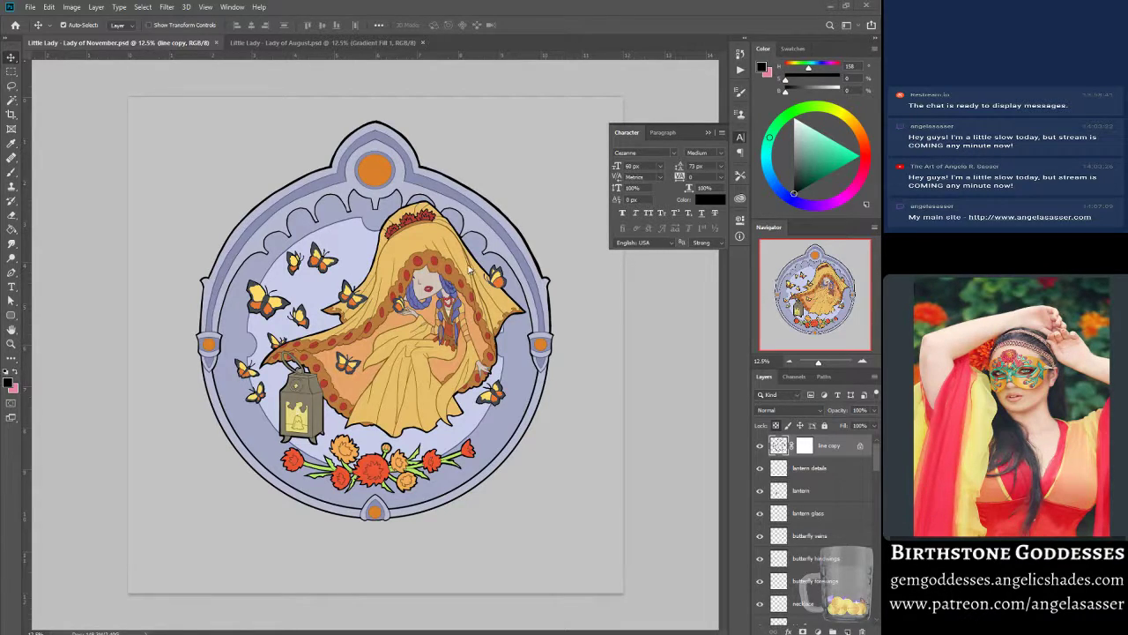
- Collapse the Character panel and view the Lady of August illustration before returning to the Lady of November document
{"action": "left_click", "coordinate": [710, 132]}
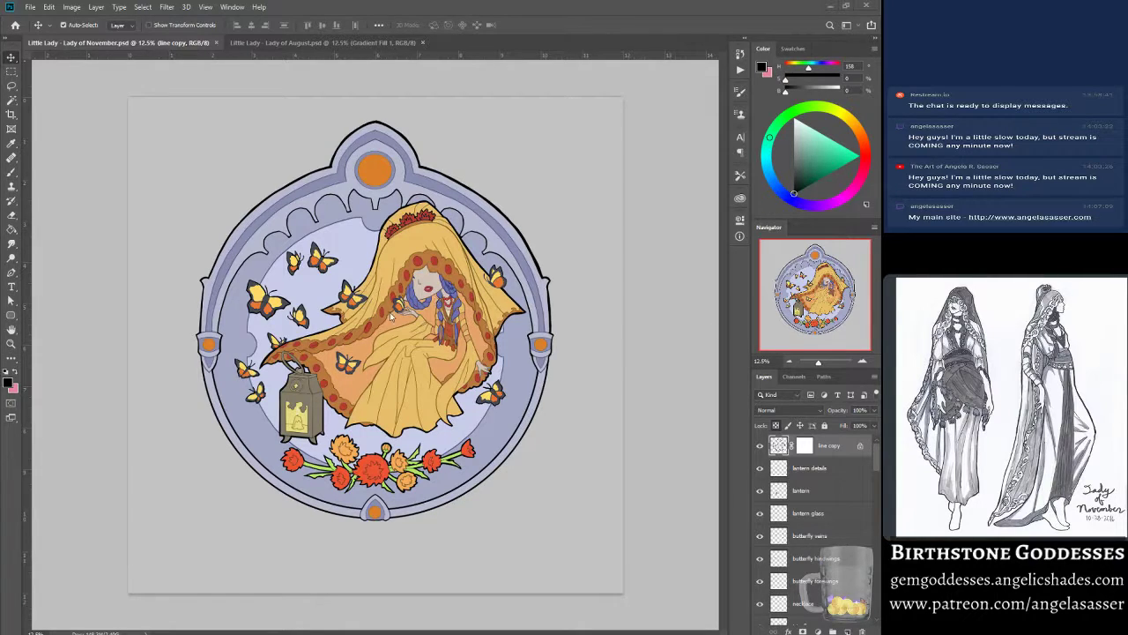
{"action": "left_click", "coordinate": [281, 40]}
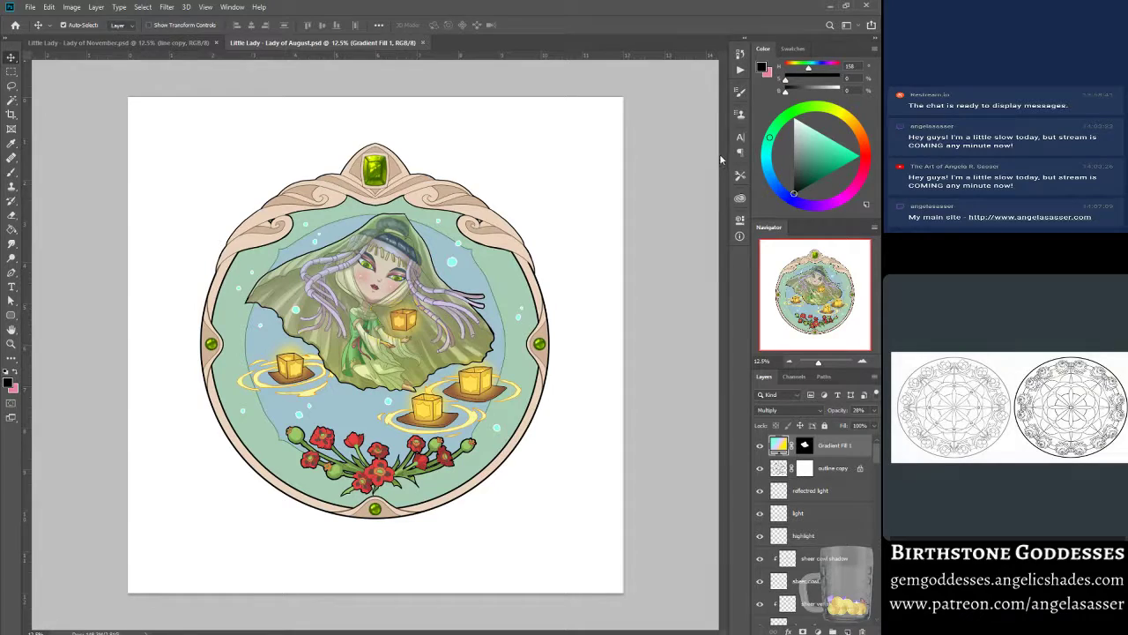
{"action": "left_click", "coordinate": [119, 43]}
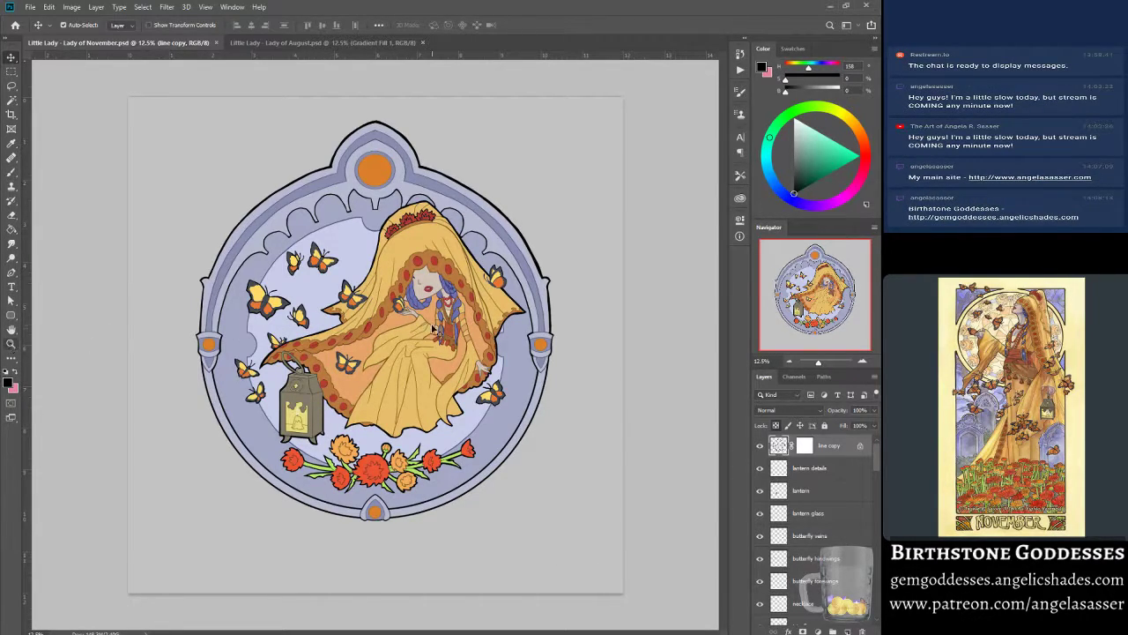
- Select the dress layer, inspect the veiled figure up close, and fit the whole Lady of November illustration back on screen
{"action": "left_click", "coordinate": [399, 356]}
{"action": "left_click", "coordinate": [11, 343]}
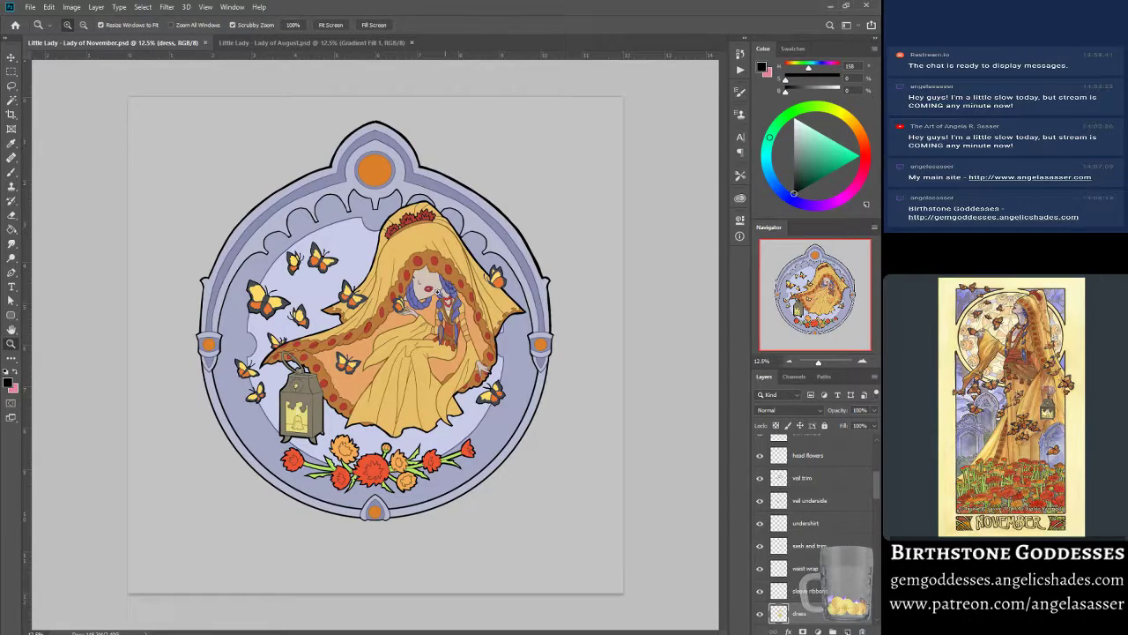
{"action": "left_click", "coordinate": [411, 284]}
{"action": "left_click", "coordinate": [419, 247]}
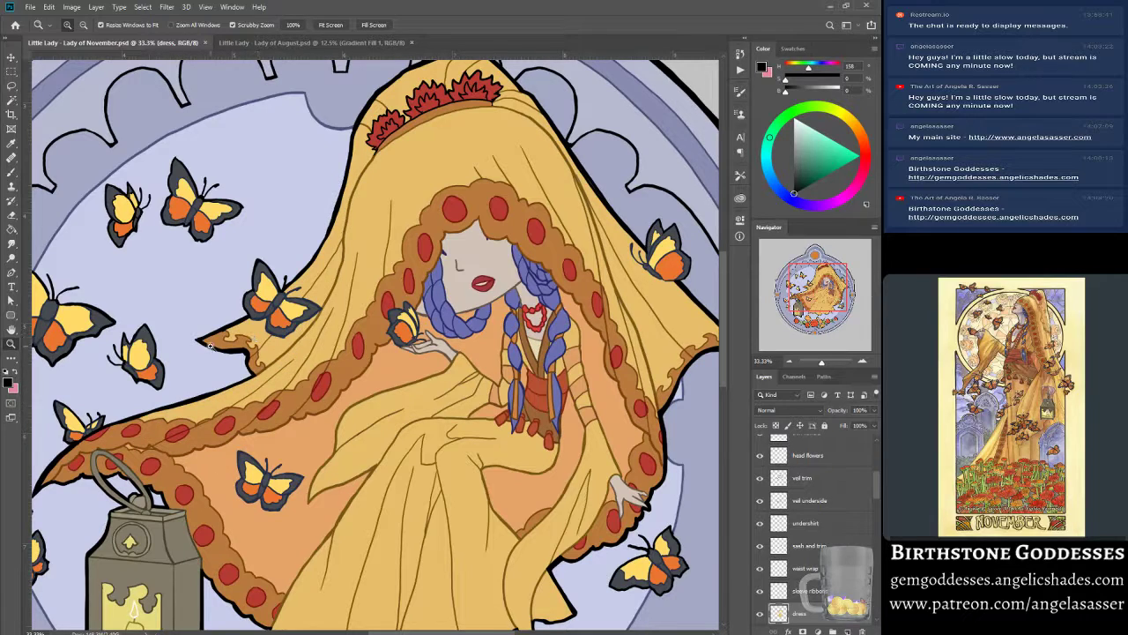
{"action": "left_click", "coordinate": [331, 24]}
- Switch to Chrome and open the Lady of November page from the Ladies of the Months gallery
{"action": "mouse_move", "coordinate": [212, 630]}
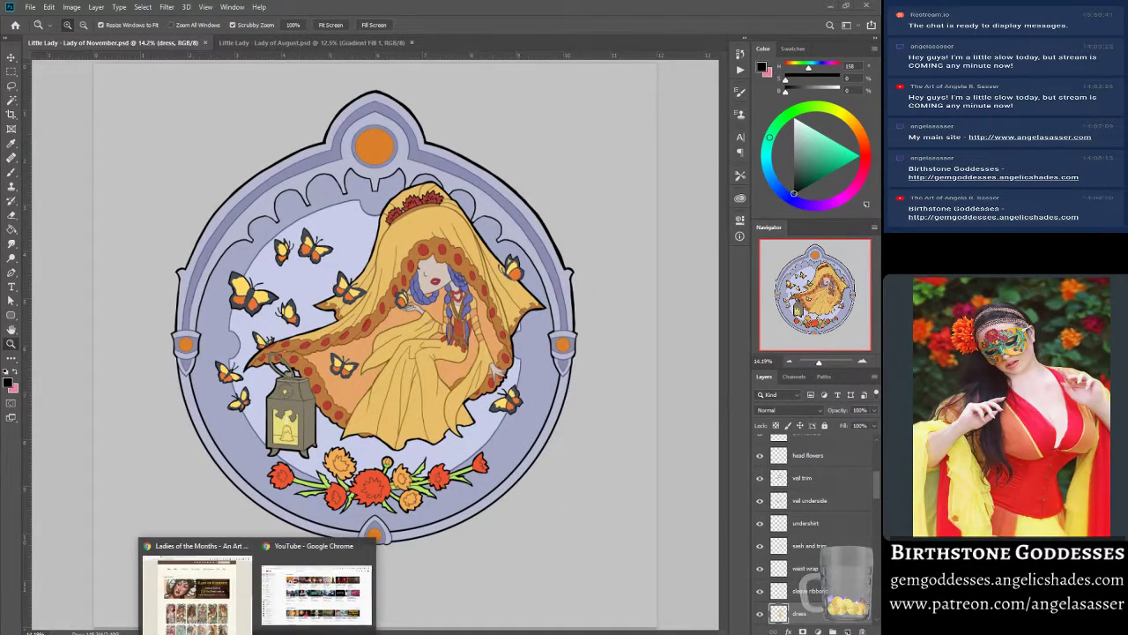
{"action": "left_click", "coordinate": [199, 577]}
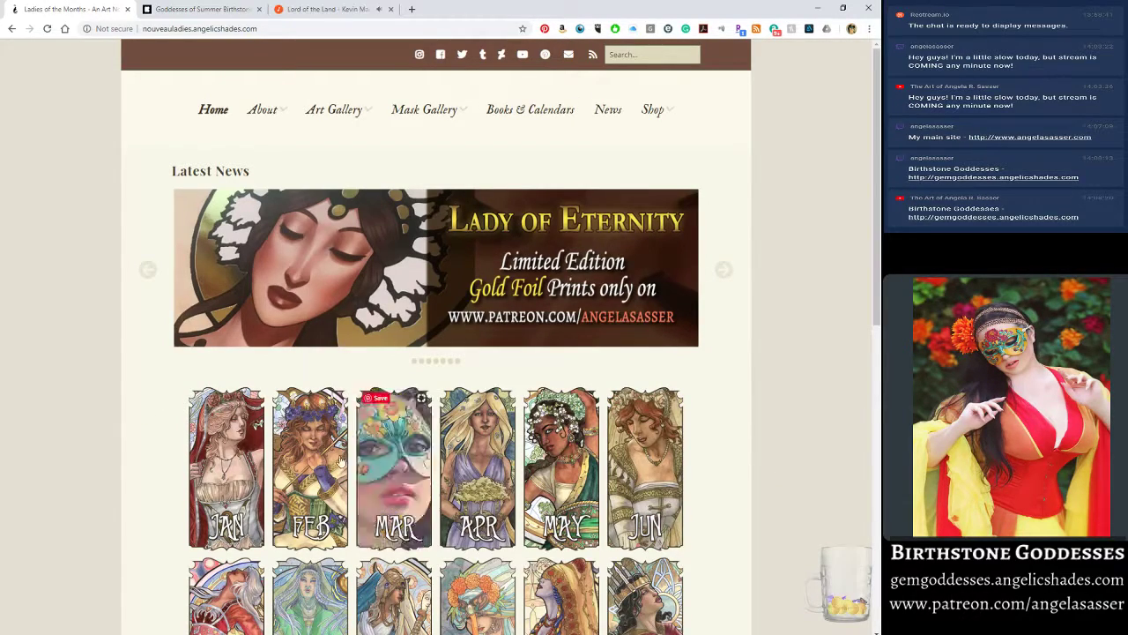
{"action": "scroll", "coordinate": [203, 406], "scroll_direction": "down", "scroll_amount": 3}
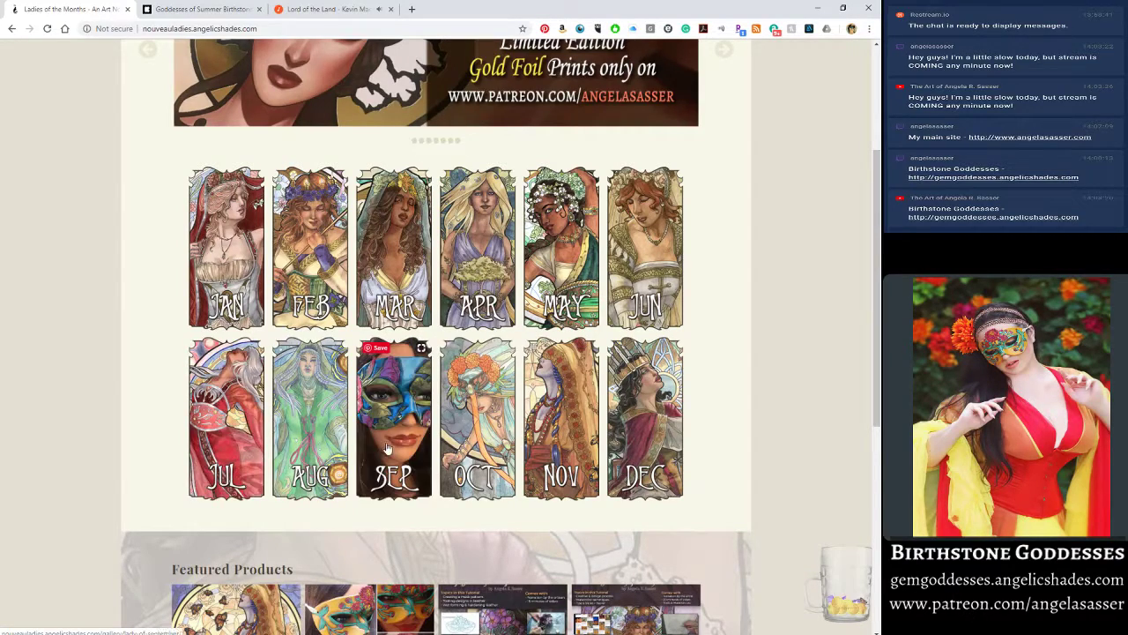
{"action": "left_click", "coordinate": [550, 401]}
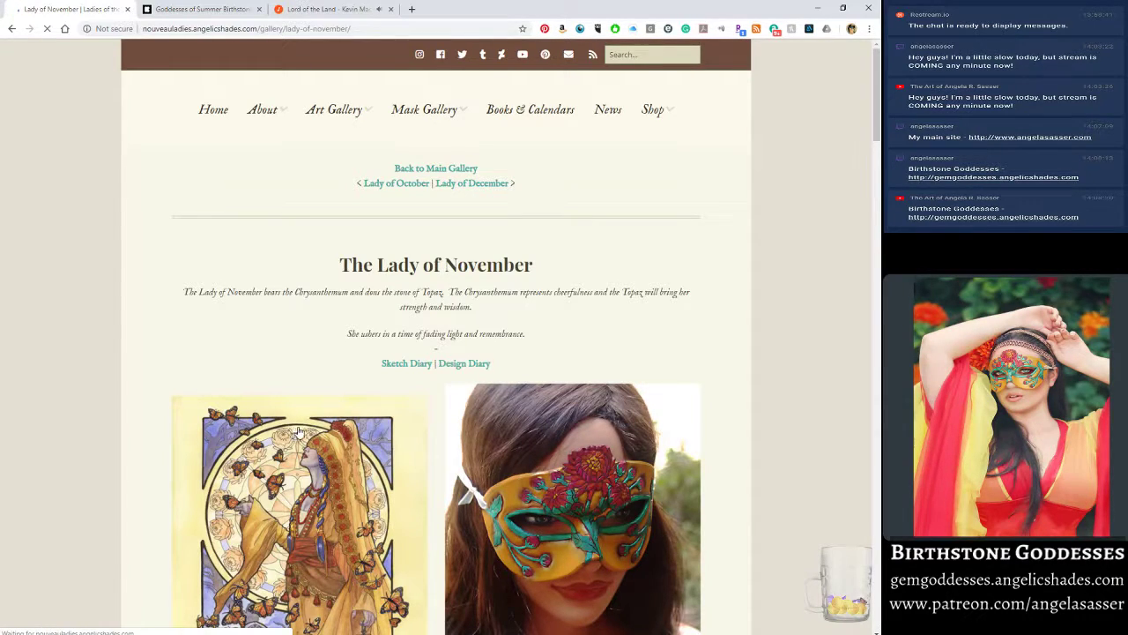
{"action": "scroll", "coordinate": [299, 431], "scroll_direction": "down", "scroll_amount": 2}
{"action": "scroll", "coordinate": [298, 432], "scroll_direction": "down", "scroll_amount": 1}
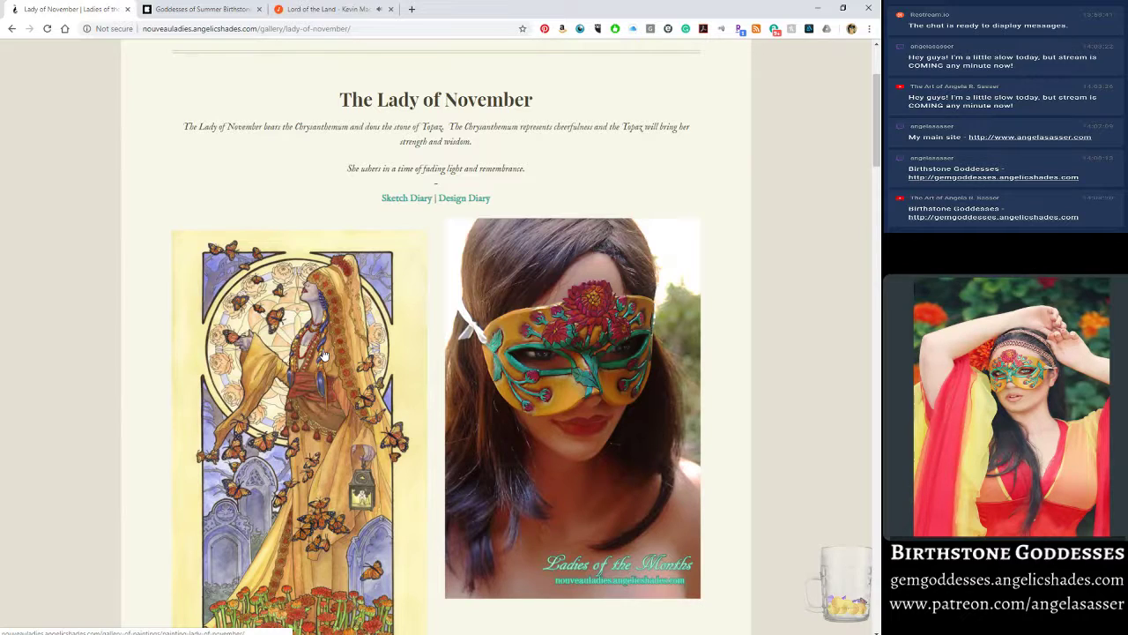
{"action": "scroll", "coordinate": [324, 354], "scroll_direction": "down", "scroll_amount": 1}
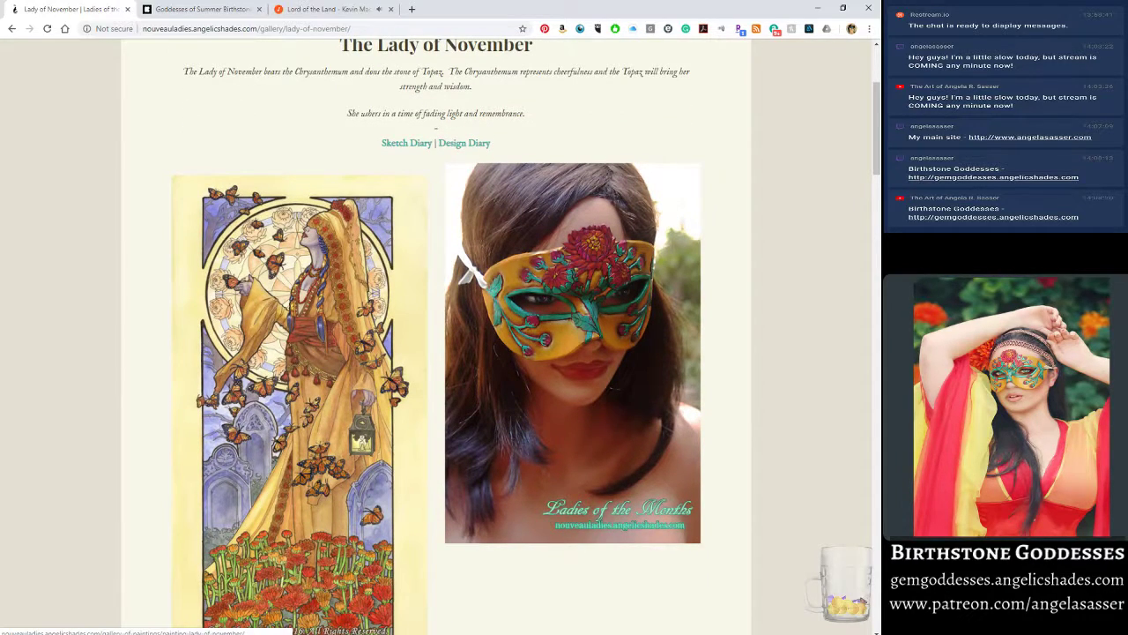
- Open the Lady of November painting's own page and bring the full artwork into view
{"action": "key", "text": "alt+Tab"}
{"action": "key", "text": "alt+Tab"}
{"action": "scroll", "coordinate": [281, 252], "scroll_direction": "down", "scroll_amount": 2}
{"action": "left_click", "coordinate": [279, 248]}
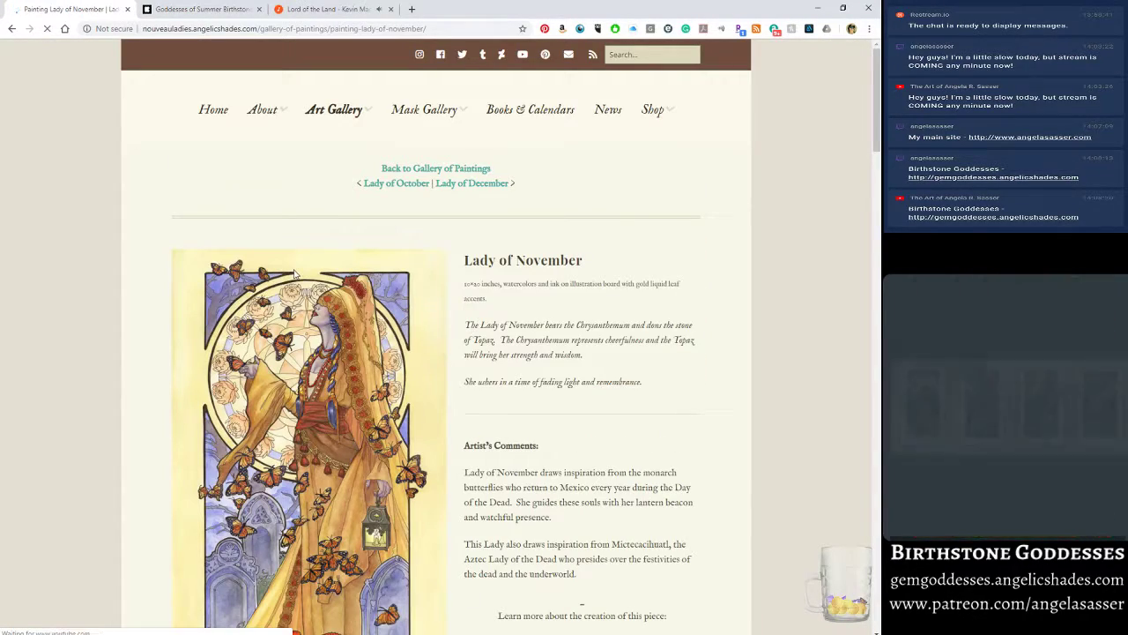
{"action": "scroll", "coordinate": [300, 317], "scroll_direction": "down", "scroll_amount": 1}
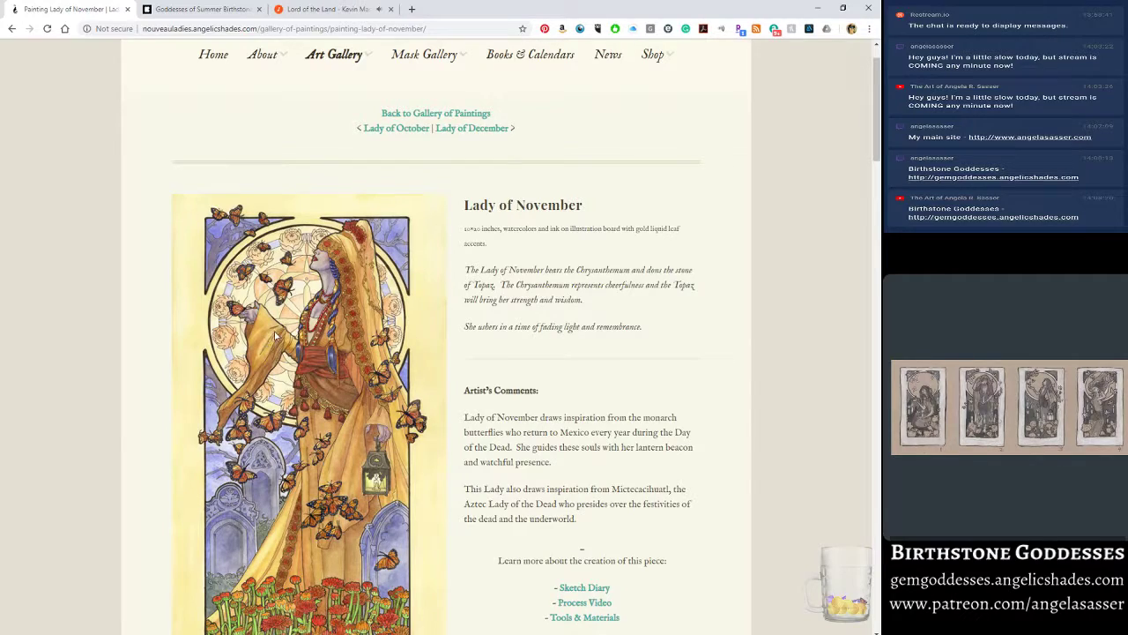
{"action": "scroll", "coordinate": [280, 346], "scroll_direction": "down", "scroll_amount": 2}
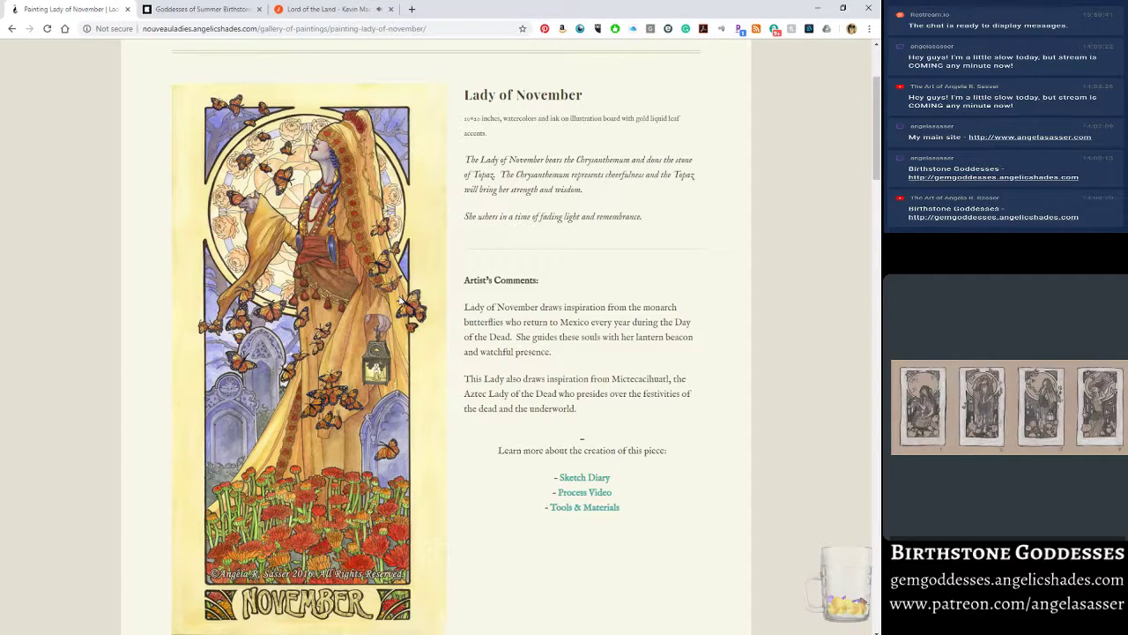
{"action": "right_click", "coordinate": [244, 216]}
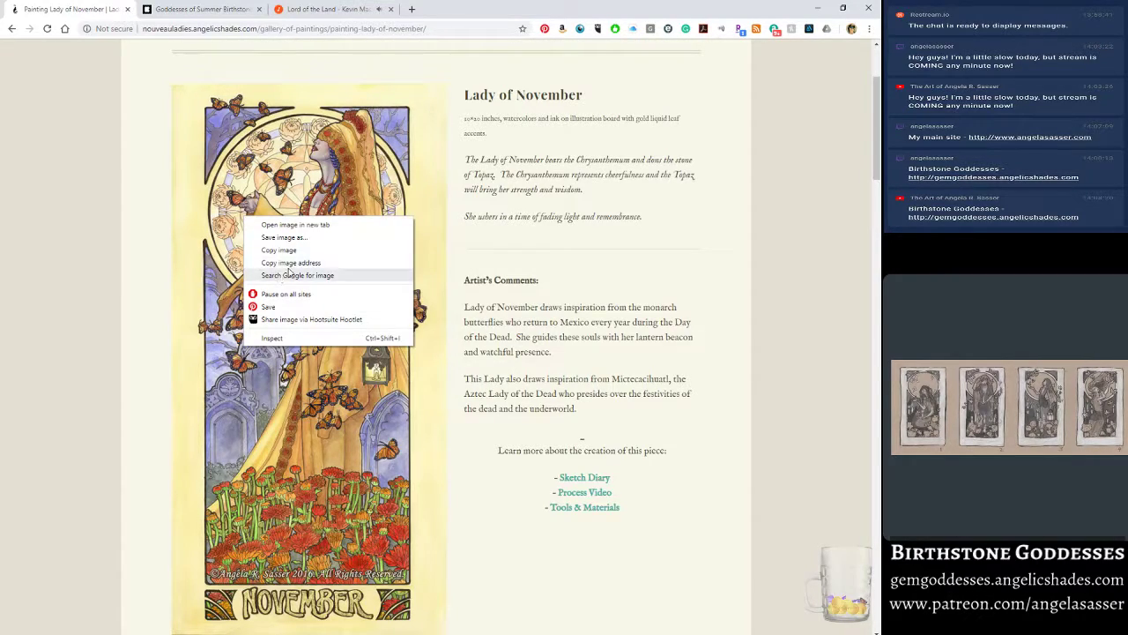
{"action": "left_click", "coordinate": [280, 251]}
{"action": "key", "text": "alt+Tab"}
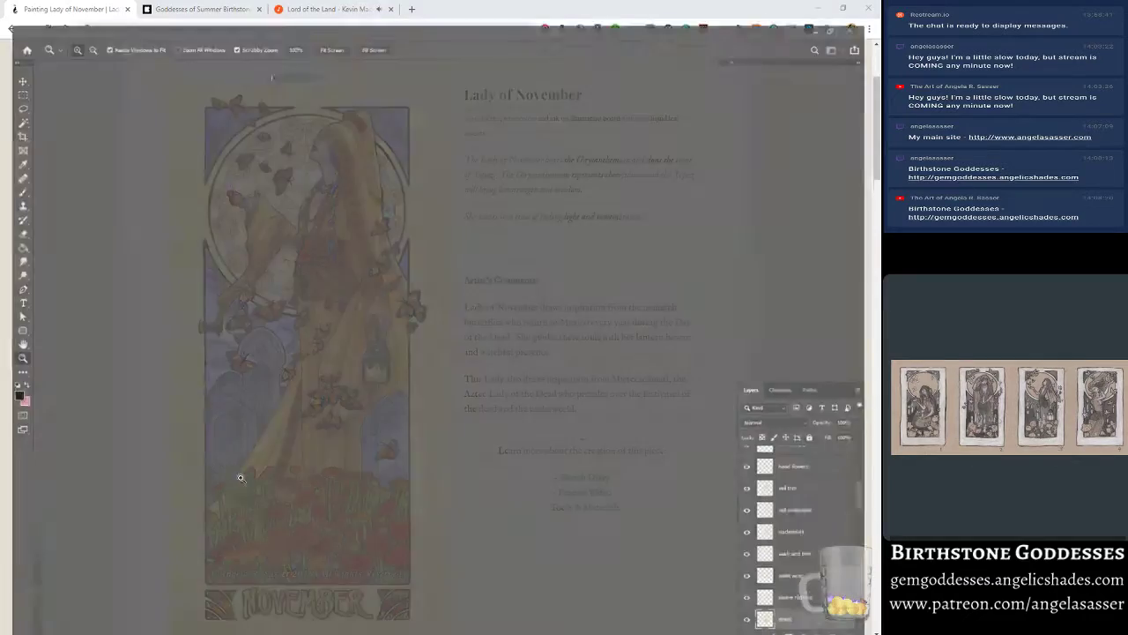
{"action": "left_click", "coordinate": [30, 7]}
{"action": "left_click", "coordinate": [35, 19]}
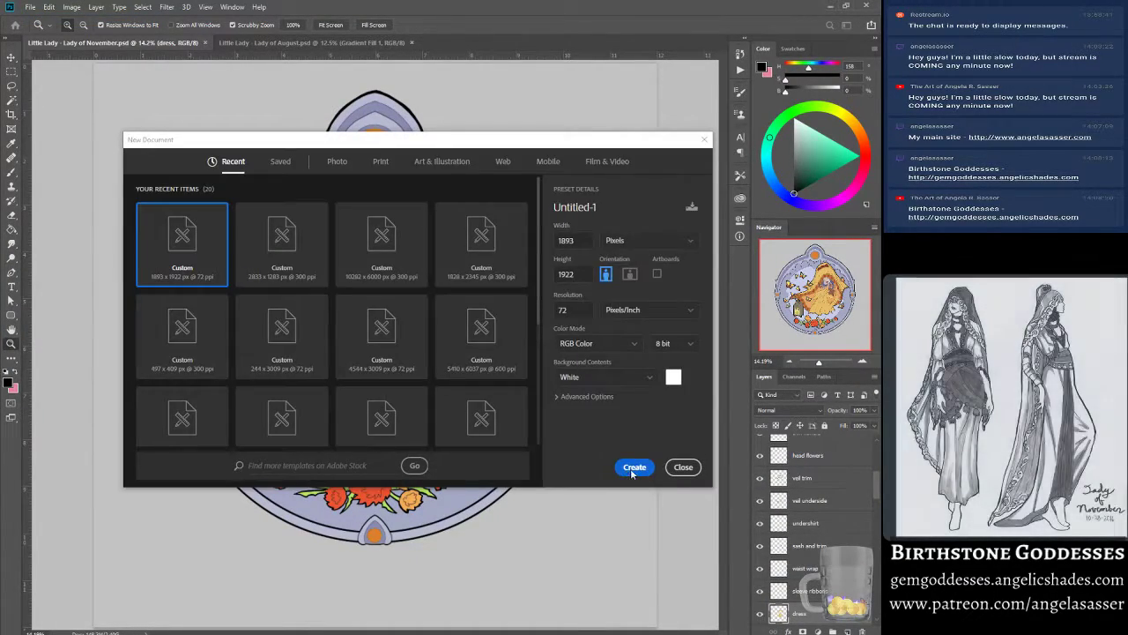
{"action": "left_click", "coordinate": [633, 468]}
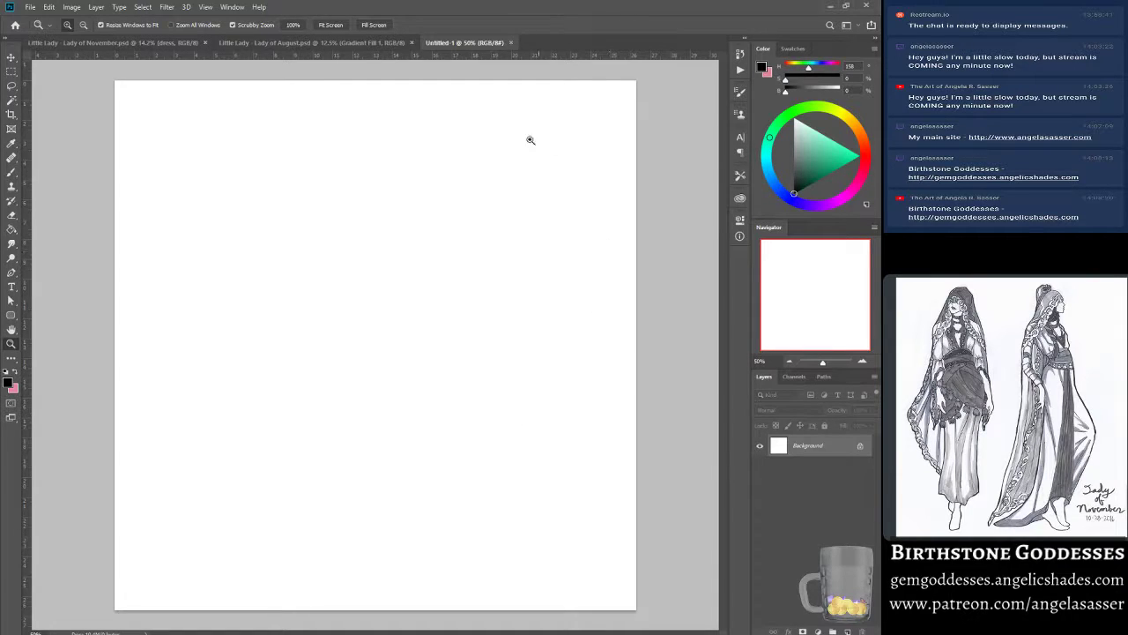
{"action": "left_click", "coordinate": [511, 43]}
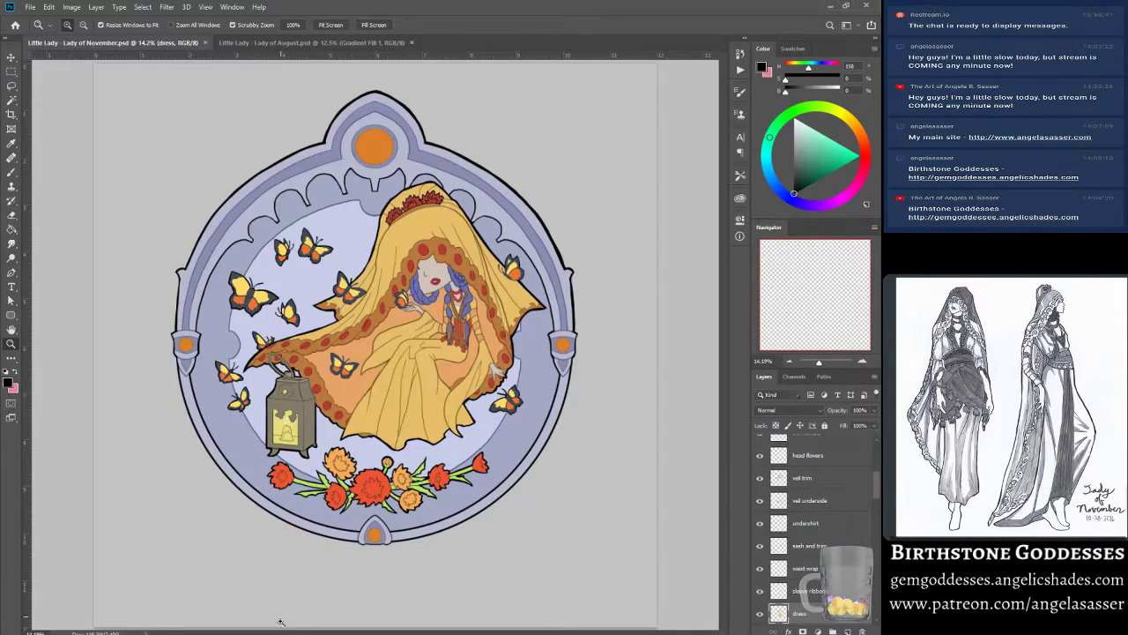
- Switch to Chrome and copy the Lady of November painting image from its gallery page
{"action": "mouse_move", "coordinate": [281, 622]}
{"action": "left_click", "coordinate": [193, 573]}
{"action": "right_click", "coordinate": [263, 381]}
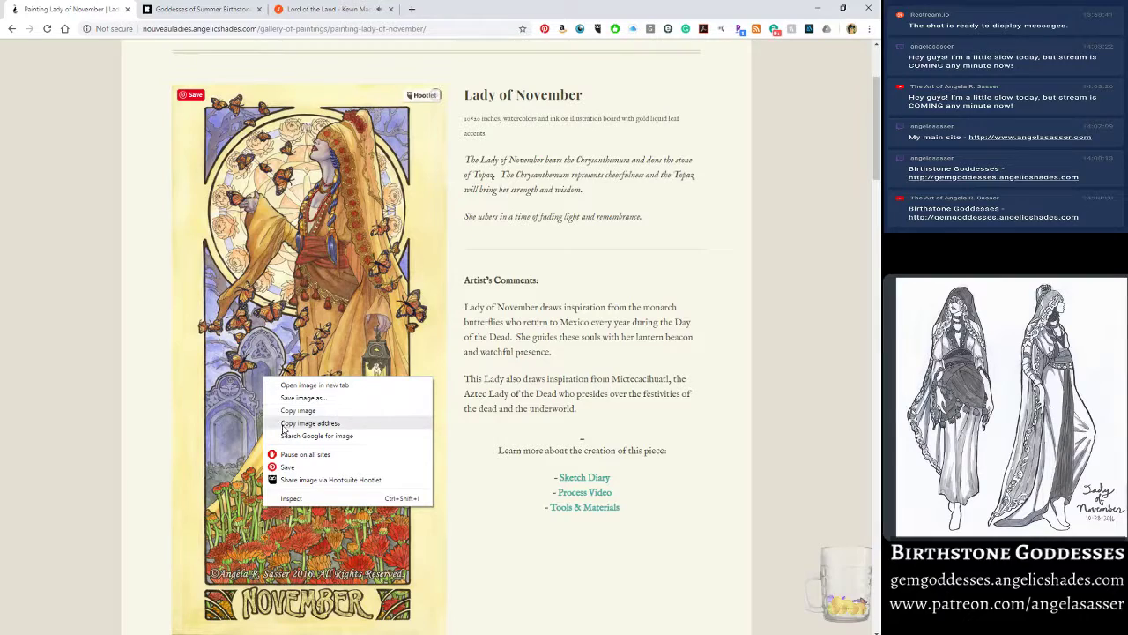
{"action": "left_click", "coordinate": [291, 408]}
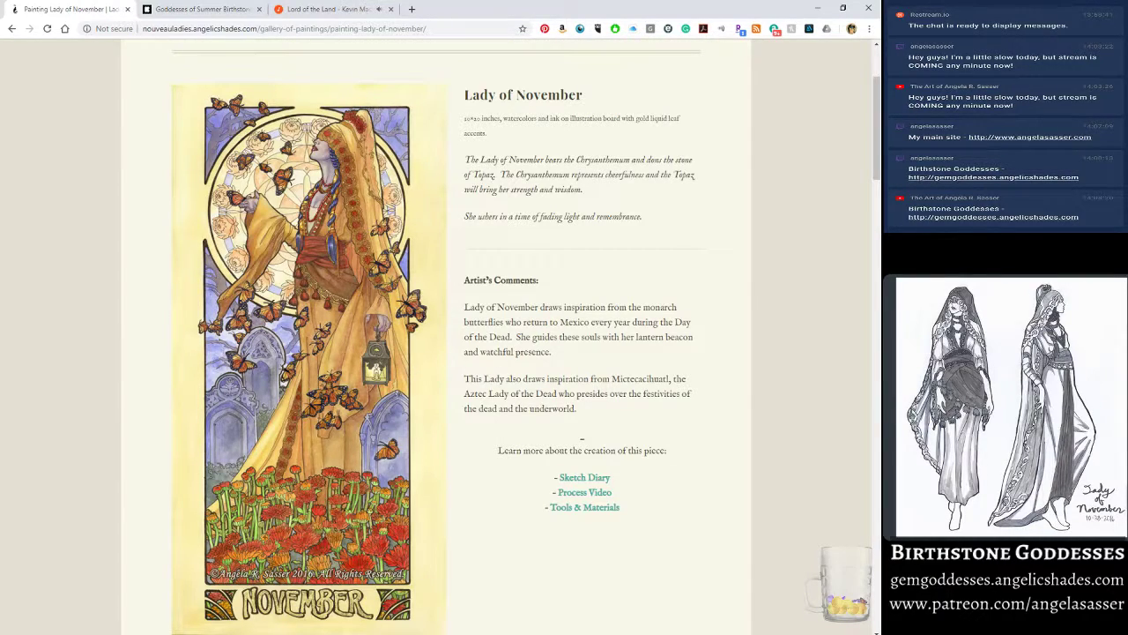
- Switch to Photoshop, create a new document sized to the copied painting, and paste the painting into it
{"action": "key", "text": "alt+Tab"}
{"action": "left_click", "coordinate": [30, 7]}
{"action": "left_click", "coordinate": [35, 20]}
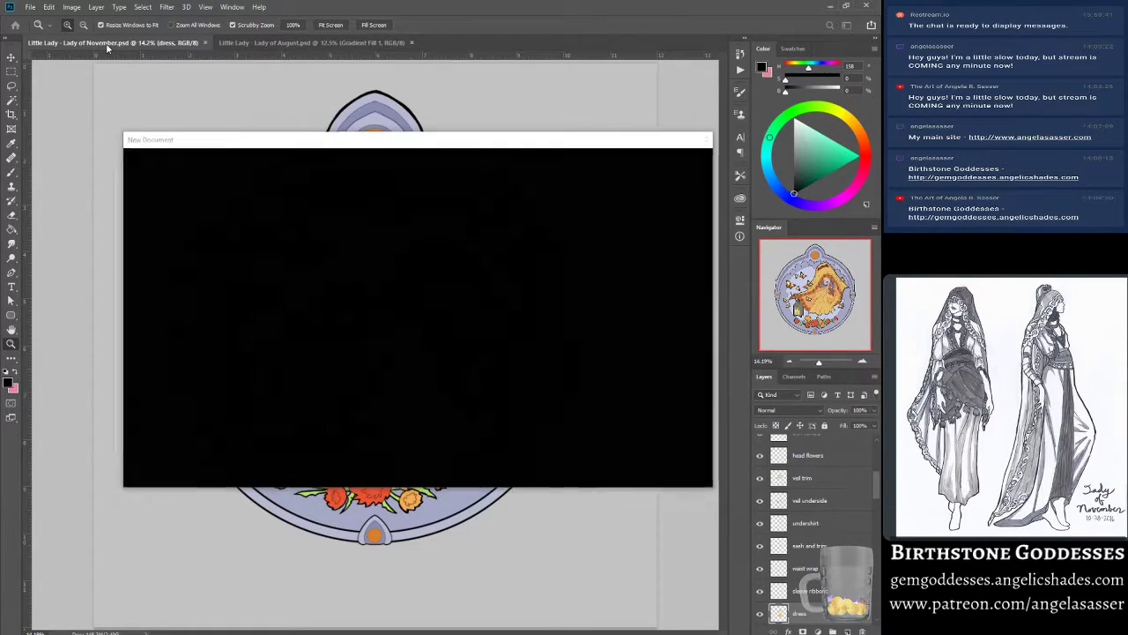
{"action": "key", "text": "Return"}
{"action": "key", "text": "ctrl+v"}
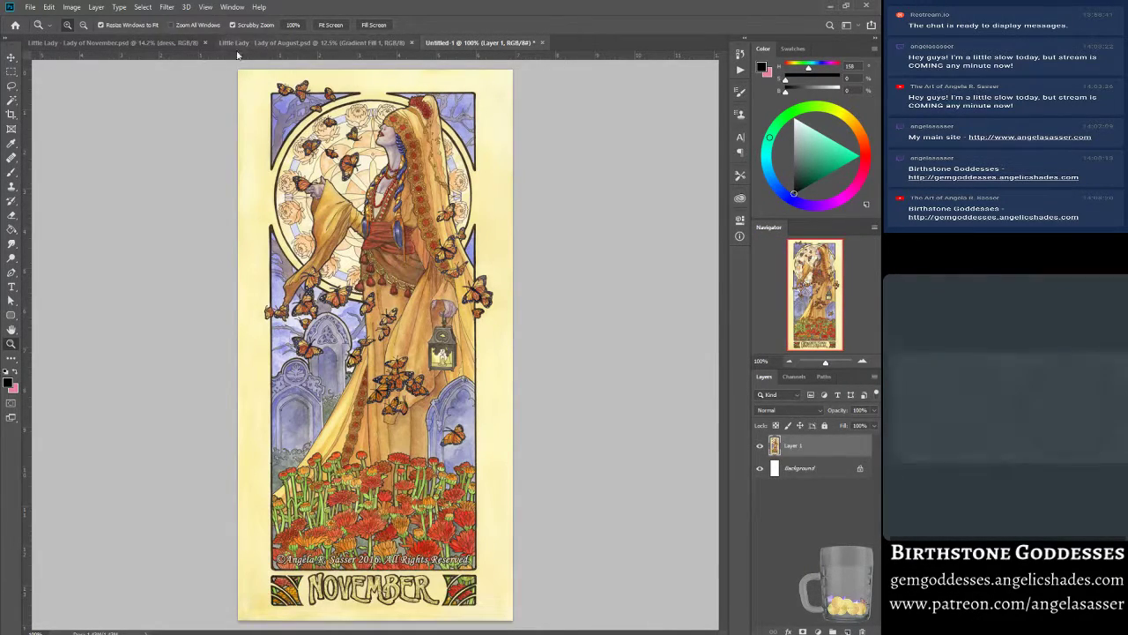
- Compare the Lady of August and Lady of November illustrations with the pasted painting reference
{"action": "left_click", "coordinate": [298, 44]}
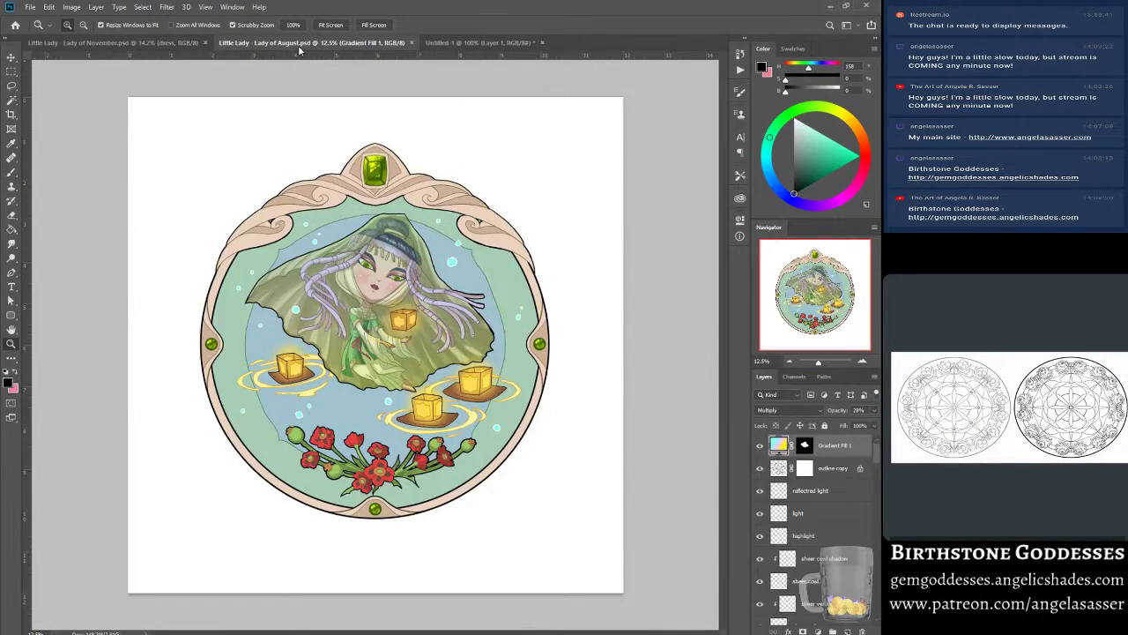
{"action": "left_click", "coordinate": [170, 43]}
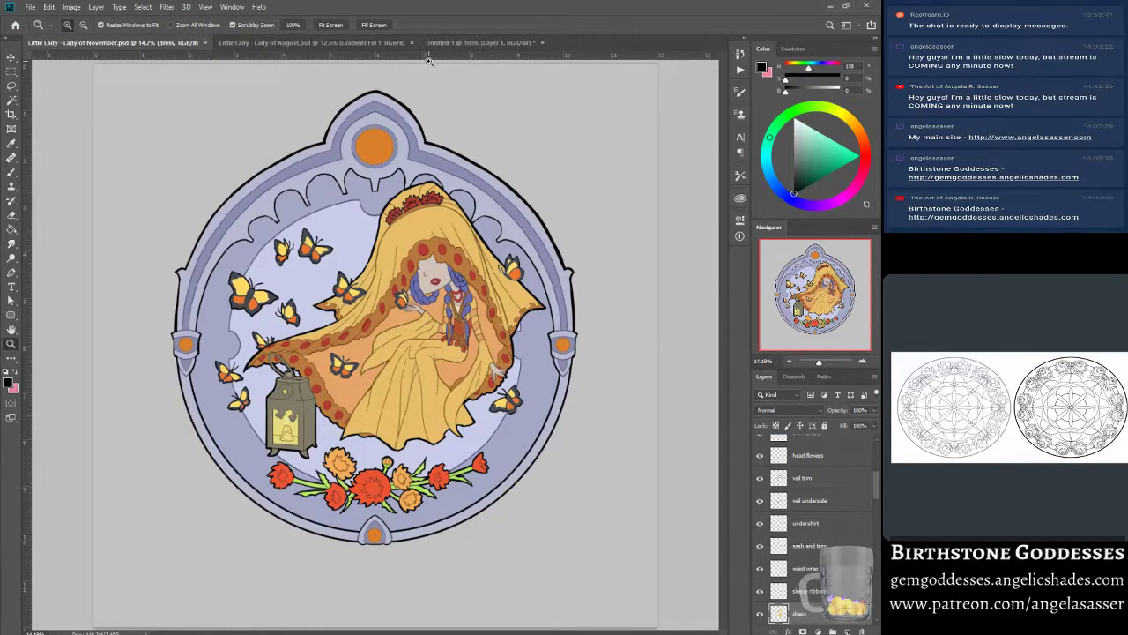
{"action": "left_click", "coordinate": [504, 43]}
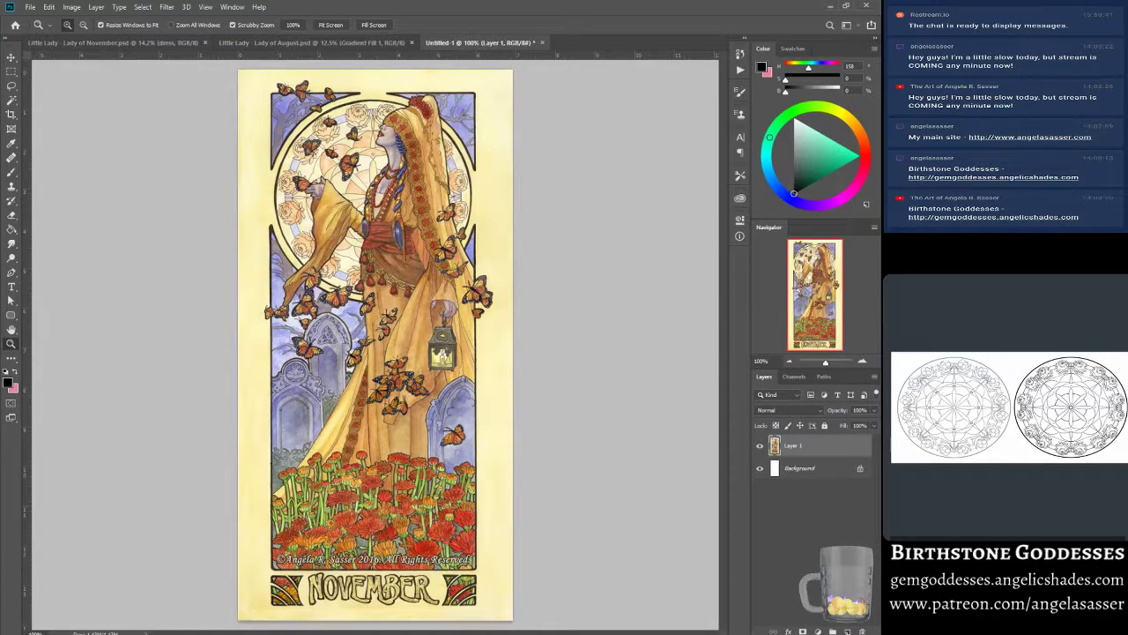
- Switch to Chrome and review the Lady of November painting and its description, glancing at the Kickstarter page
{"action": "left_click", "coordinate": [176, 606]}
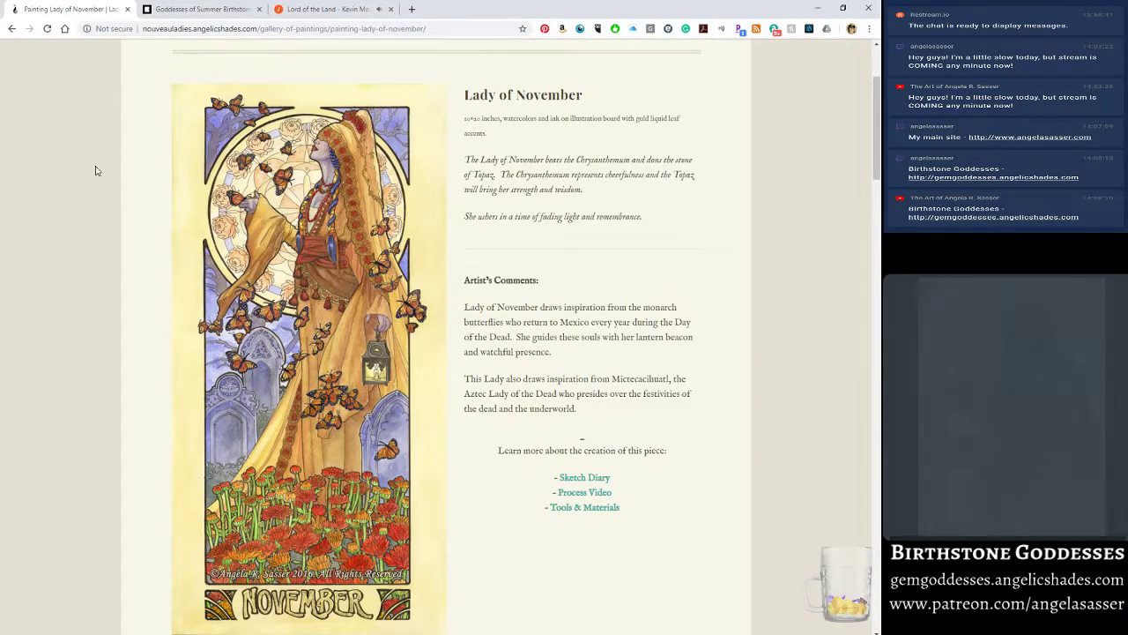
{"action": "left_click", "coordinate": [216, 8]}
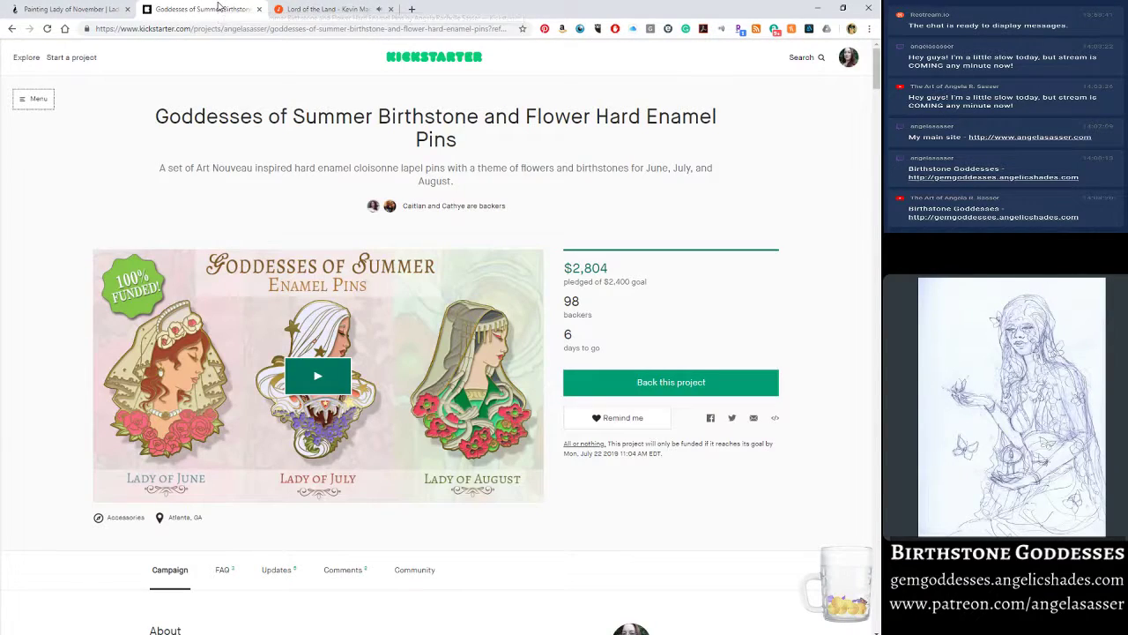
{"action": "left_click", "coordinate": [69, 10]}
{"action": "scroll", "coordinate": [310, 249], "scroll_direction": "down", "scroll_amount": 1}
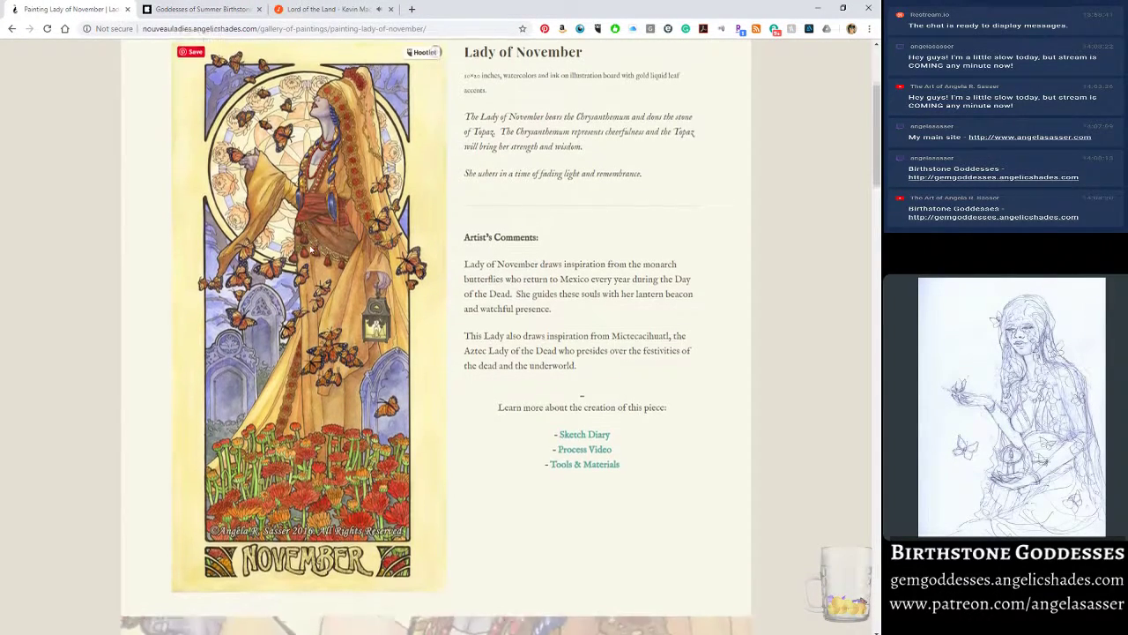
{"action": "scroll", "coordinate": [310, 249], "scroll_direction": "up", "scroll_amount": 1}
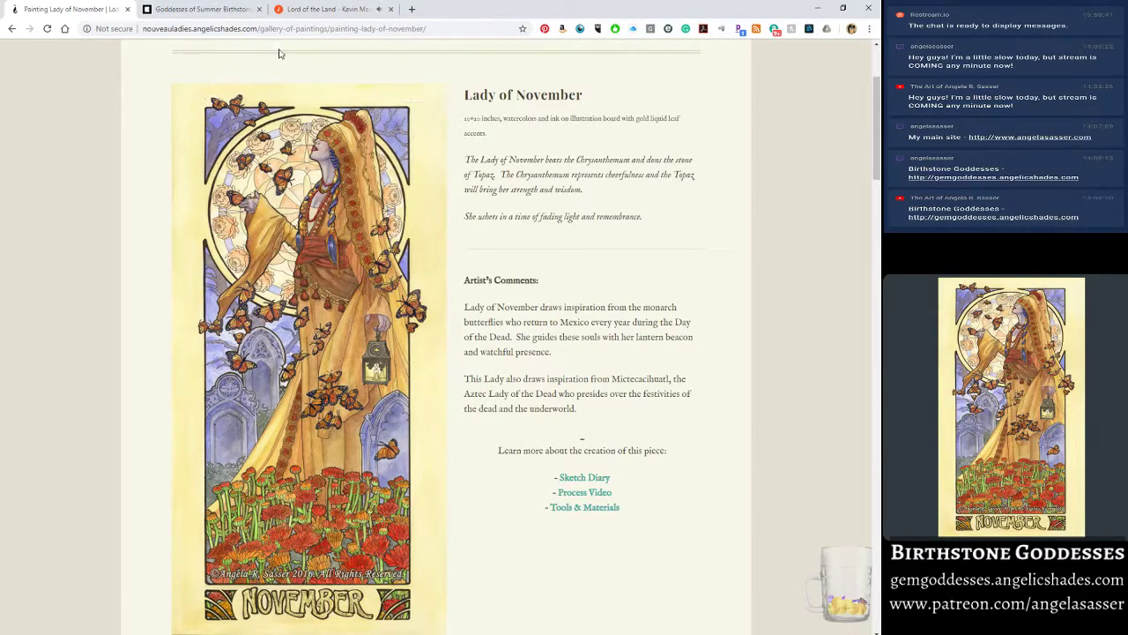
- Review the Goddesses of Summer enamel pins Kickstarter campaign, highlighting part of its title and the pledged amount and examining the reward tiers
{"action": "left_click", "coordinate": [212, 10]}
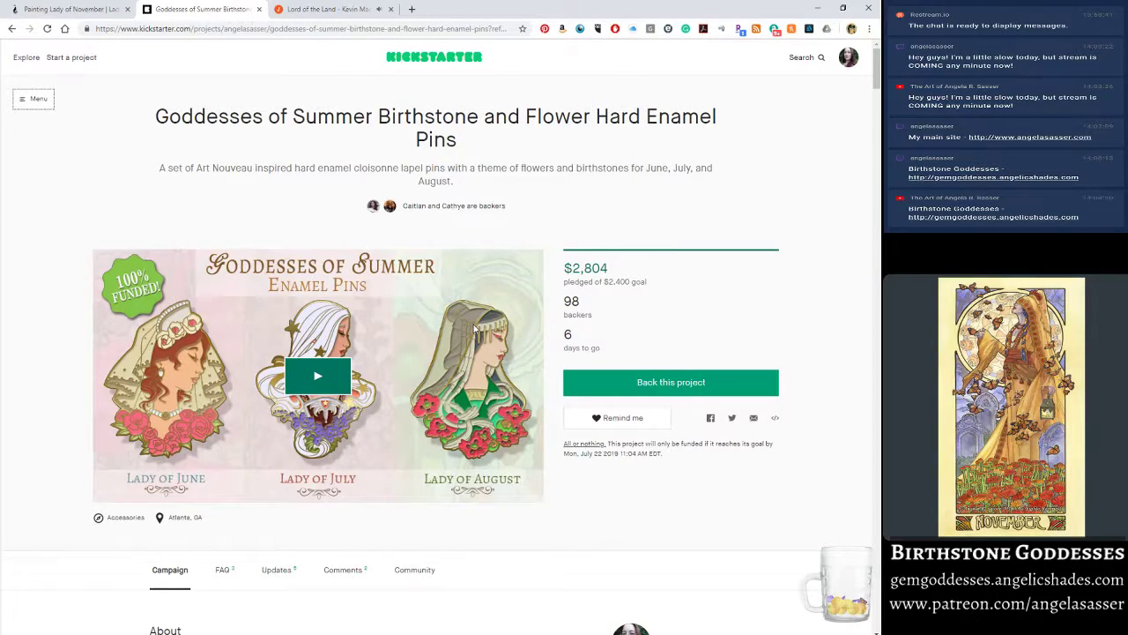
{"action": "scroll", "coordinate": [474, 328], "scroll_direction": "down", "scroll_amount": 2}
{"action": "scroll", "coordinate": [178, 107], "scroll_direction": "up", "scroll_amount": 2}
{"action": "scroll", "coordinate": [317, 467], "scroll_direction": "down", "scroll_amount": 1}
{"action": "scroll", "coordinate": [318, 467], "scroll_direction": "down", "scroll_amount": 2}
{"action": "scroll", "coordinate": [353, 454], "scroll_direction": "up", "scroll_amount": 2}
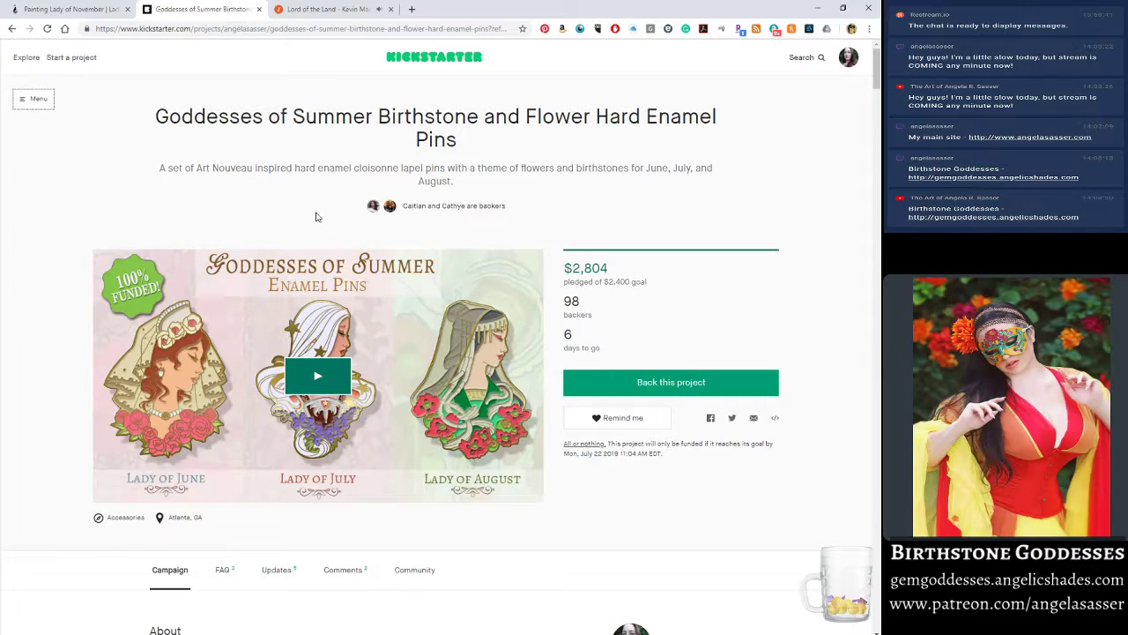
{"action": "left_click_drag", "start_coordinate": [646, 121], "coordinate": [513, 138]}
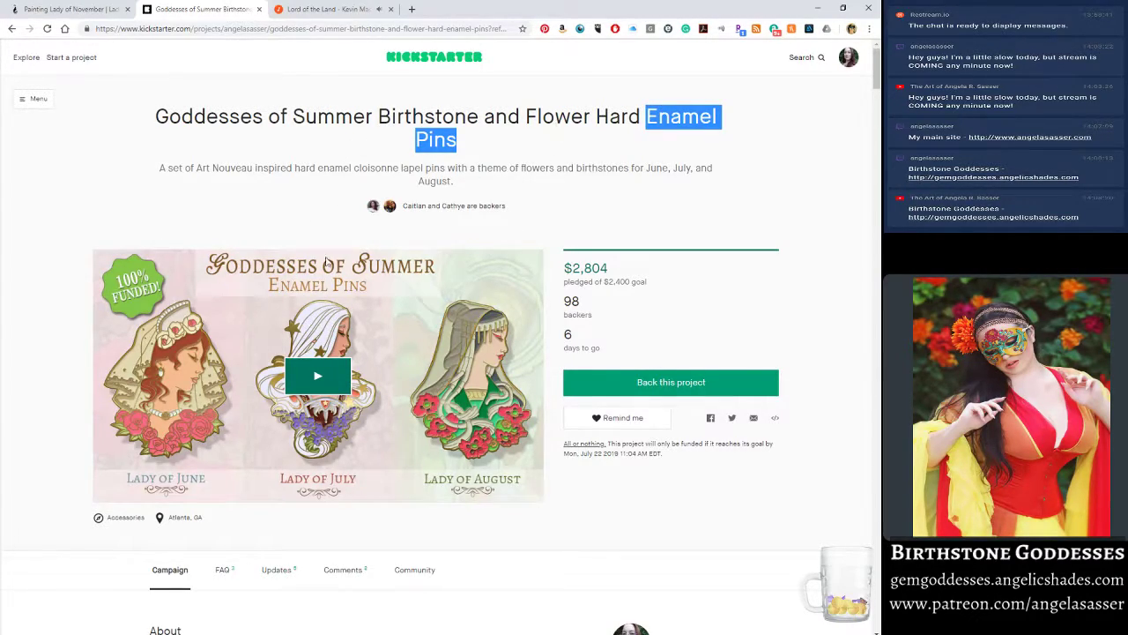
{"action": "left_click_drag", "start_coordinate": [568, 268], "coordinate": [612, 270]}
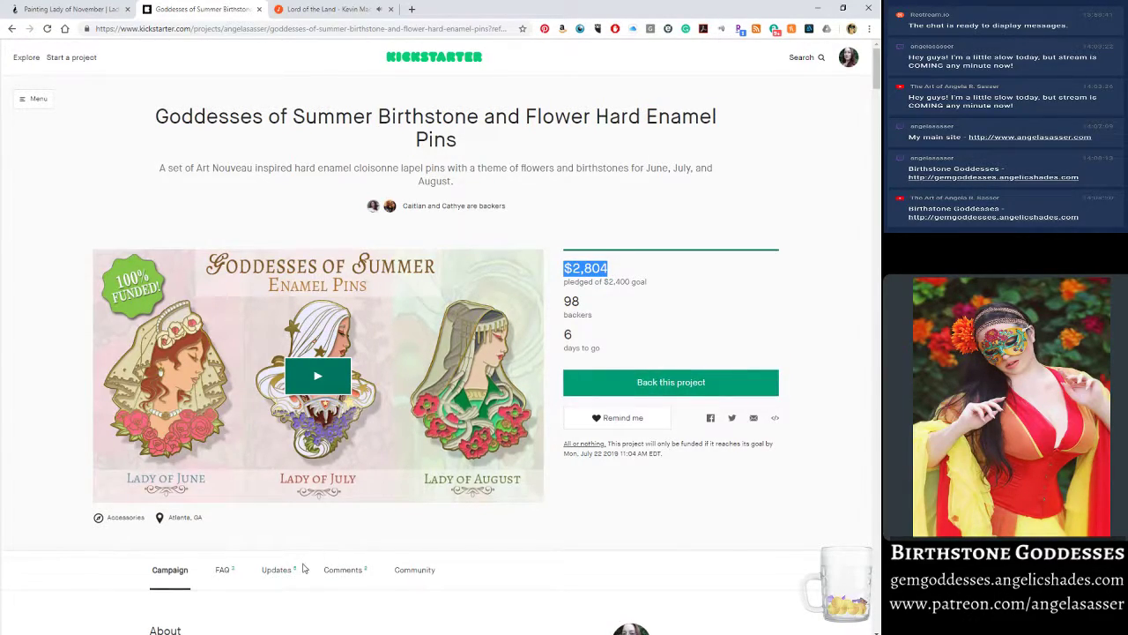
{"action": "scroll", "coordinate": [303, 569], "scroll_direction": "down", "scroll_amount": 15}
{"action": "scroll", "coordinate": [304, 568], "scroll_direction": "down", "scroll_amount": 20}
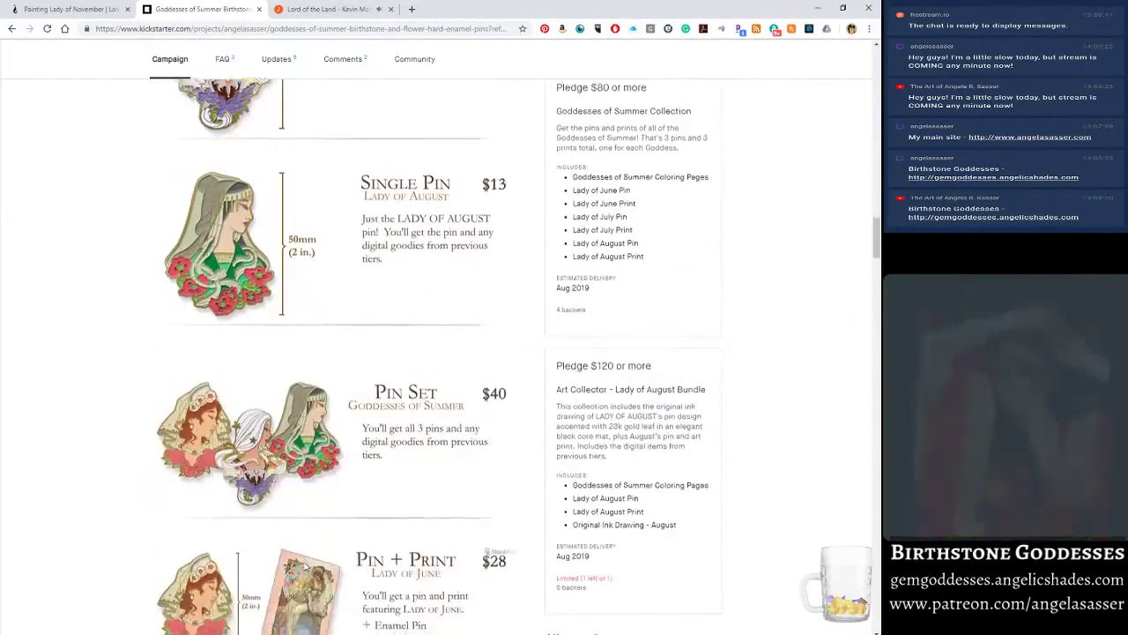
- Examine the Kickstarter campaign's remaining reward tiers and its sticker set and limited edition pin stretch goals
{"action": "scroll", "coordinate": [306, 567], "scroll_direction": "down", "scroll_amount": 10}
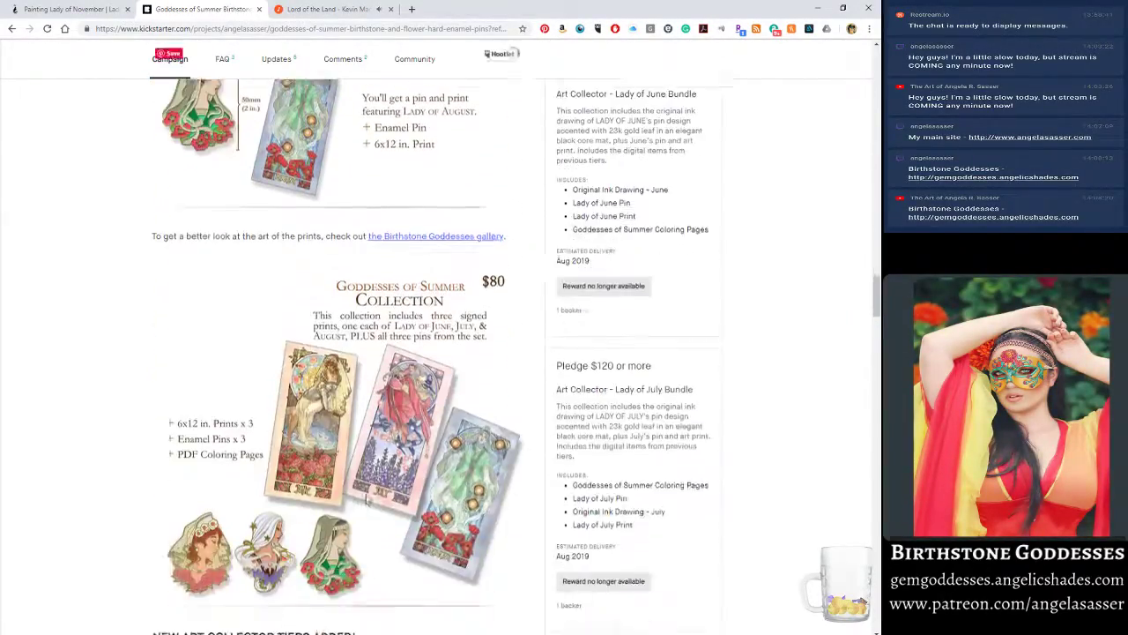
{"action": "scroll", "coordinate": [367, 499], "scroll_direction": "down", "scroll_amount": 15}
{"action": "scroll", "coordinate": [367, 499], "scroll_direction": "down", "scroll_amount": 10}
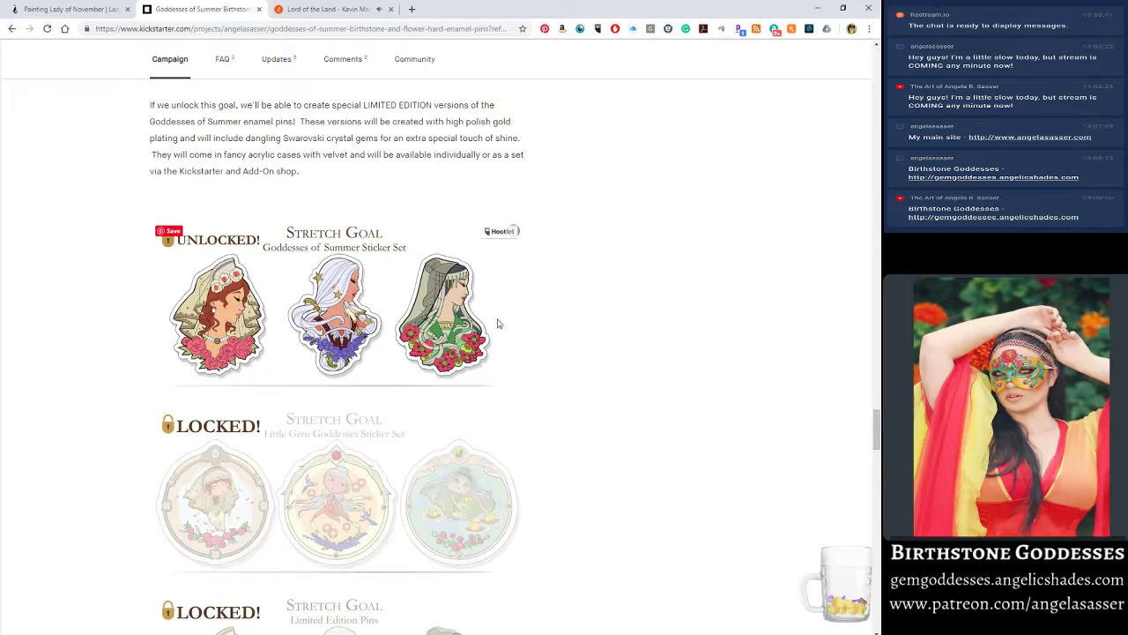
{"action": "scroll", "coordinate": [497, 324], "scroll_direction": "down", "scroll_amount": 2}
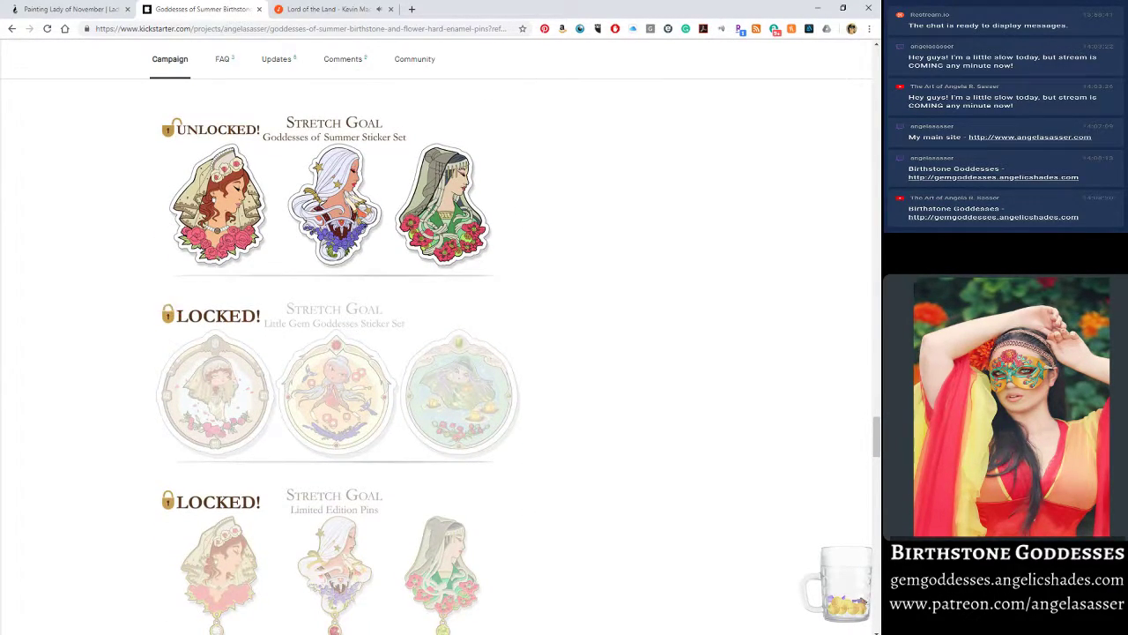
- Switch to Photoshop to view the Little Lady - Lady of August illustration, and return to the Kickstarter page in Chrome
{"action": "key", "text": "alt+Tab"}
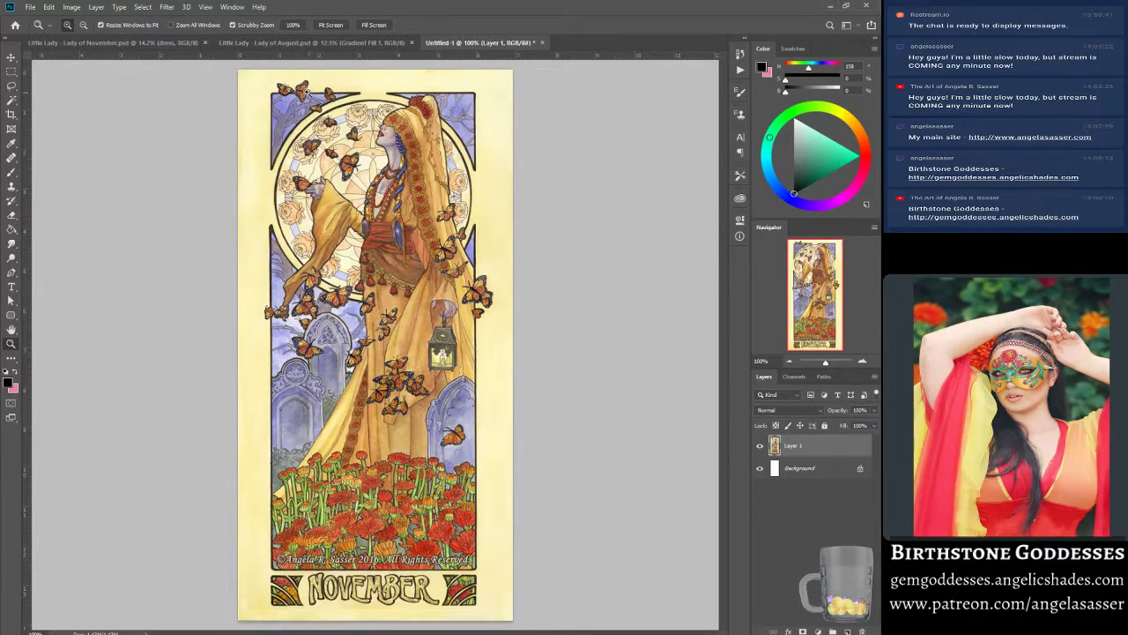
{"action": "left_click", "coordinate": [300, 43]}
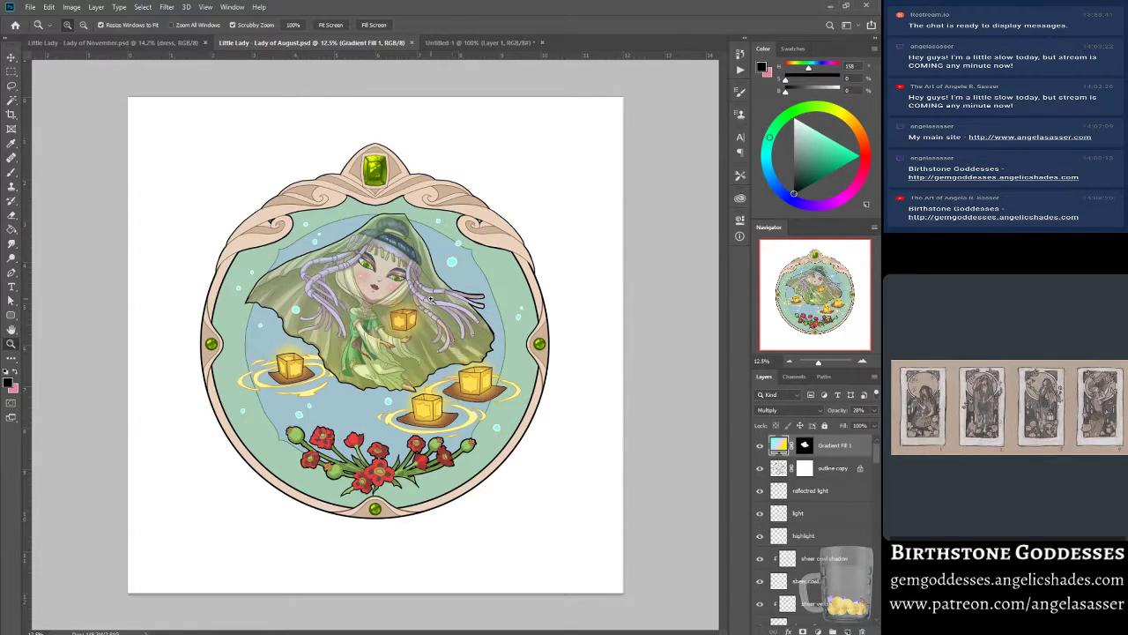
{"action": "mouse_move", "coordinate": [227, 617]}
{"action": "left_click", "coordinate": [231, 573]}
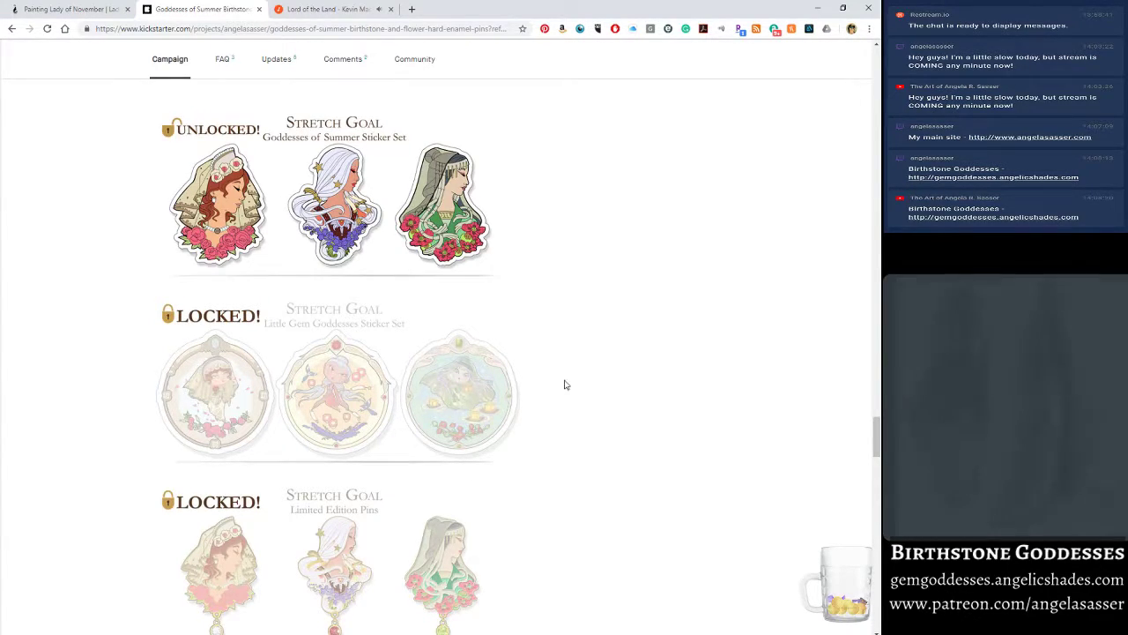
- Review the campaign's locked stretch goals and go back past the reward tiers to the campaign's funding summary
{"action": "scroll", "coordinate": [583, 402], "scroll_direction": "down", "scroll_amount": 1}
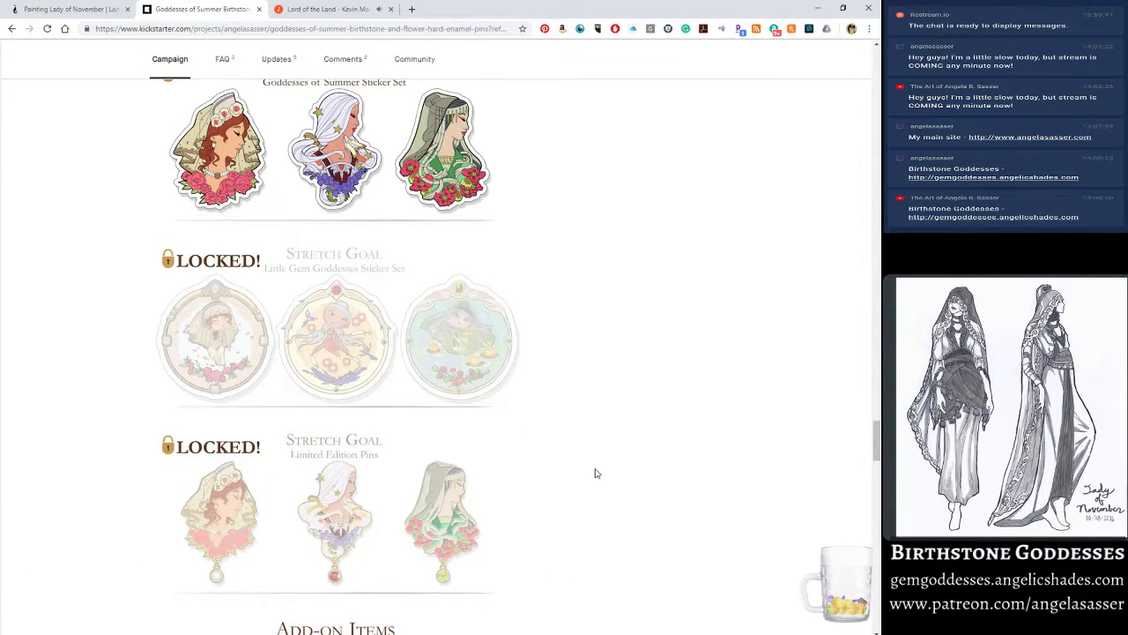
{"action": "scroll", "coordinate": [595, 474], "scroll_direction": "down", "scroll_amount": 1}
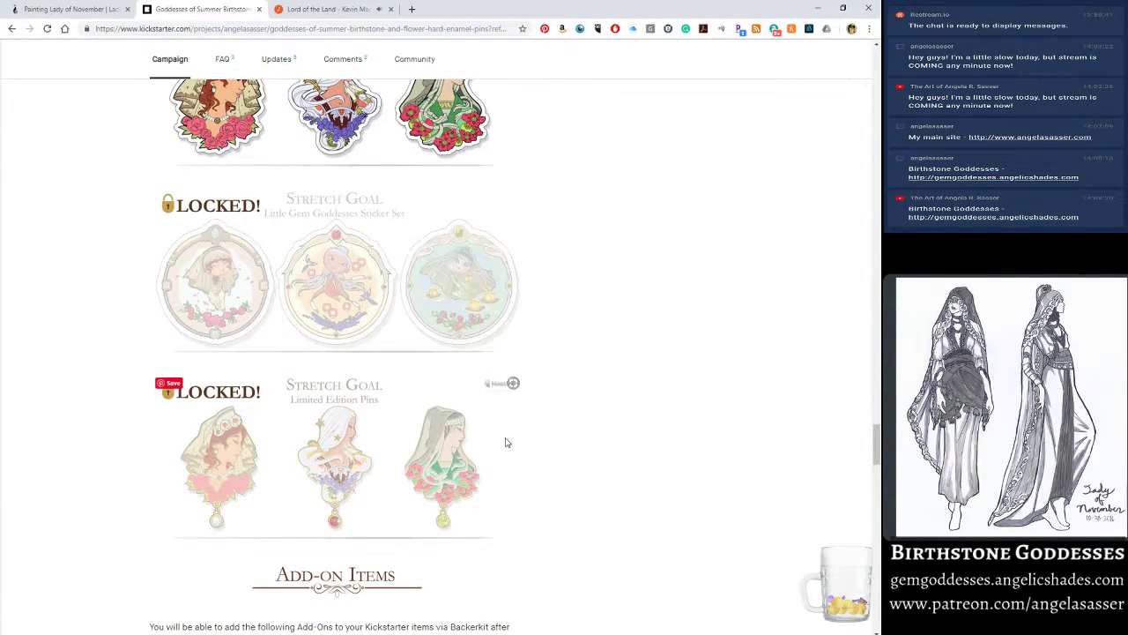
{"action": "scroll", "coordinate": [547, 449], "scroll_direction": "up", "scroll_amount": 10}
{"action": "scroll", "coordinate": [578, 458], "scroll_direction": "up", "scroll_amount": 15}
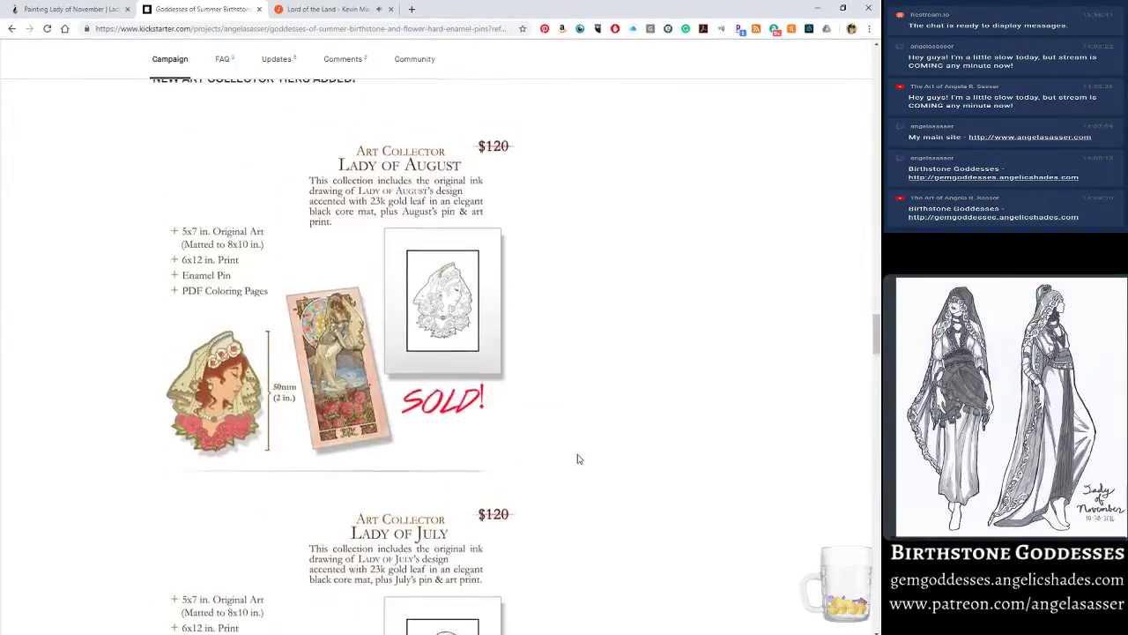
{"action": "scroll", "coordinate": [579, 458], "scroll_direction": "up", "scroll_amount": 15}
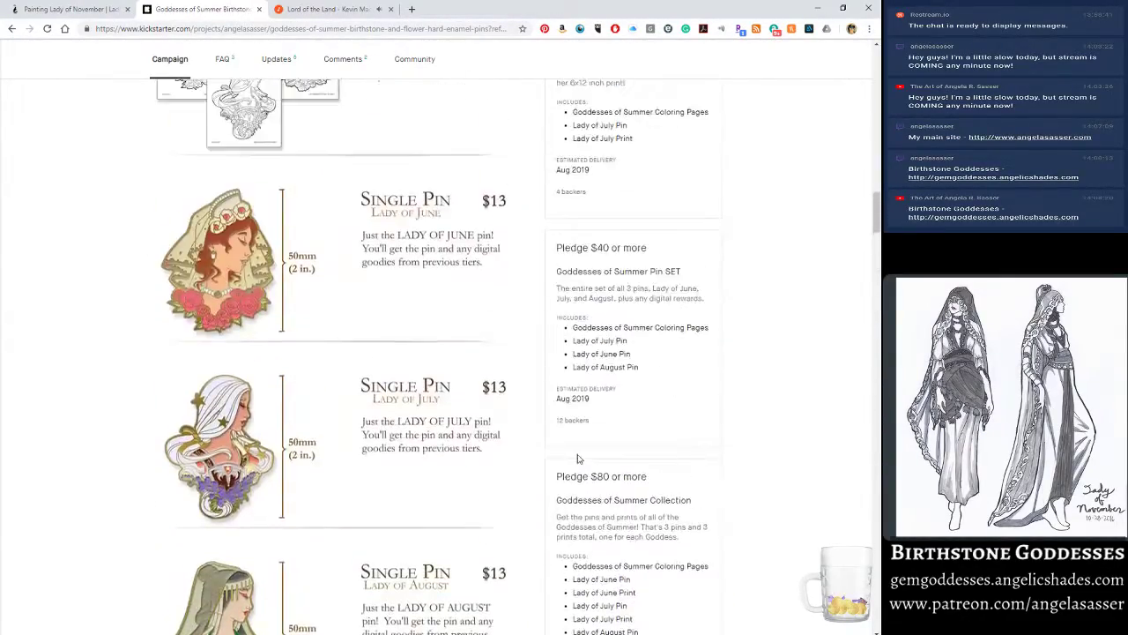
{"action": "scroll", "coordinate": [578, 458], "scroll_direction": "up", "scroll_amount": 15}
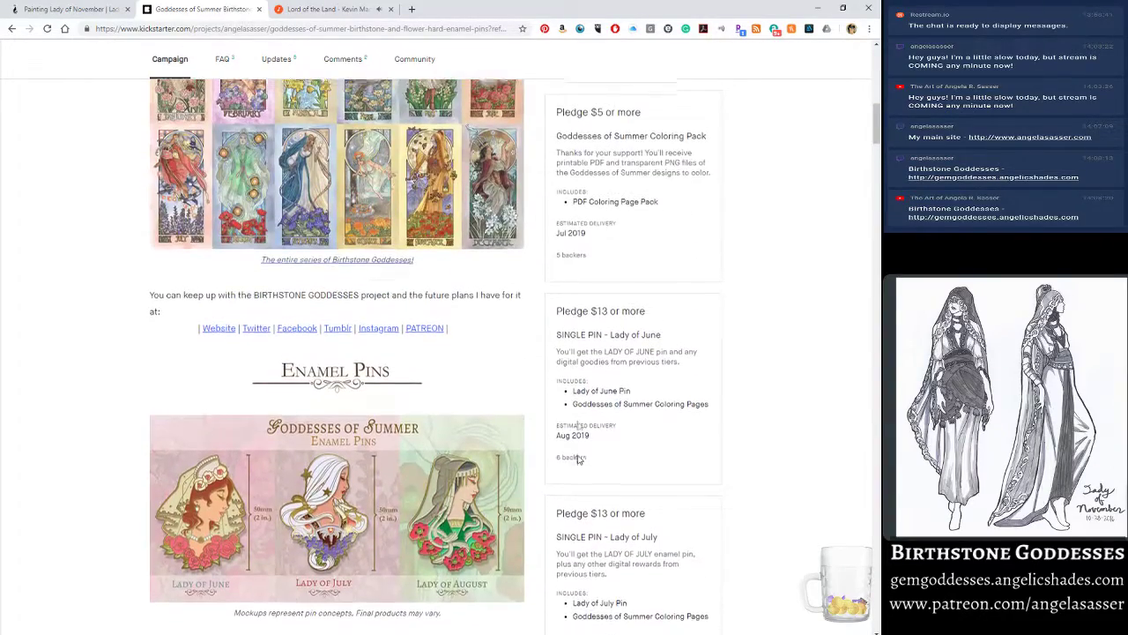
{"action": "scroll", "coordinate": [580, 459], "scroll_direction": "up", "scroll_amount": 3}
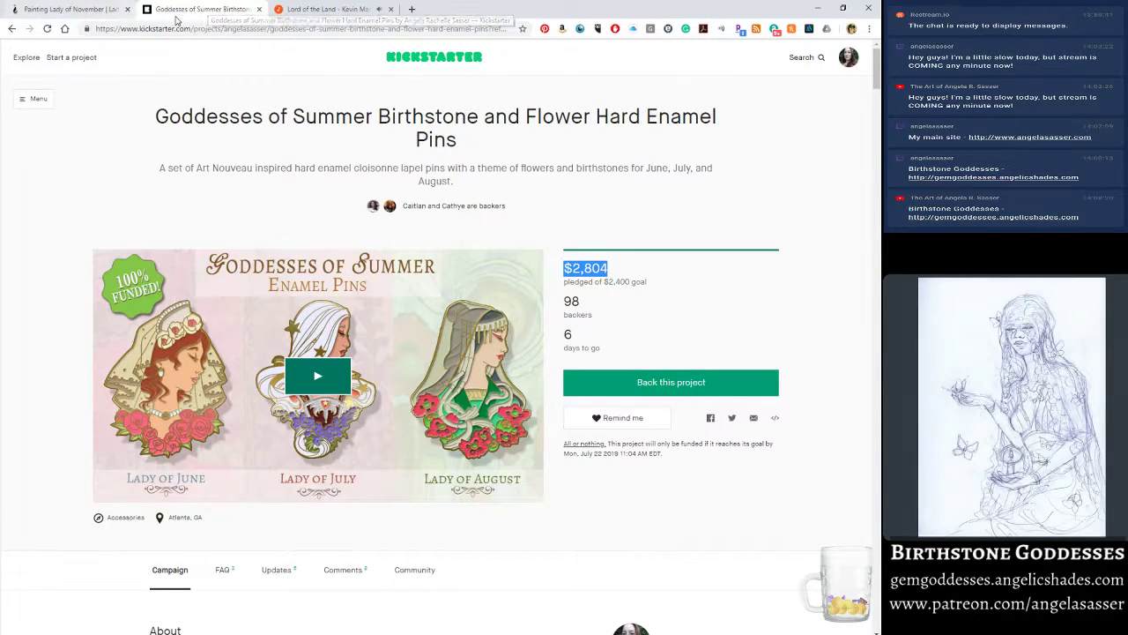
- Copy the campaign's web address without its referral suffix and share it in the stream chat, labelled Goddesses of Summer
{"action": "left_click", "coordinate": [334, 33]}
{"action": "left_click", "coordinate": [480, 28]}
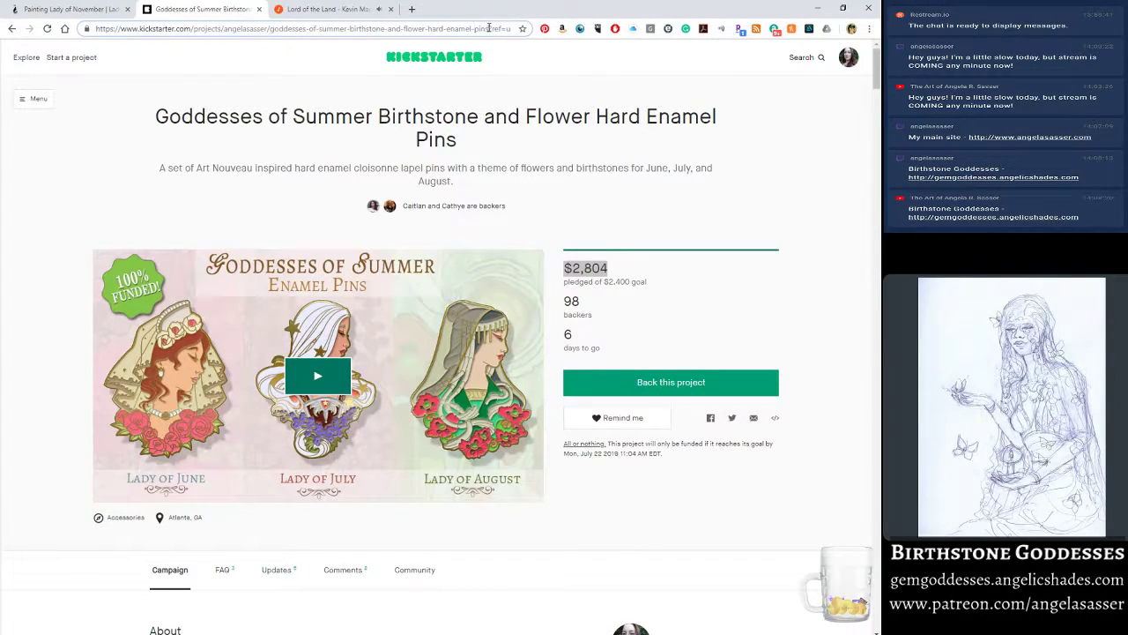
{"action": "left_click_drag", "start_coordinate": [488, 28], "coordinate": [4, 5]}
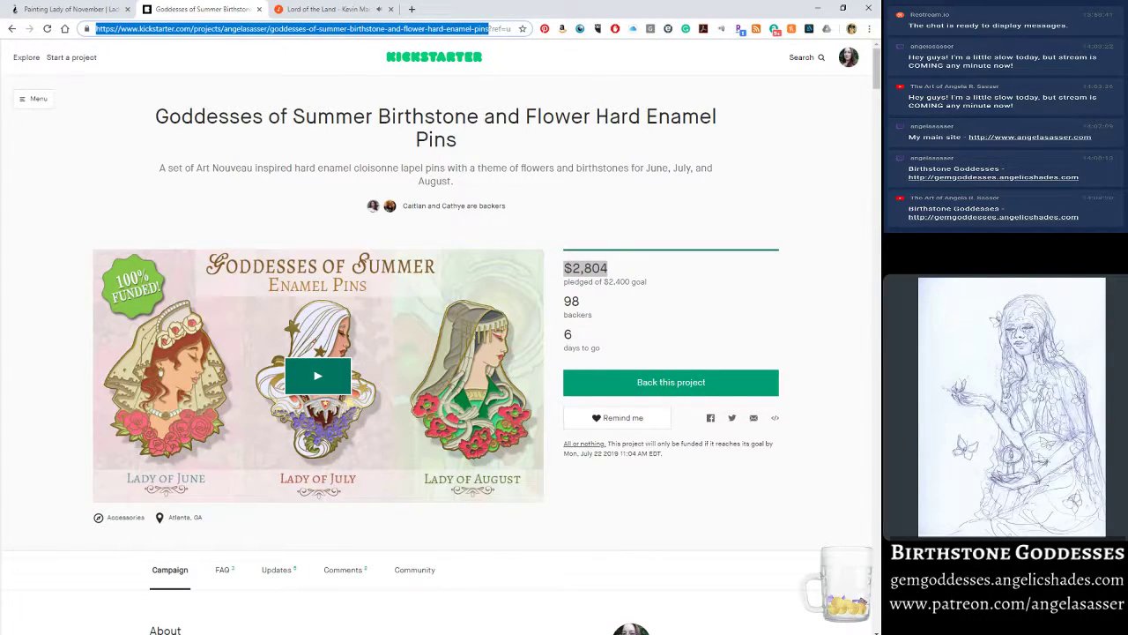
{"action": "key", "text": "alt+Tab"}
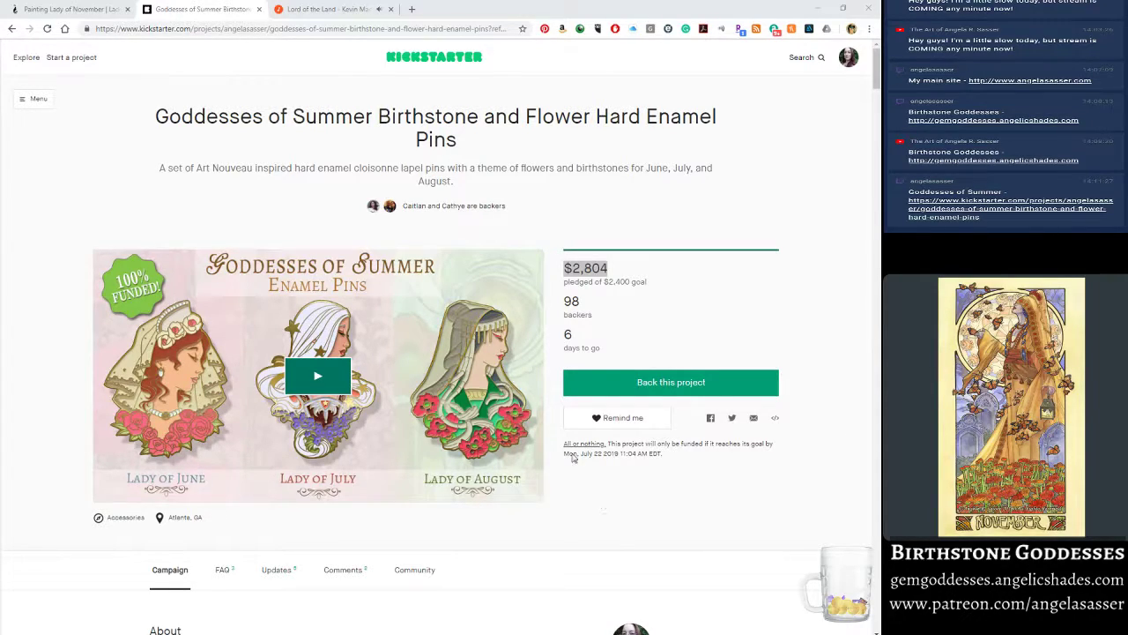
- Switch to Photoshop and arrange the open documents in a 2-up Vertical layout
{"action": "mouse_move", "coordinate": [311, 634]}
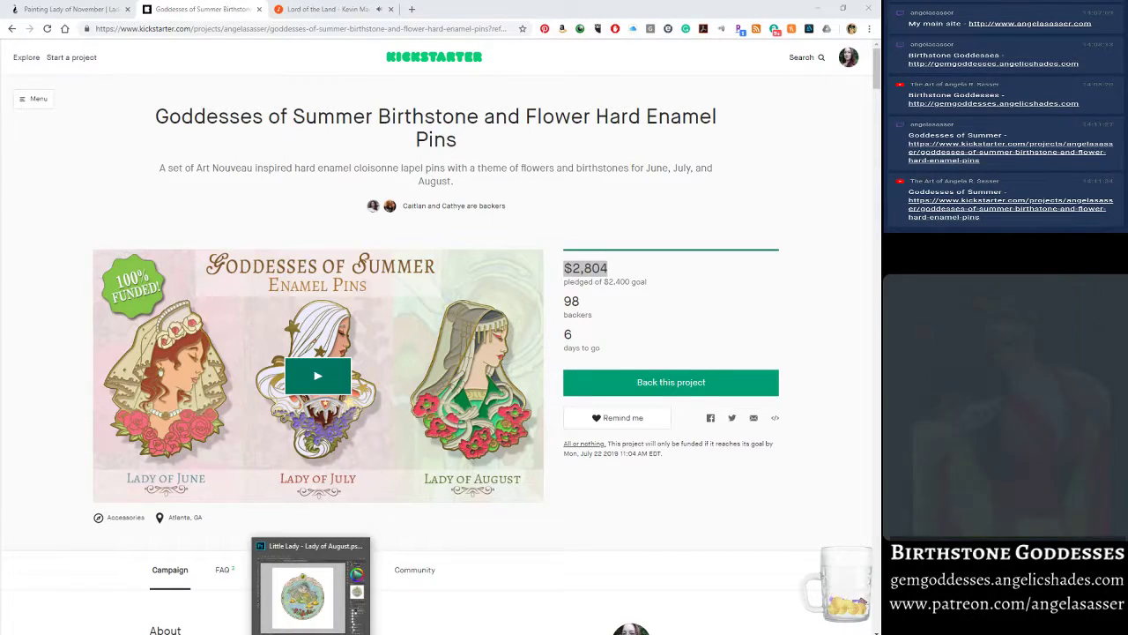
{"action": "left_click", "coordinate": [310, 586]}
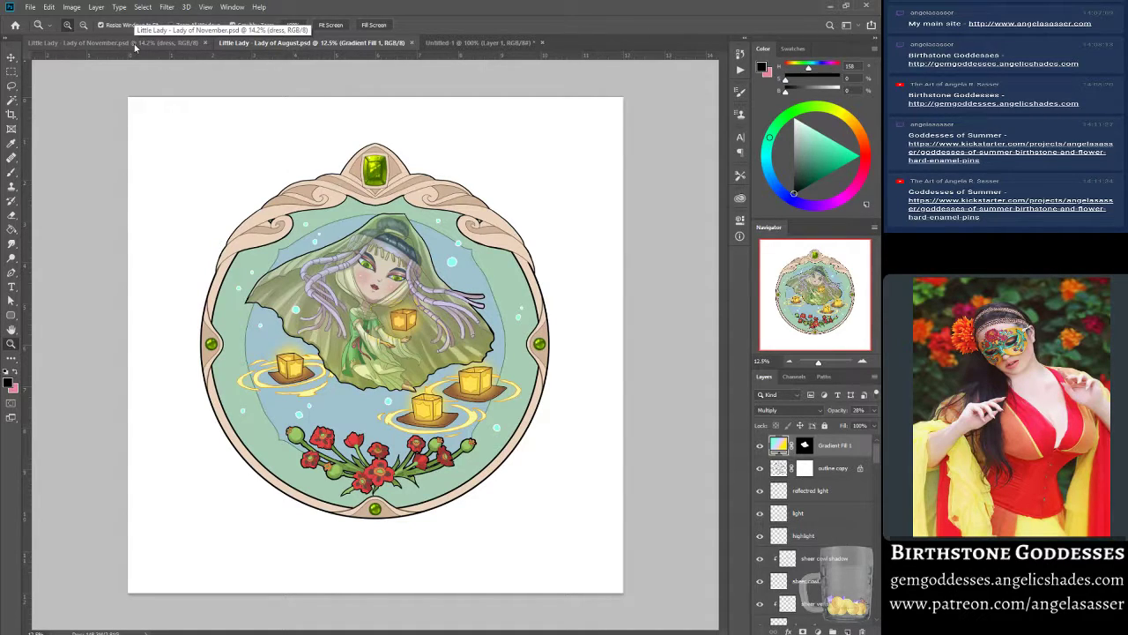
{"action": "left_click", "coordinate": [232, 7]}
{"action": "mouse_move", "coordinate": [247, 19]}
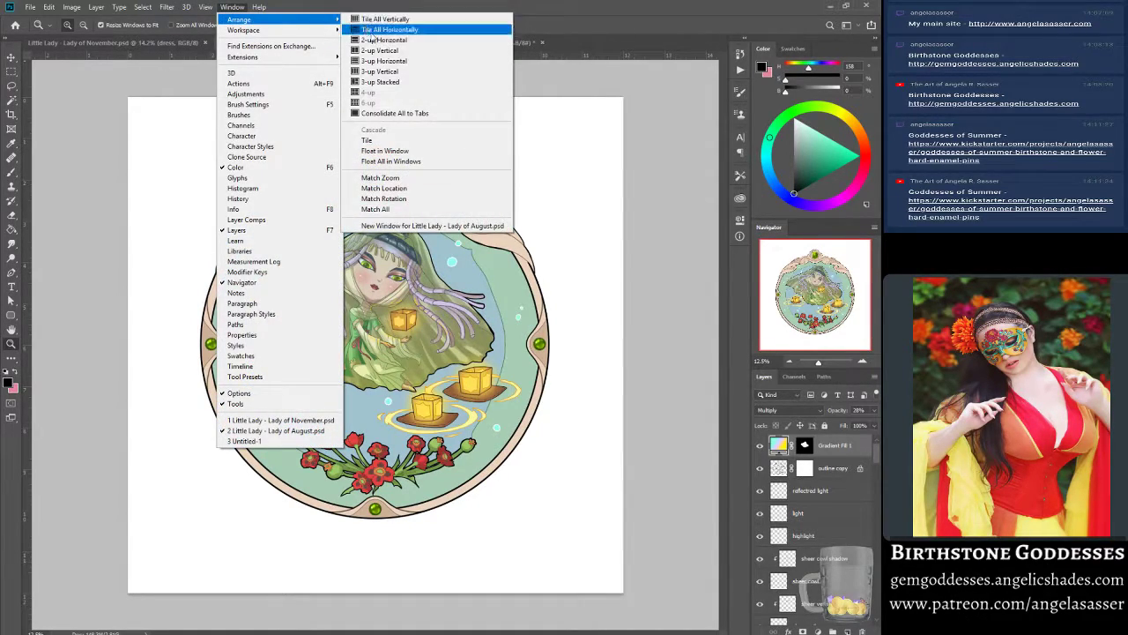
{"action": "left_click", "coordinate": [391, 52]}
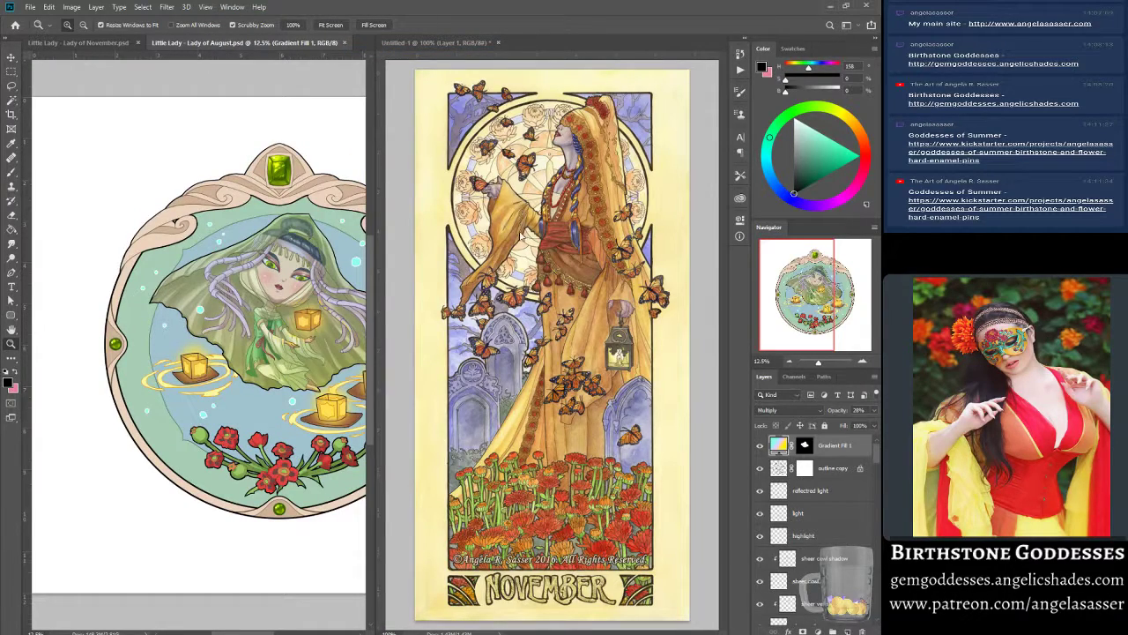
- Group the painting reference with Lady of August, give Lady of November the other pane, and narrow the reference pane to the painting's width
{"action": "left_click_drag", "start_coordinate": [105, 45], "coordinate": [476, 46]}
{"action": "left_click_drag", "start_coordinate": [396, 47], "coordinate": [229, 132]}
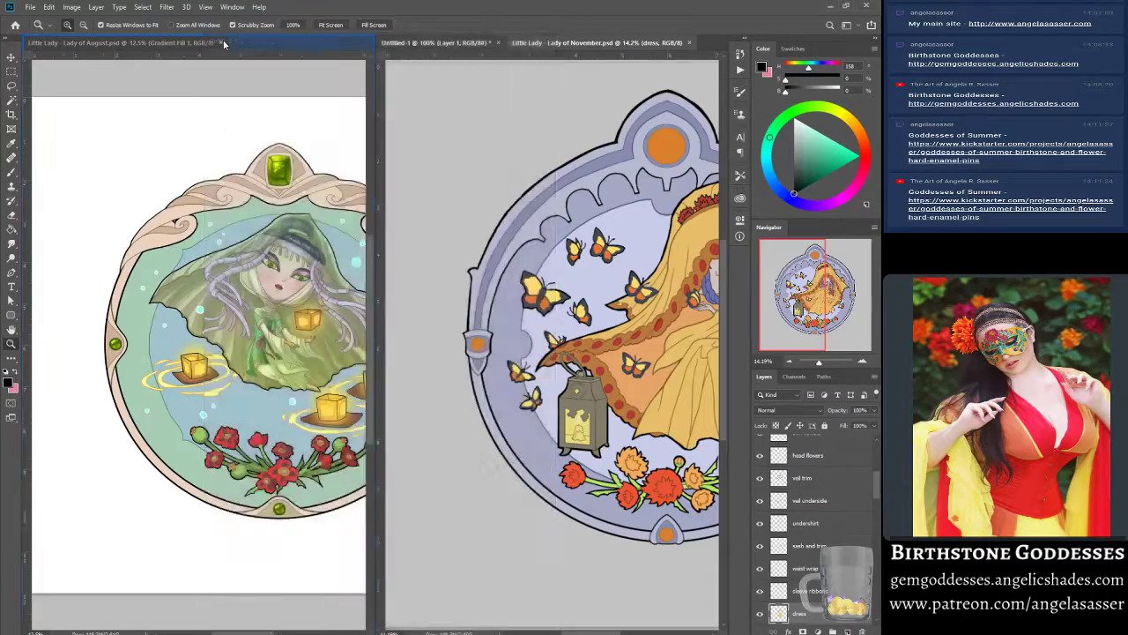
{"action": "left_click_drag", "start_coordinate": [376, 165], "coordinate": [299, 149]}
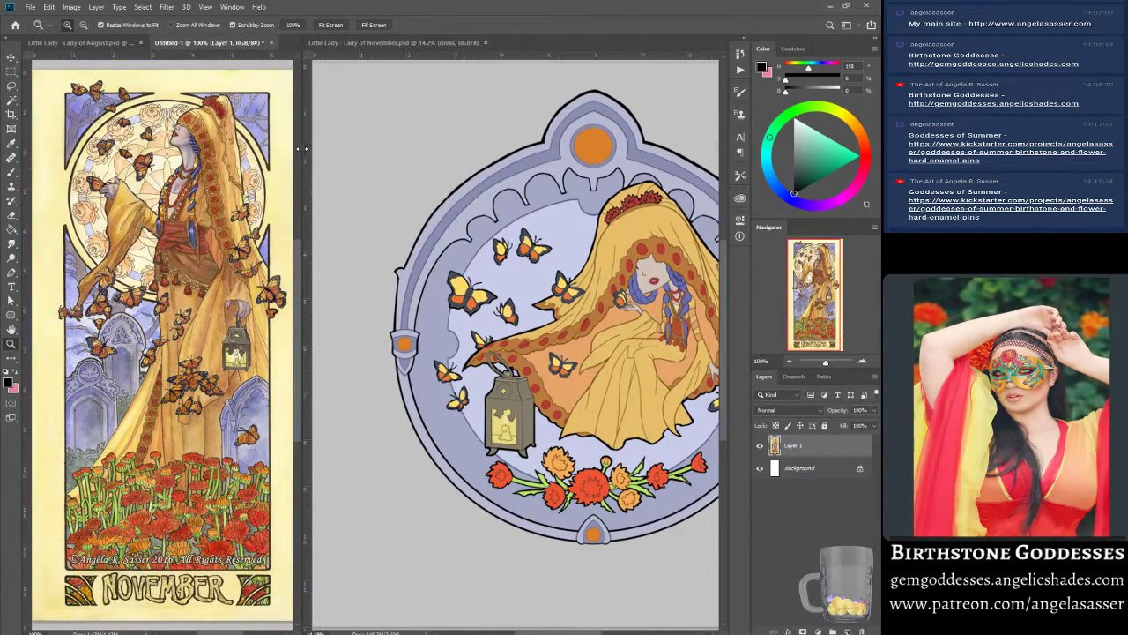
- Activate the Lady of November document, frame the illustration at about 17.4% zoom, and choose the Brush tool
{"action": "left_click", "coordinate": [434, 46]}
{"action": "left_click_drag", "start_coordinate": [825, 300], "coordinate": [834, 299]}
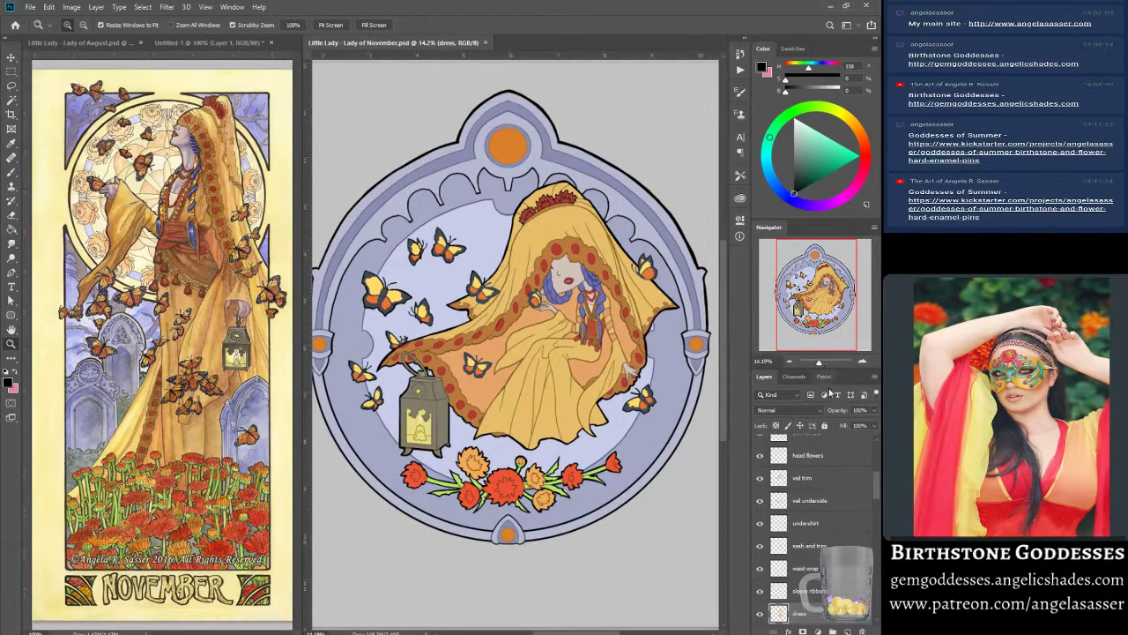
{"action": "left_click_drag", "start_coordinate": [819, 362], "coordinate": [819, 363]}
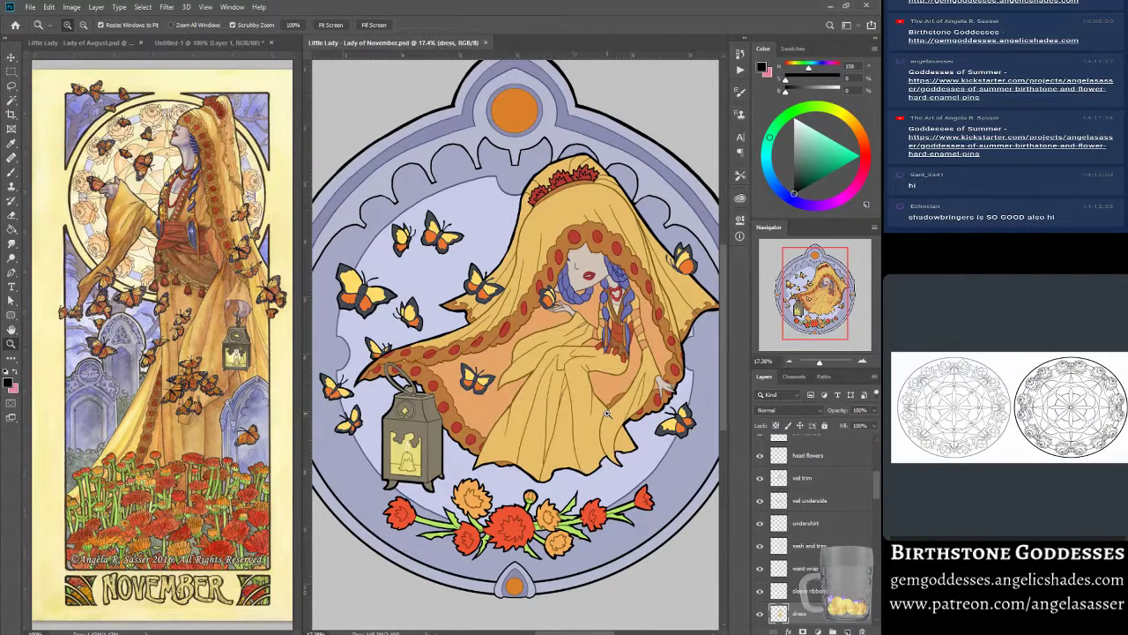
{"action": "left_click", "coordinate": [13, 173]}
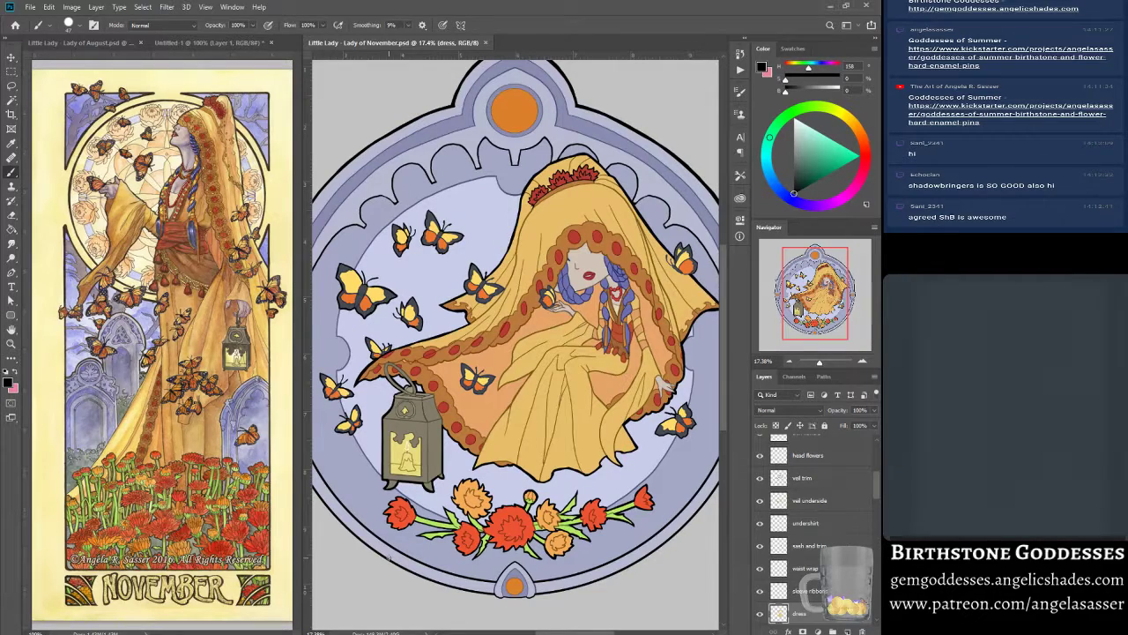
{"action": "left_click_drag", "start_coordinate": [816, 288], "coordinate": [812, 288]}
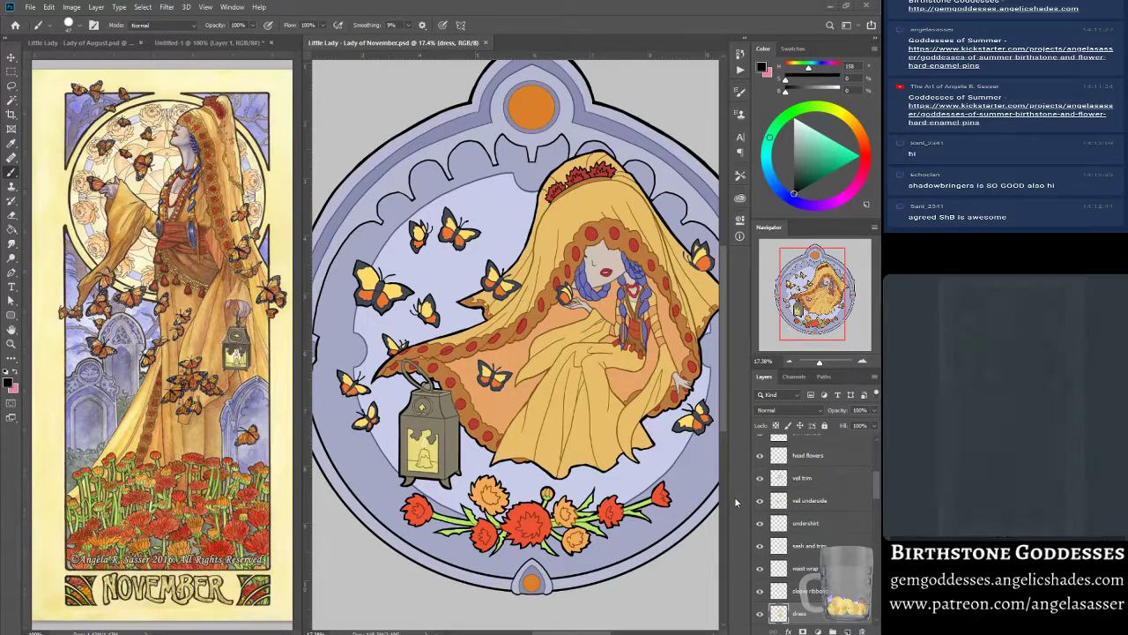
- Examine the Lady of November layer stack from the veil and dress layers down through the border and background layers
{"action": "scroll", "coordinate": [877, 494], "scroll_direction": "down", "scroll_amount": 5}
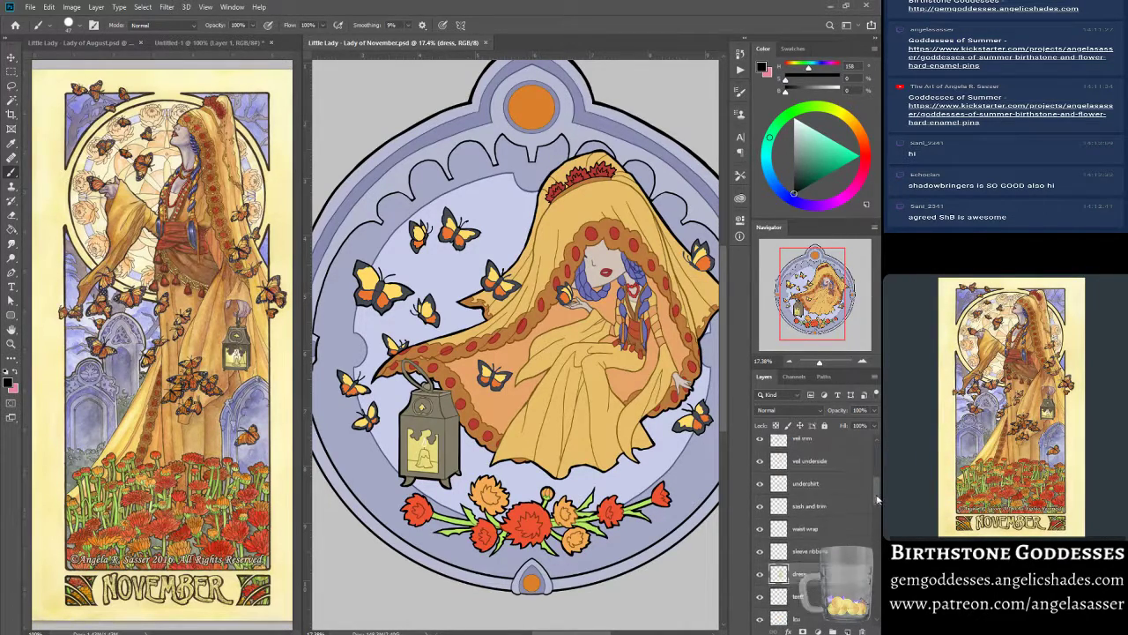
{"action": "scroll", "coordinate": [877, 505], "scroll_direction": "down", "scroll_amount": 3}
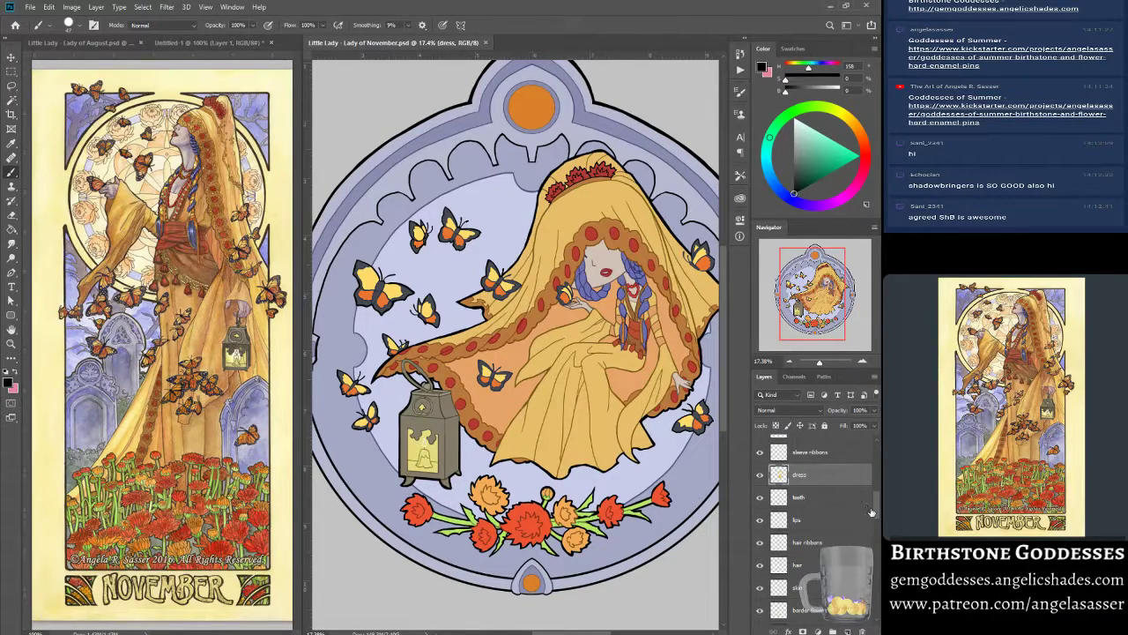
{"action": "scroll", "coordinate": [873, 510], "scroll_direction": "down", "scroll_amount": 2}
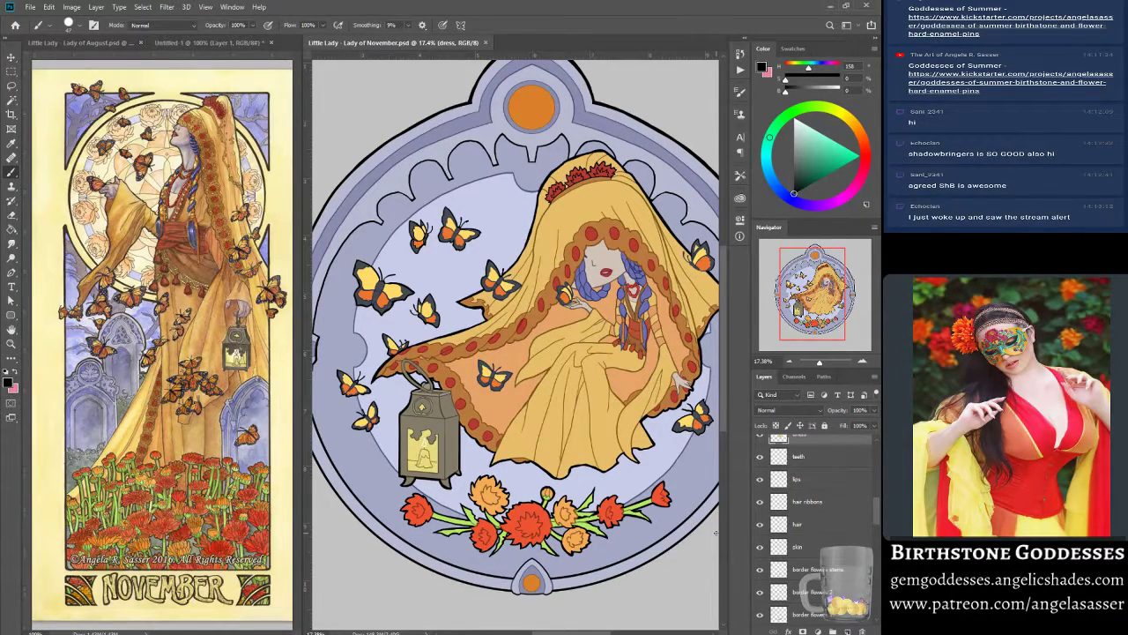
{"action": "scroll", "coordinate": [875, 529], "scroll_direction": "down", "scroll_amount": 3}
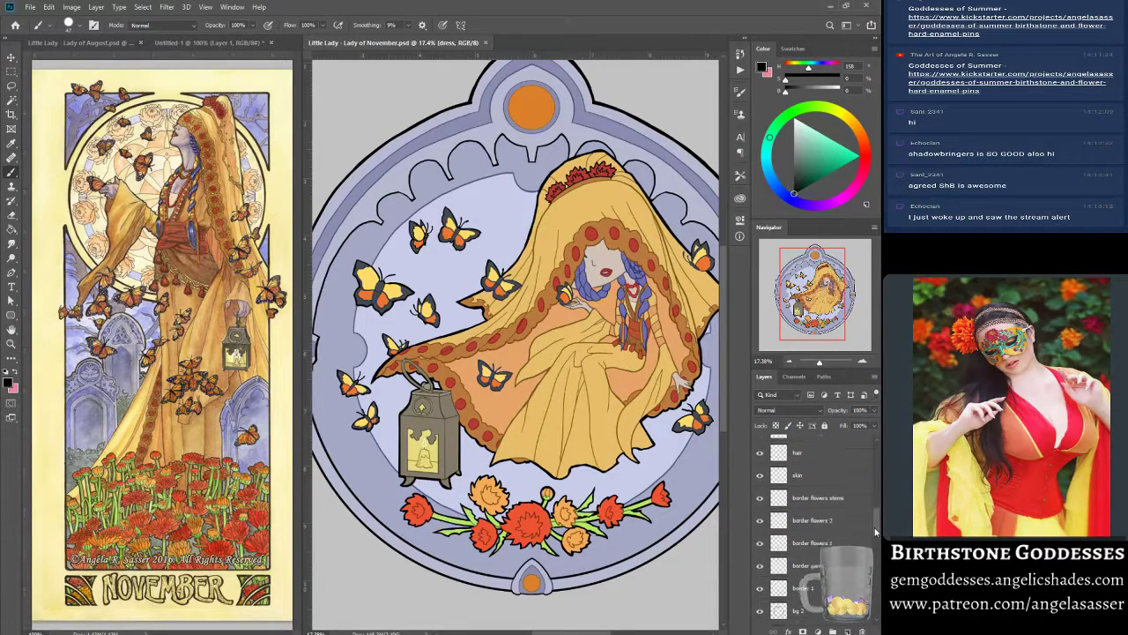
{"action": "scroll", "coordinate": [875, 532], "scroll_direction": "down", "scroll_amount": 1}
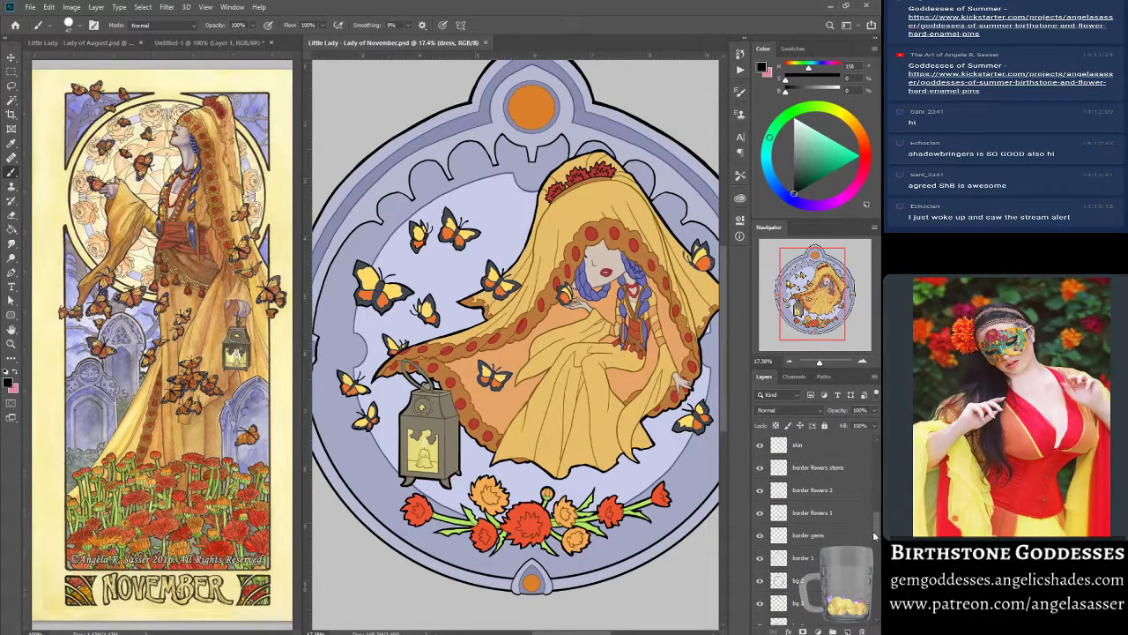
{"action": "scroll", "coordinate": [873, 535], "scroll_direction": "down", "scroll_amount": 1}
{"action": "scroll", "coordinate": [874, 536], "scroll_direction": "down", "scroll_amount": 1}
{"action": "left_click_drag", "start_coordinate": [873, 536], "coordinate": [878, 504]}
{"action": "scroll", "coordinate": [877, 505], "scroll_direction": "down", "scroll_amount": 2}
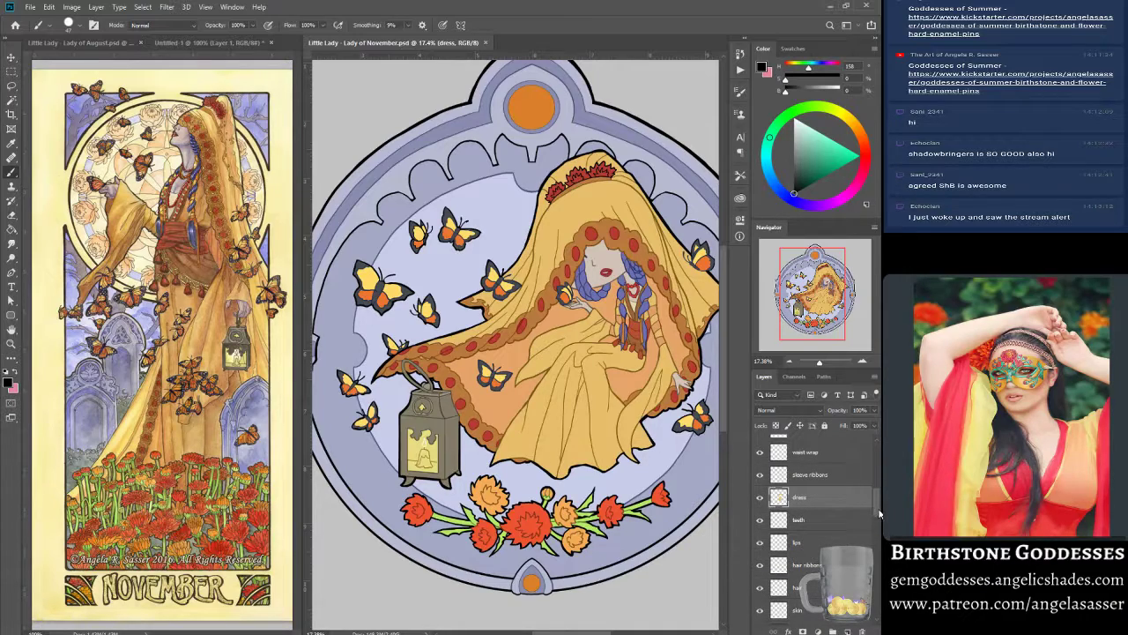
{"action": "scroll", "coordinate": [877, 513], "scroll_direction": "down", "scroll_amount": 3}
{"action": "scroll", "coordinate": [875, 524], "scroll_direction": "down", "scroll_amount": 7}
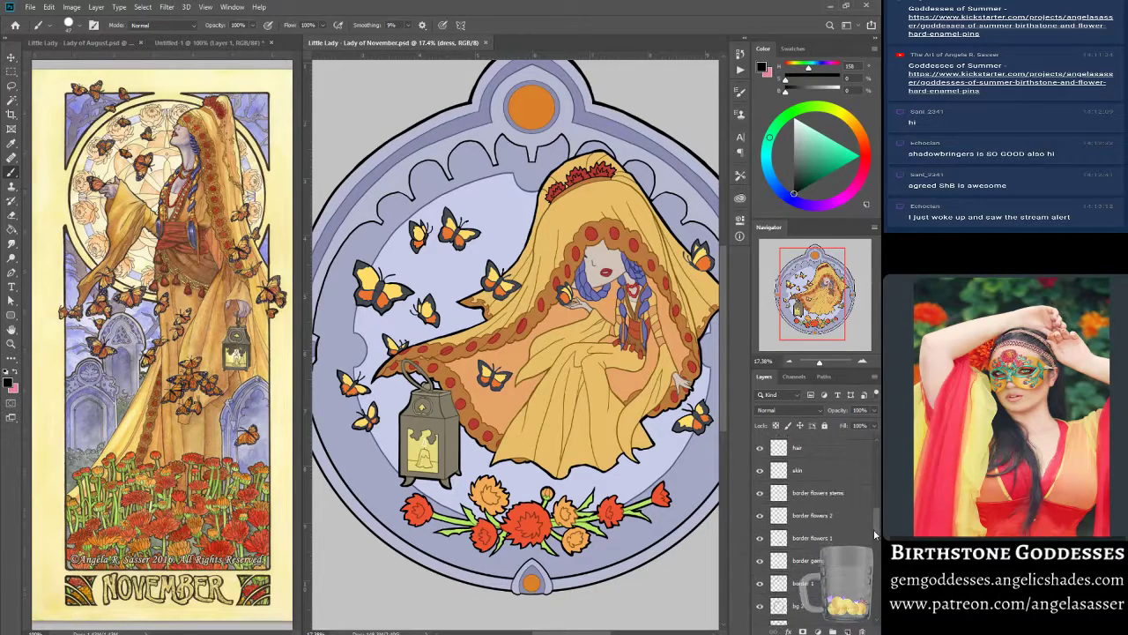
{"action": "scroll", "coordinate": [875, 542], "scroll_direction": "down", "scroll_amount": 2}
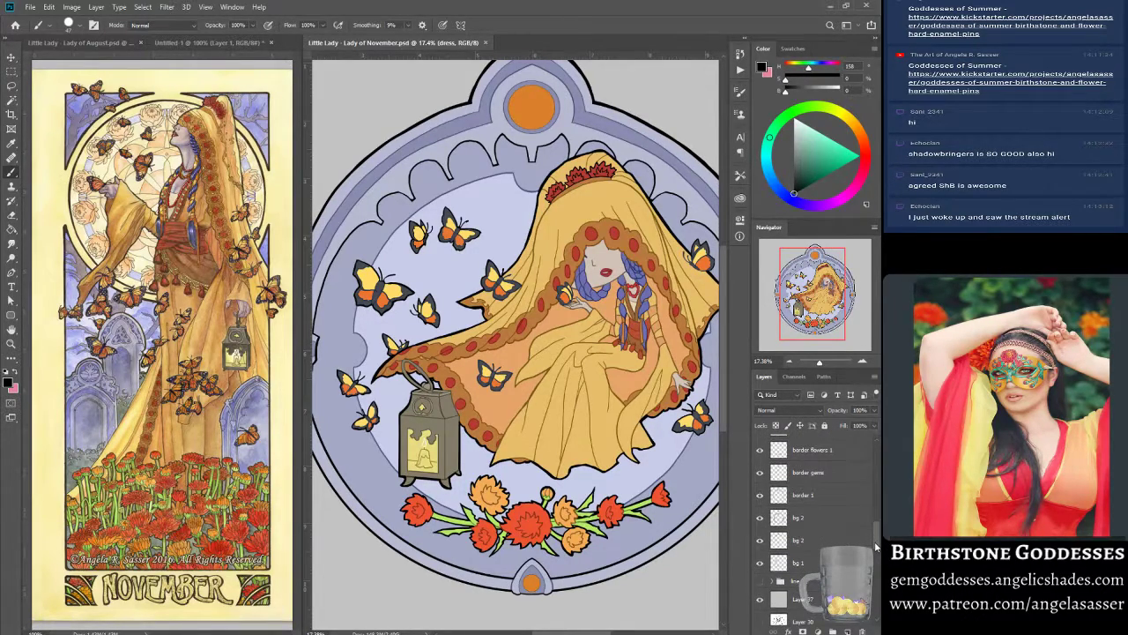
{"action": "scroll", "coordinate": [877, 546], "scroll_direction": "up", "scroll_amount": 1}
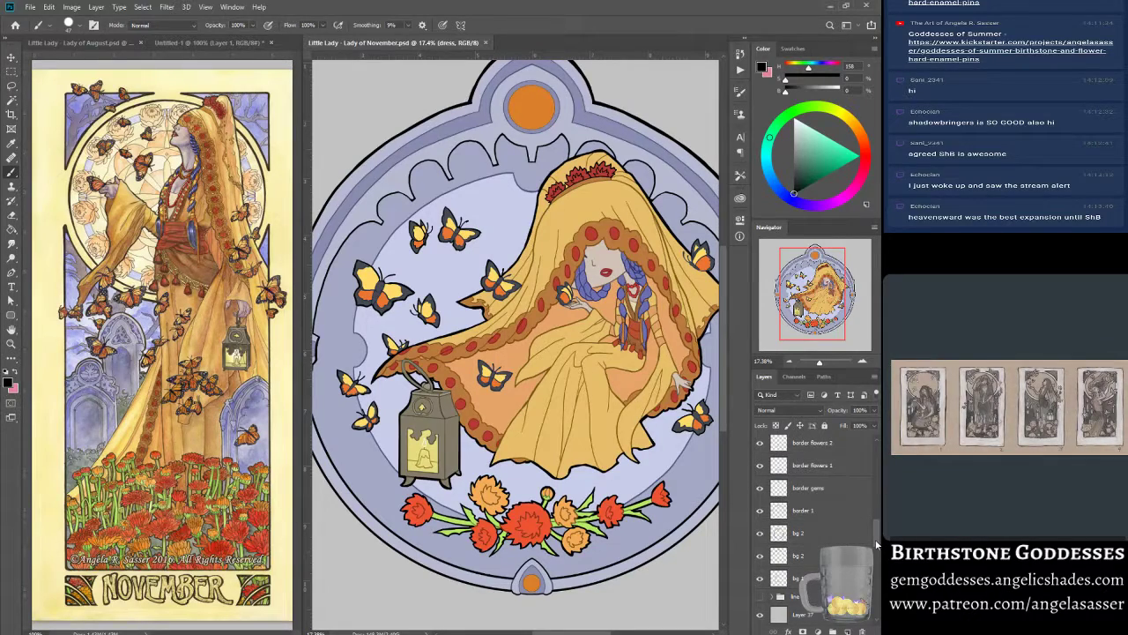
{"action": "scroll", "coordinate": [877, 544], "scroll_direction": "up", "scroll_amount": 1}
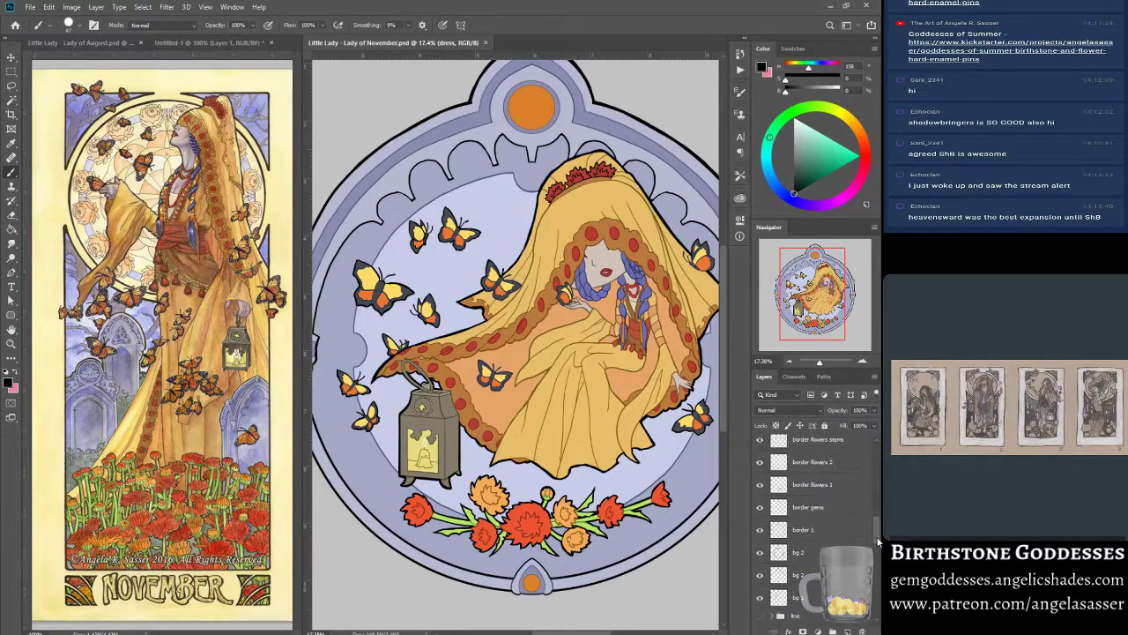
- Sample the face's skin tone from the skin layer and add a layer named "skin shadow" directly above it
{"action": "scroll", "coordinate": [877, 542], "scroll_direction": "up", "scroll_amount": 1}
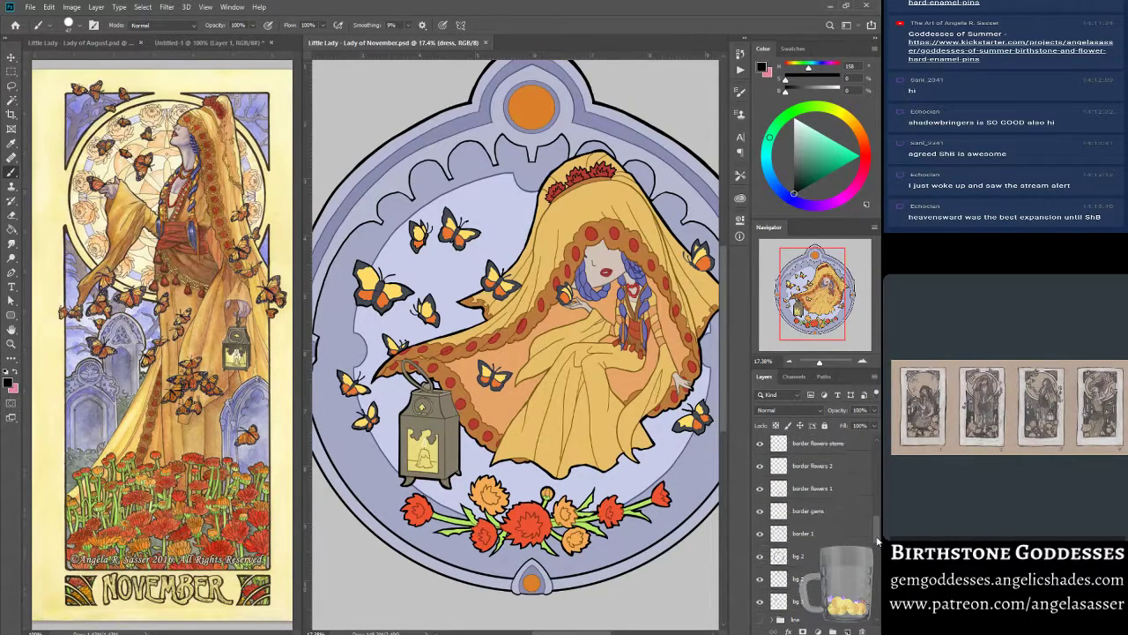
{"action": "left_click_drag", "start_coordinate": [877, 540], "coordinate": [879, 520]}
{"action": "left_click", "coordinate": [807, 555]}
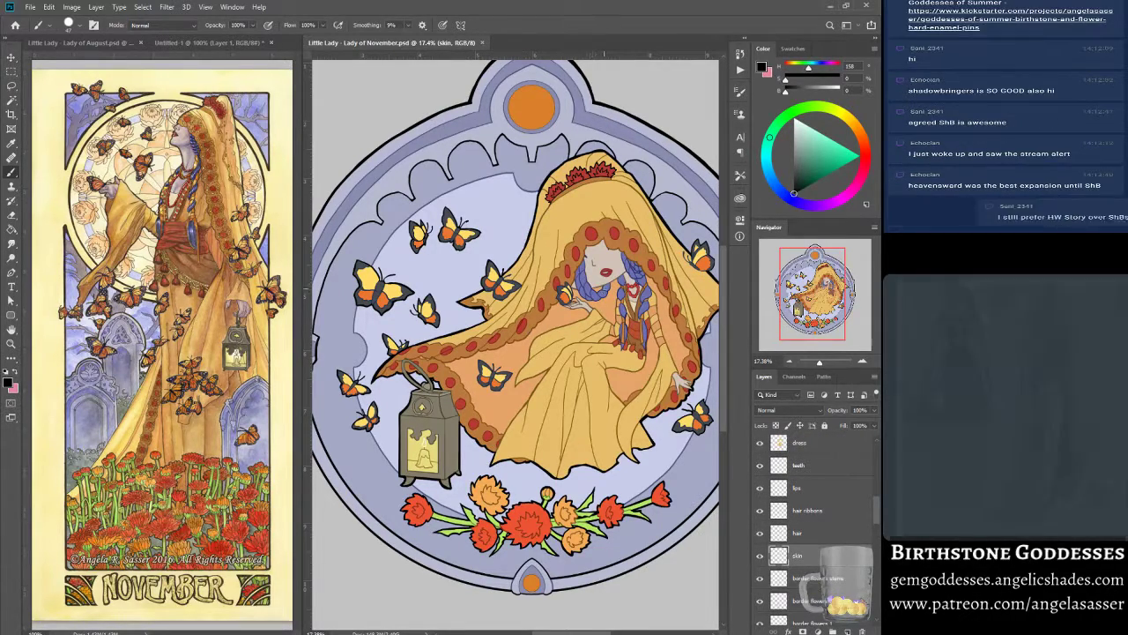
{"action": "left_click", "coordinate": [615, 258], "text": "alt"}
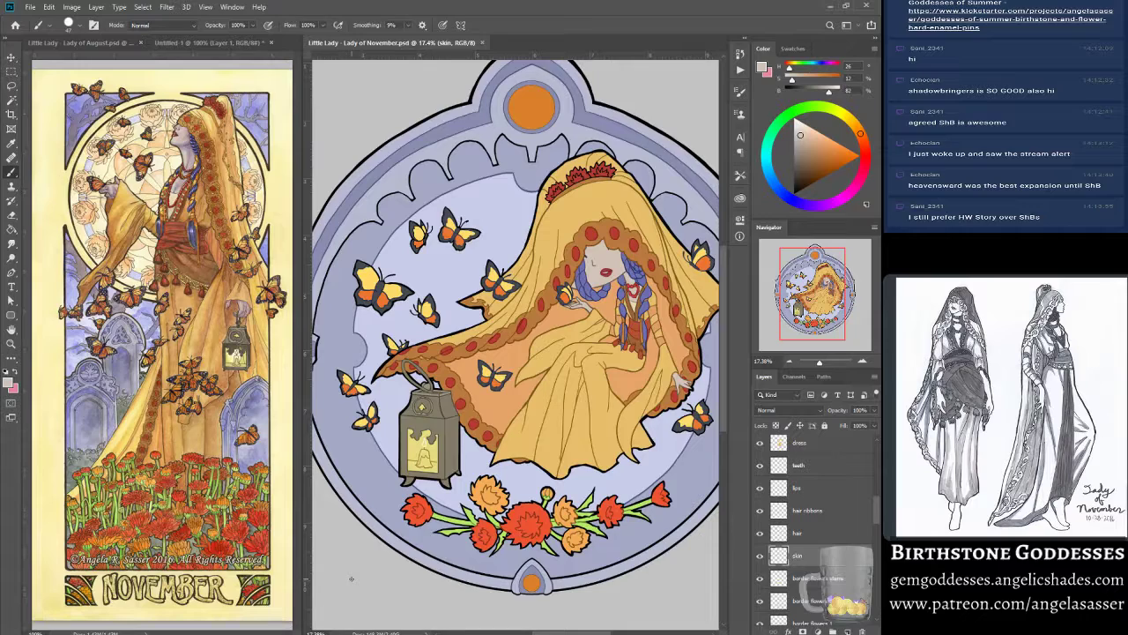
{"action": "left_click", "coordinate": [853, 631]}
{"action": "double_click", "coordinate": [803, 553]}
{"action": "type", "text": "skin shadow"}
{"action": "key", "text": "Return"}
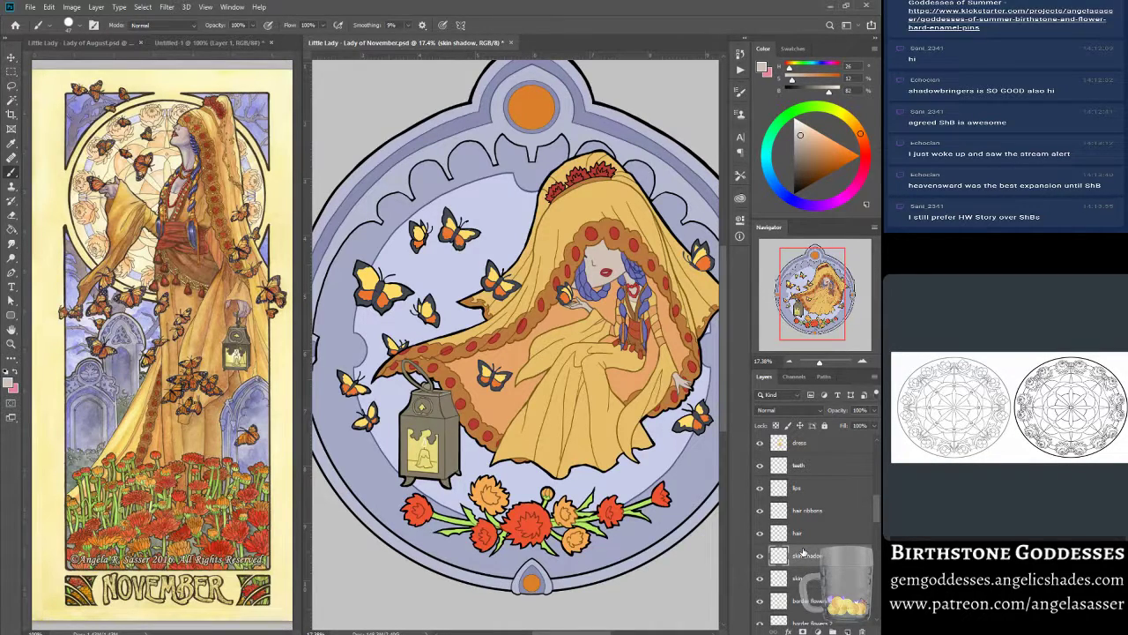
- Clip the skin shadow layer to the skin layer and pick a darker grey-brown as the shadow colour
{"action": "right_click", "coordinate": [805, 554]}
{"action": "left_click", "coordinate": [825, 558]}
{"action": "right_click", "coordinate": [825, 557]}
{"action": "left_click", "coordinate": [776, 302]}
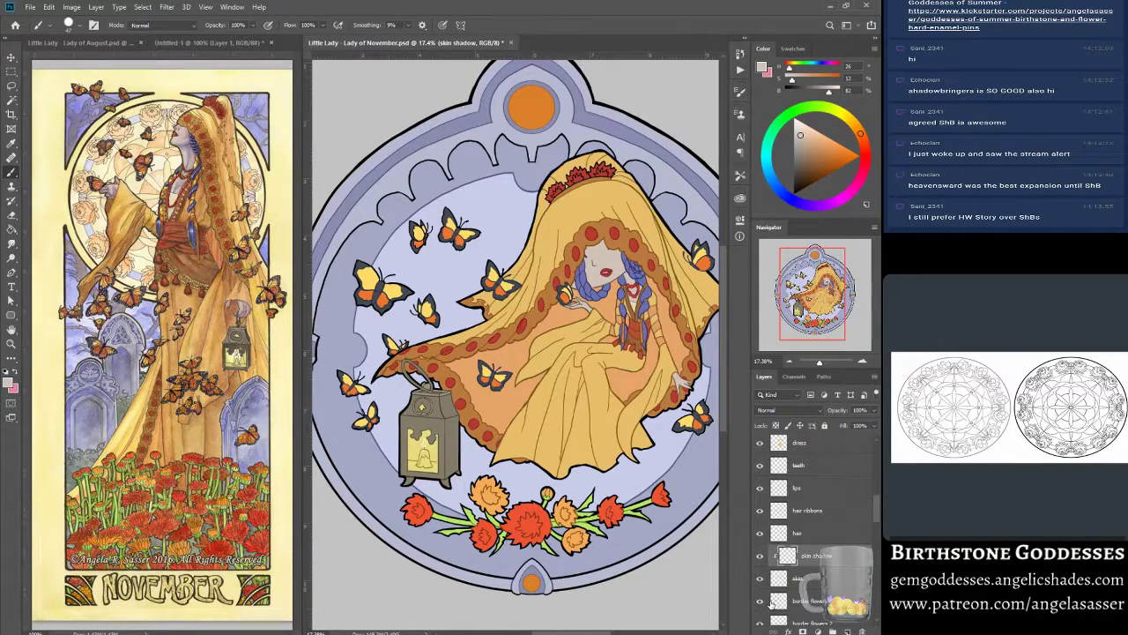
{"action": "left_click", "coordinate": [586, 464], "text": "alt"}
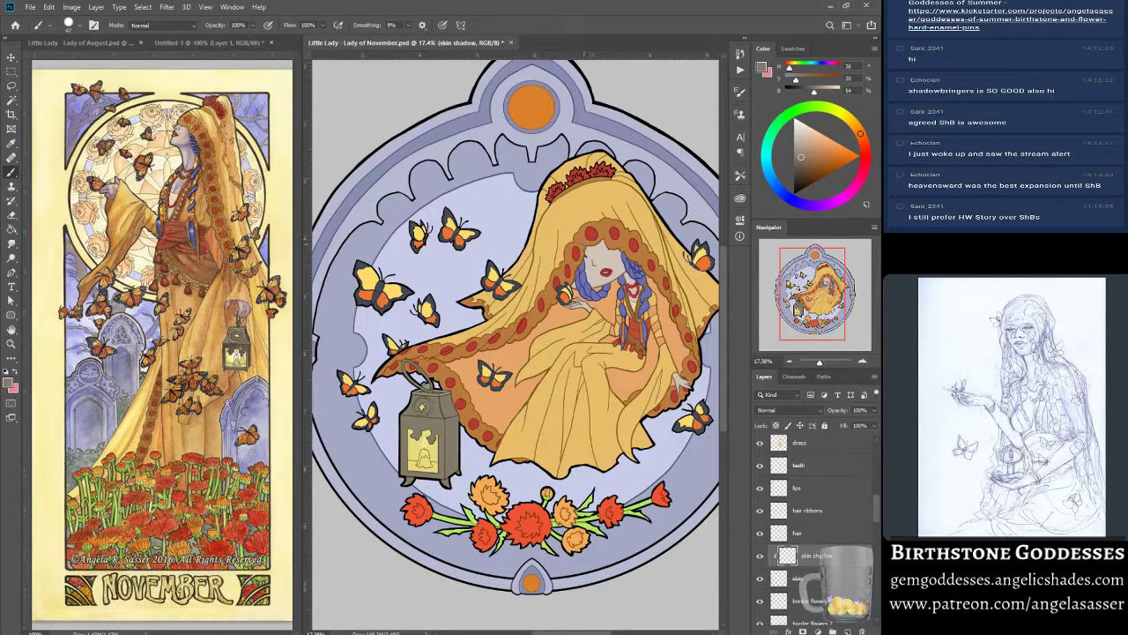
- Show Lady of August centred in the reference pane, and return to the Lady of November document
{"action": "left_click", "coordinate": [105, 42]}
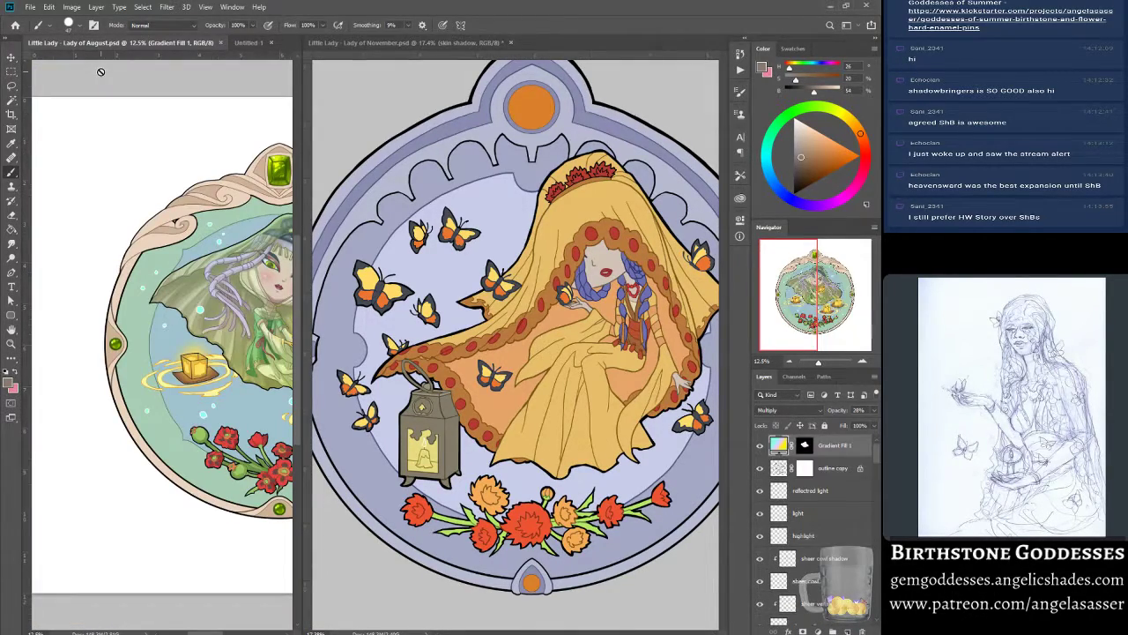
{"action": "left_click", "coordinate": [799, 302]}
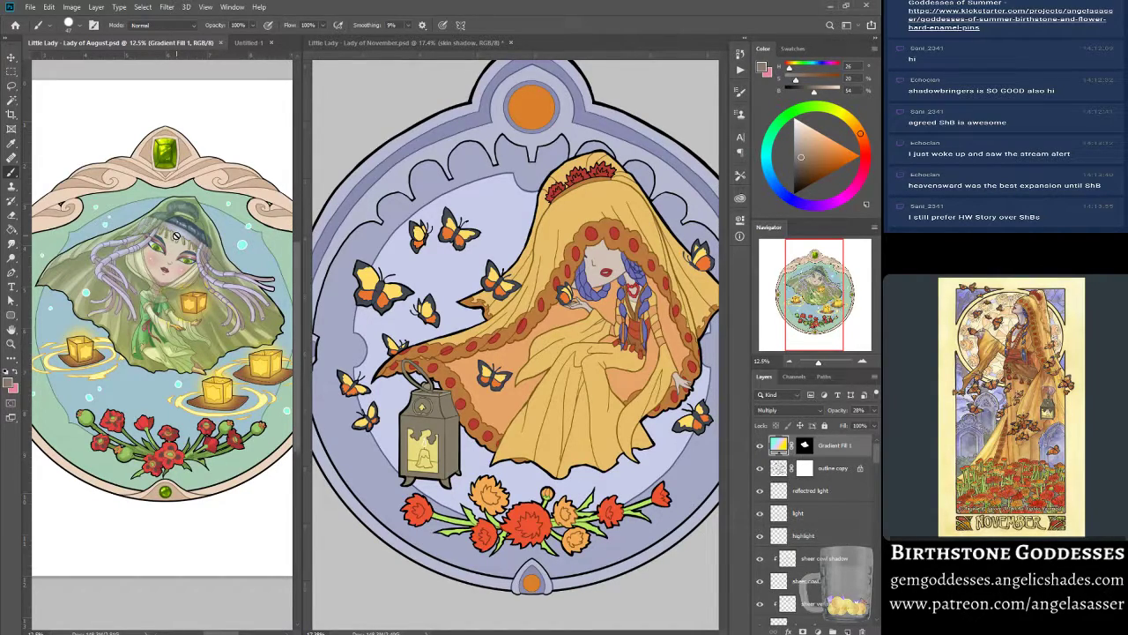
{"action": "left_click", "coordinate": [434, 42]}
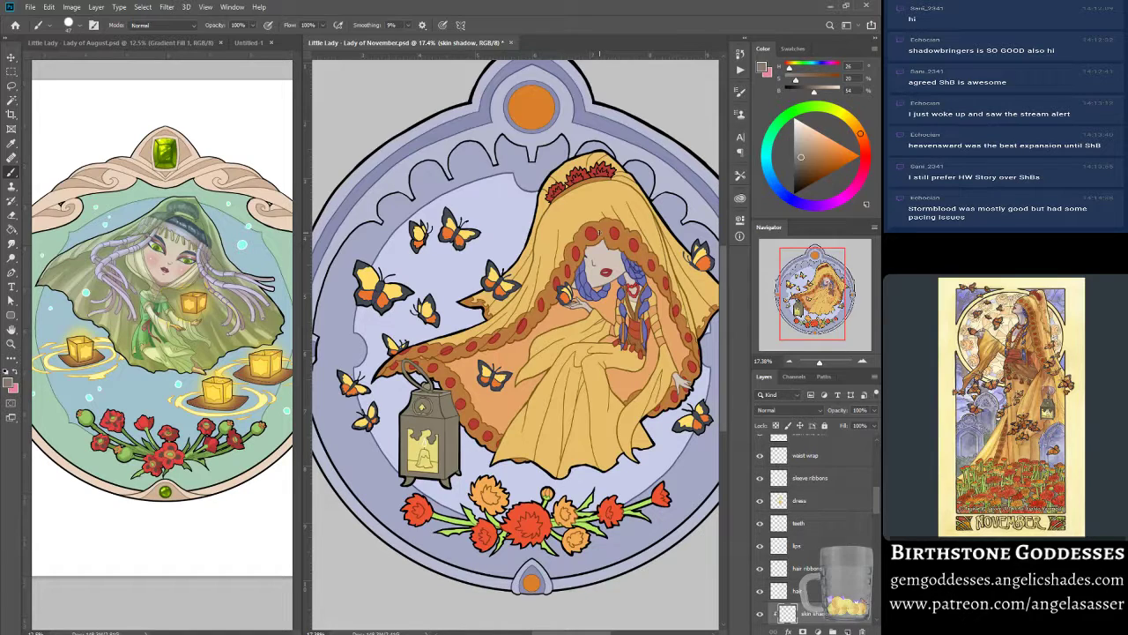
- Assign a control to the brush's opacity jitter in its Transfer settings, and close the brush settings
{"action": "left_click", "coordinate": [95, 28]}
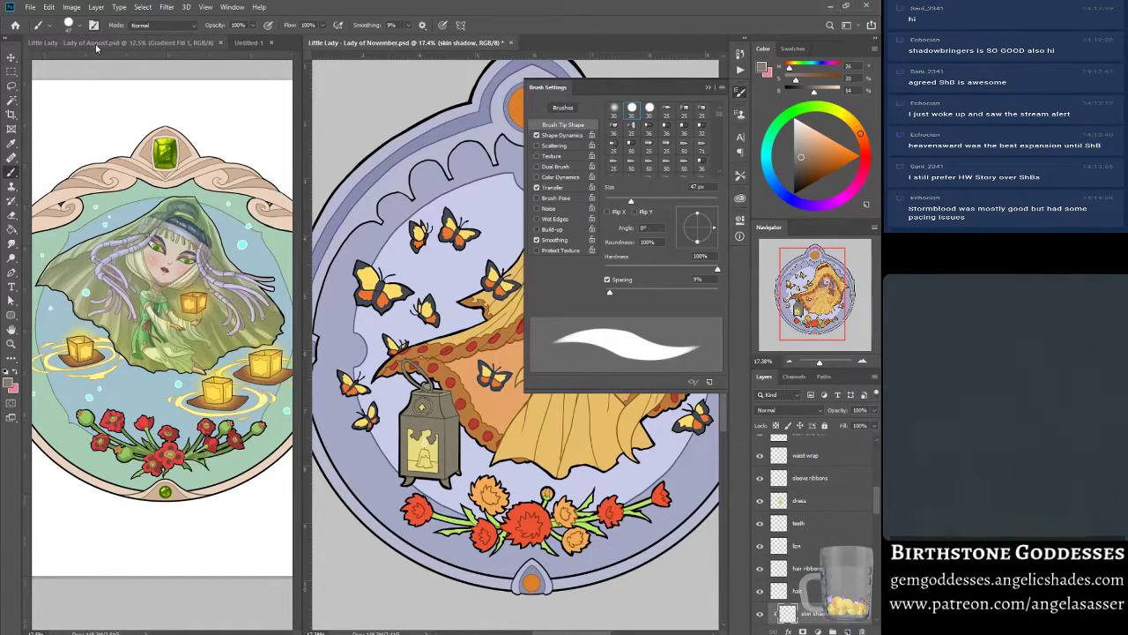
{"action": "left_click", "coordinate": [566, 188]}
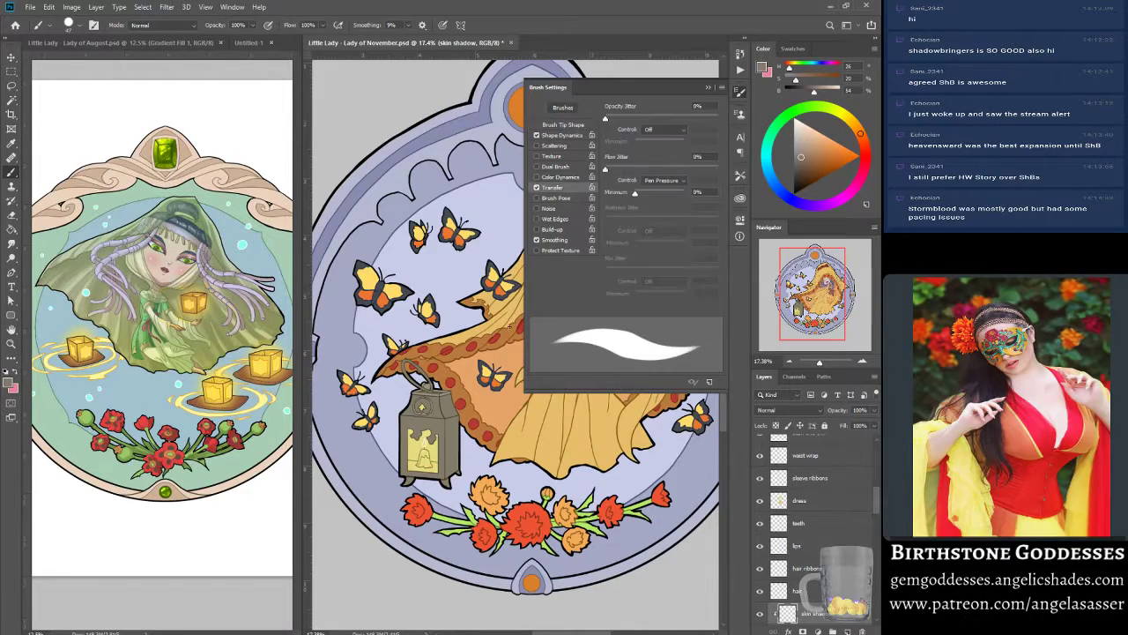
{"action": "left_click", "coordinate": [675, 129]}
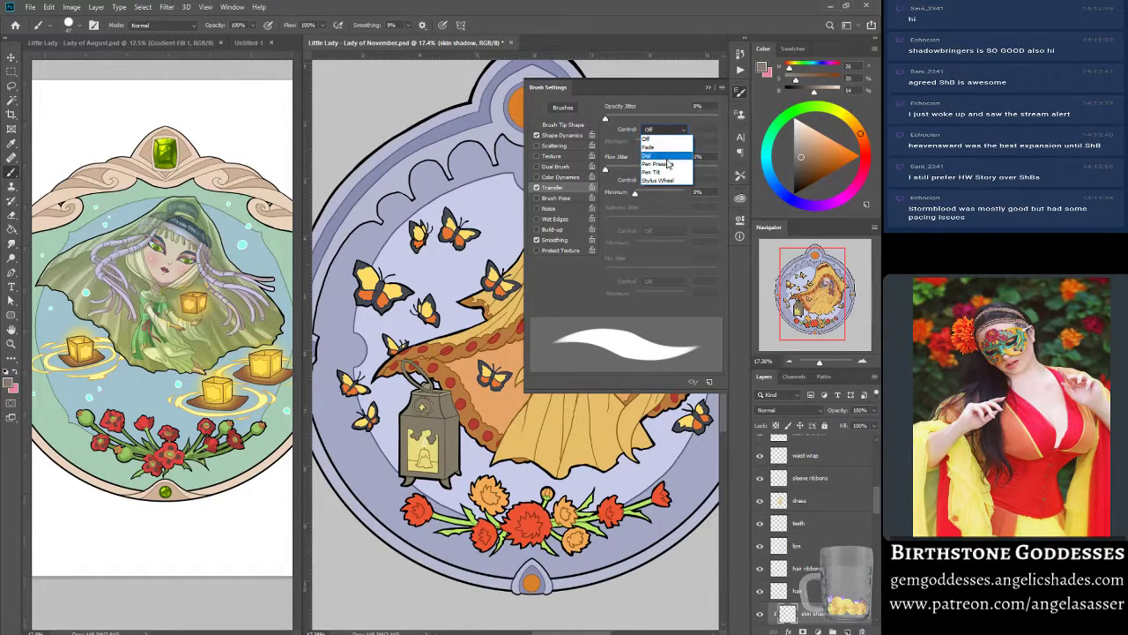
{"action": "left_click", "coordinate": [668, 153]}
{"action": "left_click", "coordinate": [708, 87]}
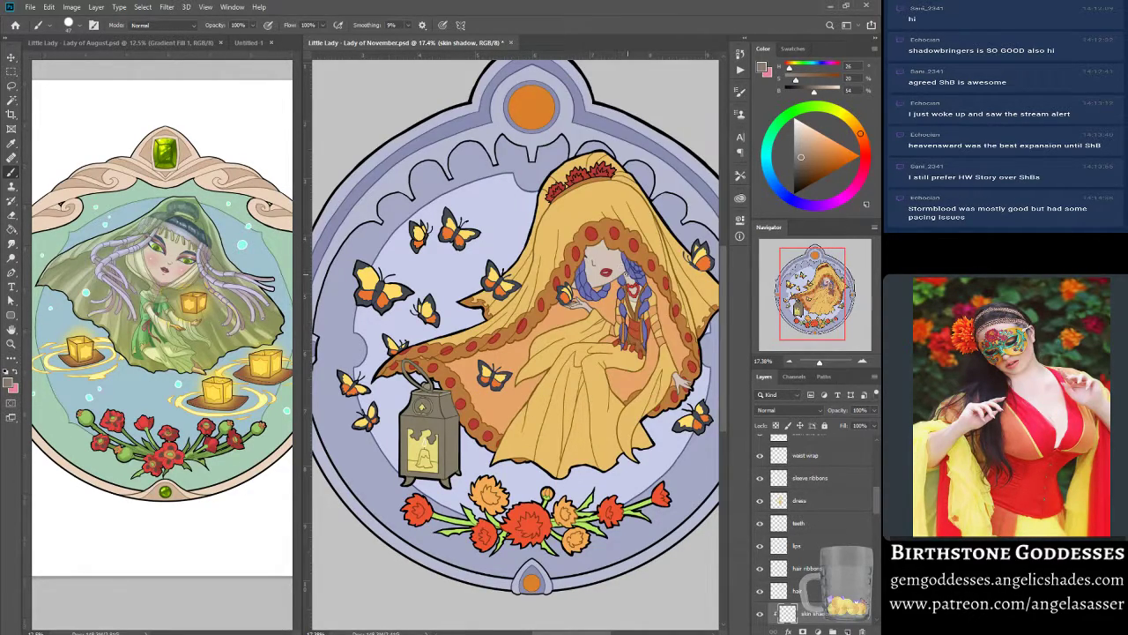
- Paint the first skin shadows beside the braids and across the forehead beneath the veil trim
{"action": "left_click_drag", "start_coordinate": [631, 274], "coordinate": [627, 279]}
{"action": "left_click_drag", "start_coordinate": [588, 245], "coordinate": [604, 238]}
{"action": "left_click_drag", "start_coordinate": [589, 249], "coordinate": [601, 246]}
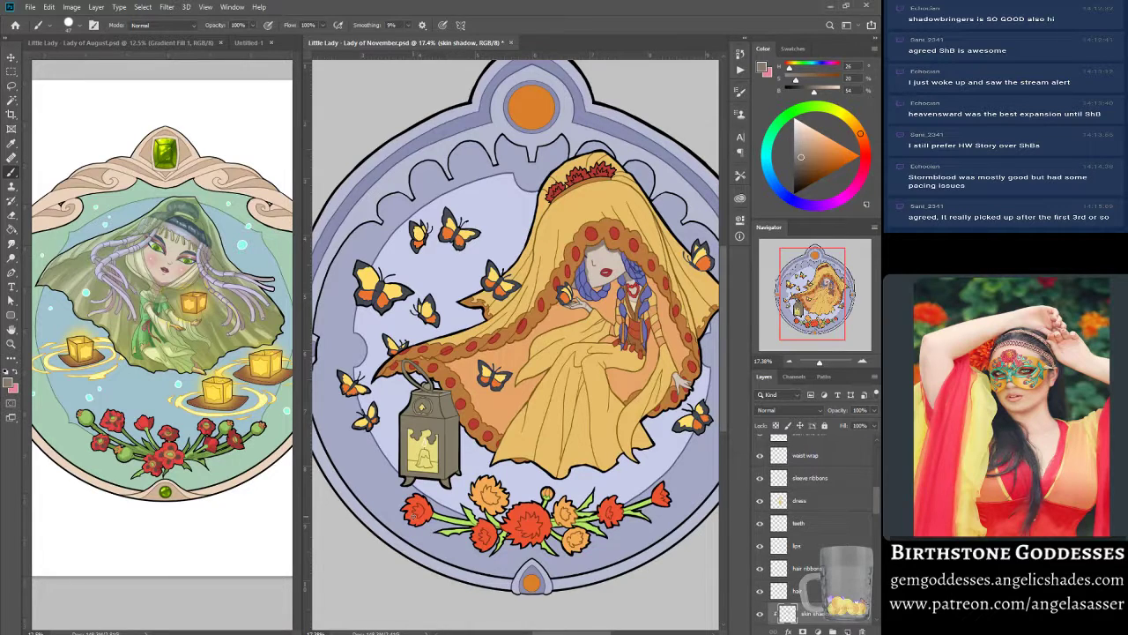
- Block in the shadow under the nose at about 107% zoom and refine its edge with a smaller brush
{"action": "left_click_drag", "start_coordinate": [819, 361], "coordinate": [826, 362]}
{"action": "left_click_drag", "start_coordinate": [814, 292], "coordinate": [826, 287]}
{"action": "mouse_move", "coordinate": [320, 277]}
{"action": "left_mouse_down"}
{"action": "mouse_move", "coordinate": [452, 265]}
{"action": "mouse_move", "coordinate": [452, 344]}
{"action": "mouse_move", "coordinate": [441, 352]}
{"action": "mouse_move", "coordinate": [437, 340]}
{"action": "mouse_move", "coordinate": [450, 357]}
{"action": "mouse_move", "coordinate": [464, 352]}
{"action": "left_mouse_up"}
{"action": "scroll", "coordinate": [467, 354], "scroll_direction": "down", "scroll_amount": 1}
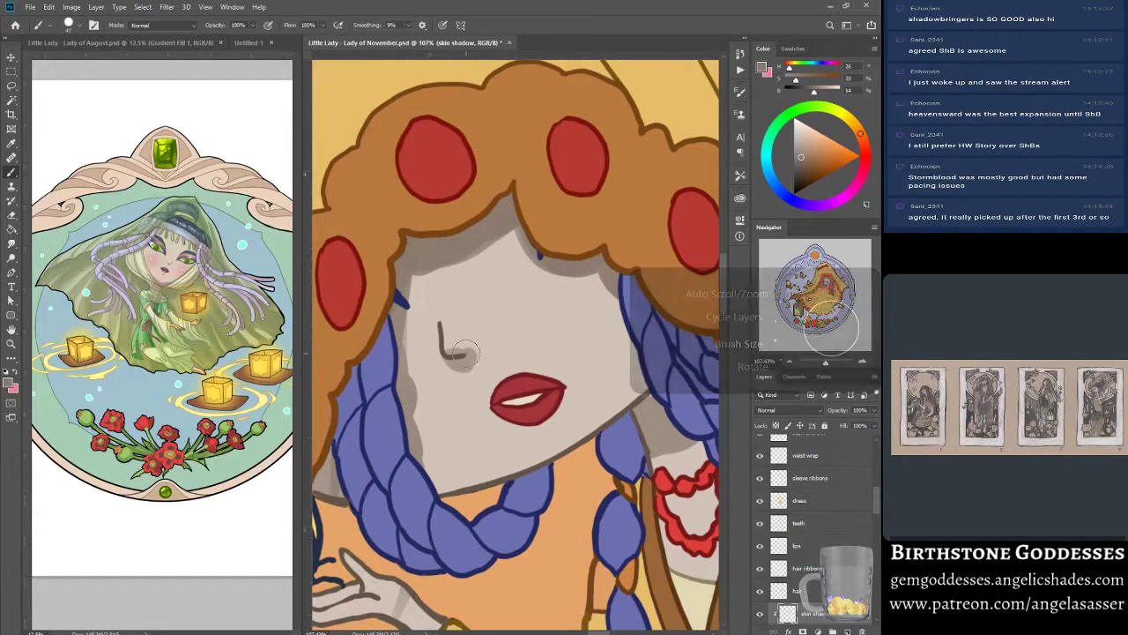
{"action": "key", "text": "bracketleft"}
{"action": "key", "text": "bracketleft"}
{"action": "key", "text": "bracketleft"}
{"action": "key", "text": "bracketleft"}
{"action": "key", "text": "bracketleft"}
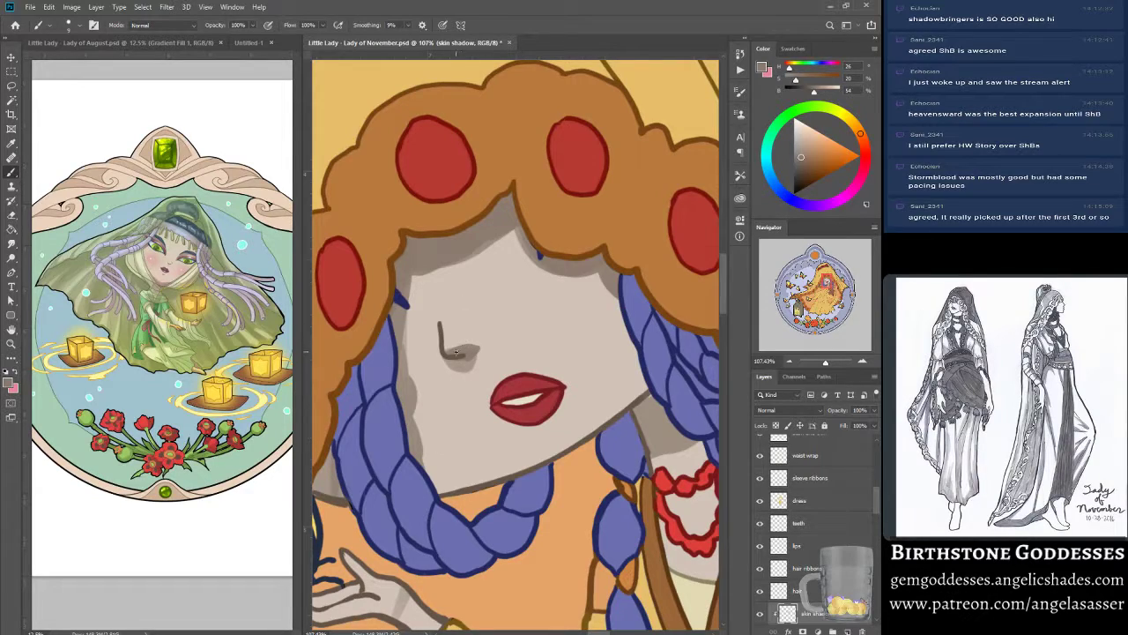
{"action": "mouse_move", "coordinate": [456, 356]}
{"action": "left_mouse_down"}
{"action": "mouse_move", "coordinate": [469, 361]}
{"action": "mouse_move", "coordinate": [483, 351]}
{"action": "mouse_move", "coordinate": [474, 348]}
{"action": "mouse_move", "coordinate": [477, 360]}
{"action": "left_mouse_up"}
- Paint a narrow shadow down the edge of the cheek beside the braid with a fine brush
{"action": "key", "text": "bracketright"}
{"action": "key", "text": "bracketright"}
{"action": "key", "text": "bracketright"}
{"action": "key", "text": "bracketright"}
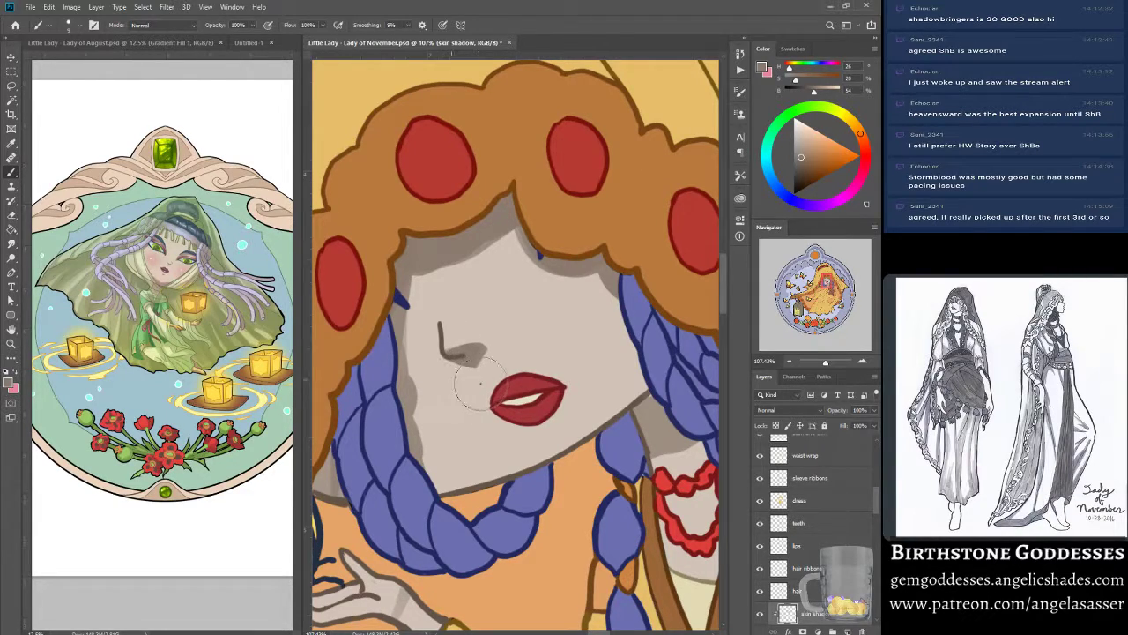
{"action": "key", "text": "bracketleft"}
{"action": "key", "text": "bracketleft"}
{"action": "key", "text": "bracketleft"}
{"action": "key", "text": "bracketleft"}
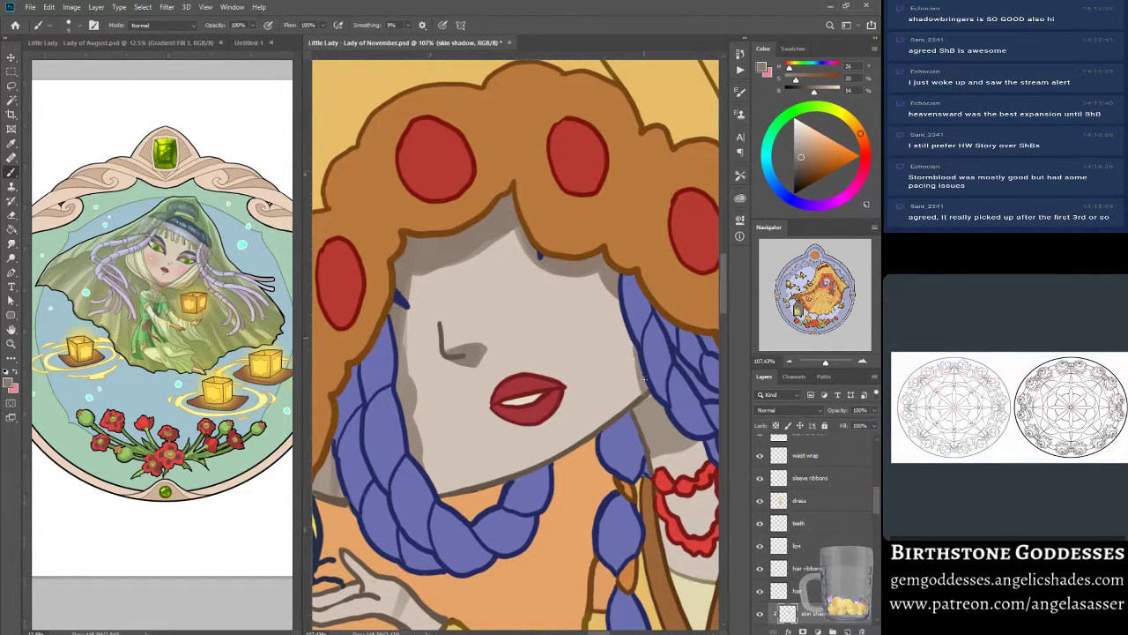
{"action": "left_click_drag", "start_coordinate": [619, 295], "coordinate": [637, 346]}
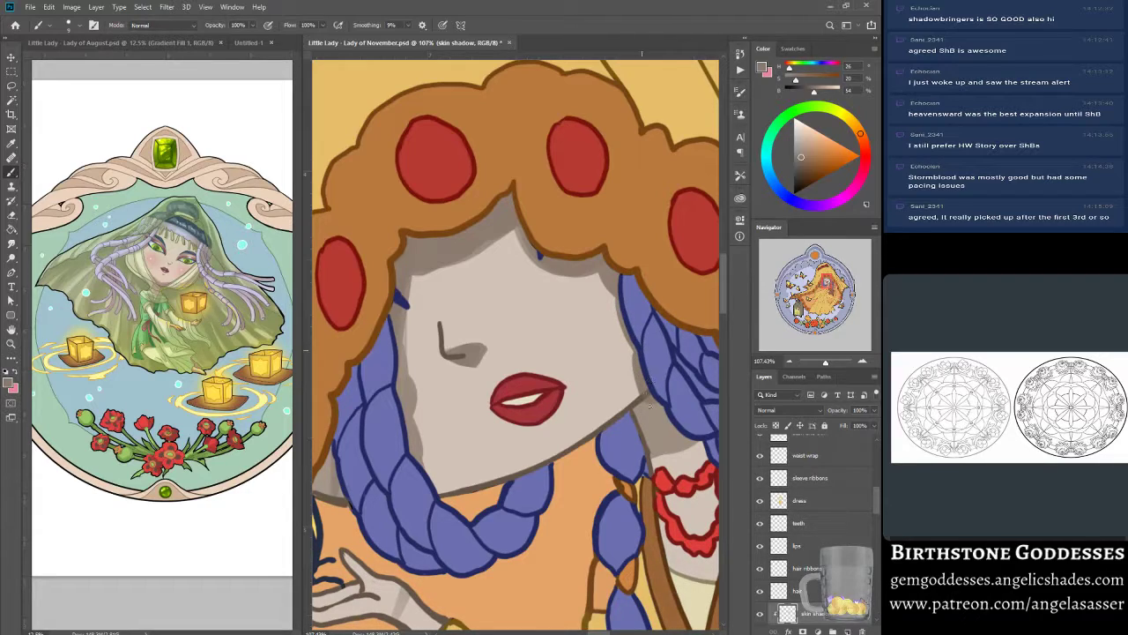
- Shade the neck below the jaw with a larger brush and touch up the shadow under the nose
{"action": "key", "text": "bracketright"}
{"action": "key", "text": "bracketright"}
{"action": "key", "text": "bracketright"}
{"action": "mouse_move", "coordinate": [648, 402]}
{"action": "left_mouse_down"}
{"action": "mouse_move", "coordinate": [644, 415]}
{"action": "mouse_move", "coordinate": [629, 402]}
{"action": "mouse_move", "coordinate": [666, 441]}
{"action": "left_mouse_up"}
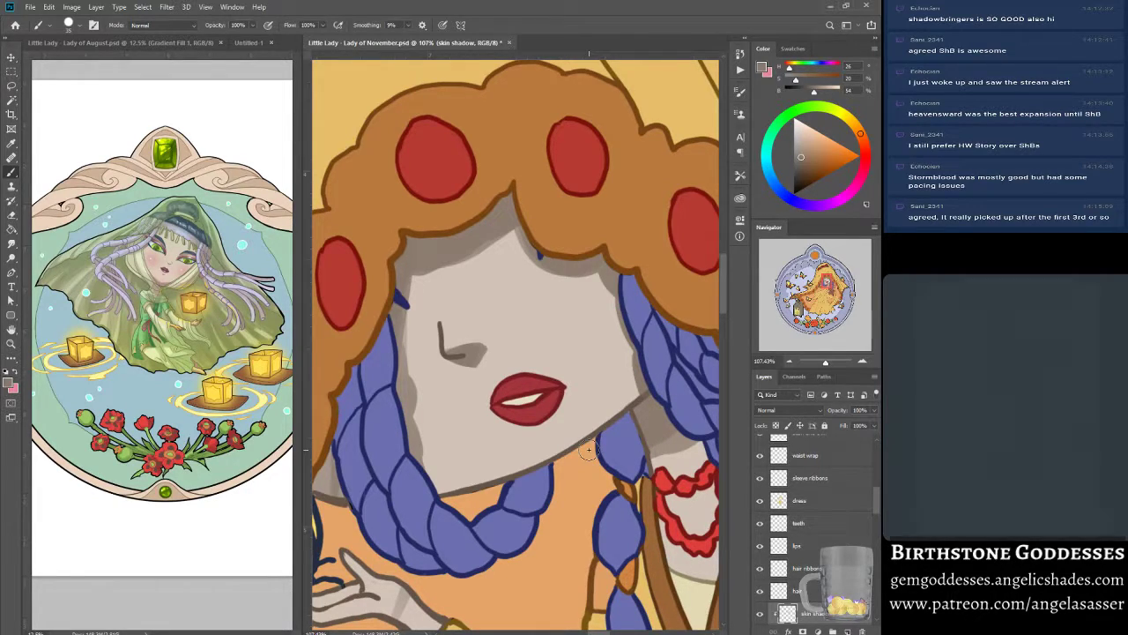
{"action": "left_click_drag", "start_coordinate": [468, 353], "coordinate": [475, 362]}
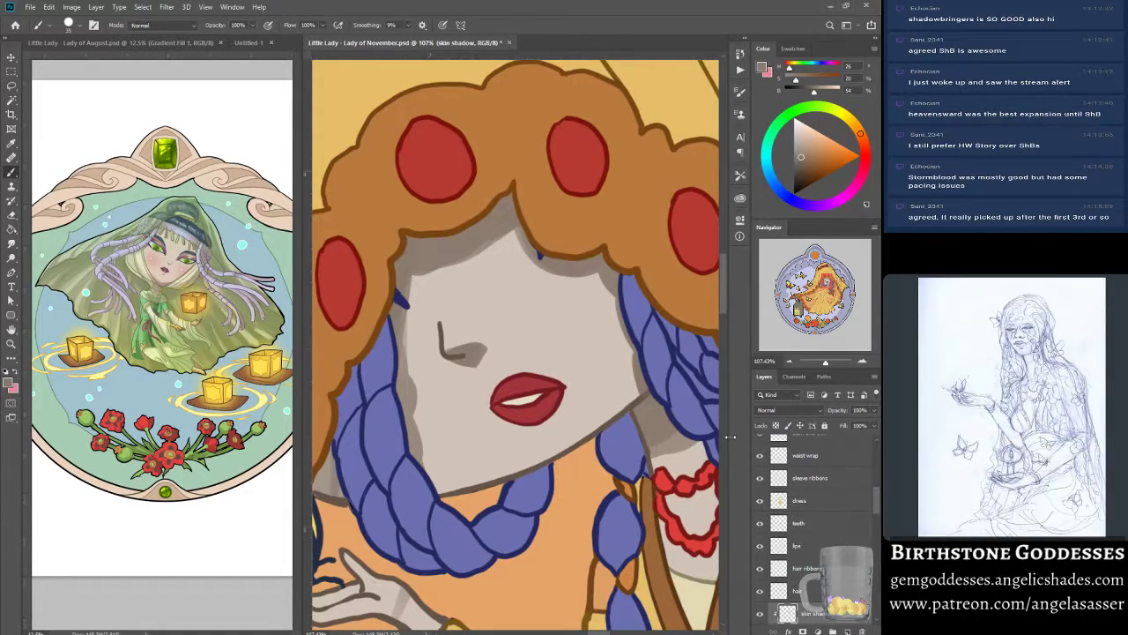
- Examine the Lady of August face at 50% zoom with Gradient Fill 1 toggled, and compare it with Lady of November
{"action": "left_click", "coordinate": [11, 343]}
{"action": "left_click", "coordinate": [176, 266]}
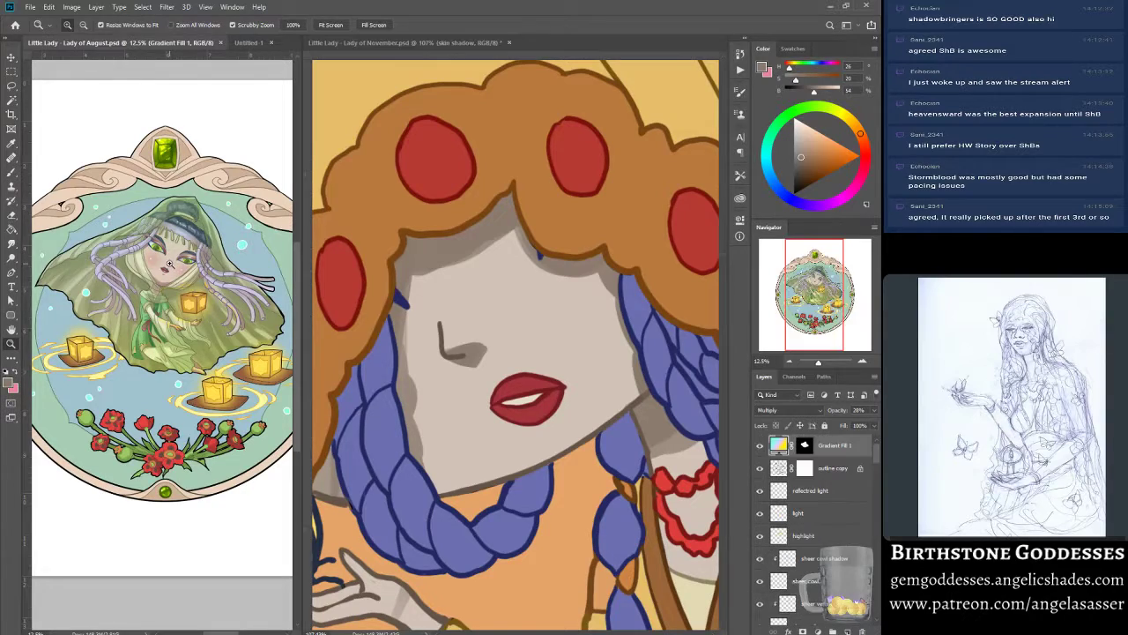
{"action": "left_click", "coordinate": [174, 257]}
{"action": "left_click", "coordinate": [173, 258]}
{"action": "left_click", "coordinate": [173, 259]}
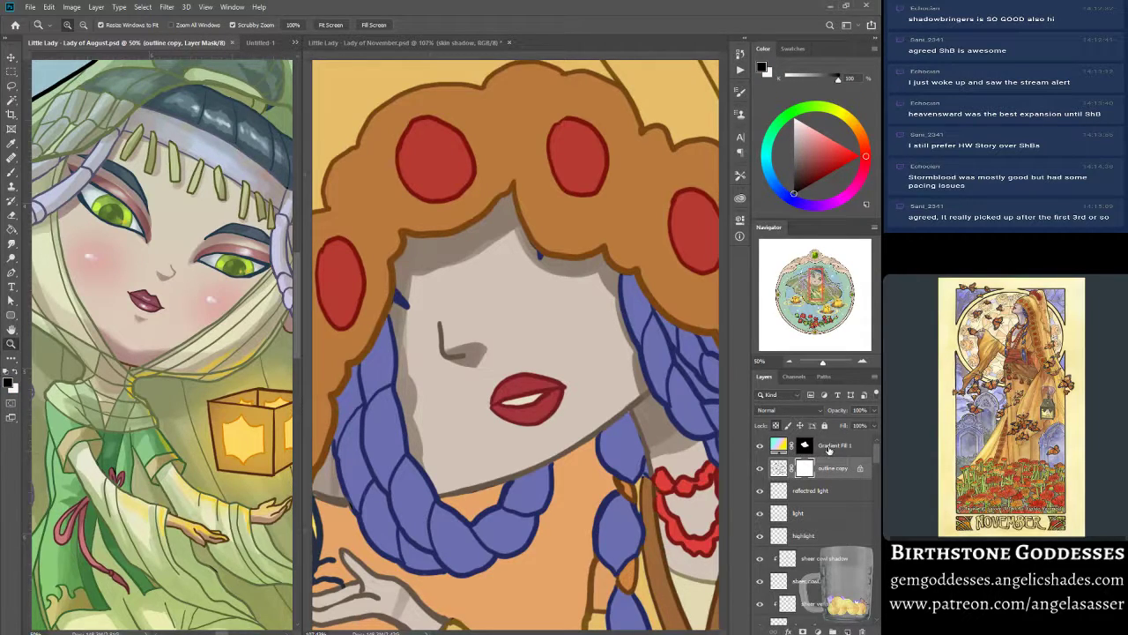
{"action": "left_click", "coordinate": [760, 445]}
{"action": "left_click", "coordinate": [760, 446]}
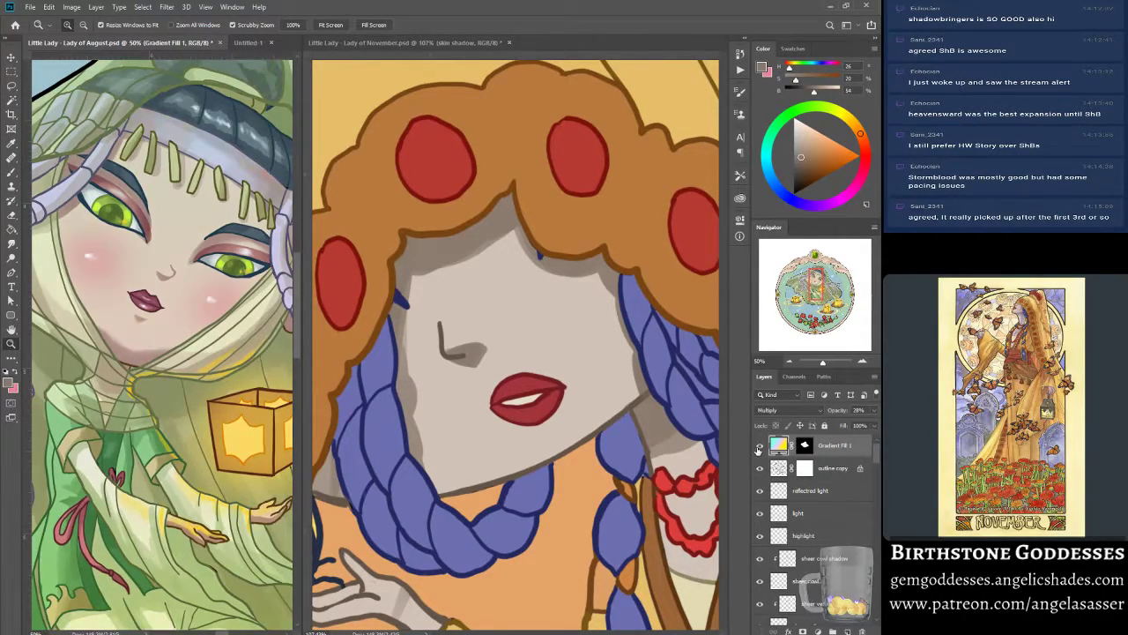
{"action": "left_click", "coordinate": [450, 42]}
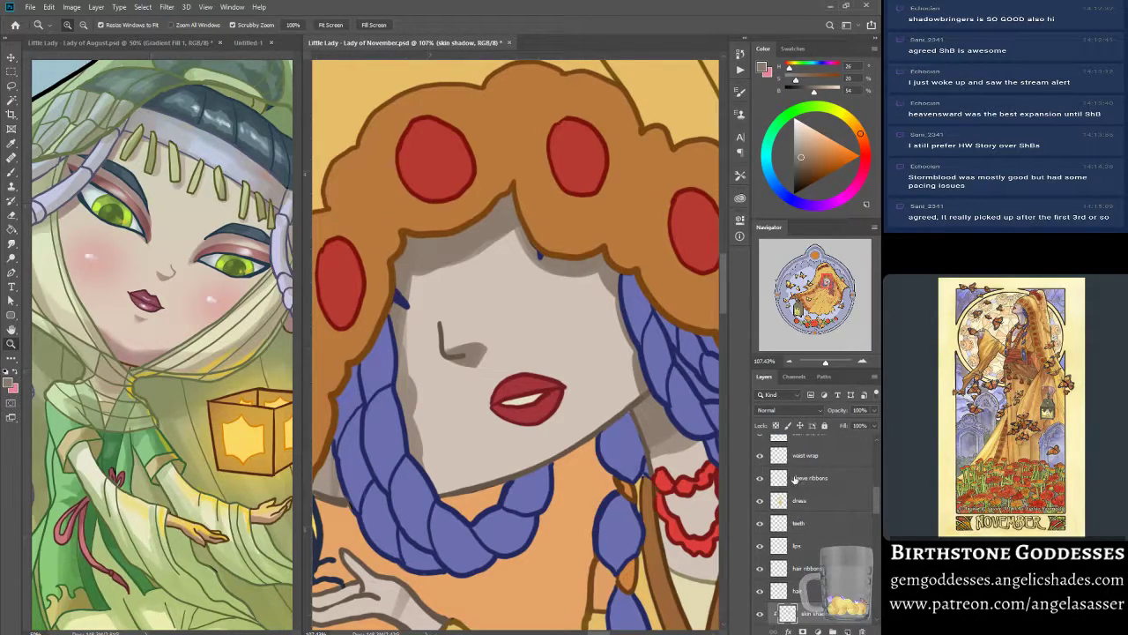
{"action": "left_click", "coordinate": [220, 113]}
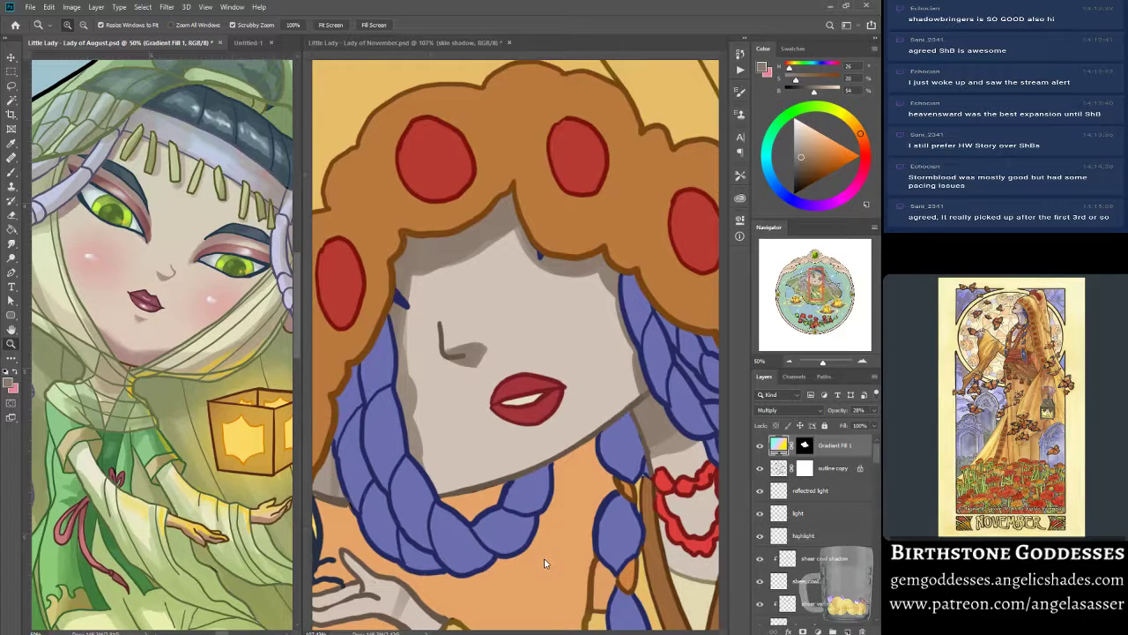
{"action": "left_click", "coordinate": [432, 42]}
- Paint shadow along the bridge of the nose on the skin shadow layer with a smaller brush
{"action": "scroll", "coordinate": [877, 500], "scroll_direction": "up", "scroll_amount": 5}
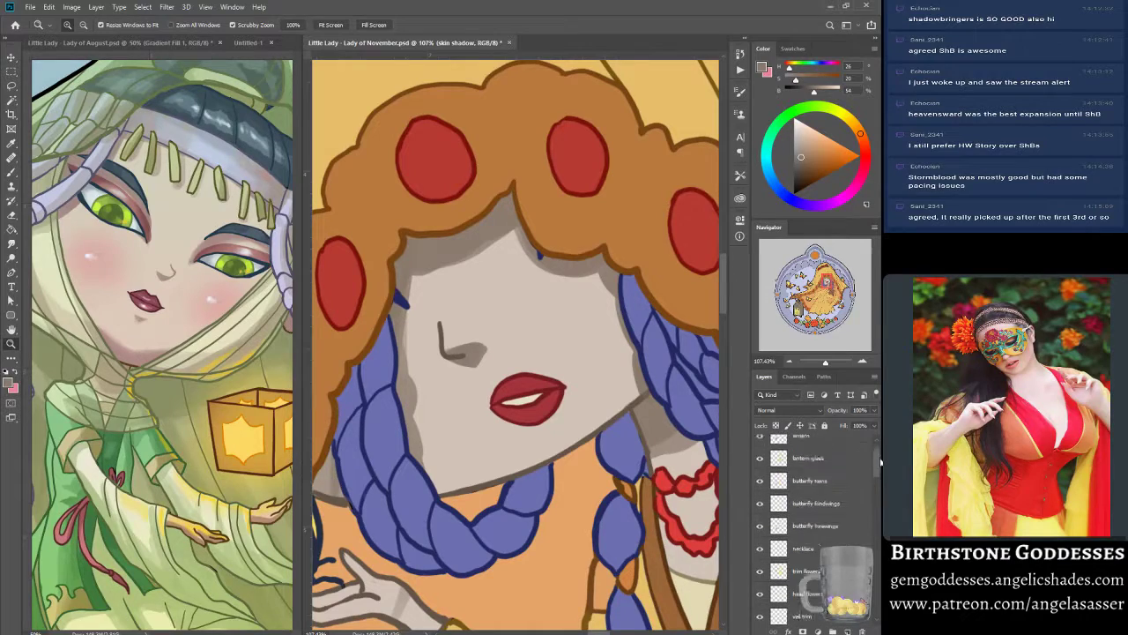
{"action": "left_click", "coordinate": [815, 446]}
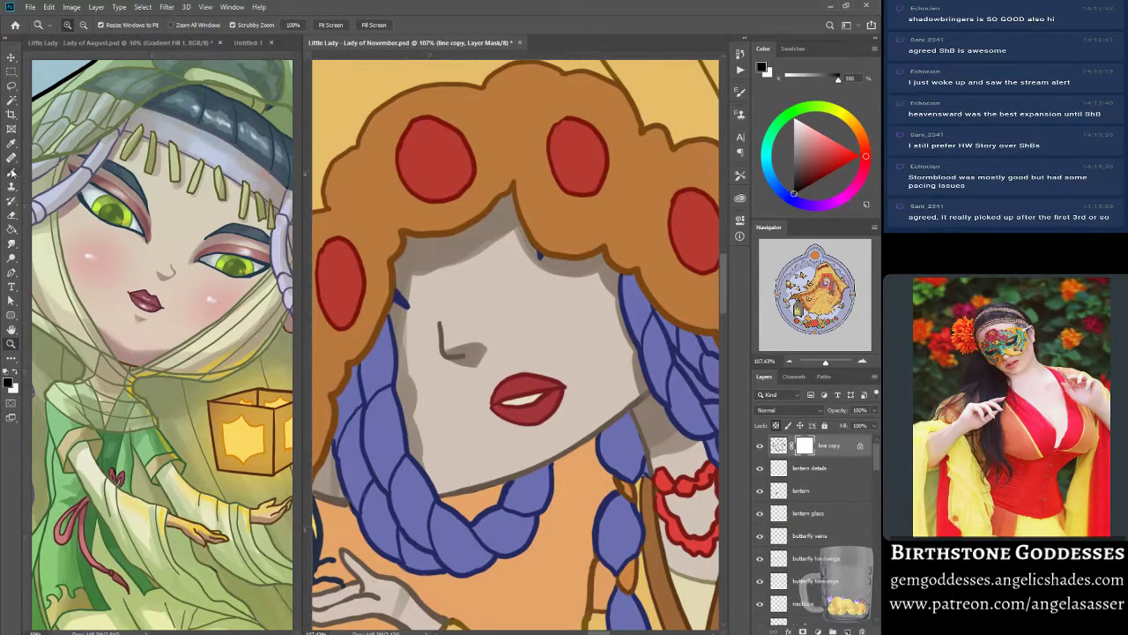
{"action": "key", "text": "b"}
{"action": "scroll", "coordinate": [872, 492], "scroll_direction": "down", "scroll_amount": 6}
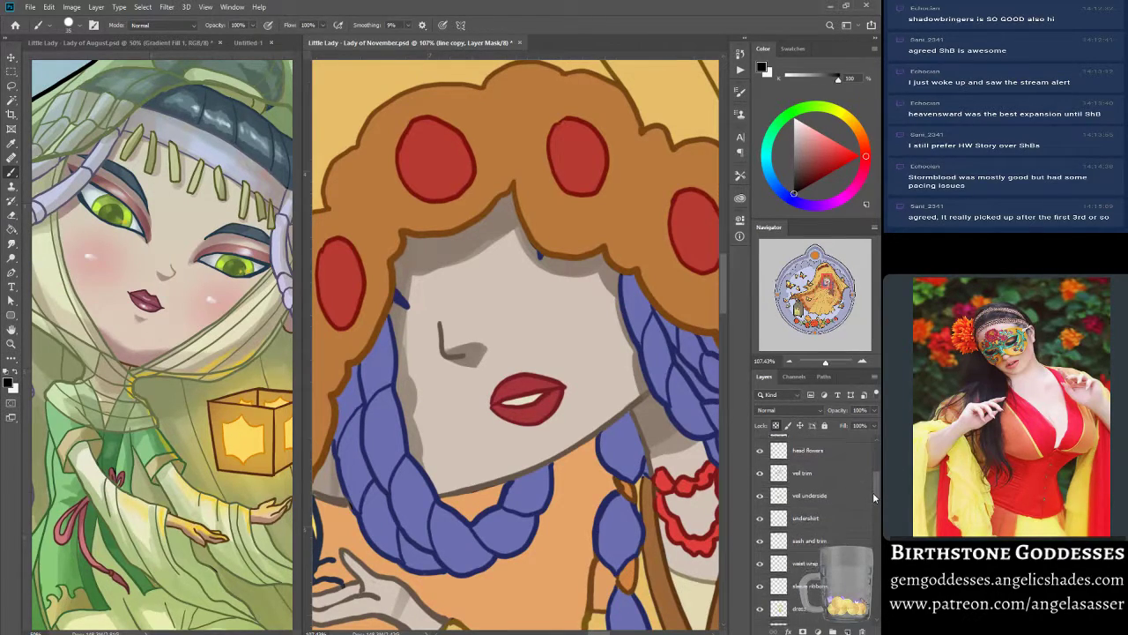
{"action": "left_click", "coordinate": [820, 526]}
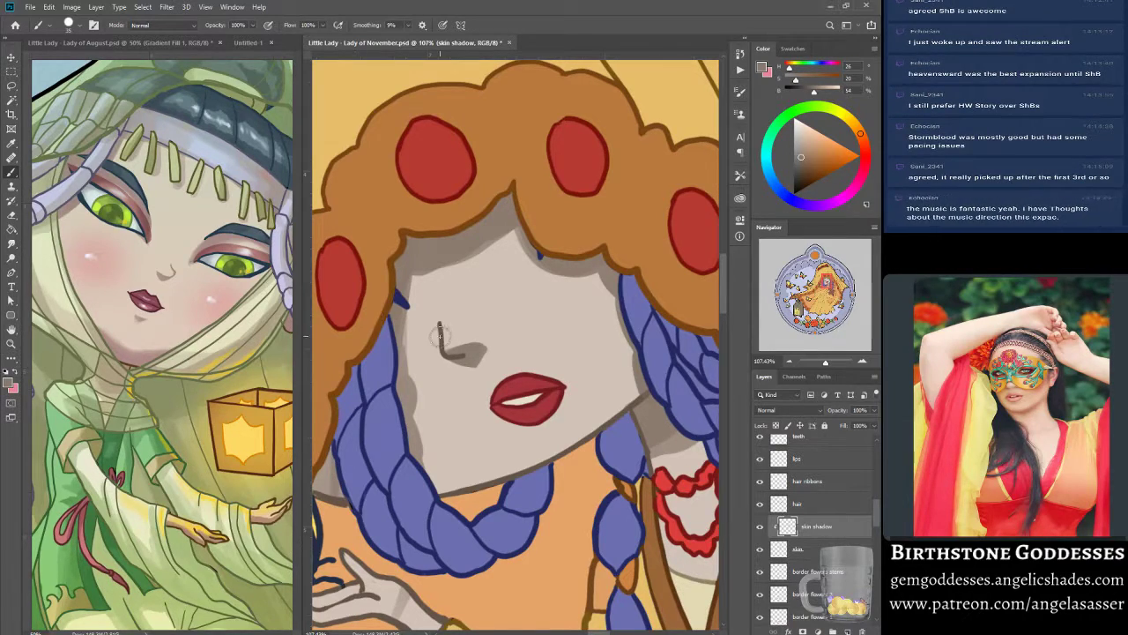
{"action": "key", "text": "bracketleft"}
{"action": "key", "text": "bracketleft"}
{"action": "key", "text": "bracketleft"}
{"action": "key", "text": "bracketleft"}
{"action": "key", "text": "bracketleft"}
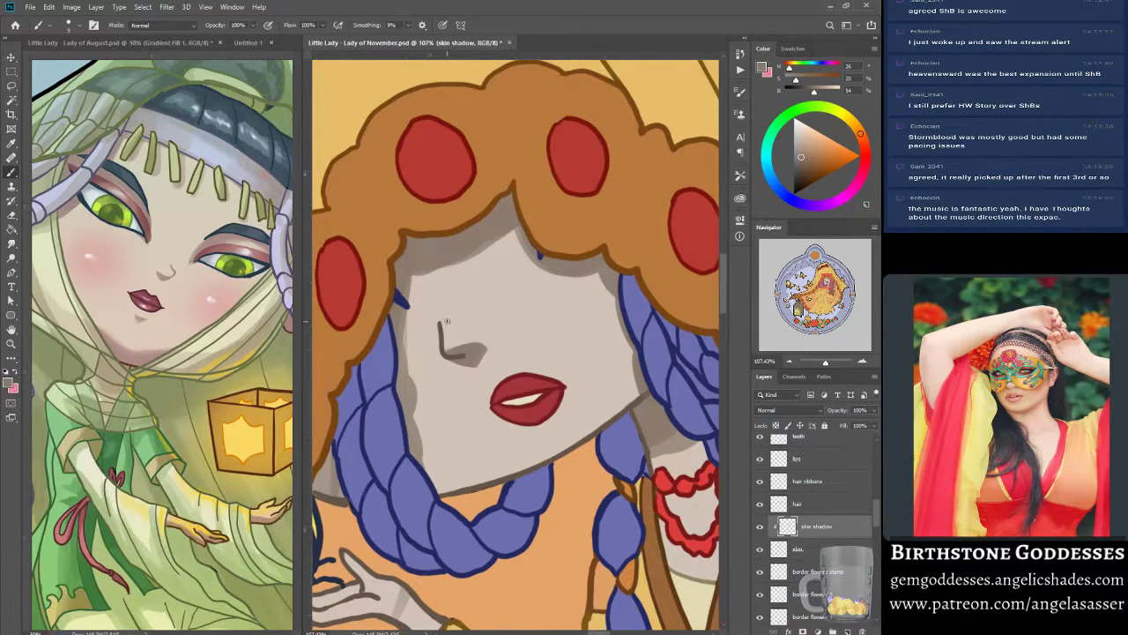
{"action": "left_click_drag", "start_coordinate": [441, 343], "coordinate": [440, 319]}
- Hide the nose outline by painting black over it on the line copy layer's mask
{"action": "left_click_drag", "start_coordinate": [877, 506], "coordinate": [876, 451]}
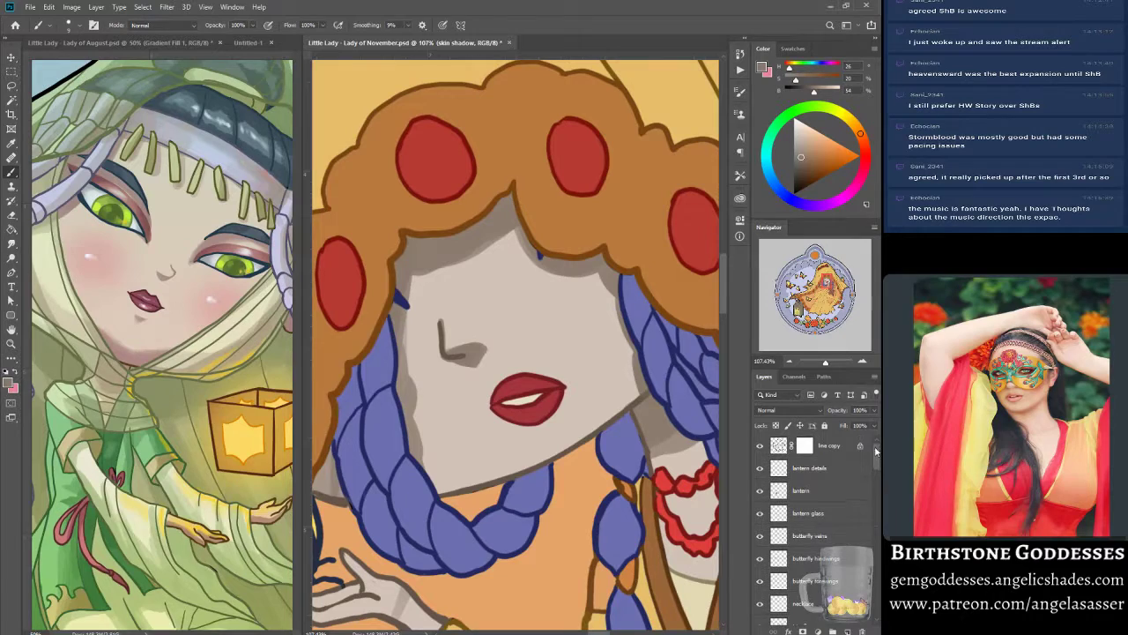
{"action": "left_click", "coordinate": [804, 445]}
{"action": "mouse_move", "coordinate": [441, 323]}
{"action": "left_mouse_down"}
{"action": "mouse_move", "coordinate": [443, 353]}
{"action": "mouse_move", "coordinate": [470, 354]}
{"action": "left_mouse_up"}
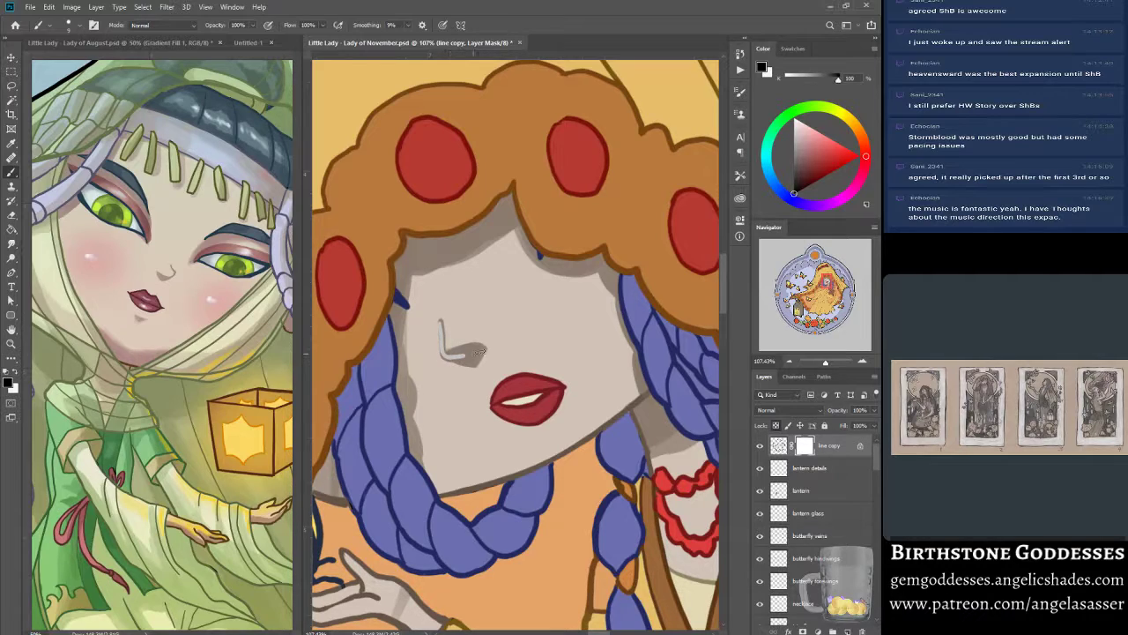
- Fill the gap left by the nose outline on the skin layer with the skin tone sampled from the face
{"action": "key", "text": "bracketright"}
{"action": "key", "text": "bracketright"}
{"action": "key", "text": "bracketright"}
{"action": "key", "text": "bracketright"}
{"action": "key", "text": "bracketright"}
{"action": "left_click_drag", "start_coordinate": [877, 458], "coordinate": [877, 511]}
{"action": "left_click", "coordinate": [786, 561]}
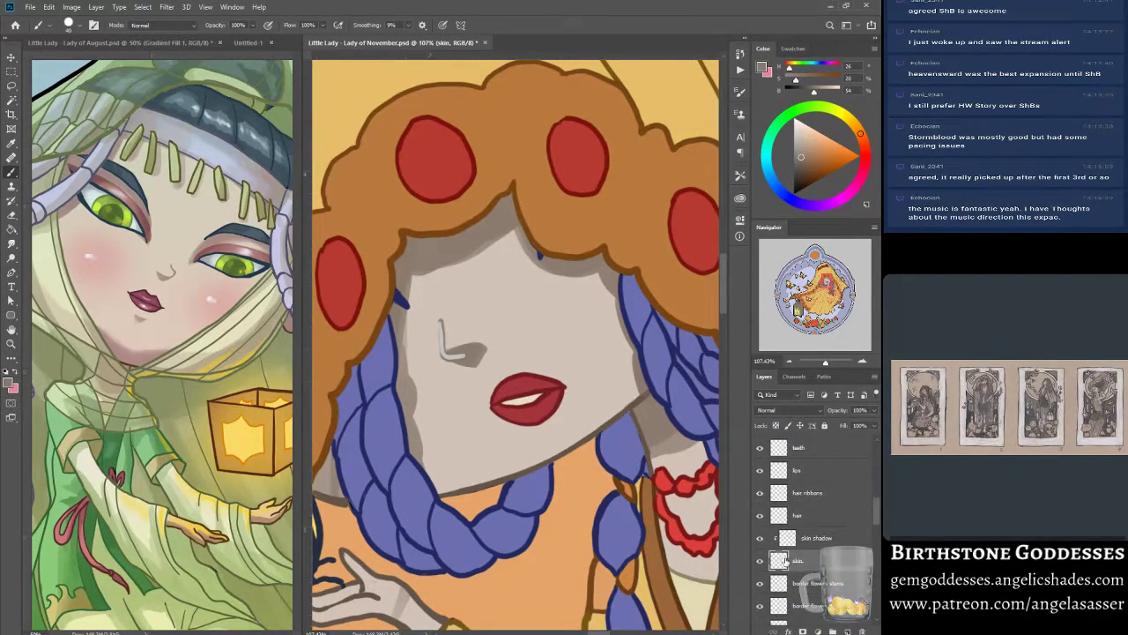
{"action": "left_click", "coordinate": [518, 326], "text": "alt"}
{"action": "mouse_move", "coordinate": [439, 319]}
{"action": "left_mouse_down"}
{"action": "mouse_move", "coordinate": [449, 354]}
{"action": "mouse_move", "coordinate": [474, 355]}
{"action": "left_mouse_up"}
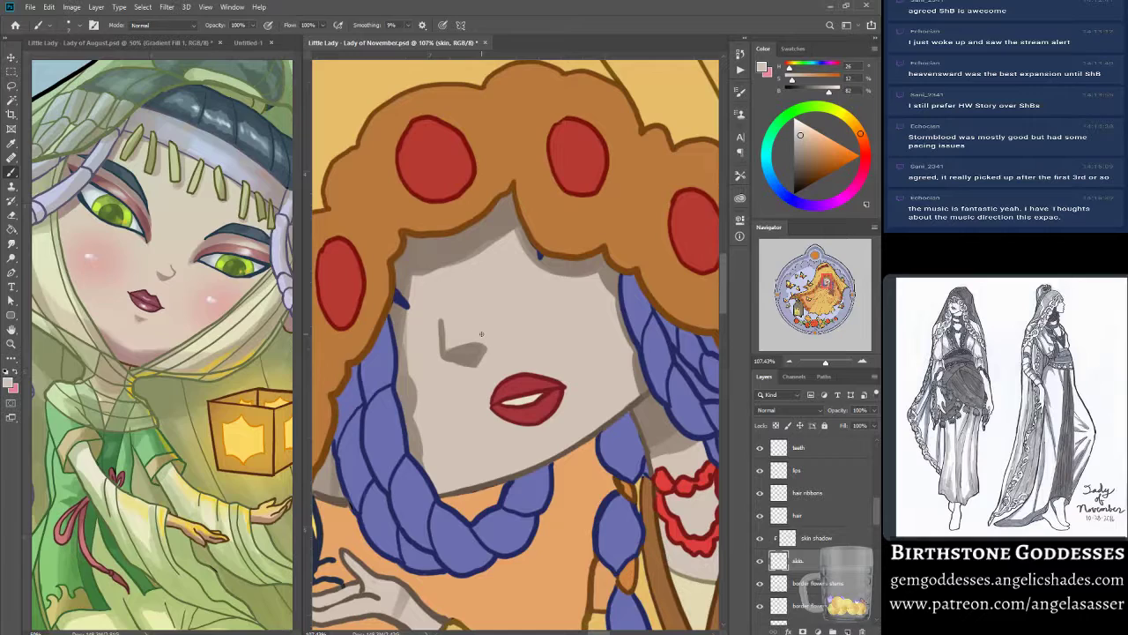
- Soften the edges of the face shadows on the skin shadow layer with the Smudge tool
{"action": "left_click", "coordinate": [804, 540]}
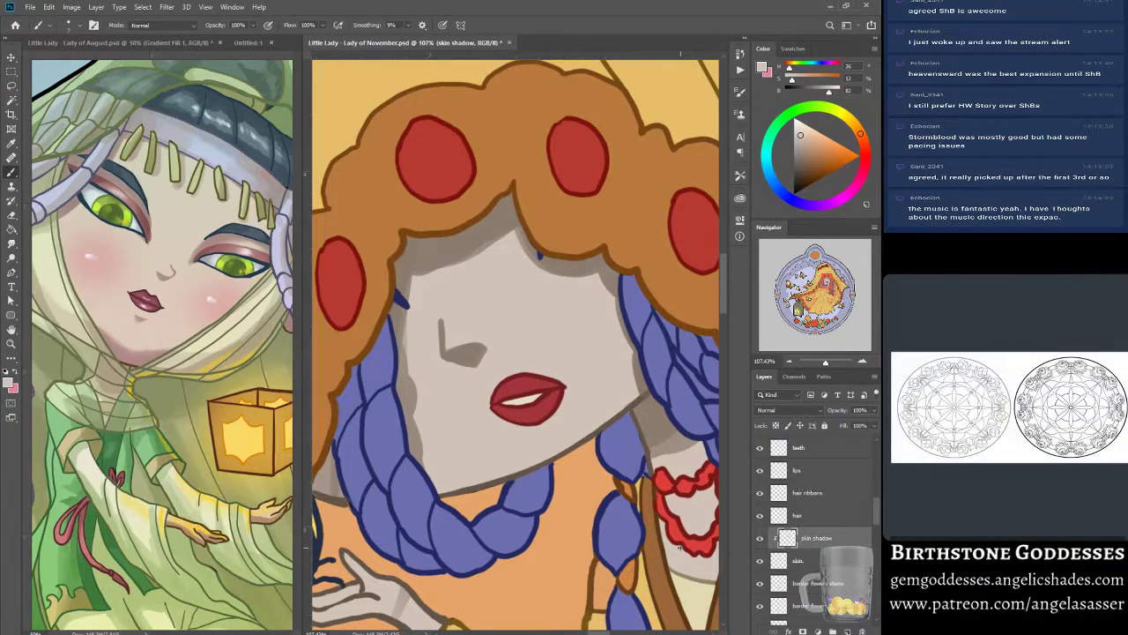
{"action": "left_click", "coordinate": [12, 243]}
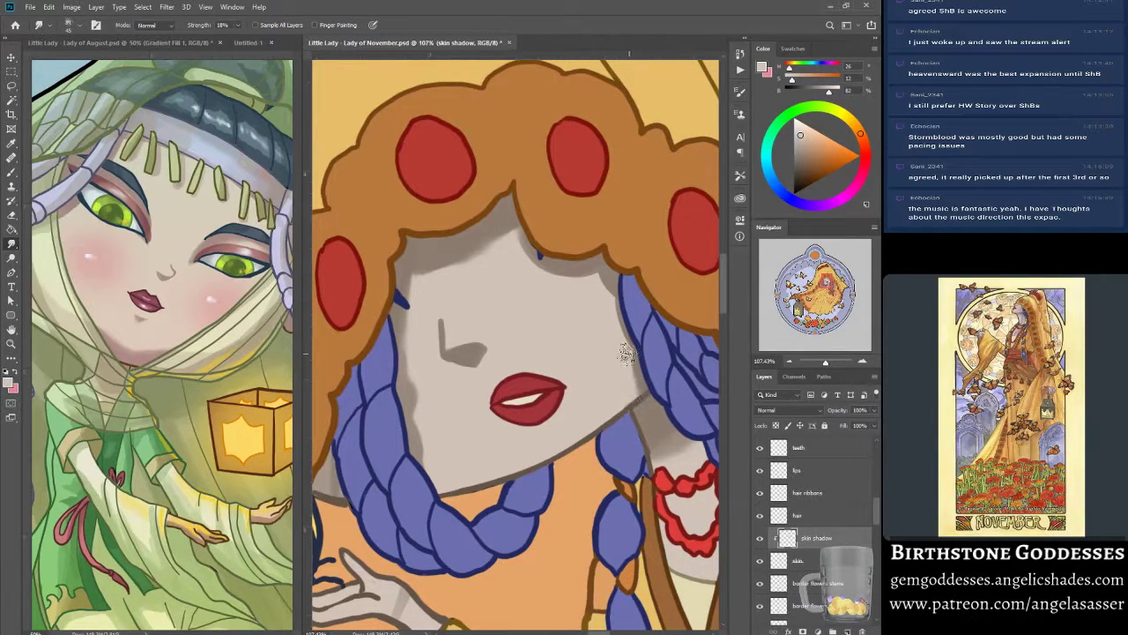
- Paint more shadow under the hood's edge and down the right side of the face with the Brush, using the shadow tone sampled from the forehead
{"action": "left_click", "coordinate": [12, 171]}
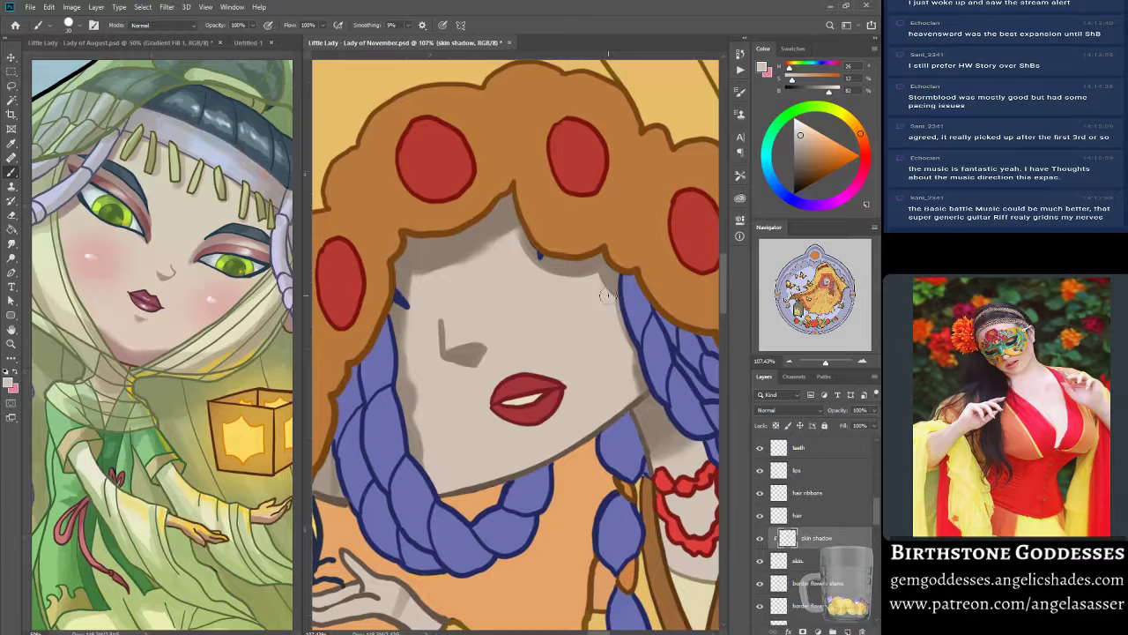
{"action": "left_click", "coordinate": [605, 291], "text": "alt"}
{"action": "left_click", "coordinate": [579, 265], "text": "alt"}
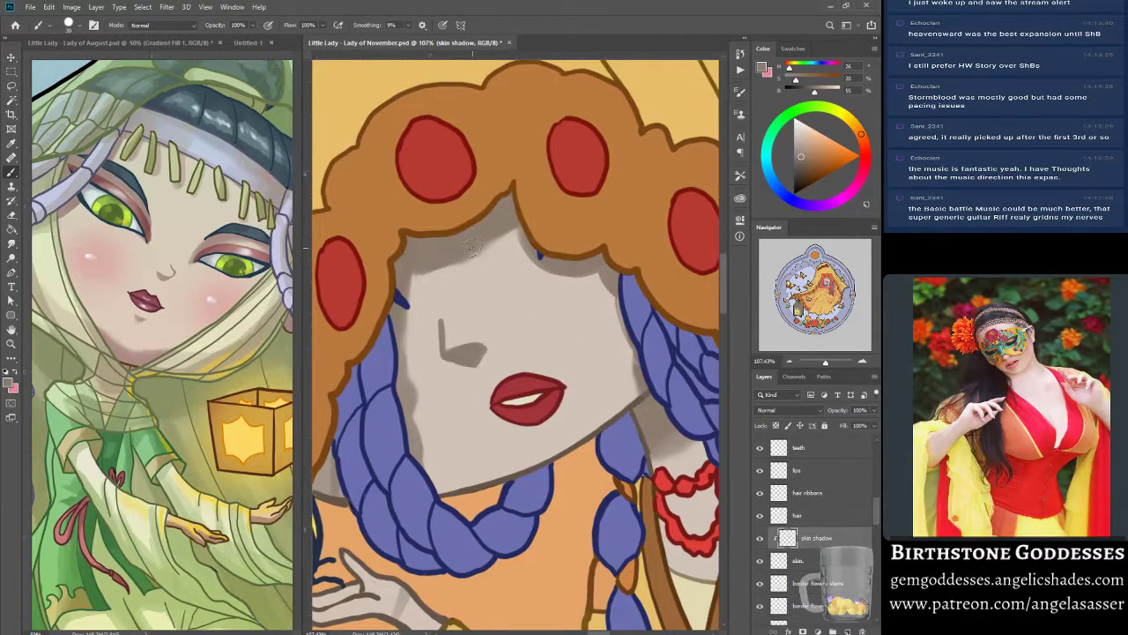
{"action": "key", "text": "bracketright"}
{"action": "key", "text": "bracketright"}
{"action": "key", "text": "bracketright"}
{"action": "key", "text": "bracketright"}
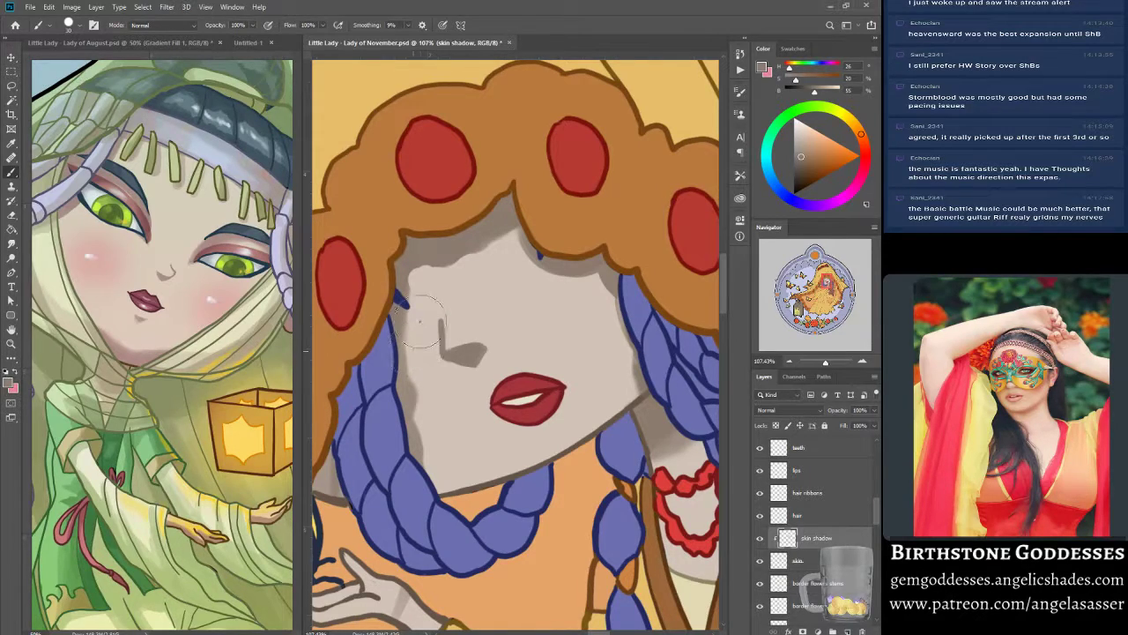
{"action": "key", "text": "bracketleft"}
{"action": "key", "text": "bracketleft"}
{"action": "key", "text": "bracketleft"}
{"action": "key", "text": "bracketleft"}
{"action": "left_click_drag", "start_coordinate": [617, 298], "coordinate": [647, 364]}
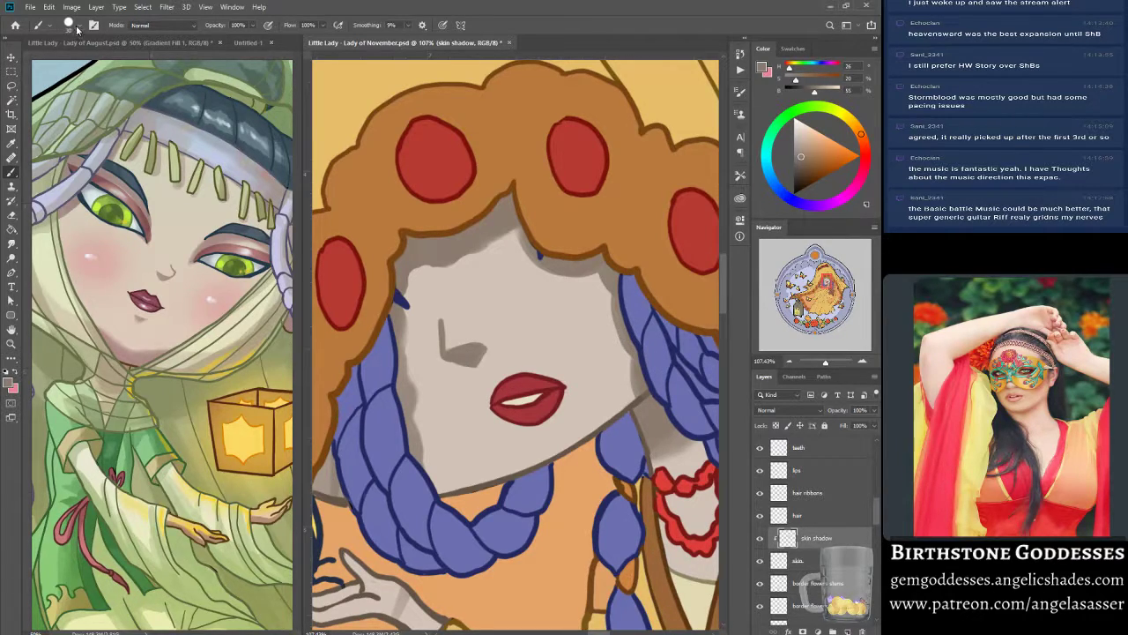
- Paint shadow down the left side of the face along the braid and on the skin patch behind the braid
{"action": "left_click", "coordinate": [93, 24]}
{"action": "left_click", "coordinate": [709, 88]}
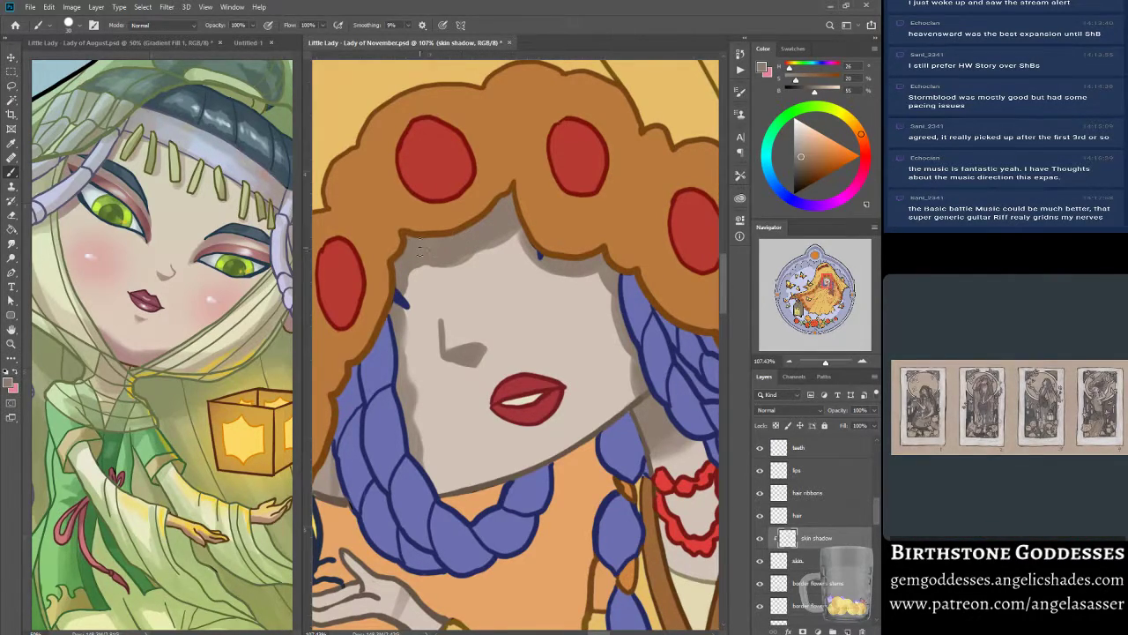
{"action": "mouse_move", "coordinate": [404, 310]}
{"action": "left_mouse_down"}
{"action": "mouse_move", "coordinate": [396, 274]}
{"action": "mouse_move", "coordinate": [415, 414]}
{"action": "left_mouse_up"}
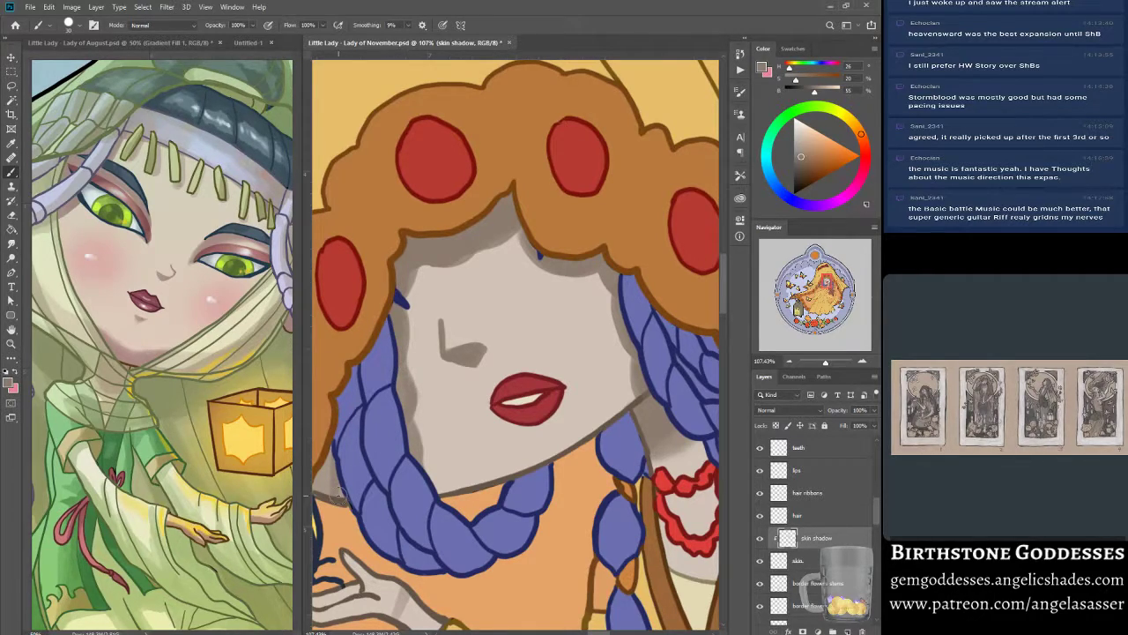
{"action": "left_click_drag", "start_coordinate": [328, 447], "coordinate": [324, 494]}
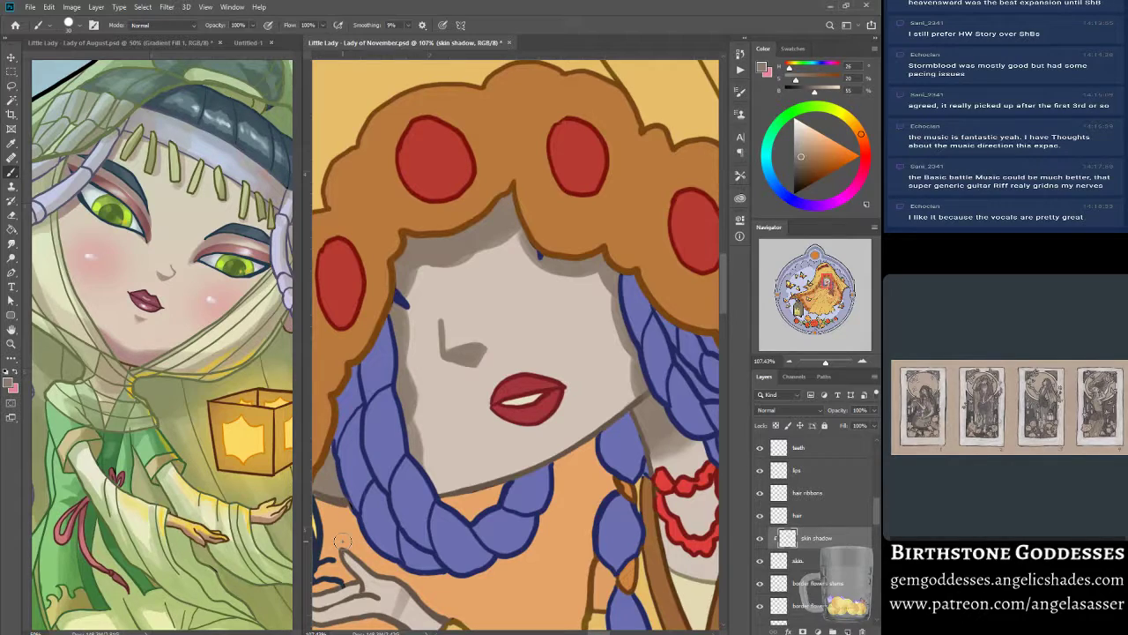
- Touch up the skin patch beside the butterfly with the sampled skin tone, and resample the forehead shadow tone for the skin shadow layer
{"action": "left_click_drag", "start_coordinate": [827, 284], "coordinate": [823, 285]}
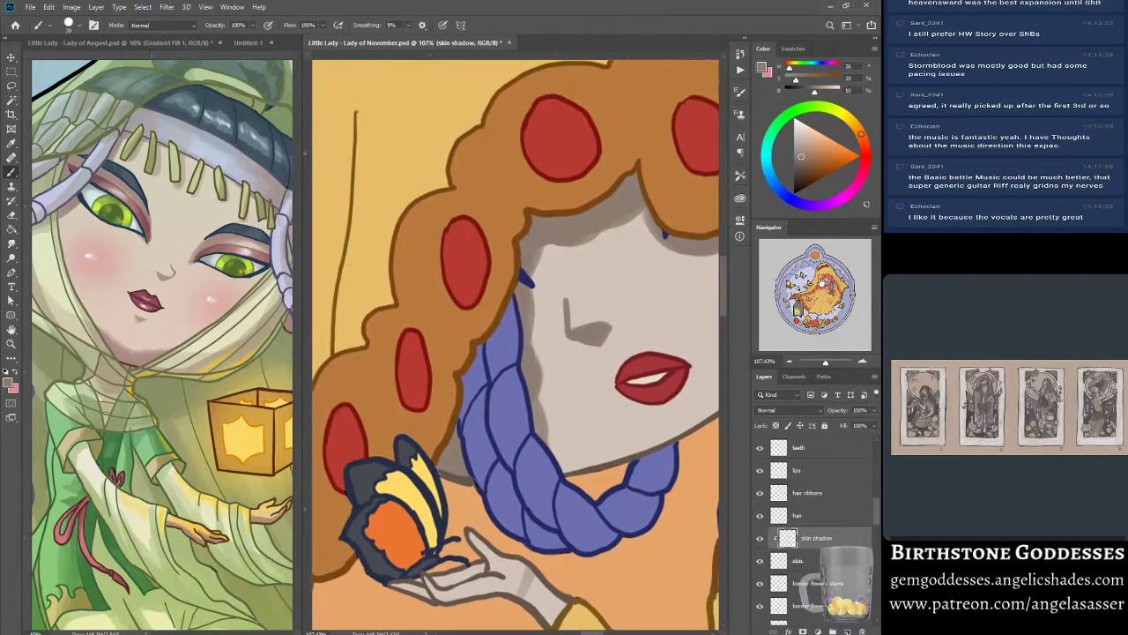
{"action": "left_click", "coordinate": [818, 563]}
{"action": "left_click", "coordinate": [531, 390], "text": "alt"}
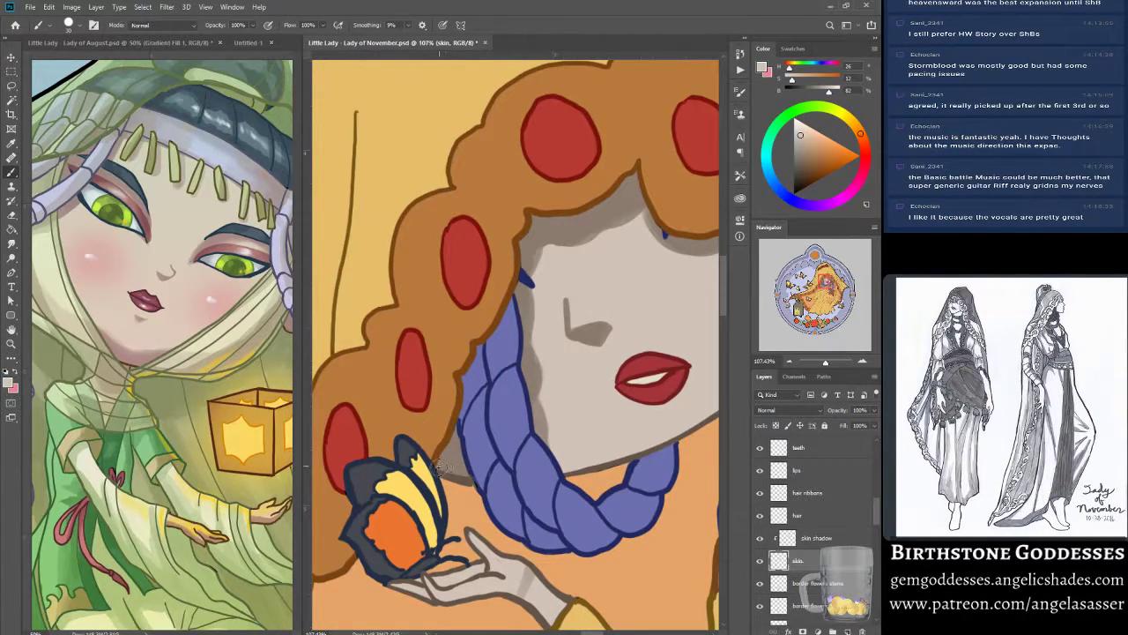
{"action": "left_click", "coordinate": [798, 534]}
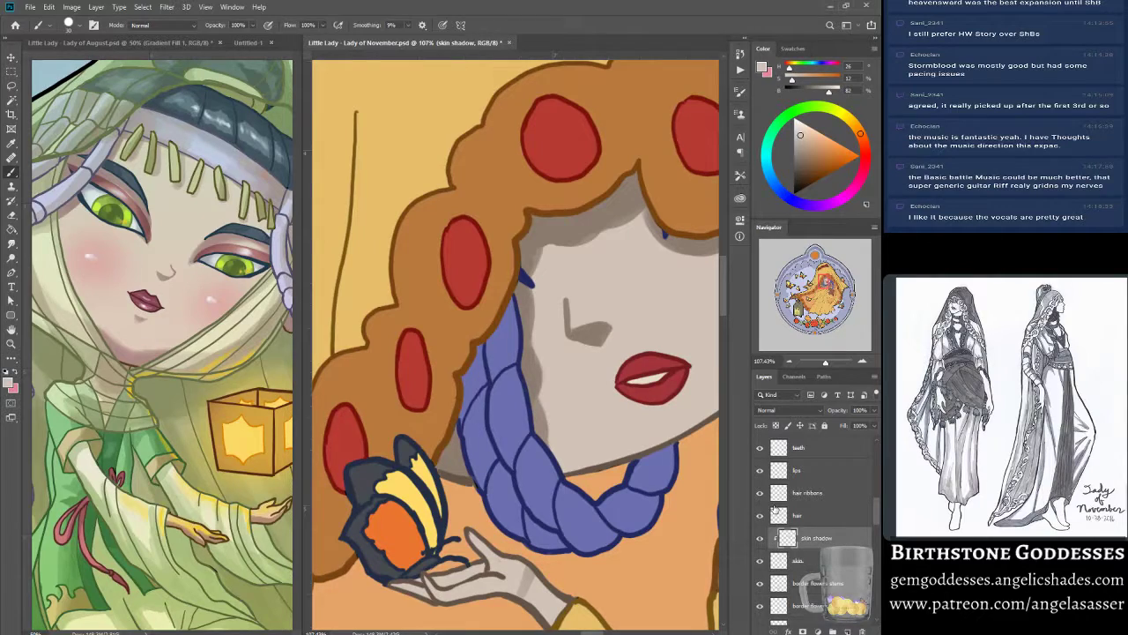
{"action": "left_click", "coordinate": [575, 224], "text": "alt"}
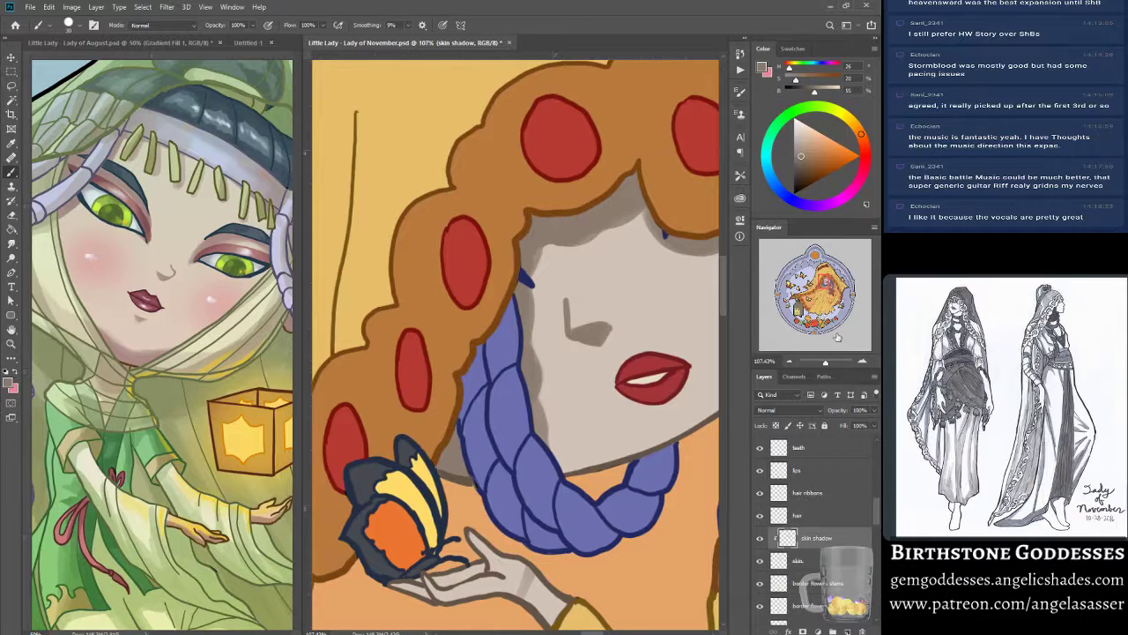
- Compare the whole figure with the skin shadow layer hidden and shown at about 40% zoom
{"action": "left_click_drag", "start_coordinate": [825, 362], "coordinate": [829, 363]}
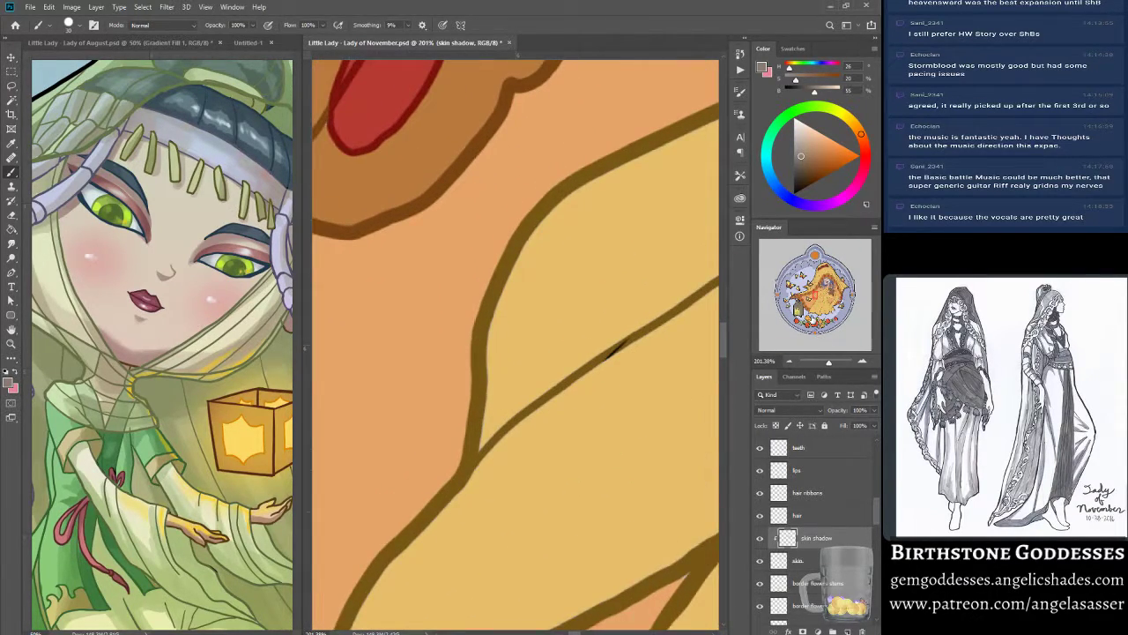
{"action": "mouse_move", "coordinate": [812, 293]}
{"action": "left_mouse_down"}
{"action": "mouse_move", "coordinate": [830, 284]}
{"action": "mouse_move", "coordinate": [821, 280]}
{"action": "left_mouse_up"}
{"action": "left_click_drag", "start_coordinate": [826, 363], "coordinate": [824, 364]}
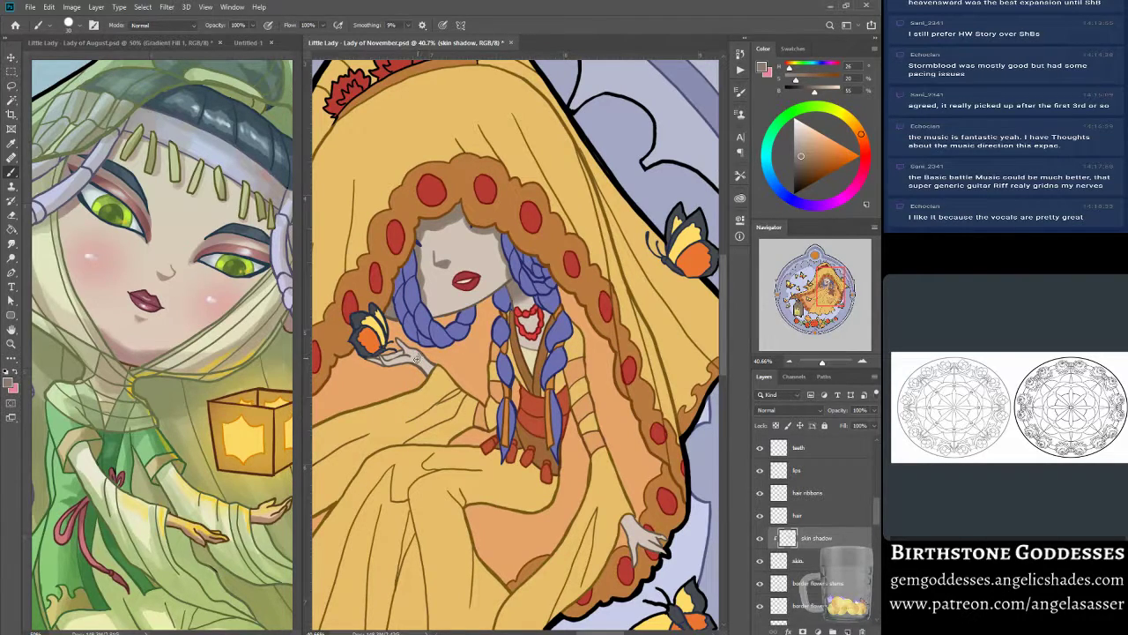
{"action": "left_click", "coordinate": [761, 538]}
{"action": "left_click", "coordinate": [760, 539]}
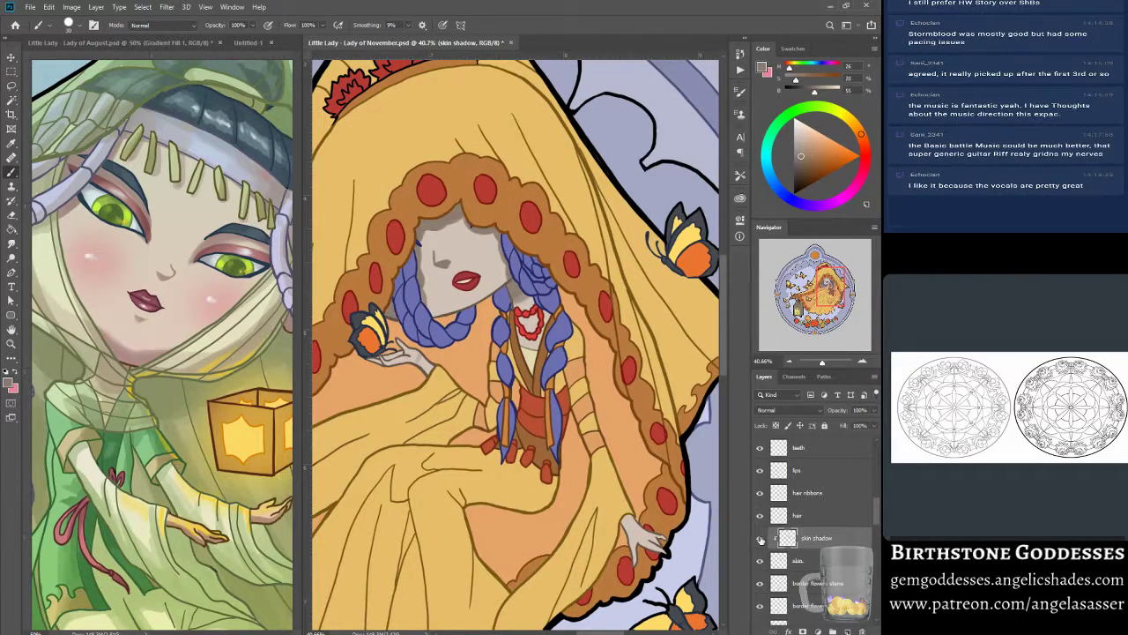
- Paint shadow on the fingers and palm of the hand under the butterfly at 100% zoom
{"action": "left_click_drag", "start_coordinate": [829, 367], "coordinate": [832, 367]}
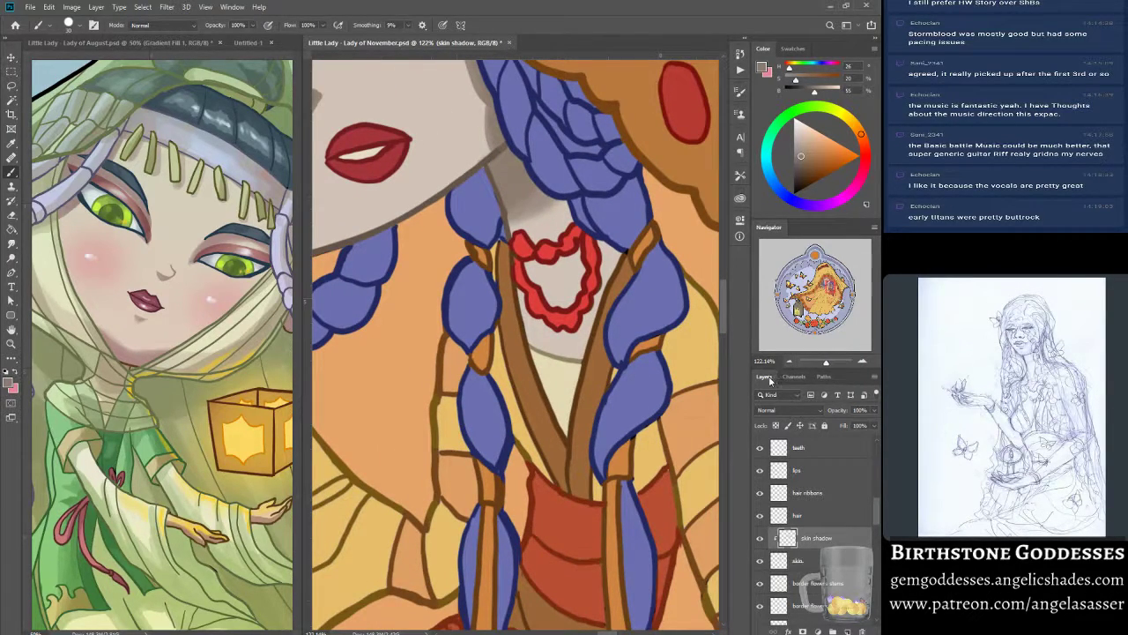
{"action": "mouse_move", "coordinate": [394, 96]}
{"action": "left_mouse_down"}
{"action": "mouse_move", "coordinate": [633, 191]}
{"action": "mouse_move", "coordinate": [659, 286]}
{"action": "left_mouse_up"}
{"action": "mouse_move", "coordinate": [828, 363]}
{"action": "left_mouse_down"}
{"action": "mouse_move", "coordinate": [816, 364]}
{"action": "mouse_move", "coordinate": [826, 365]}
{"action": "left_mouse_up"}
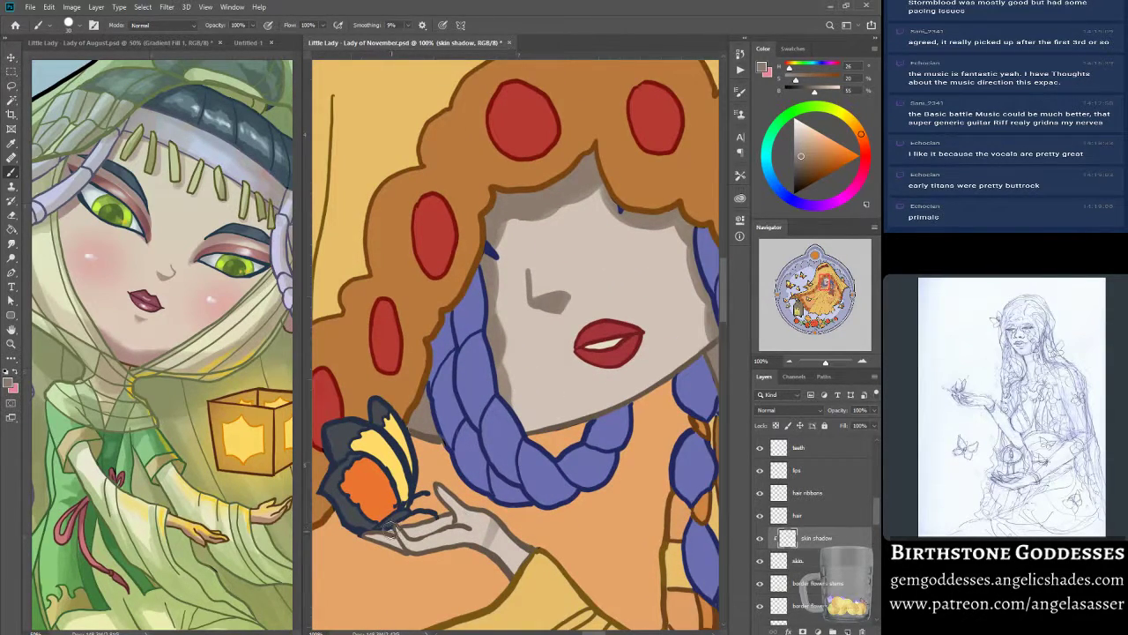
{"action": "mouse_move", "coordinate": [398, 524]}
{"action": "left_mouse_down"}
{"action": "mouse_move", "coordinate": [414, 532]}
{"action": "mouse_move", "coordinate": [454, 518]}
{"action": "mouse_move", "coordinate": [431, 500]}
{"action": "left_mouse_up"}
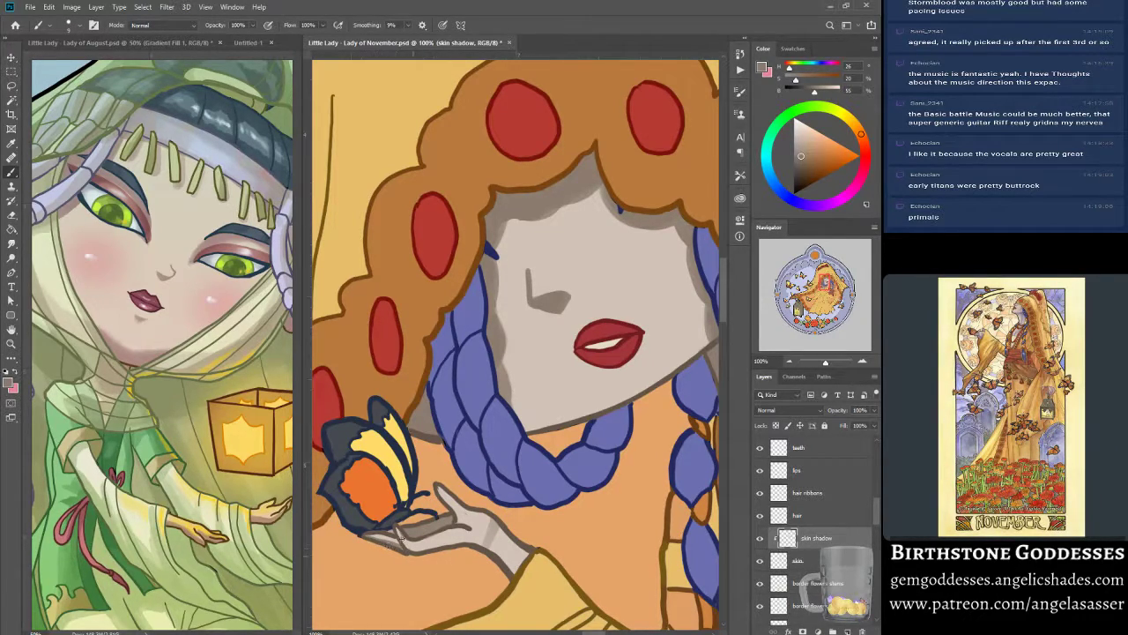
{"action": "left_click_drag", "start_coordinate": [408, 544], "coordinate": [483, 544]}
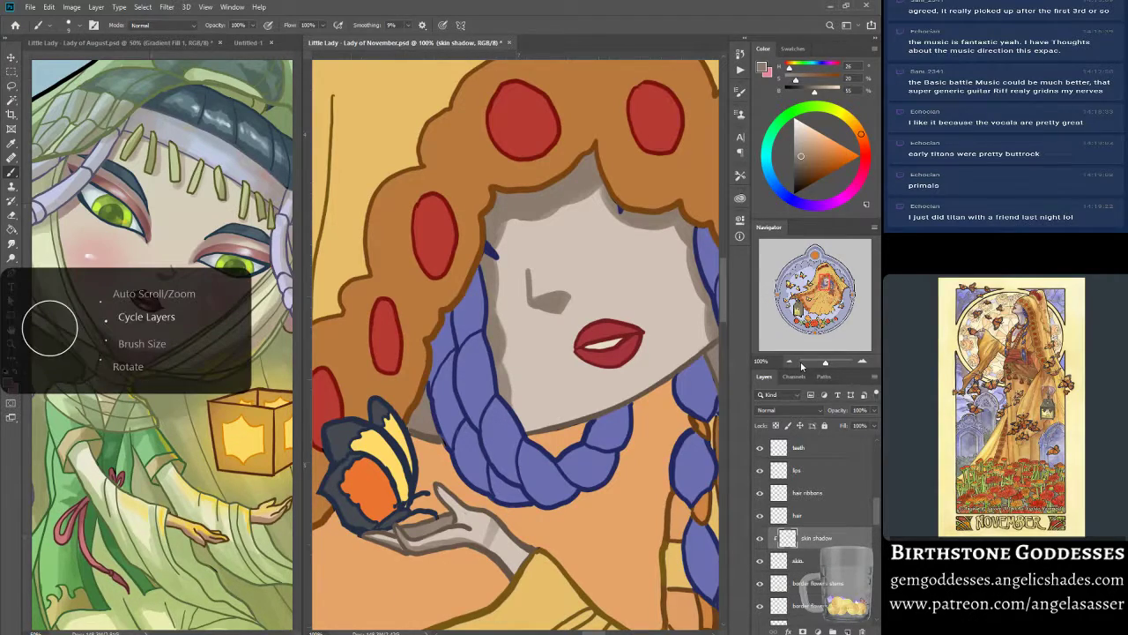
- Rotate the canvas and paint shadow along the underside of the raised hand and wrist down to the sleeve
{"action": "scroll", "coordinate": [801, 366], "scroll_direction": "down", "scroll_amount": 3}
{"action": "scroll", "coordinate": [801, 366], "scroll_direction": "down", "scroll_amount": 2}
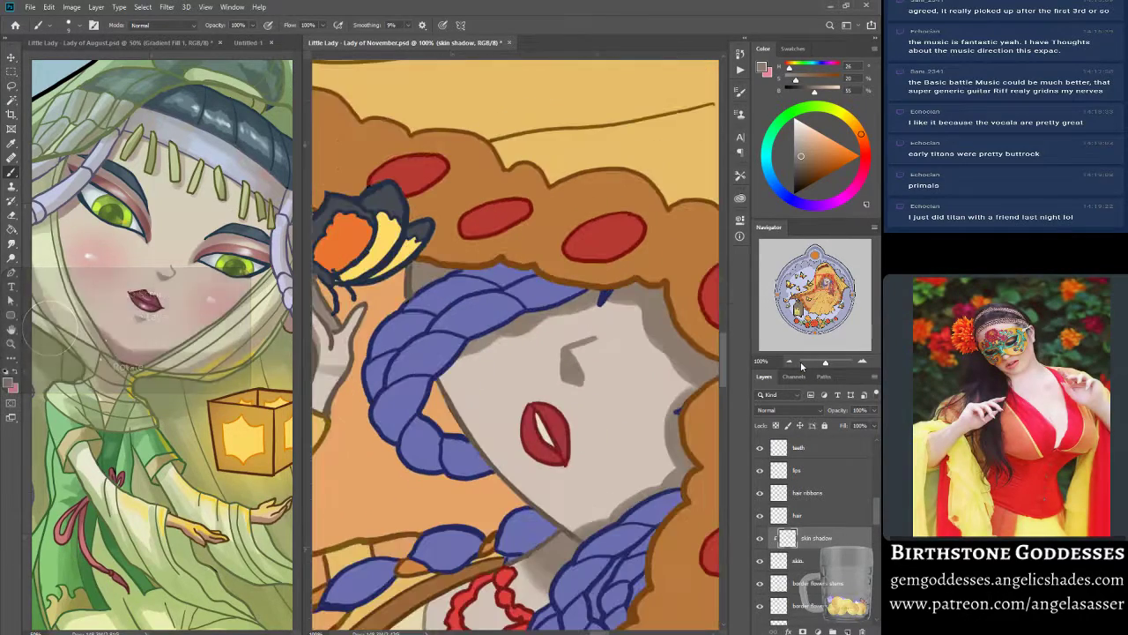
{"action": "left_click", "coordinate": [819, 284]}
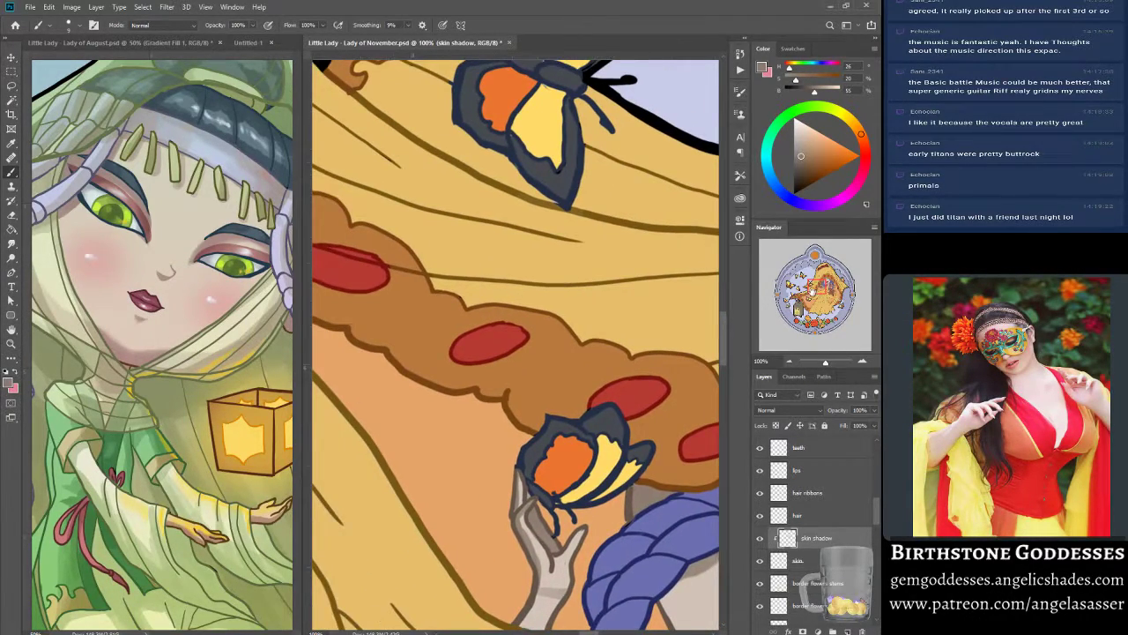
{"action": "left_click", "coordinate": [827, 291]}
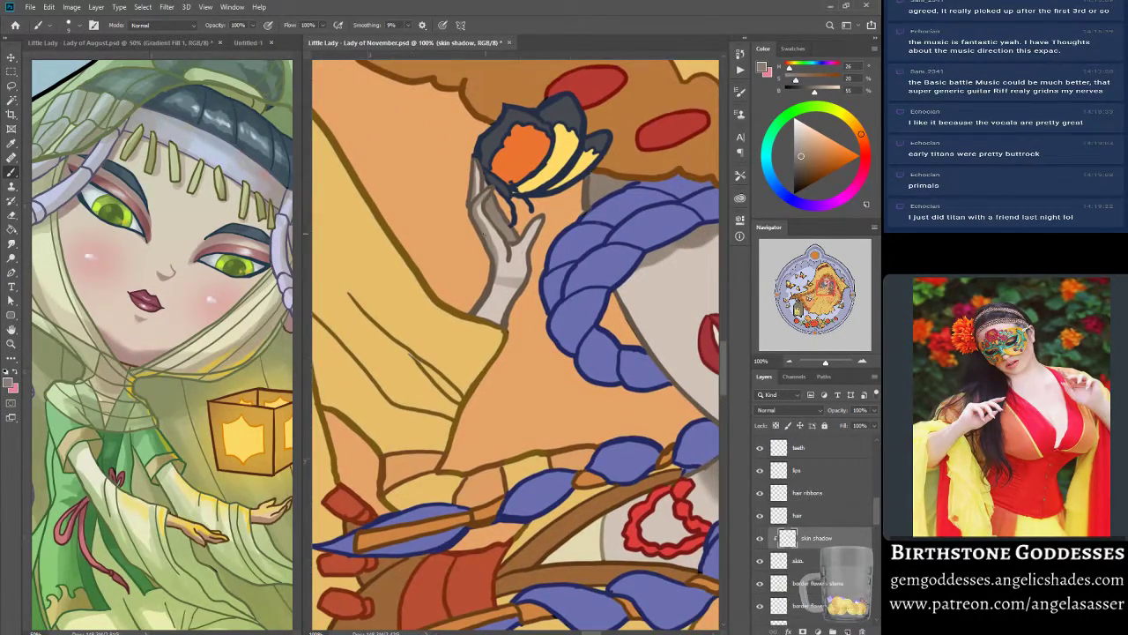
{"action": "left_click_drag", "start_coordinate": [499, 260], "coordinate": [482, 312]}
{"action": "mouse_move", "coordinate": [501, 259]}
{"action": "left_mouse_down"}
{"action": "mouse_move", "coordinate": [487, 229]}
{"action": "mouse_move", "coordinate": [501, 277]}
{"action": "mouse_move", "coordinate": [477, 315]}
{"action": "left_mouse_up"}
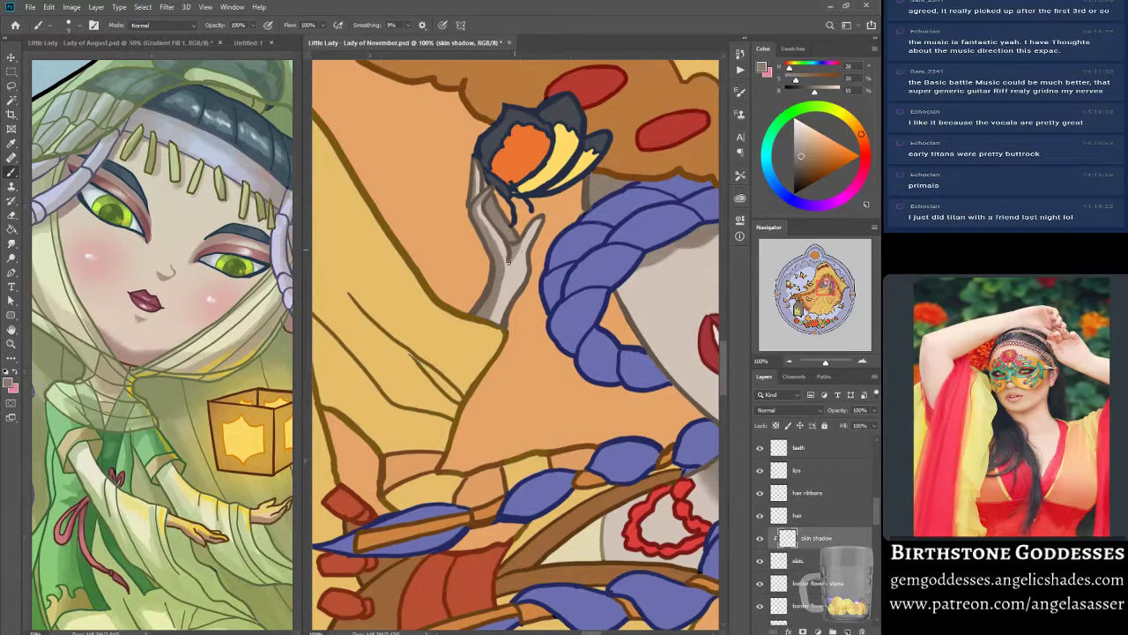
- Smudge the shadow edges on the raised hand and wrist, and touch up the lit area on the skin layer with the sampled skin tone
{"action": "left_click", "coordinate": [12, 243]}
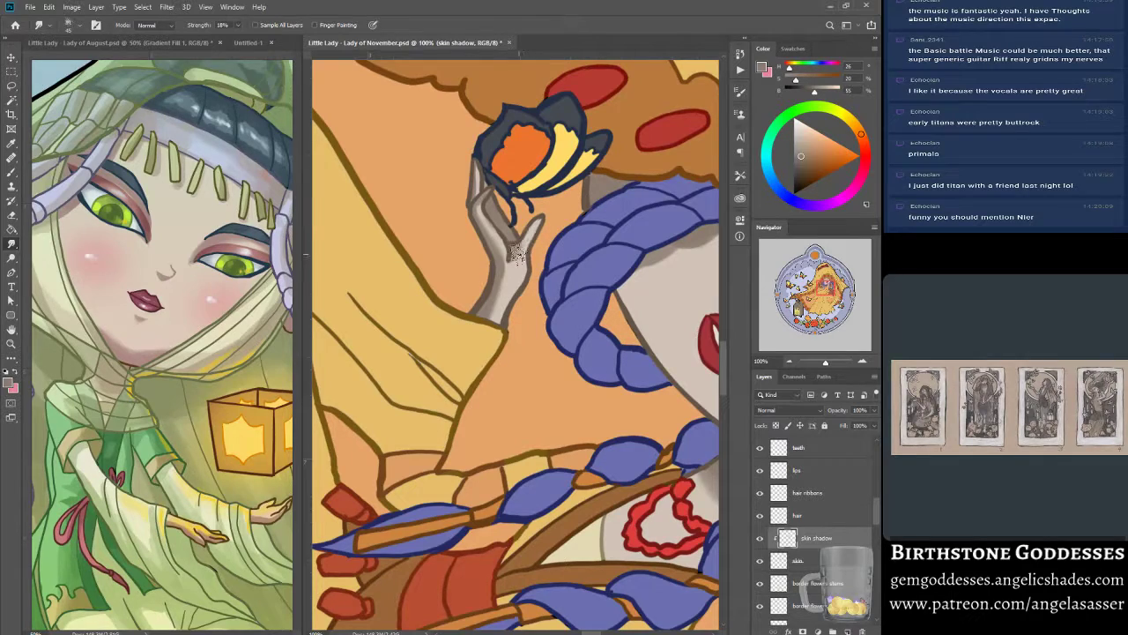
{"action": "left_click_drag", "start_coordinate": [518, 258], "coordinate": [505, 286]}
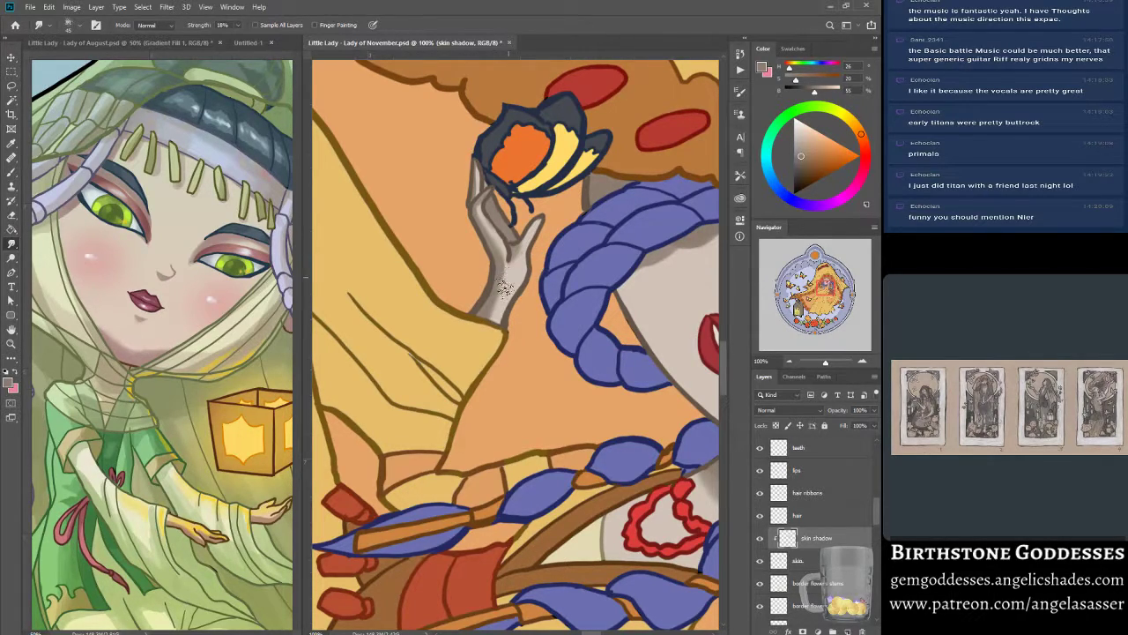
{"action": "left_click", "coordinate": [10, 172]}
{"action": "left_click", "coordinate": [802, 560]}
{"action": "left_click", "coordinate": [511, 307], "text": "alt"}
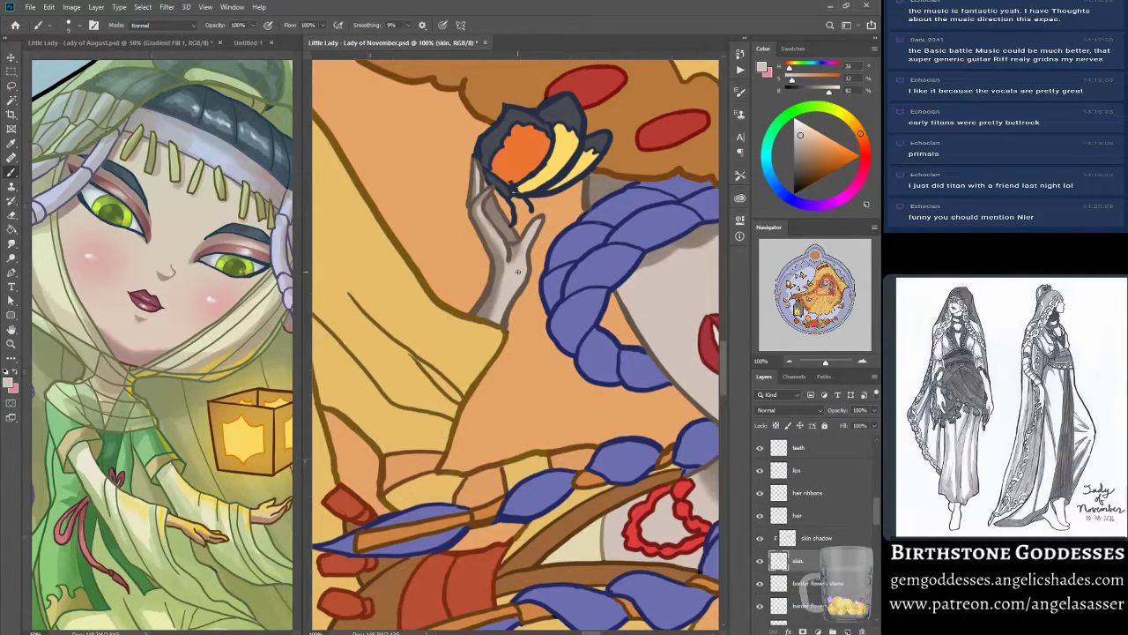
- Rotate the canvas back upright and sample the palm's shadow tone for retouching the hand on the skin shadow layer
{"action": "scroll", "coordinate": [517, 271], "scroll_direction": "up", "scroll_amount": 5}
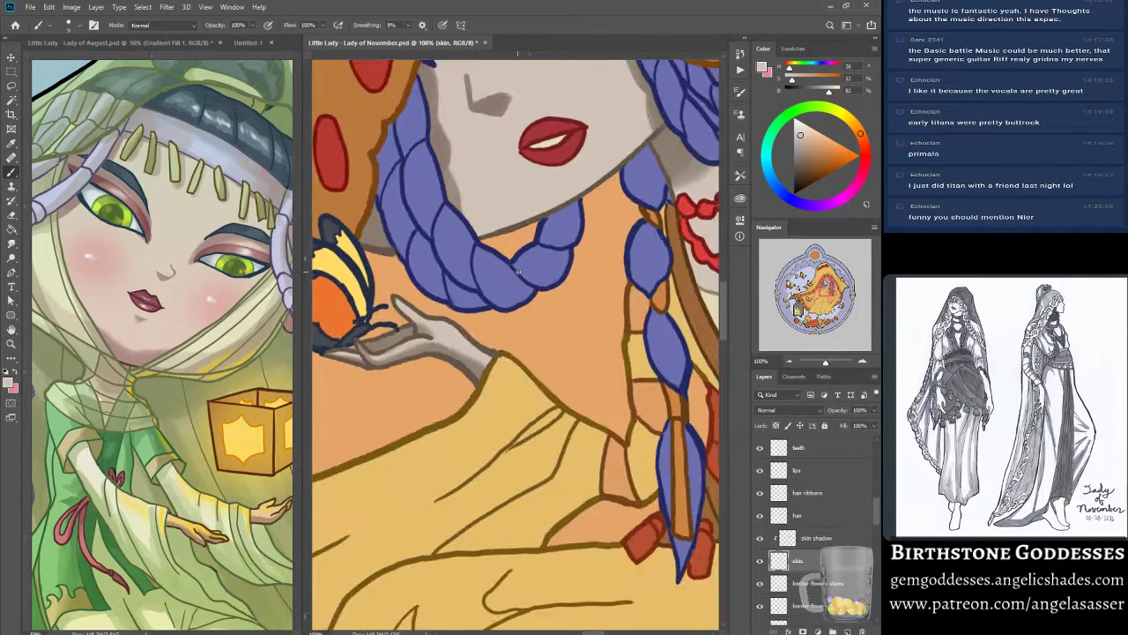
{"action": "scroll", "coordinate": [518, 272], "scroll_direction": "down", "scroll_amount": 4}
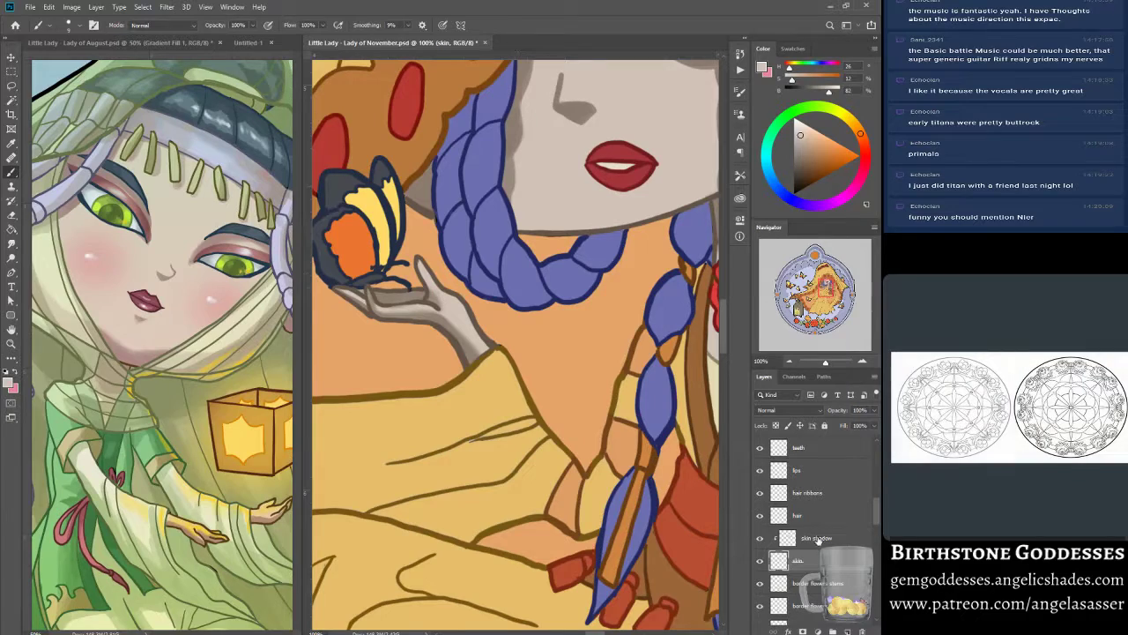
{"action": "left_click", "coordinate": [775, 533]}
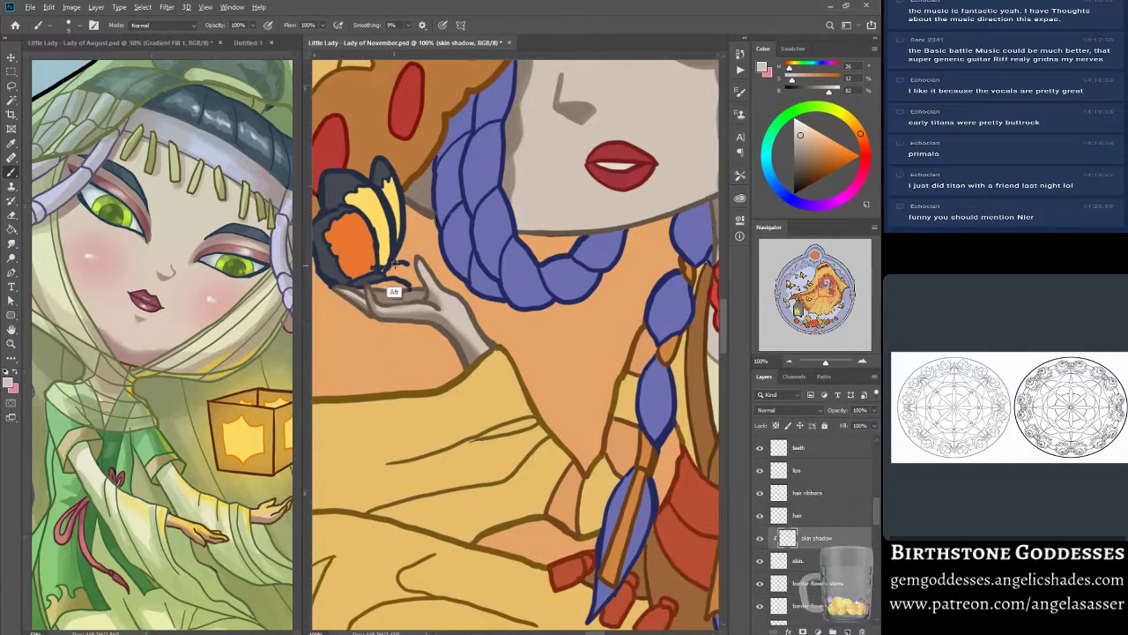
{"action": "left_click", "coordinate": [405, 296], "text": "alt"}
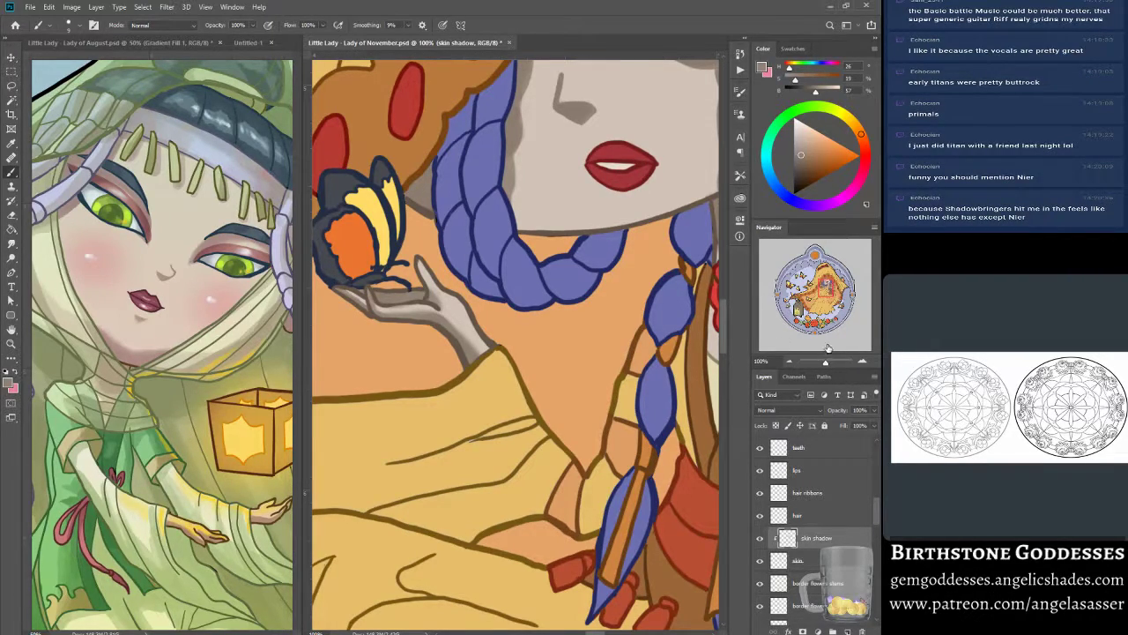
- Retouch the line copy layer's outlines at the sleeve cuff, chin and braid with sampled sleeve brown, skin brown and braid blue
{"action": "left_click_drag", "start_coordinate": [879, 515], "coordinate": [877, 462]}
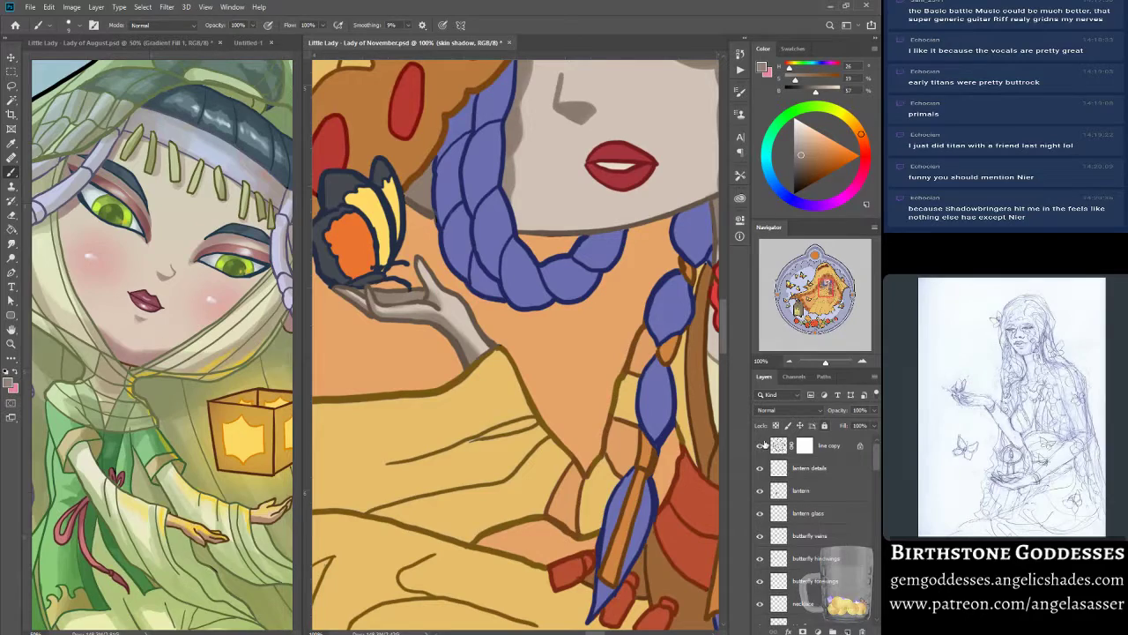
{"action": "left_click", "coordinate": [824, 446]}
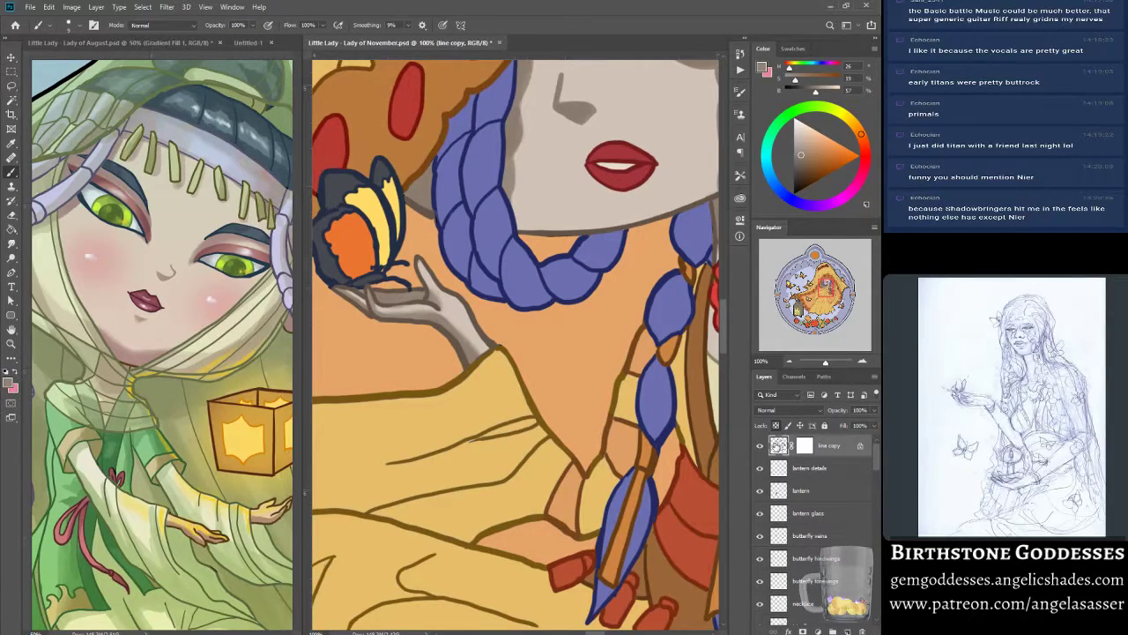
{"action": "left_click", "coordinate": [484, 352], "text": "alt"}
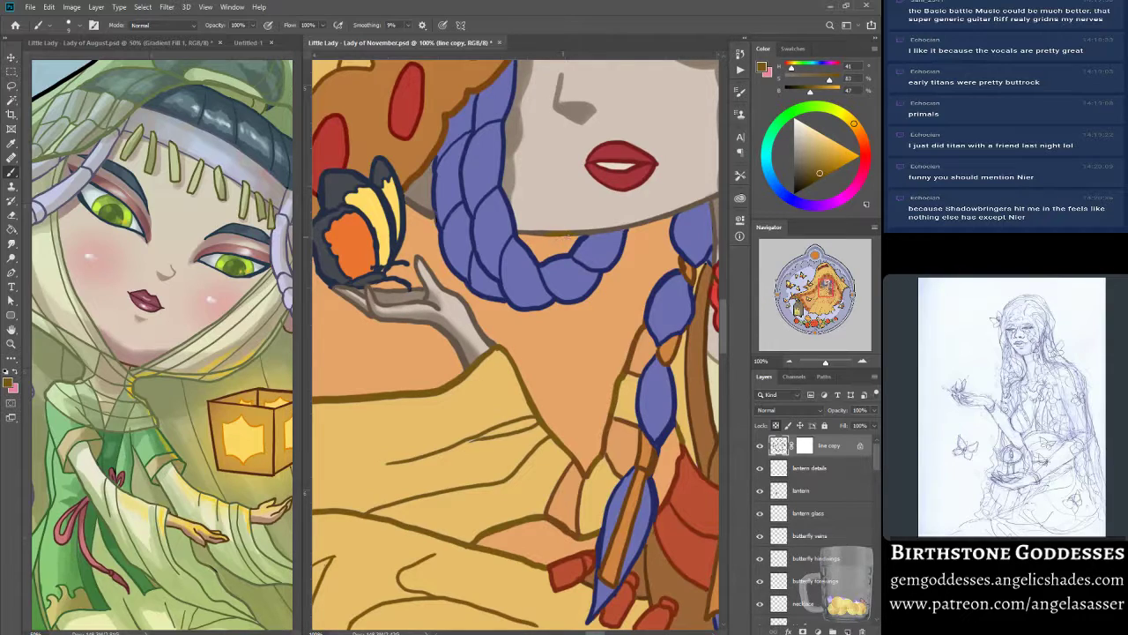
{"action": "left_click", "coordinate": [536, 232], "text": "alt"}
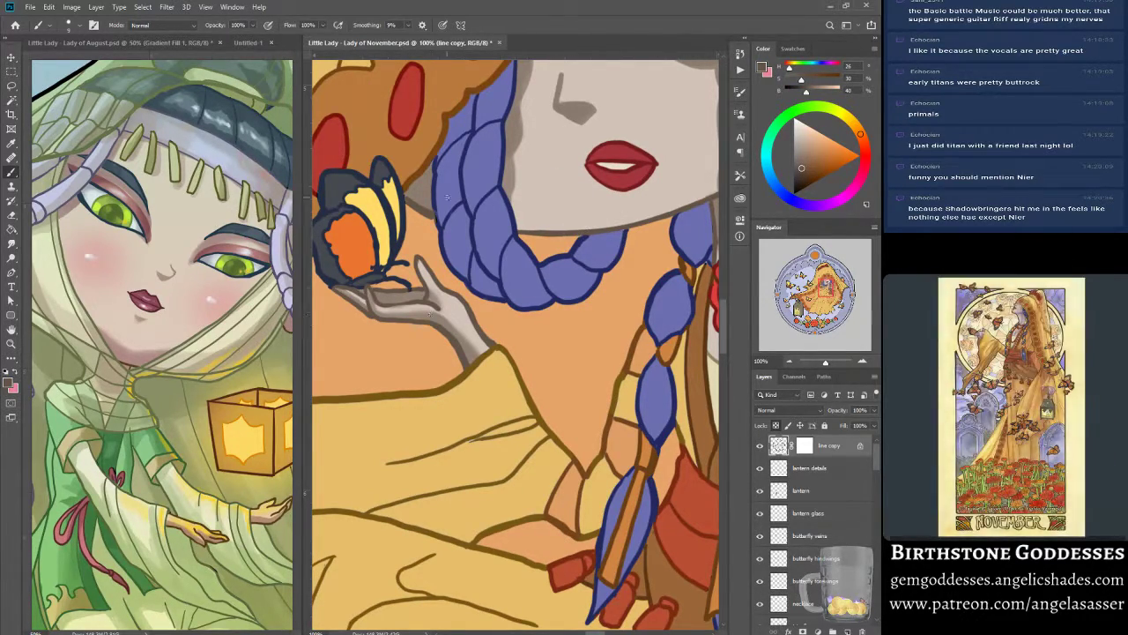
{"action": "left_click", "coordinate": [436, 221], "text": "alt"}
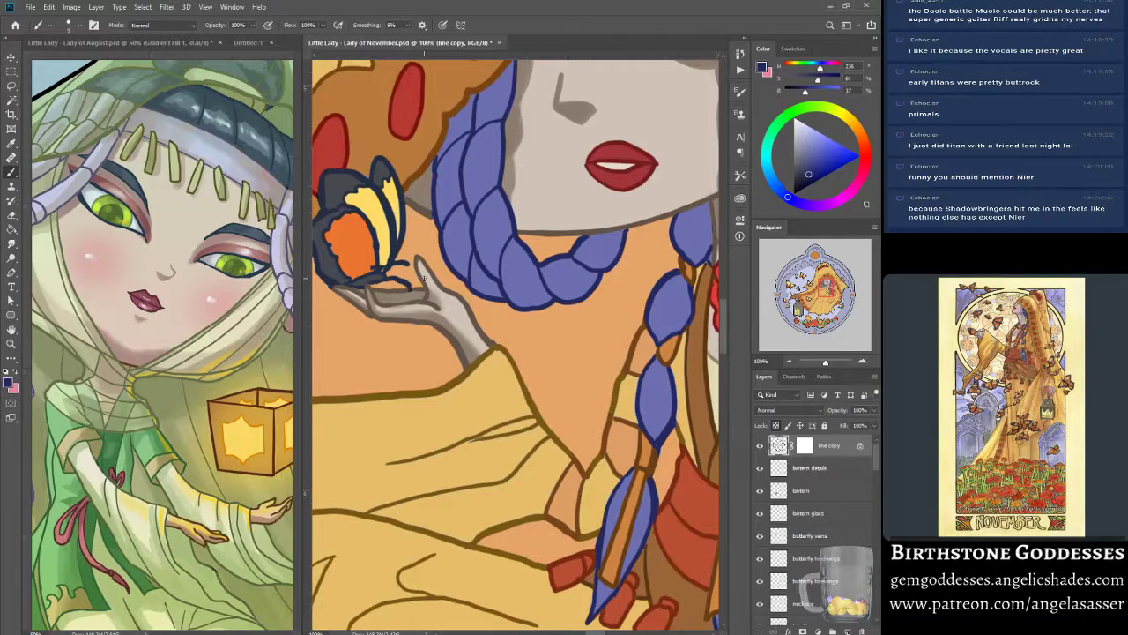
{"action": "left_click", "coordinate": [425, 212], "text": "alt"}
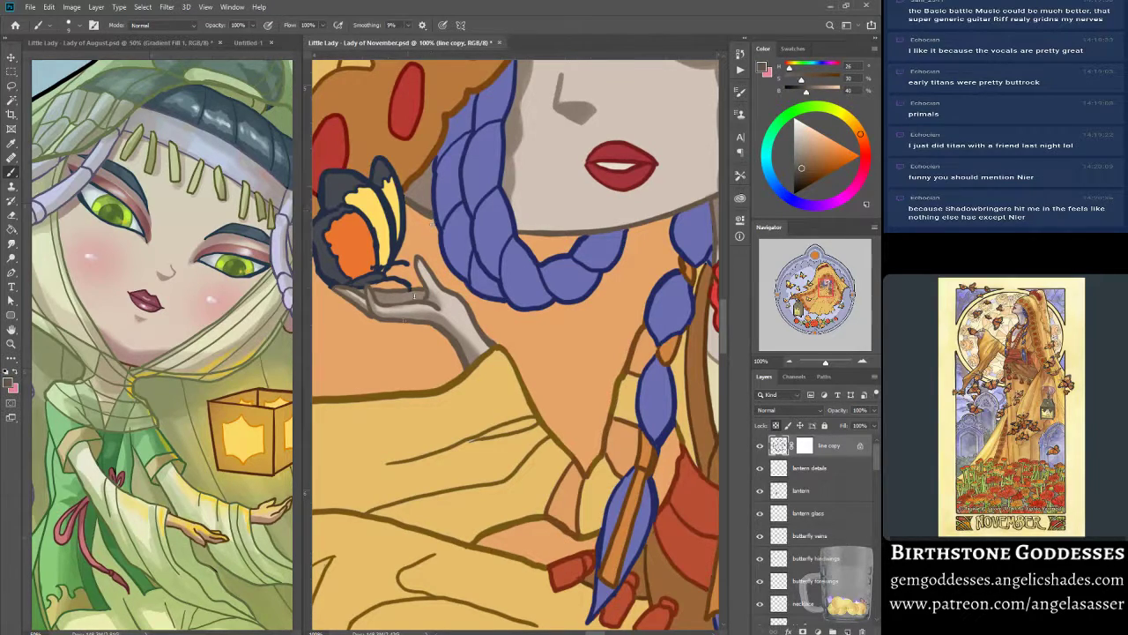
{"action": "left_click", "coordinate": [434, 201], "text": "alt"}
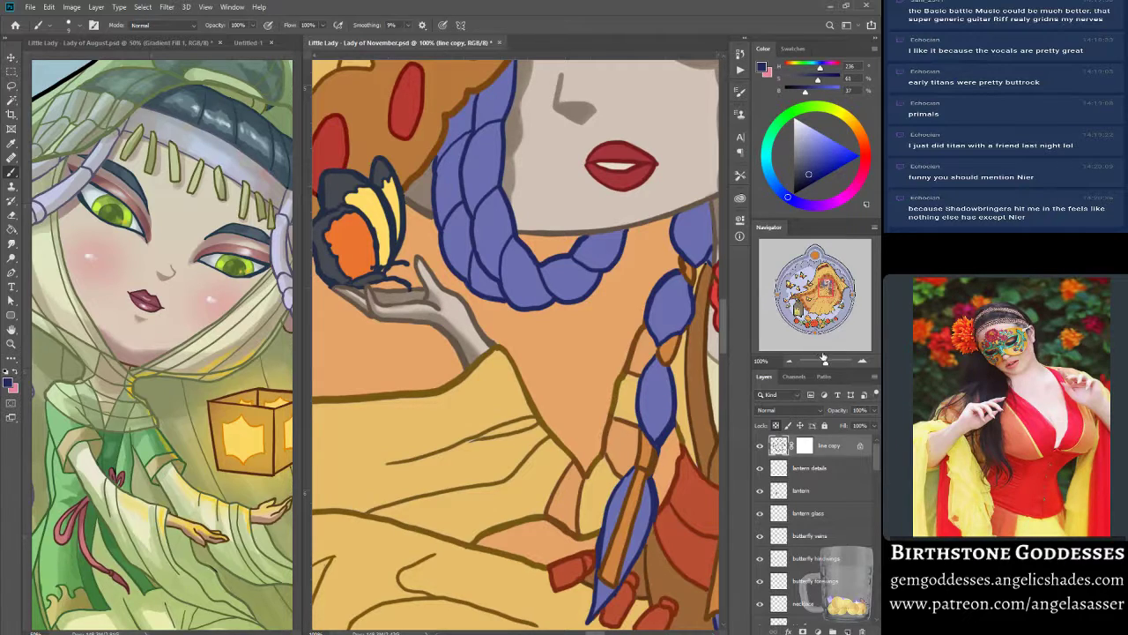
- Paint shadow on the neck below the chin on the skin shadow layer with the sampled face shadow tone and a larger brush
{"action": "left_click_drag", "start_coordinate": [826, 363], "coordinate": [823, 364]}
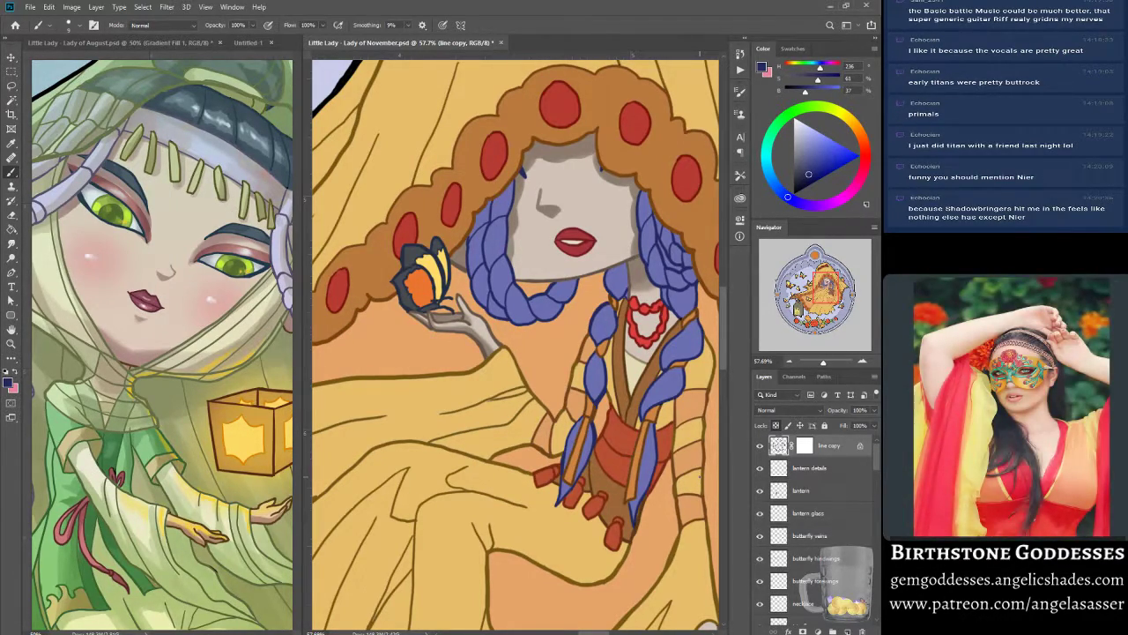
{"action": "left_click_drag", "start_coordinate": [821, 289], "coordinate": [804, 296]}
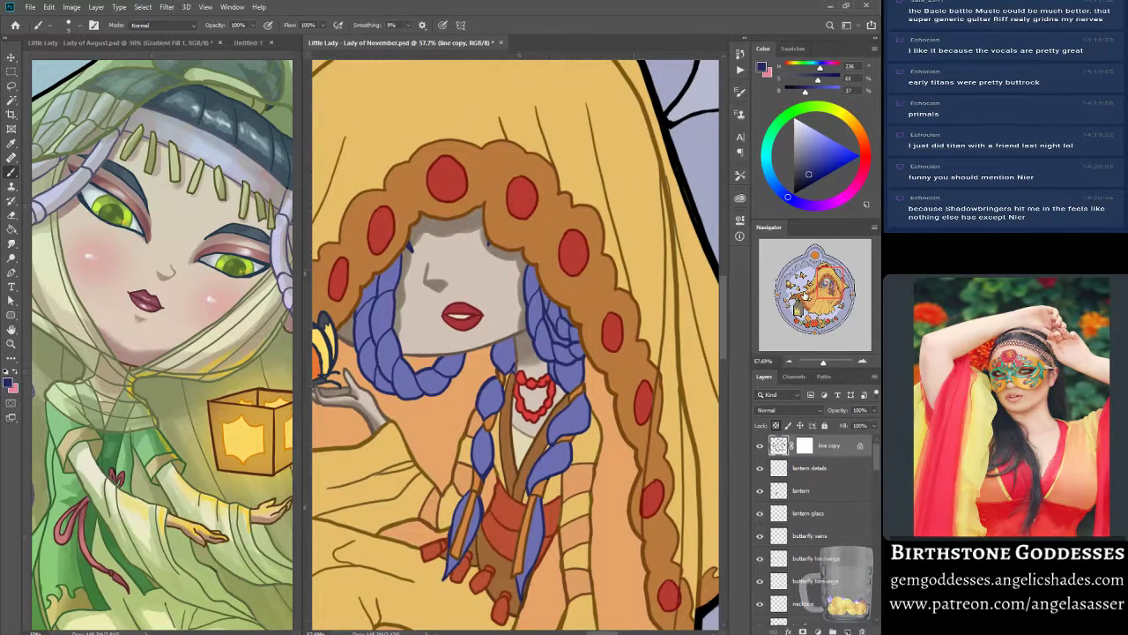
{"action": "left_click_drag", "start_coordinate": [877, 466], "coordinate": [873, 524]}
{"action": "left_click", "coordinate": [815, 532]}
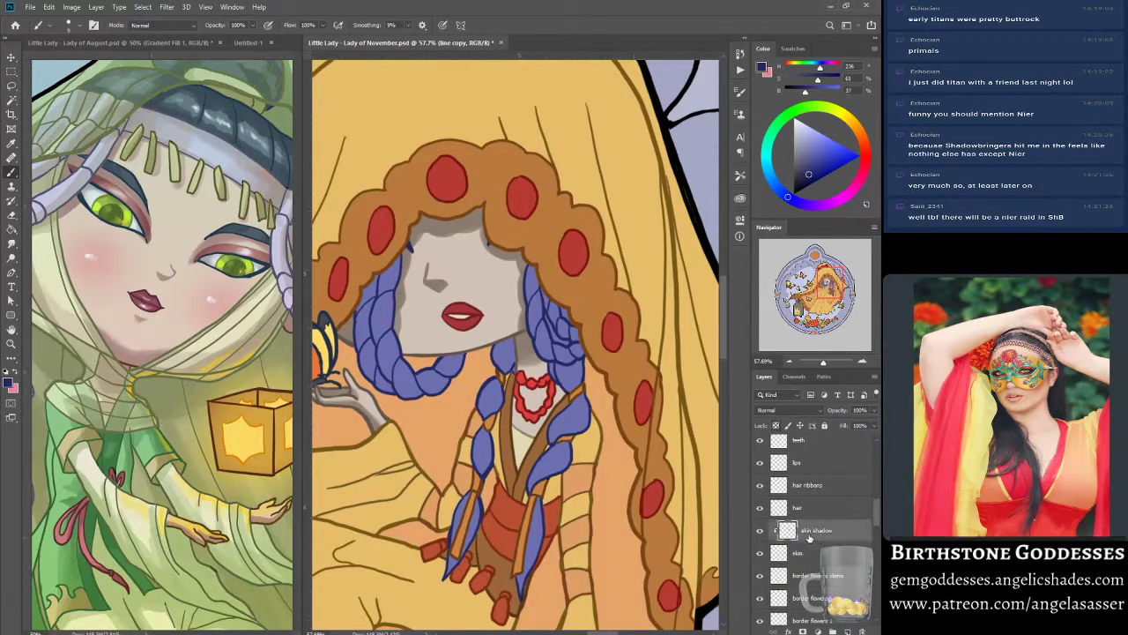
{"action": "mouse_move", "coordinate": [538, 363]}
{"action": "left_mouse_down"}
{"action": "mouse_move", "coordinate": [508, 372]}
{"action": "mouse_move", "coordinate": [535, 370]}
{"action": "left_mouse_up"}
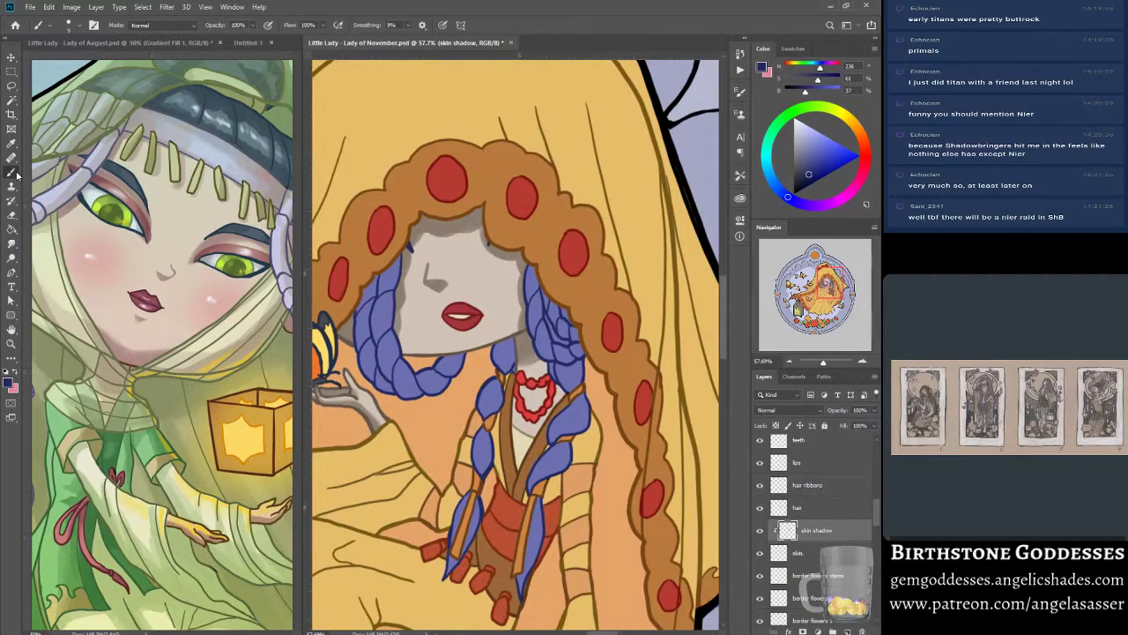
{"action": "left_click", "coordinate": [505, 254], "text": "alt"}
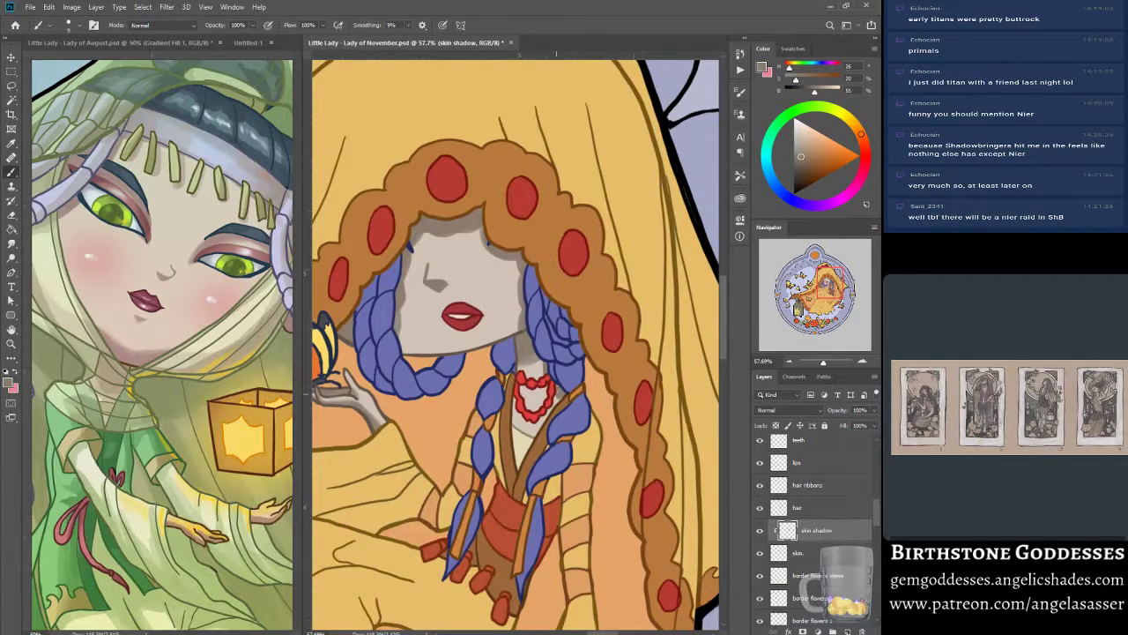
{"action": "key", "text": "bracketright"}
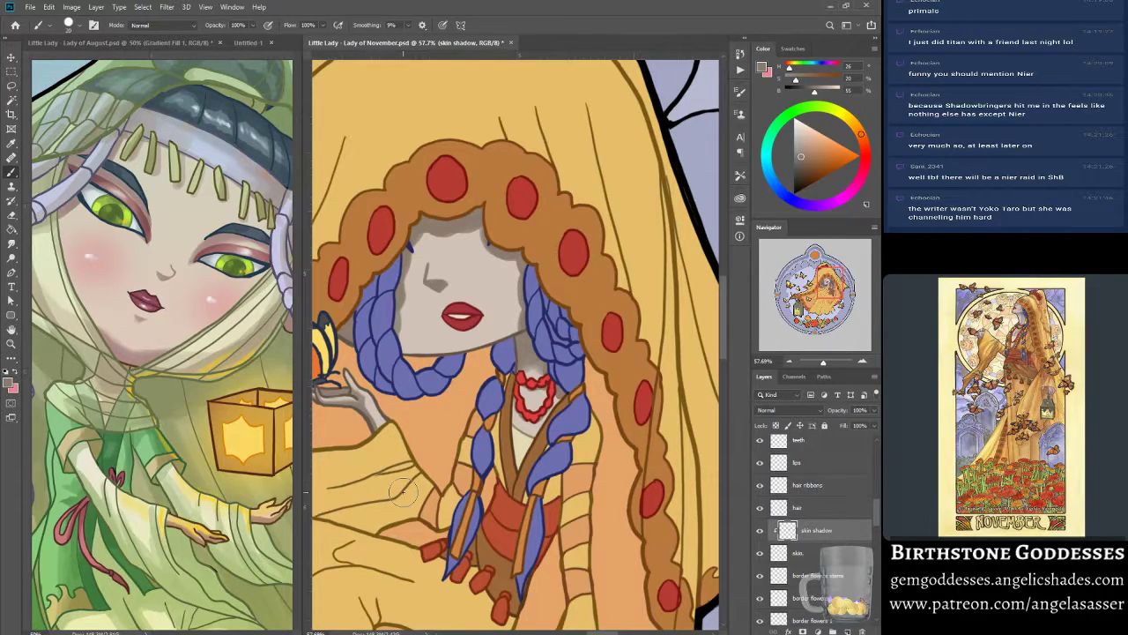
- Paint shadow along the thumb side of the lowered hand near the veil's hem at about 165% zoom
{"action": "left_click_drag", "start_coordinate": [829, 364], "coordinate": [819, 364]}
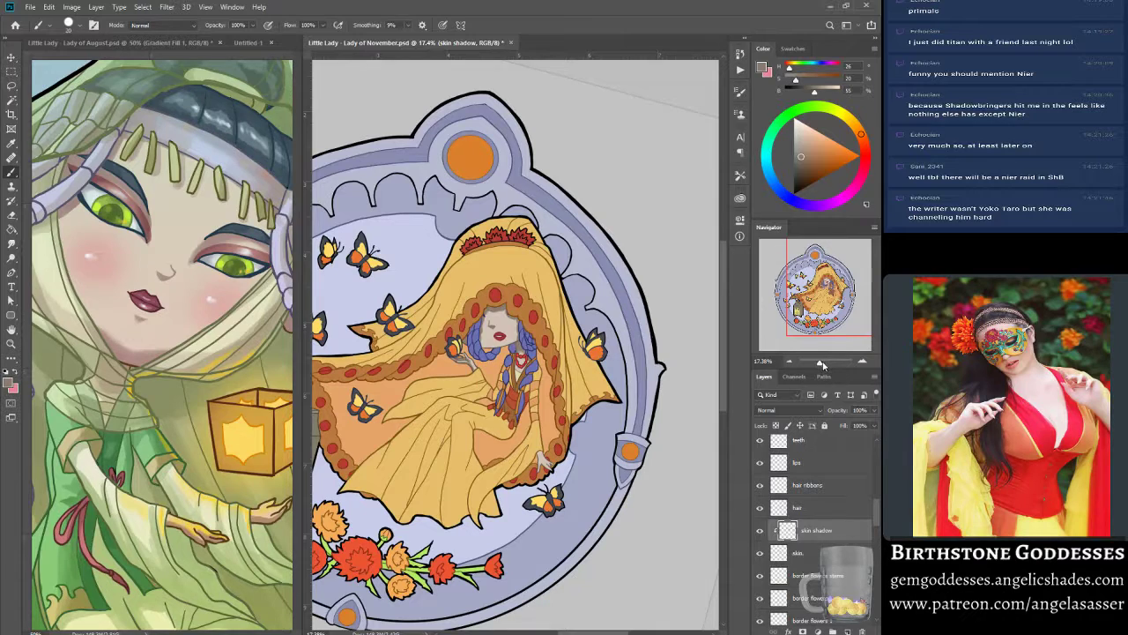
{"action": "left_click_drag", "start_coordinate": [819, 362], "coordinate": [828, 363]}
{"action": "left_click_drag", "start_coordinate": [831, 286], "coordinate": [839, 302]}
{"action": "mouse_move", "coordinate": [483, 280]}
{"action": "left_mouse_down"}
{"action": "mouse_move", "coordinate": [494, 335]}
{"action": "mouse_move", "coordinate": [481, 472]}
{"action": "left_mouse_up"}
{"action": "left_click_drag", "start_coordinate": [496, 364], "coordinate": [483, 452]}
{"action": "left_click_drag", "start_coordinate": [495, 386], "coordinate": [485, 462]}
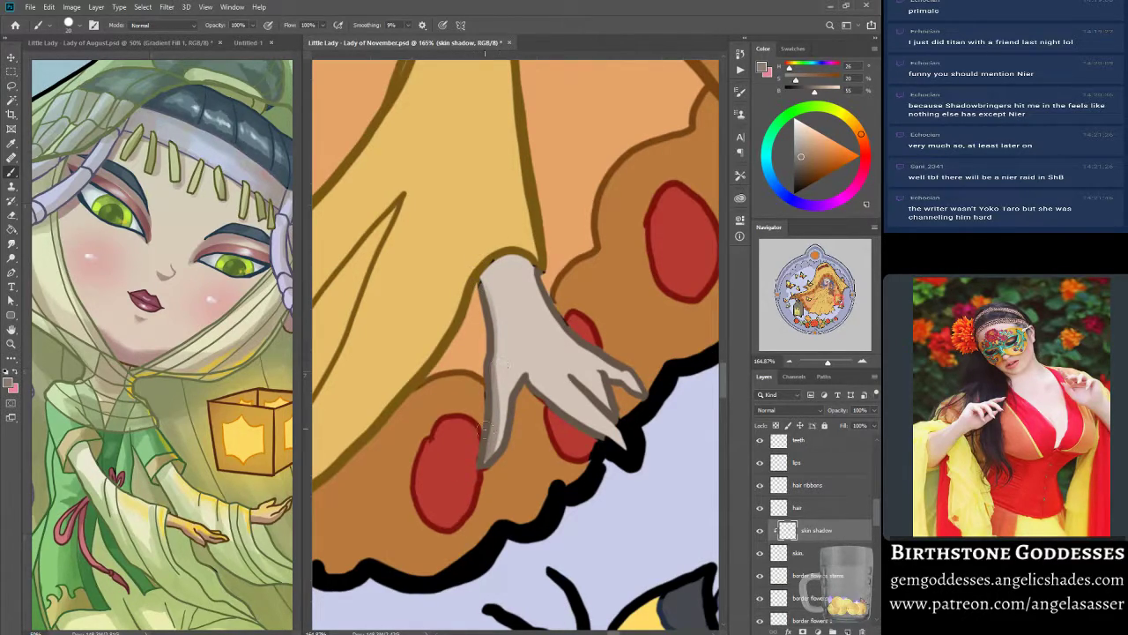
- Shade the lowered hand's fingers and the wrist just beneath the sleeve cuff
{"action": "mouse_move", "coordinate": [536, 385]}
{"action": "left_mouse_down"}
{"action": "mouse_move", "coordinate": [533, 374]}
{"action": "mouse_move", "coordinate": [617, 447]}
{"action": "mouse_move", "coordinate": [564, 405]}
{"action": "mouse_move", "coordinate": [567, 364]}
{"action": "left_mouse_up"}
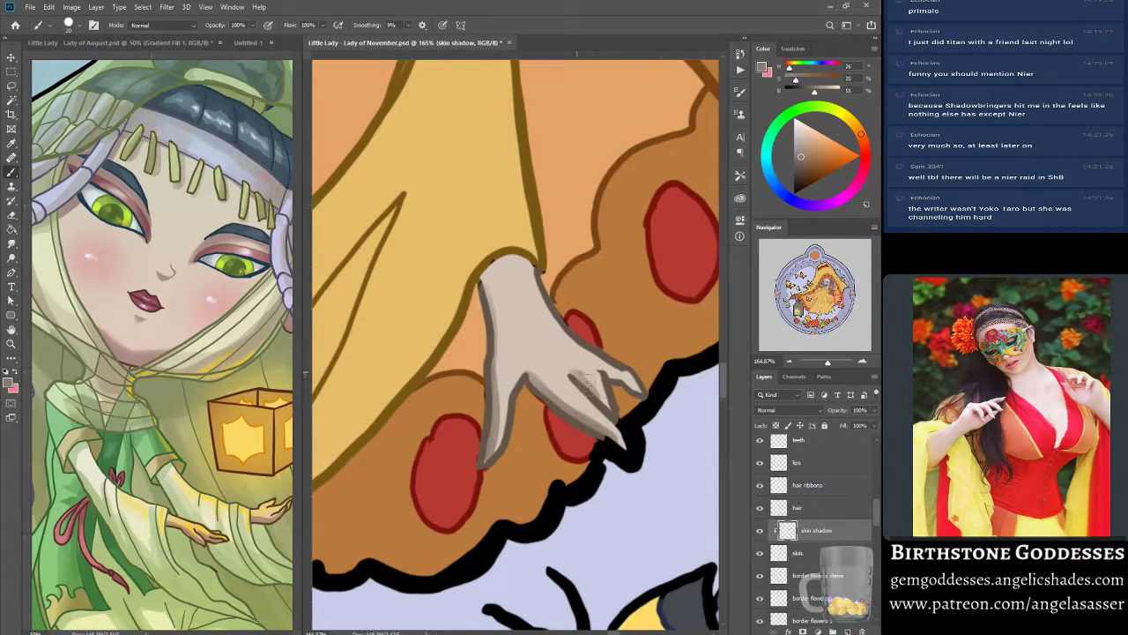
{"action": "left_click_drag", "start_coordinate": [605, 373], "coordinate": [634, 390]}
{"action": "mouse_move", "coordinate": [490, 257]}
{"action": "left_mouse_down"}
{"action": "mouse_move", "coordinate": [486, 291]}
{"action": "mouse_move", "coordinate": [504, 253]}
{"action": "mouse_move", "coordinate": [529, 264]}
{"action": "mouse_move", "coordinate": [493, 257]}
{"action": "mouse_move", "coordinate": [533, 267]}
{"action": "mouse_move", "coordinate": [523, 275]}
{"action": "mouse_move", "coordinate": [527, 256]}
{"action": "mouse_move", "coordinate": [523, 264]}
{"action": "left_mouse_up"}
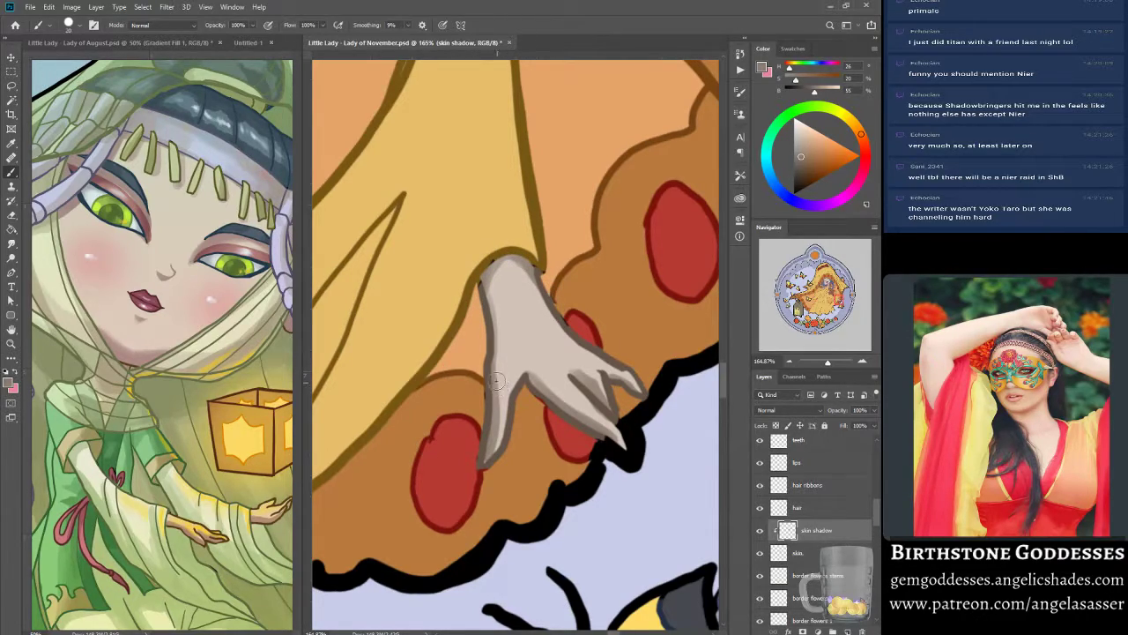
- Rework the shadow on the lowered hand's thumb and touch up the tip of the longest finger
{"action": "left_click_drag", "start_coordinate": [492, 351], "coordinate": [497, 448]}
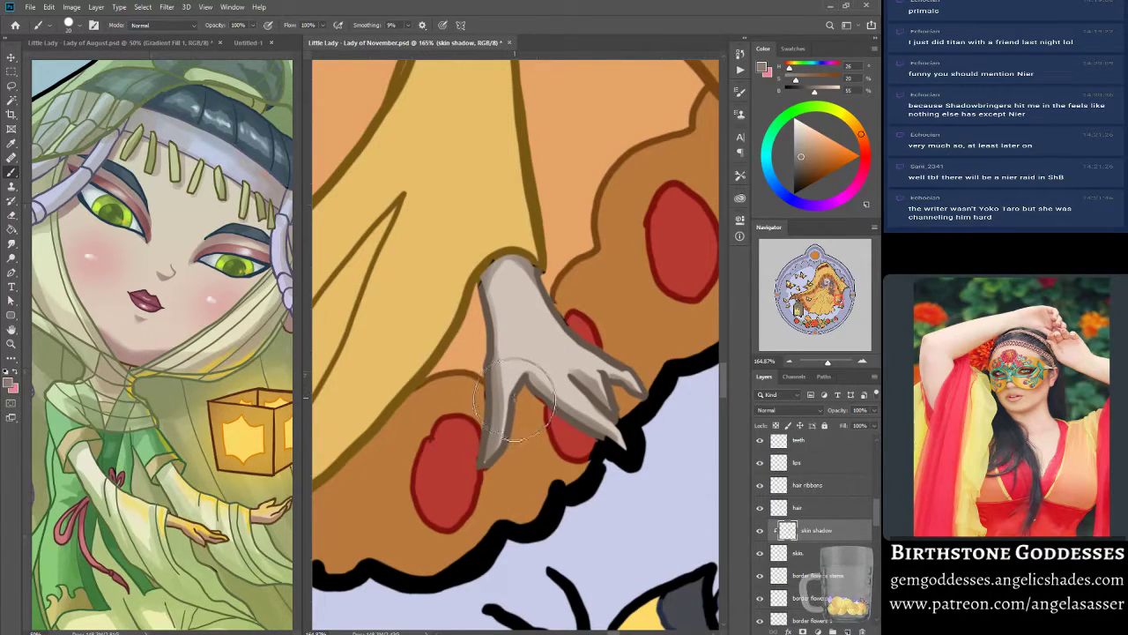
{"action": "left_click_drag", "start_coordinate": [520, 400], "coordinate": [499, 446]}
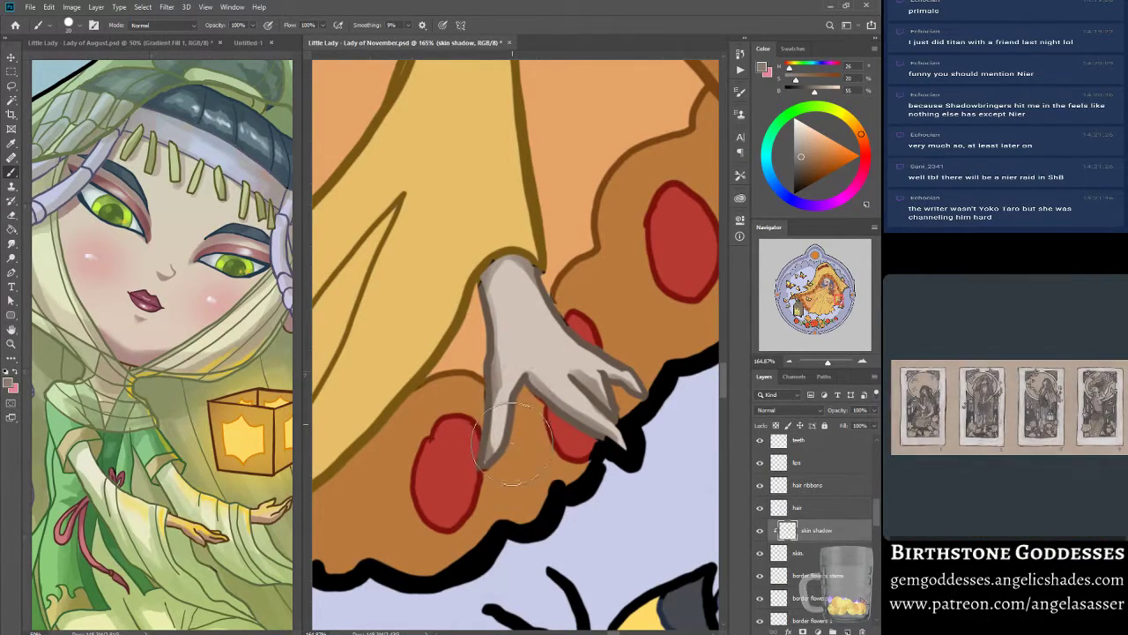
{"action": "mouse_move", "coordinate": [482, 376]}
{"action": "left_mouse_down"}
{"action": "mouse_move", "coordinate": [499, 406]}
{"action": "mouse_move", "coordinate": [487, 466]}
{"action": "mouse_move", "coordinate": [491, 401]}
{"action": "mouse_move", "coordinate": [491, 448]}
{"action": "left_mouse_up"}
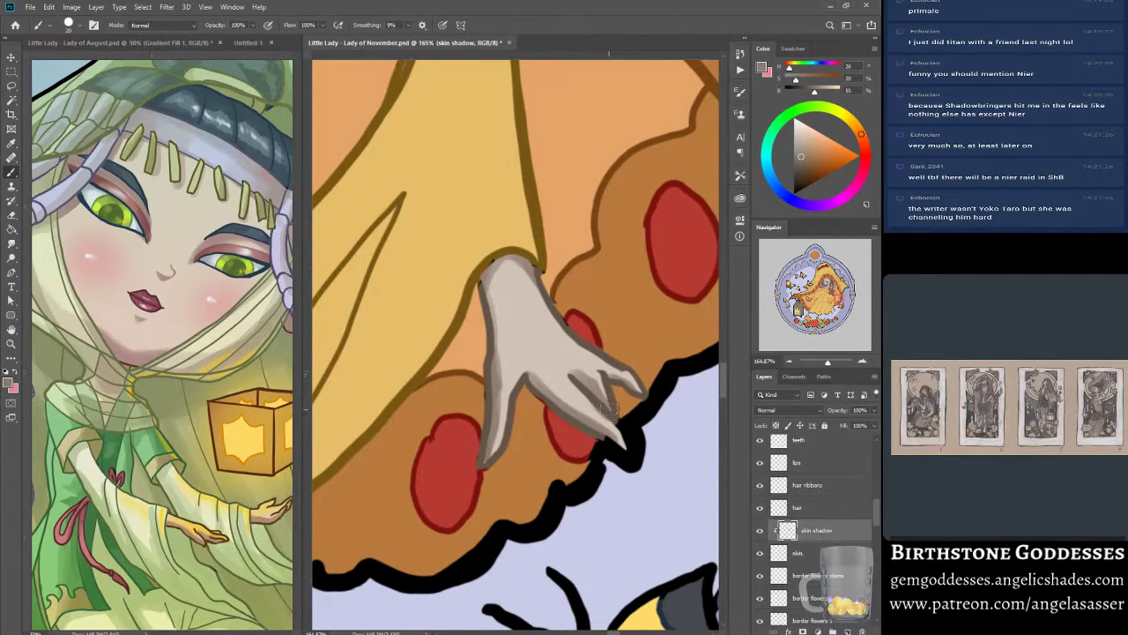
{"action": "mouse_move", "coordinate": [620, 427]}
{"action": "left_mouse_down"}
{"action": "mouse_move", "coordinate": [592, 404]}
{"action": "mouse_move", "coordinate": [607, 422]}
{"action": "mouse_move", "coordinate": [626, 417]}
{"action": "mouse_move", "coordinate": [589, 422]}
{"action": "mouse_move", "coordinate": [614, 443]}
{"action": "mouse_move", "coordinate": [588, 425]}
{"action": "mouse_move", "coordinate": [633, 470]}
{"action": "mouse_move", "coordinate": [623, 445]}
{"action": "left_mouse_up"}
- Adjust the brush size and deepen the shadow down the outer side of the lowered wrist to the base of the thumb
{"action": "key", "text": "bracketright"}
{"action": "key", "text": "bracketleft"}
{"action": "key", "text": "bracketleft"}
{"action": "key", "text": "bracketleft"}
{"action": "mouse_move", "coordinate": [490, 357]}
{"action": "left_mouse_down"}
{"action": "mouse_move", "coordinate": [495, 340]}
{"action": "mouse_move", "coordinate": [496, 384]}
{"action": "mouse_move", "coordinate": [499, 344]}
{"action": "left_mouse_up"}
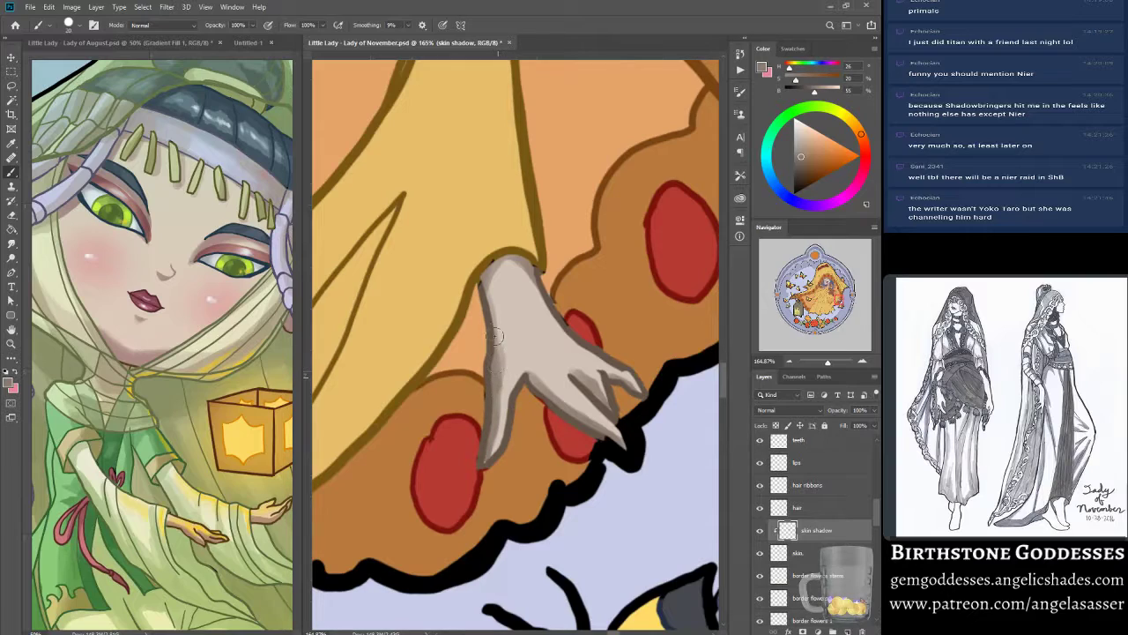
{"action": "left_click_drag", "start_coordinate": [483, 287], "coordinate": [507, 368]}
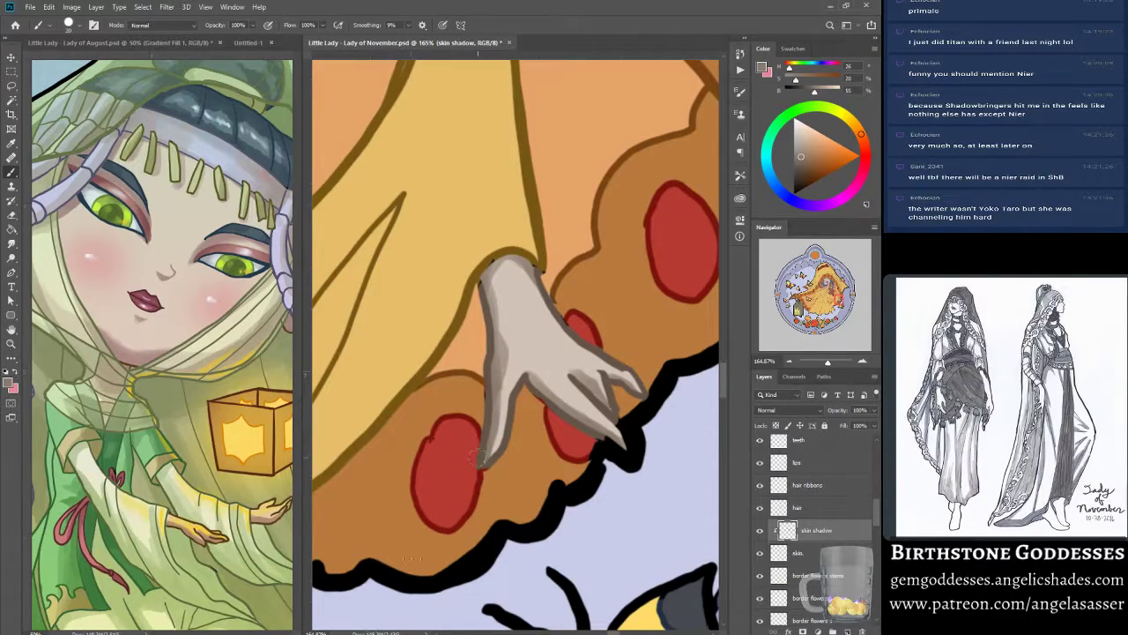
- Recolor the lowered hand's remaining dark outlines on the line copy layer with the sampled brown skin line color
{"action": "left_click_drag", "start_coordinate": [871, 510], "coordinate": [870, 453]}
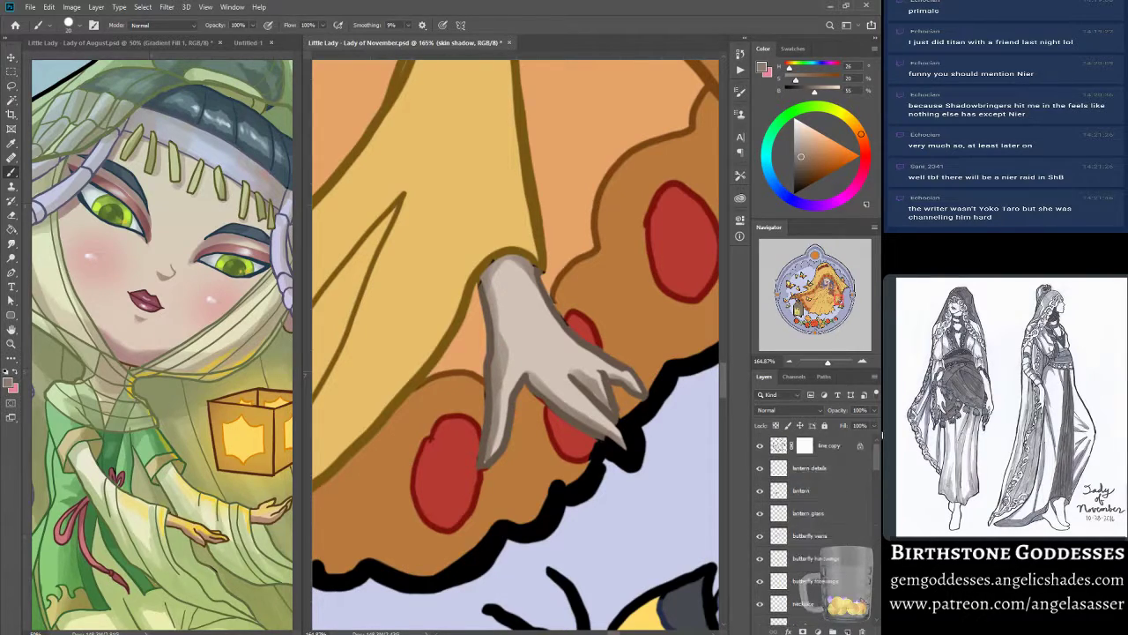
{"action": "left_click", "coordinate": [778, 445]}
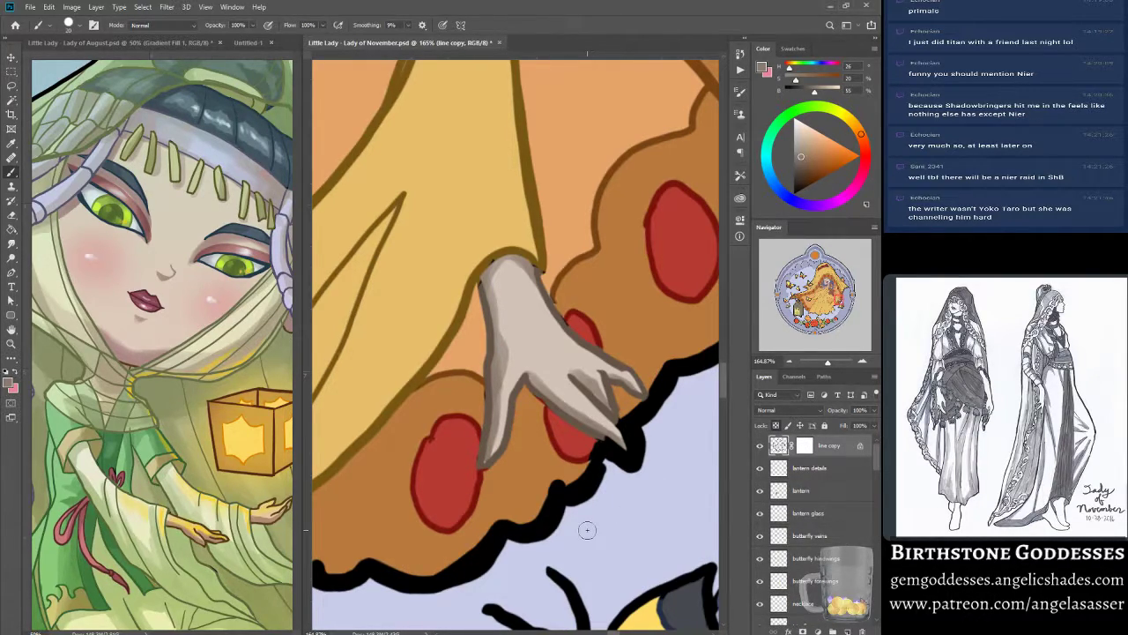
{"action": "left_click", "coordinate": [481, 328], "text": "alt"}
{"action": "key", "text": "bracketright"}
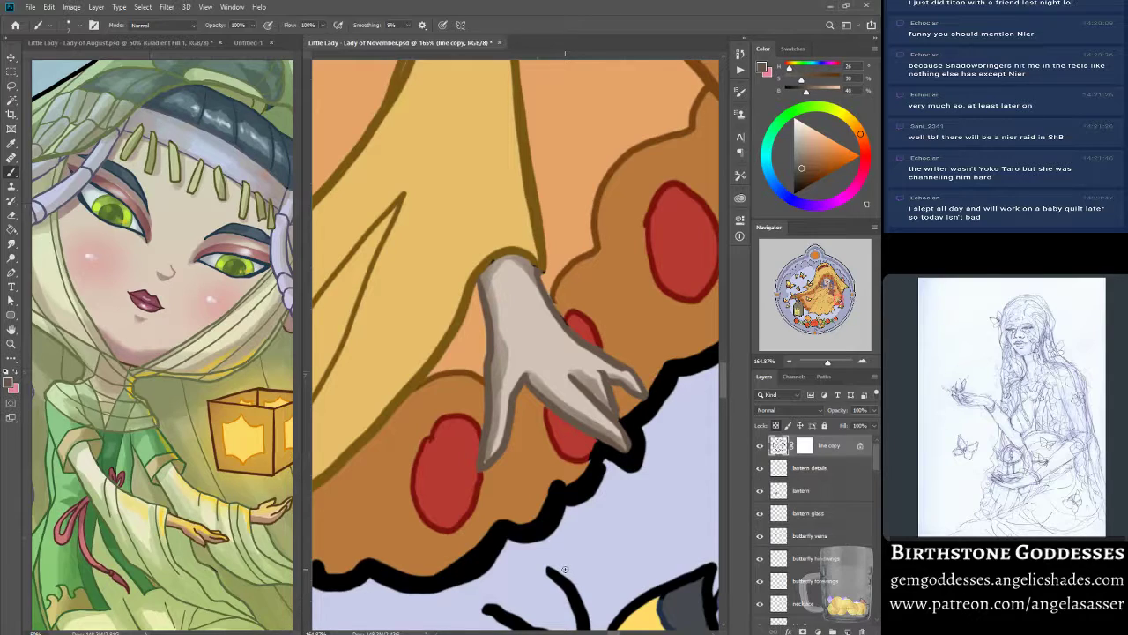
- Repaint the veil's edge around the fingertip in sampled black and touch up the sleeve cuff outline with its sampled brown
{"action": "left_click", "coordinate": [627, 464], "text": "alt"}
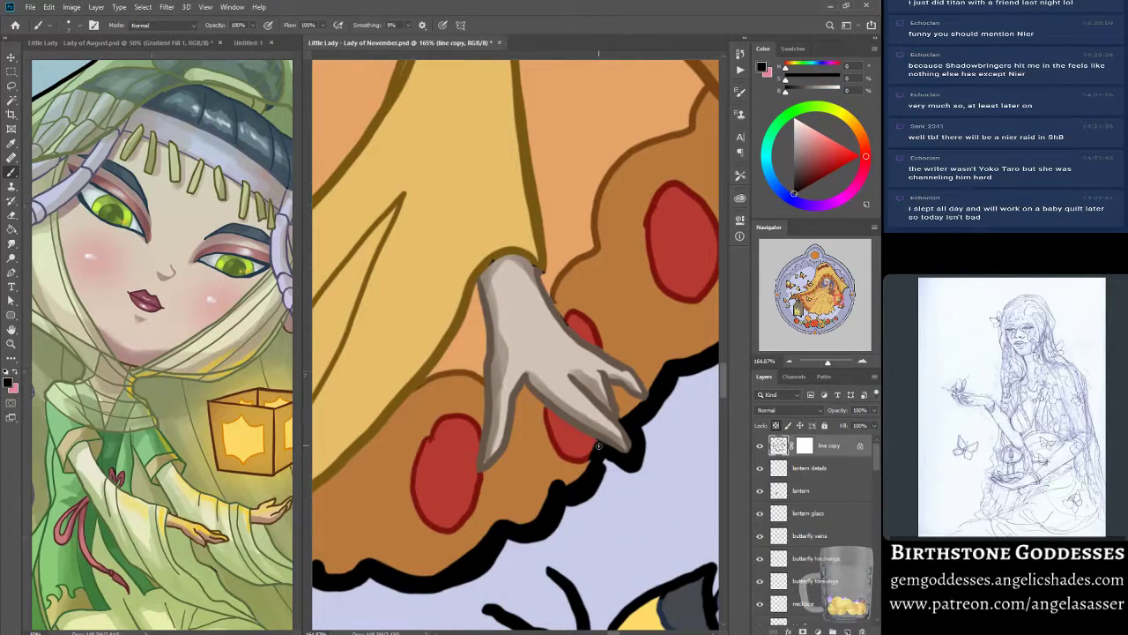
{"action": "mouse_move", "coordinate": [601, 439]}
{"action": "left_mouse_down"}
{"action": "mouse_move", "coordinate": [628, 458]}
{"action": "mouse_move", "coordinate": [630, 427]}
{"action": "left_mouse_up"}
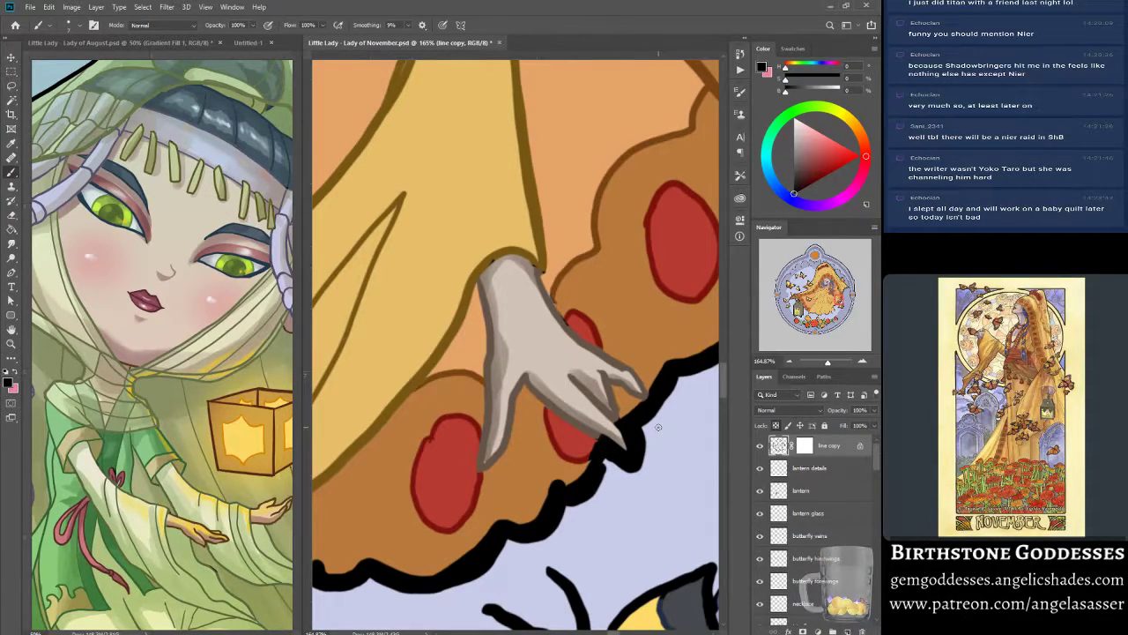
{"action": "left_click", "coordinate": [490, 315], "text": "alt"}
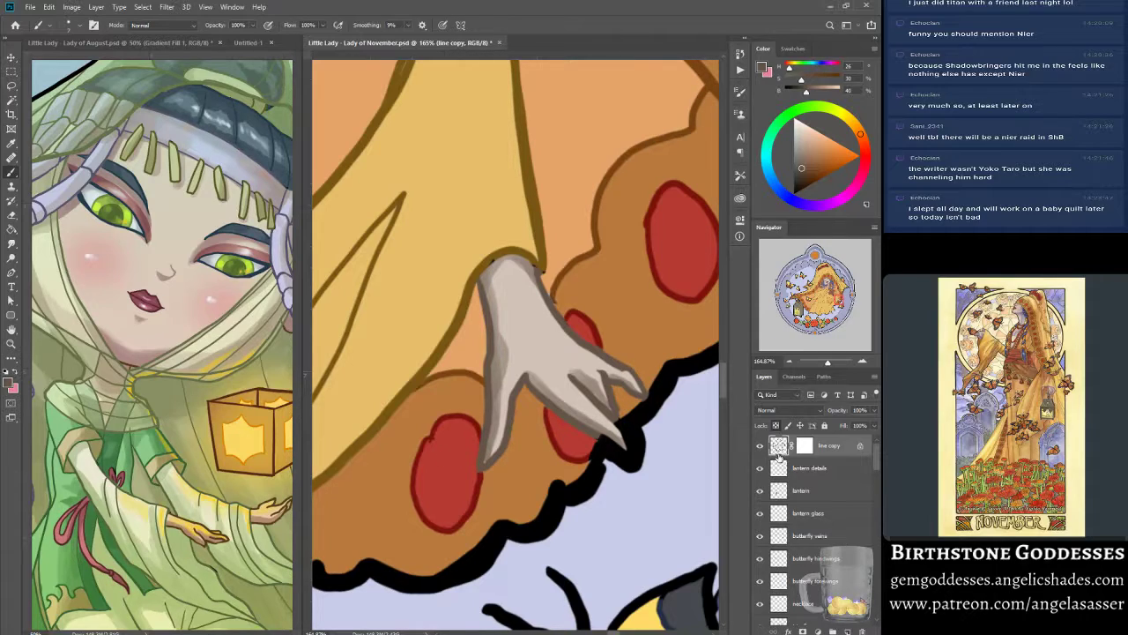
{"action": "left_click", "coordinate": [481, 268], "text": "alt"}
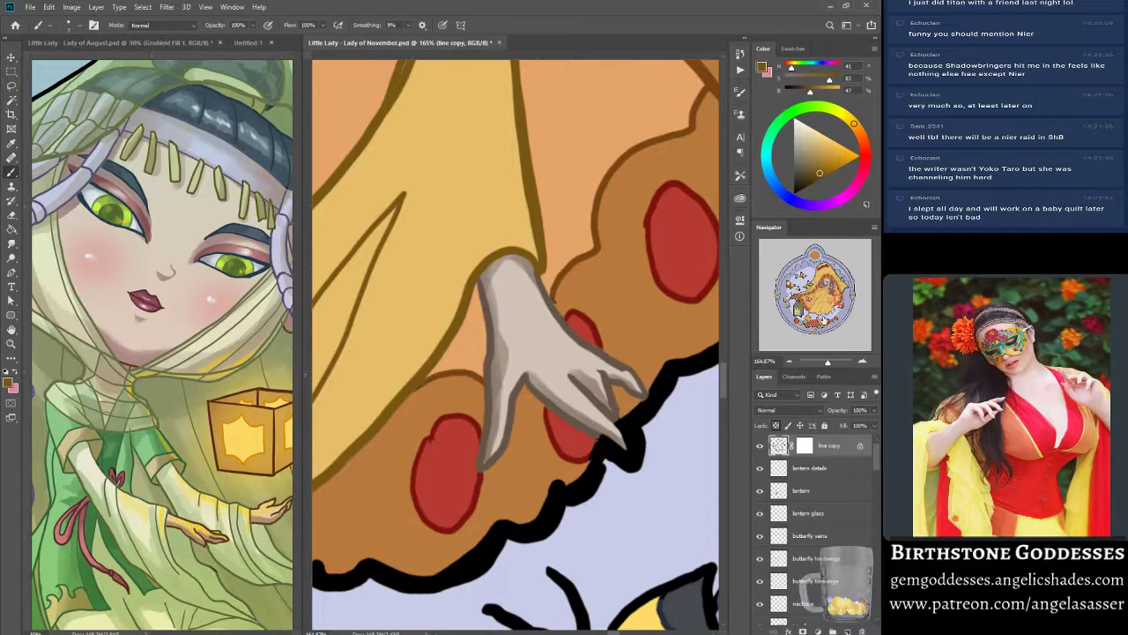
- Examine the lowered hand's shading and outlines up close at about 300% zoom, and locate the skin layers
{"action": "mouse_move", "coordinate": [828, 362]}
{"action": "left_mouse_down"}
{"action": "mouse_move", "coordinate": [807, 362]}
{"action": "mouse_move", "coordinate": [831, 363]}
{"action": "left_mouse_up"}
{"action": "left_click_drag", "start_coordinate": [836, 316], "coordinate": [836, 299]}
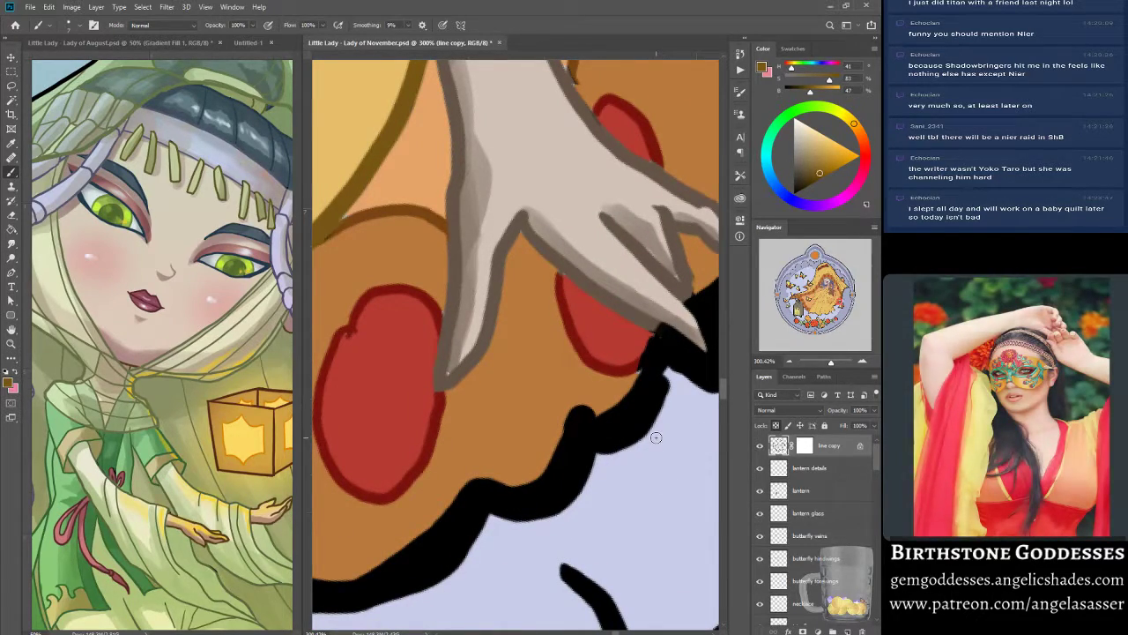
{"action": "scroll", "coordinate": [877, 460], "scroll_direction": "down", "scroll_amount": 10}
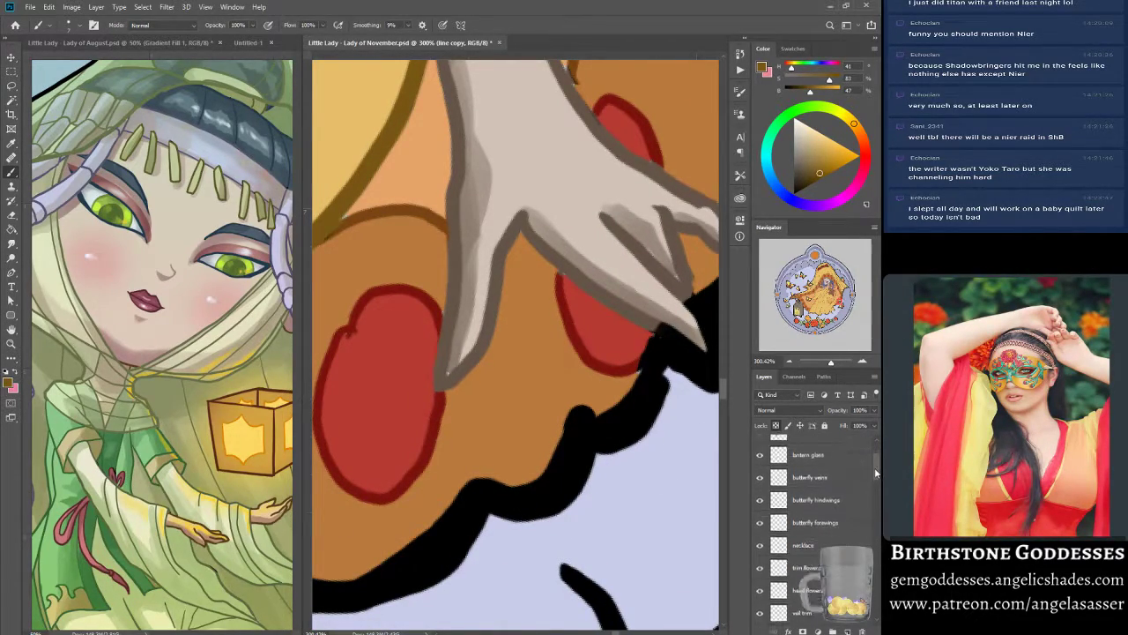
{"action": "left_click_drag", "start_coordinate": [870, 505], "coordinate": [866, 524]}
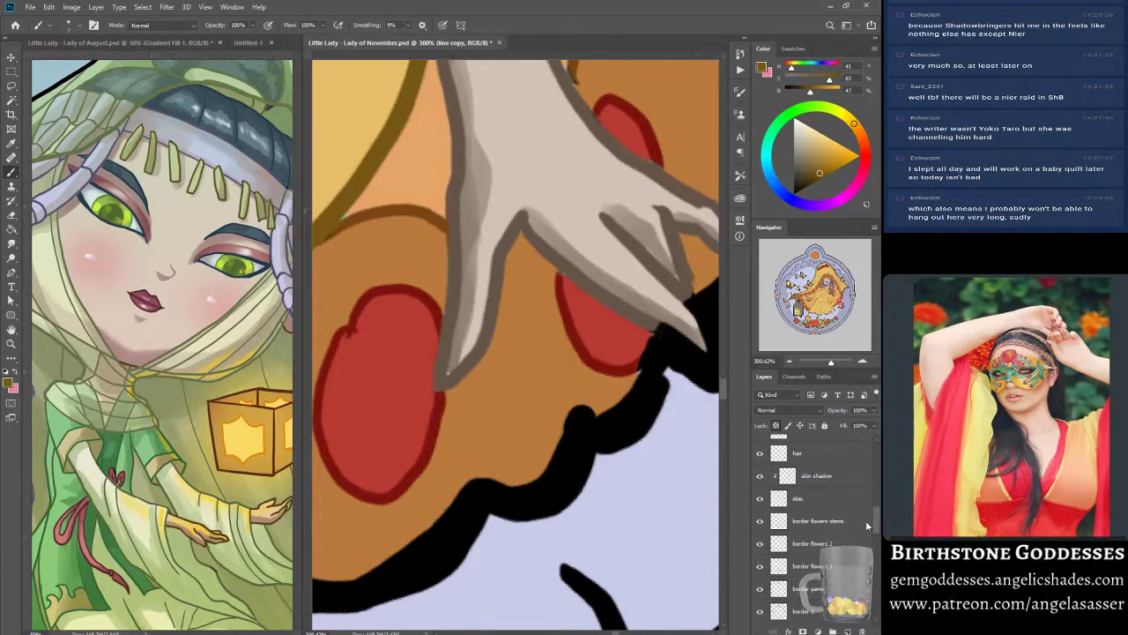
{"action": "scroll", "coordinate": [865, 521], "scroll_direction": "up", "scroll_amount": 3}
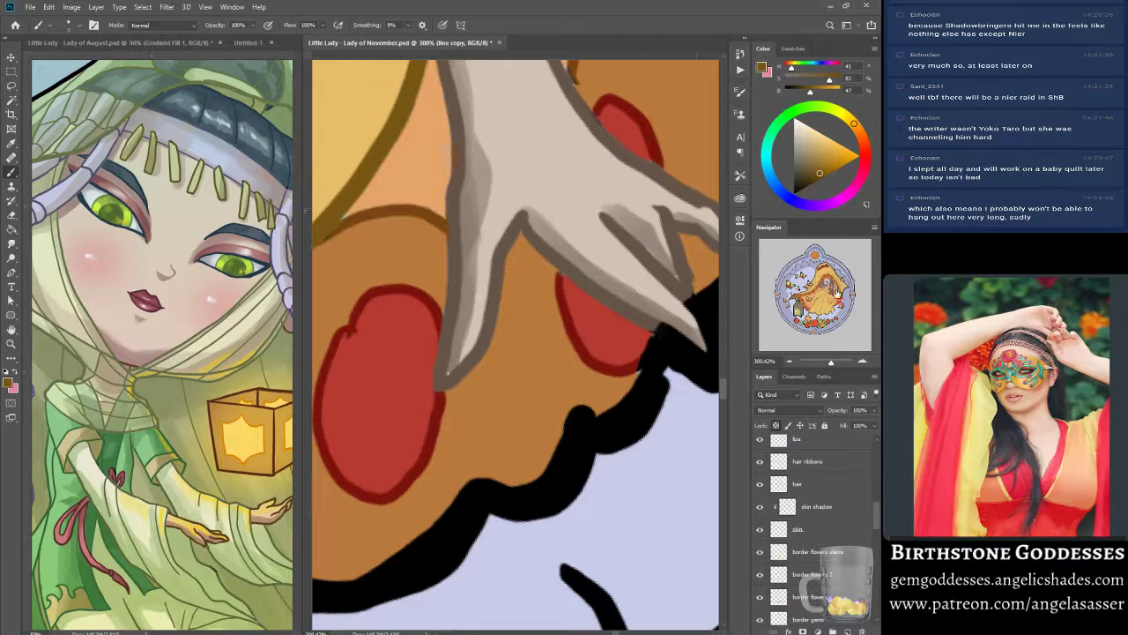
{"action": "key", "text": "ctrl+minus"}
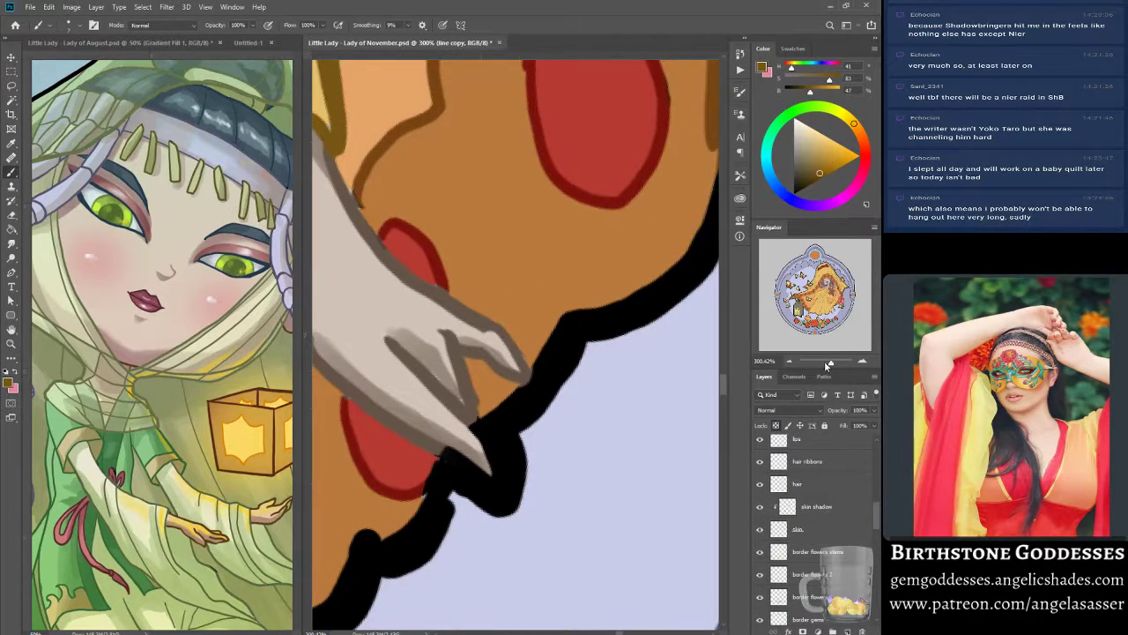
{"action": "left_click_drag", "start_coordinate": [830, 363], "coordinate": [826, 362]}
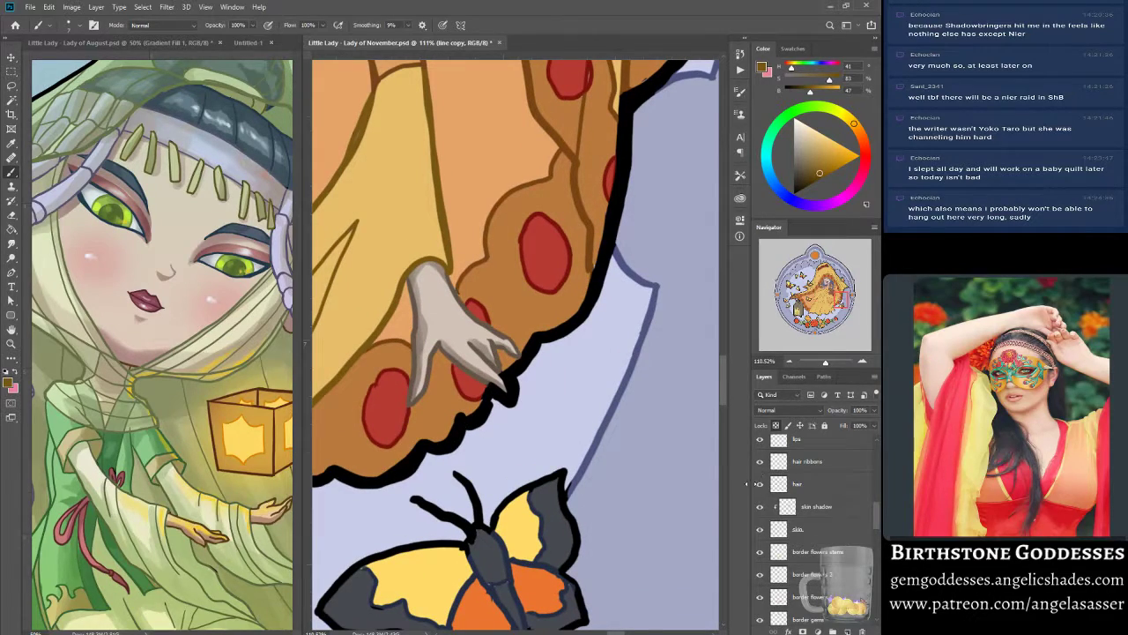
- Look through the layer stack to find the skin layer and the skin shadow layer above it
{"action": "left_click_drag", "start_coordinate": [878, 518], "coordinate": [870, 536]}
{"action": "scroll", "coordinate": [870, 536], "scroll_direction": "up", "scroll_amount": 10}
{"action": "scroll", "coordinate": [864, 502], "scroll_direction": "up", "scroll_amount": 10}
{"action": "scroll", "coordinate": [856, 472], "scroll_direction": "up", "scroll_amount": 2}
{"action": "scroll", "coordinate": [854, 473], "scroll_direction": "down", "scroll_amount": 3}
{"action": "scroll", "coordinate": [854, 475], "scroll_direction": "down", "scroll_amount": 5}
{"action": "scroll", "coordinate": [852, 489], "scroll_direction": "down", "scroll_amount": 6}
{"action": "scroll", "coordinate": [851, 505], "scroll_direction": "down", "scroll_amount": 4}
{"action": "scroll", "coordinate": [872, 526], "scroll_direction": "down", "scroll_amount": 2}
{"action": "scroll", "coordinate": [872, 528], "scroll_direction": "up", "scroll_amount": 5}
{"action": "scroll", "coordinate": [864, 509], "scroll_direction": "up", "scroll_amount": 4}
{"action": "scroll", "coordinate": [873, 498], "scroll_direction": "up", "scroll_amount": 2}
{"action": "scroll", "coordinate": [872, 491], "scroll_direction": "up", "scroll_amount": 4}
{"action": "scroll", "coordinate": [872, 477], "scroll_direction": "up", "scroll_amount": 1}
{"action": "scroll", "coordinate": [871, 478], "scroll_direction": "up", "scroll_amount": 8}
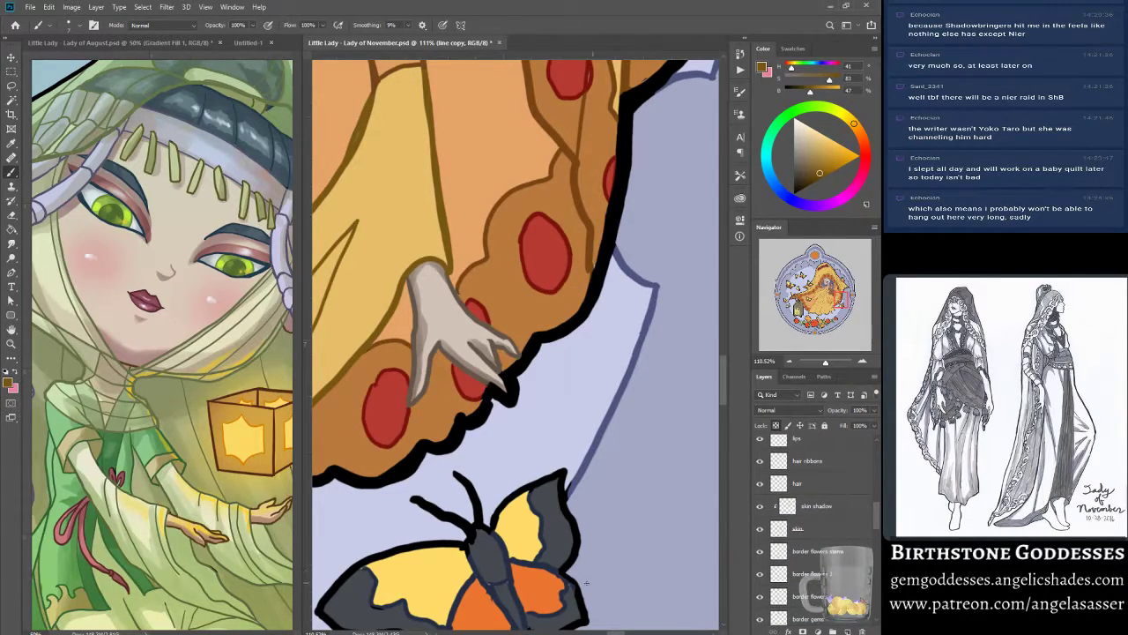
- Soften the lowered hand's shading on the skin shadow layer with the Smudge tool and sampled skin and shadow colors
{"action": "left_click", "coordinate": [796, 532]}
{"action": "left_click", "coordinate": [432, 297], "text": "alt"}
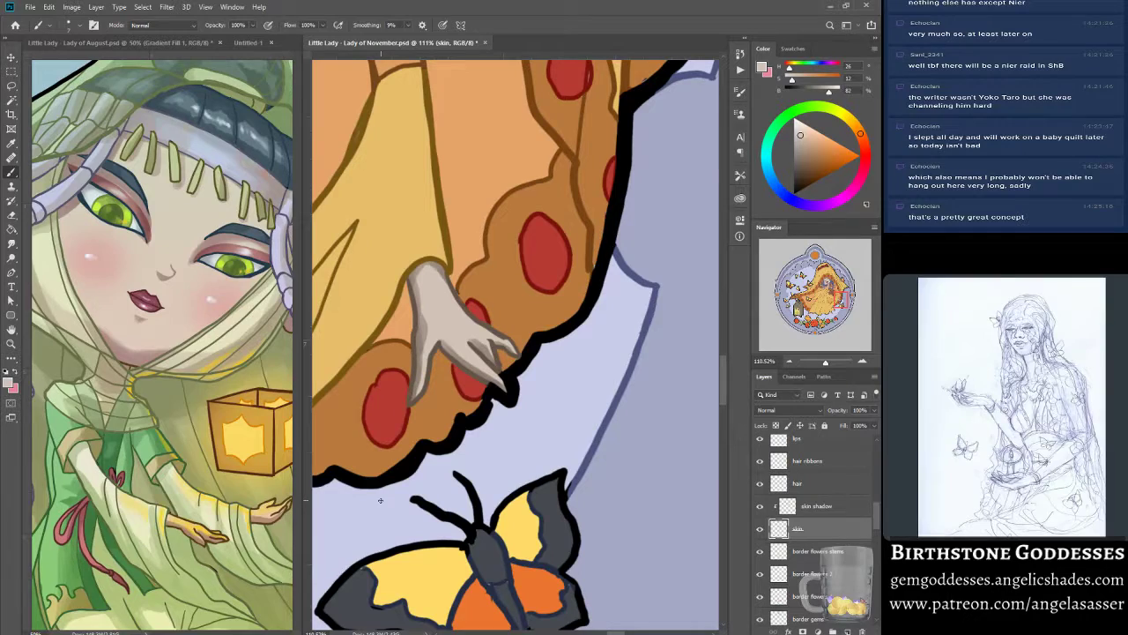
{"action": "left_click", "coordinate": [811, 508]}
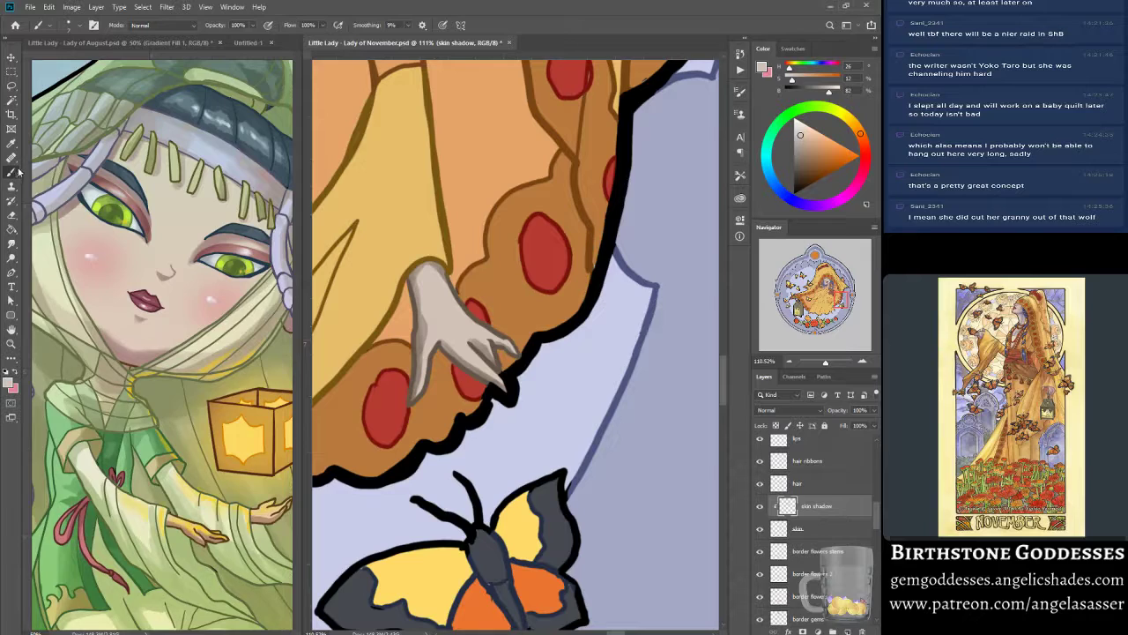
{"action": "left_click", "coordinate": [13, 245]}
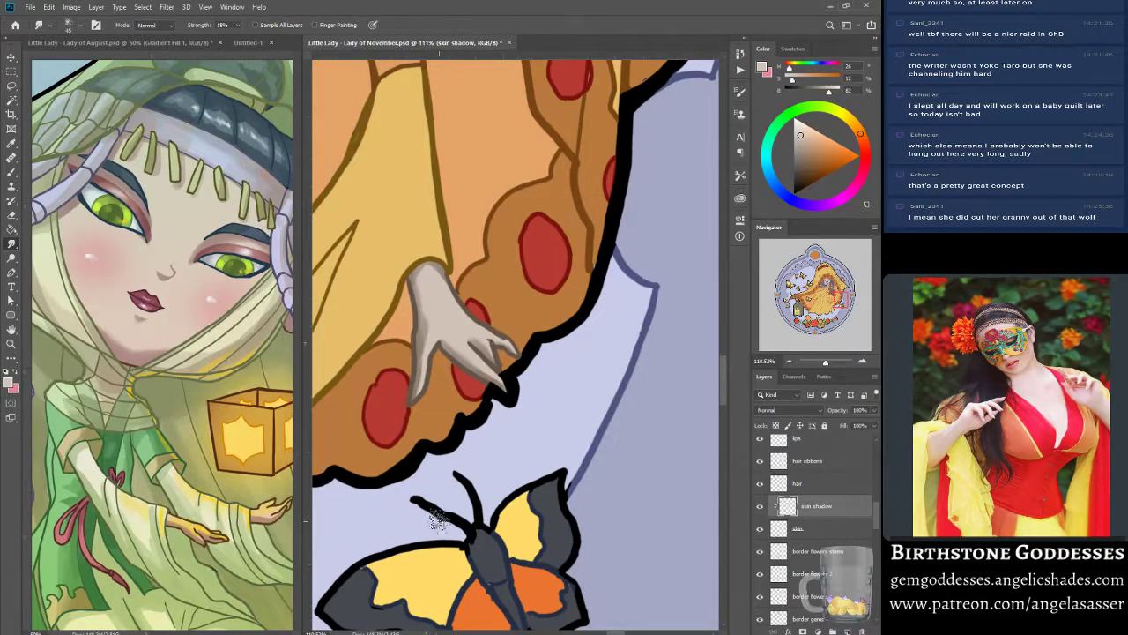
{"action": "left_click", "coordinate": [12, 172]}
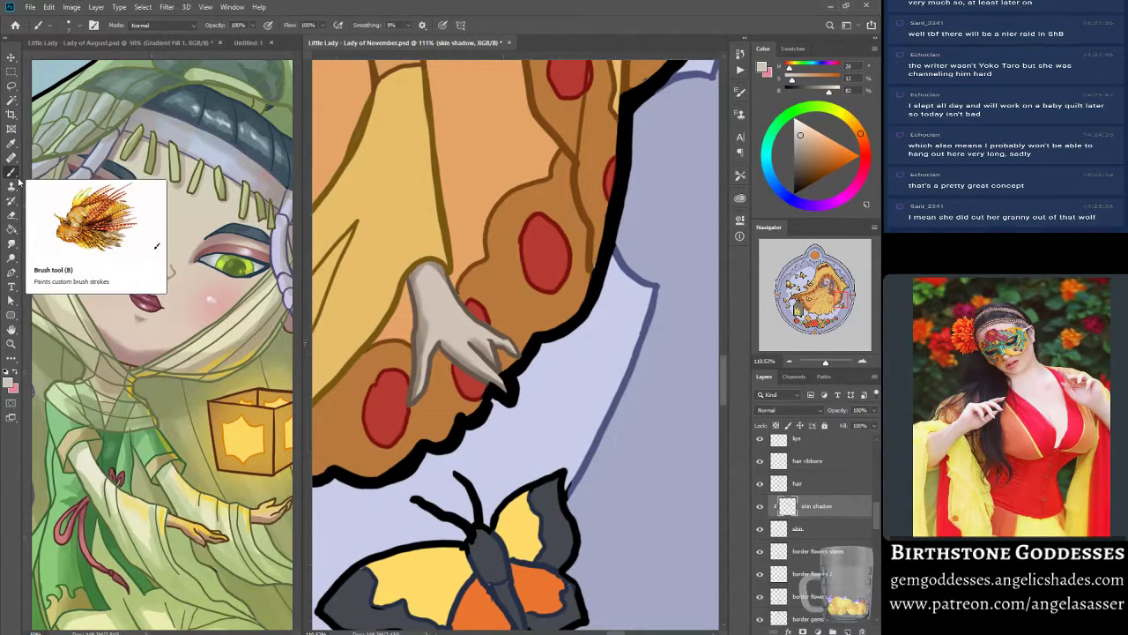
{"action": "left_click", "coordinate": [409, 339], "text": "alt"}
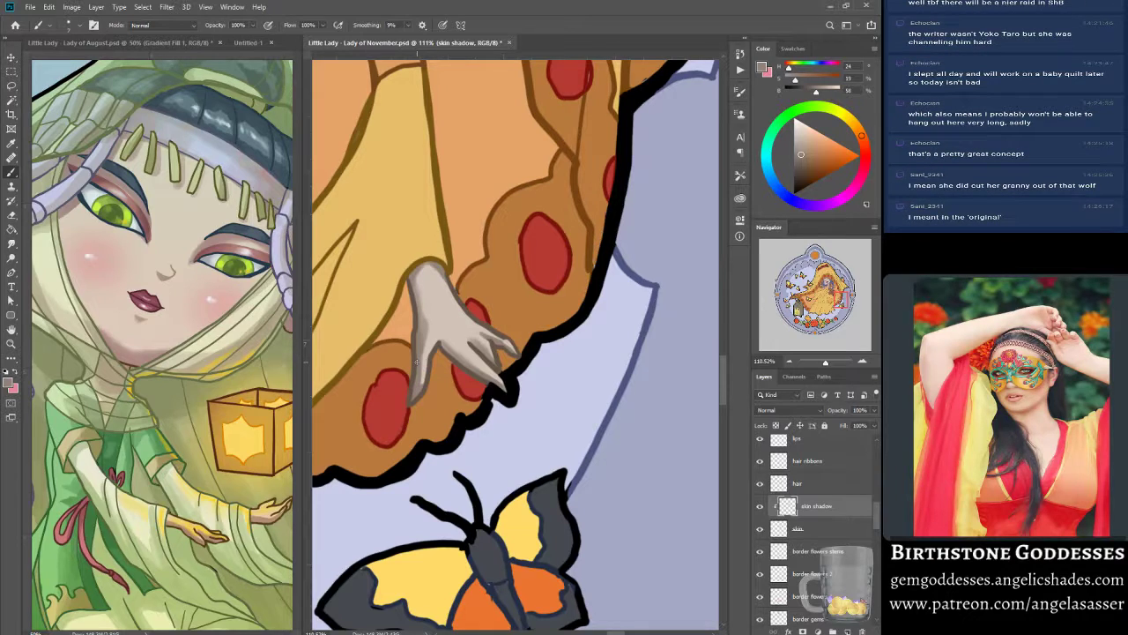
- Review the shading on the face, neck and raised hand close up and in the whole composition, and sample the skin shadow color
{"action": "left_click_drag", "start_coordinate": [827, 363], "coordinate": [825, 362]}
{"action": "left_click_drag", "start_coordinate": [839, 301], "coordinate": [824, 278]}
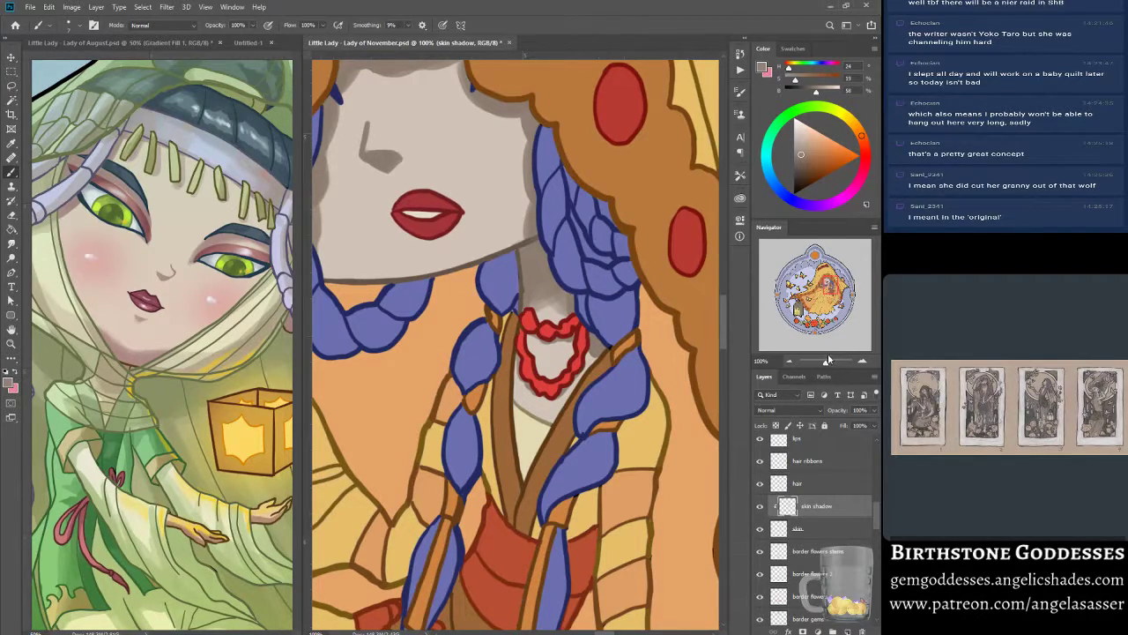
{"action": "left_click_drag", "start_coordinate": [833, 289], "coordinate": [827, 282]}
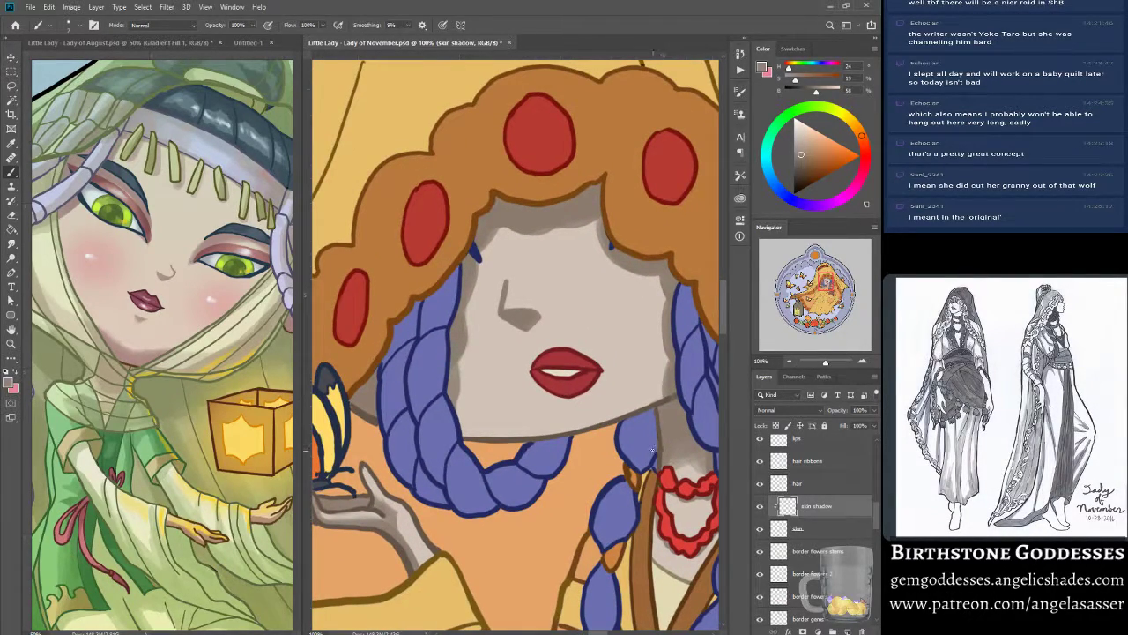
{"action": "left_click_drag", "start_coordinate": [825, 284], "coordinate": [825, 277]}
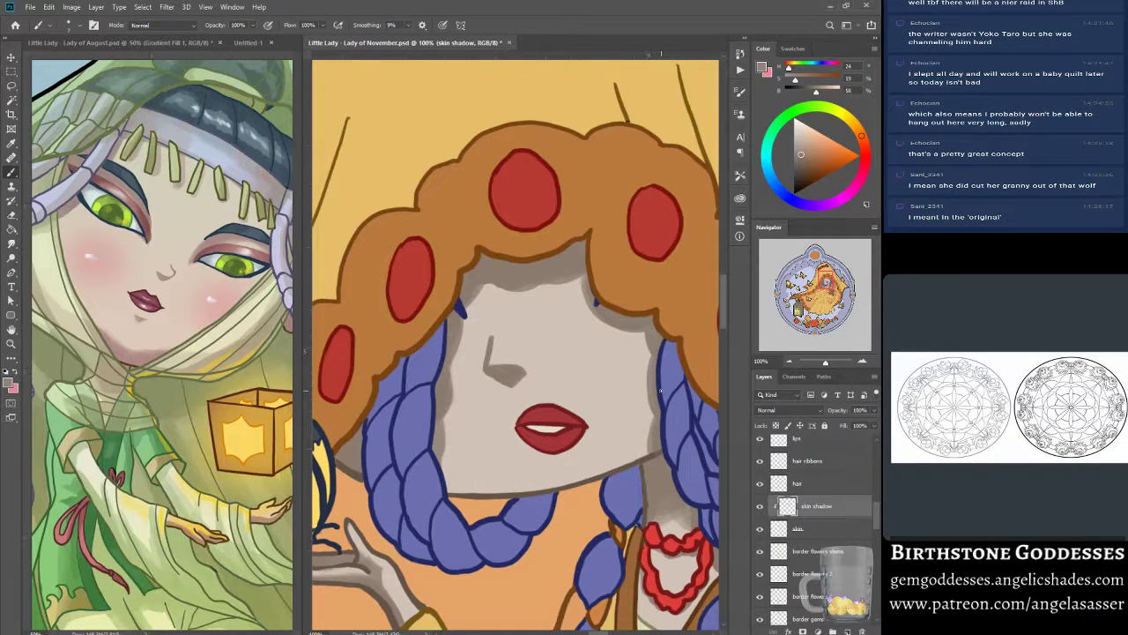
{"action": "left_click_drag", "start_coordinate": [826, 361], "coordinate": [824, 368]}
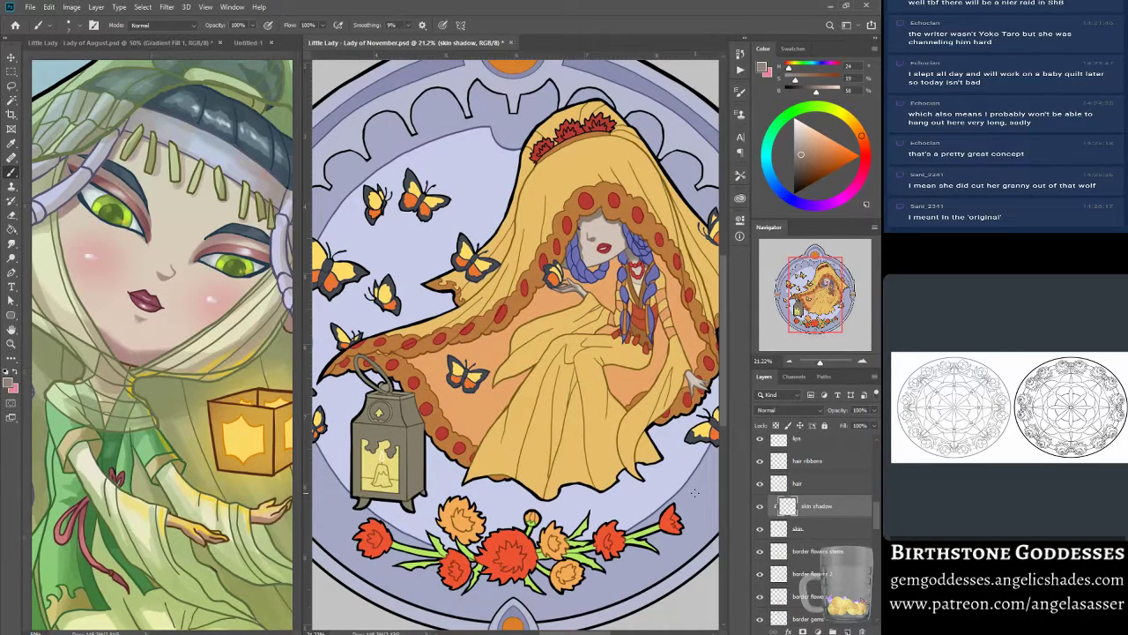
{"action": "left_click_drag", "start_coordinate": [655, 449], "coordinate": [633, 476]}
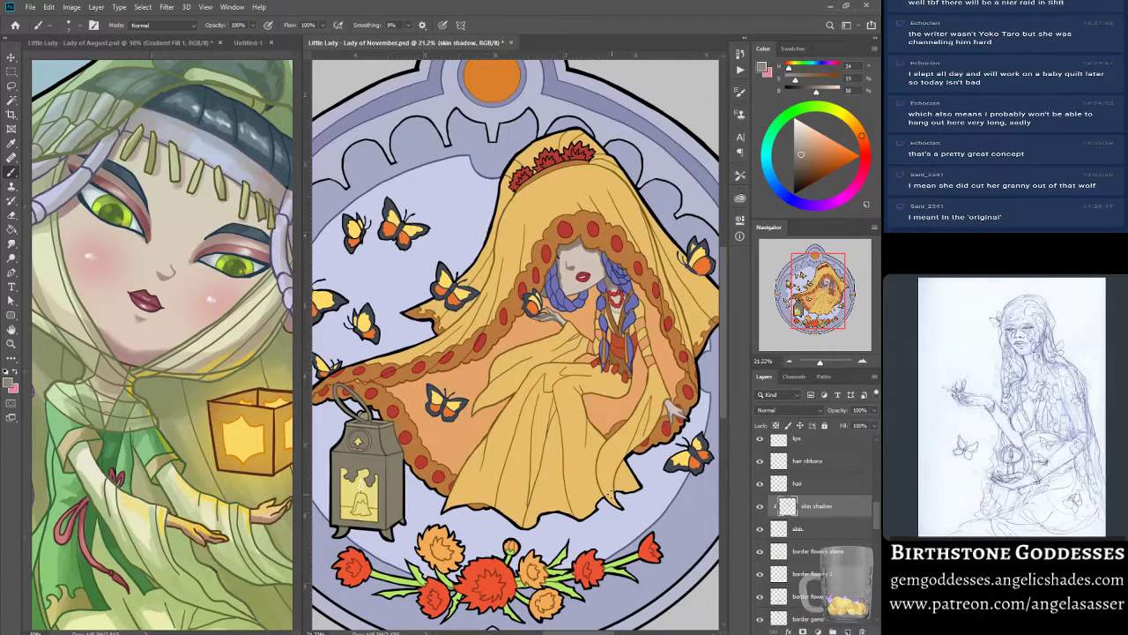
{"action": "left_click_drag", "start_coordinate": [810, 293], "coordinate": [819, 293]}
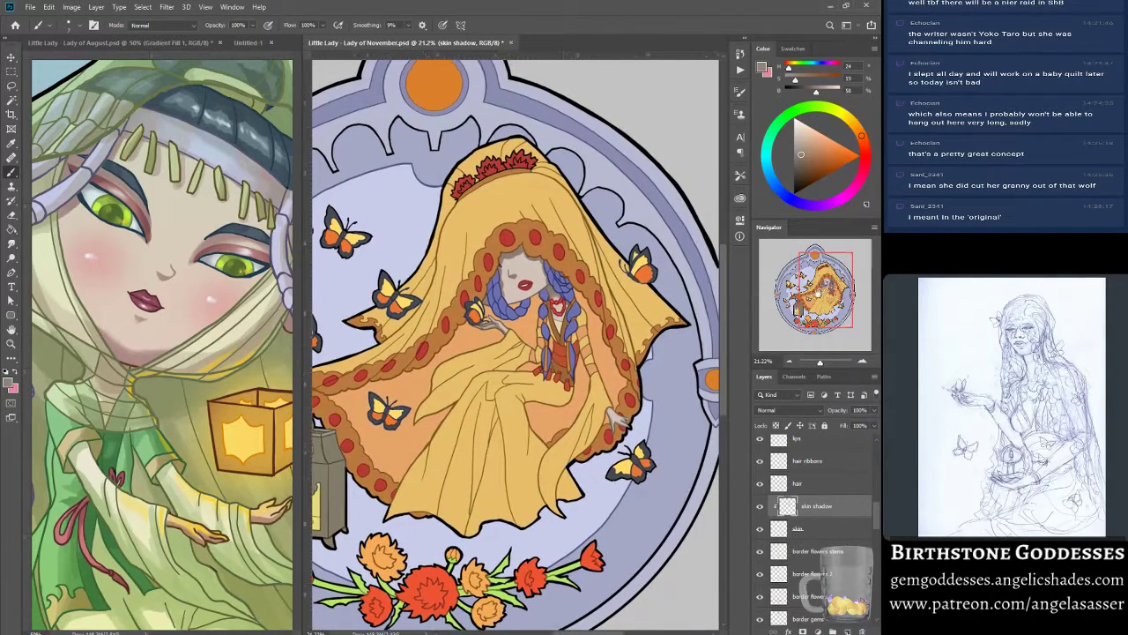
{"action": "left_click_drag", "start_coordinate": [820, 362], "coordinate": [824, 362]}
{"action": "left_click", "coordinate": [822, 280]}
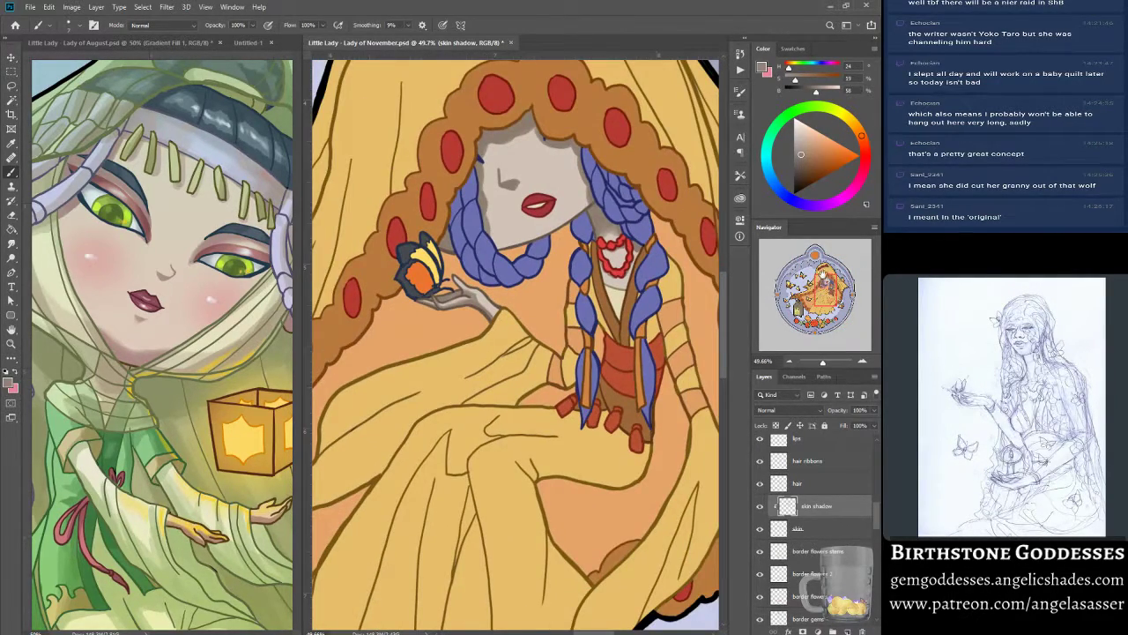
{"action": "left_click_drag", "start_coordinate": [821, 290], "coordinate": [825, 284]}
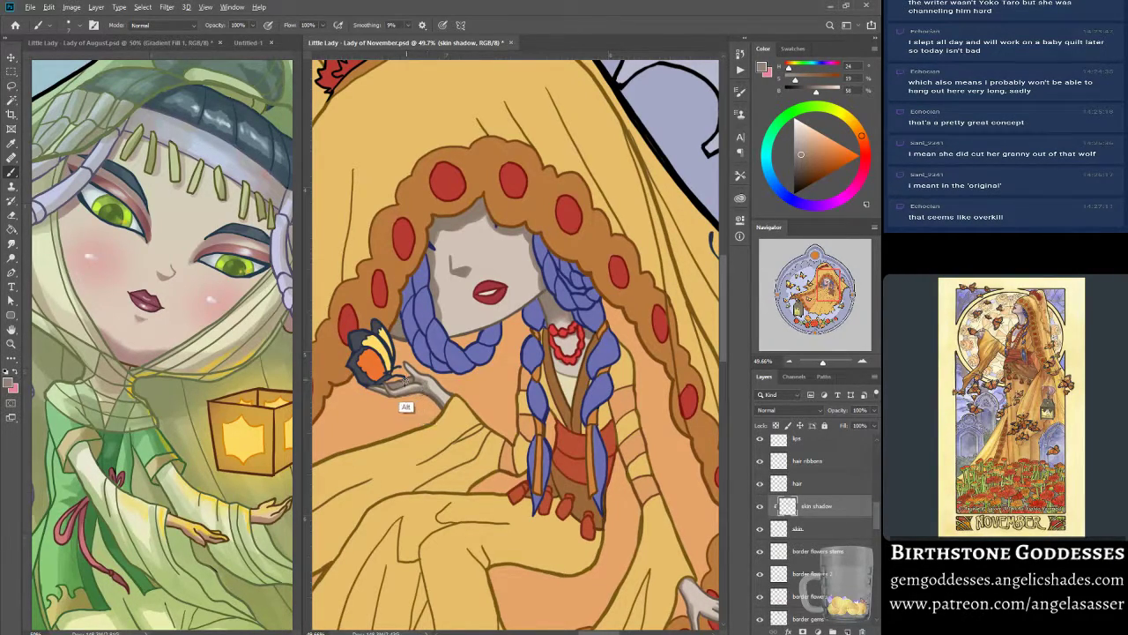
{"action": "left_click", "coordinate": [351, 549], "text": "alt"}
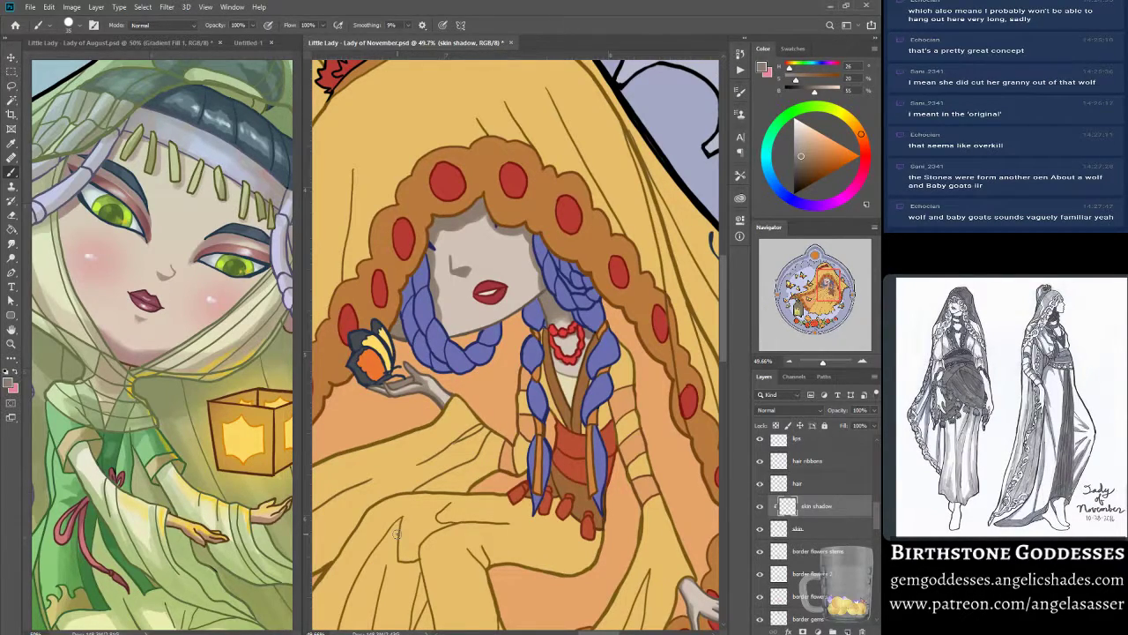
- Shift the skin shadow layer's color with a Hue/Saturation adjustment of hue -44 and saturation +19
{"action": "left_click_drag", "start_coordinate": [825, 362], "coordinate": [821, 362]}
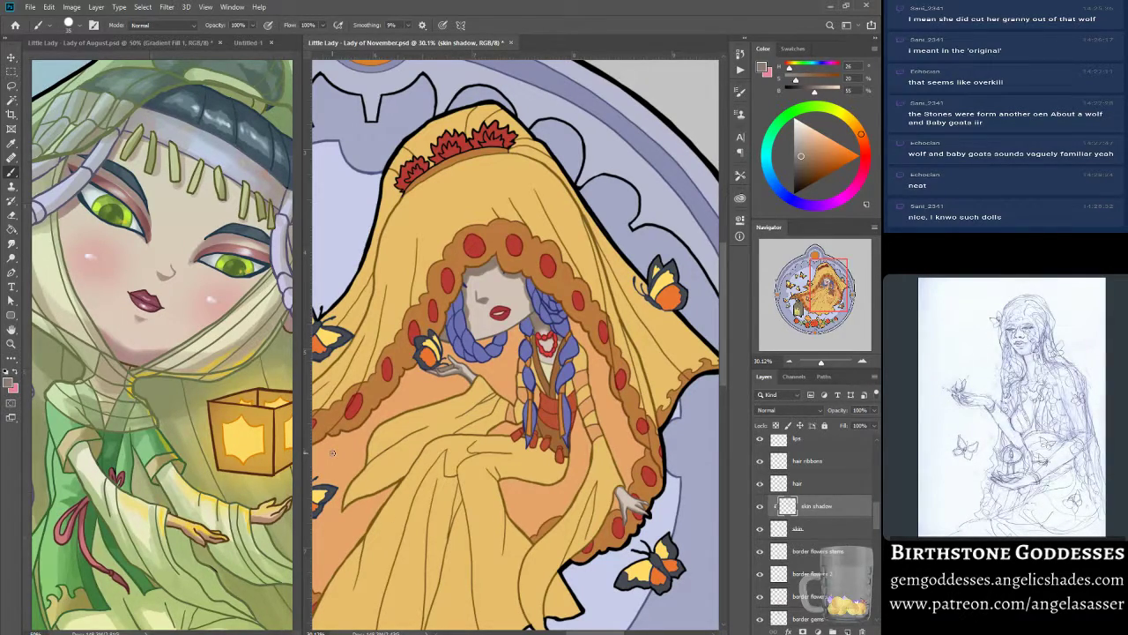
{"action": "left_click", "coordinate": [72, 7]}
{"action": "mouse_move", "coordinate": [97, 36]}
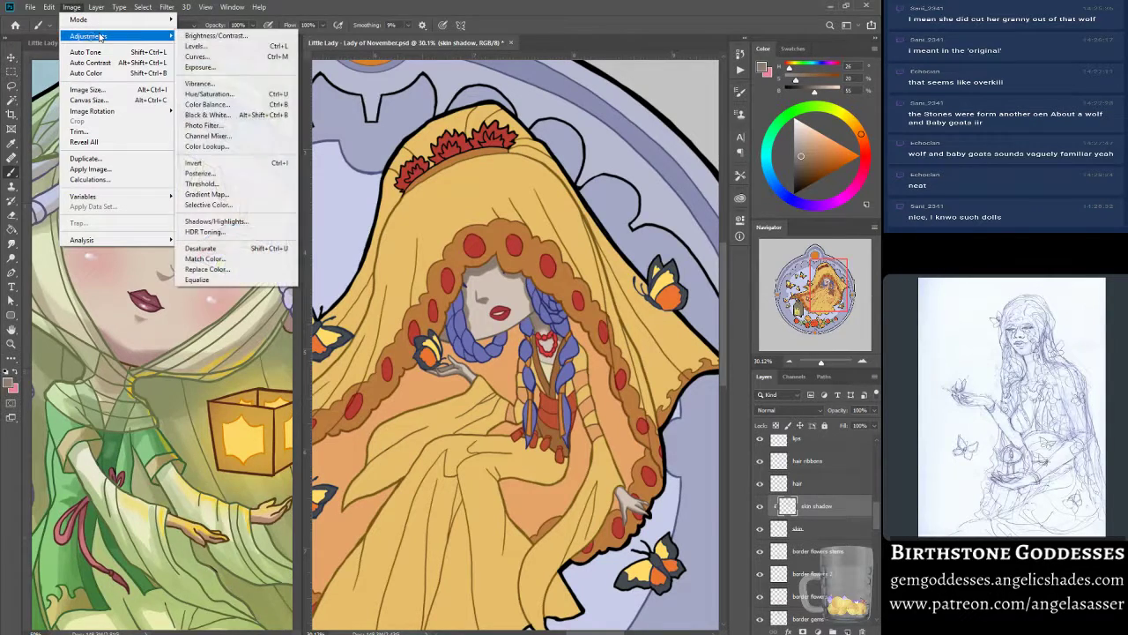
{"action": "left_click", "coordinate": [215, 95]}
{"action": "left_click_drag", "start_coordinate": [200, 197], "coordinate": [203, 346]}
{"action": "mouse_move", "coordinate": [139, 443]}
{"action": "left_mouse_down"}
{"action": "mouse_move", "coordinate": [121, 449]}
{"action": "mouse_move", "coordinate": [150, 445]}
{"action": "mouse_move", "coordinate": [134, 452]}
{"action": "mouse_move", "coordinate": [152, 456]}
{"action": "left_mouse_up"}
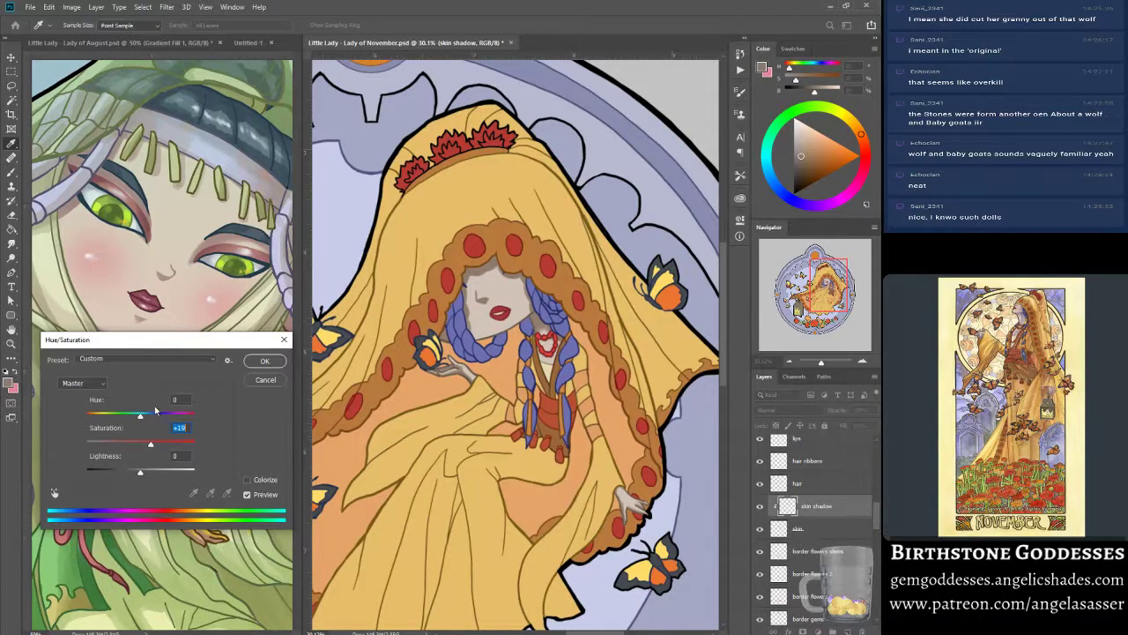
{"action": "left_click_drag", "start_coordinate": [139, 415], "coordinate": [116, 424]}
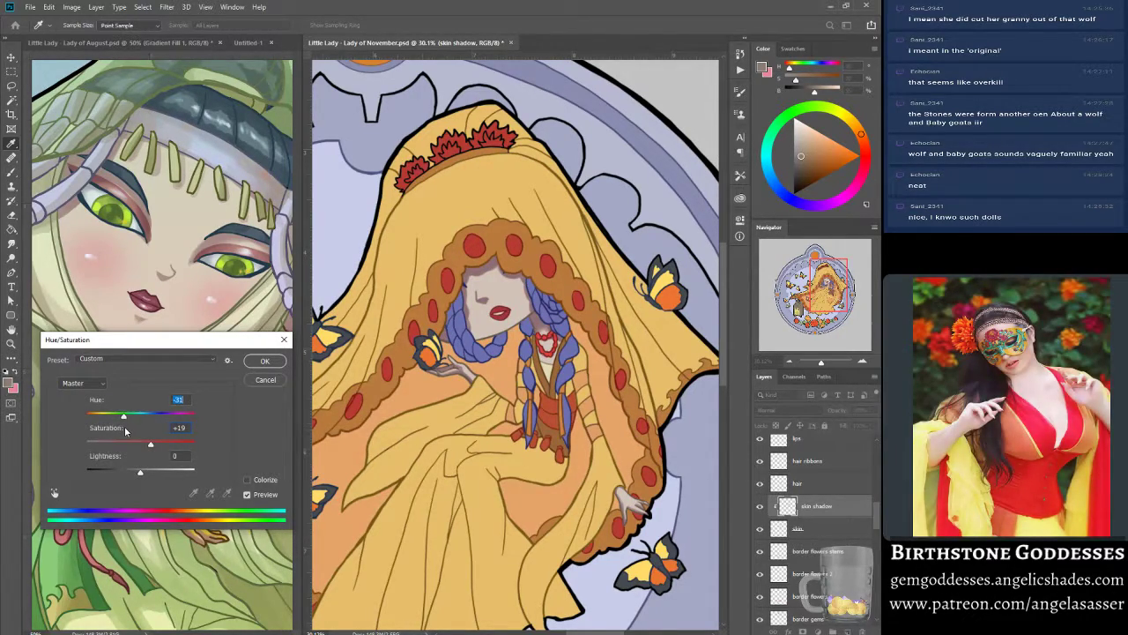
{"action": "double_click", "coordinate": [251, 497]}
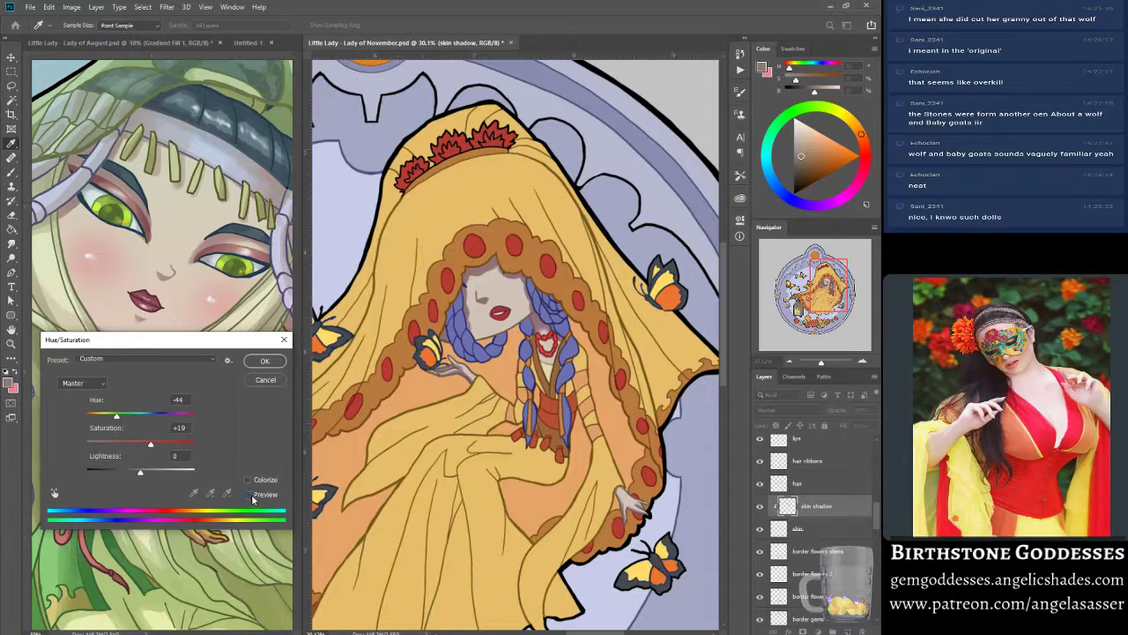
{"action": "left_click", "coordinate": [269, 361]}
{"action": "key", "text": "b"}
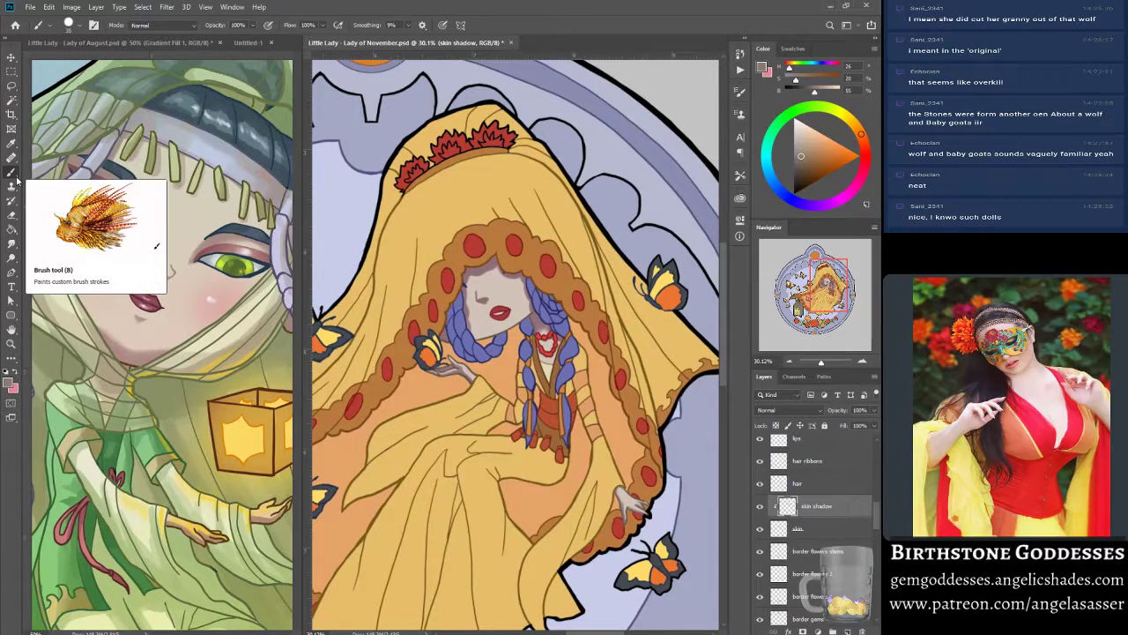
- Compare the figure with and without the skin shadow layer by repeatedly hiding and showing it
{"action": "left_click", "coordinate": [759, 507]}
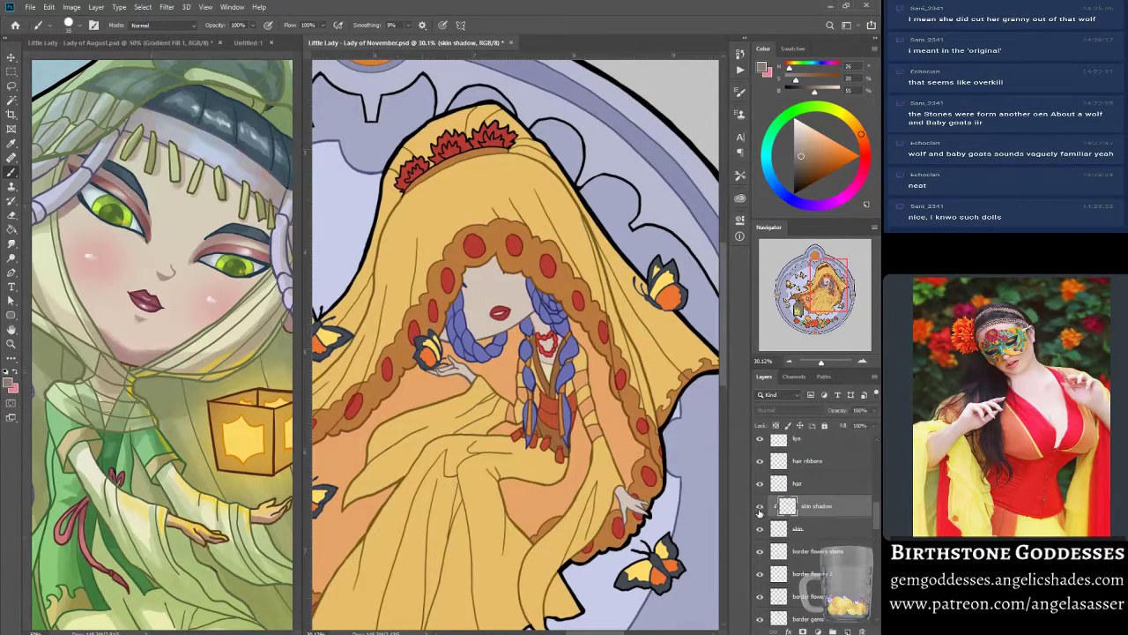
{"action": "left_click", "coordinate": [760, 508]}
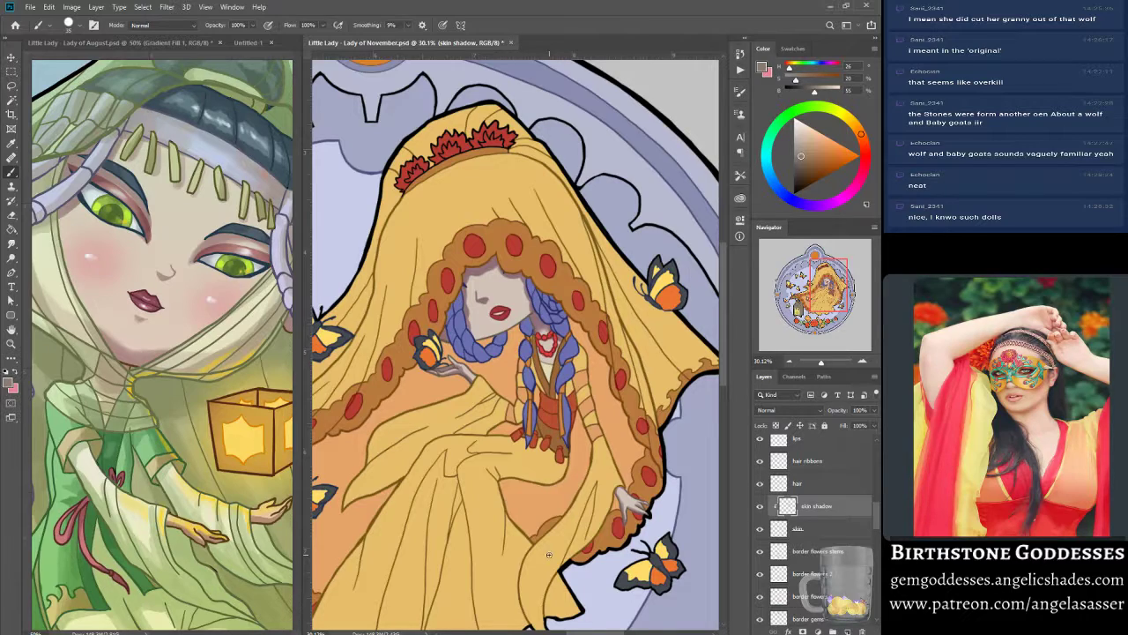
{"action": "left_click", "coordinate": [759, 506]}
{"action": "left_click", "coordinate": [759, 507]}
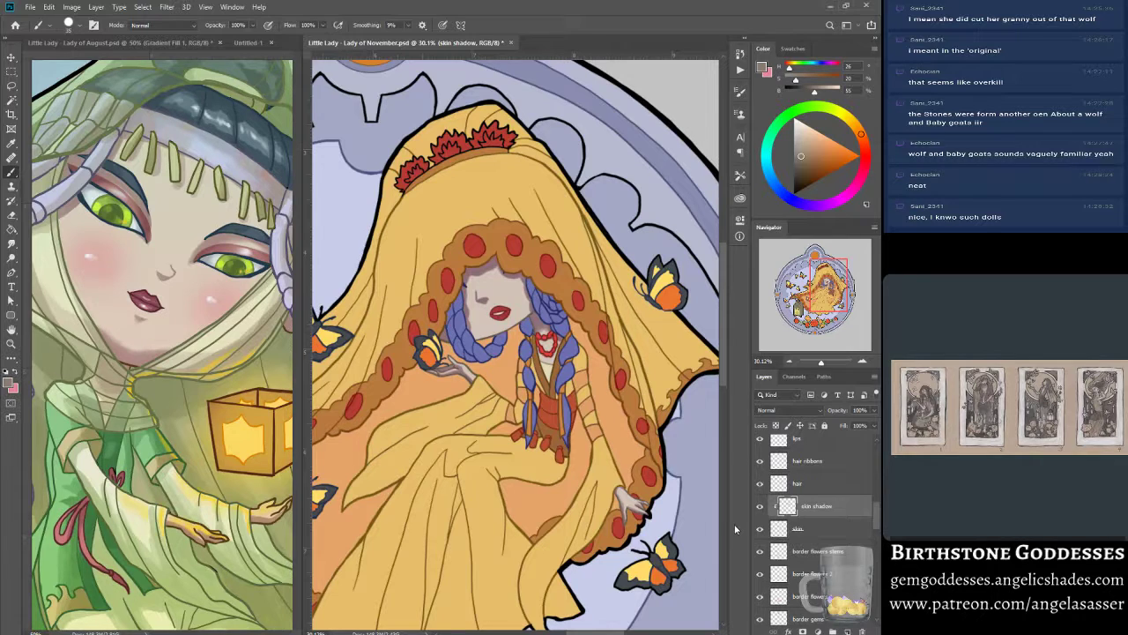
{"action": "mouse_move", "coordinate": [828, 286]}
{"action": "left_mouse_down"}
{"action": "mouse_move", "coordinate": [823, 297]}
{"action": "mouse_move", "coordinate": [824, 287]}
{"action": "left_mouse_up"}
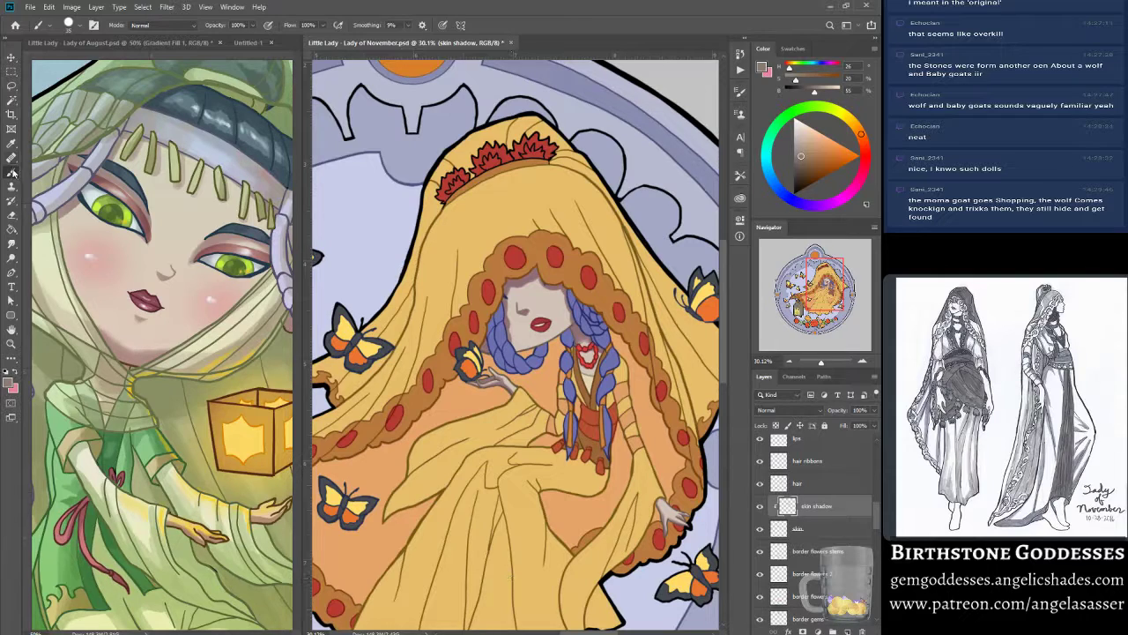
{"action": "left_click", "coordinate": [762, 506]}
{"action": "left_click", "coordinate": [761, 507]}
{"action": "key", "text": "ctrl+alt+g"}
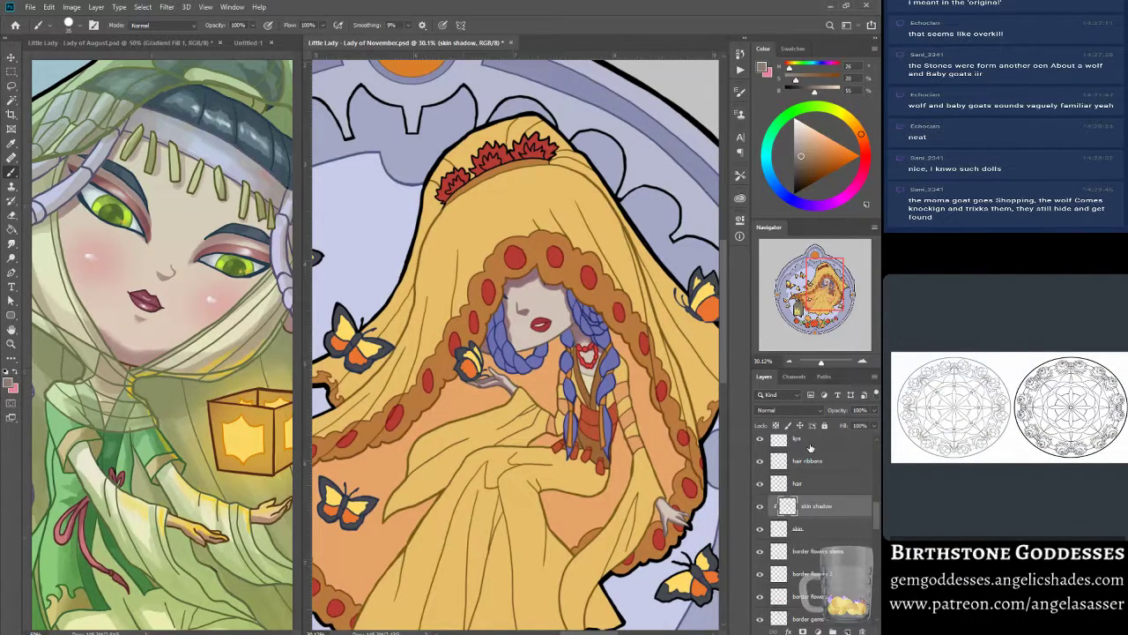
{"action": "left_click", "coordinate": [760, 506]}
{"action": "left_click", "coordinate": [760, 509]}
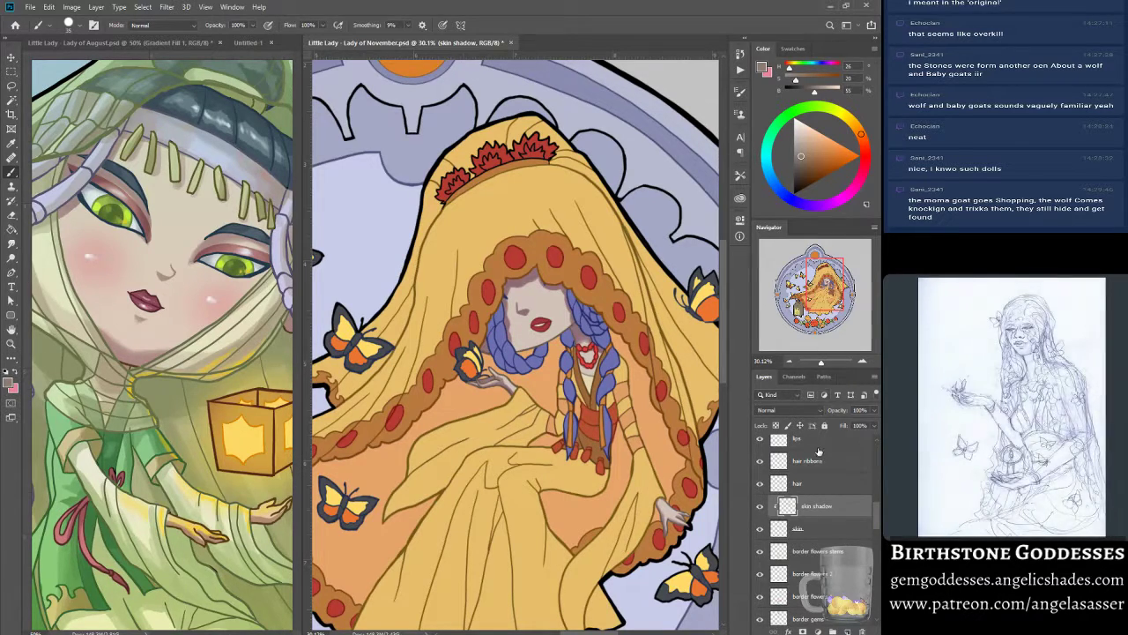
- Select the hair layer and show the finished November painting enlarged to about 223% on the figure's braids as reference
{"action": "left_click", "coordinate": [776, 483]}
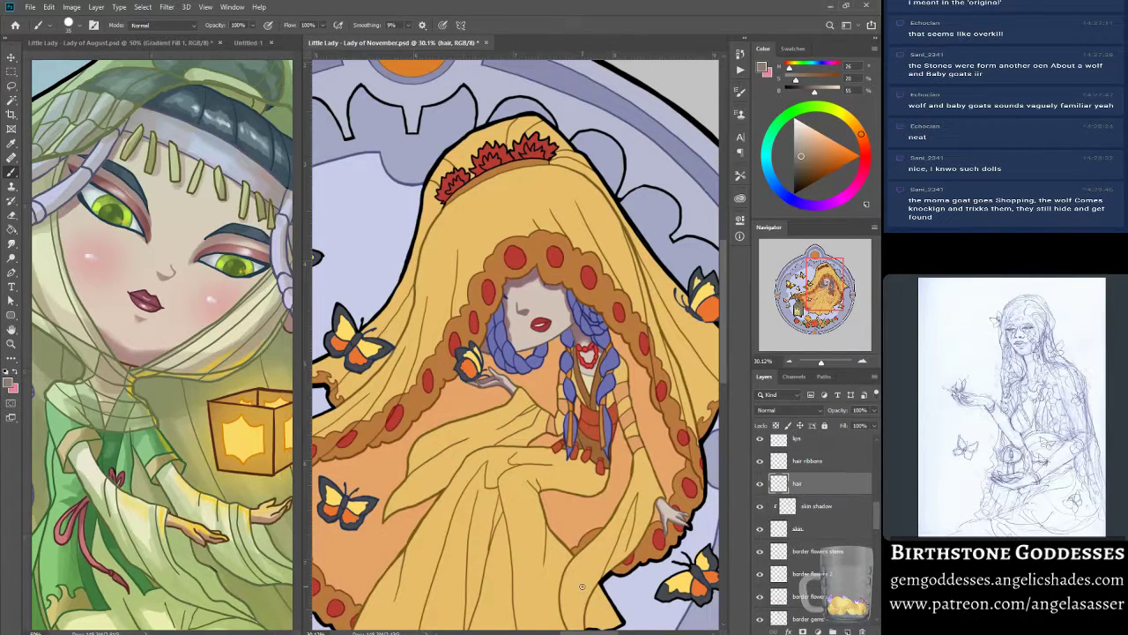
{"action": "left_click", "coordinate": [247, 42]}
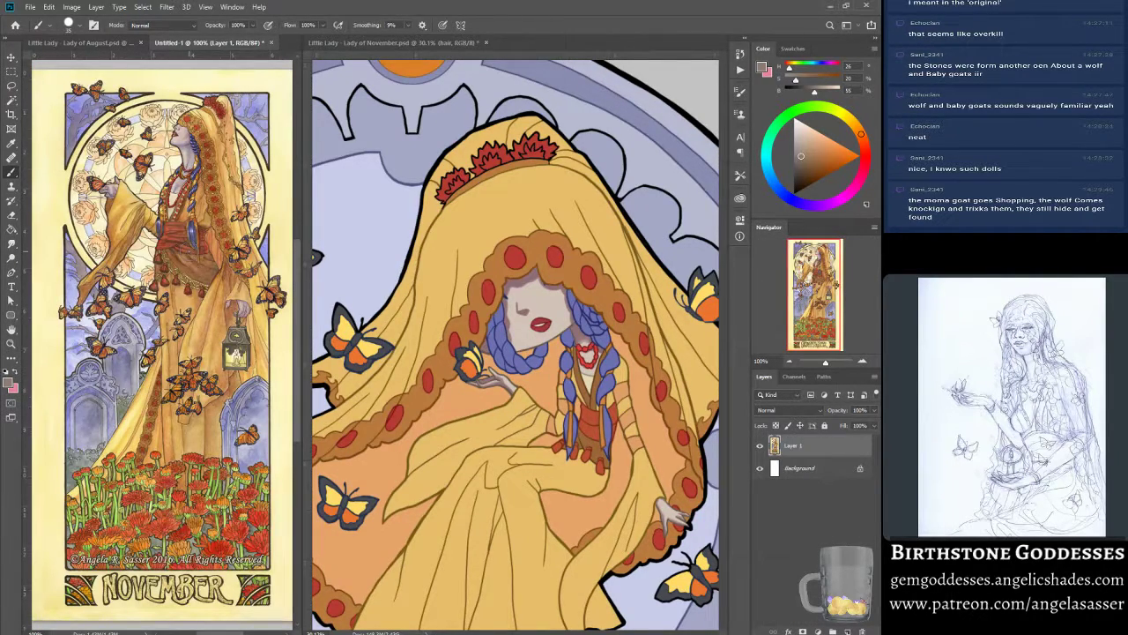
{"action": "left_click_drag", "start_coordinate": [827, 362], "coordinate": [828, 362]}
{"action": "left_click_drag", "start_coordinate": [812, 284], "coordinate": [816, 266]}
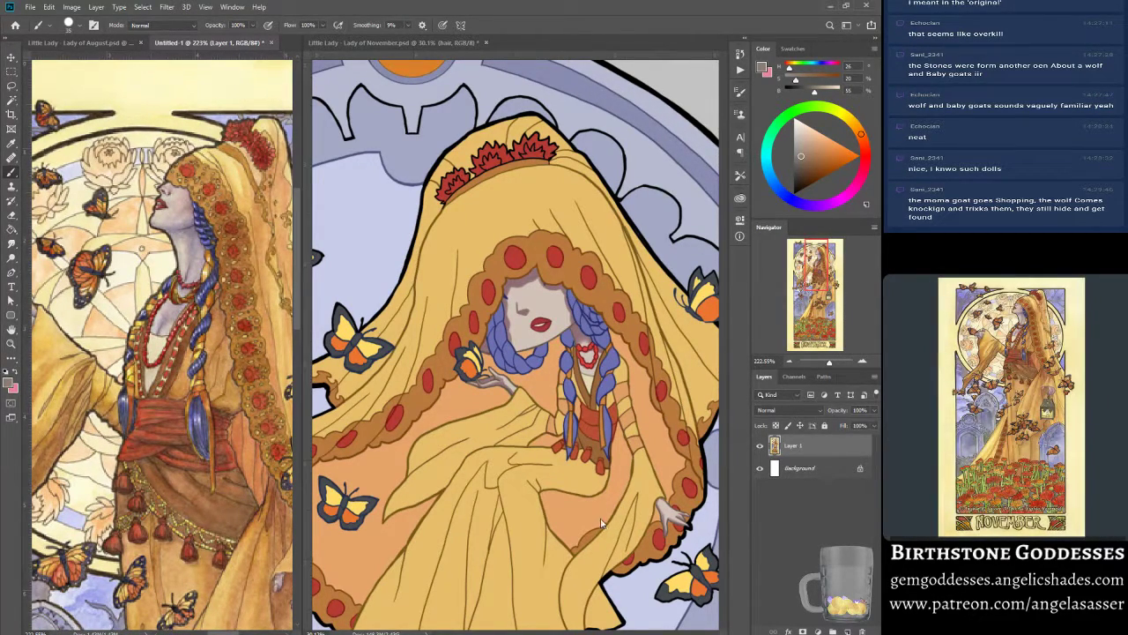
{"action": "left_click", "coordinate": [443, 44]}
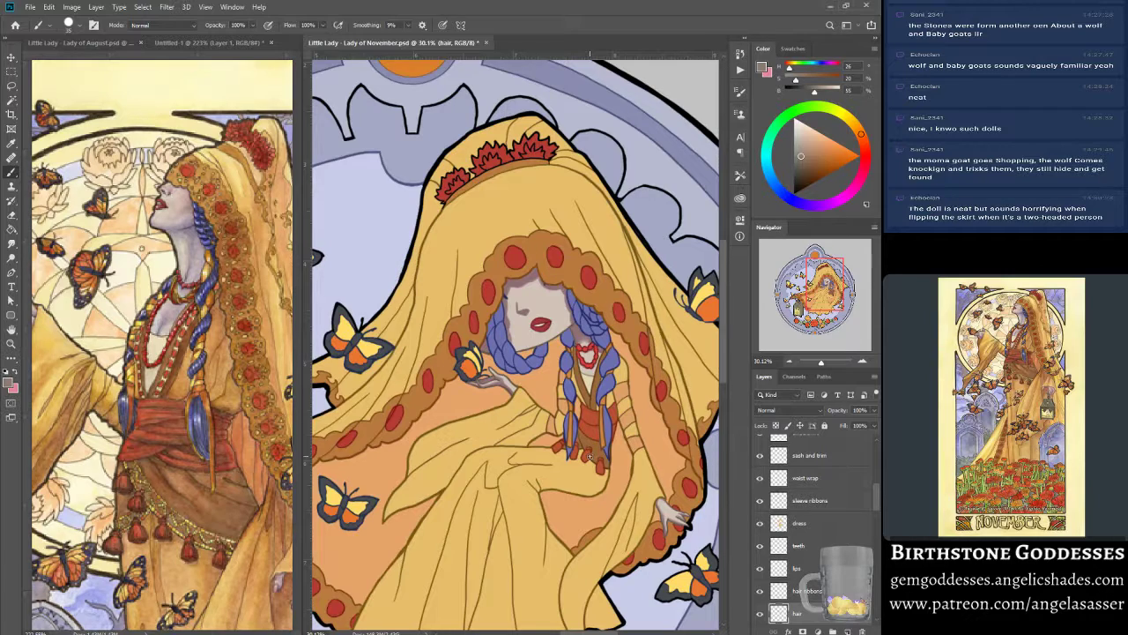
- Add a new layer named "hair shadow" above the hair layer and clip it to the hair
{"action": "left_click_drag", "start_coordinate": [876, 501], "coordinate": [876, 509]}
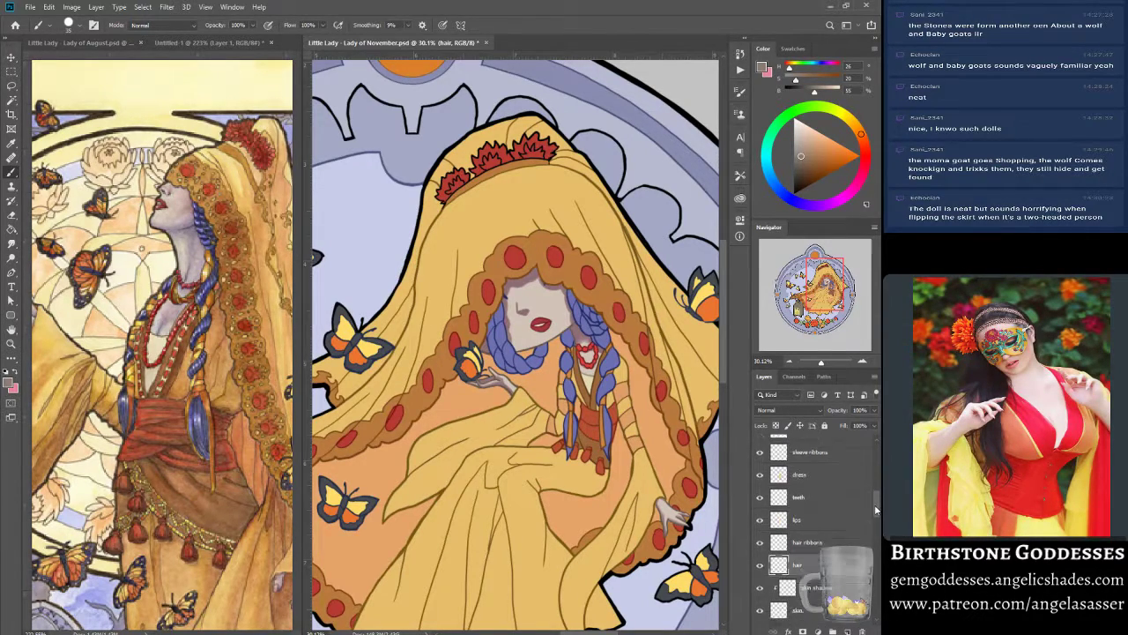
{"action": "left_click", "coordinate": [848, 631]}
{"action": "double_click", "coordinate": [801, 553]}
{"action": "type", "text": "hair shadow"}
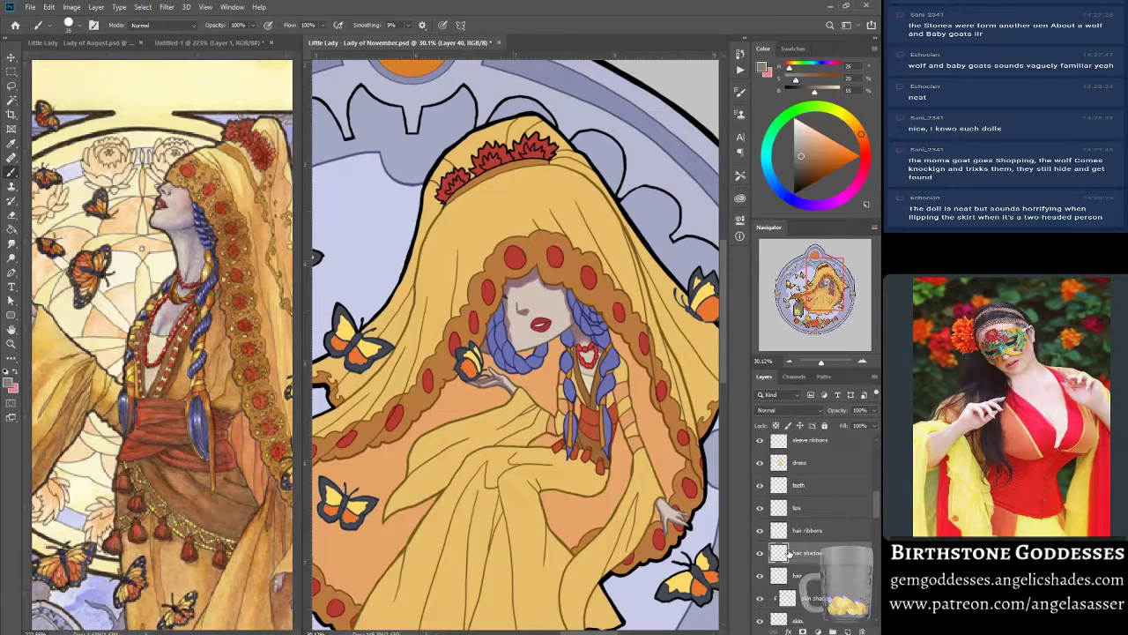
{"action": "key", "text": "Return"}
{"action": "right_click", "coordinate": [811, 554]}
{"action": "left_click", "coordinate": [771, 294]}
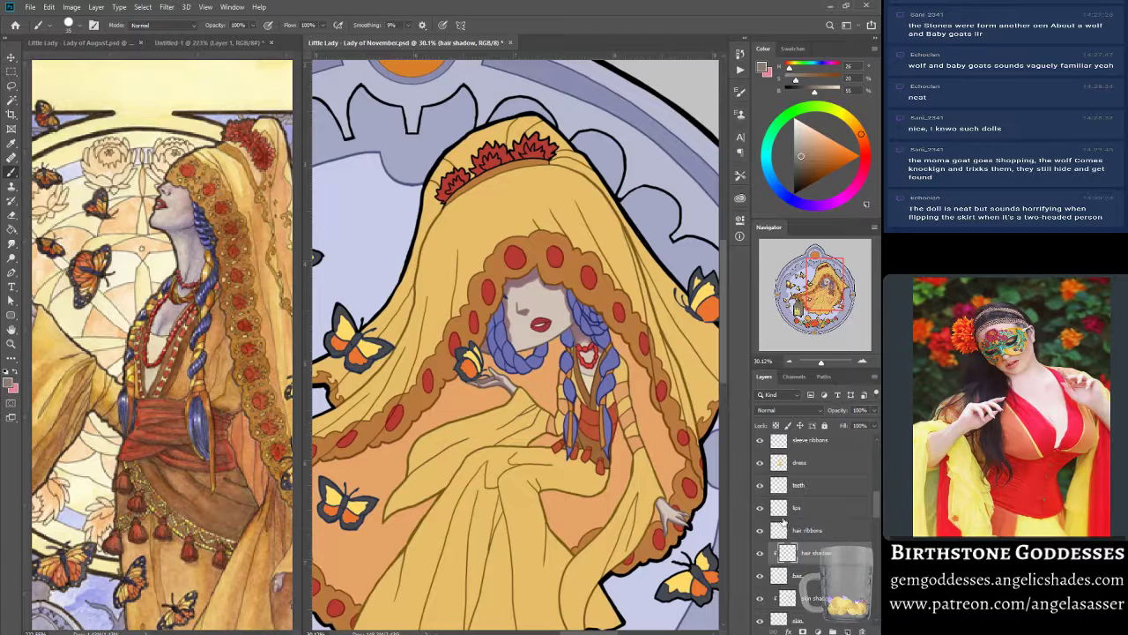
- Sample the hair's blue, darken it and shade the braids on the hair shadow layer
{"action": "left_click", "coordinate": [501, 361], "text": "alt"}
{"action": "left_click_drag", "start_coordinate": [812, 160], "coordinate": [811, 164]}
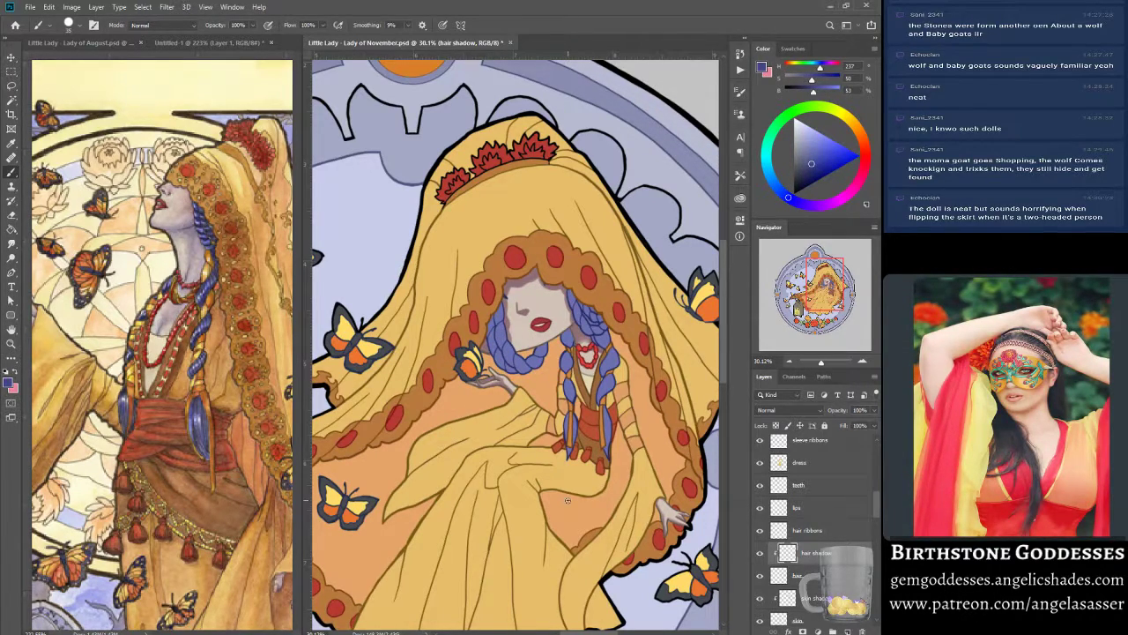
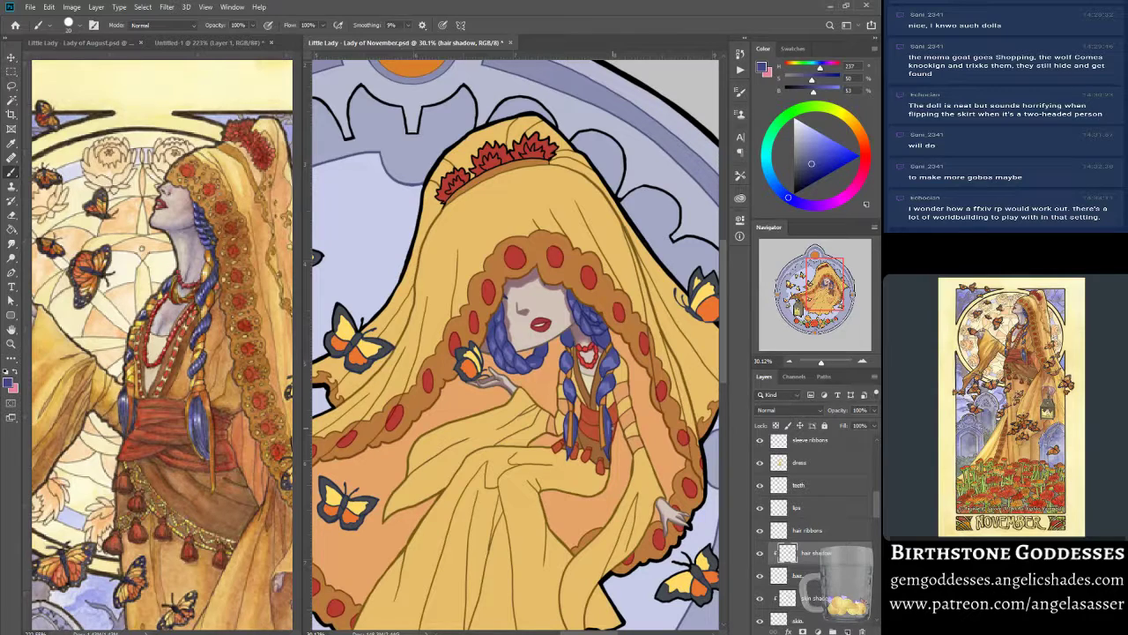
- On the skin shadow layer, sample the facial shadow color and add shading along the lower edge of the face
{"action": "left_click", "coordinate": [816, 598]}
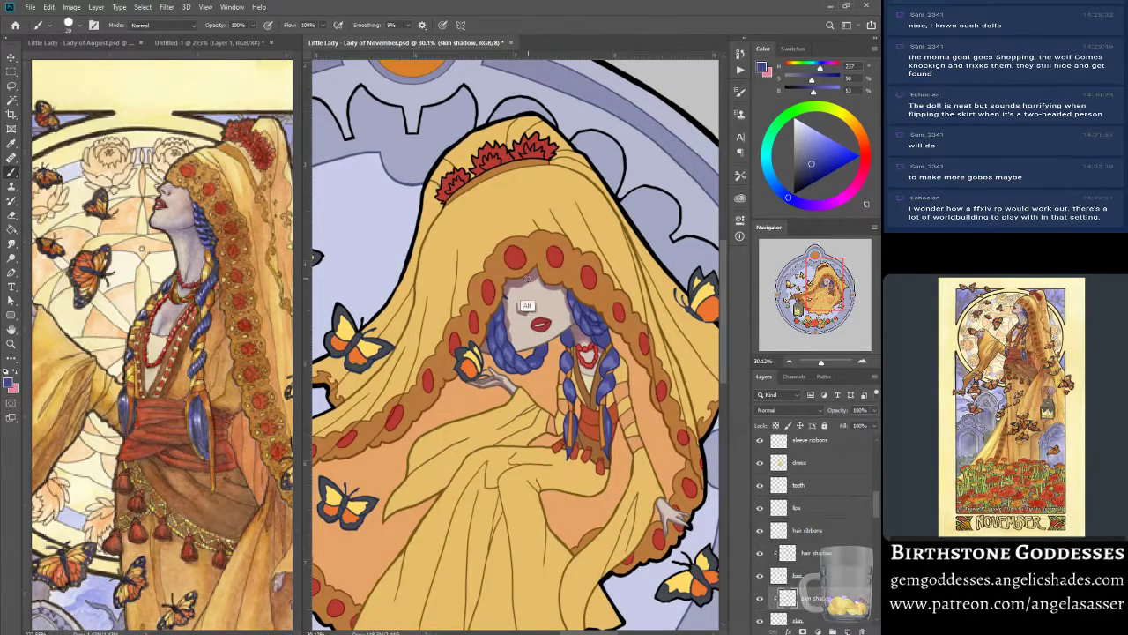
{"action": "left_click", "coordinate": [527, 307], "text": "alt"}
{"action": "left_click_drag", "start_coordinate": [509, 349], "coordinate": [523, 350]}
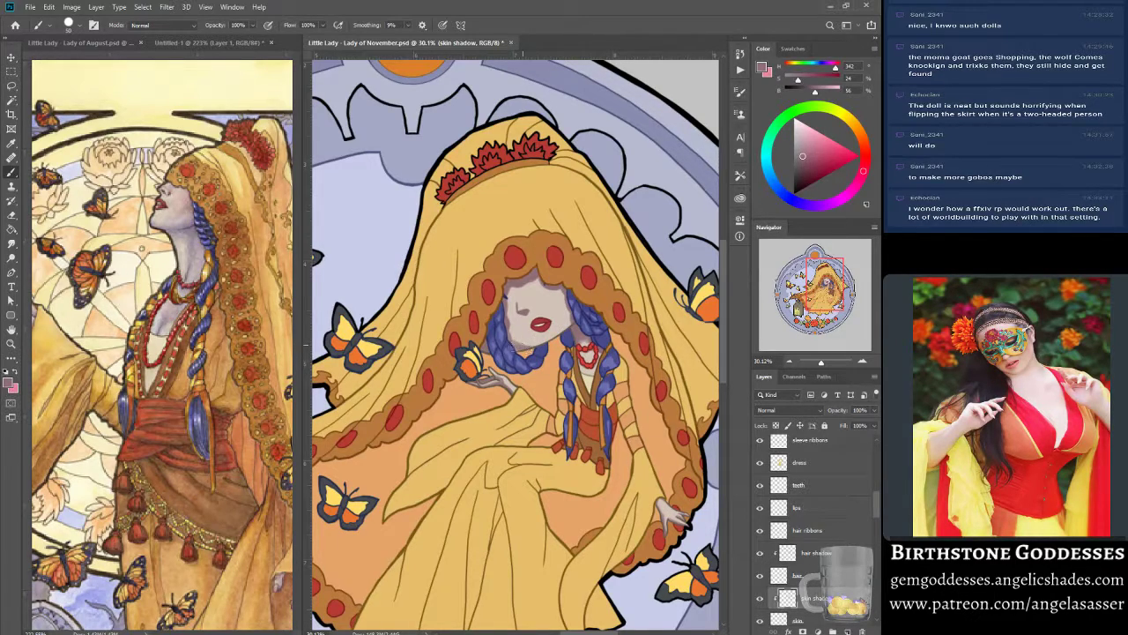
{"action": "mouse_move", "coordinate": [505, 338]}
{"action": "left_mouse_down"}
{"action": "mouse_move", "coordinate": [570, 299]}
{"action": "mouse_move", "coordinate": [573, 333]}
{"action": "mouse_move", "coordinate": [577, 312]}
{"action": "mouse_move", "coordinate": [550, 341]}
{"action": "left_mouse_up"}
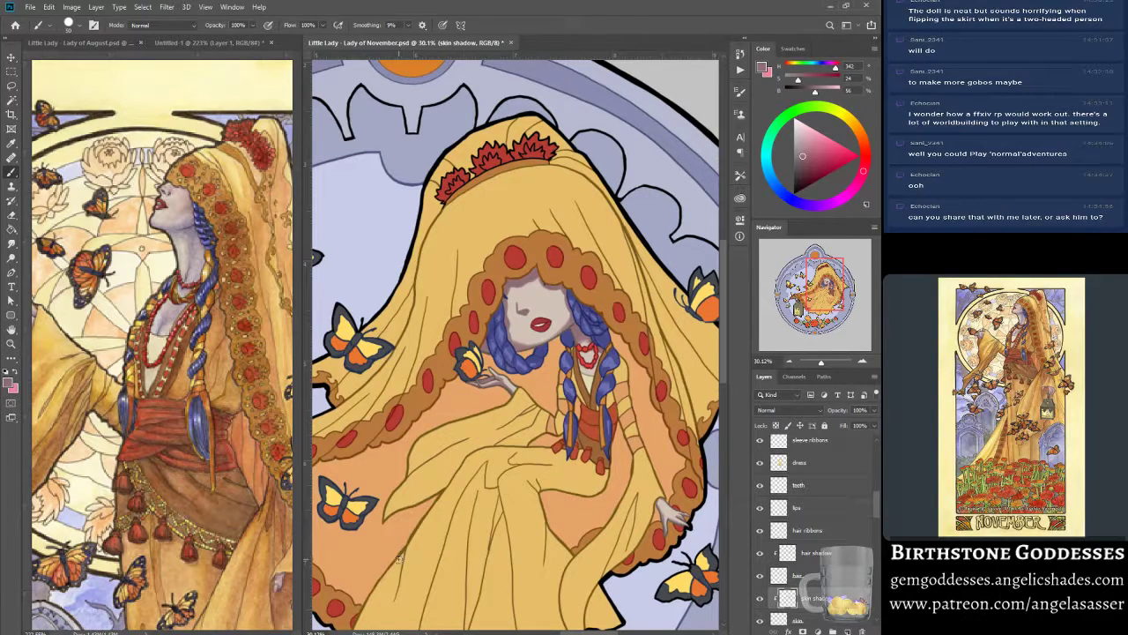
- Add a new layer named "dress shadow" directly above the dress layer
{"action": "left_click_drag", "start_coordinate": [812, 295], "coordinate": [810, 288]}
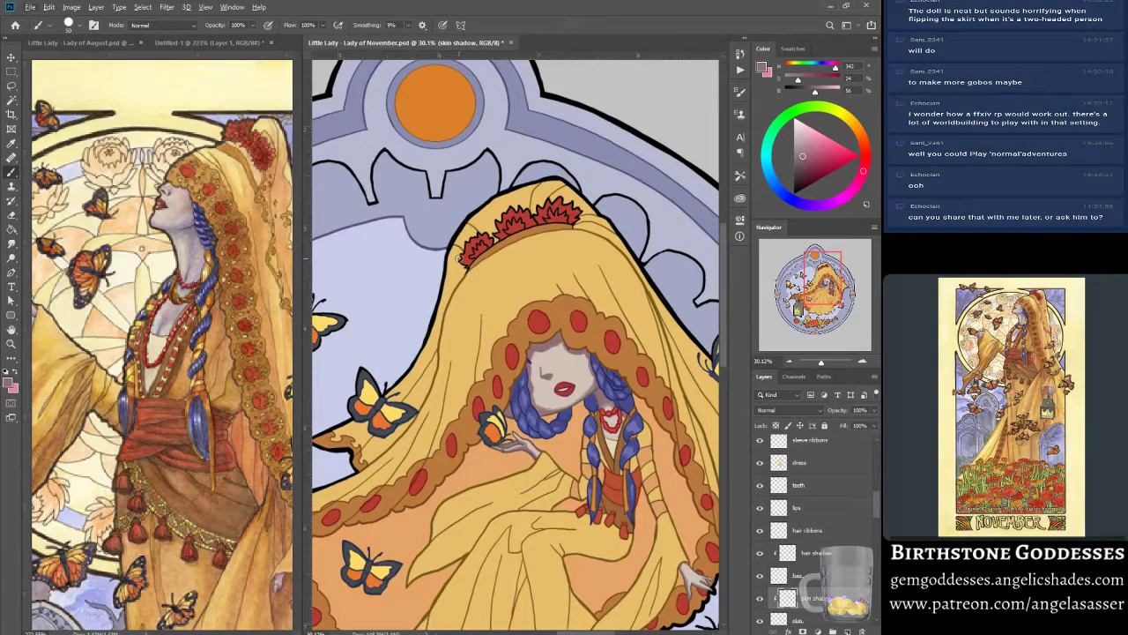
{"action": "left_click", "coordinate": [11, 57]}
{"action": "left_click", "coordinate": [802, 465]}
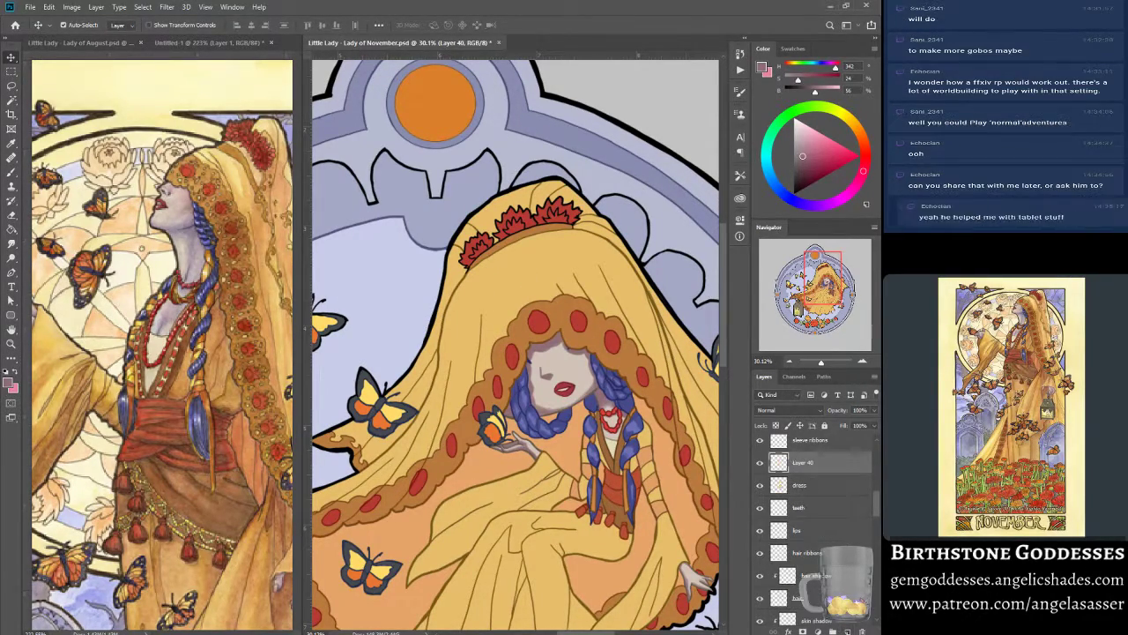
{"action": "left_click", "coordinate": [848, 631]}
{"action": "type", "text": "dress shadow"}
{"action": "key", "text": "Return"}
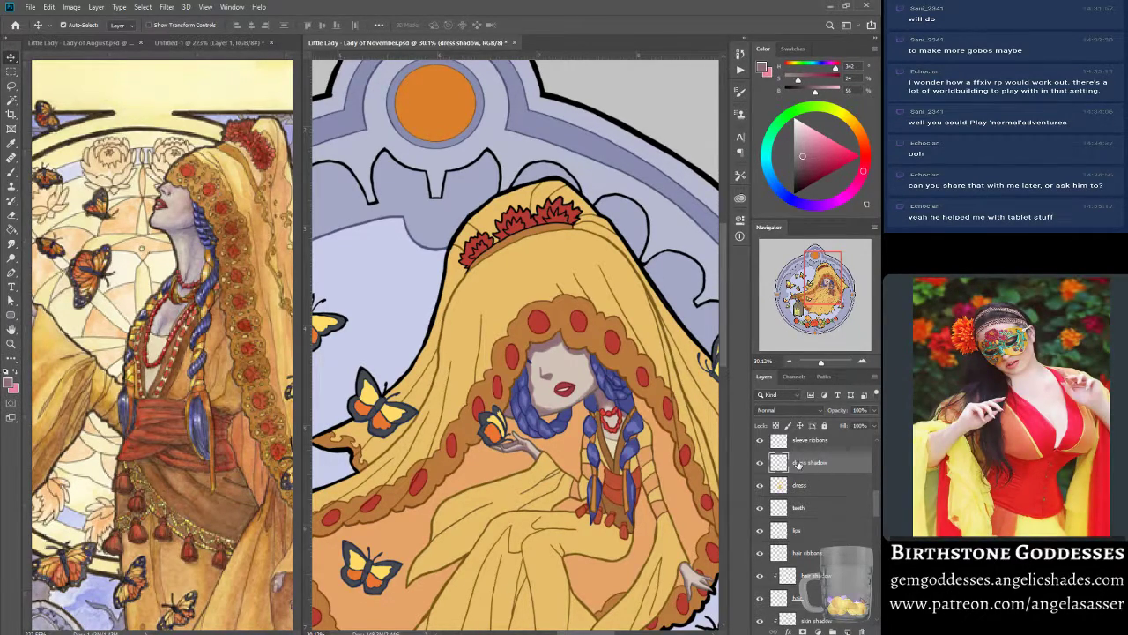
- Mix a dark ochre of hue 41, saturation 64 and brightness 65 from the veil's yellow and enlarge the brush
{"action": "left_click", "coordinate": [11, 172]}
{"action": "left_click", "coordinate": [505, 287], "text": "alt"}
{"action": "left_click_drag", "start_coordinate": [836, 139], "coordinate": [820, 159]}
{"action": "key", "text": "bracketright"}
{"action": "key", "text": "bracketright"}
{"action": "key", "text": "bracketright"}
{"action": "key", "text": "bracketright"}
{"action": "key", "text": "bracketright"}
{"action": "key", "text": "bracketright"}
{"action": "key", "text": "bracketright"}
{"action": "key", "text": "bracketright"}
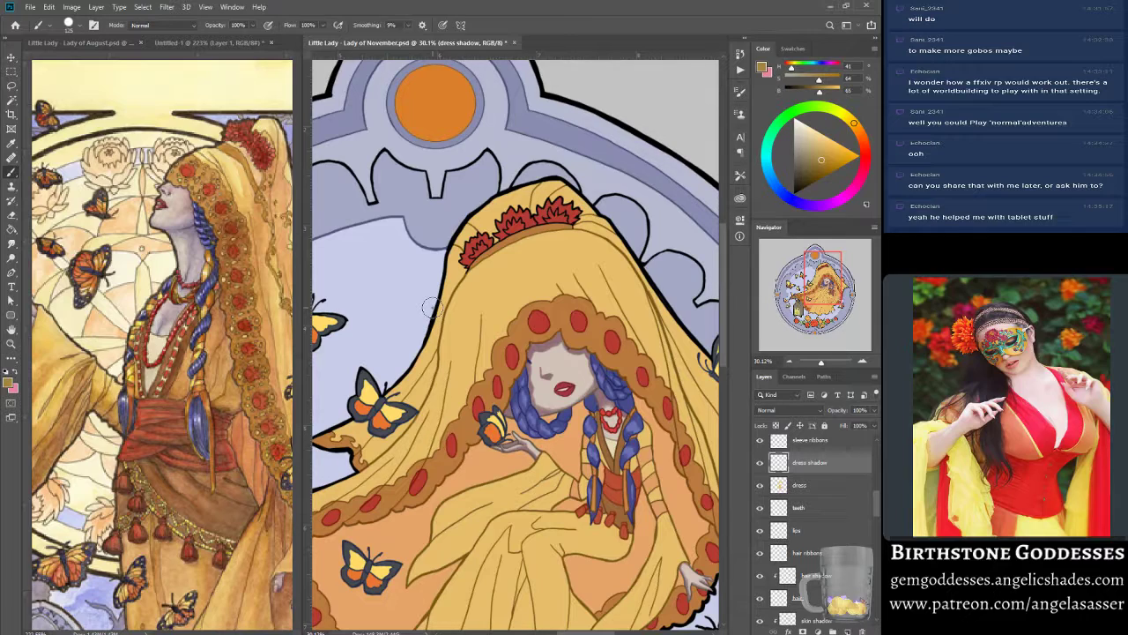
{"action": "left_click", "coordinate": [515, 309], "text": "alt"}
{"action": "left_click_drag", "start_coordinate": [826, 142], "coordinate": [821, 159]}
- Paint ochre shadows on the draped sleeve below the raised hand and down the skirt's long central fold
{"action": "mouse_move", "coordinate": [822, 364]}
{"action": "left_mouse_down"}
{"action": "mouse_move", "coordinate": [809, 364]}
{"action": "mouse_move", "coordinate": [820, 362]}
{"action": "left_mouse_up"}
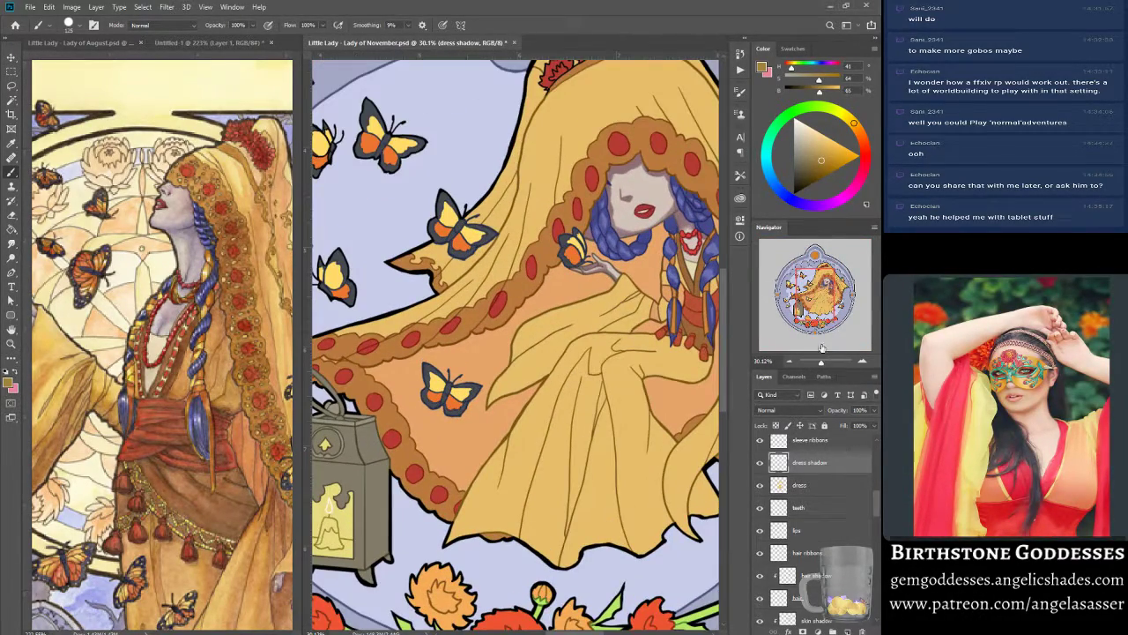
{"action": "left_click_drag", "start_coordinate": [822, 305], "coordinate": [829, 302]}
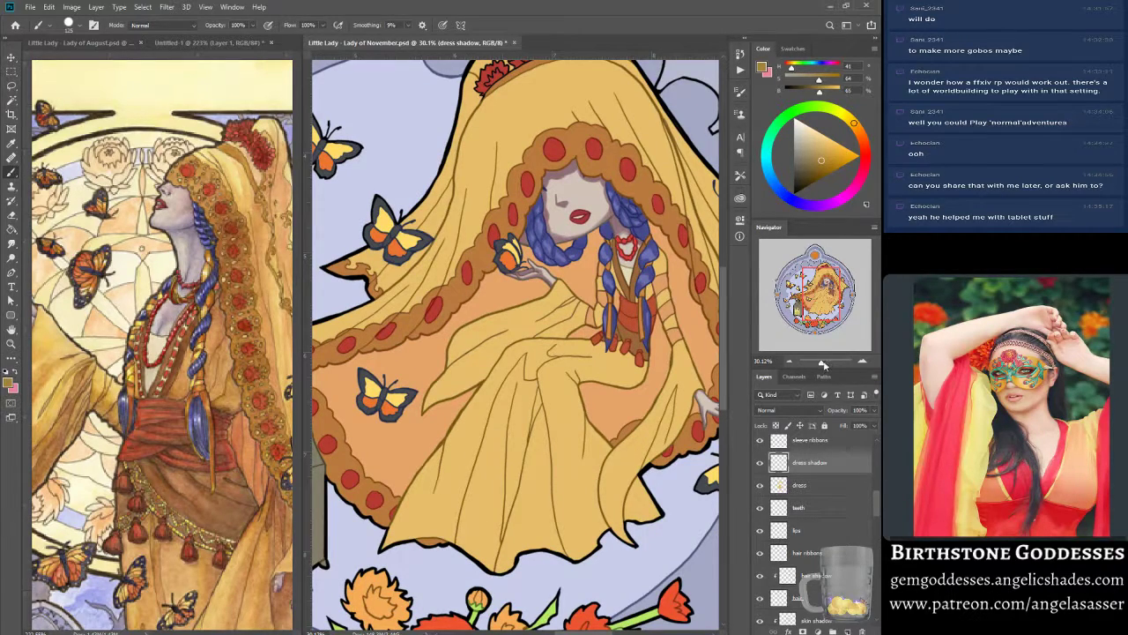
{"action": "left_click_drag", "start_coordinate": [823, 364], "coordinate": [820, 362]}
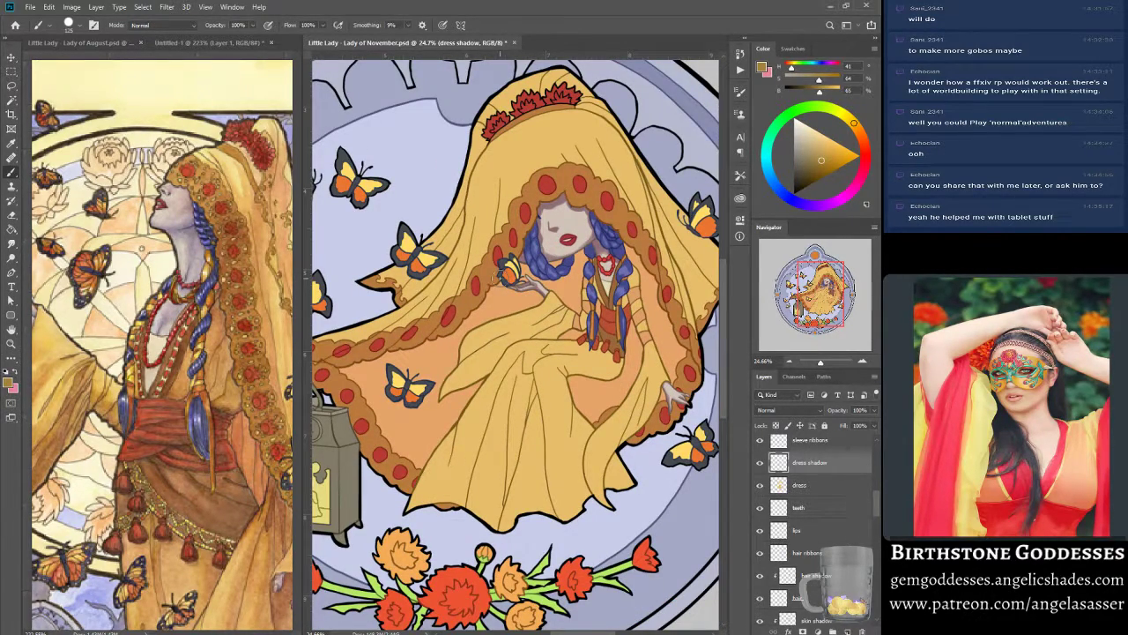
{"action": "left_click_drag", "start_coordinate": [500, 319], "coordinate": [458, 348]}
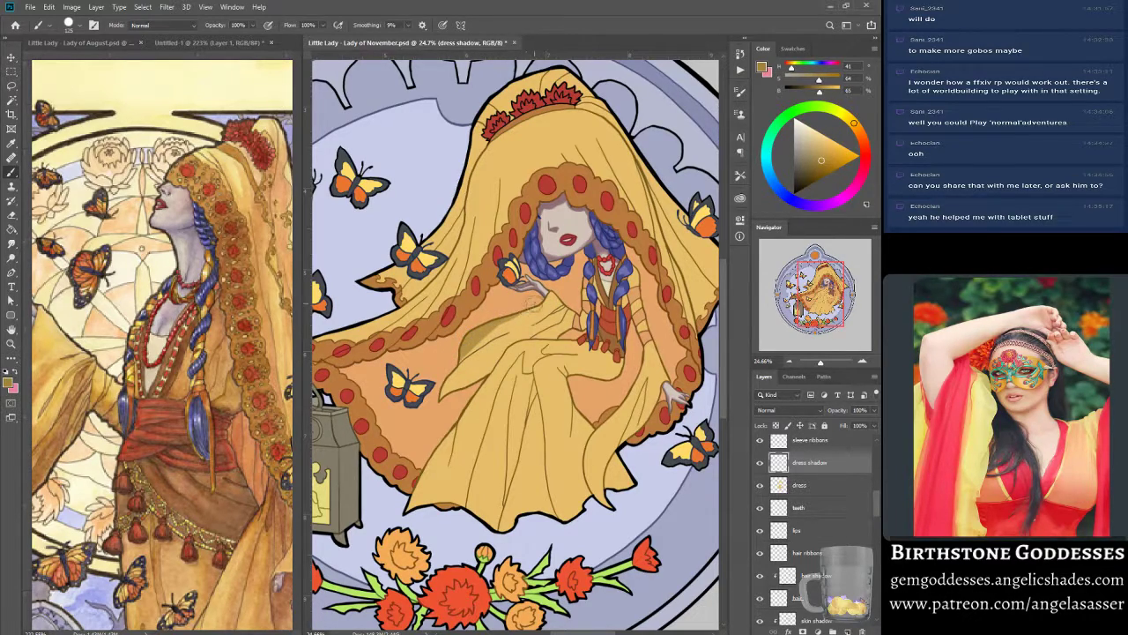
{"action": "mouse_move", "coordinate": [548, 291]}
{"action": "left_mouse_down"}
{"action": "mouse_move", "coordinate": [572, 303]}
{"action": "mouse_move", "coordinate": [550, 333]}
{"action": "mouse_move", "coordinate": [559, 300]}
{"action": "mouse_move", "coordinate": [447, 383]}
{"action": "mouse_move", "coordinate": [466, 355]}
{"action": "mouse_move", "coordinate": [435, 411]}
{"action": "mouse_move", "coordinate": [483, 362]}
{"action": "left_mouse_up"}
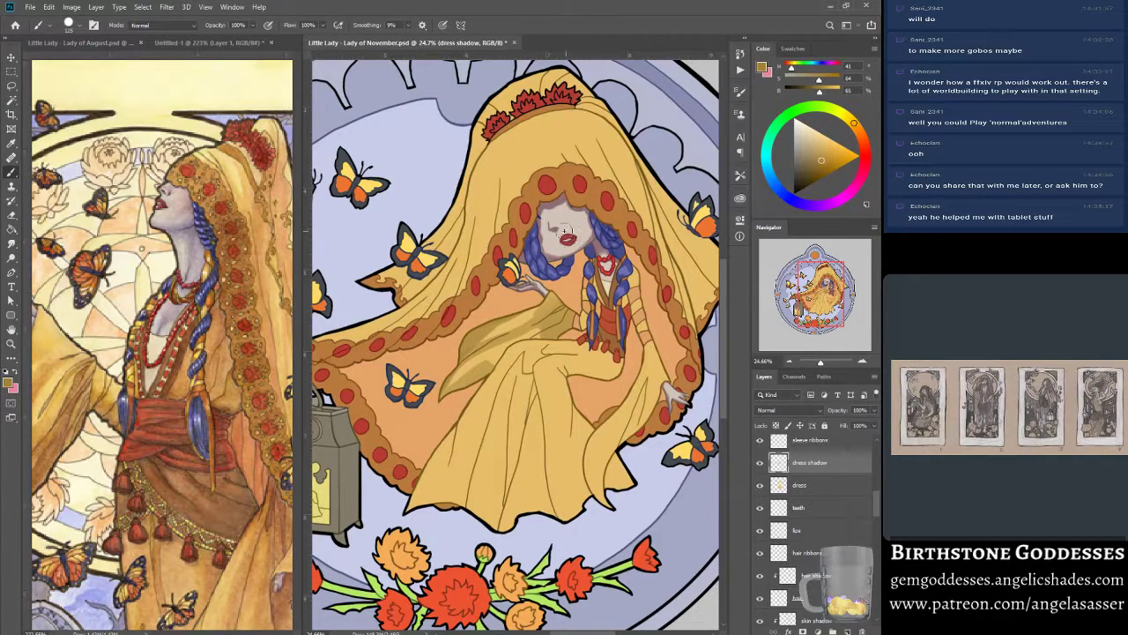
{"action": "mouse_move", "coordinate": [494, 346]}
{"action": "left_mouse_down"}
{"action": "mouse_move", "coordinate": [454, 384]}
{"action": "mouse_move", "coordinate": [506, 350]}
{"action": "mouse_move", "coordinate": [474, 382]}
{"action": "left_mouse_up"}
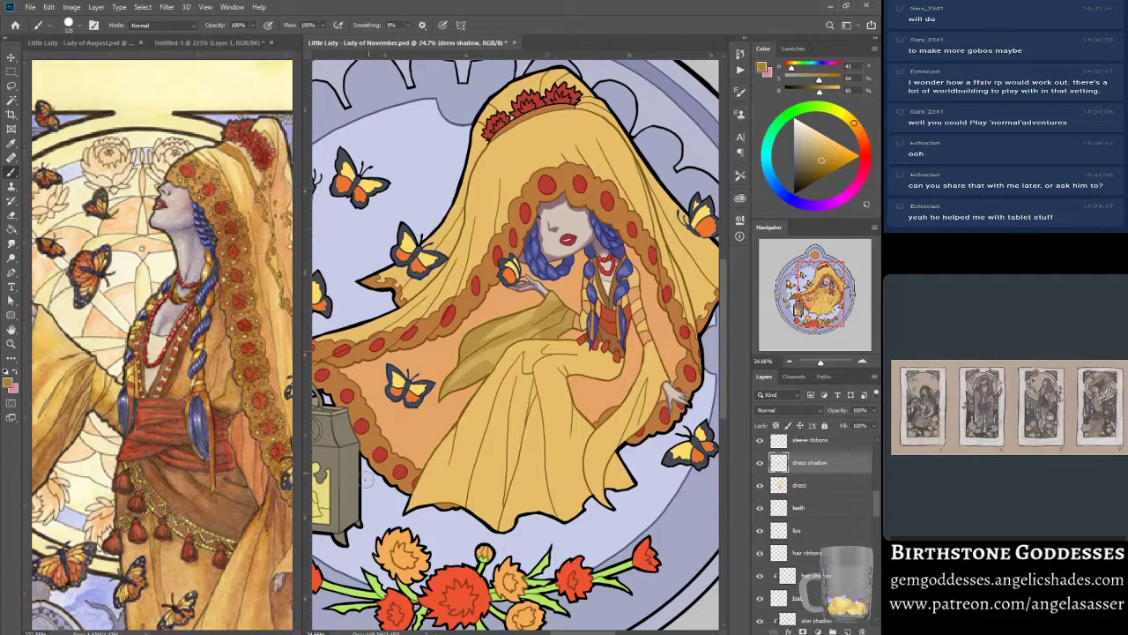
{"action": "mouse_move", "coordinate": [494, 354]}
{"action": "left_mouse_down"}
{"action": "mouse_move", "coordinate": [489, 379]}
{"action": "mouse_move", "coordinate": [460, 393]}
{"action": "left_mouse_up"}
{"action": "mouse_move", "coordinate": [519, 358]}
{"action": "left_mouse_down"}
{"action": "mouse_move", "coordinate": [504, 419]}
{"action": "mouse_move", "coordinate": [520, 362]}
{"action": "mouse_move", "coordinate": [519, 386]}
{"action": "mouse_move", "coordinate": [529, 380]}
{"action": "mouse_move", "coordinate": [520, 407]}
{"action": "mouse_move", "coordinate": [523, 363]}
{"action": "mouse_move", "coordinate": [506, 479]}
{"action": "mouse_move", "coordinate": [522, 409]}
{"action": "mouse_move", "coordinate": [496, 506]}
{"action": "mouse_move", "coordinate": [492, 470]}
{"action": "mouse_move", "coordinate": [521, 359]}
{"action": "mouse_move", "coordinate": [476, 513]}
{"action": "left_mouse_up"}
- Clip the dress shadow layer to the dress and extend the central fold's shadow to the hem
{"action": "right_click", "coordinate": [816, 465]}
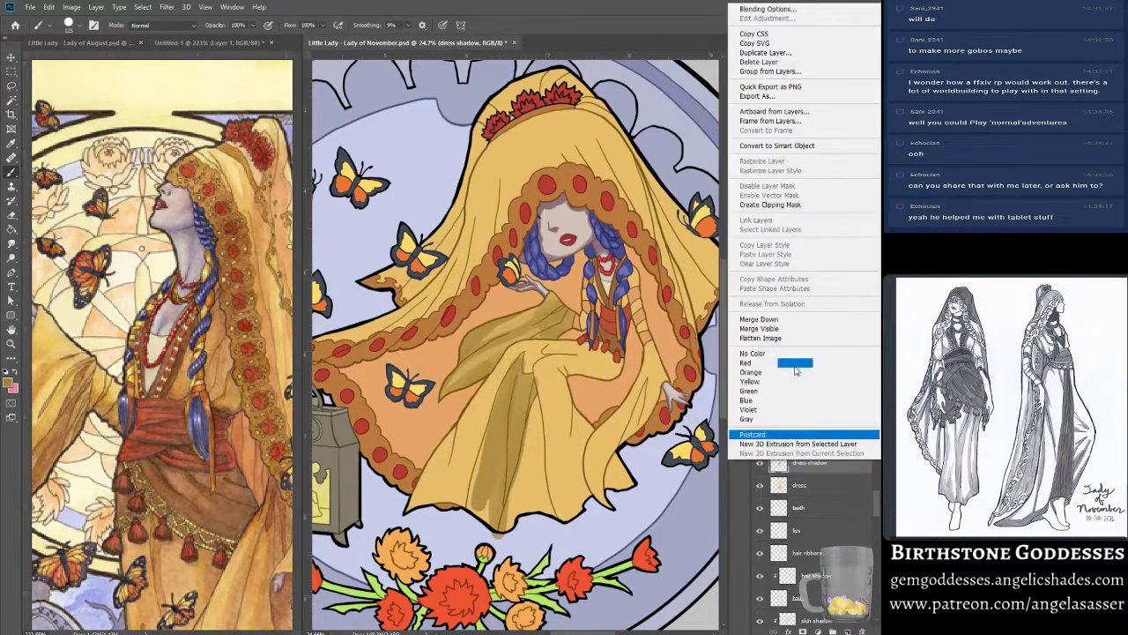
{"action": "left_click", "coordinate": [756, 206]}
{"action": "mouse_move", "coordinate": [469, 483]}
{"action": "left_mouse_down"}
{"action": "mouse_move", "coordinate": [486, 444]}
{"action": "mouse_move", "coordinate": [490, 529]}
{"action": "left_mouse_up"}
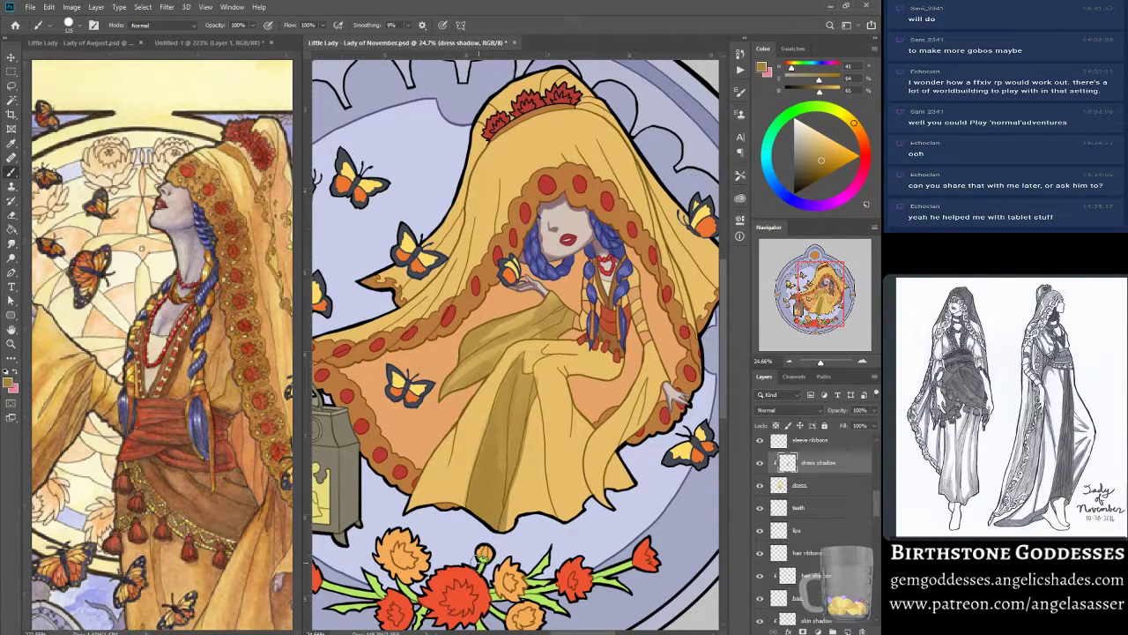
- Shade the underside of the thigh, the bodice, the sleeve of the lowered arm and the folds across the lap
{"action": "left_click_drag", "start_coordinate": [617, 370], "coordinate": [578, 372]}
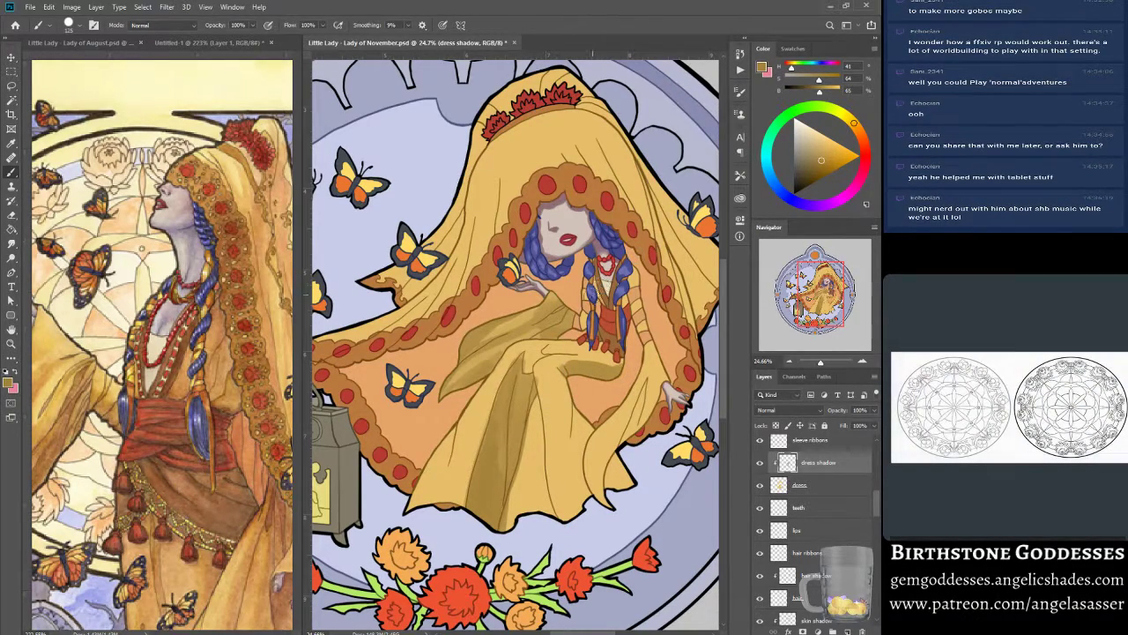
{"action": "left_click_drag", "start_coordinate": [588, 290], "coordinate": [579, 325]}
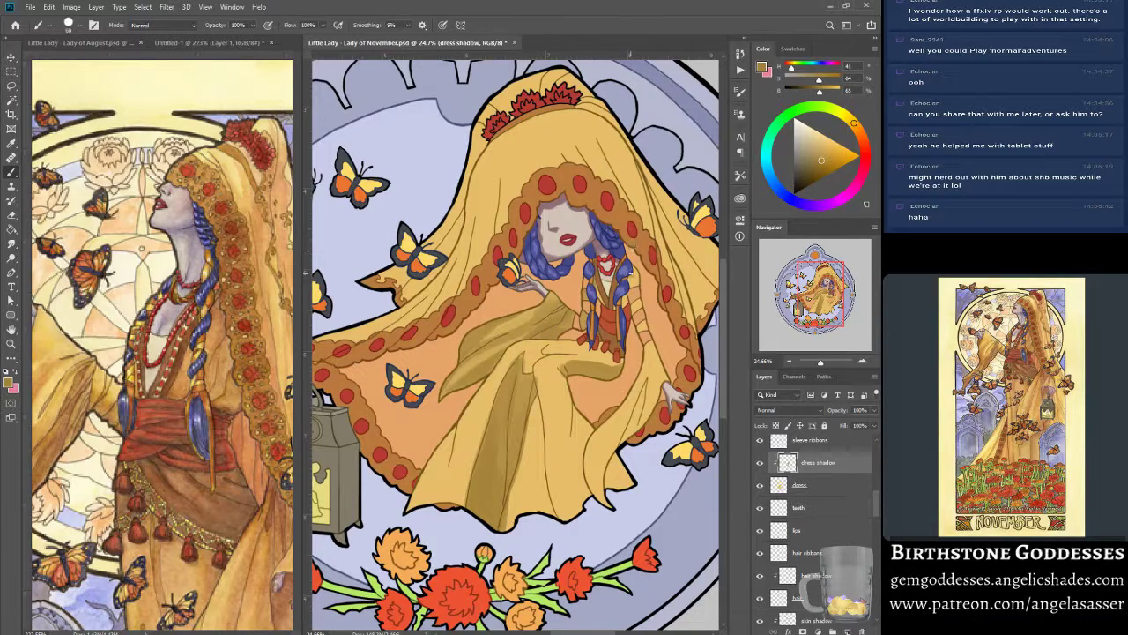
{"action": "left_click_drag", "start_coordinate": [627, 267], "coordinate": [642, 346]}
{"action": "mouse_move", "coordinate": [633, 300]}
{"action": "left_mouse_down"}
{"action": "mouse_move", "coordinate": [643, 393]}
{"action": "mouse_move", "coordinate": [617, 451]}
{"action": "left_mouse_up"}
{"action": "left_click_drag", "start_coordinate": [646, 393], "coordinate": [627, 441]}
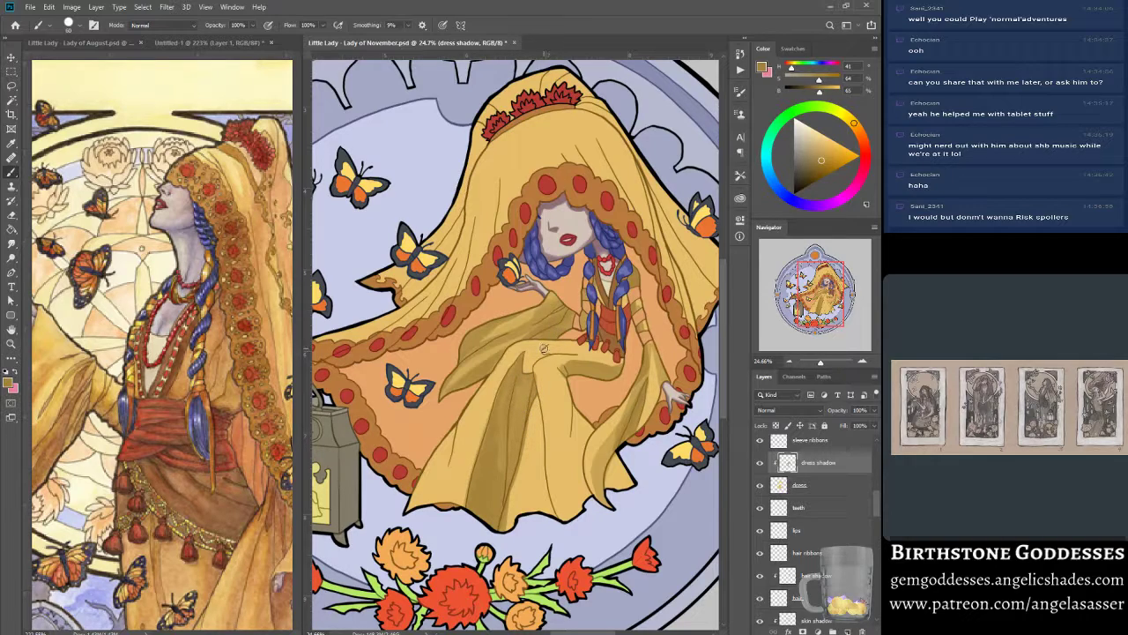
{"action": "left_click_drag", "start_coordinate": [543, 349], "coordinate": [579, 353]}
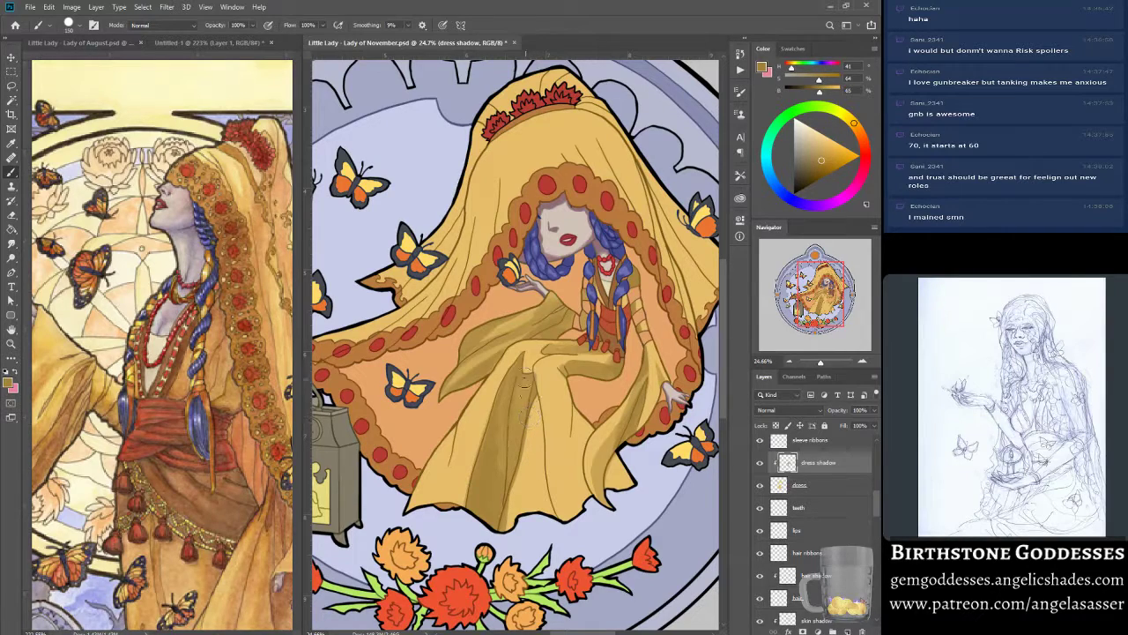
- Paint shadow strokes along the skirt folds running from the knee down to the front hem
{"action": "left_click_drag", "start_coordinate": [537, 399], "coordinate": [548, 529]}
{"action": "left_click_drag", "start_coordinate": [534, 399], "coordinate": [557, 520]}
{"action": "left_click_drag", "start_coordinate": [532, 423], "coordinate": [524, 507]}
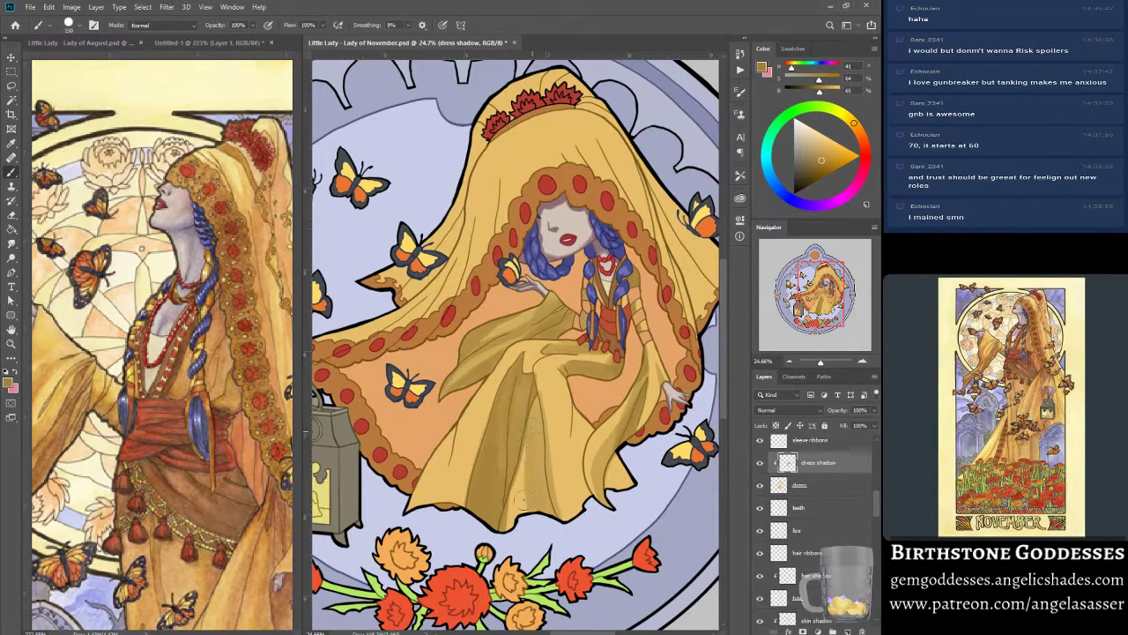
{"action": "left_click_drag", "start_coordinate": [533, 442], "coordinate": [498, 538]}
{"action": "left_click_drag", "start_coordinate": [541, 445], "coordinate": [571, 534]}
{"action": "left_click_drag", "start_coordinate": [540, 396], "coordinate": [581, 543]}
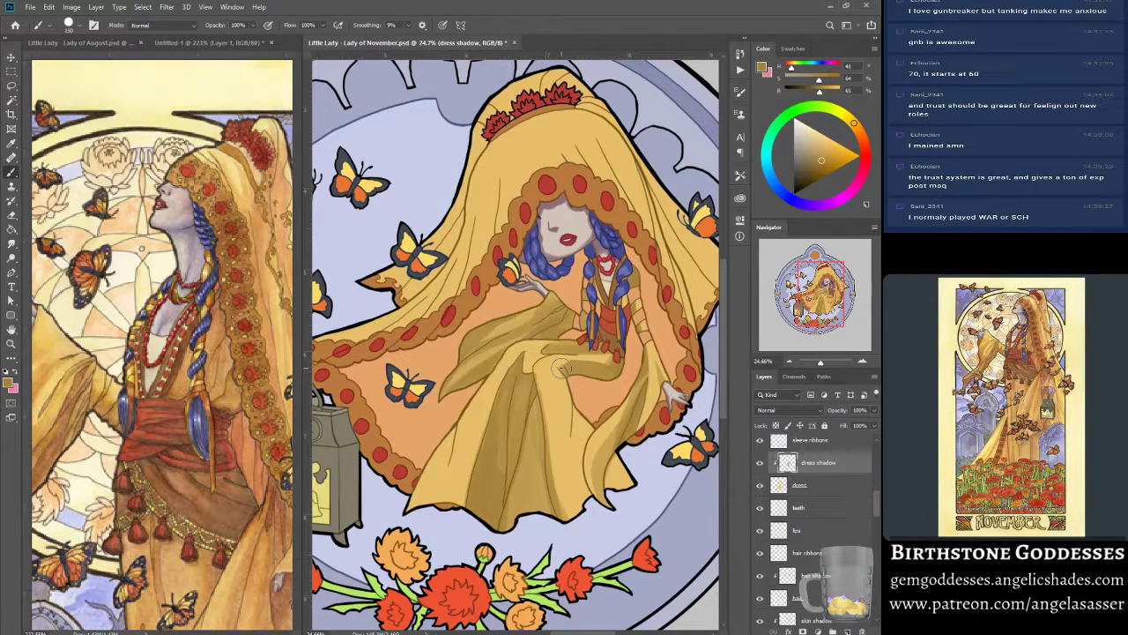
- Shade the skirt's outer folds on both sides near the hem
{"action": "mouse_move", "coordinate": [461, 441]}
{"action": "left_mouse_down"}
{"action": "mouse_move", "coordinate": [417, 523]}
{"action": "mouse_move", "coordinate": [450, 456]}
{"action": "mouse_move", "coordinate": [428, 519]}
{"action": "mouse_move", "coordinate": [460, 422]}
{"action": "left_mouse_up"}
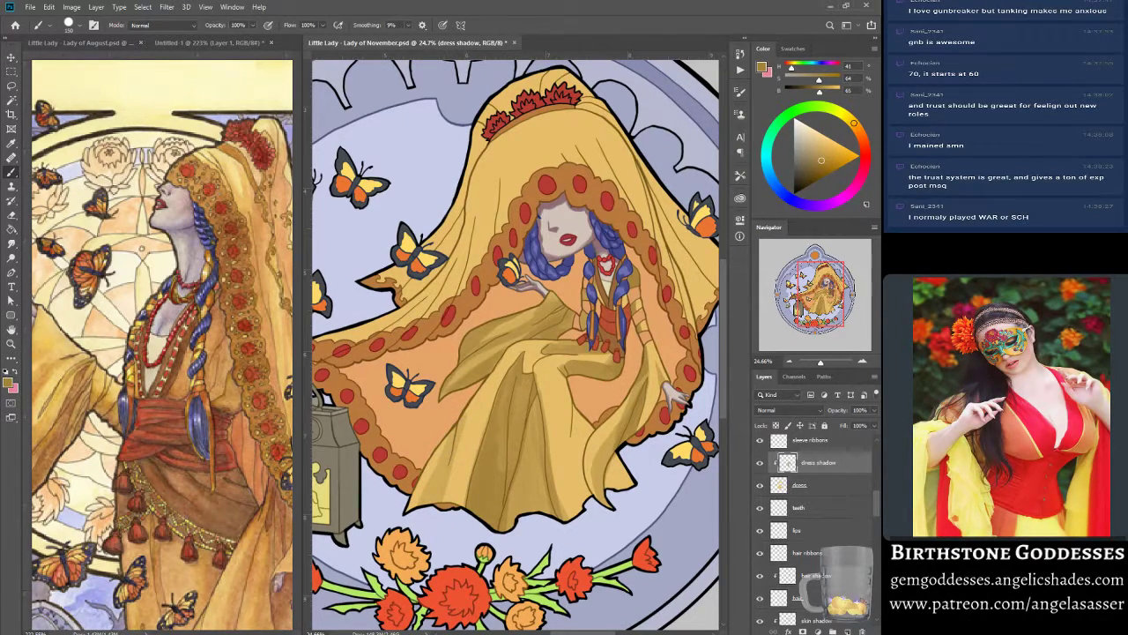
{"action": "left_click_drag", "start_coordinate": [617, 453], "coordinate": [618, 503]}
{"action": "left_click_drag", "start_coordinate": [465, 460], "coordinate": [418, 500]}
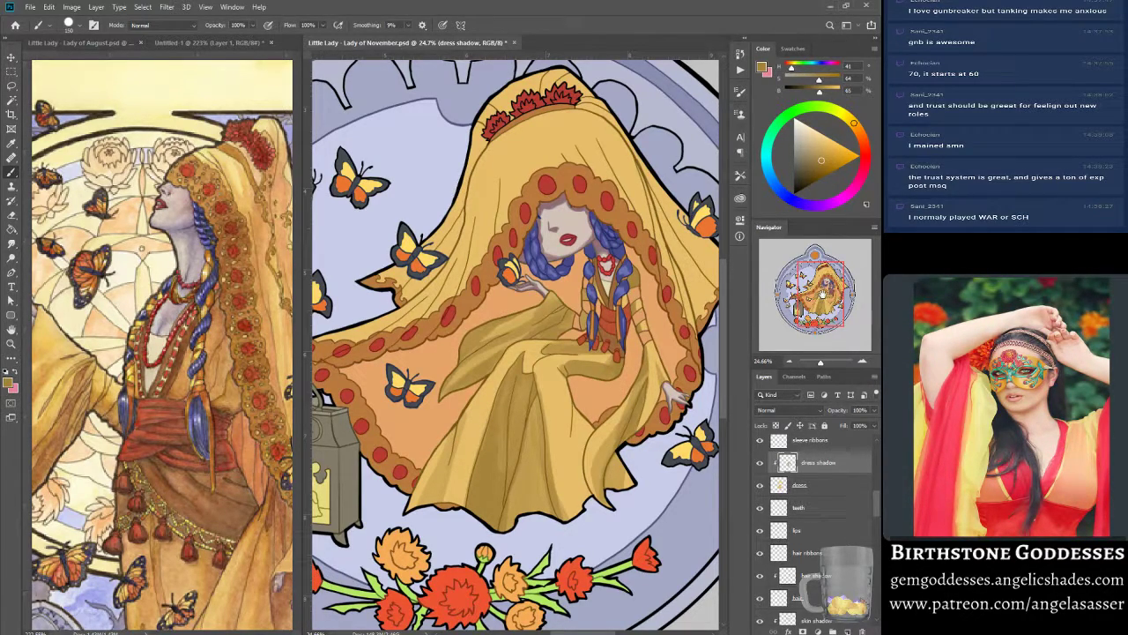
- Shade the veil's trailing end above the lantern and the gathered fabric around the red flower crown
{"action": "left_click_drag", "start_coordinate": [821, 289], "coordinate": [812, 293]}
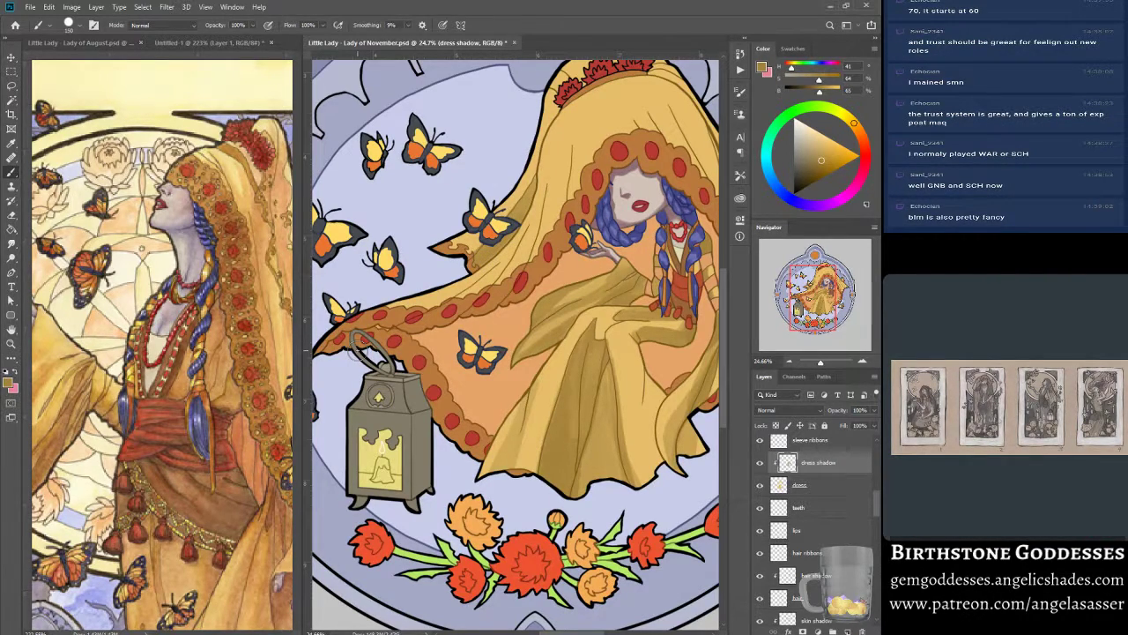
{"action": "left_click_drag", "start_coordinate": [816, 295], "coordinate": [821, 282]}
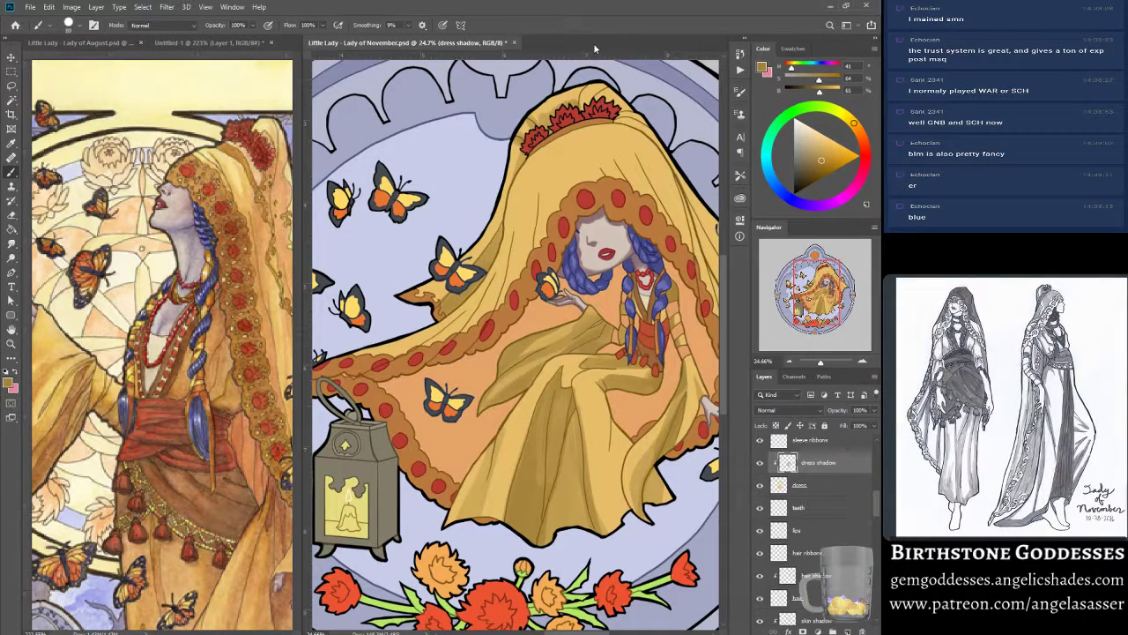
{"action": "left_click_drag", "start_coordinate": [598, 107], "coordinate": [573, 154]}
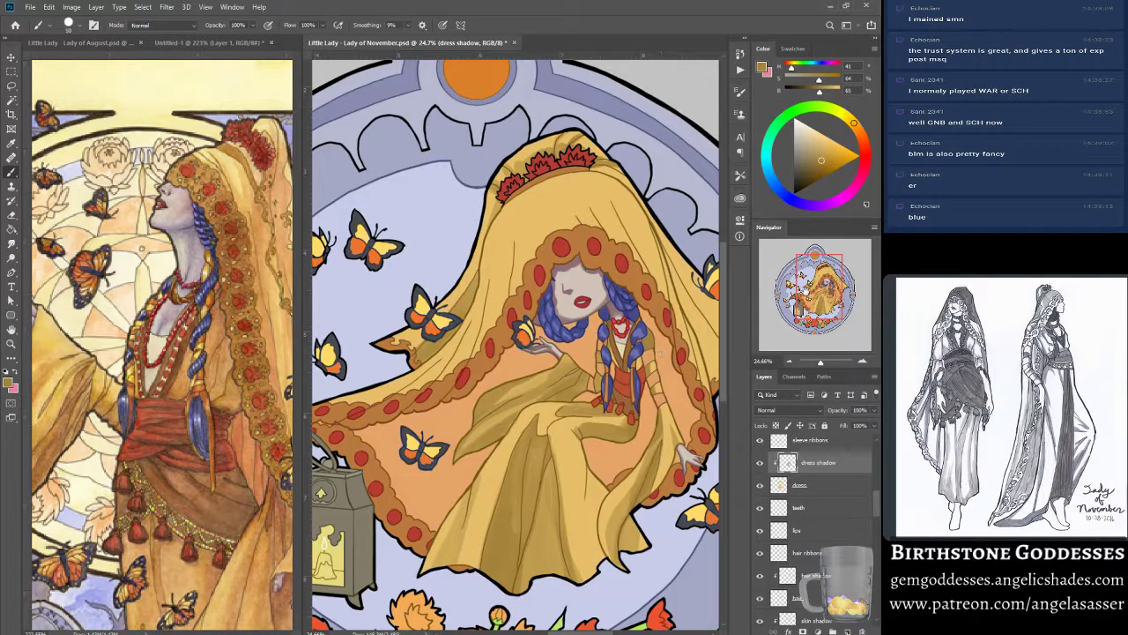
{"action": "left_click_drag", "start_coordinate": [631, 166], "coordinate": [565, 176]}
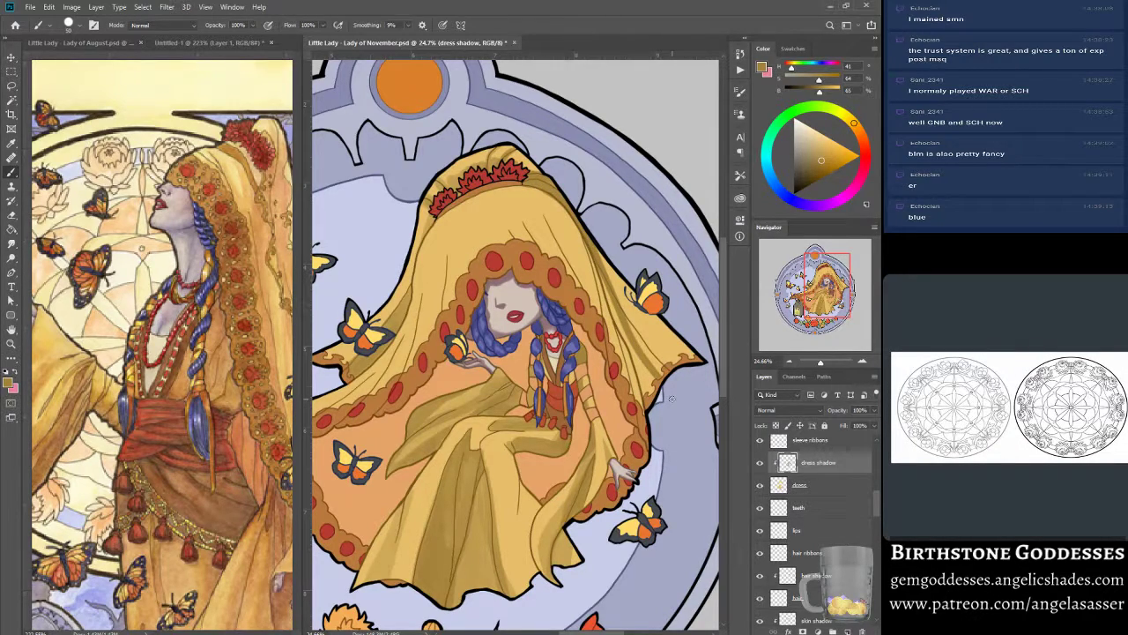
- Shade the veil folds running from the flower crown past the braids to the pointed corner beside the upper-right butterfly
{"action": "left_click_drag", "start_coordinate": [599, 276], "coordinate": [654, 411]}
{"action": "left_click_drag", "start_coordinate": [603, 300], "coordinate": [663, 391]}
{"action": "left_click_drag", "start_coordinate": [629, 323], "coordinate": [658, 359]}
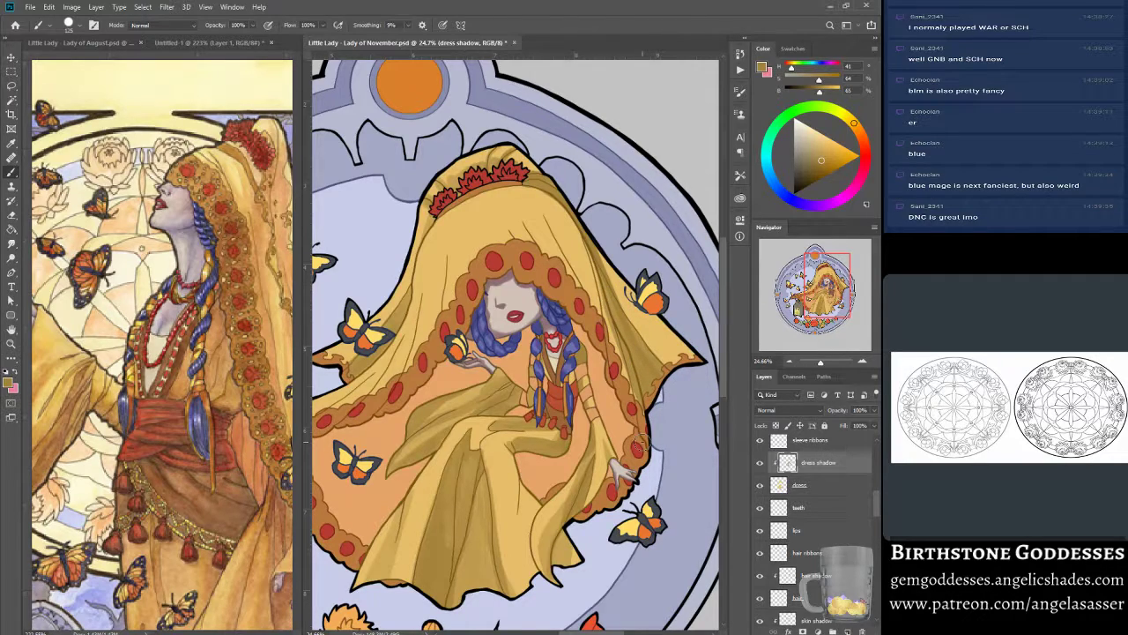
{"action": "mouse_move", "coordinate": [605, 251]}
{"action": "left_mouse_down"}
{"action": "mouse_move", "coordinate": [628, 312]}
{"action": "mouse_move", "coordinate": [668, 360]}
{"action": "left_mouse_up"}
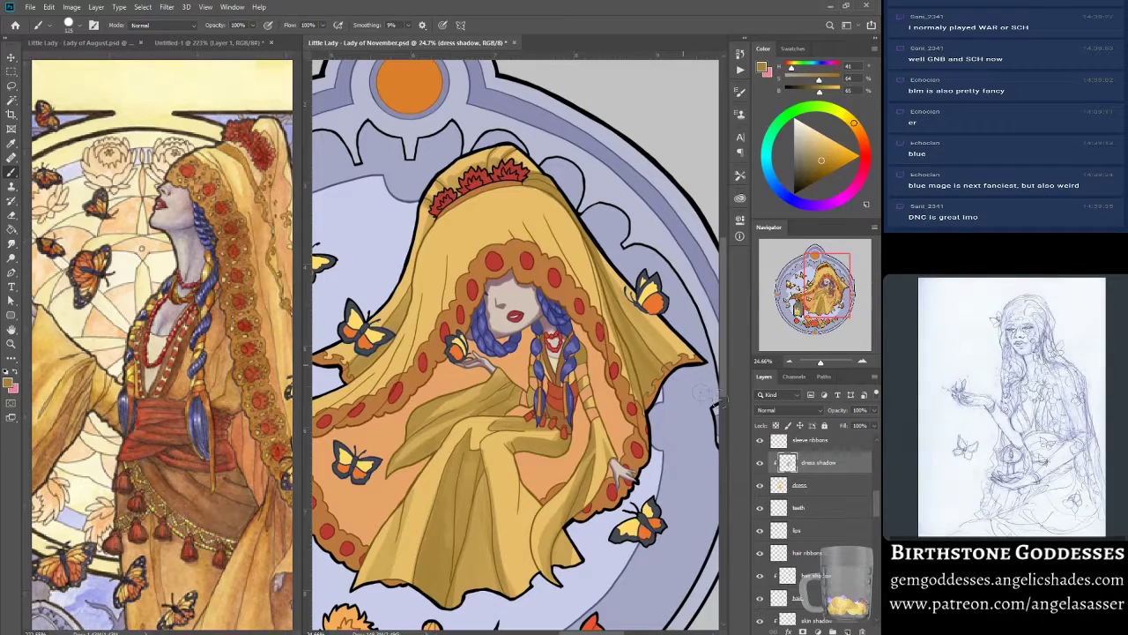
{"action": "left_click_drag", "start_coordinate": [598, 251], "coordinate": [669, 361]}
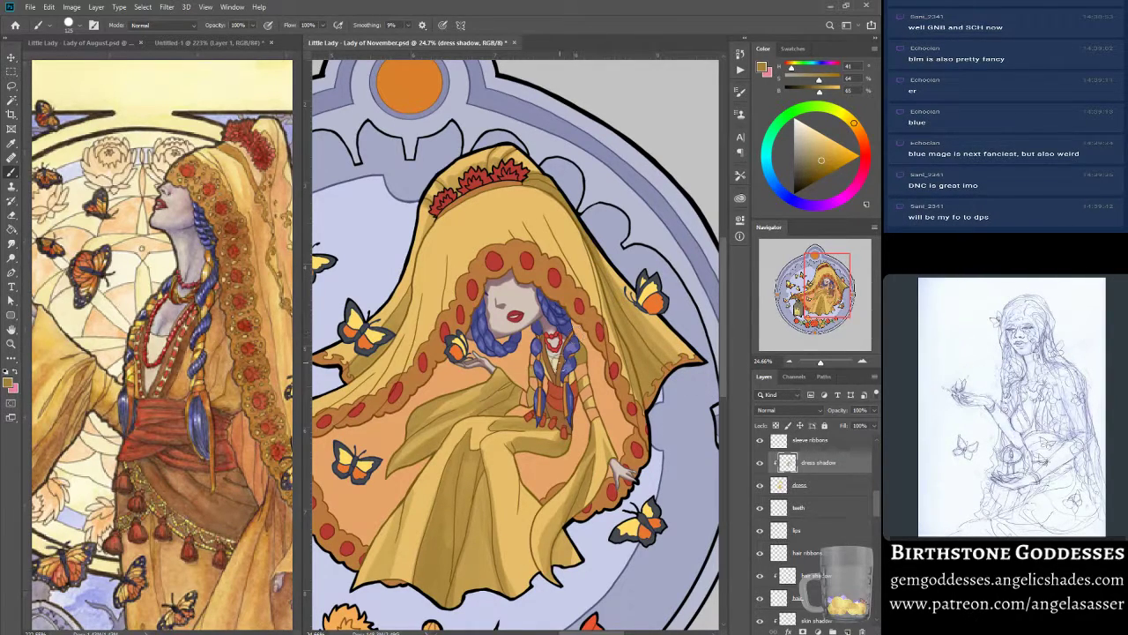
{"action": "mouse_move", "coordinate": [592, 242]}
{"action": "left_mouse_down"}
{"action": "mouse_move", "coordinate": [625, 403]}
{"action": "mouse_move", "coordinate": [610, 293]}
{"action": "mouse_move", "coordinate": [631, 397]}
{"action": "left_mouse_up"}
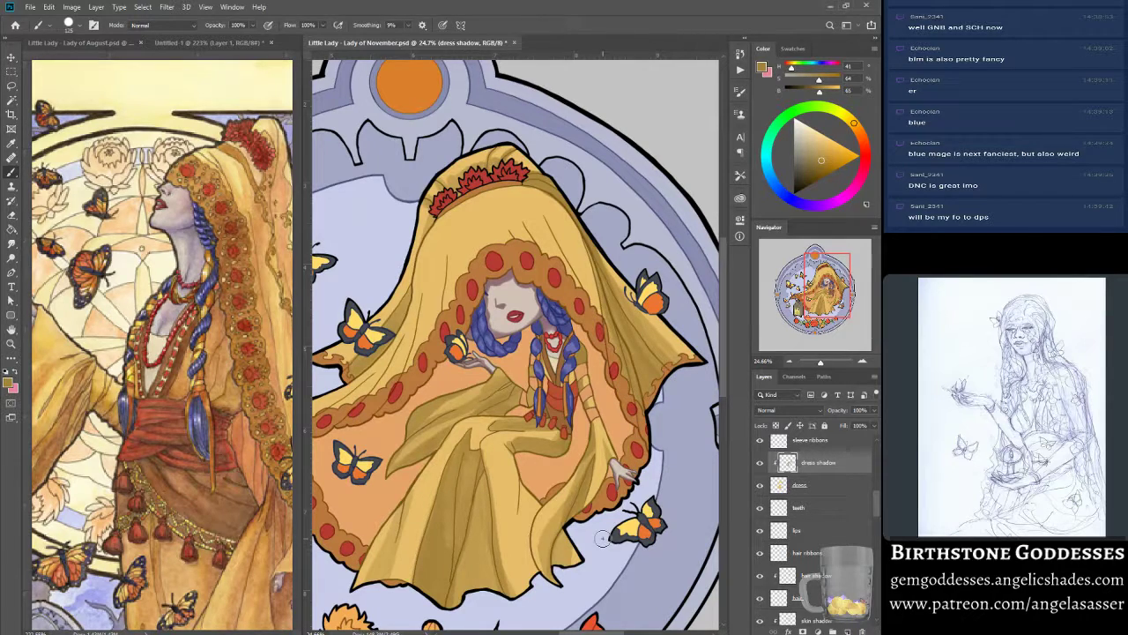
{"action": "left_click_drag", "start_coordinate": [545, 212], "coordinate": [596, 304]}
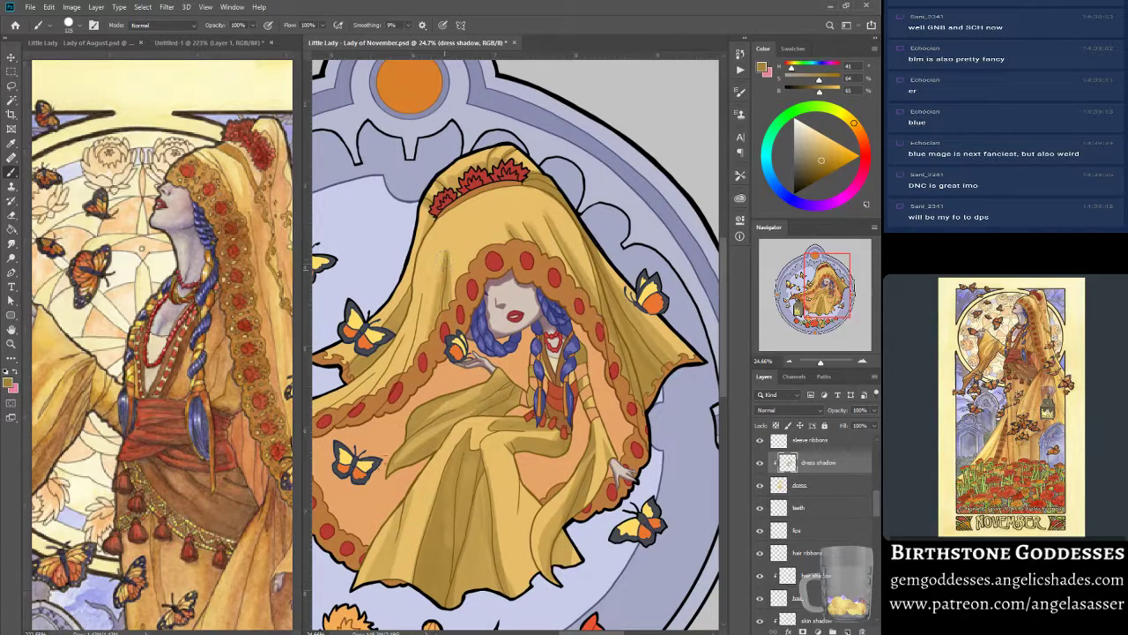
- Shade the veil folds on the side of the raised hand, from below the crown toward the trailing end above the lantern
{"action": "left_click", "coordinate": [839, 299]}
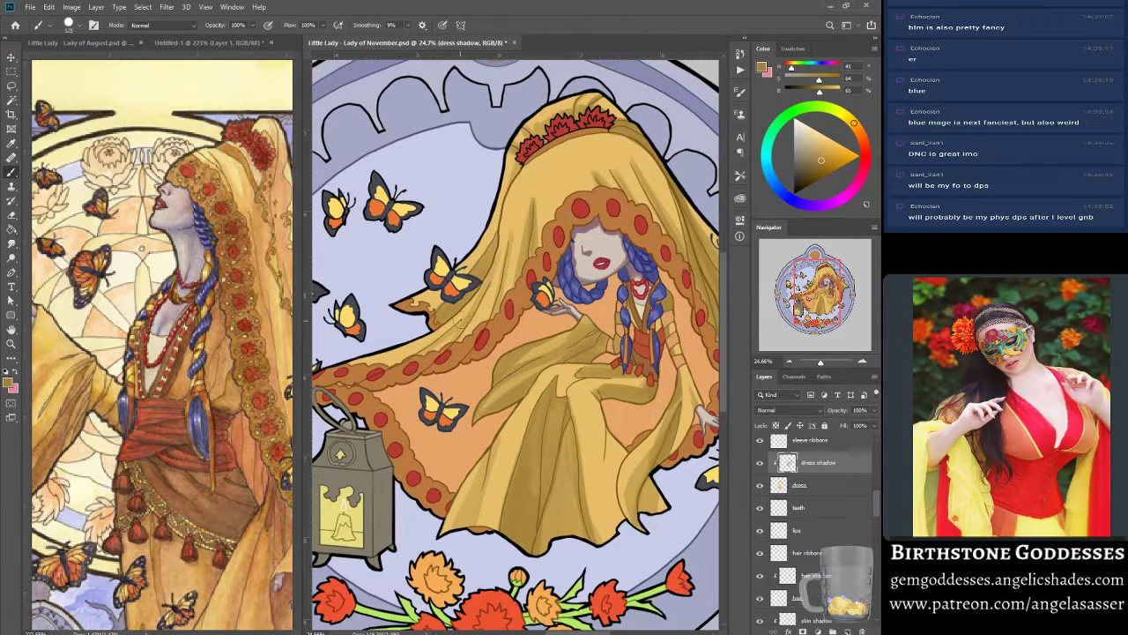
{"action": "left_click_drag", "start_coordinate": [434, 350], "coordinate": [500, 277]}
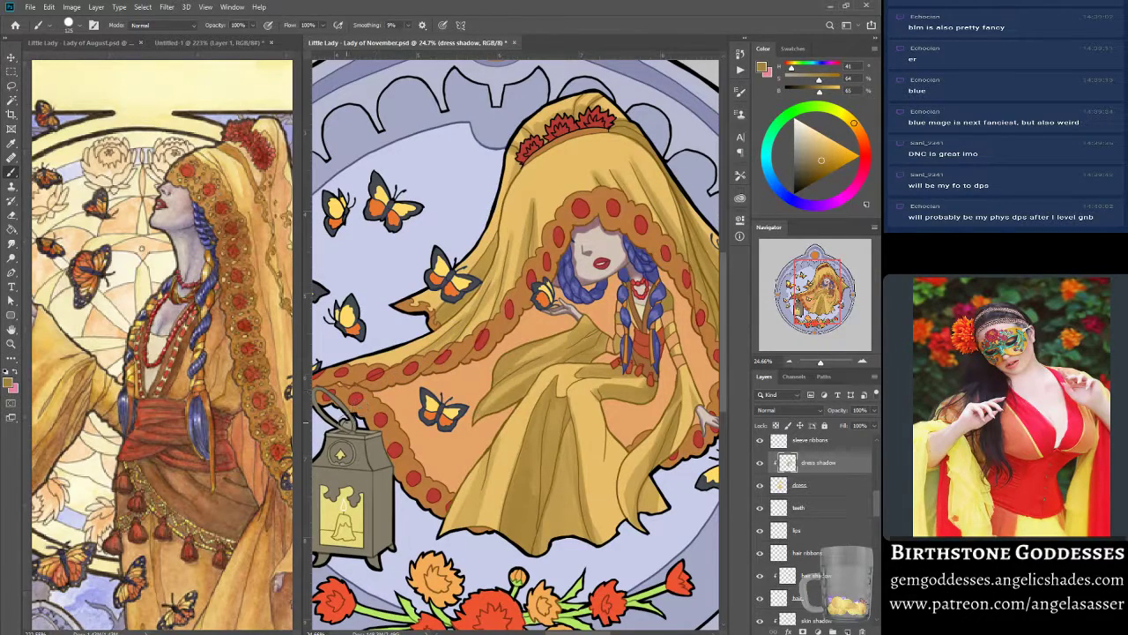
{"action": "left_click_drag", "start_coordinate": [433, 342], "coordinate": [384, 360]}
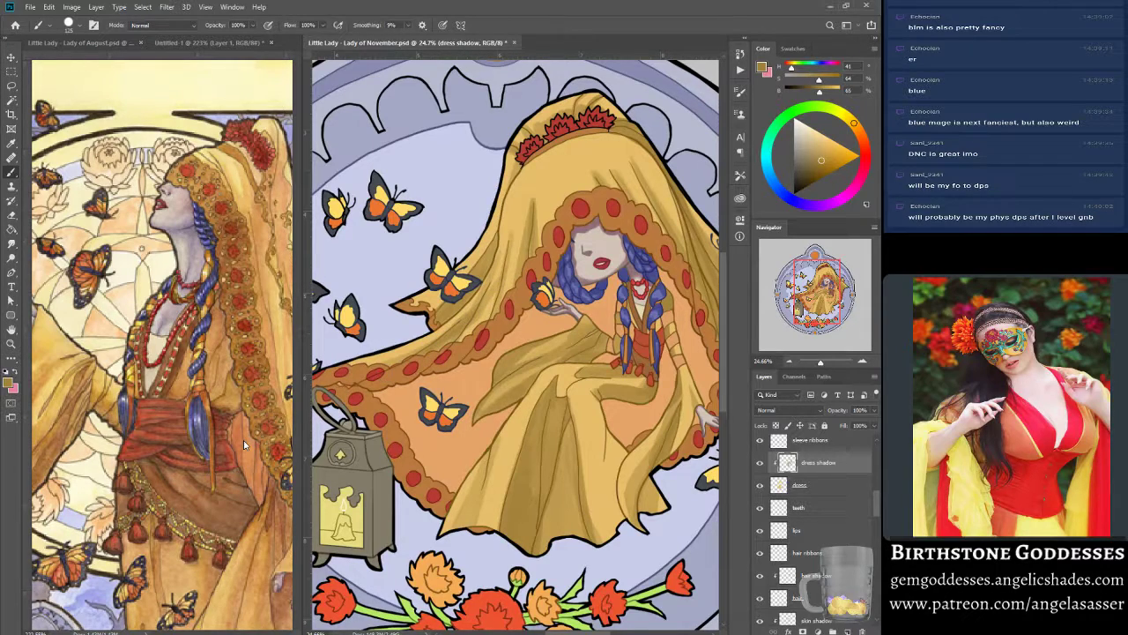
{"action": "mouse_move", "coordinate": [497, 271]}
{"action": "left_mouse_down"}
{"action": "mouse_move", "coordinate": [480, 317]}
{"action": "mouse_move", "coordinate": [494, 288]}
{"action": "left_mouse_up"}
{"action": "left_click_drag", "start_coordinate": [821, 362], "coordinate": [821, 364]}
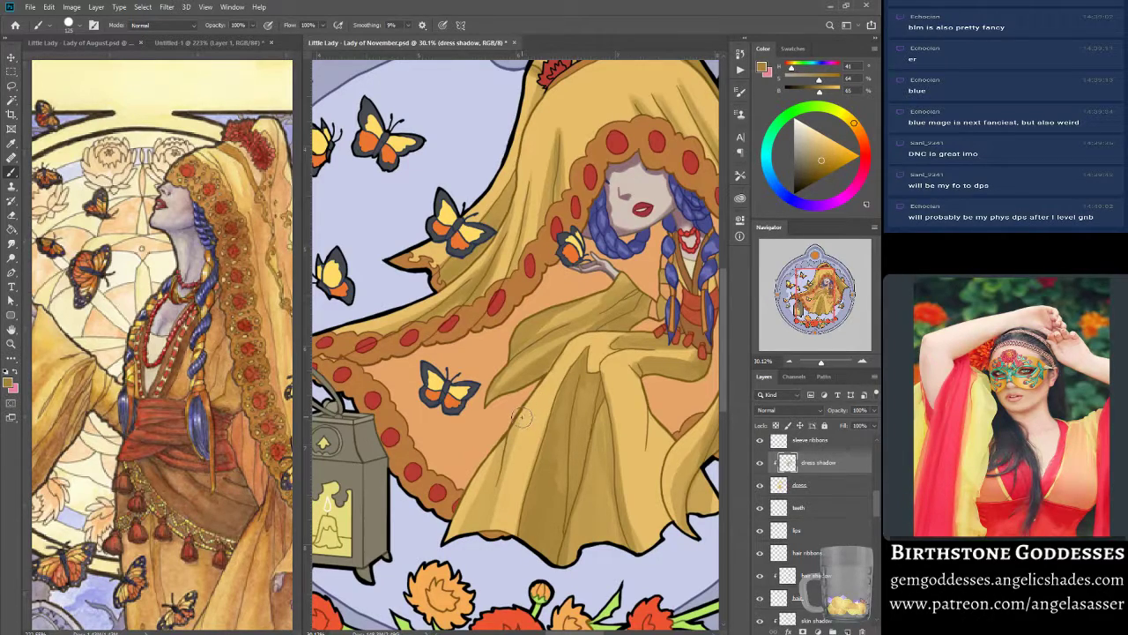
{"action": "left_click_drag", "start_coordinate": [827, 283], "coordinate": [816, 282]}
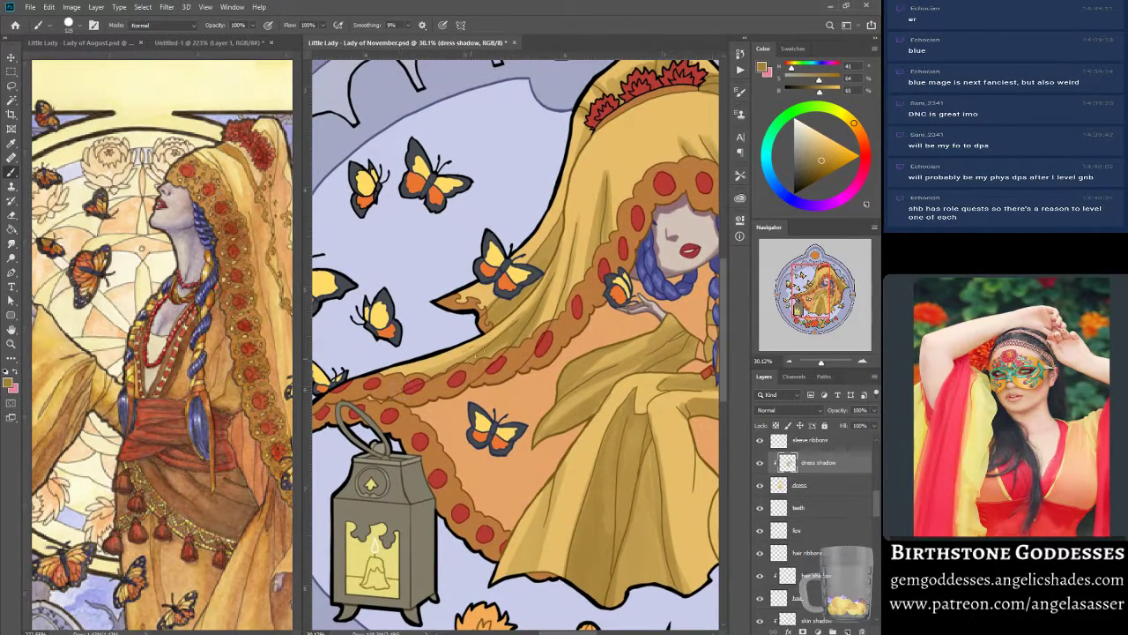
{"action": "left_click_drag", "start_coordinate": [494, 287], "coordinate": [450, 333]}
{"action": "left_click_drag", "start_coordinate": [495, 296], "coordinate": [465, 320]}
{"action": "mouse_move", "coordinate": [554, 204]}
{"action": "left_mouse_down"}
{"action": "mouse_move", "coordinate": [591, 117]}
{"action": "mouse_move", "coordinate": [576, 178]}
{"action": "left_mouse_up"}
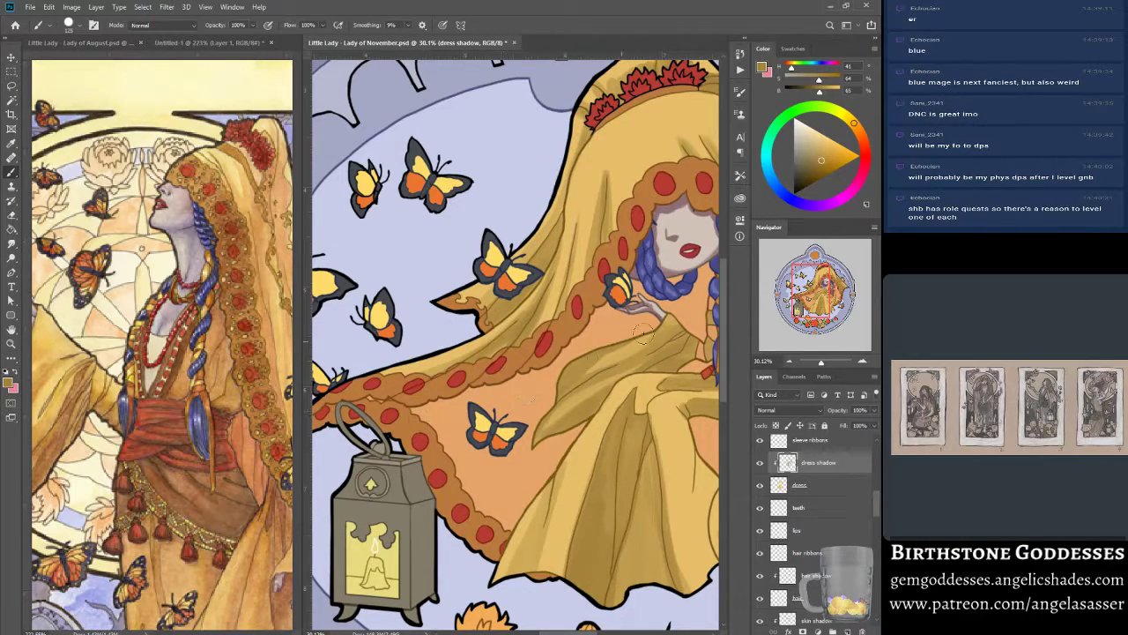
- Add a layer named "veil underside shadow" above the veil underside layer and clip it to that layer
{"action": "mouse_move", "coordinate": [822, 361]}
{"action": "left_mouse_down"}
{"action": "mouse_move", "coordinate": [802, 362]}
{"action": "mouse_move", "coordinate": [813, 361]}
{"action": "left_mouse_up"}
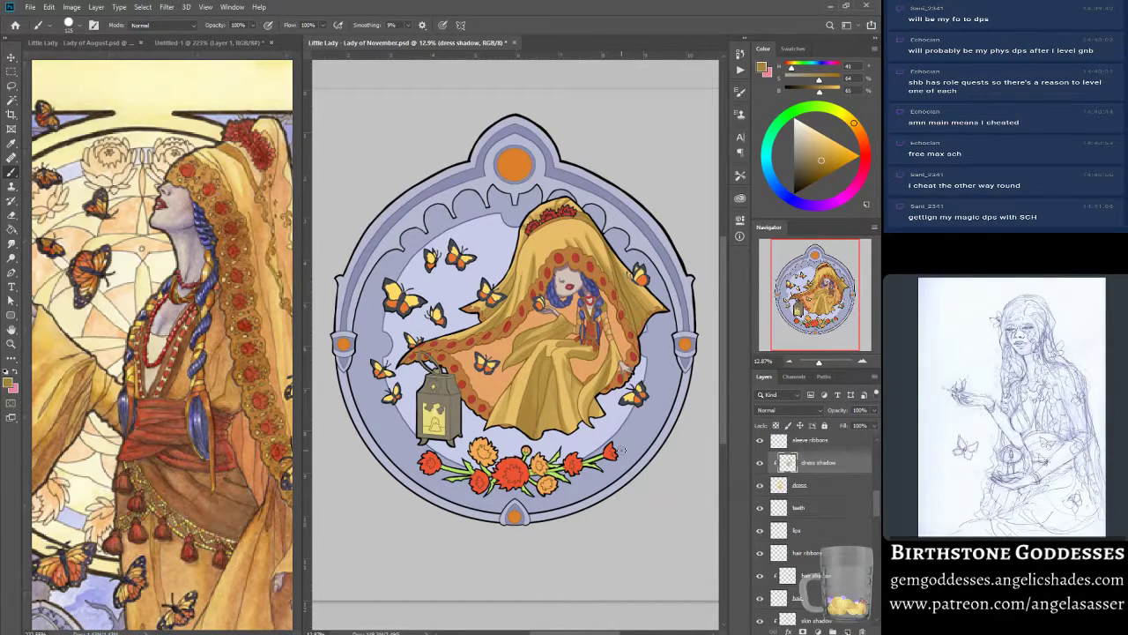
{"action": "mouse_move", "coordinate": [872, 498]}
{"action": "left_mouse_down"}
{"action": "mouse_move", "coordinate": [874, 510]}
{"action": "mouse_move", "coordinate": [874, 499]}
{"action": "left_mouse_up"}
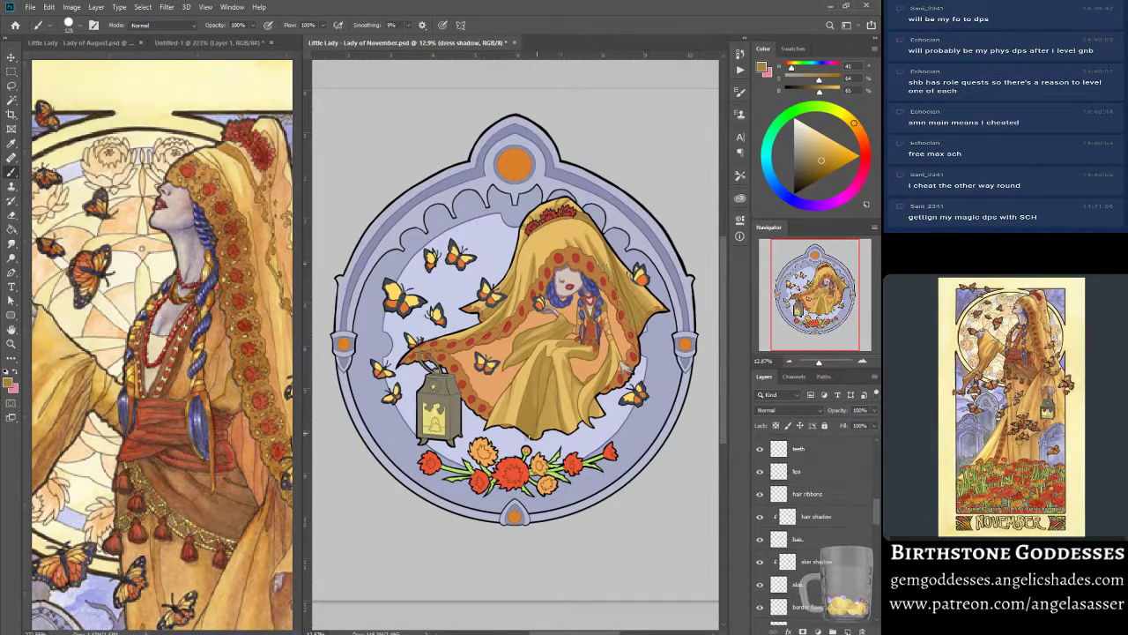
{"action": "scroll", "coordinate": [877, 509], "scroll_direction": "up", "scroll_amount": 2}
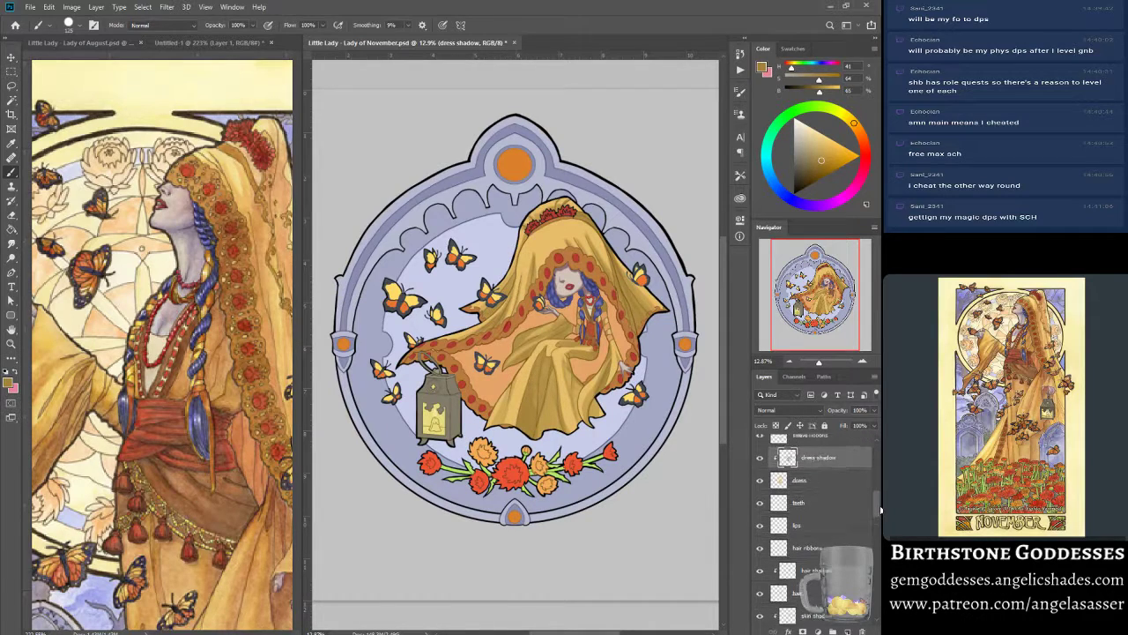
{"action": "mouse_move", "coordinate": [877, 509]}
{"action": "left_mouse_down"}
{"action": "mouse_move", "coordinate": [873, 522]}
{"action": "mouse_move", "coordinate": [869, 475]}
{"action": "mouse_move", "coordinate": [863, 503]}
{"action": "left_mouse_up"}
{"action": "key", "text": "v"}
{"action": "left_click", "coordinate": [541, 327]}
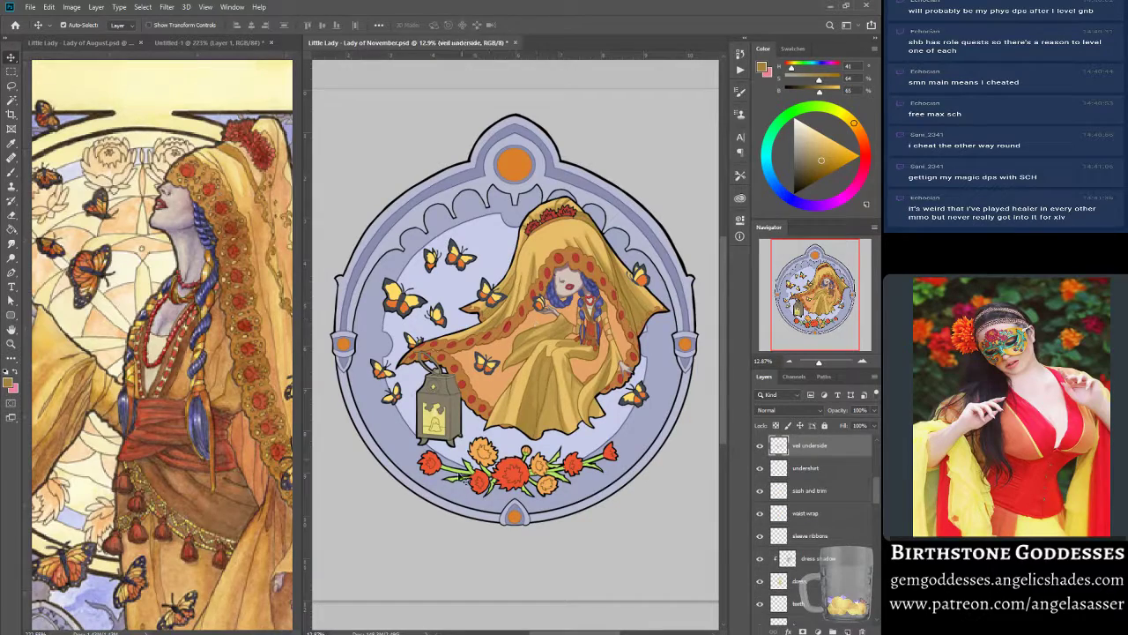
{"action": "left_click", "coordinate": [848, 631]}
{"action": "double_click", "coordinate": [804, 446]}
{"action": "type", "text": "veil"}
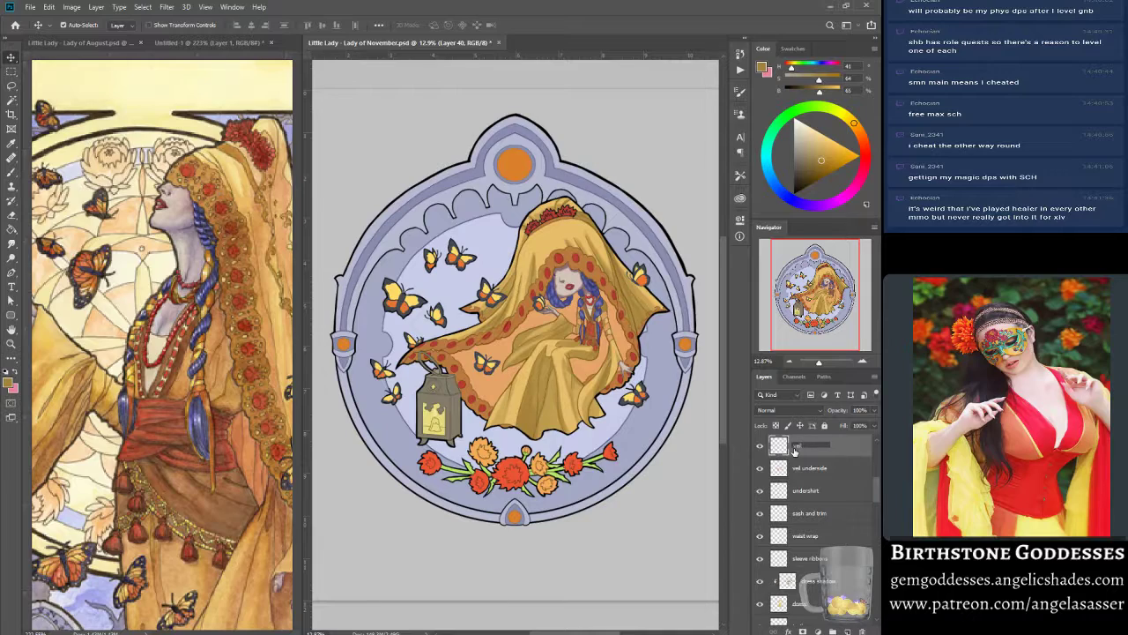
{"action": "type", "text": " underside shadow"}
{"action": "key", "text": "Return"}
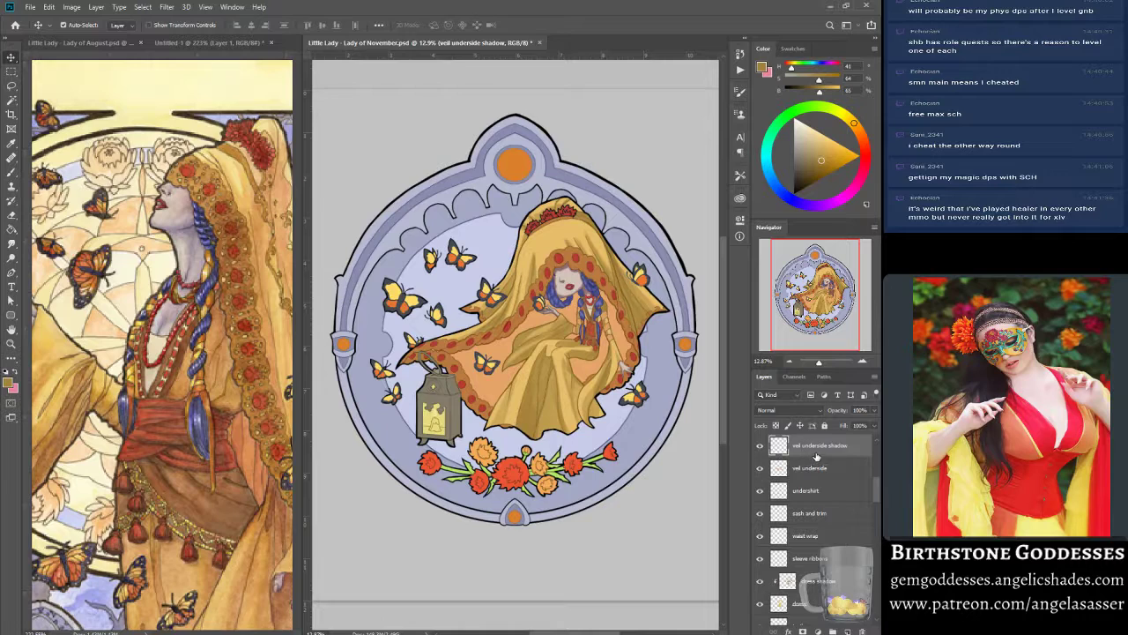
{"action": "right_click", "coordinate": [809, 455]}
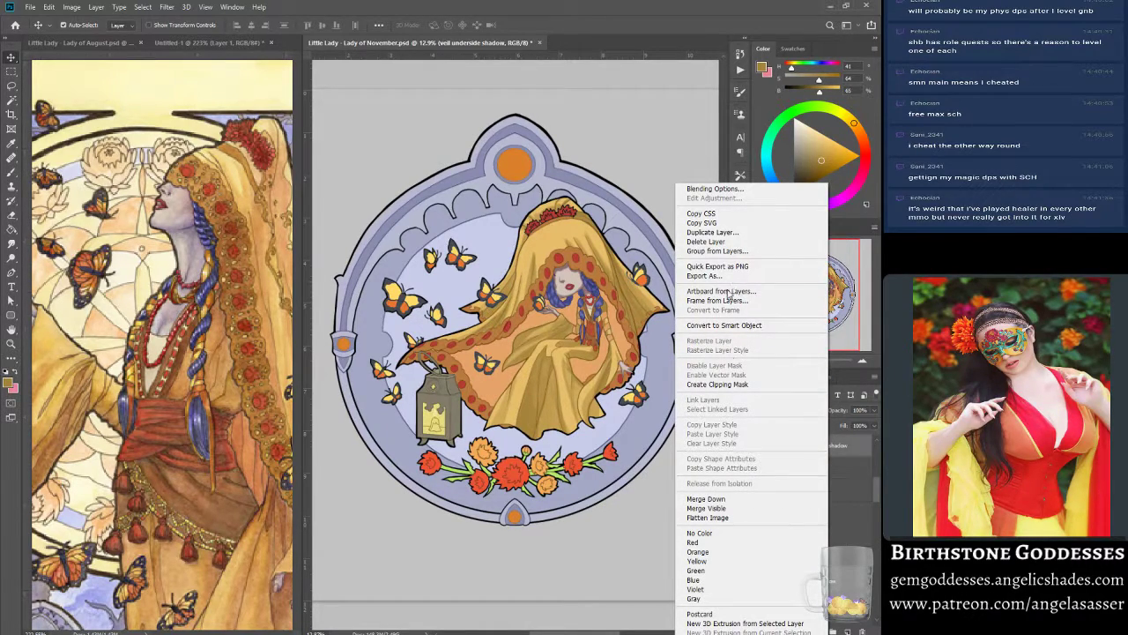
{"action": "left_click", "coordinate": [717, 385]}
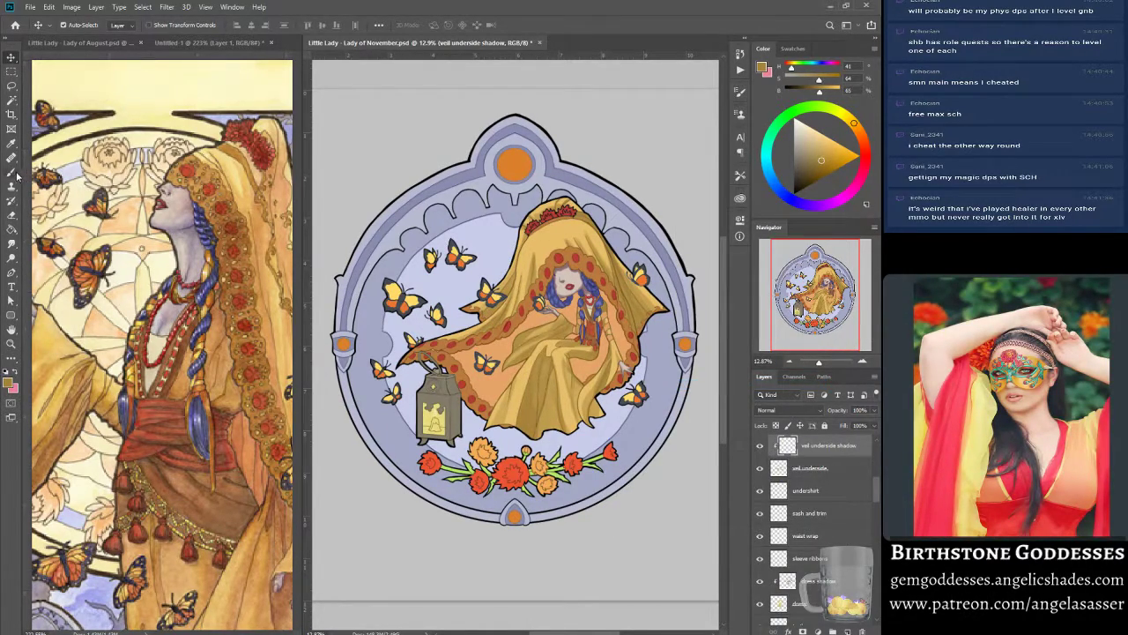
- Paint orange-brown shadow folds across the veil's underside, around the skirt, raised arm, hair and the trailing end near the lantern
{"action": "key", "text": "b"}
{"action": "left_click", "coordinate": [539, 315], "text": "alt"}
{"action": "left_click", "coordinate": [822, 157]}
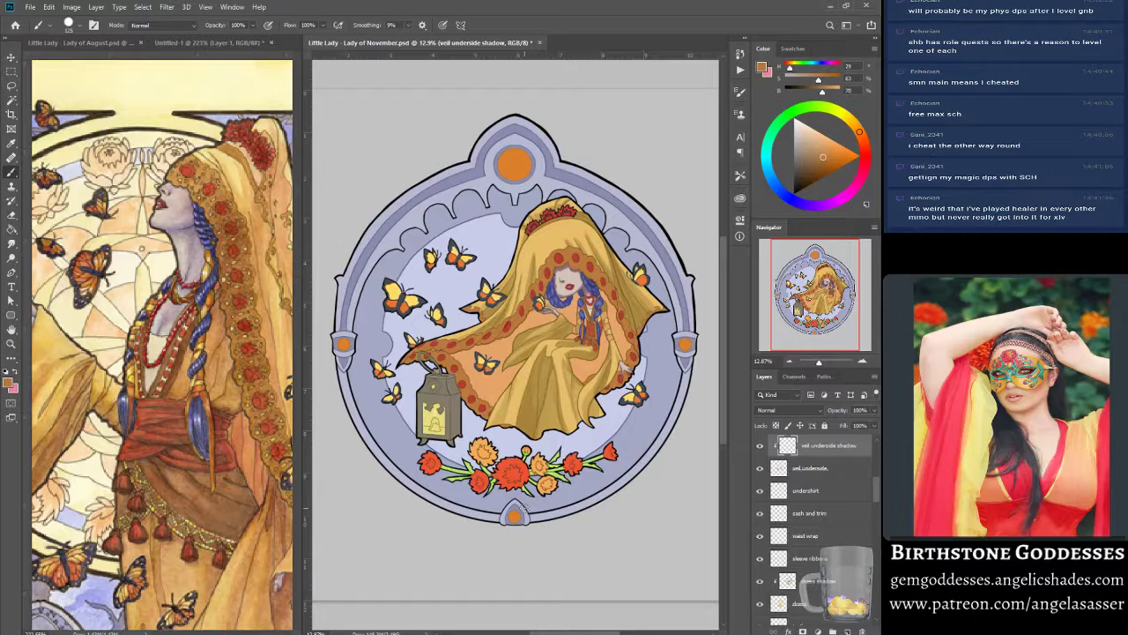
{"action": "mouse_move", "coordinate": [527, 324]}
{"action": "left_mouse_down"}
{"action": "mouse_move", "coordinate": [553, 327]}
{"action": "mouse_move", "coordinate": [565, 280]}
{"action": "mouse_move", "coordinate": [582, 379]}
{"action": "mouse_move", "coordinate": [608, 401]}
{"action": "mouse_move", "coordinate": [621, 392]}
{"action": "mouse_move", "coordinate": [571, 284]}
{"action": "mouse_move", "coordinate": [503, 441]}
{"action": "mouse_move", "coordinate": [494, 379]}
{"action": "mouse_move", "coordinate": [473, 370]}
{"action": "mouse_move", "coordinate": [516, 351]}
{"action": "mouse_move", "coordinate": [475, 416]}
{"action": "mouse_move", "coordinate": [501, 425]}
{"action": "left_mouse_up"}
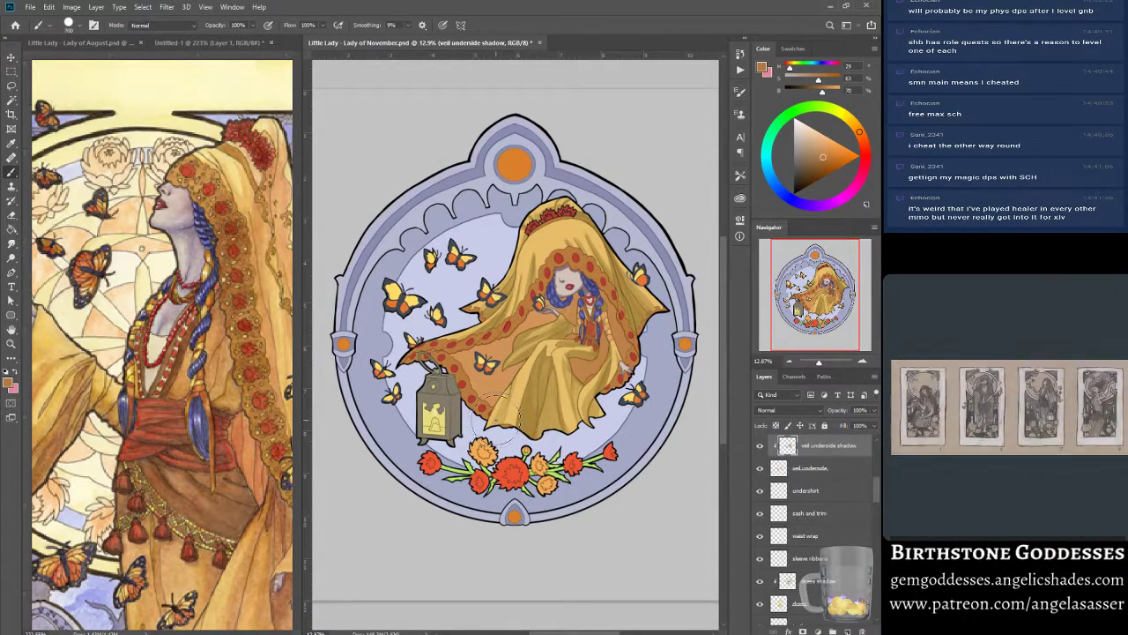
{"action": "left_click_drag", "start_coordinate": [529, 304], "coordinate": [423, 367]}
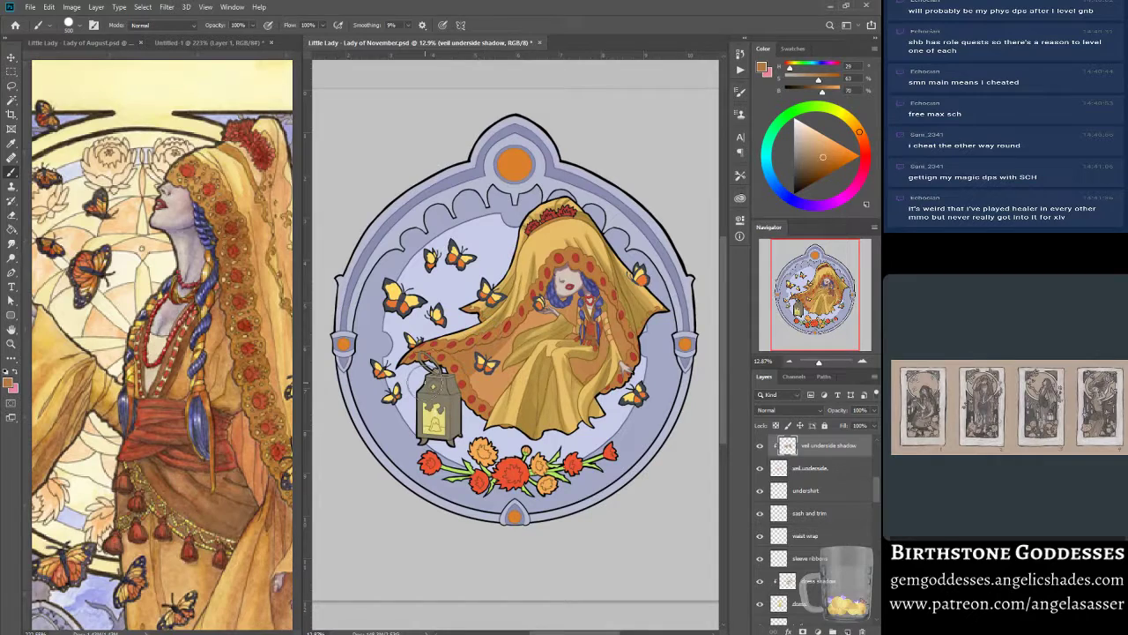
{"action": "left_click_drag", "start_coordinate": [498, 388], "coordinate": [535, 322]}
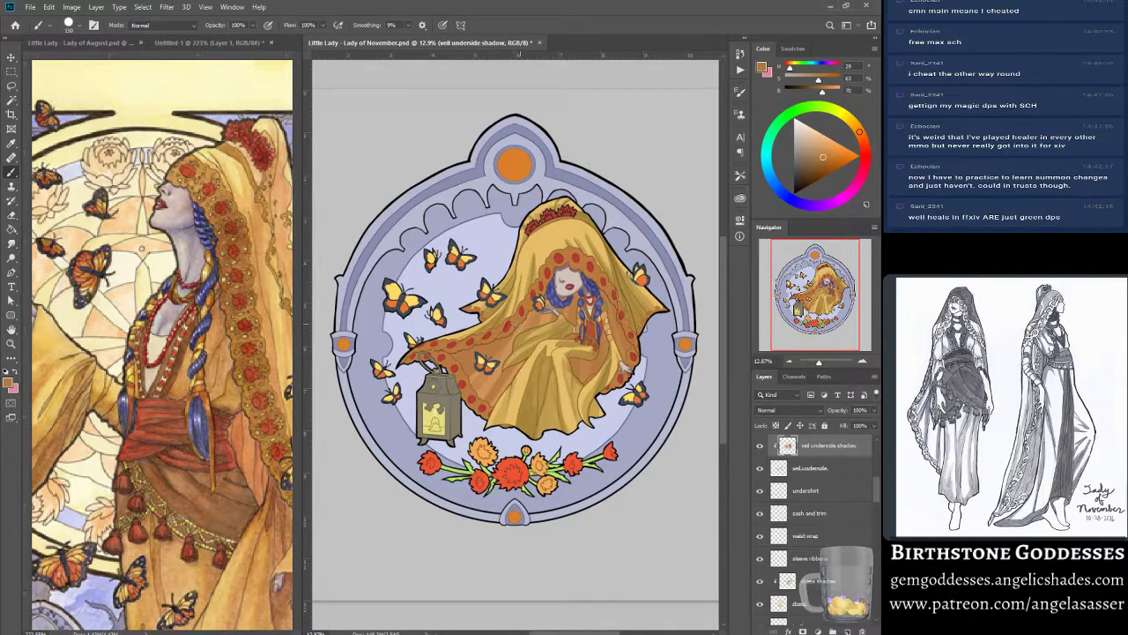
{"action": "left_click_drag", "start_coordinate": [540, 303], "coordinate": [585, 292]}
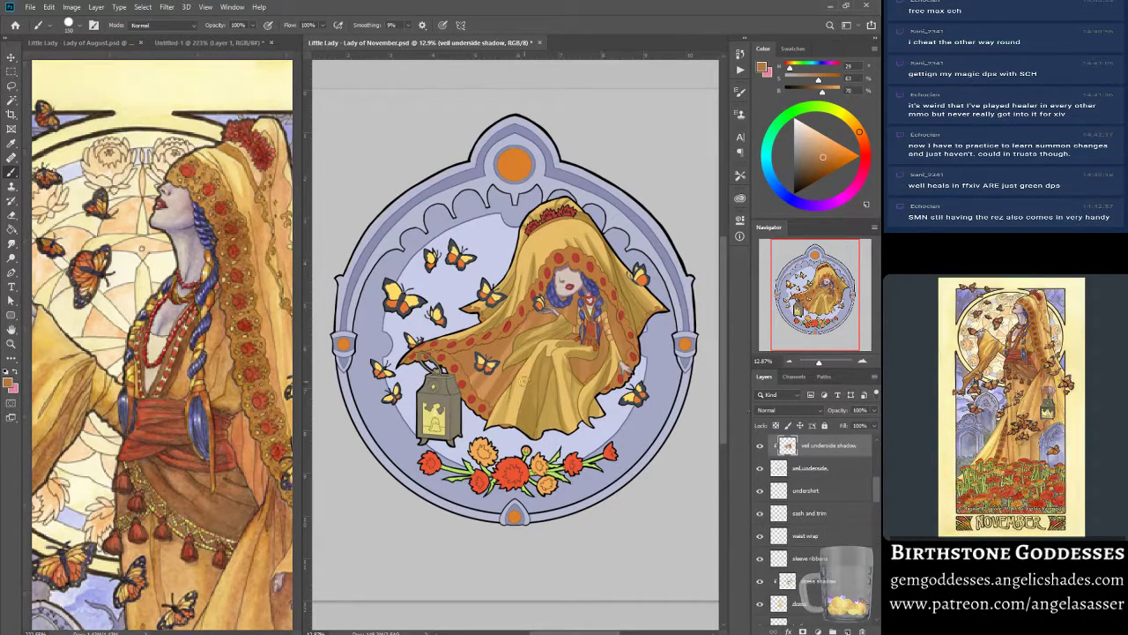
{"action": "left_click", "coordinate": [71, 7]}
{"action": "mouse_move", "coordinate": [87, 39]}
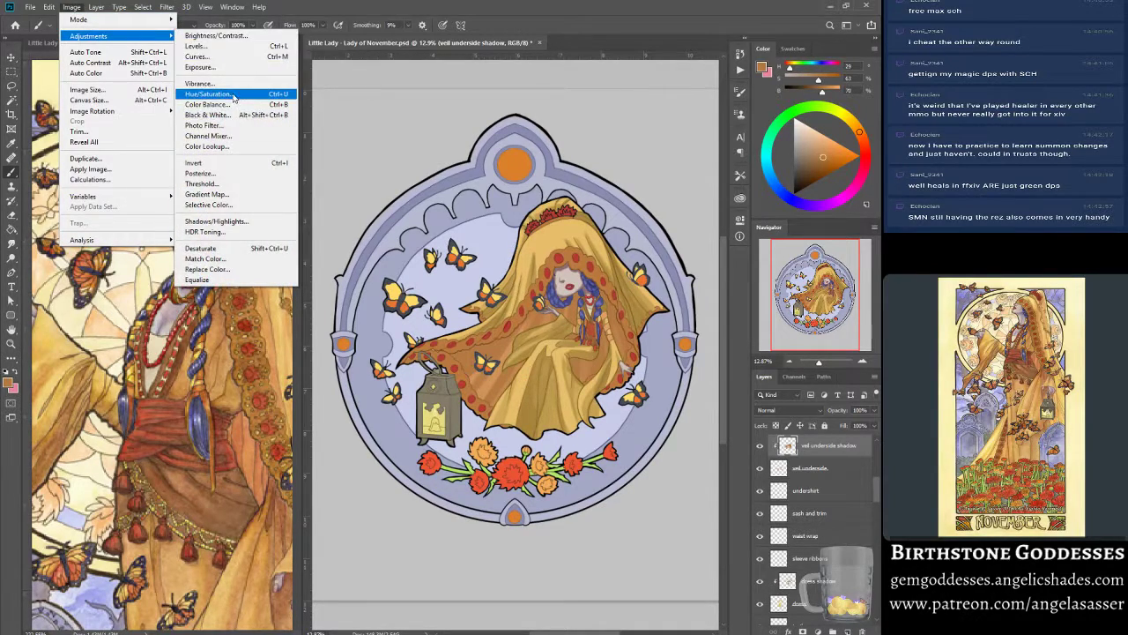
{"action": "left_click", "coordinate": [220, 99]}
{"action": "left_click_drag", "start_coordinate": [140, 472], "coordinate": [141, 477]}
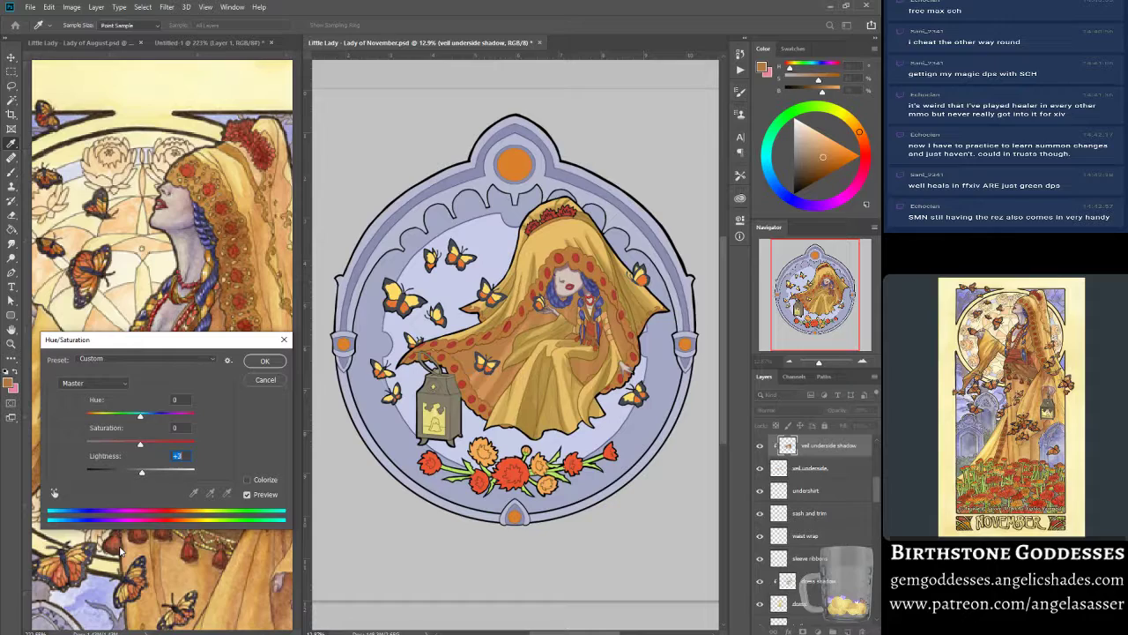
{"action": "left_click", "coordinate": [253, 494]}
{"action": "mouse_move", "coordinate": [140, 443]}
{"action": "left_mouse_down"}
{"action": "mouse_move", "coordinate": [157, 448]}
{"action": "mouse_move", "coordinate": [145, 446]}
{"action": "left_mouse_up"}
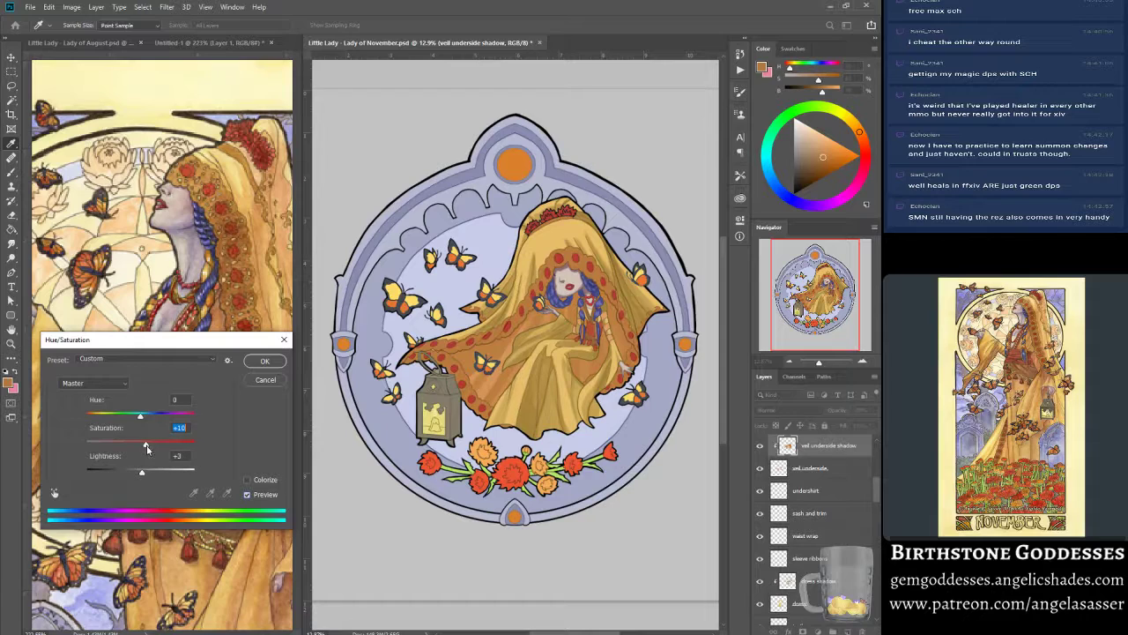
{"action": "left_click", "coordinate": [258, 497]}
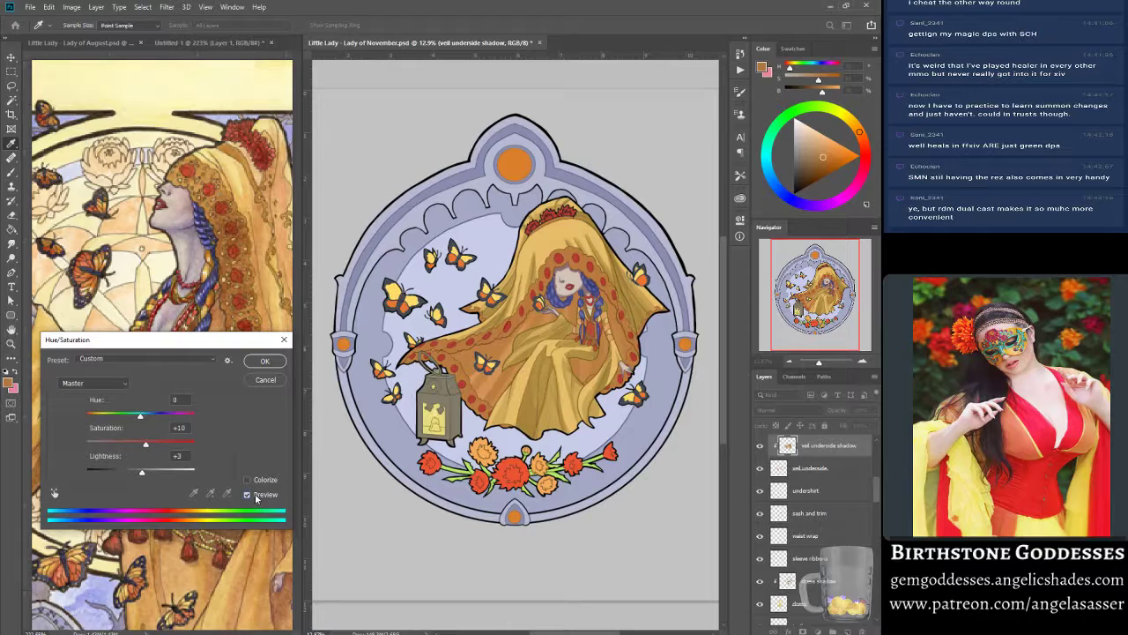
{"action": "left_click", "coordinate": [265, 379]}
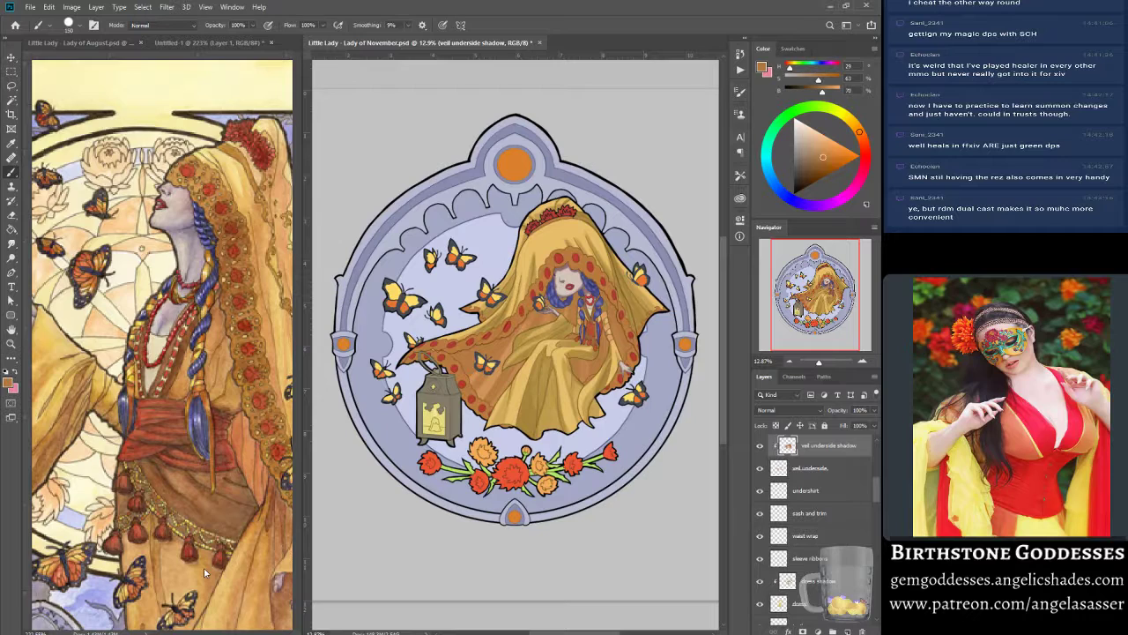
- Add a layer named "veil trim shadow" above the veil trim layer and clip it to that layer
{"action": "scroll", "coordinate": [870, 480], "scroll_direction": "up", "scroll_amount": 3}
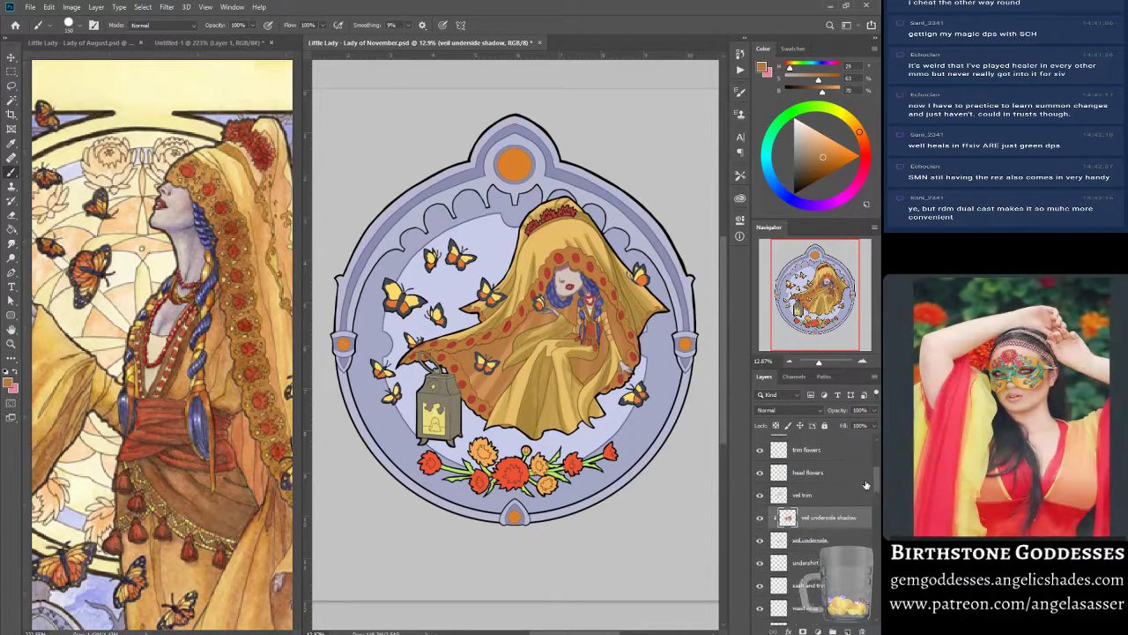
{"action": "left_click", "coordinate": [825, 495]}
{"action": "left_click", "coordinate": [847, 632]}
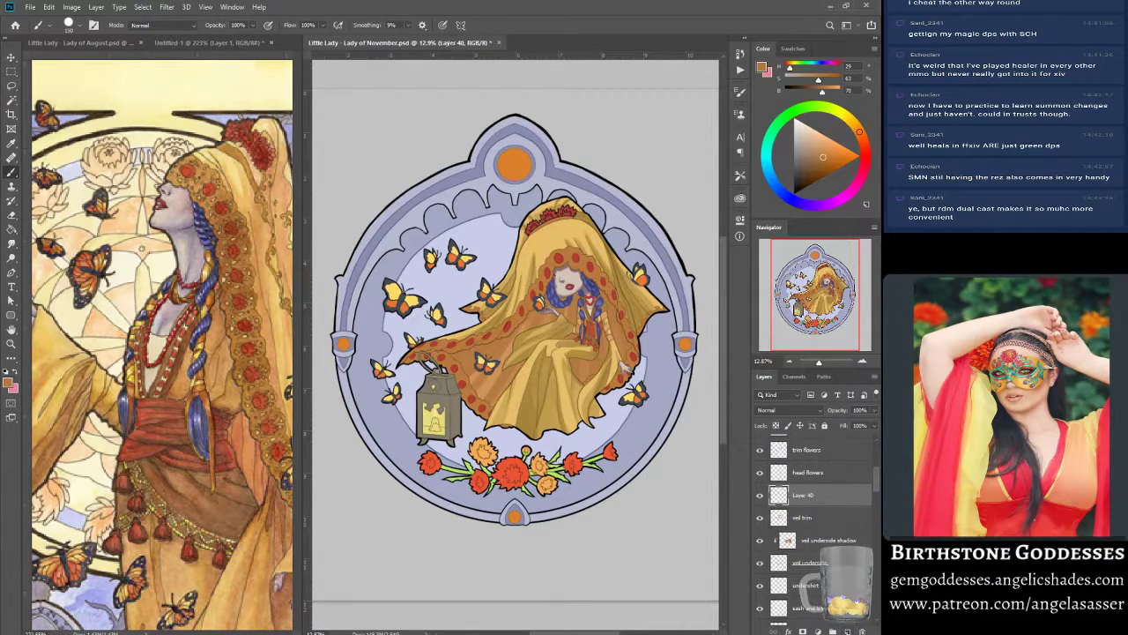
{"action": "type", "text": "veil trim shadow"}
{"action": "key", "text": "Return"}
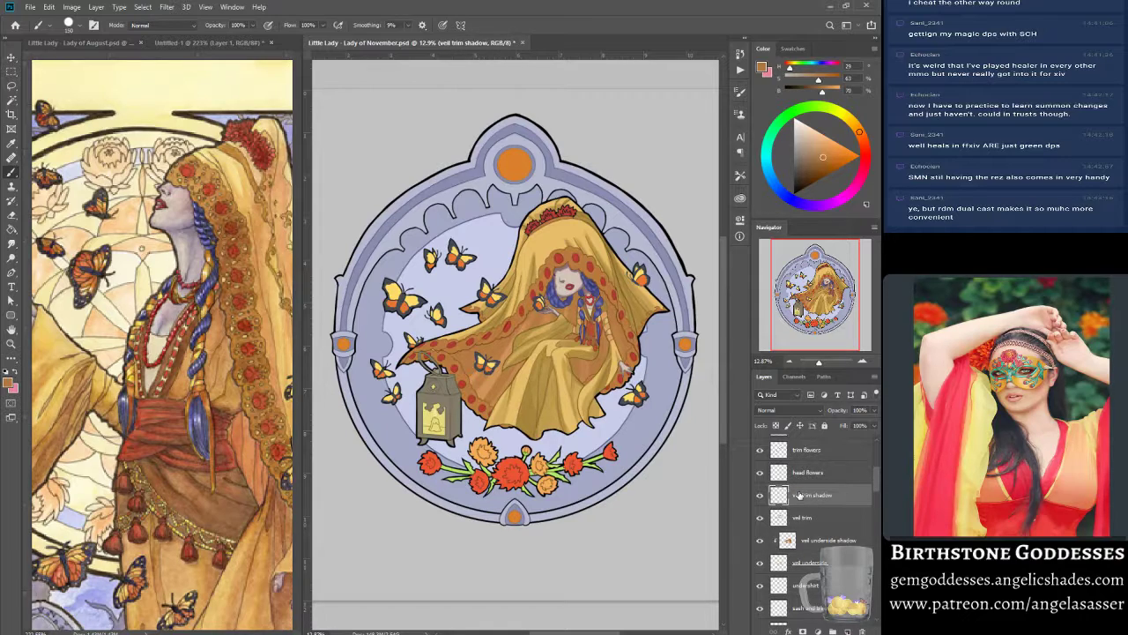
{"action": "right_click", "coordinate": [803, 496]}
{"action": "left_click", "coordinate": [770, 241]}
- Darken the sampled orange-brown and, with a 40 px brush, start the shadow on the veil trim below the raised hand
{"action": "left_click", "coordinate": [449, 388], "text": "alt"}
{"action": "left_click_drag", "start_coordinate": [826, 157], "coordinate": [824, 165]}
{"action": "mouse_move", "coordinate": [819, 364]}
{"action": "left_mouse_down"}
{"action": "mouse_move", "coordinate": [833, 363]}
{"action": "mouse_move", "coordinate": [822, 363]}
{"action": "left_mouse_up"}
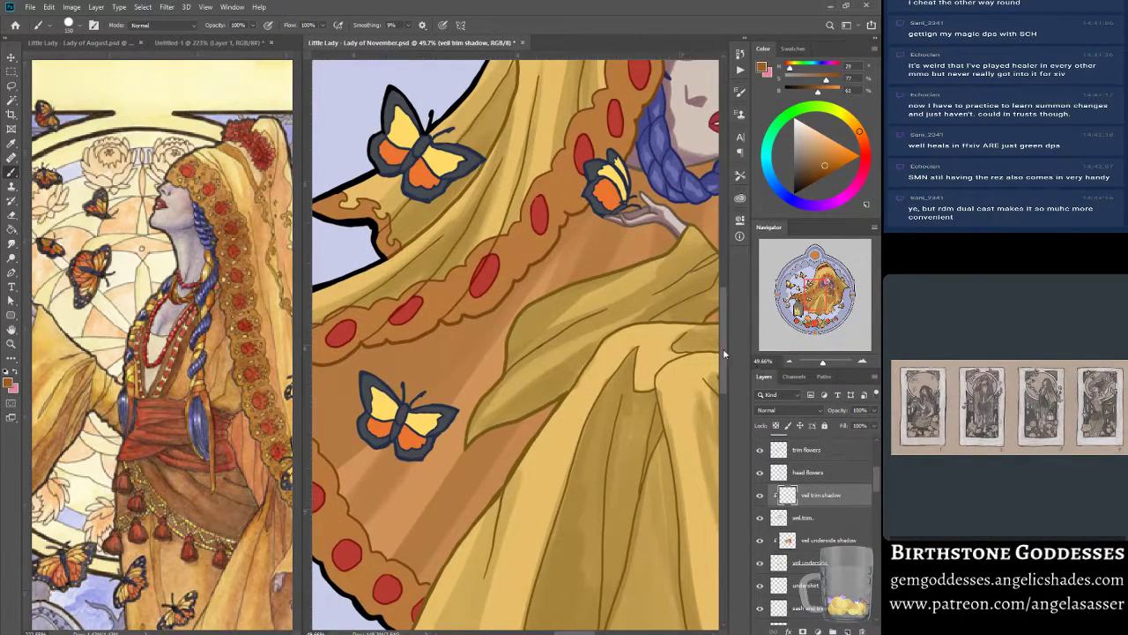
{"action": "key", "text": "bracketleft"}
{"action": "key", "text": "bracketleft"}
{"action": "key", "text": "bracketleft"}
{"action": "key", "text": "bracketleft"}
{"action": "key", "text": "bracketleft"}
{"action": "key", "text": "bracketleft"}
{"action": "key", "text": "bracketleft"}
{"action": "key", "text": "bracketleft"}
{"action": "mouse_move", "coordinate": [430, 281]}
{"action": "left_mouse_down"}
{"action": "mouse_move", "coordinate": [394, 319]}
{"action": "mouse_move", "coordinate": [389, 307]}
{"action": "mouse_move", "coordinate": [424, 291]}
{"action": "mouse_move", "coordinate": [377, 341]}
{"action": "mouse_move", "coordinate": [437, 287]}
{"action": "mouse_move", "coordinate": [401, 333]}
{"action": "left_mouse_up"}
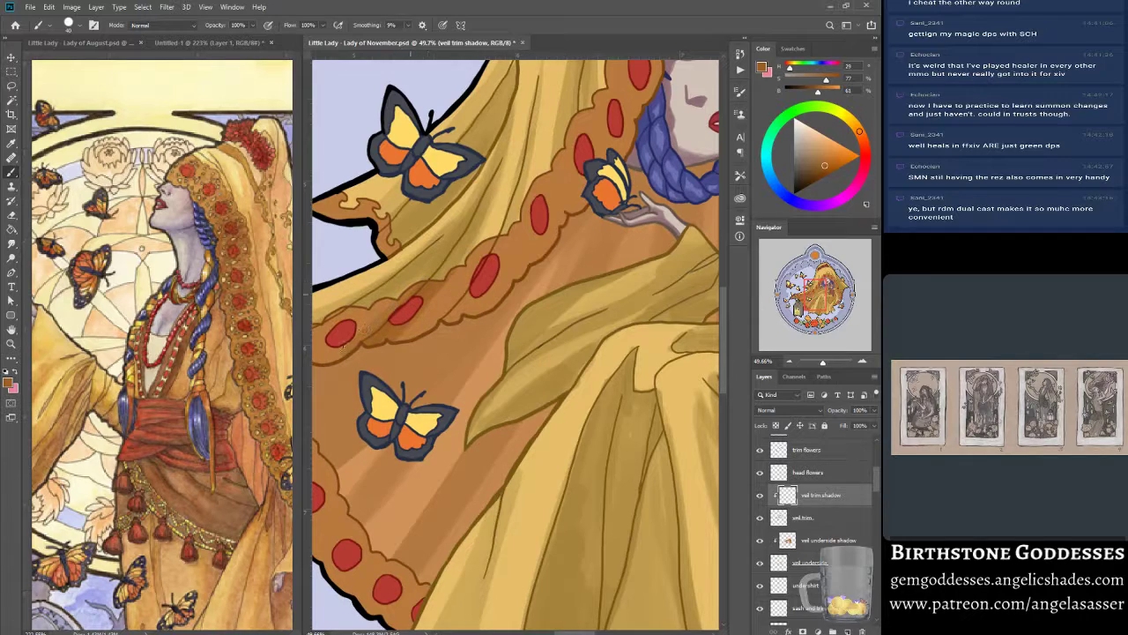
- Paint orange-brown shadow along the veil trim from below the raised hand down to the trailing end at the lantern
{"action": "mouse_move", "coordinate": [822, 361]}
{"action": "left_mouse_down"}
{"action": "mouse_move", "coordinate": [798, 362]}
{"action": "mouse_move", "coordinate": [820, 362]}
{"action": "left_mouse_up"}
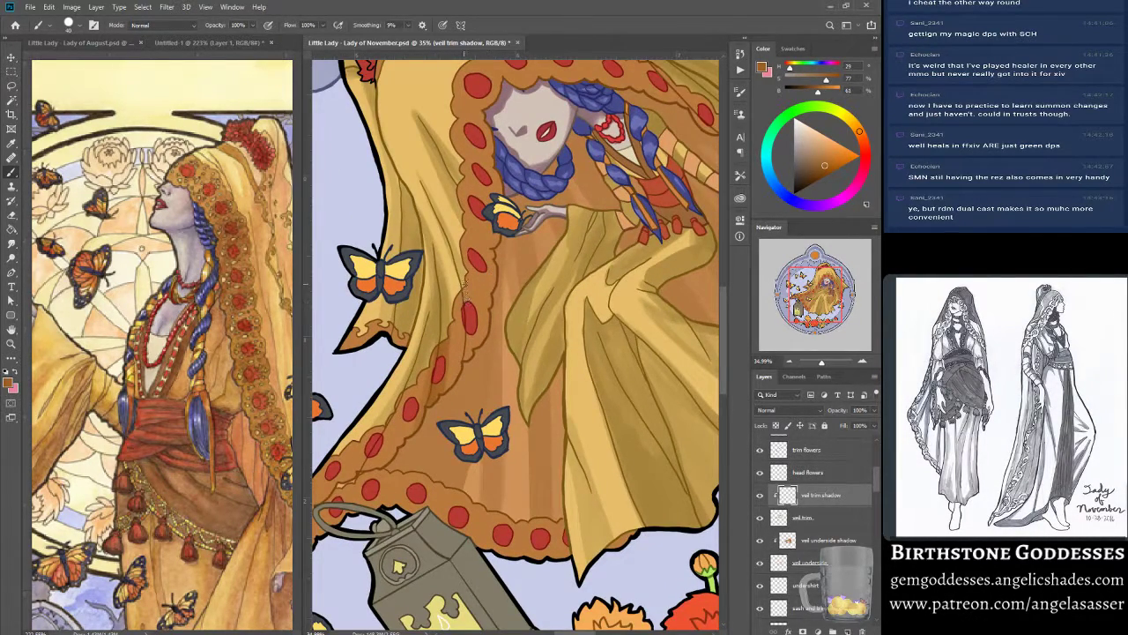
{"action": "left_click_drag", "start_coordinate": [464, 361], "coordinate": [467, 339]}
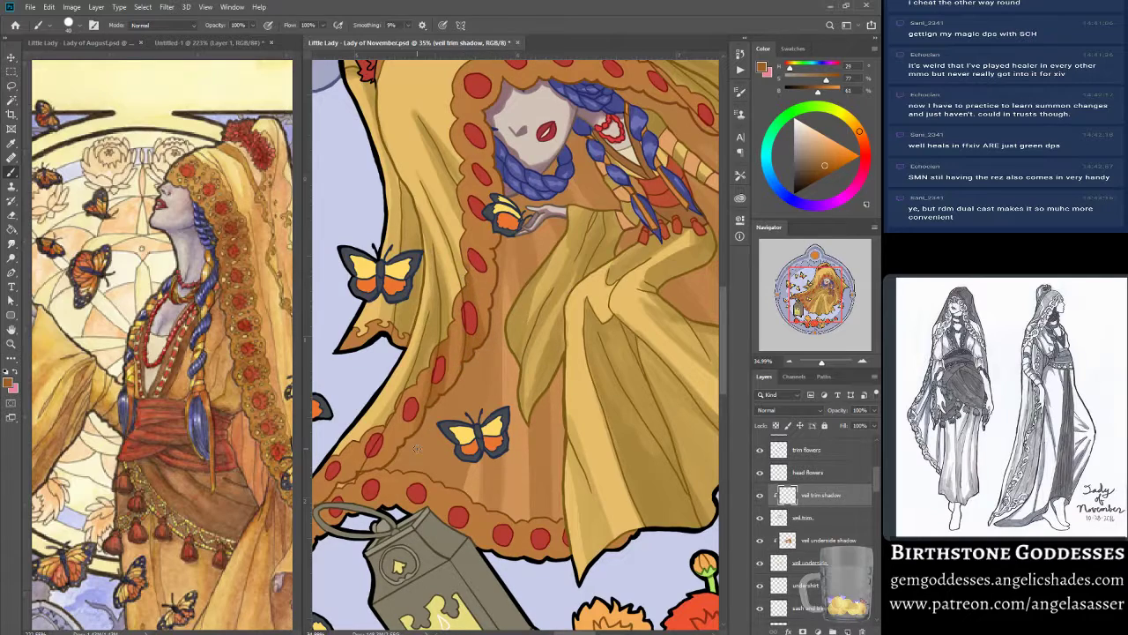
{"action": "mouse_move", "coordinate": [397, 388]}
{"action": "left_mouse_down"}
{"action": "mouse_move", "coordinate": [374, 458]}
{"action": "mouse_move", "coordinate": [338, 493]}
{"action": "left_mouse_up"}
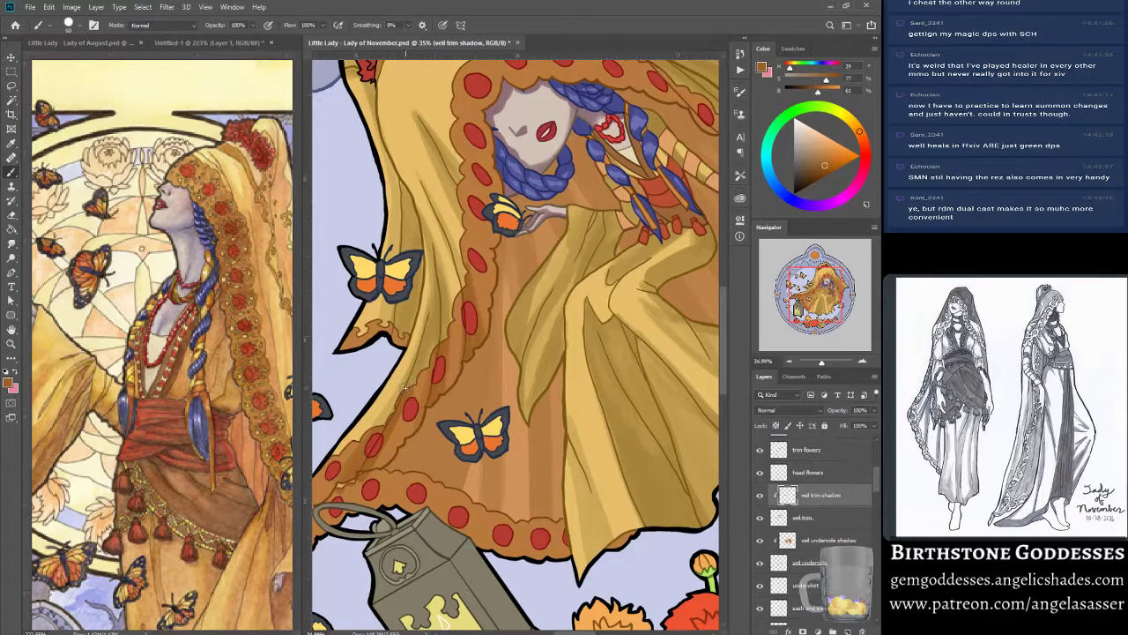
{"action": "mouse_move", "coordinate": [388, 454]}
{"action": "left_mouse_down"}
{"action": "mouse_move", "coordinate": [423, 384]}
{"action": "mouse_move", "coordinate": [397, 446]}
{"action": "mouse_move", "coordinate": [408, 388]}
{"action": "left_mouse_up"}
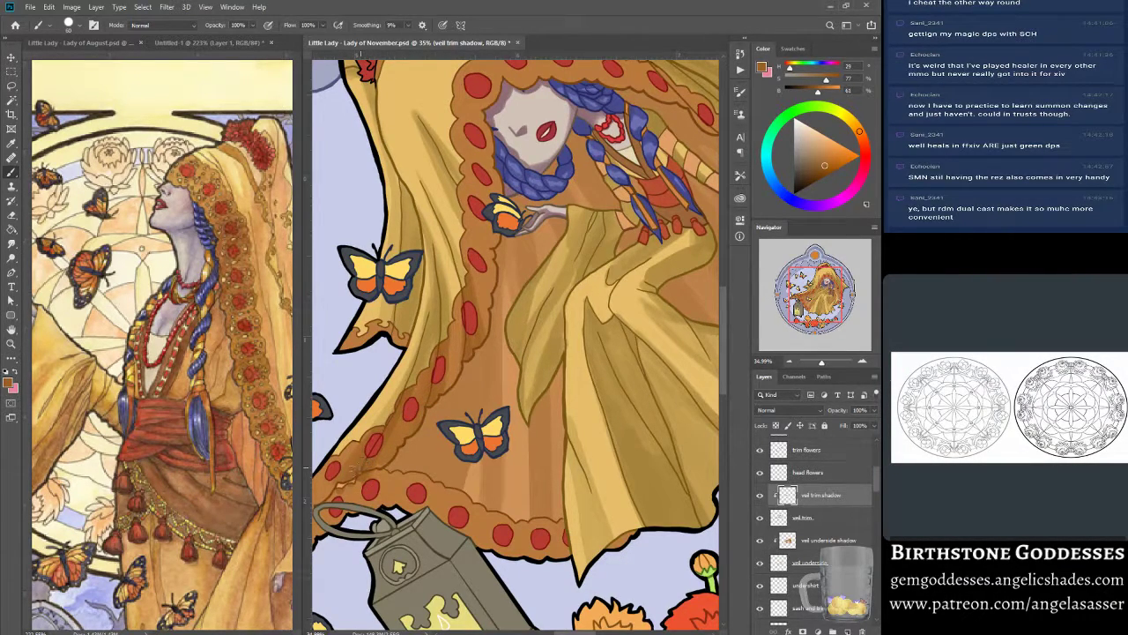
{"action": "mouse_move", "coordinate": [821, 365]}
{"action": "left_mouse_down"}
{"action": "mouse_move", "coordinate": [802, 362]}
{"action": "mouse_move", "coordinate": [820, 363]}
{"action": "left_mouse_up"}
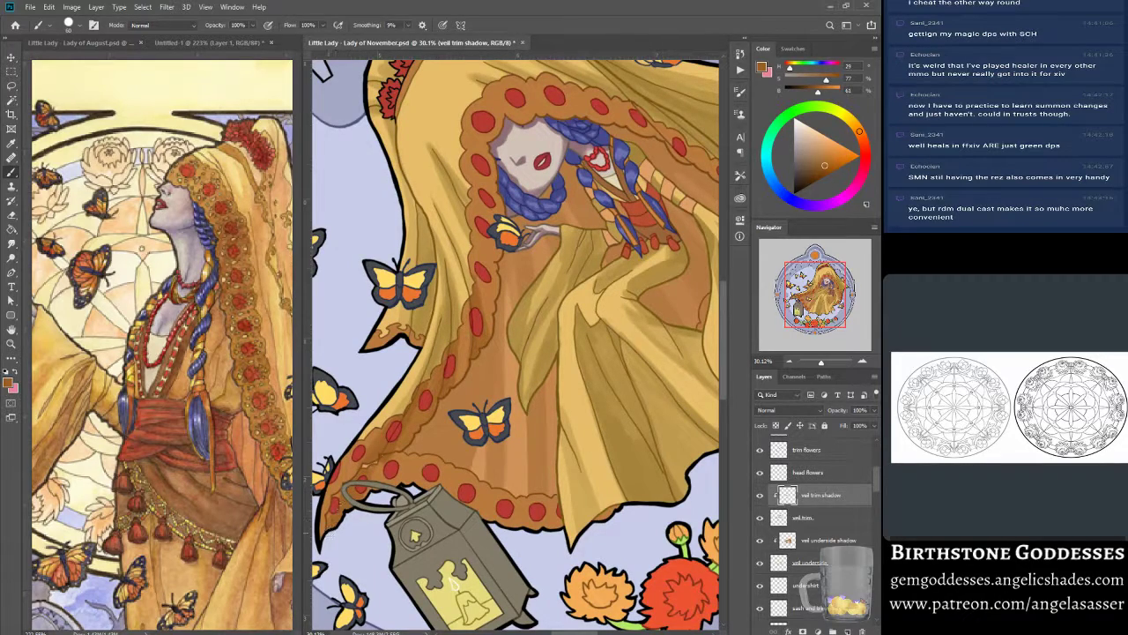
{"action": "left_click_drag", "start_coordinate": [363, 494], "coordinate": [379, 472]}
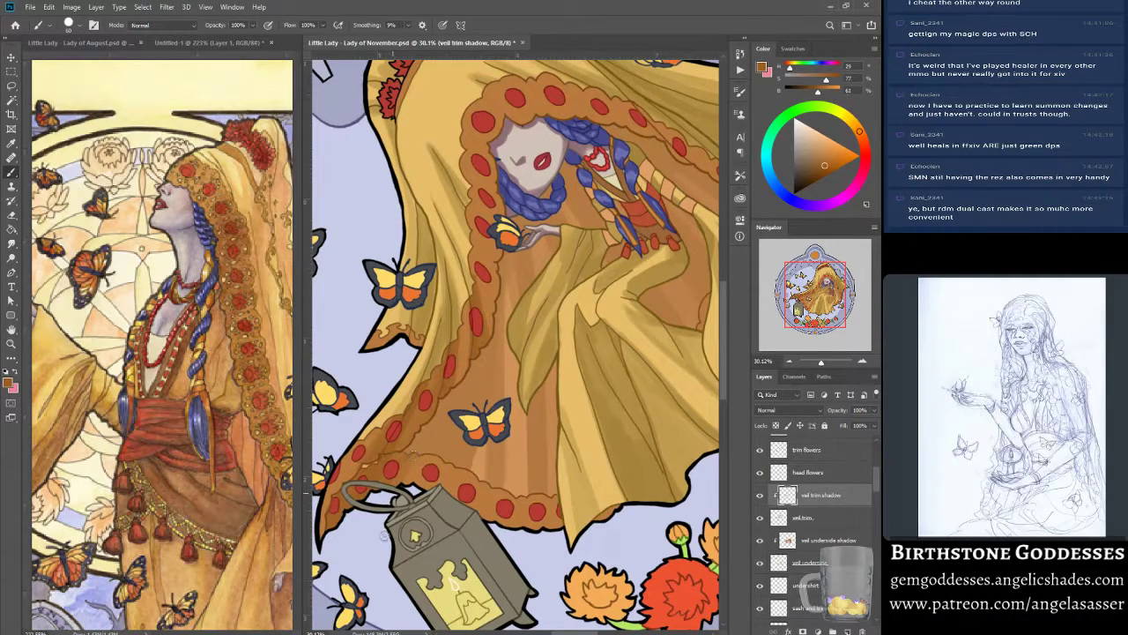
- Continue the trim shadow along the veil's remaining edges, down the side of the lowered hand
{"action": "left_click_drag", "start_coordinate": [821, 361], "coordinate": [818, 361]}
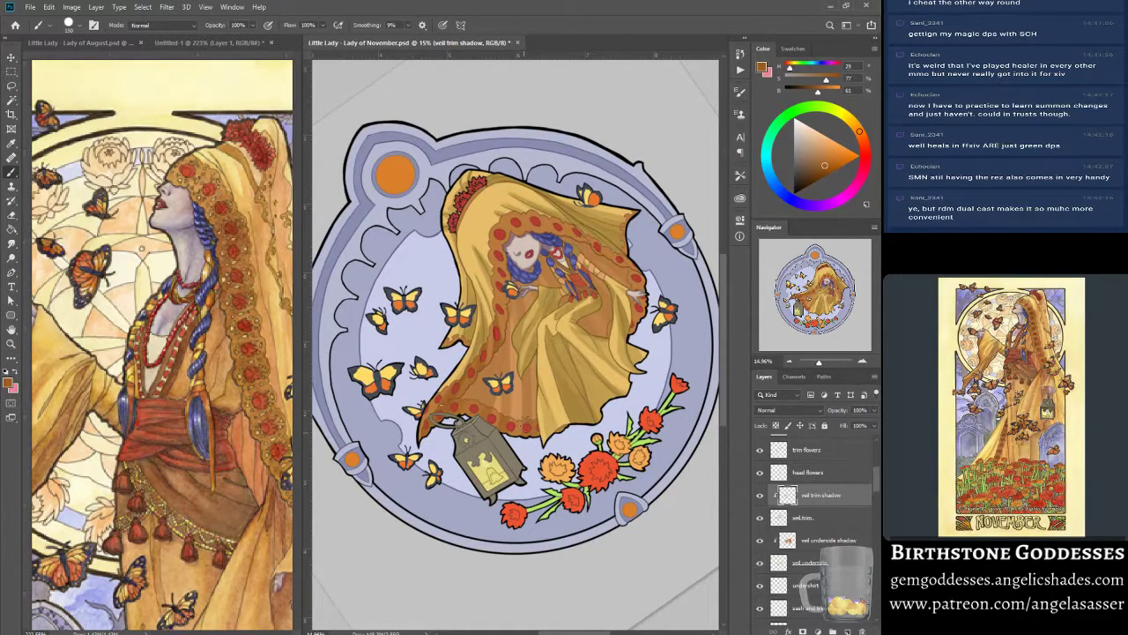
{"action": "left_click_drag", "start_coordinate": [416, 472], "coordinate": [395, 210]}
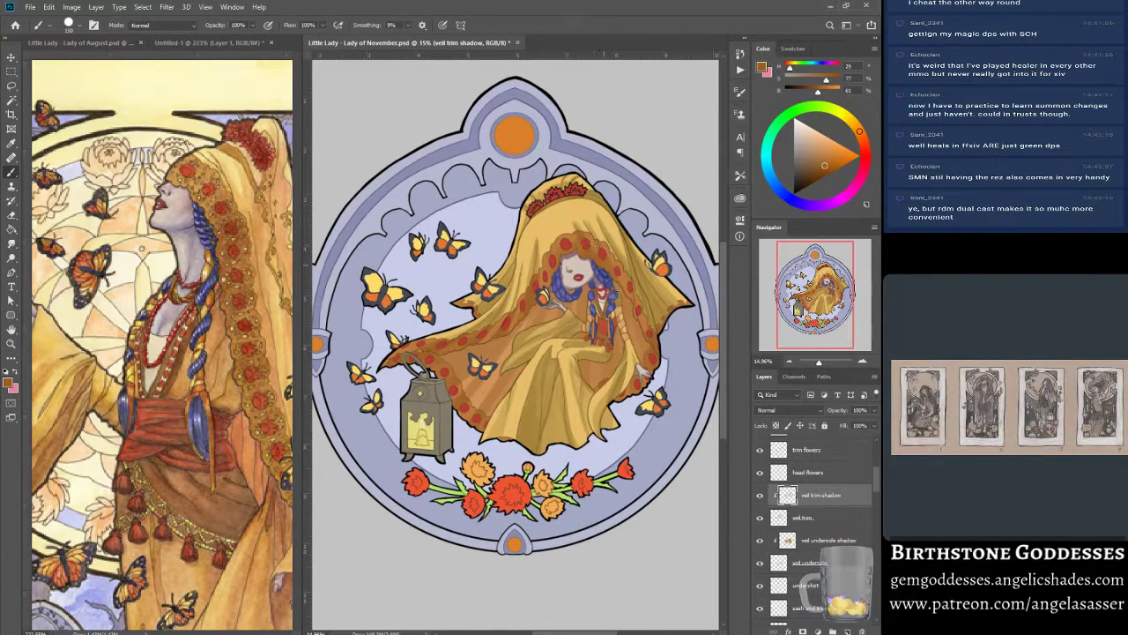
{"action": "left_click_drag", "start_coordinate": [623, 271], "coordinate": [630, 351]}
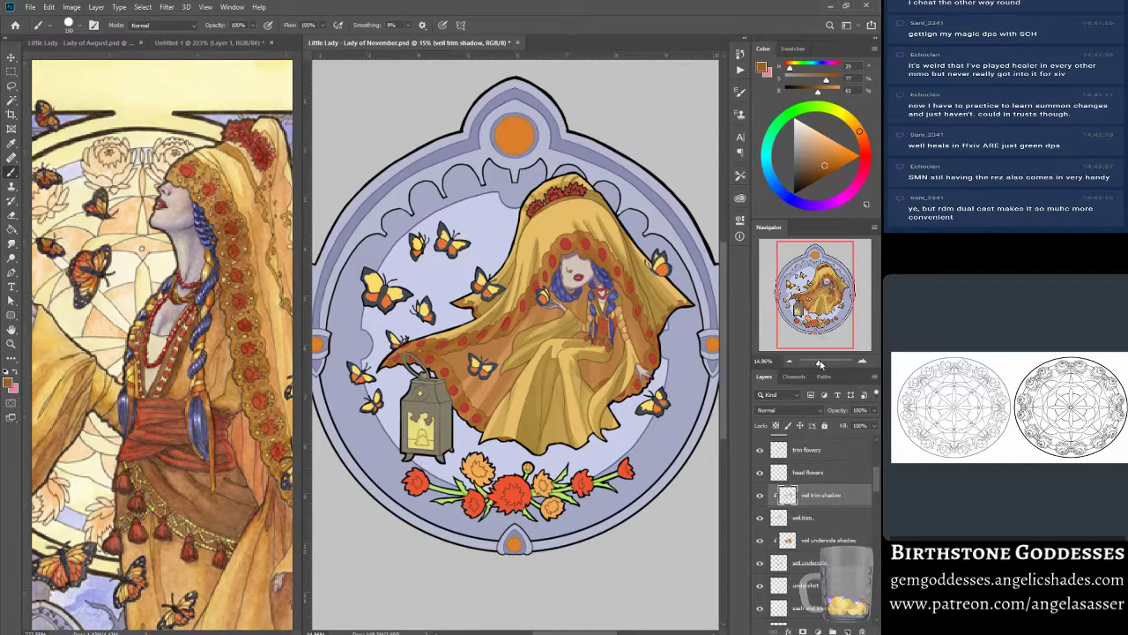
{"action": "left_click_drag", "start_coordinate": [824, 363], "coordinate": [825, 364]}
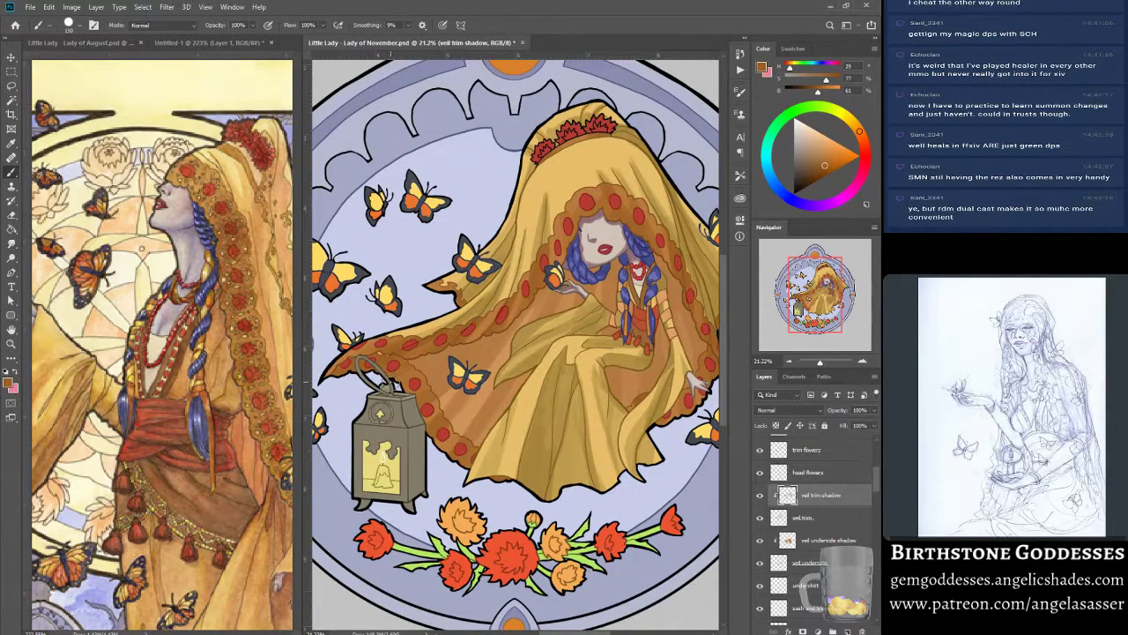
{"action": "left_click_drag", "start_coordinate": [806, 312], "coordinate": [816, 311]}
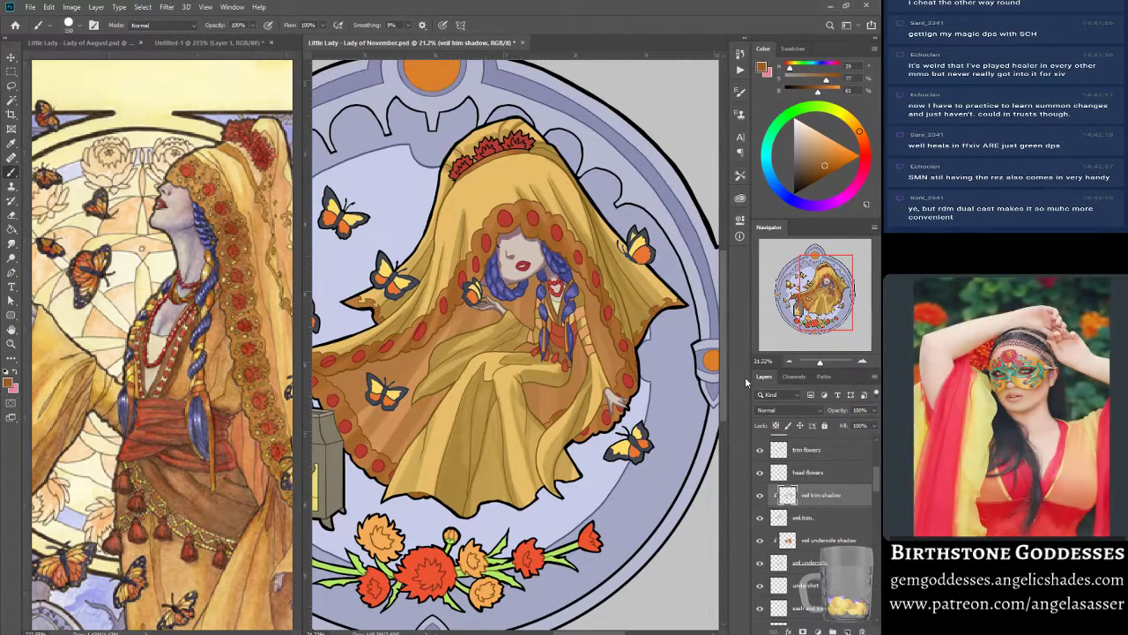
{"action": "mouse_move", "coordinate": [826, 367]}
{"action": "left_mouse_down"}
{"action": "mouse_move", "coordinate": [801, 367]}
{"action": "mouse_move", "coordinate": [828, 367]}
{"action": "left_mouse_up"}
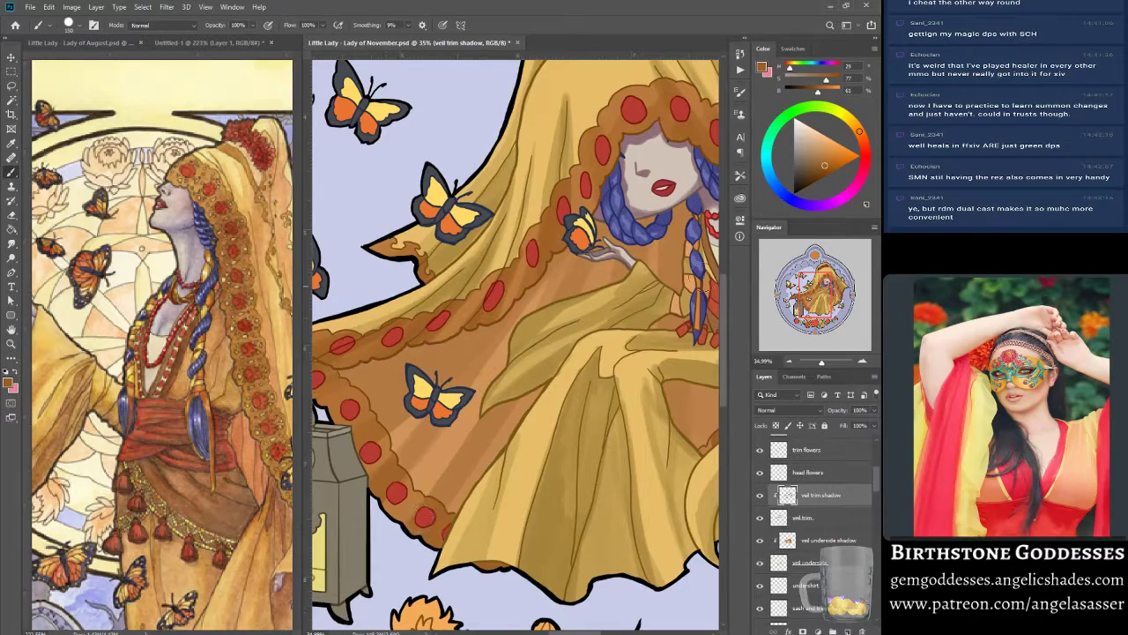
{"action": "left_click_drag", "start_coordinate": [806, 289], "coordinate": [800, 268]}
{"action": "mouse_move", "coordinate": [822, 365]}
{"action": "left_mouse_down"}
{"action": "mouse_move", "coordinate": [805, 365]}
{"action": "mouse_move", "coordinate": [819, 364]}
{"action": "left_mouse_up"}
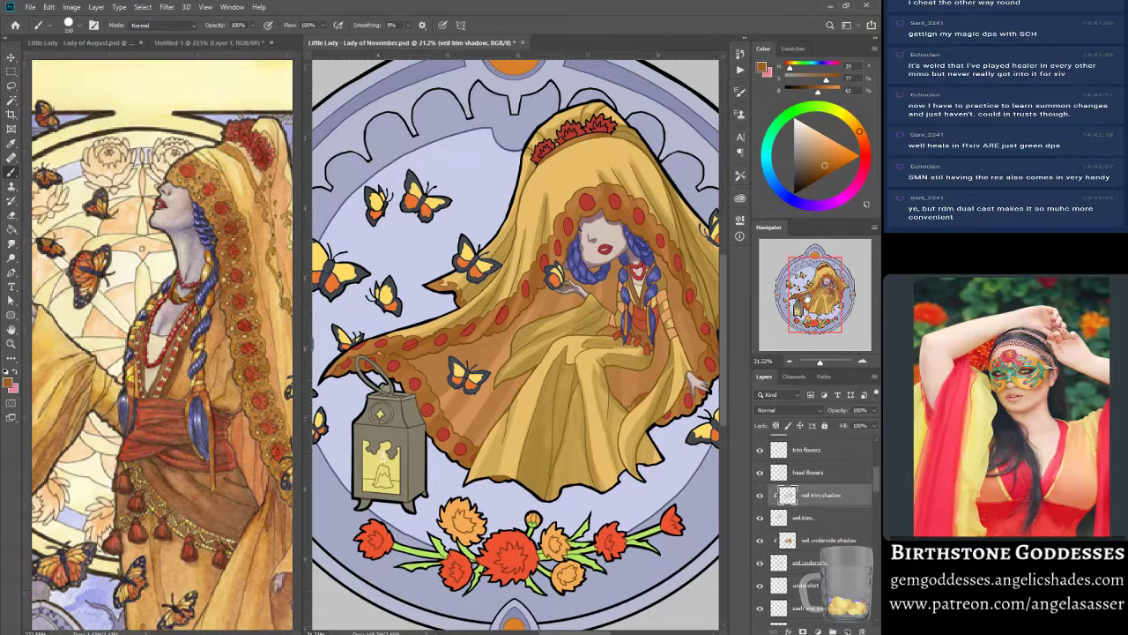
{"action": "left_click_drag", "start_coordinate": [808, 298], "coordinate": [813, 296]}
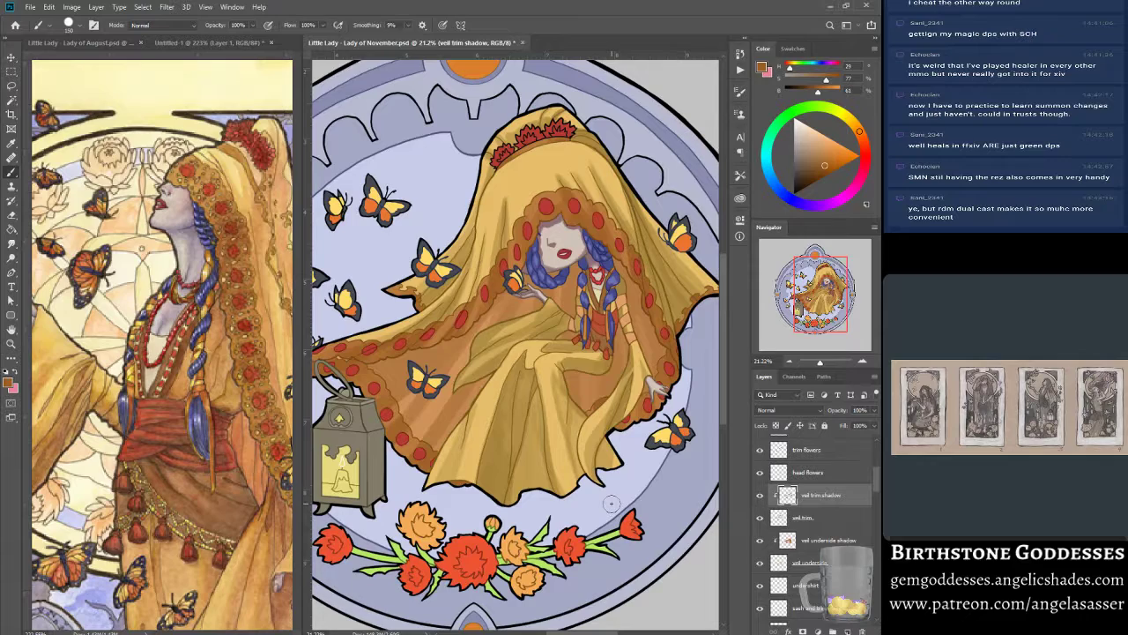
- Make the veil trim layer the active layer
{"action": "left_click", "coordinate": [813, 508]}
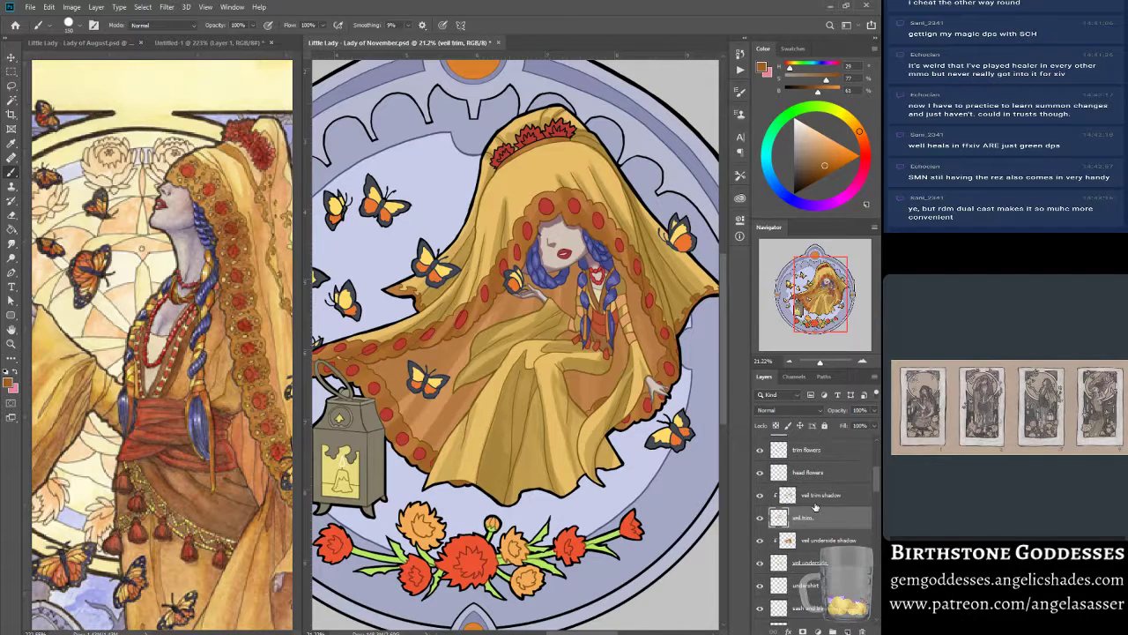
{"action": "left_click", "coordinate": [72, 7]}
{"action": "mouse_move", "coordinate": [113, 37]}
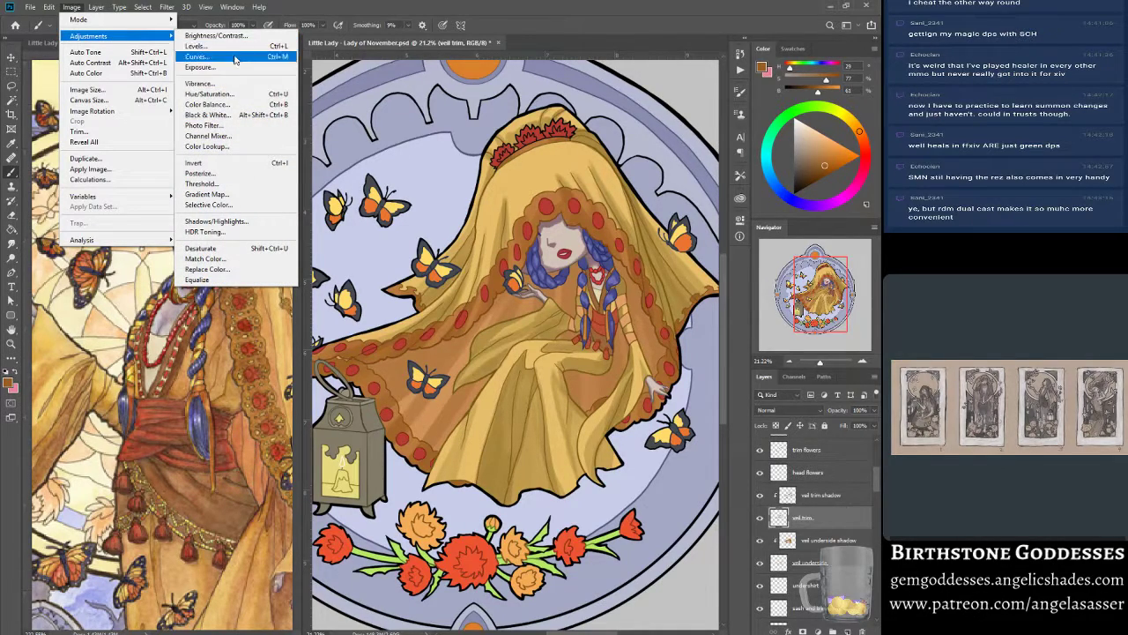
{"action": "left_click", "coordinate": [231, 84]}
{"action": "left_click", "coordinate": [504, 230]}
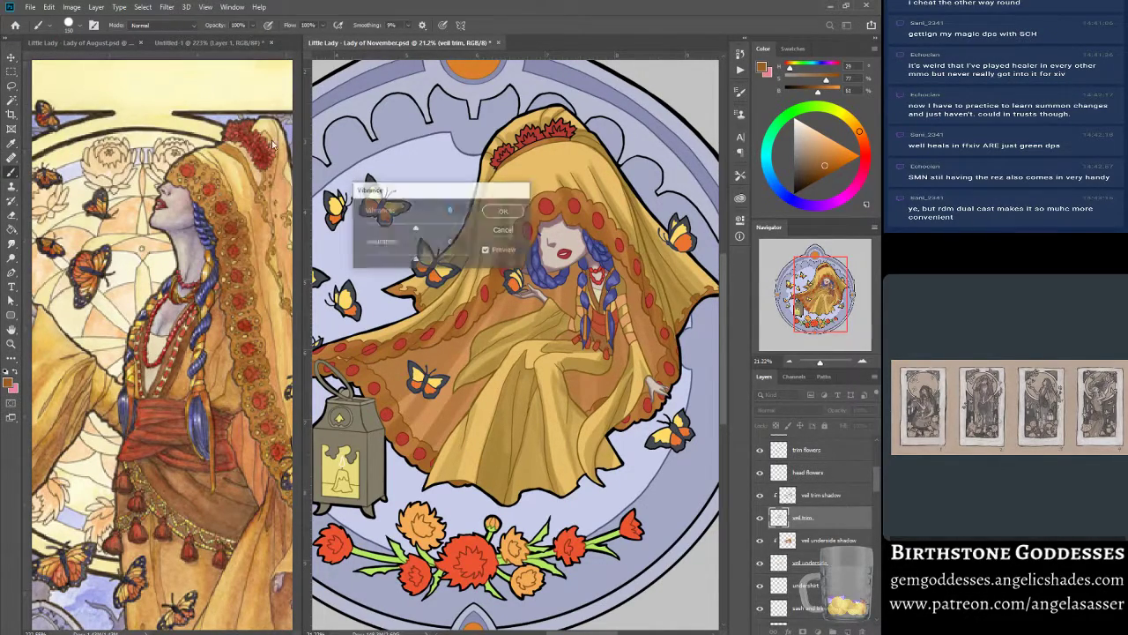
- Adjust the veil trim layer's Hue/Saturation to saturation +13 and lightness +13, comparing with the preview off and on
{"action": "left_click", "coordinate": [71, 7]}
{"action": "mouse_move", "coordinate": [115, 37]}
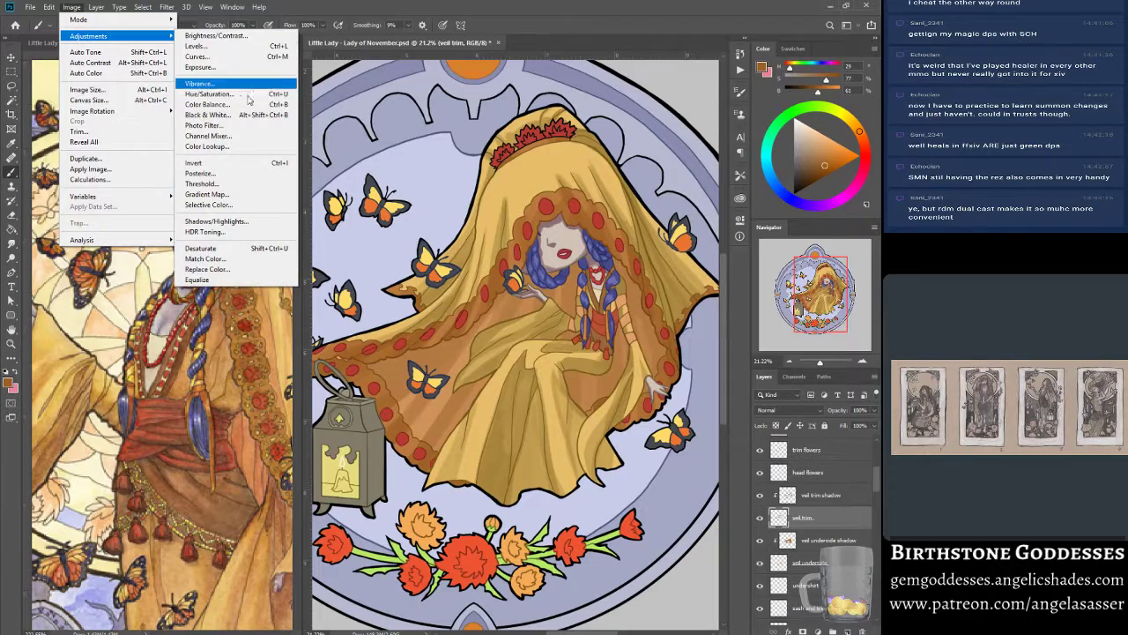
{"action": "left_click", "coordinate": [251, 95]}
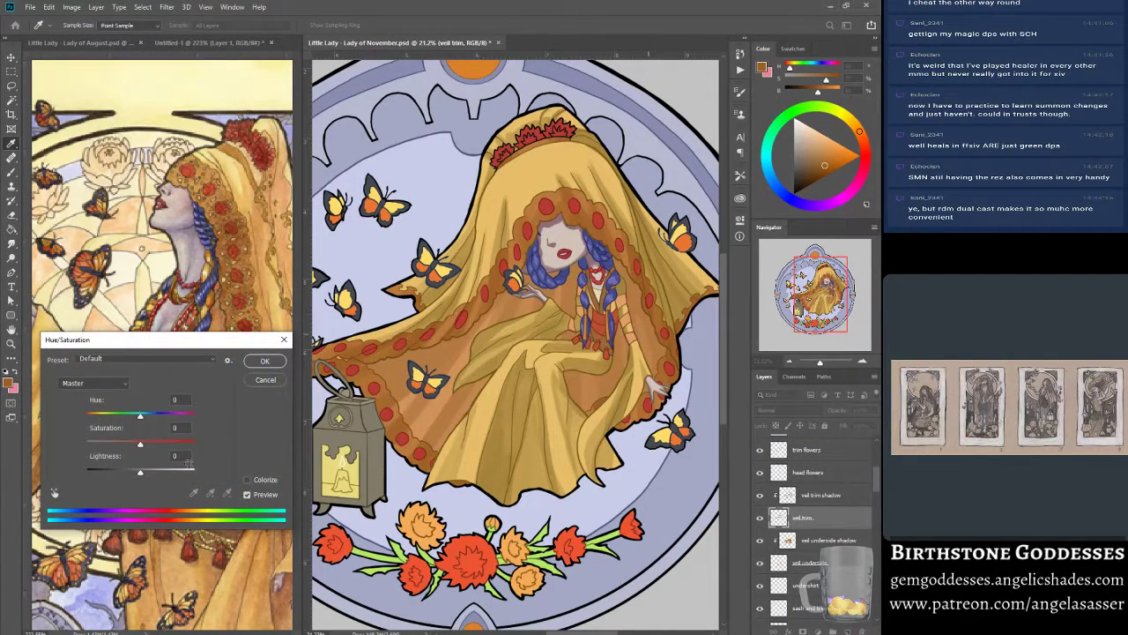
{"action": "mouse_move", "coordinate": [140, 471]}
{"action": "left_mouse_down"}
{"action": "mouse_move", "coordinate": [154, 474]}
{"action": "mouse_move", "coordinate": [147, 447]}
{"action": "left_mouse_up"}
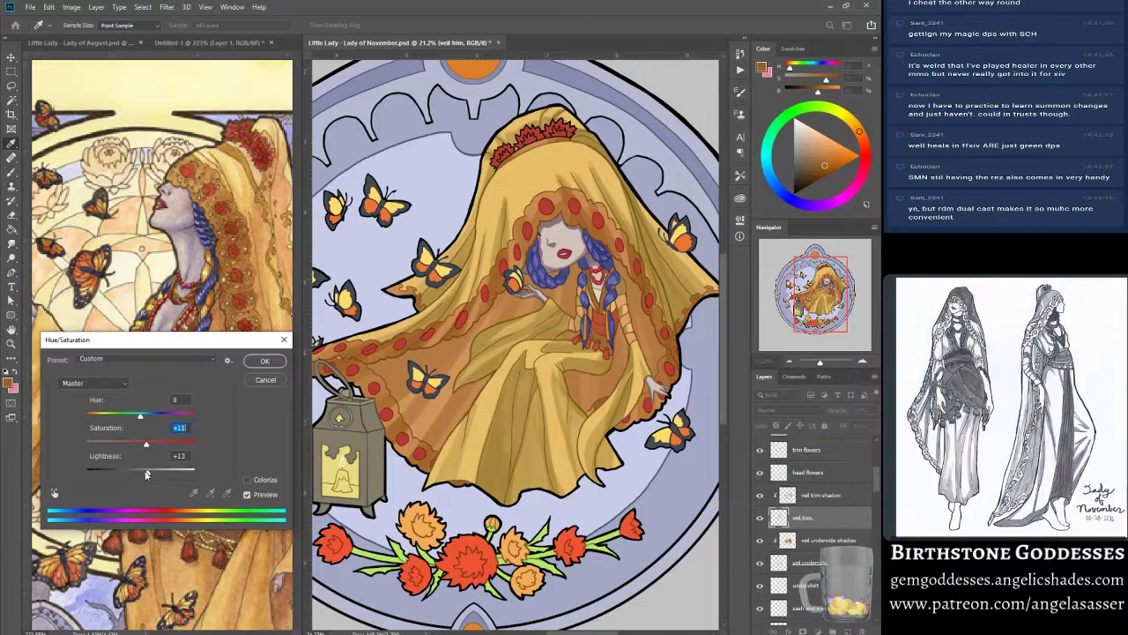
{"action": "left_click_drag", "start_coordinate": [146, 445], "coordinate": [150, 448]}
{"action": "left_click", "coordinate": [271, 497]}
{"action": "left_click", "coordinate": [271, 498]}
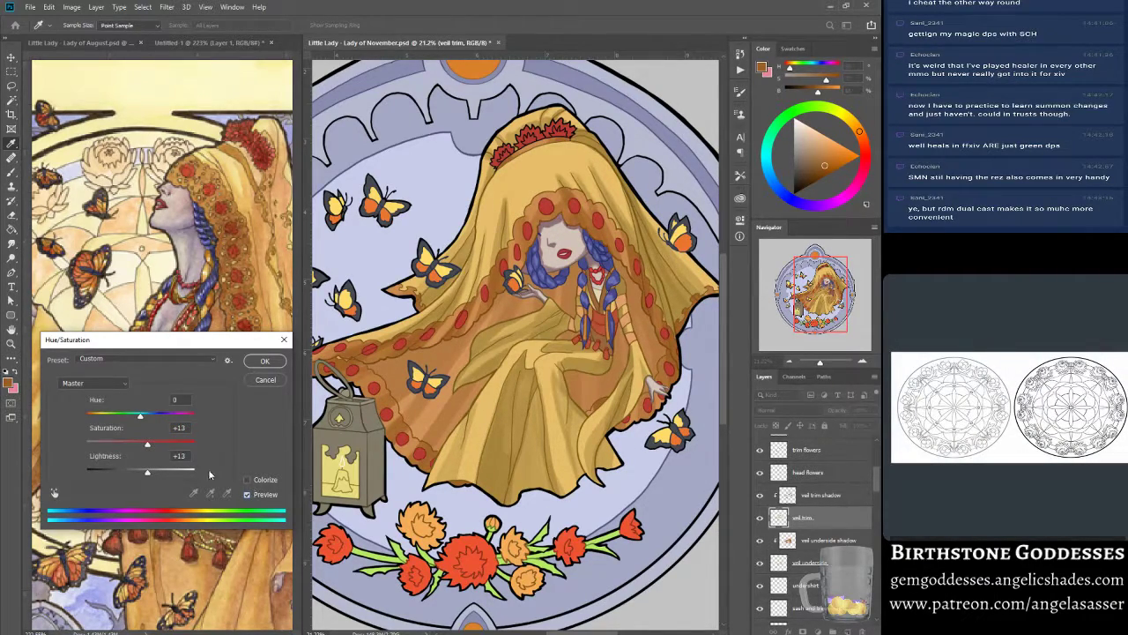
{"action": "left_click", "coordinate": [261, 497]}
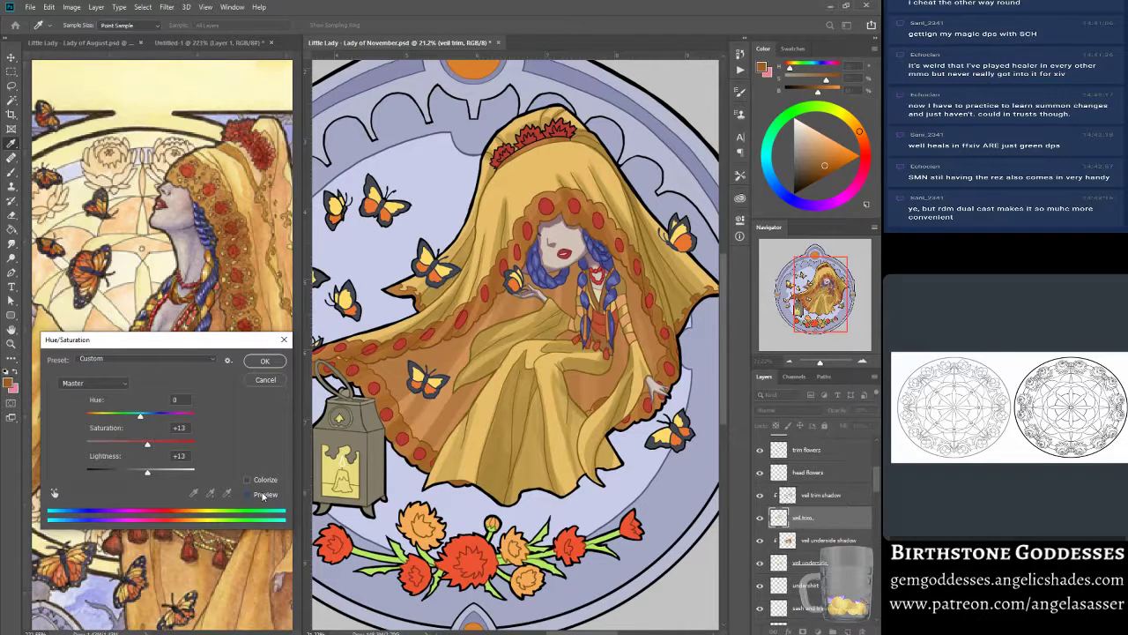
{"action": "left_click", "coordinate": [262, 496]}
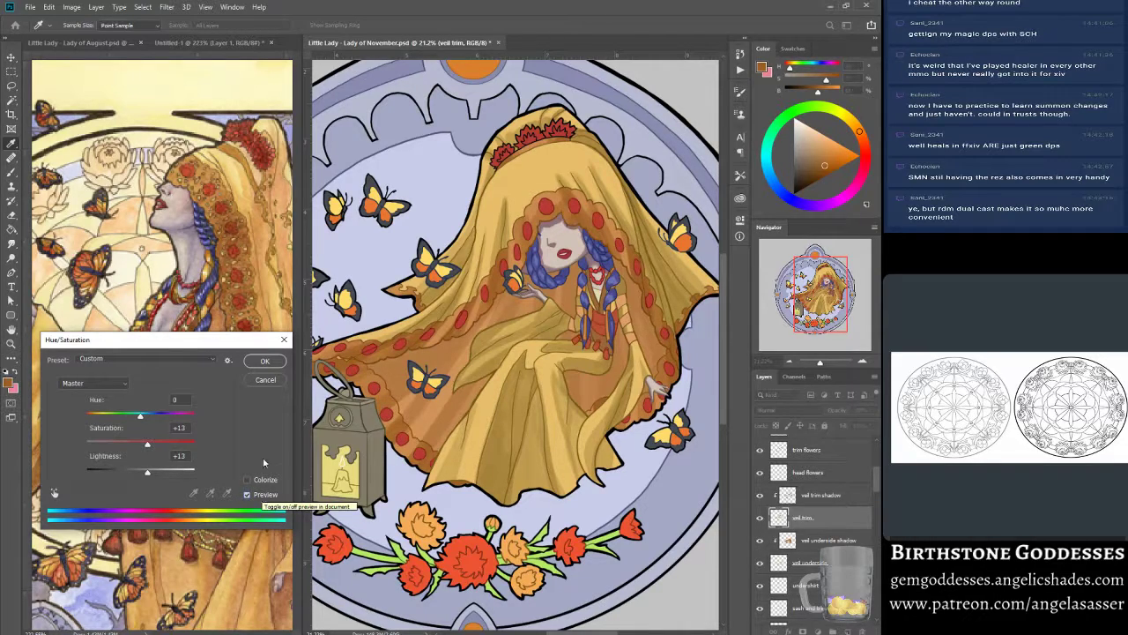
{"action": "left_click", "coordinate": [265, 361]}
- Adjust the veil trim shadow layer's Hue/Saturation to saturation +2 and lightness +9
{"action": "left_click", "coordinate": [825, 498]}
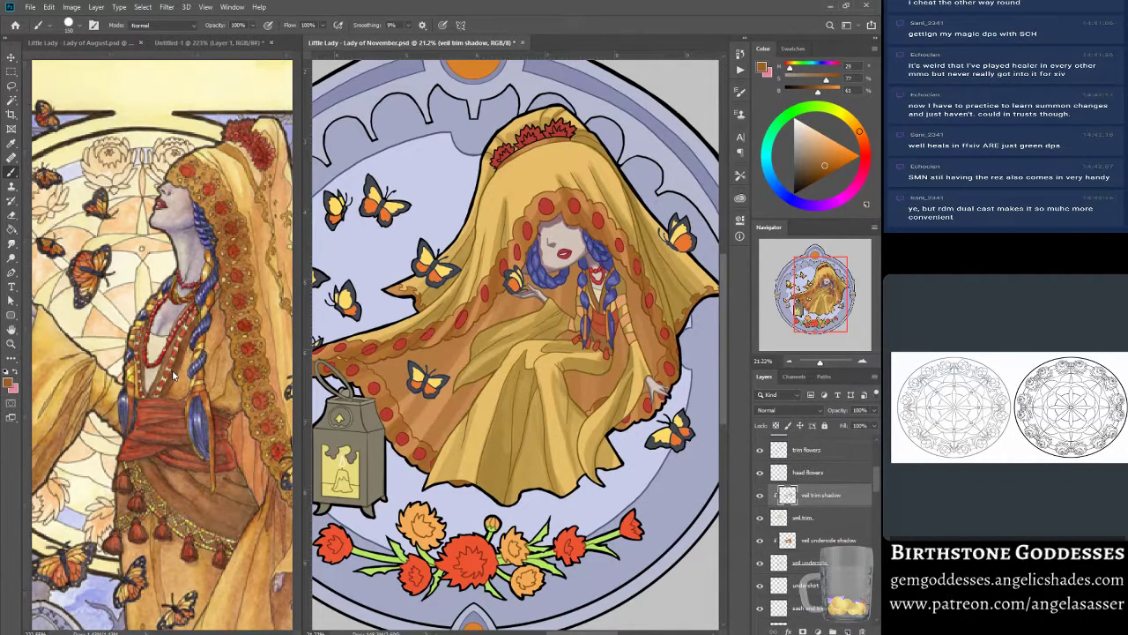
{"action": "key", "text": "ctrl+u"}
{"action": "left_click_drag", "start_coordinate": [139, 474], "coordinate": [142, 447]}
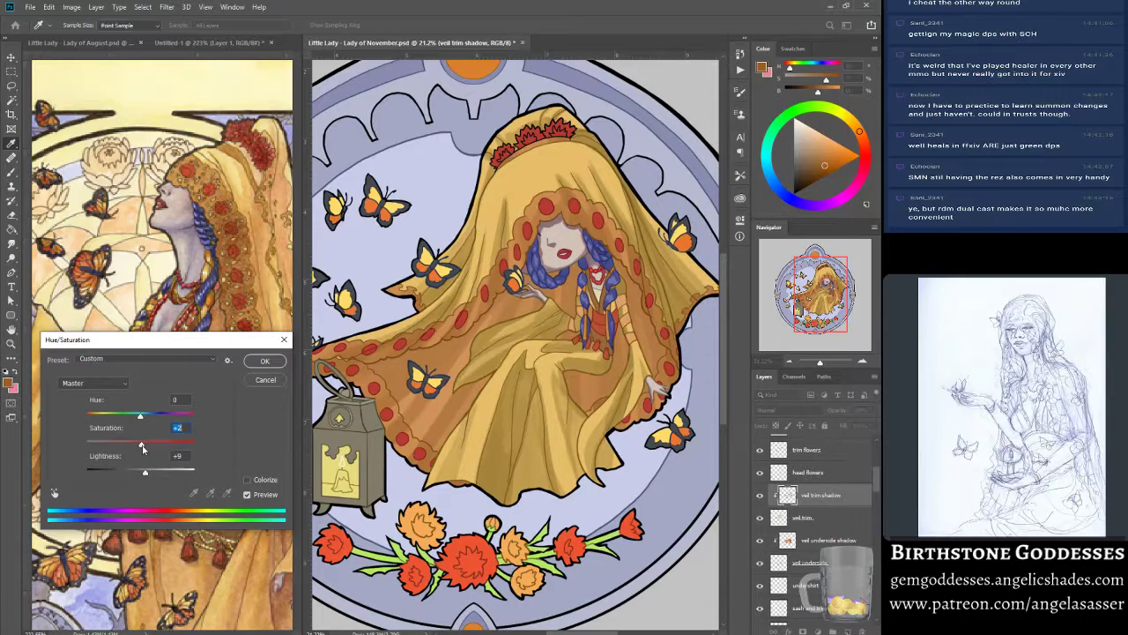
{"action": "left_click", "coordinate": [265, 360]}
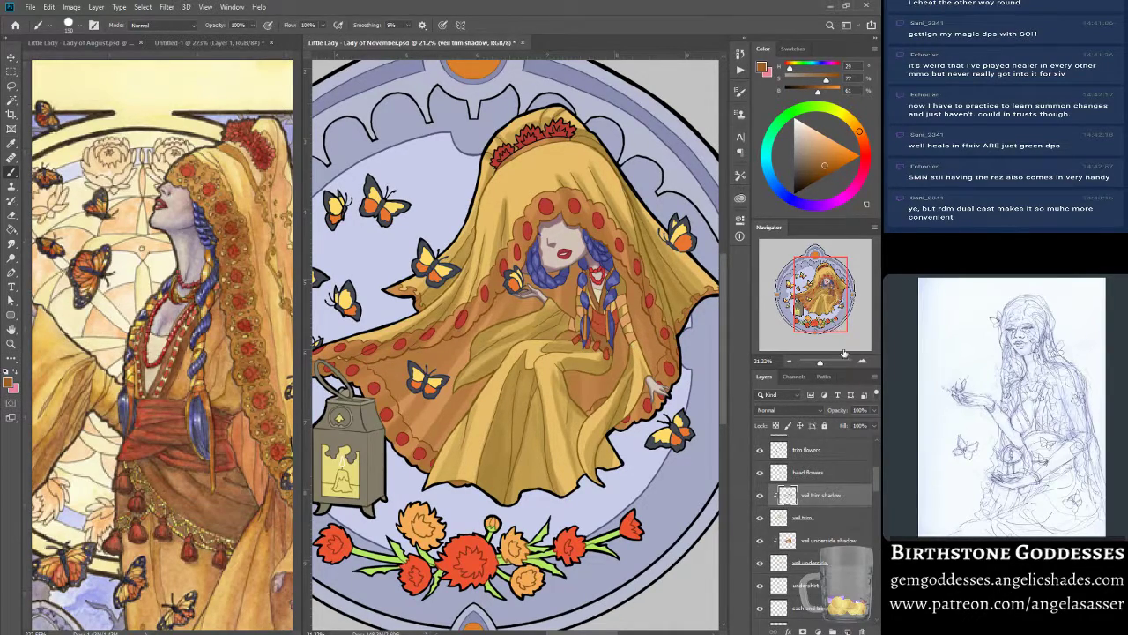
- Try a Hue/Saturation adjustment of saturation +2 and lightness -17 on the veil underside shadow layer
{"action": "left_click_drag", "start_coordinate": [819, 363], "coordinate": [818, 364]}
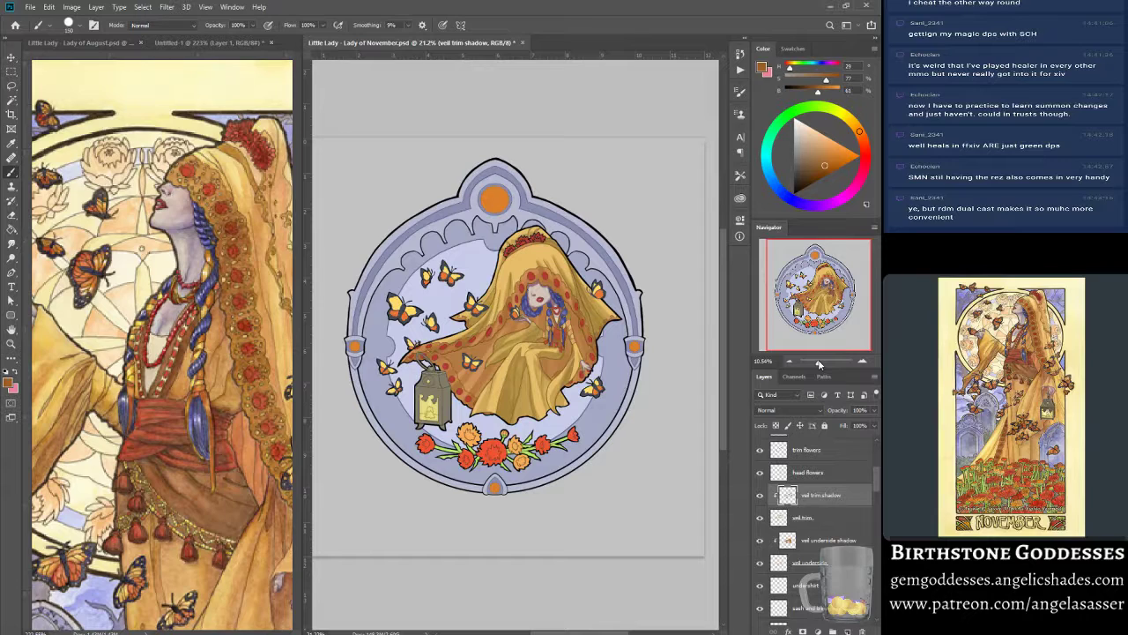
{"action": "left_click_drag", "start_coordinate": [819, 364], "coordinate": [821, 363]}
{"action": "scroll", "coordinate": [825, 493], "scroll_direction": "down", "scroll_amount": 1}
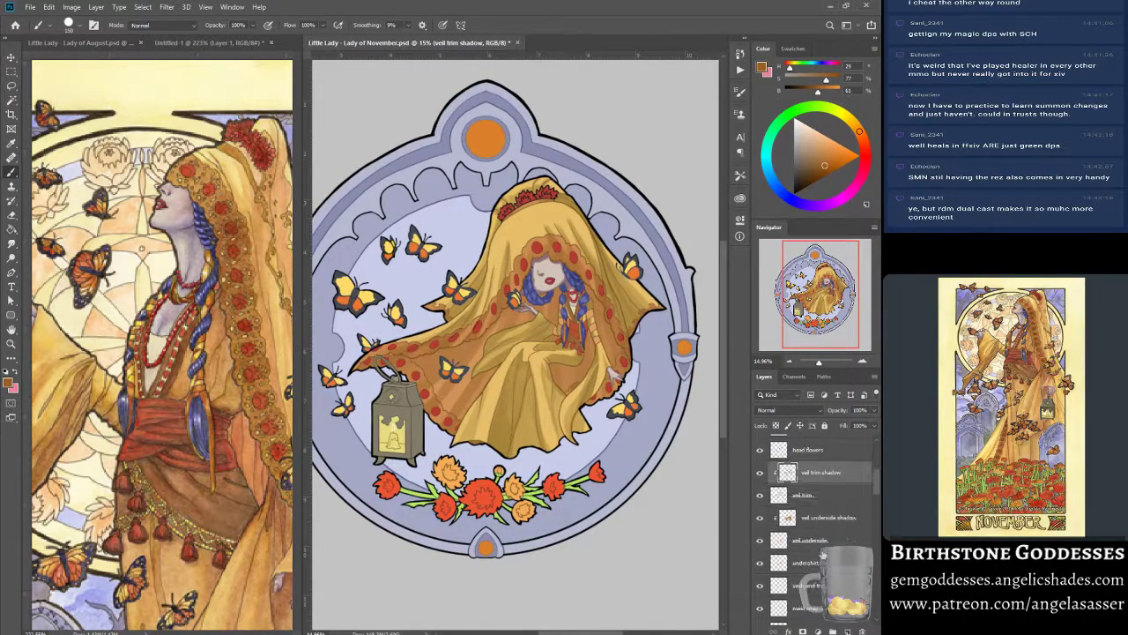
{"action": "left_click", "coordinate": [828, 520]}
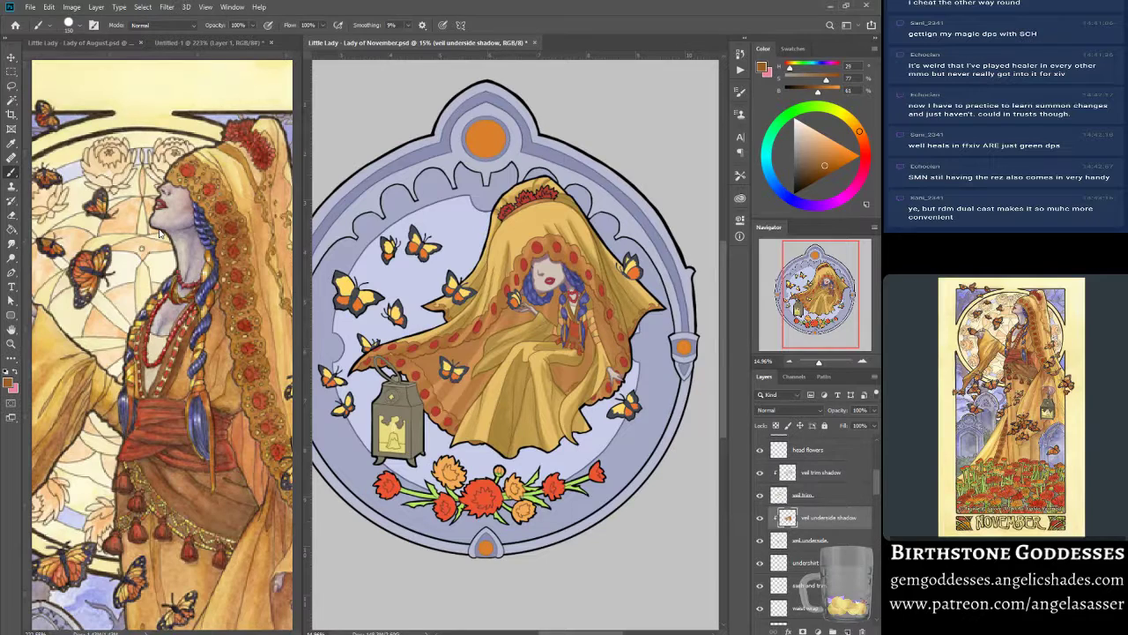
{"action": "key", "text": "ctrl+u"}
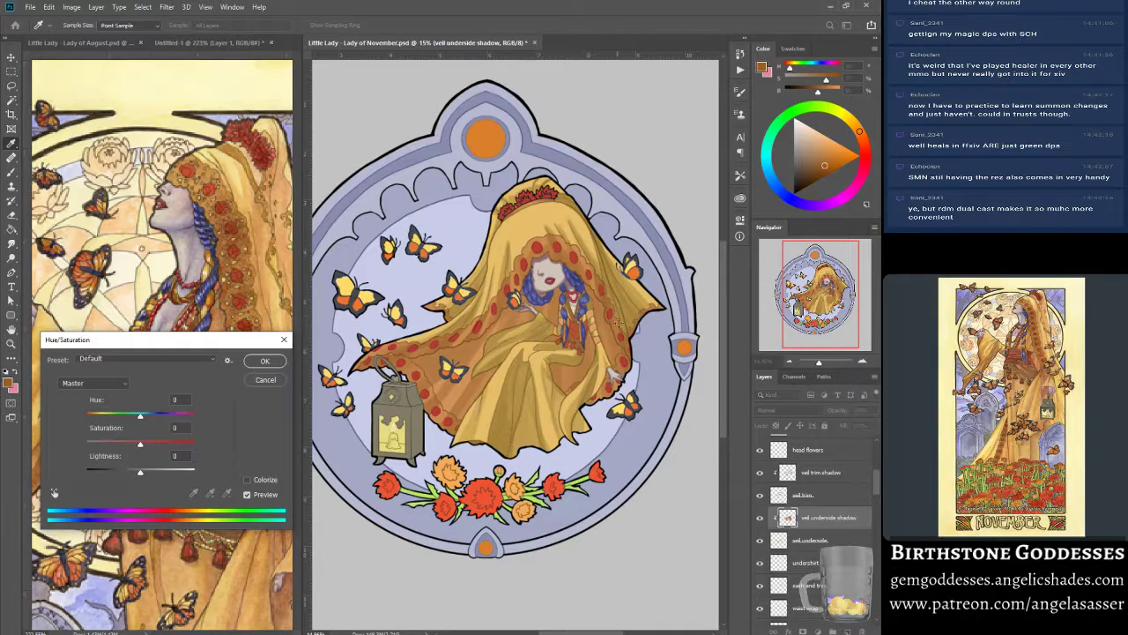
{"action": "left_click_drag", "start_coordinate": [139, 444], "coordinate": [131, 476]}
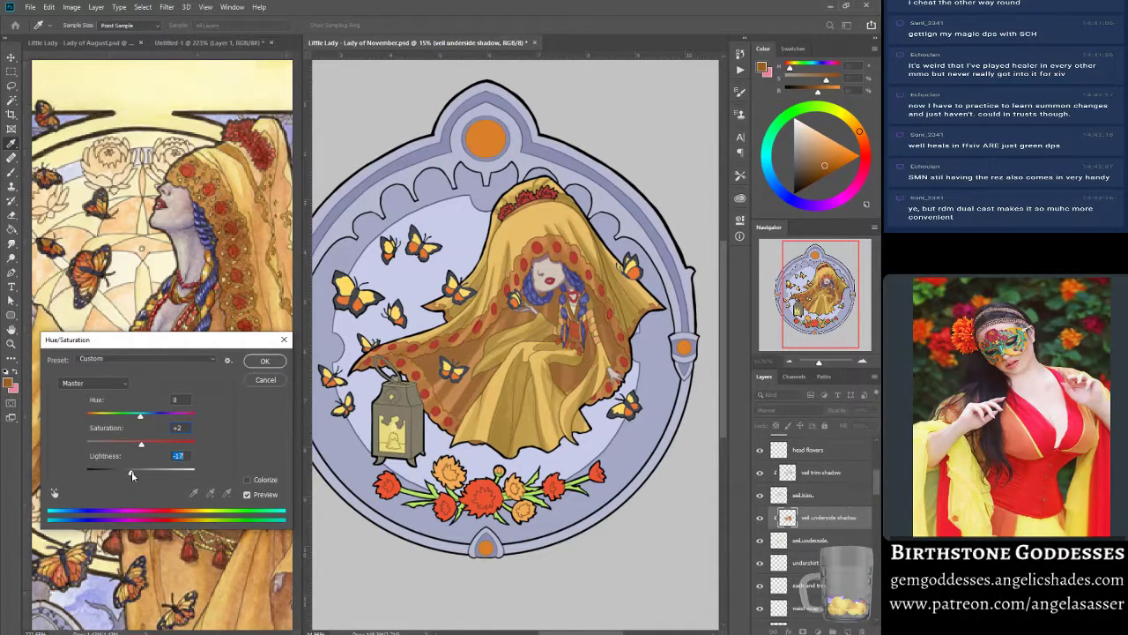
{"action": "left_click", "coordinate": [264, 378]}
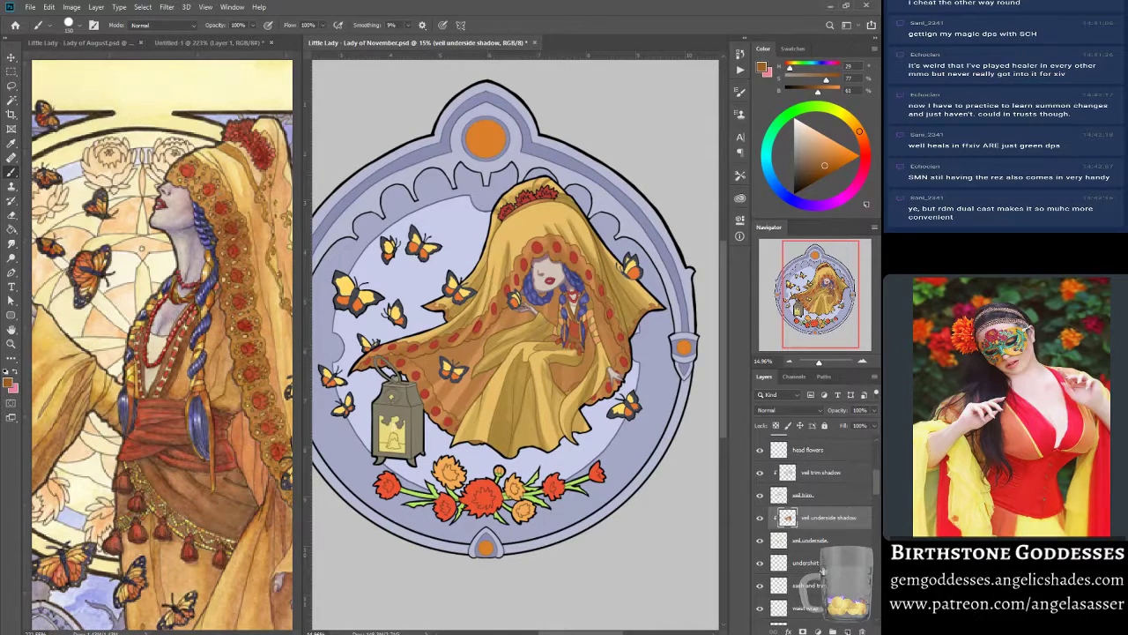
- Adjust the veil underside layer's Hue/Saturation to saturation +30 and lightness -42
{"action": "left_click", "coordinate": [816, 543]}
{"action": "key", "text": "ctrl+u"}
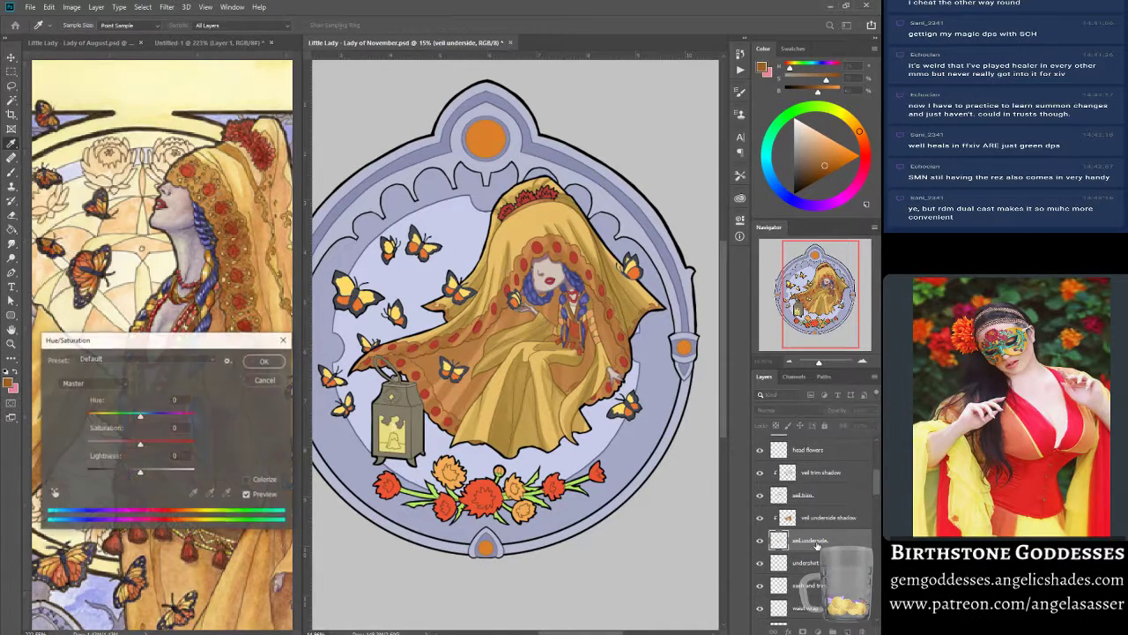
{"action": "left_click_drag", "start_coordinate": [140, 475], "coordinate": [115, 474]}
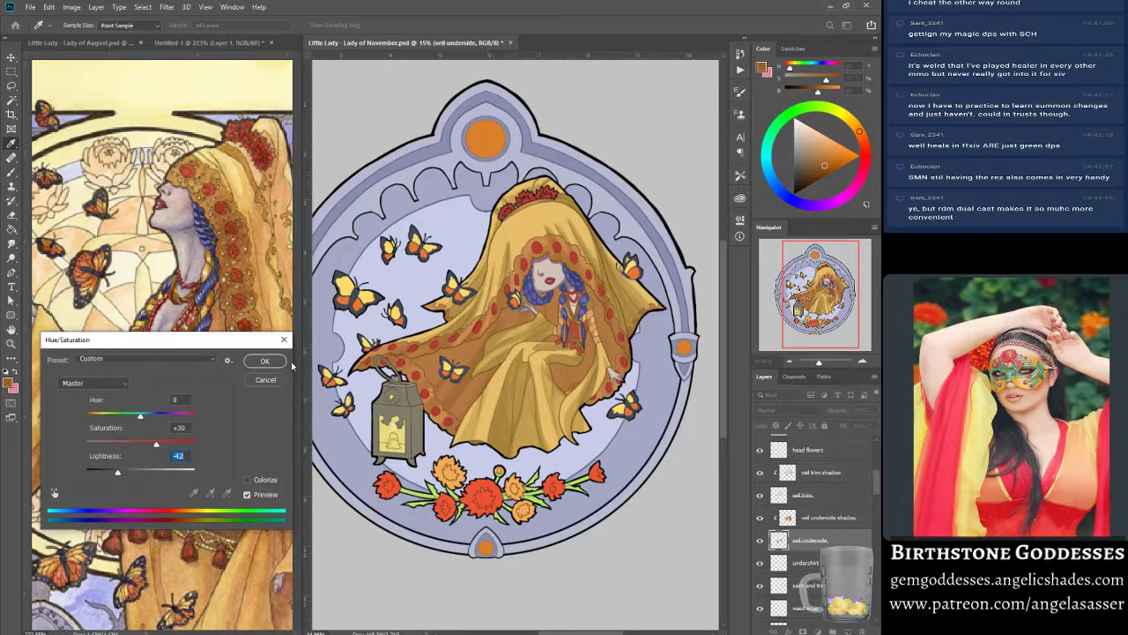
{"action": "left_click", "coordinate": [264, 361]}
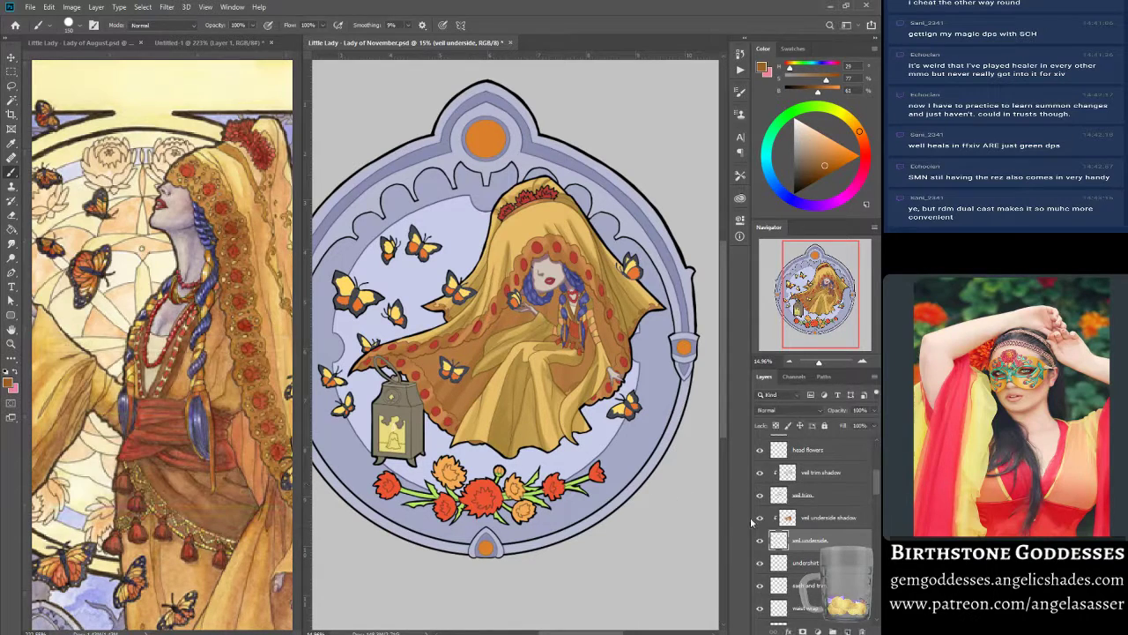
- Try a darker Hue/Saturation adjustment with lightness -31 on the veil underside shadow layer
{"action": "right_click", "coordinate": [851, 520]}
{"action": "left_click", "coordinate": [792, 65]}
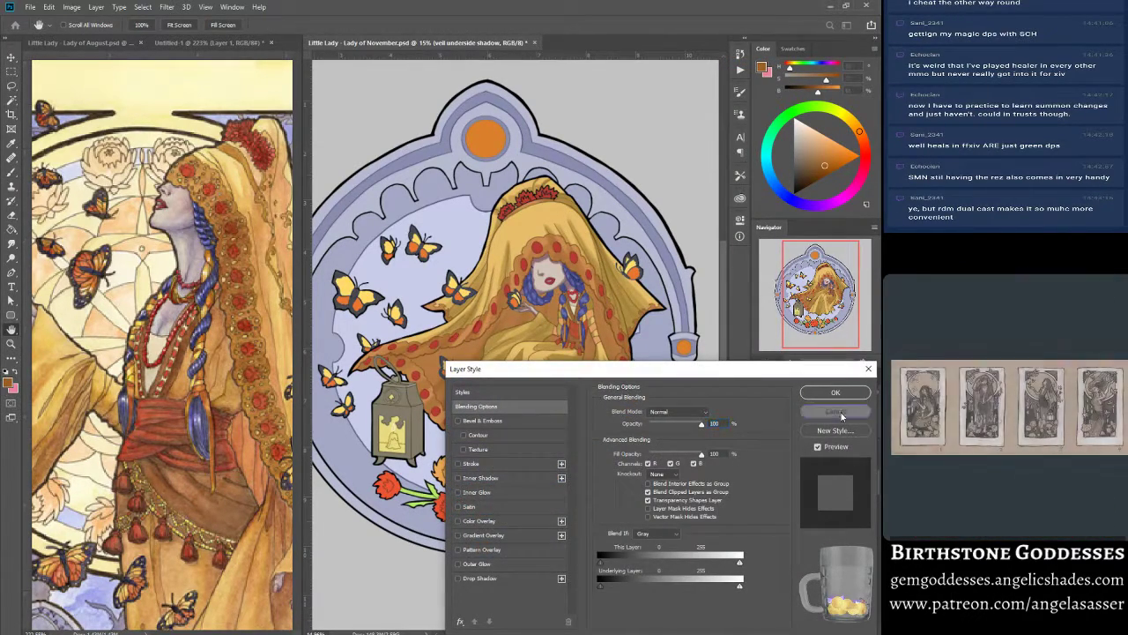
{"action": "left_click", "coordinate": [840, 411]}
{"action": "key", "text": "ctrl+u"}
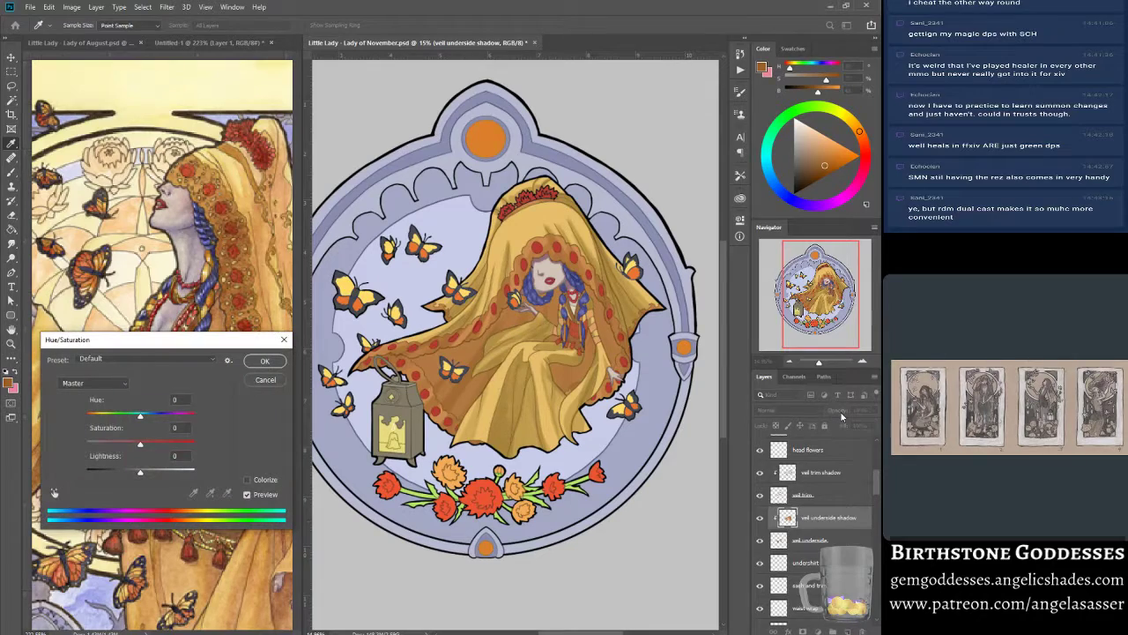
{"action": "left_click_drag", "start_coordinate": [139, 475], "coordinate": [126, 473]}
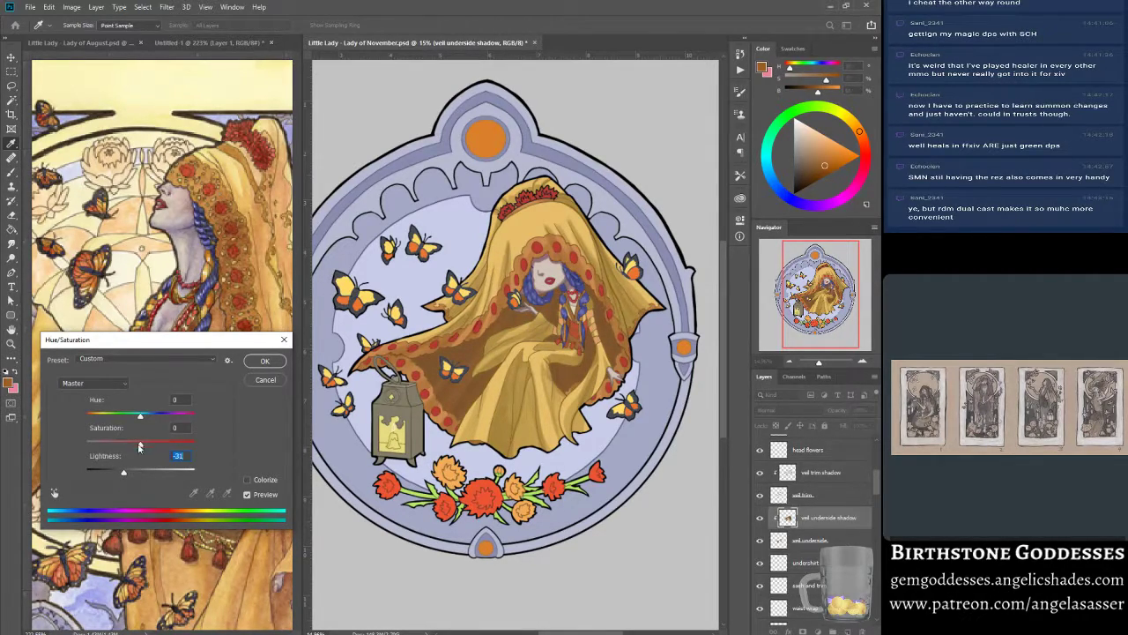
{"action": "left_click_drag", "start_coordinate": [147, 450], "coordinate": [144, 449]}
{"action": "left_click", "coordinate": [265, 380]}
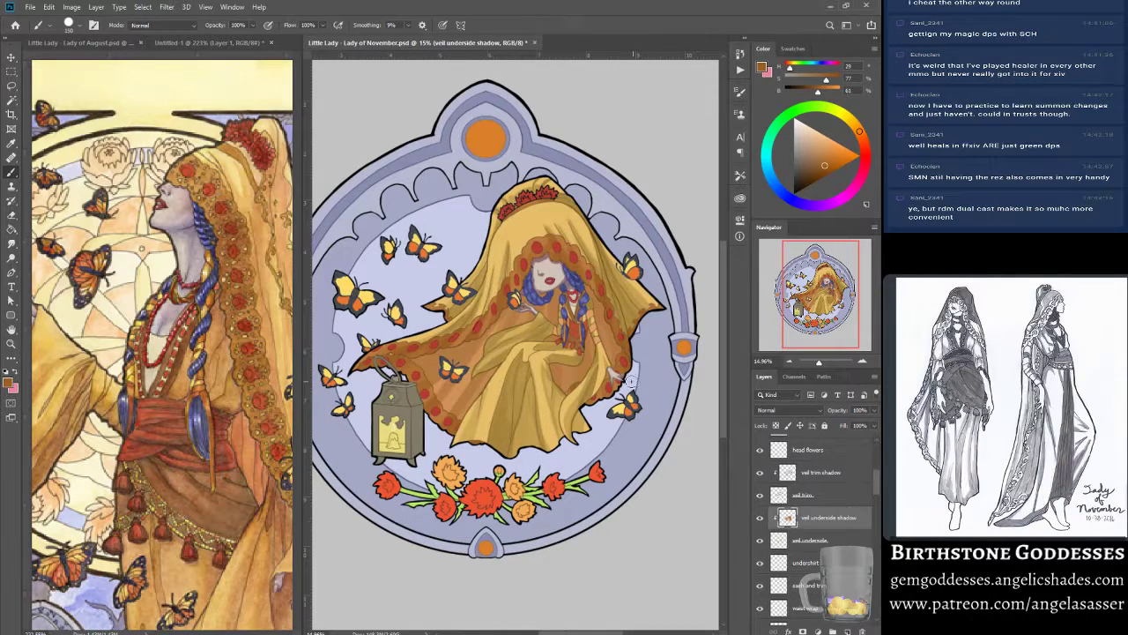
- Save the Lady of November illustration
{"action": "key", "text": "ctrl+s"}
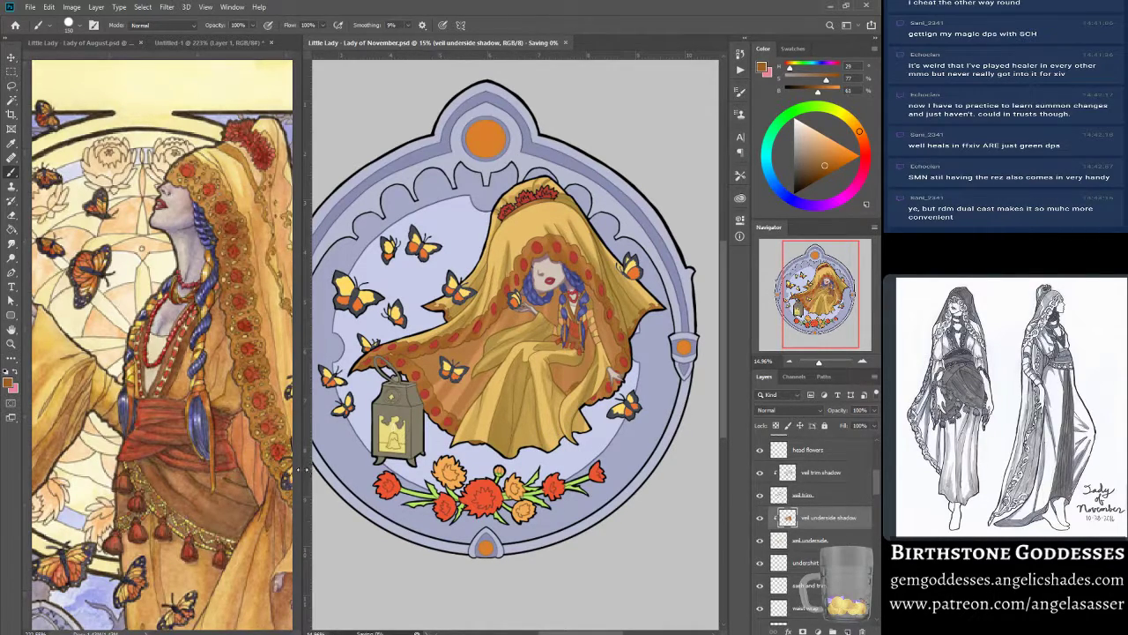
{"action": "scroll", "coordinate": [306, 567], "scroll_direction": "down", "scroll_amount": 2}
{"action": "scroll", "coordinate": [306, 567], "scroll_direction": "up", "scroll_amount": 5}
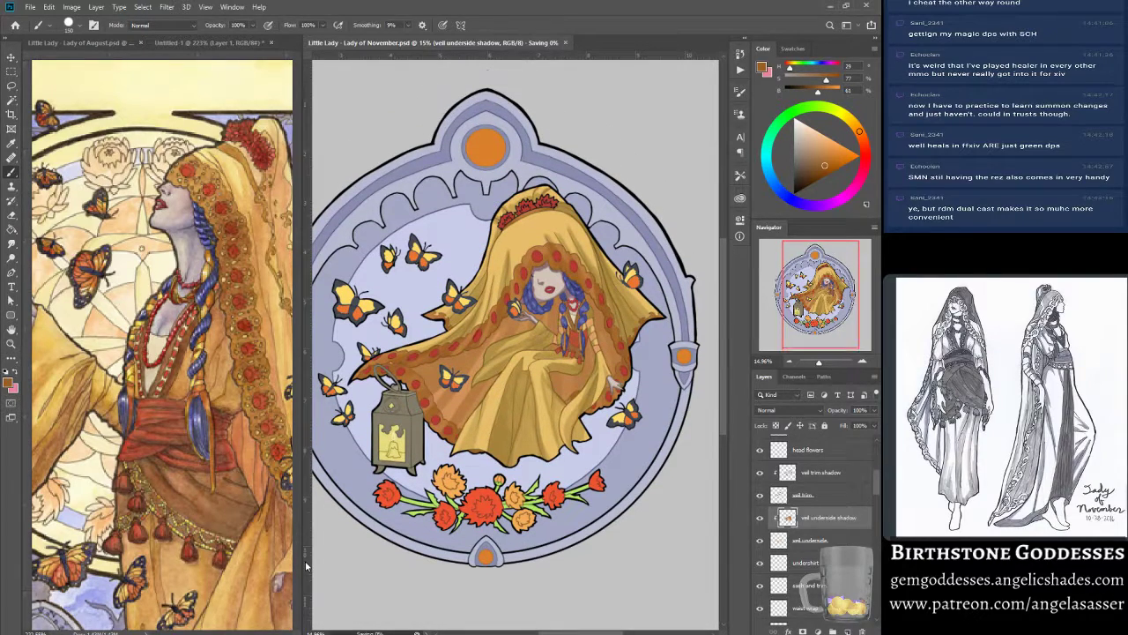
{"action": "scroll", "coordinate": [306, 566], "scroll_direction": "down", "scroll_amount": 4}
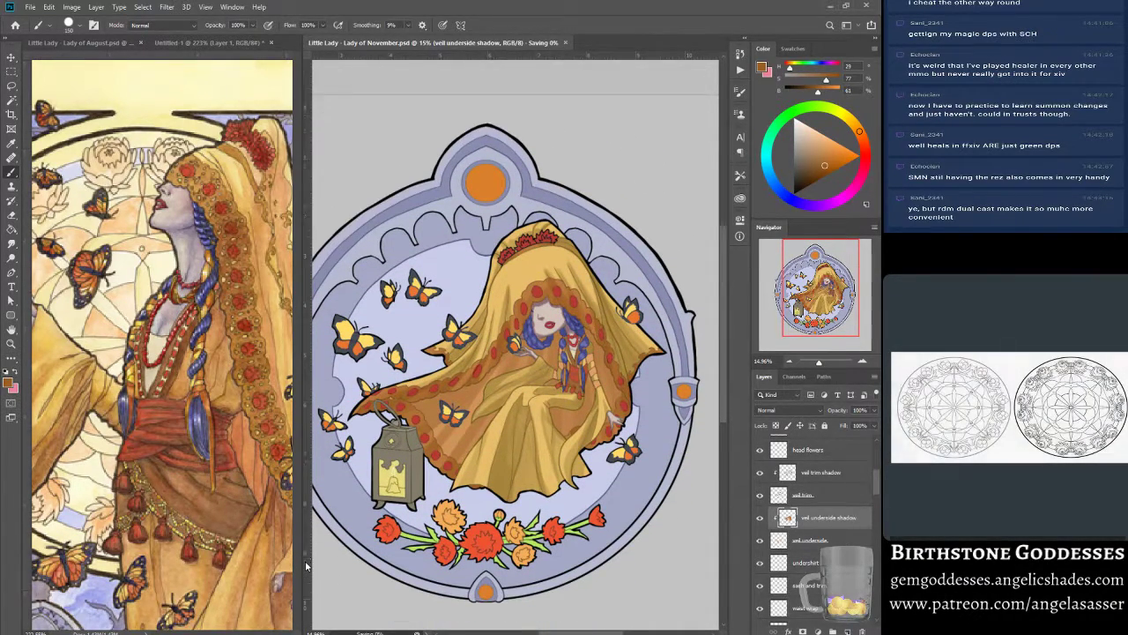
- Make the line copy layer active for recolouring the line art around the head flowers
{"action": "left_click", "coordinate": [11, 344]}
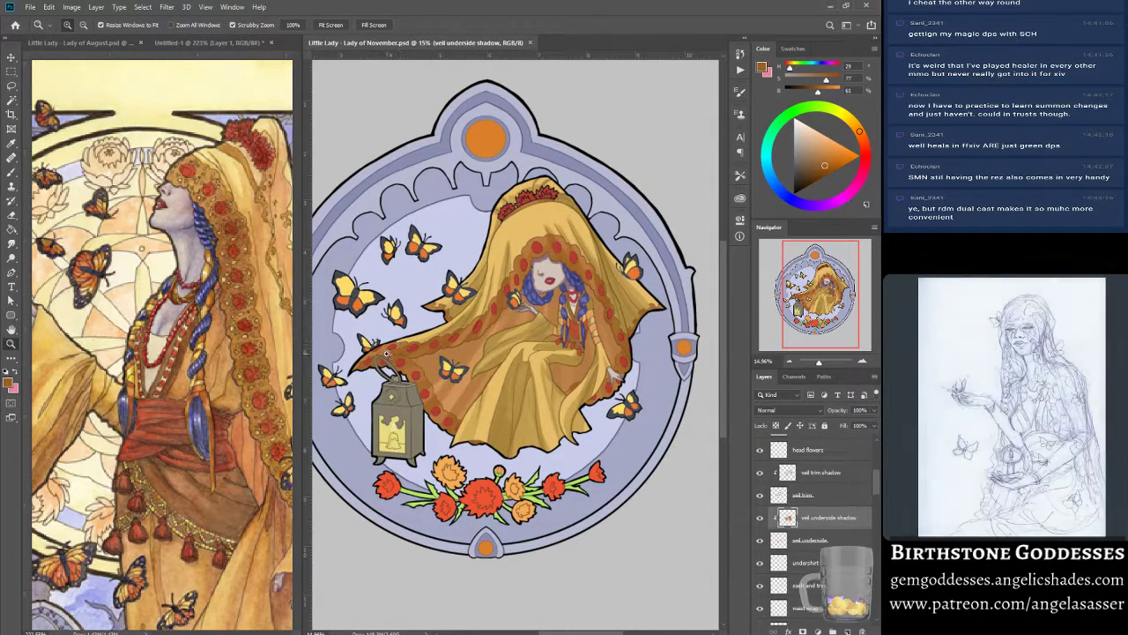
{"action": "left_click", "coordinate": [527, 193]}
{"action": "left_click", "coordinate": [546, 184]}
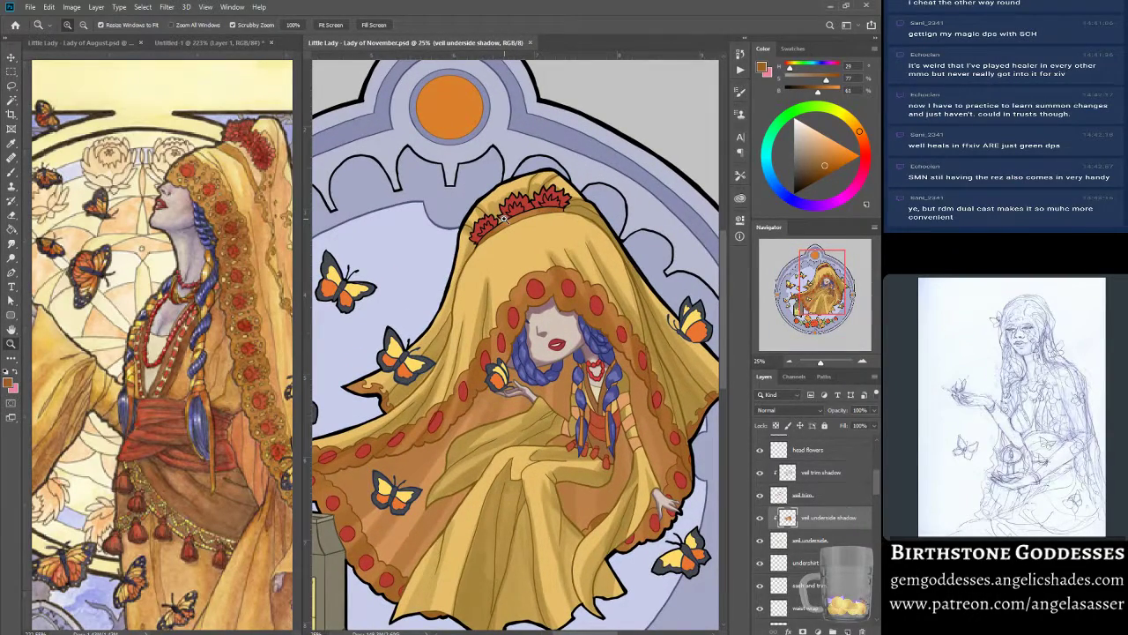
{"action": "left_click", "coordinate": [492, 224]}
{"action": "left_click", "coordinate": [505, 198]}
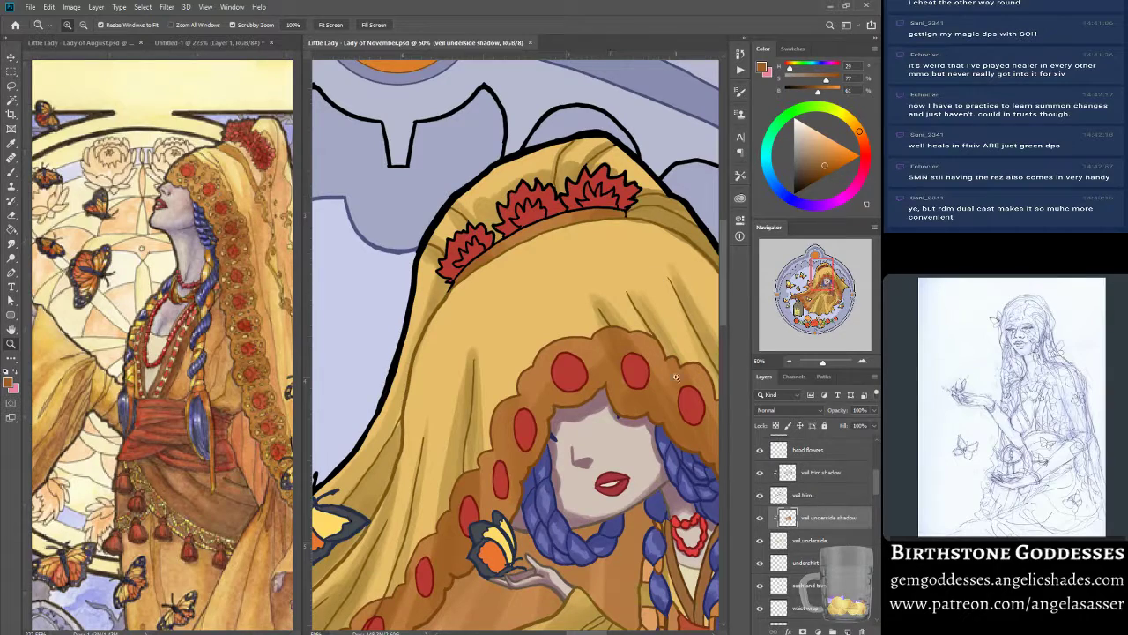
{"action": "scroll", "coordinate": [800, 544], "scroll_direction": "up", "scroll_amount": 1}
{"action": "scroll", "coordinate": [805, 529], "scroll_direction": "up", "scroll_amount": 5}
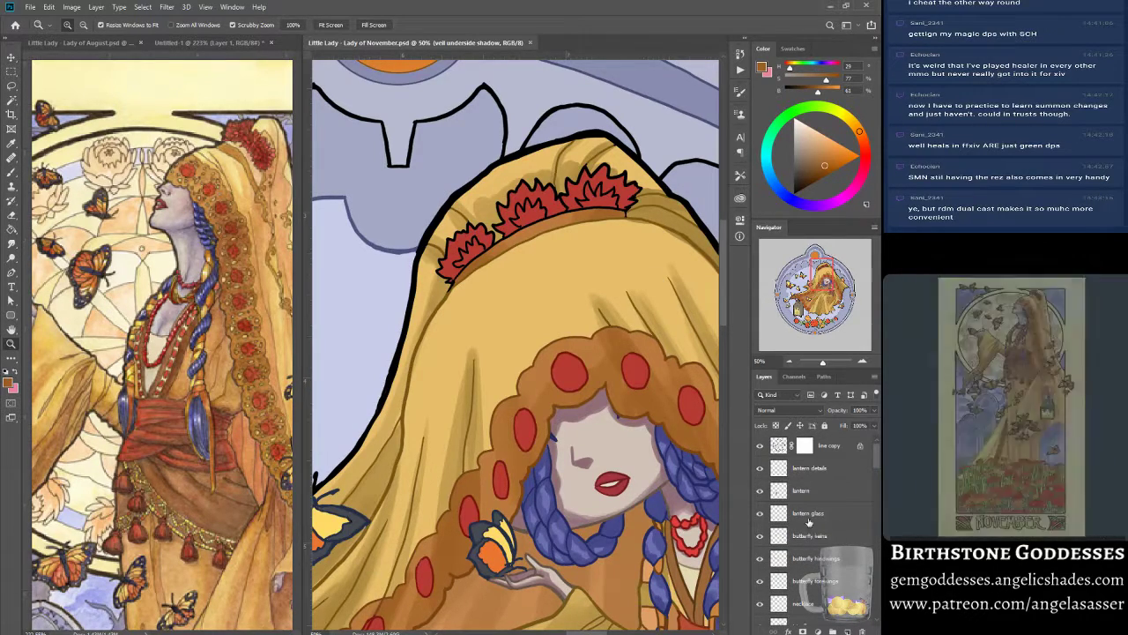
{"action": "left_click", "coordinate": [779, 446]}
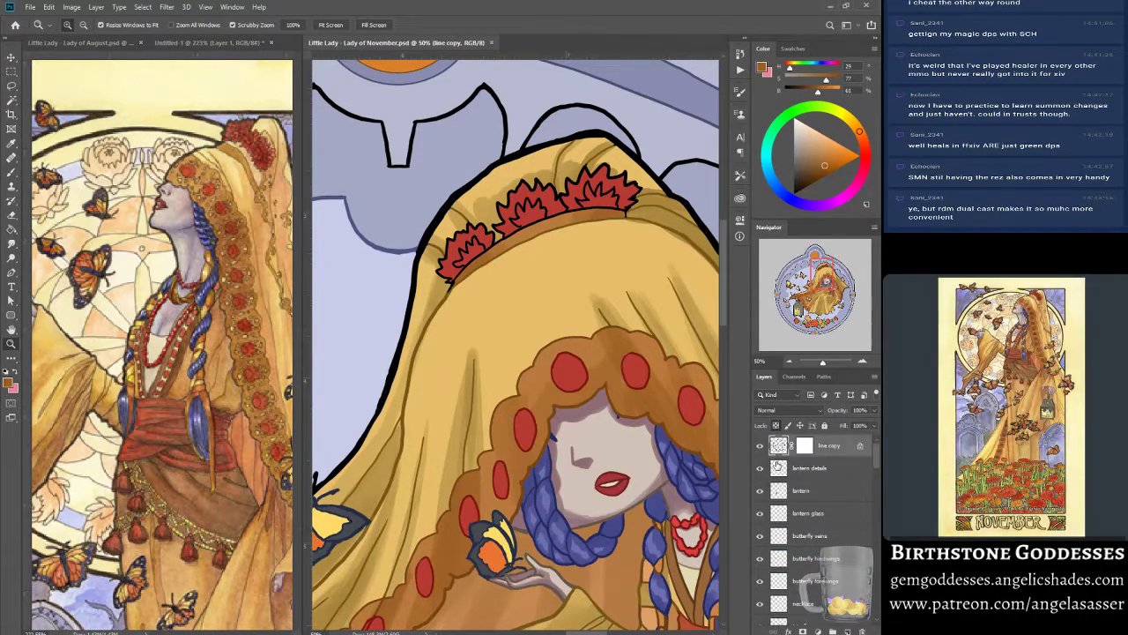
- Prepare a smaller brush in a dark red based on the head flowers' colour for recolouring line art
{"action": "left_click", "coordinate": [14, 173]}
{"action": "left_click", "coordinate": [546, 220], "text": "alt"}
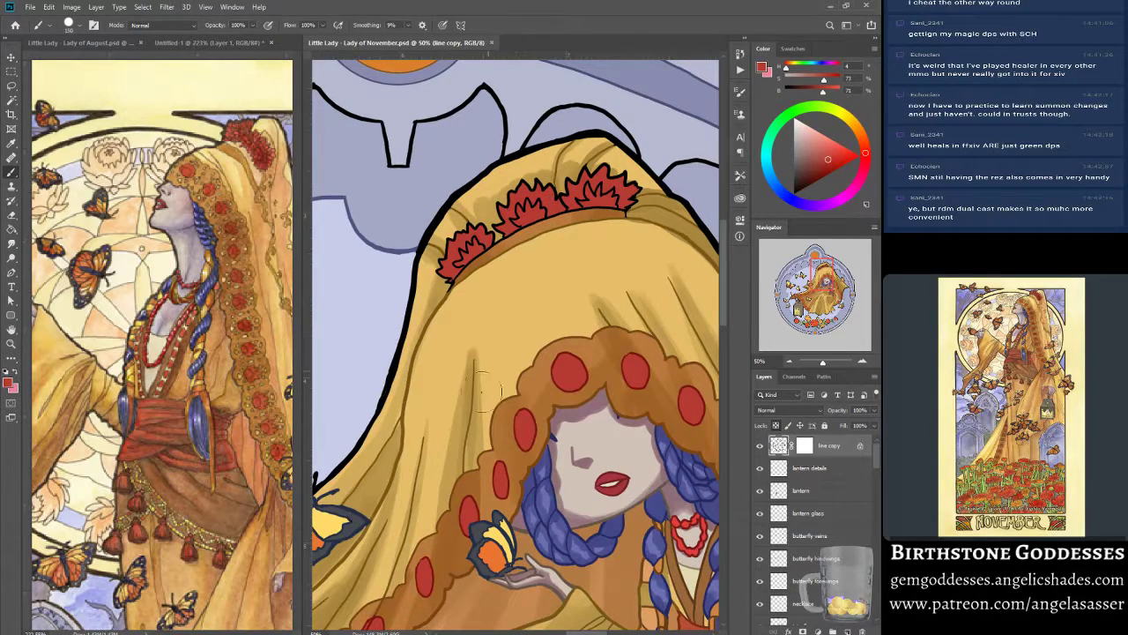
{"action": "left_click", "coordinate": [456, 256], "text": "alt"}
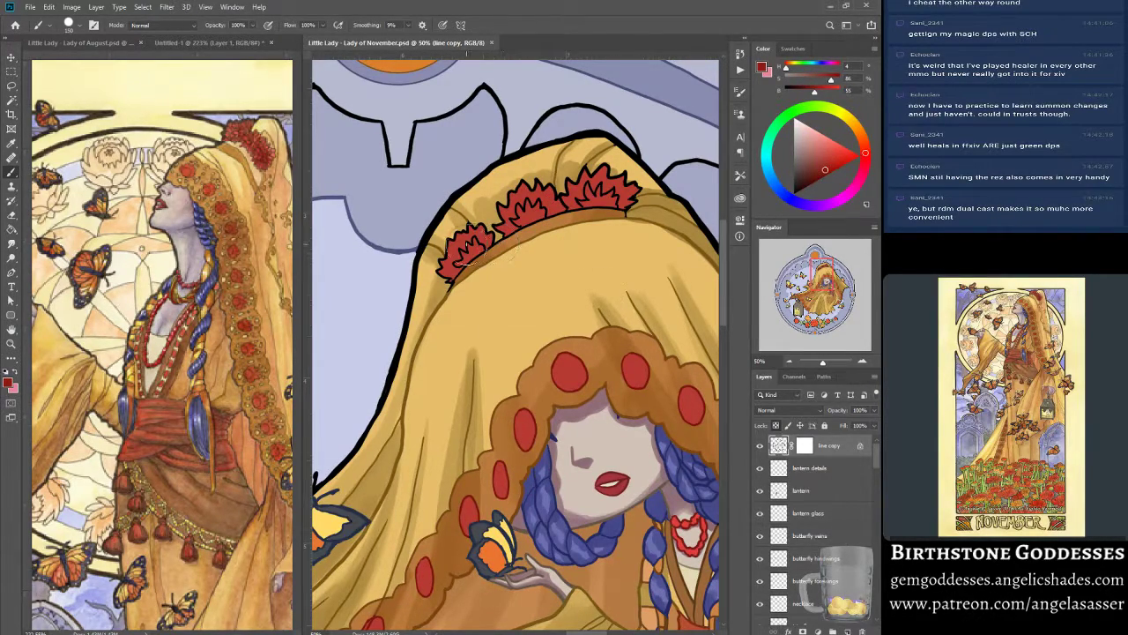
{"action": "key", "text": "bracketleft"}
{"action": "key", "text": "bracketleft"}
{"action": "key", "text": "bracketleft"}
{"action": "key", "text": "F5"}
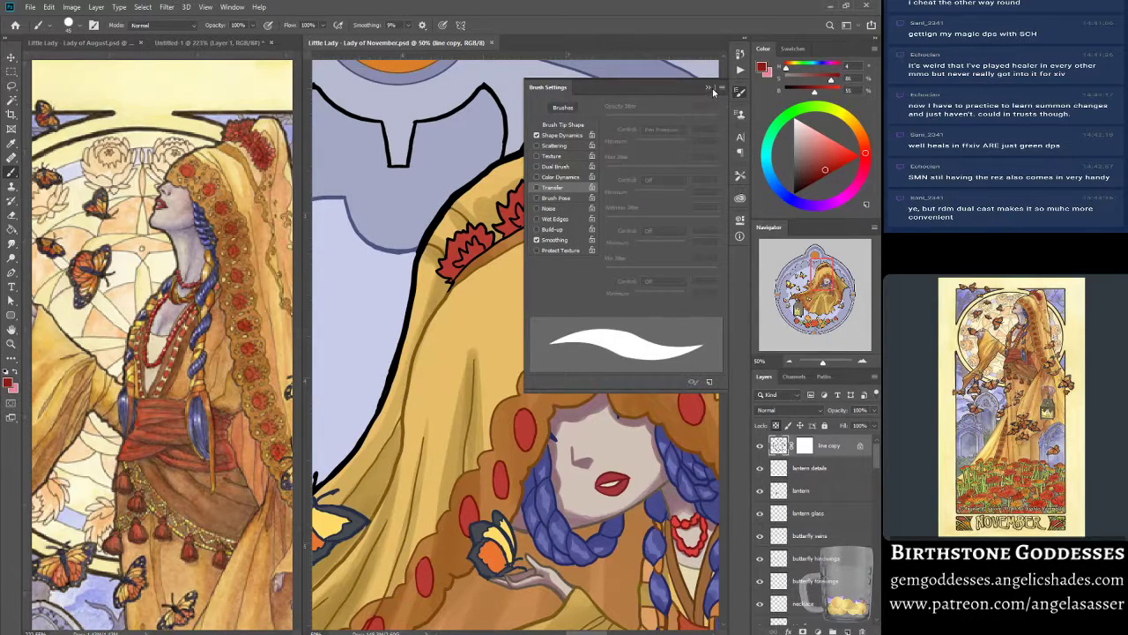
{"action": "left_click", "coordinate": [710, 87]}
{"action": "mouse_move", "coordinate": [365, 633]}
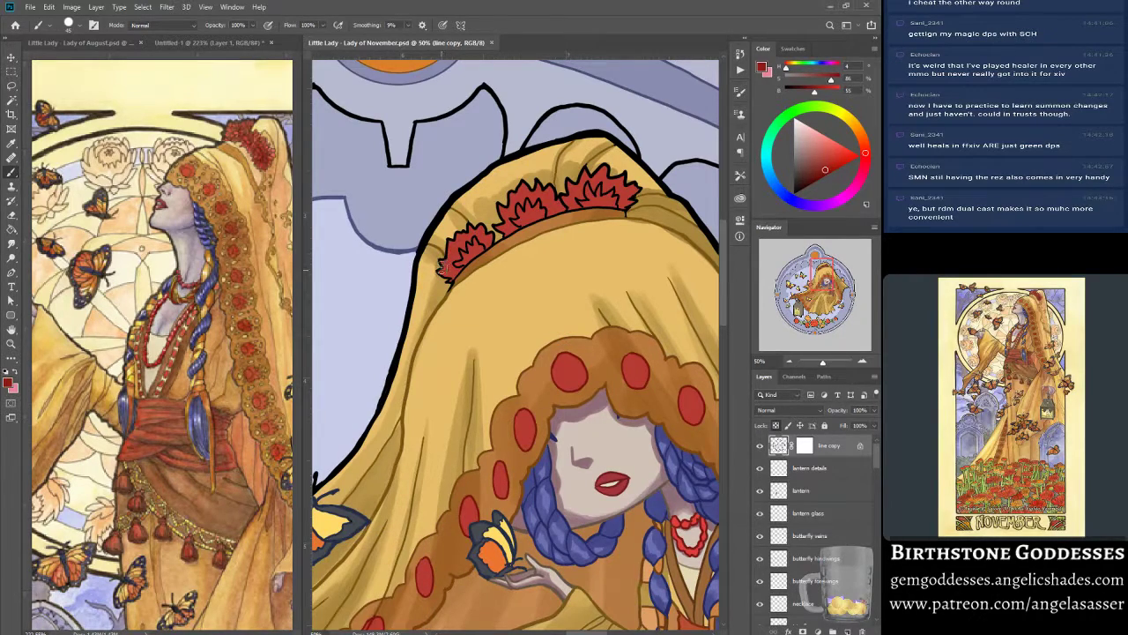
- Recolour the black outlines of the three head flowers in a darker red on the line copy layer
{"action": "left_click", "coordinate": [446, 277]}
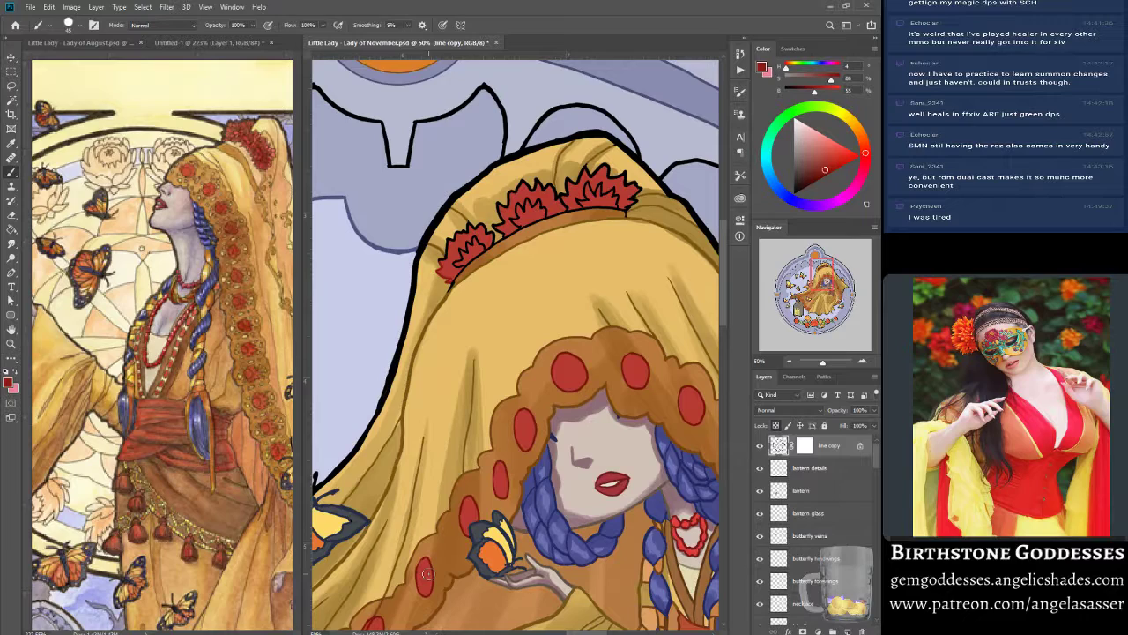
{"action": "left_click", "coordinate": [529, 447], "text": "alt"}
{"action": "left_click", "coordinate": [529, 446], "text": "alt"}
{"action": "mouse_move", "coordinate": [439, 266]}
{"action": "left_mouse_down"}
{"action": "mouse_move", "coordinate": [450, 276]}
{"action": "mouse_move", "coordinate": [449, 240]}
{"action": "left_mouse_up"}
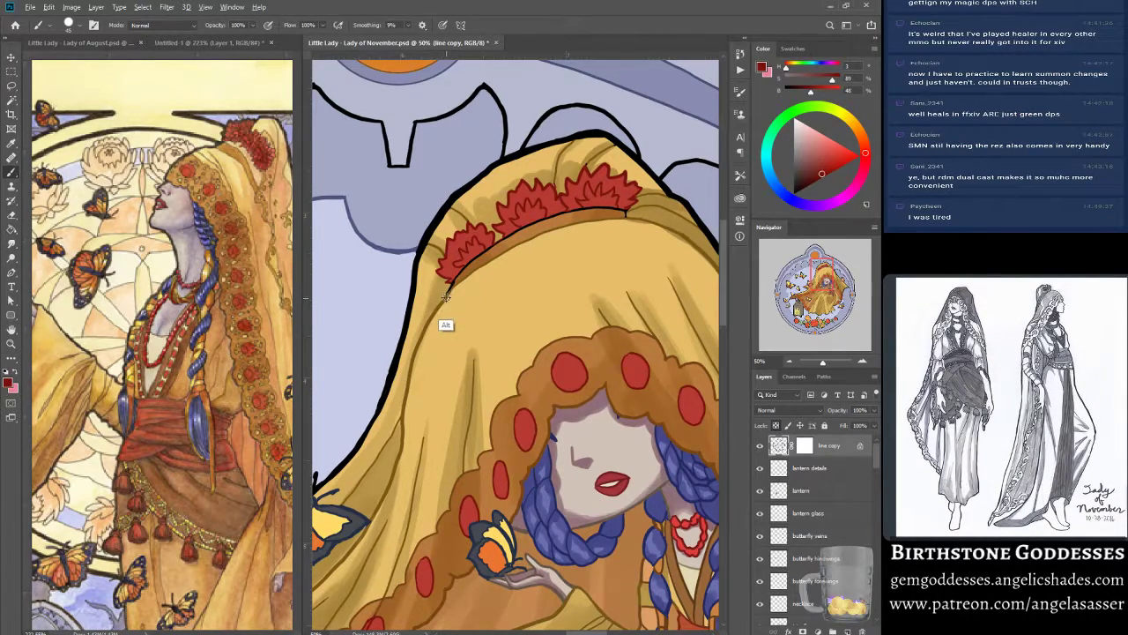
- Recolour the black line between the head flowers and the headband in a dark brown based on the band's colour
{"action": "left_click", "coordinate": [438, 333], "text": "alt"}
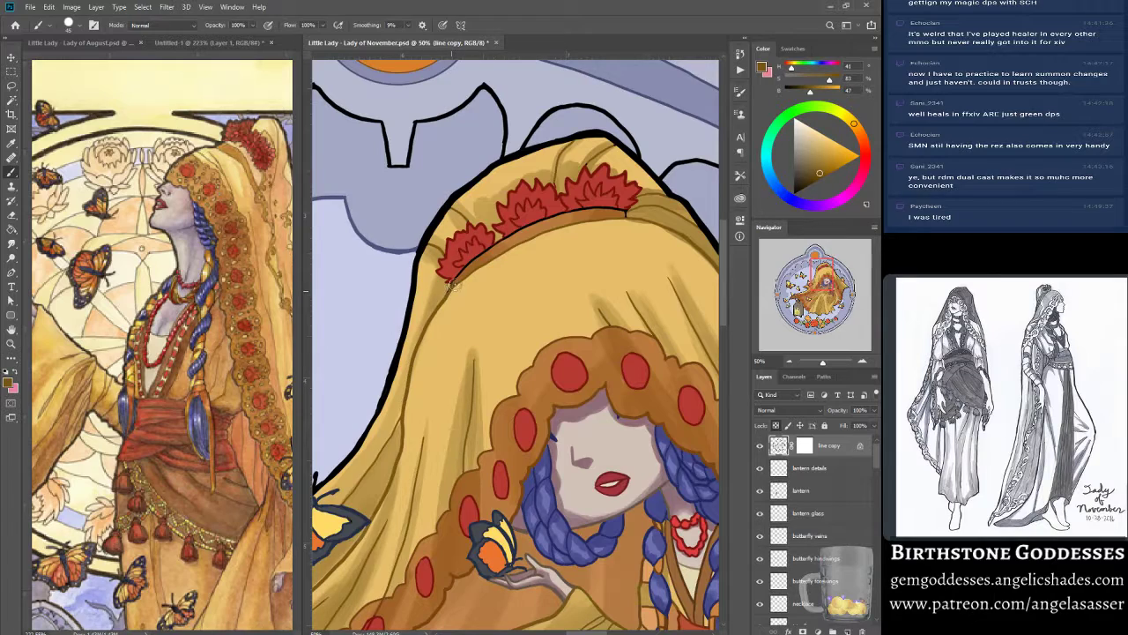
{"action": "left_click", "coordinate": [466, 297], "text": "alt"}
{"action": "left_click_drag", "start_coordinate": [825, 165], "coordinate": [822, 172]}
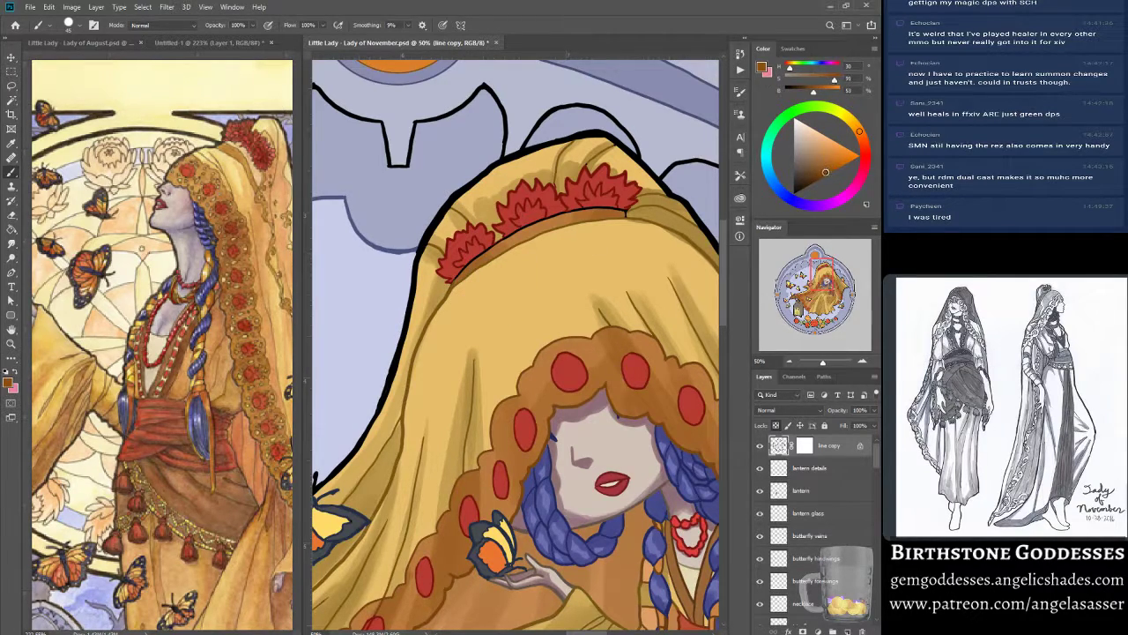
{"action": "left_click", "coordinate": [468, 292], "text": "alt"}
{"action": "left_click", "coordinate": [824, 171]}
{"action": "left_click", "coordinate": [822, 173]}
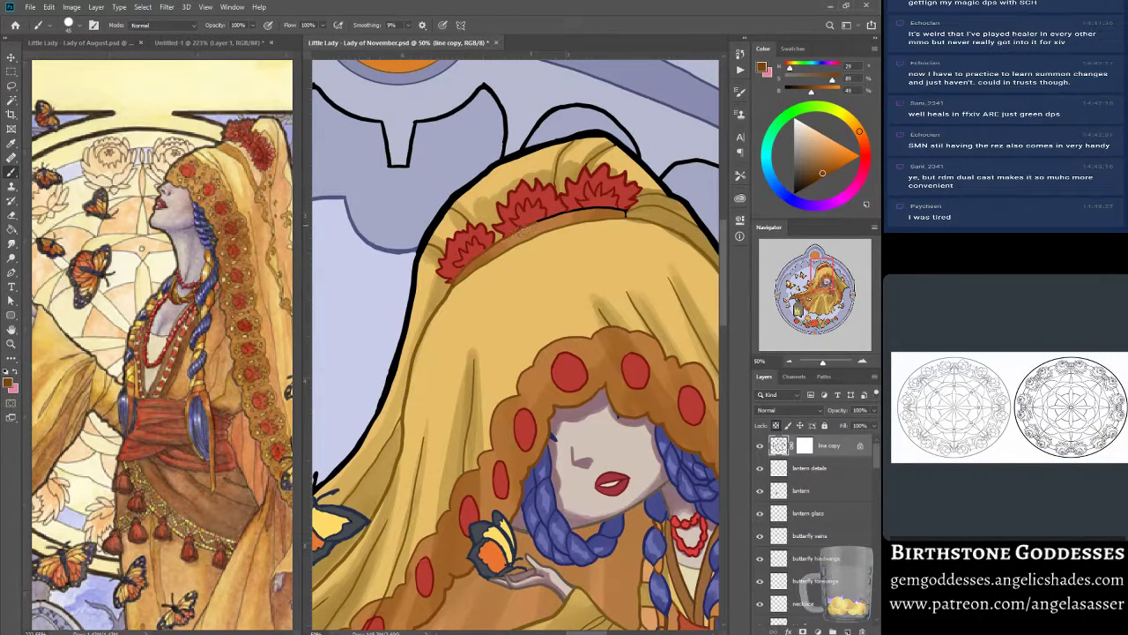
{"action": "mouse_move", "coordinate": [562, 213]}
{"action": "left_mouse_down"}
{"action": "mouse_move", "coordinate": [553, 214]}
{"action": "mouse_move", "coordinate": [586, 208]}
{"action": "left_mouse_up"}
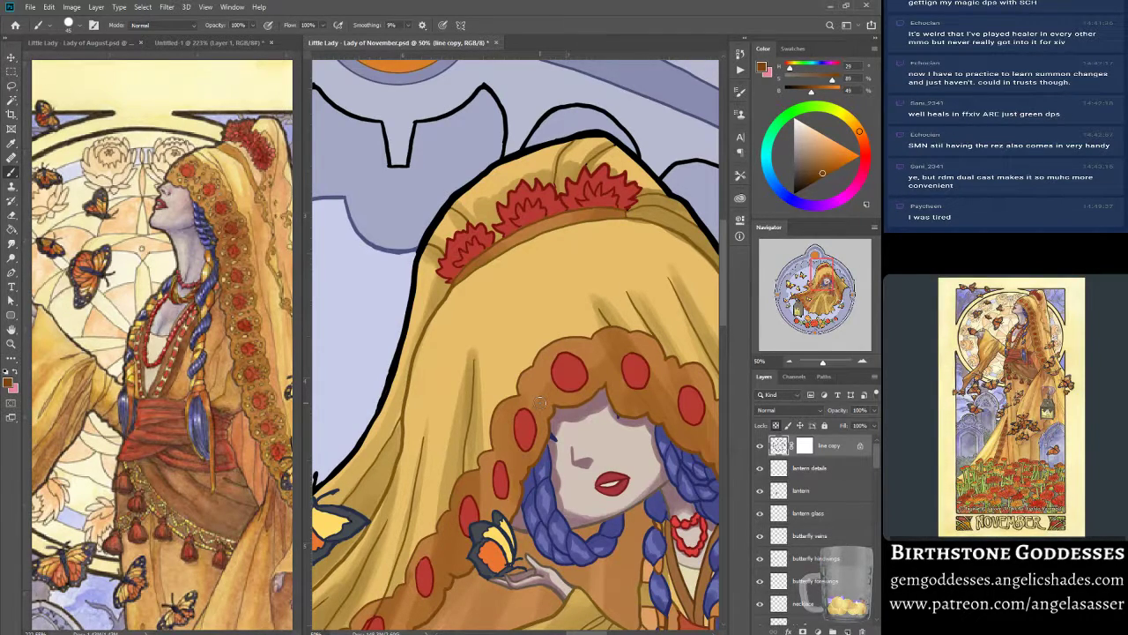
- Touch up the outlines where the head flowers meet the headband and veil, alternating sampled dark red, olive brown and brown
{"action": "left_click", "coordinate": [628, 237], "text": "alt"}
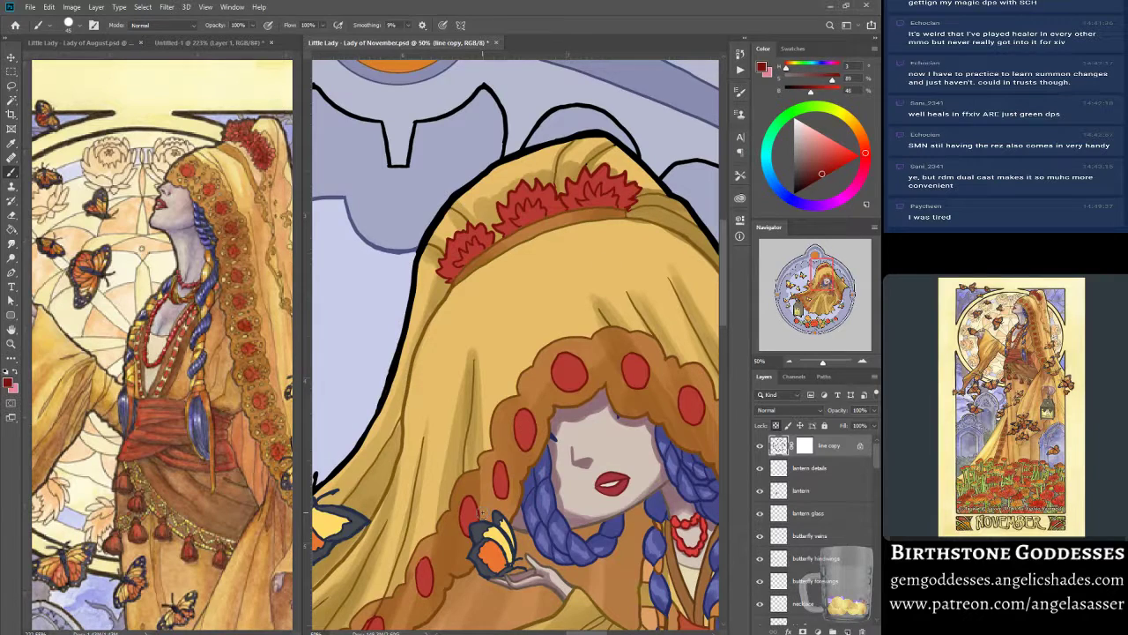
{"action": "left_click", "coordinate": [446, 319], "text": "alt"}
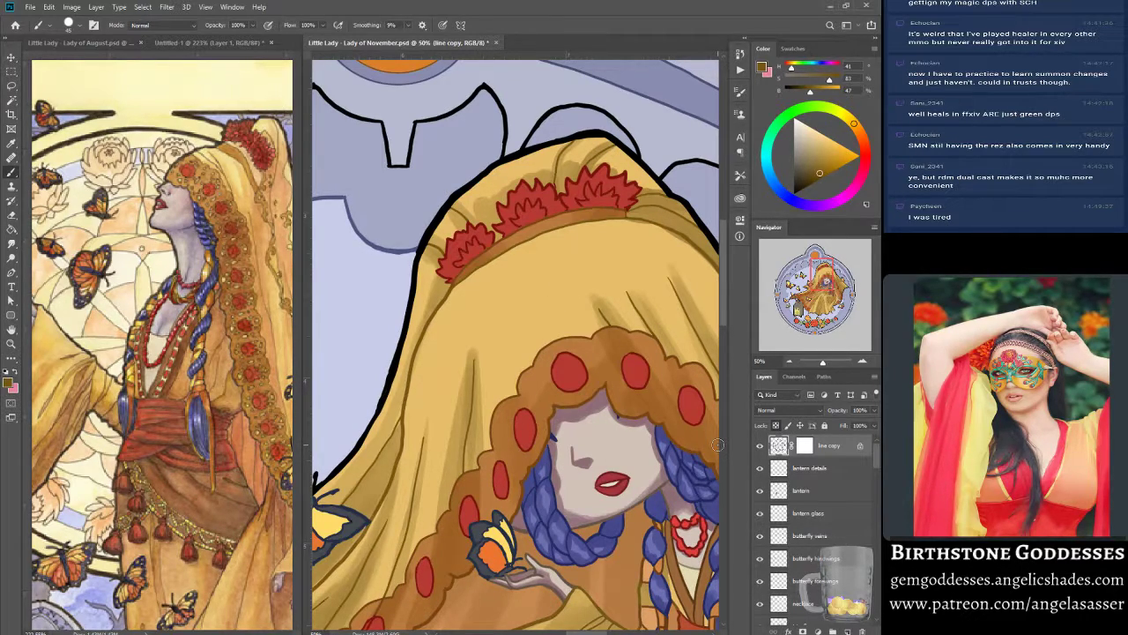
{"action": "left_click", "coordinate": [480, 223], "text": "alt"}
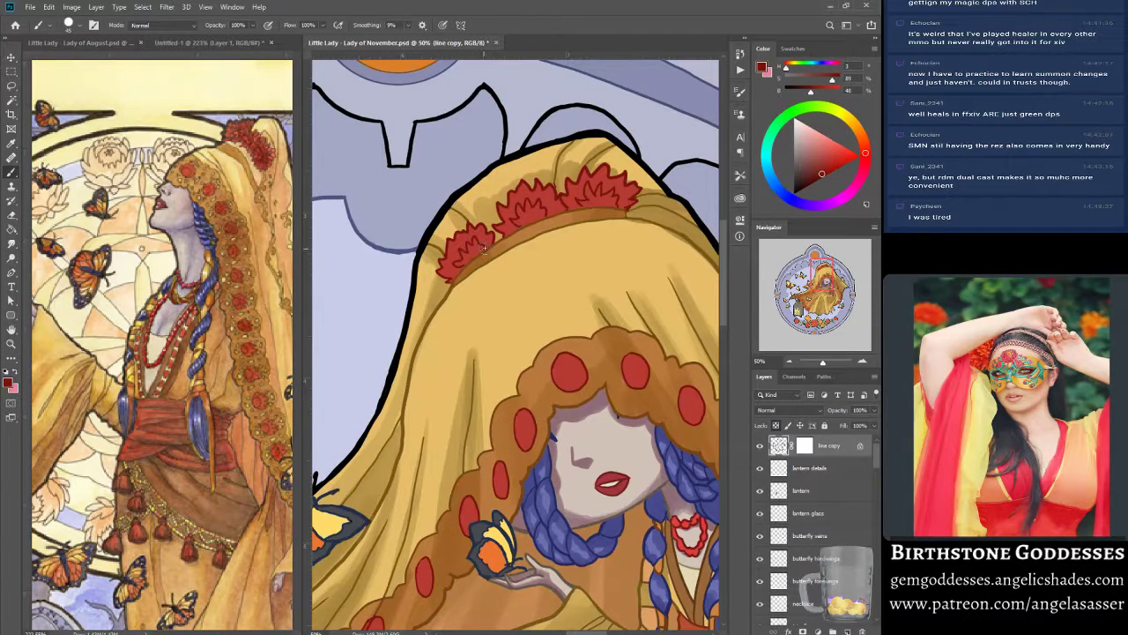
{"action": "left_click", "coordinate": [476, 260], "text": "alt"}
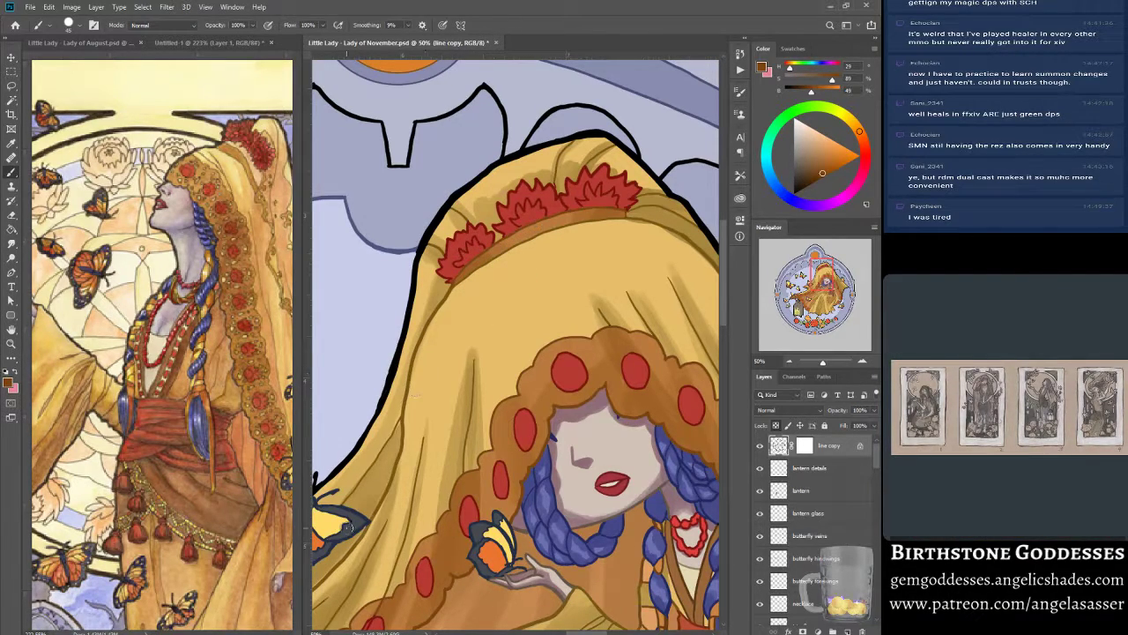
{"action": "left_click", "coordinate": [477, 258], "text": "alt"}
- Clean up the outlines around the head flowers, headband and veil on the line copy layer with sampled dark red, brown and olive
{"action": "left_click_drag", "start_coordinate": [813, 291], "coordinate": [826, 279]}
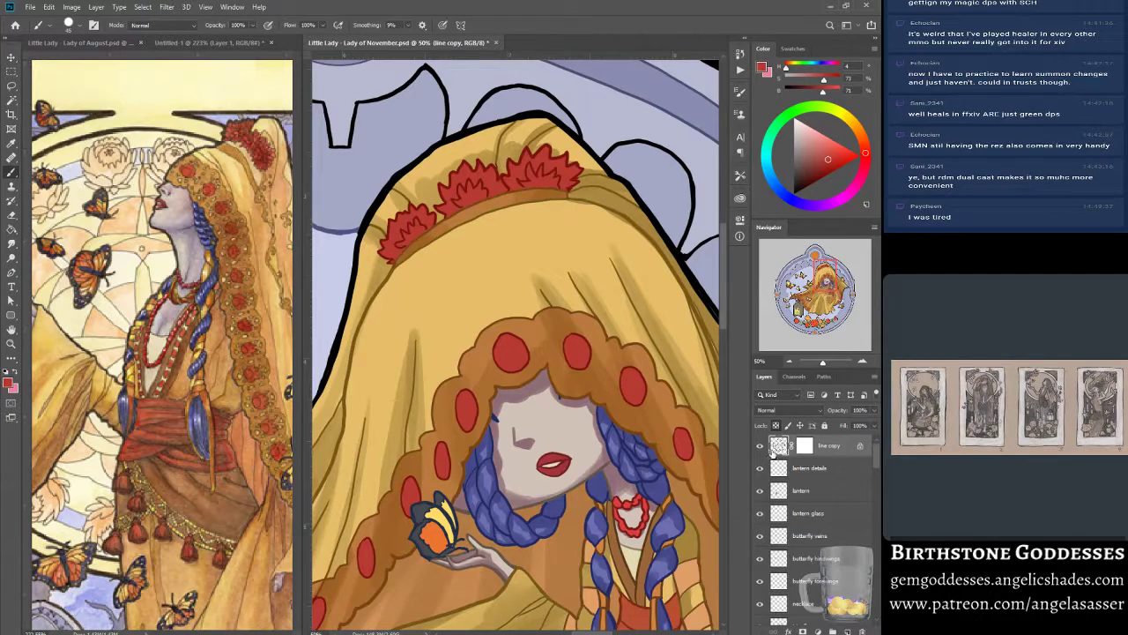
{"action": "key", "text": "alt"}
{"action": "left_click", "coordinate": [534, 155], "text": "alt"}
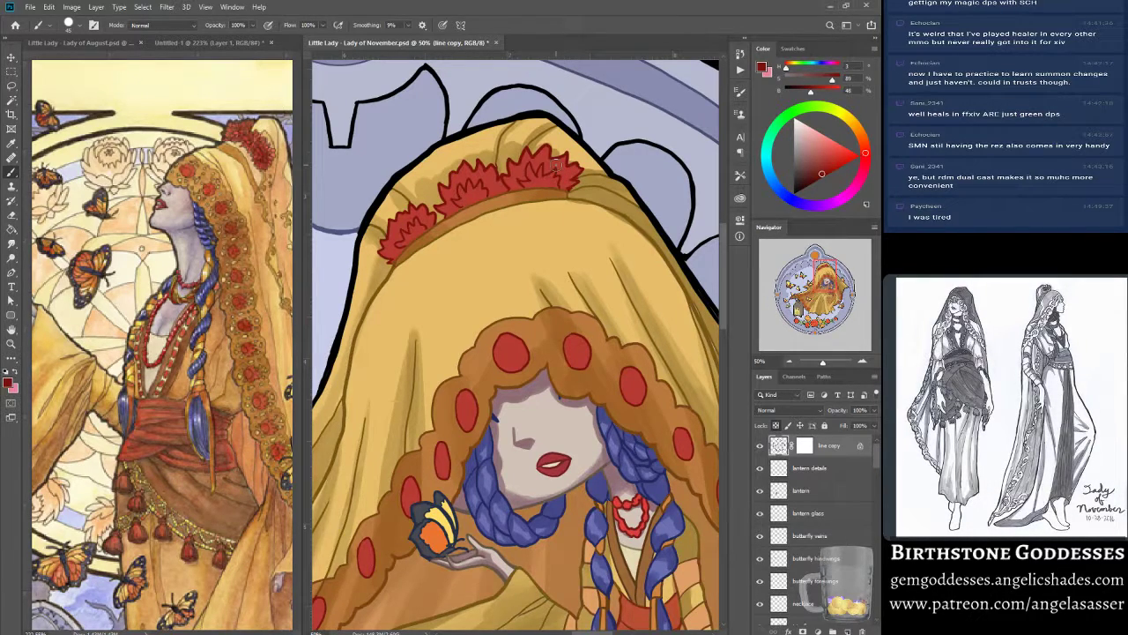
{"action": "left_click", "coordinate": [472, 234], "text": "alt"}
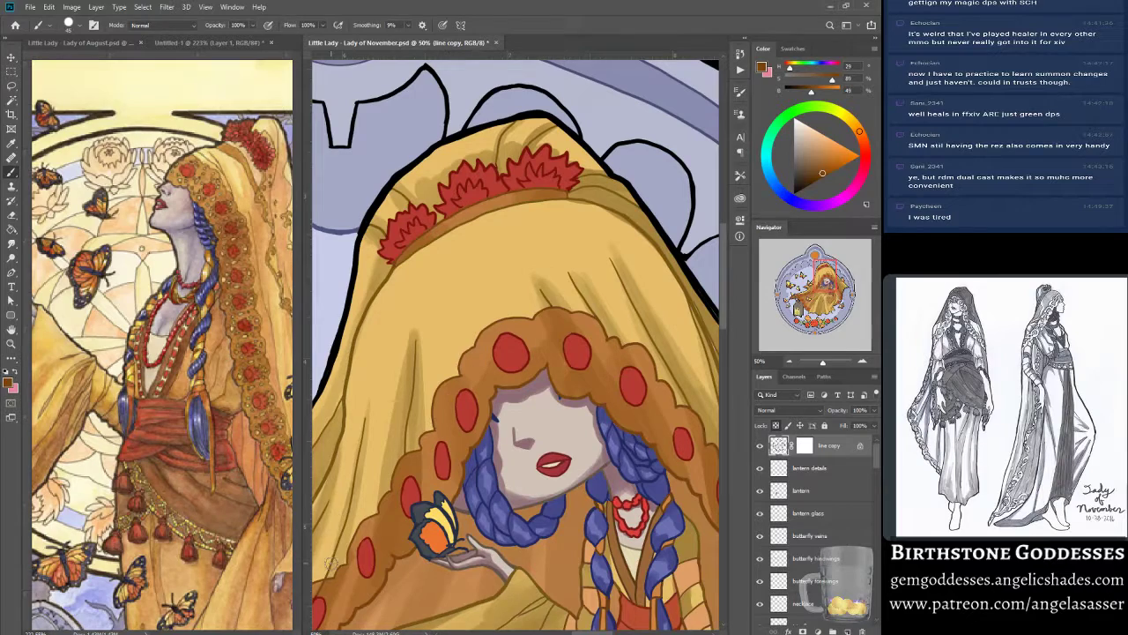
{"action": "left_click", "coordinate": [569, 203], "text": "alt"}
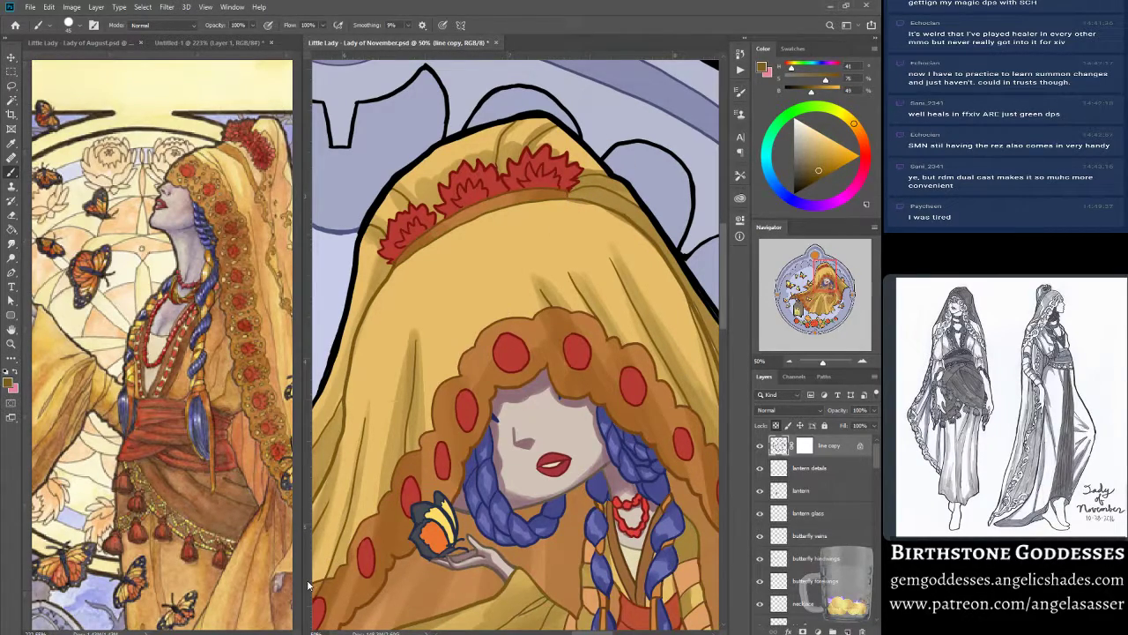
{"action": "left_click", "coordinate": [476, 161], "text": "alt"}
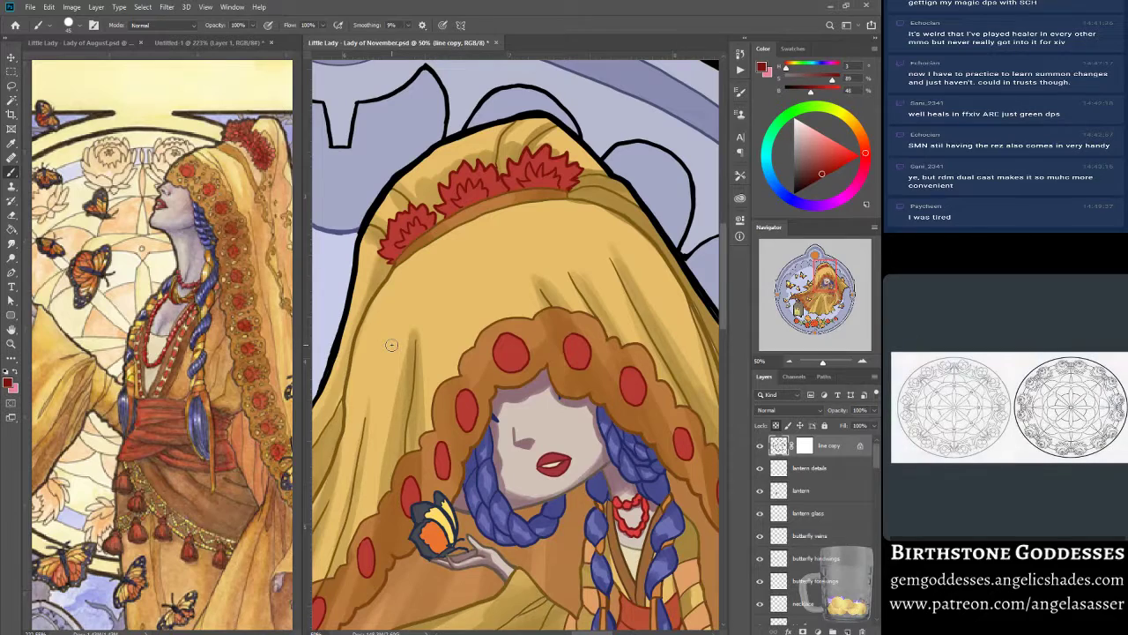
{"action": "left_click", "coordinate": [375, 227], "text": "alt"}
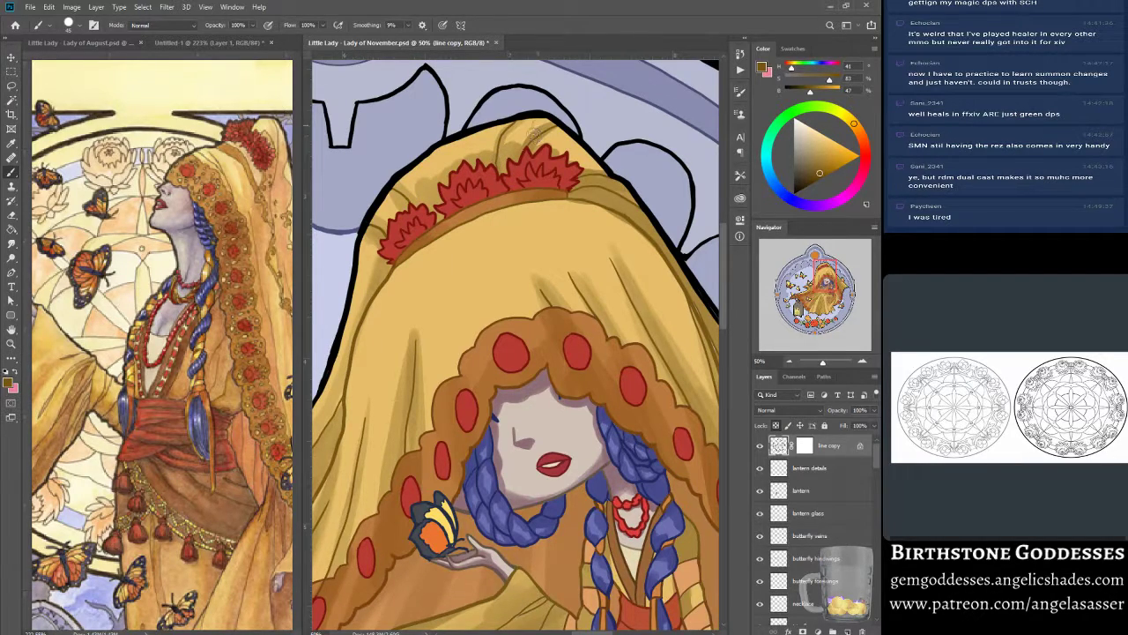
- Touch up the red fill of the head flowers on the head flowers layer with their sampled red, and save the document
{"action": "key", "text": "v"}
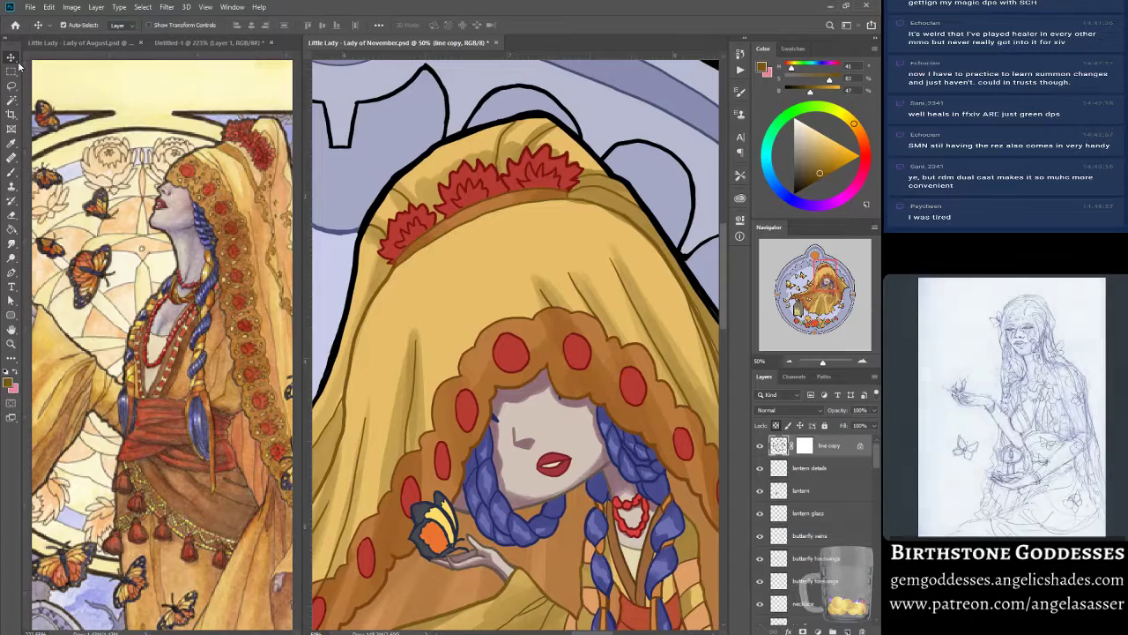
{"action": "left_click", "coordinate": [473, 195]}
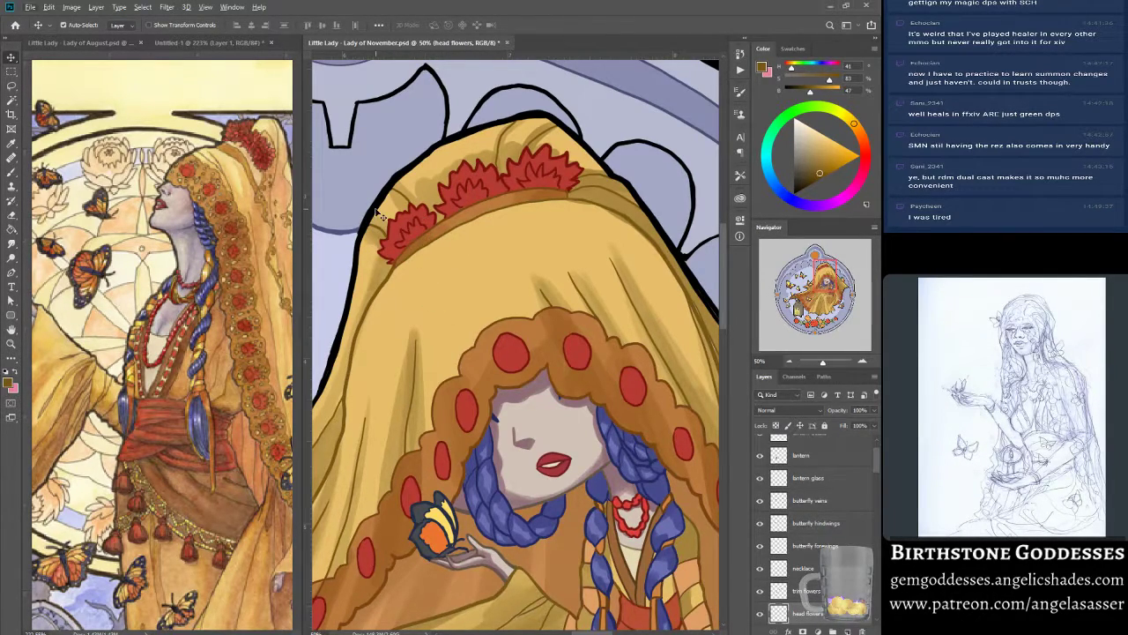
{"action": "left_click", "coordinate": [12, 172]}
{"action": "left_click", "coordinate": [426, 224], "text": "alt"}
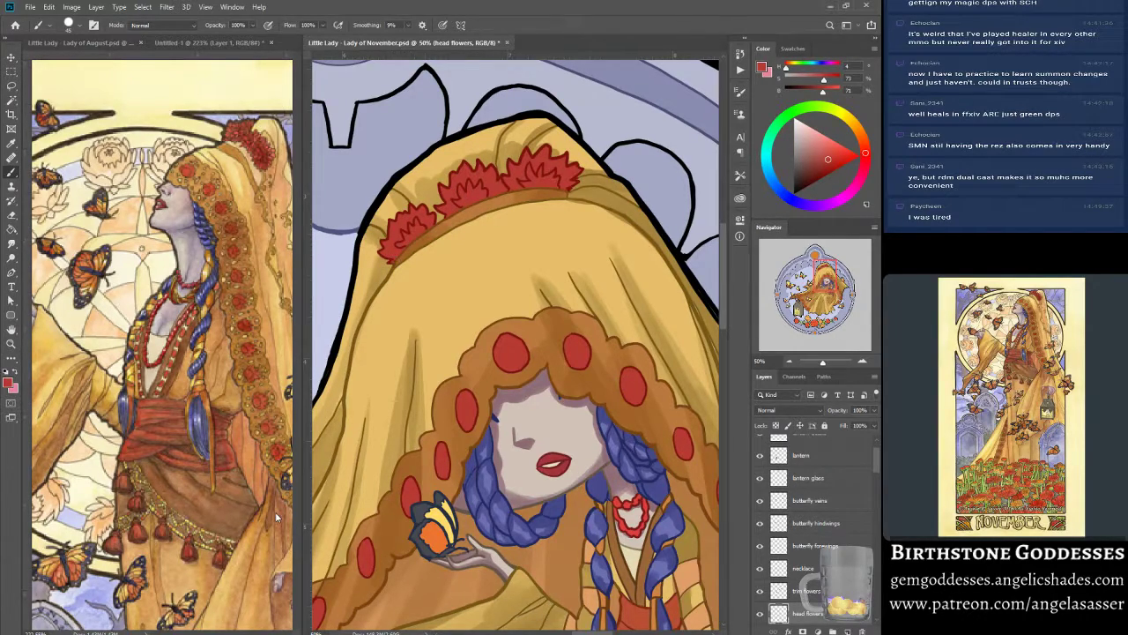
{"action": "mouse_move", "coordinate": [824, 363]}
{"action": "left_mouse_down"}
{"action": "mouse_move", "coordinate": [809, 363]}
{"action": "mouse_move", "coordinate": [821, 361]}
{"action": "left_mouse_up"}
{"action": "left_click_drag", "start_coordinate": [508, 501], "coordinate": [481, 550]}
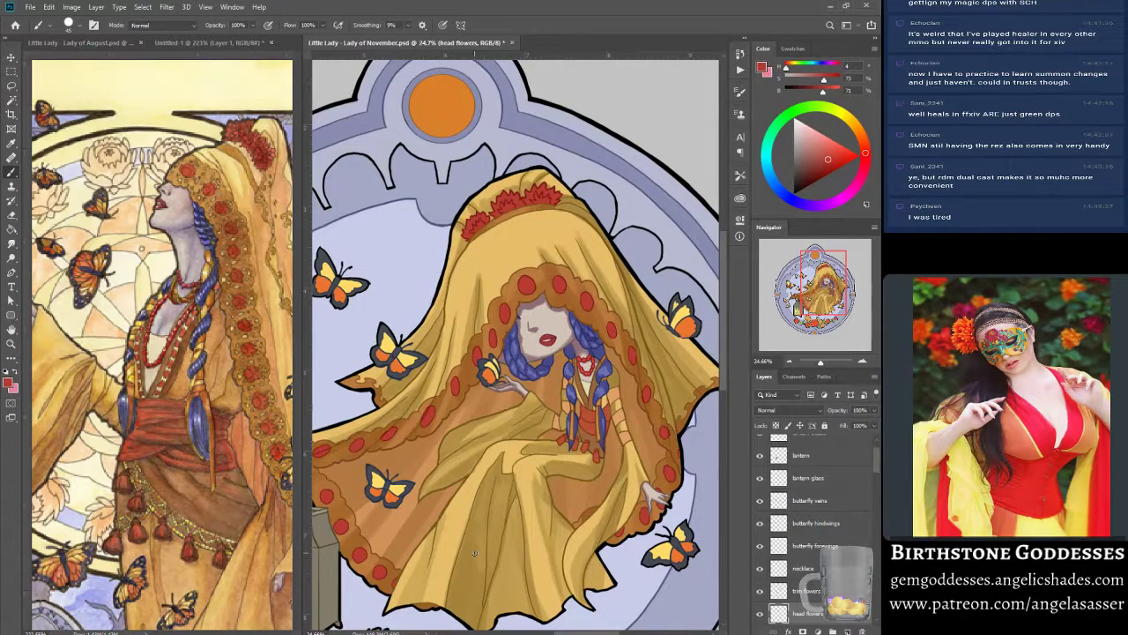
{"action": "key", "text": "ctrl+s"}
- Paint a fold shadow on the veil beside the face on the dress shadow layer, using a sampled darker gold
{"action": "left_click", "coordinate": [20, 60]}
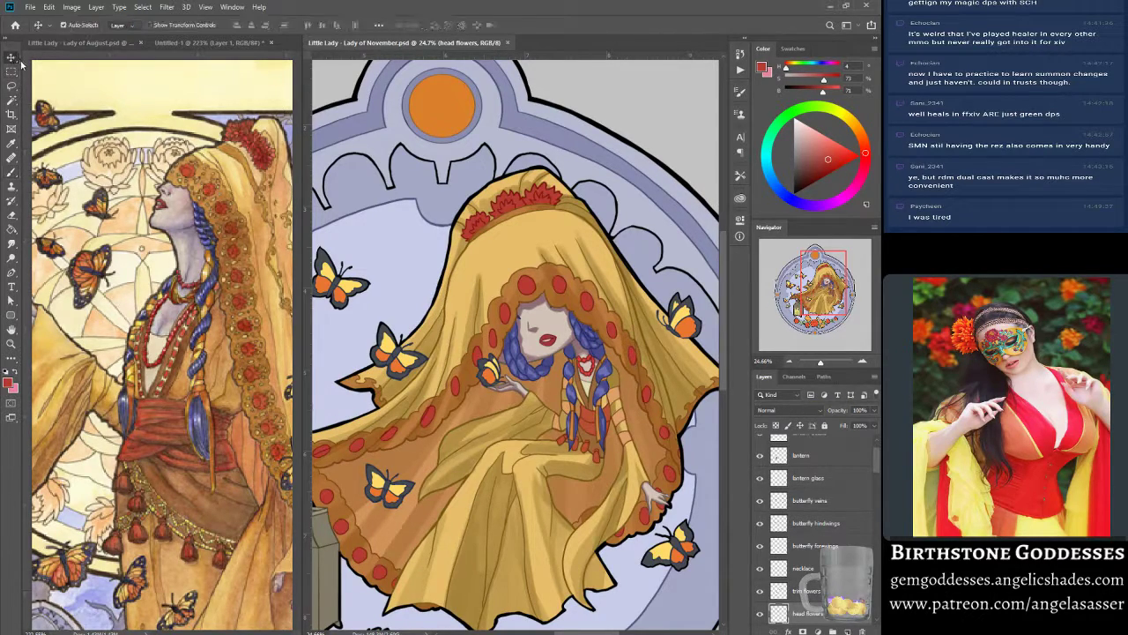
{"action": "left_click", "coordinate": [437, 343]}
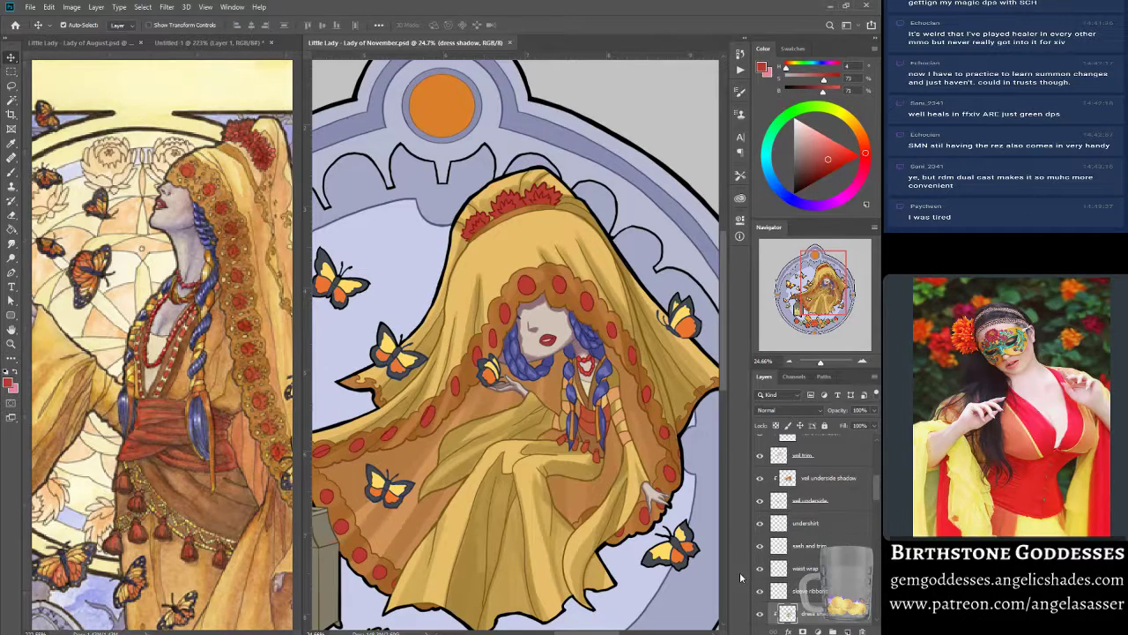
{"action": "key", "text": "b"}
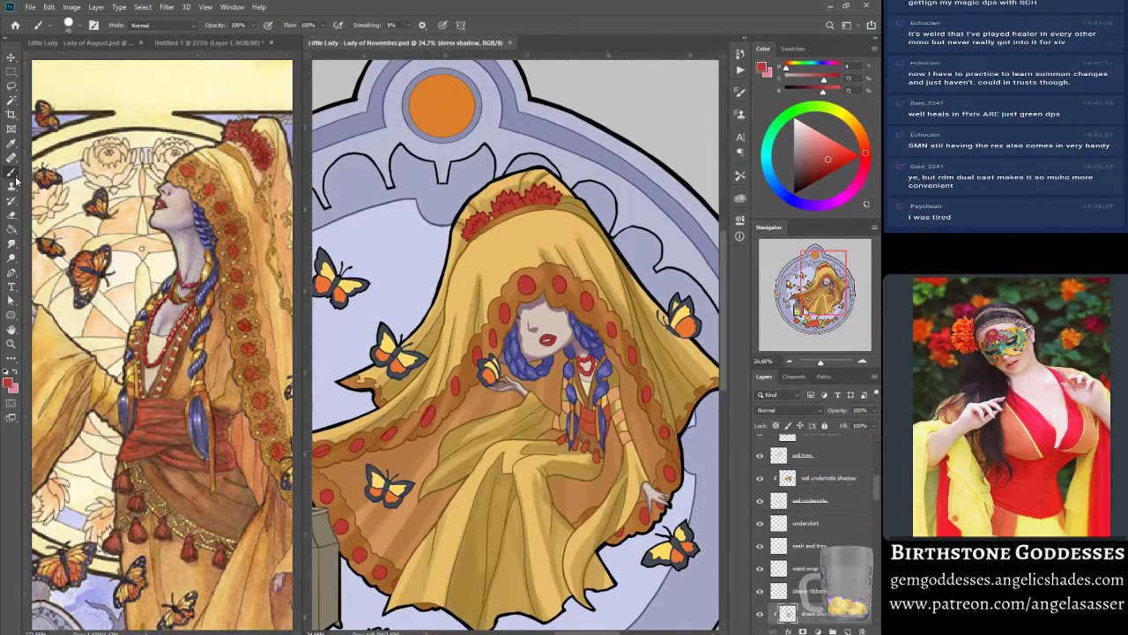
{"action": "left_click", "coordinate": [473, 322], "text": "alt"}
{"action": "left_click_drag", "start_coordinate": [475, 316], "coordinate": [459, 310]}
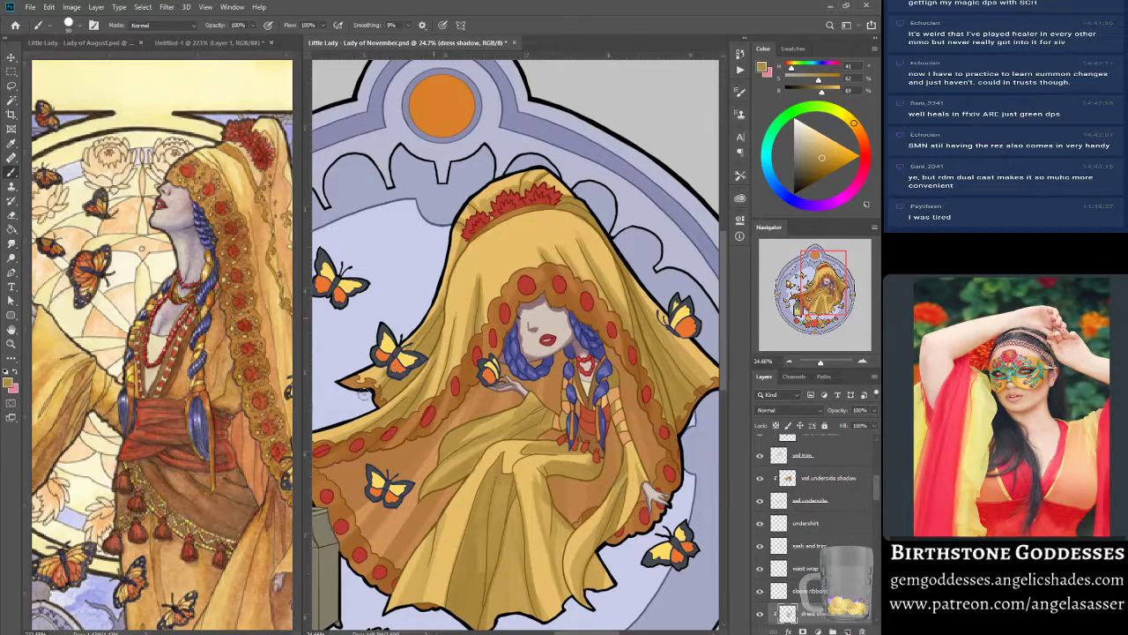
- Enable Transfer for the brush and deepen the soft shadows along the folds of the veil and dress
{"action": "left_click", "coordinate": [93, 25]}
{"action": "left_click", "coordinate": [553, 188]}
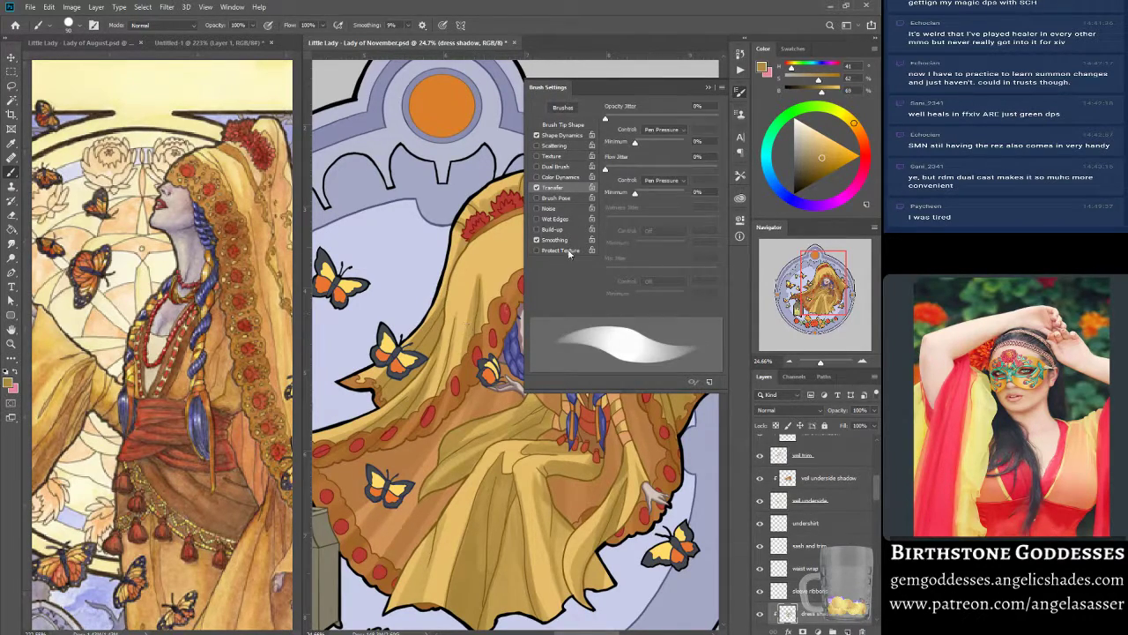
{"action": "left_click", "coordinate": [708, 87]}
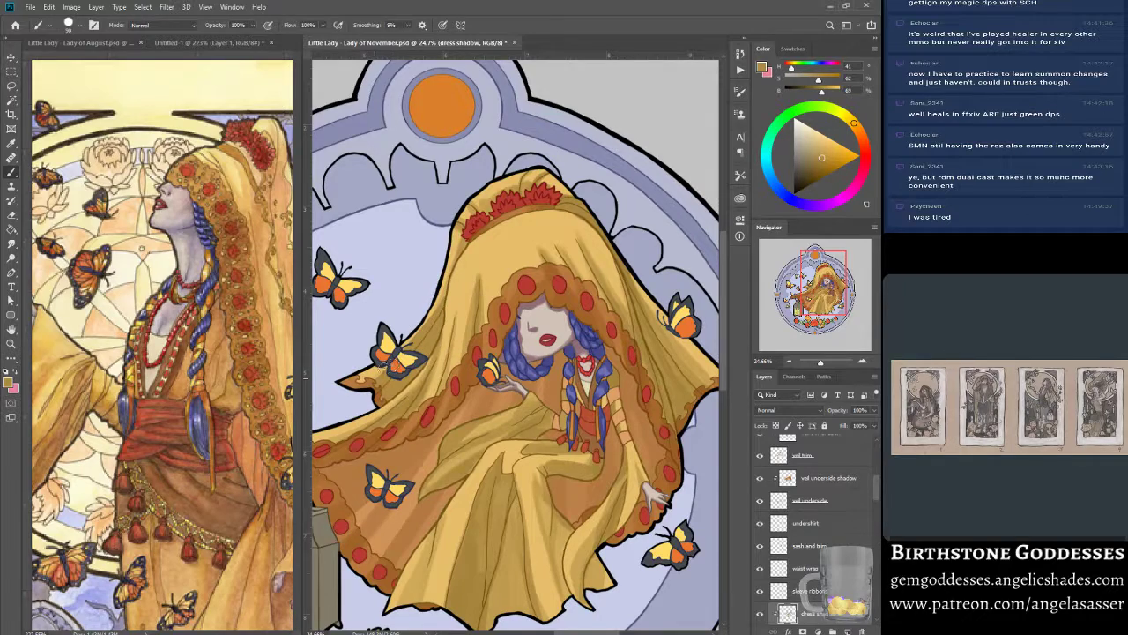
{"action": "mouse_move", "coordinate": [433, 314]}
{"action": "left_mouse_down"}
{"action": "mouse_move", "coordinate": [460, 241]}
{"action": "mouse_move", "coordinate": [427, 323]}
{"action": "left_mouse_up"}
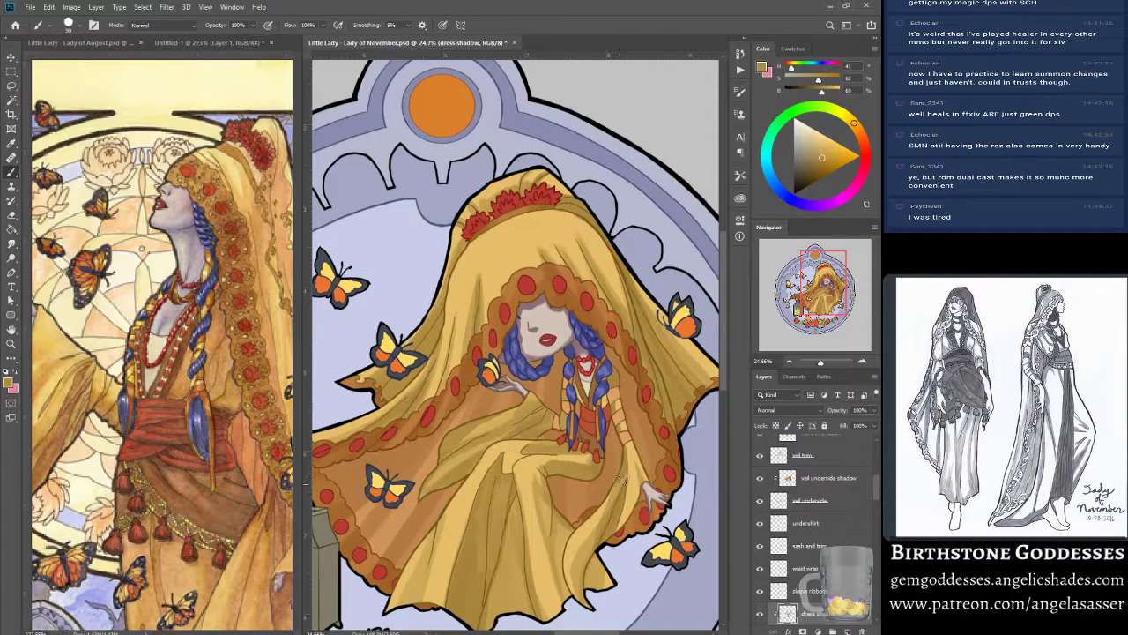
{"action": "left_click_drag", "start_coordinate": [618, 482], "coordinate": [586, 554]}
{"action": "left_click_drag", "start_coordinate": [821, 364], "coordinate": [817, 364]}
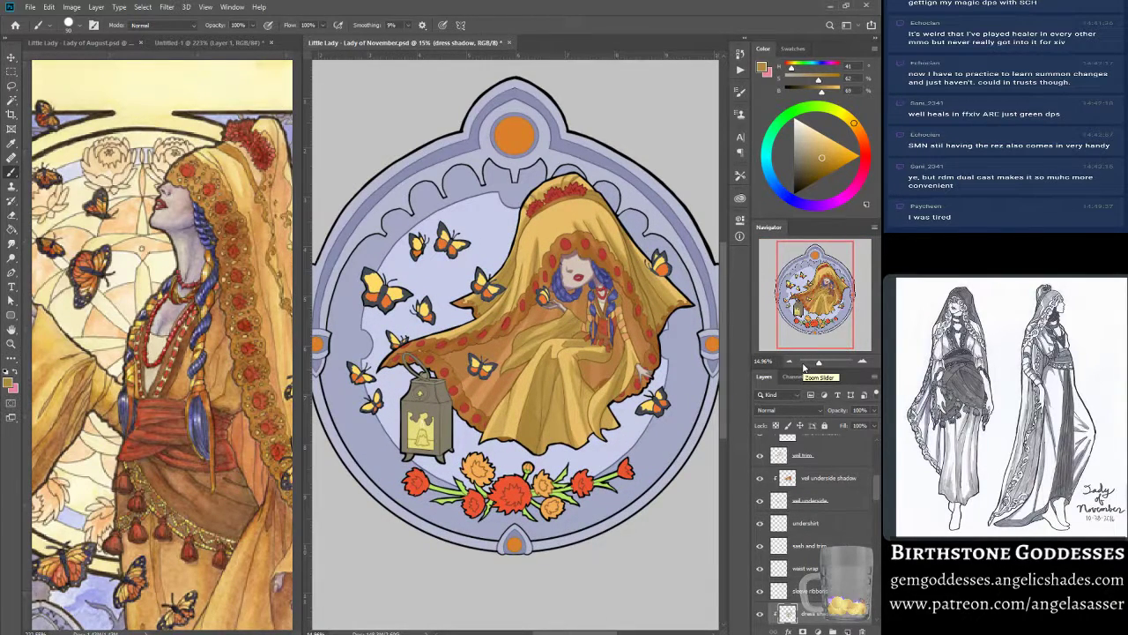
{"action": "left_click_drag", "start_coordinate": [818, 363], "coordinate": [823, 363]}
{"action": "left_click_drag", "start_coordinate": [815, 303], "coordinate": [826, 296]}
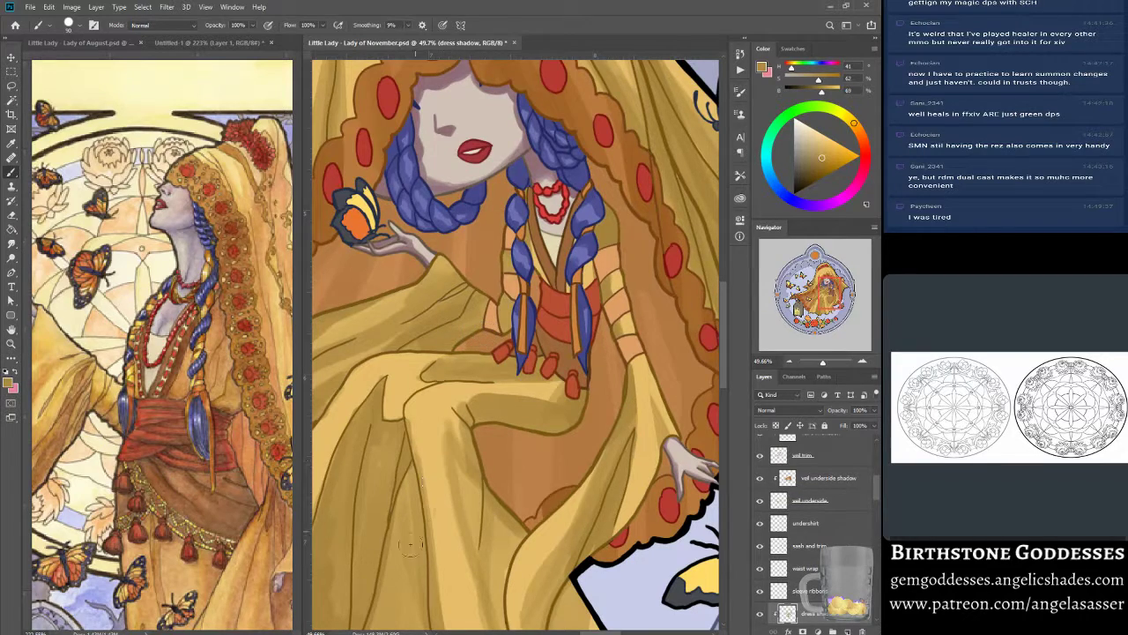
- Add a layer named "sleeve ribbon shadows" clipped to the sleeve ribbons layer, with the veil underside's brown as the paint colour
{"action": "left_click", "coordinate": [822, 590]}
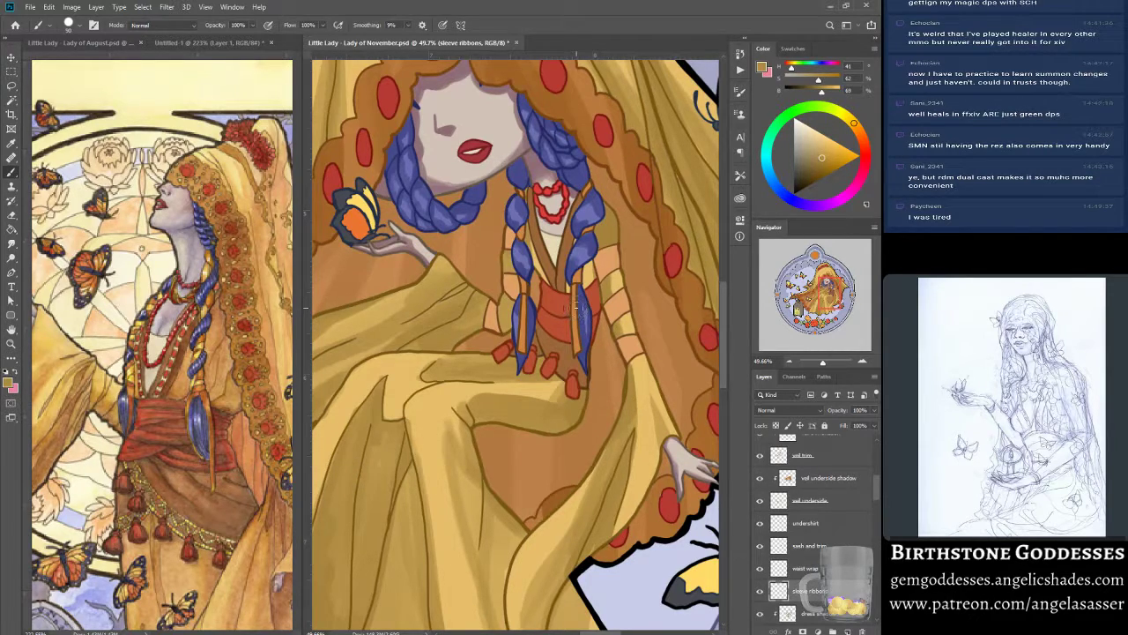
{"action": "left_click", "coordinate": [612, 333], "text": "alt"}
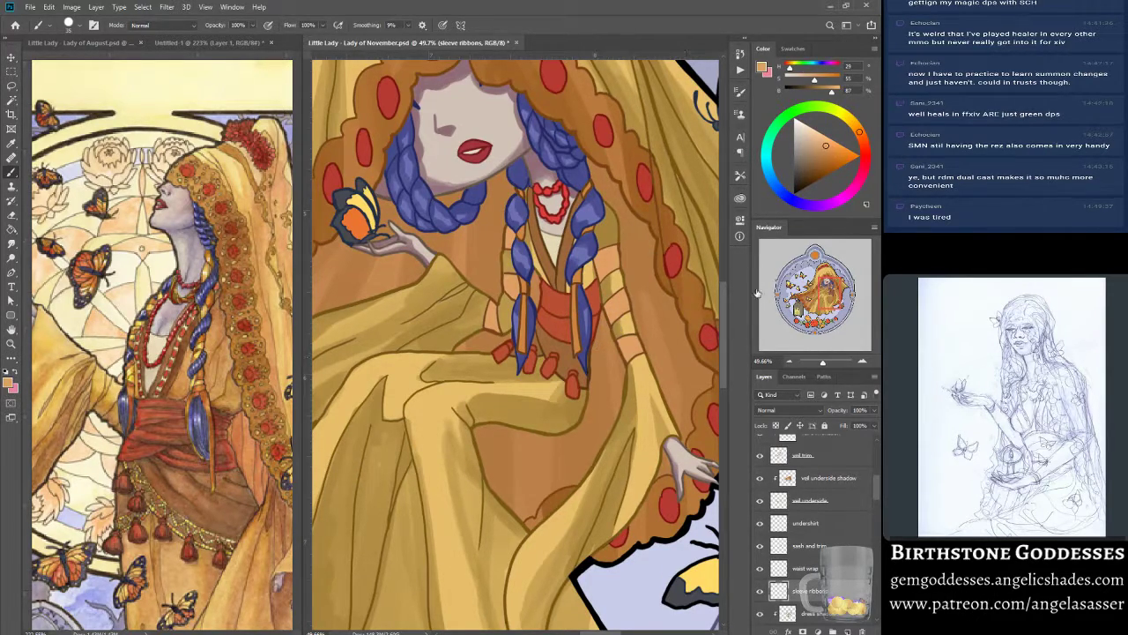
{"action": "left_click", "coordinate": [561, 503], "text": "alt"}
{"action": "left_click", "coordinate": [847, 631]}
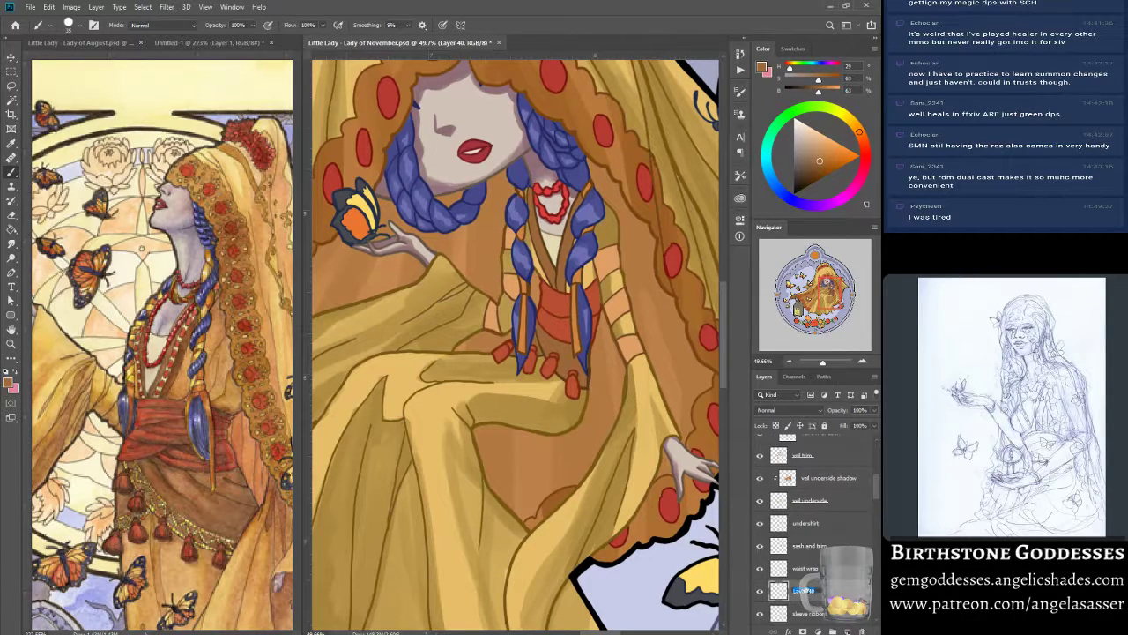
{"action": "double_click", "coordinate": [793, 589]}
{"action": "type", "text": "sleeve ribbon"}
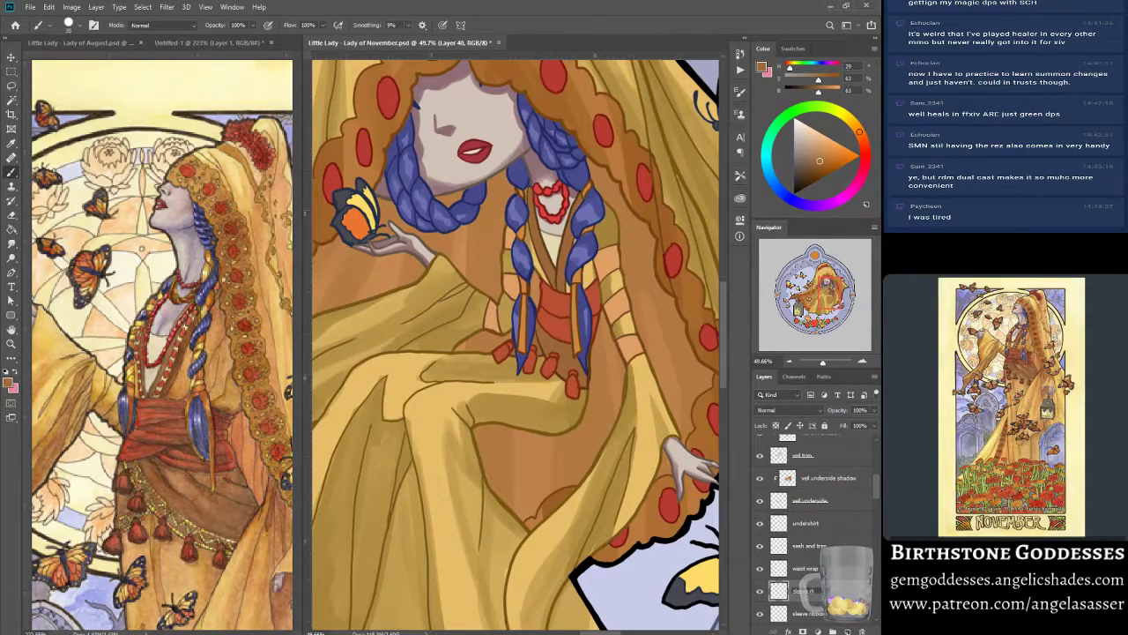
{"action": "type", "text": " shadows"}
{"action": "key", "text": "Return"}
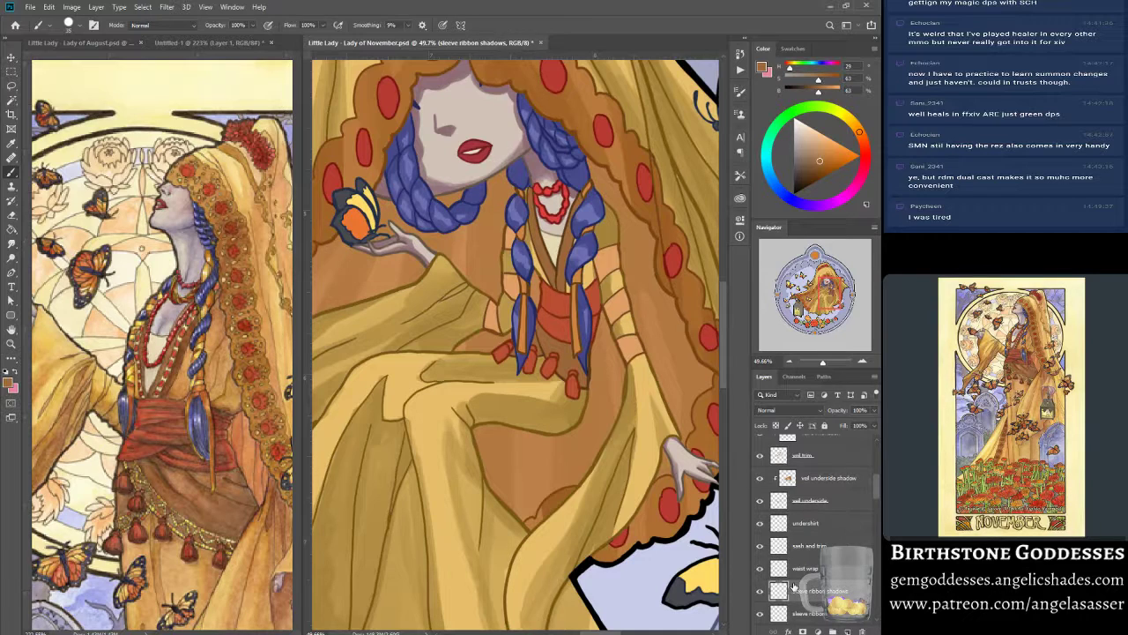
{"action": "right_click", "coordinate": [793, 589]}
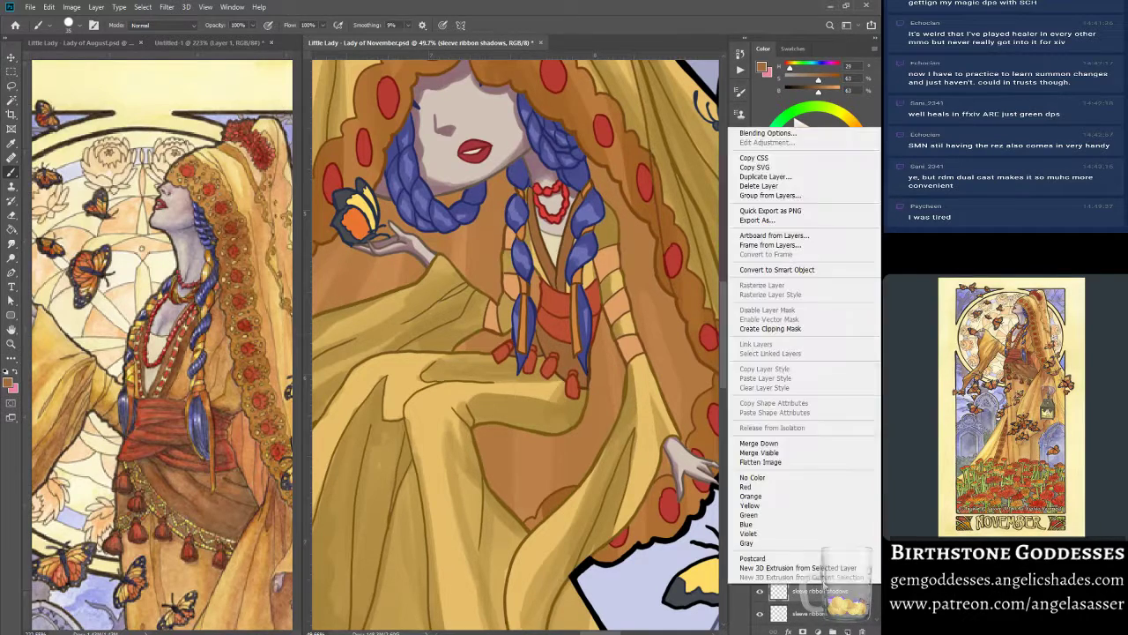
{"action": "left_click", "coordinate": [770, 327]}
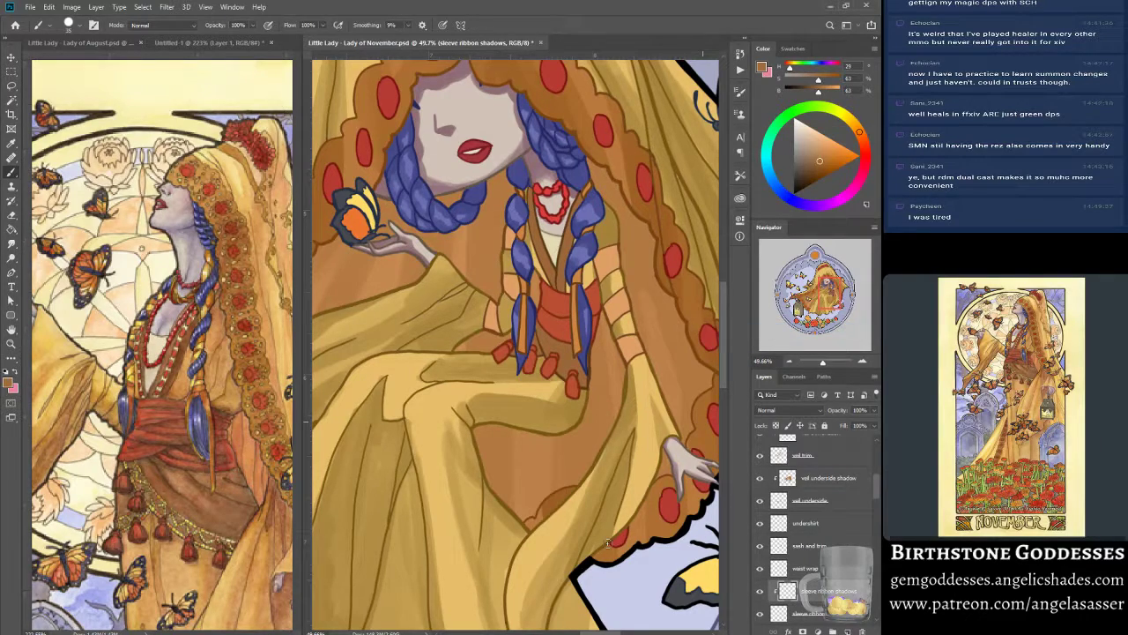
- Paint brown shadows on the orange sleeve ribbons of both arms on the sleeve ribbon shadows layer
{"action": "mouse_move", "coordinate": [495, 331]}
{"action": "left_mouse_down"}
{"action": "mouse_move", "coordinate": [489, 305]}
{"action": "mouse_move", "coordinate": [494, 325]}
{"action": "left_mouse_up"}
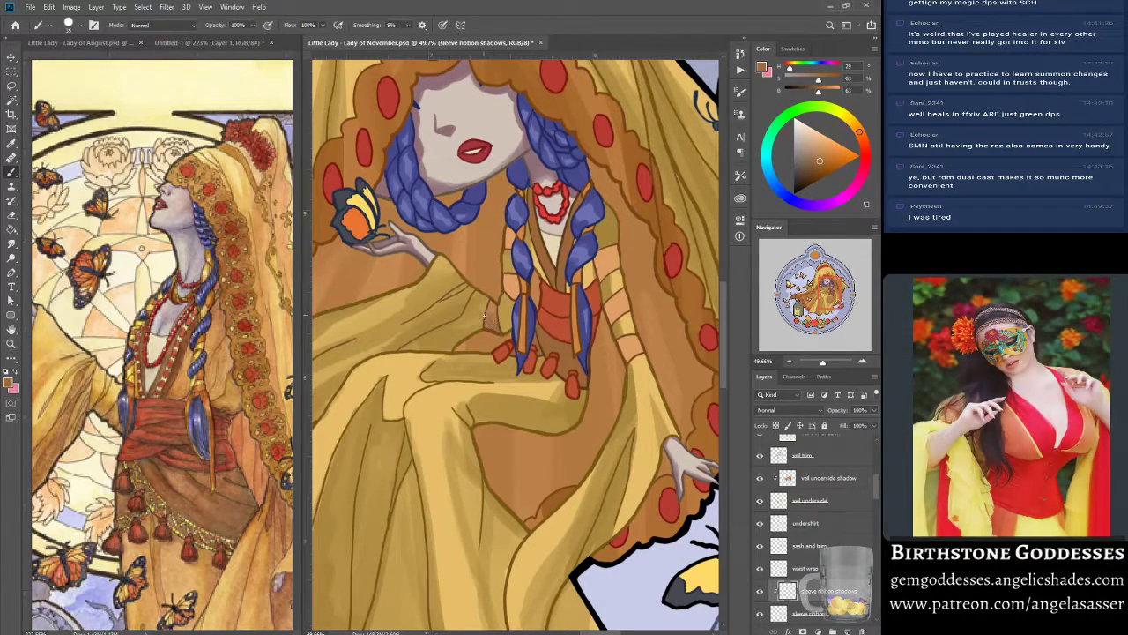
{"action": "mouse_move", "coordinate": [512, 289]}
{"action": "left_mouse_down"}
{"action": "mouse_move", "coordinate": [520, 326]}
{"action": "mouse_move", "coordinate": [510, 215]}
{"action": "mouse_move", "coordinate": [515, 250]}
{"action": "left_mouse_up"}
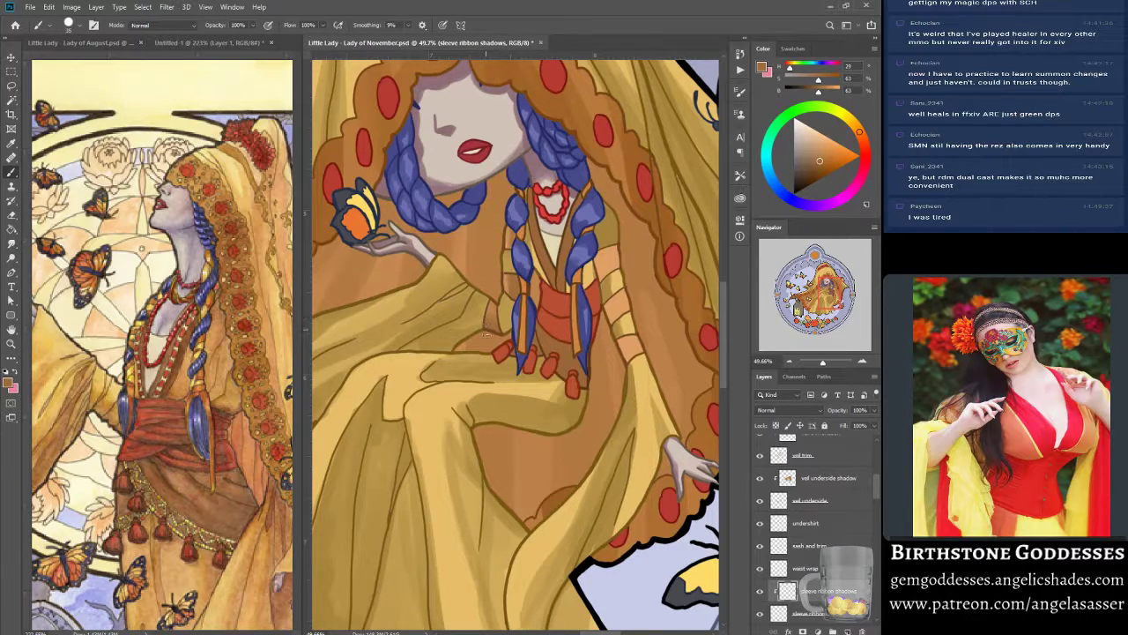
{"action": "mouse_move", "coordinate": [603, 252]}
{"action": "left_mouse_down"}
{"action": "mouse_move", "coordinate": [596, 280]}
{"action": "mouse_move", "coordinate": [608, 252]}
{"action": "left_mouse_up"}
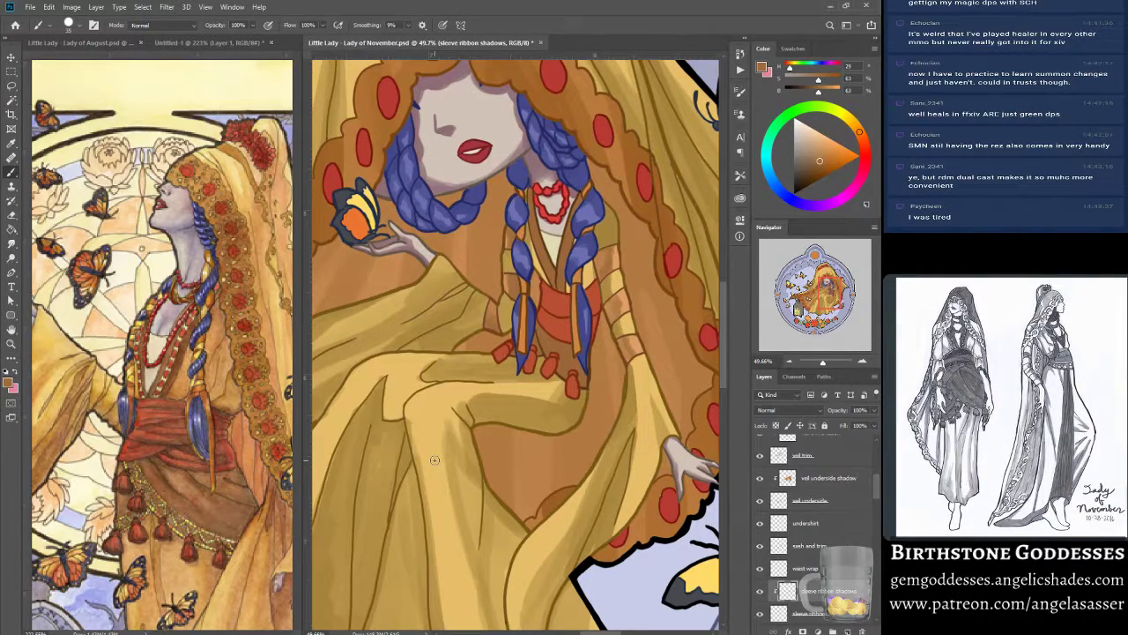
- Sample the veil's light yellow as the paint colour and make the dress layer active
{"action": "left_click_drag", "start_coordinate": [824, 298], "coordinate": [829, 294]}
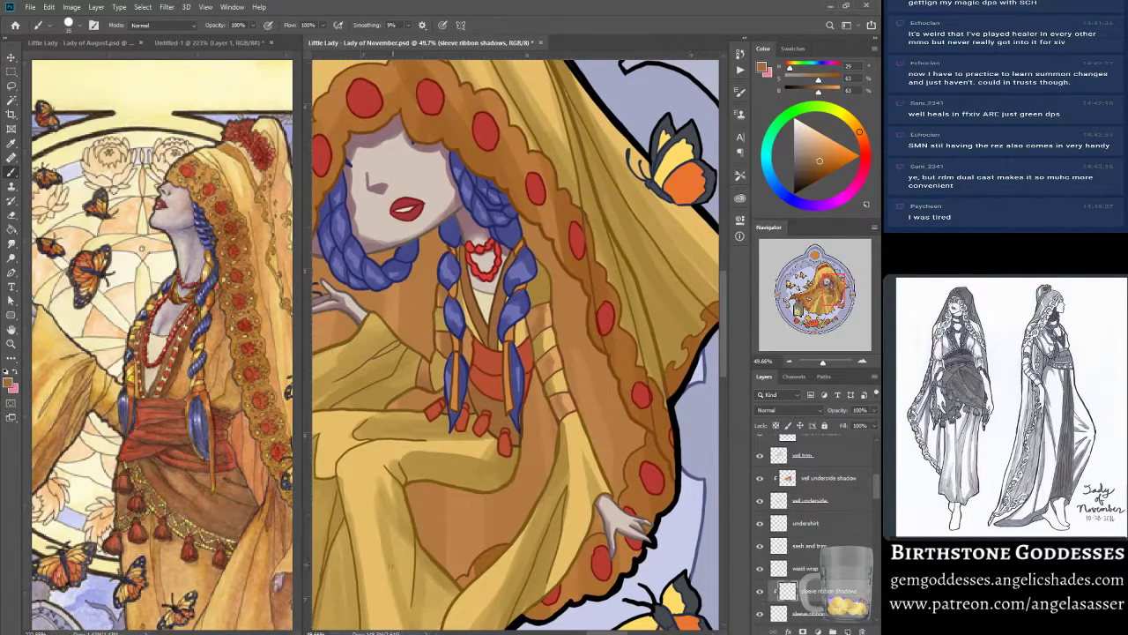
{"action": "key", "text": "alt"}
{"action": "left_click", "coordinate": [679, 216], "text": "alt"}
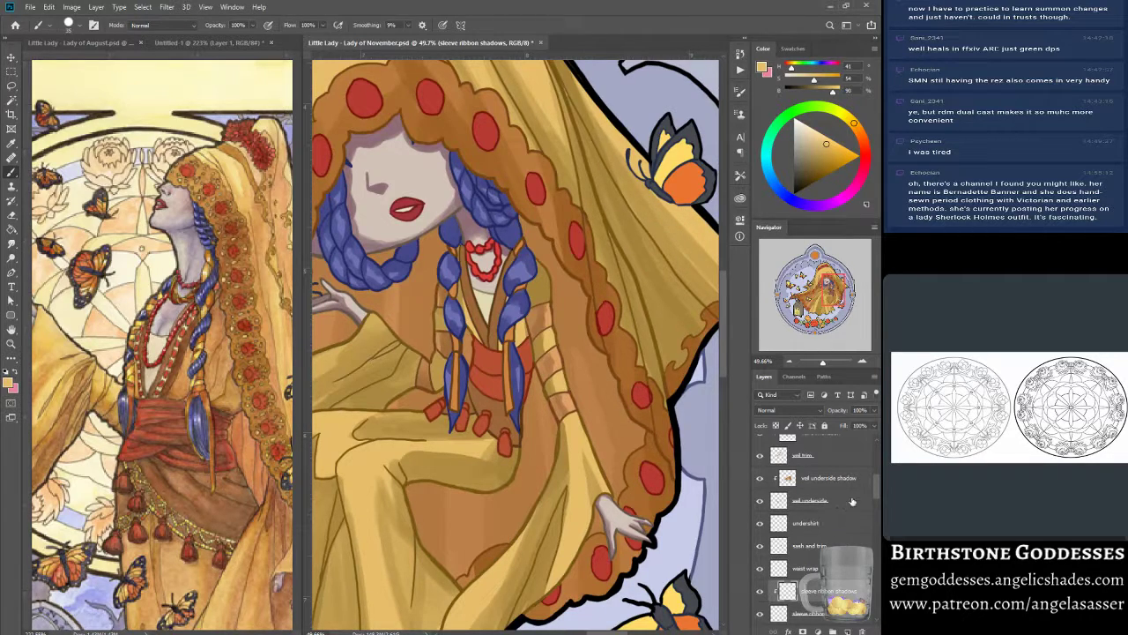
{"action": "scroll", "coordinate": [873, 494], "scroll_direction": "down", "scroll_amount": 3}
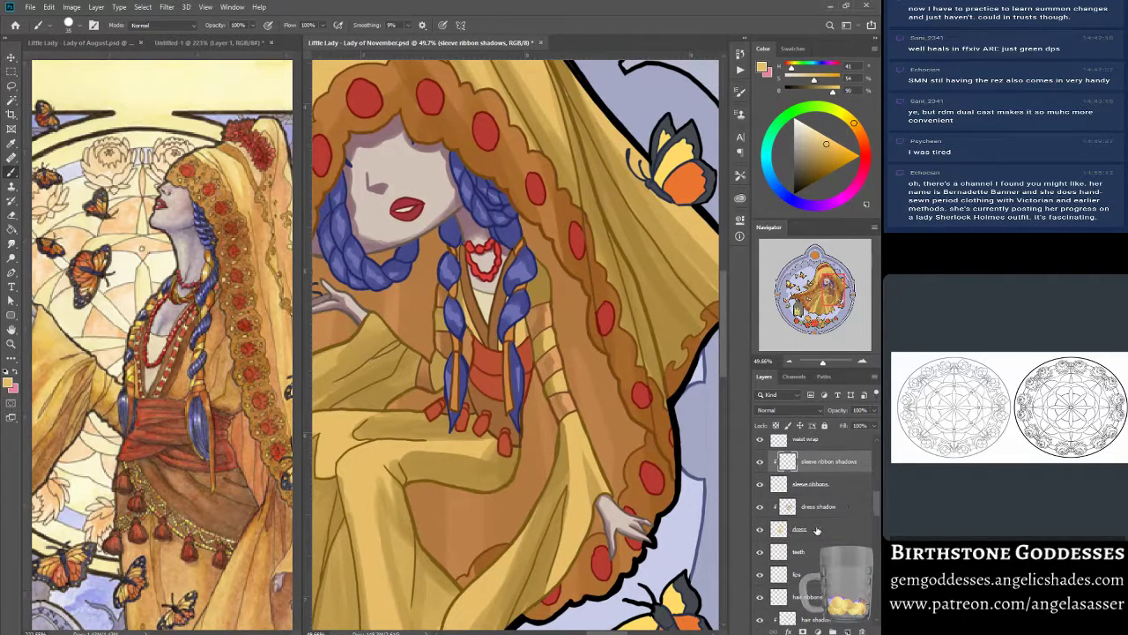
{"action": "double_click", "coordinate": [817, 529]}
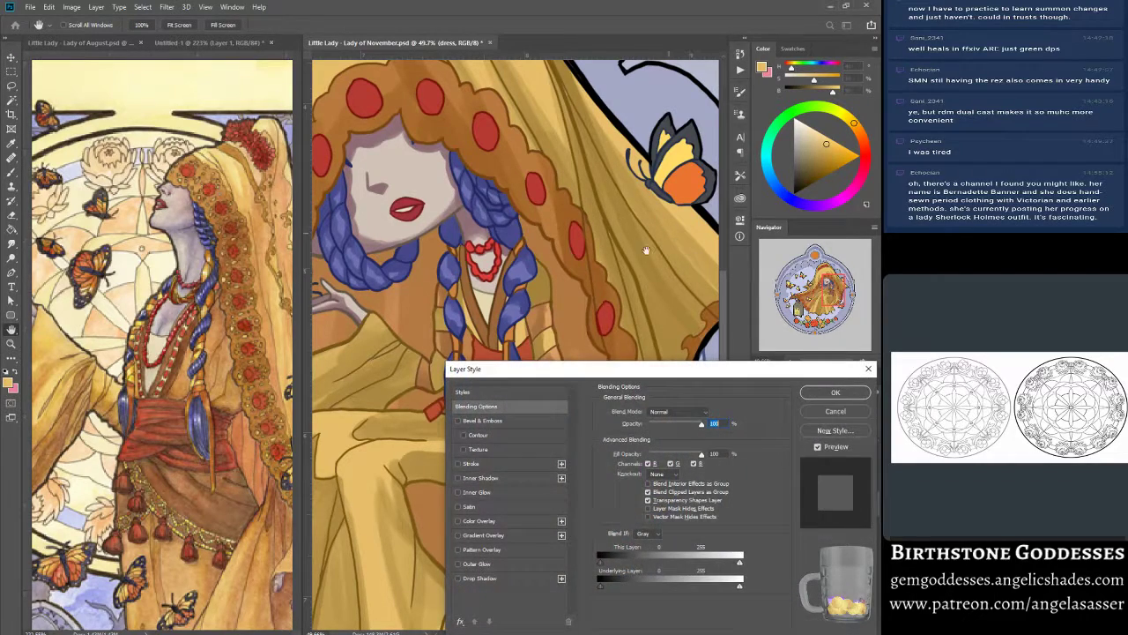
{"action": "key", "text": "Escape"}
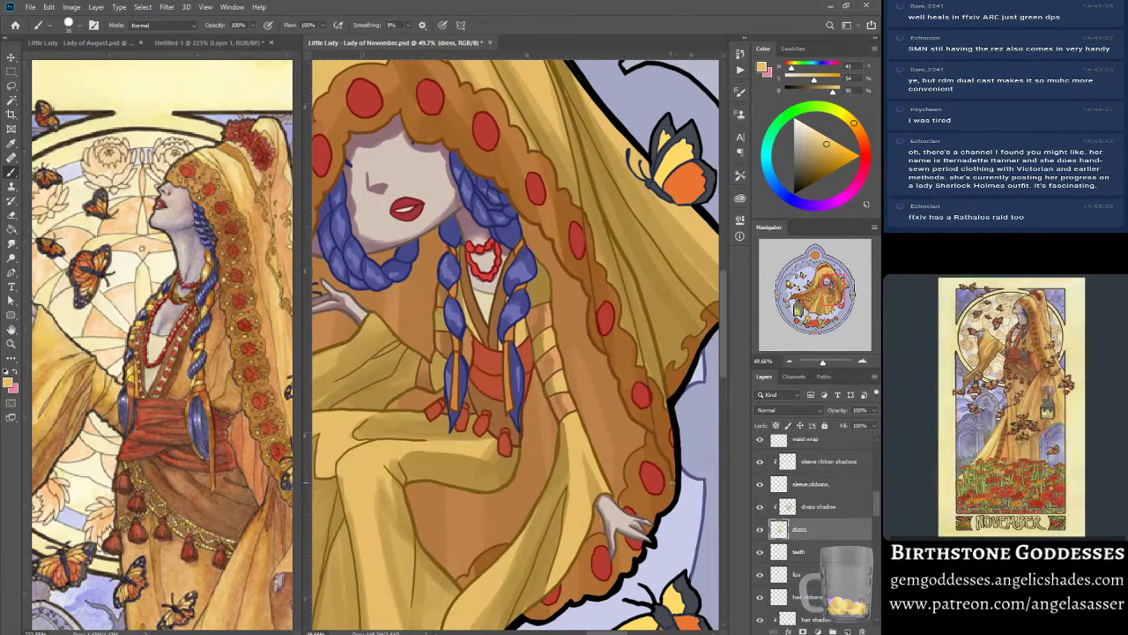
- Look through the layer stack for the veil trim and veil underside layers
{"action": "scroll", "coordinate": [873, 491], "scroll_direction": "up", "scroll_amount": 4}
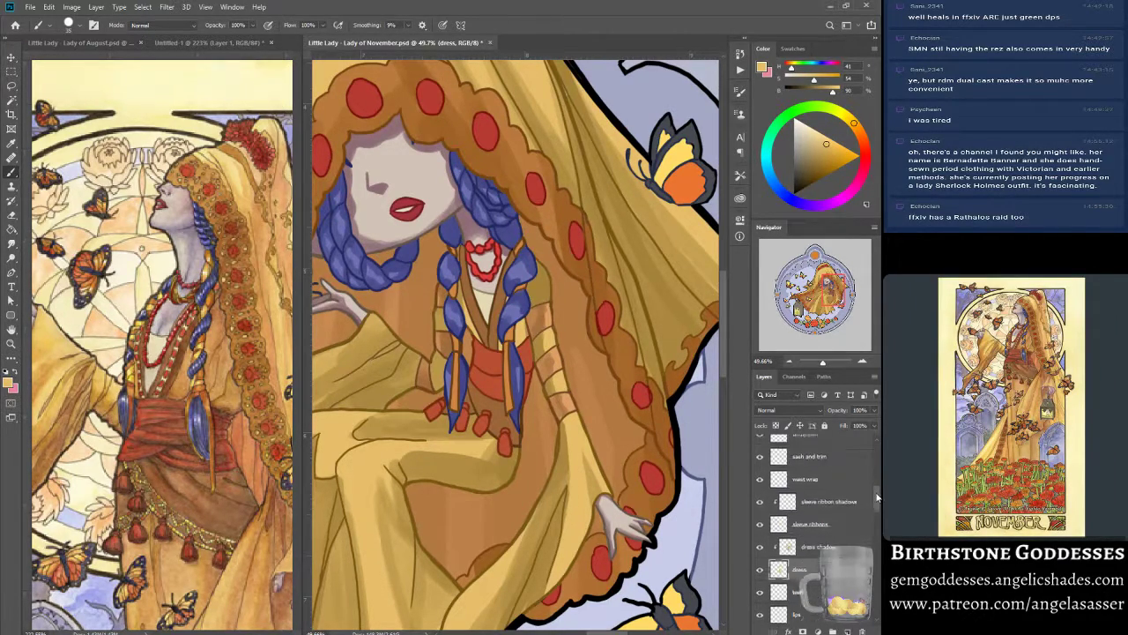
{"action": "left_click_drag", "start_coordinate": [875, 491], "coordinate": [873, 474]}
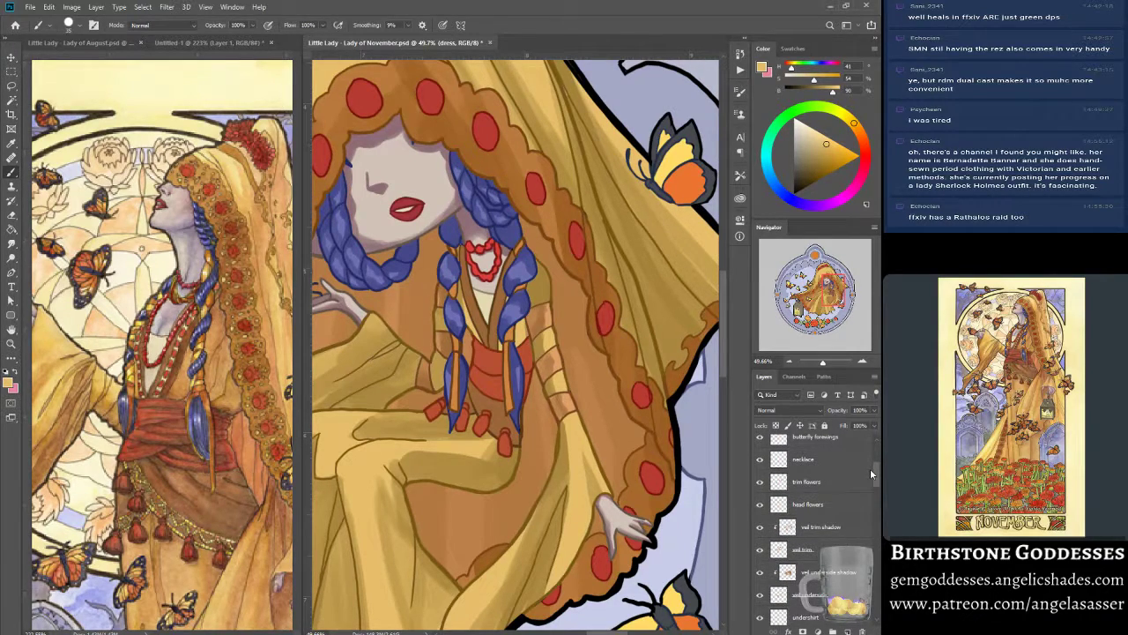
{"action": "scroll", "coordinate": [870, 469], "scroll_direction": "down", "scroll_amount": 1}
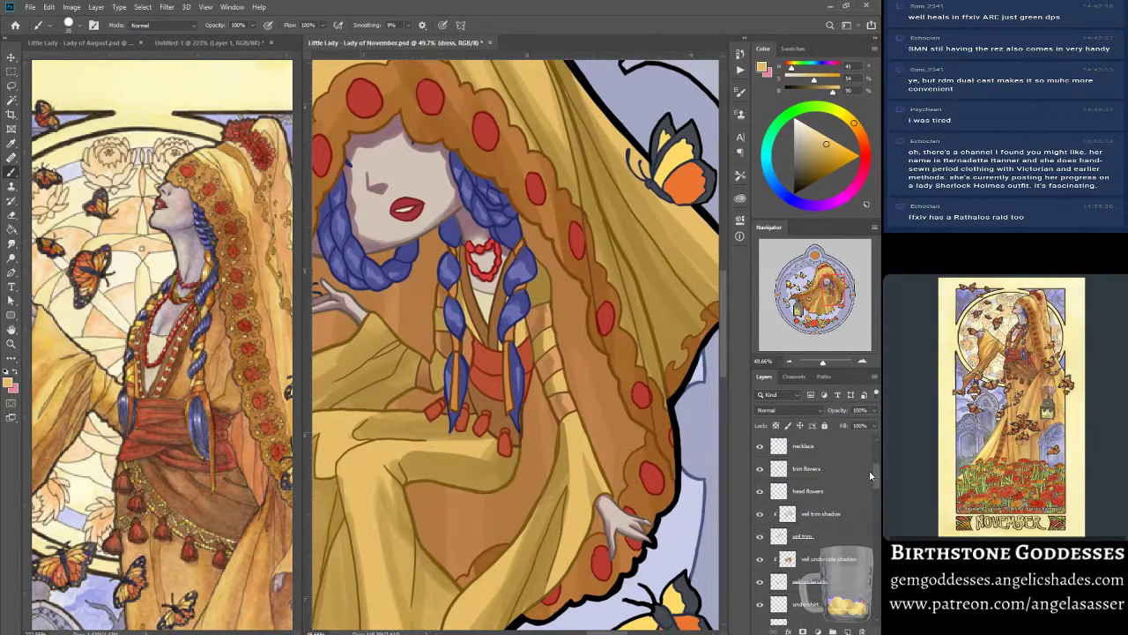
{"action": "scroll", "coordinate": [868, 476], "scroll_direction": "down", "scroll_amount": 1}
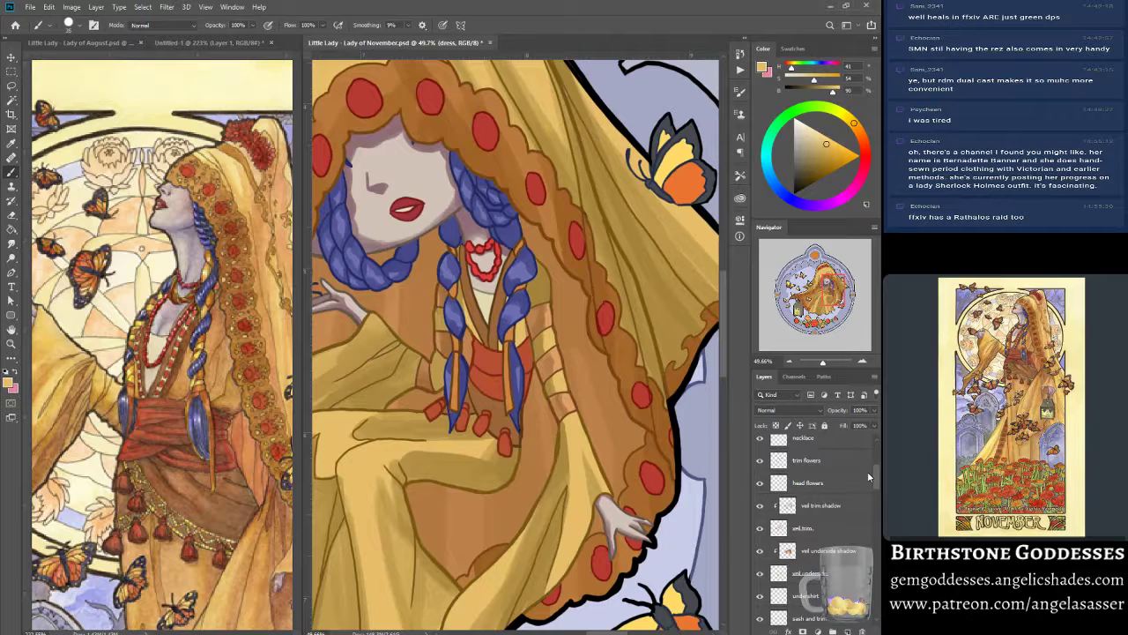
- Smudge the folds on the veil underside shadow layer below the face, using a 200 px Smudge brush at 18% strength
{"action": "scroll", "coordinate": [868, 476], "scroll_direction": "up", "scroll_amount": 2}
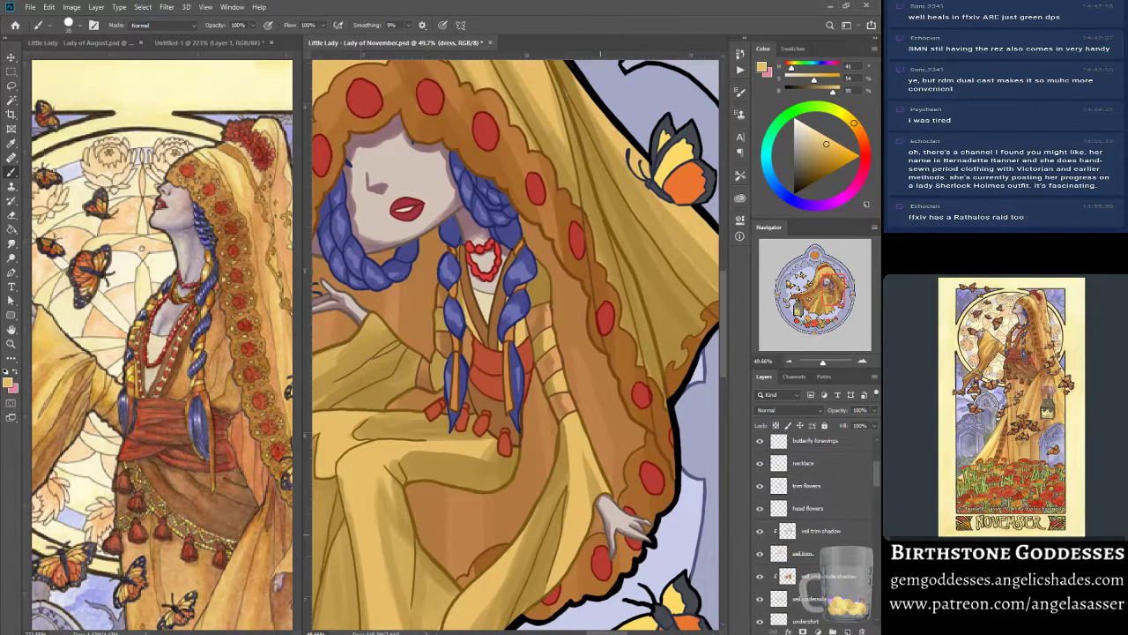
{"action": "left_click_drag", "start_coordinate": [822, 364], "coordinate": [815, 365]}
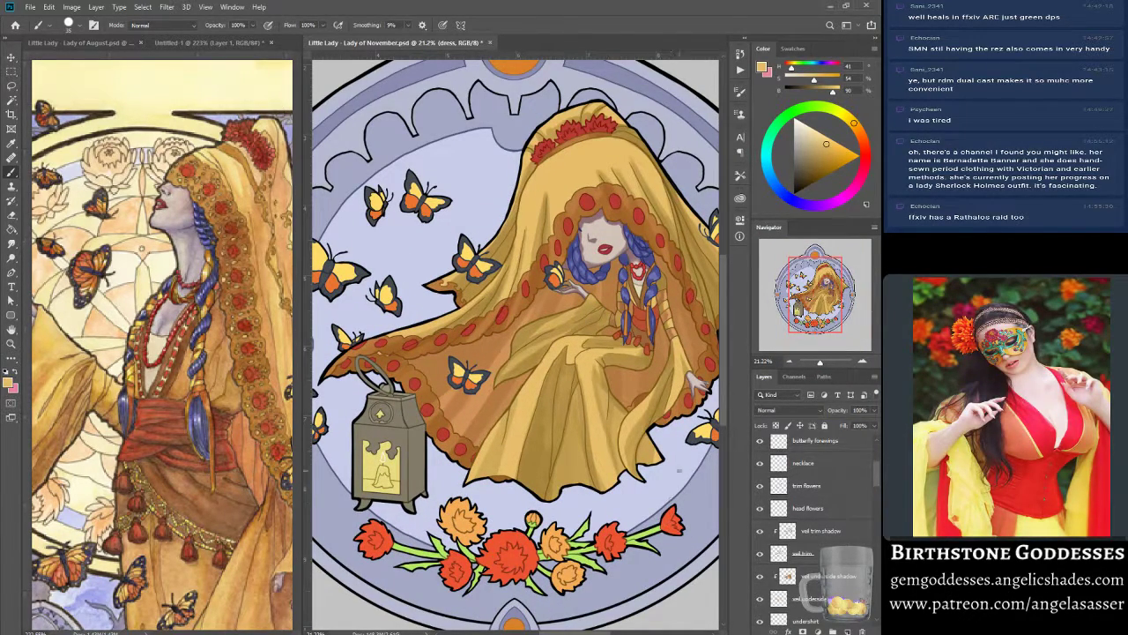
{"action": "scroll", "coordinate": [882, 485], "scroll_direction": "down", "scroll_amount": 4}
{"action": "scroll", "coordinate": [880, 491], "scroll_direction": "down", "scroll_amount": 8}
{"action": "left_click_drag", "start_coordinate": [871, 519], "coordinate": [867, 481]}
{"action": "left_click", "coordinate": [824, 513]}
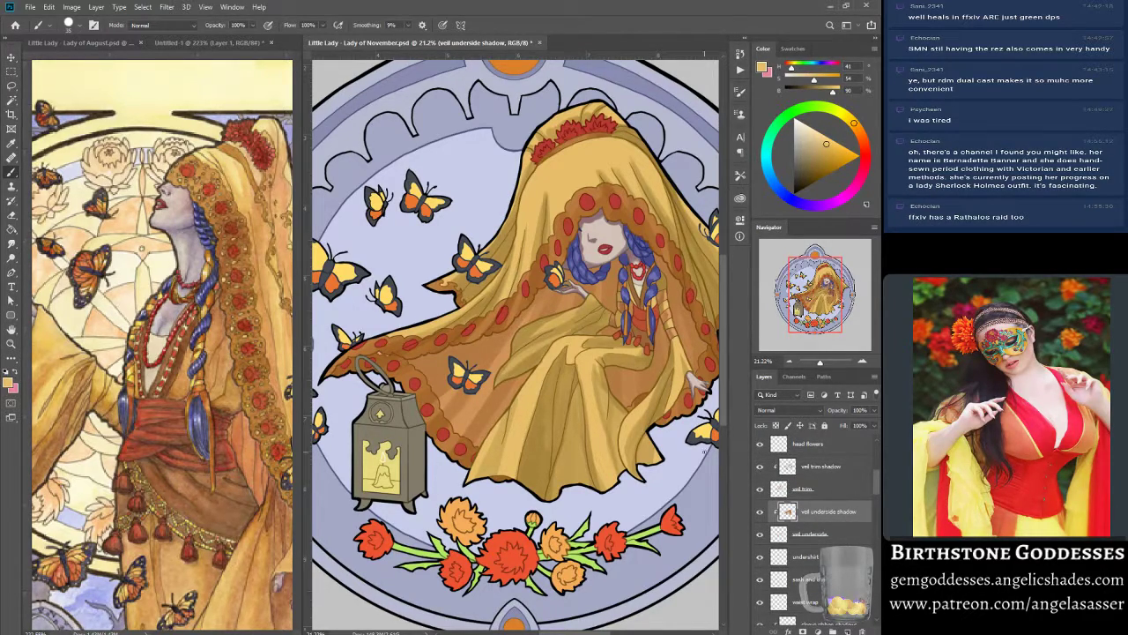
{"action": "left_click", "coordinate": [10, 243]}
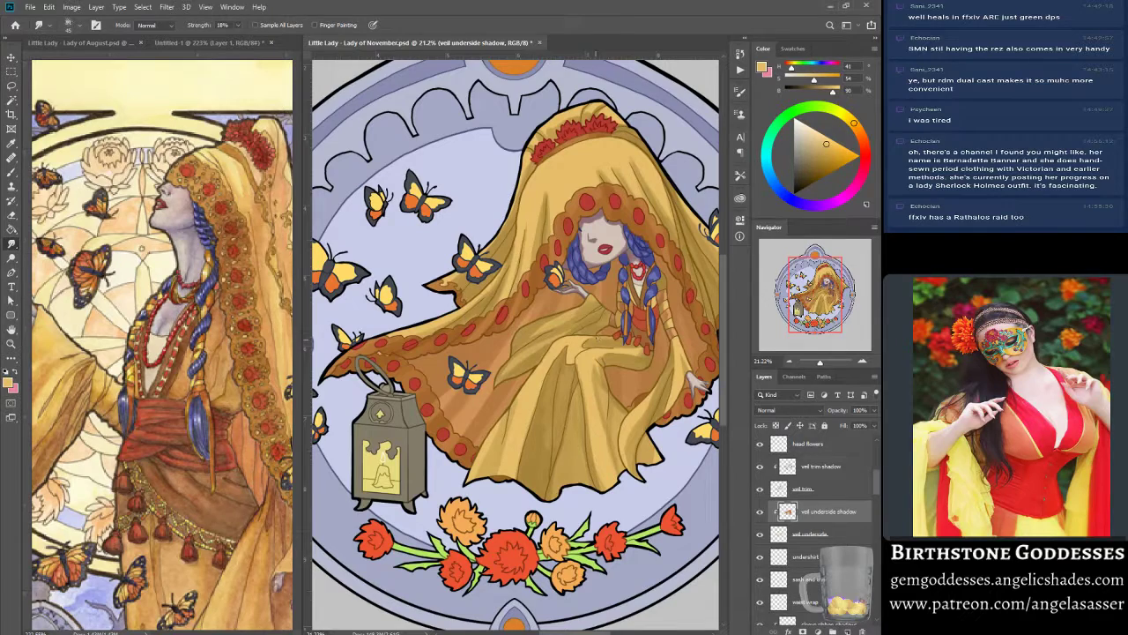
{"action": "key", "text": "bracketright"}
{"action": "key", "text": "bracketright"}
{"action": "key", "text": "bracketright"}
{"action": "key", "text": "bracketright"}
{"action": "key", "text": "bracketright"}
{"action": "key", "text": "bracketright"}
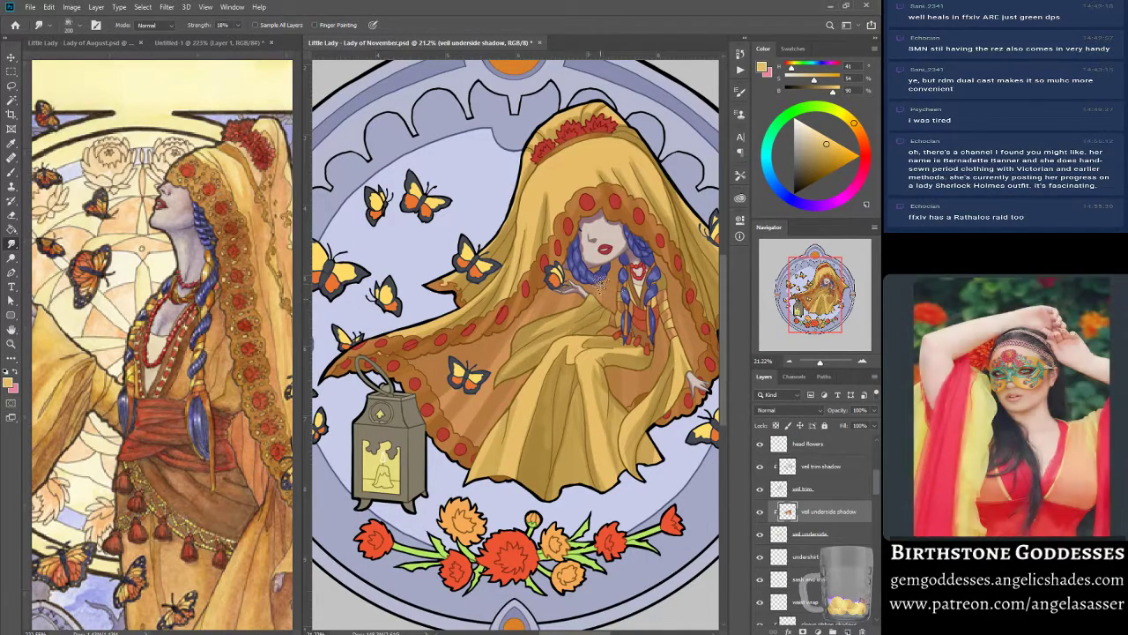
{"action": "mouse_move", "coordinate": [609, 300]}
{"action": "left_mouse_down"}
{"action": "mouse_move", "coordinate": [593, 284]}
{"action": "mouse_move", "coordinate": [620, 334]}
{"action": "left_mouse_up"}
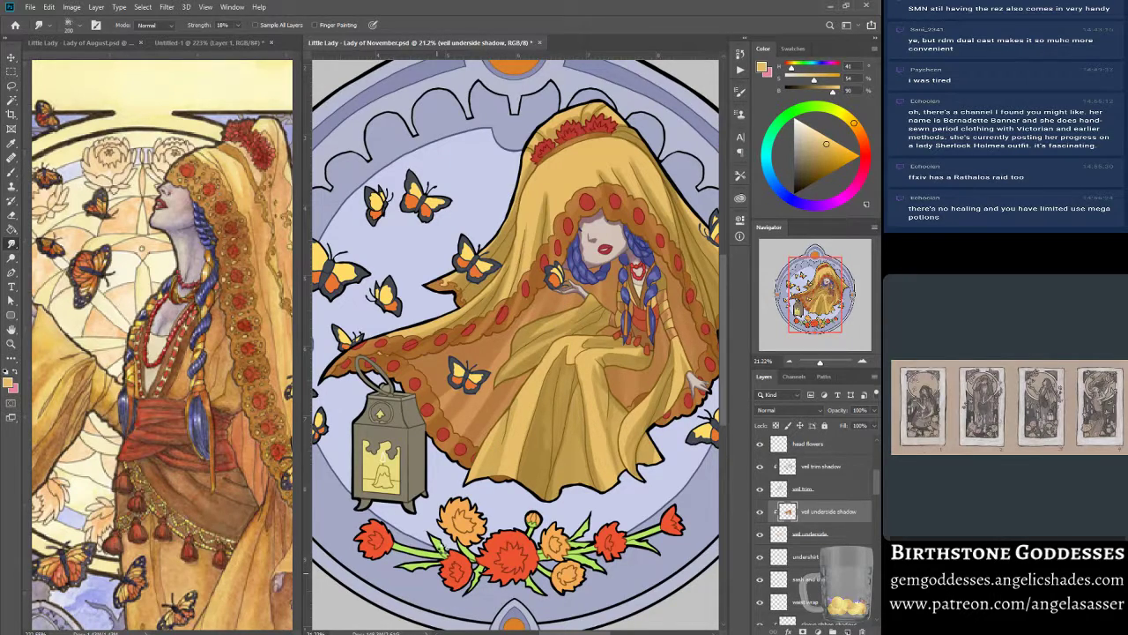
- Brush fold shadows on the dress shadow layer in a gold-brown sampled from the veil, and save the document
{"action": "left_click", "coordinate": [443, 550], "text": "ctrl"}
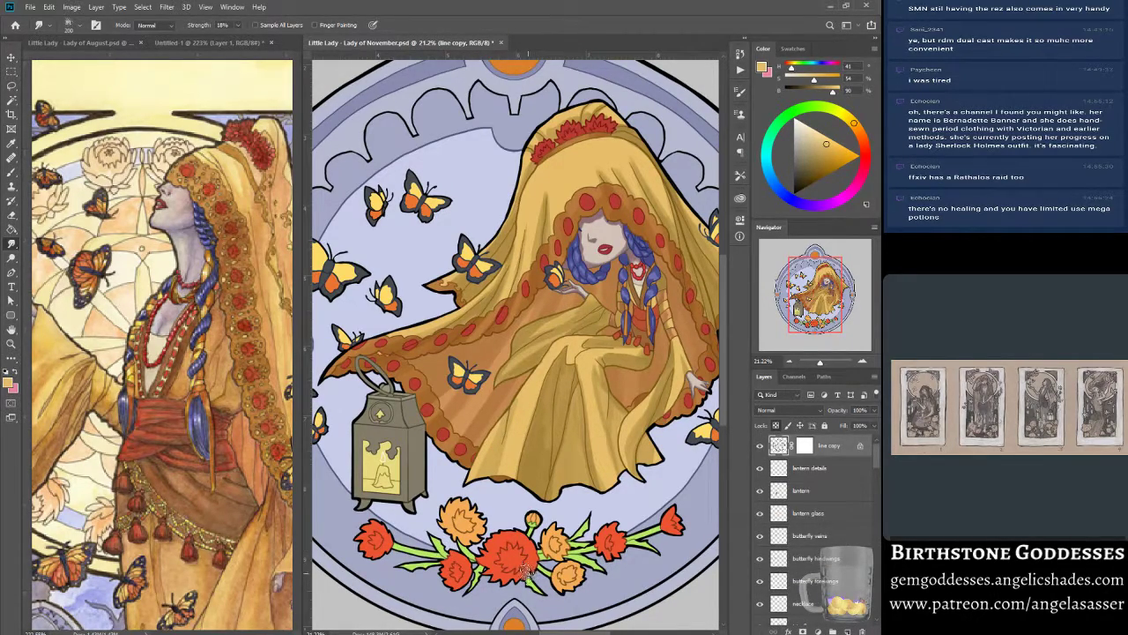
{"action": "left_click_drag", "start_coordinate": [820, 362], "coordinate": [818, 362]}
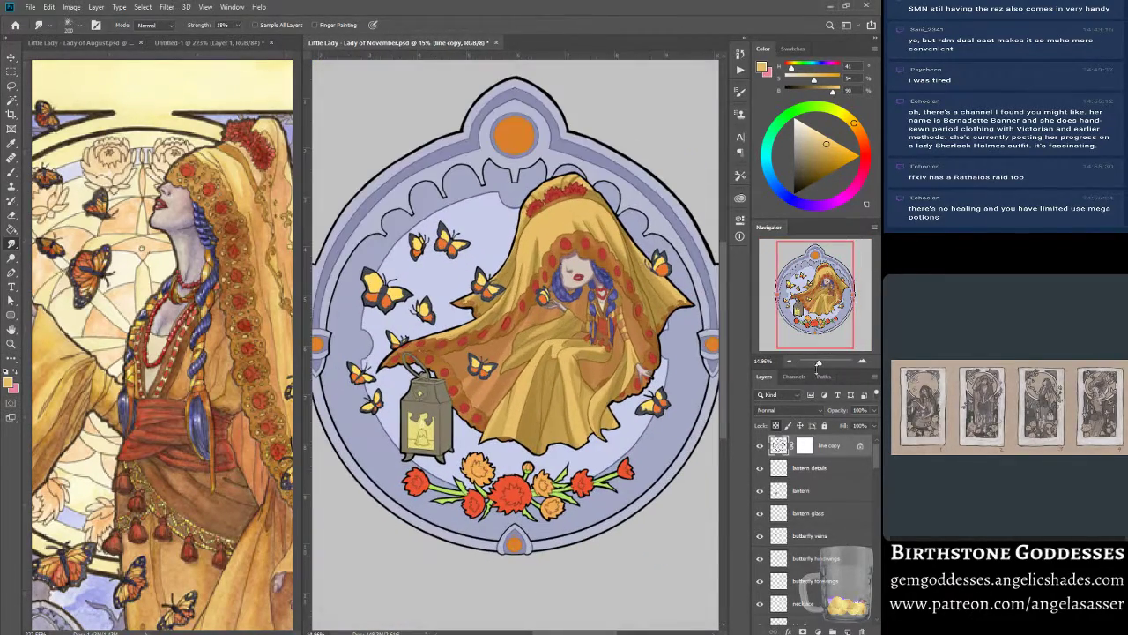
{"action": "left_click_drag", "start_coordinate": [875, 458], "coordinate": [868, 504]}
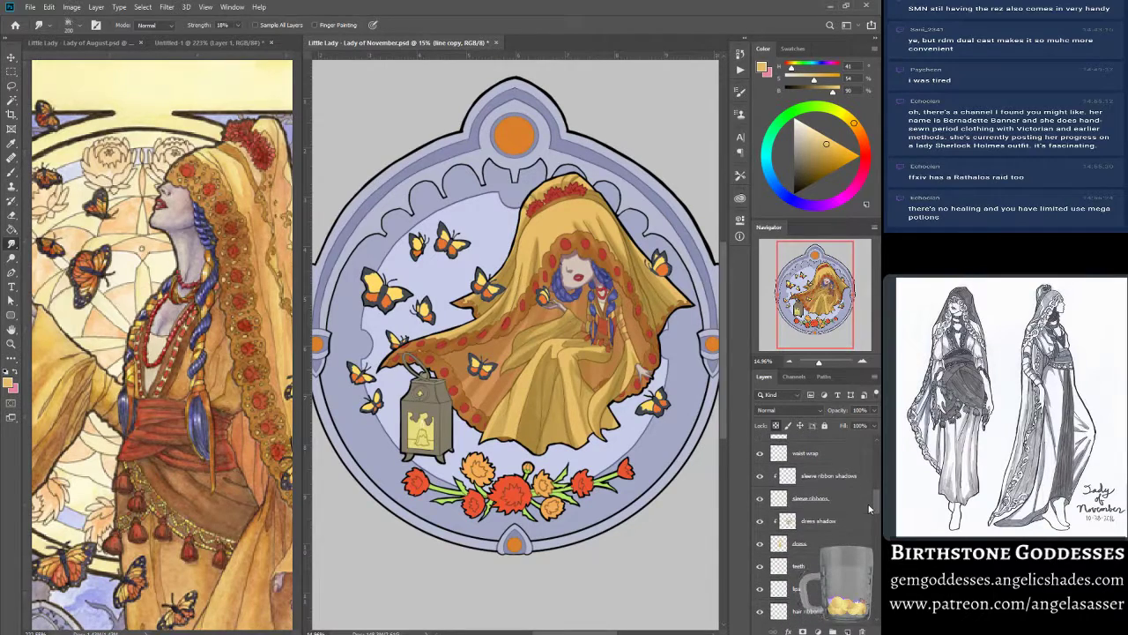
{"action": "left_click", "coordinate": [810, 521]}
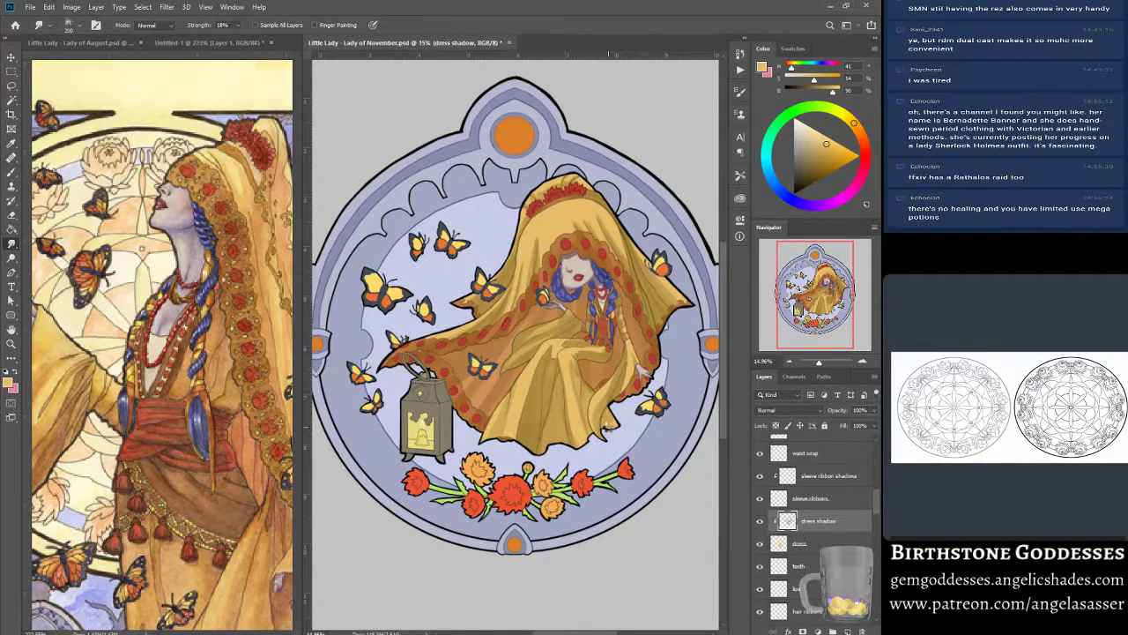
{"action": "key", "text": "i"}
{"action": "key", "text": "b"}
{"action": "mouse_move", "coordinate": [818, 362]}
{"action": "left_mouse_down"}
{"action": "mouse_move", "coordinate": [860, 363]}
{"action": "mouse_move", "coordinate": [820, 363]}
{"action": "left_mouse_up"}
{"action": "left_click_drag", "start_coordinate": [818, 304], "coordinate": [829, 295]}
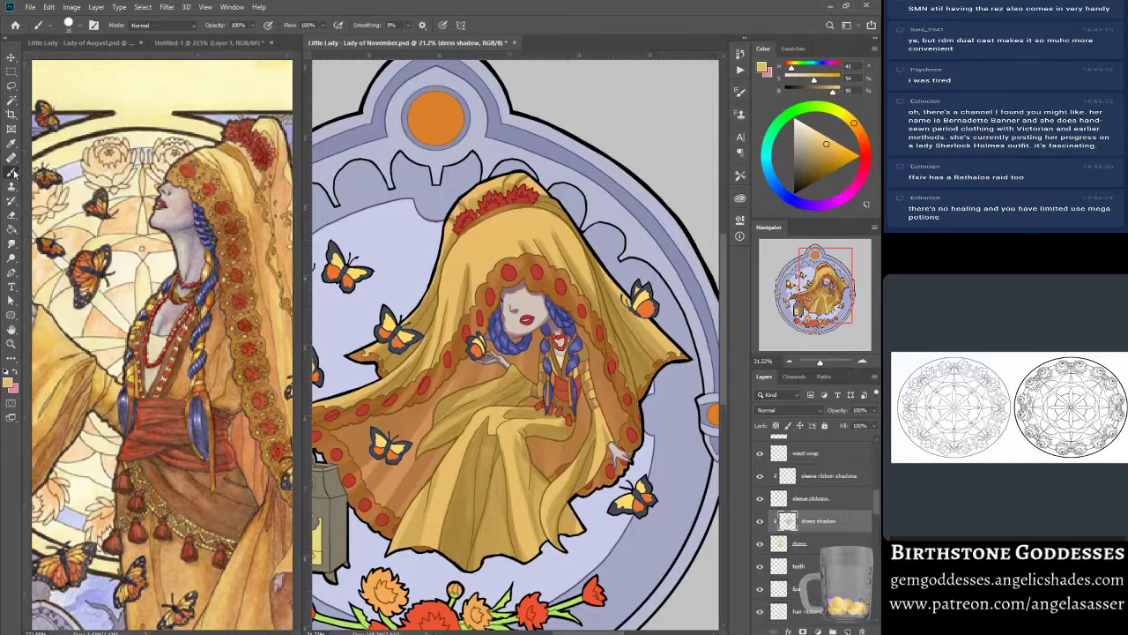
{"action": "left_click", "coordinate": [617, 326], "text": "alt"}
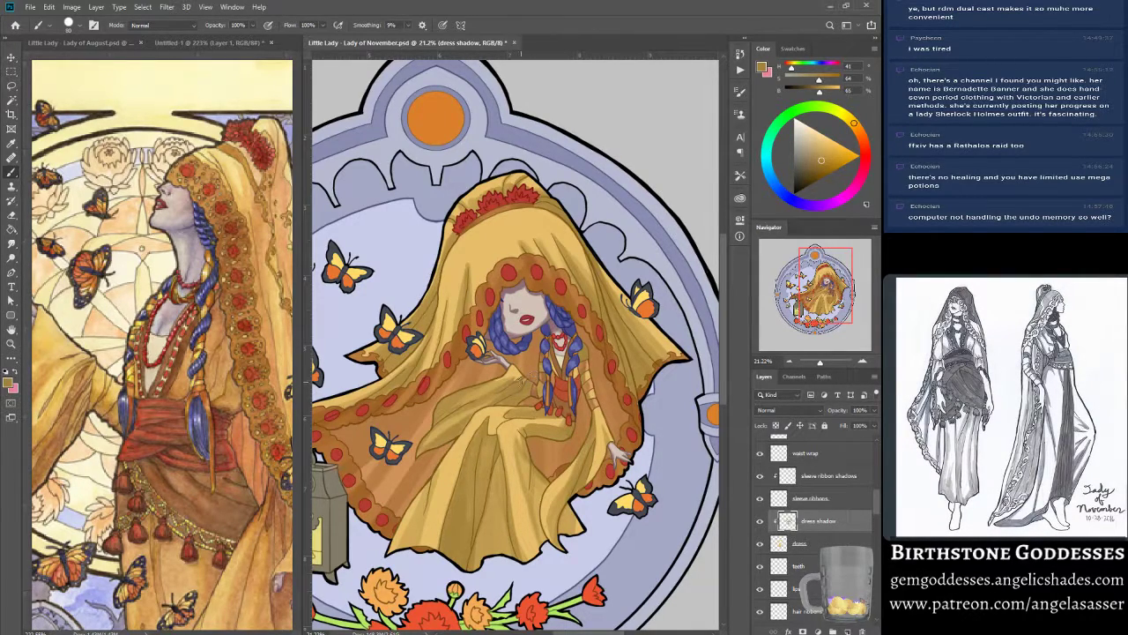
{"action": "left_click_drag", "start_coordinate": [821, 287], "coordinate": [813, 290]}
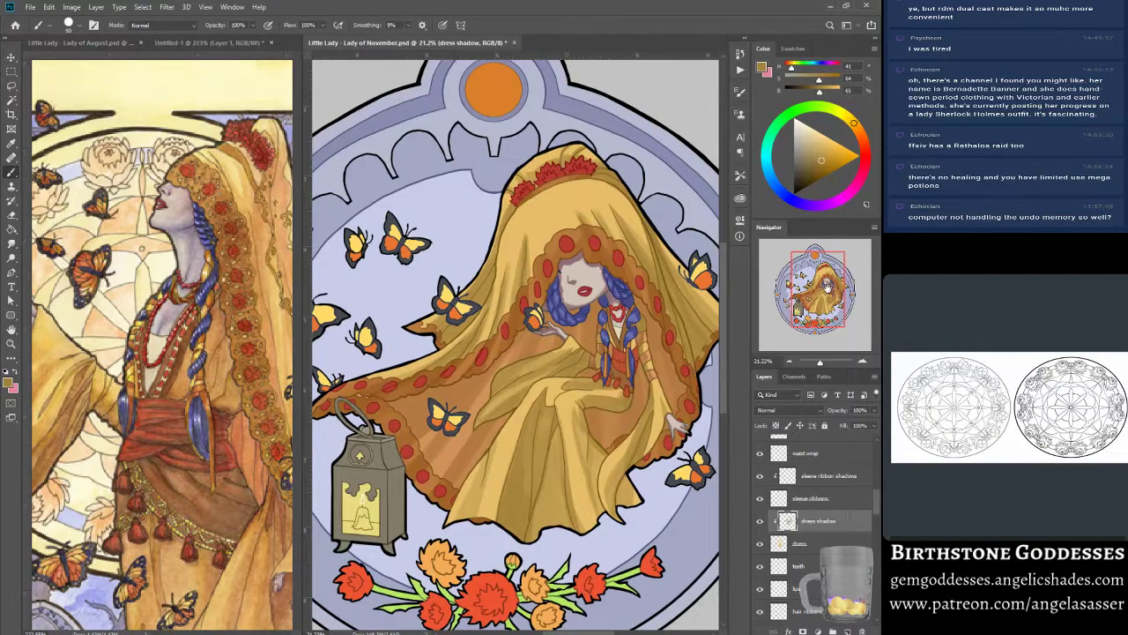
{"action": "key", "text": "ctrl+s"}
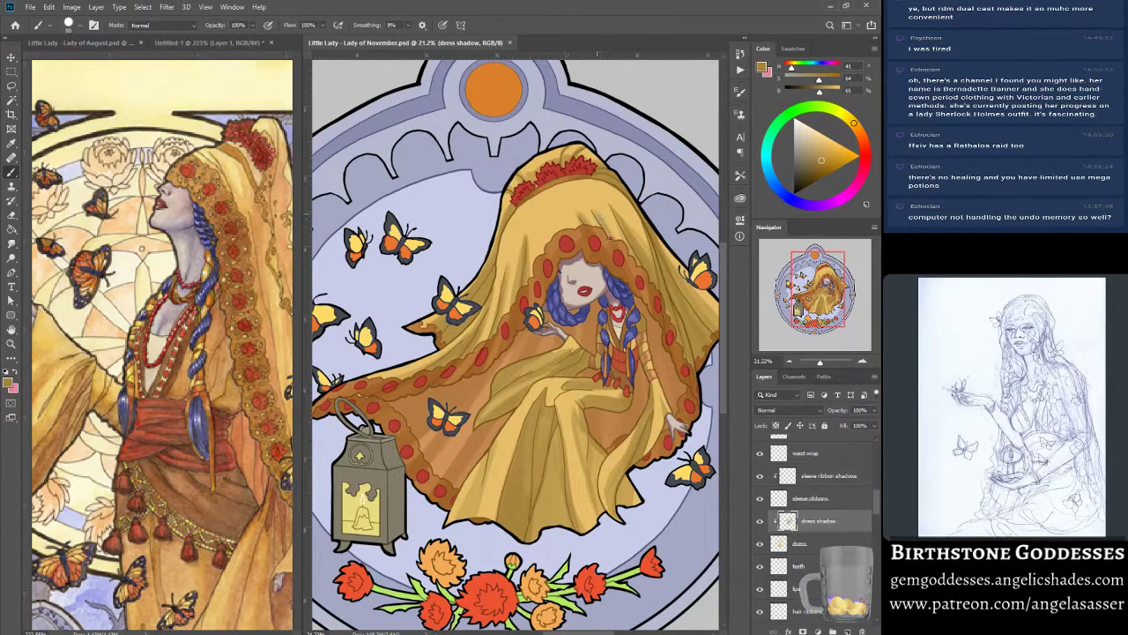
- Add more fold shadows down the skirt on the dress shadow layer, saving and smudging them between brush strokes
{"action": "left_click_drag", "start_coordinate": [600, 432], "coordinate": [597, 462]}
{"action": "key", "text": "ctrl+s"}
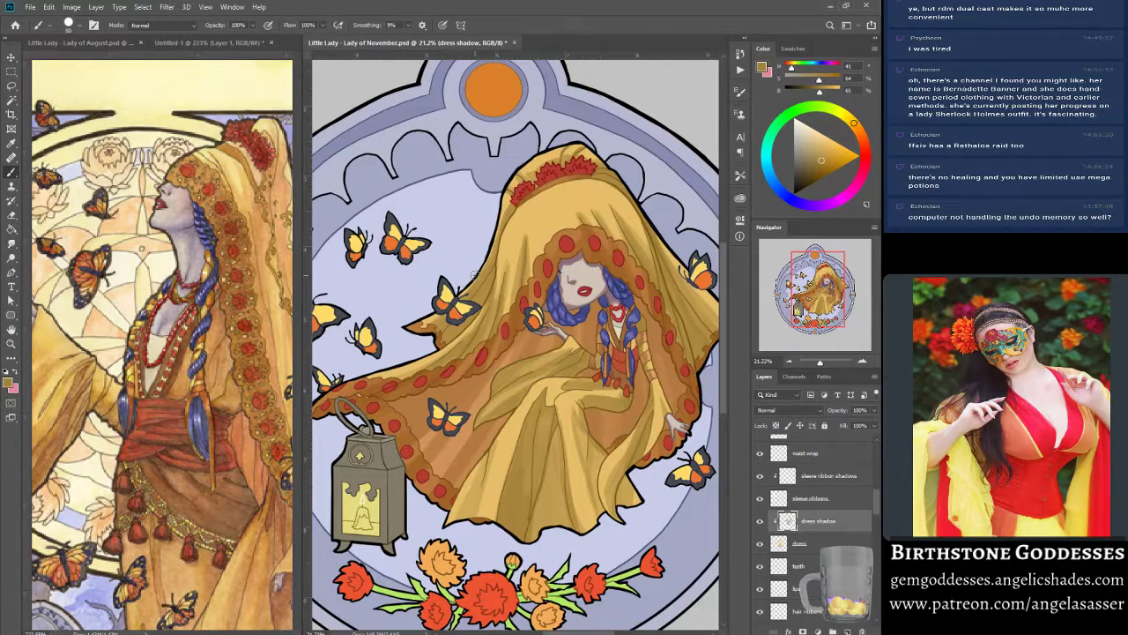
{"action": "left_click", "coordinate": [11, 244]}
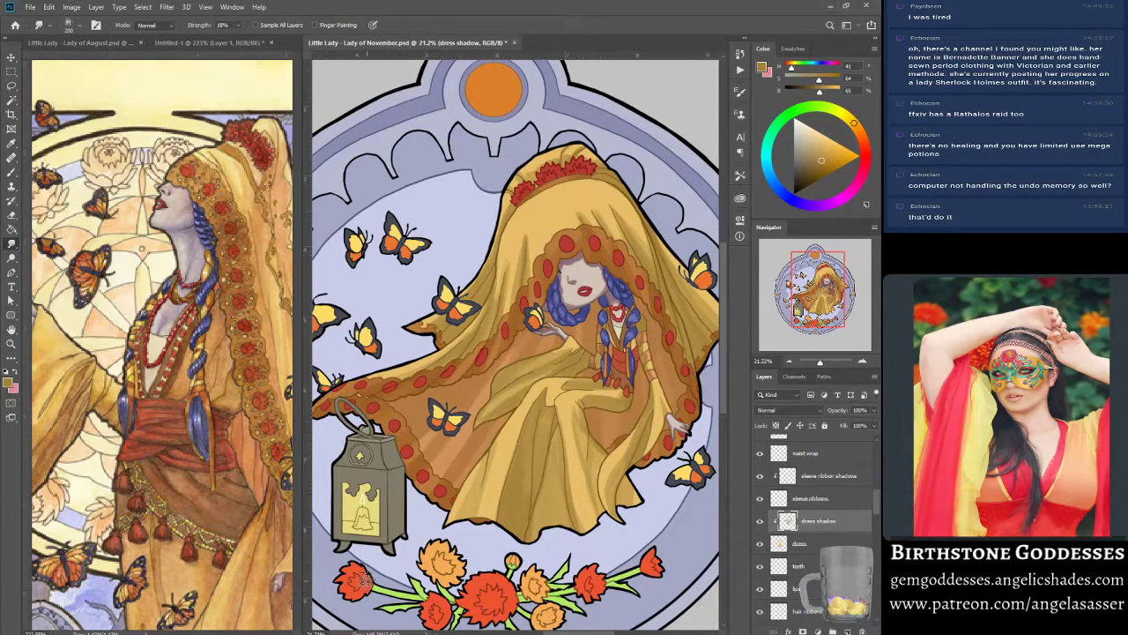
{"action": "left_click_drag", "start_coordinate": [815, 309], "coordinate": [828, 304]}
{"action": "left_click", "coordinate": [16, 172]}
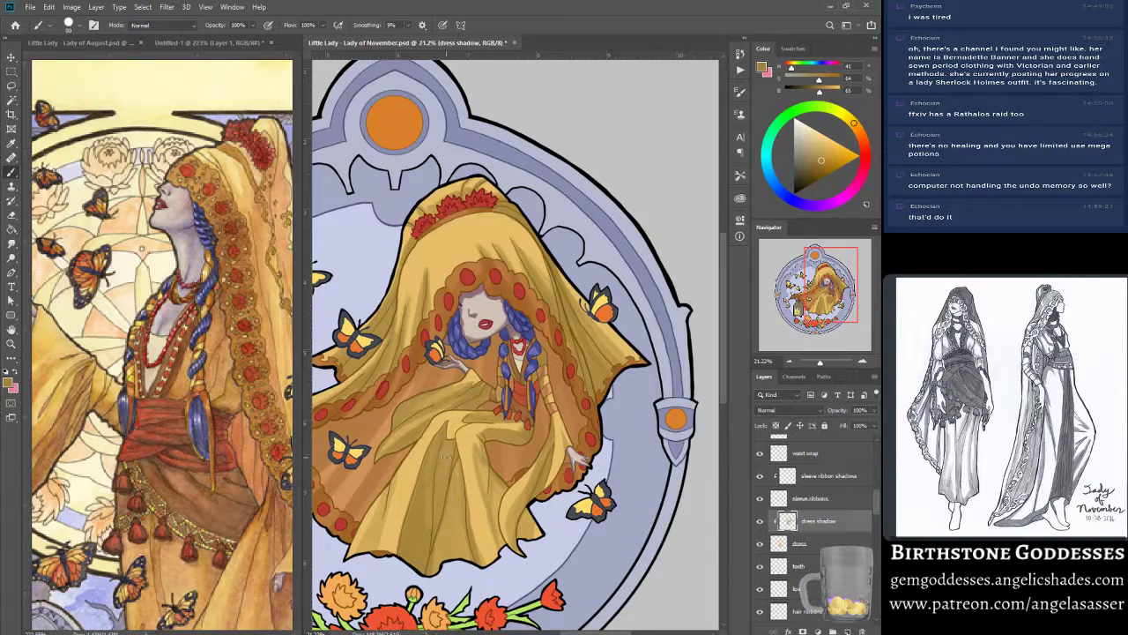
{"action": "left_click_drag", "start_coordinate": [455, 440], "coordinate": [482, 559]}
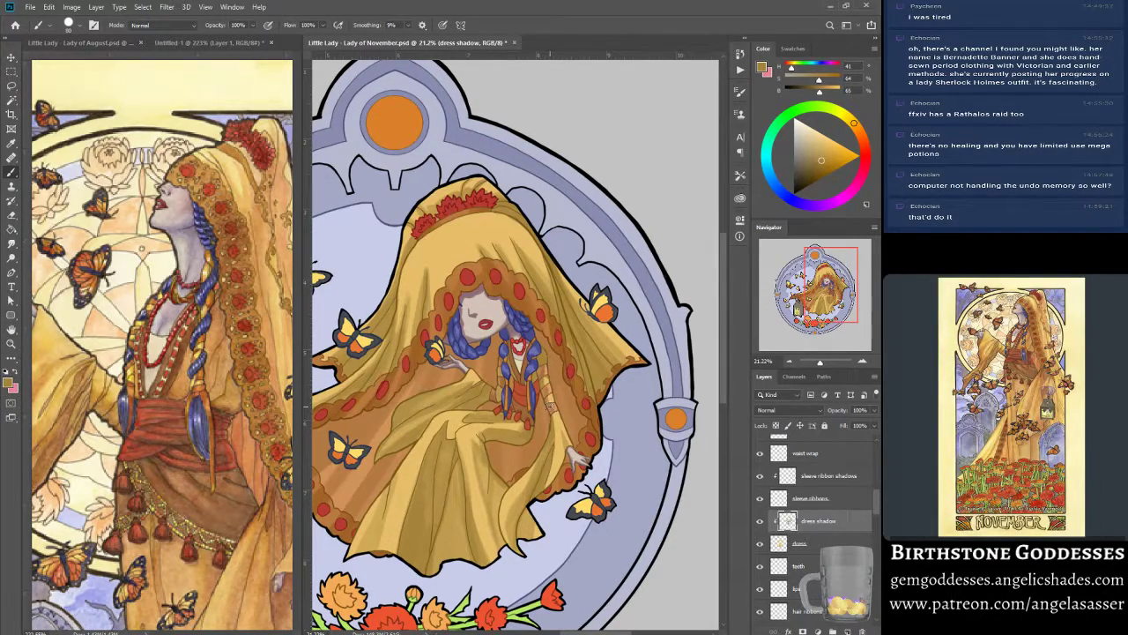
- Shade the sleeve bands on the sleeve ribbon shadows layer with an orange-brown sampled from the garment
{"action": "left_click", "coordinate": [839, 476]}
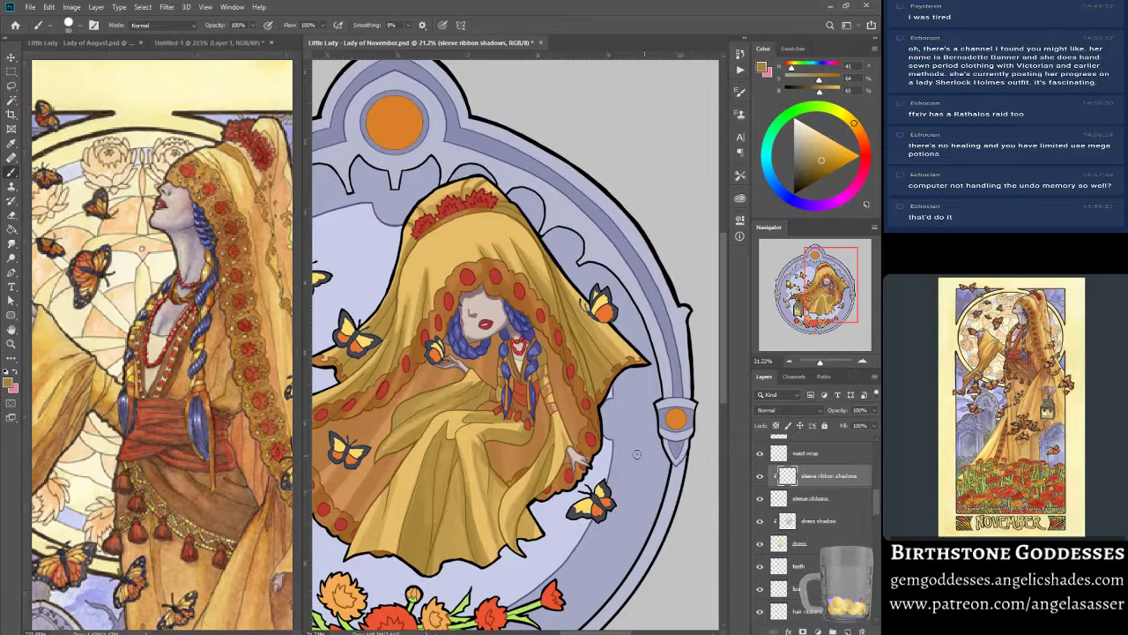
{"action": "left_click", "coordinate": [543, 371], "text": "alt"}
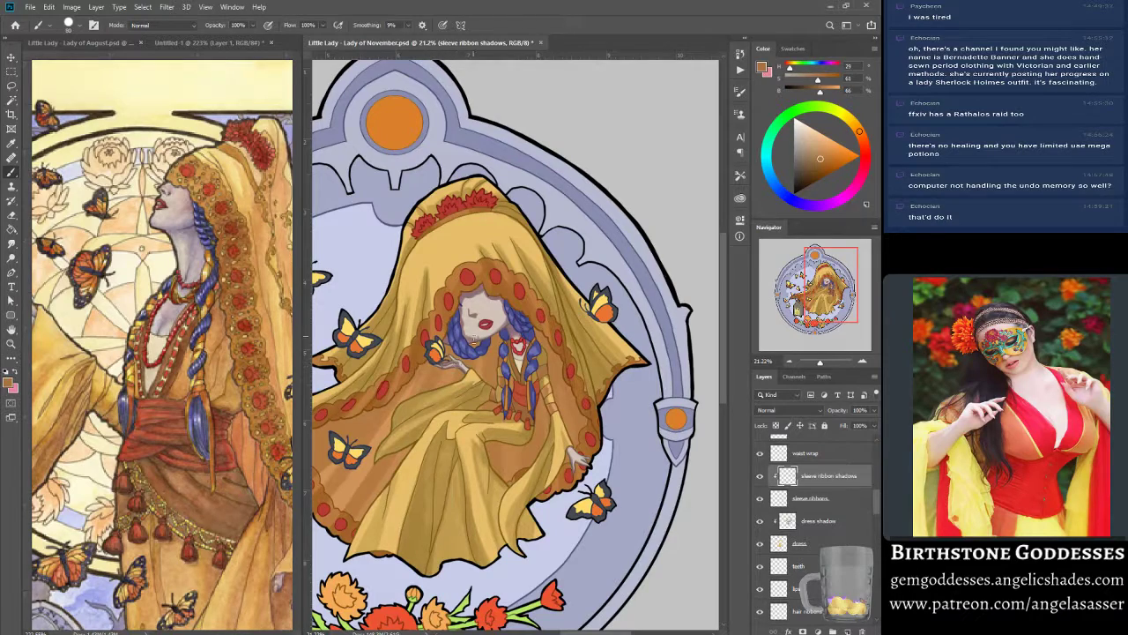
- Sample the gold-brown shadow colour from the skirt for the dress shadow layer, save the document and skip the rest break
{"action": "left_click", "coordinate": [820, 521]}
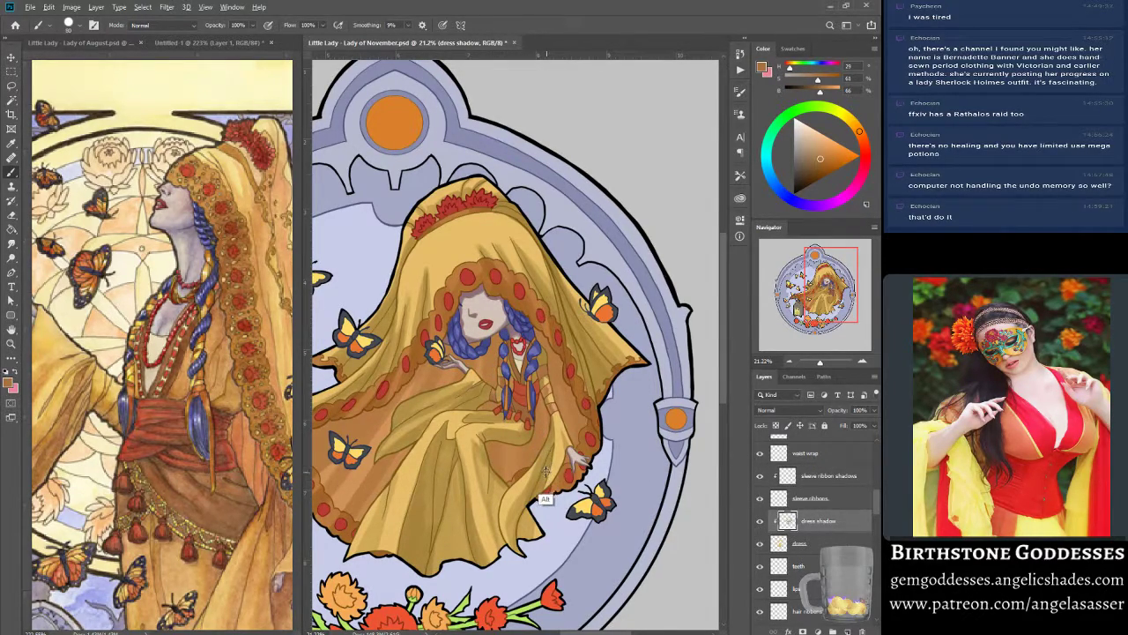
{"action": "left_click", "coordinate": [547, 498], "text": "alt"}
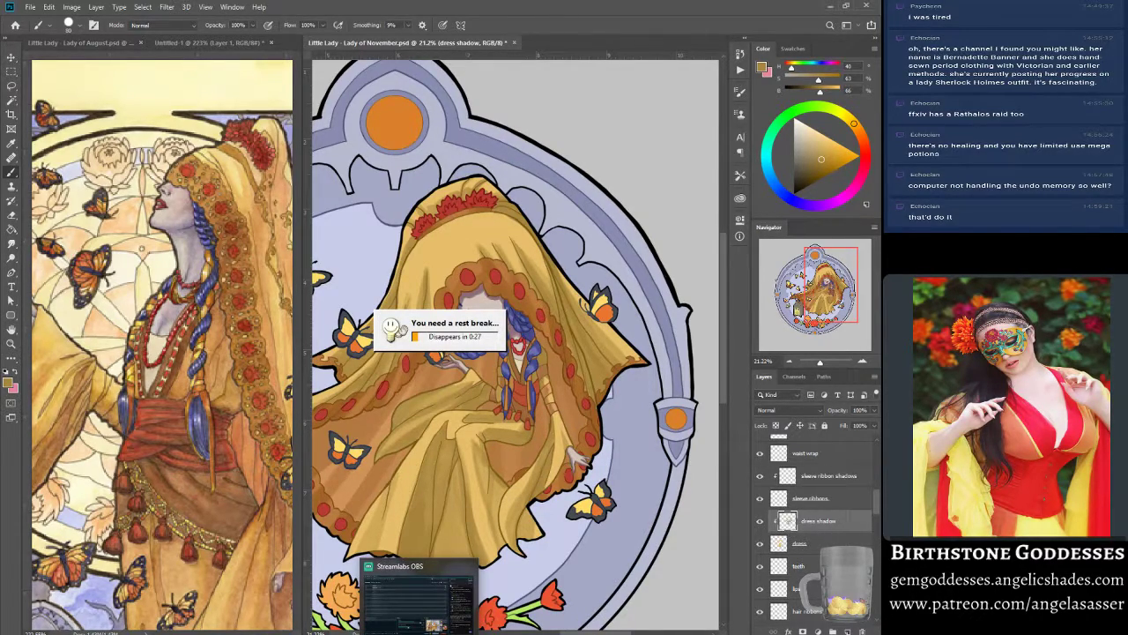
{"action": "key", "text": "ctrl+s"}
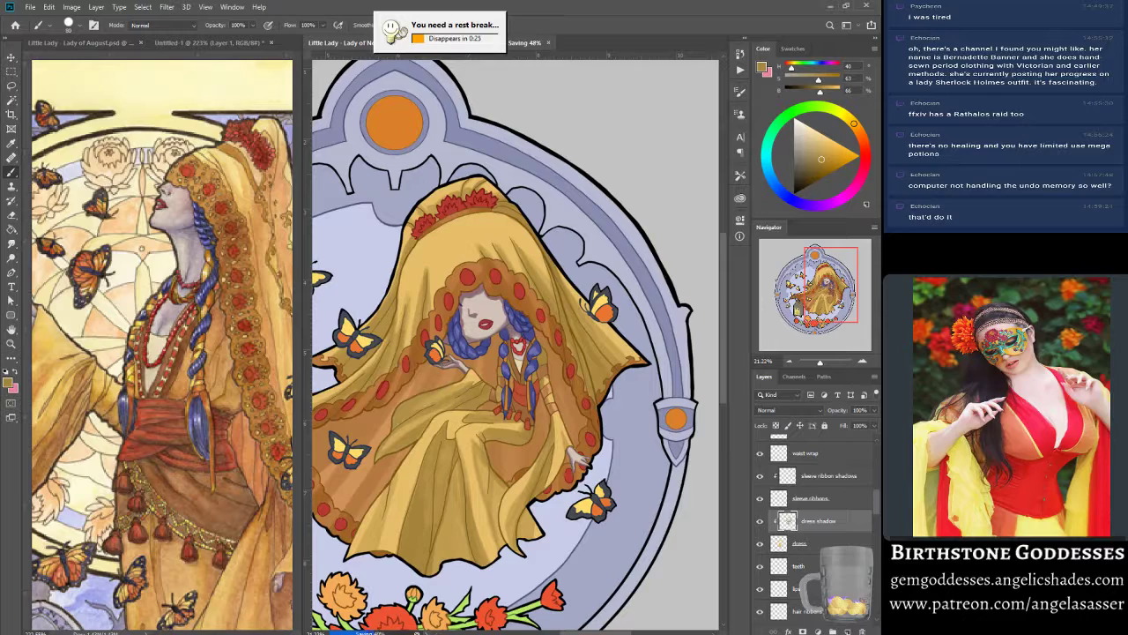
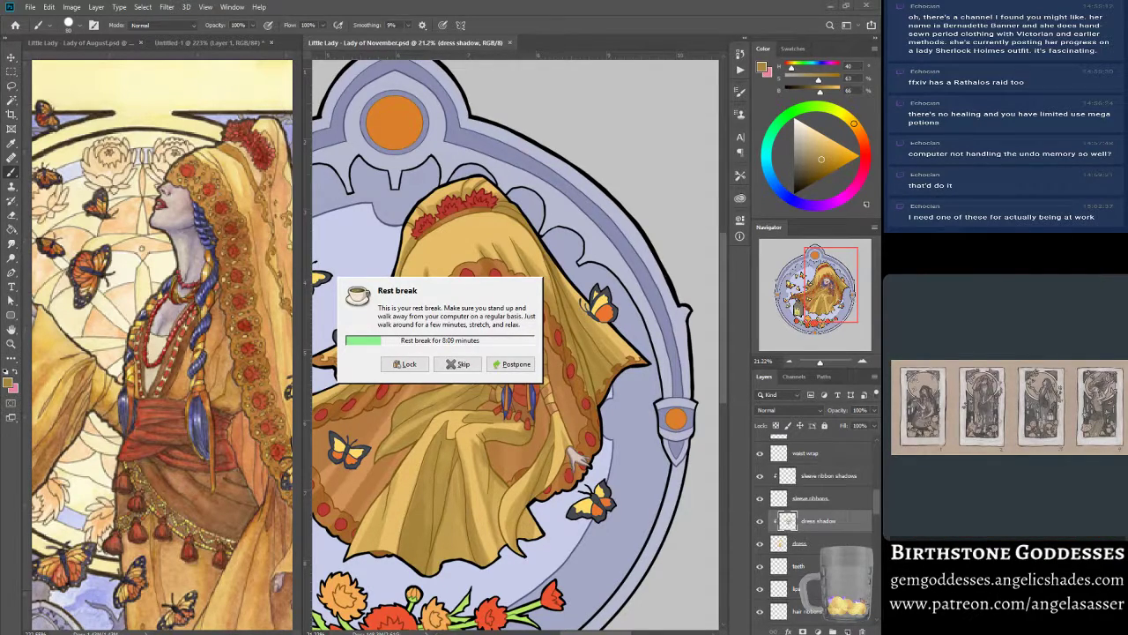
{"action": "left_click", "coordinate": [457, 364]}
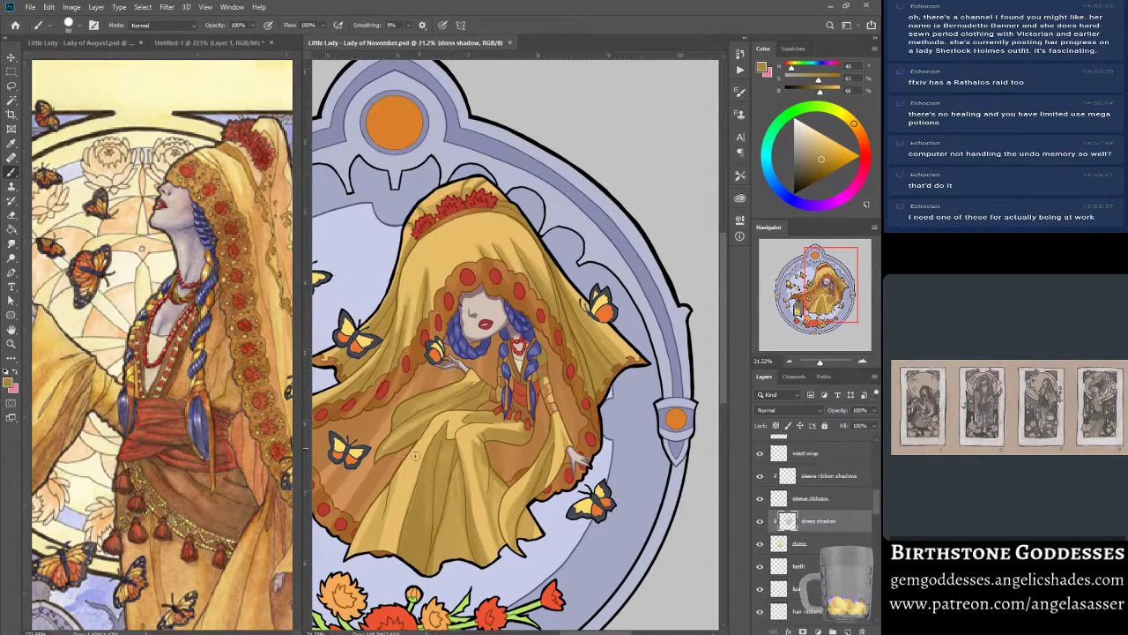
- Brush a short gold-brown shadow stroke on the veil beside its flowered trim, on the dress shadow layer
{"action": "left_click", "coordinate": [13, 174]}
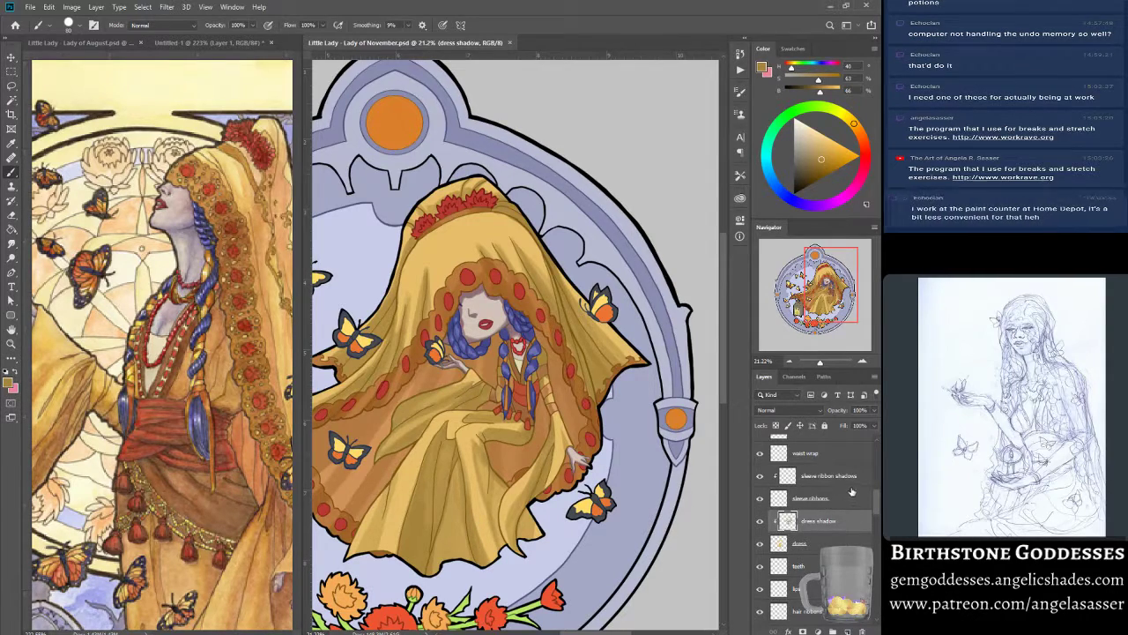
{"action": "scroll", "coordinate": [874, 503], "scroll_direction": "up", "scroll_amount": 1}
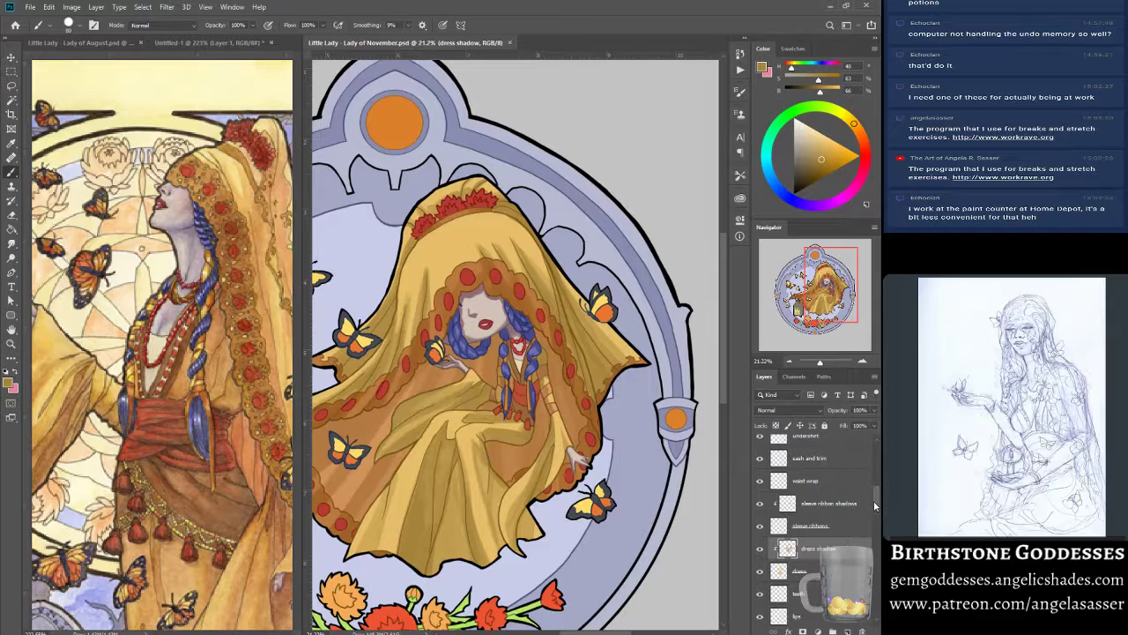
{"action": "scroll", "coordinate": [871, 501], "scroll_direction": "down", "scroll_amount": 1}
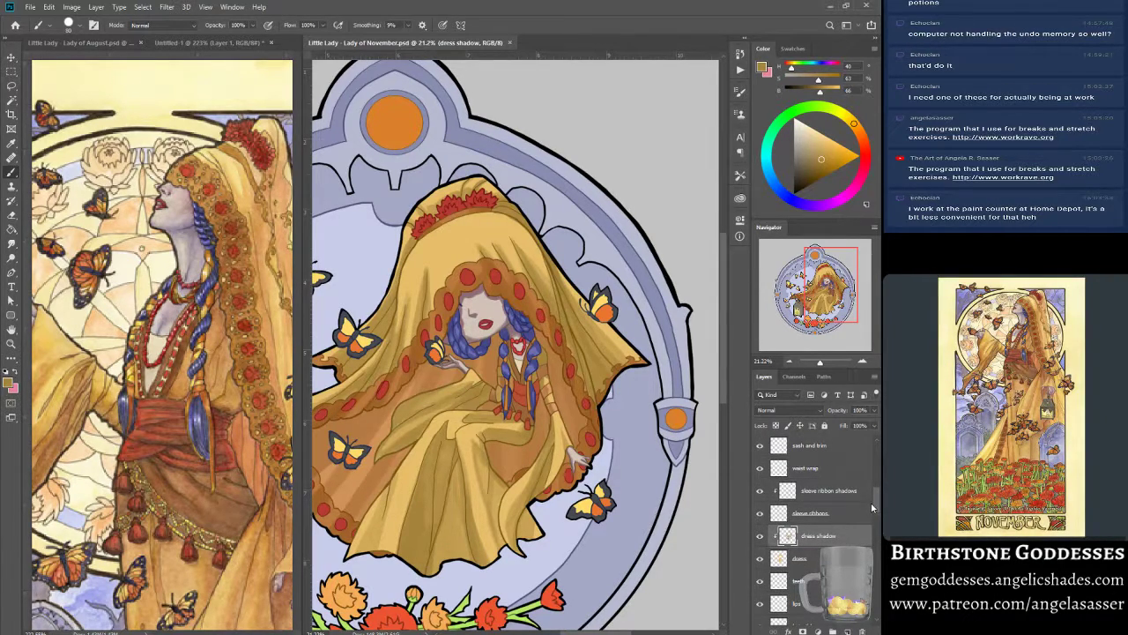
{"action": "scroll", "coordinate": [870, 502], "scroll_direction": "up", "scroll_amount": 1}
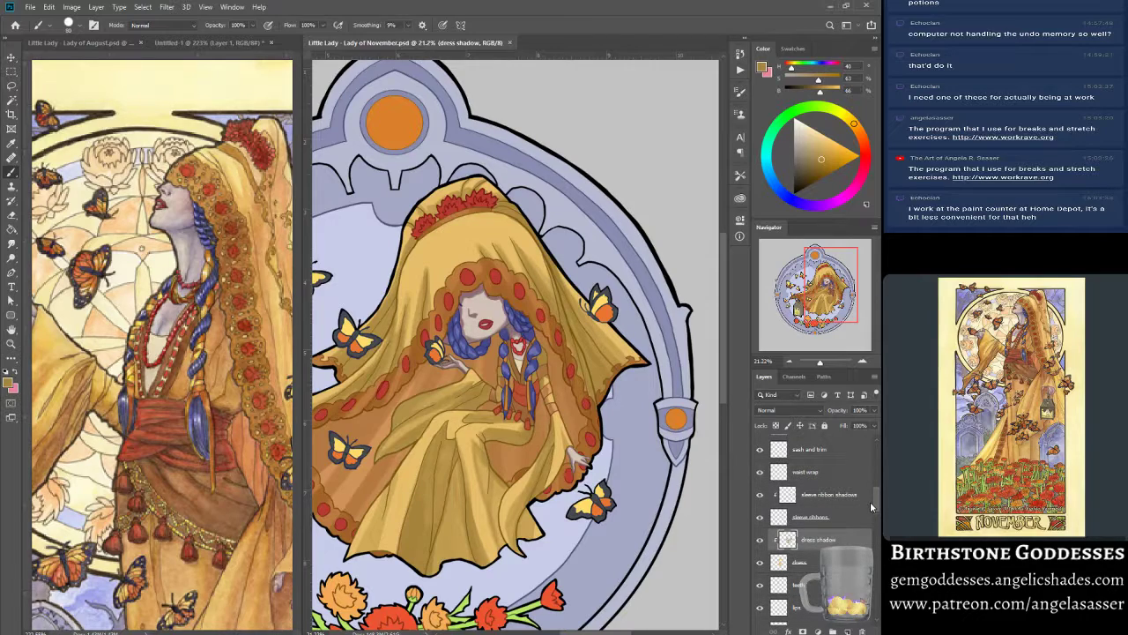
{"action": "scroll", "coordinate": [870, 501], "scroll_direction": "up", "scroll_amount": 1}
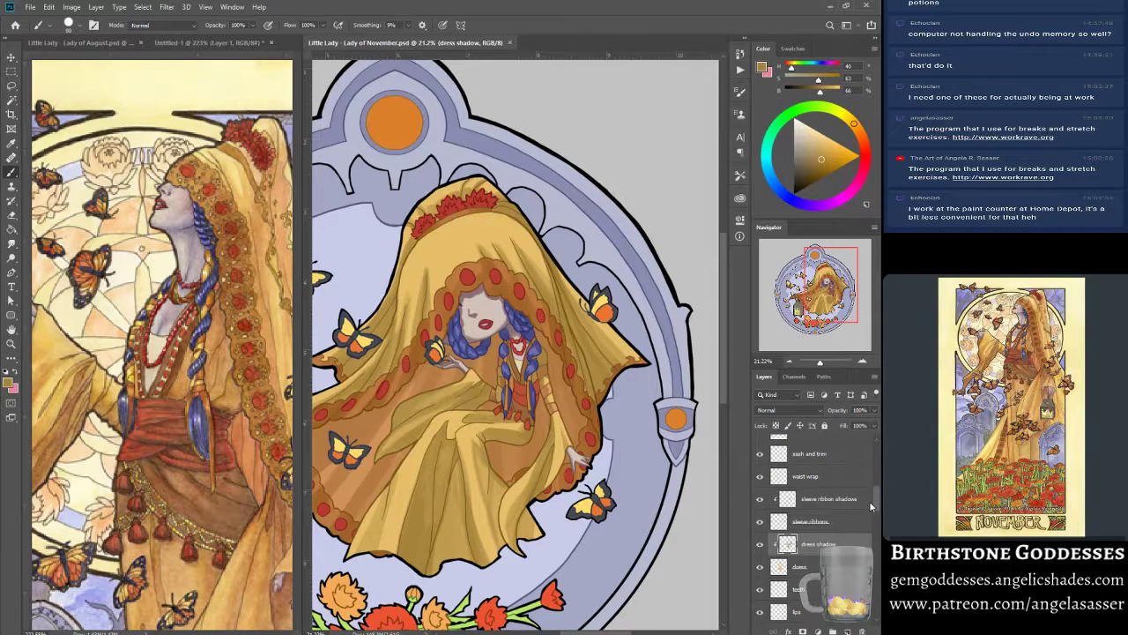
{"action": "scroll", "coordinate": [870, 502], "scroll_direction": "down", "scroll_amount": 3}
{"action": "scroll", "coordinate": [868, 507], "scroll_direction": "down", "scroll_amount": 1}
{"action": "left_click", "coordinate": [774, 496], "text": "alt"}
{"action": "left_click", "coordinate": [11, 242]}
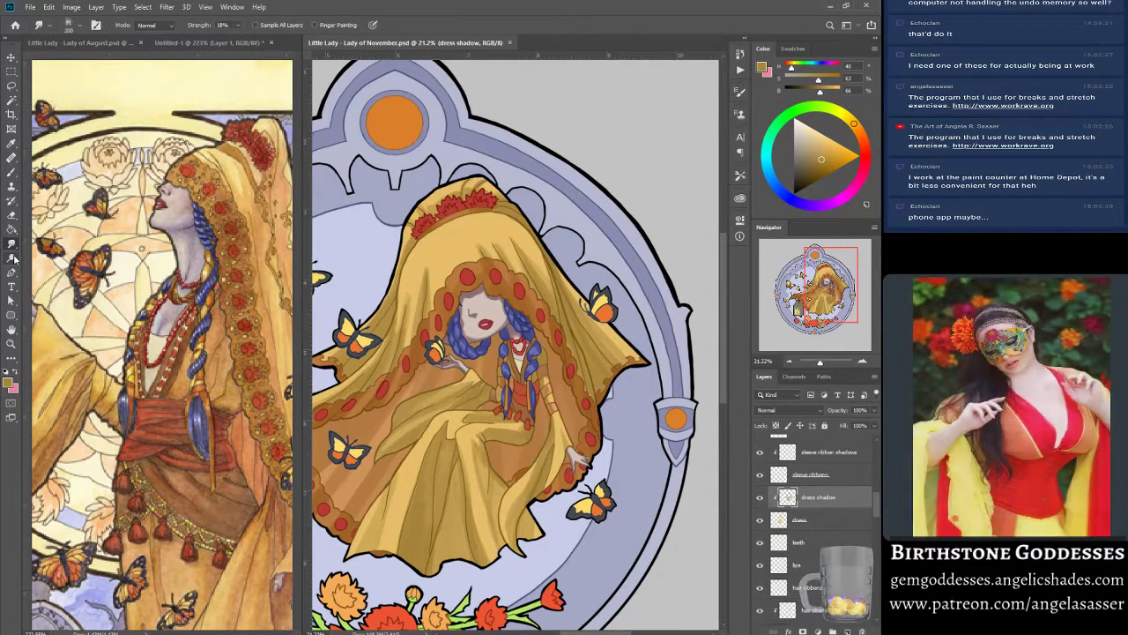
{"action": "key", "text": "b"}
{"action": "left_click_drag", "start_coordinate": [411, 310], "coordinate": [411, 315]}
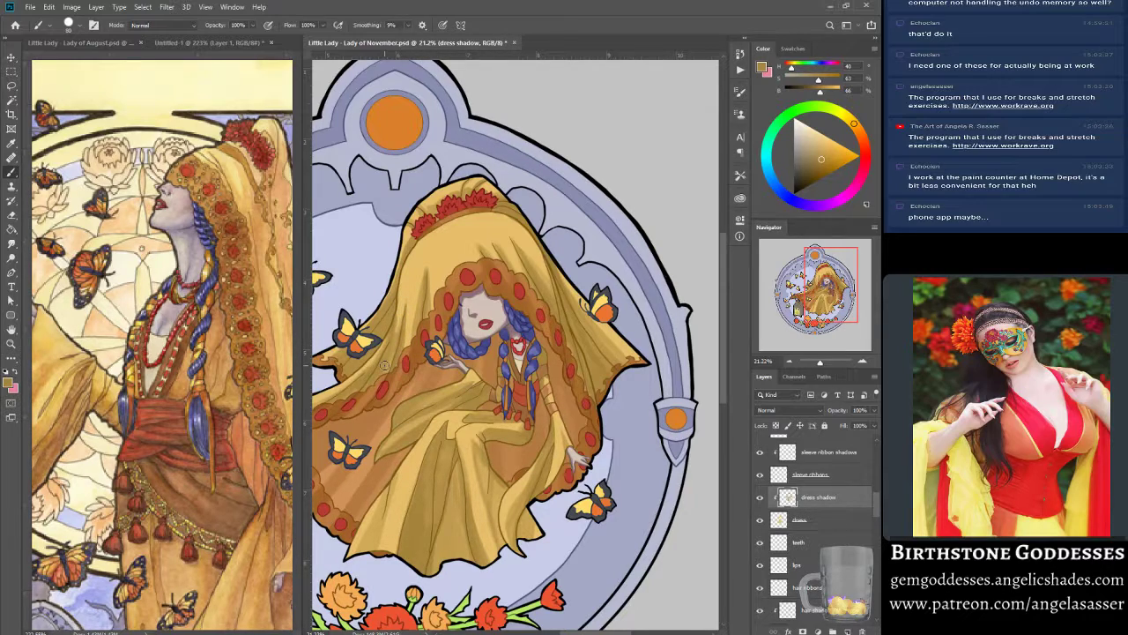
- Soften the veil's shadow strokes on the dress shadow layer with the Smudge tool, switch back to the Brush and save
{"action": "left_click", "coordinate": [12, 243]}
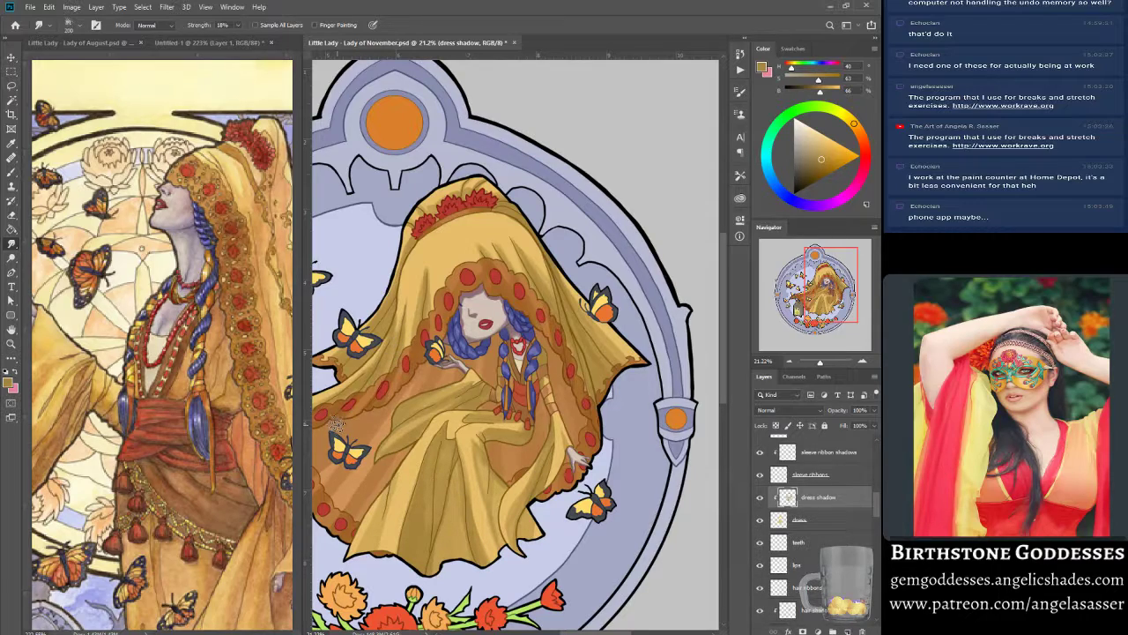
{"action": "left_click", "coordinate": [11, 172]}
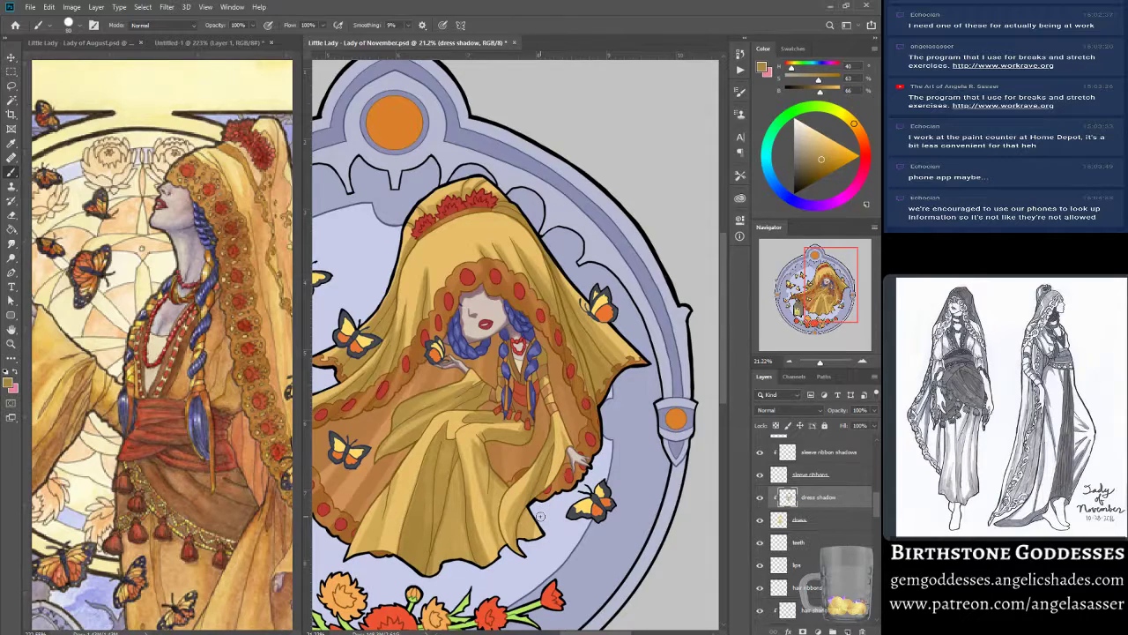
{"action": "key", "text": "ctrl+s"}
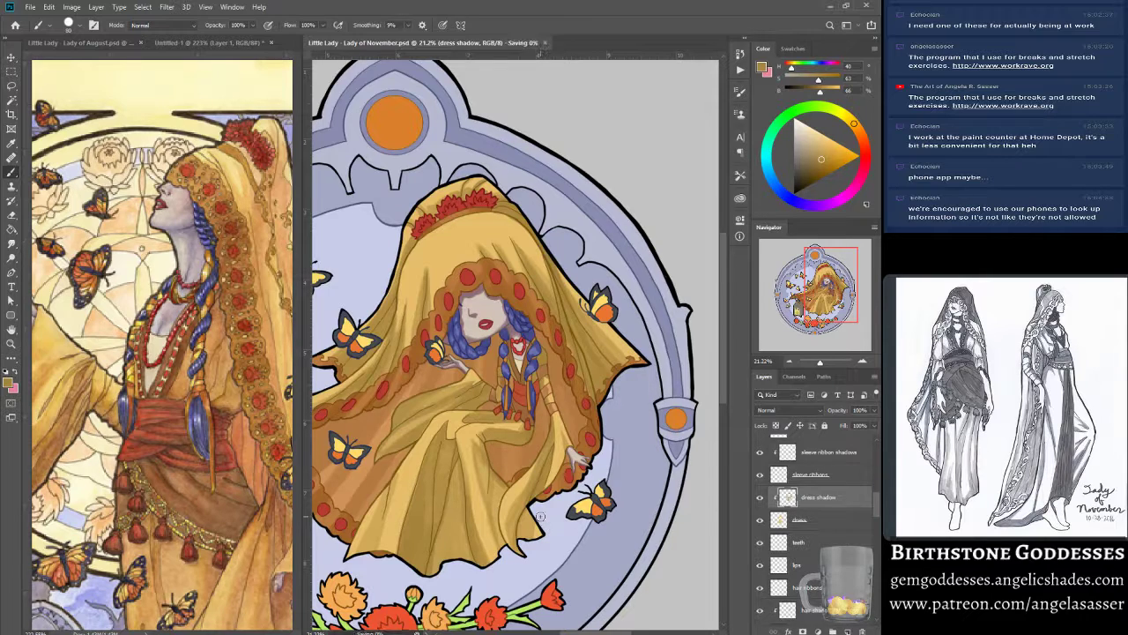
- Switch to Chrome and open the Kickstarter project's update "New Tier Added! Lady of August Original Art Bundle"
{"action": "left_click", "coordinate": [224, 617]}
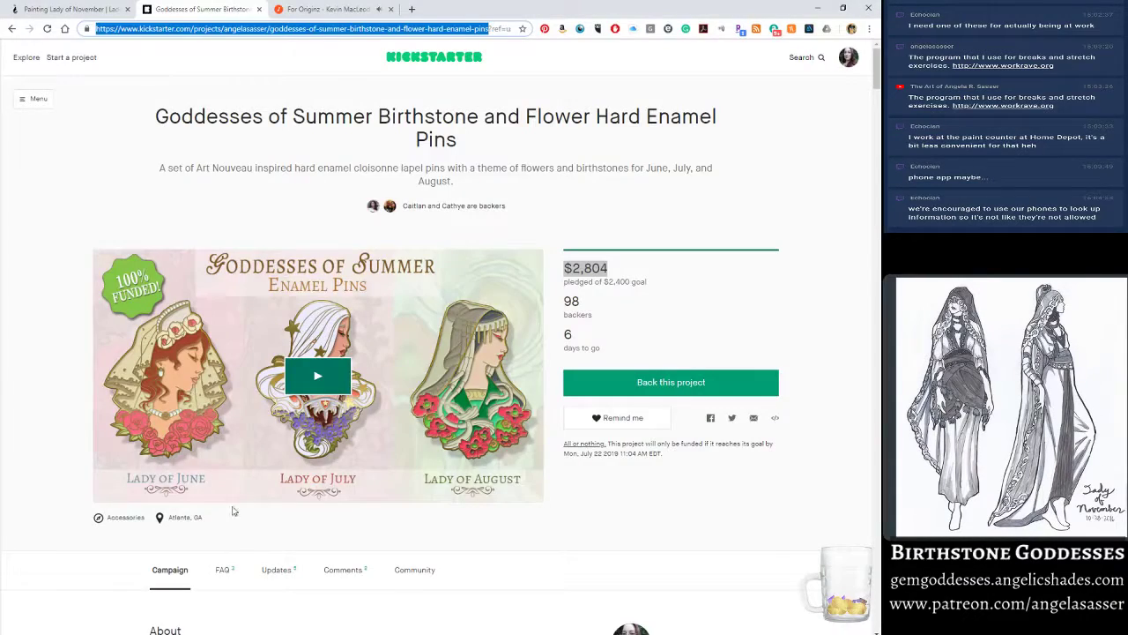
{"action": "scroll", "coordinate": [310, 448], "scroll_direction": "down", "scroll_amount": 3}
{"action": "left_click", "coordinate": [282, 349]}
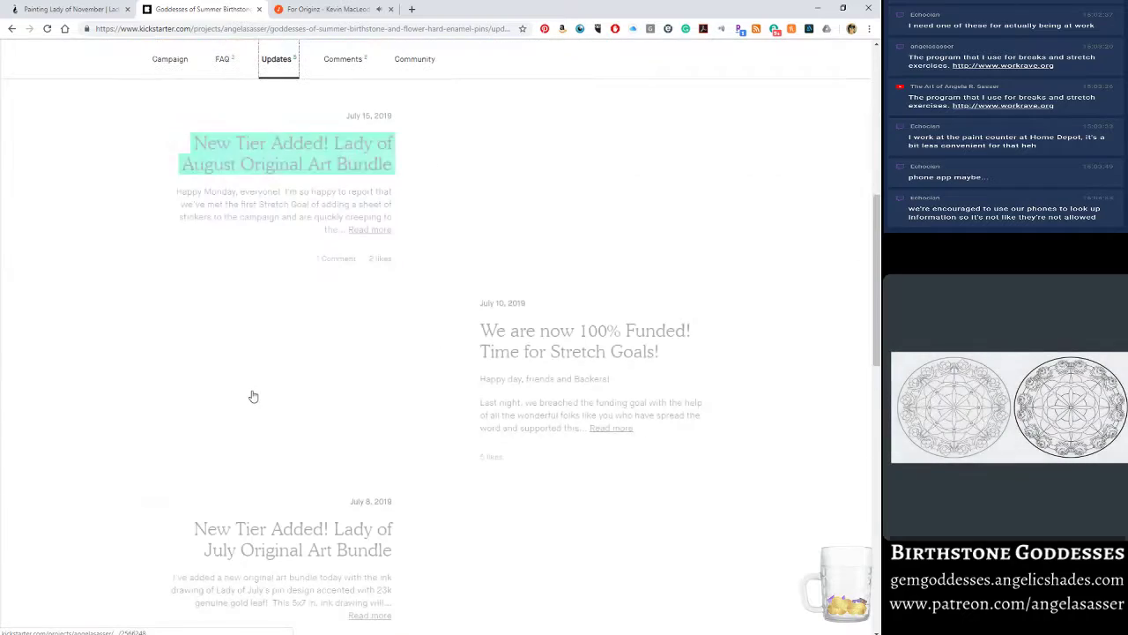
{"action": "left_click", "coordinate": [340, 173]}
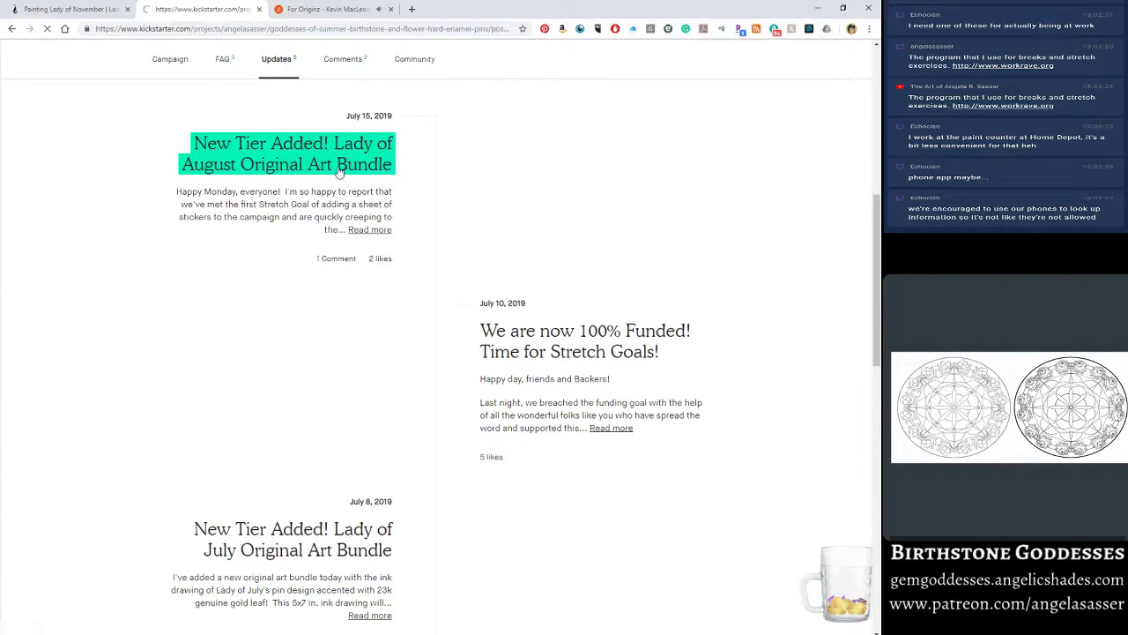
- Return to Photoshop and bring up the Little Lady - Lady of August document as reference
{"action": "key", "text": "alt+Tab"}
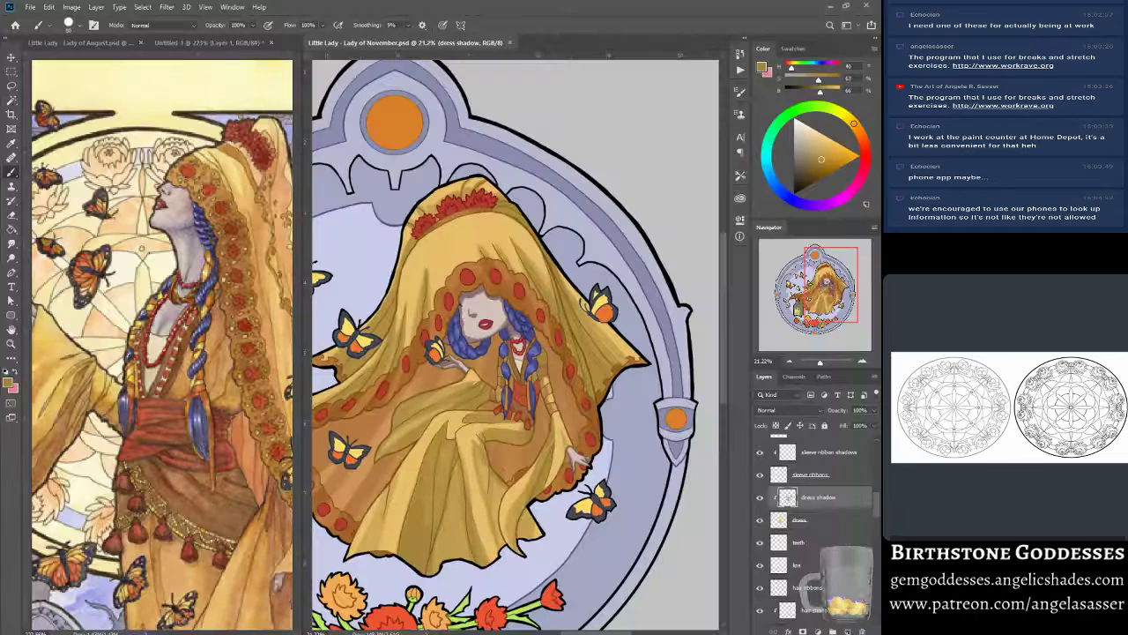
{"action": "left_click", "coordinate": [113, 42]}
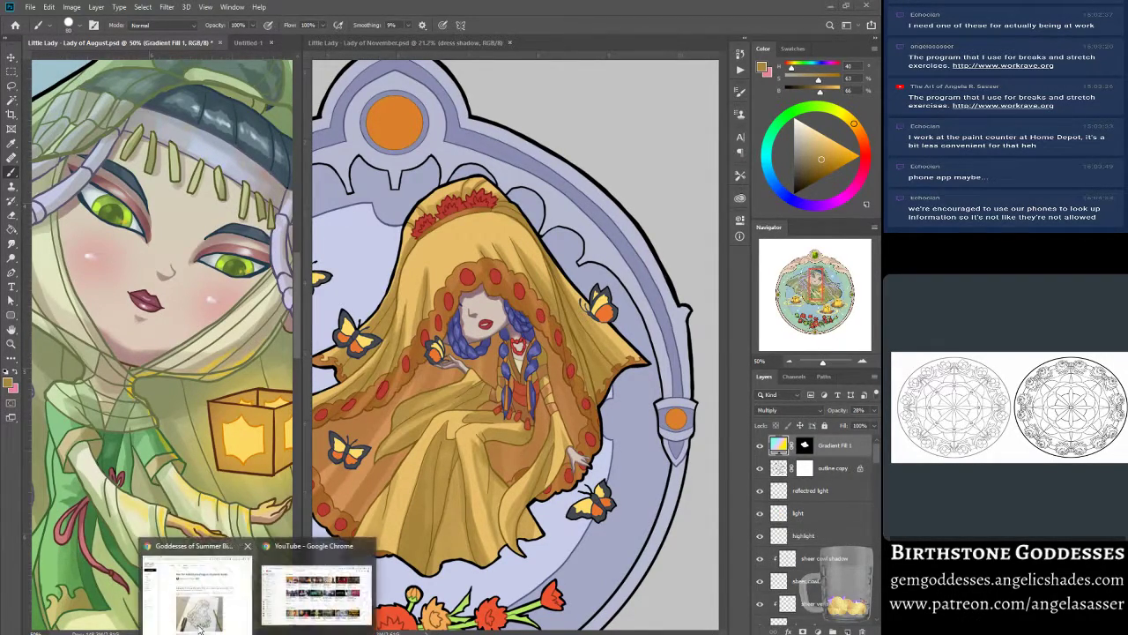
- Look through the Kickstarter update's ink drawing photo and reward bundle sections in Chrome, and close that page
{"action": "left_click", "coordinate": [258, 499]}
{"action": "scroll", "coordinate": [604, 332], "scroll_direction": "down", "scroll_amount": 2}
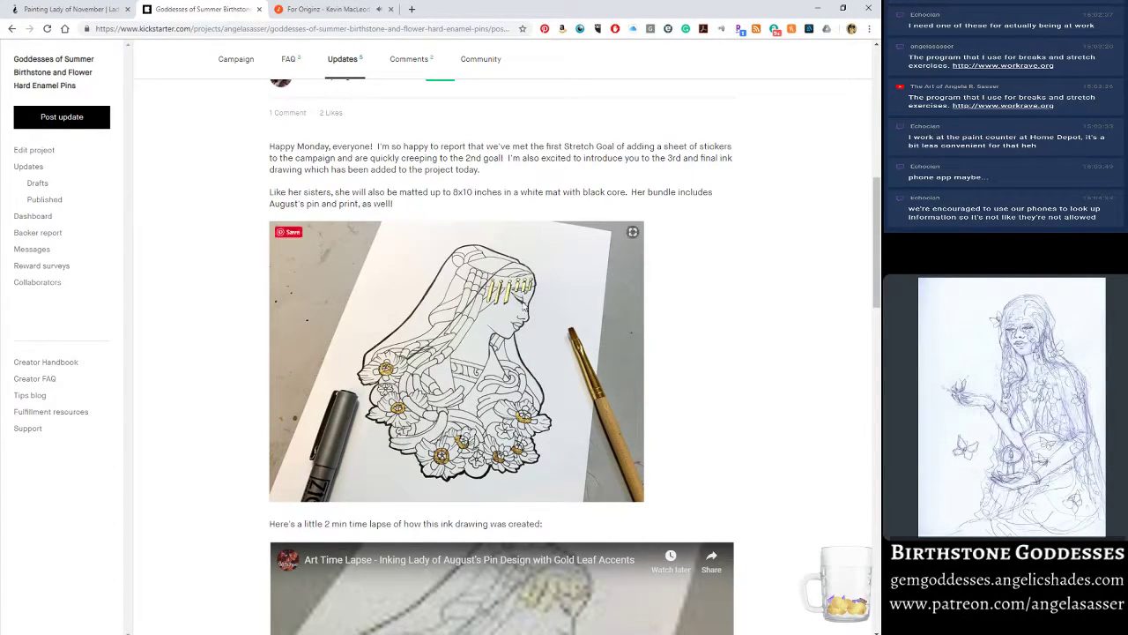
{"action": "scroll", "coordinate": [597, 403], "scroll_direction": "down", "scroll_amount": 5}
{"action": "scroll", "coordinate": [519, 244], "scroll_direction": "up", "scroll_amount": 4}
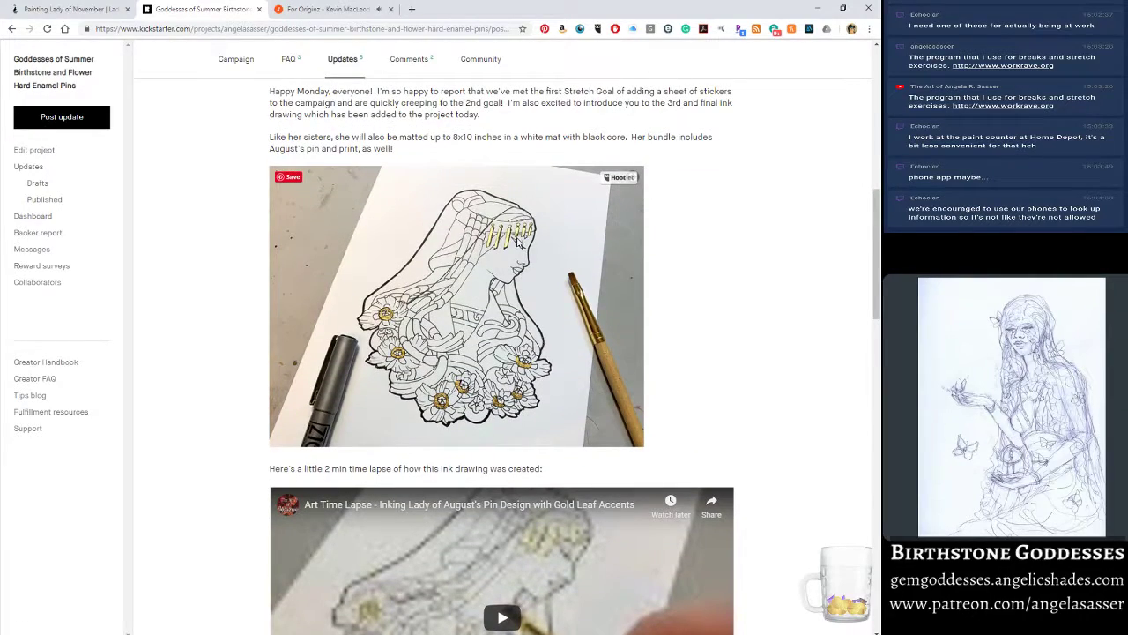
{"action": "scroll", "coordinate": [519, 243], "scroll_direction": "down", "scroll_amount": 7}
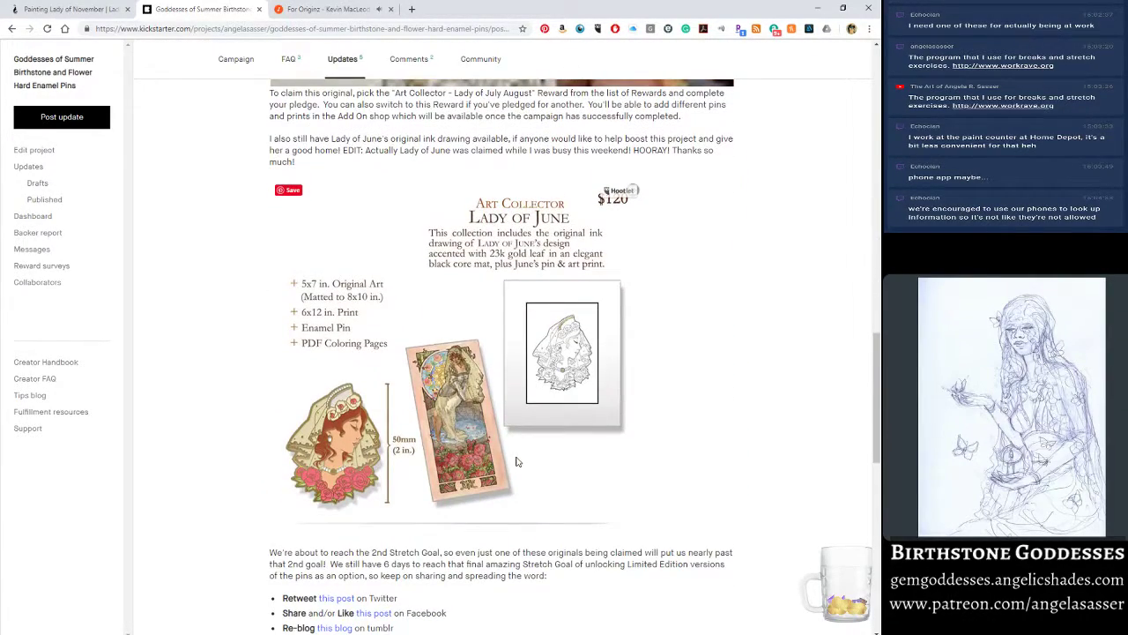
{"action": "scroll", "coordinate": [529, 348], "scroll_direction": "up", "scroll_amount": 7}
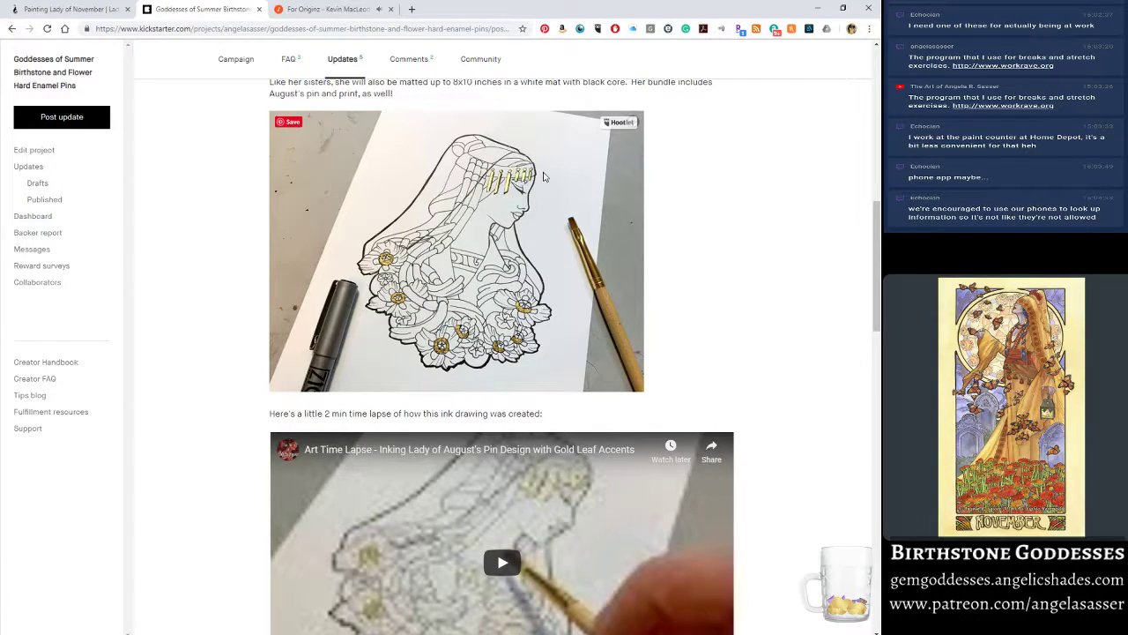
{"action": "scroll", "coordinate": [504, 383], "scroll_direction": "up", "scroll_amount": 3}
{"action": "scroll", "coordinate": [505, 383], "scroll_direction": "up", "scroll_amount": 3}
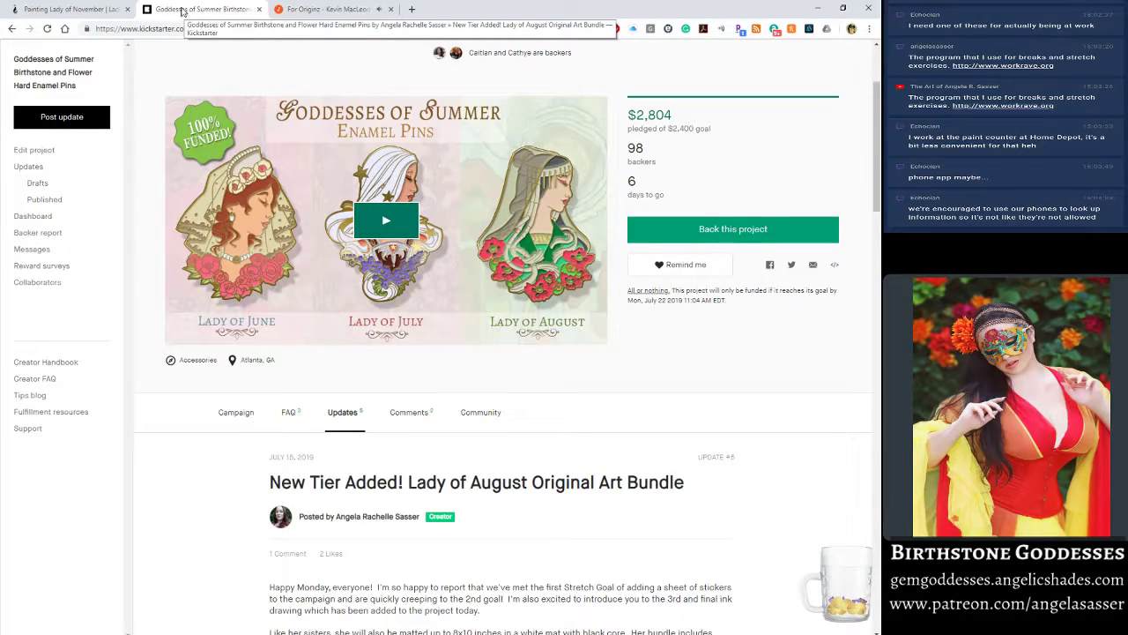
{"action": "key", "text": "ctrl+Tab"}
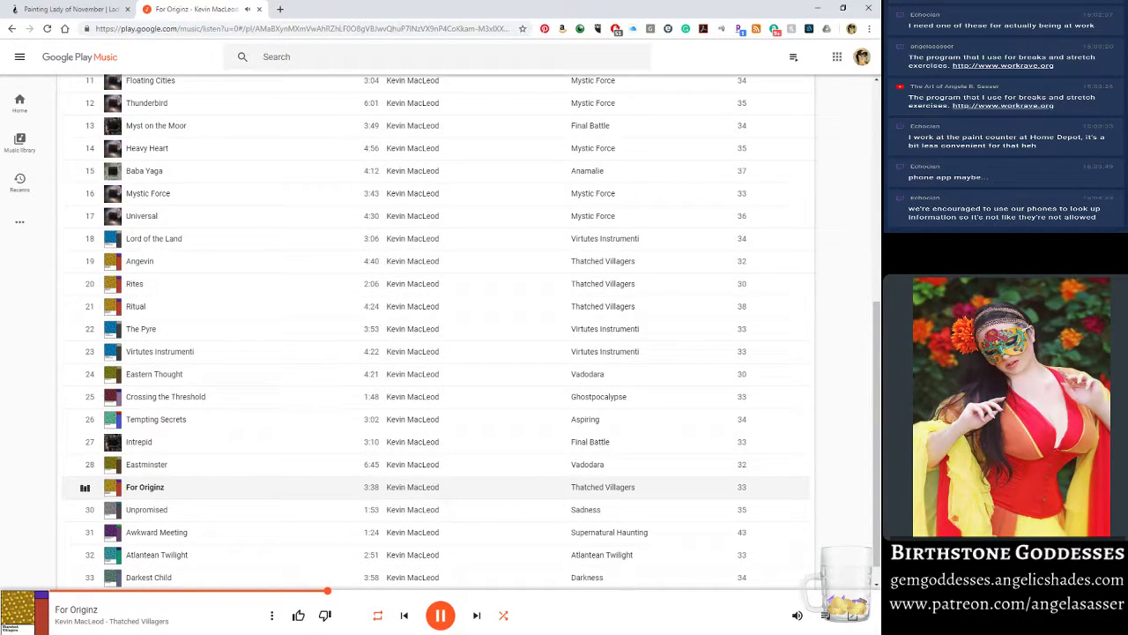
- Switch back to Photoshop's Lady of November document, check the veil underside shadow layer's visibility and sample the veil lining's orange-brown
{"action": "key", "text": "alt+Tab"}
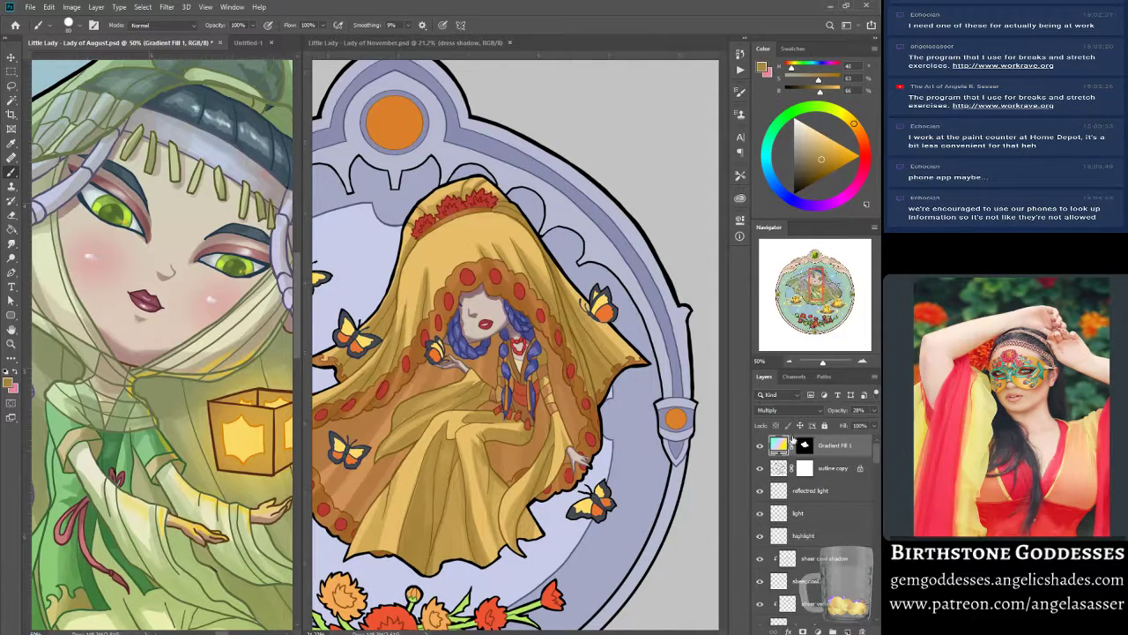
{"action": "left_click", "coordinate": [441, 42]}
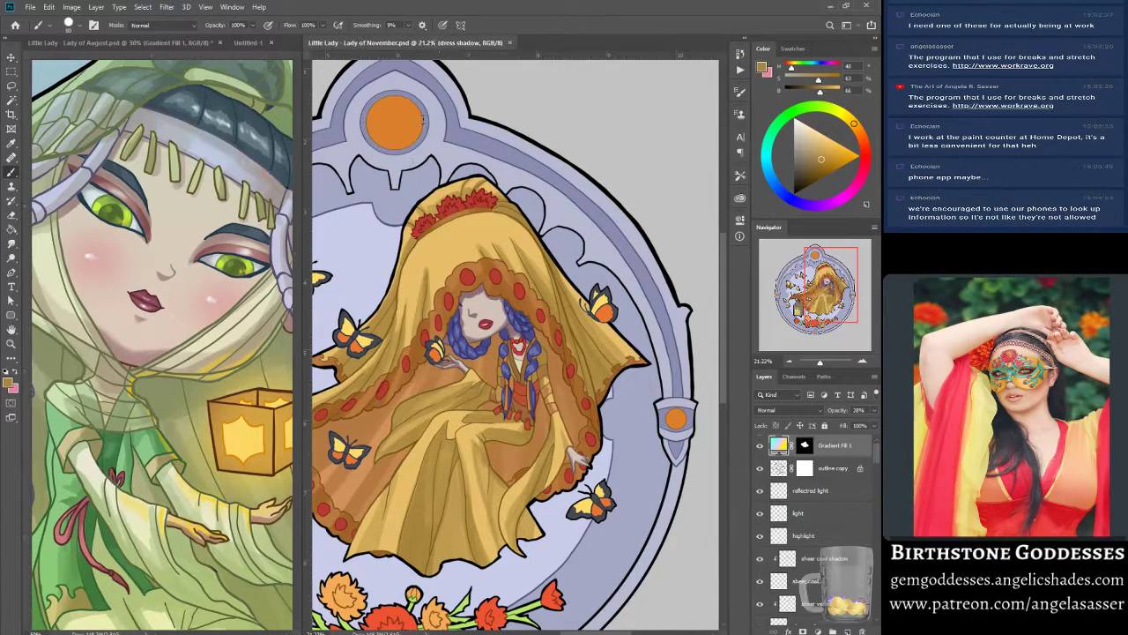
{"action": "mouse_move", "coordinate": [872, 485]}
{"action": "left_mouse_down"}
{"action": "mouse_move", "coordinate": [877, 447]}
{"action": "mouse_move", "coordinate": [873, 486]}
{"action": "left_mouse_up"}
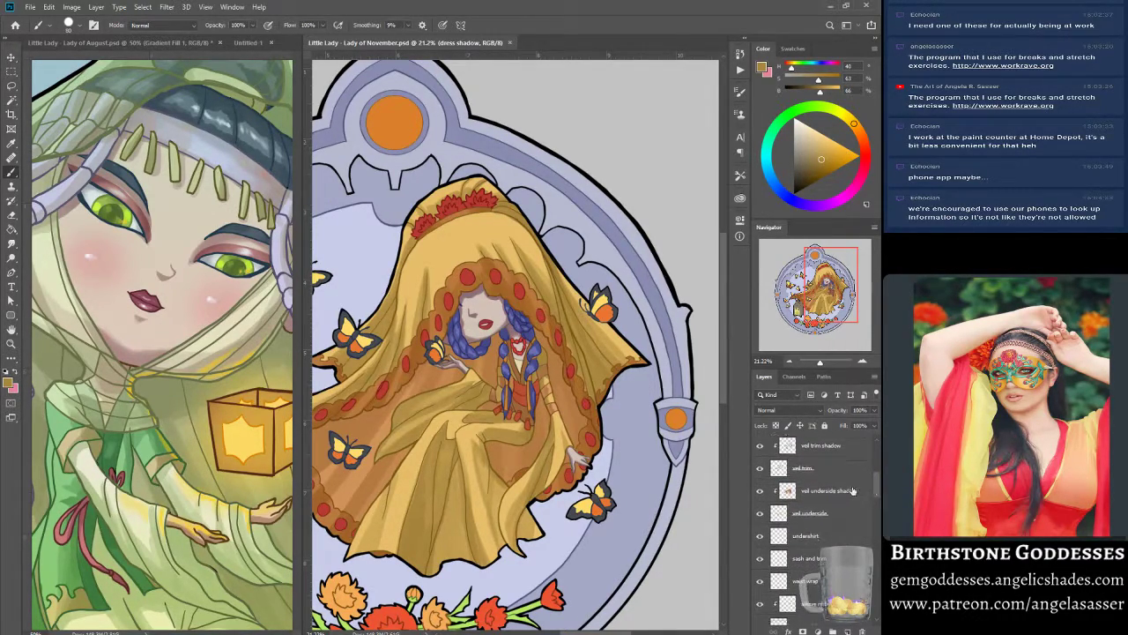
{"action": "left_click", "coordinate": [852, 490]}
{"action": "left_click", "coordinate": [759, 491]}
{"action": "left_click", "coordinate": [759, 492]}
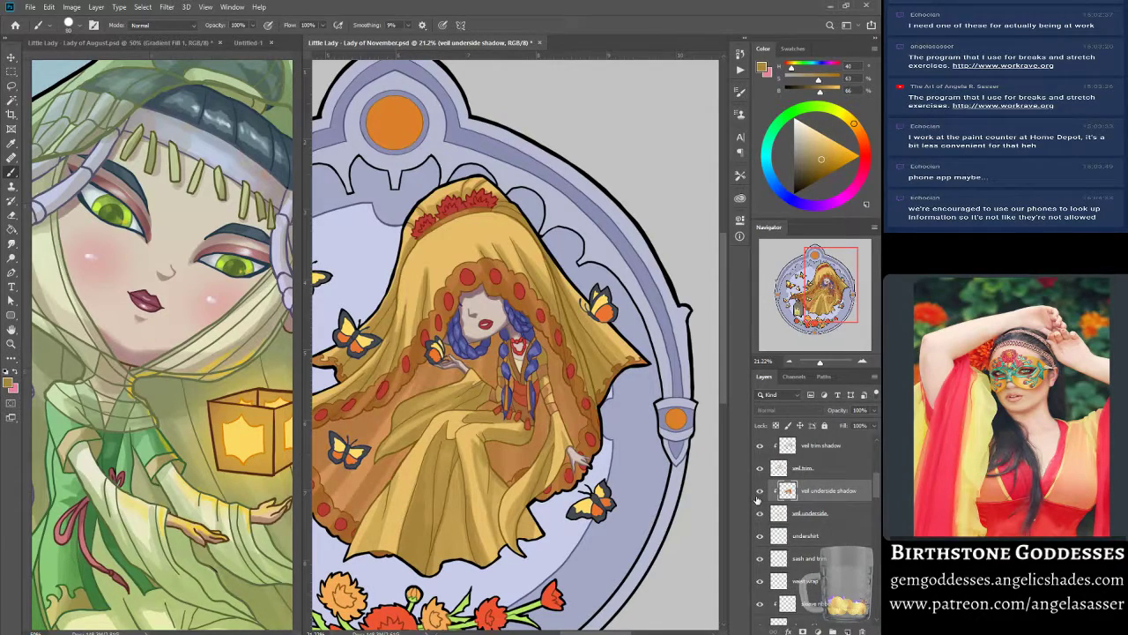
{"action": "left_click", "coordinate": [373, 478], "text": "alt"}
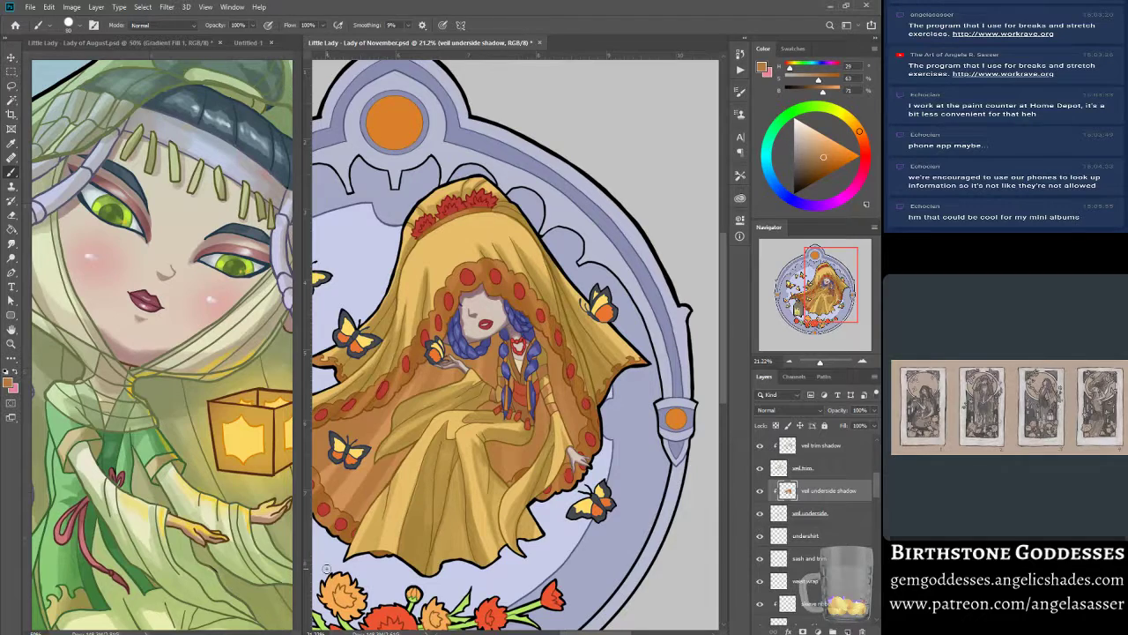
- Brush a darker brown shadow, sampled from the veil trim, along the trim's lower corner on the veil trim shadow layer
{"action": "left_click_drag", "start_coordinate": [670, 368], "coordinate": [705, 333]}
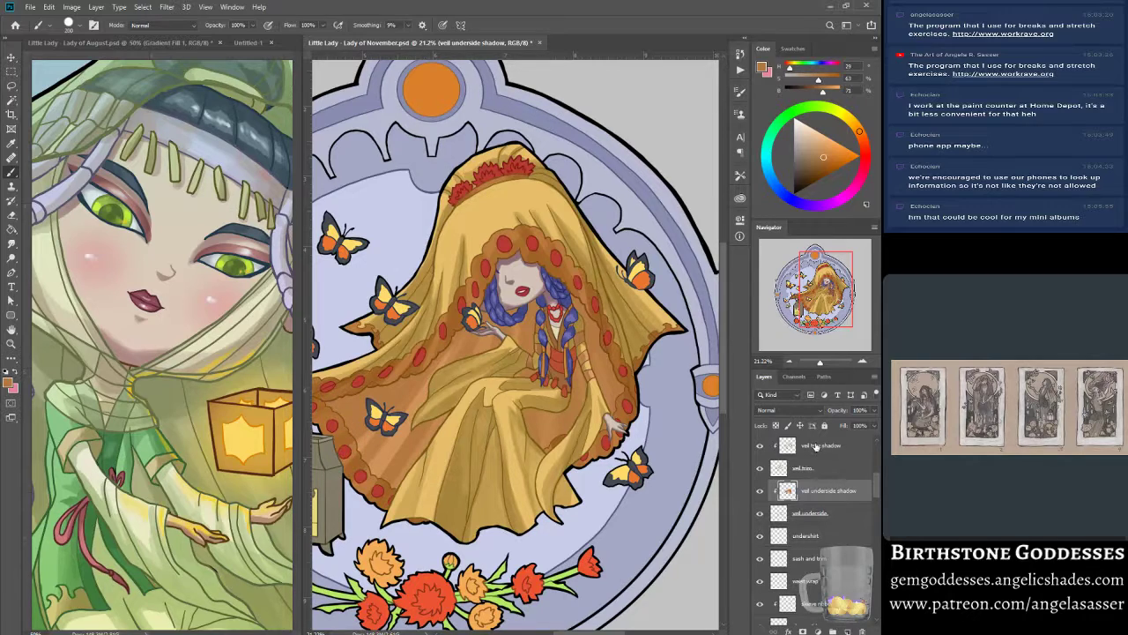
{"action": "left_click", "coordinate": [815, 447]}
{"action": "left_click", "coordinate": [345, 441], "text": "alt"}
{"action": "mouse_move", "coordinate": [357, 472]}
{"action": "left_mouse_down"}
{"action": "mouse_move", "coordinate": [375, 467]}
{"action": "mouse_move", "coordinate": [365, 500]}
{"action": "left_mouse_up"}
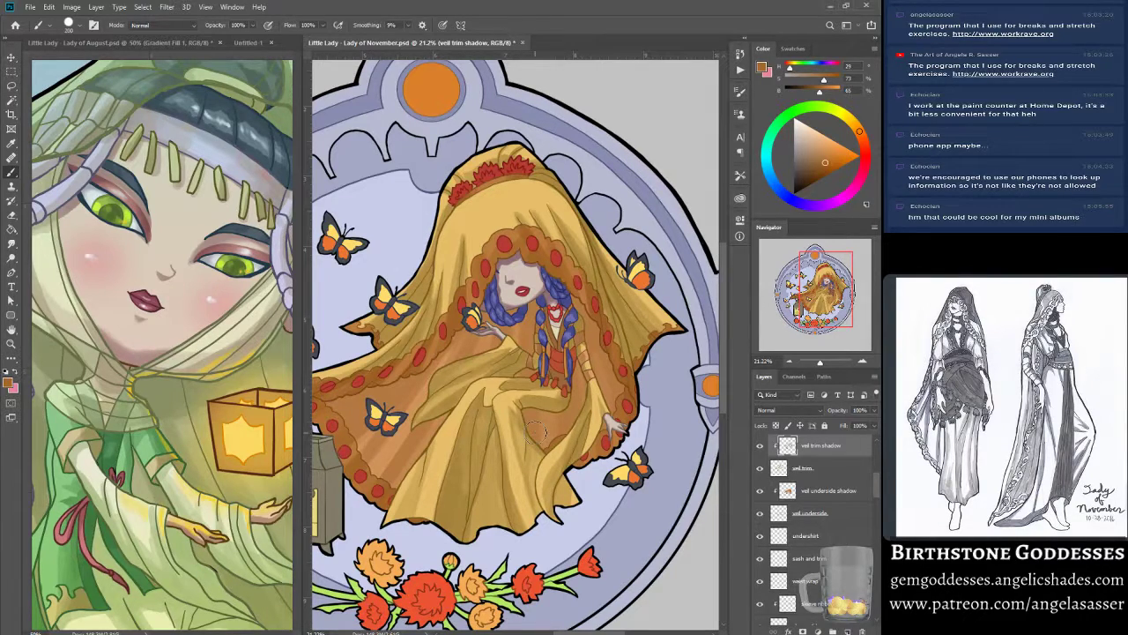
- Brush a gold-brown shadow sampled from the veil along its outer folds near the butterfly, on the dress shadow layer
{"action": "left_click_drag", "start_coordinate": [877, 498], "coordinate": [877, 509]}
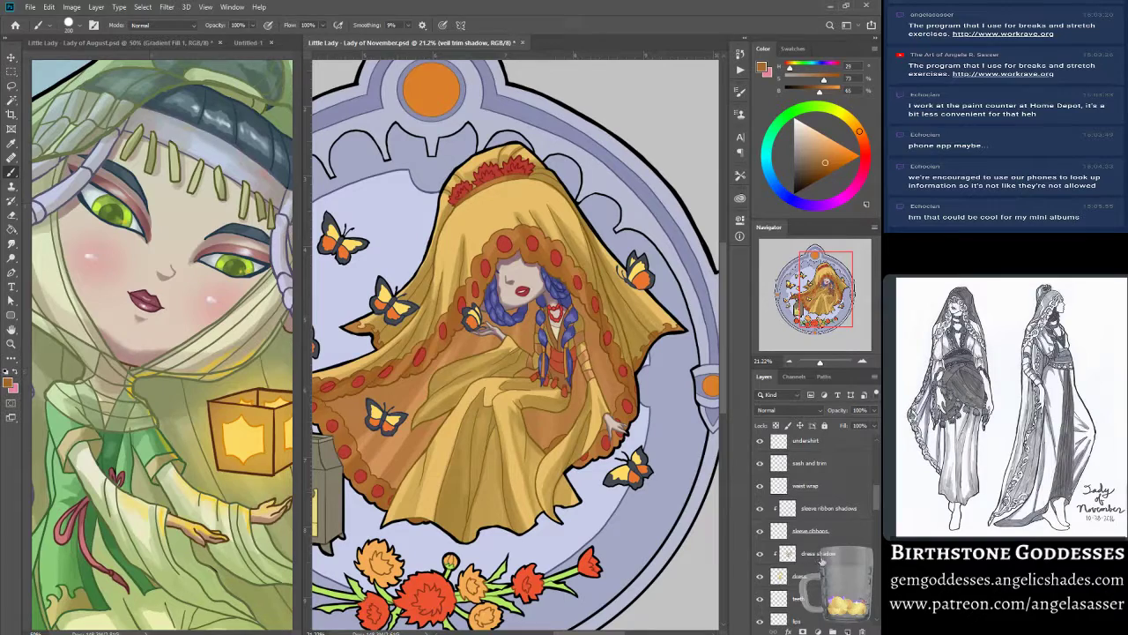
{"action": "left_click", "coordinate": [804, 550]}
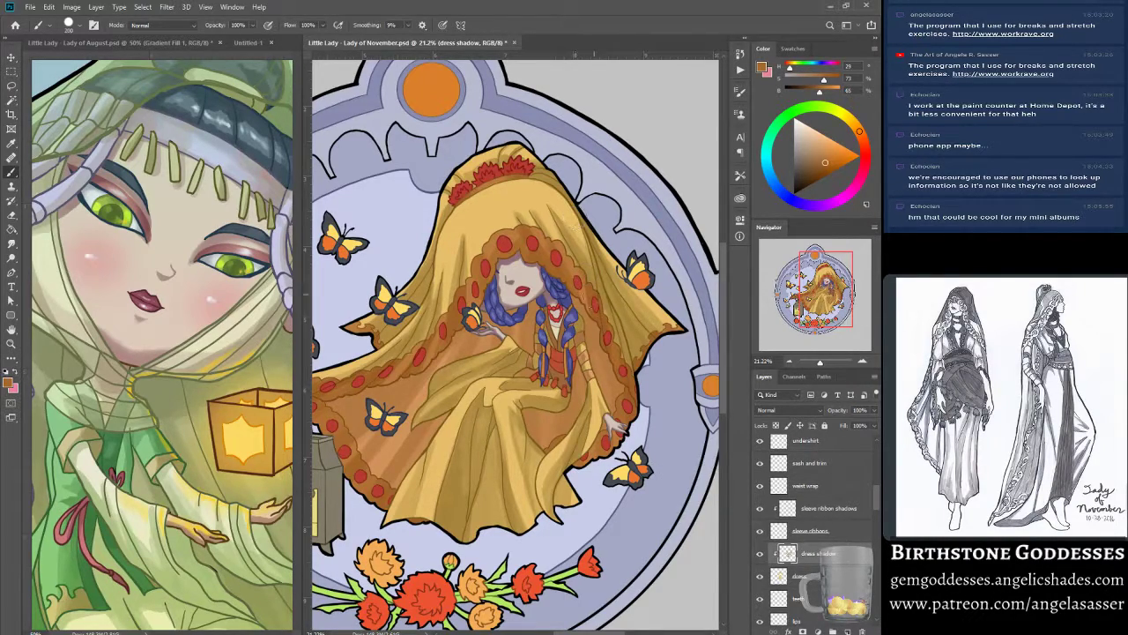
{"action": "left_click", "coordinate": [602, 296], "text": "alt"}
{"action": "left_click", "coordinate": [612, 320], "text": "alt"}
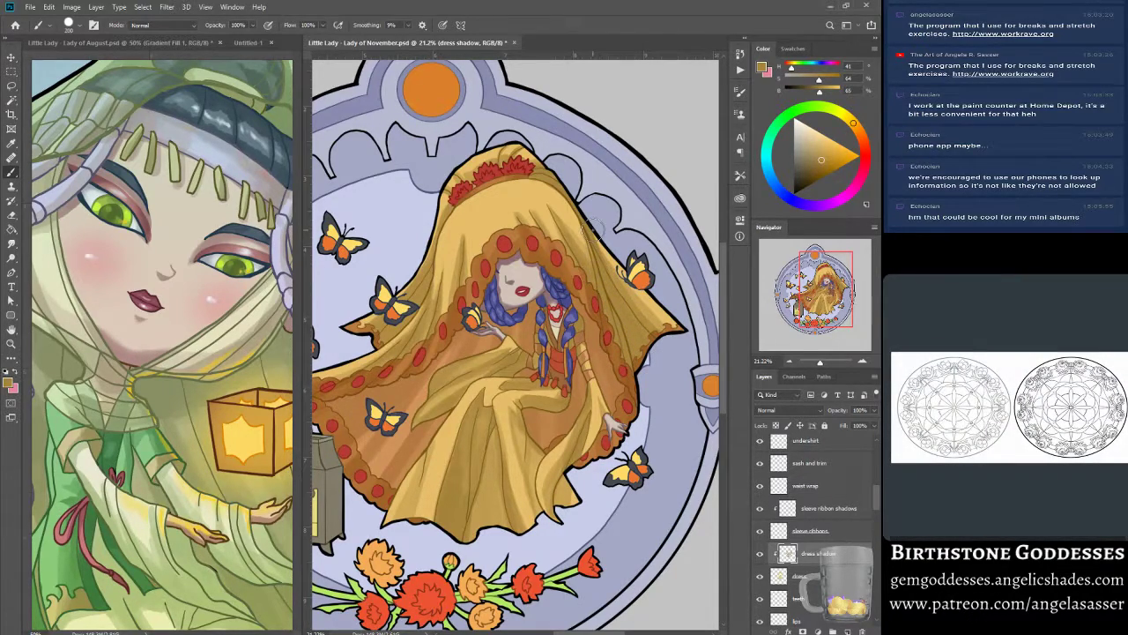
{"action": "left_click_drag", "start_coordinate": [616, 298], "coordinate": [648, 349]}
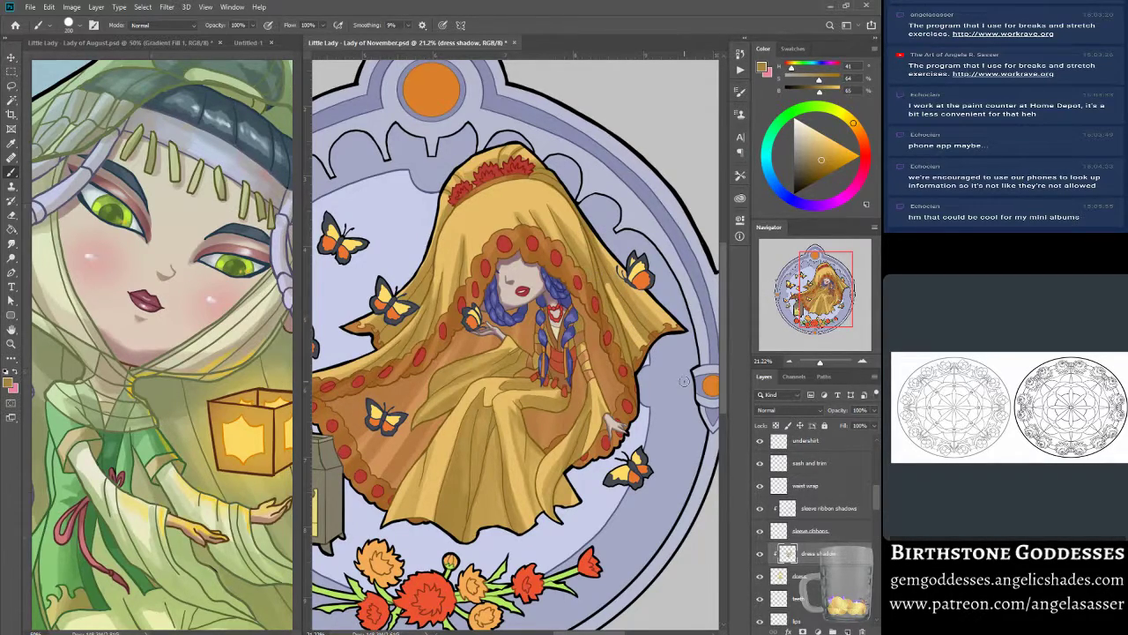
- Review the brush's Transfer settings, close them and save the document
{"action": "left_click", "coordinate": [95, 24]}
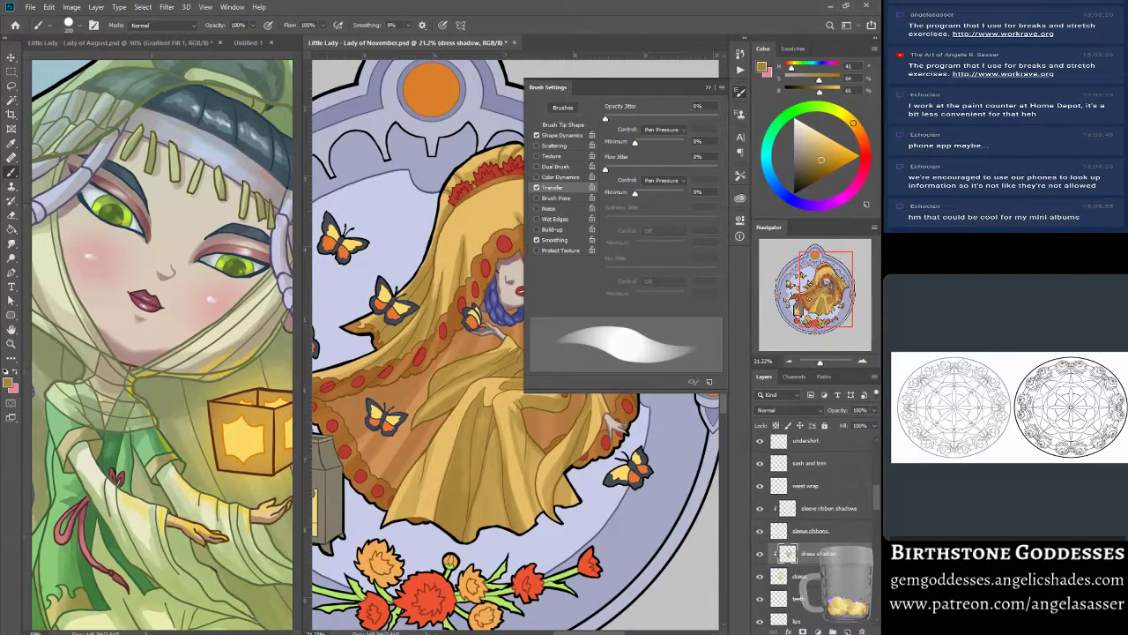
{"action": "left_click", "coordinate": [708, 88]}
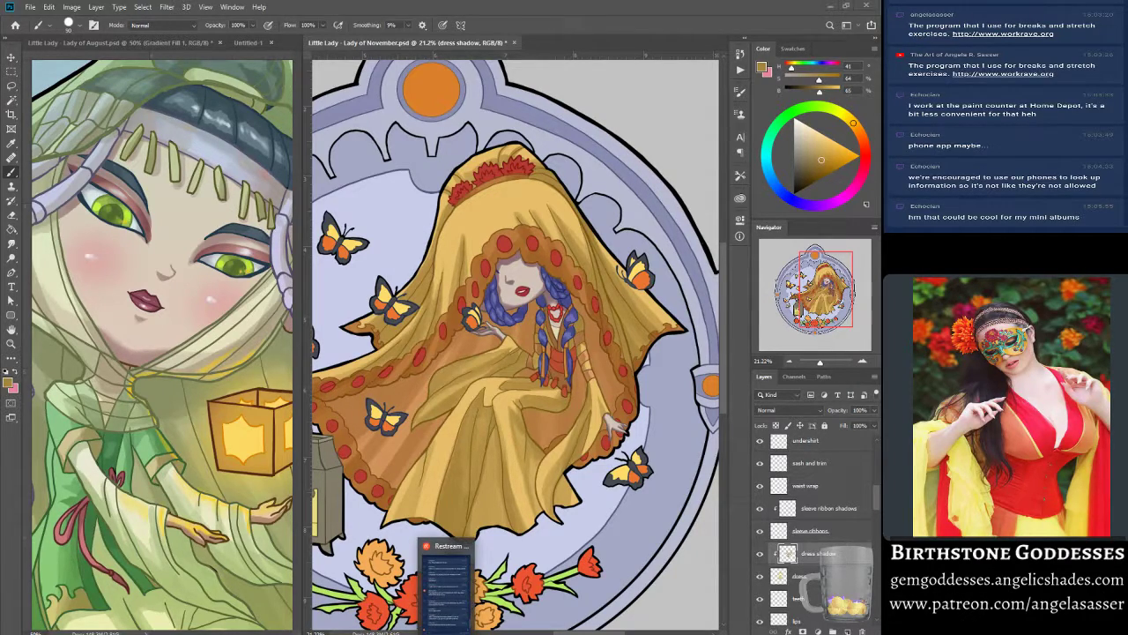
{"action": "left_click_drag", "start_coordinate": [820, 285], "coordinate": [834, 283]}
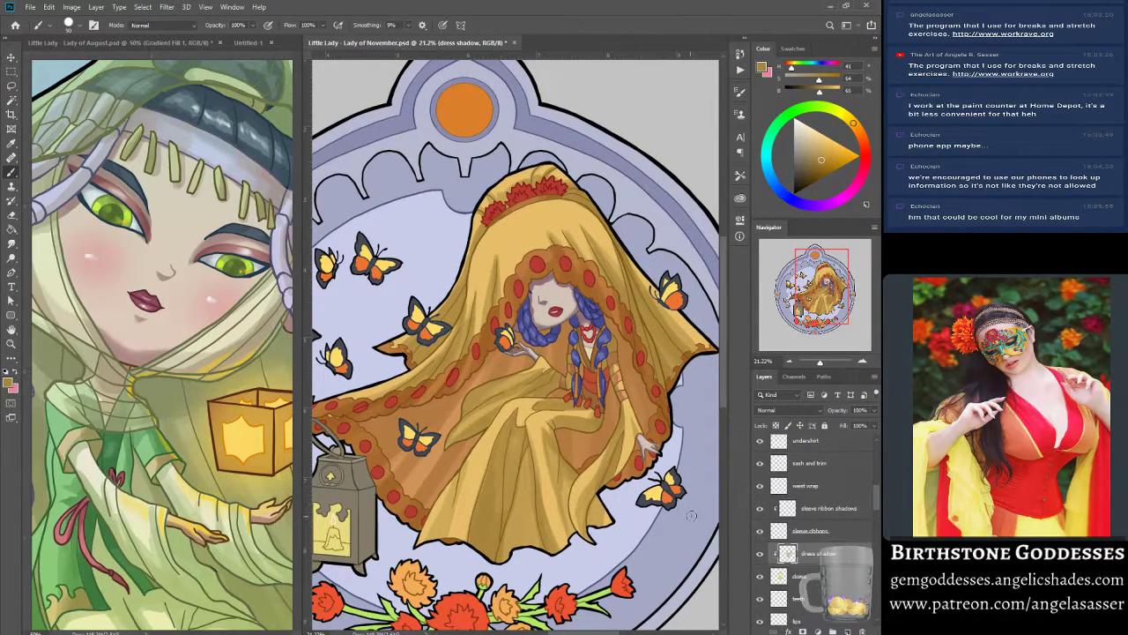
{"action": "key", "text": "ctrl+s"}
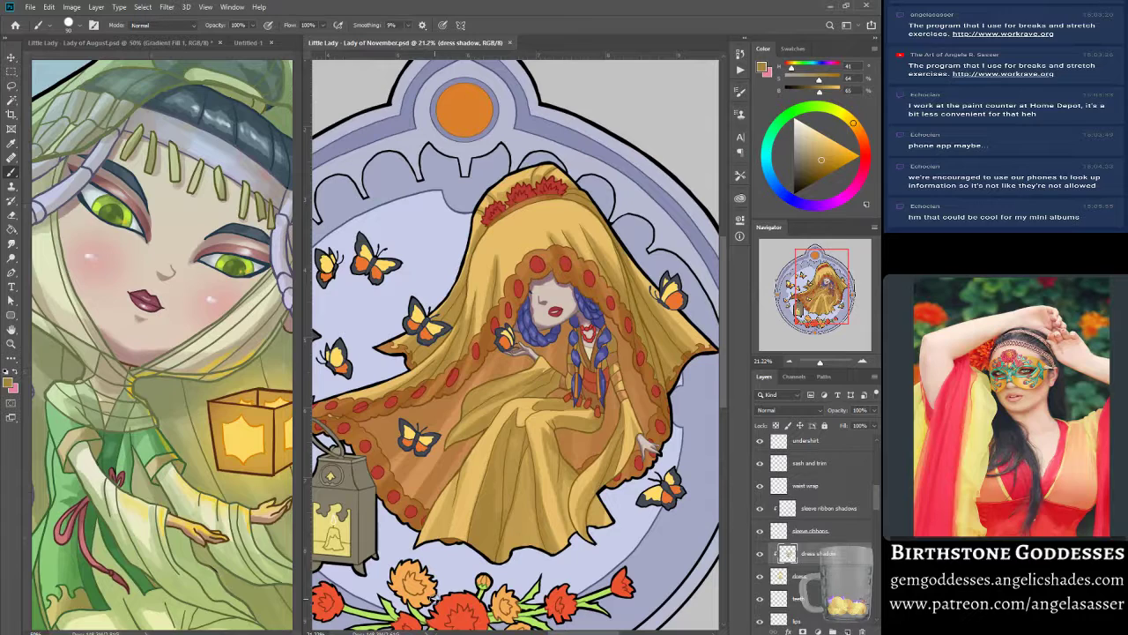
- Sample the lantern's grey-brown colour and select the lantern layer, hiding and showing it to check its contents
{"action": "left_click_drag", "start_coordinate": [821, 289], "coordinate": [809, 296]}
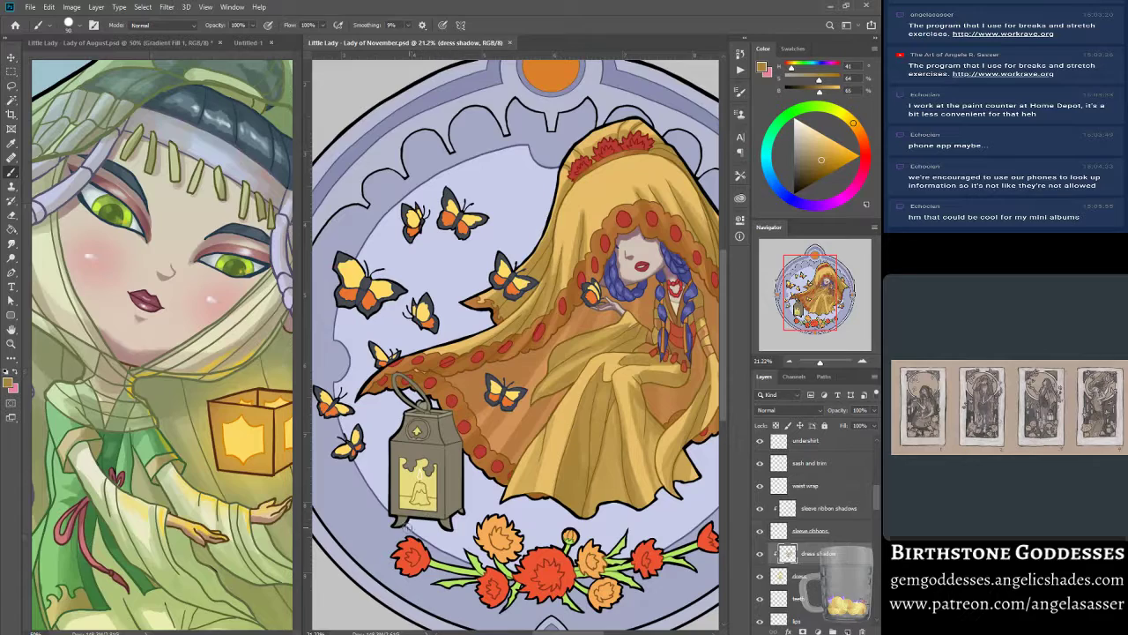
{"action": "mouse_move", "coordinate": [429, 474]}
{"action": "left_mouse_down"}
{"action": "mouse_move", "coordinate": [392, 479]}
{"action": "mouse_move", "coordinate": [425, 497]}
{"action": "left_mouse_up"}
{"action": "left_click_drag", "start_coordinate": [422, 498], "coordinate": [412, 517]}
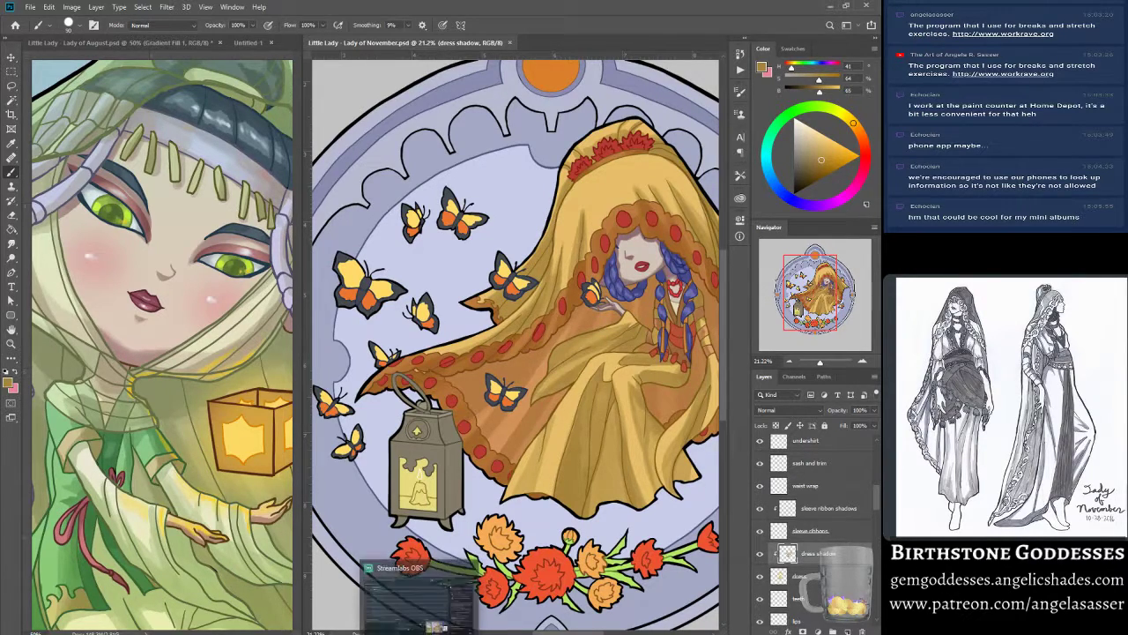
{"action": "mouse_move", "coordinate": [807, 289]}
{"action": "left_mouse_down"}
{"action": "mouse_move", "coordinate": [816, 290]}
{"action": "mouse_move", "coordinate": [807, 295]}
{"action": "left_mouse_up"}
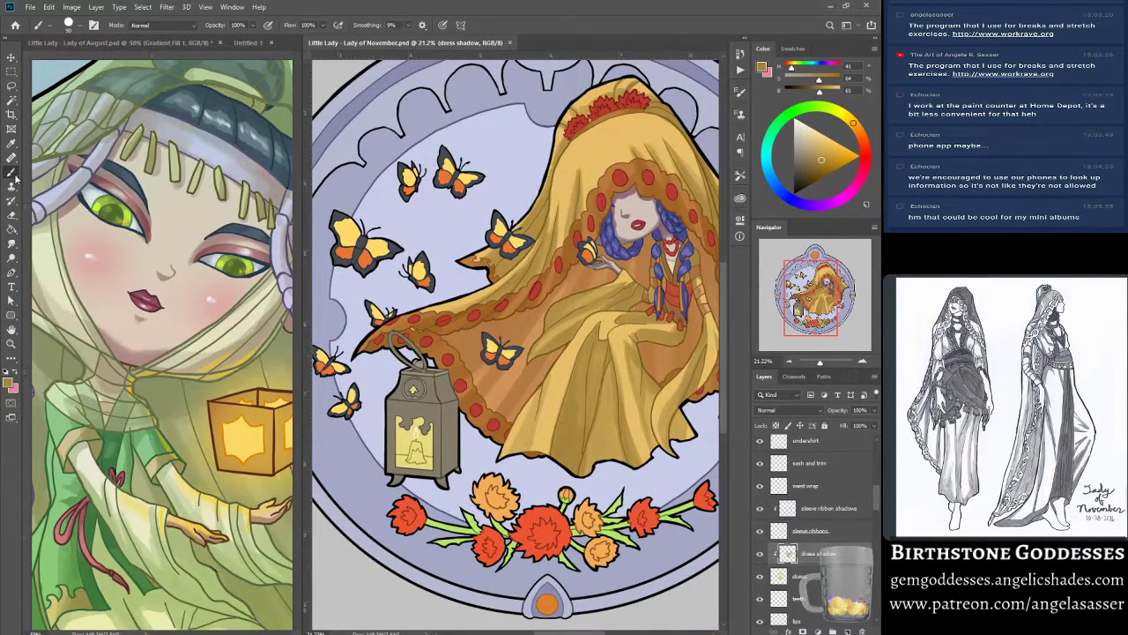
{"action": "left_click", "coordinate": [450, 449], "text": "alt"}
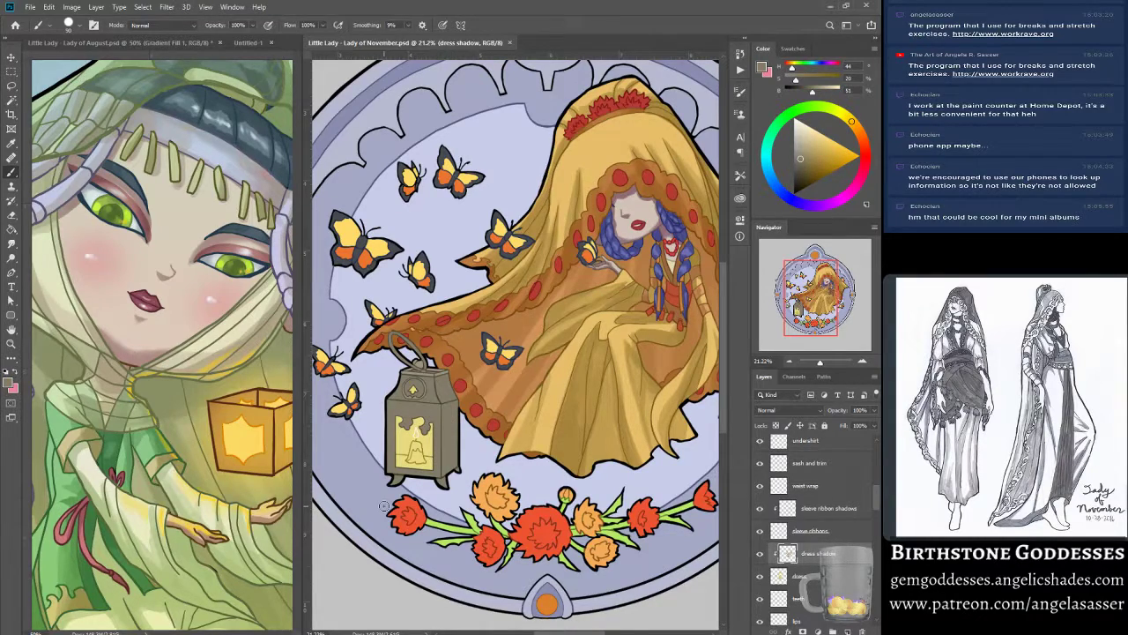
{"action": "key", "text": "v"}
{"action": "left_click", "coordinate": [450, 431]}
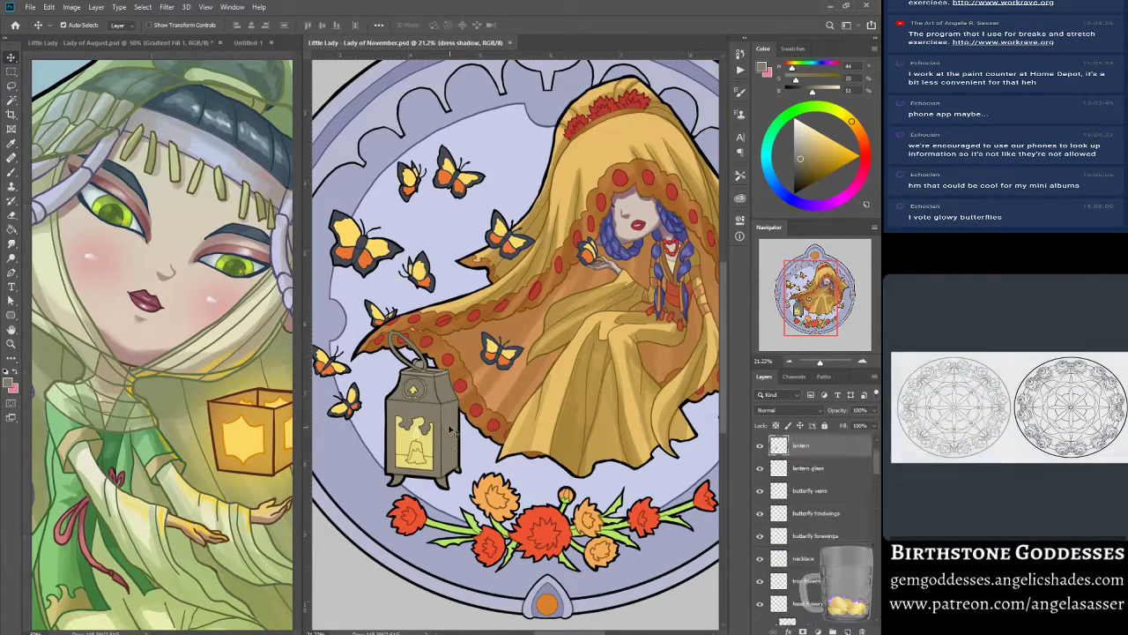
{"action": "scroll", "coordinate": [878, 472], "scroll_direction": "up", "scroll_amount": 5}
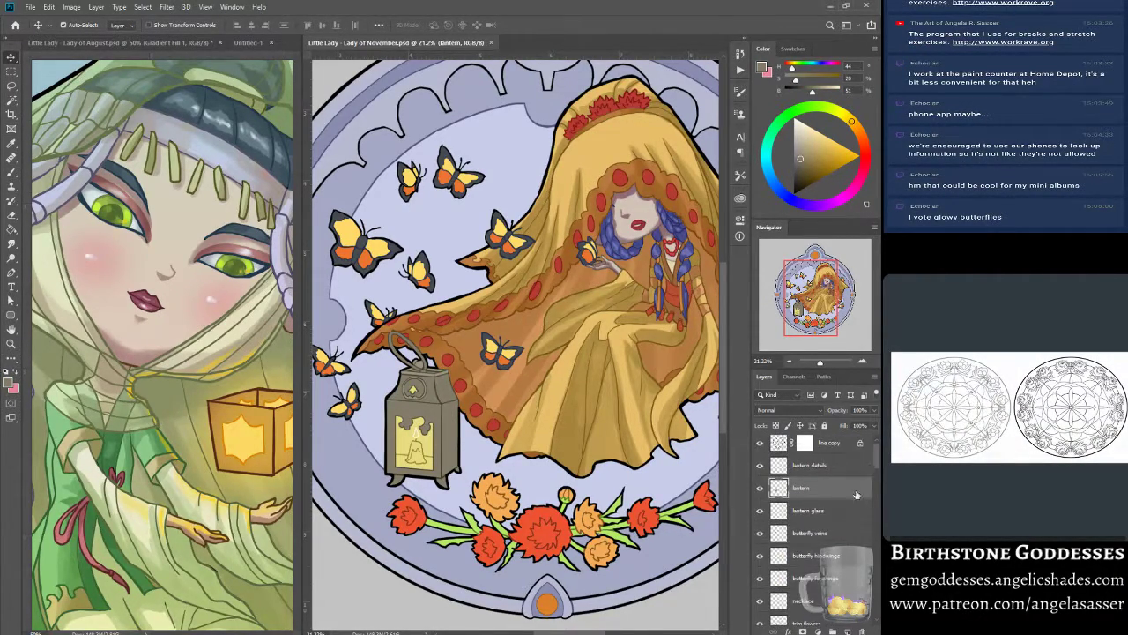
{"action": "left_click", "coordinate": [759, 488]}
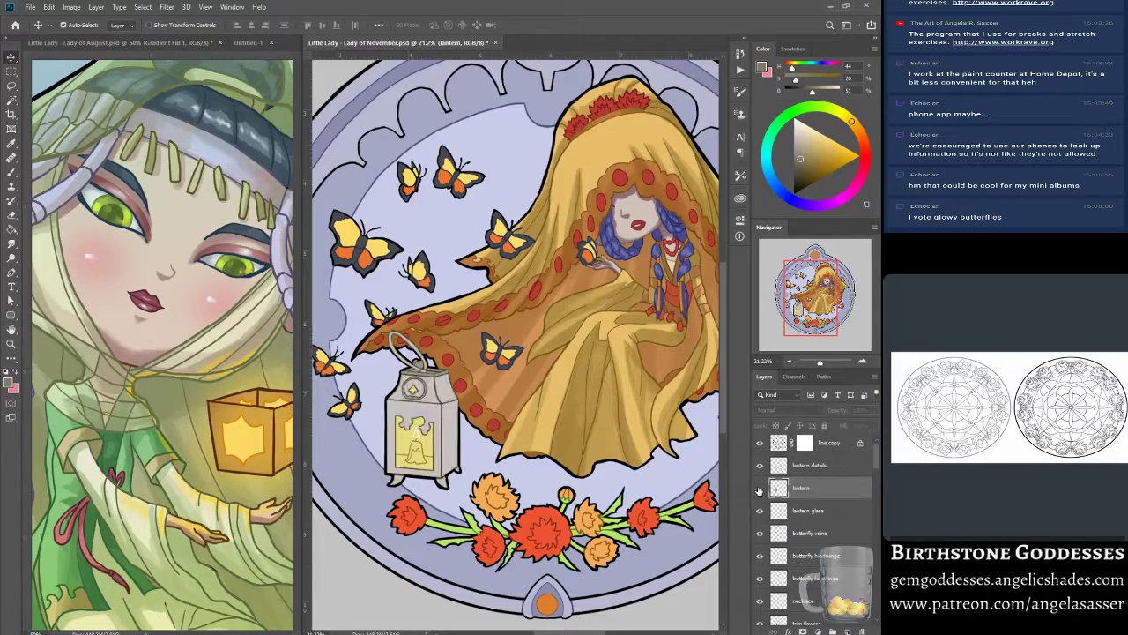
{"action": "left_click", "coordinate": [760, 489]}
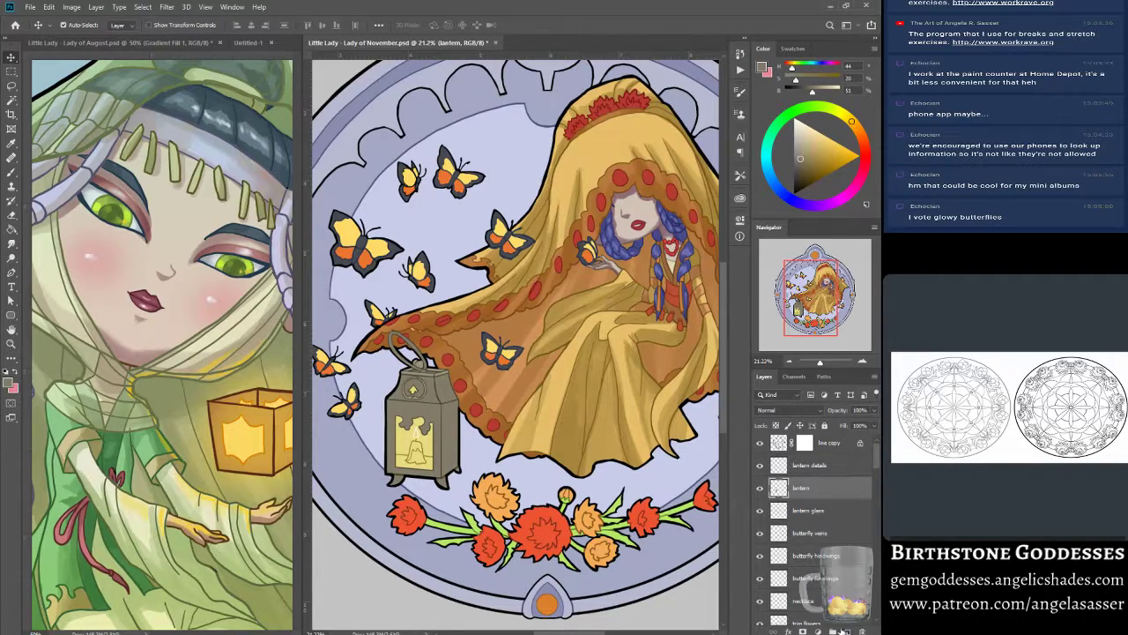
- Create a new layer and place it directly above the lantern details layer
{"action": "key", "text": "ctrl+shift+alt+n"}
{"action": "left_click_drag", "start_coordinate": [802, 488], "coordinate": [805, 465]}
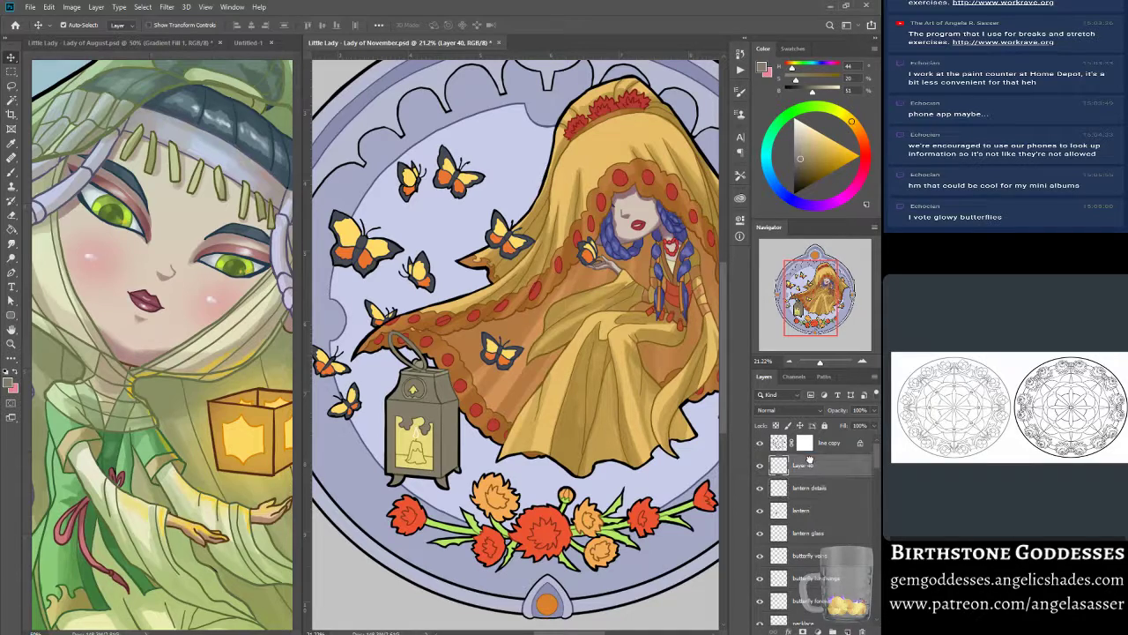
- Rename the new layer above the lantern details as lantern shadow
{"action": "double_click", "coordinate": [805, 465]}
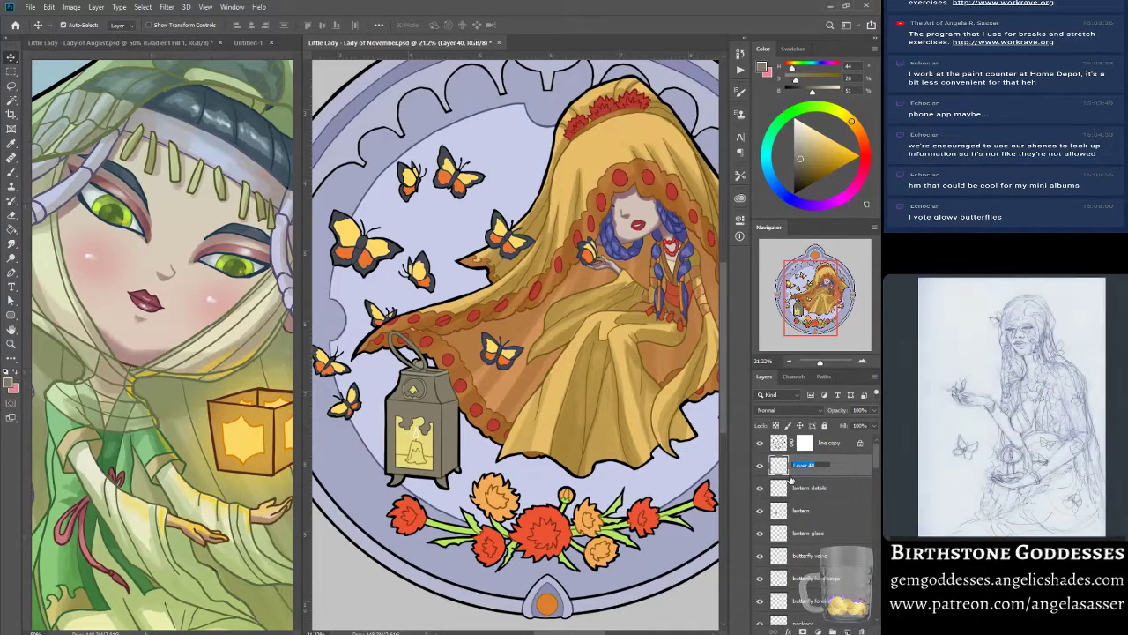
{"action": "type", "text": "lantern shadow"}
{"action": "key", "text": "Return"}
{"action": "right_click", "coordinate": [816, 470]}
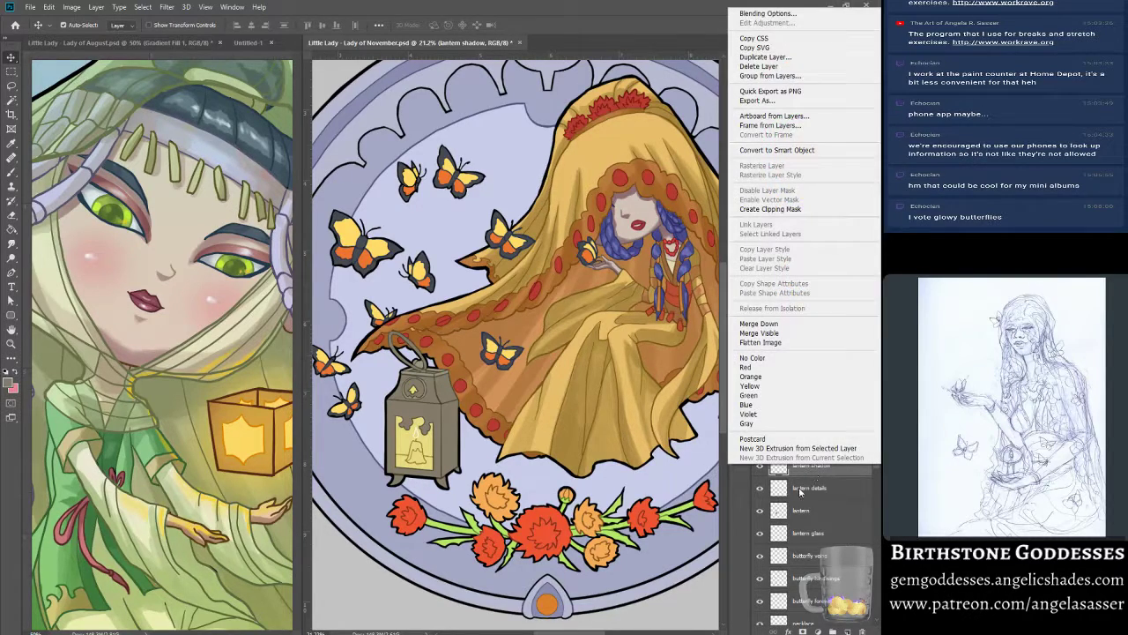
{"action": "left_click", "coordinate": [779, 212]}
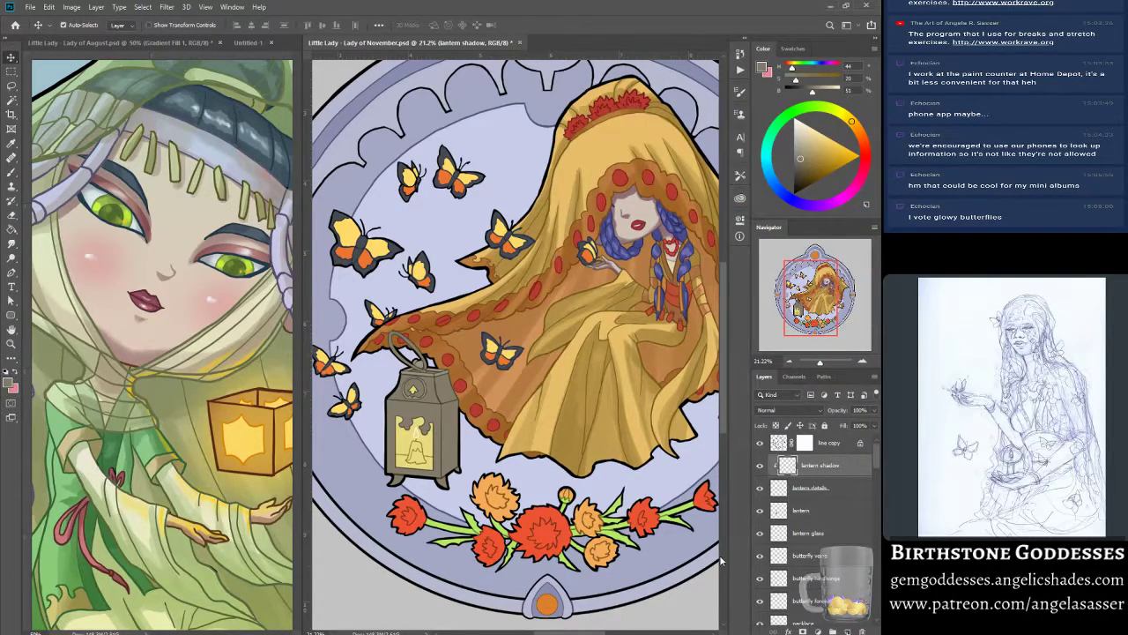
{"action": "left_click", "coordinate": [807, 490]}
{"action": "left_click", "coordinate": [804, 509], "text": "ctrl"}
{"action": "key", "text": "ctrl+g"}
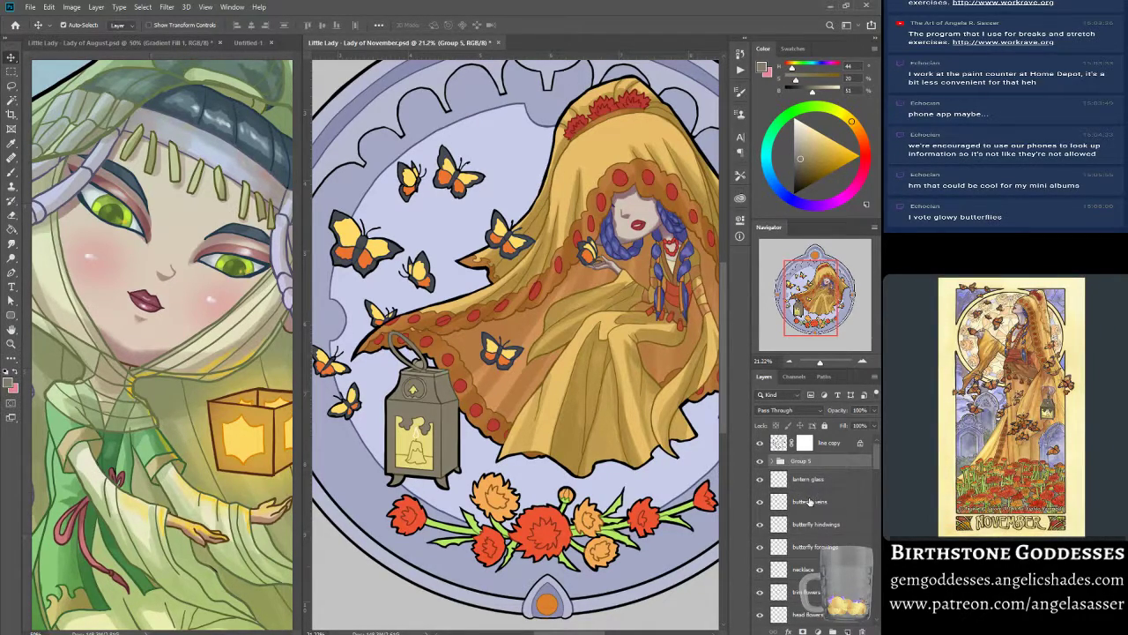
{"action": "key", "text": "ctrl+z"}
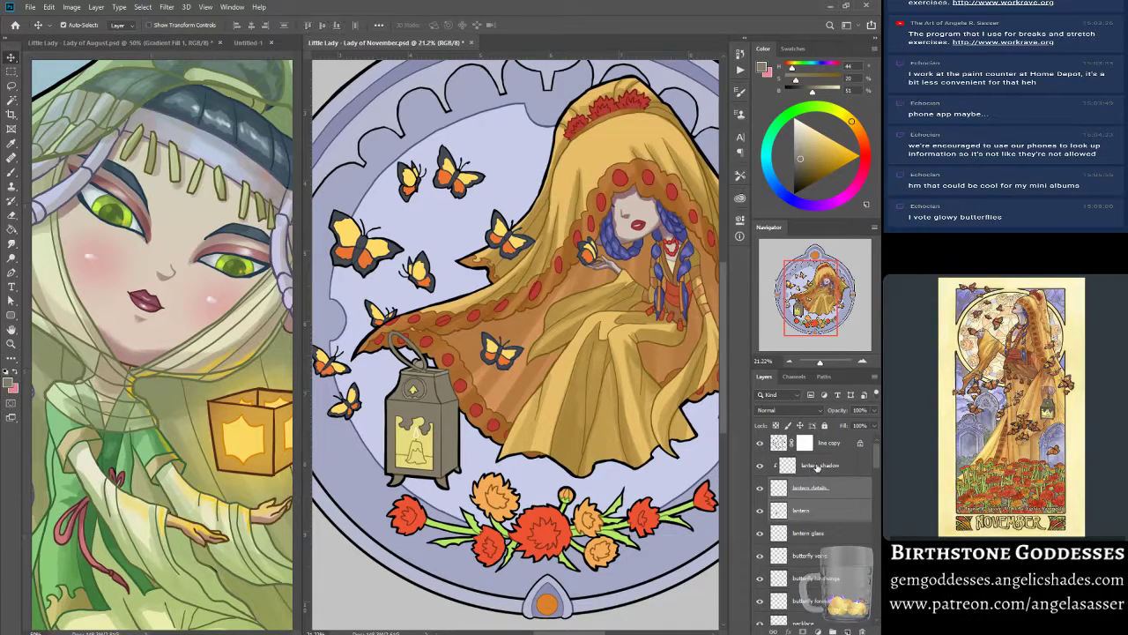
{"action": "right_click", "coordinate": [816, 467]}
{"action": "left_click", "coordinate": [773, 207]}
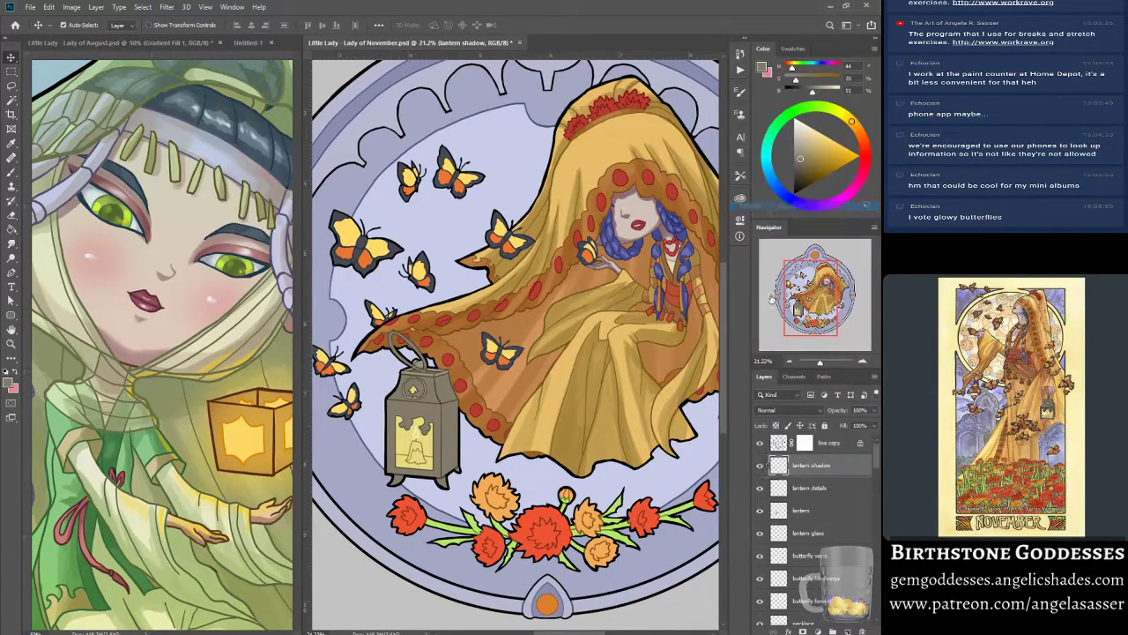
- Group the lantern details and lantern layers together and clip the lantern shadow layer to that group
{"action": "left_click", "coordinate": [798, 509], "text": "ctrl"}
{"action": "left_click", "coordinate": [798, 509], "text": "ctrl"}
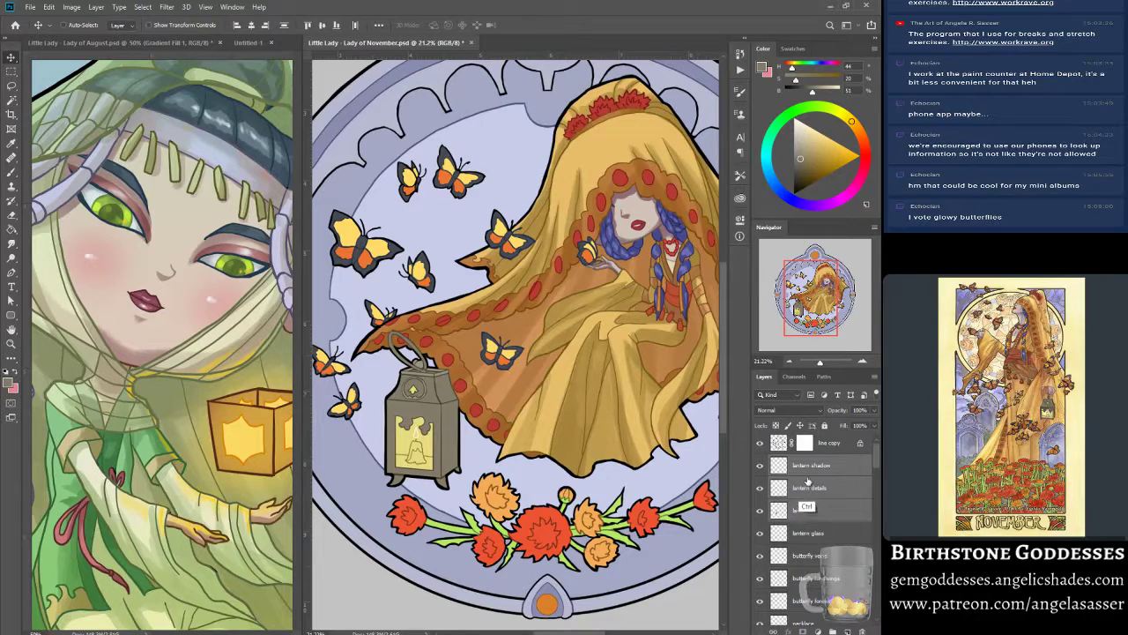
{"action": "left_click", "coordinate": [808, 467], "text": "ctrl"}
{"action": "key", "text": "ctrl+g"}
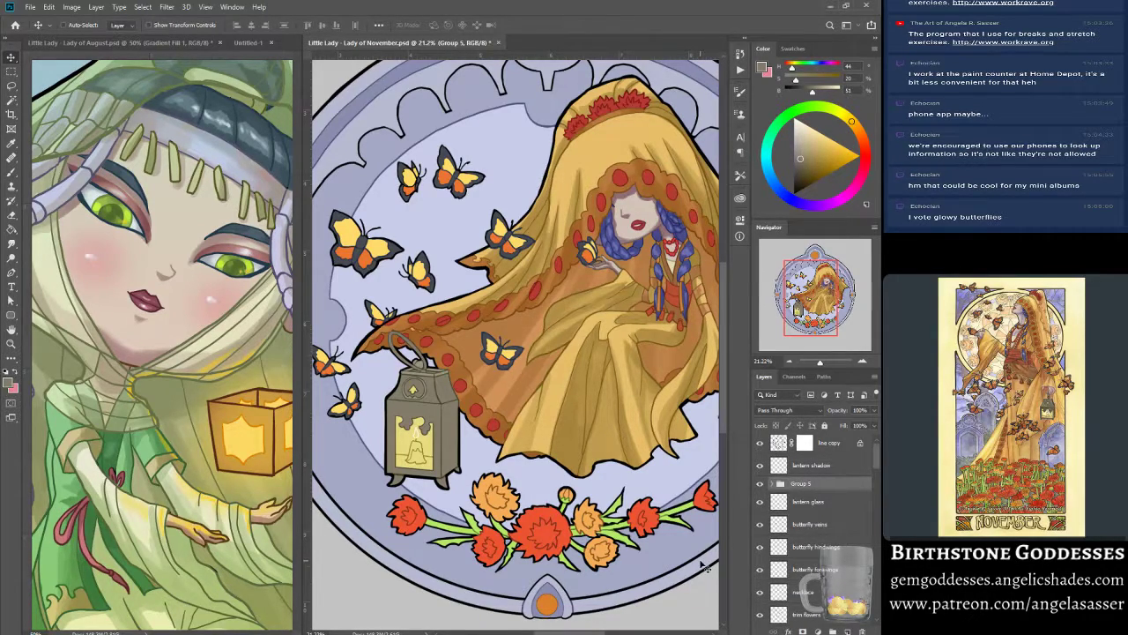
{"action": "left_click", "coordinate": [817, 469]}
{"action": "right_click", "coordinate": [817, 473]}
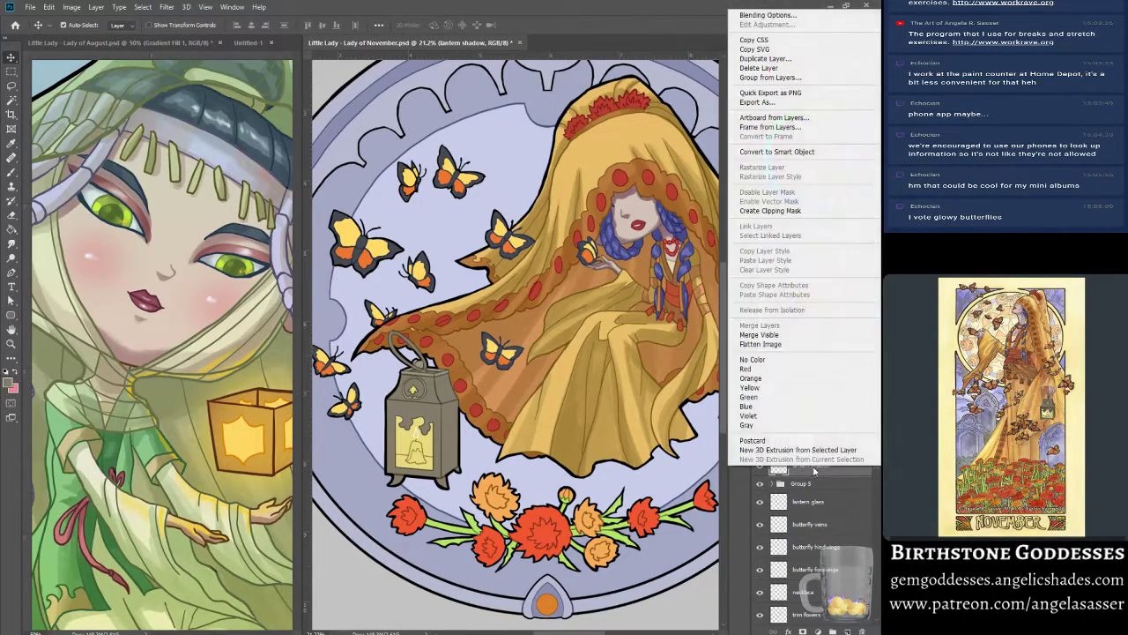
{"action": "left_click", "coordinate": [773, 214]}
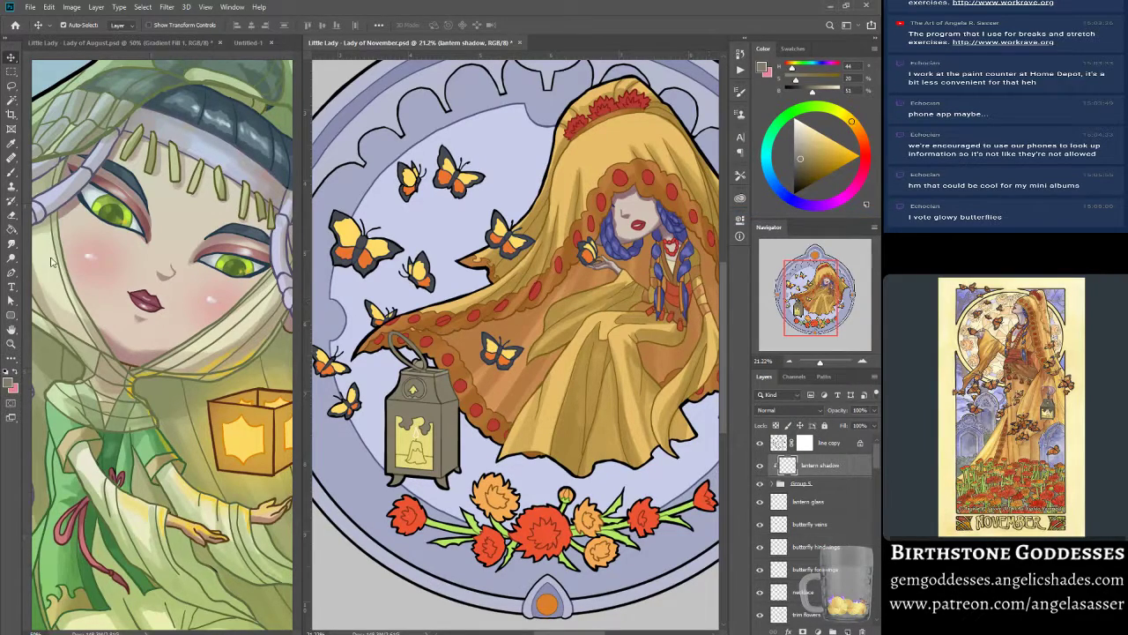
- With the lantern shadow layer active, sample the lantern's grey-brown for the brush and darken it to a deeper shade
{"action": "key", "text": "b"}
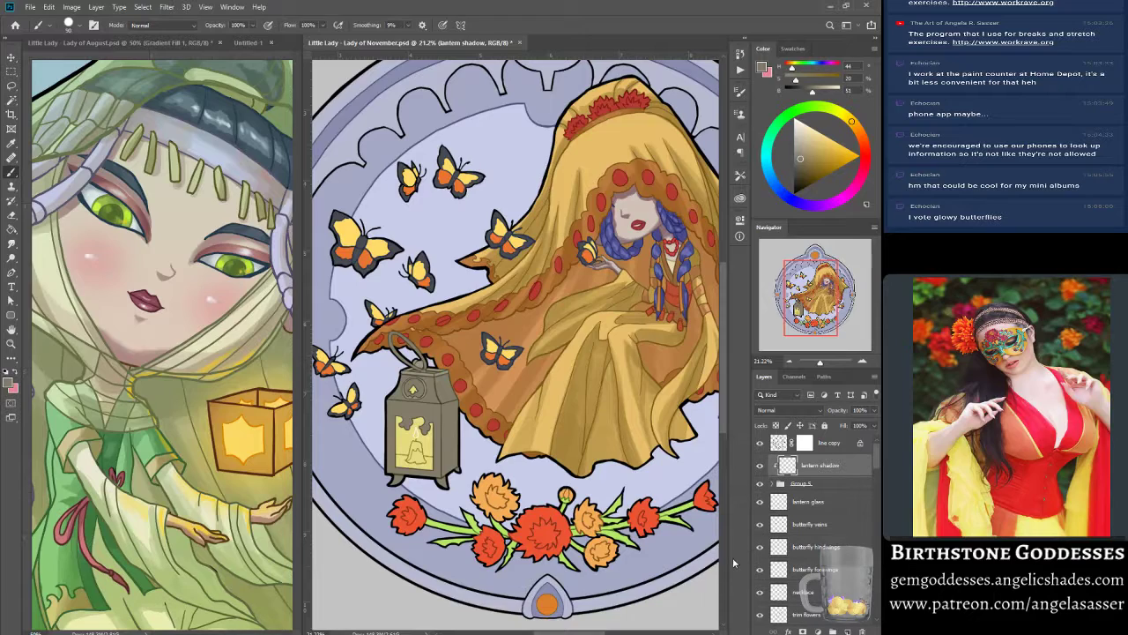
{"action": "left_click", "coordinate": [772, 484]}
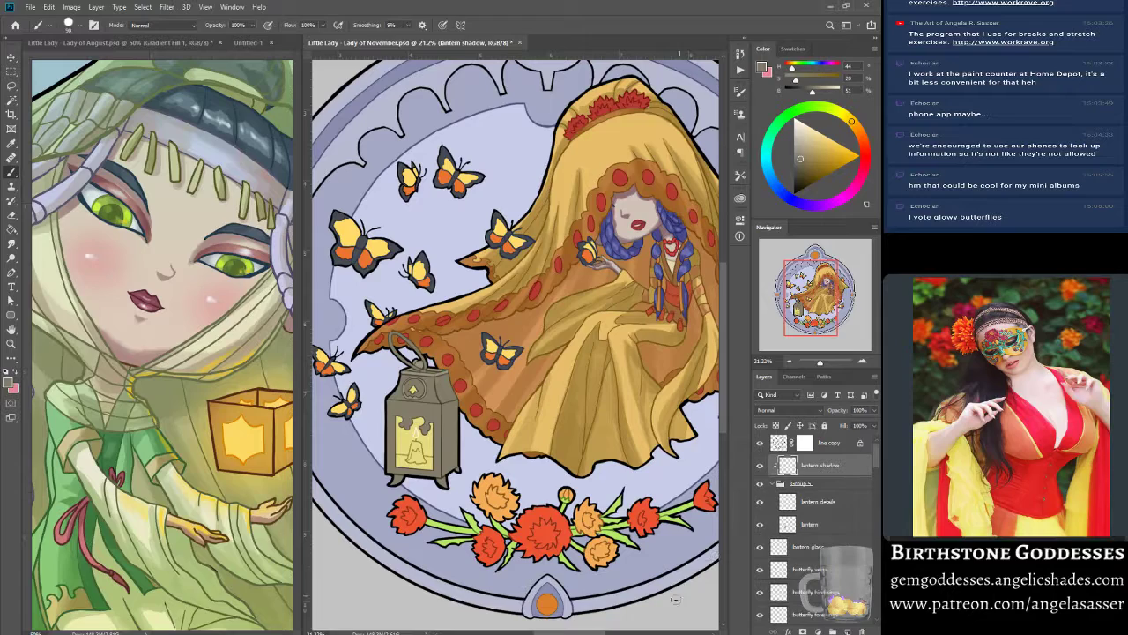
{"action": "left_click", "coordinate": [821, 524]}
{"action": "left_click", "coordinate": [812, 468]}
{"action": "left_click", "coordinate": [447, 426], "text": "alt"}
{"action": "left_click_drag", "start_coordinate": [801, 159], "coordinate": [800, 167]}
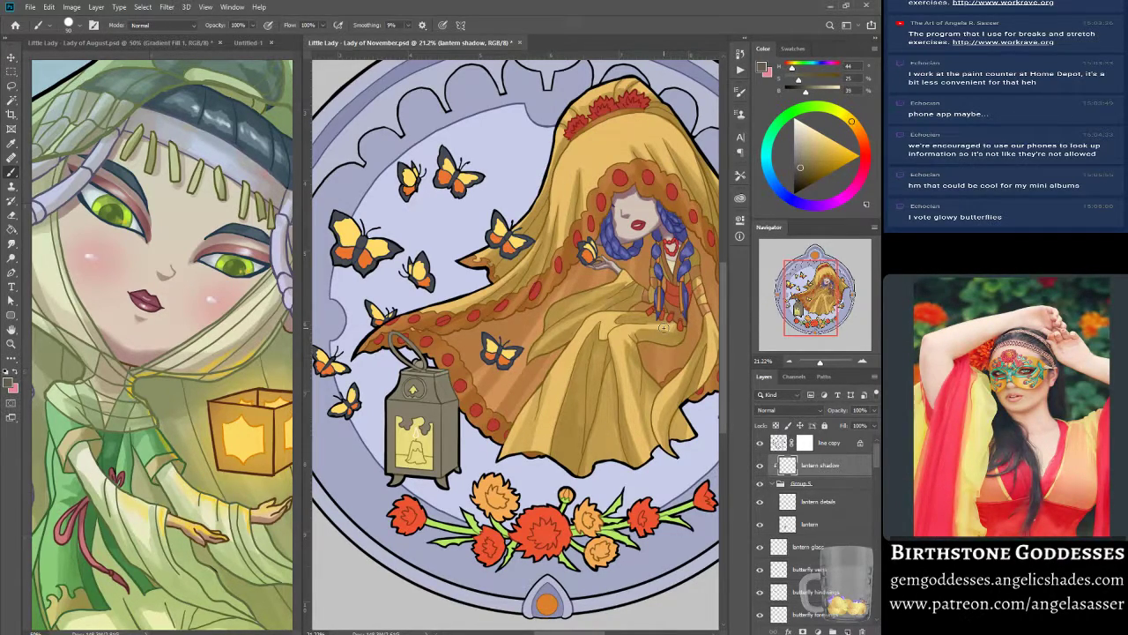
- Brush the dark grey-brown shading with an enlarged brush onto the lantern's sides, edges and top on the lantern shadow layer
{"action": "key", "text": "bracketright"}
{"action": "key", "text": "bracketright"}
{"action": "key", "text": "bracketright"}
{"action": "key", "text": "bracketright"}
{"action": "left_click_drag", "start_coordinate": [441, 416], "coordinate": [450, 462]}
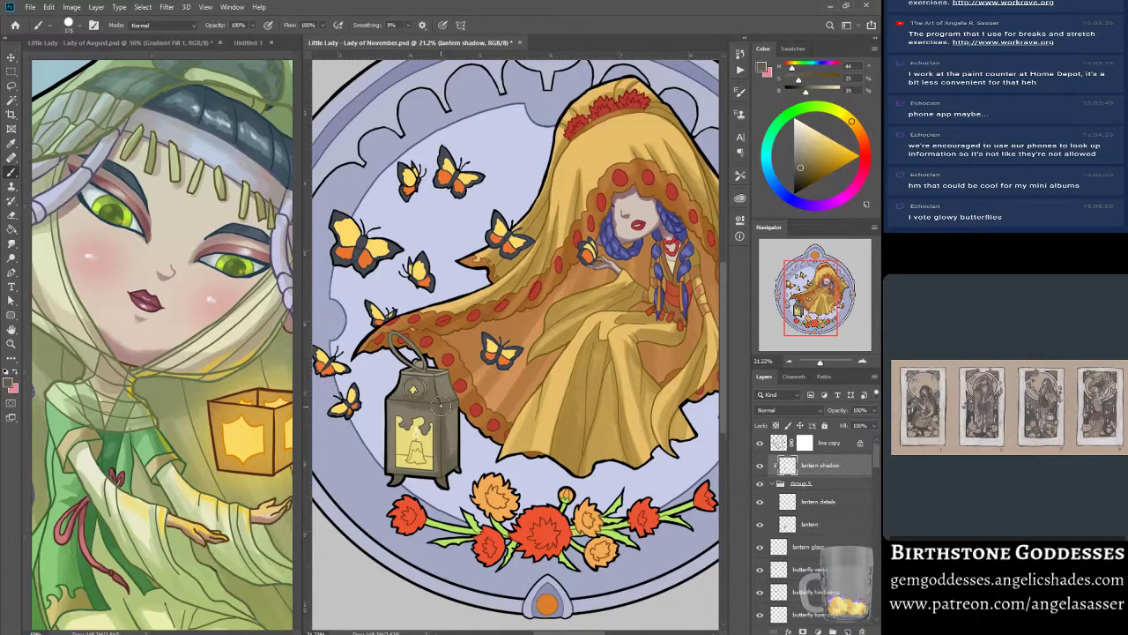
{"action": "left_click_drag", "start_coordinate": [391, 418], "coordinate": [391, 468]}
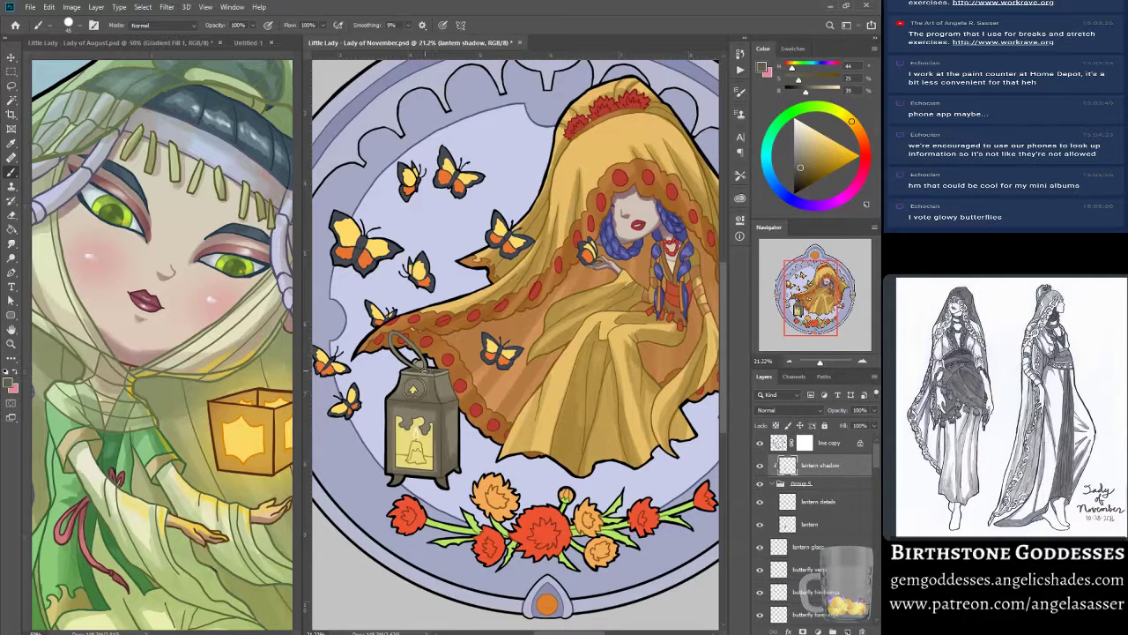
{"action": "right_click", "coordinate": [808, 474]}
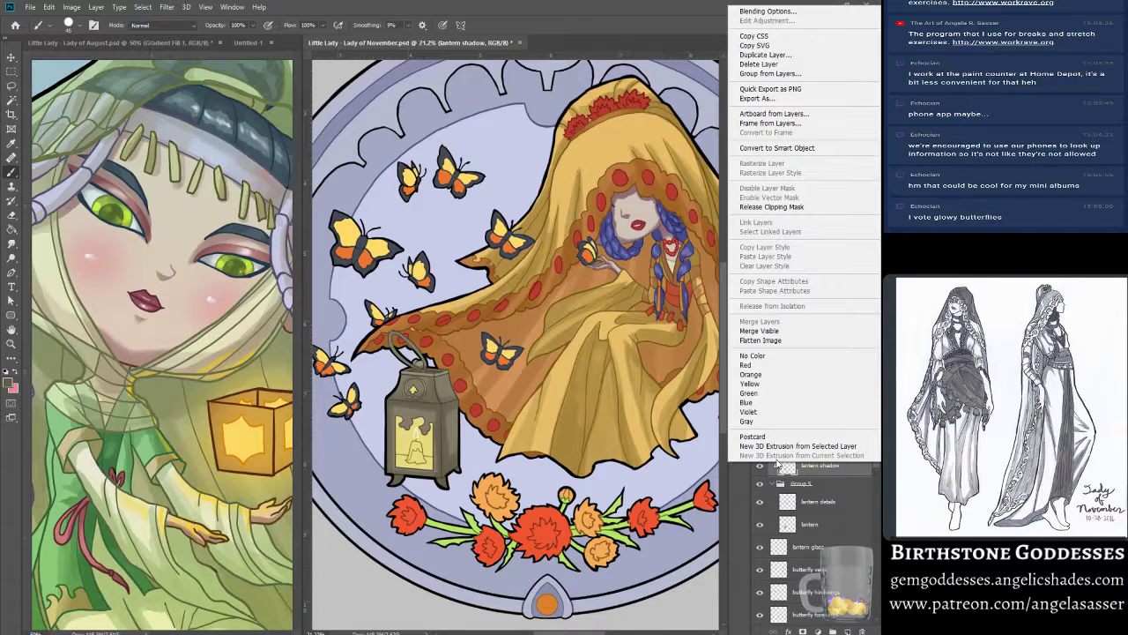
{"action": "left_click", "coordinate": [415, 368]}
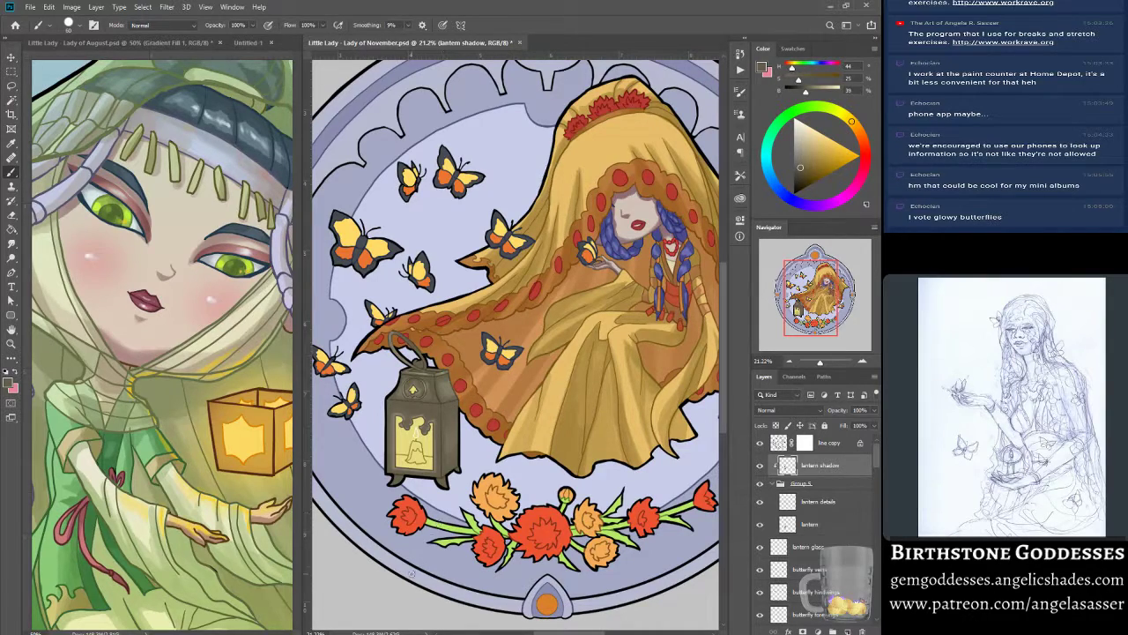
- Save the document with the shaded lantern
{"action": "left_click_drag", "start_coordinate": [813, 309], "coordinate": [811, 313]}
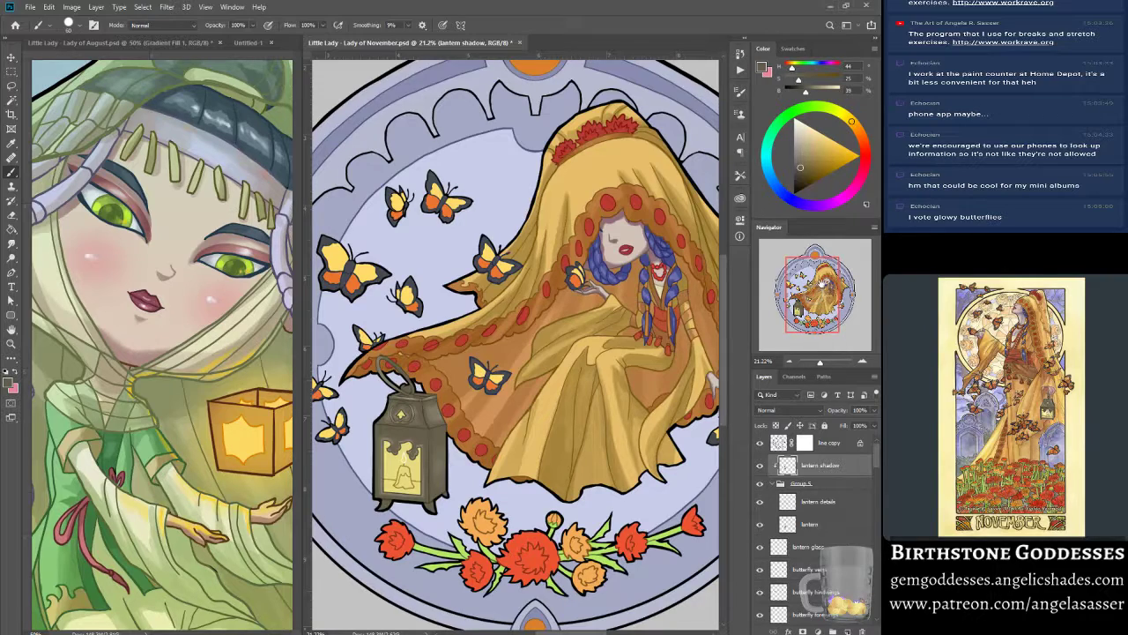
{"action": "mouse_move", "coordinate": [813, 296]}
{"action": "left_mouse_down"}
{"action": "mouse_move", "coordinate": [831, 289]}
{"action": "mouse_move", "coordinate": [802, 295]}
{"action": "left_mouse_up"}
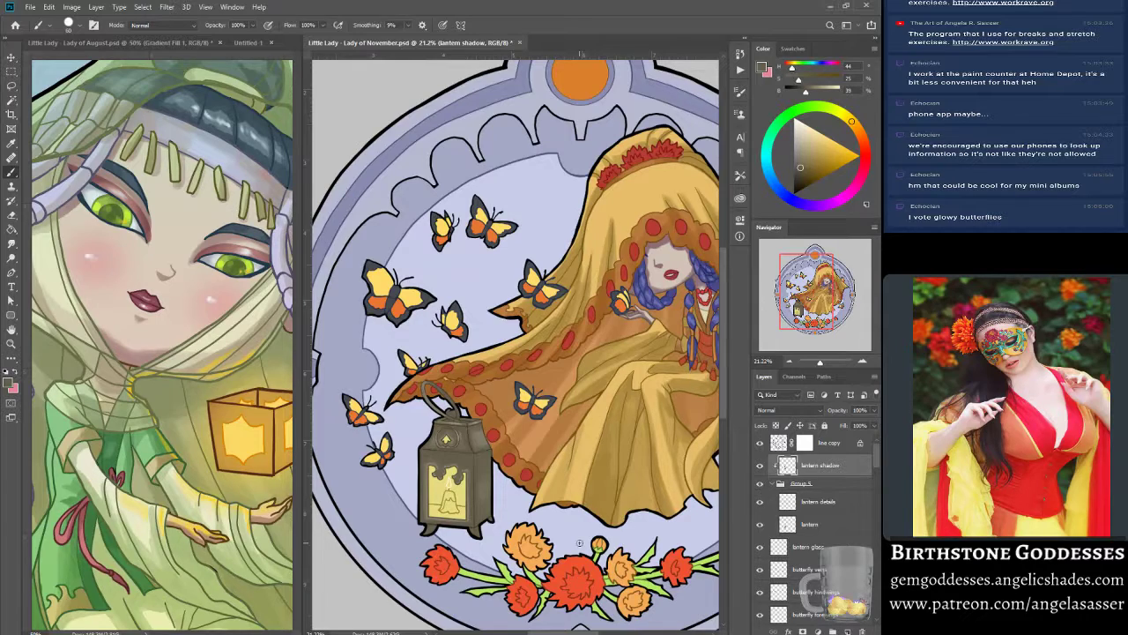
{"action": "key", "text": "ctrl+s"}
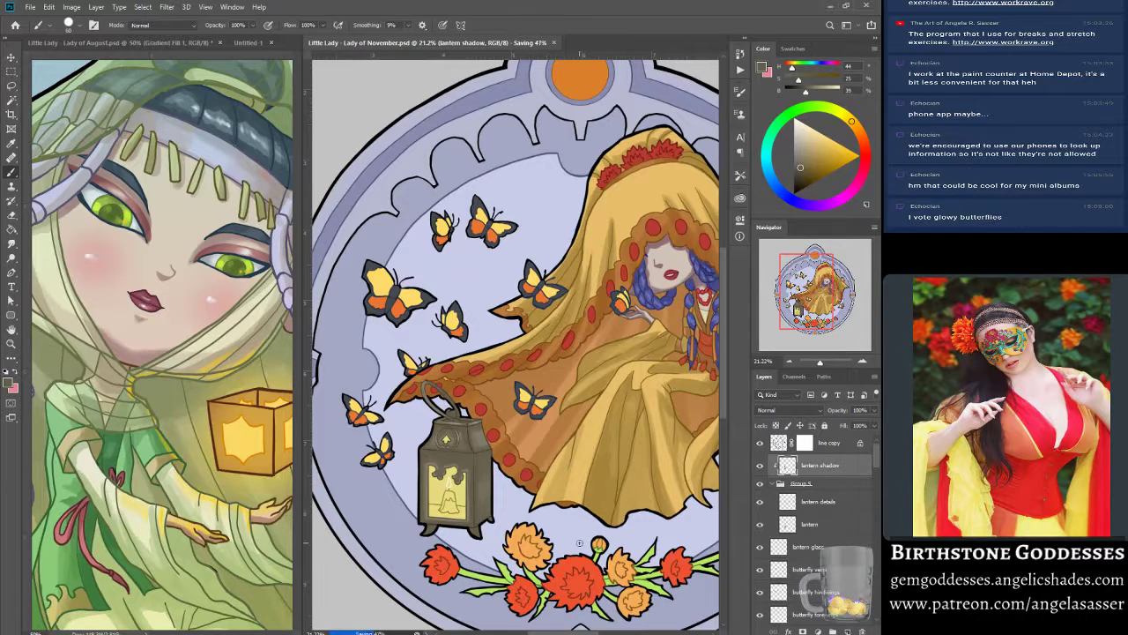
- Zoom in on the lady's face and neck and select the skin shadow layer
{"action": "mouse_move", "coordinate": [820, 362]}
{"action": "left_mouse_down"}
{"action": "mouse_move", "coordinate": [804, 362]}
{"action": "mouse_move", "coordinate": [820, 364]}
{"action": "left_mouse_up"}
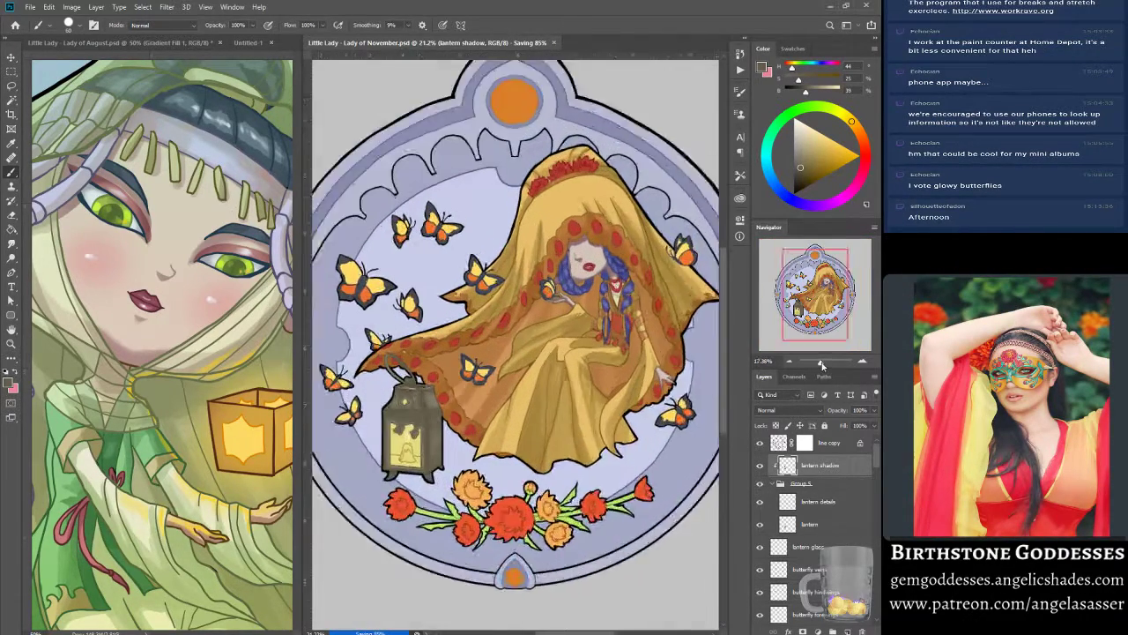
{"action": "left_click_drag", "start_coordinate": [818, 298], "coordinate": [829, 298]}
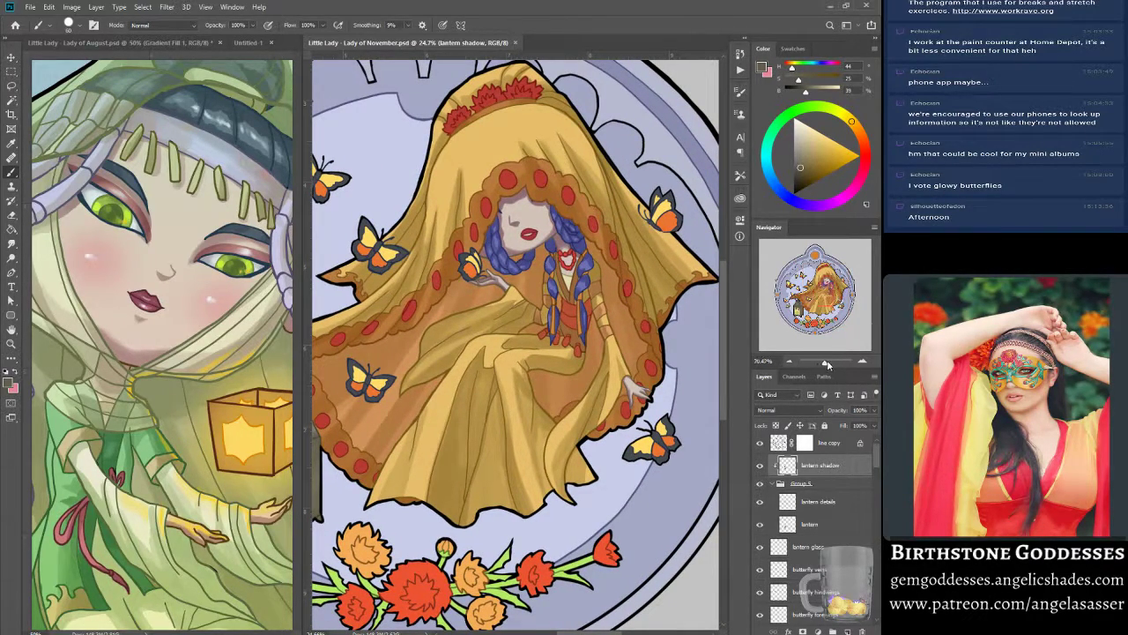
{"action": "left_click_drag", "start_coordinate": [821, 361], "coordinate": [825, 361]}
{"action": "left_click_drag", "start_coordinate": [829, 296], "coordinate": [833, 286]}
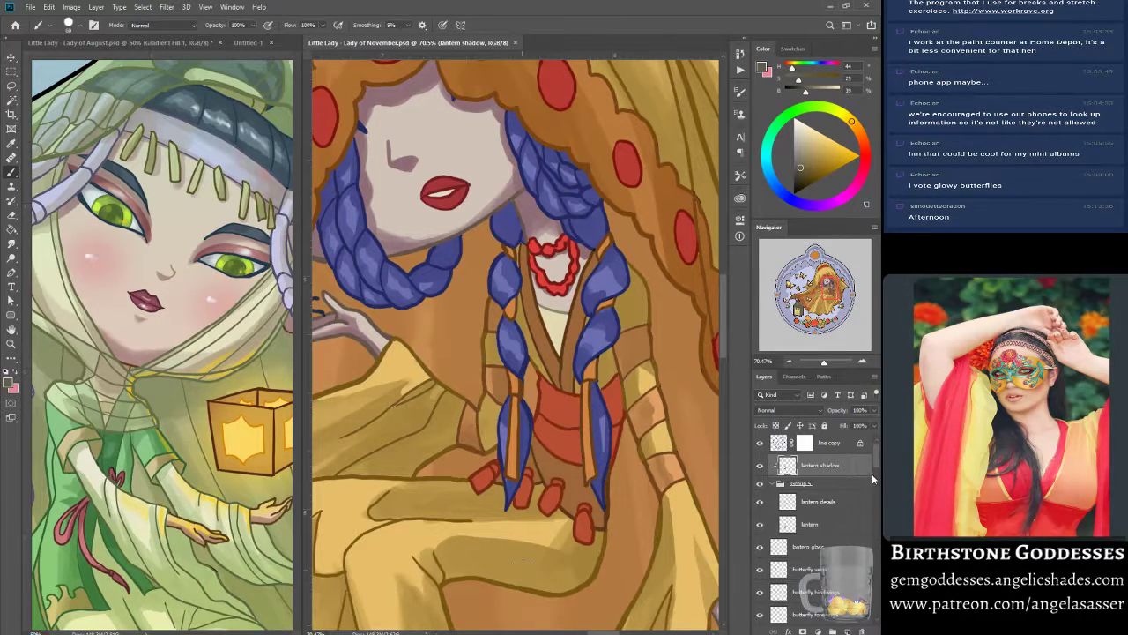
{"action": "scroll", "coordinate": [835, 511], "scroll_direction": "down", "scroll_amount": 10}
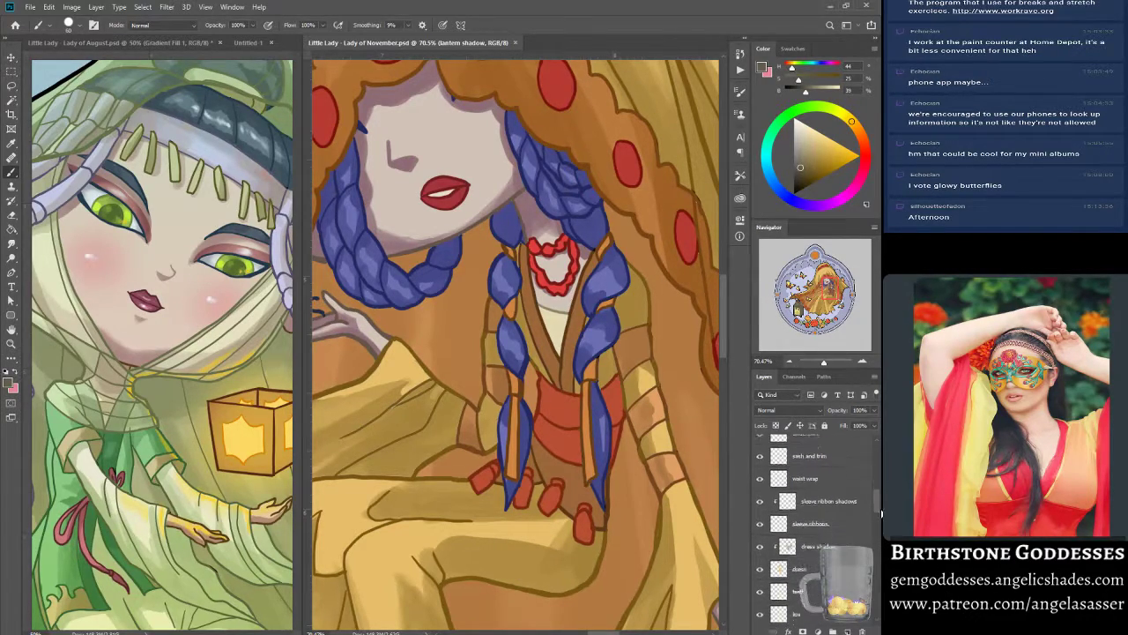
{"action": "left_click_drag", "start_coordinate": [878, 514], "coordinate": [875, 529]}
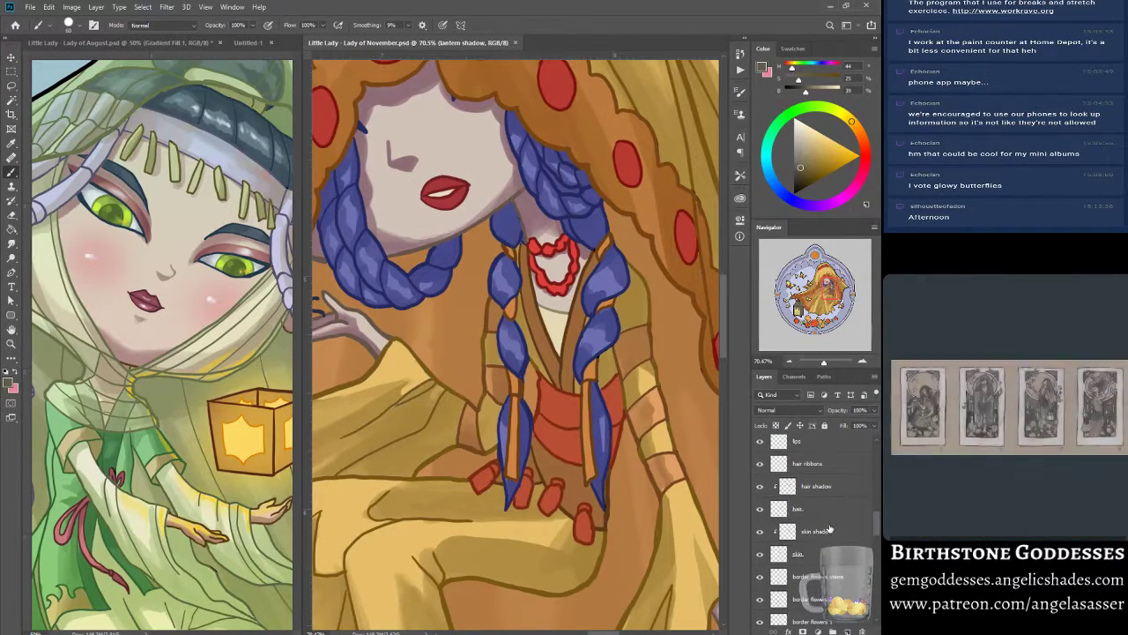
{"action": "left_click", "coordinate": [815, 531]}
- Soften the edge of the skin shadow along the chin and jaw with a much smaller Smudge tool at 18% strength
{"action": "left_click", "coordinate": [12, 243]}
{"action": "key", "text": "bracketleft"}
{"action": "key", "text": "bracketleft"}
{"action": "key", "text": "bracketleft"}
{"action": "key", "text": "bracketleft"}
{"action": "key", "text": "bracketleft"}
{"action": "key", "text": "bracketleft"}
{"action": "key", "text": "bracketleft"}
{"action": "key", "text": "bracketleft"}
{"action": "key", "text": "bracketleft"}
{"action": "key", "text": "bracketleft"}
{"action": "key", "text": "bracketleft"}
{"action": "key", "text": "bracketleft"}
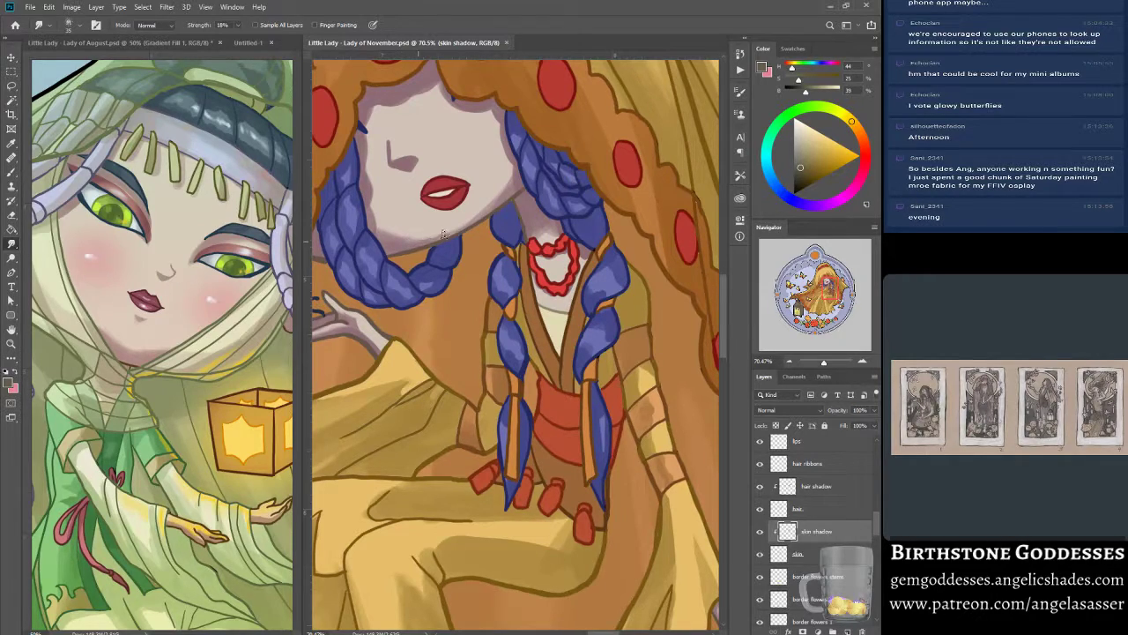
{"action": "left_click_drag", "start_coordinate": [447, 231], "coordinate": [488, 210]}
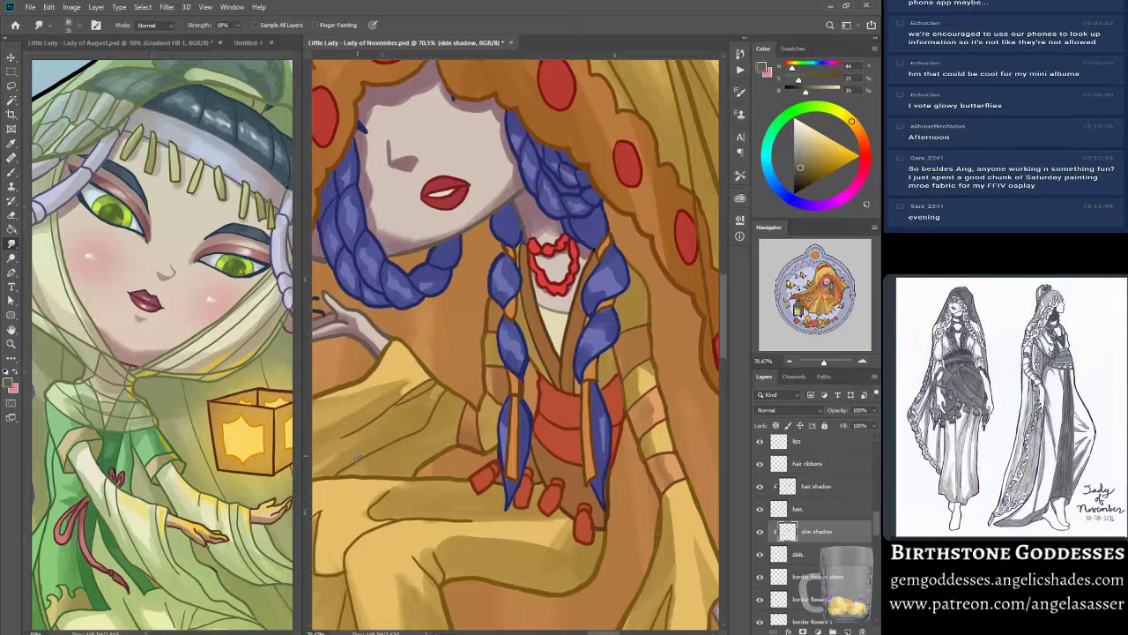
{"action": "mouse_move", "coordinate": [437, 220]}
{"action": "left_mouse_down"}
{"action": "mouse_move", "coordinate": [476, 187]}
{"action": "mouse_move", "coordinate": [417, 215]}
{"action": "mouse_move", "coordinate": [439, 227]}
{"action": "mouse_move", "coordinate": [422, 228]}
{"action": "mouse_move", "coordinate": [458, 242]}
{"action": "left_mouse_up"}
{"action": "left_click_drag", "start_coordinate": [431, 237], "coordinate": [438, 240]}
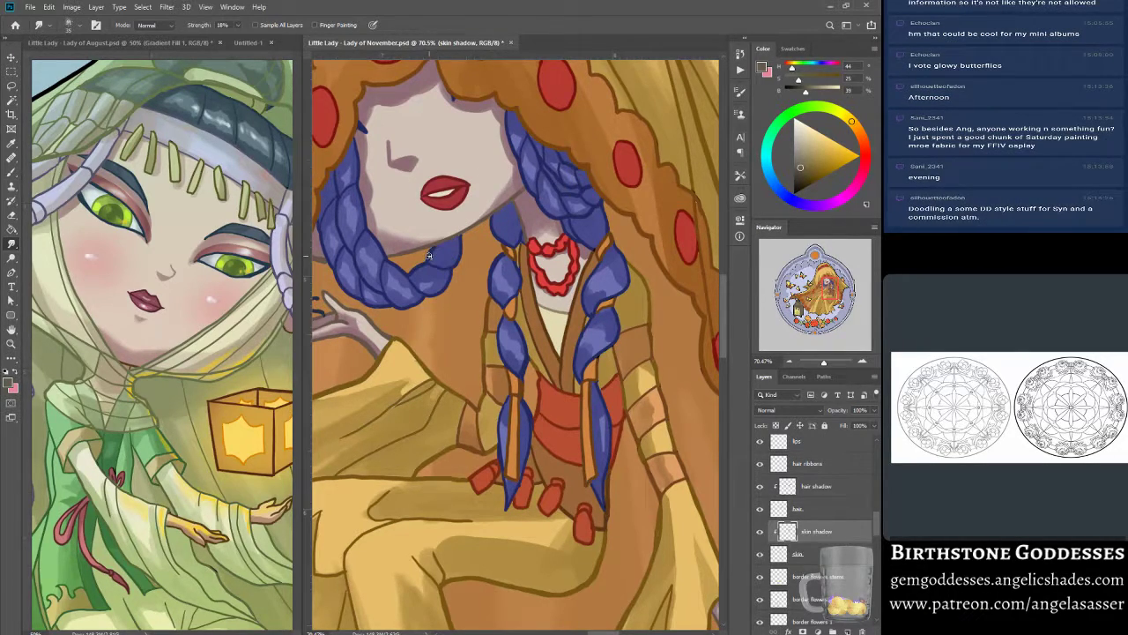
- Touch up the face and neck shadows with a mauve sampled from the neck shadow, alternating between brushing and smudging to blend them
{"action": "left_click", "coordinate": [12, 173]}
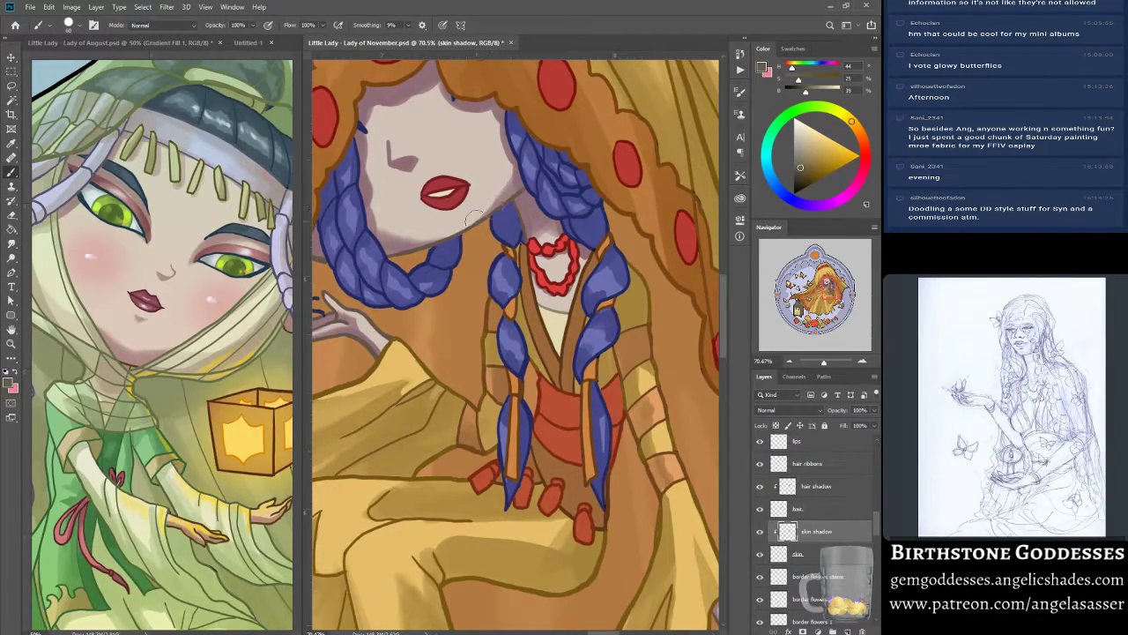
{"action": "mouse_move", "coordinate": [491, 201]}
{"action": "left_mouse_down"}
{"action": "mouse_move", "coordinate": [511, 174]}
{"action": "mouse_move", "coordinate": [494, 196]}
{"action": "left_mouse_up"}
{"action": "left_click", "coordinate": [515, 212], "text": "alt"}
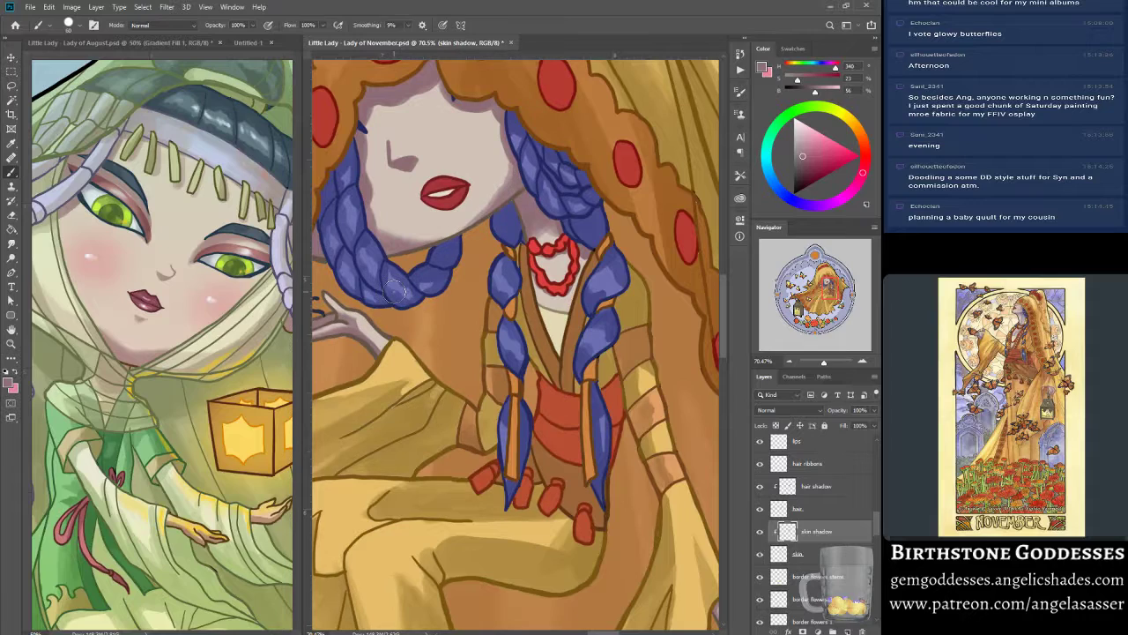
{"action": "left_click", "coordinate": [11, 243]}
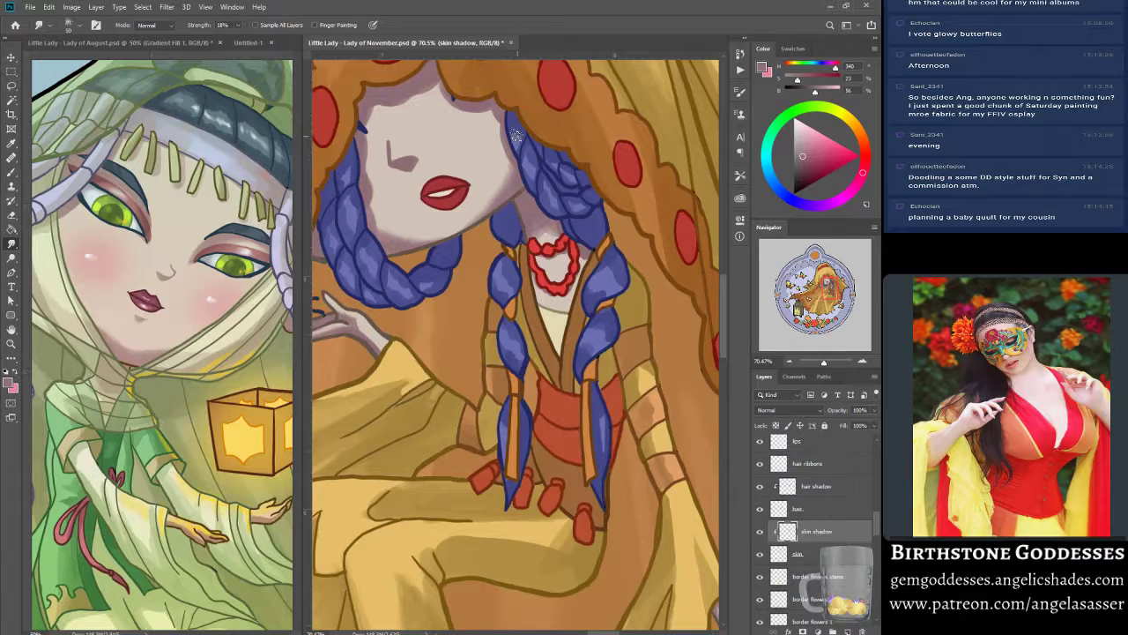
{"action": "left_click", "coordinate": [11, 173]}
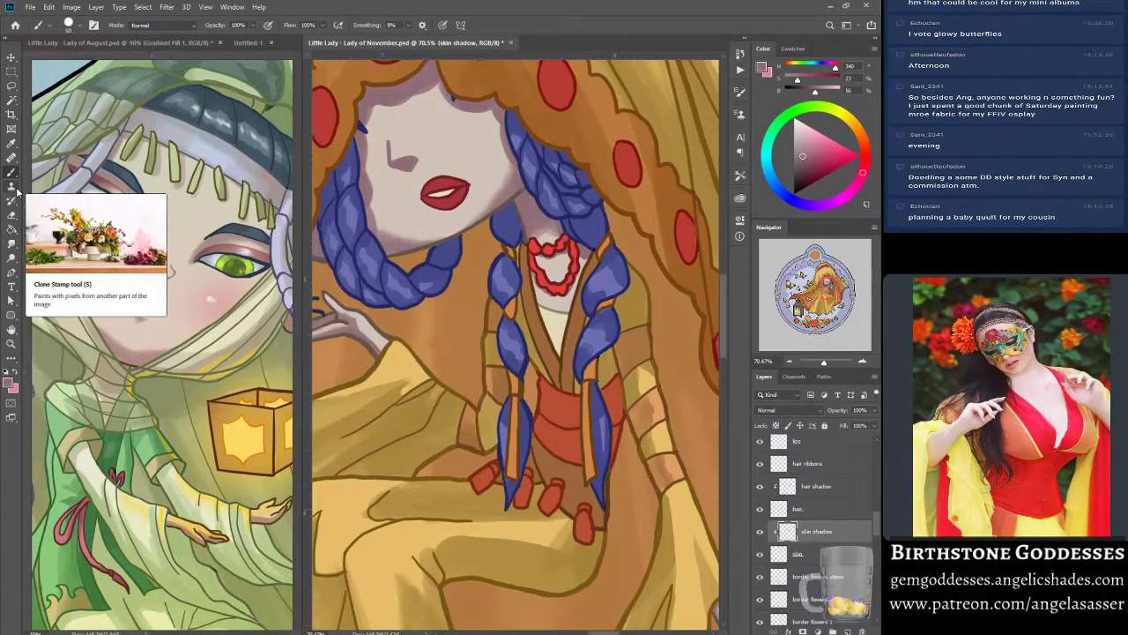
{"action": "left_click", "coordinate": [10, 243]}
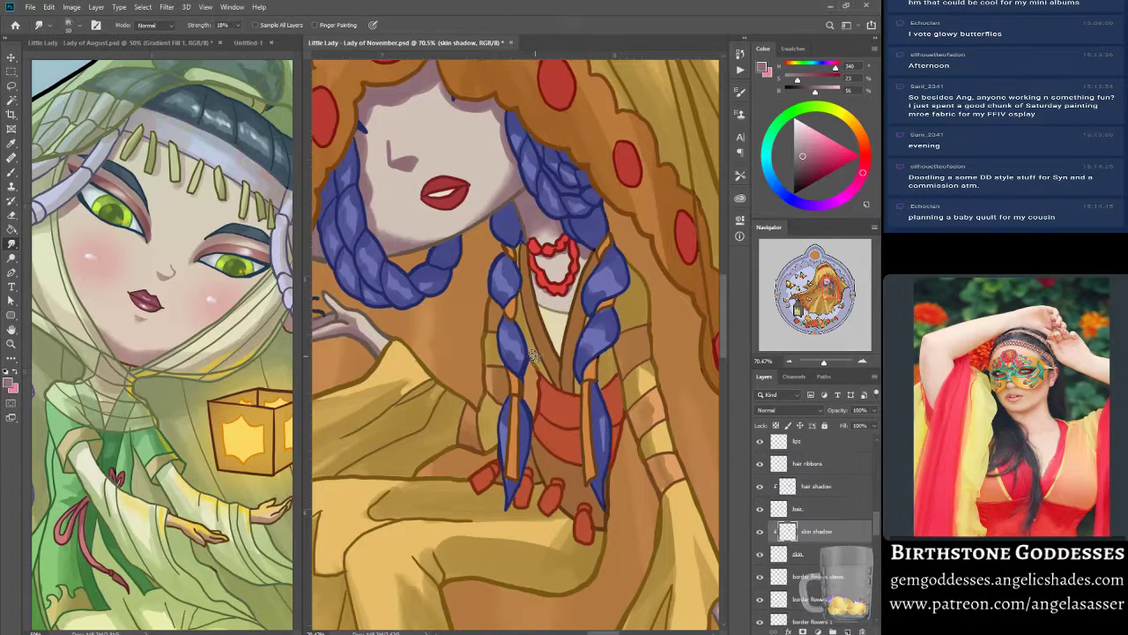
{"action": "left_click", "coordinate": [11, 173]}
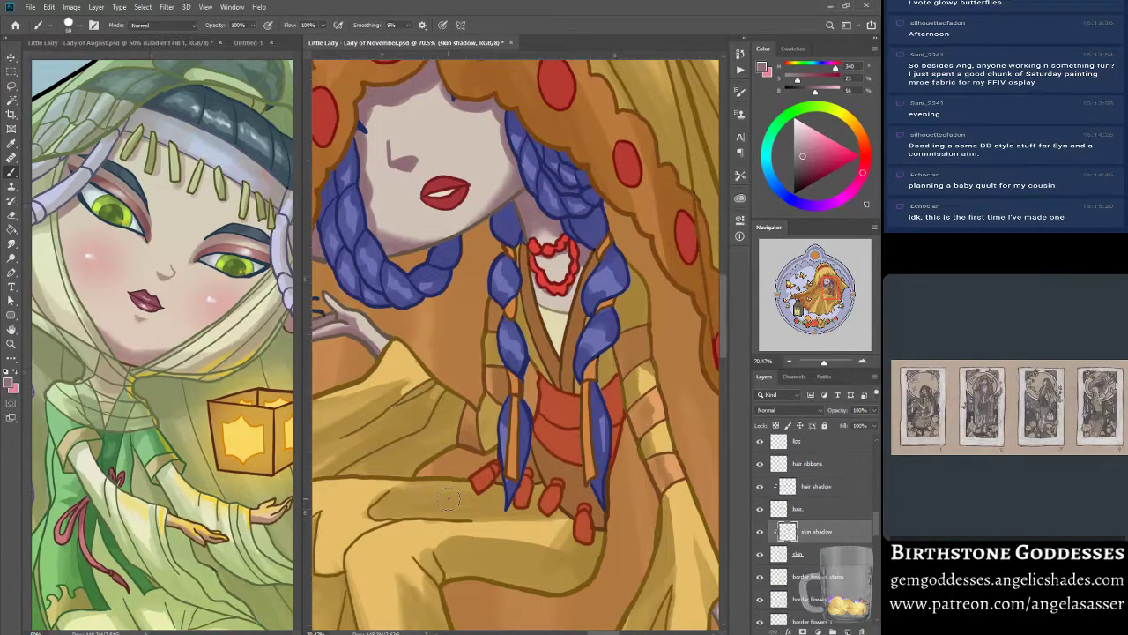
{"action": "left_click_drag", "start_coordinate": [824, 361], "coordinate": [822, 376]}
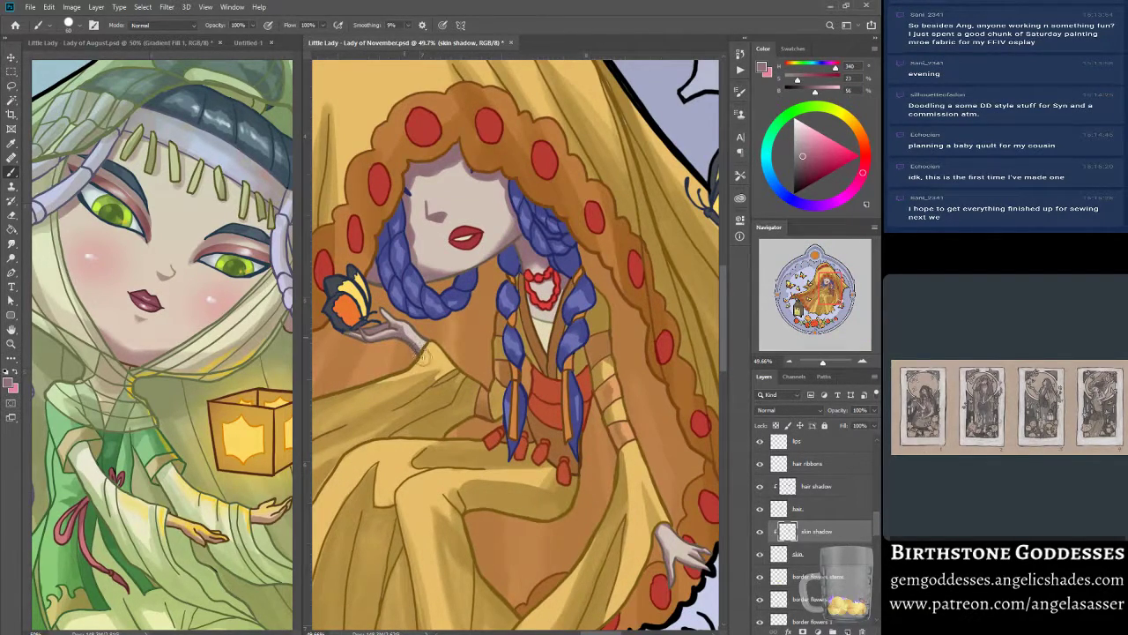
- Brush mauve skin shadow onto the wrist and palm of the raised hand below the butterfly, and save the document
{"action": "left_click_drag", "start_coordinate": [421, 348], "coordinate": [425, 357]}
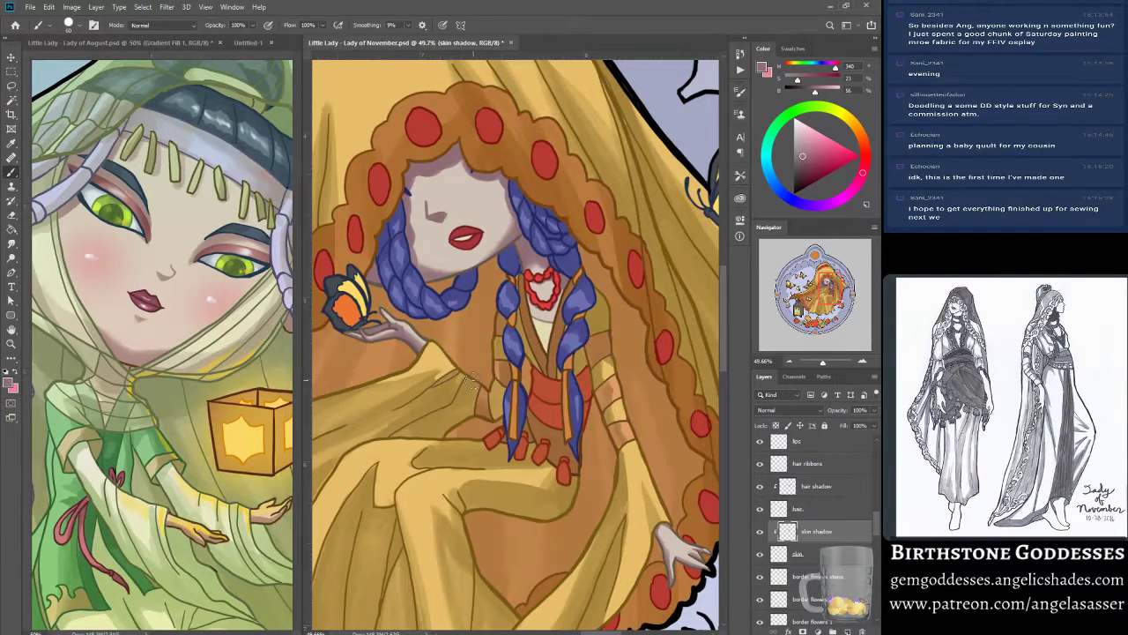
{"action": "left_click_drag", "start_coordinate": [383, 317], "coordinate": [392, 325]}
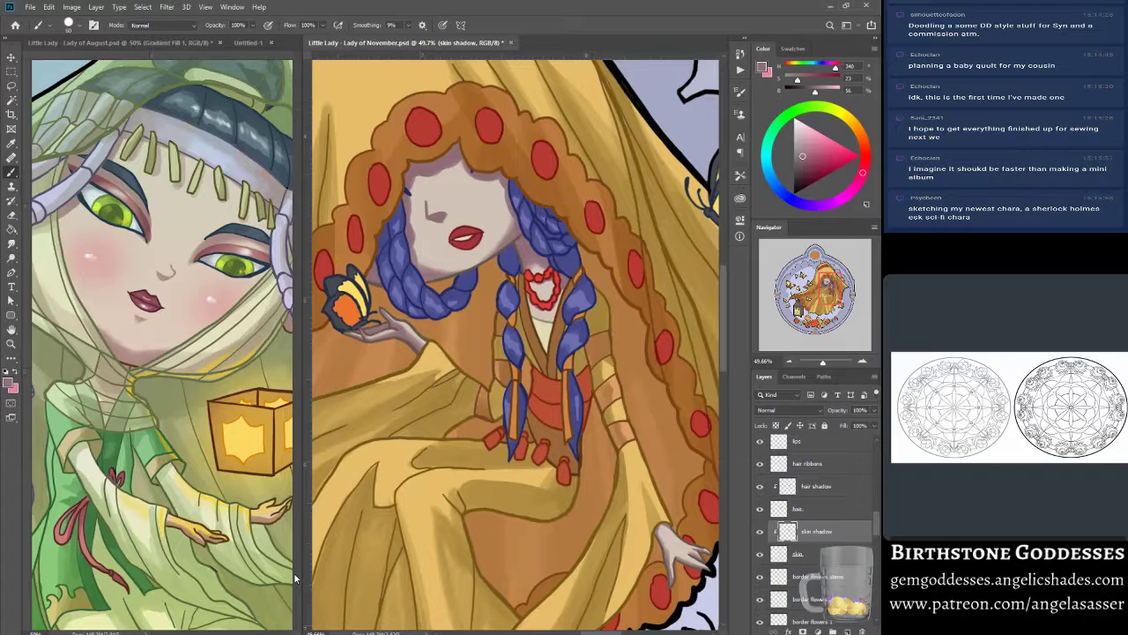
{"action": "key", "text": "ctrl+s"}
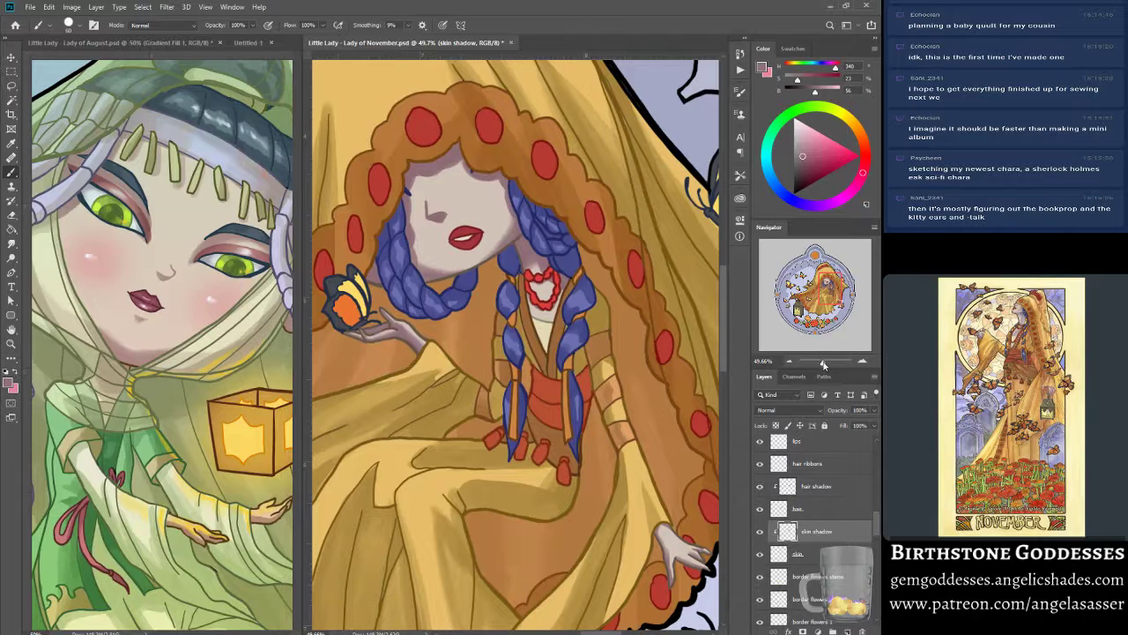
- Select the sleeve ribbon shadows layer by picking the sleeve ribbon directly in the artwork
{"action": "left_click_drag", "start_coordinate": [823, 363], "coordinate": [822, 374]}
{"action": "left_click_drag", "start_coordinate": [819, 294], "coordinate": [828, 288]}
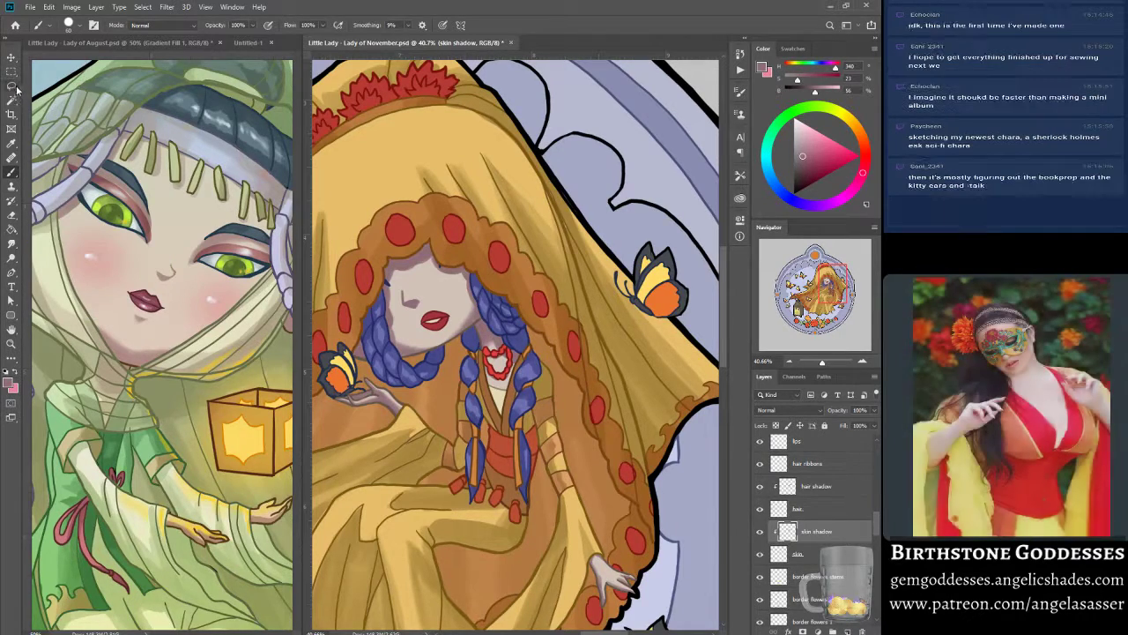
{"action": "left_click", "coordinate": [12, 56]}
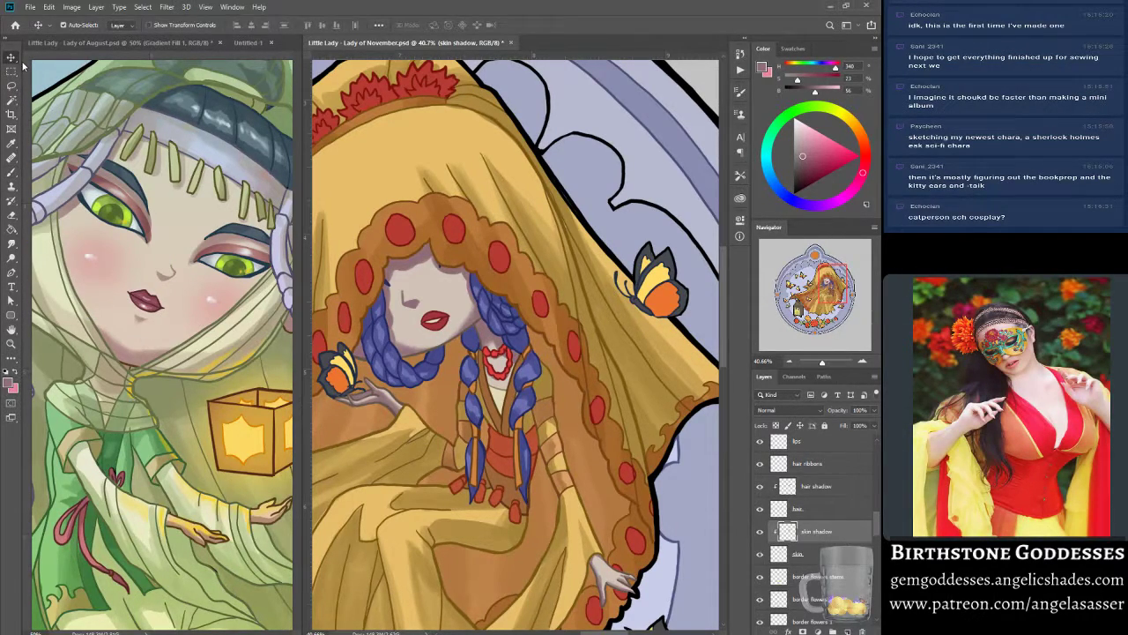
{"action": "left_click", "coordinate": [469, 435]}
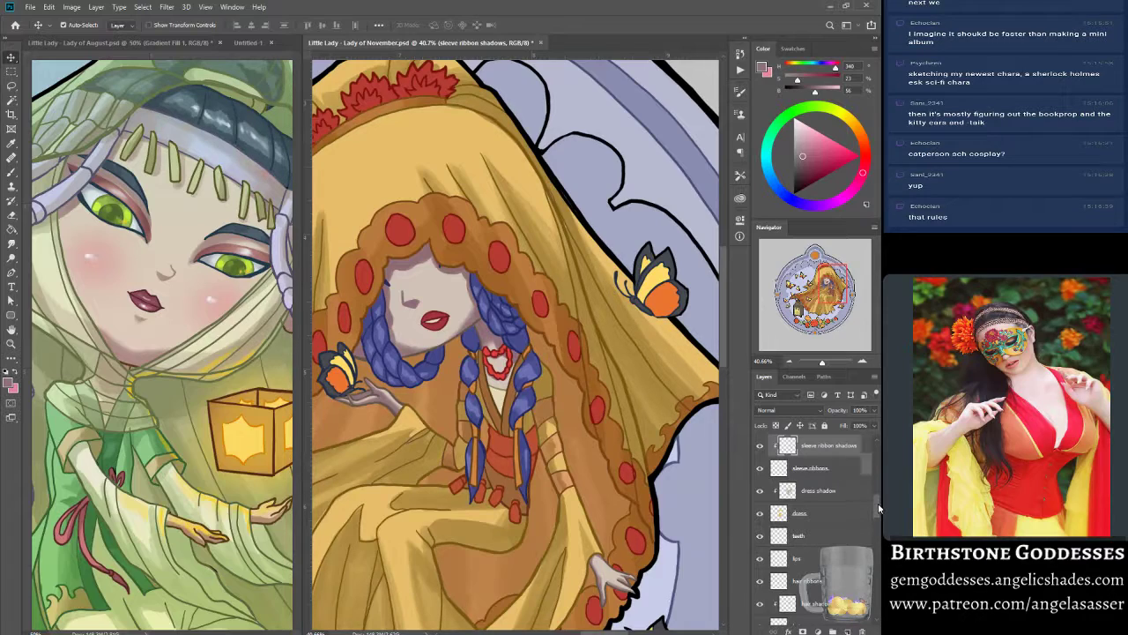
{"action": "scroll", "coordinate": [877, 505], "scroll_direction": "up", "scroll_amount": 3}
{"action": "scroll", "coordinate": [877, 503], "scroll_direction": "up", "scroll_amount": 2}
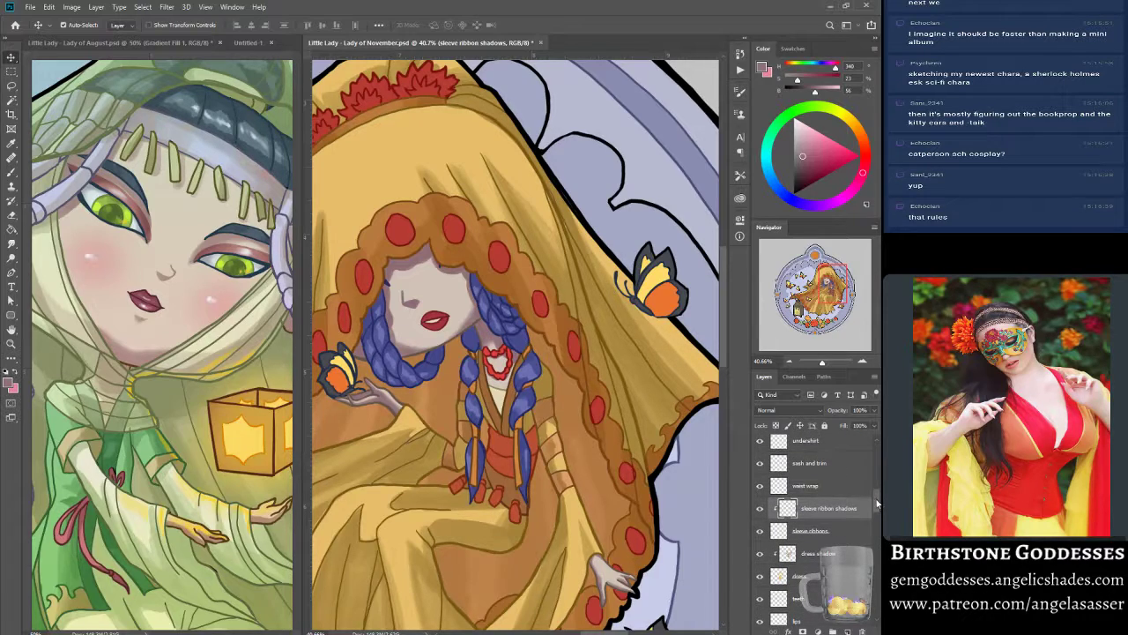
{"action": "scroll", "coordinate": [874, 499], "scroll_direction": "up", "scroll_amount": 3}
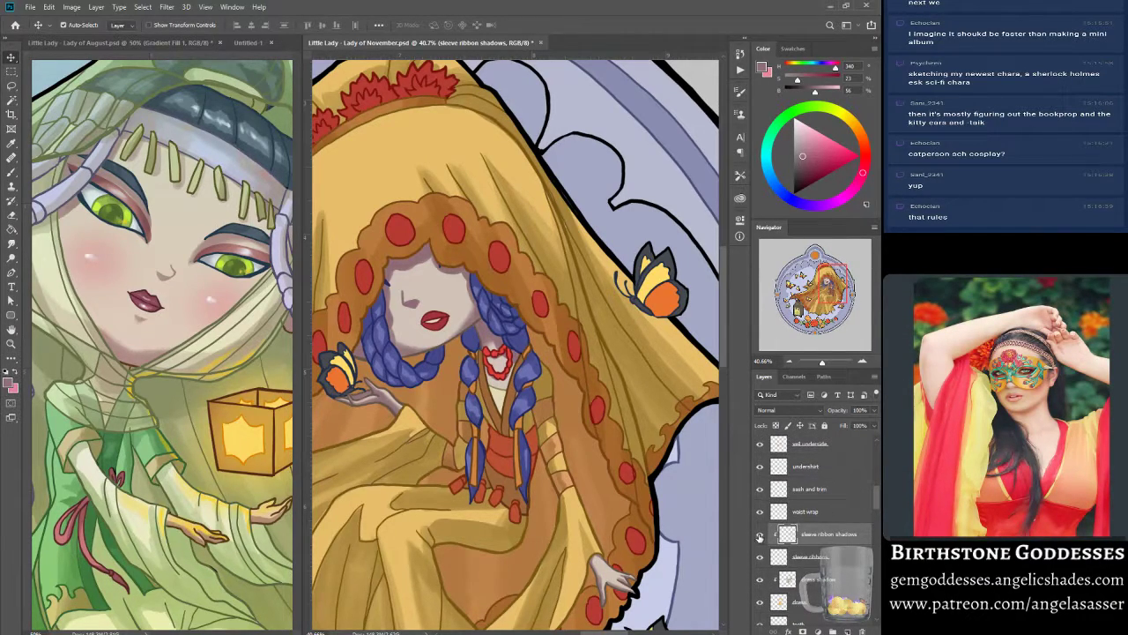
- Compare the sleeves with the sleeve ribbon shadows layer hidden and shown
{"action": "left_click", "coordinate": [759, 535]}
{"action": "left_click", "coordinate": [759, 534]}
{"action": "left_click", "coordinate": [759, 535]}
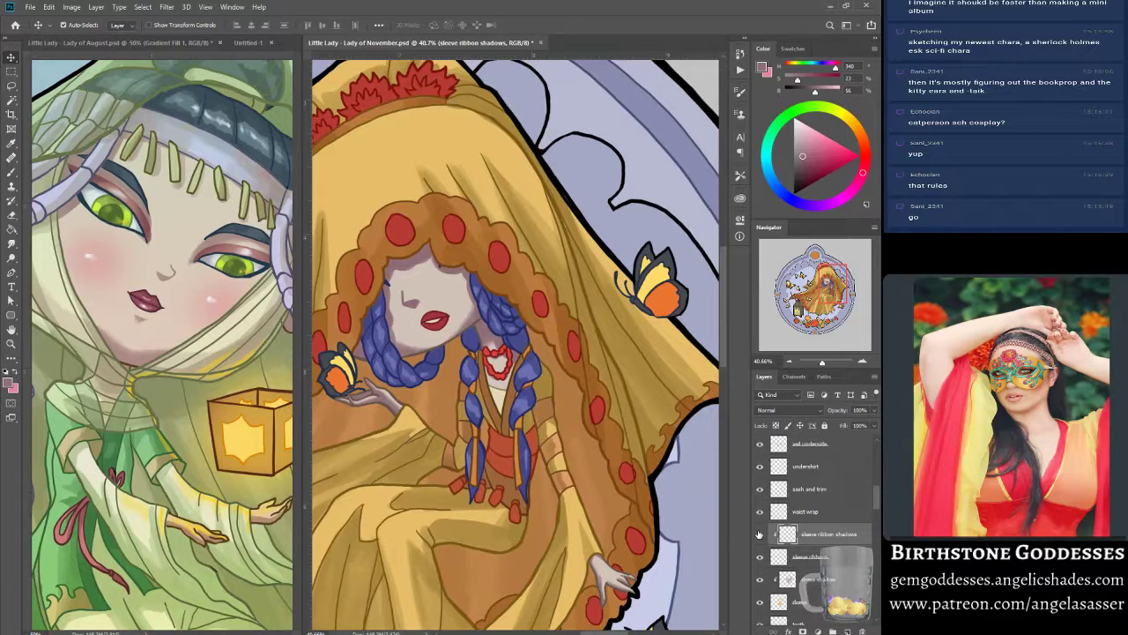
{"action": "left_click", "coordinate": [759, 535]}
{"action": "left_click", "coordinate": [760, 538]}
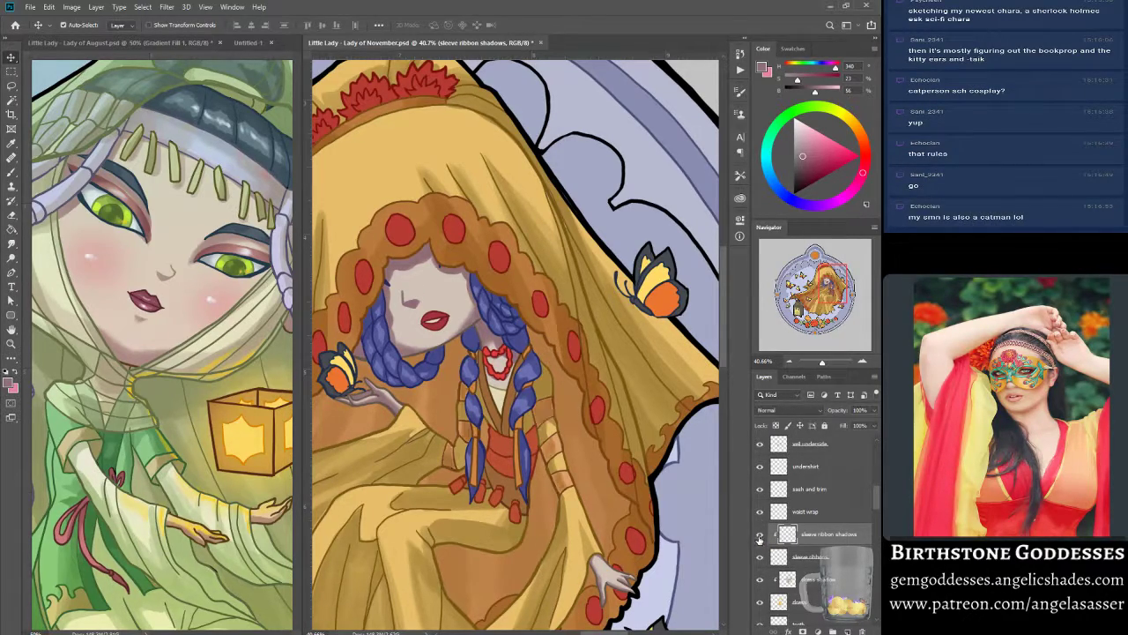
{"action": "key", "text": "b"}
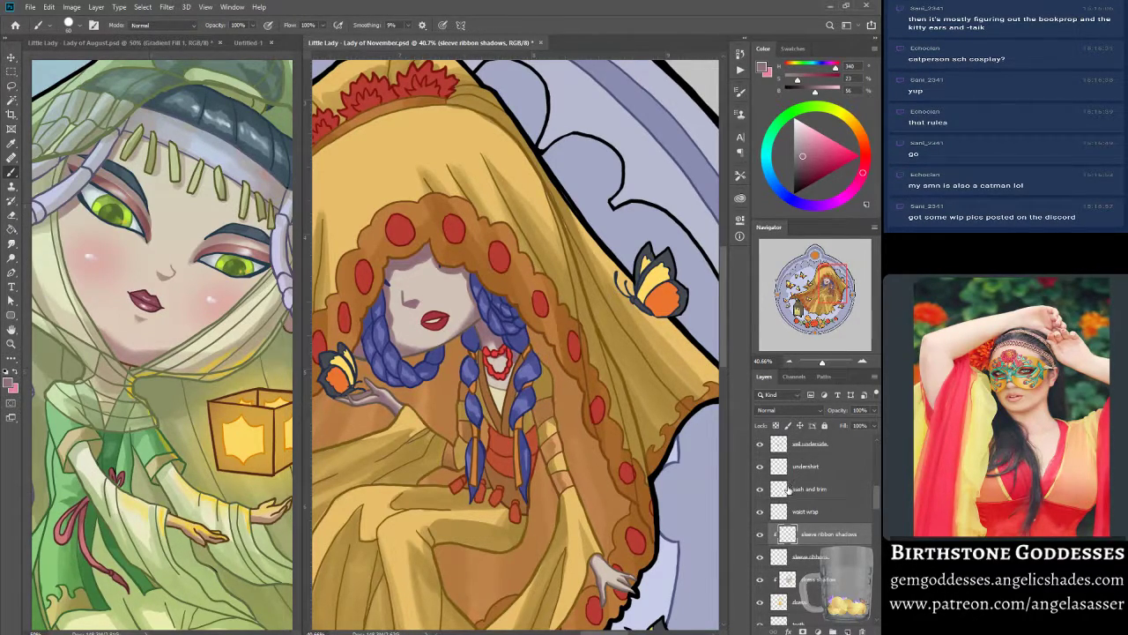
{"action": "left_click", "coordinate": [758, 535]}
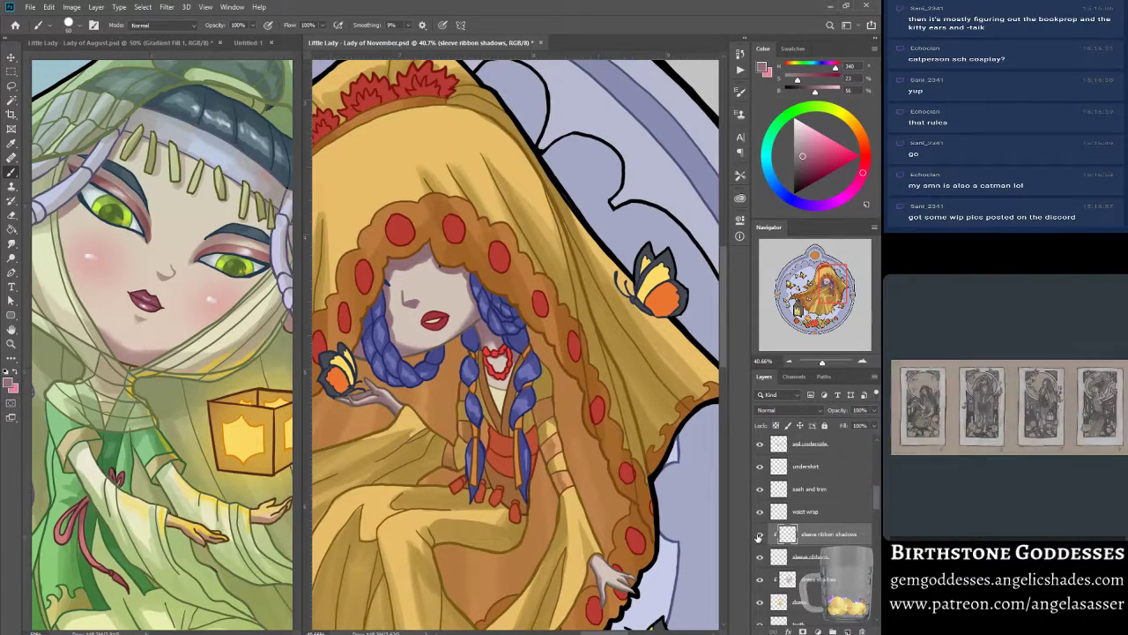
{"action": "left_click", "coordinate": [758, 537]}
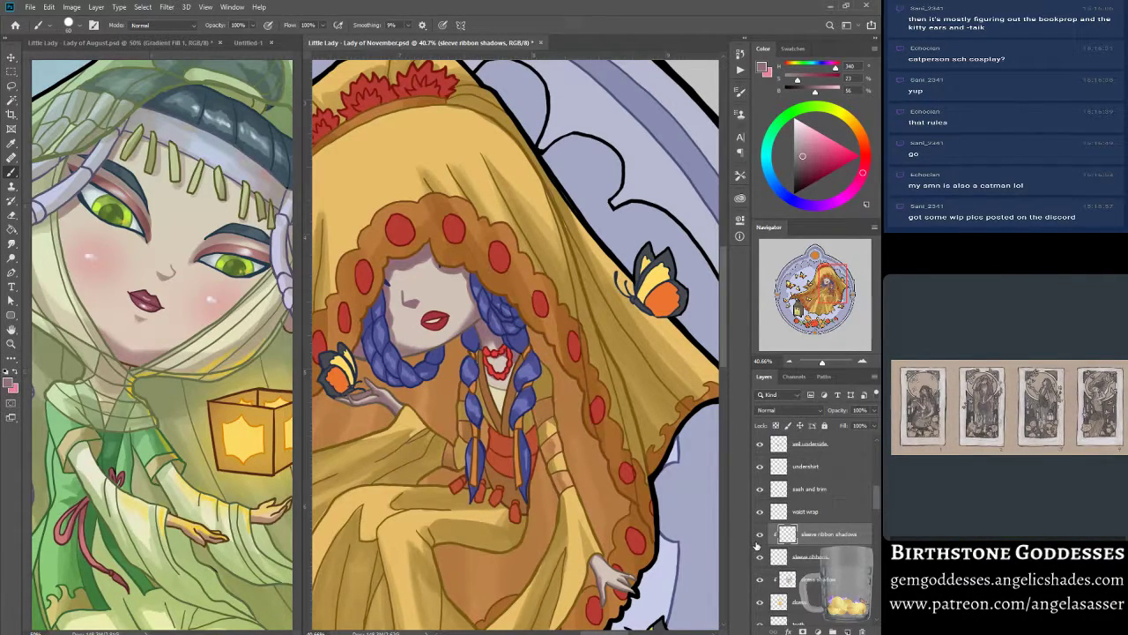
{"action": "left_click", "coordinate": [759, 535]}
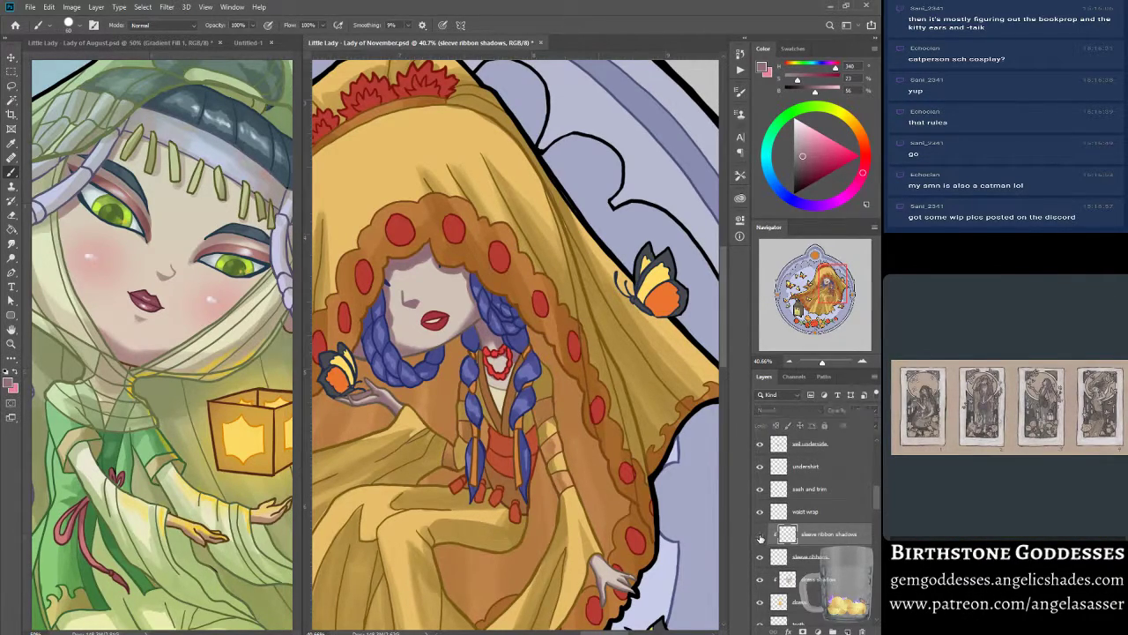
{"action": "left_click", "coordinate": [758, 535]}
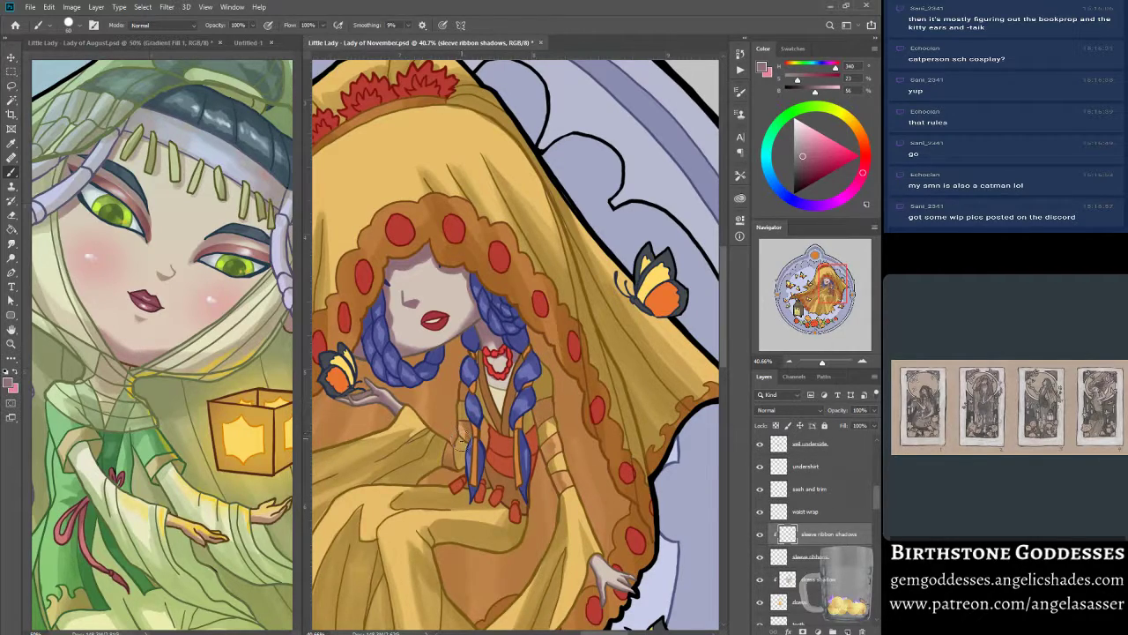
- Sample the orange-brown of the upper sleeve as the brush color
{"action": "key", "text": "alt"}
{"action": "left_click", "coordinate": [544, 410], "text": "alt"}
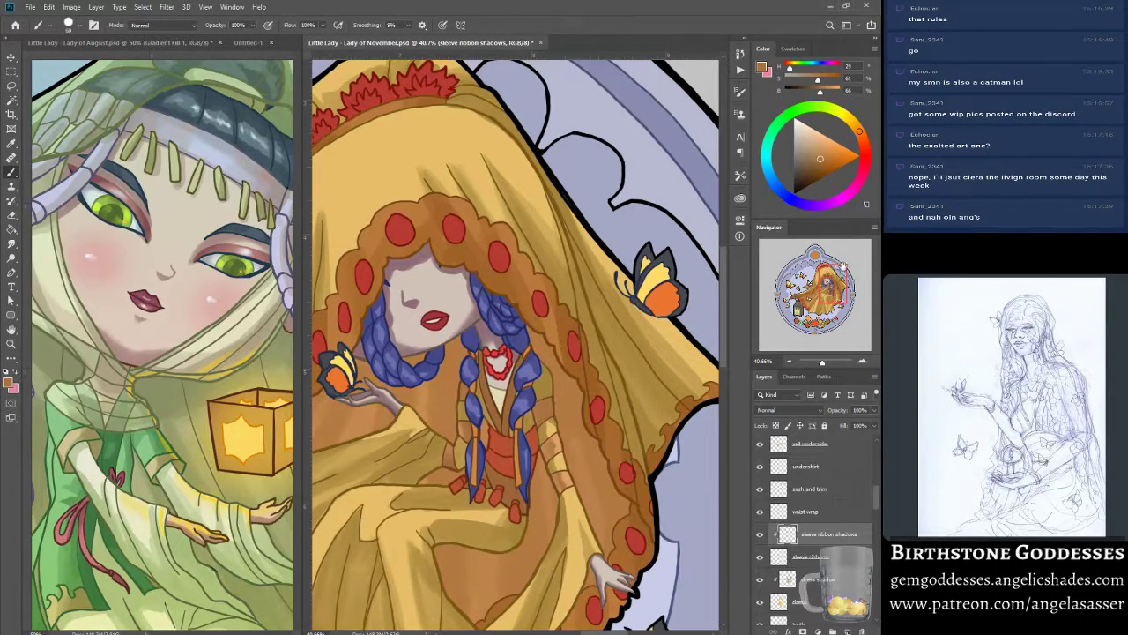
{"action": "left_click_drag", "start_coordinate": [837, 284], "coordinate": [828, 296]}
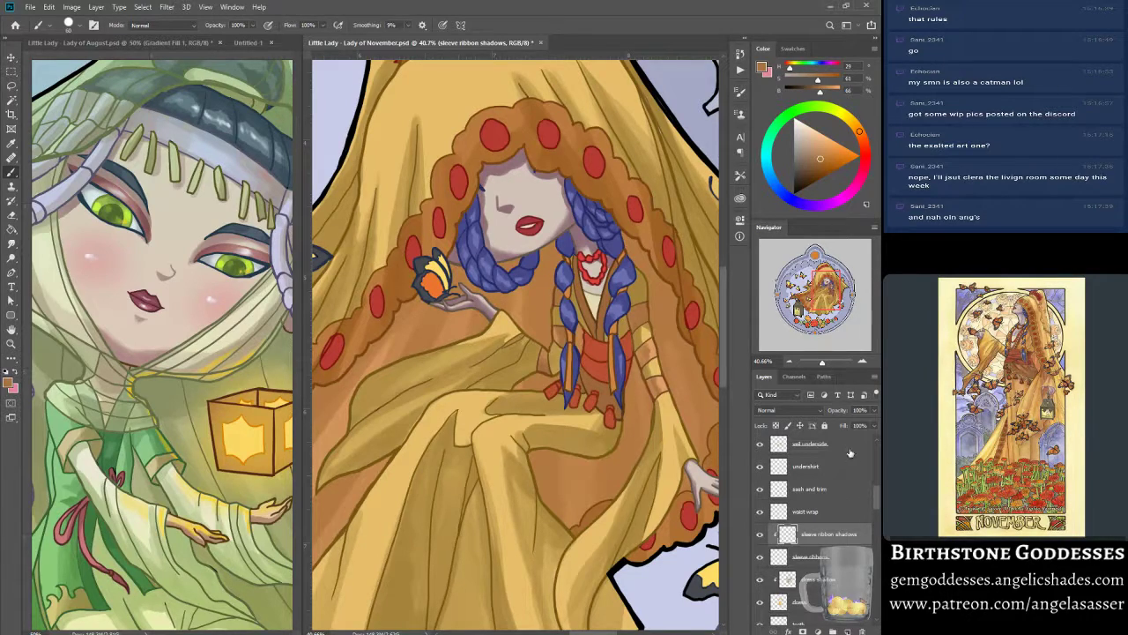
- Look through the layer stack between the dress and border flowers layers for the next part to shade
{"action": "left_click_drag", "start_coordinate": [879, 508], "coordinate": [866, 524]}
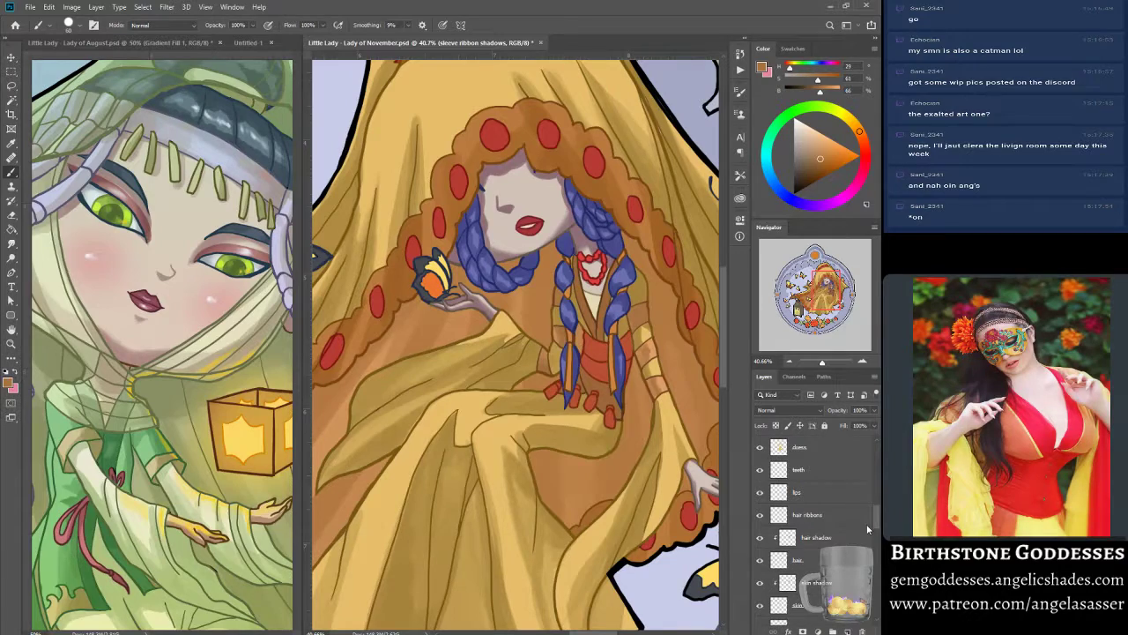
{"action": "scroll", "coordinate": [868, 527], "scroll_direction": "down", "scroll_amount": 2}
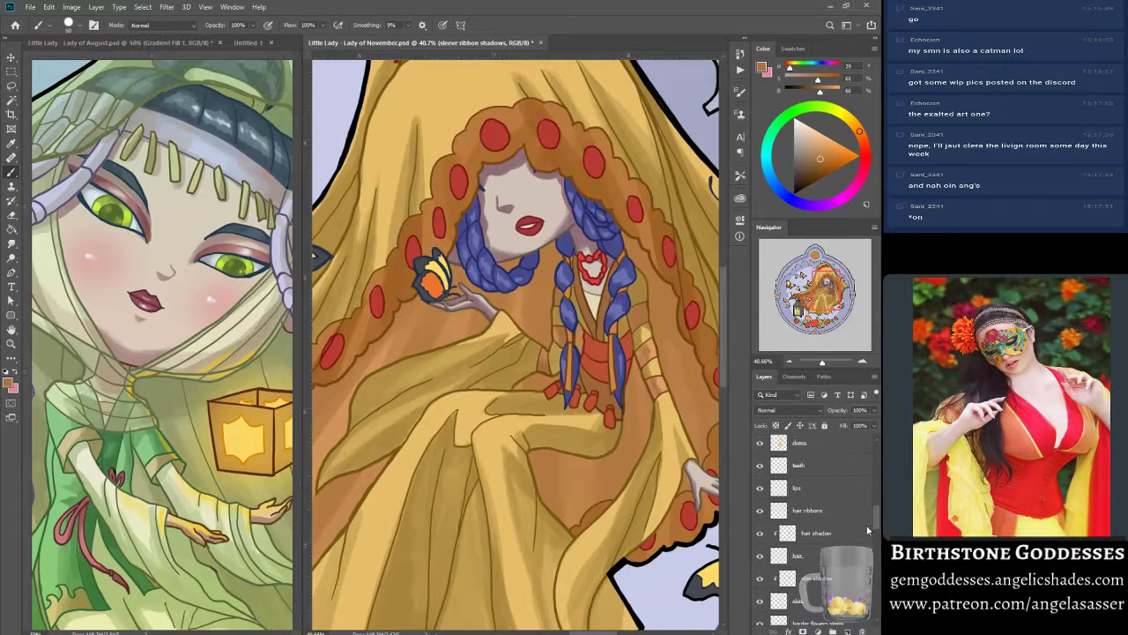
{"action": "scroll", "coordinate": [866, 528], "scroll_direction": "up", "scroll_amount": 1}
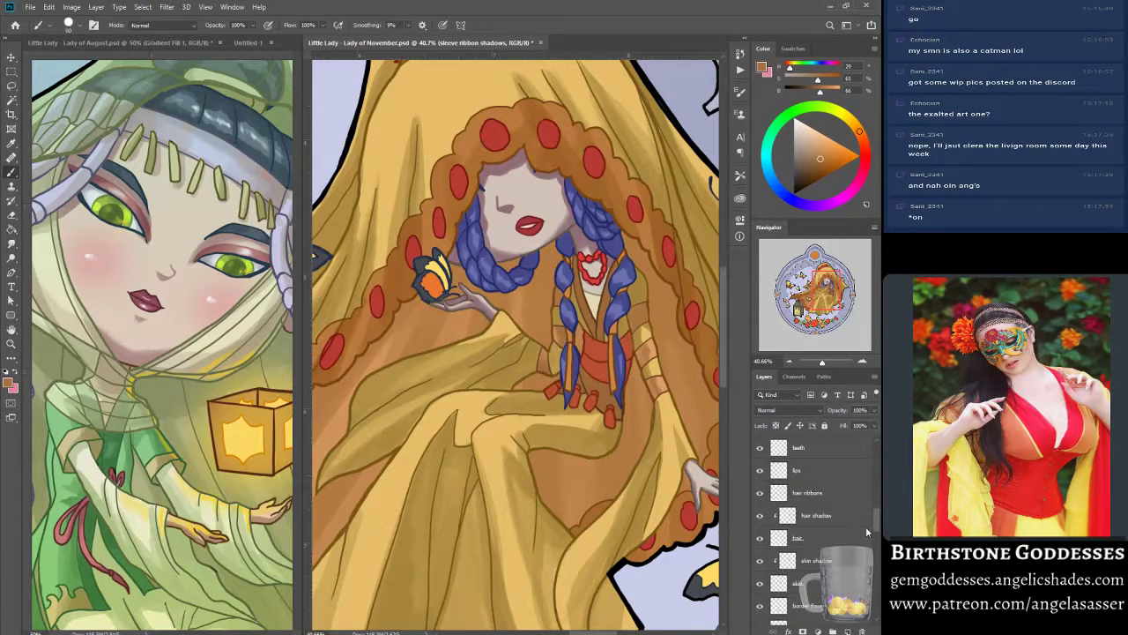
{"action": "scroll", "coordinate": [866, 531], "scroll_direction": "down", "scroll_amount": 1}
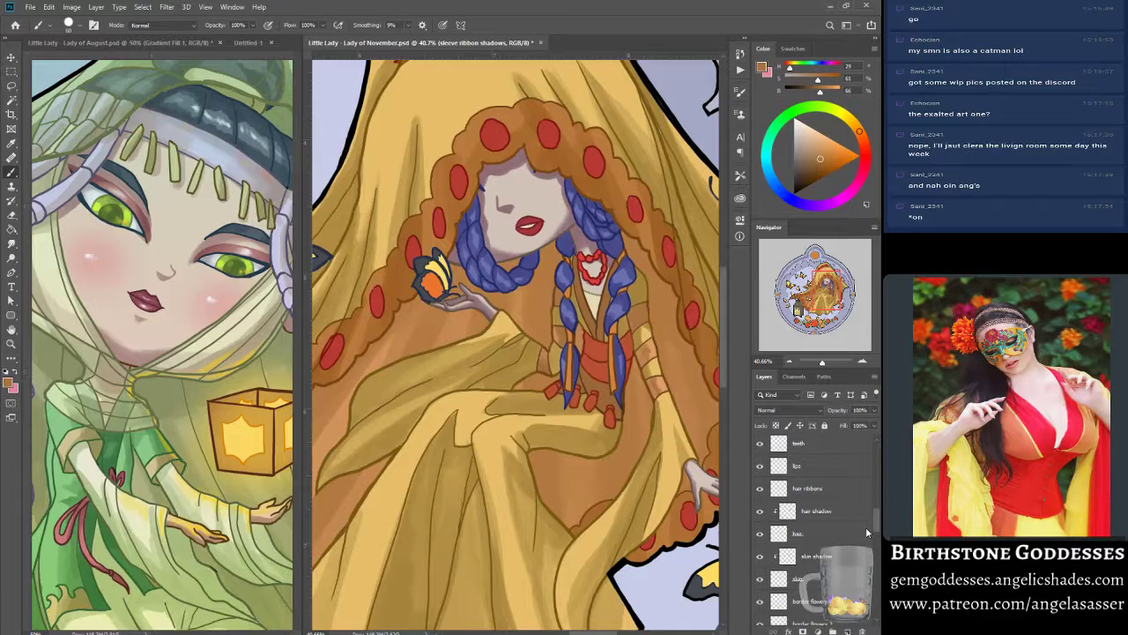
{"action": "scroll", "coordinate": [866, 526], "scroll_direction": "up", "scroll_amount": 1}
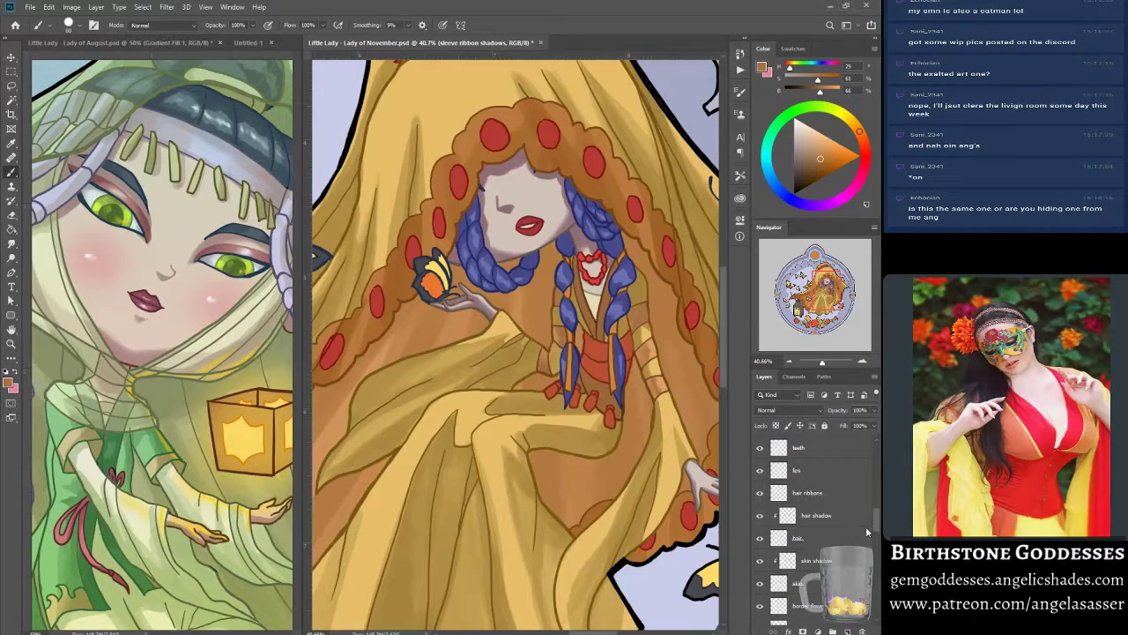
{"action": "scroll", "coordinate": [865, 527], "scroll_direction": "down", "scroll_amount": 1}
{"action": "scroll", "coordinate": [866, 528], "scroll_direction": "up", "scroll_amount": 1}
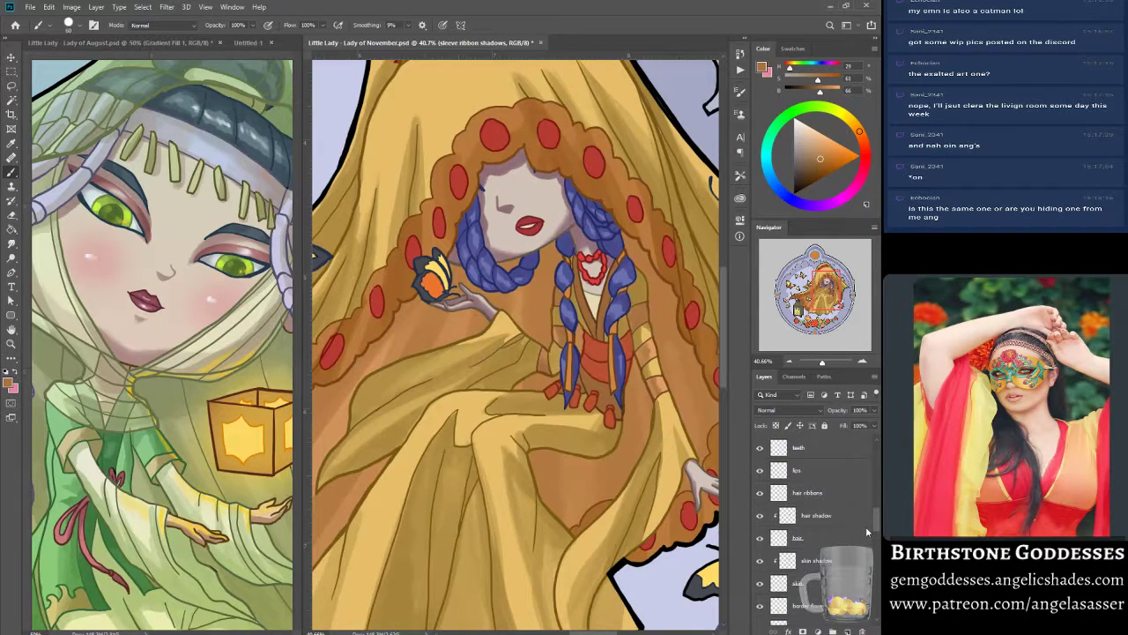
{"action": "scroll", "coordinate": [866, 527], "scroll_direction": "down", "scroll_amount": 1}
{"action": "scroll", "coordinate": [865, 529], "scroll_direction": "down", "scroll_amount": 3}
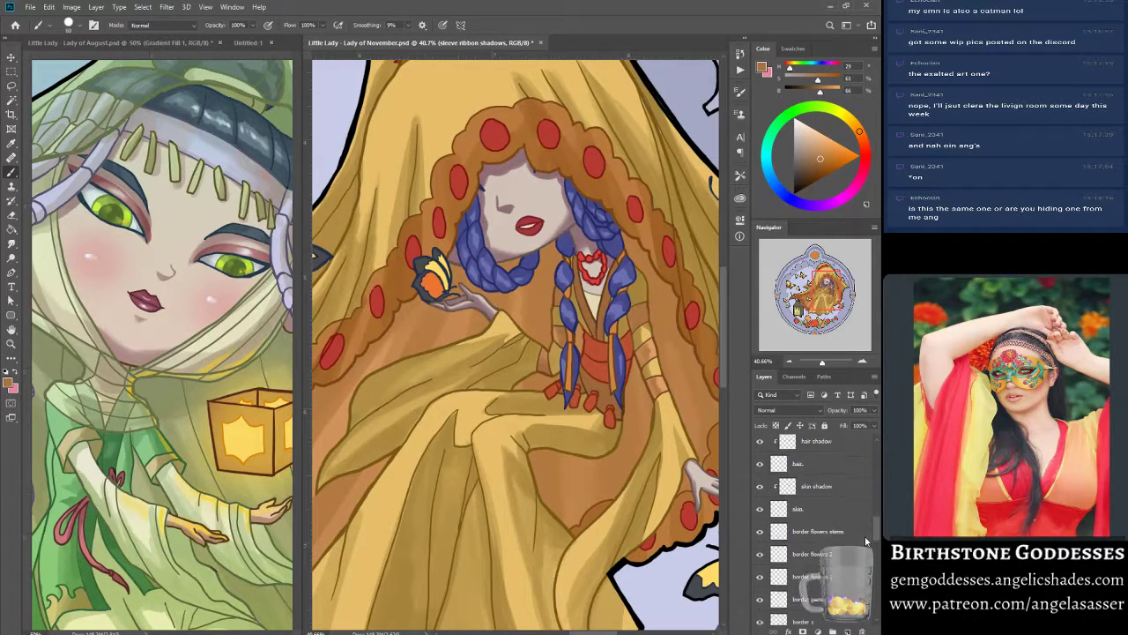
{"action": "scroll", "coordinate": [866, 532], "scroll_direction": "down", "scroll_amount": 6}
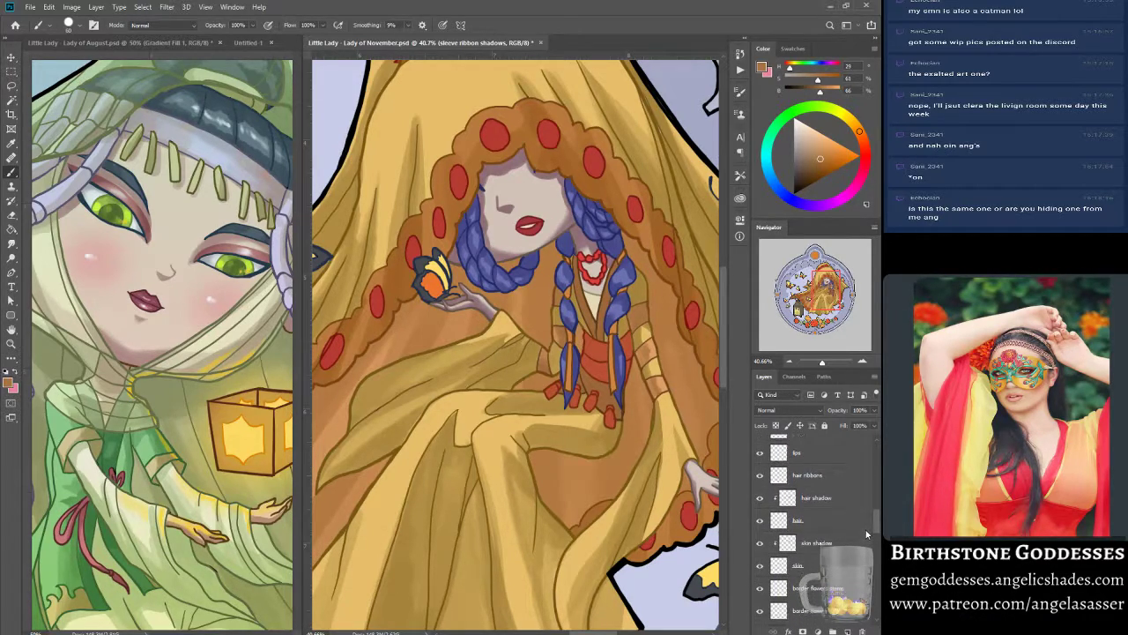
{"action": "scroll", "coordinate": [866, 534], "scroll_direction": "down", "scroll_amount": 6}
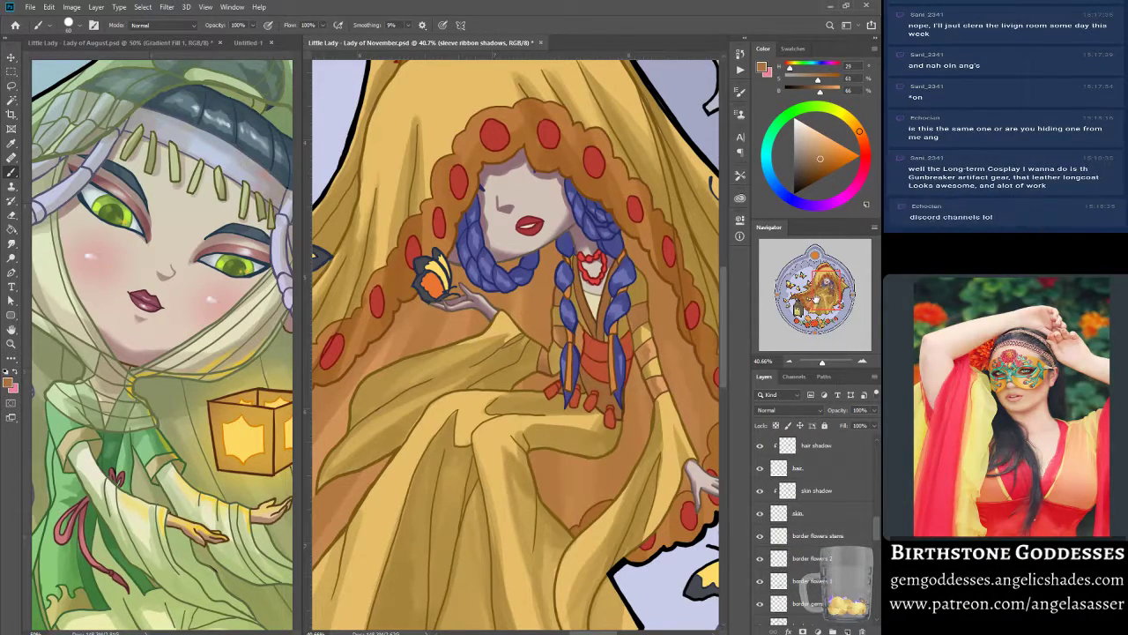
- Review the veil and the whole medallion composition, then examine the lady's torso and sleeves up close
{"action": "left_click_drag", "start_coordinate": [807, 270], "coordinate": [805, 262]}
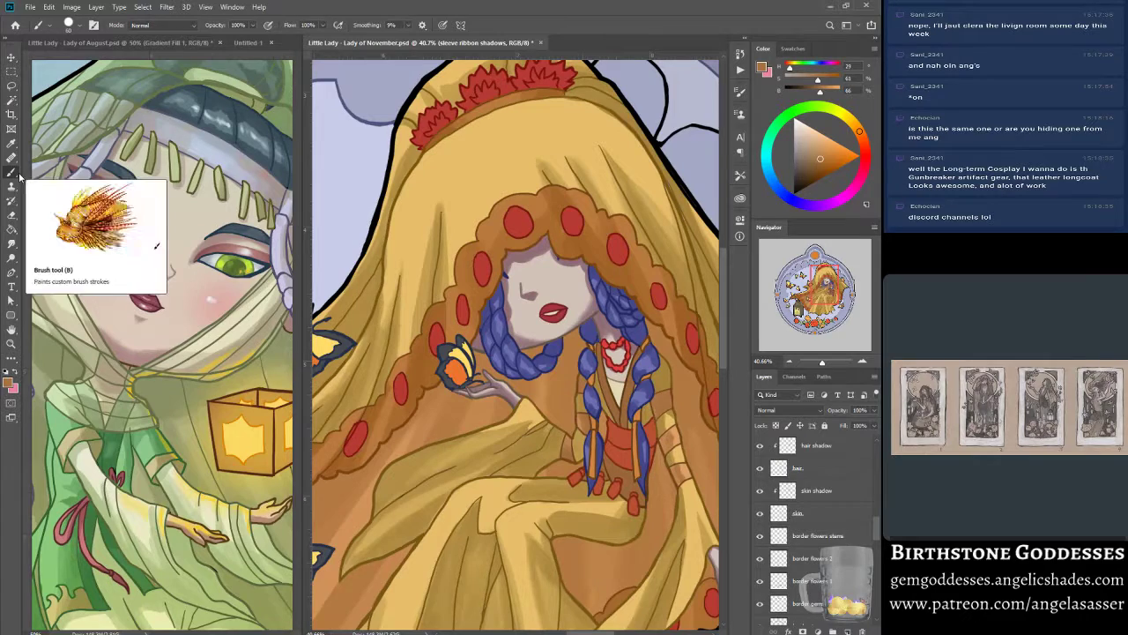
{"action": "scroll", "coordinate": [716, 473], "scroll_direction": "up", "scroll_amount": 2}
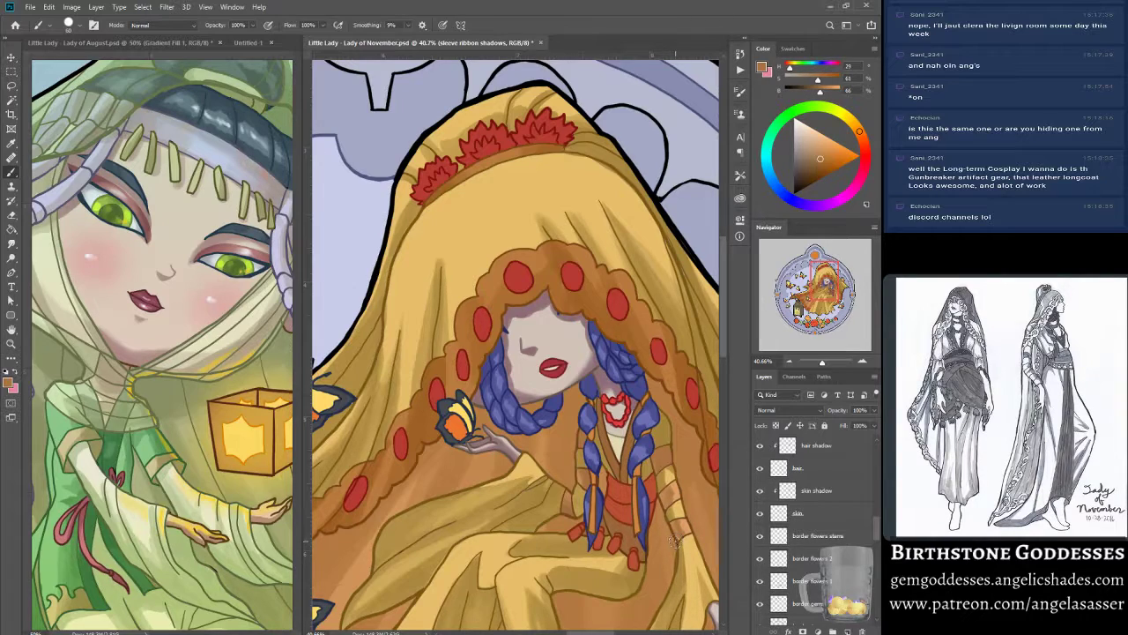
{"action": "left_click_drag", "start_coordinate": [820, 287], "coordinate": [824, 286]}
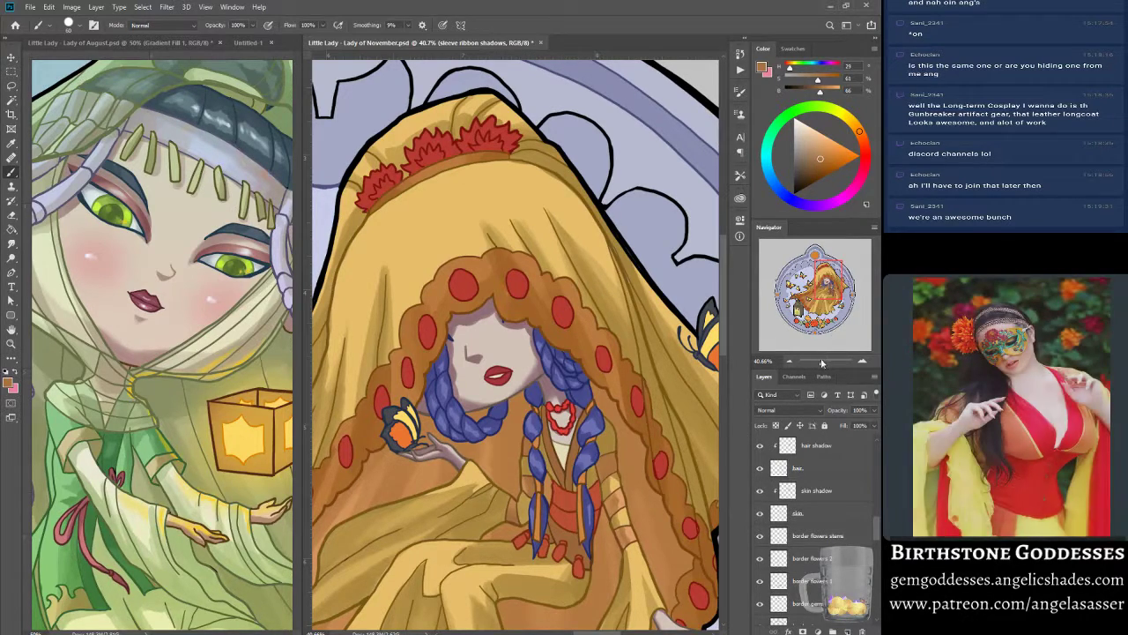
{"action": "left_click_drag", "start_coordinate": [821, 362], "coordinate": [819, 363]}
{"action": "left_click_drag", "start_coordinate": [811, 293], "coordinate": [818, 286]}
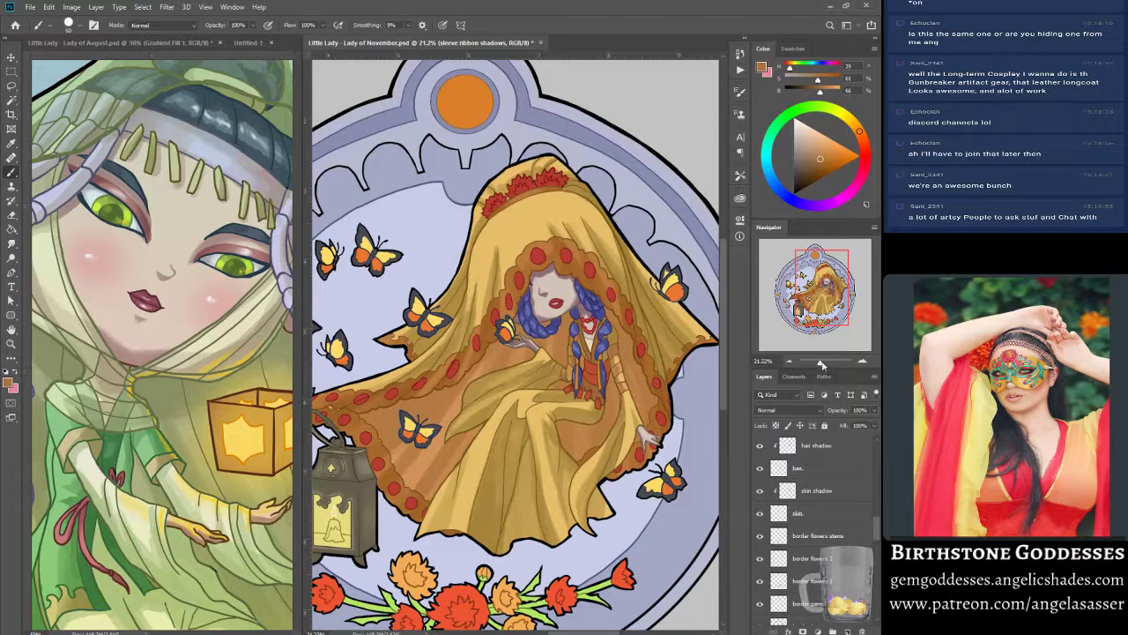
{"action": "left_click_drag", "start_coordinate": [823, 362], "coordinate": [828, 362]}
{"action": "left_click", "coordinate": [824, 294]}
{"action": "left_click_drag", "start_coordinate": [824, 300], "coordinate": [826, 321]}
{"action": "left_click_drag", "start_coordinate": [832, 361], "coordinate": [823, 363]}
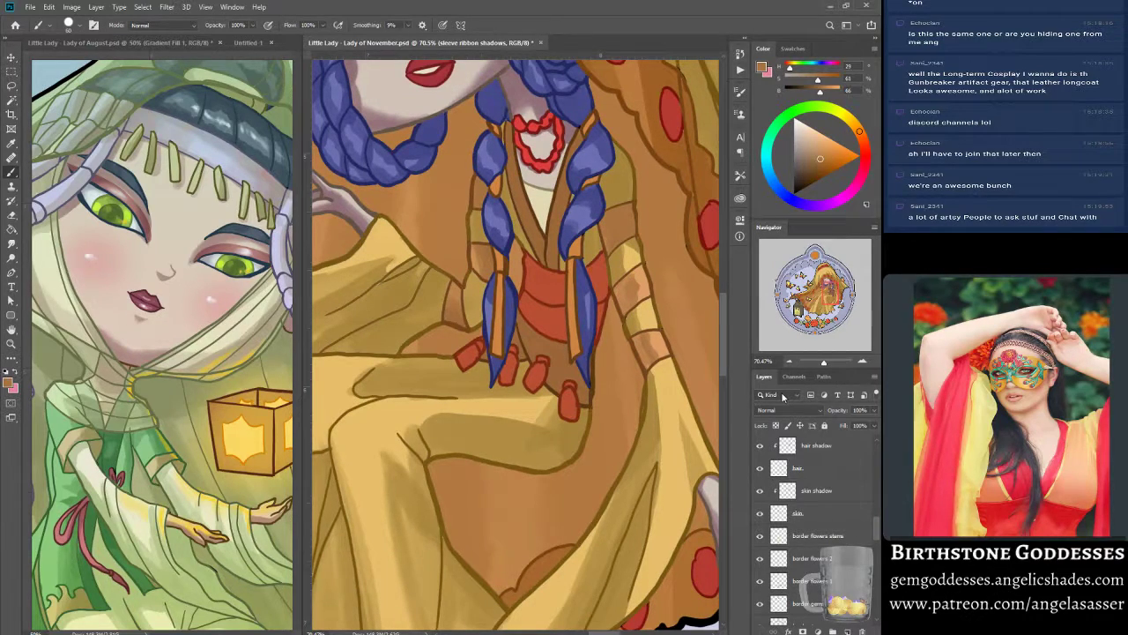
- Select the lips layer and sample a dark red from the lips as the brush color
{"action": "scroll", "coordinate": [877, 528], "scroll_direction": "down", "scroll_amount": 2}
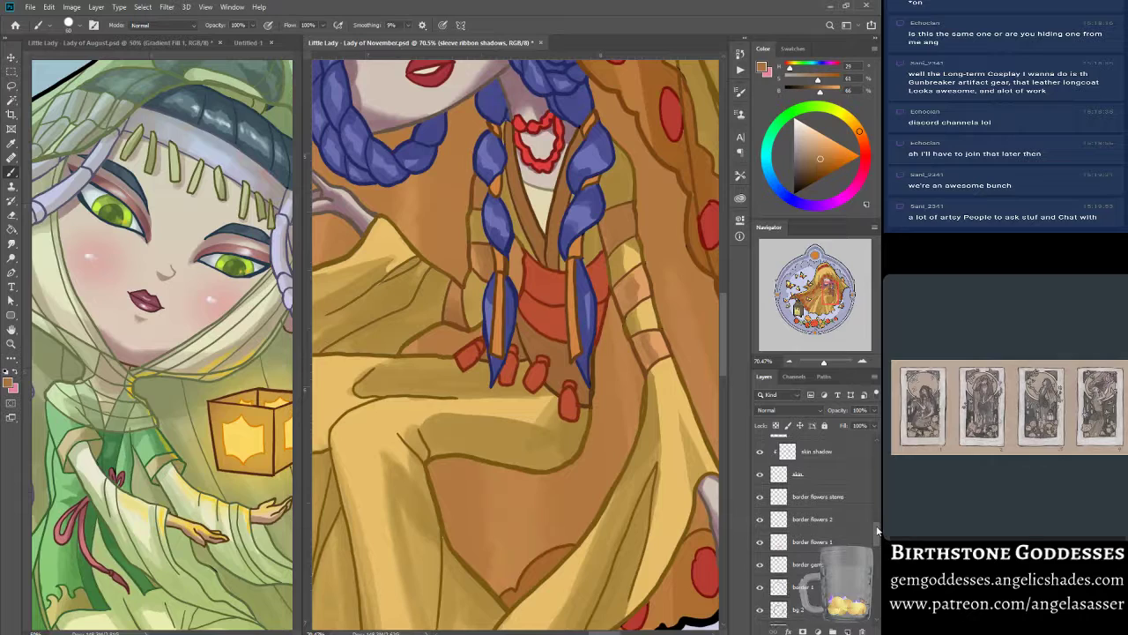
{"action": "scroll", "coordinate": [877, 527], "scroll_direction": "up", "scroll_amount": 4}
{"action": "scroll", "coordinate": [878, 519], "scroll_direction": "up", "scroll_amount": 2}
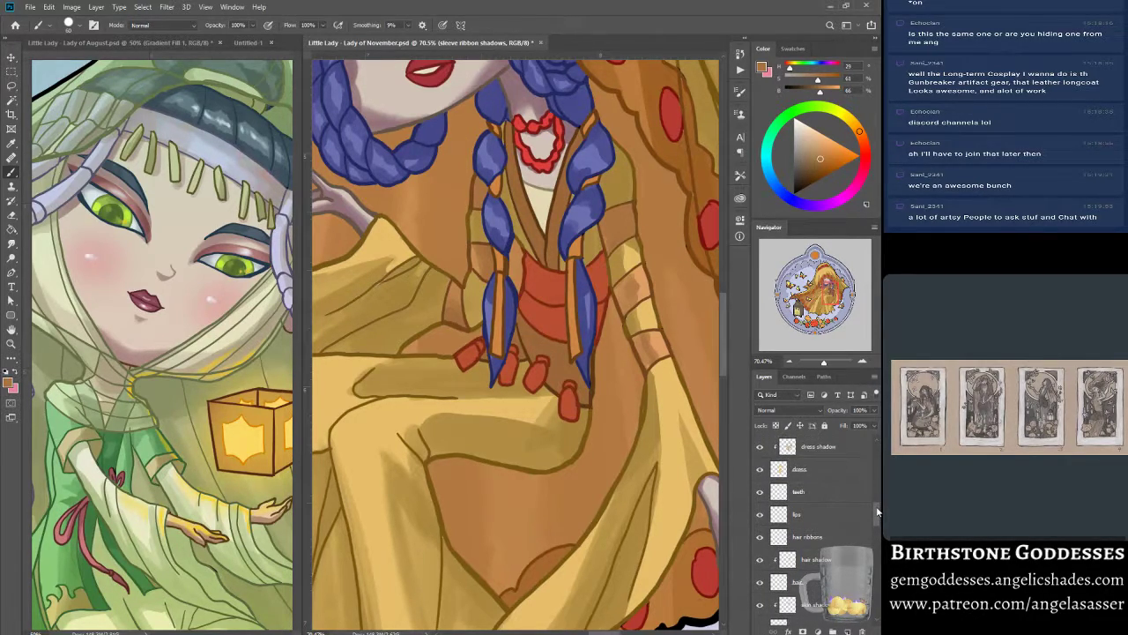
{"action": "scroll", "coordinate": [877, 511], "scroll_direction": "down", "scroll_amount": 1}
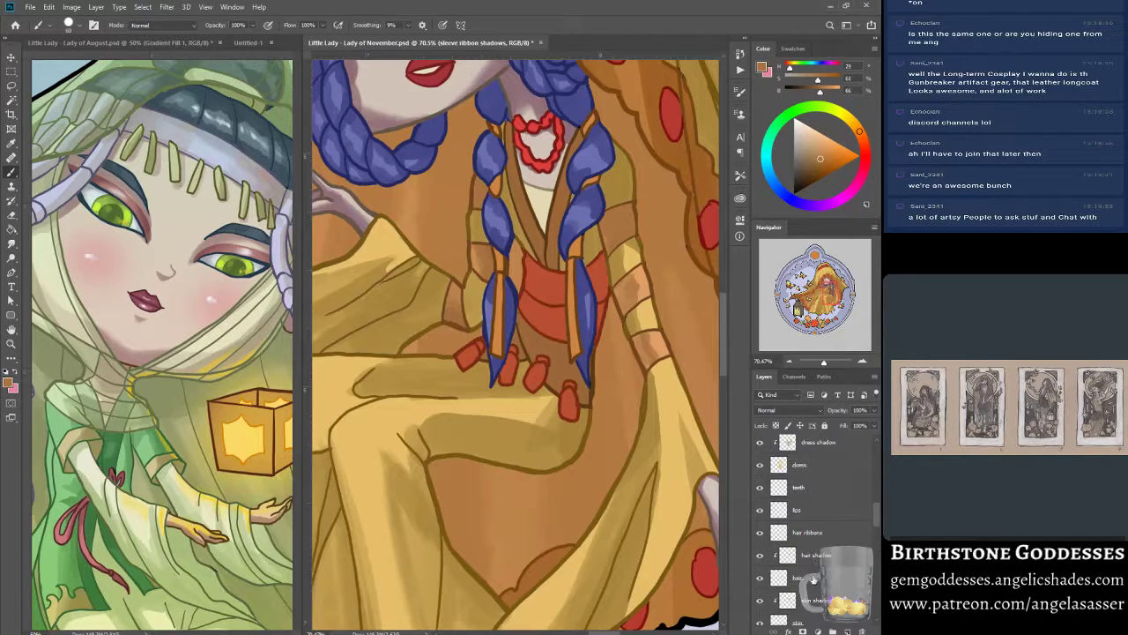
{"action": "left_click", "coordinate": [810, 511]}
{"action": "left_click_drag", "start_coordinate": [830, 290], "coordinate": [823, 289]}
{"action": "key", "text": "alt"}
{"action": "left_click", "coordinate": [451, 218], "text": "alt"}
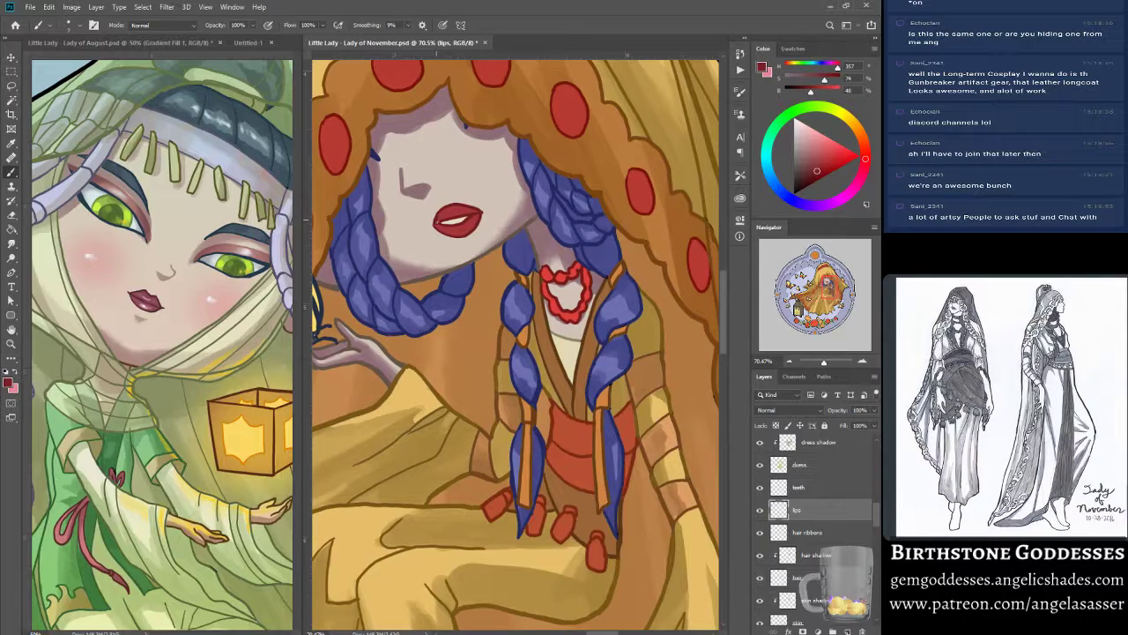
- Add a new layer above the lips layer, clip it to lips and name it "lips shadow"
{"action": "key", "text": "ctrl"}
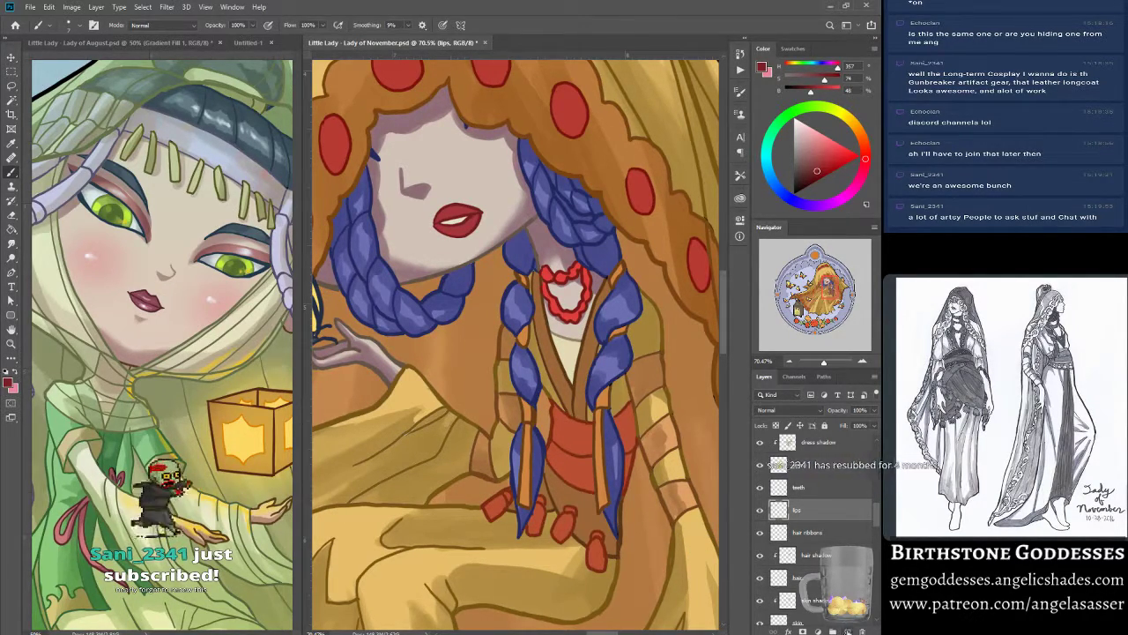
{"action": "left_click", "coordinate": [848, 631]}
{"action": "right_click", "coordinate": [802, 510]}
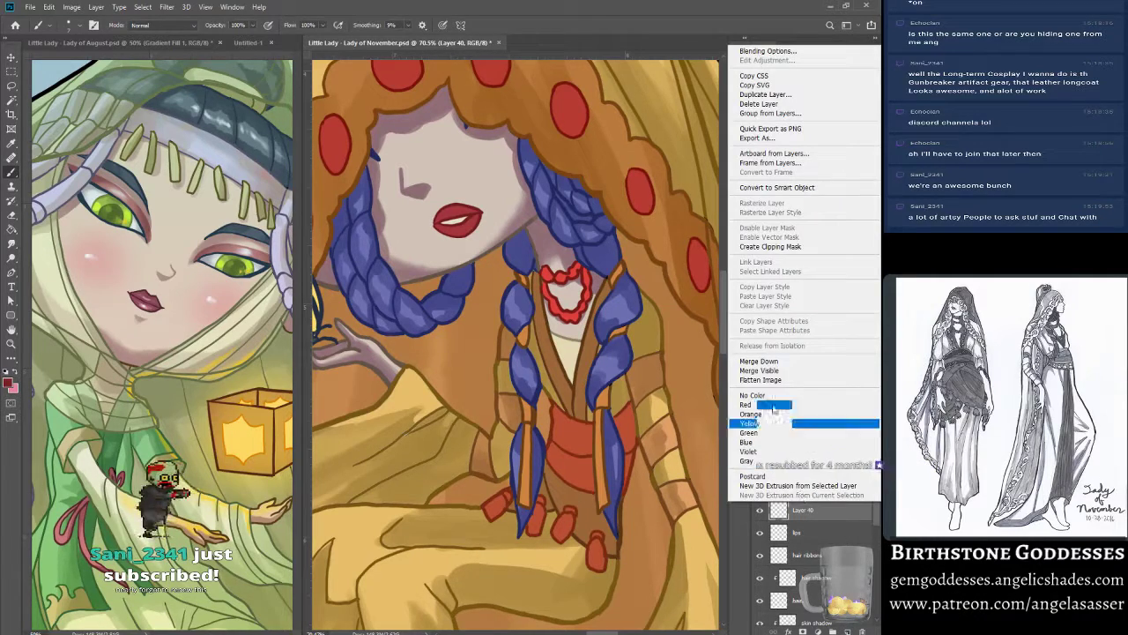
{"action": "left_click", "coordinate": [776, 248]}
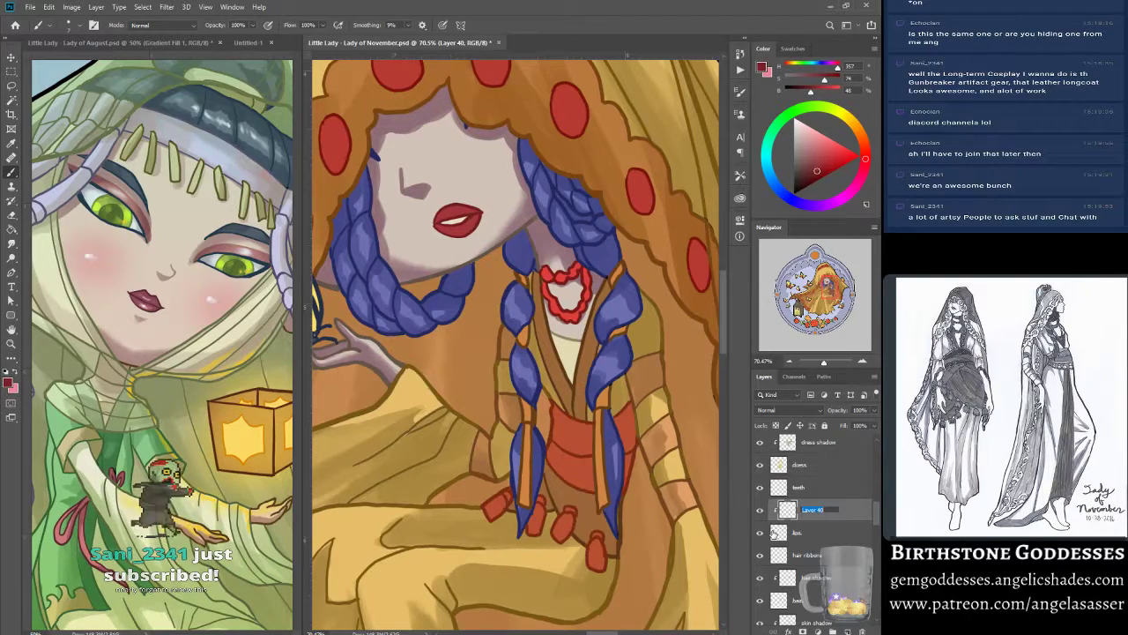
{"action": "type", "text": "lips shadow"}
{"action": "key", "text": "Return"}
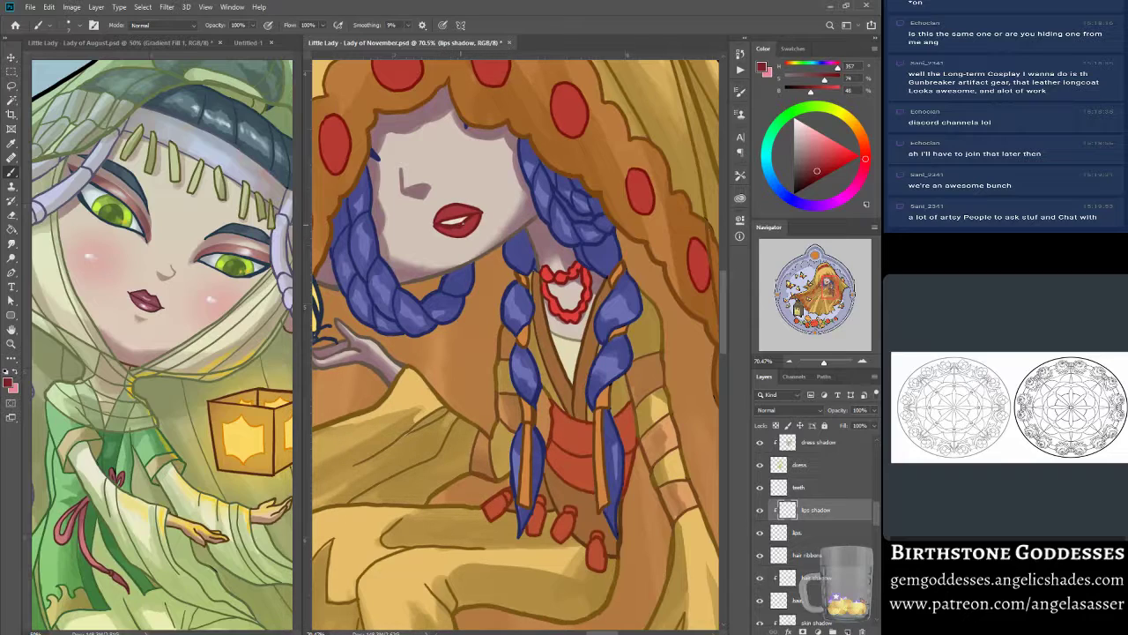
- Paint dark red shading over the lips on the lips shadow layer and smooth it with the Smudge tool
{"action": "key", "text": "F5"}
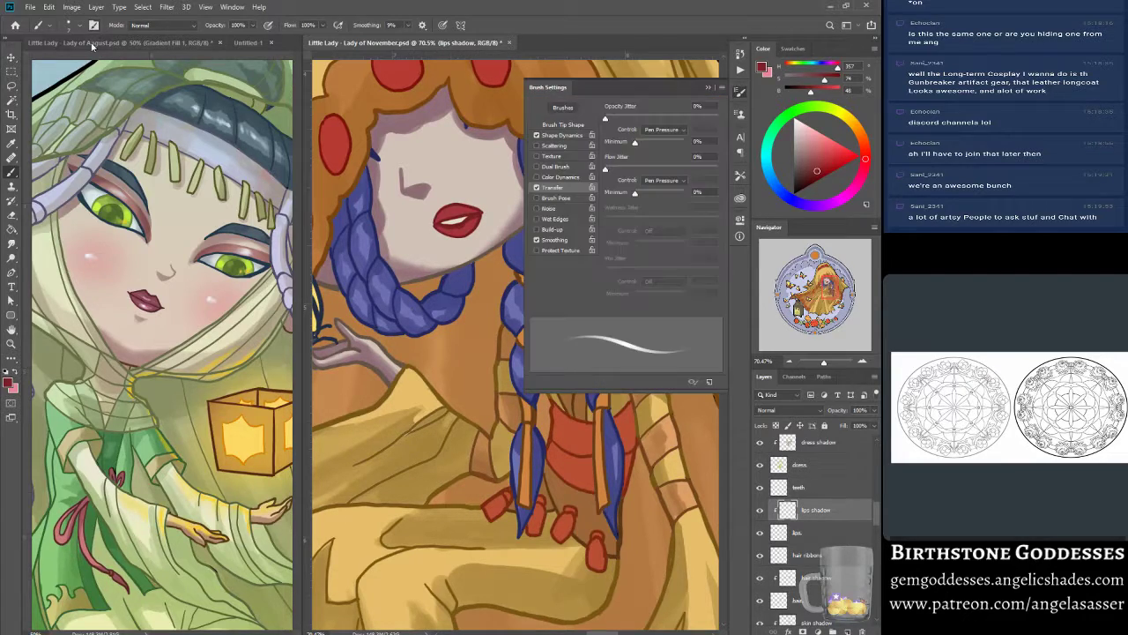
{"action": "key", "text": "F5"}
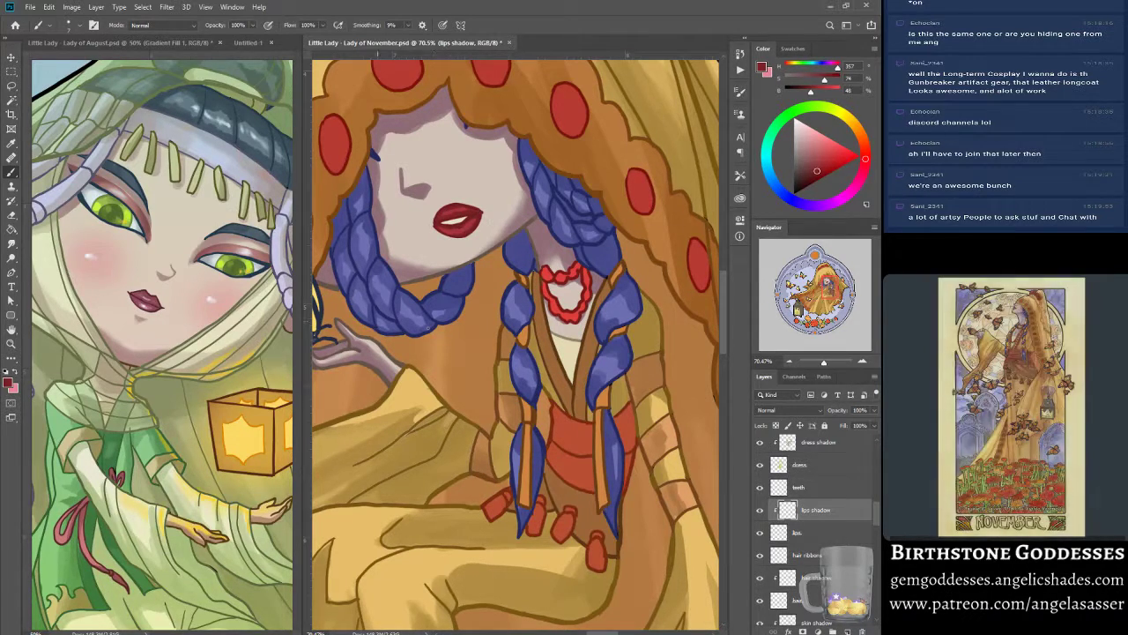
{"action": "left_click", "coordinate": [13, 244]}
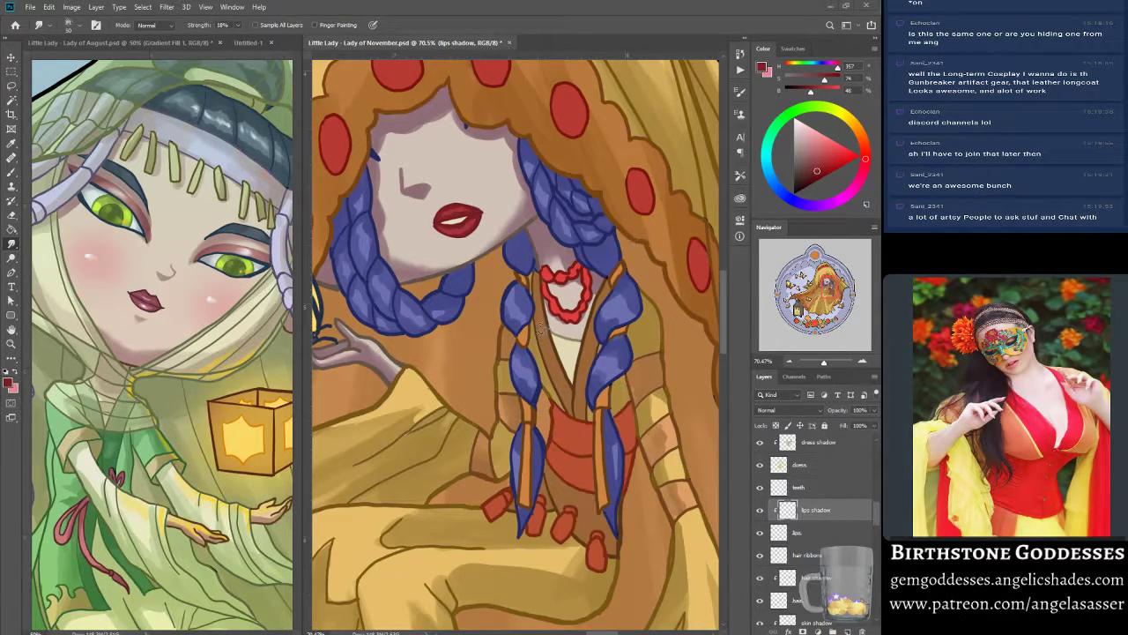
{"action": "mouse_move", "coordinate": [446, 230]}
{"action": "left_mouse_down"}
{"action": "mouse_move", "coordinate": [481, 218]}
{"action": "mouse_move", "coordinate": [447, 212]}
{"action": "mouse_move", "coordinate": [481, 211]}
{"action": "mouse_move", "coordinate": [480, 222]}
{"action": "left_mouse_up"}
{"action": "scroll", "coordinate": [605, 447], "scroll_direction": "up", "scroll_amount": 3}
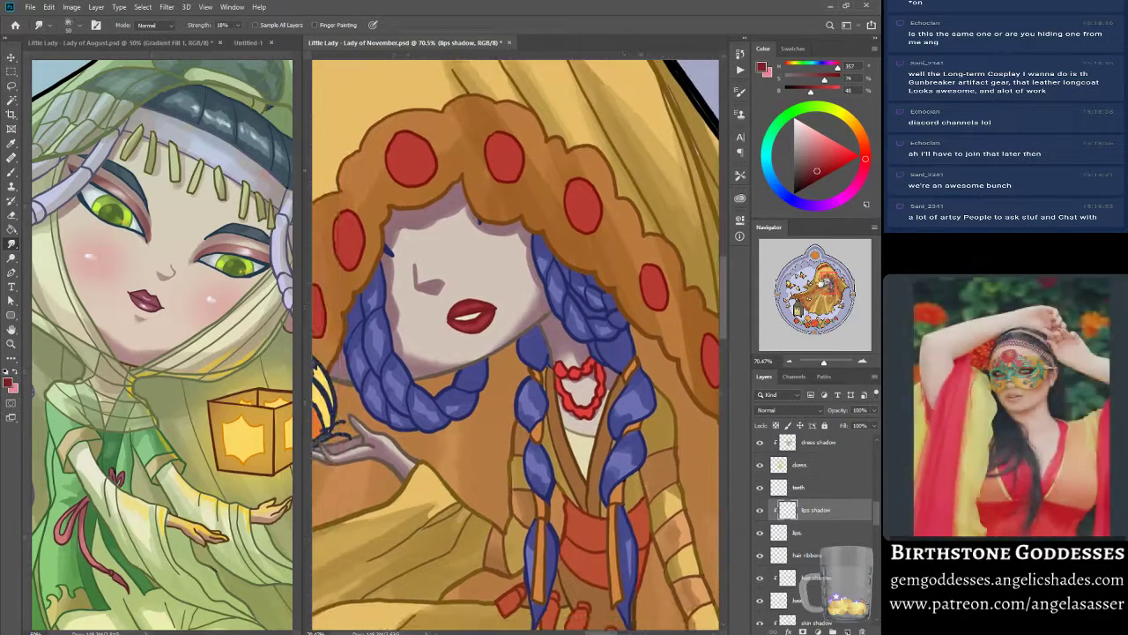
- Return to the Brush tool, select the dress layer and sample the veil's light yellow as the brush color
{"action": "left_click", "coordinate": [14, 175]}
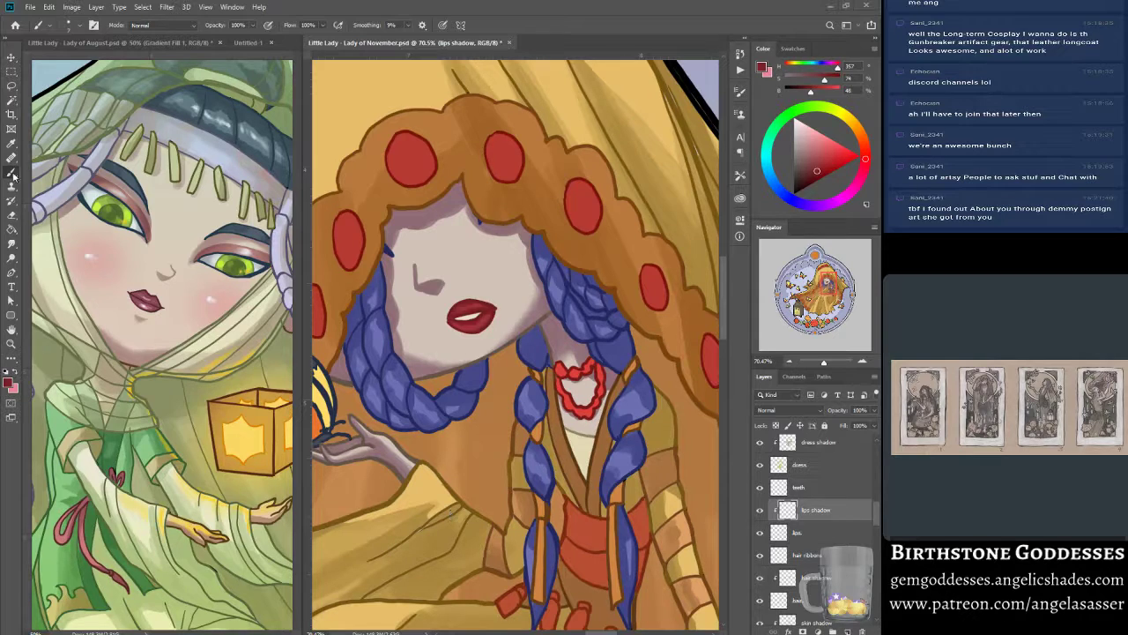
{"action": "left_click_drag", "start_coordinate": [795, 118], "coordinate": [793, 115]}
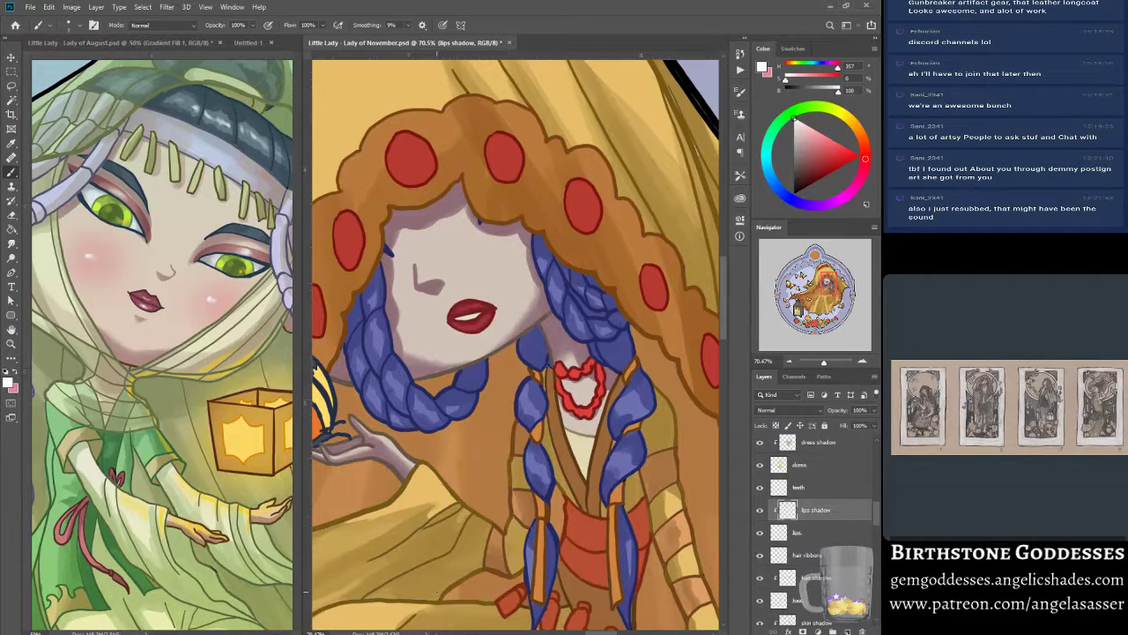
{"action": "mouse_move", "coordinate": [825, 284]}
{"action": "left_mouse_down"}
{"action": "mouse_move", "coordinate": [836, 283]}
{"action": "mouse_move", "coordinate": [828, 293]}
{"action": "left_mouse_up"}
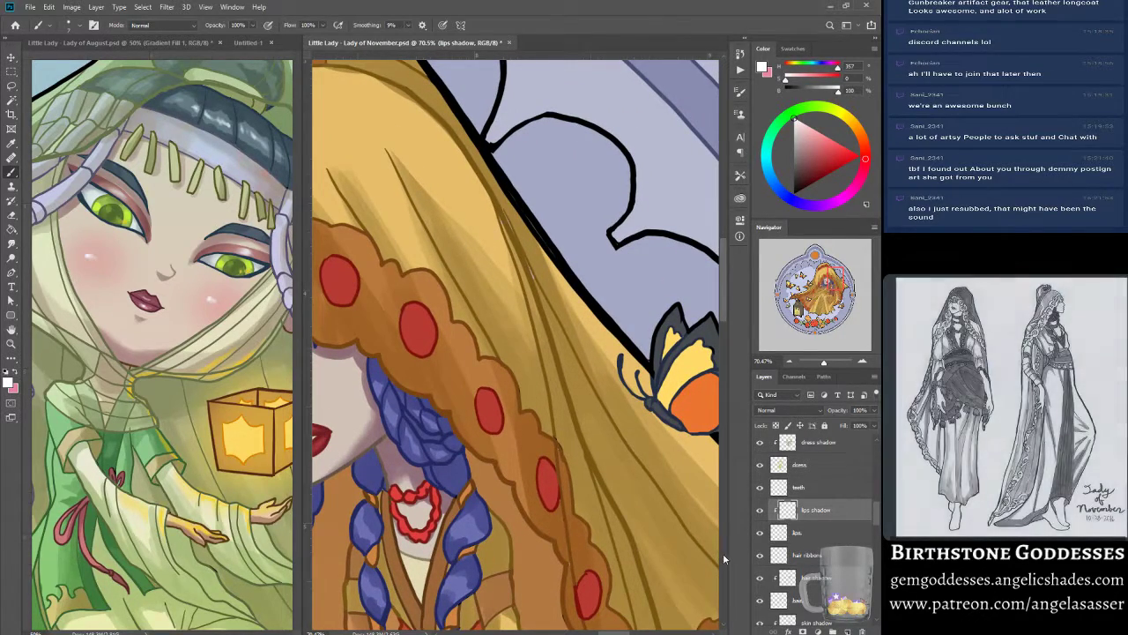
{"action": "mouse_move", "coordinate": [880, 518]}
{"action": "left_mouse_down"}
{"action": "mouse_move", "coordinate": [869, 554]}
{"action": "mouse_move", "coordinate": [858, 510]}
{"action": "left_mouse_up"}
{"action": "left_click", "coordinate": [858, 510]}
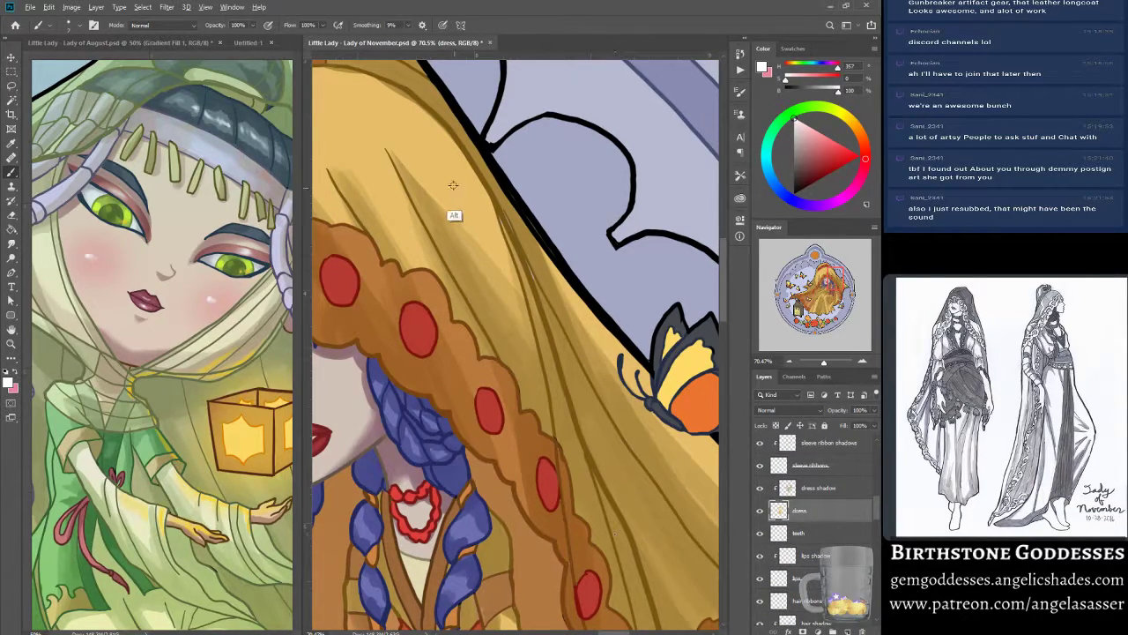
{"action": "left_click", "coordinate": [483, 208], "text": "alt"}
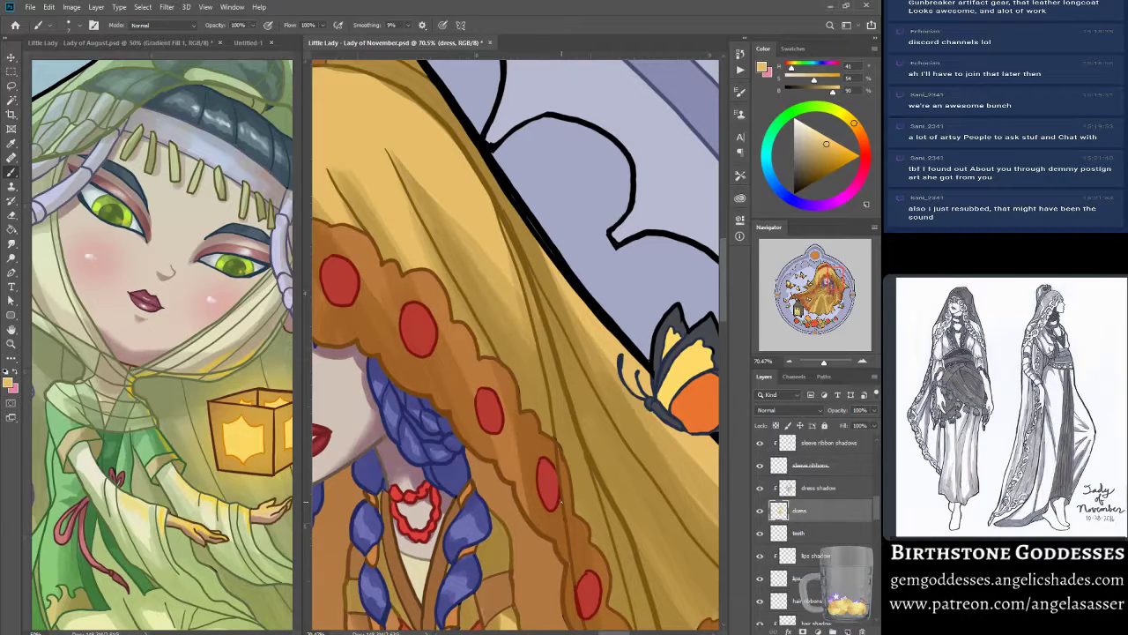
- Touch up the veil's outer edge on the line copy layer, alternating between sampled black and the veil outline's dark yellow-brown
{"action": "scroll", "coordinate": [872, 509], "scroll_direction": "up", "scroll_amount": 5}
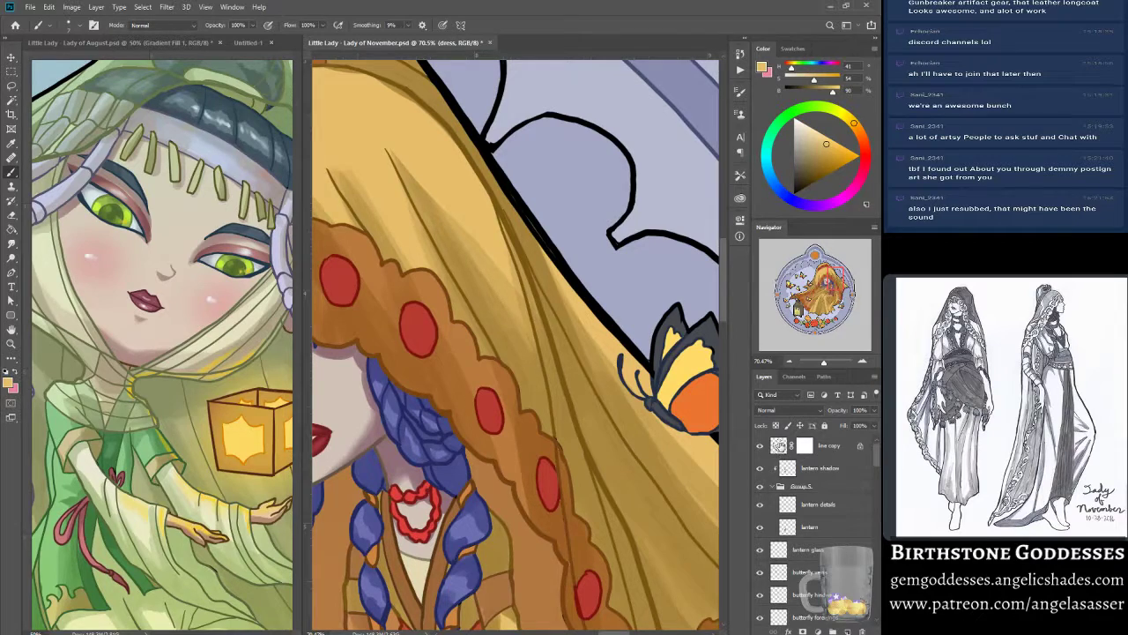
{"action": "left_click", "coordinate": [782, 447]}
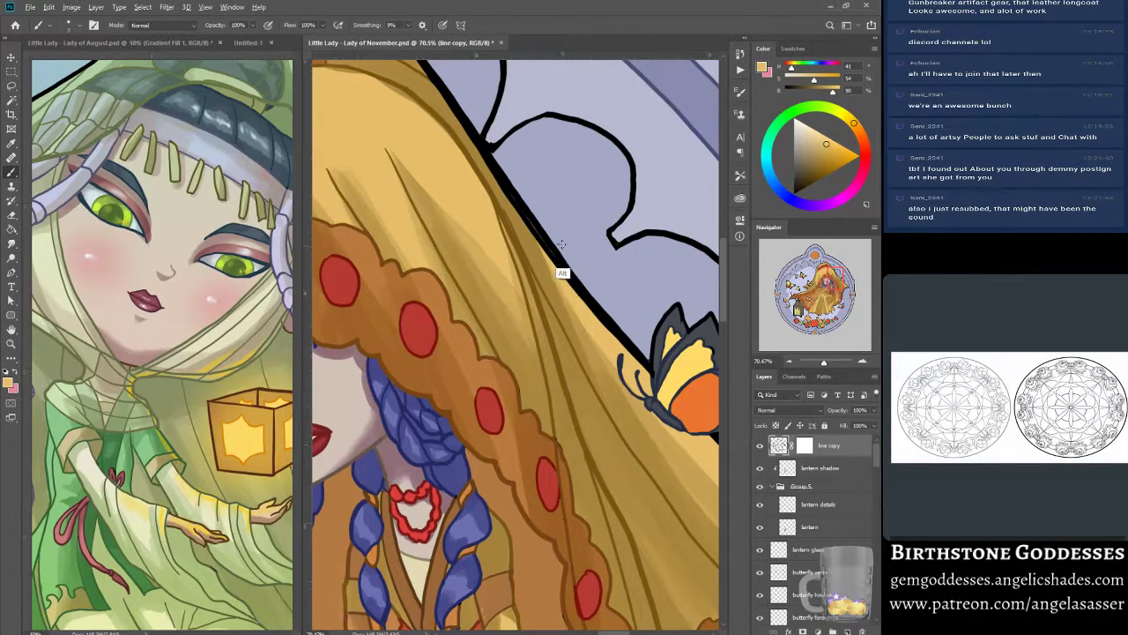
{"action": "left_click", "coordinate": [512, 193], "text": "alt"}
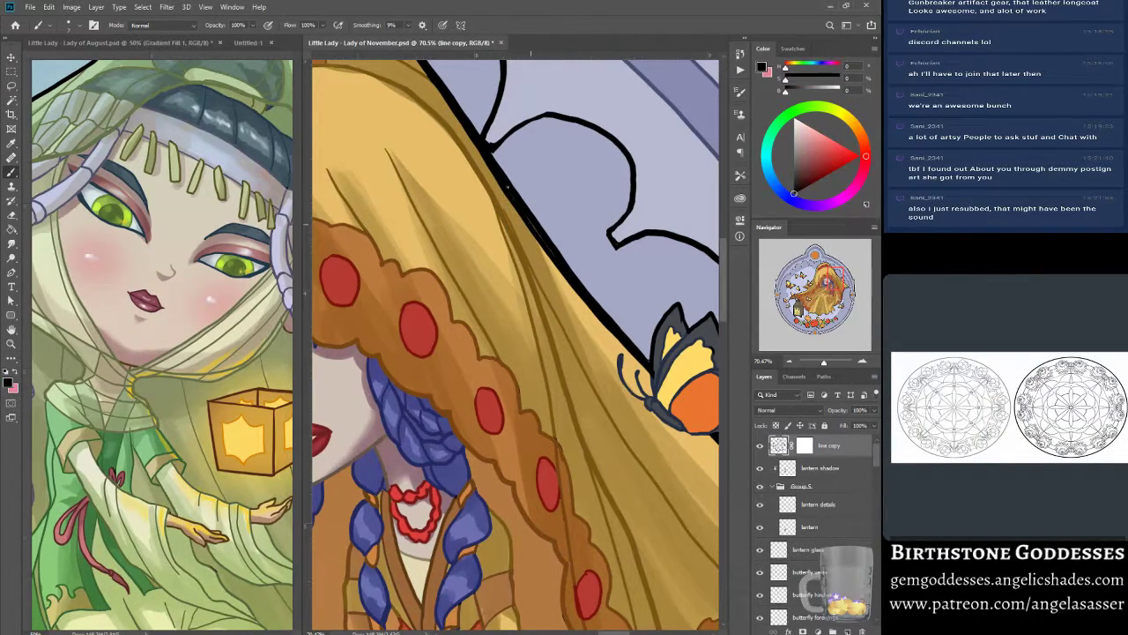
{"action": "left_click", "coordinate": [502, 242], "text": "alt"}
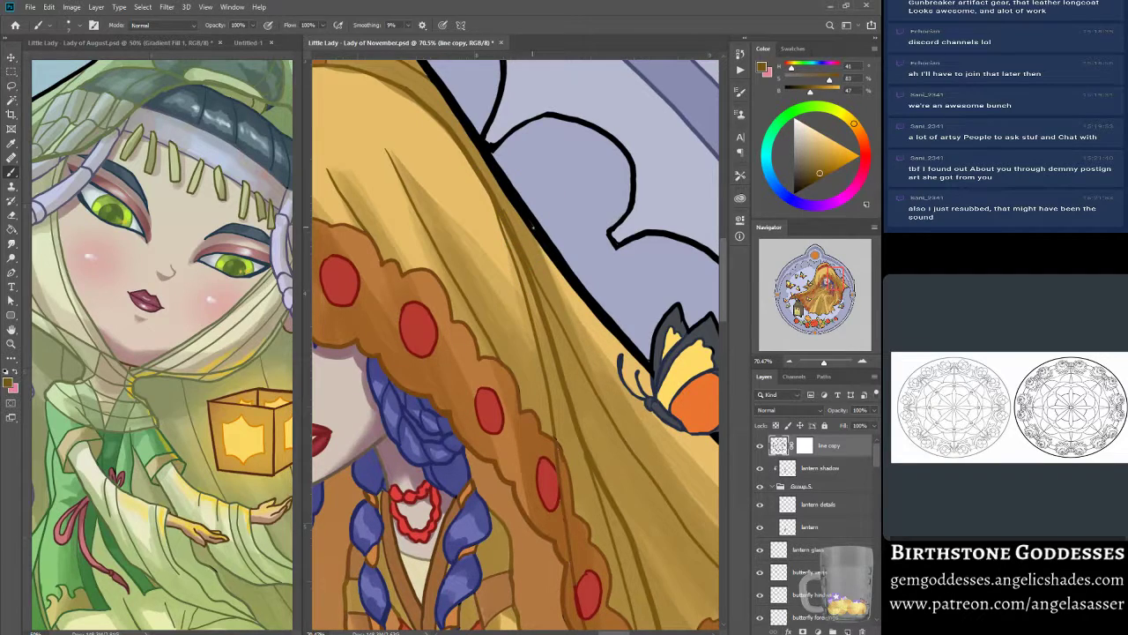
{"action": "left_click", "coordinate": [536, 231], "text": "alt"}
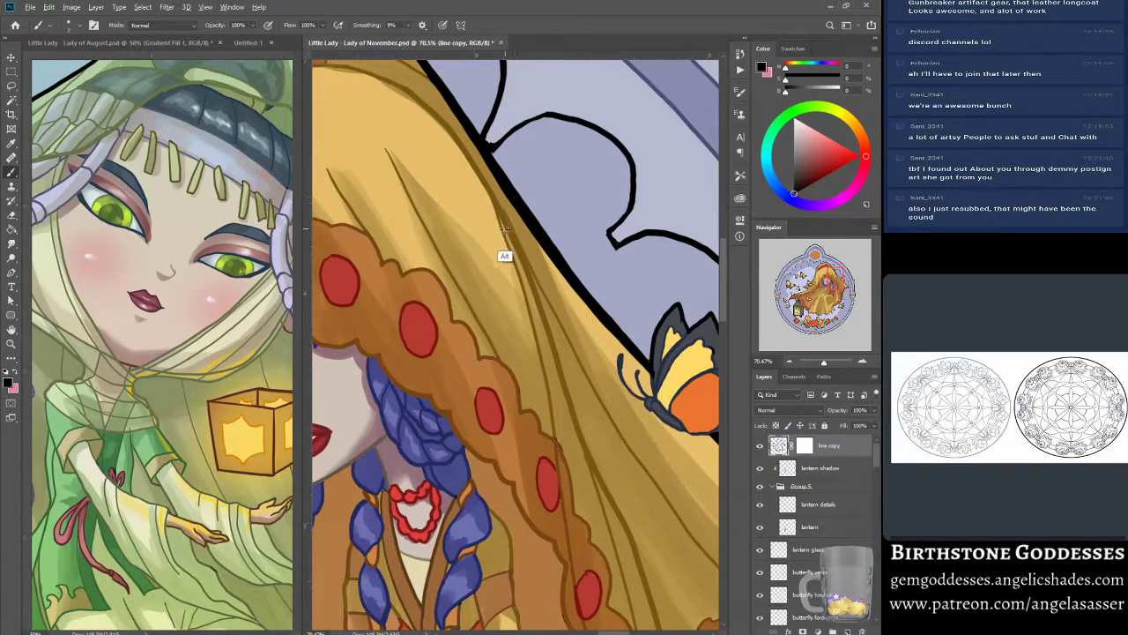
{"action": "left_click", "coordinate": [507, 255], "text": "alt"}
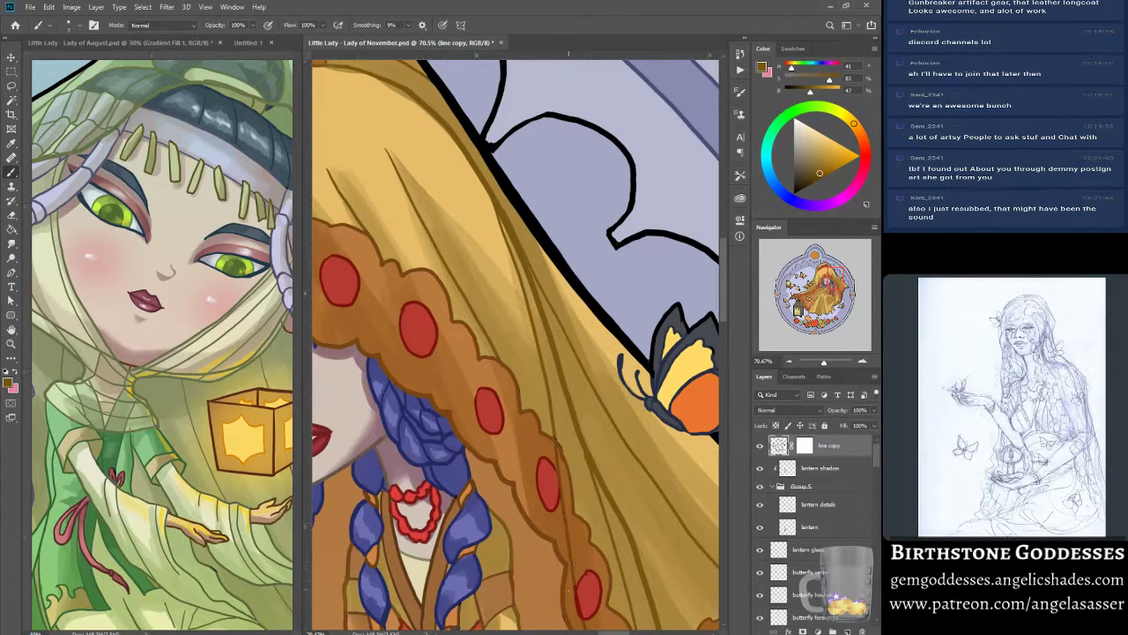
- Lock the line copy layer's transparent pixels and recolor the stray trim outline with the sampled reddish brown
{"action": "left_click", "coordinate": [777, 425]}
{"action": "left_click", "coordinate": [564, 577], "text": "alt"}
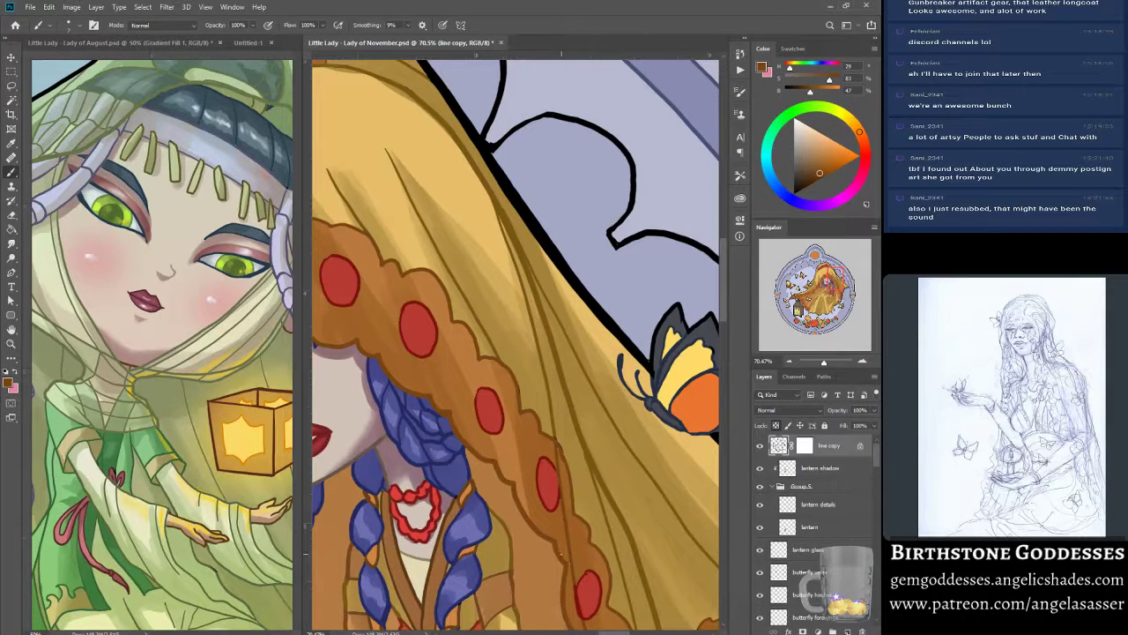
{"action": "left_click_drag", "start_coordinate": [652, 529], "coordinate": [603, 397]}
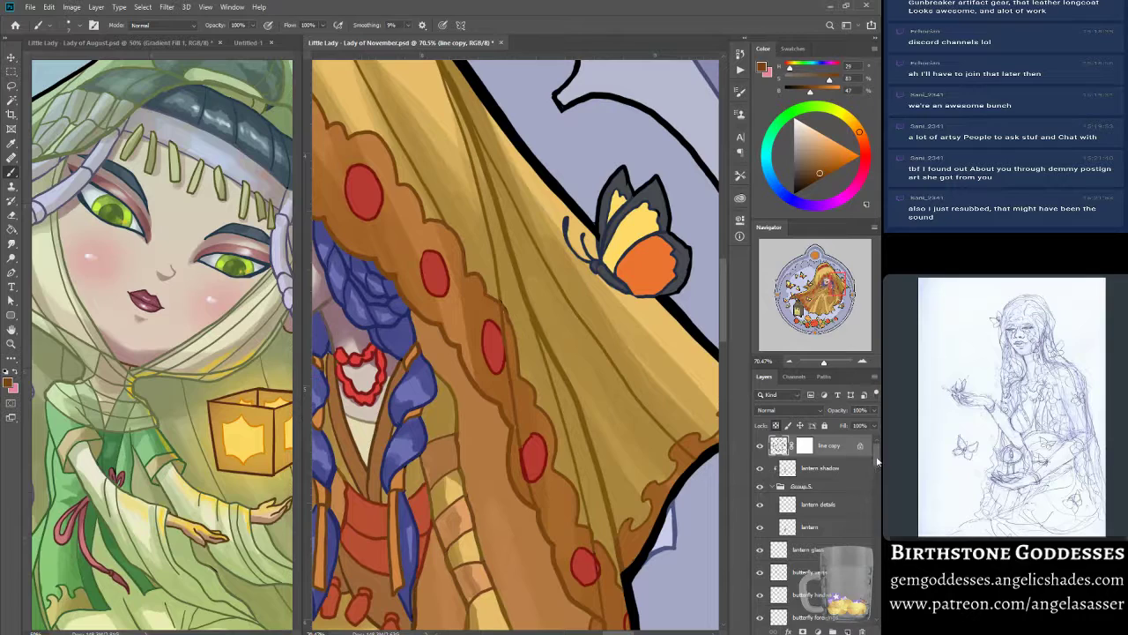
- Select the veil trim layer and sample the trim's orange-brown as the brush color
{"action": "scroll", "coordinate": [876, 461], "scroll_direction": "down", "scroll_amount": 5}
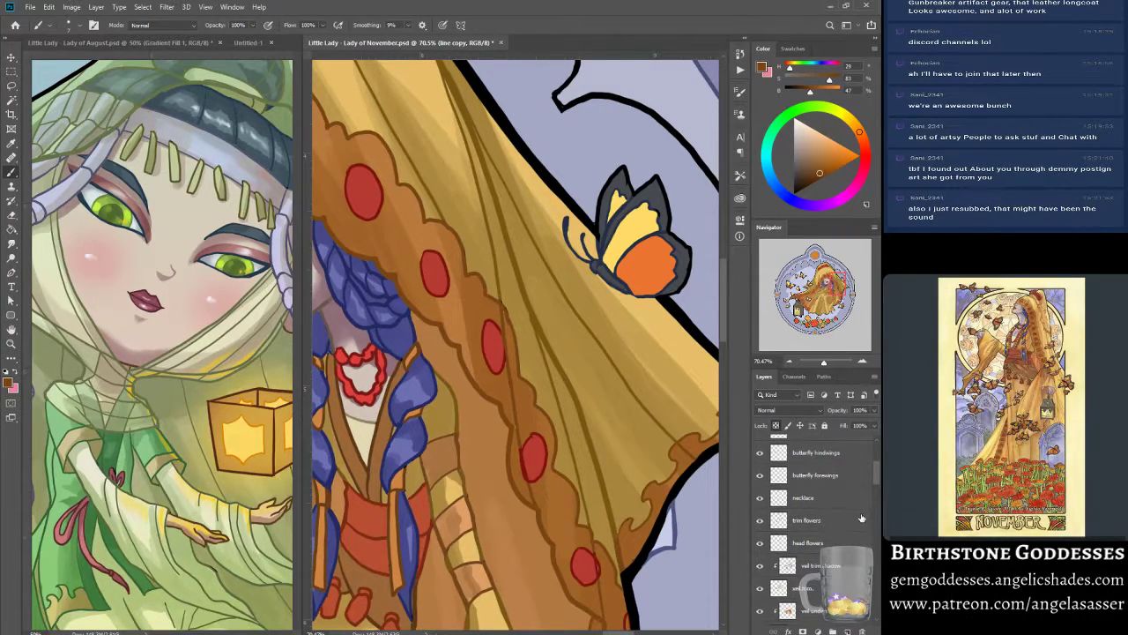
{"action": "left_click", "coordinate": [820, 588]}
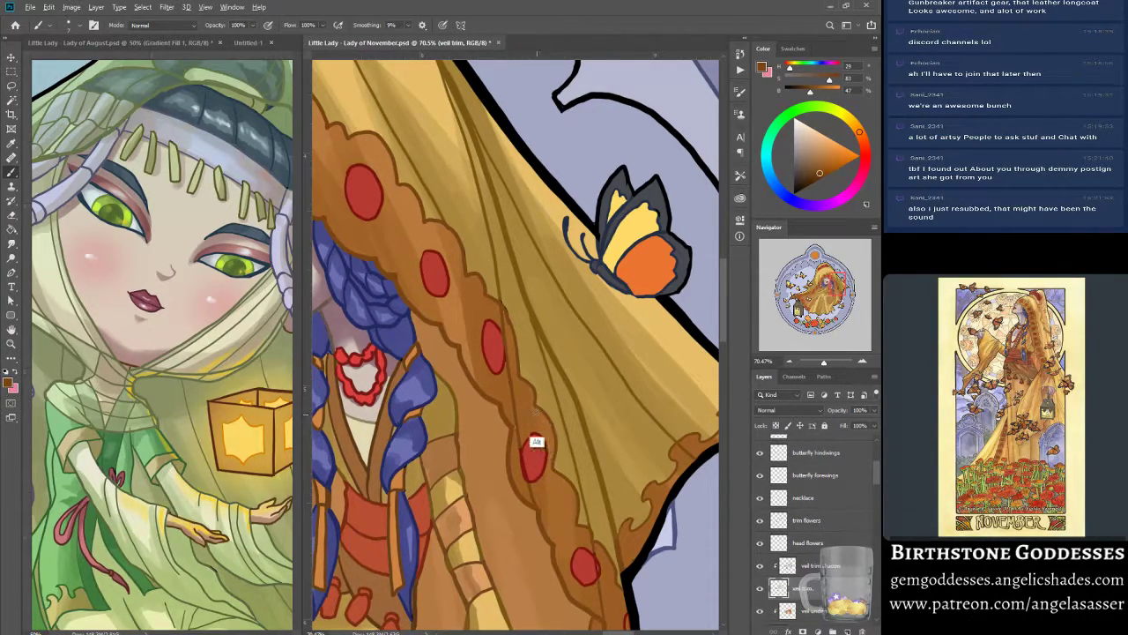
{"action": "left_click", "coordinate": [454, 323], "text": "alt"}
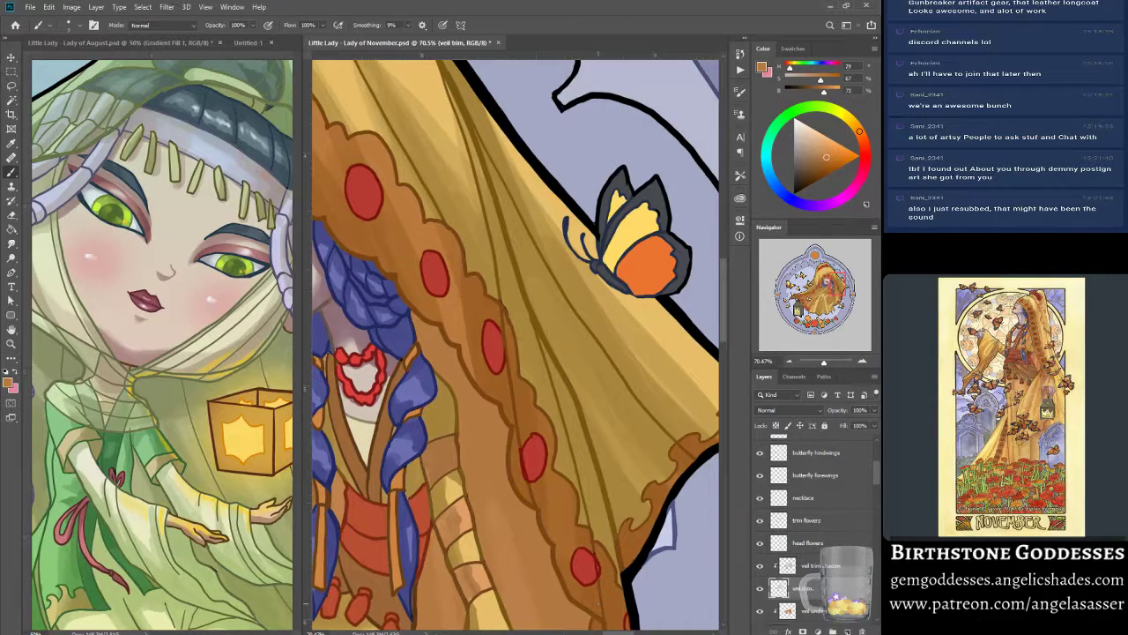
- Select the trim flowers layer, sample a trim flower's red as the brush color and check the whole figure
{"action": "left_click", "coordinate": [810, 522]}
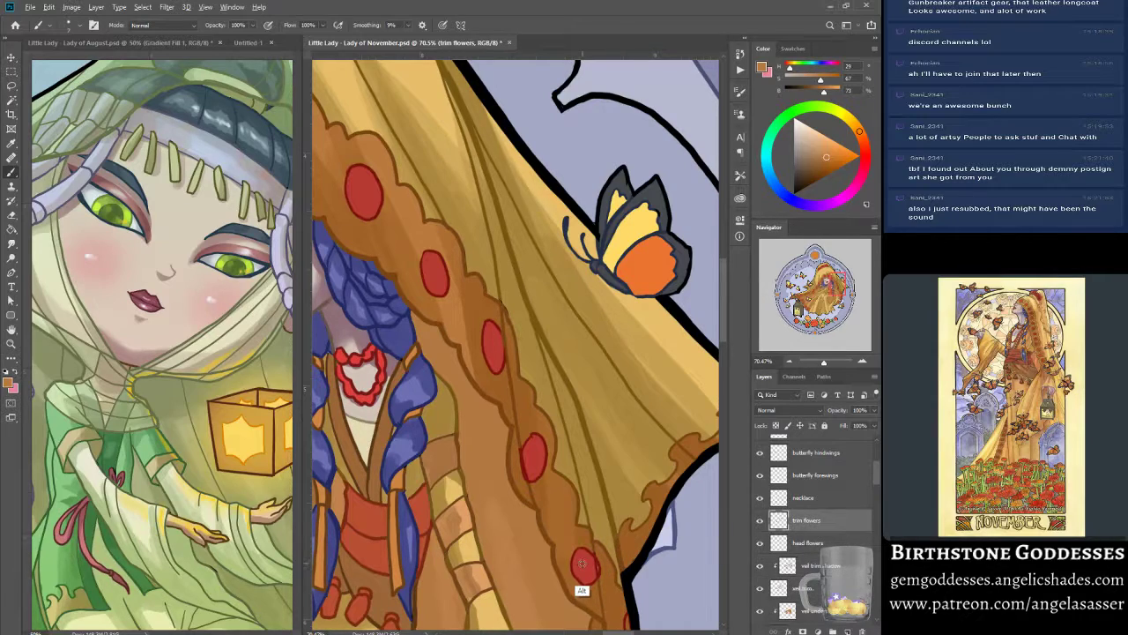
{"action": "left_click", "coordinate": [582, 565], "text": "alt"}
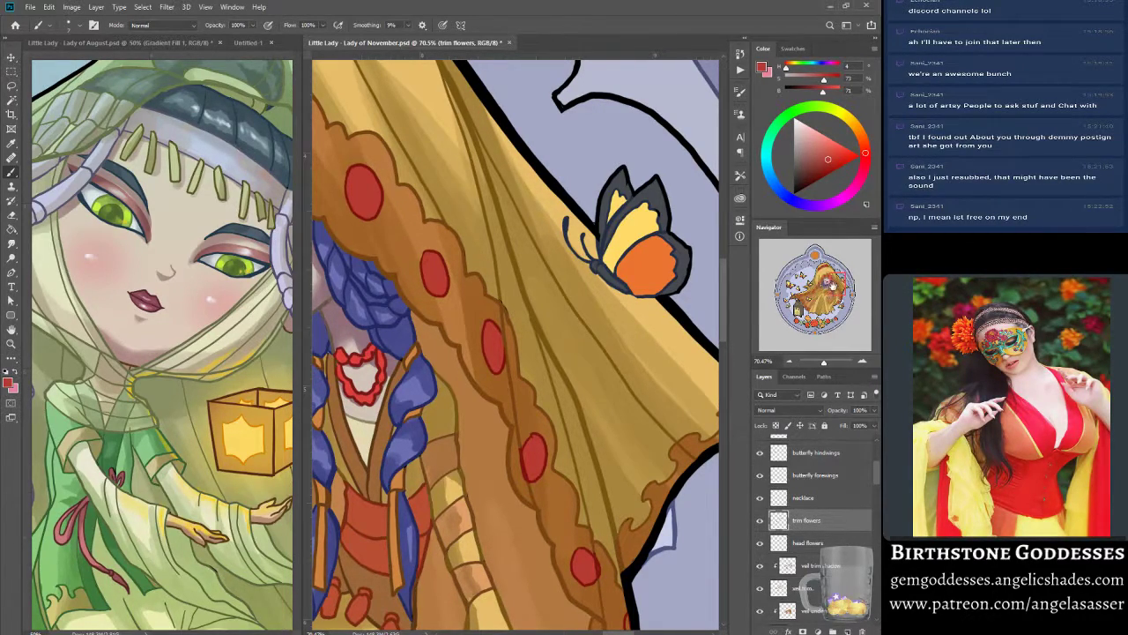
{"action": "left_click_drag", "start_coordinate": [832, 288], "coordinate": [825, 278]}
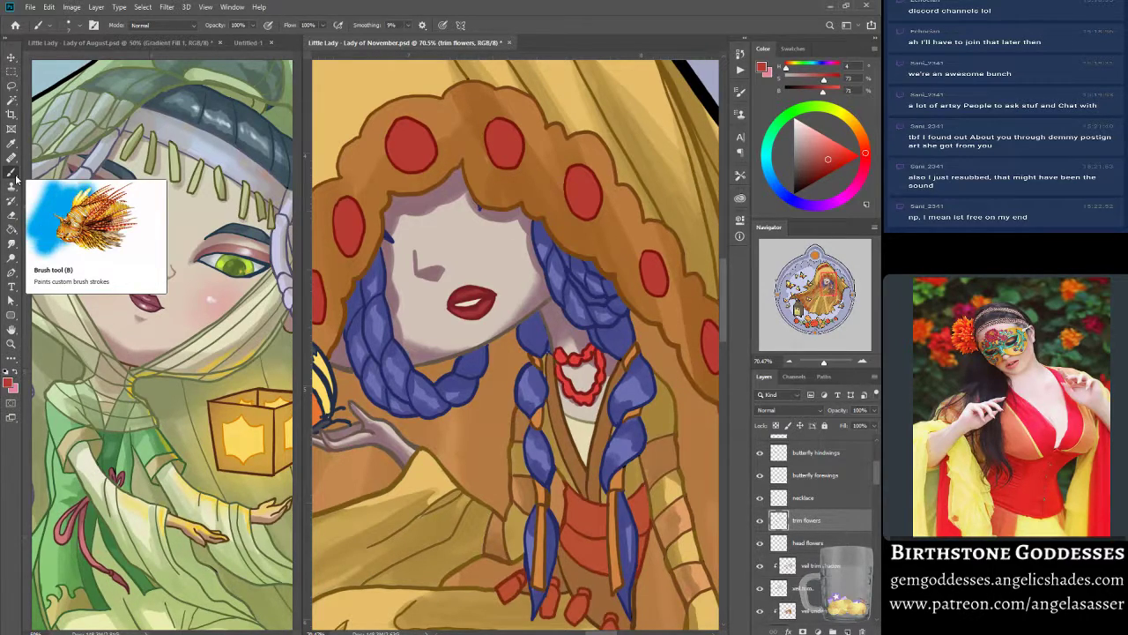
{"action": "left_click_drag", "start_coordinate": [823, 362], "coordinate": [821, 365]}
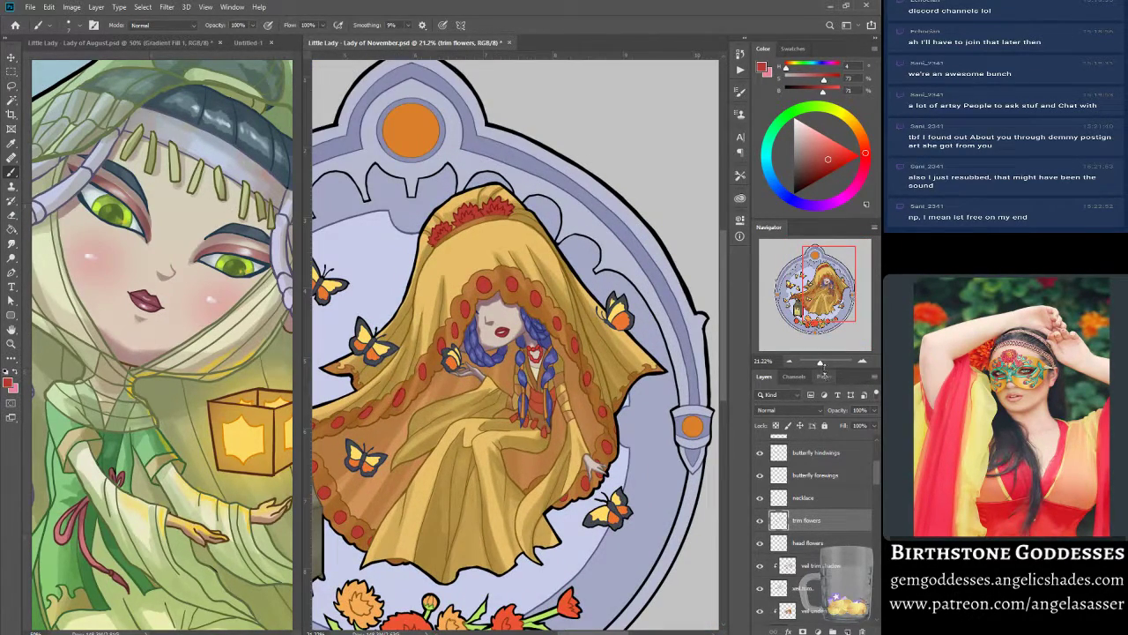
- Add a layer above trim flowers, name it "trim flowers shadow" and clip it to the trim flowers layer
{"action": "left_click", "coordinate": [848, 631]}
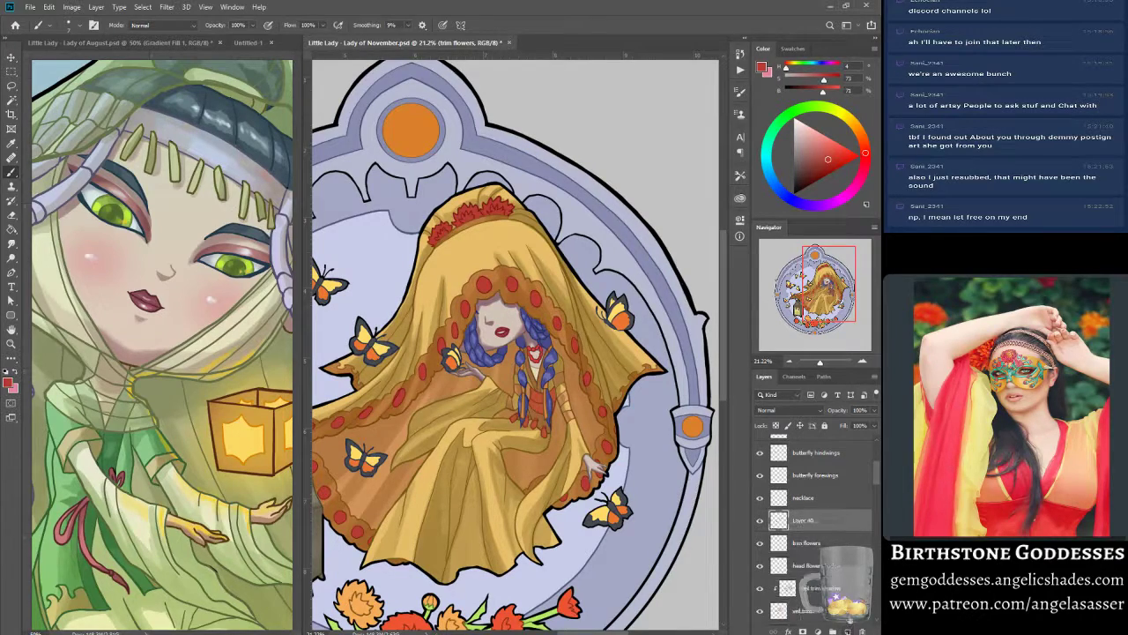
{"action": "double_click", "coordinate": [802, 521]}
{"action": "type", "text": "erim flowers shadow"}
{"action": "key", "text": "Return"}
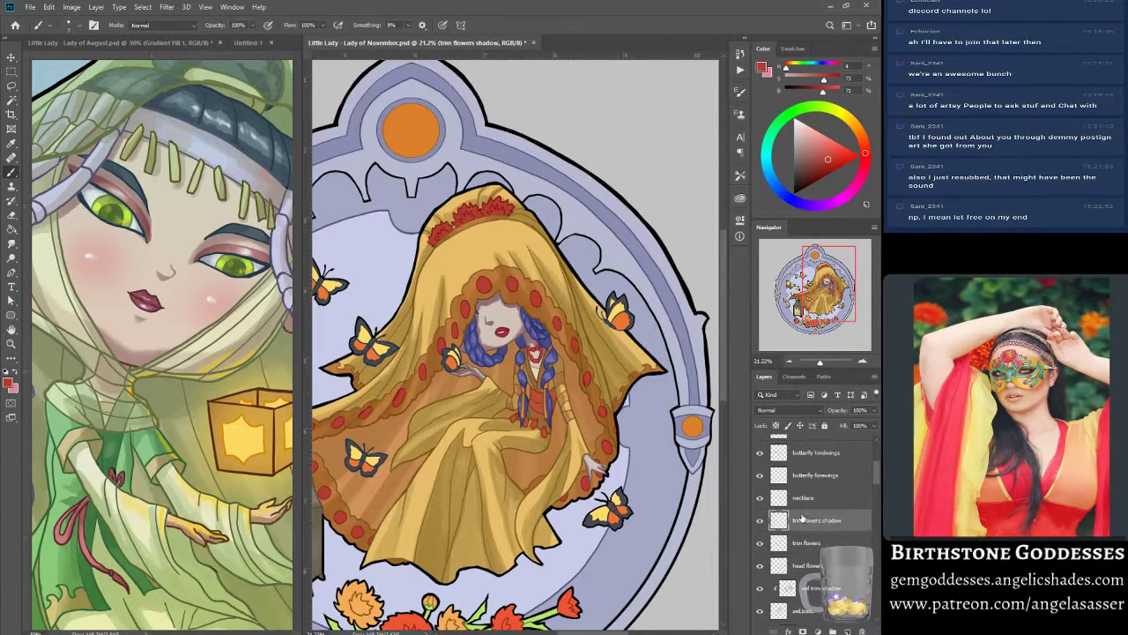
{"action": "right_click", "coordinate": [814, 521]}
{"action": "left_click", "coordinate": [775, 261]}
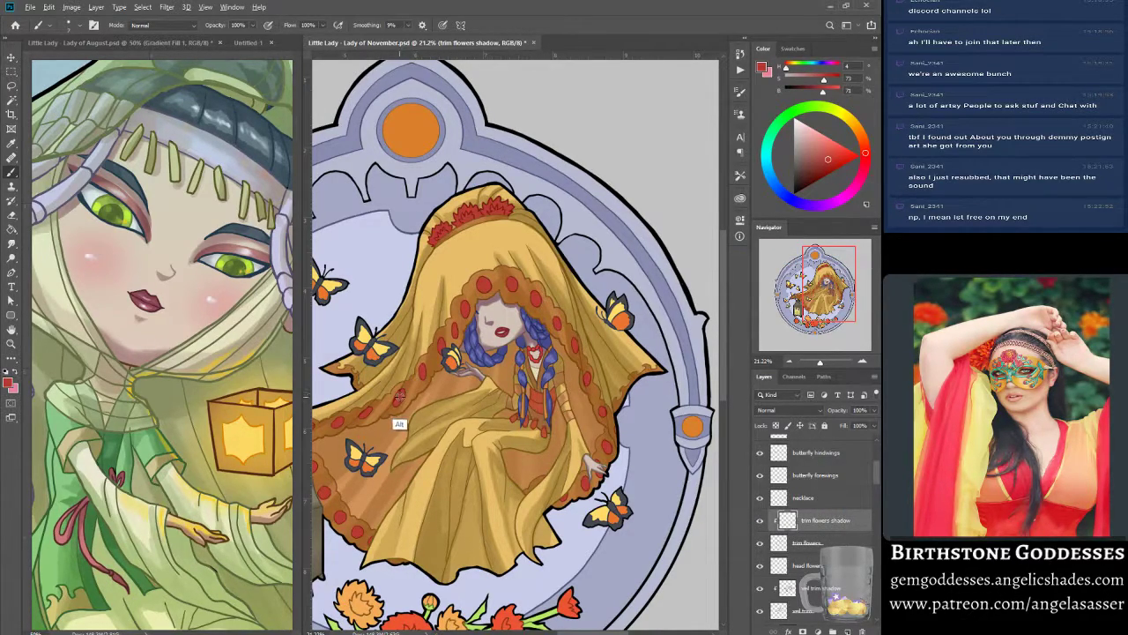
- Darken the brush red to about 54% brightness and paint shadows on the trim flowers along the veil's edge
{"action": "left_click_drag", "start_coordinate": [827, 159], "coordinate": [823, 169]}
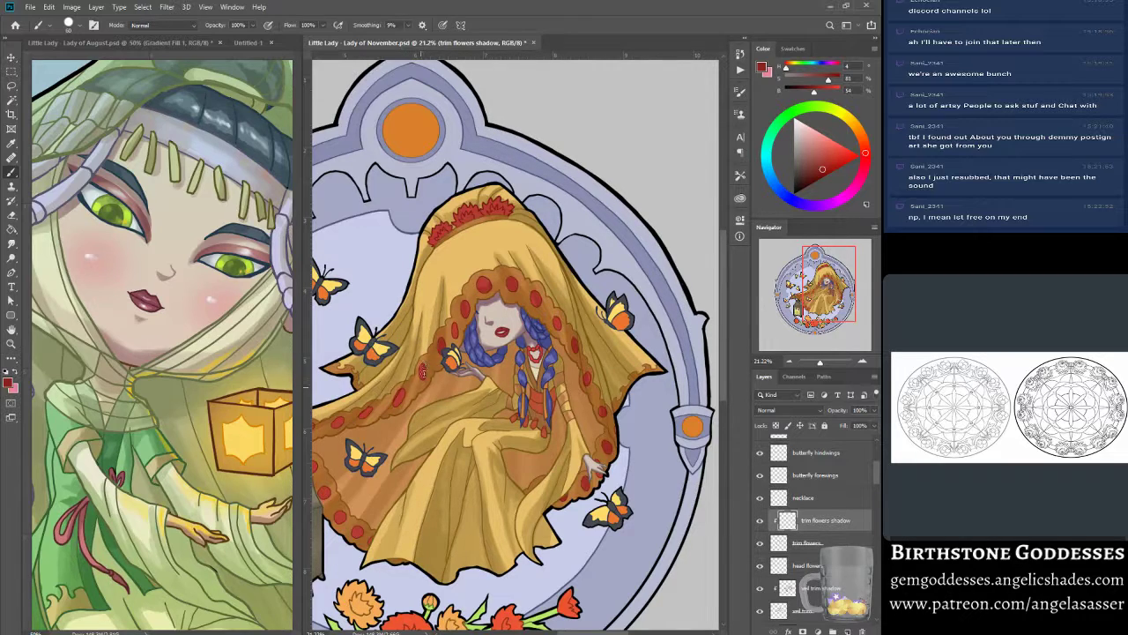
{"action": "left_click", "coordinate": [826, 287]}
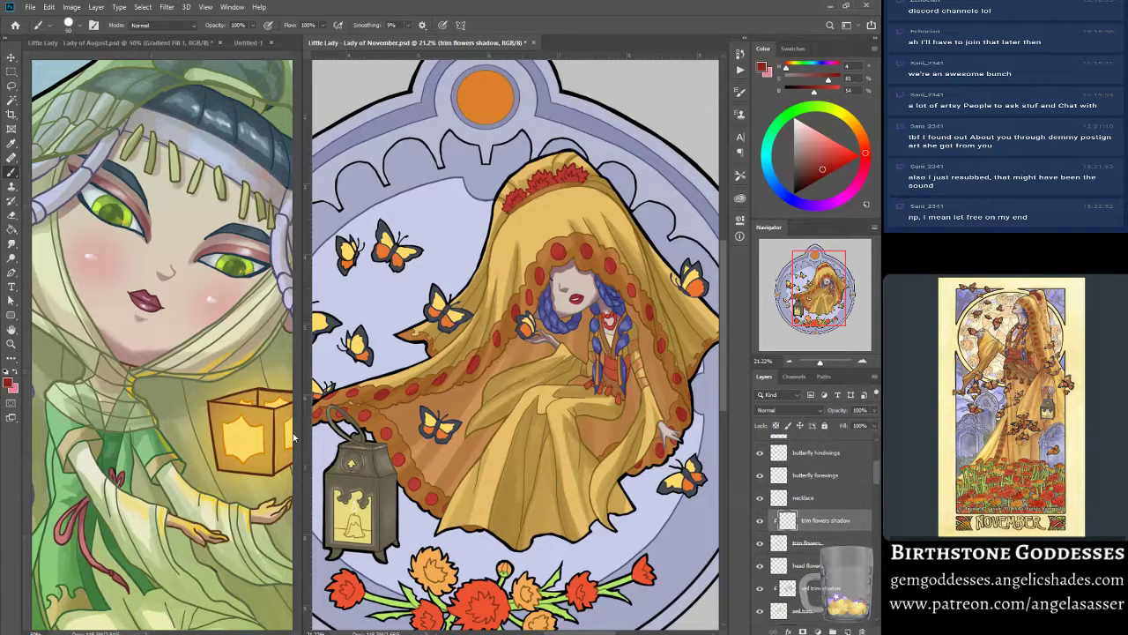
{"action": "left_click_drag", "start_coordinate": [825, 304], "coordinate": [815, 300]}
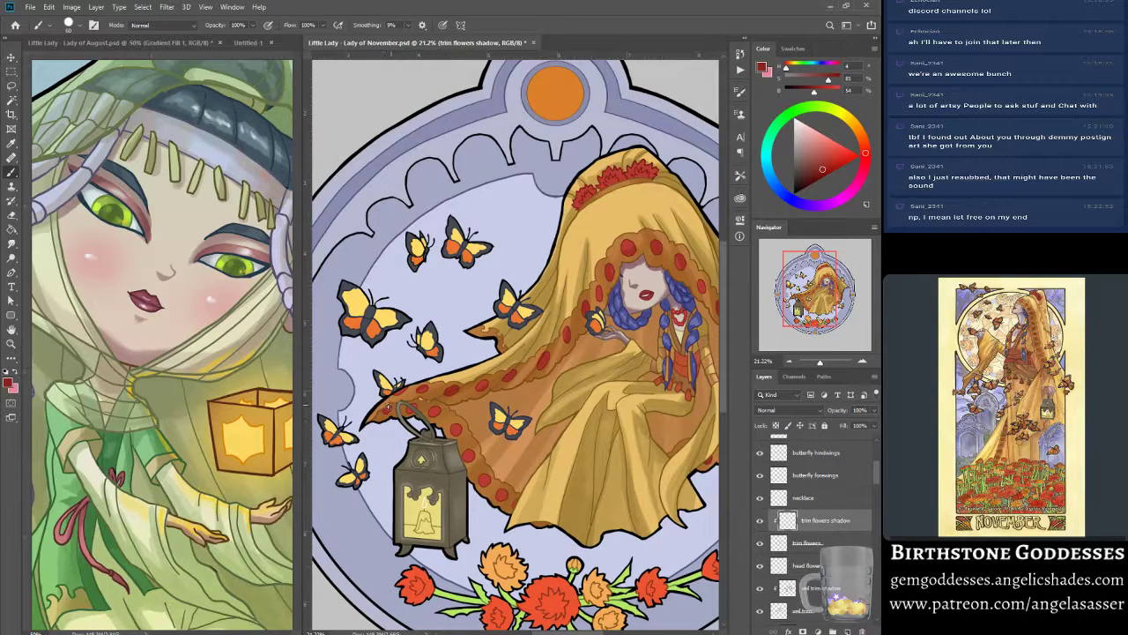
{"action": "left_click_drag", "start_coordinate": [445, 404], "coordinate": [423, 416]}
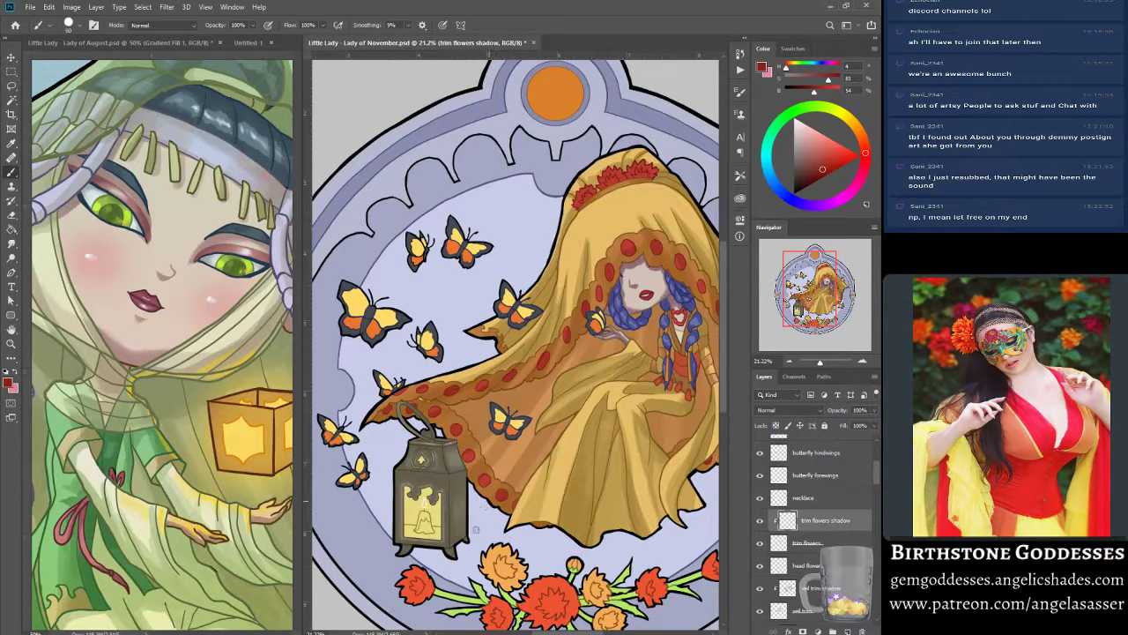
{"action": "left_click_drag", "start_coordinate": [811, 312], "coordinate": [825, 310]}
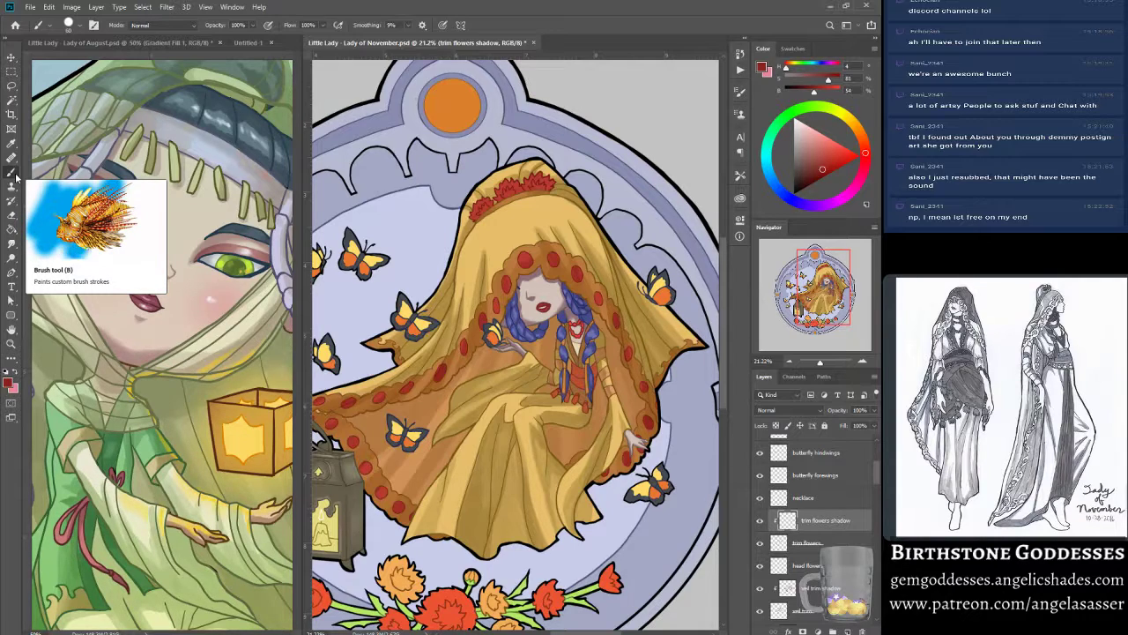
- Add a layer above head flowers, name it "head flowers shadow" and clip it to the head flowers layer
{"action": "left_click", "coordinate": [14, 60]}
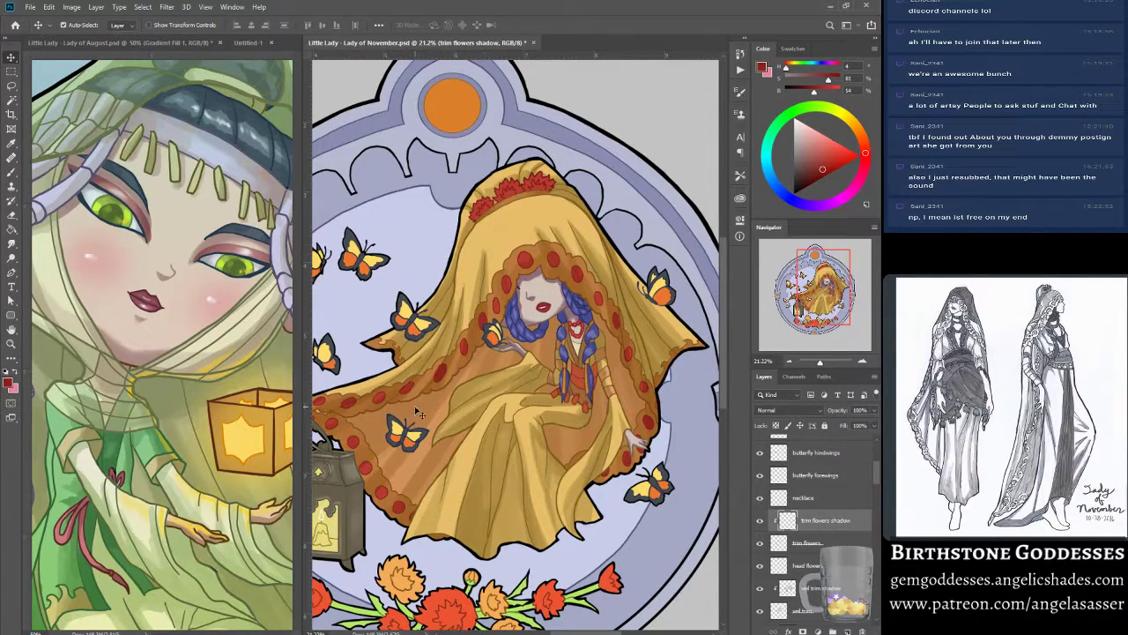
{"action": "left_click", "coordinate": [518, 187]}
{"action": "left_click", "coordinate": [11, 171]}
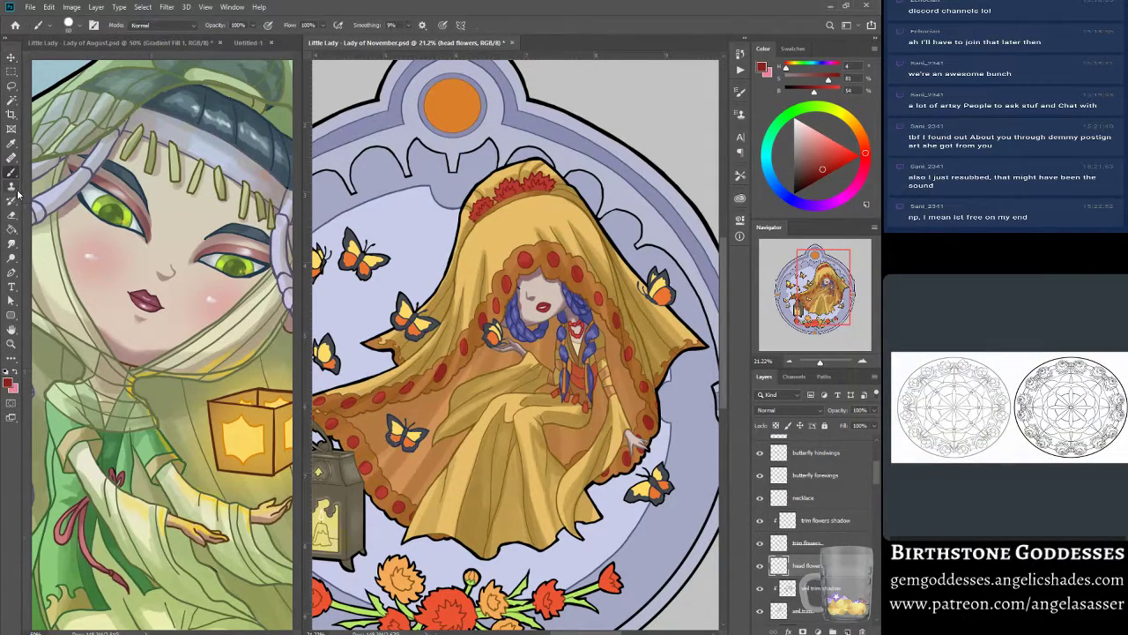
{"action": "scroll", "coordinate": [872, 486], "scroll_direction": "down", "scroll_amount": 2}
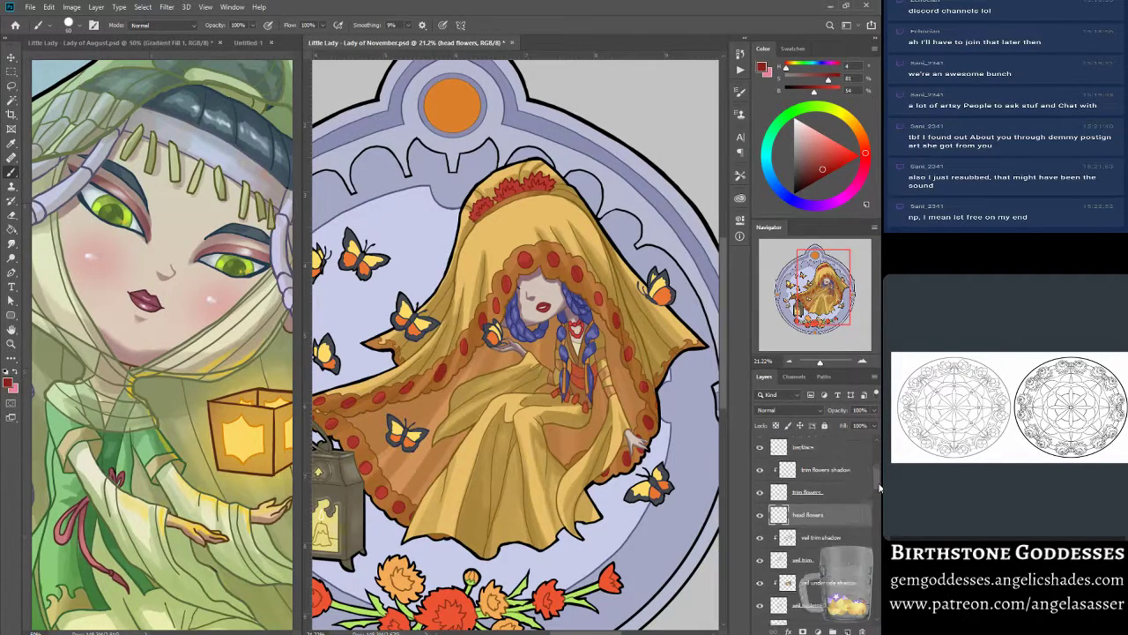
{"action": "left_click", "coordinate": [849, 632]}
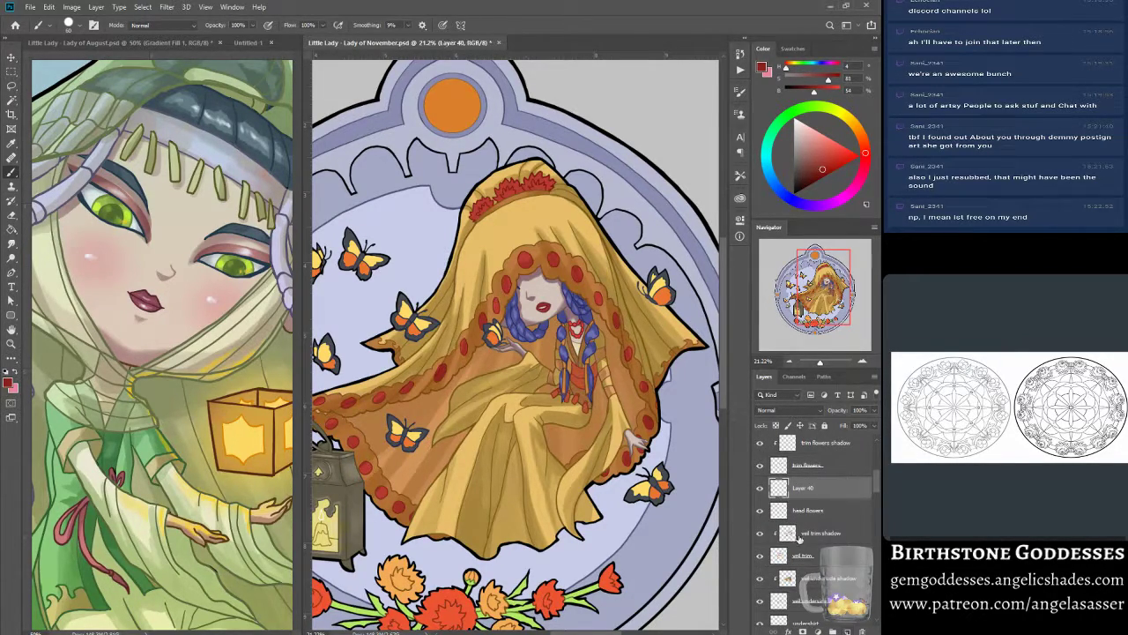
{"action": "double_click", "coordinate": [803, 487]}
{"action": "type", "text": "head fl"}
{"action": "key", "text": "BackSpace"}
{"action": "key", "text": "BackSpace"}
{"action": "key", "text": "BackSpace"}
{"action": "type", "text": "owers shadow"}
{"action": "key", "text": "Return"}
{"action": "right_click", "coordinate": [809, 490]}
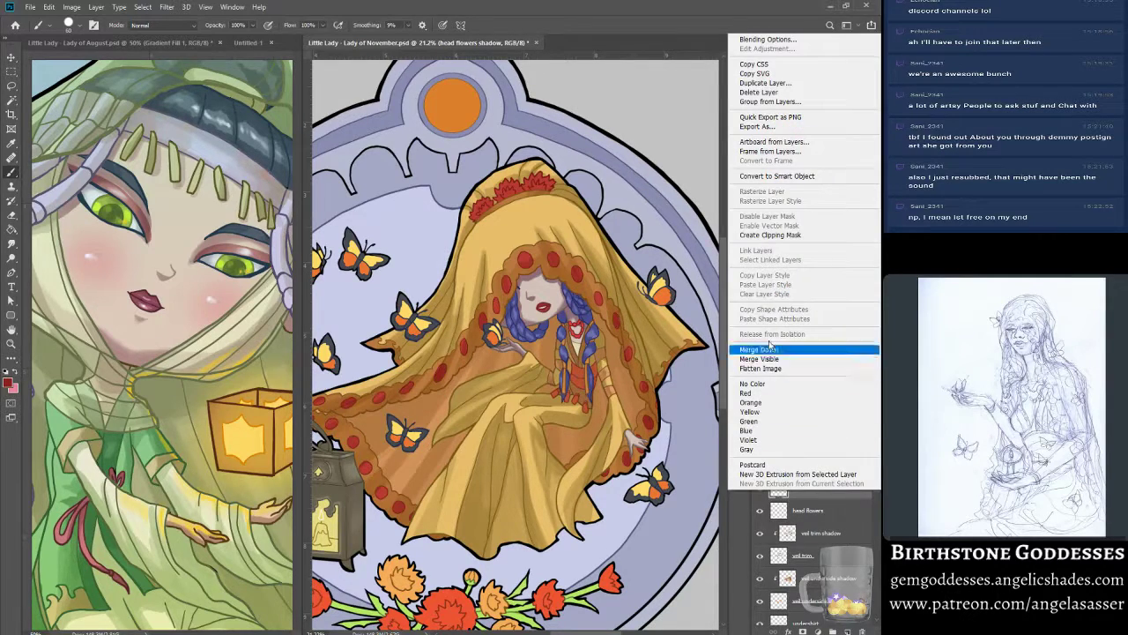
{"action": "left_click", "coordinate": [767, 236]}
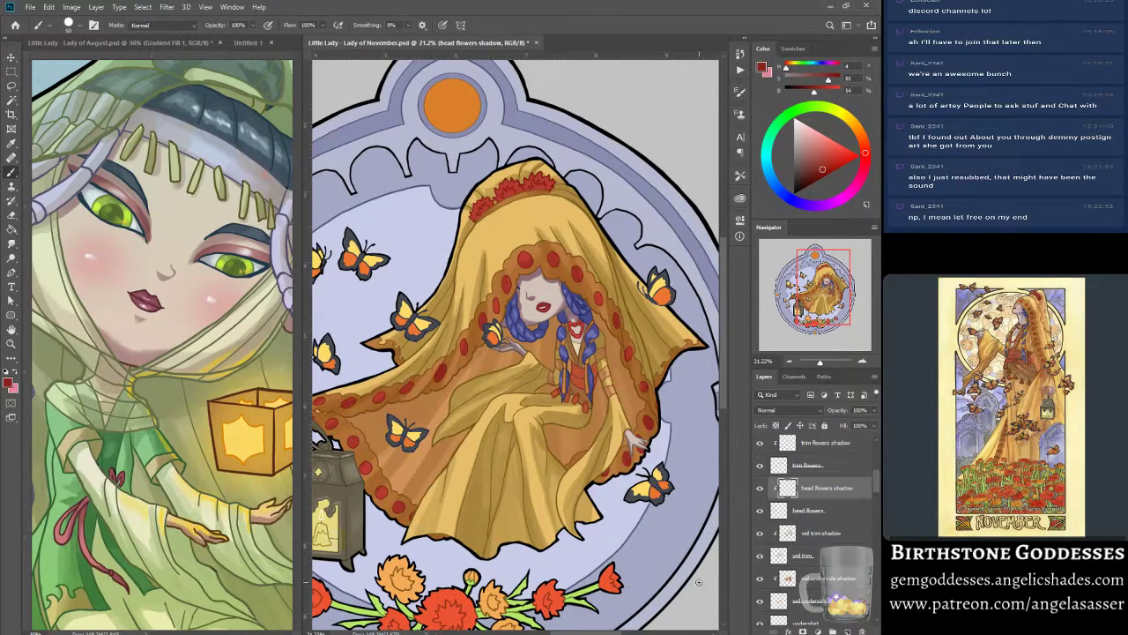
- Sample a dark red from the head flowers and paint shadows on the flowers crowning the veil, adjusting the brush size
{"action": "key", "text": "alt"}
{"action": "left_click", "coordinate": [510, 202], "text": "alt"}
{"action": "left_click_drag", "start_coordinate": [820, 361], "coordinate": [825, 362]}
{"action": "mouse_move", "coordinate": [823, 287]}
{"action": "left_mouse_down"}
{"action": "mouse_move", "coordinate": [802, 265]}
{"action": "mouse_move", "coordinate": [813, 271]}
{"action": "left_mouse_up"}
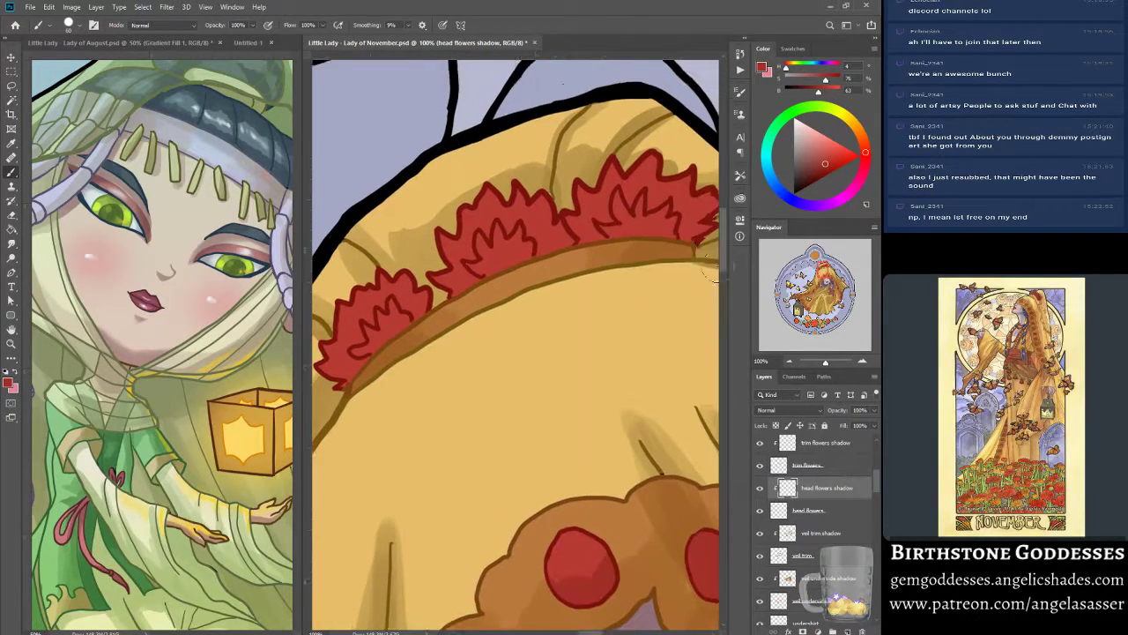
{"action": "left_click_drag", "start_coordinate": [825, 363], "coordinate": [821, 361]}
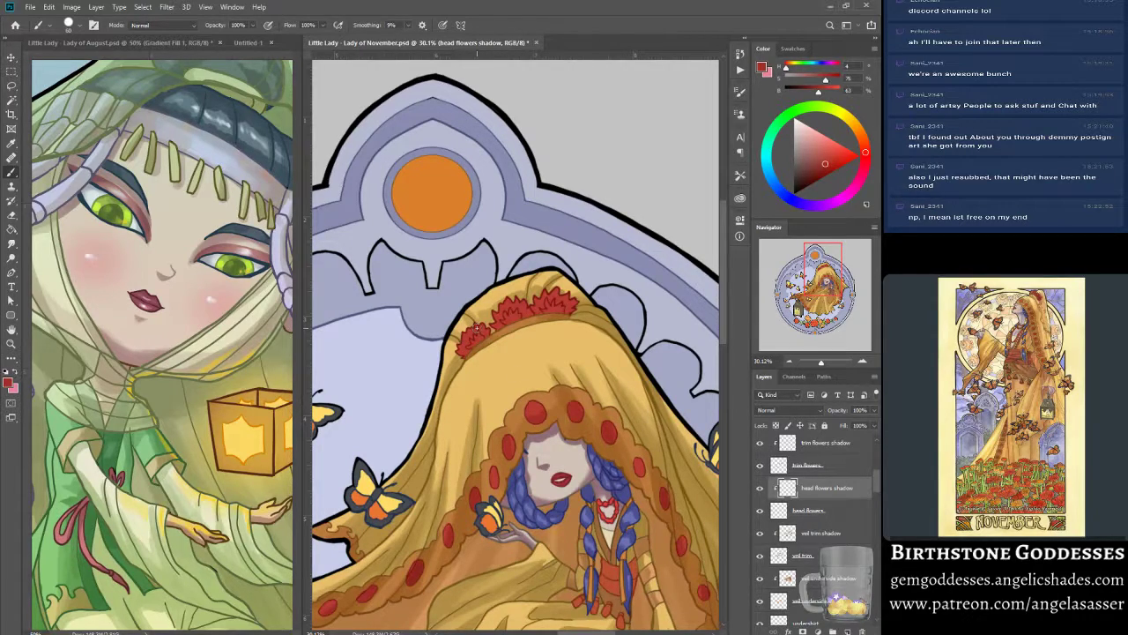
{"action": "key", "text": "bracketleft"}
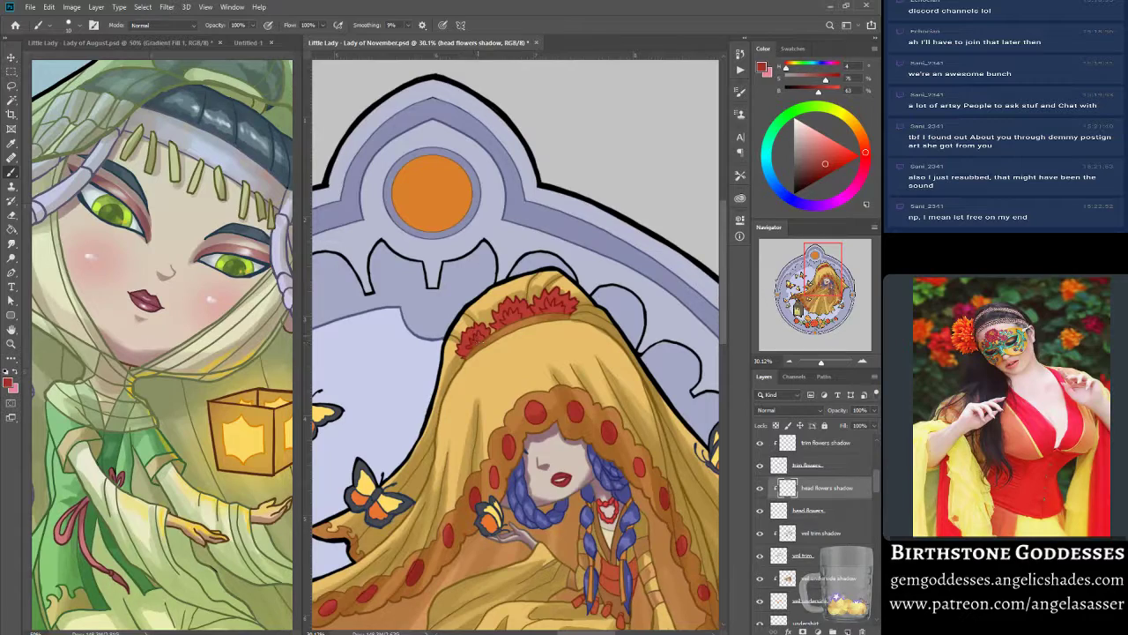
{"action": "key", "text": "bracketright"}
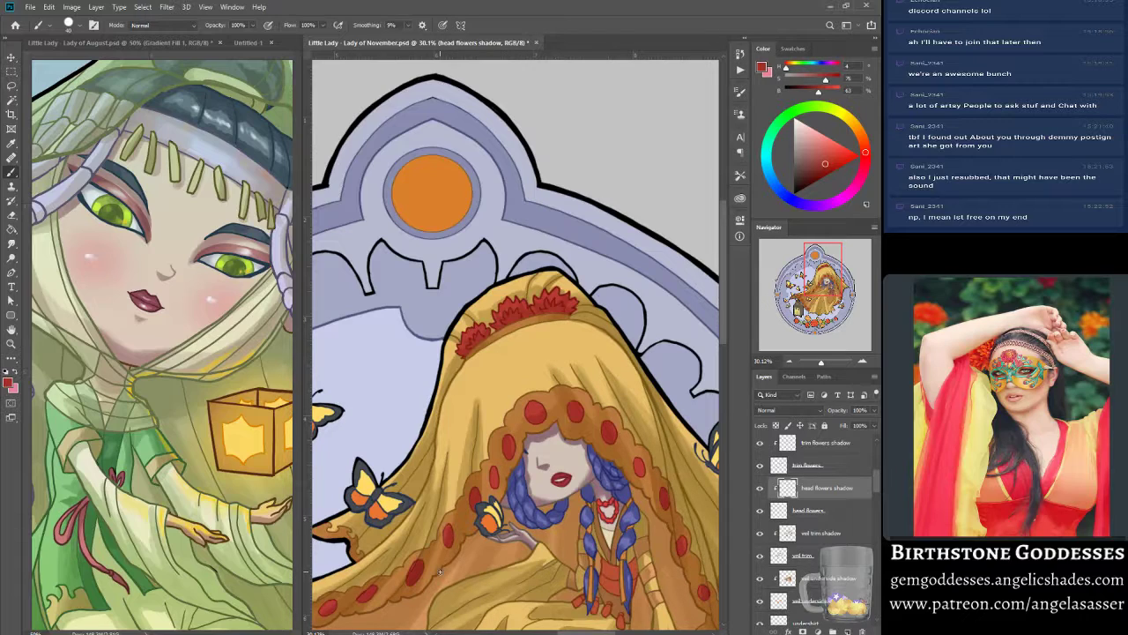
- Lower the lightness of the head flowers shadow layer slightly with Hue/Saturation and save the document
{"action": "left_click", "coordinate": [73, 7]}
{"action": "mouse_move", "coordinate": [132, 36]}
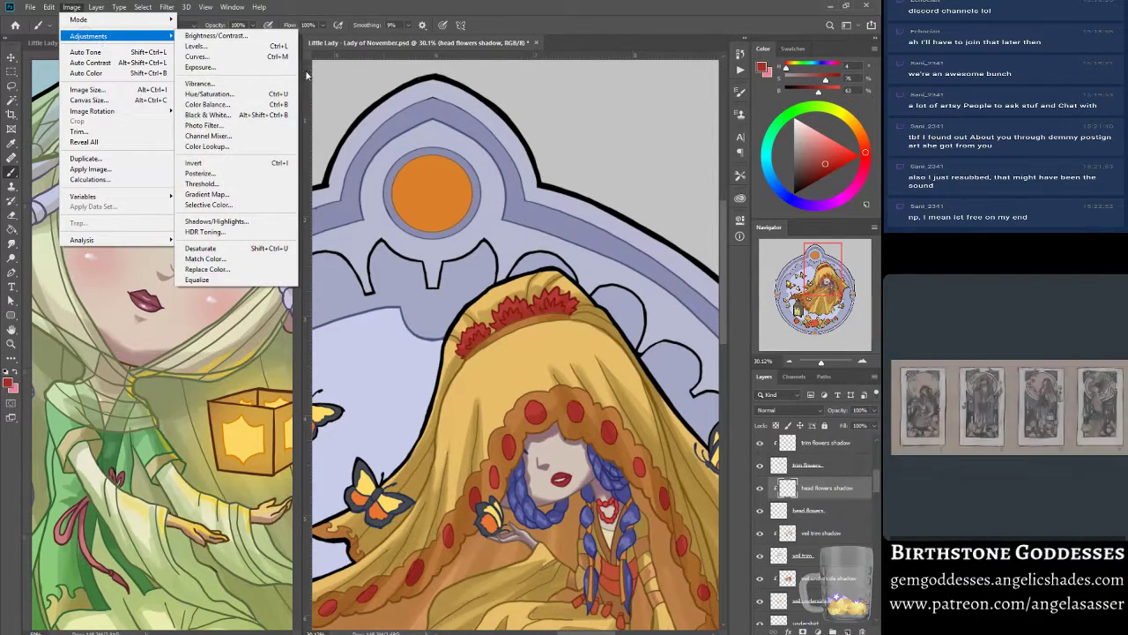
{"action": "left_click", "coordinate": [231, 97]}
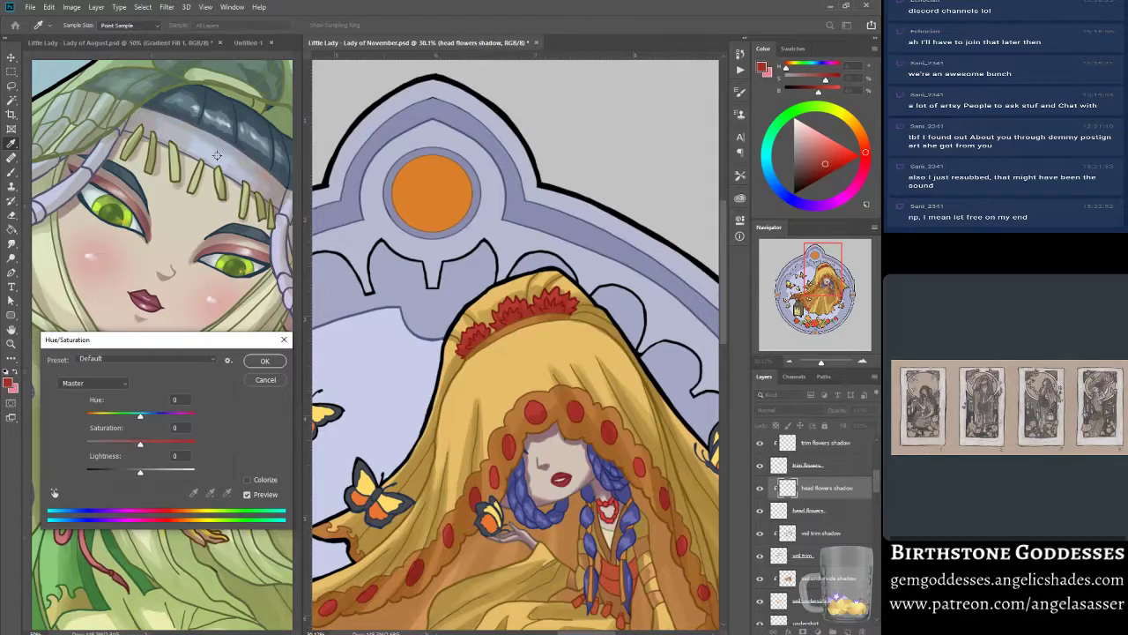
{"action": "left_click_drag", "start_coordinate": [141, 476], "coordinate": [139, 476]}
{"action": "left_click", "coordinate": [248, 495]}
{"action": "left_click", "coordinate": [250, 495]}
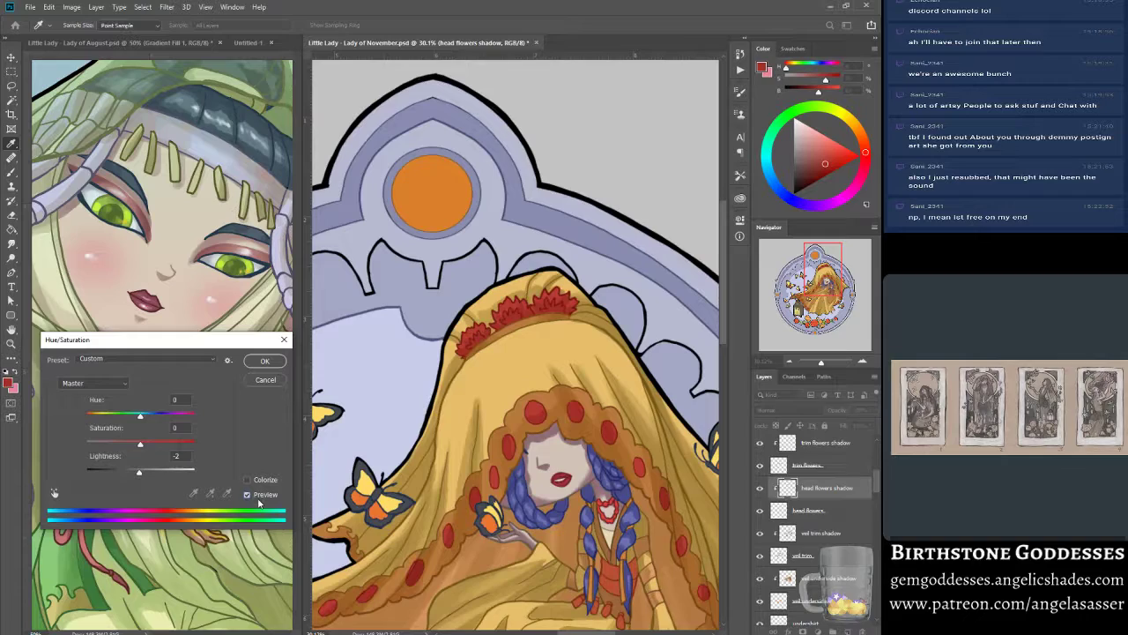
{"action": "left_click", "coordinate": [138, 472]}
{"action": "left_click_drag", "start_coordinate": [140, 476], "coordinate": [137, 480]}
{"action": "left_click", "coordinate": [265, 362]}
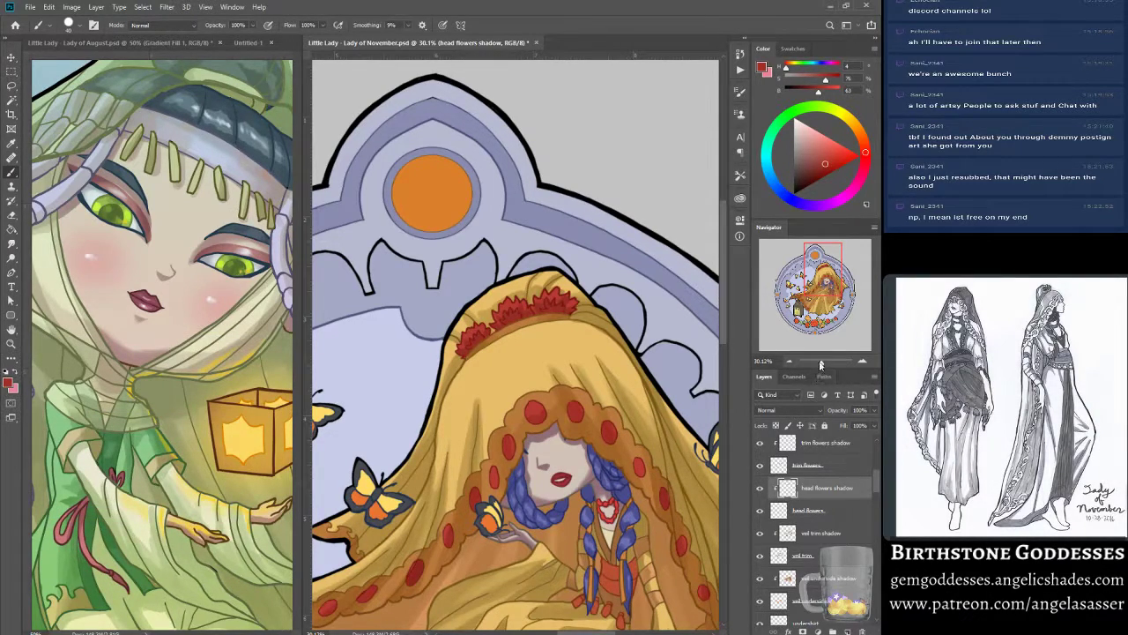
{"action": "left_click_drag", "start_coordinate": [820, 364], "coordinate": [816, 364]}
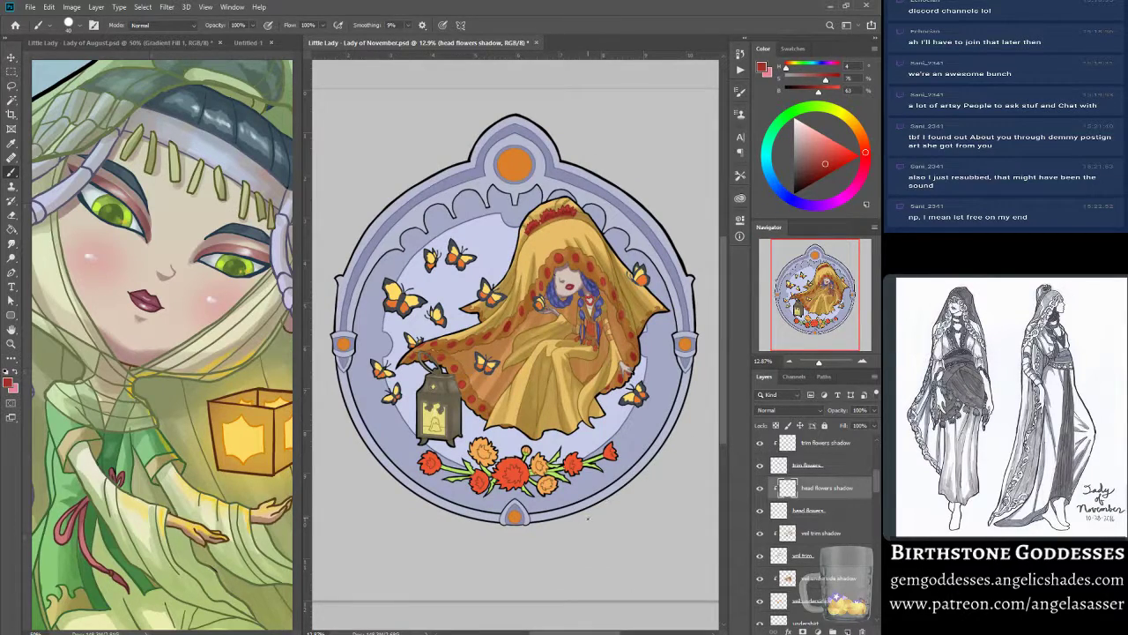
{"action": "key", "text": "ctrl+s"}
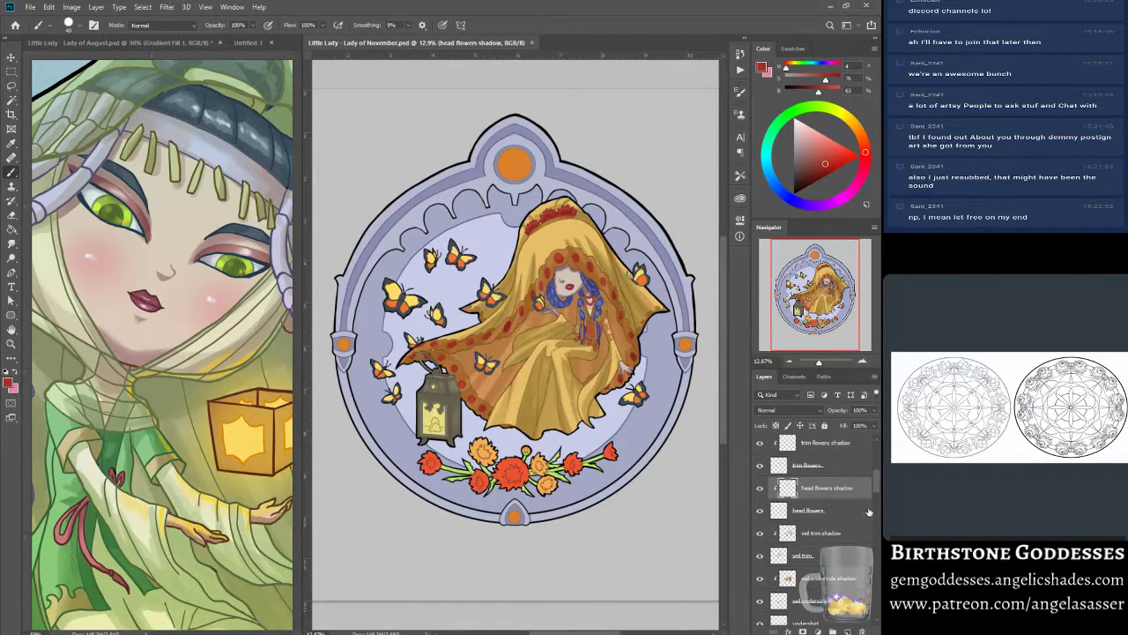
- Select the dress shadow layer, sample the dress's darker ochre and paint shadow on the lower folds of the skirt
{"action": "scroll", "coordinate": [869, 511], "scroll_direction": "down", "scroll_amount": 10}
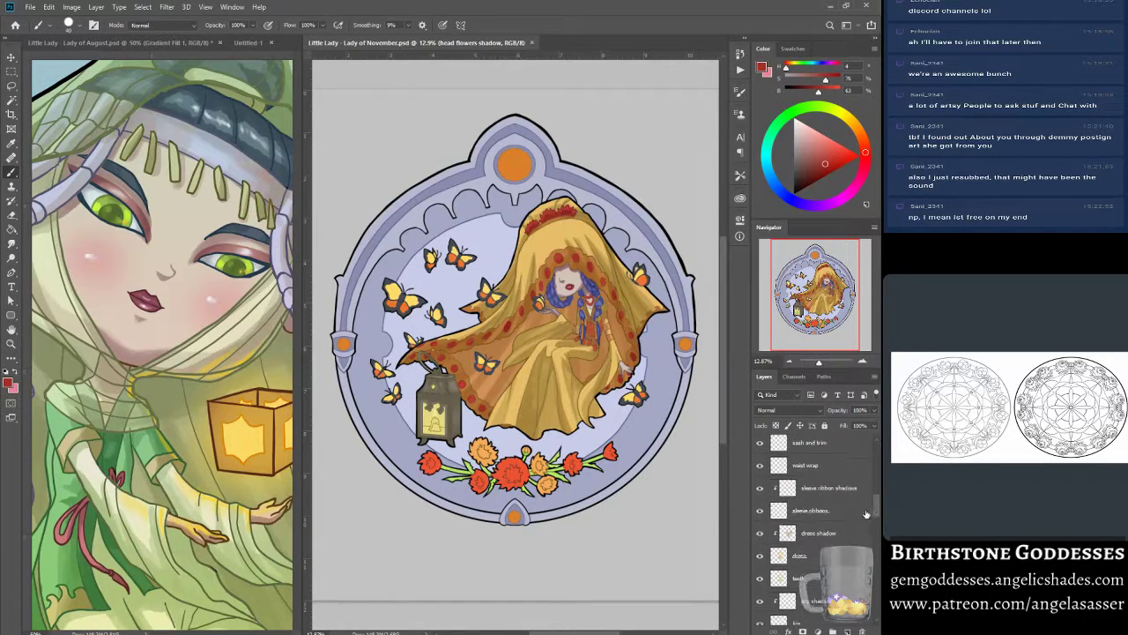
{"action": "left_click", "coordinate": [824, 533]}
{"action": "left_click", "coordinate": [593, 410], "text": "alt"}
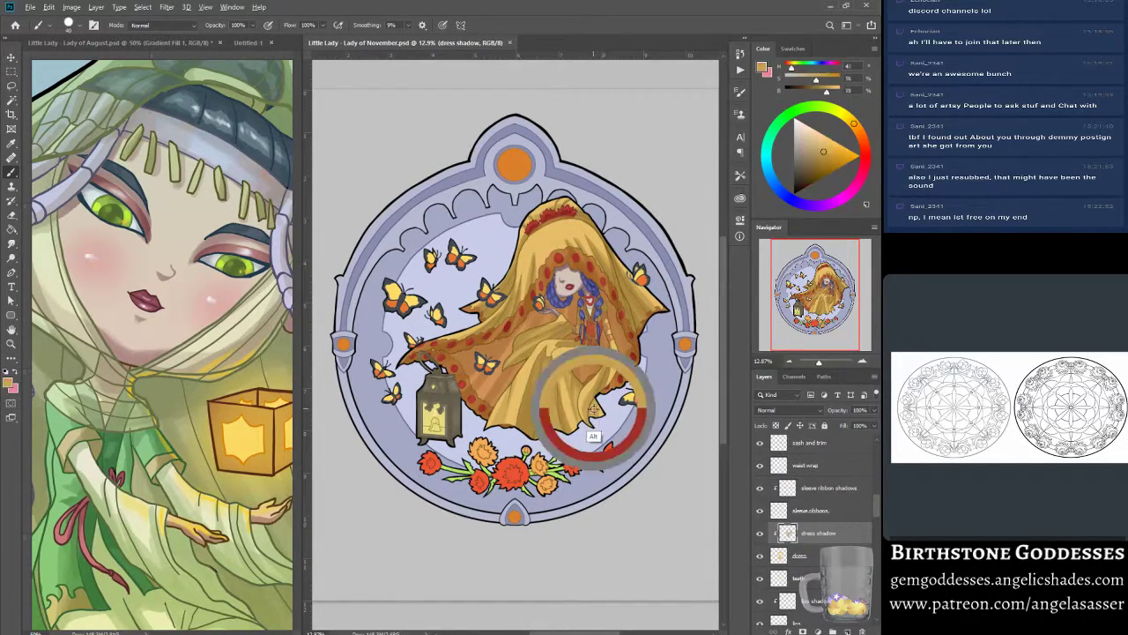
{"action": "left_click", "coordinate": [533, 412], "text": "alt"}
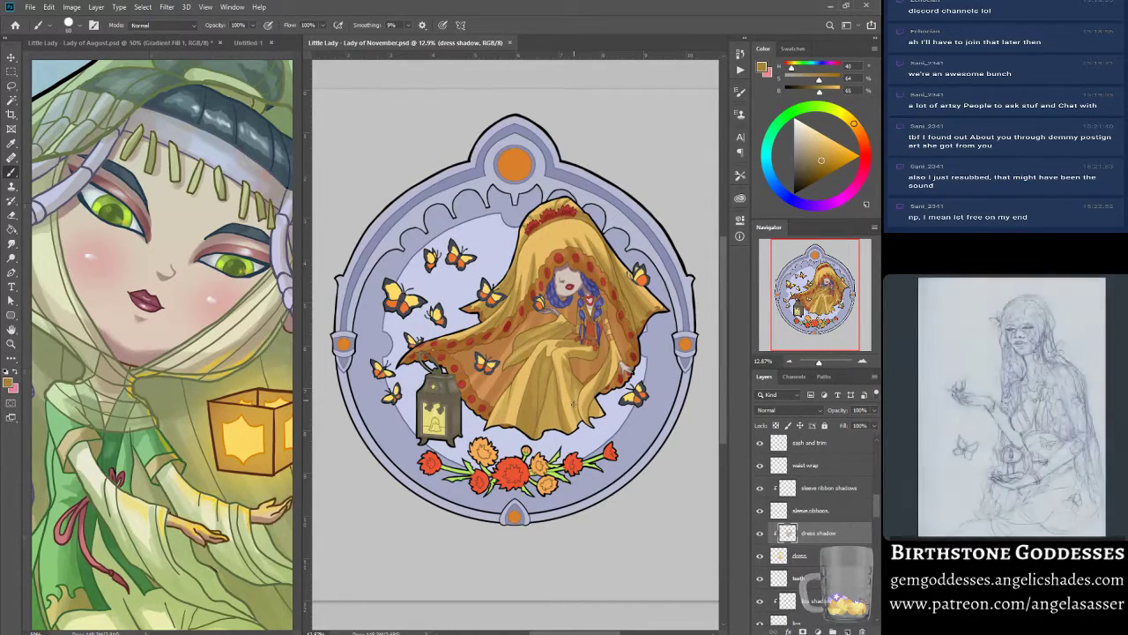
{"action": "mouse_move", "coordinate": [582, 384]}
{"action": "left_mouse_down"}
{"action": "mouse_move", "coordinate": [579, 420]}
{"action": "mouse_move", "coordinate": [599, 407]}
{"action": "left_mouse_up"}
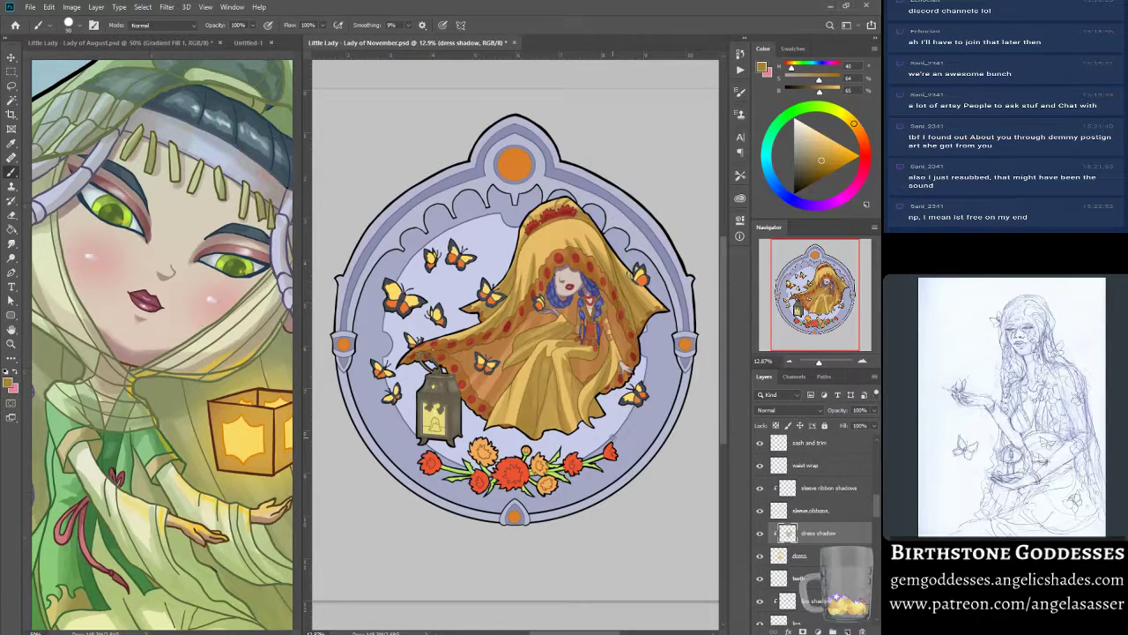
- Refine the shadows on the dress's lower folds and hem with a larger and a smaller brush, and save the document
{"action": "key", "text": "bracketright"}
{"action": "key", "text": "bracketright"}
{"action": "key", "text": "bracketright"}
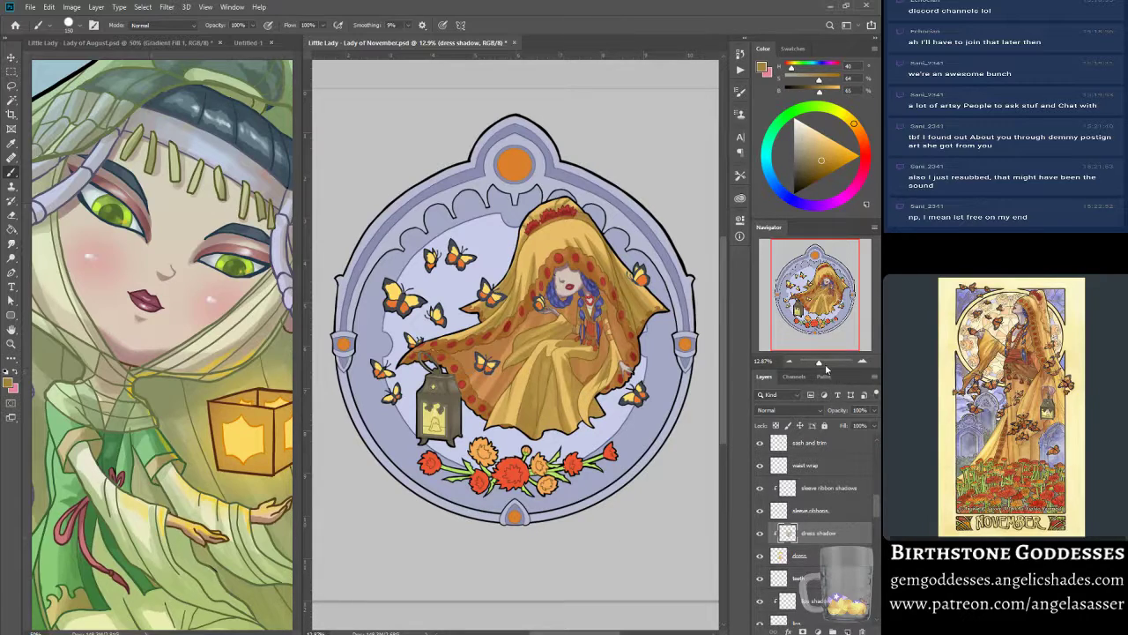
{"action": "mouse_move", "coordinate": [819, 363]}
{"action": "left_mouse_down"}
{"action": "mouse_move", "coordinate": [842, 362]}
{"action": "mouse_move", "coordinate": [822, 362]}
{"action": "left_mouse_up"}
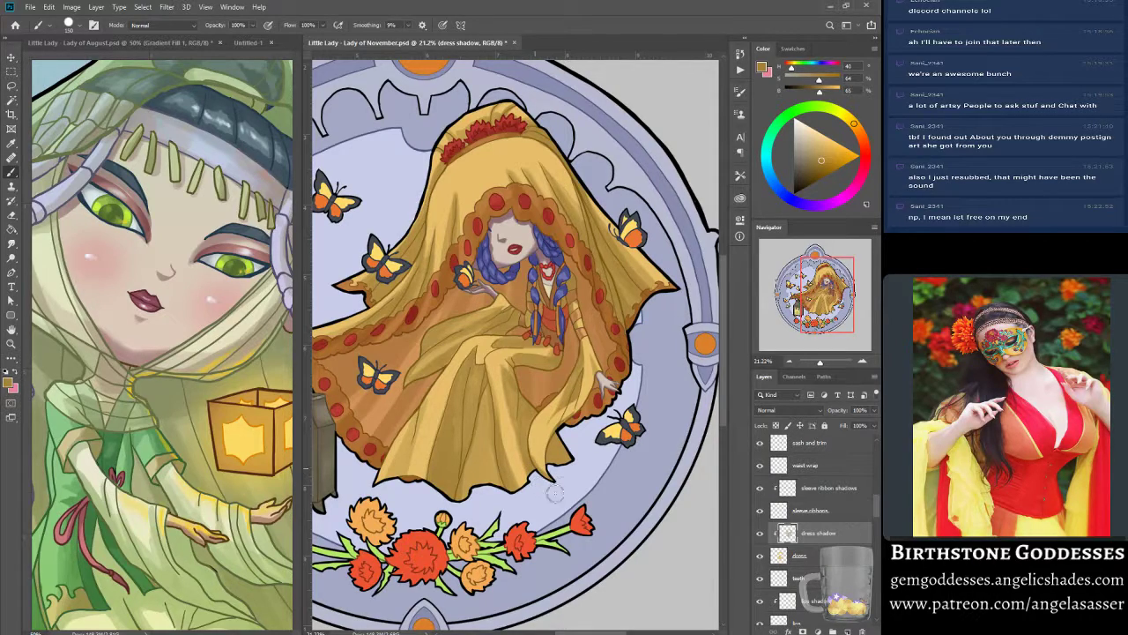
{"action": "key", "text": "bracketleft"}
{"action": "key", "text": "bracketleft"}
{"action": "key", "text": "bracketleft"}
{"action": "key", "text": "bracketleft"}
{"action": "key", "text": "bracketleft"}
{"action": "key", "text": "bracketleft"}
{"action": "key", "text": "bracketleft"}
{"action": "key", "text": "bracketleft"}
{"action": "key", "text": "bracketleft"}
{"action": "key", "text": "bracketleft"}
{"action": "key", "text": "bracketleft"}
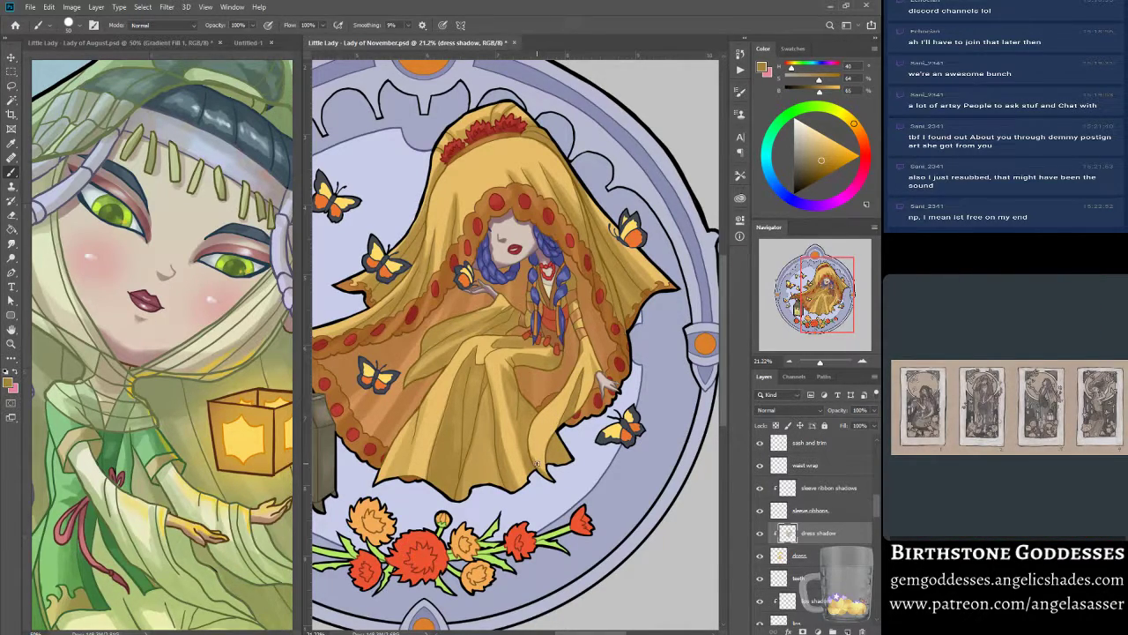
{"action": "left_click_drag", "start_coordinate": [819, 361], "coordinate": [820, 363]}
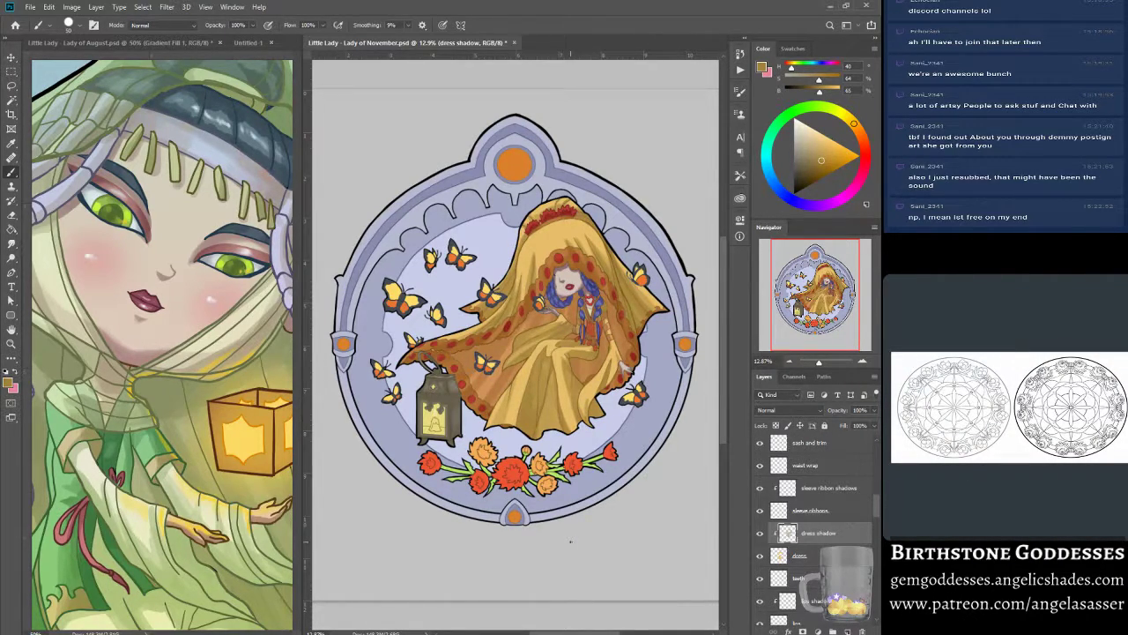
{"action": "key", "text": "ctrl+s"}
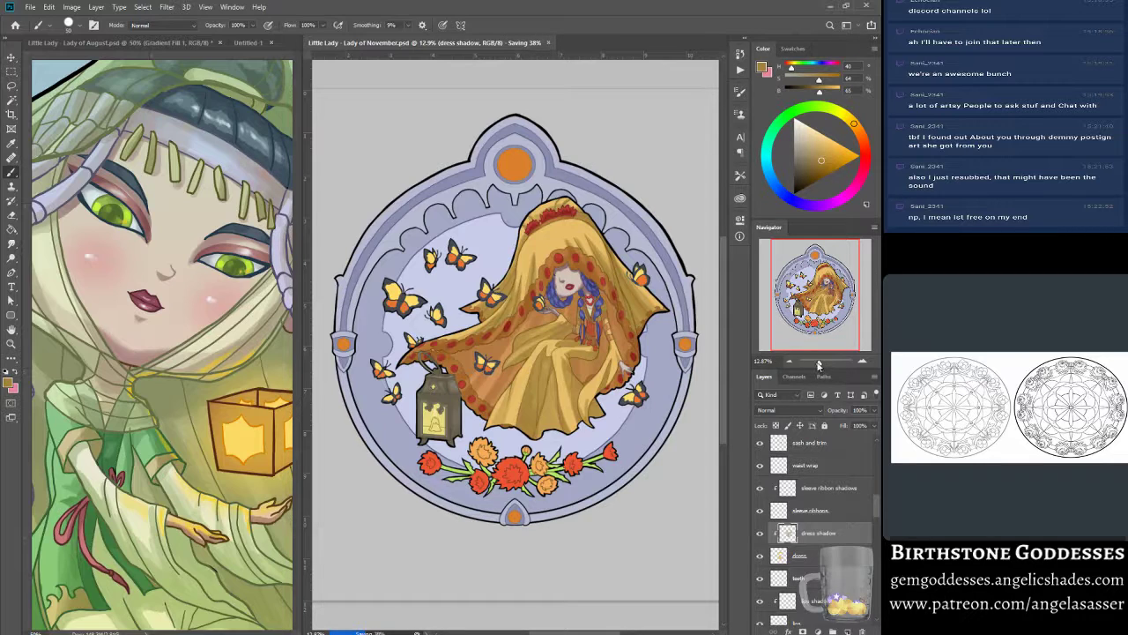
- Select the waist wrap layer by picking the red wrap on the figure, return to the Brush tool and check the whole figure
{"action": "left_click_drag", "start_coordinate": [818, 364], "coordinate": [823, 362]}
{"action": "left_click_drag", "start_coordinate": [822, 304], "coordinate": [829, 307]}
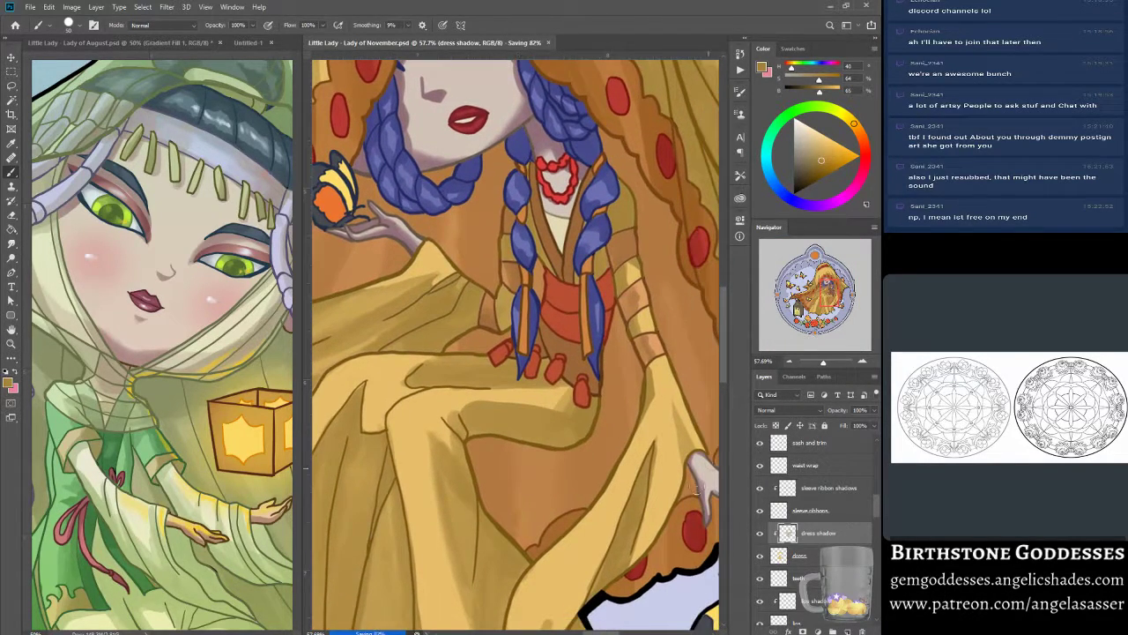
{"action": "left_click", "coordinate": [12, 57]}
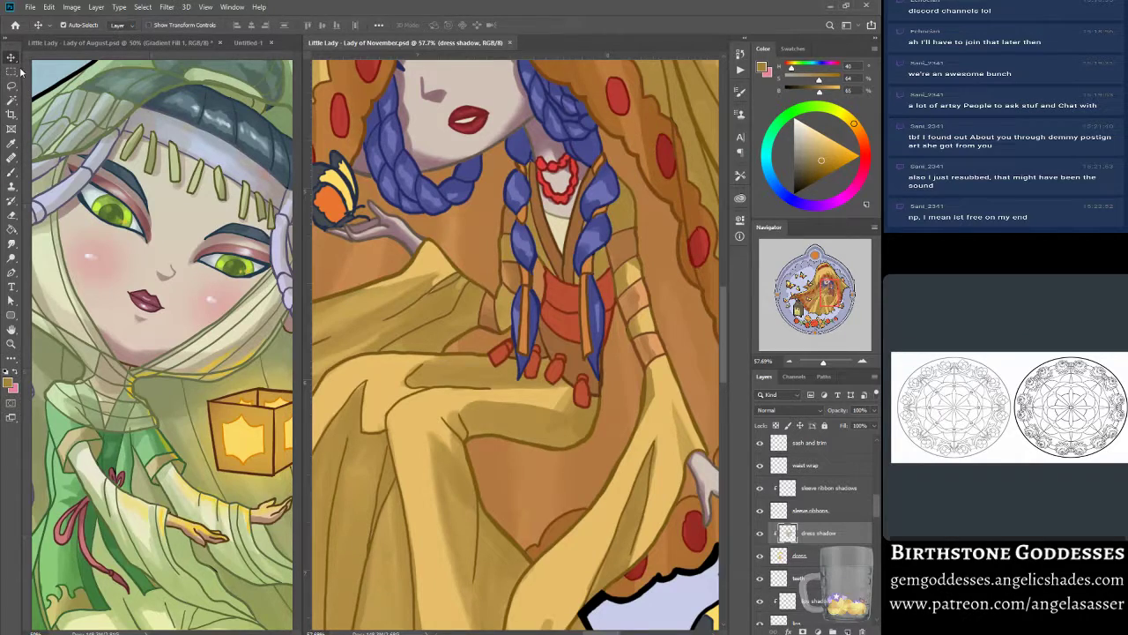
{"action": "left_click", "coordinate": [561, 296]}
{"action": "left_click", "coordinate": [11, 158]}
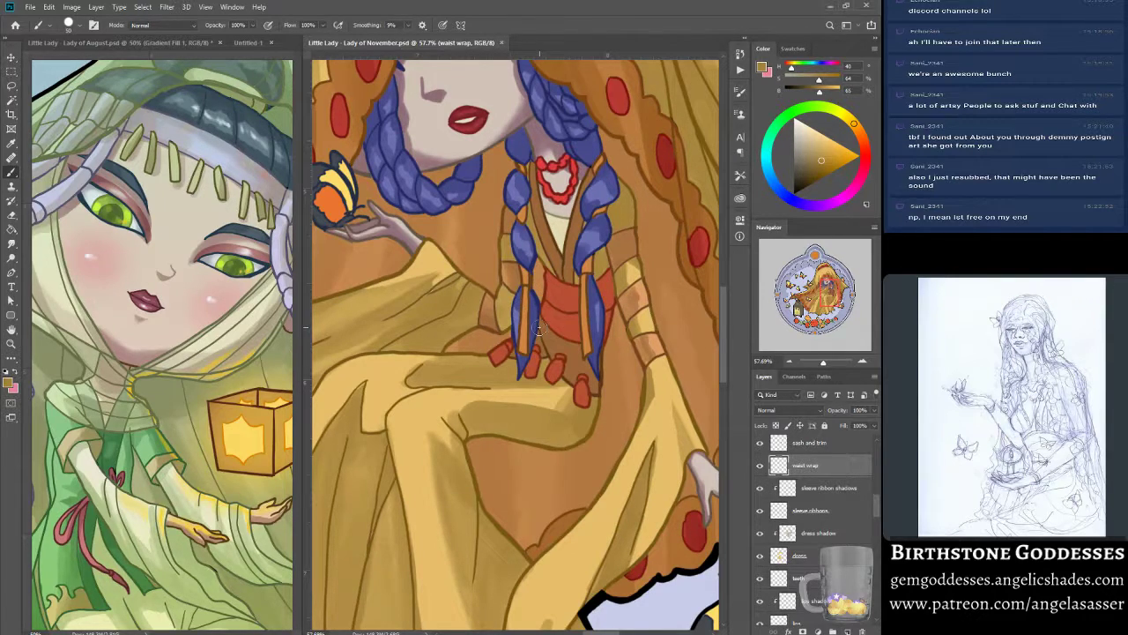
{"action": "left_click_drag", "start_coordinate": [823, 363], "coordinate": [821, 362]}
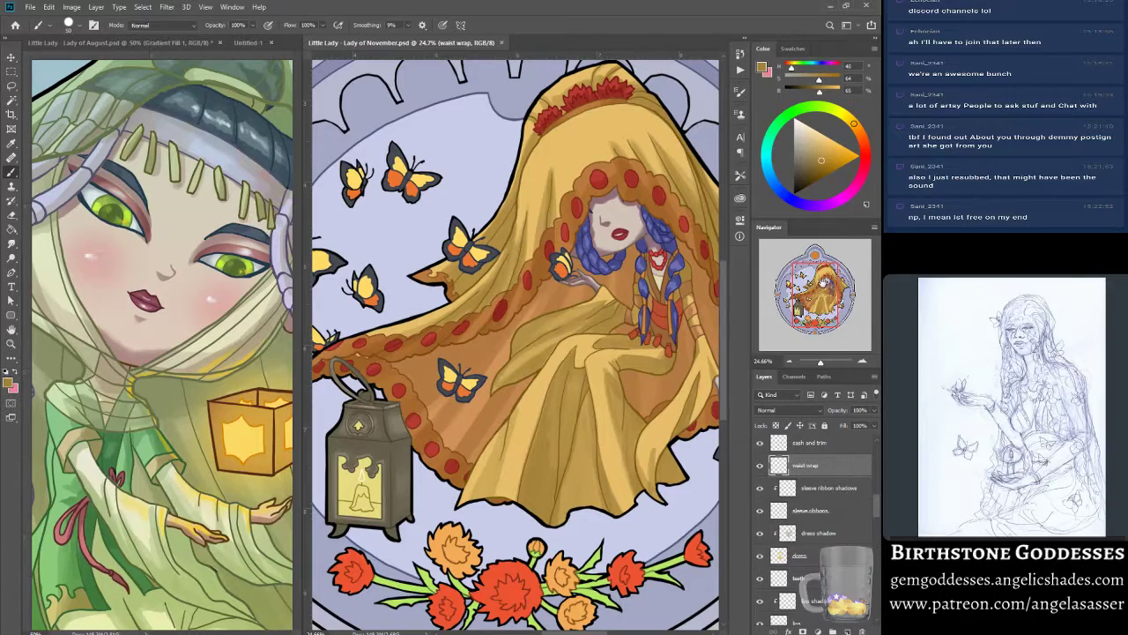
{"action": "left_click_drag", "start_coordinate": [817, 281], "coordinate": [828, 274]}
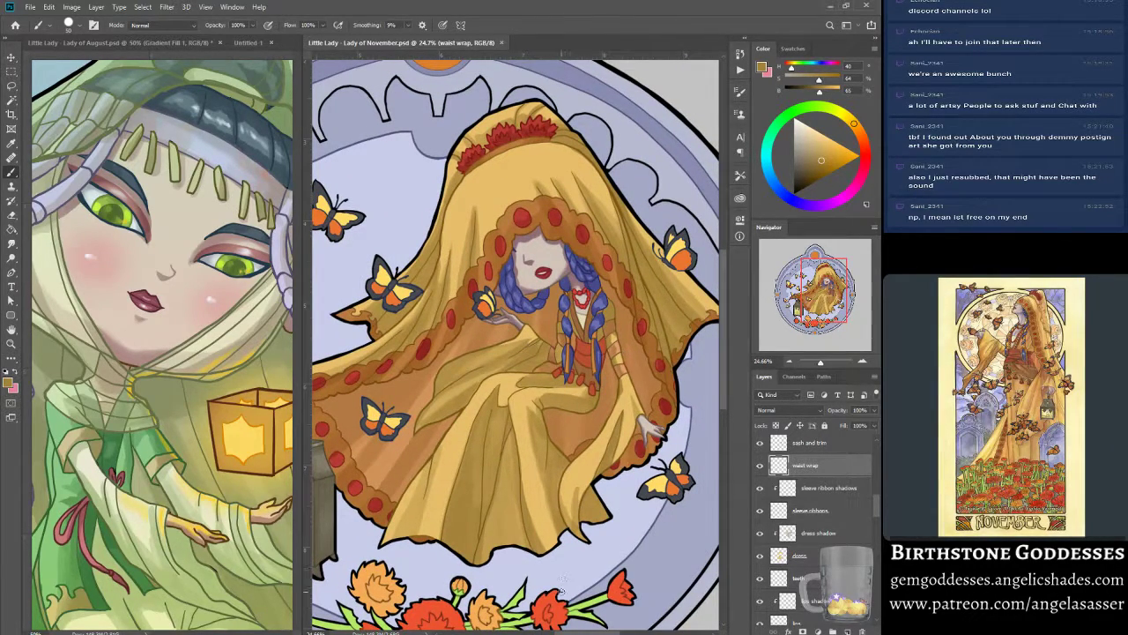
- Add a layer named "waist wrap shadow" above the waist wrap layer and clip it to that layer
{"action": "left_click", "coordinate": [847, 631]}
{"action": "double_click", "coordinate": [804, 466]}
{"action": "type", "text": "waist wrap shadow"}
{"action": "key", "text": "Return"}
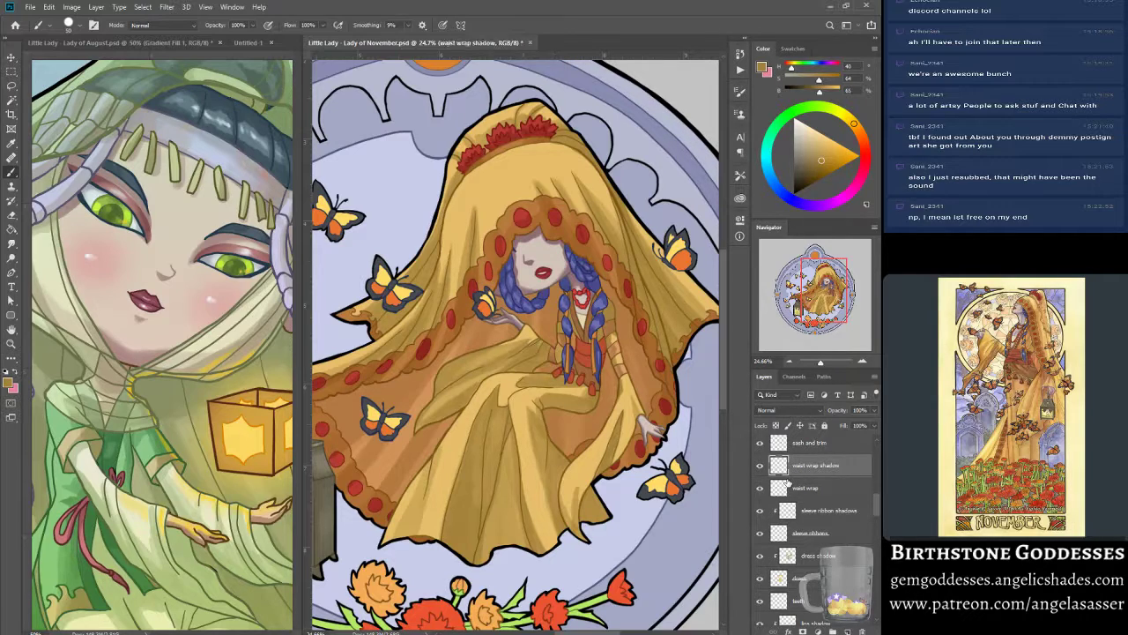
{"action": "right_click", "coordinate": [807, 469]}
{"action": "left_click", "coordinate": [783, 232]}
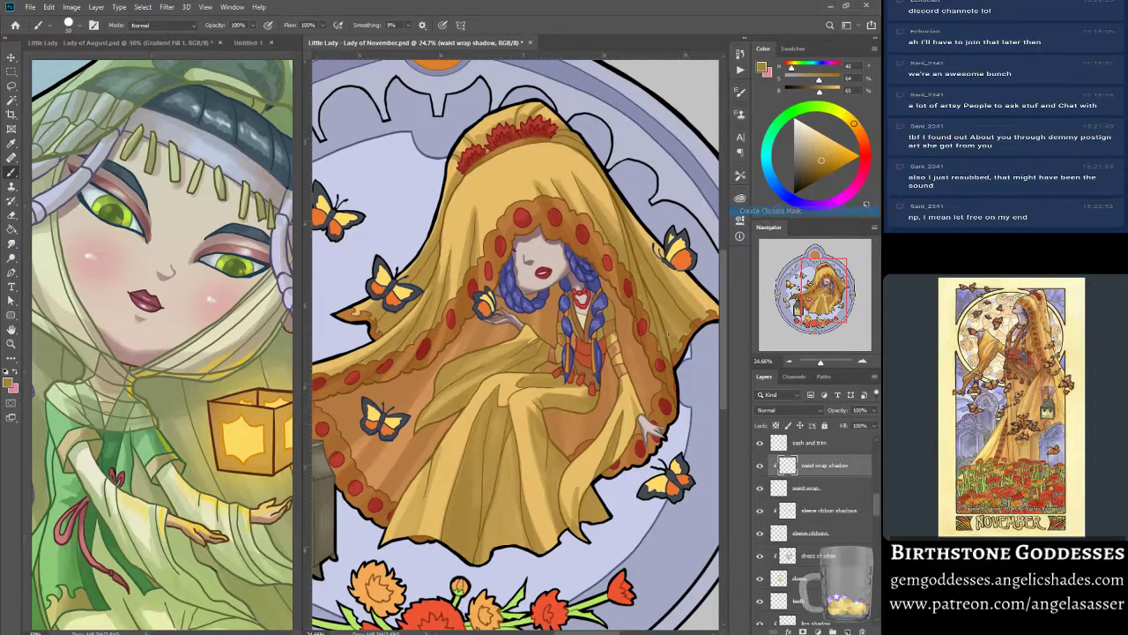
- Sample the darker red from the waist wrap and paint shadow strokes on the wrap beneath the braids on the waist wrap shadow layer
{"action": "left_click", "coordinate": [580, 366], "text": "alt"}
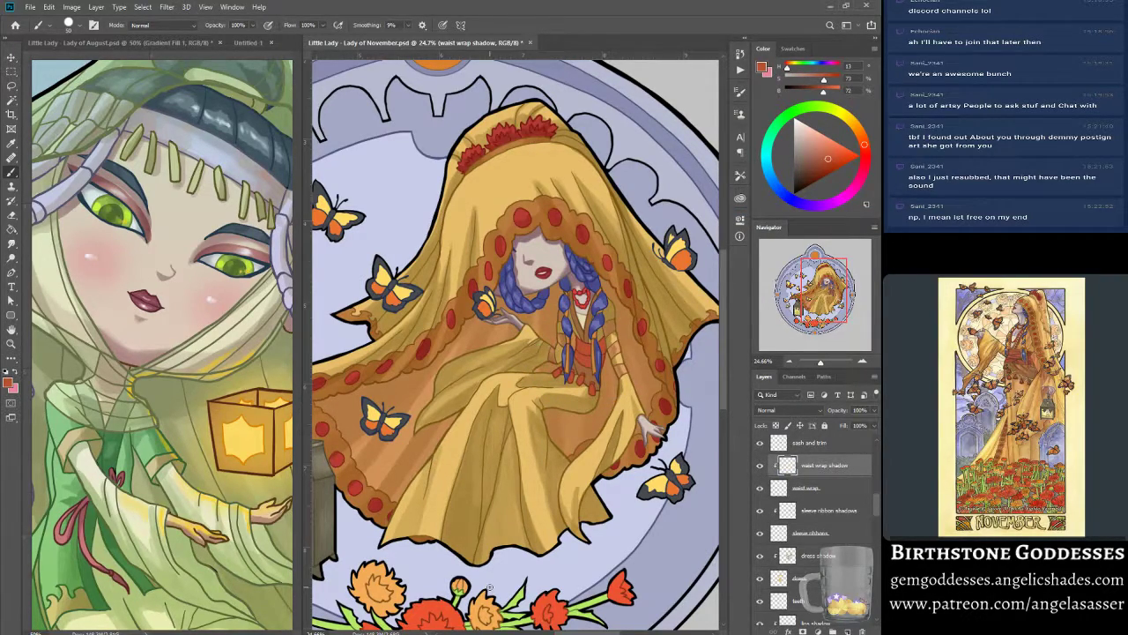
{"action": "left_click", "coordinate": [820, 490]}
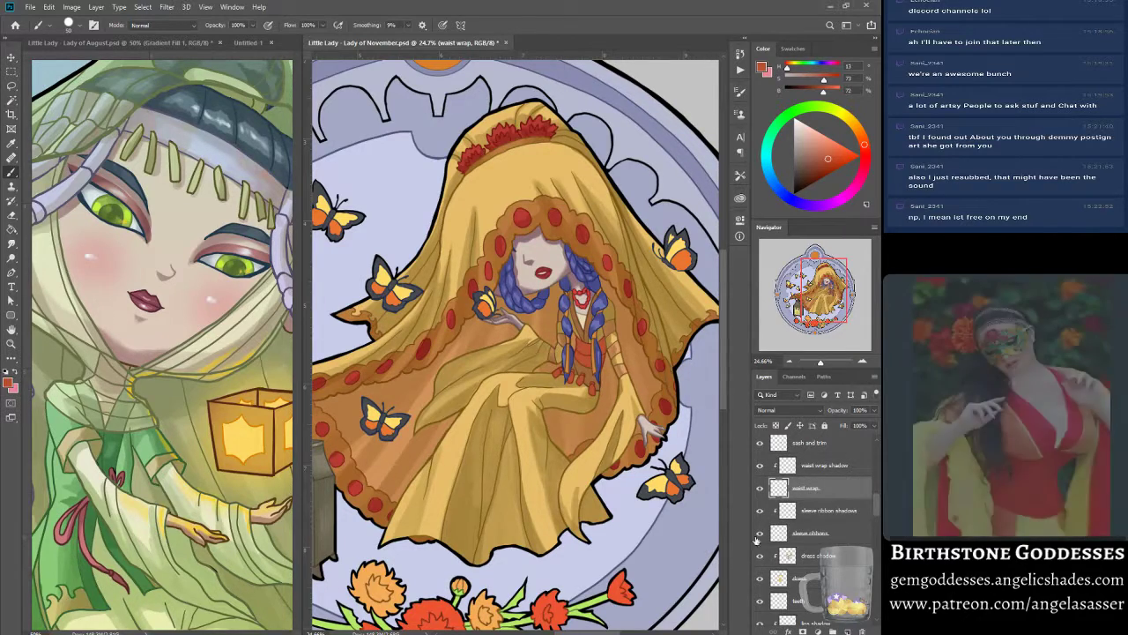
{"action": "key", "text": "alt+bracketright"}
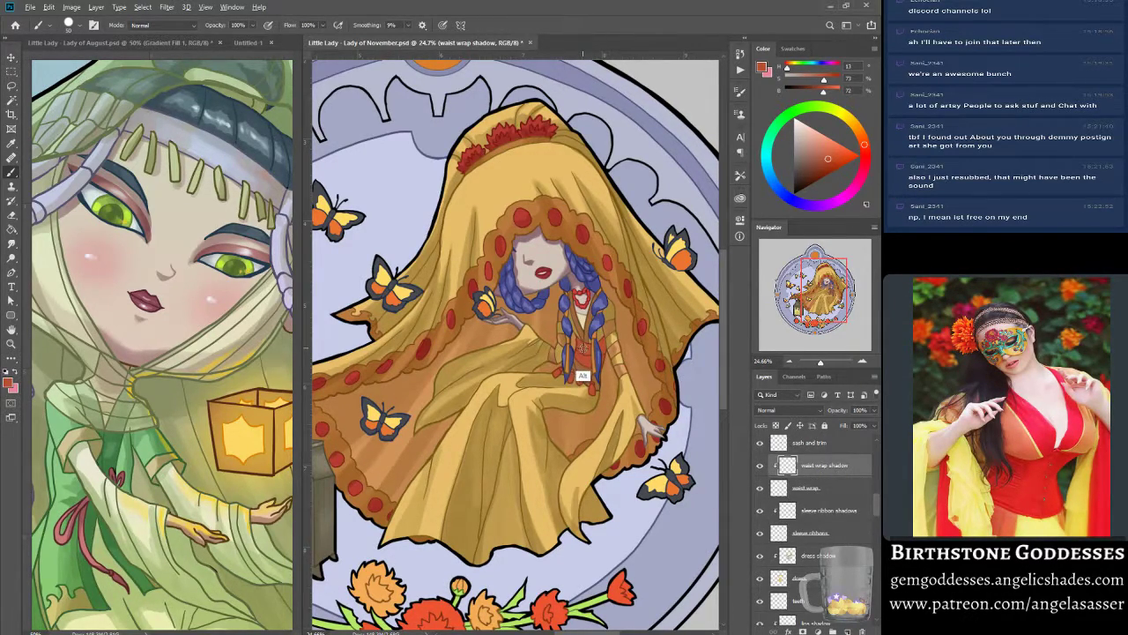
{"action": "left_click", "coordinate": [580, 348], "text": "alt"}
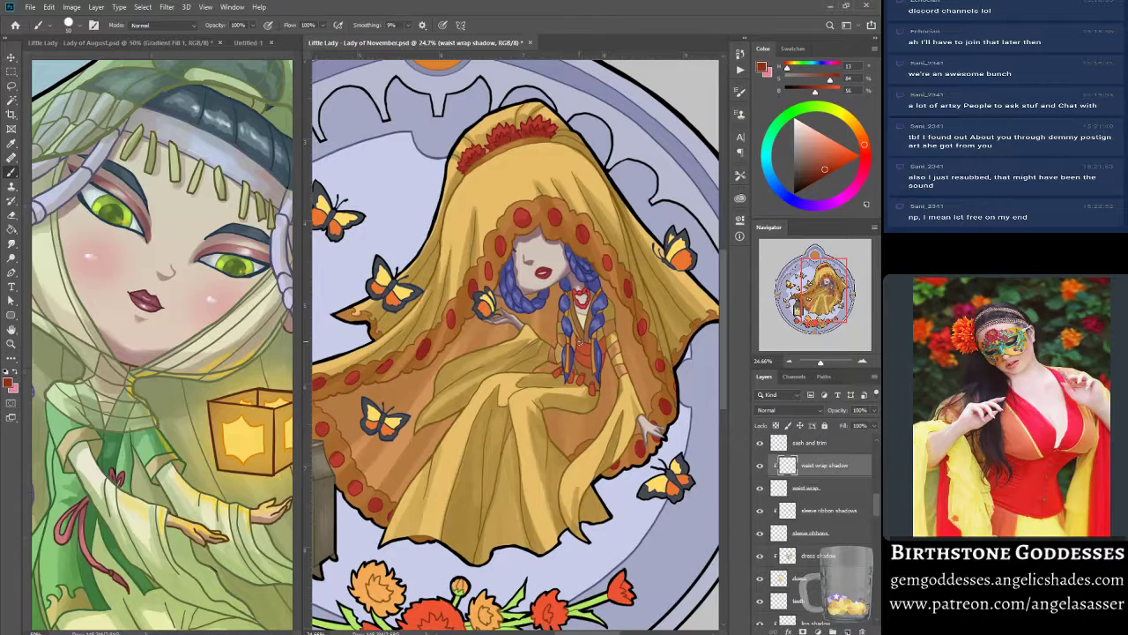
{"action": "mouse_move", "coordinate": [589, 352]}
{"action": "left_mouse_down"}
{"action": "mouse_move", "coordinate": [598, 344]}
{"action": "mouse_move", "coordinate": [580, 352]}
{"action": "mouse_move", "coordinate": [586, 362]}
{"action": "left_mouse_up"}
{"action": "left_click_drag", "start_coordinate": [589, 352], "coordinate": [583, 360]}
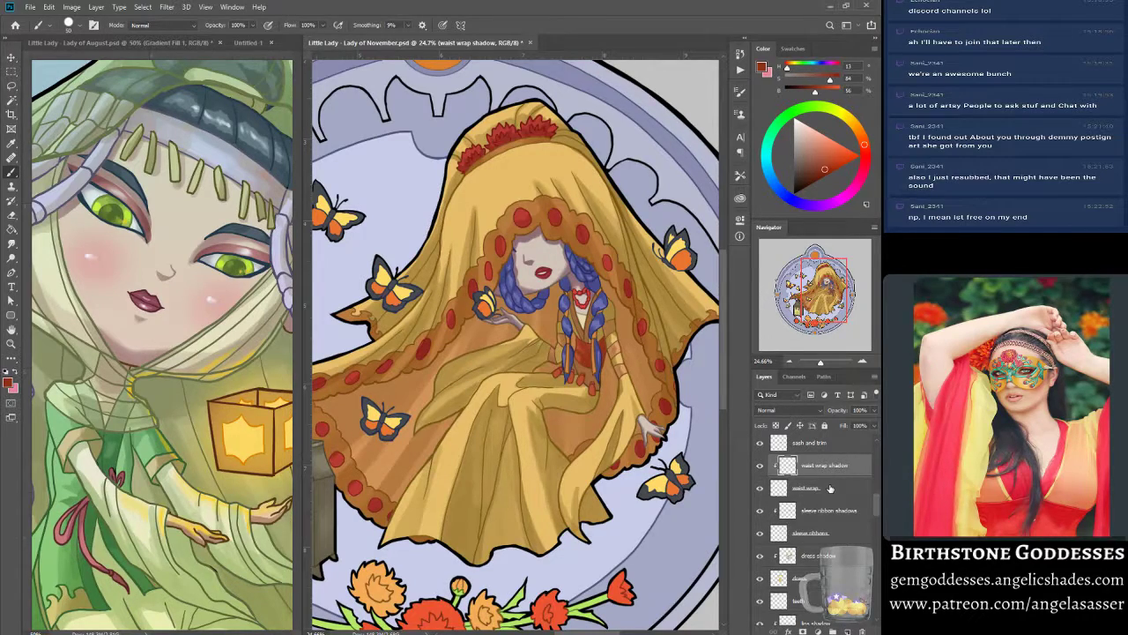
- Identify the sash and trim layer by toggling its visibility, then add a clipped layer named "sash and trim shadows" above it
{"action": "left_click", "coordinate": [760, 444]}
{"action": "left_click", "coordinate": [760, 445]}
{"action": "left_click", "coordinate": [809, 447]}
{"action": "scroll", "coordinate": [868, 494], "scroll_direction": "up", "scroll_amount": 1}
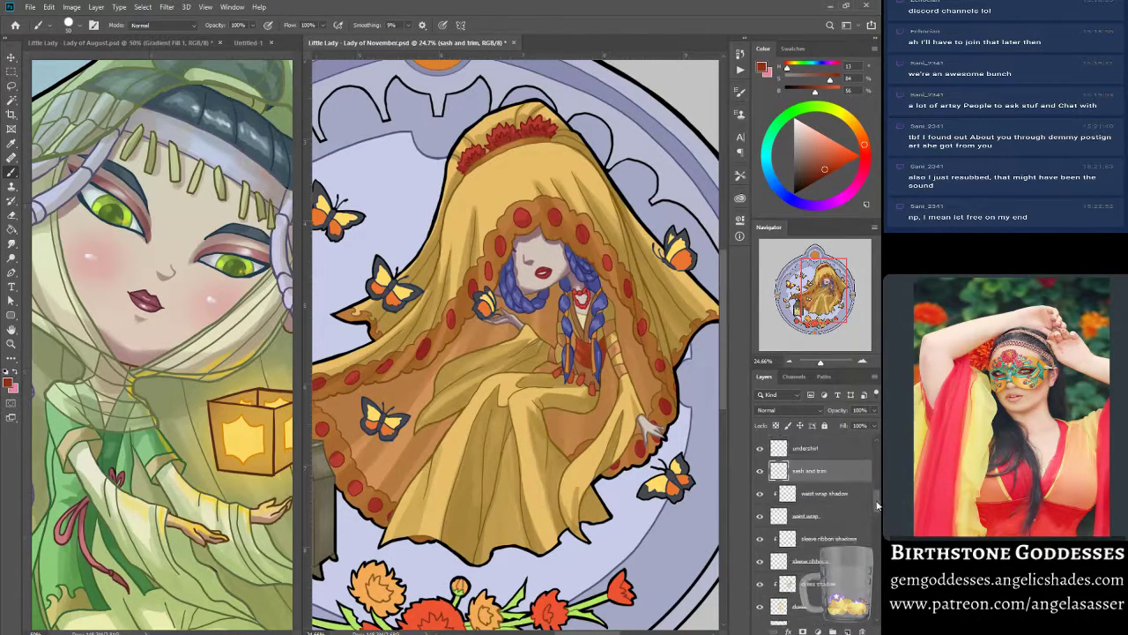
{"action": "left_click", "coordinate": [847, 631]}
{"action": "double_click", "coordinate": [811, 475]}
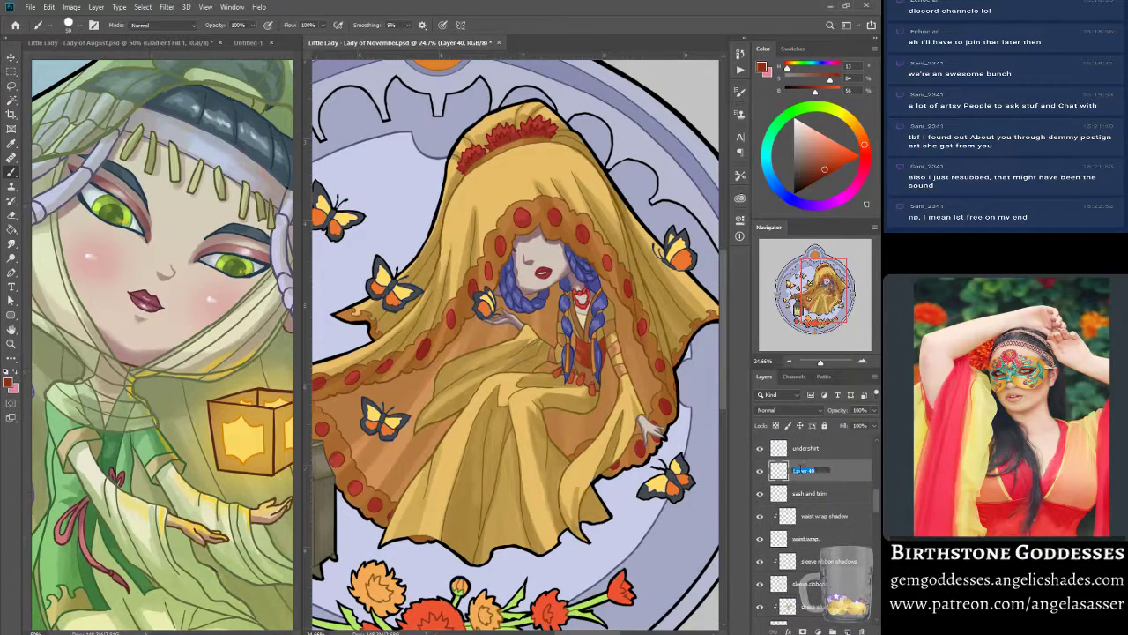
{"action": "type", "text": "sash and trim shadows"}
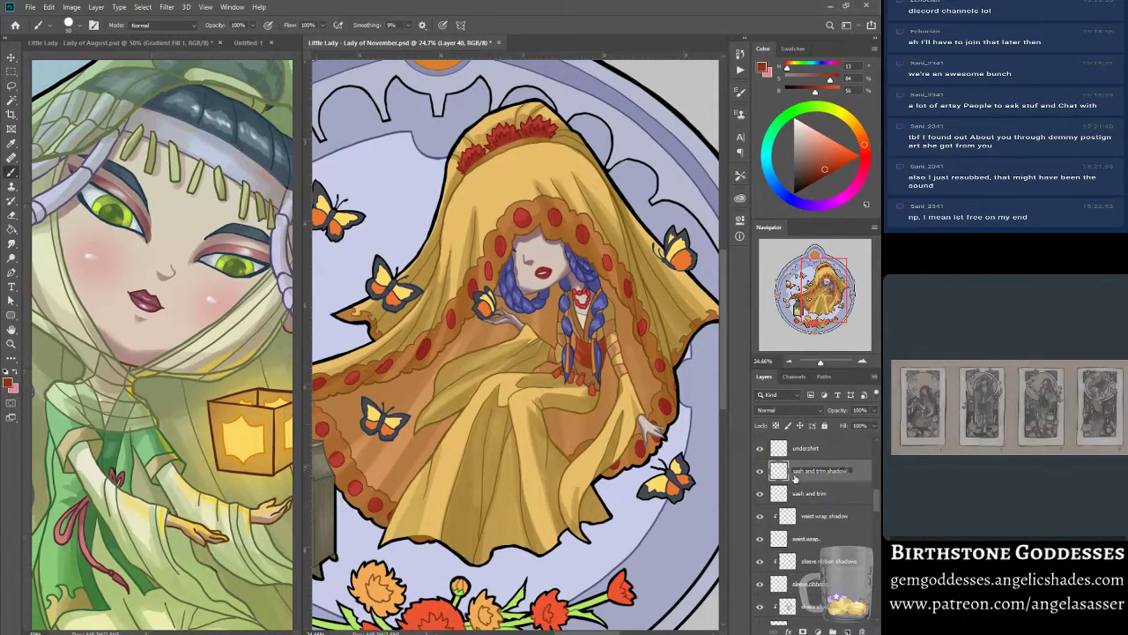
{"action": "key", "text": "Return"}
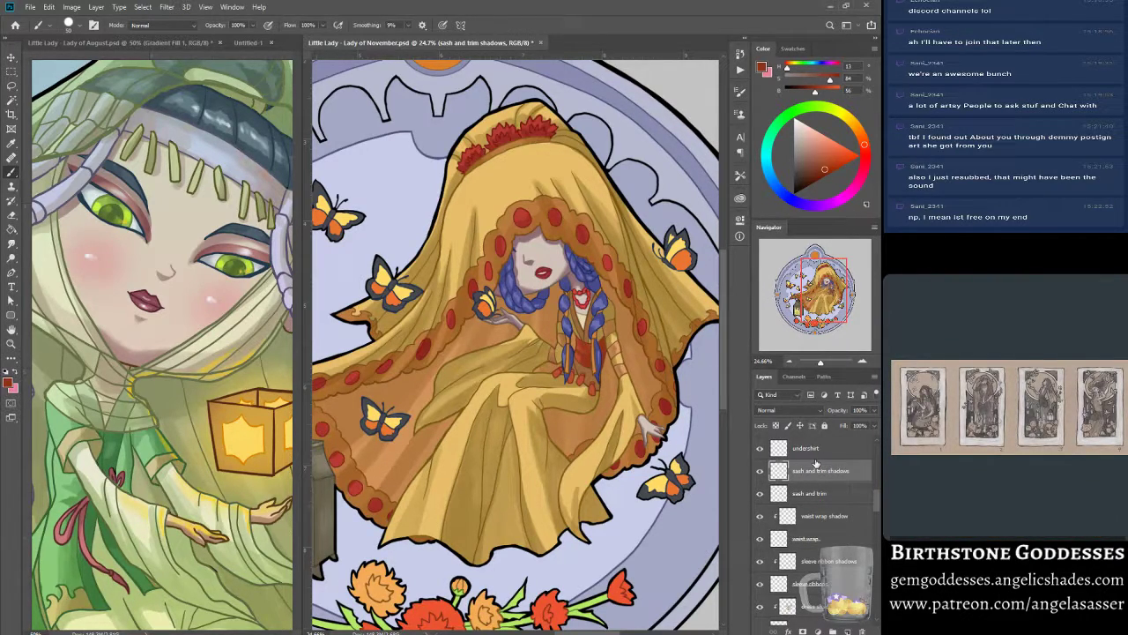
{"action": "right_click", "coordinate": [818, 473]}
{"action": "left_click", "coordinate": [771, 213]}
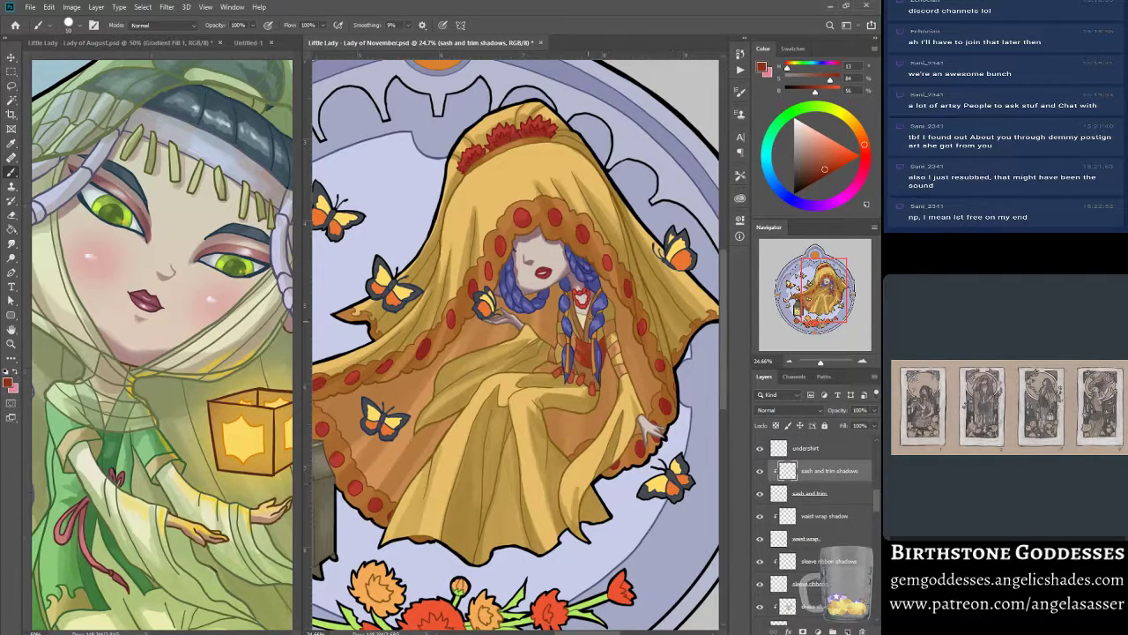
- Sample the brown near the undershirt trim, choose a darker, more saturated brown and paint shadow down the trim beside the braid
{"action": "left_click", "coordinate": [589, 319], "text": "alt"}
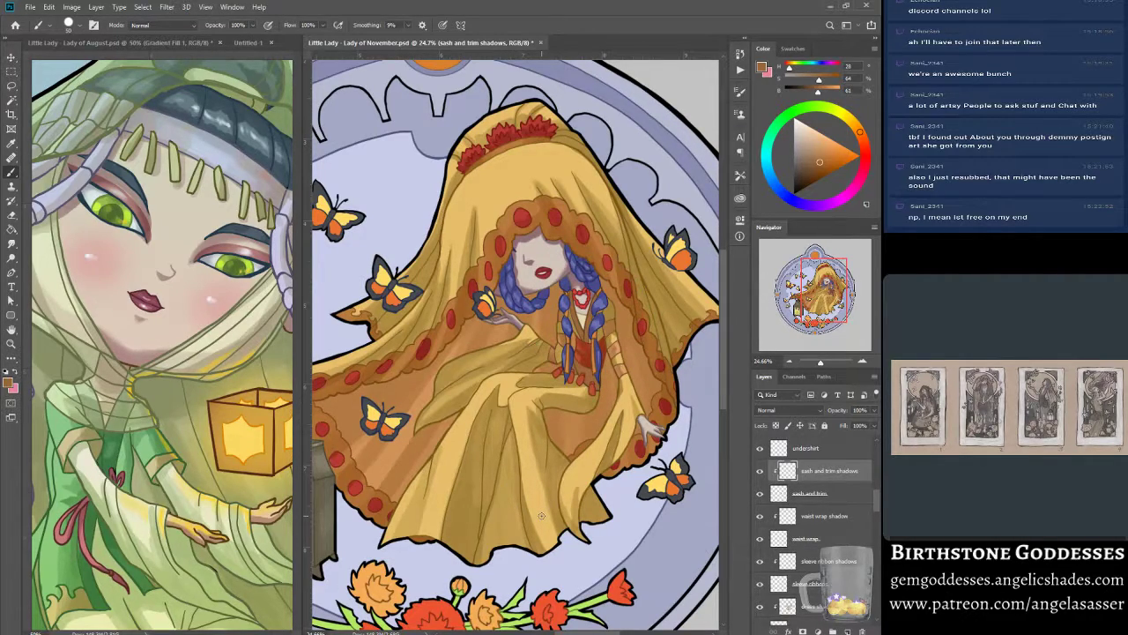
{"action": "left_click", "coordinate": [820, 172]}
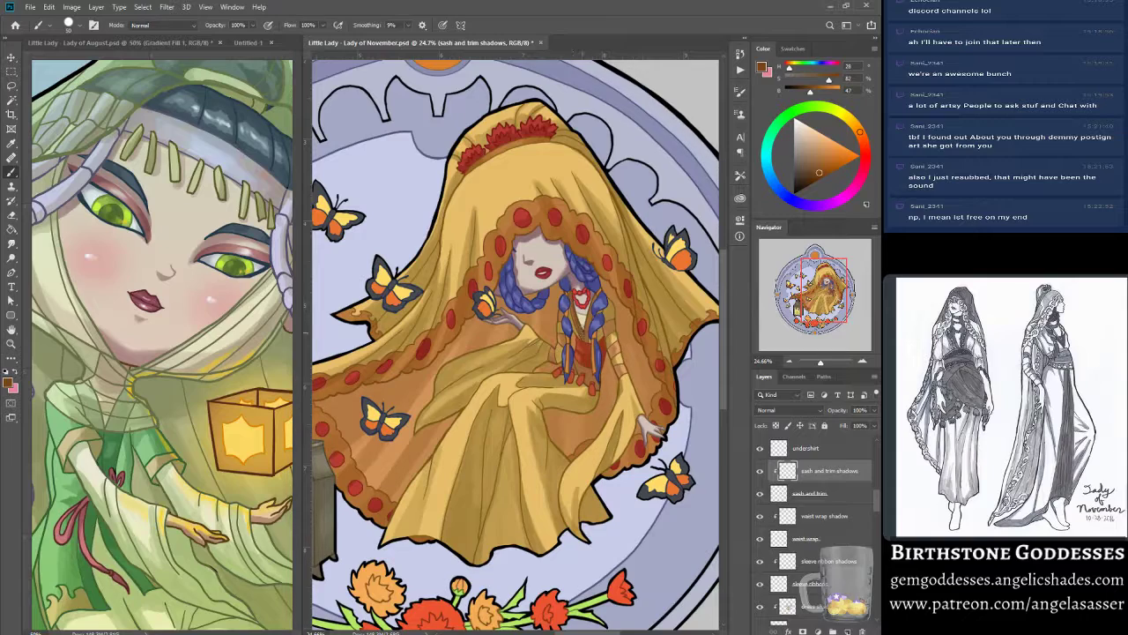
{"action": "left_click_drag", "start_coordinate": [594, 295], "coordinate": [587, 343]}
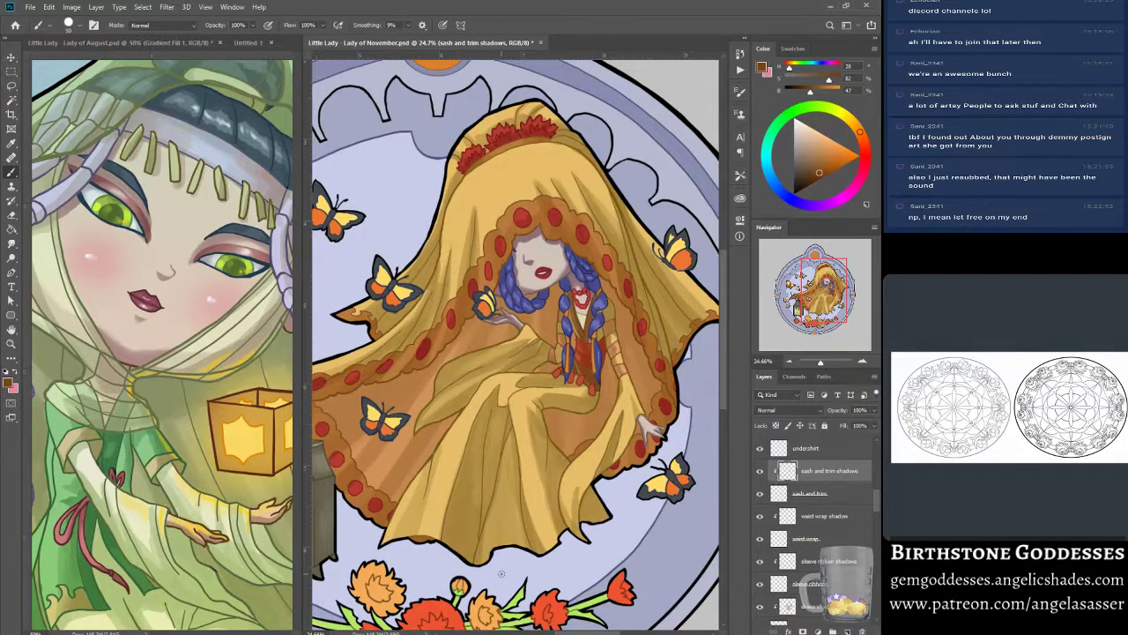
- Raise the lightness of the sash and trim shadows layer slightly with Hue/Saturation, comparing the preview, and save the document
{"action": "key", "text": "ctrl+u"}
{"action": "mouse_move", "coordinate": [140, 474]}
{"action": "left_mouse_down"}
{"action": "mouse_move", "coordinate": [149, 476]}
{"action": "mouse_move", "coordinate": [140, 481]}
{"action": "left_mouse_up"}
{"action": "left_click", "coordinate": [266, 495]}
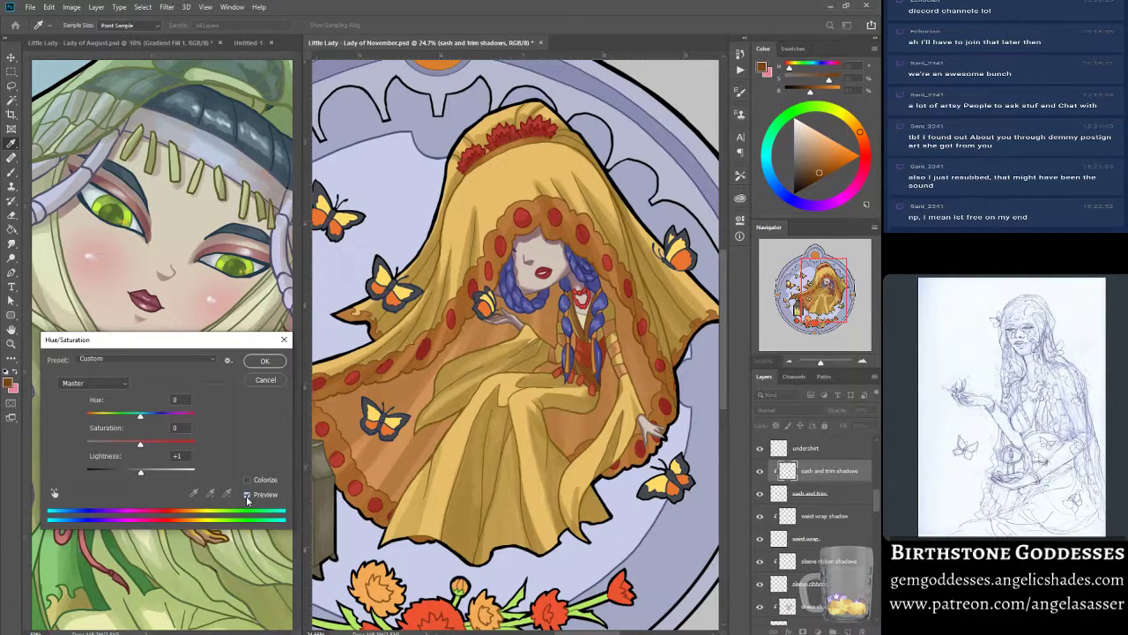
{"action": "left_click_drag", "start_coordinate": [144, 479], "coordinate": [142, 477]}
{"action": "left_click", "coordinate": [260, 363]}
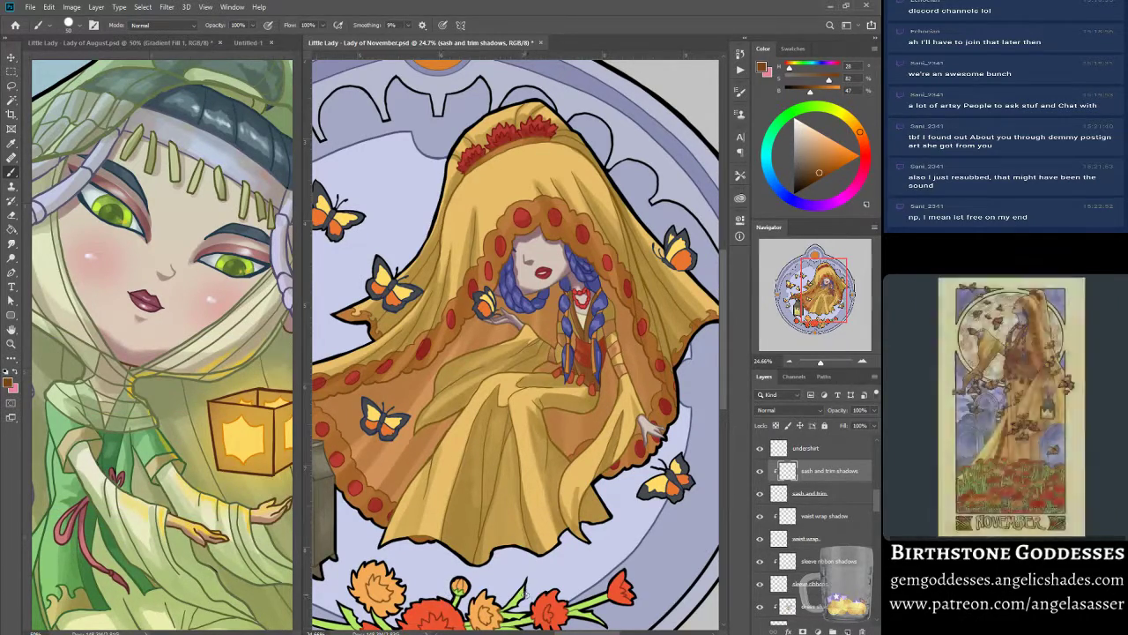
{"action": "key", "text": "ctrl+s"}
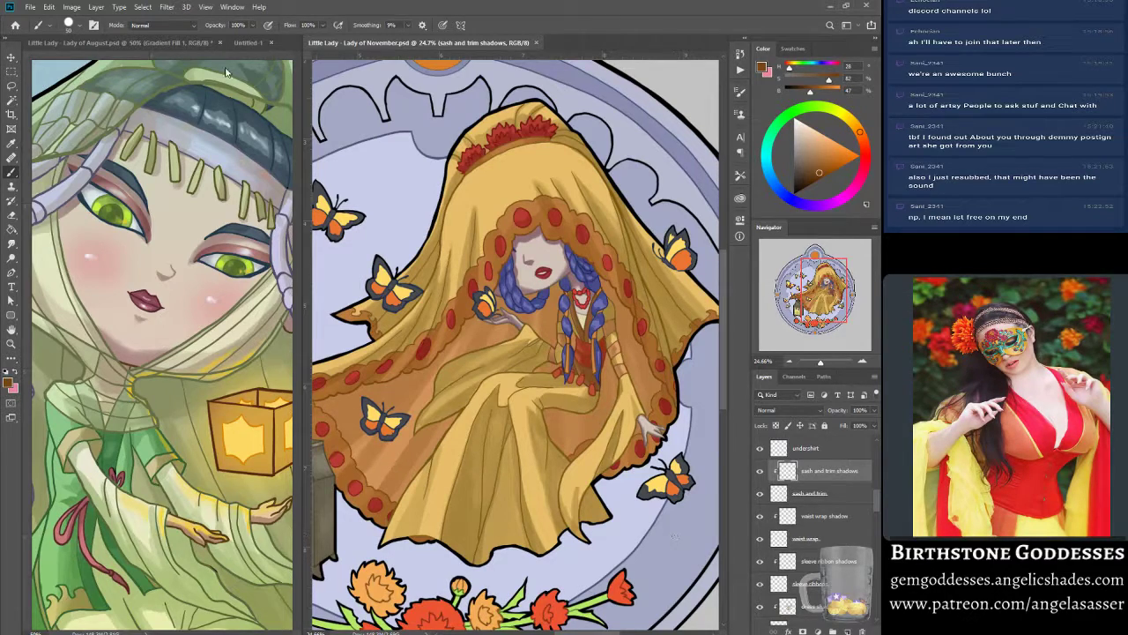
- Show the Untitled-1 reference painting beside the illustration and toggle the sash and trim layer's visibility to check what it covers
{"action": "left_click", "coordinate": [248, 42]}
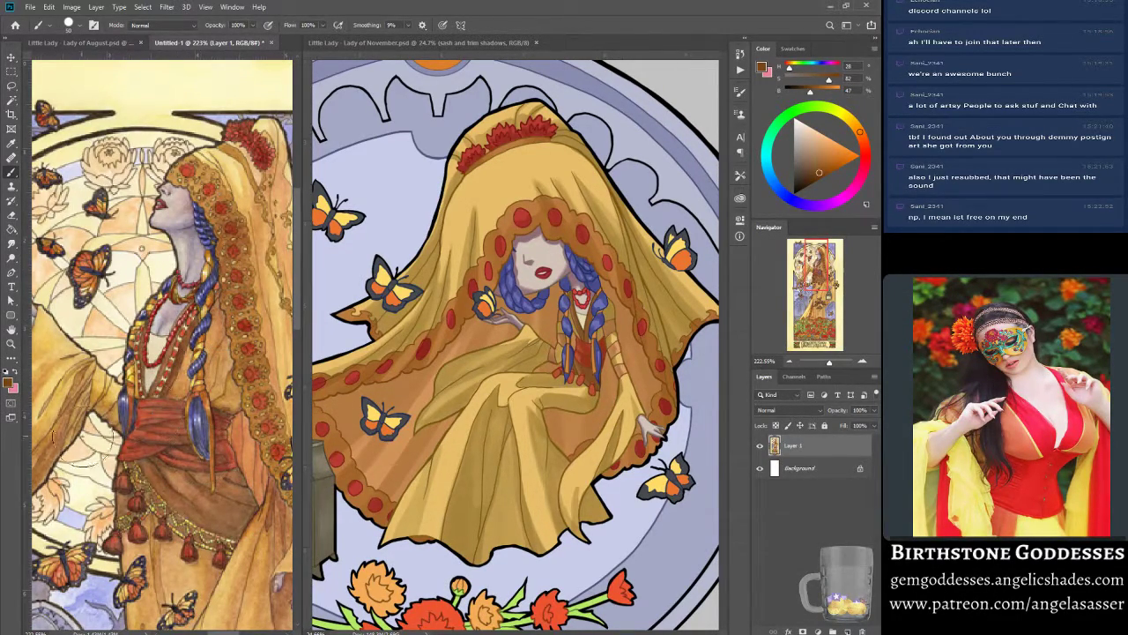
{"action": "left_click", "coordinate": [423, 42]}
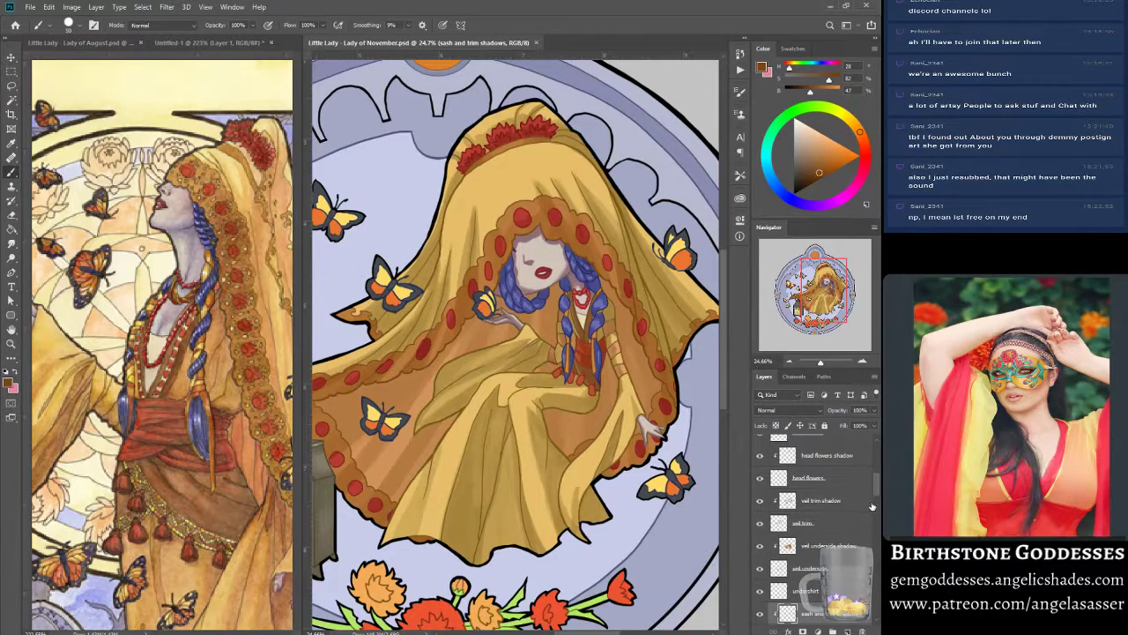
{"action": "scroll", "coordinate": [872, 500], "scroll_direction": "down", "scroll_amount": 4}
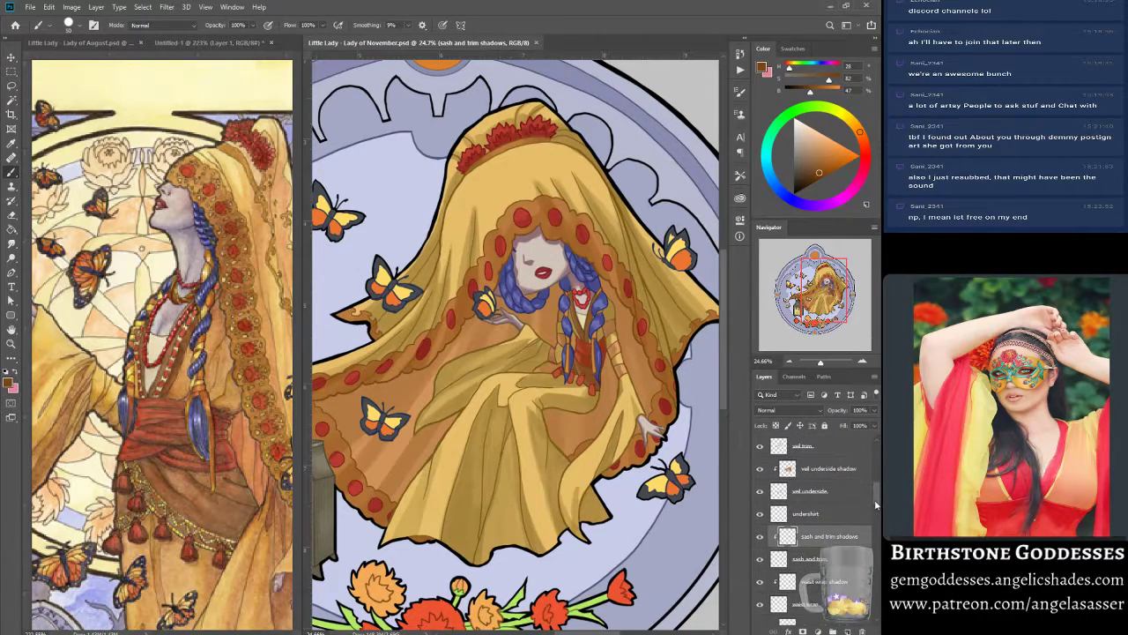
{"action": "scroll", "coordinate": [873, 499], "scroll_direction": "down", "scroll_amount": 1}
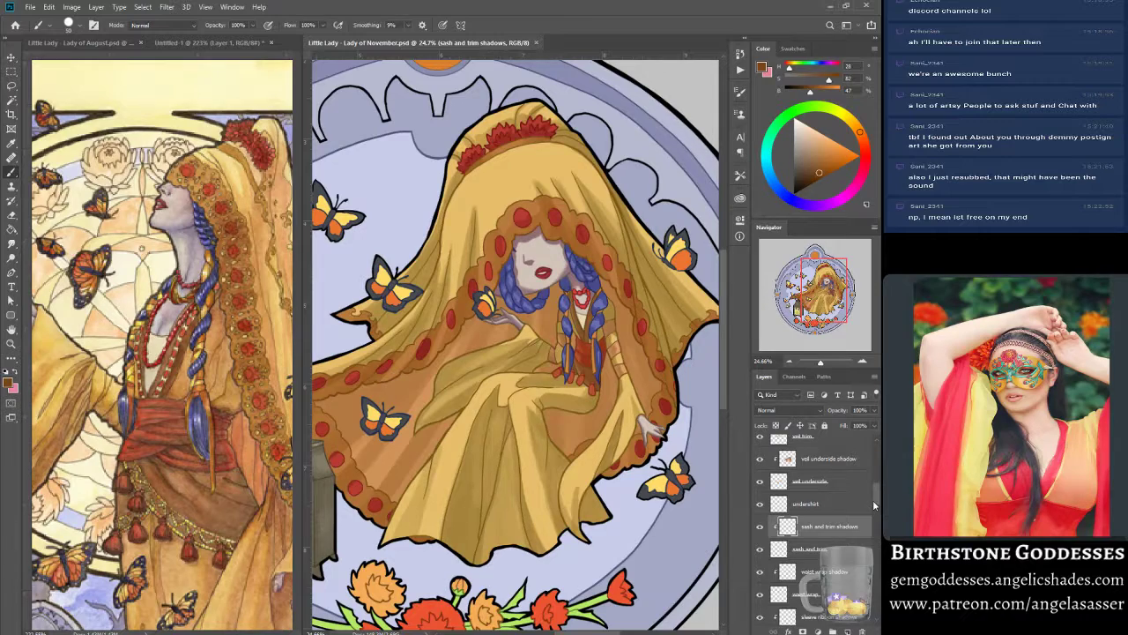
{"action": "left_click", "coordinate": [760, 548]}
{"action": "left_click", "coordinate": [760, 549]}
{"action": "left_click", "coordinate": [760, 548]}
{"action": "scroll", "coordinate": [876, 514], "scroll_direction": "down", "scroll_amount": 3}
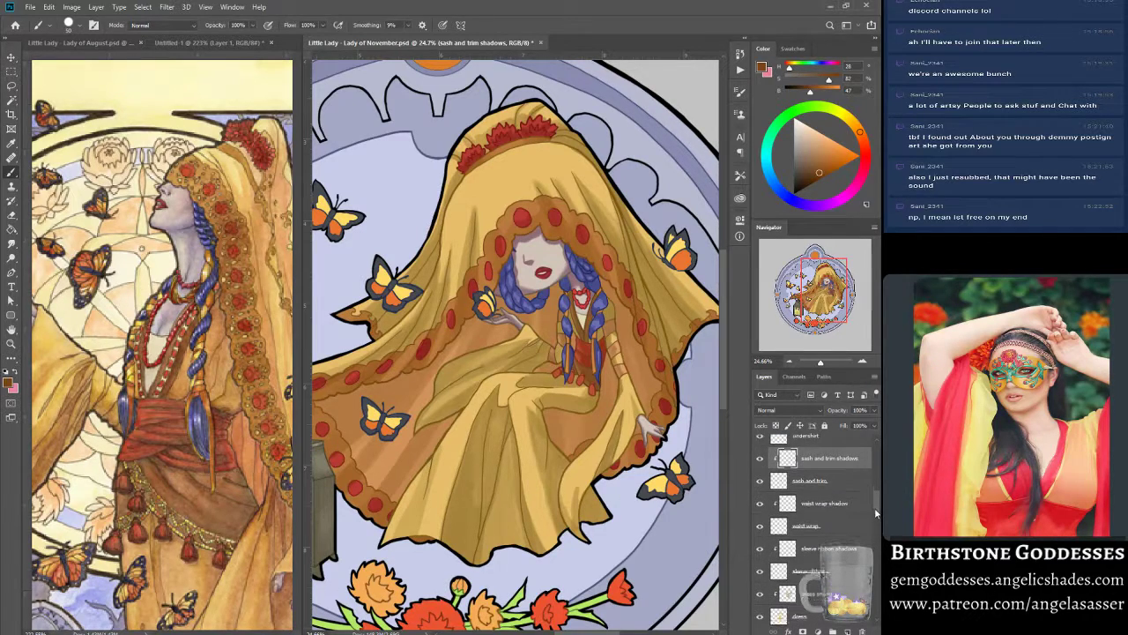
- Select the waist wrap shadow layer, sample the wrap's dark red and paint more shadow across the waist wrap
{"action": "left_click", "coordinate": [769, 545]}
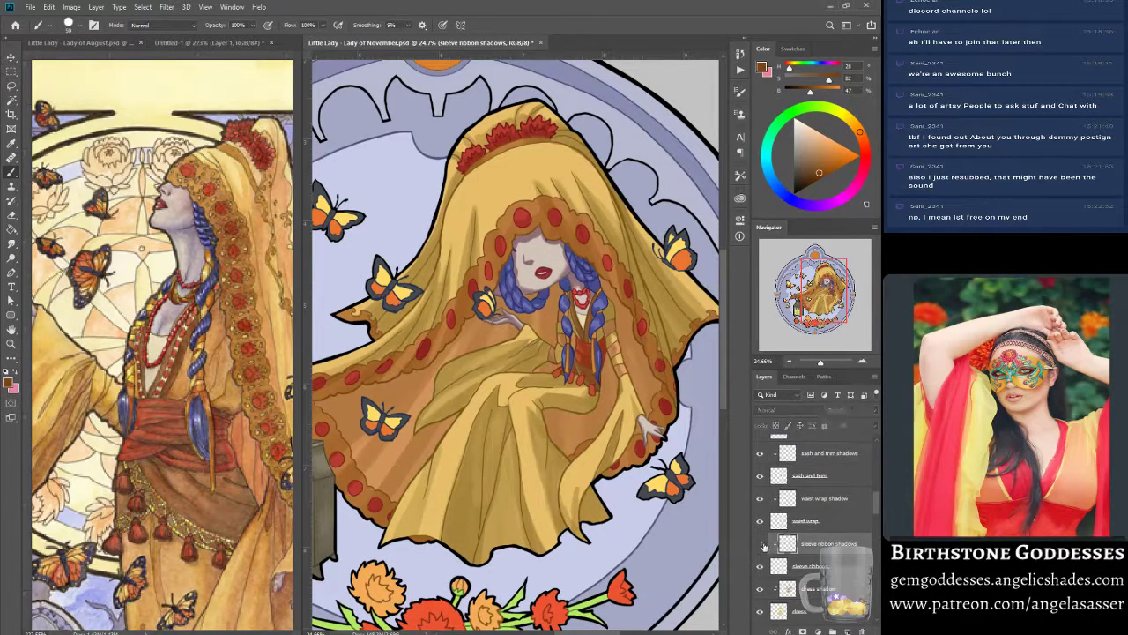
{"action": "left_click", "coordinate": [770, 499]}
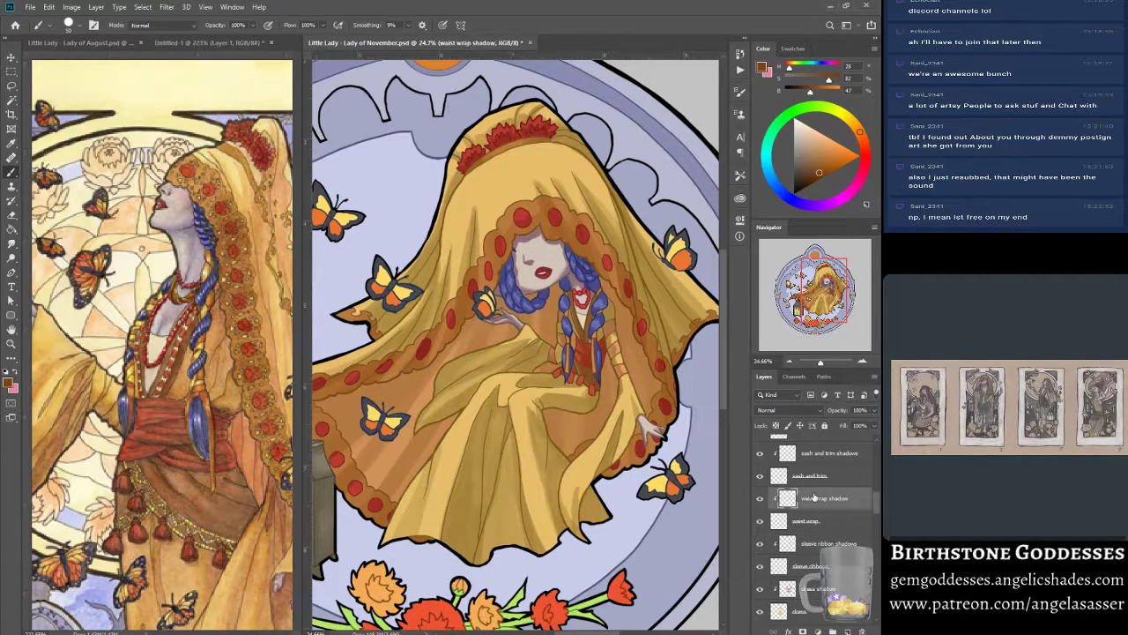
{"action": "left_click", "coordinate": [576, 401], "text": "alt"}
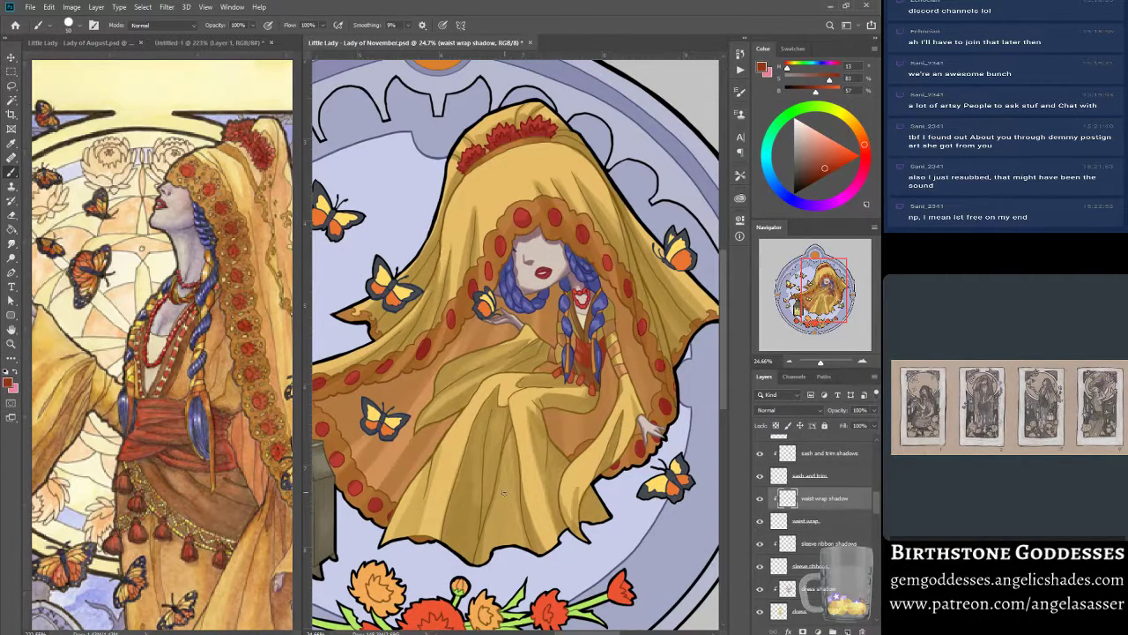
{"action": "left_click_drag", "start_coordinate": [559, 371], "coordinate": [575, 374]}
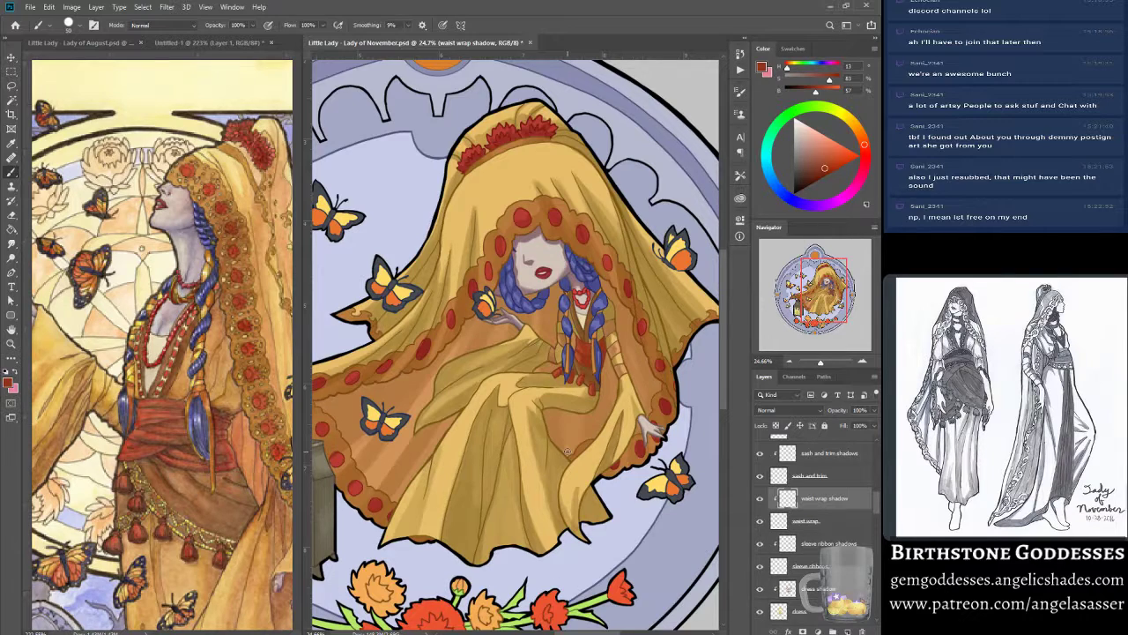
- Find the necklace layer, toggle its visibility to identify it on the figure, and select it
{"action": "left_click_drag", "start_coordinate": [876, 506], "coordinate": [872, 468]}
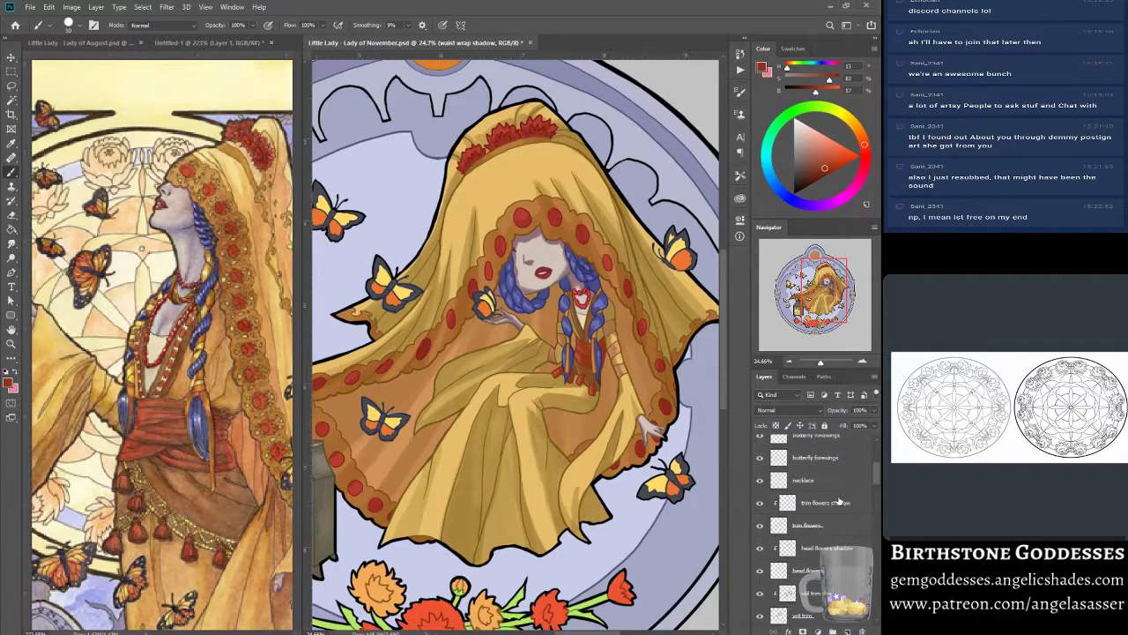
{"action": "left_click", "coordinate": [759, 481]}
{"action": "left_click", "coordinate": [759, 482]}
{"action": "left_click", "coordinate": [811, 483]}
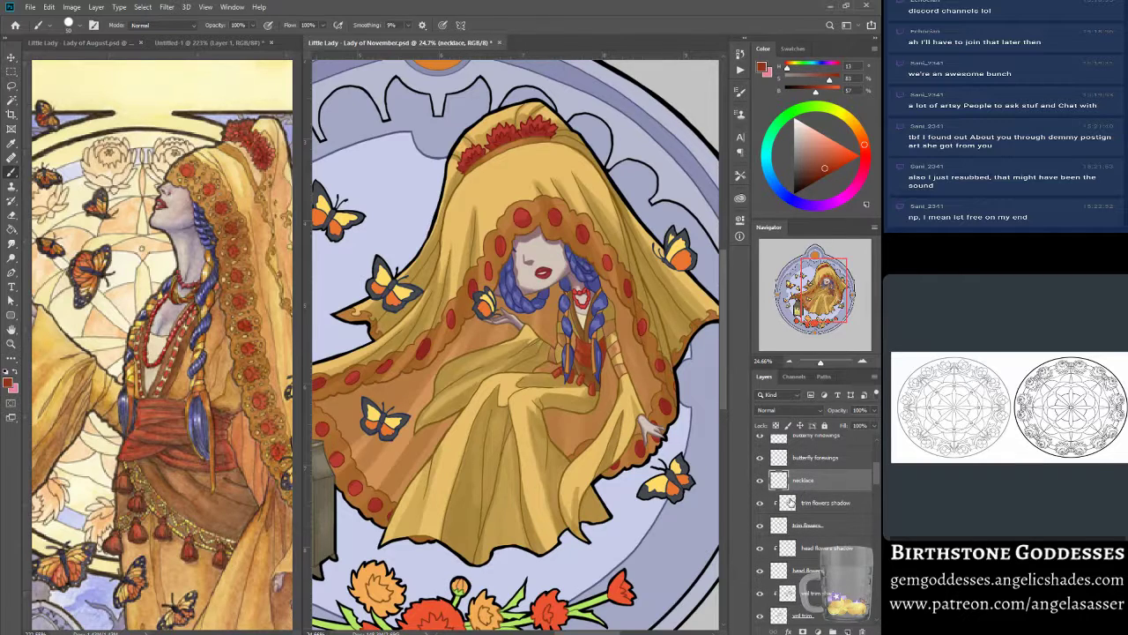
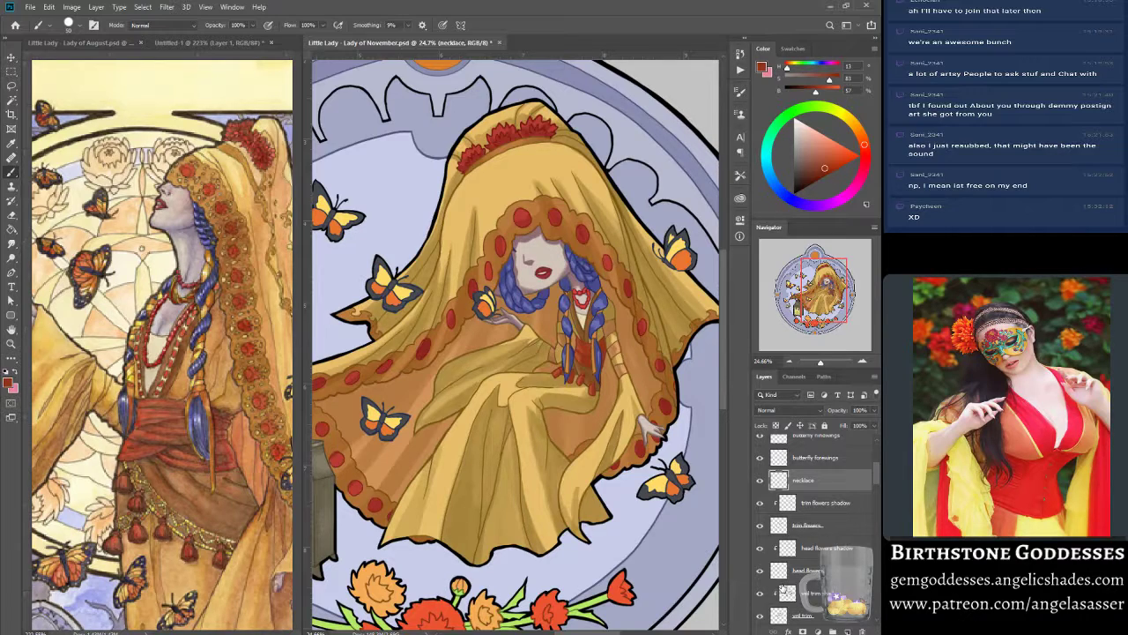
- Select the dress shadow layer, smudge the shadow along the skirt's lower fold beneath the extended hand, and return to the Brush tool
{"action": "left_click_drag", "start_coordinate": [496, 577], "coordinate": [531, 562]}
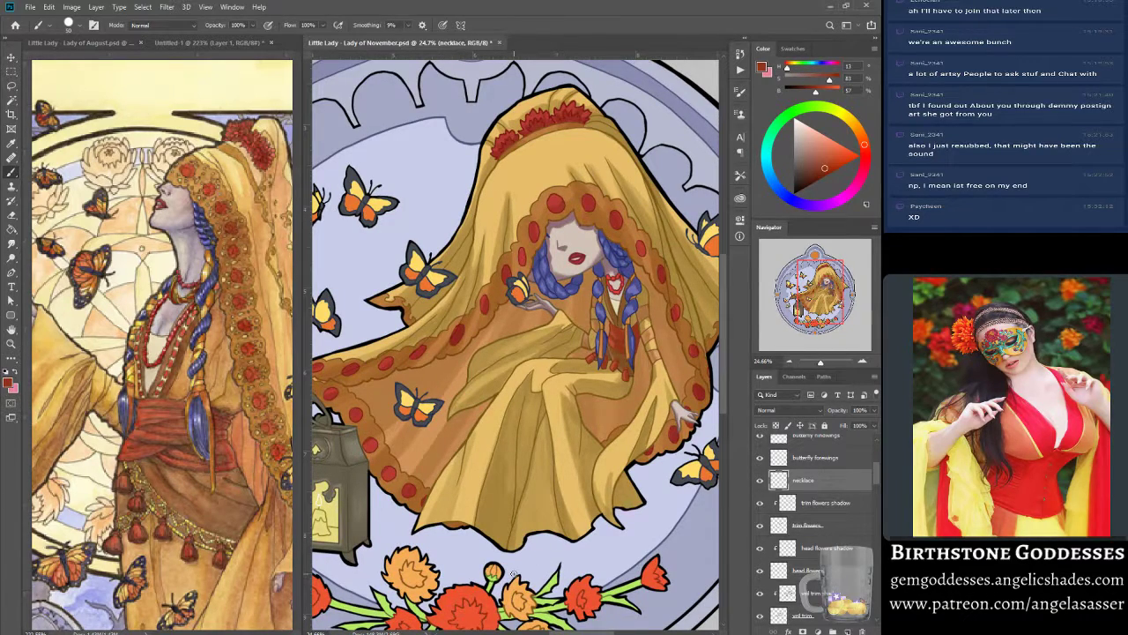
{"action": "left_click_drag", "start_coordinate": [877, 480], "coordinate": [838, 526]}
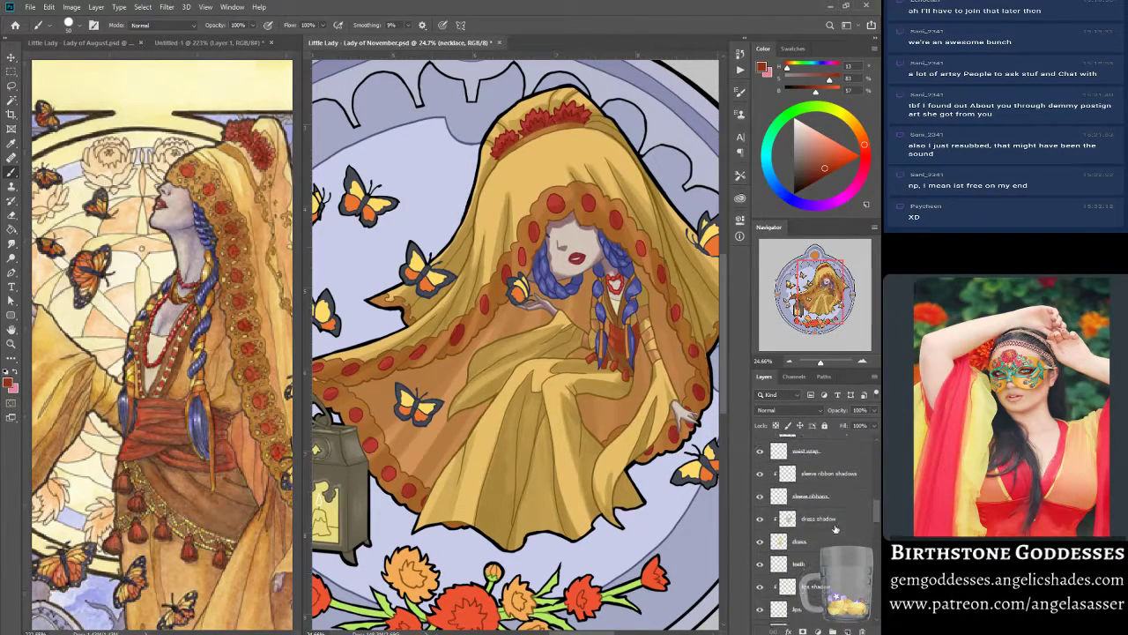
{"action": "left_click", "coordinate": [819, 525]}
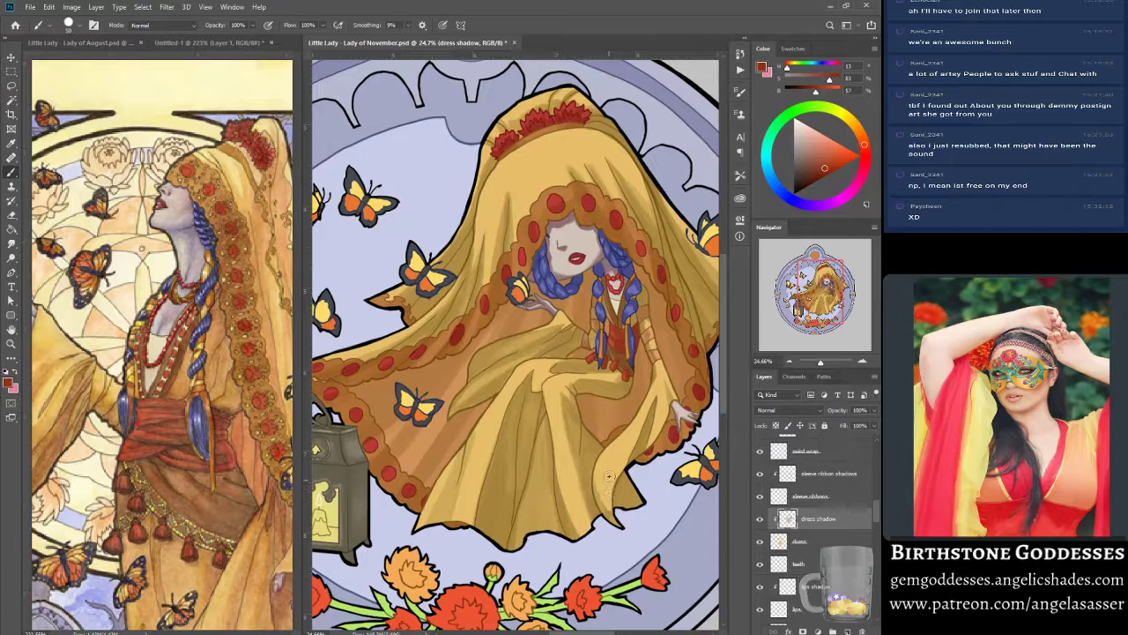
{"action": "key", "text": "r"}
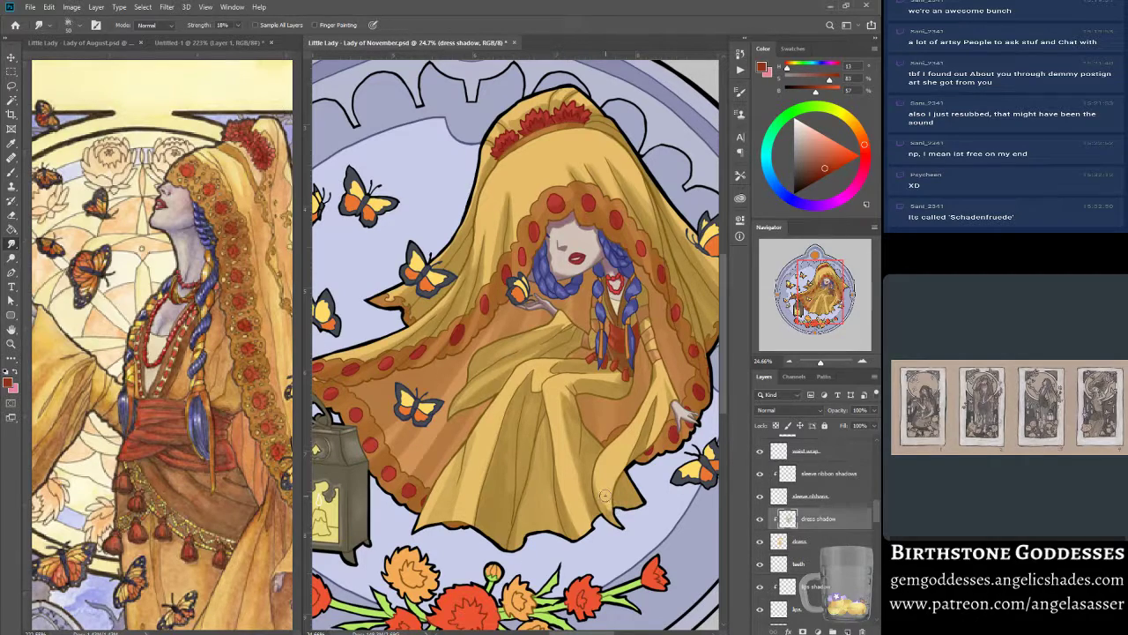
{"action": "left_click_drag", "start_coordinate": [599, 483], "coordinate": [608, 507]}
{"action": "key", "text": "b"}
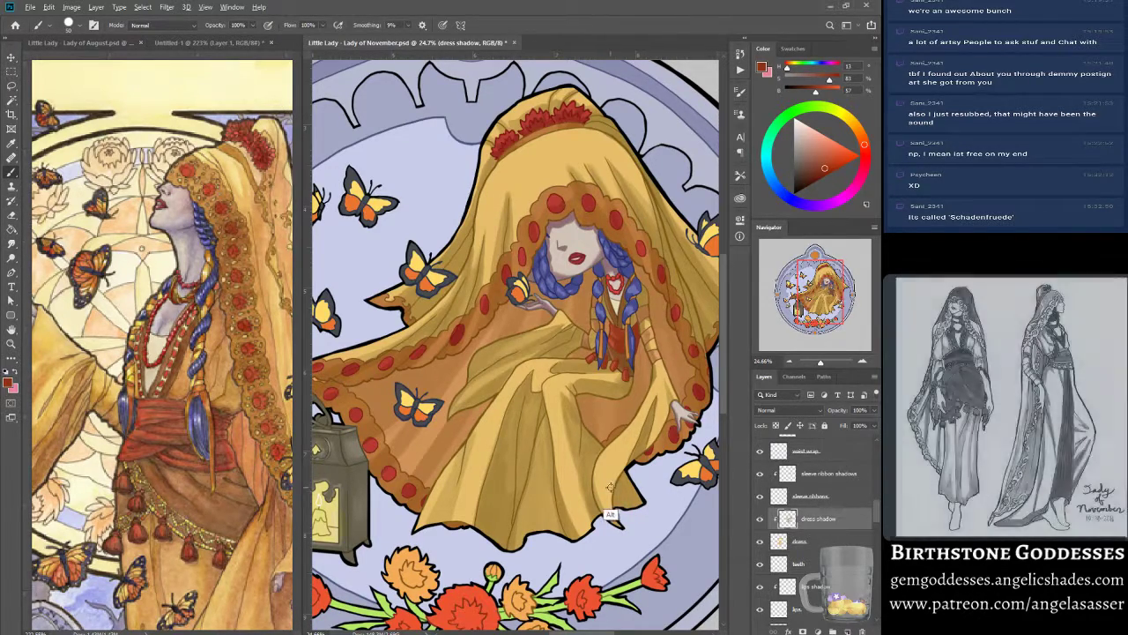
- Sample the dress's golden-brown shadow colour and paint more shadow into the lower skirt folds beneath the resting hand
{"action": "left_click", "coordinate": [571, 410], "text": "alt"}
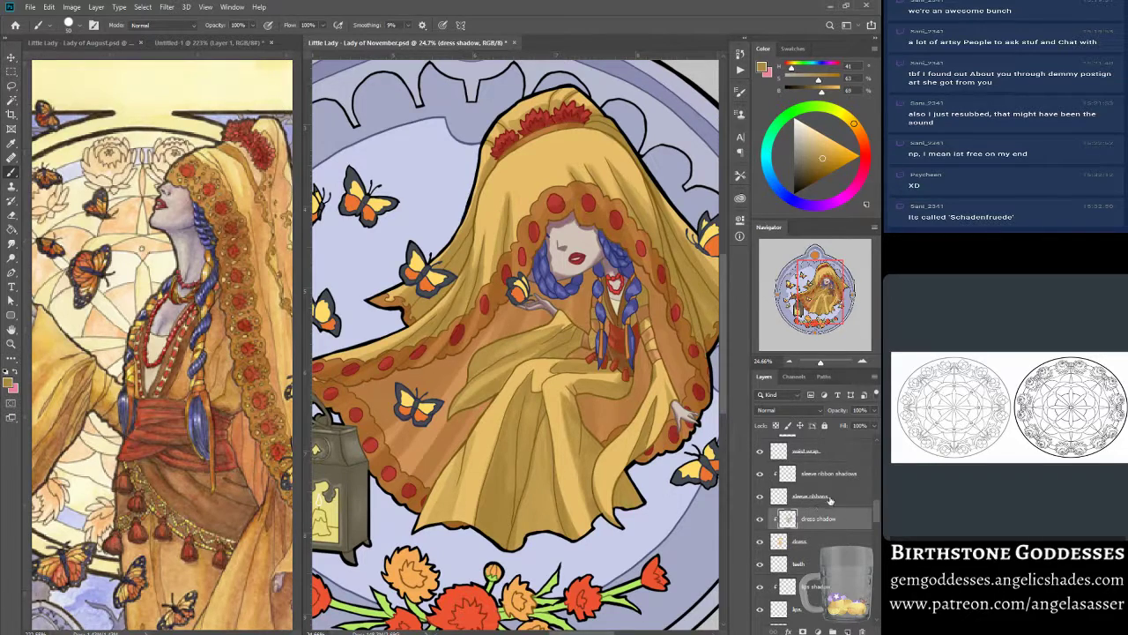
- Toggle the waist wrap layer's visibility off and on to check what it covers
{"action": "scroll", "coordinate": [871, 504], "scroll_direction": "up", "scroll_amount": 4}
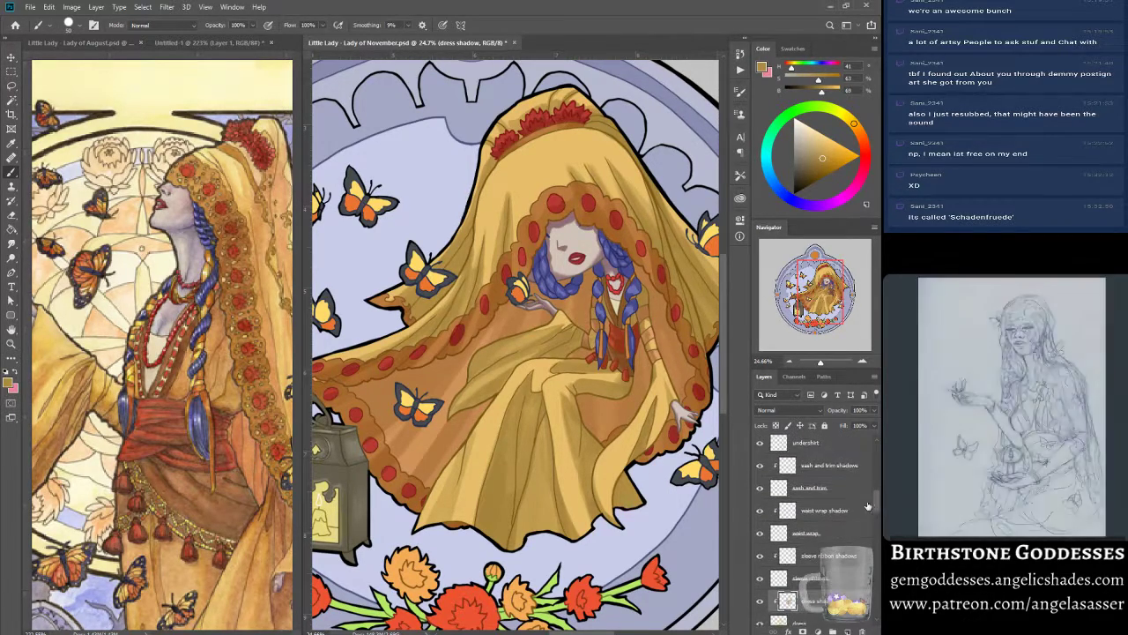
{"action": "left_click", "coordinate": [760, 536]}
{"action": "left_click", "coordinate": [760, 536]}
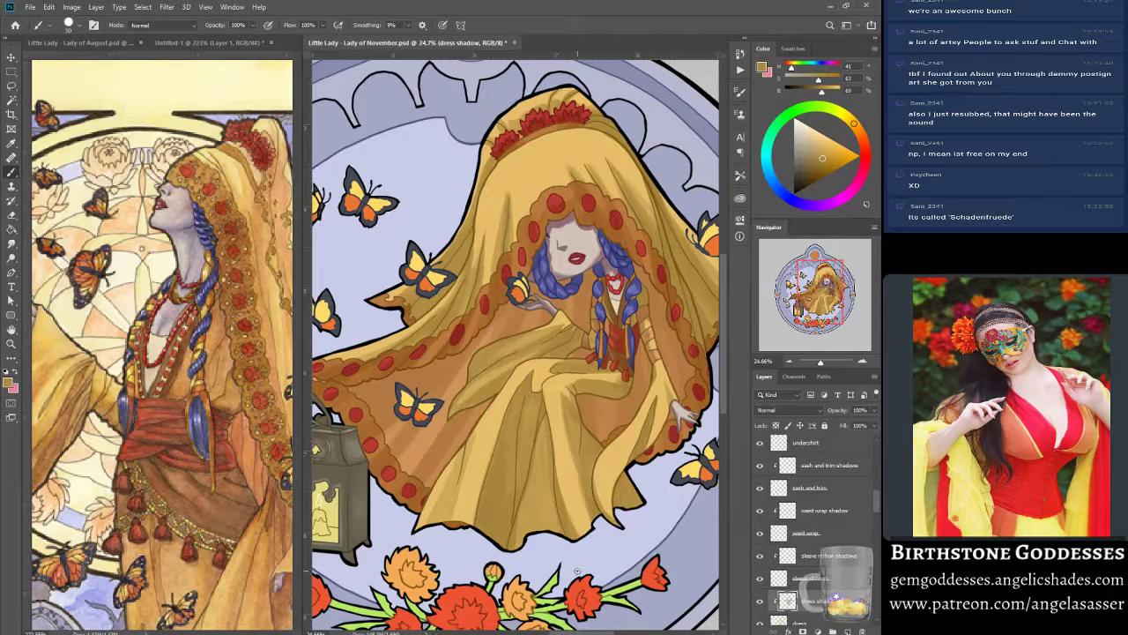
- Select the necklace layer, lock its transparent pixels and shade the beads with a darker red based on the necklace's colour
{"action": "left_click_drag", "start_coordinate": [876, 505], "coordinate": [868, 467]}
{"action": "left_click", "coordinate": [794, 507]}
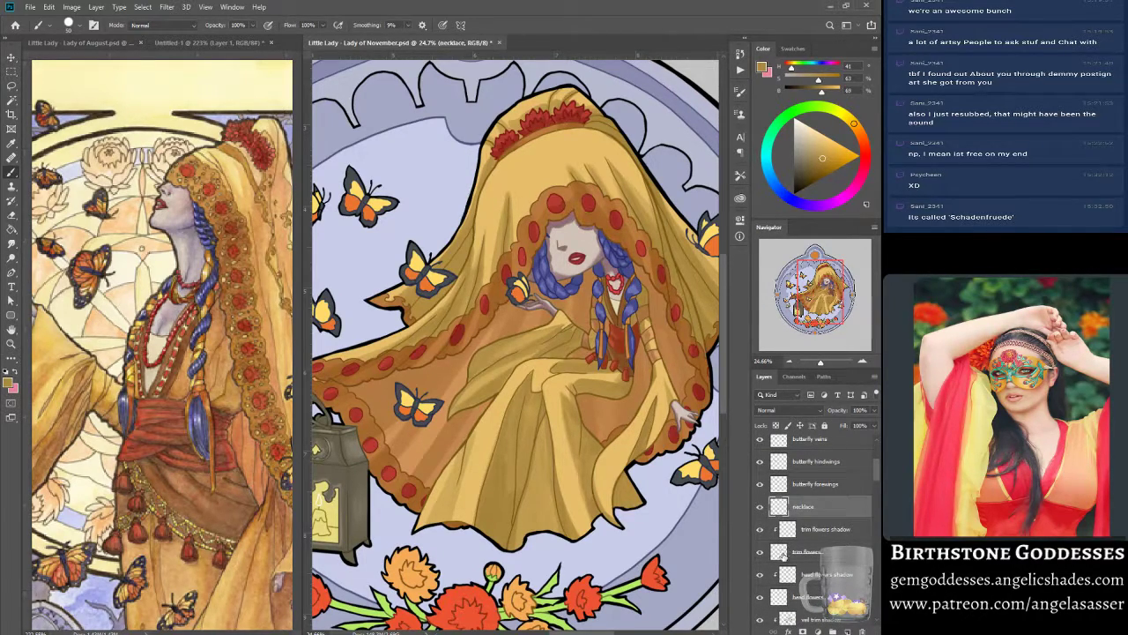
{"action": "left_click", "coordinate": [802, 631]}
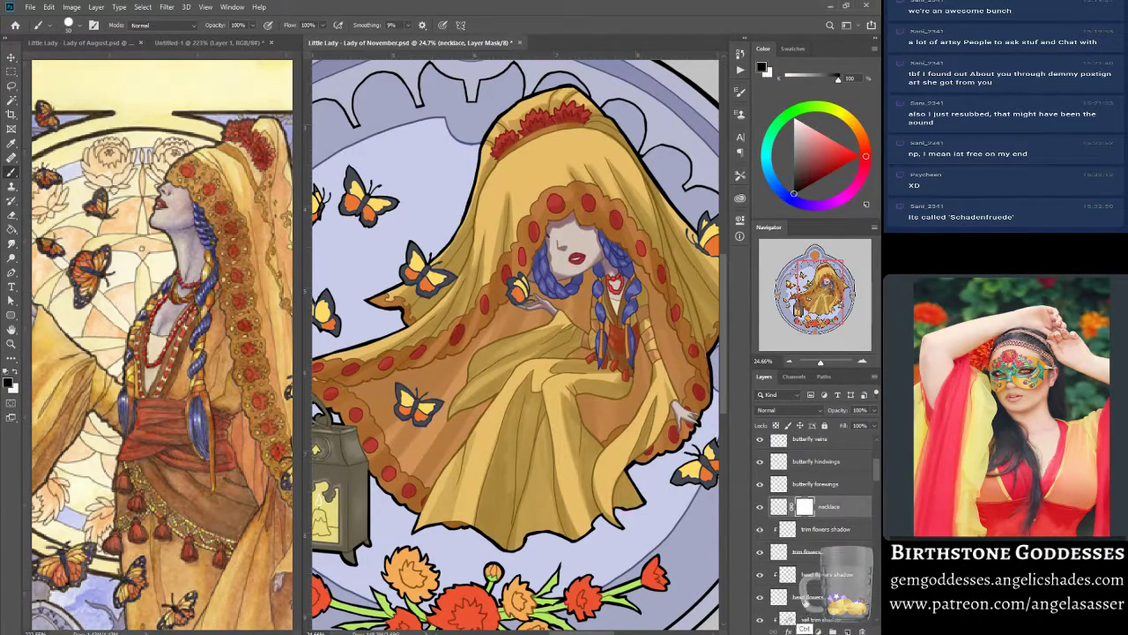
{"action": "key", "text": "ctrl+z"}
{"action": "left_click", "coordinate": [774, 426]}
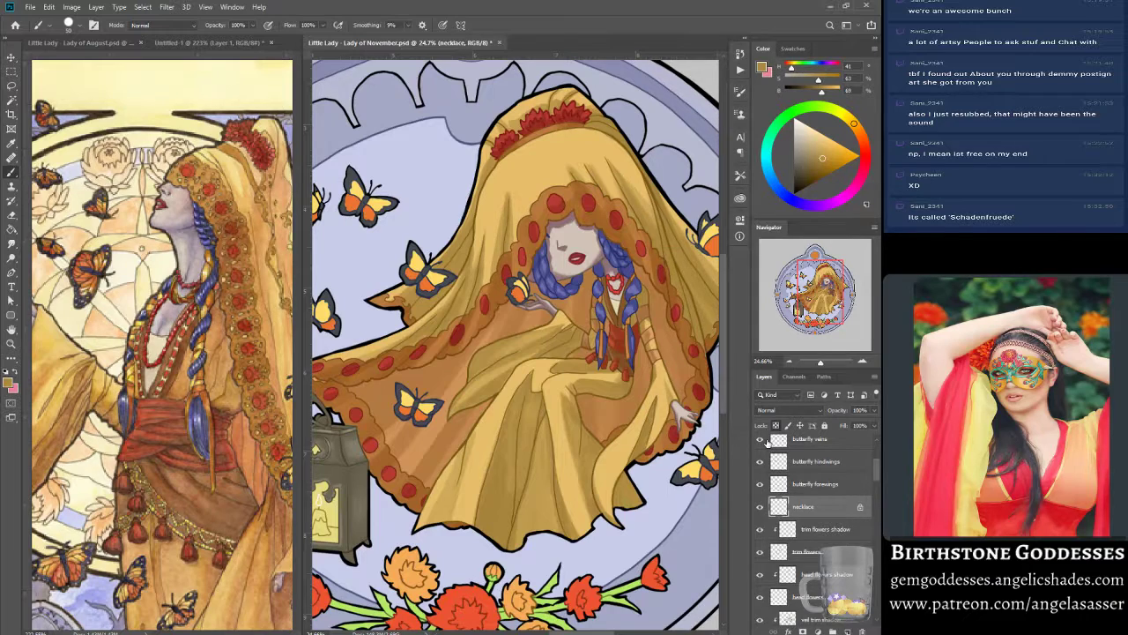
{"action": "left_click", "coordinate": [614, 282], "text": "alt"}
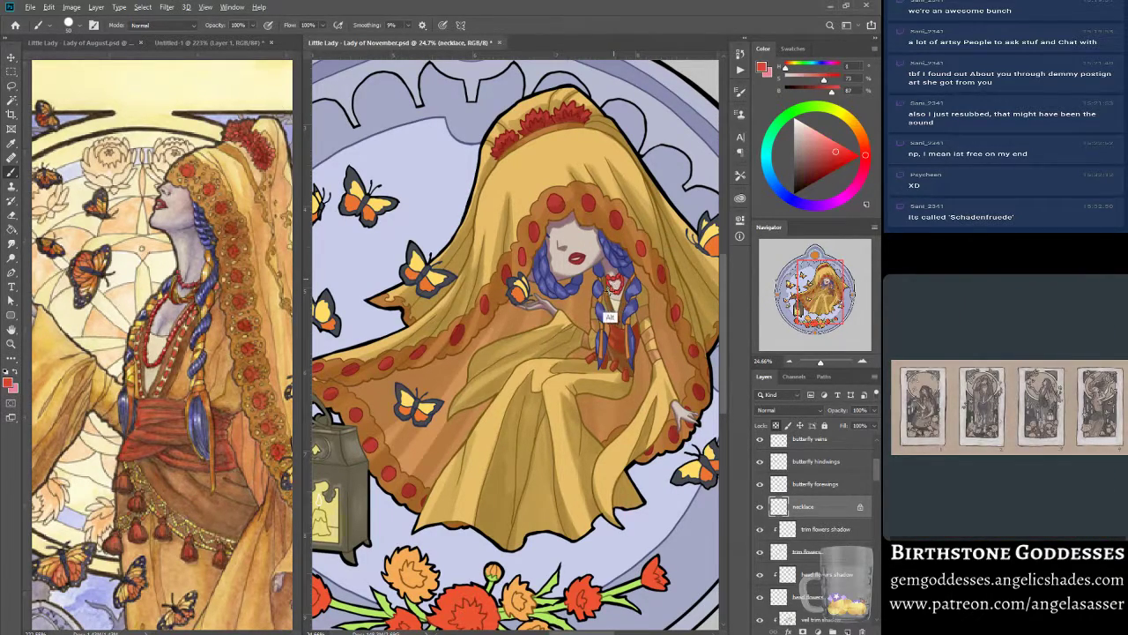
{"action": "mouse_move", "coordinate": [597, 280]}
{"action": "left_mouse_down"}
{"action": "mouse_move", "coordinate": [627, 277]}
{"action": "mouse_move", "coordinate": [608, 278]}
{"action": "left_mouse_up"}
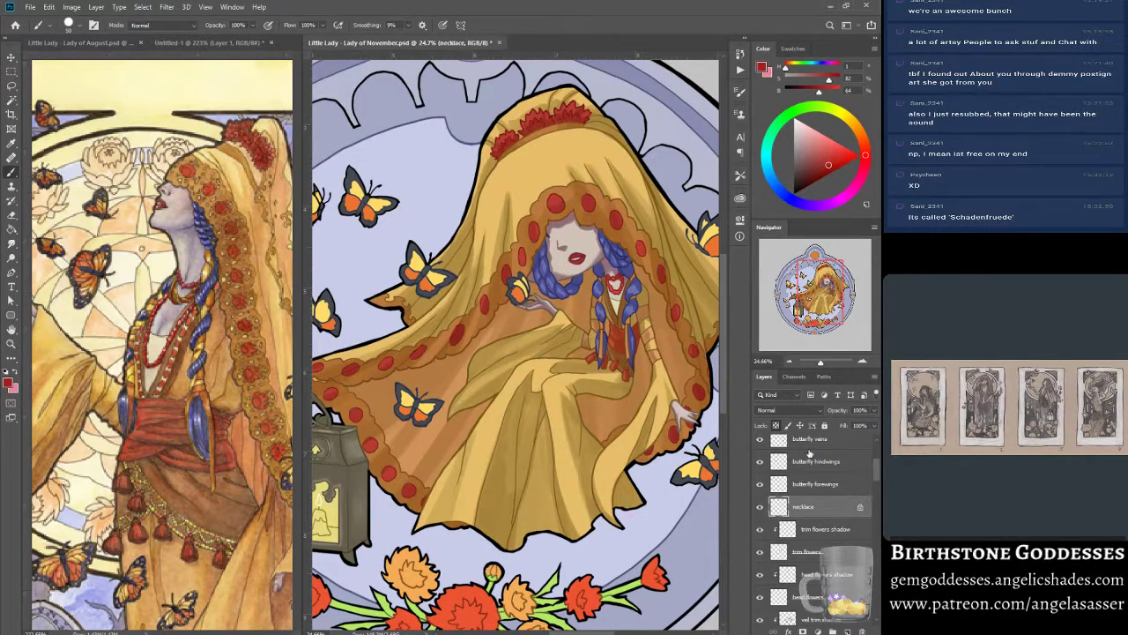
- Pick the hair ribbons layer from the artwork, sample the ribbon's orange and shade the ribbons on the braids with a darker brown
{"action": "left_click", "coordinate": [11, 56]}
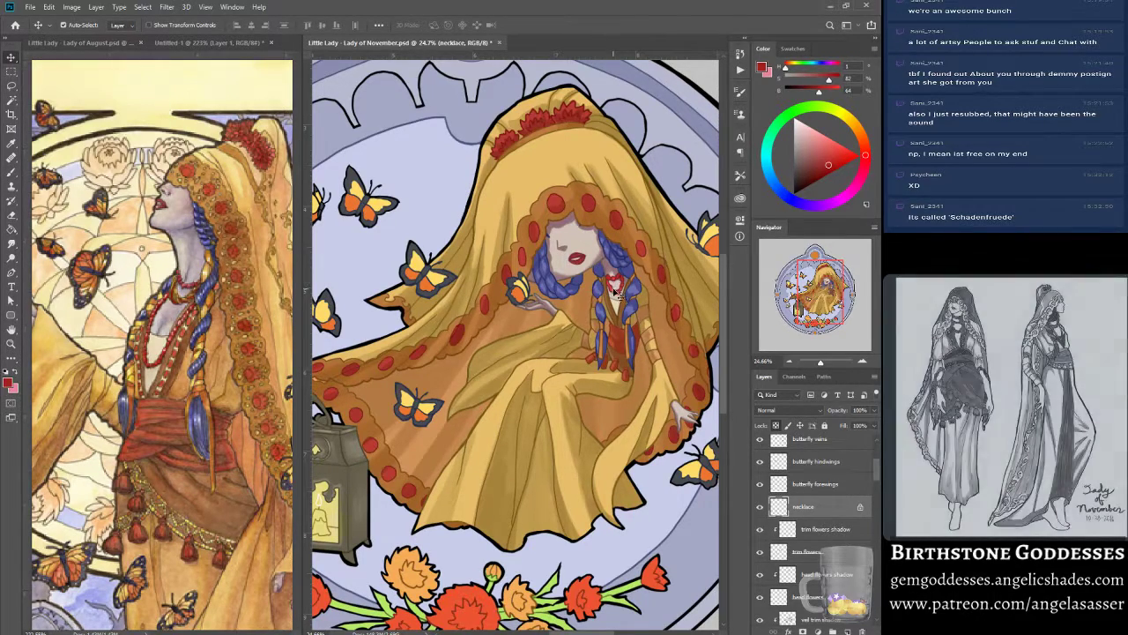
{"action": "left_click", "coordinate": [605, 287]}
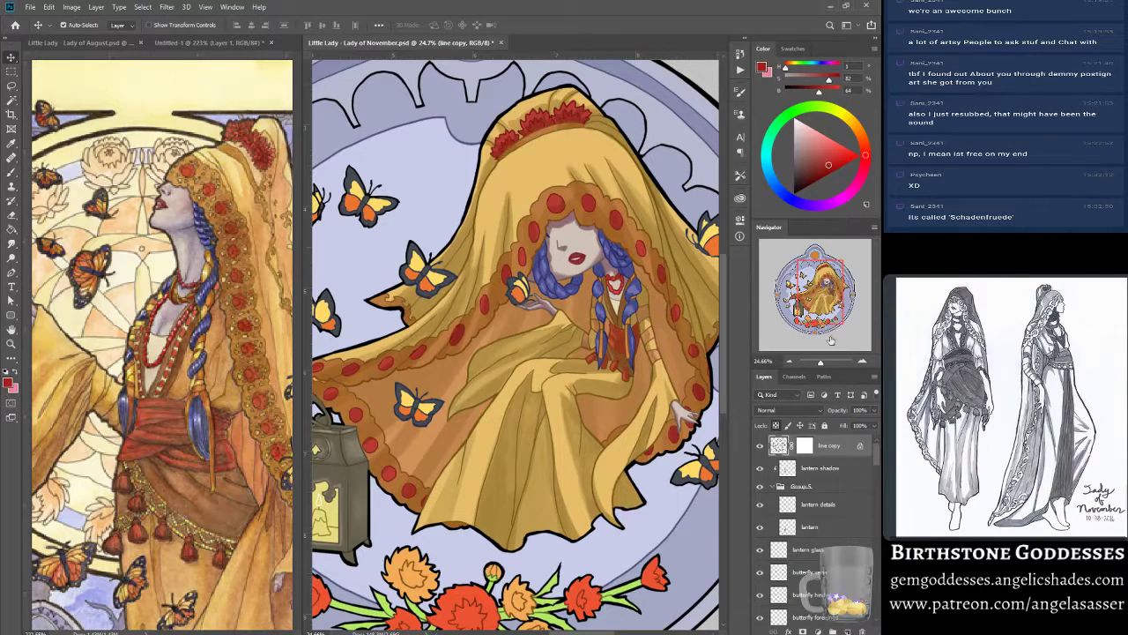
{"action": "mouse_move", "coordinate": [821, 364]}
{"action": "left_mouse_down"}
{"action": "mouse_move", "coordinate": [832, 364]}
{"action": "mouse_move", "coordinate": [822, 364]}
{"action": "left_mouse_up"}
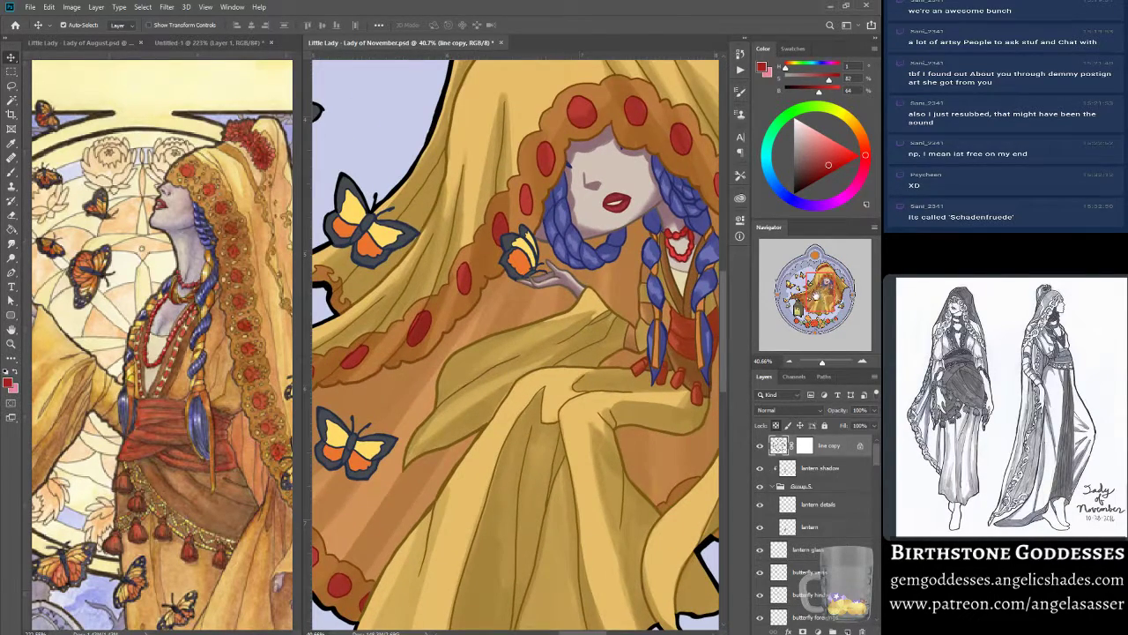
{"action": "left_click", "coordinate": [817, 287]}
{"action": "left_click", "coordinate": [533, 370]}
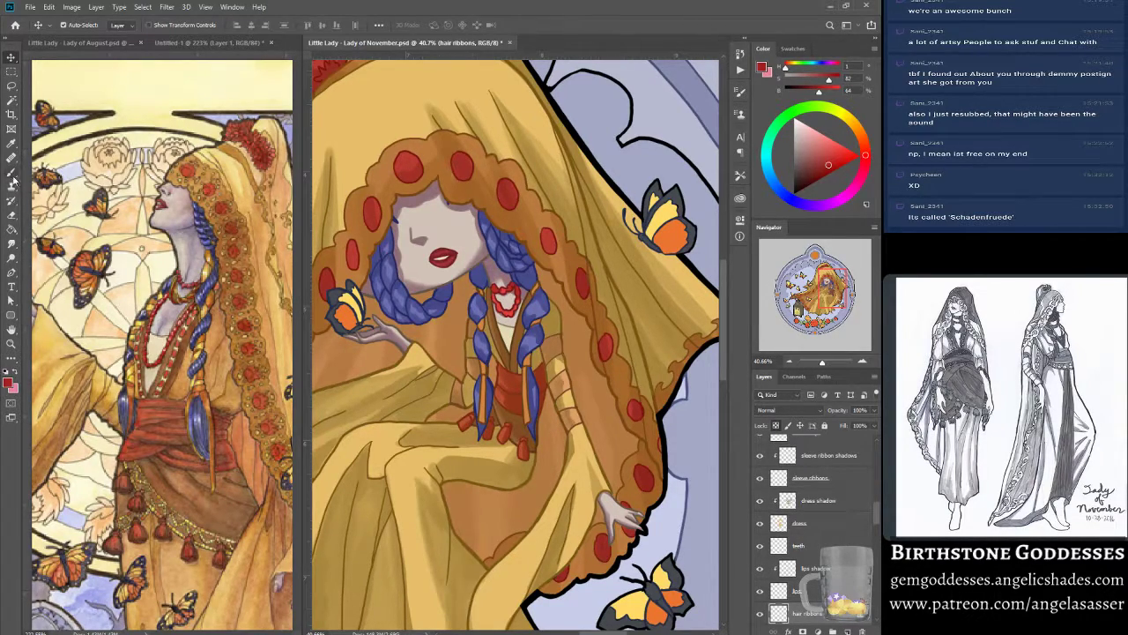
{"action": "key", "text": "b"}
{"action": "left_click", "coordinate": [482, 326], "text": "alt"}
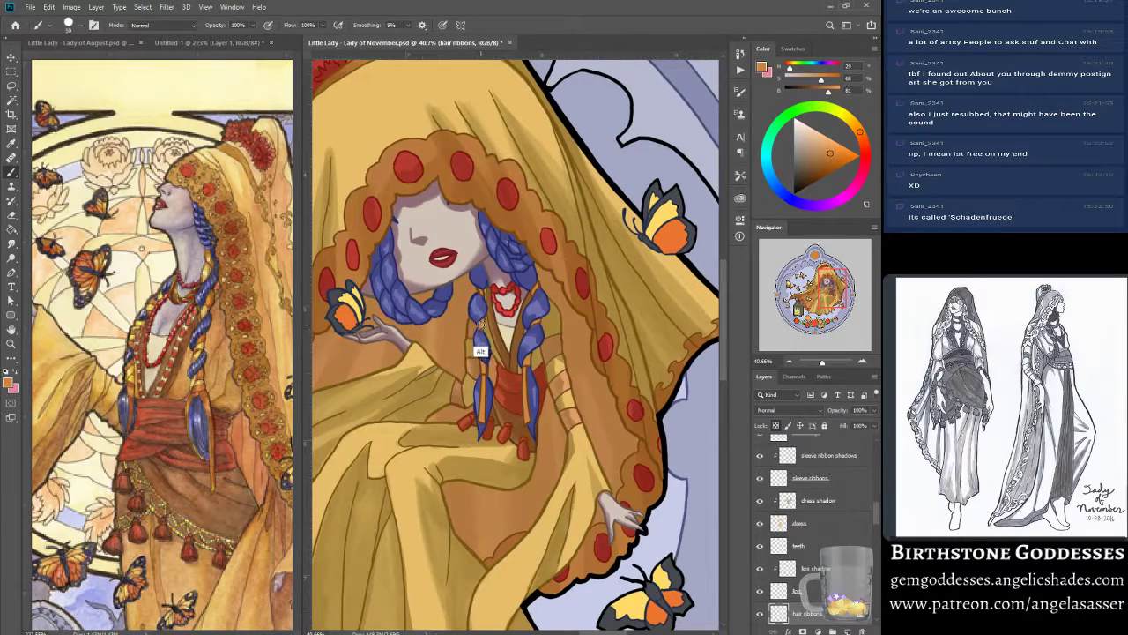
{"action": "left_click", "coordinate": [631, 328], "text": "alt"}
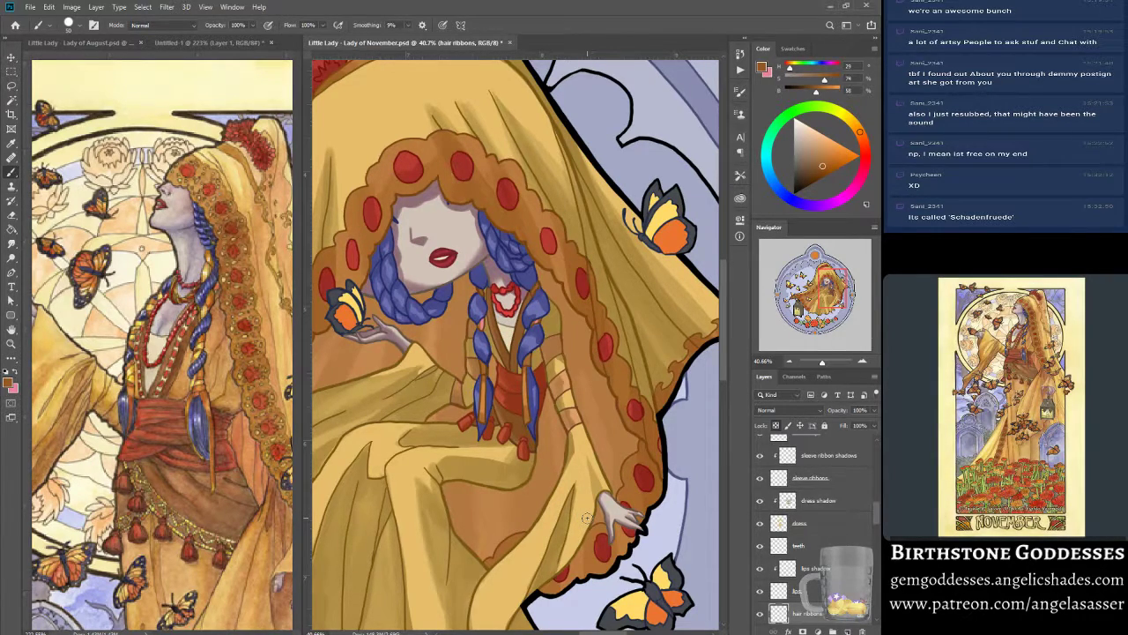
- Reduce the brush size, resample the ribbon oranges and refine the shading on the hair ribbons
{"action": "left_click", "coordinate": [524, 408], "text": "alt"}
{"action": "key", "text": "bracketleft"}
{"action": "key", "text": "bracketleft"}
{"action": "key", "text": "bracketleft"}
{"action": "key", "text": "bracketleft"}
{"action": "key", "text": "bracketleft"}
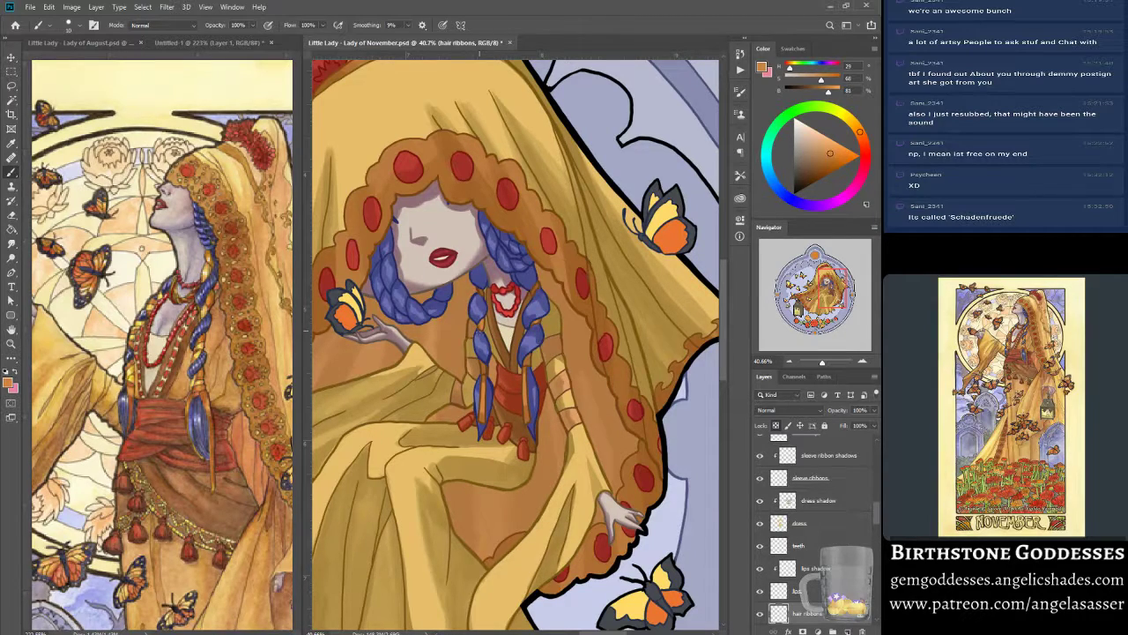
{"action": "left_click", "coordinate": [528, 361], "text": "alt"}
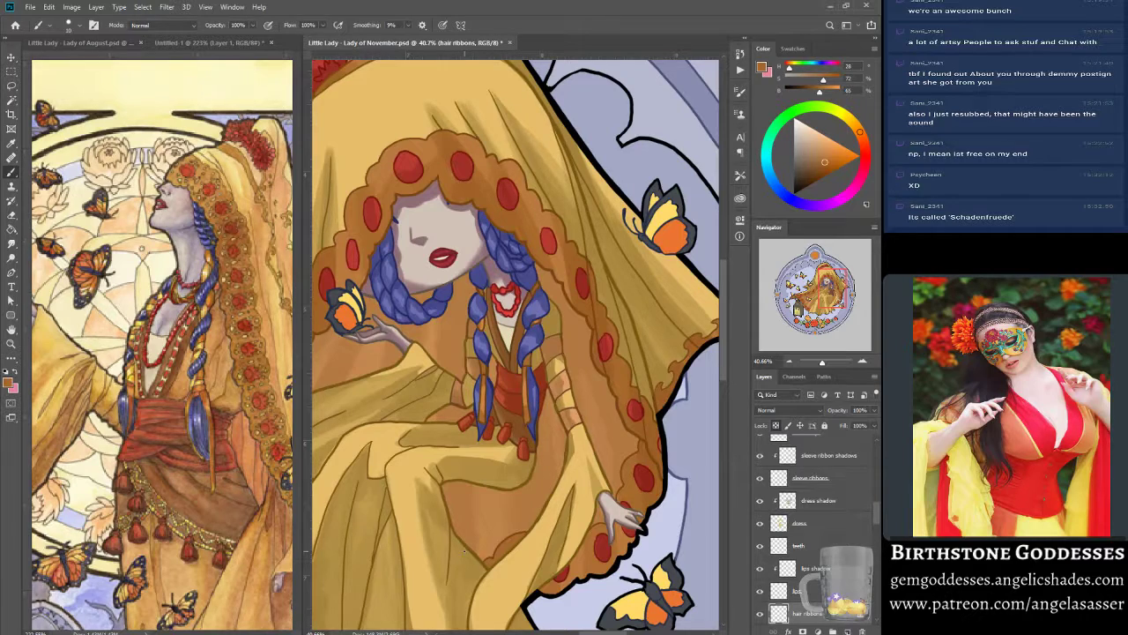
- Add a new layer above the lantern shadow layer and name it highlight
{"action": "left_click_drag", "start_coordinate": [872, 511], "coordinate": [873, 449]}
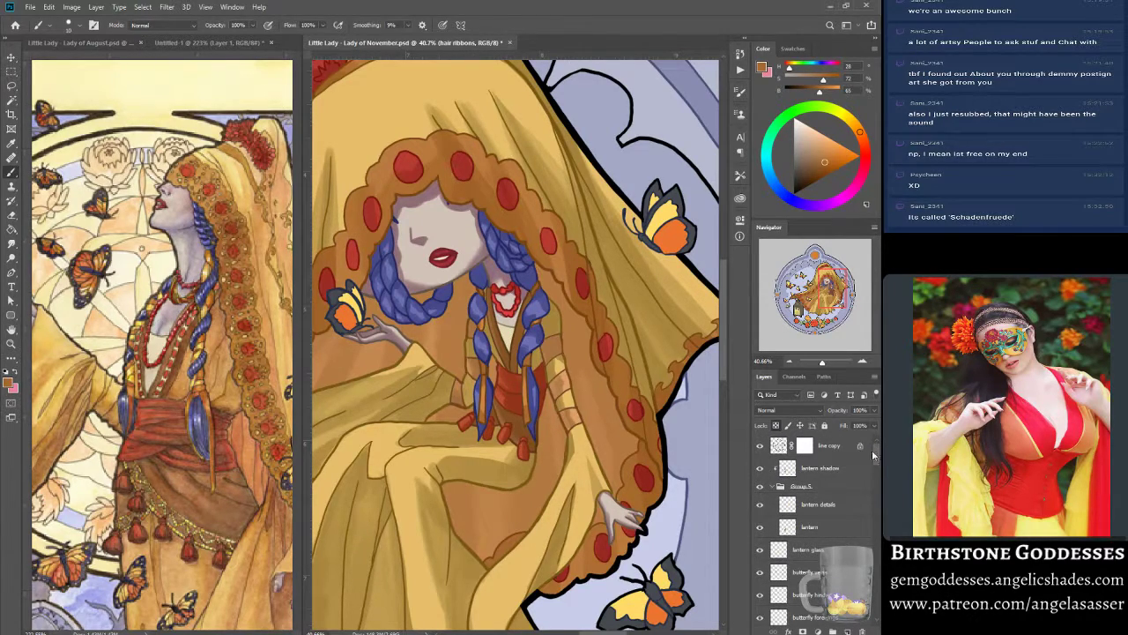
{"action": "left_click", "coordinate": [810, 549]}
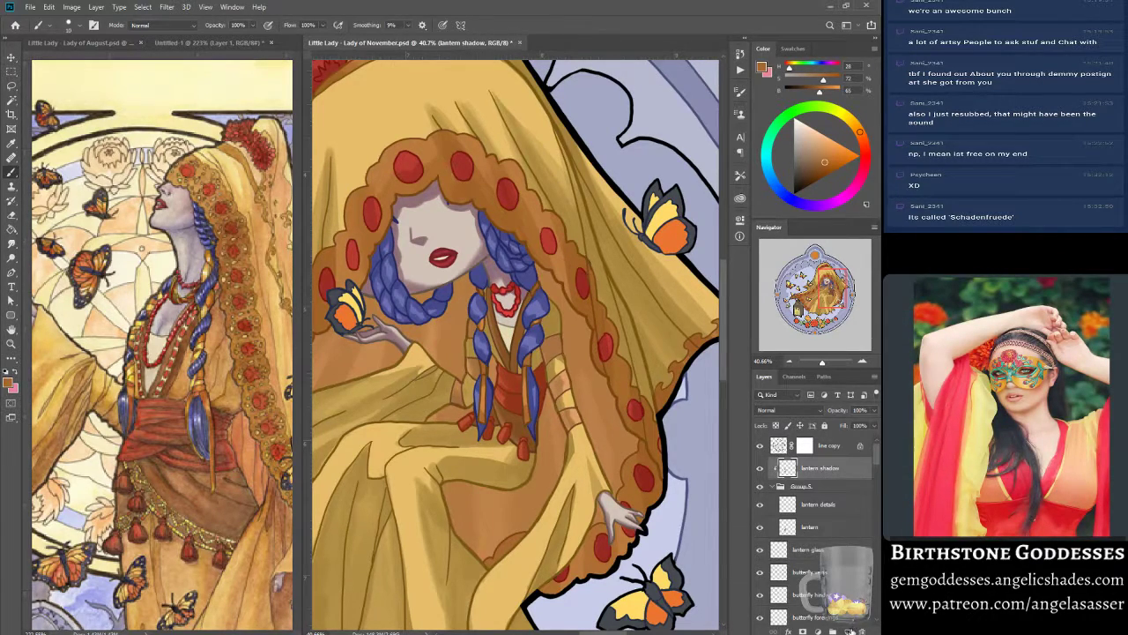
{"action": "left_click", "coordinate": [852, 631]}
{"action": "double_click", "coordinate": [800, 468]}
{"action": "type", "text": "highlight"}
{"action": "key", "text": "Return"}
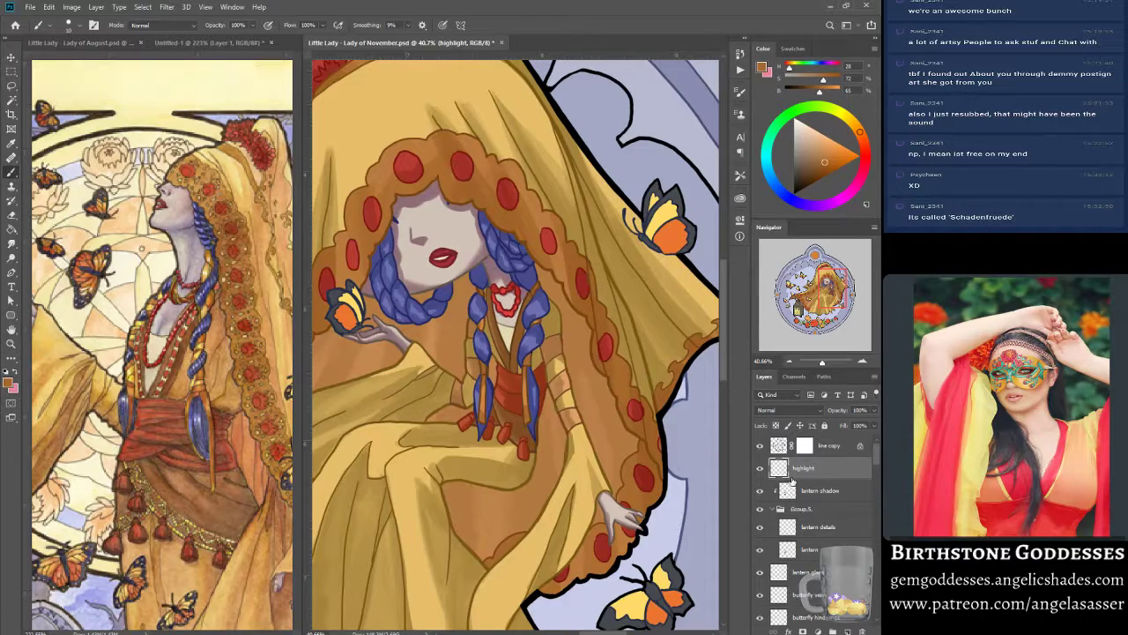
- Set the foreground colour to white, adjust the brush and paint highlights along the blue braids and their ribbons, using a smaller brush for details
{"action": "left_click", "coordinate": [797, 119]}
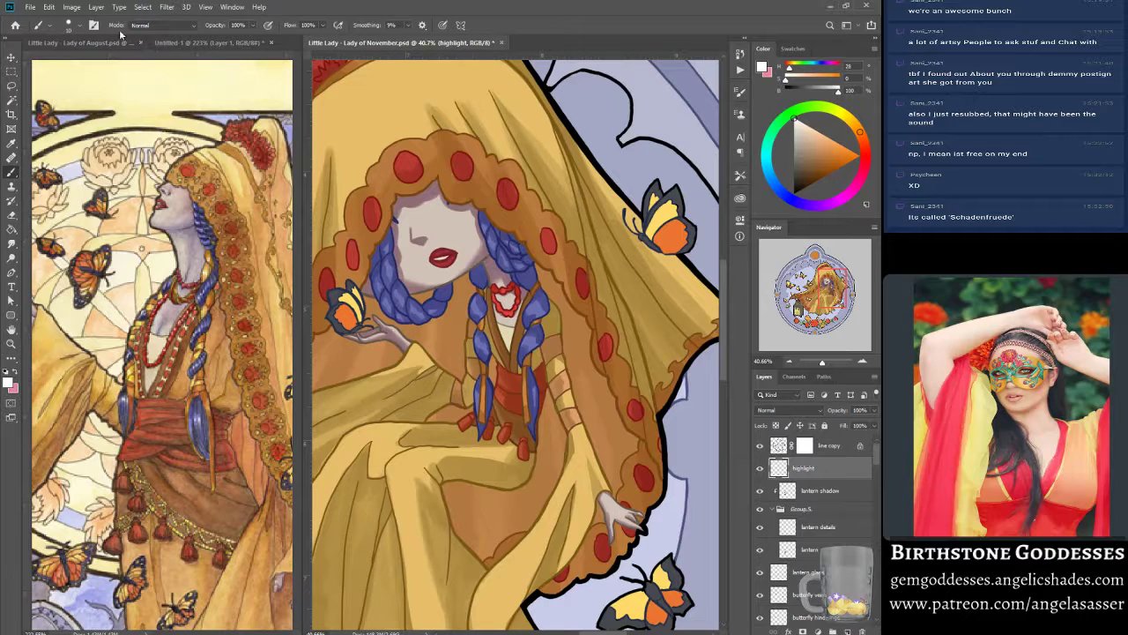
{"action": "left_click", "coordinate": [95, 25]}
{"action": "left_click", "coordinate": [707, 87]}
{"action": "key", "text": "shift+bracketright"}
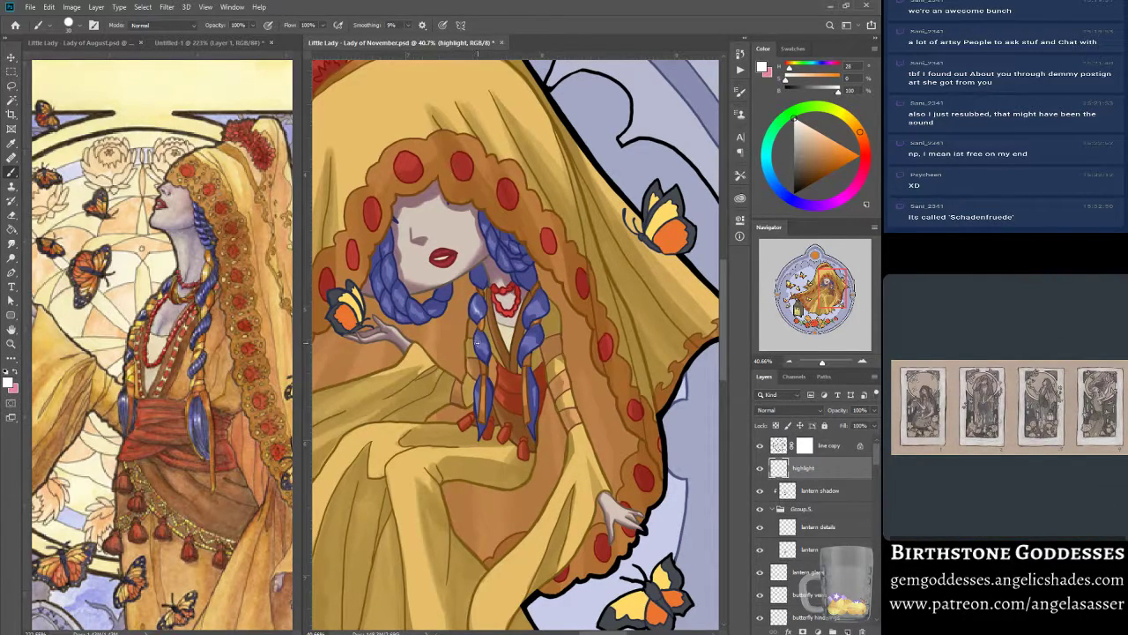
{"action": "left_click_drag", "start_coordinate": [475, 341], "coordinate": [487, 347]}
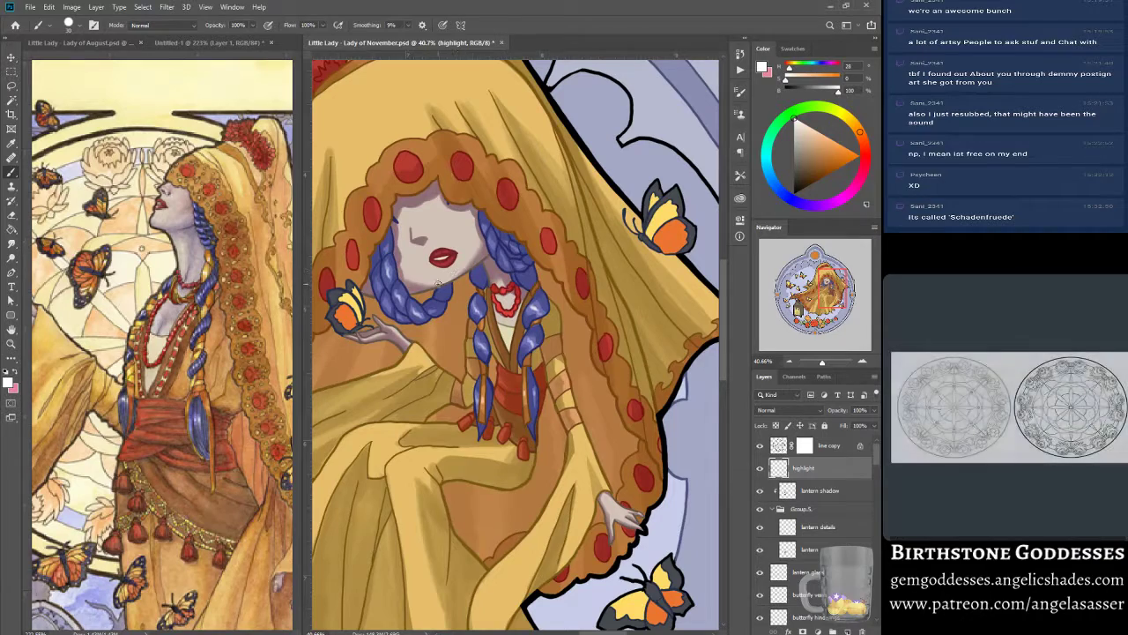
{"action": "key", "text": "bracketleft"}
{"action": "key", "text": "bracketleft"}
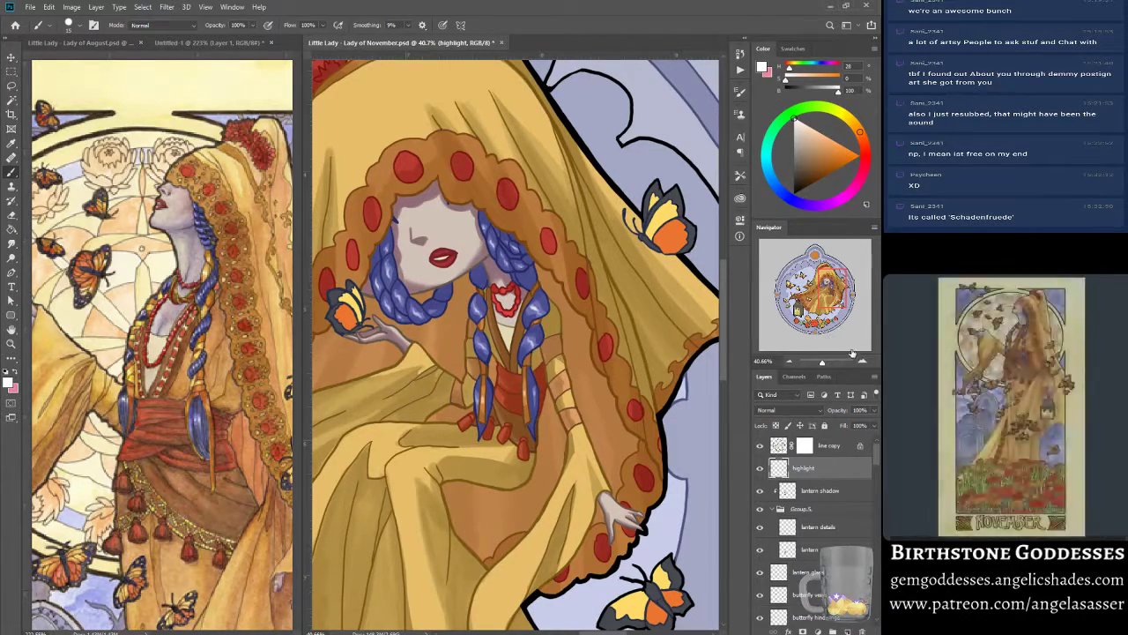
- Review the highlights on the whole figure and save the illustration
{"action": "left_click_drag", "start_coordinate": [823, 364], "coordinate": [820, 364]}
{"action": "left_click_drag", "start_coordinate": [813, 303], "coordinate": [821, 302]}
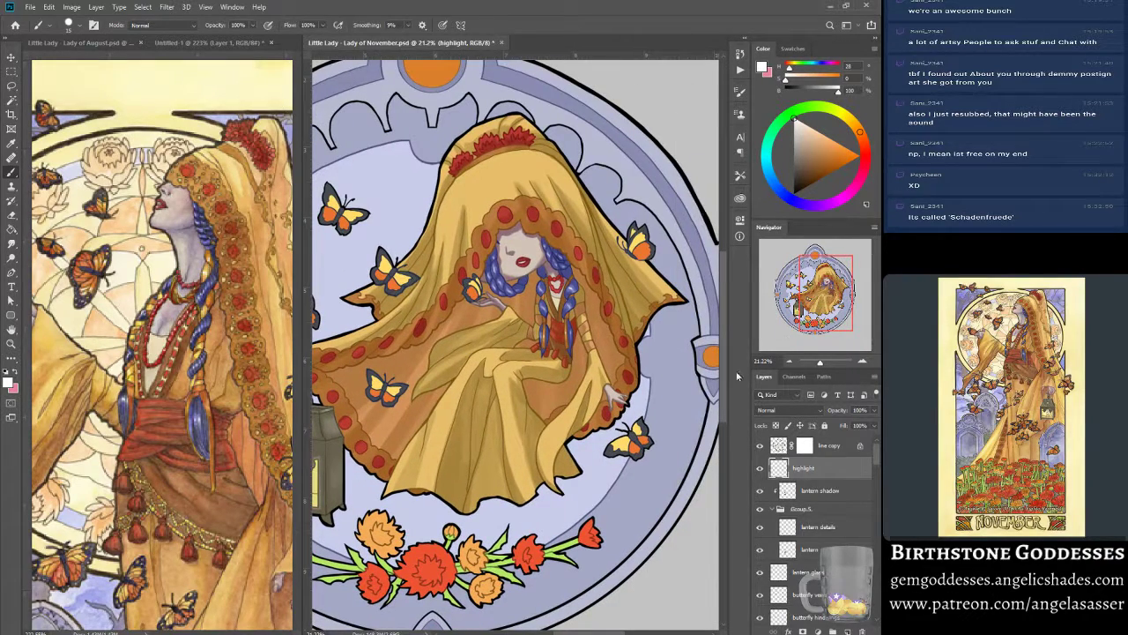
{"action": "key", "text": "ctrl+s"}
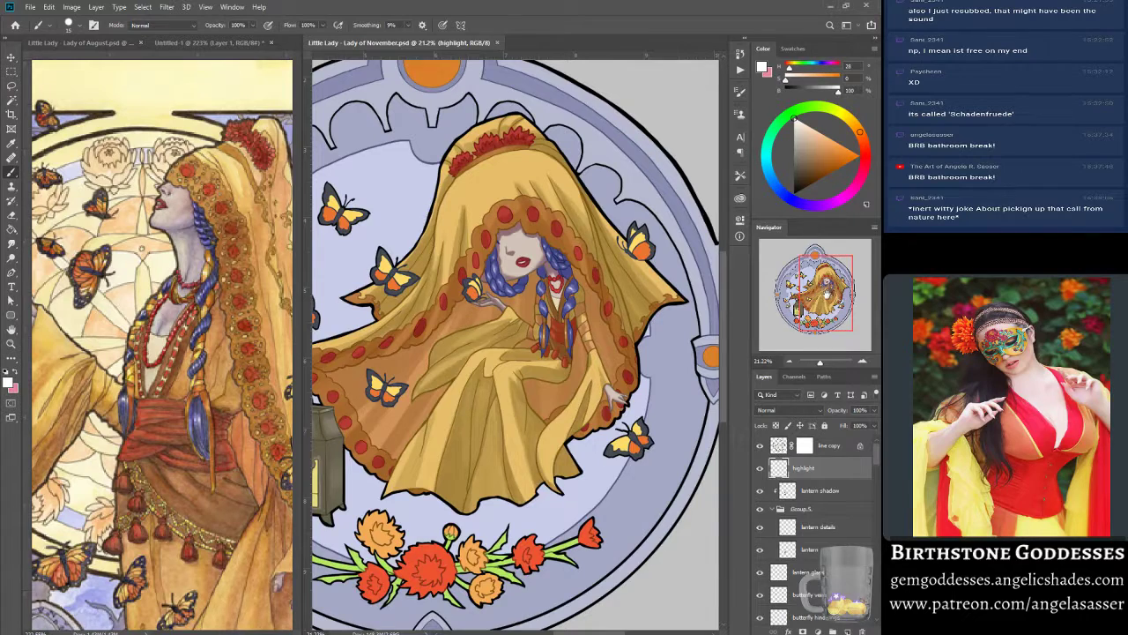
- Paint small white highlights on the figure's red lips, checking them at full-figure scale before refining the lower lip
{"action": "left_click_drag", "start_coordinate": [825, 289], "coordinate": [819, 293]}
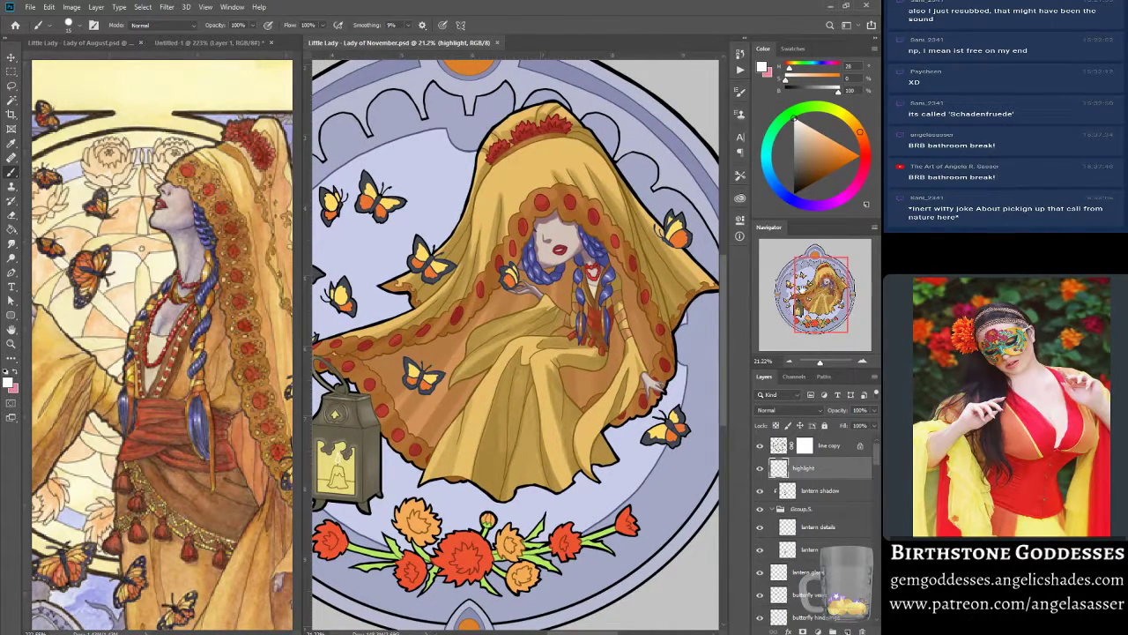
{"action": "left_click", "coordinate": [811, 296]}
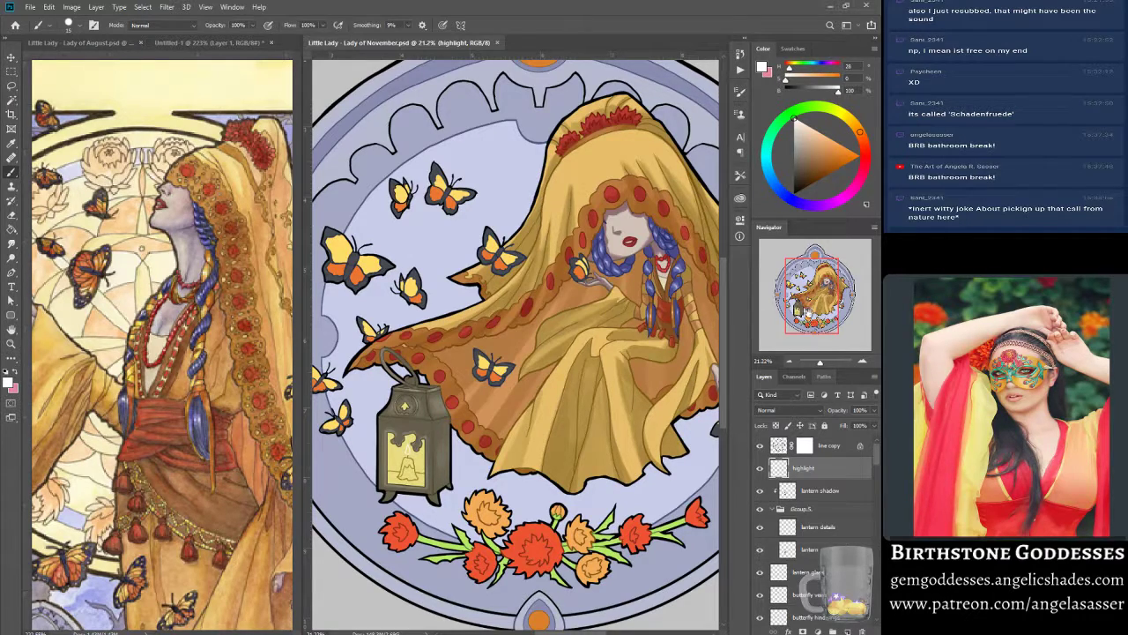
{"action": "left_click_drag", "start_coordinate": [820, 362], "coordinate": [825, 361]}
{"action": "left_click_drag", "start_coordinate": [811, 298], "coordinate": [824, 280]}
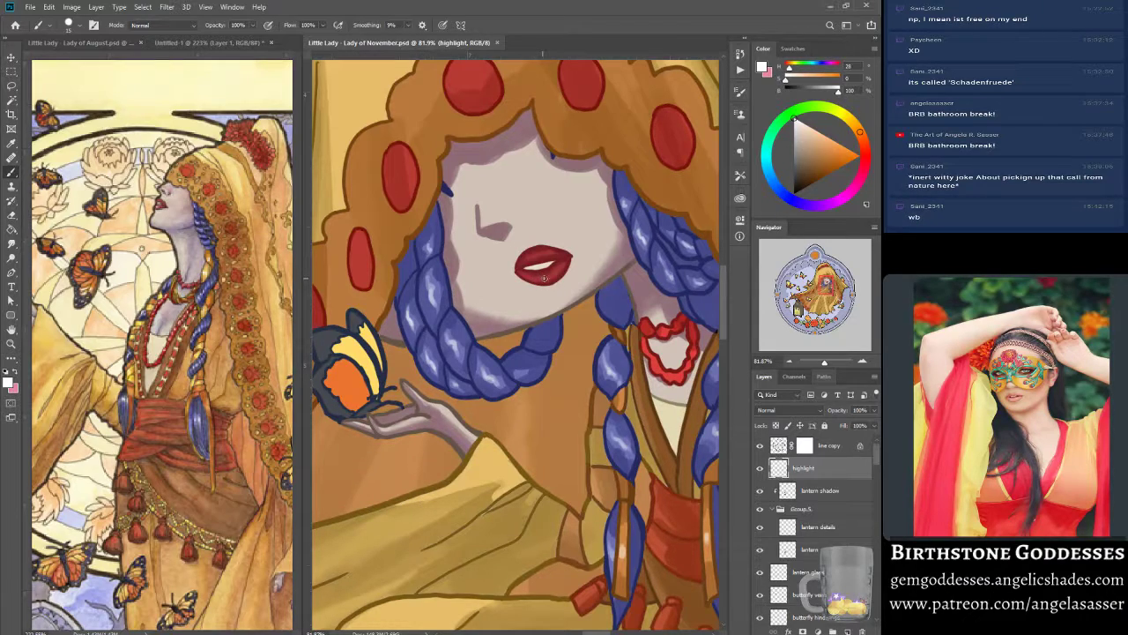
{"action": "mouse_move", "coordinate": [550, 275]}
{"action": "left_mouse_down"}
{"action": "mouse_move", "coordinate": [536, 279]}
{"action": "mouse_move", "coordinate": [551, 272]}
{"action": "left_mouse_up"}
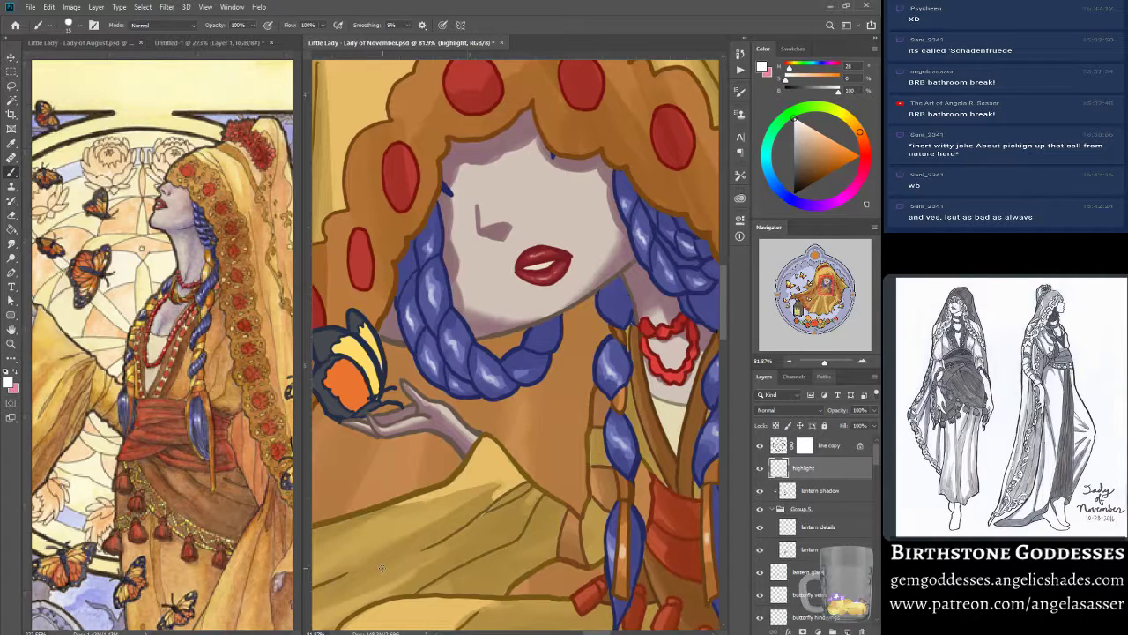
{"action": "left_click_drag", "start_coordinate": [824, 362], "coordinate": [818, 360]}
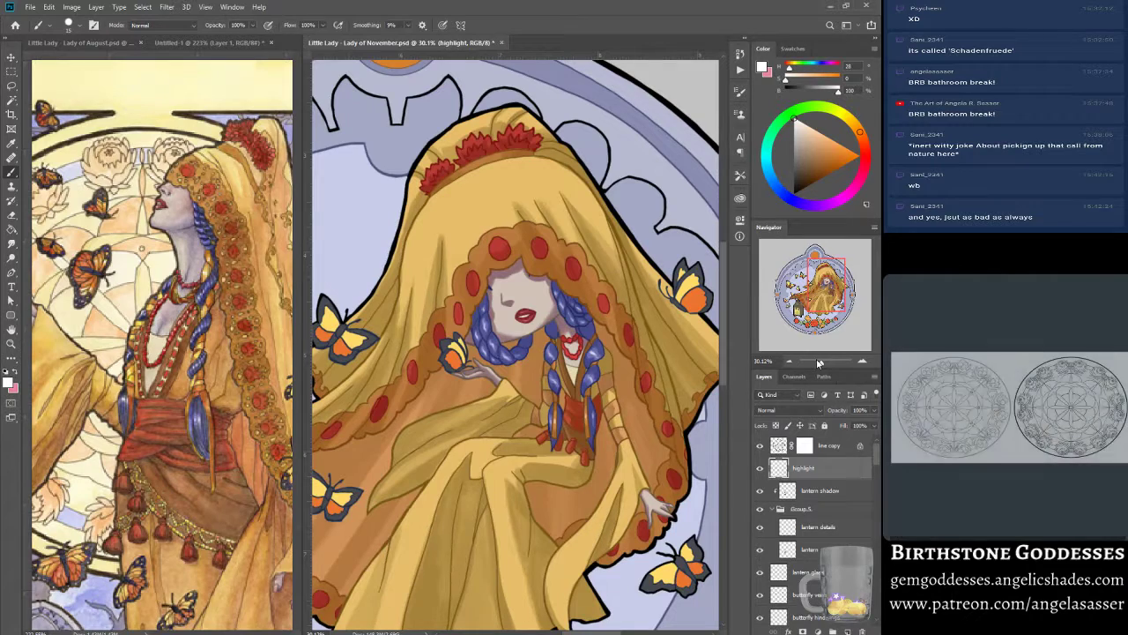
{"action": "left_click_drag", "start_coordinate": [818, 362], "coordinate": [825, 363]}
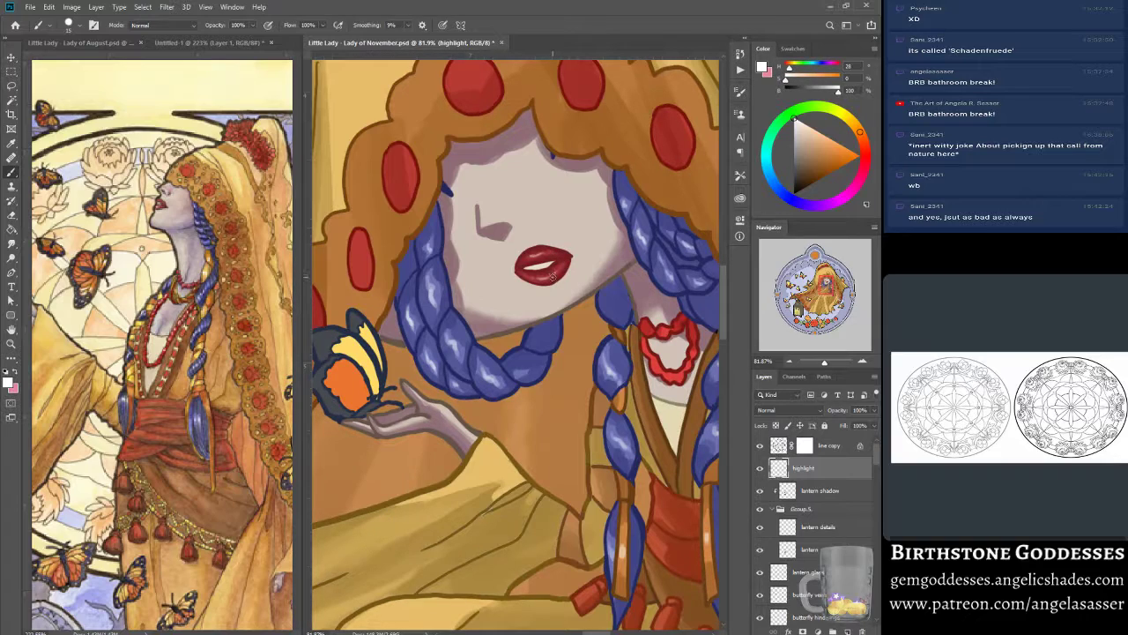
{"action": "left_click_drag", "start_coordinate": [546, 279], "coordinate": [555, 272]}
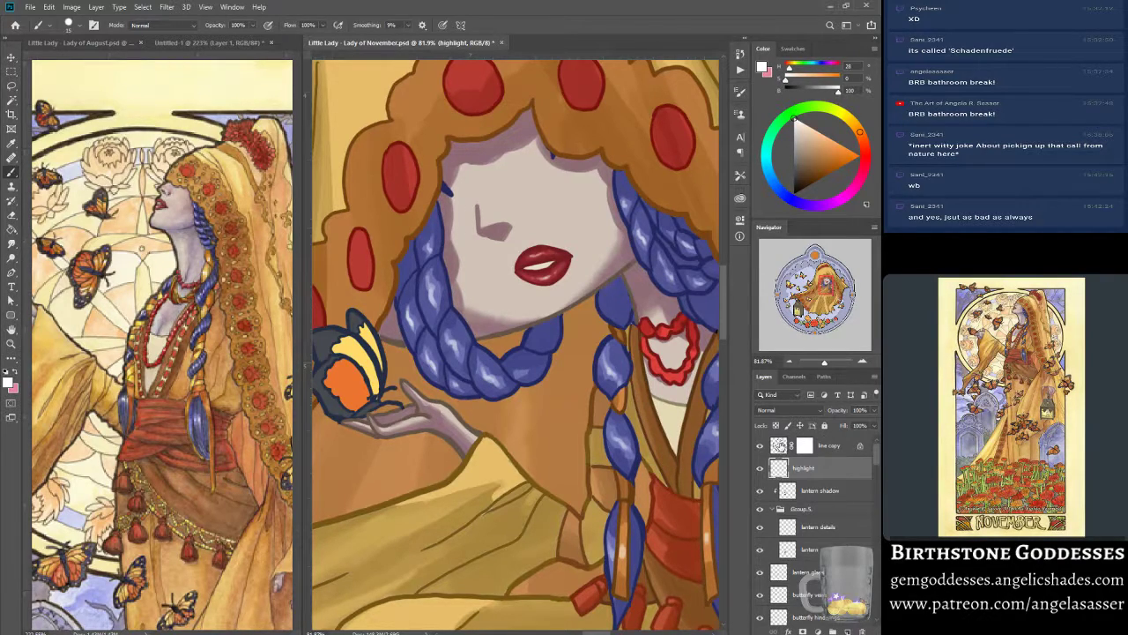
- On the line copy layer, unlock transparent pixels, turn off brush Transfer and repair the dark blue braid outline below the chin
{"action": "left_click", "coordinate": [783, 445]}
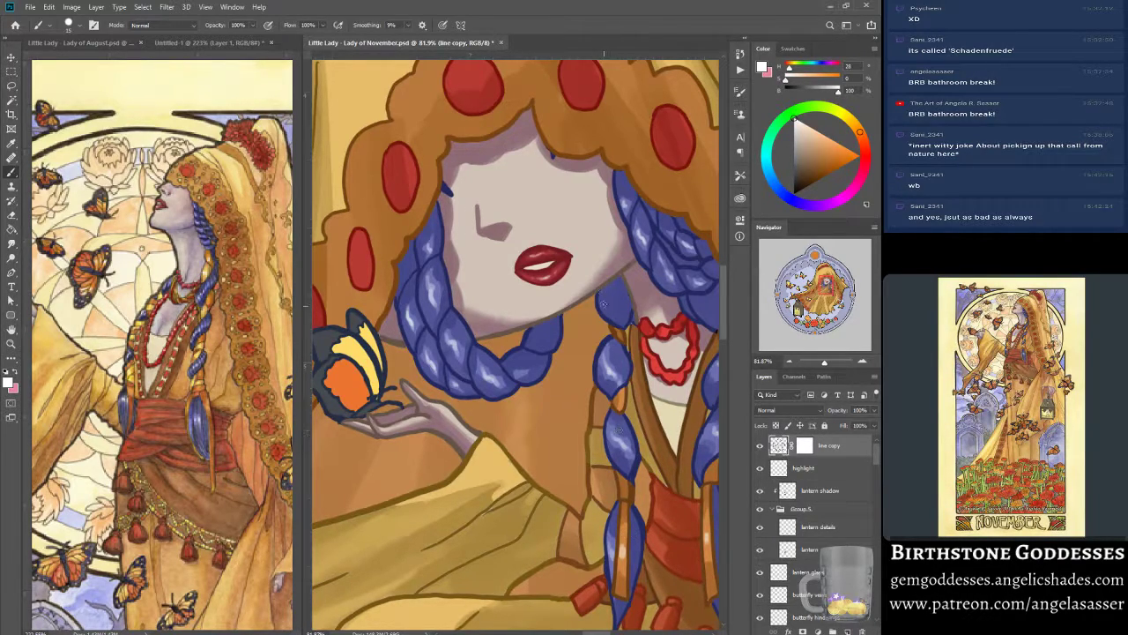
{"action": "left_click", "coordinate": [630, 323], "text": "alt"}
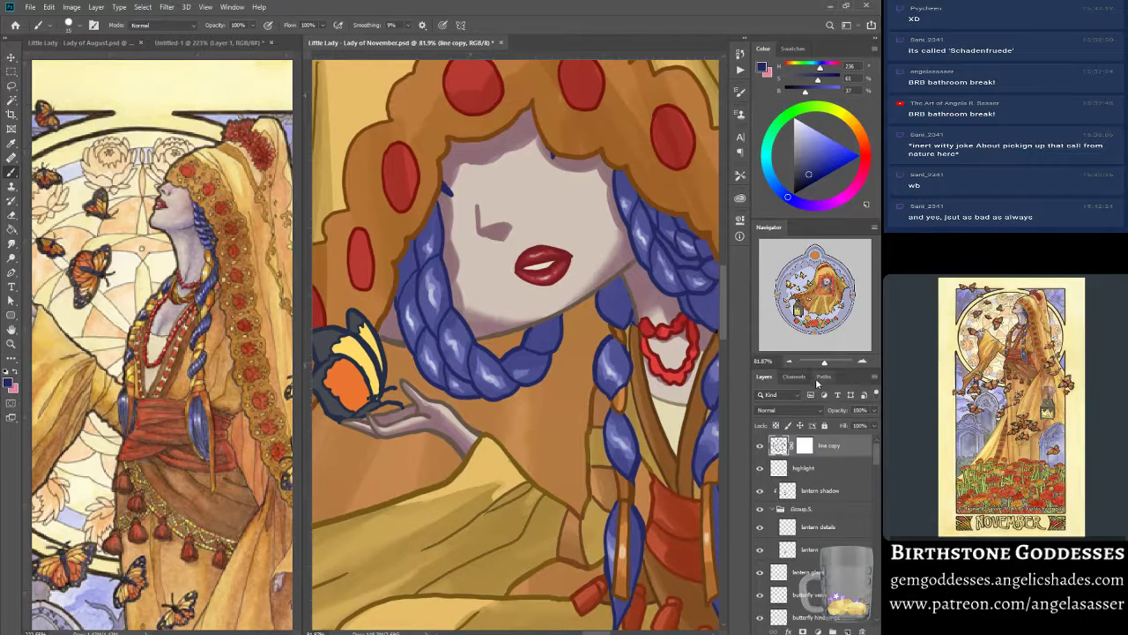
{"action": "left_click_drag", "start_coordinate": [823, 362], "coordinate": [827, 361]}
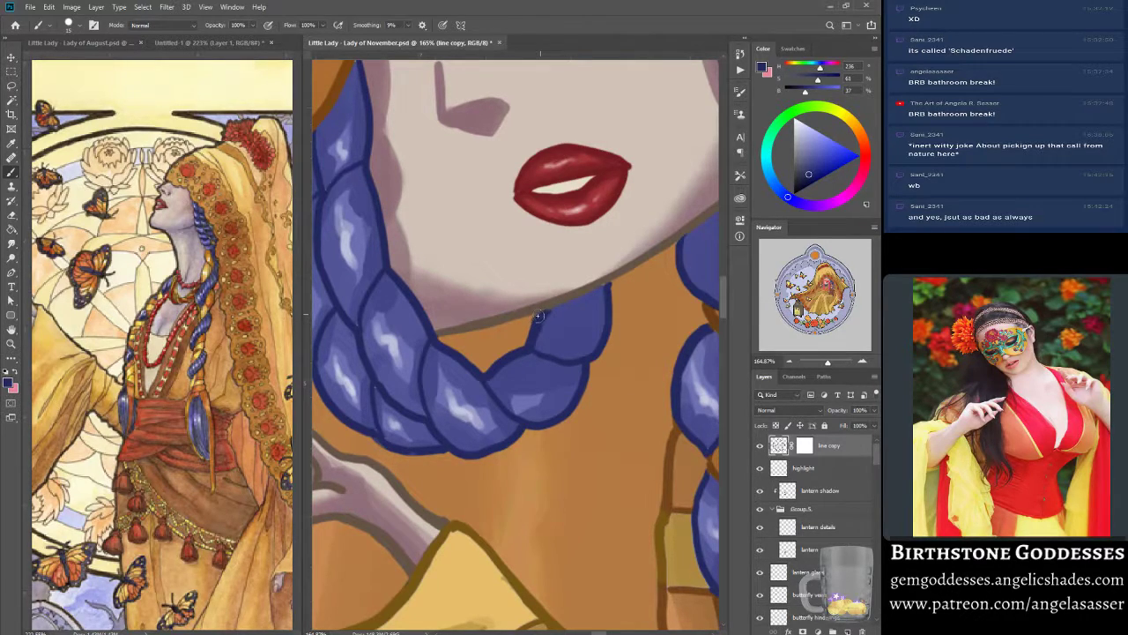
{"action": "left_click", "coordinate": [94, 25]}
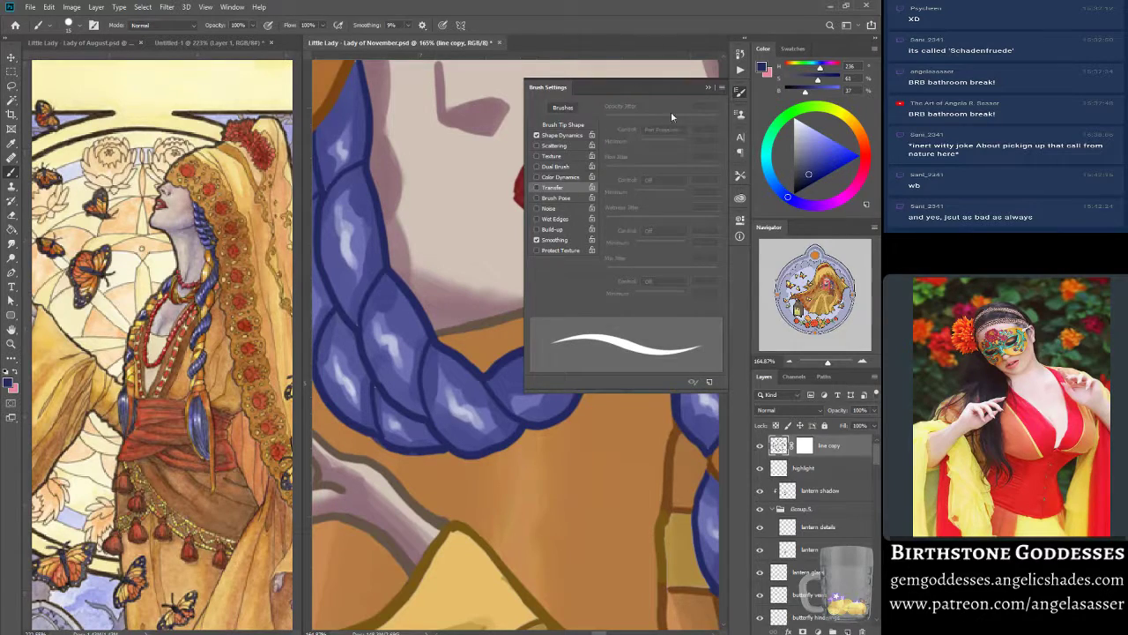
{"action": "key", "text": "F5"}
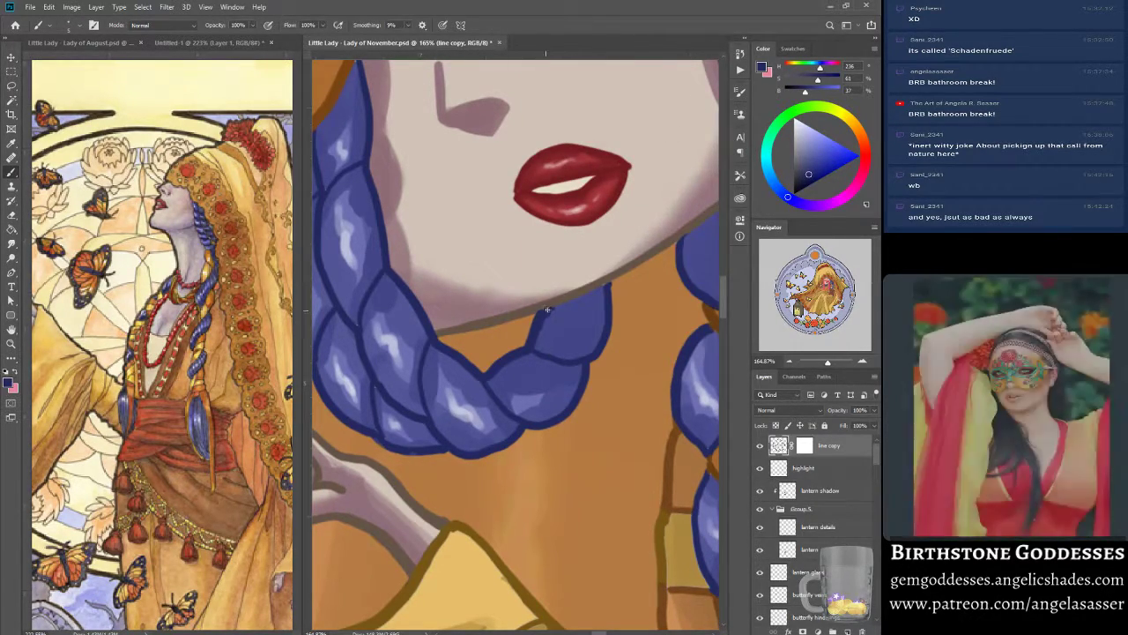
{"action": "mouse_move", "coordinate": [560, 323]}
{"action": "left_mouse_down"}
{"action": "mouse_move", "coordinate": [551, 318]}
{"action": "mouse_move", "coordinate": [554, 329]}
{"action": "left_mouse_up"}
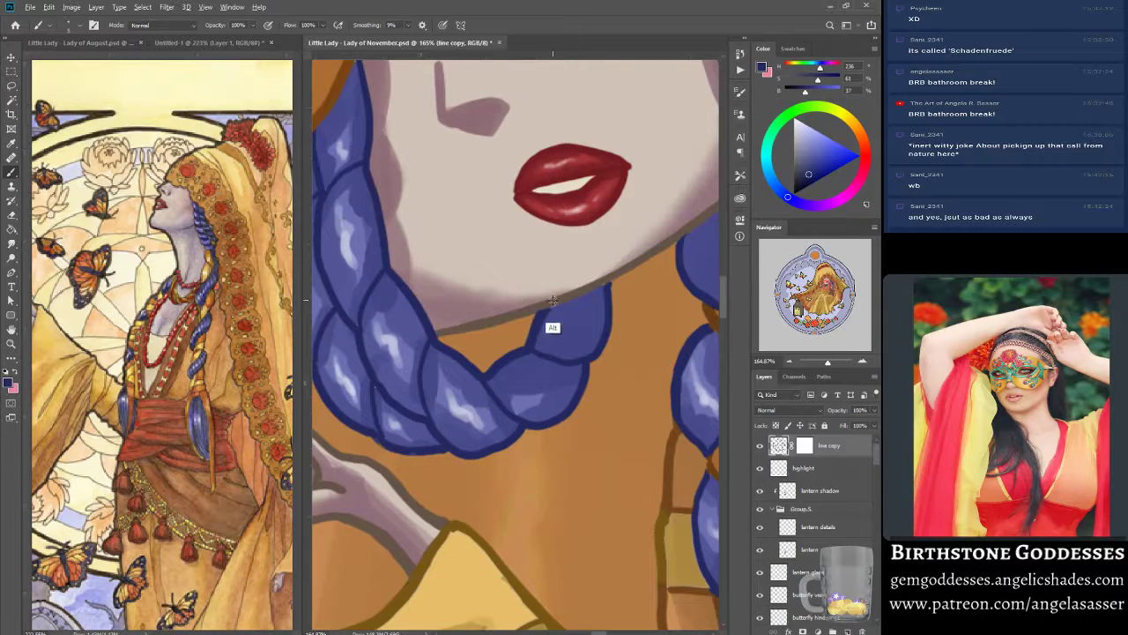
- Touch up the line art where the jaw meets the braids, using the sampled grey-brown and dark blue line colours
{"action": "left_click", "coordinate": [539, 306], "text": "alt"}
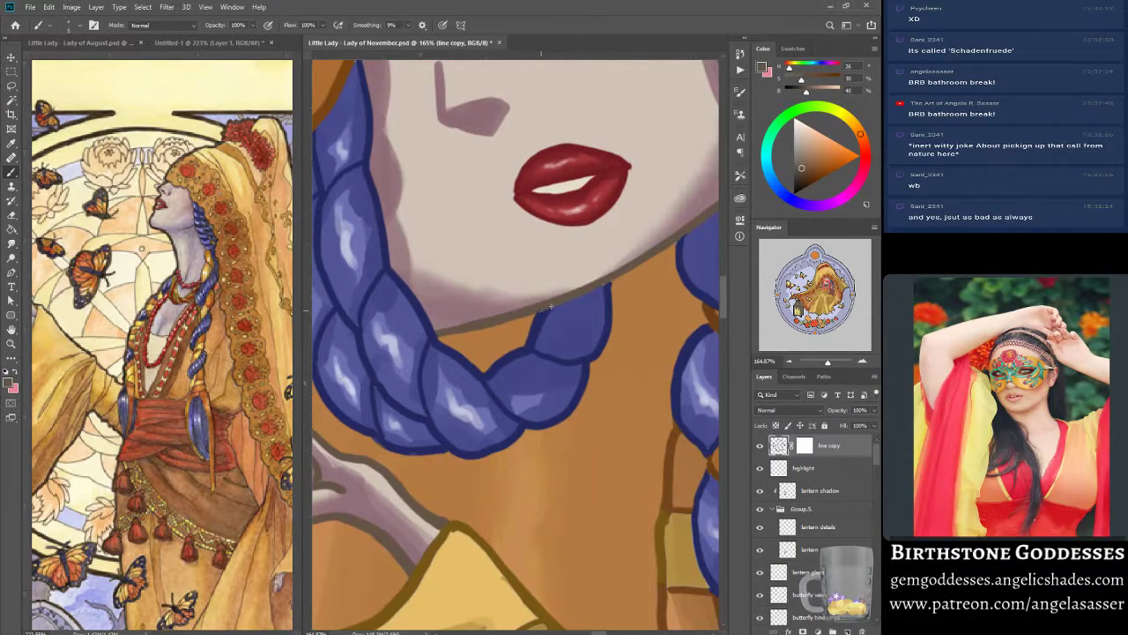
{"action": "left_click", "coordinate": [608, 287], "text": "alt"}
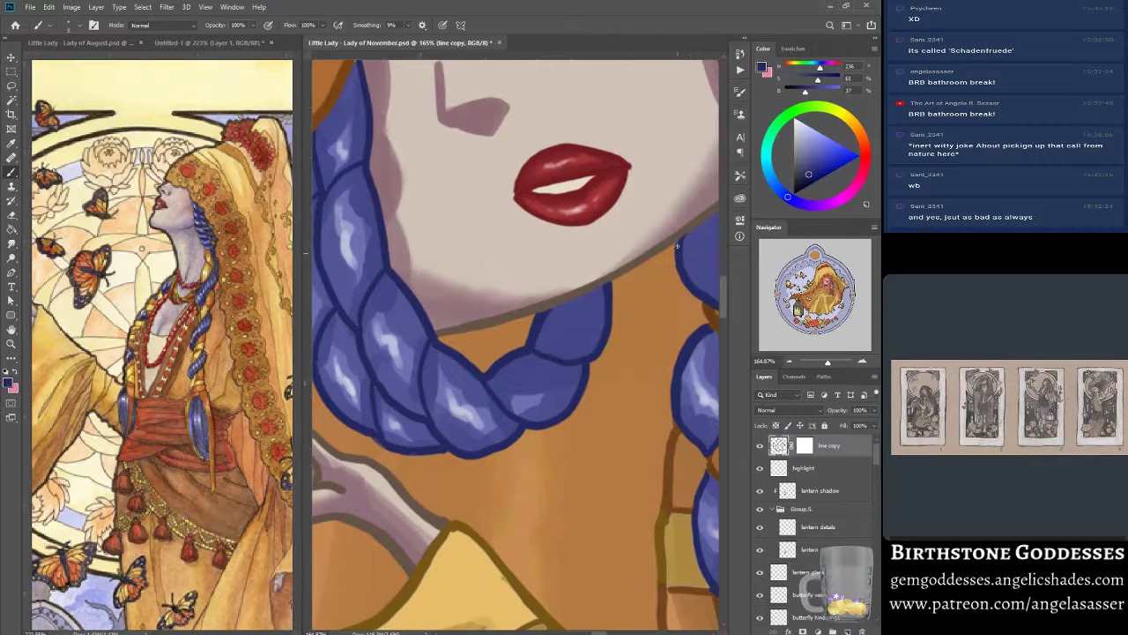
{"action": "left_click", "coordinate": [682, 232], "text": "alt"}
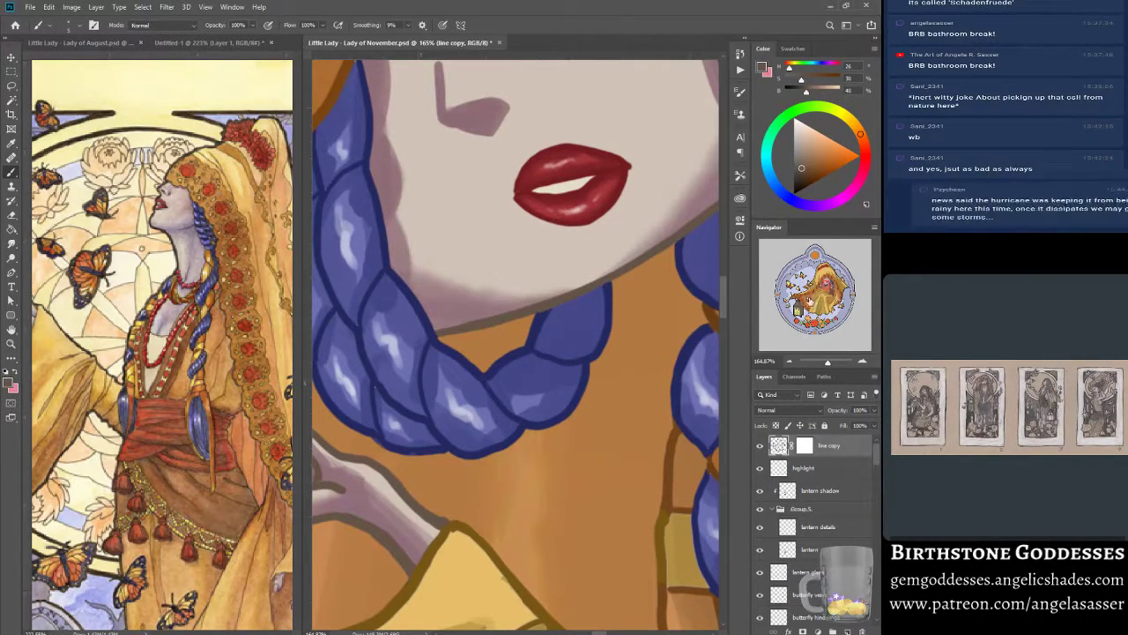
- Lock the line copy layer's transparent pixels and recolour the neck outline beside the braid with the sampled grey-brown
{"action": "left_click_drag", "start_coordinate": [829, 363], "coordinate": [824, 363]}
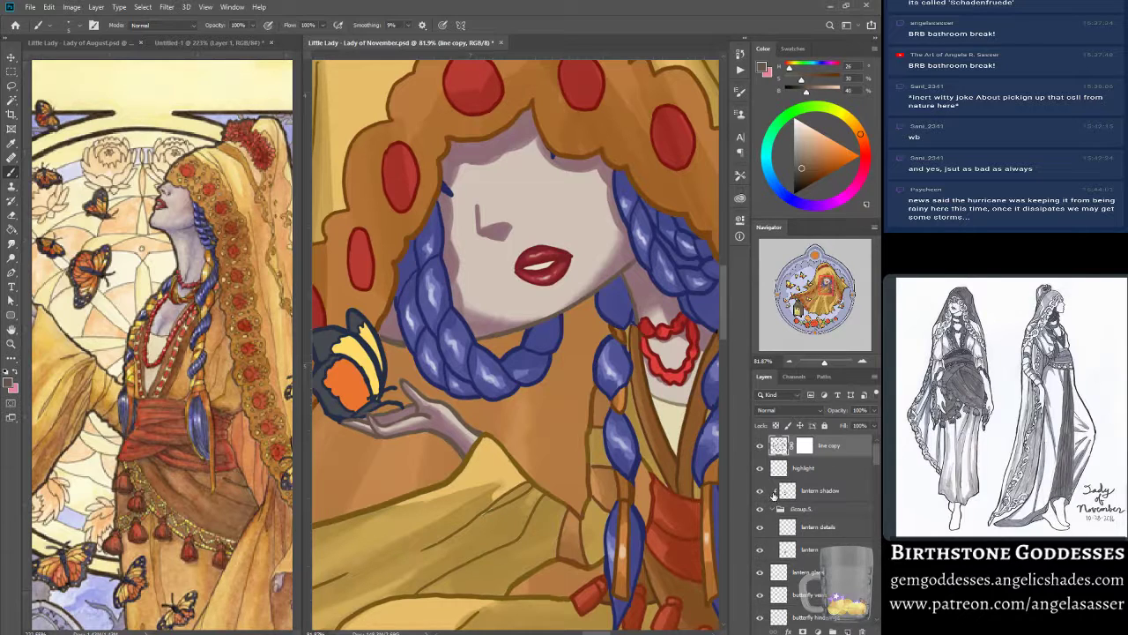
{"action": "left_click_drag", "start_coordinate": [824, 362], "coordinate": [826, 361]}
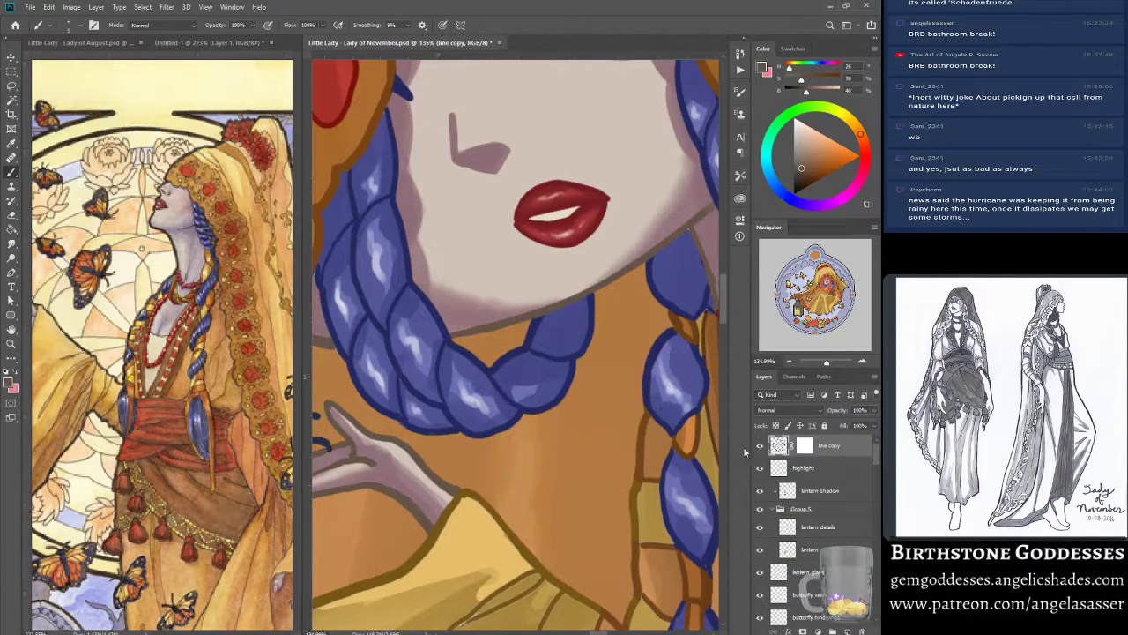
{"action": "left_click_drag", "start_coordinate": [825, 287], "coordinate": [824, 282]}
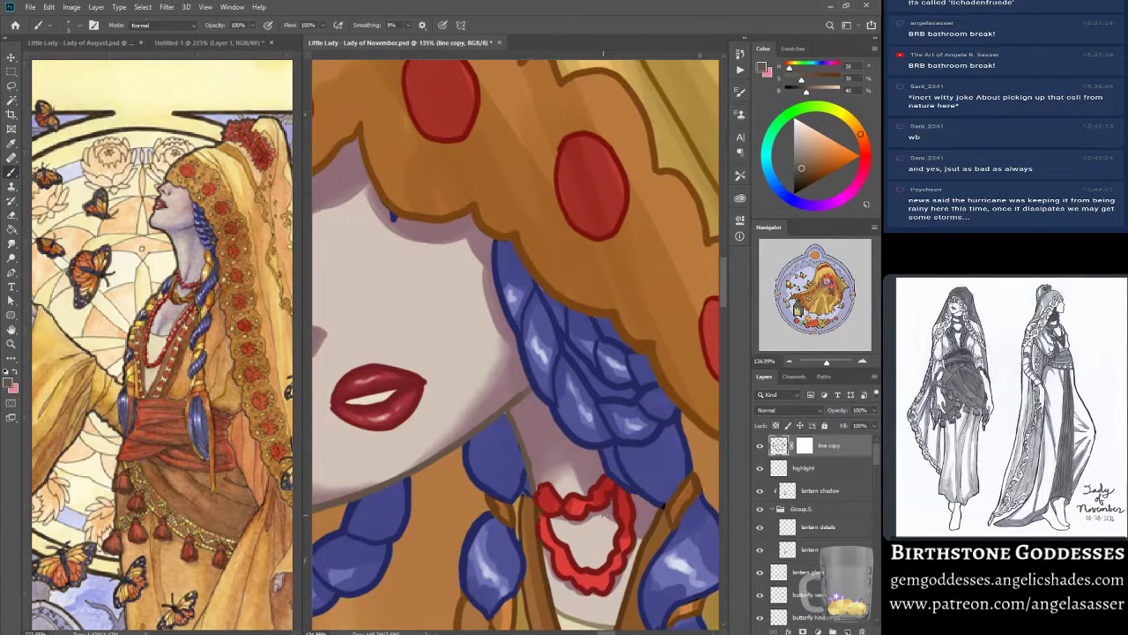
{"action": "left_click_drag", "start_coordinate": [877, 456], "coordinate": [878, 476]}
{"action": "scroll", "coordinate": [819, 511], "scroll_direction": "up", "scroll_amount": 10}
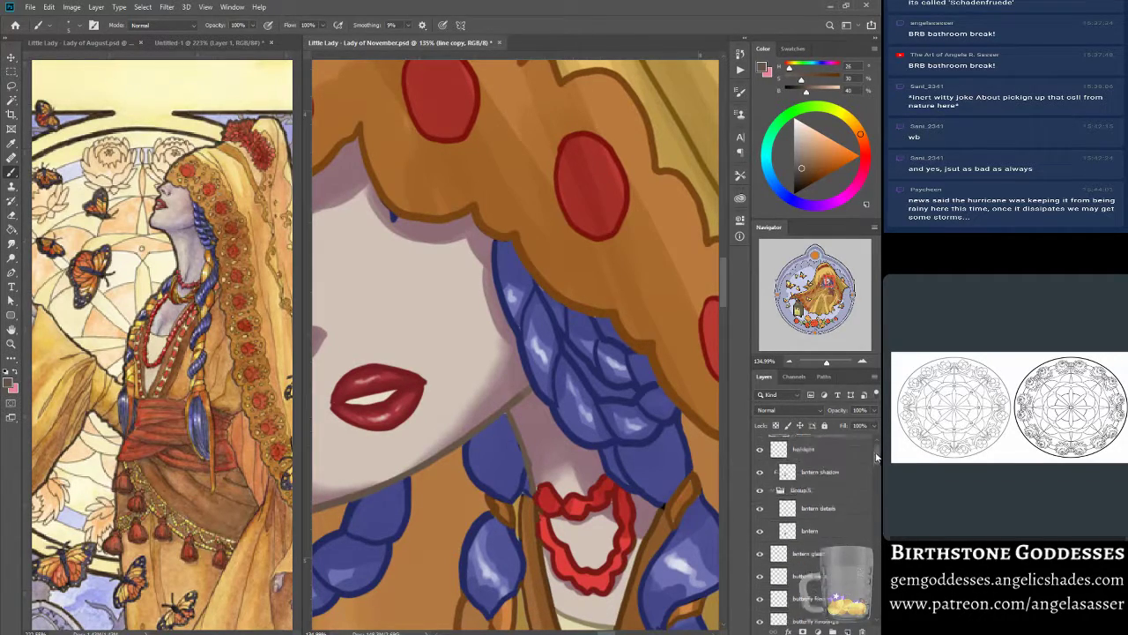
{"action": "left_click", "coordinate": [776, 426]}
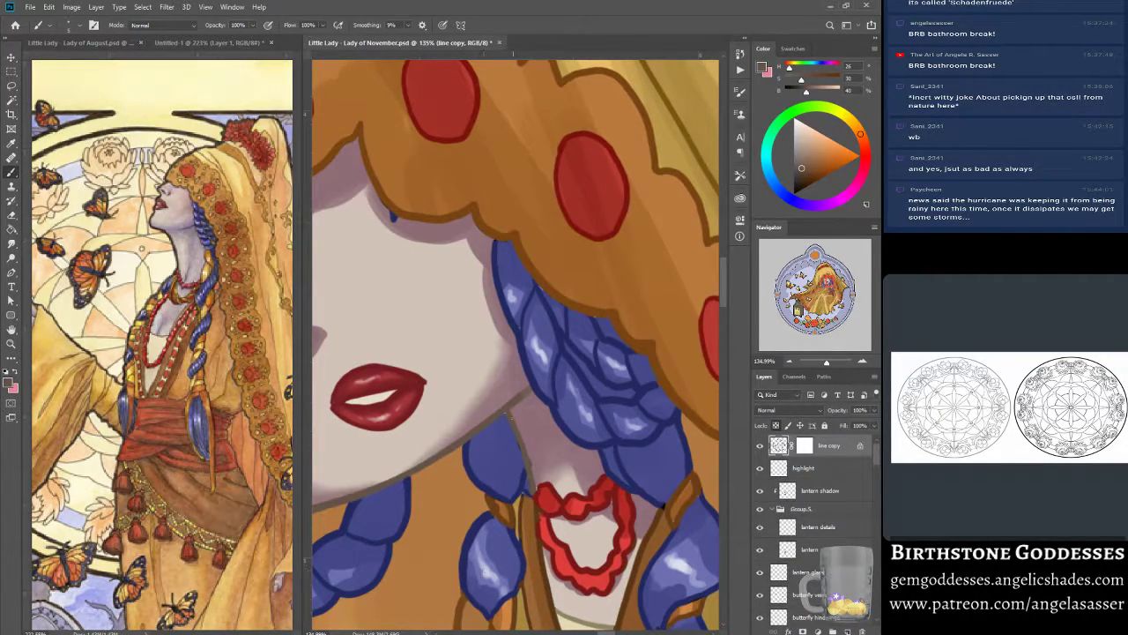
{"action": "left_click", "coordinate": [521, 533], "text": "alt"}
{"action": "left_click", "coordinate": [522, 475], "text": "alt"}
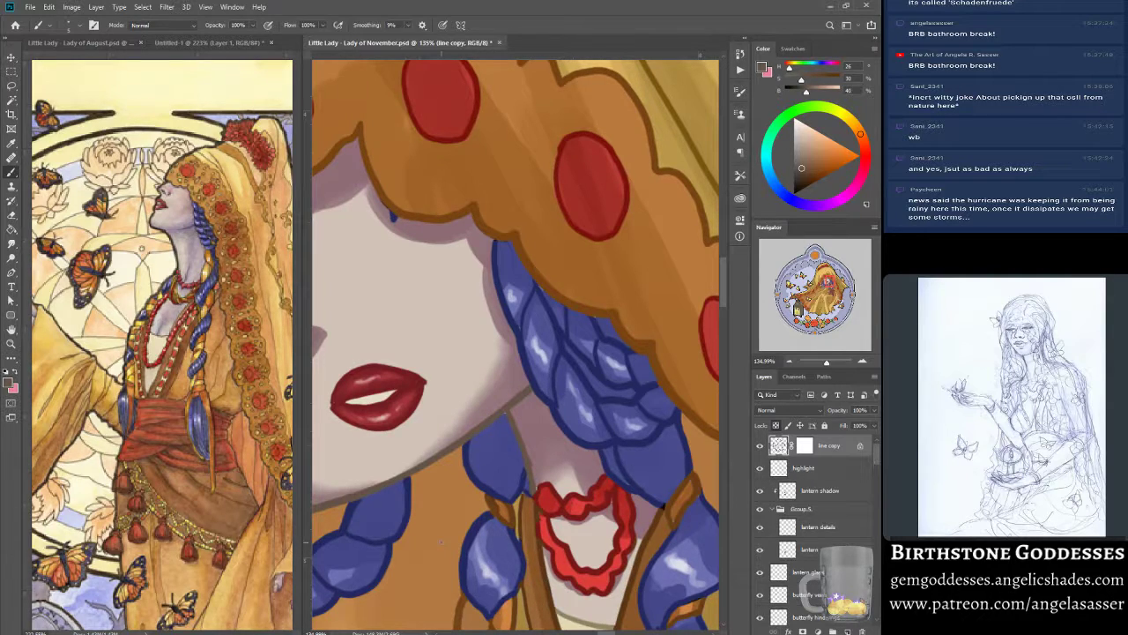
- Fill small gaps in the braids on the hair layer with blue and on the unlocked hair ribbons layer with orange-brown
{"action": "left_click_drag", "start_coordinate": [879, 459], "coordinate": [867, 535]}
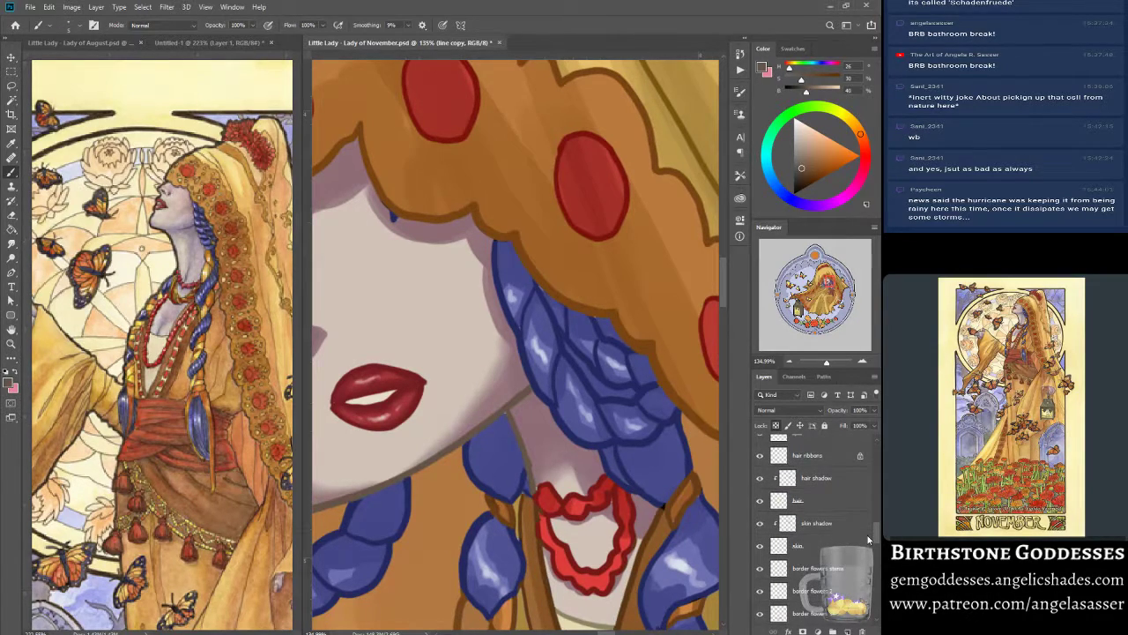
{"action": "left_click", "coordinate": [831, 511]}
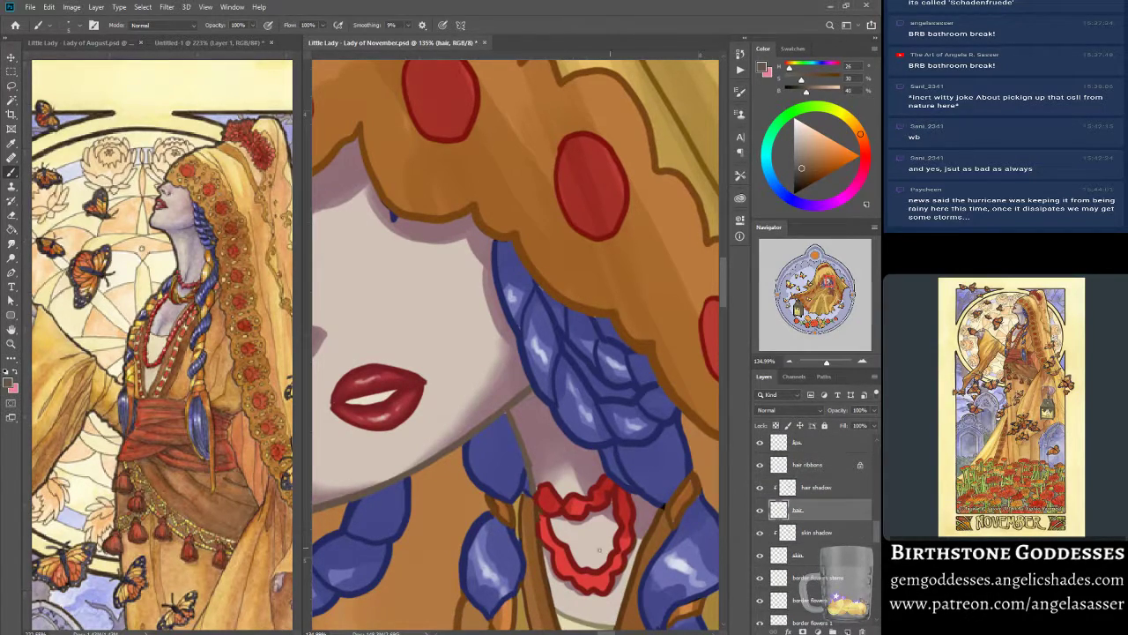
{"action": "left_click", "coordinate": [592, 432], "text": "alt"}
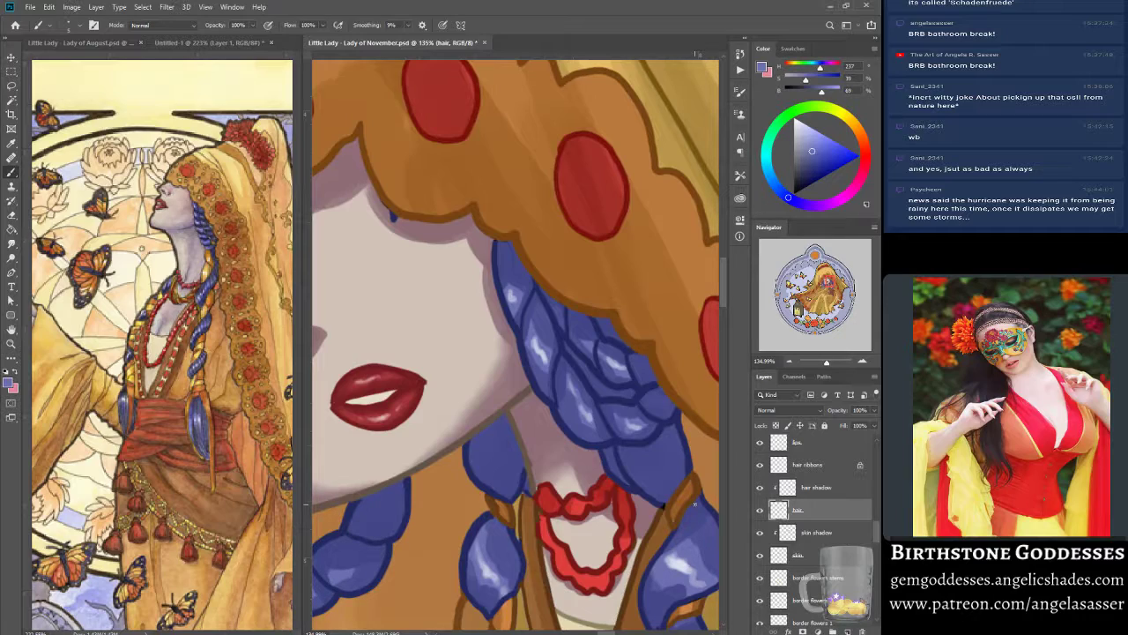
{"action": "left_click", "coordinate": [820, 465]}
{"action": "left_click", "coordinate": [815, 489]}
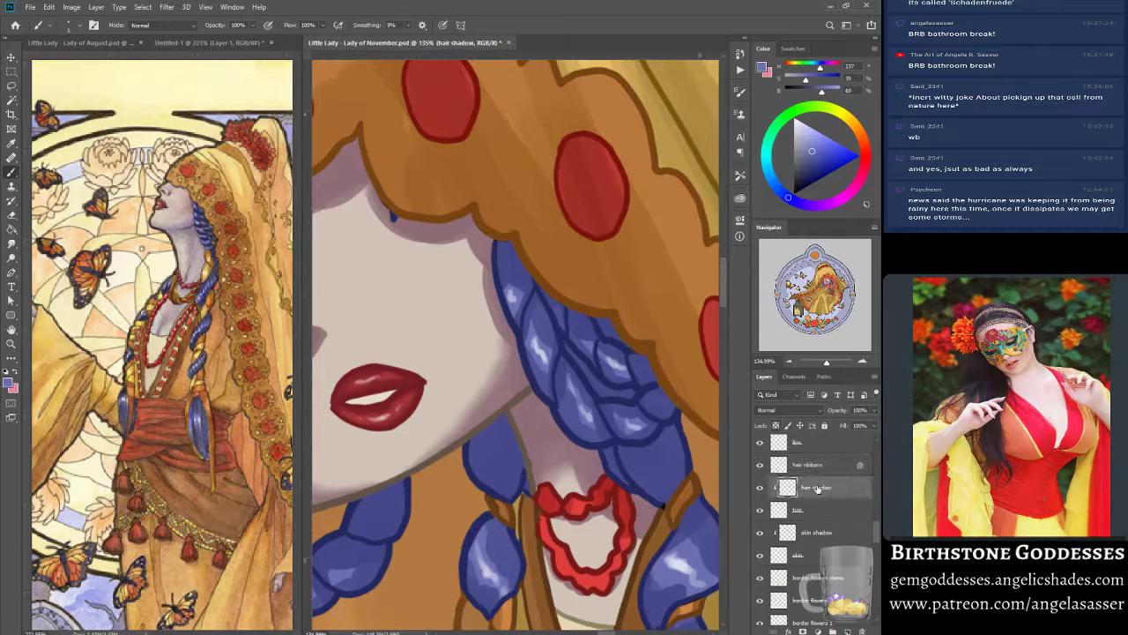
{"action": "left_click", "coordinate": [811, 467]}
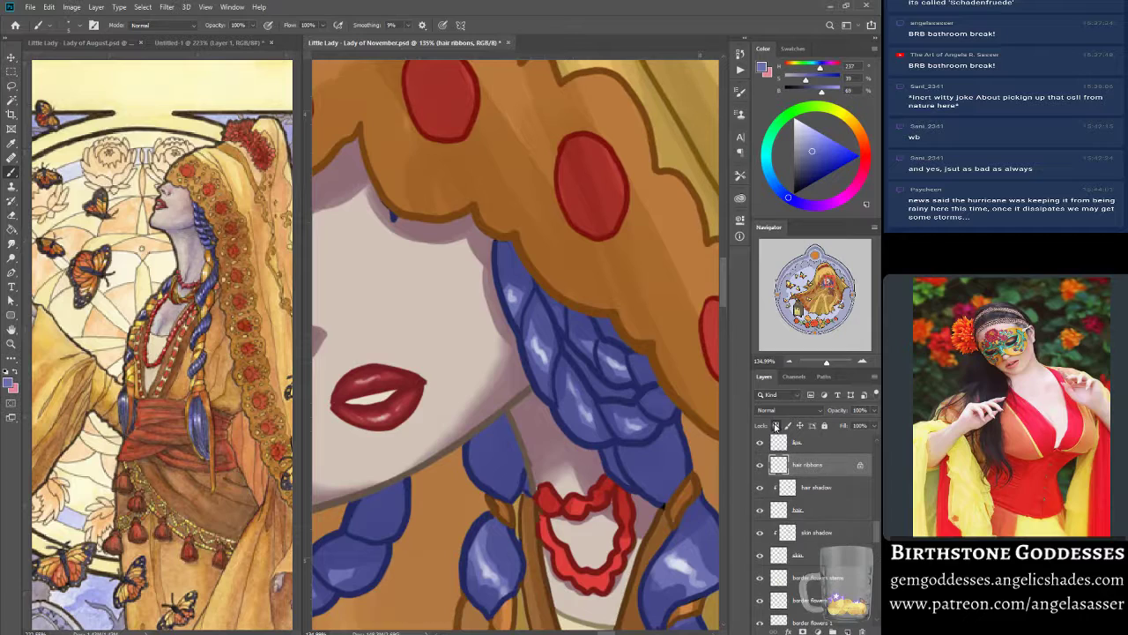
{"action": "left_click", "coordinate": [682, 500], "text": "alt"}
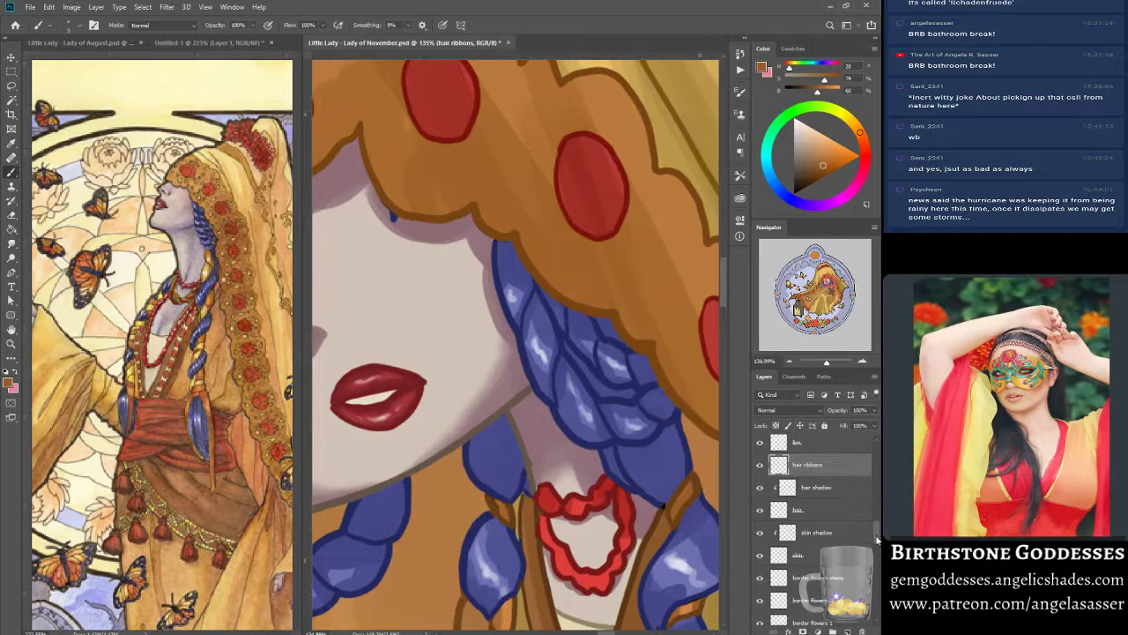
- On the skin layer, fill the missing skin spots around the necklace with the sampled skin colour
{"action": "scroll", "coordinate": [875, 542], "scroll_direction": "down", "scroll_amount": 5}
{"action": "scroll", "coordinate": [875, 550], "scroll_direction": "up", "scroll_amount": 1}
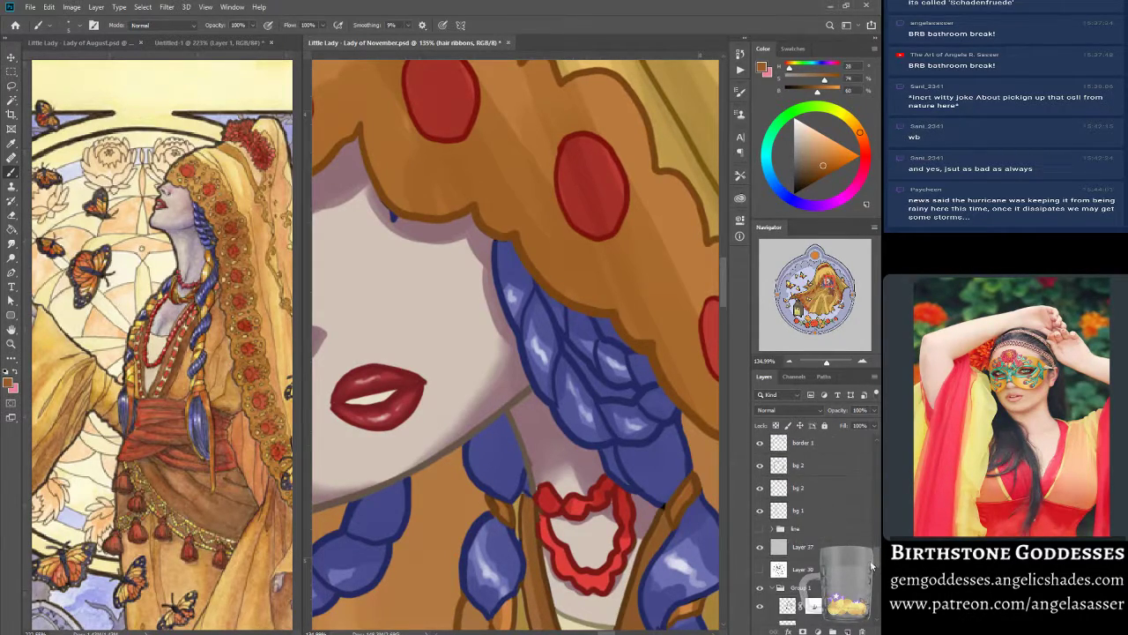
{"action": "scroll", "coordinate": [868, 549], "scroll_direction": "up", "scroll_amount": 2}
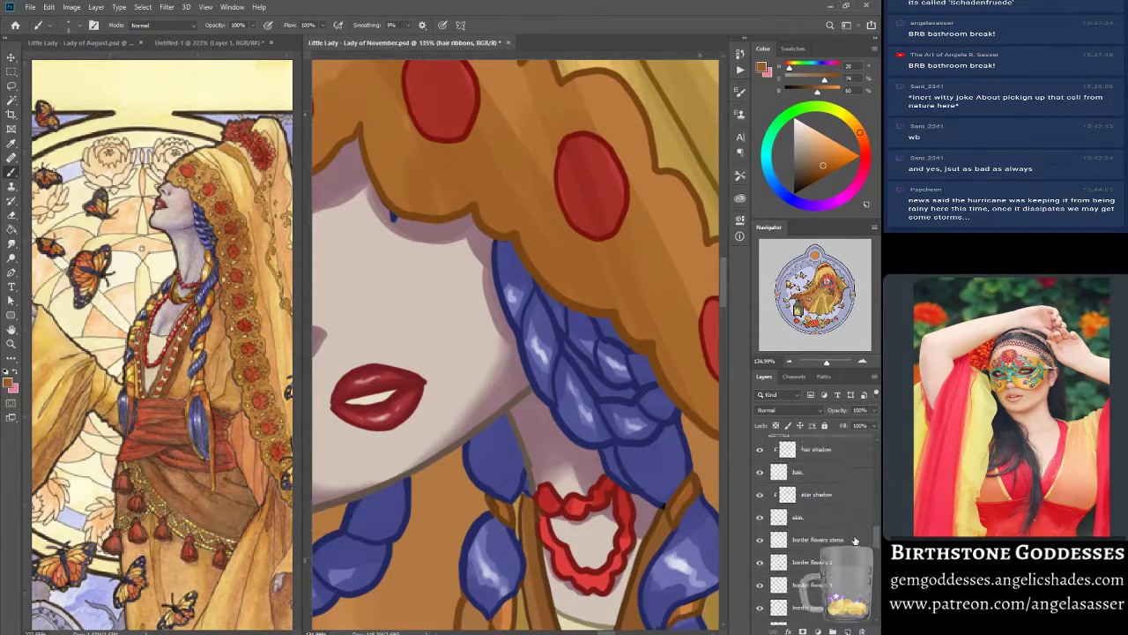
{"action": "left_click", "coordinate": [809, 520]}
{"action": "left_click", "coordinate": [593, 545], "text": "alt"}
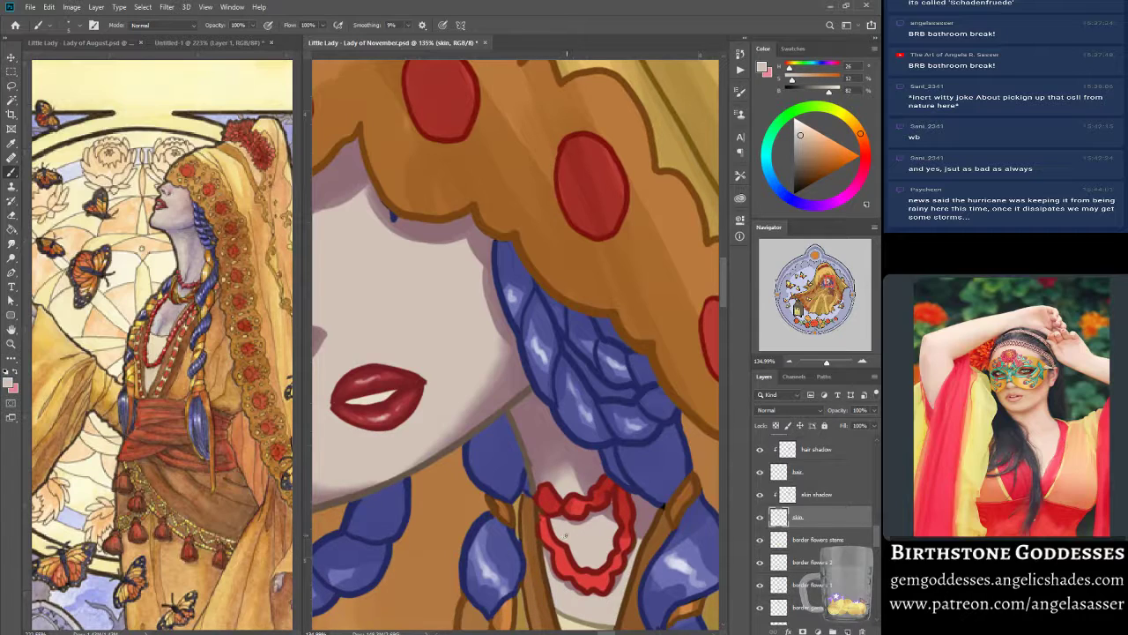
- Unlock the line copy layer's transparent pixels and touch up the robe outline beside the neck in dark brown
{"action": "scroll", "coordinate": [820, 529], "scroll_direction": "up", "scroll_amount": 5}
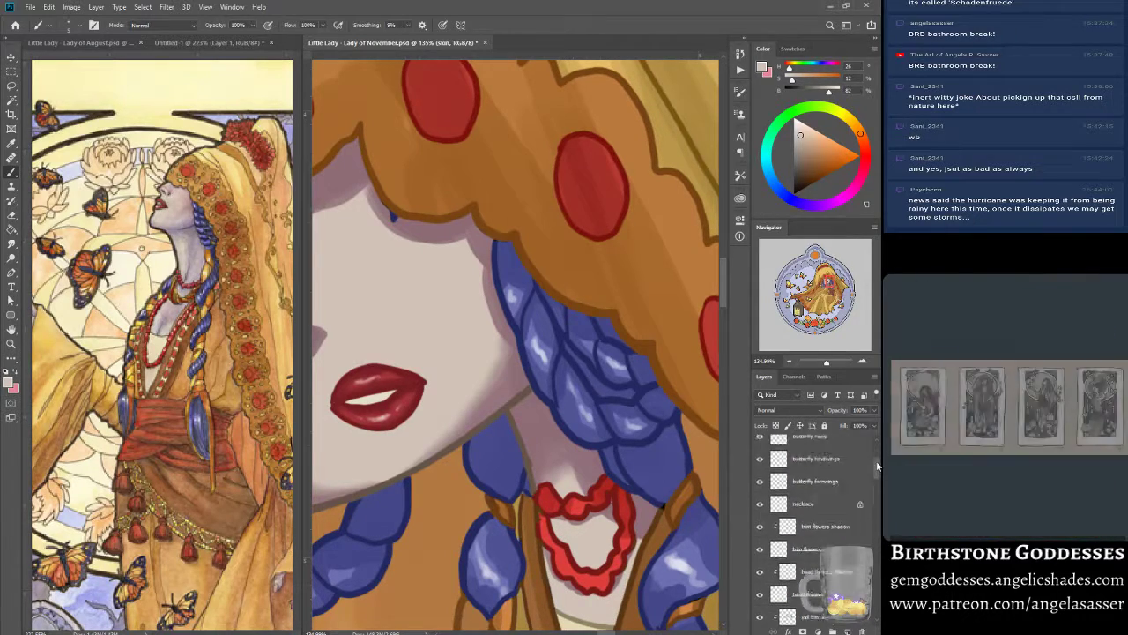
{"action": "left_click", "coordinate": [779, 446]}
{"action": "left_click", "coordinate": [777, 425]}
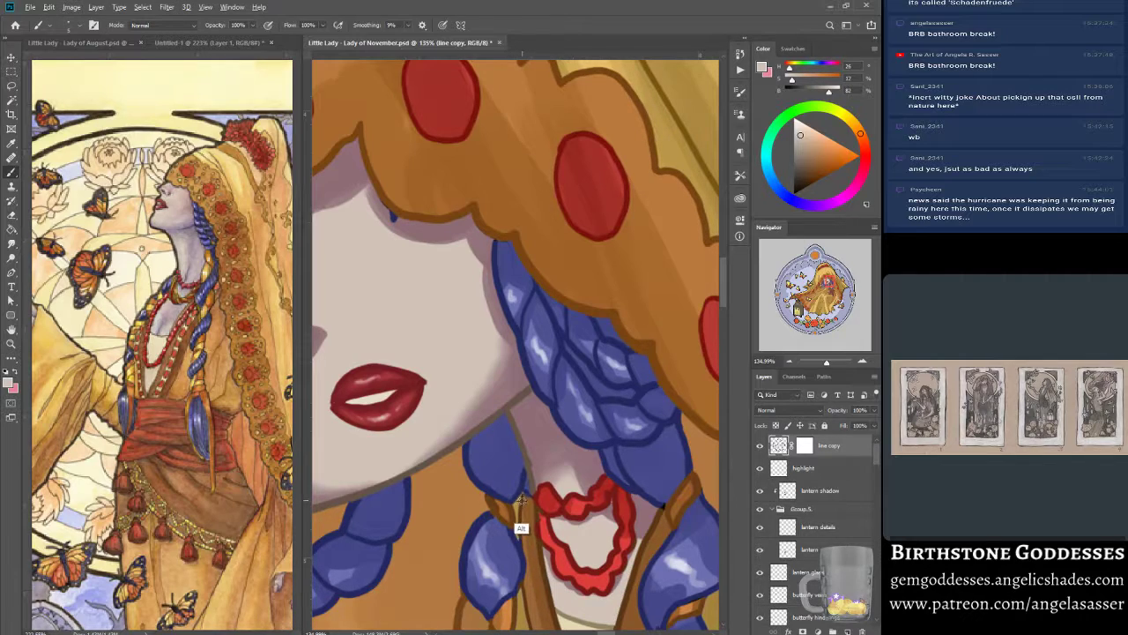
{"action": "left_click", "coordinate": [521, 528], "text": "alt"}
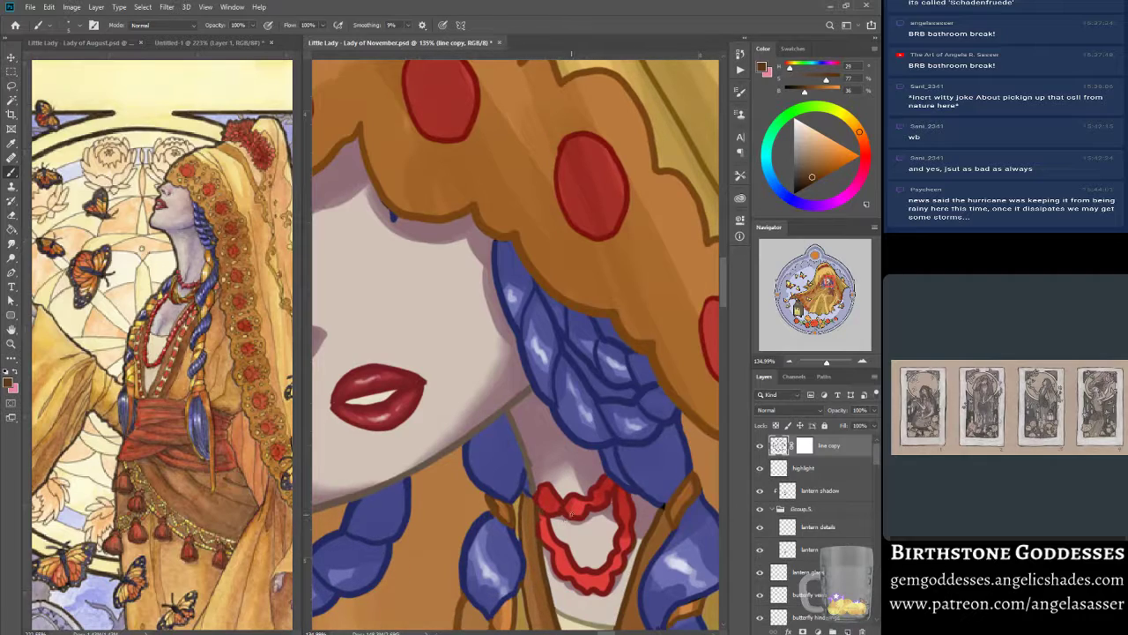
- Touch up the outlines of the red bead necklace with the sampled dark red line colour
{"action": "left_click", "coordinate": [538, 533], "text": "alt"}
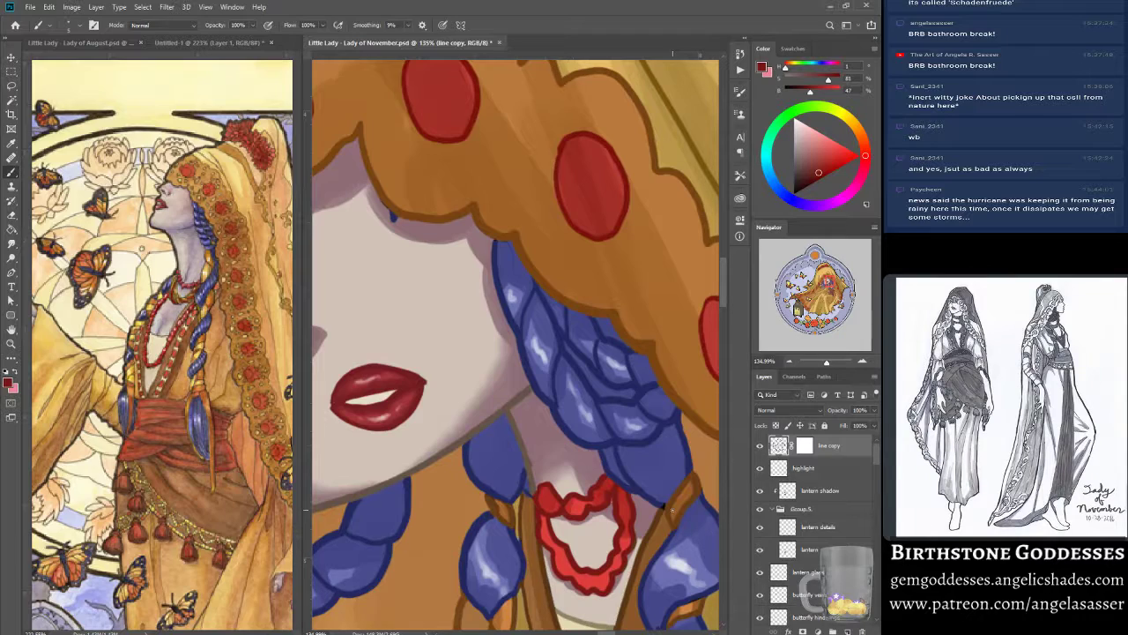
{"action": "key", "text": "bracketright"}
{"action": "key", "text": "bracketright"}
{"action": "key", "text": "bracketright"}
{"action": "key", "text": "alt"}
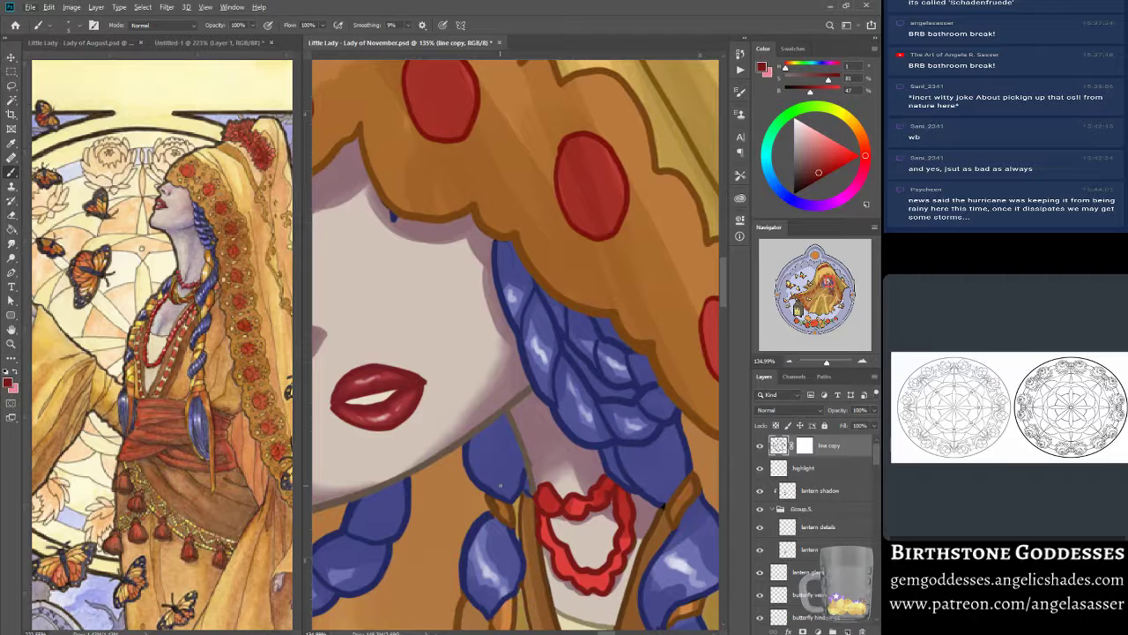
- Lock the line copy layer's transparent pixels again and recolour outlines of the long hanging braids with the sampled dark blue
{"action": "left_click_drag", "start_coordinate": [826, 362], "coordinate": [824, 362]}
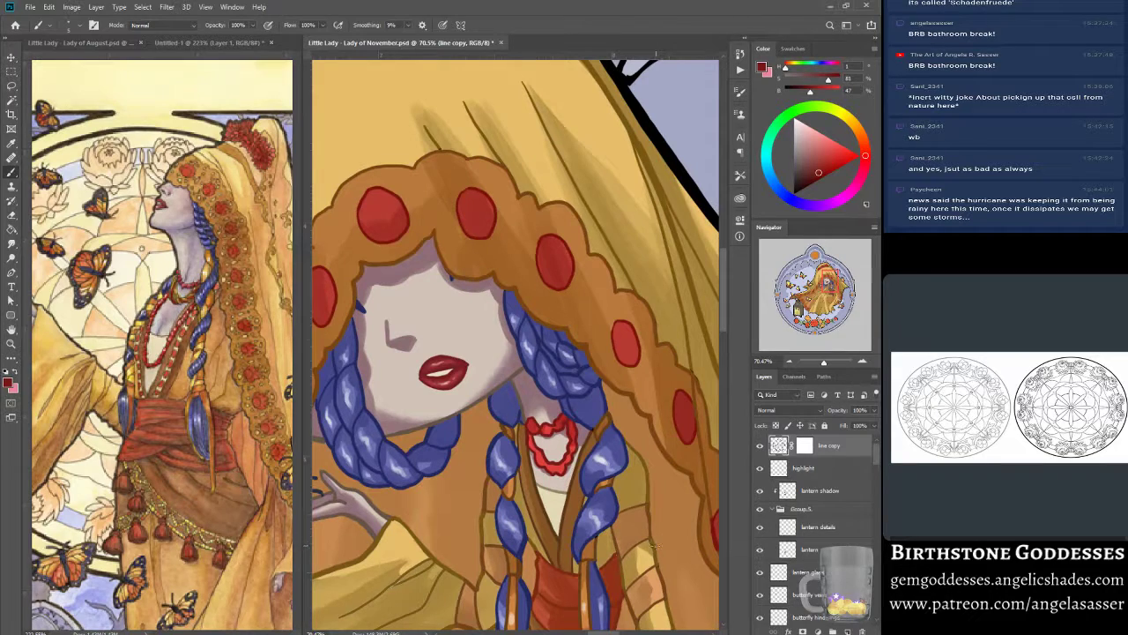
{"action": "mouse_move", "coordinate": [824, 281]}
{"action": "left_mouse_down"}
{"action": "mouse_move", "coordinate": [825, 297]}
{"action": "mouse_move", "coordinate": [825, 281]}
{"action": "left_mouse_up"}
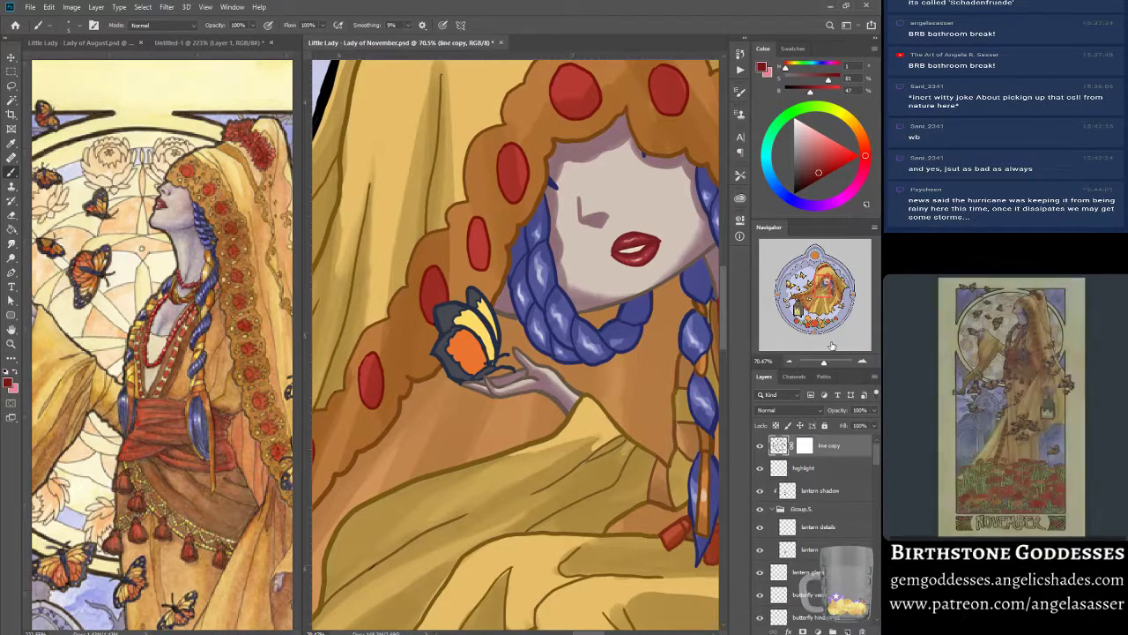
{"action": "left_click_drag", "start_coordinate": [821, 283], "coordinate": [824, 289]}
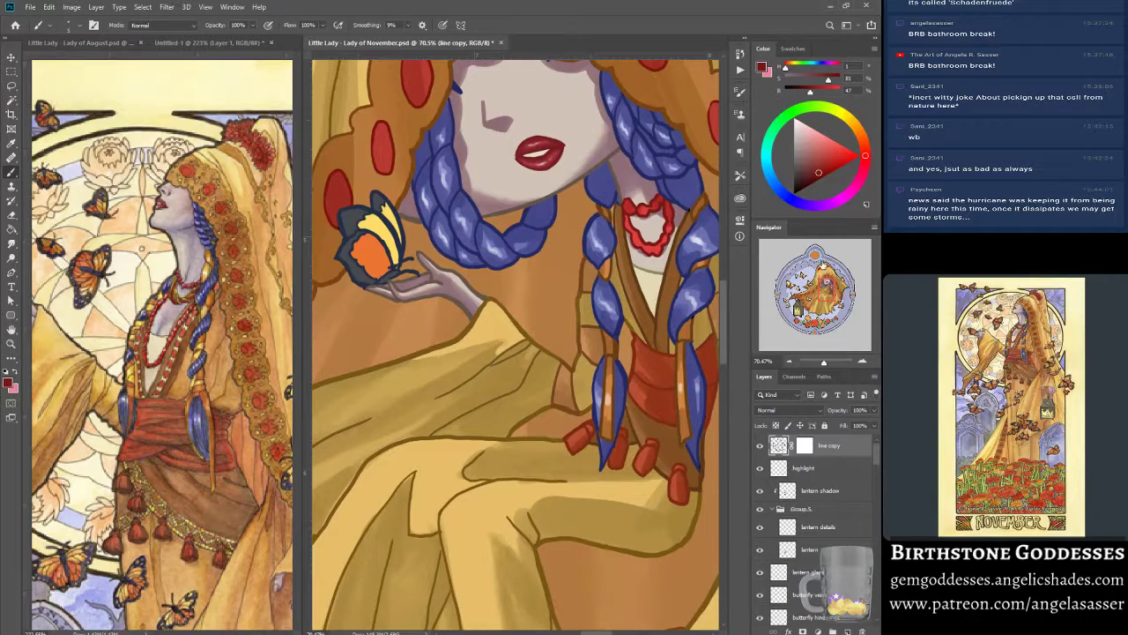
{"action": "left_click_drag", "start_coordinate": [827, 289], "coordinate": [833, 285]}
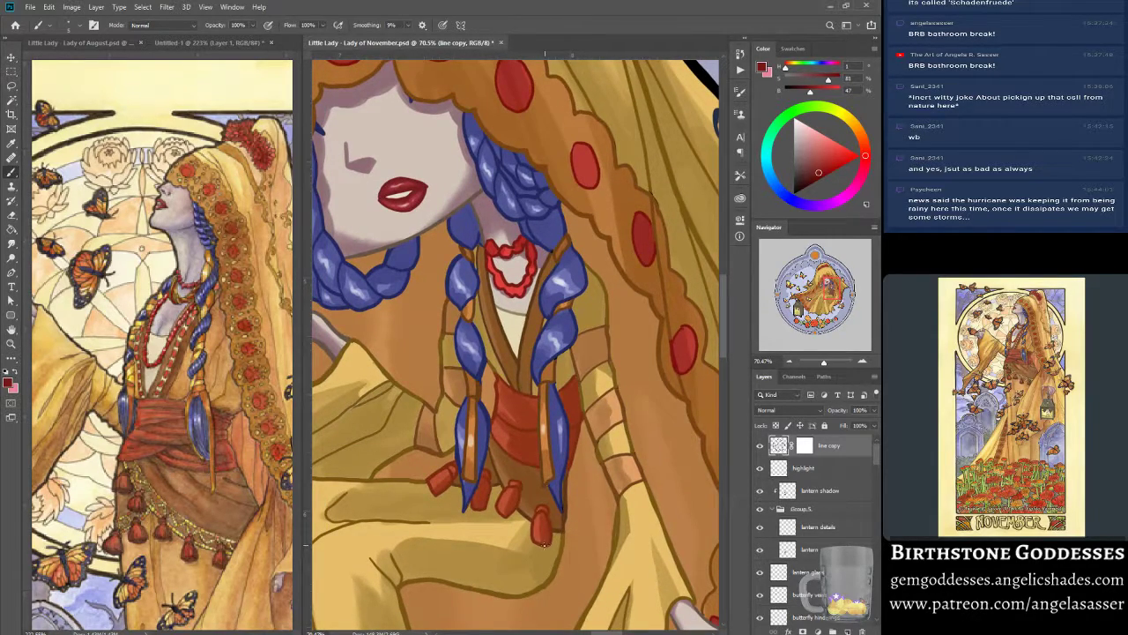
{"action": "left_click", "coordinate": [776, 426]}
{"action": "left_click", "coordinate": [561, 257], "text": "alt"}
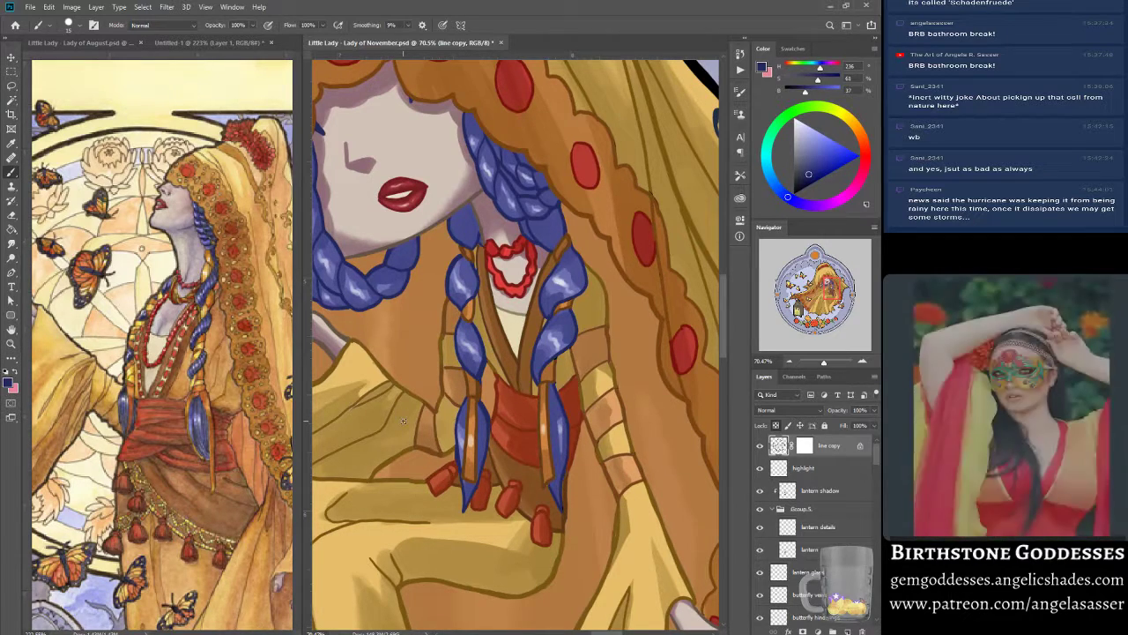
{"action": "left_click_drag", "start_coordinate": [403, 422], "coordinate": [484, 328]}
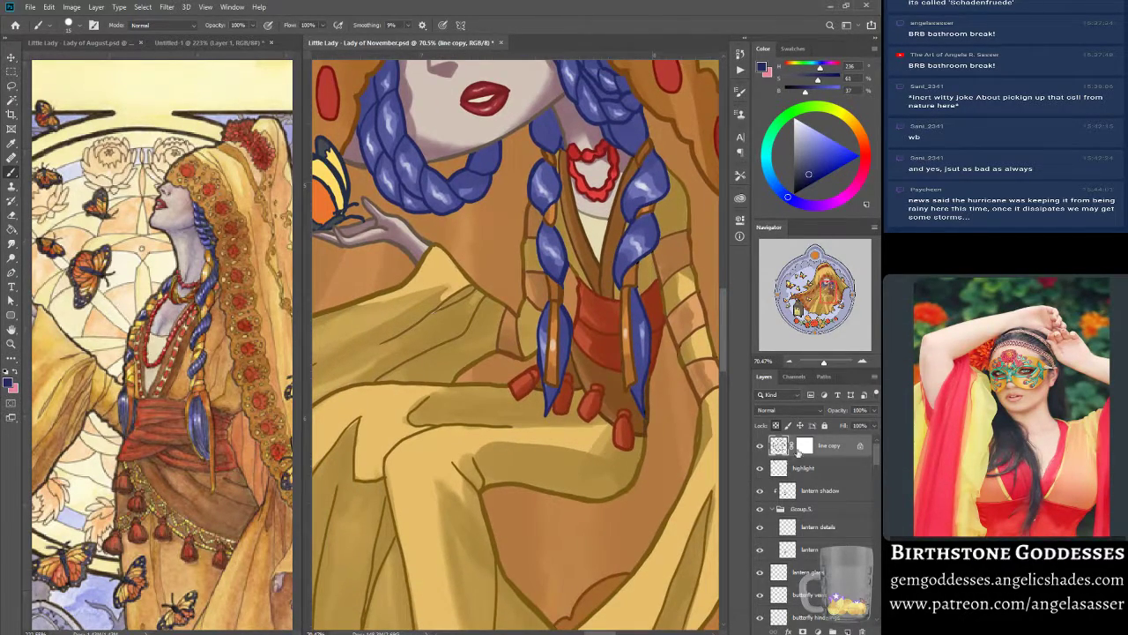
- Select the dress layer and sample the golden yellow of the dress
{"action": "left_click_drag", "start_coordinate": [877, 461], "coordinate": [858, 523]}
{"action": "left_click", "coordinate": [816, 562]}
{"action": "left_click", "coordinate": [575, 443], "text": "alt"}
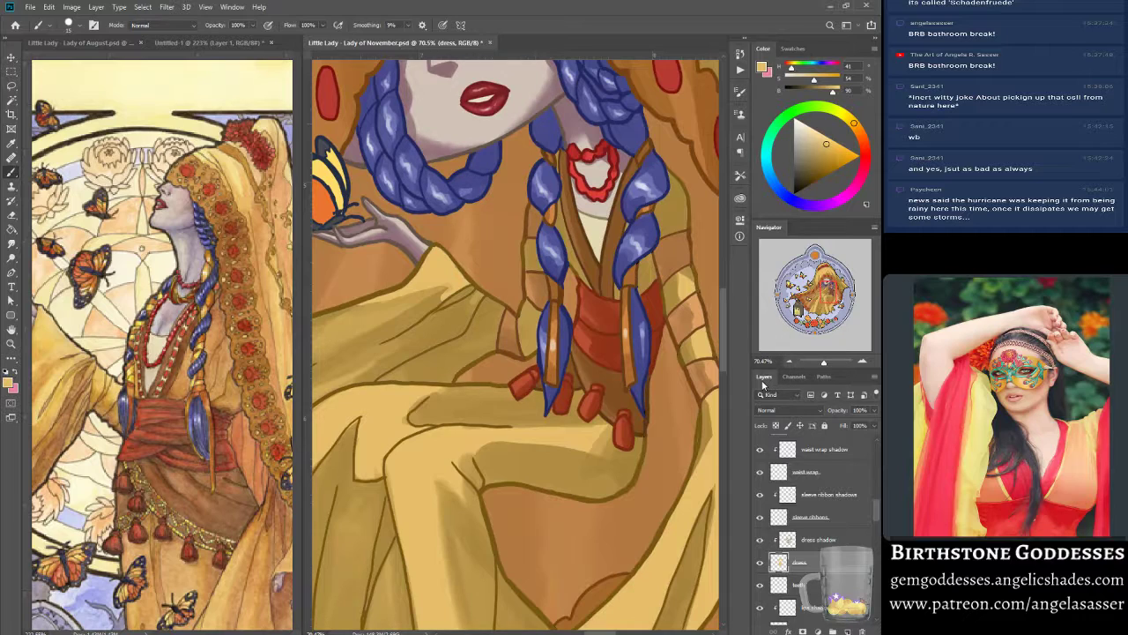
- Group the butterfly veins, butterfly hindwings and butterfly forewings layers
{"action": "left_click_drag", "start_coordinate": [831, 292], "coordinate": [824, 259]}
{"action": "left_click_drag", "start_coordinate": [824, 364], "coordinate": [823, 364]}
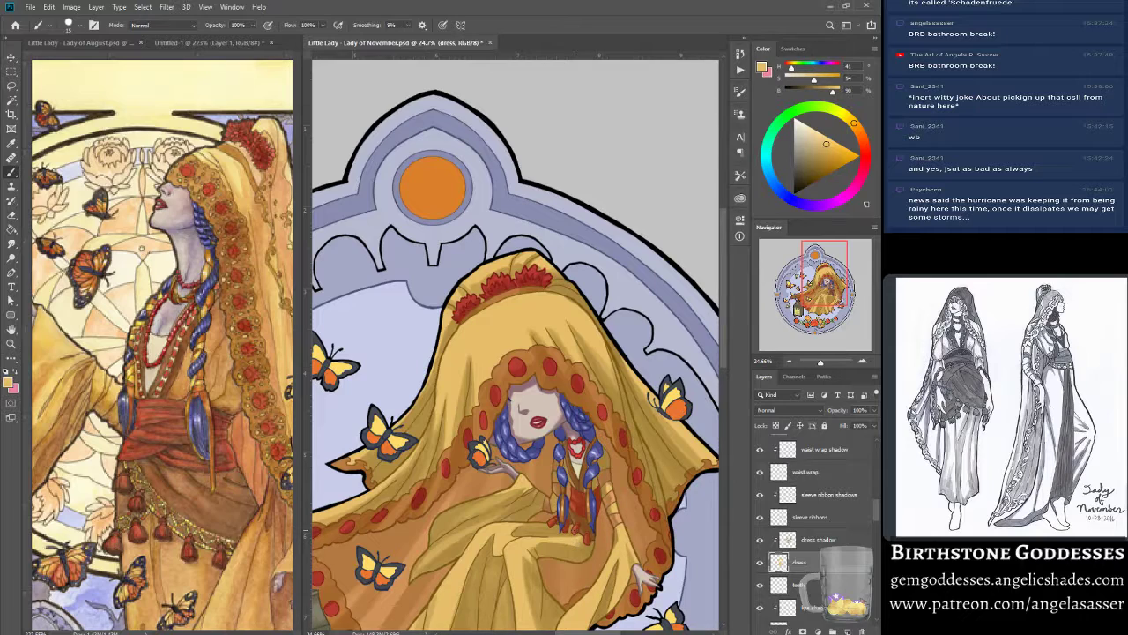
{"action": "left_click_drag", "start_coordinate": [824, 282], "coordinate": [810, 292]}
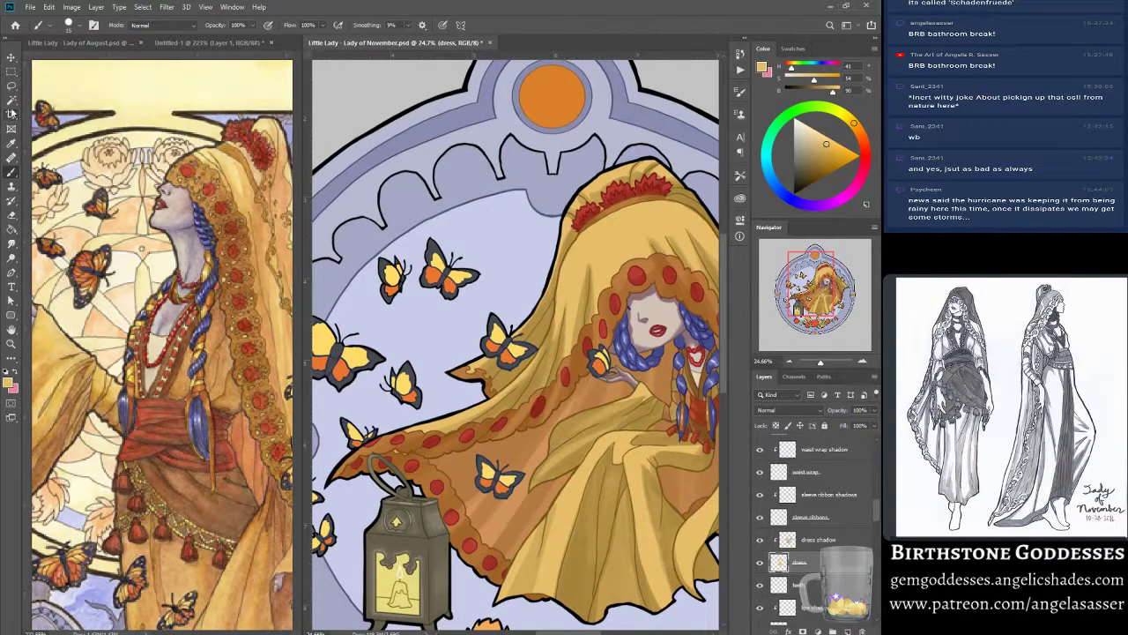
{"action": "key", "text": "v"}
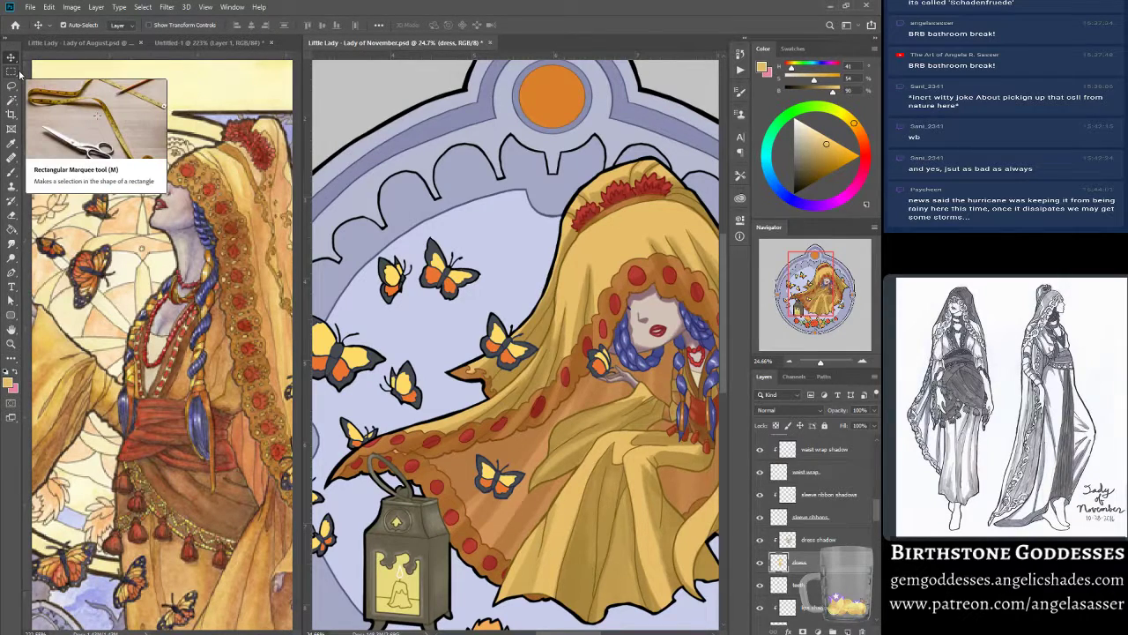
{"action": "scroll", "coordinate": [878, 511], "scroll_direction": "up", "scroll_amount": 5}
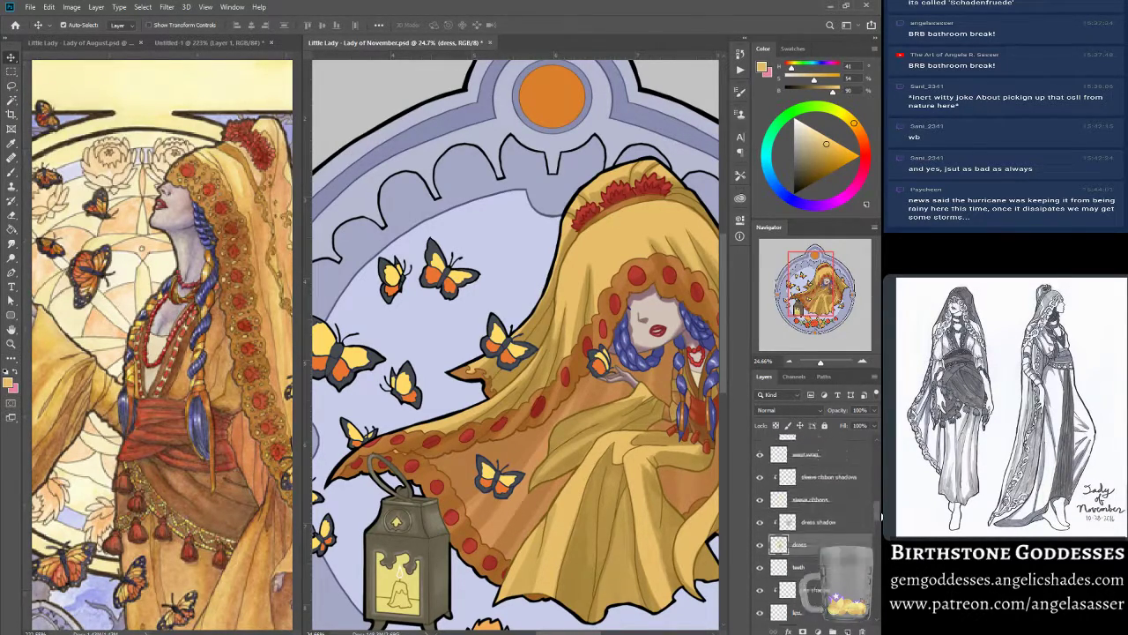
{"action": "scroll", "coordinate": [877, 485], "scroll_direction": "up", "scroll_amount": 5}
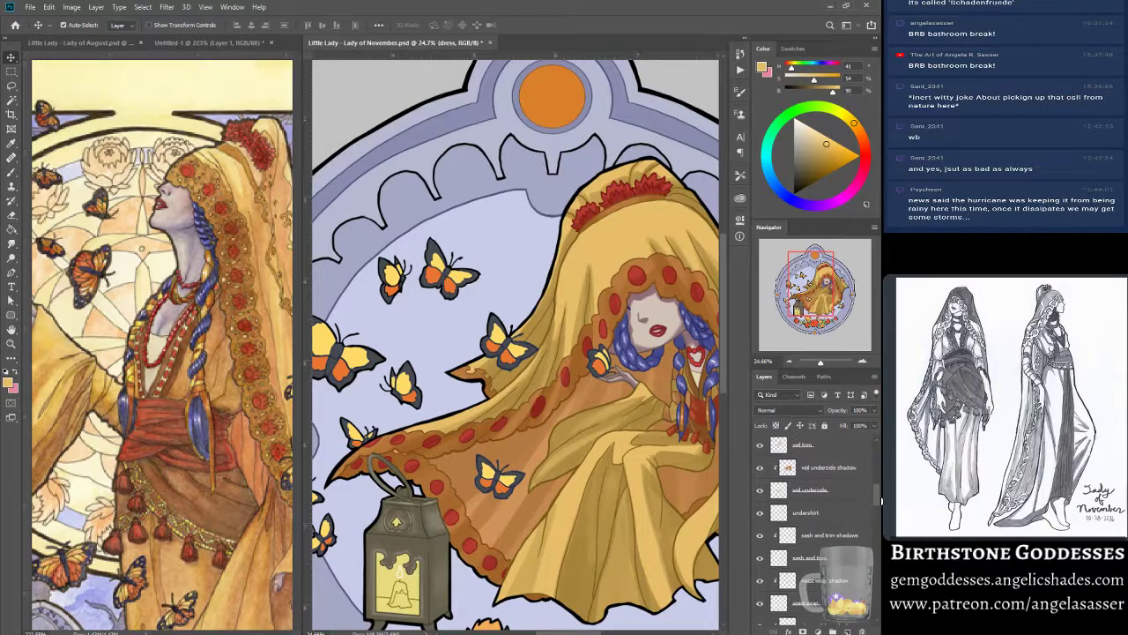
{"action": "scroll", "coordinate": [877, 484], "scroll_direction": "up", "scroll_amount": 6}
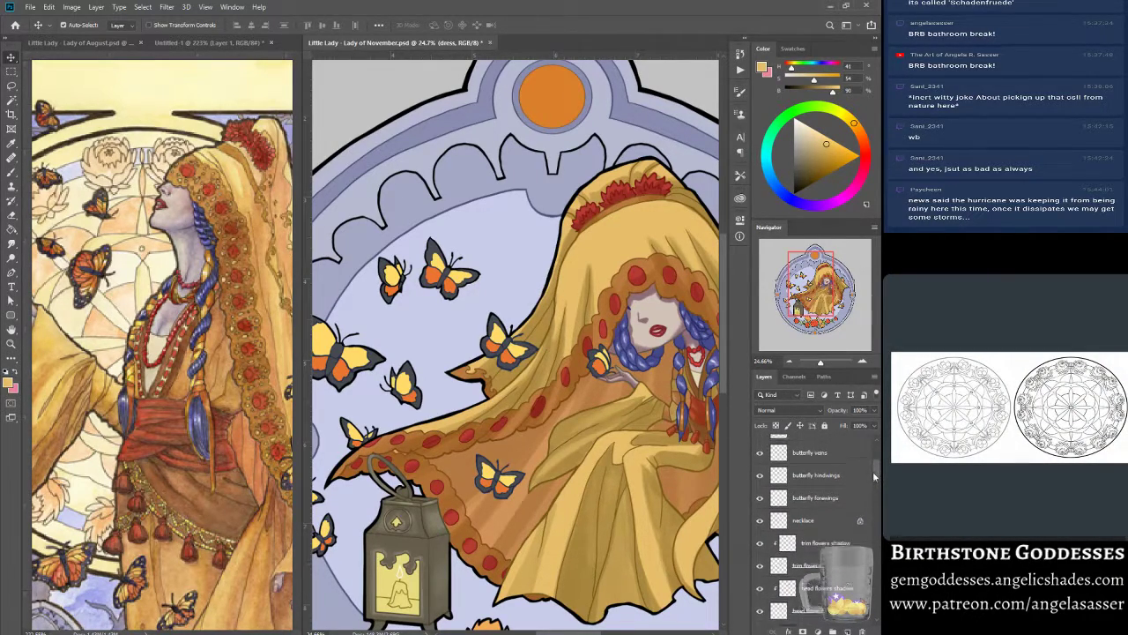
{"action": "left_click", "coordinate": [818, 526]}
{"action": "left_click", "coordinate": [811, 506]}
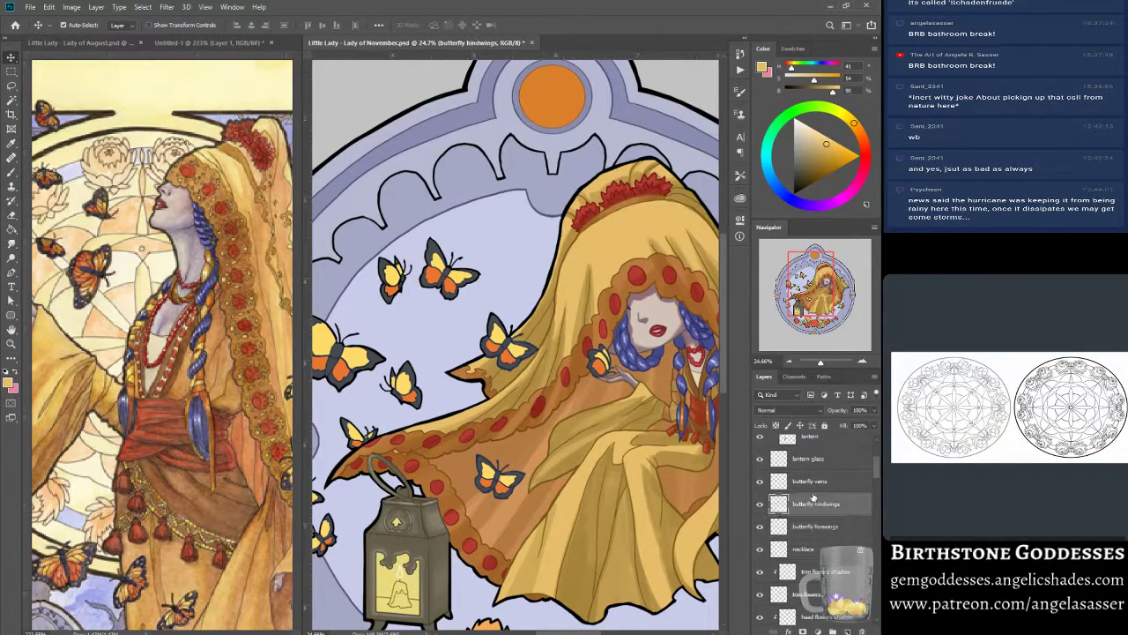
{"action": "left_click", "coordinate": [816, 482]}
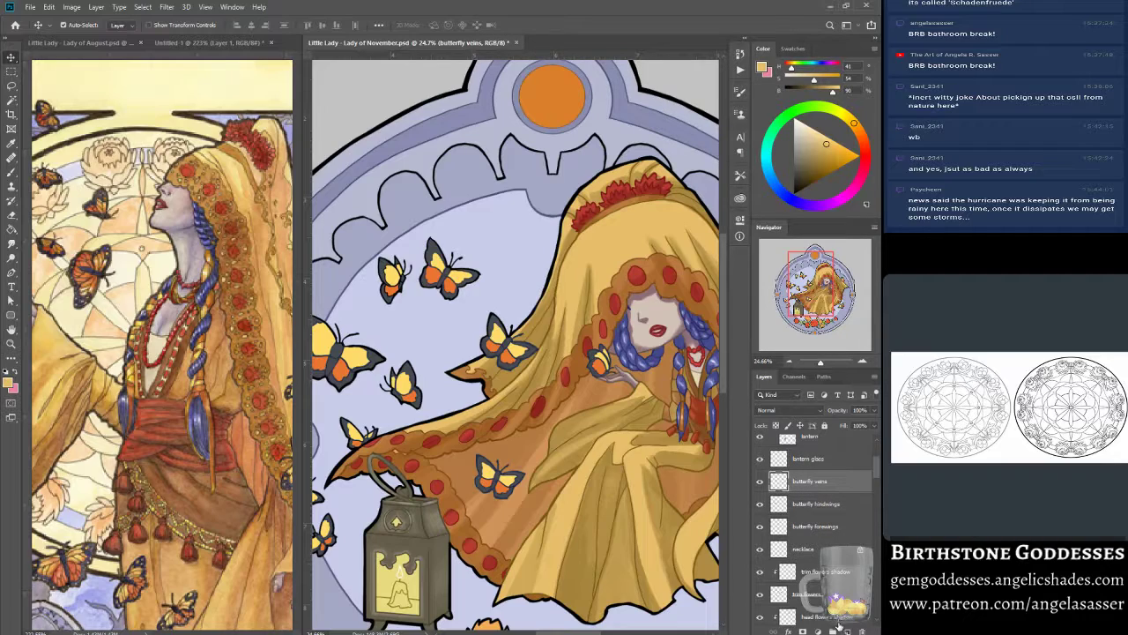
{"action": "left_click", "coordinate": [819, 529], "text": "shift"}
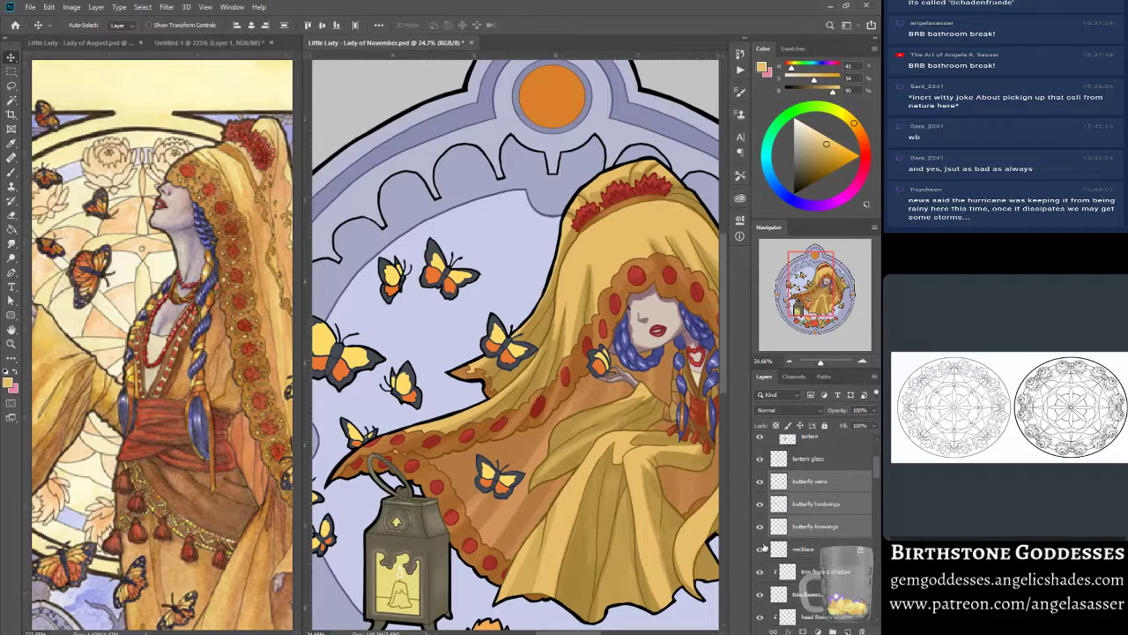
{"action": "key", "text": "ctrl+g"}
- Name the new layer group butterflies, expand it and check its contents by toggling its visibility
{"action": "double_click", "coordinate": [799, 477]}
{"action": "type", "text": "butterflies"}
{"action": "key", "text": "Return"}
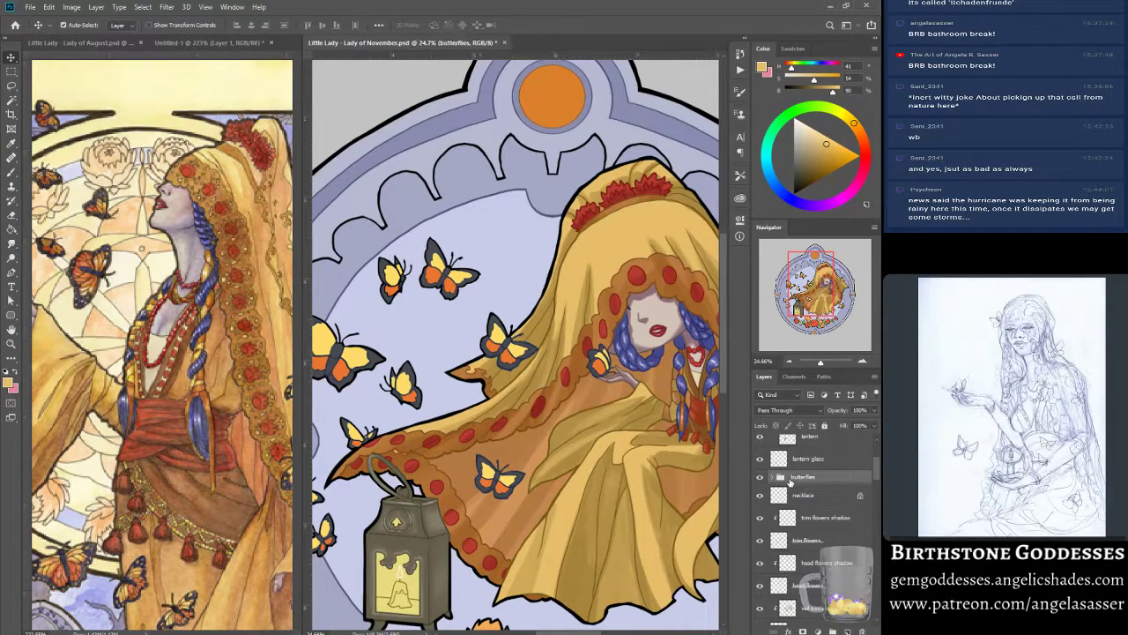
{"action": "left_click", "coordinate": [772, 477]}
{"action": "left_click", "coordinate": [760, 477]}
{"action": "left_click", "coordinate": [760, 477]}
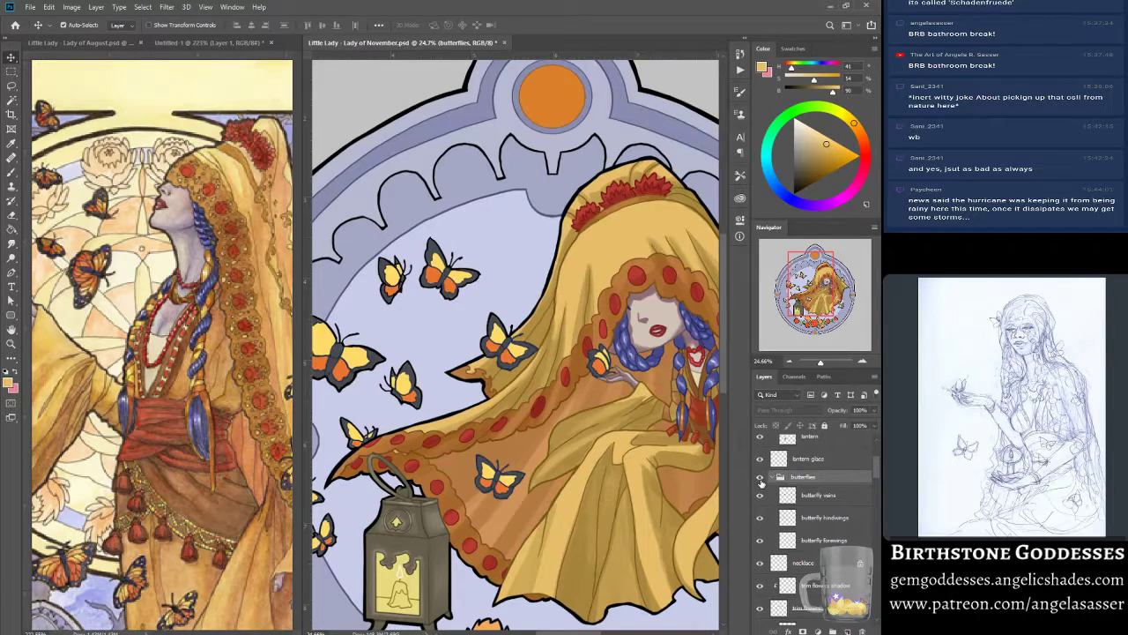
- Add a new layer directly above the butterflies group and clip it to that group
{"action": "left_click", "coordinate": [846, 627]}
{"action": "left_click_drag", "start_coordinate": [805, 497], "coordinate": [809, 476]}
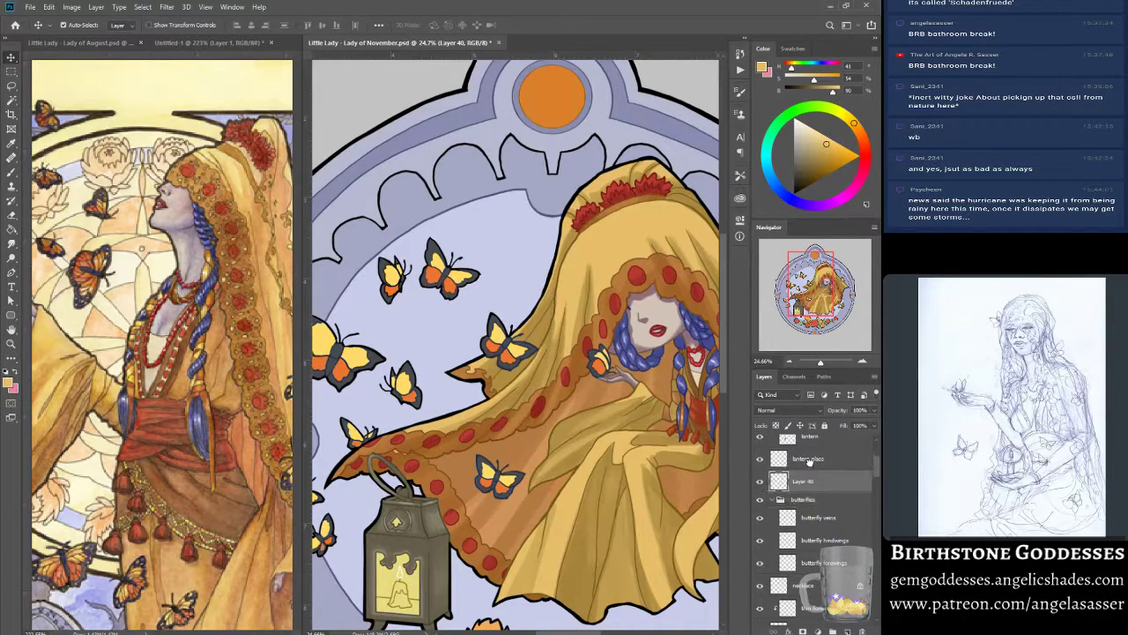
{"action": "right_click", "coordinate": [809, 487]}
{"action": "left_click", "coordinate": [776, 225]}
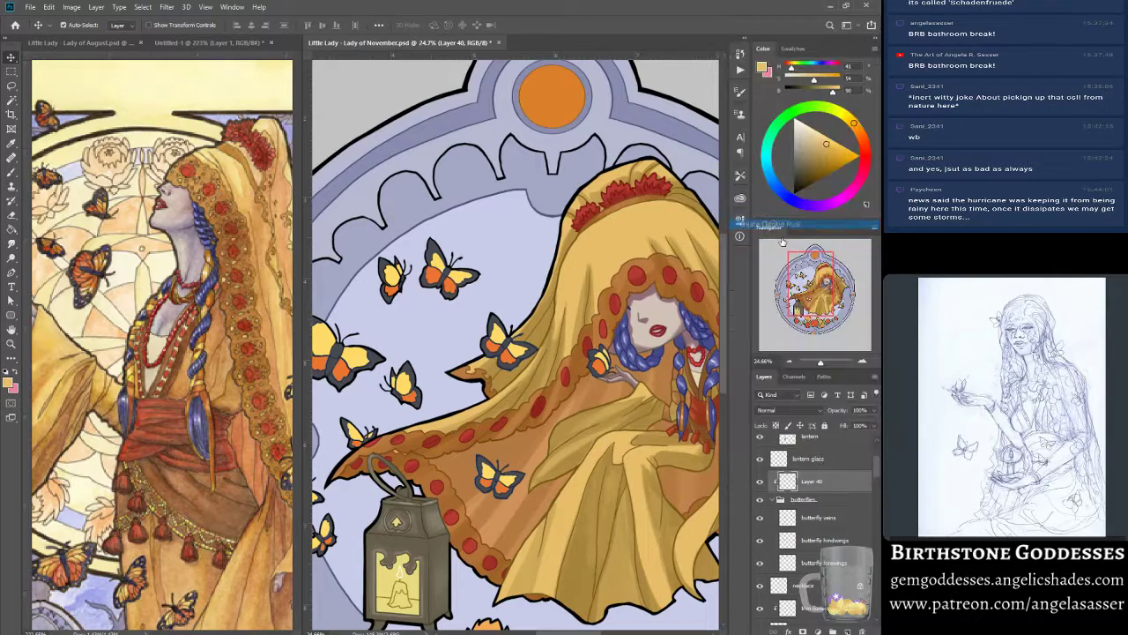
- Name the clipped layer butterfly shadow and set its blend mode to Multiply
{"action": "double_click", "coordinate": [806, 481]}
{"action": "type", "text": "butte"}
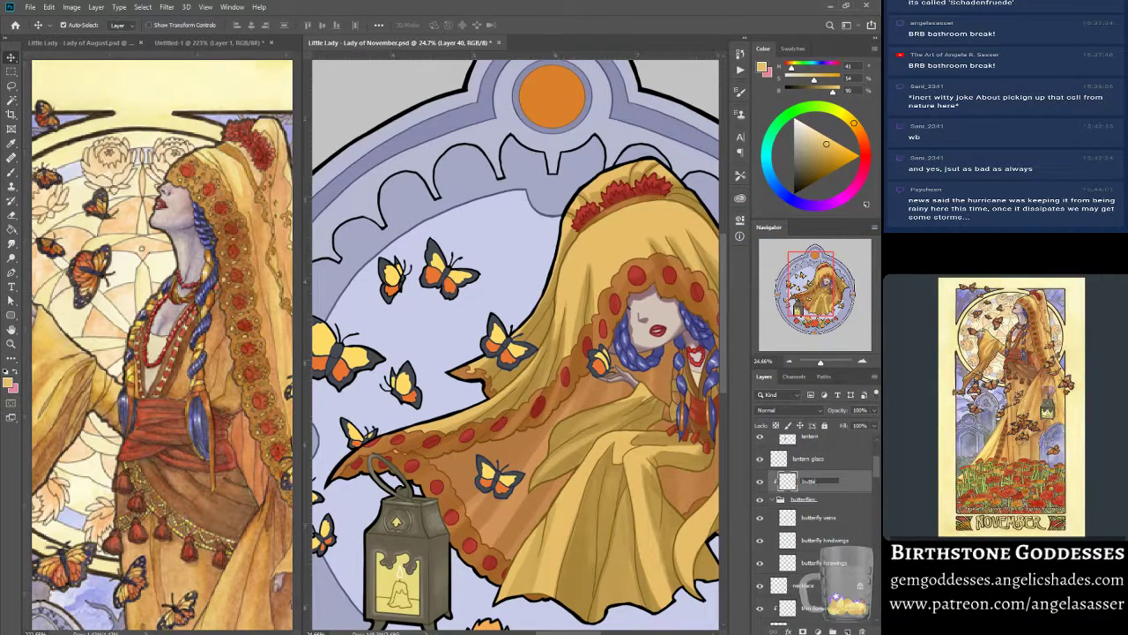
{"action": "type", "text": "rfly shadow"}
{"action": "key", "text": "Return"}
{"action": "left_click", "coordinate": [788, 410]}
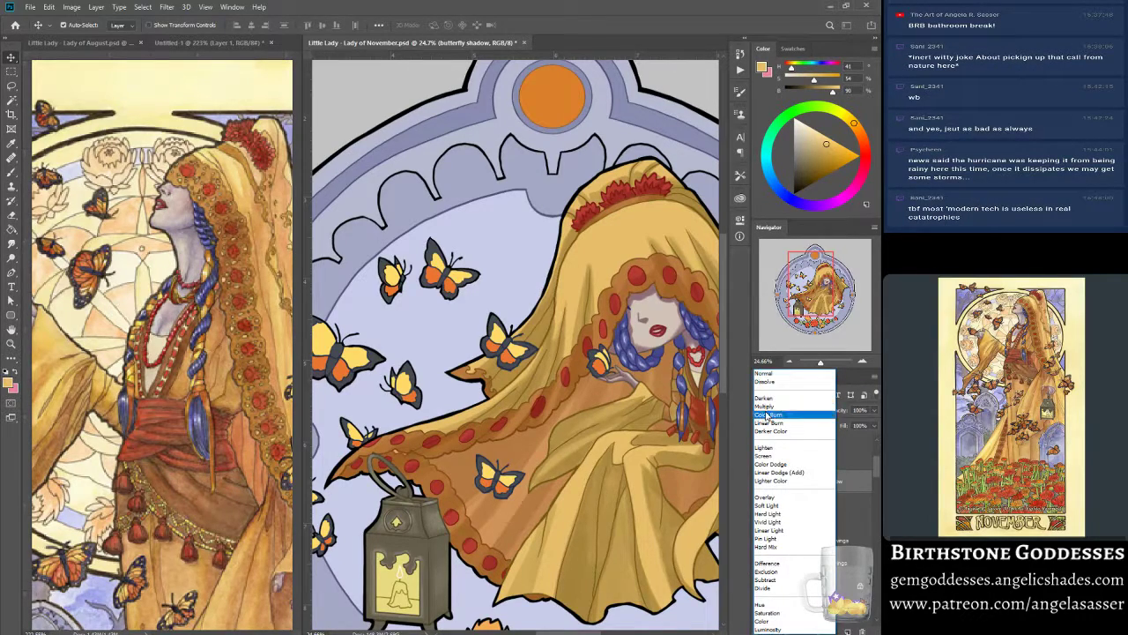
{"action": "left_click", "coordinate": [786, 407]}
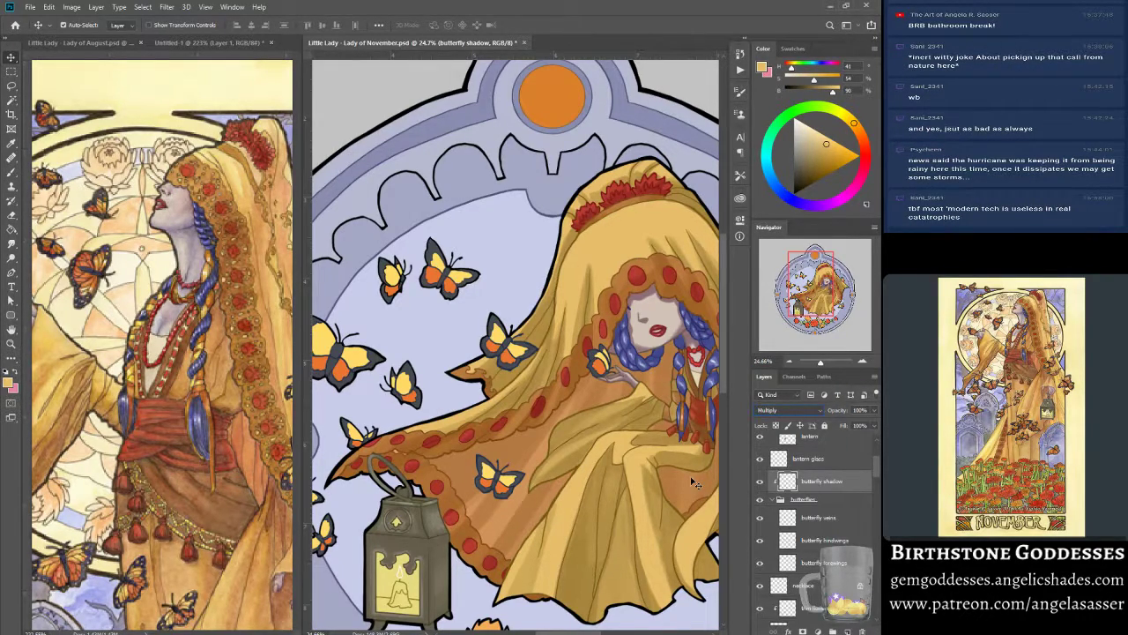
- Sample the yellow of a butterfly wing with the brush and darken it to an olive-brown shadow colour
{"action": "left_click", "coordinate": [13, 174]}
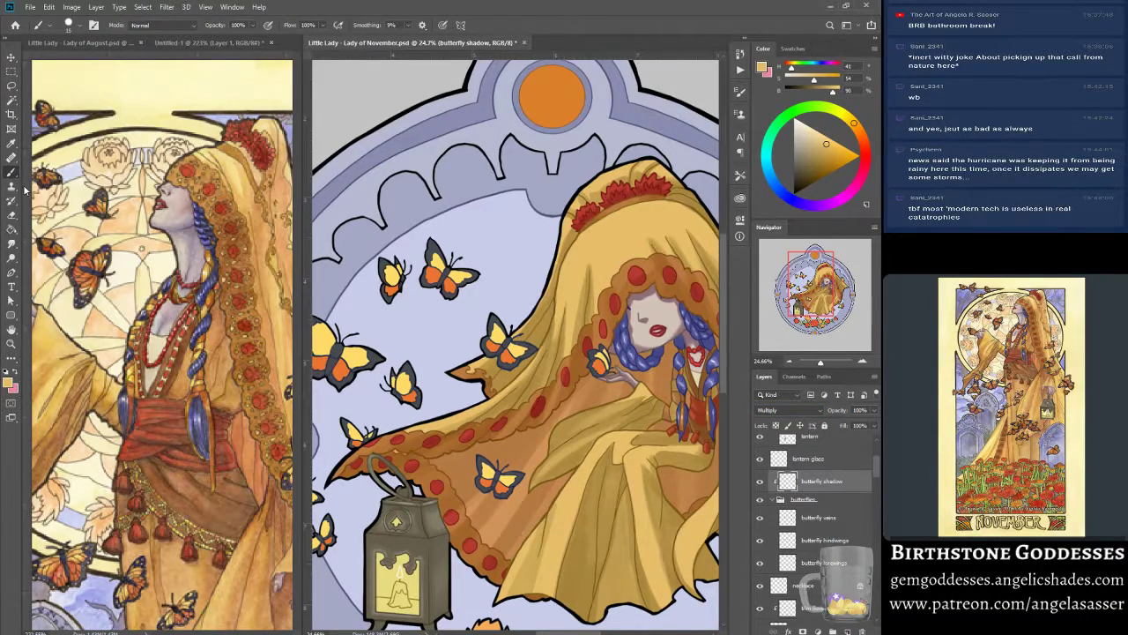
{"action": "left_click", "coordinate": [511, 377], "text": "alt"}
{"action": "left_click", "coordinate": [513, 366], "text": "alt"}
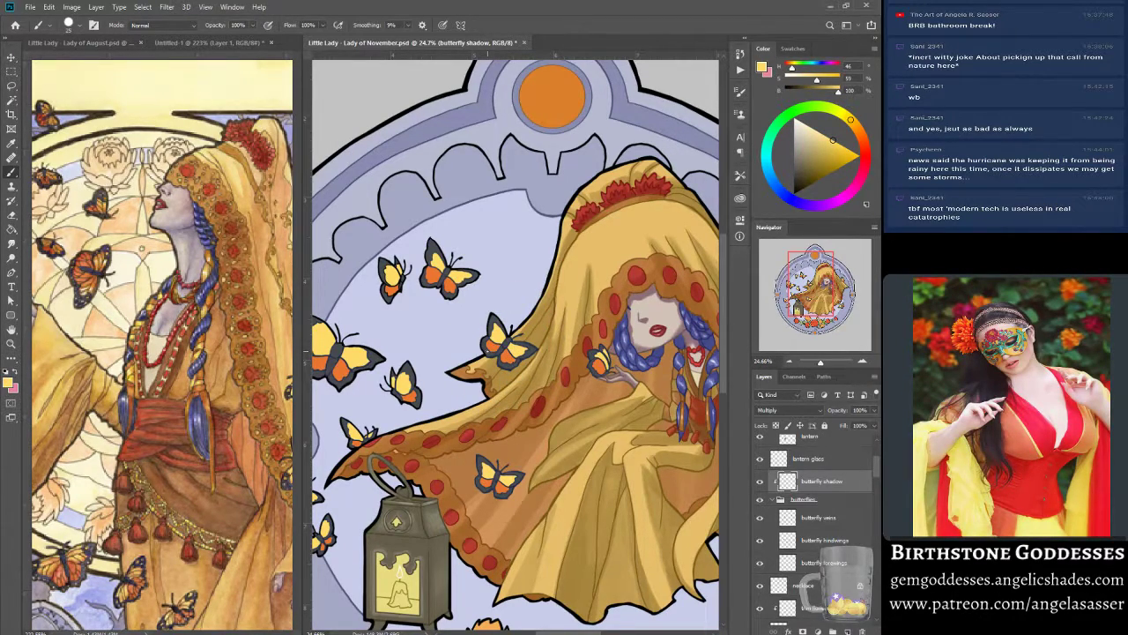
{"action": "left_click", "coordinate": [822, 156]}
{"action": "left_click", "coordinate": [823, 165]}
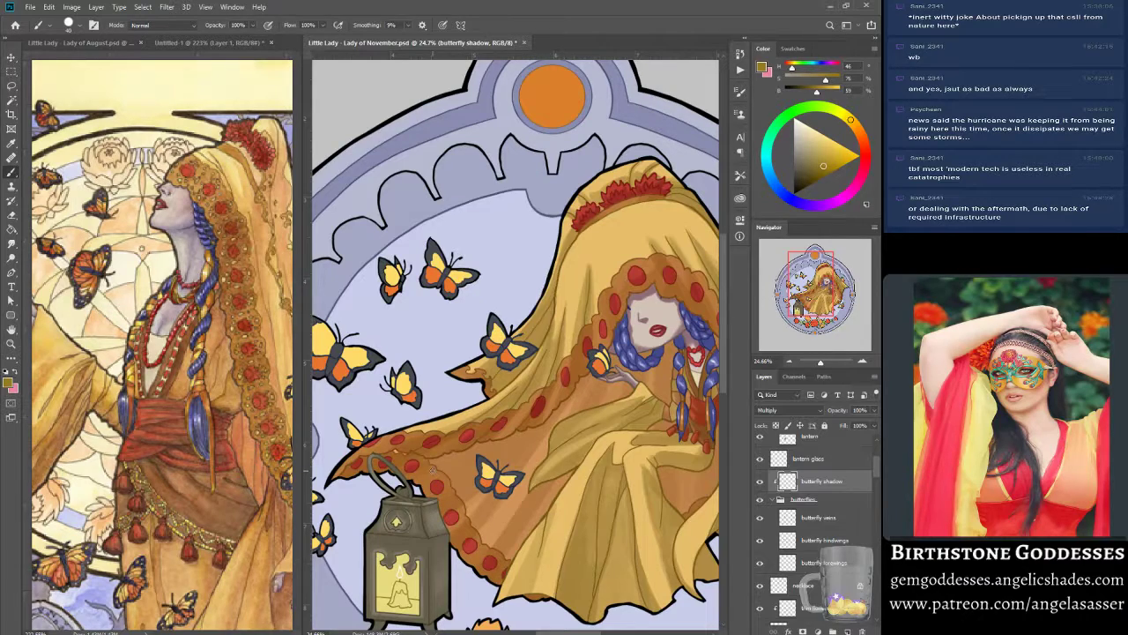
- Turn on the brush's Transfer setting and paint a shadow on the butterfly beside the veil
{"action": "left_click", "coordinate": [94, 24]}
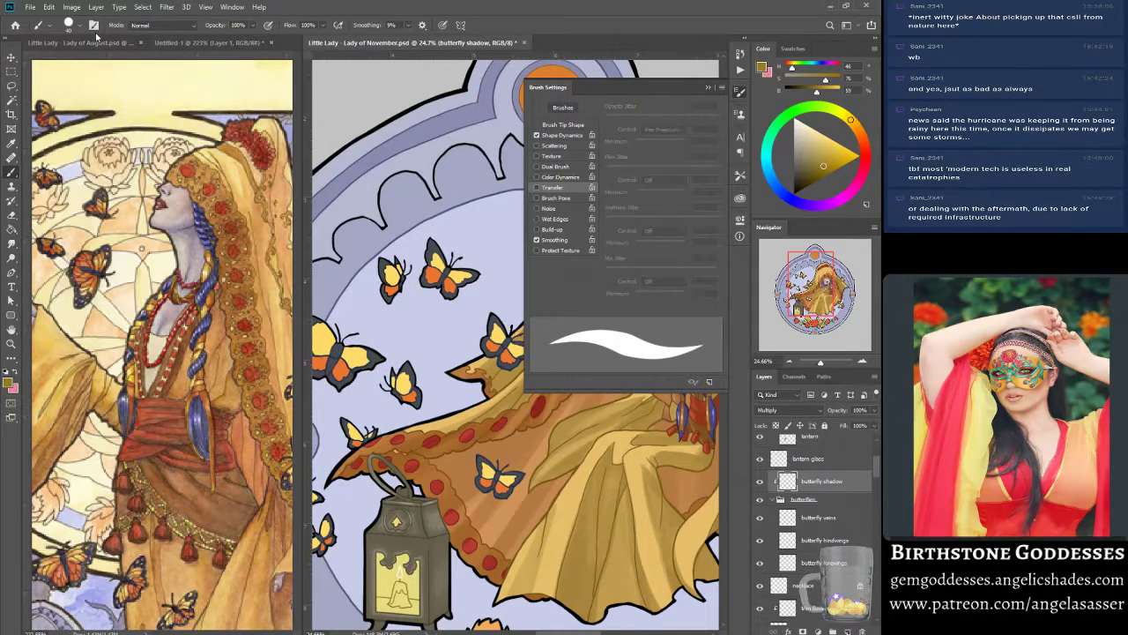
{"action": "left_click", "coordinate": [555, 187]}
{"action": "left_click", "coordinate": [707, 86]}
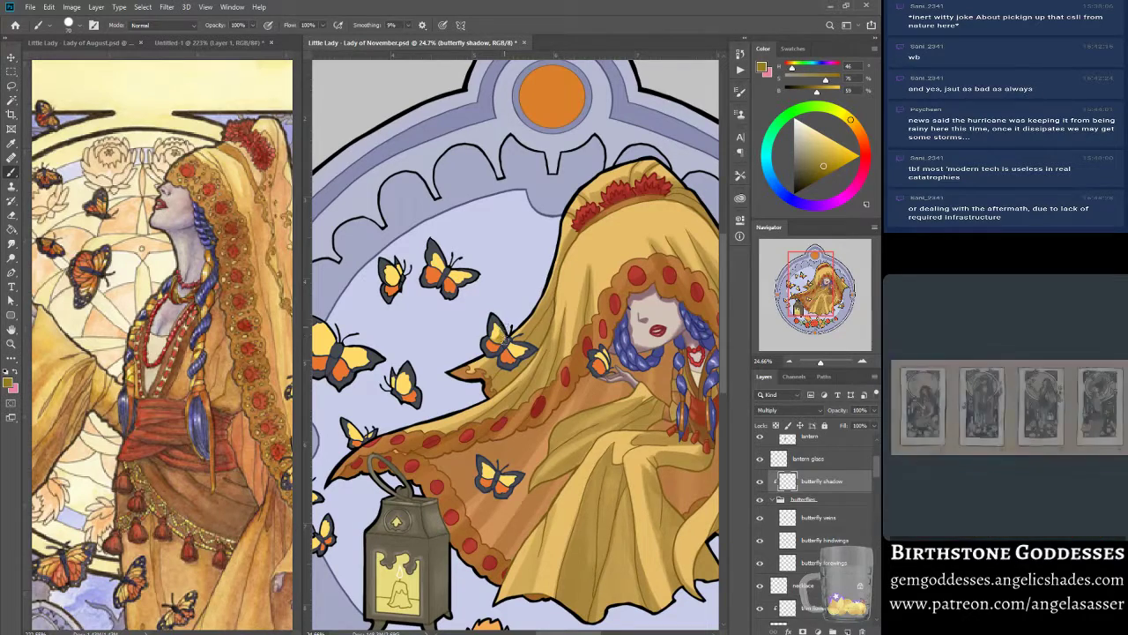
{"action": "mouse_move", "coordinate": [502, 352]}
{"action": "left_mouse_down"}
{"action": "mouse_move", "coordinate": [490, 319]}
{"action": "mouse_move", "coordinate": [484, 332]}
{"action": "mouse_move", "coordinate": [509, 349]}
{"action": "mouse_move", "coordinate": [442, 407]}
{"action": "mouse_move", "coordinate": [485, 350]}
{"action": "left_mouse_up"}
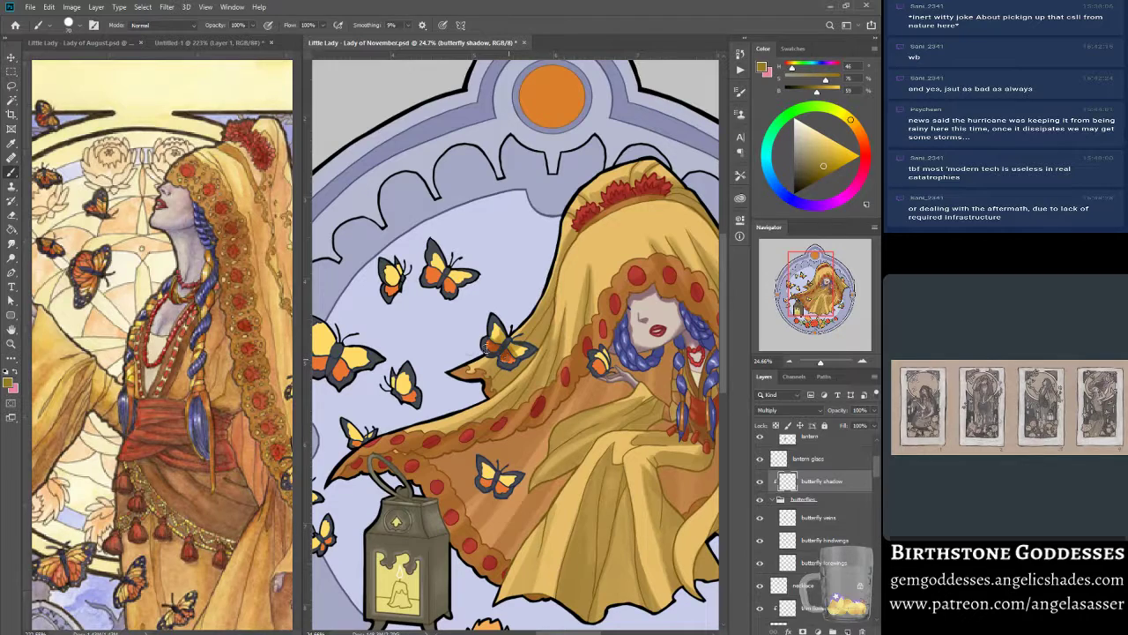
- Lighten the painted butterfly shadow with Hue/Saturation, raising Lightness to about +43
{"action": "left_click", "coordinate": [72, 7]}
{"action": "mouse_move", "coordinate": [141, 36]}
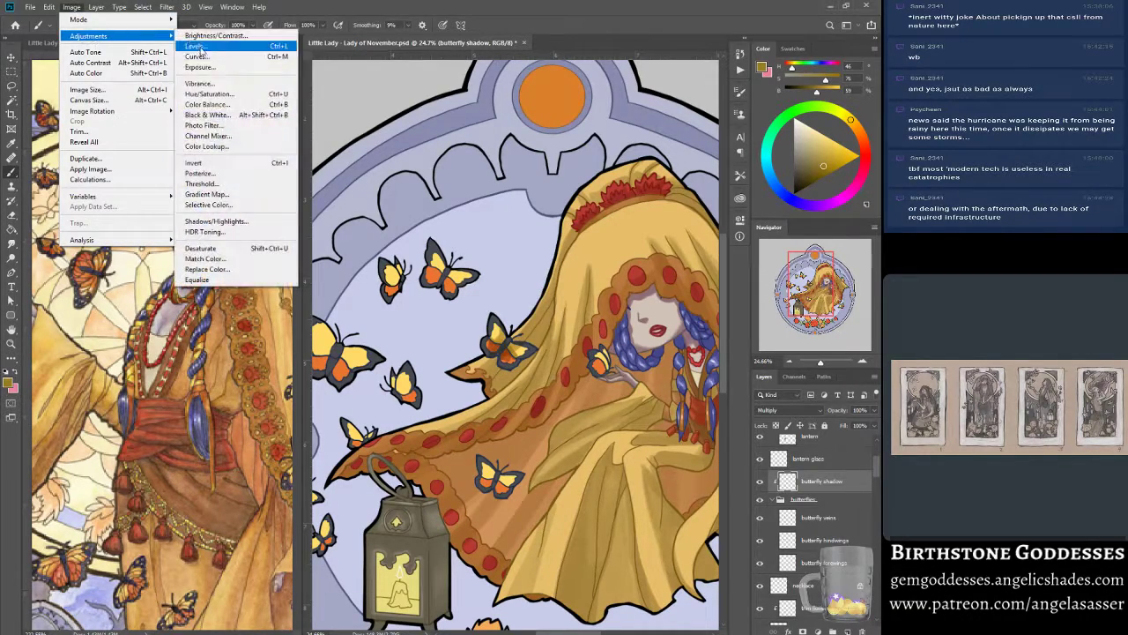
{"action": "left_click", "coordinate": [235, 94]}
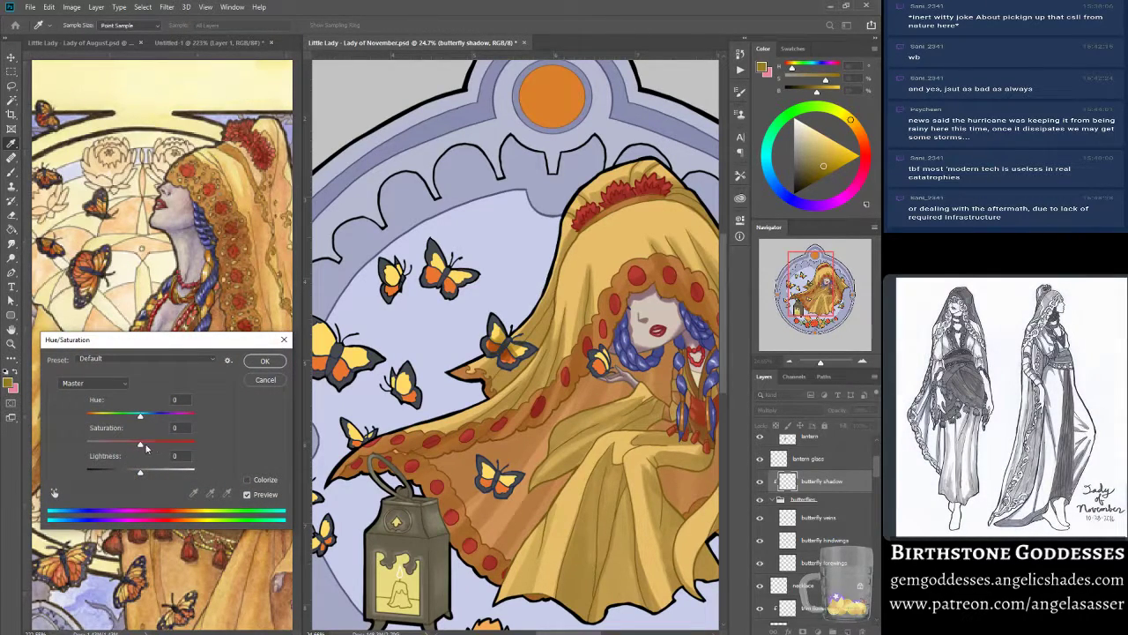
{"action": "mouse_move", "coordinate": [139, 473]}
{"action": "left_mouse_down"}
{"action": "mouse_move", "coordinate": [169, 481]}
{"action": "mouse_move", "coordinate": [159, 482]}
{"action": "left_mouse_up"}
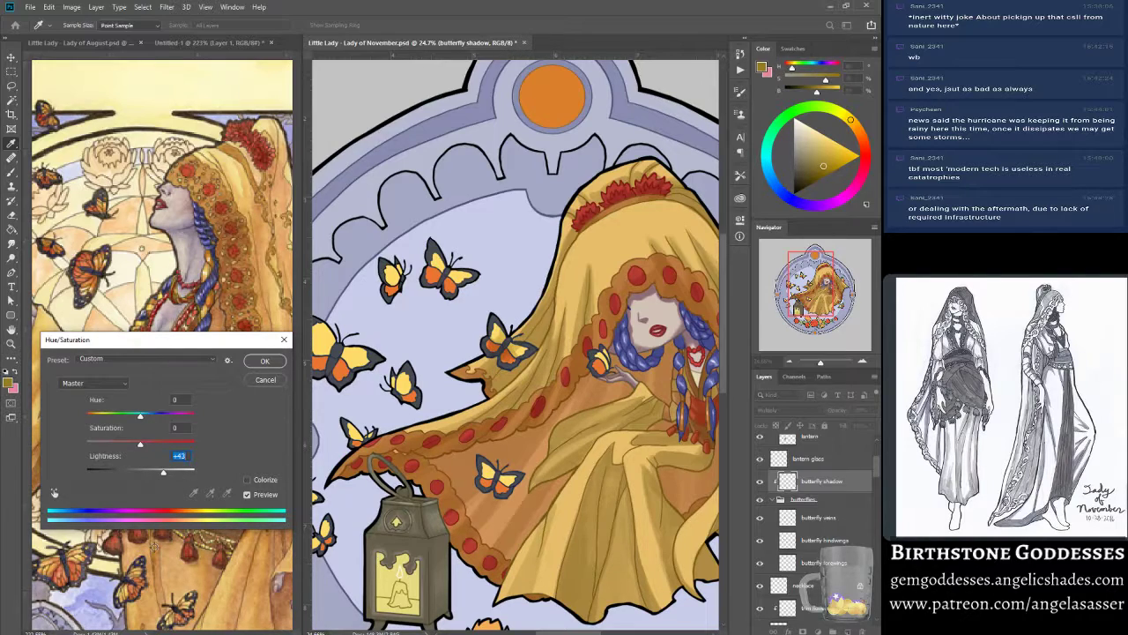
{"action": "left_click", "coordinate": [260, 377]}
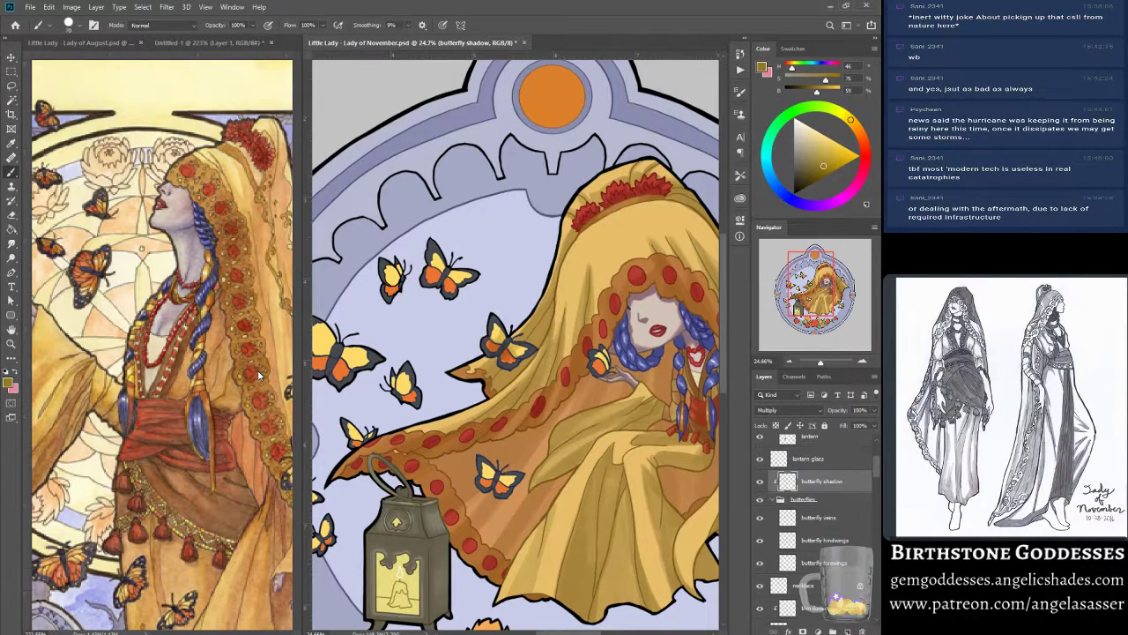
- Set the Eyedropper to sample the Current Layer and pick up the lightened shadow colour from the butterfly beside the veil
{"action": "left_click", "coordinate": [11, 143]}
{"action": "left_click", "coordinate": [51, 30]}
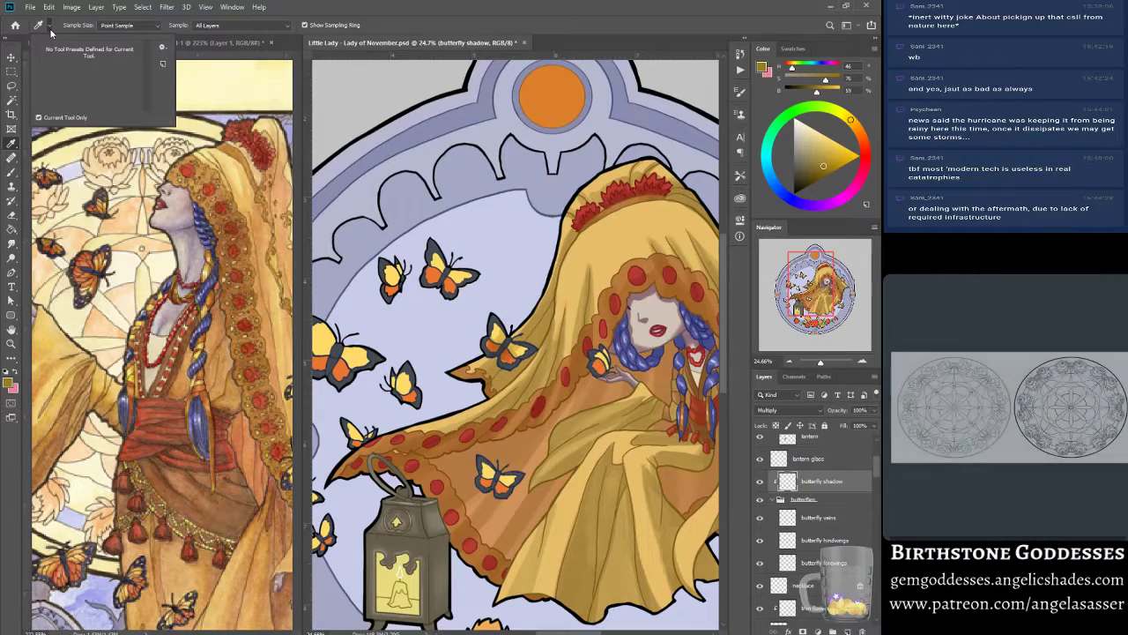
{"action": "left_click", "coordinate": [220, 25]}
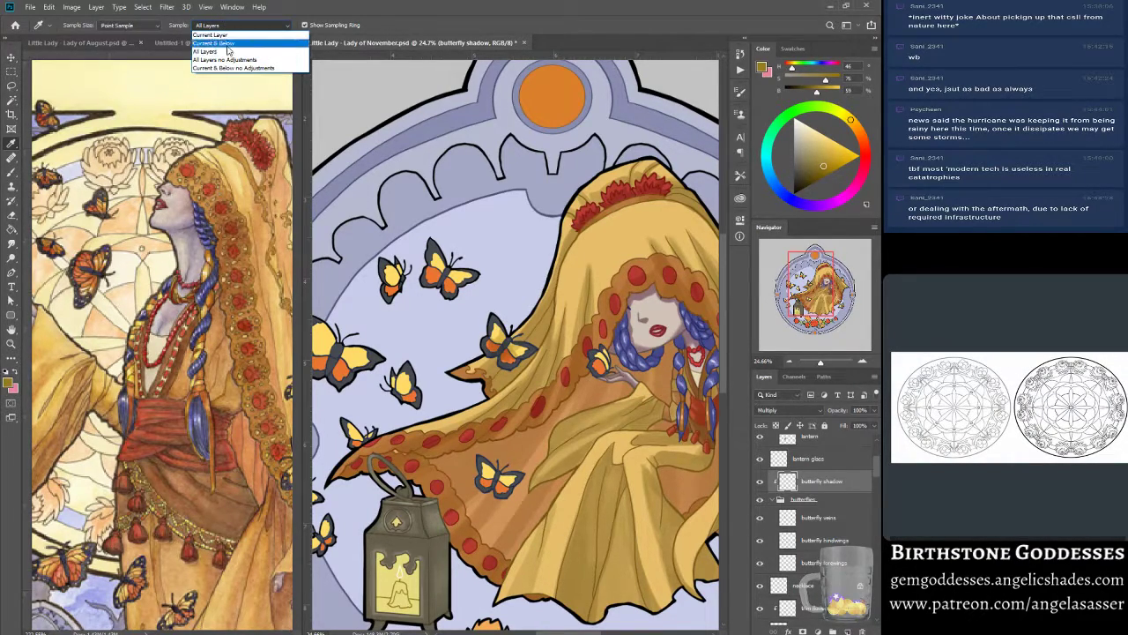
{"action": "left_click", "coordinate": [212, 35]}
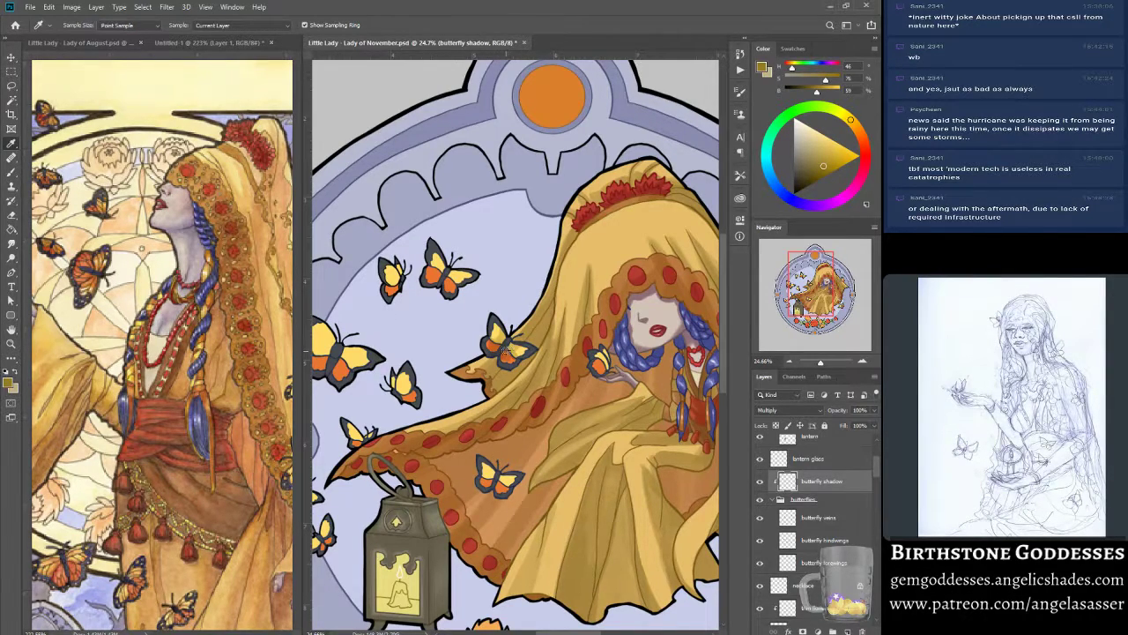
{"action": "left_click", "coordinate": [506, 346]}
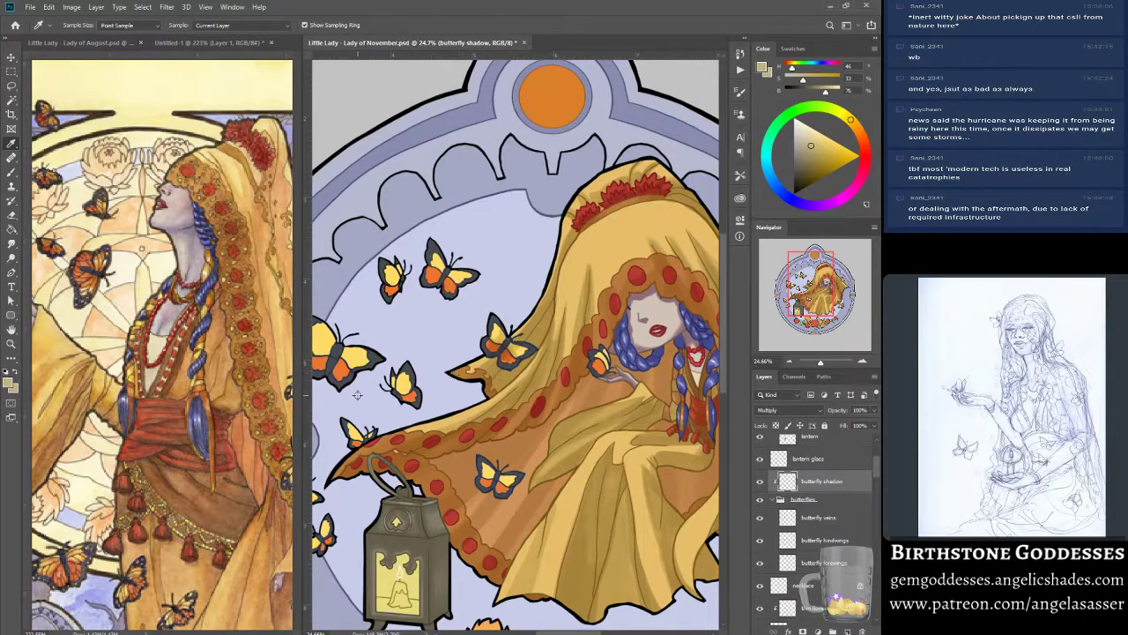
- Paint shadows with the brush on the butterfly beside the veil and the two butterflies near the upper arch
{"action": "left_click", "coordinate": [14, 175]}
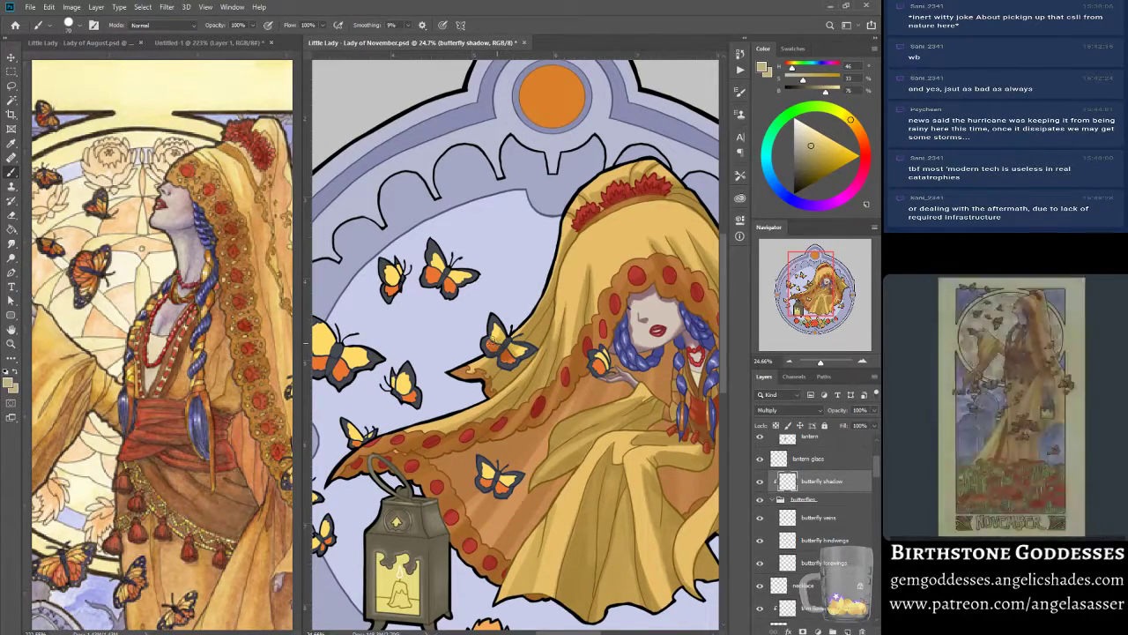
{"action": "left_click_drag", "start_coordinate": [509, 351], "coordinate": [522, 358]}
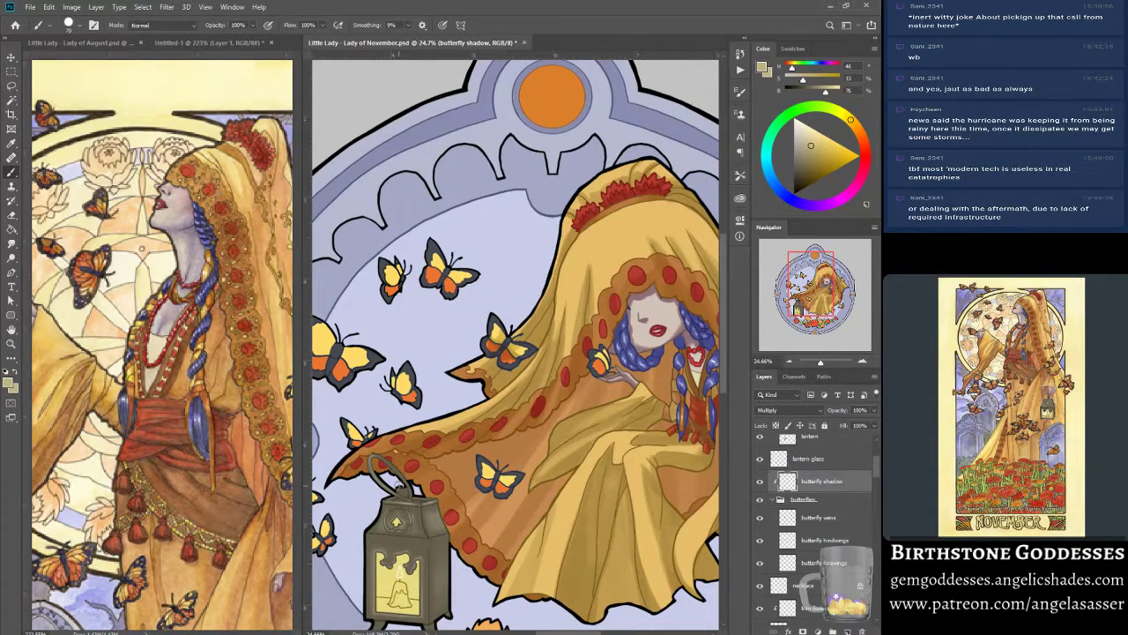
{"action": "left_click_drag", "start_coordinate": [434, 268], "coordinate": [441, 276]}
{"action": "mouse_move", "coordinate": [432, 280]}
{"action": "left_mouse_down"}
{"action": "mouse_move", "coordinate": [444, 256]}
{"action": "mouse_move", "coordinate": [446, 282]}
{"action": "mouse_move", "coordinate": [461, 271]}
{"action": "mouse_move", "coordinate": [425, 290]}
{"action": "mouse_move", "coordinate": [389, 284]}
{"action": "mouse_move", "coordinate": [401, 268]}
{"action": "mouse_move", "coordinate": [394, 289]}
{"action": "left_mouse_up"}
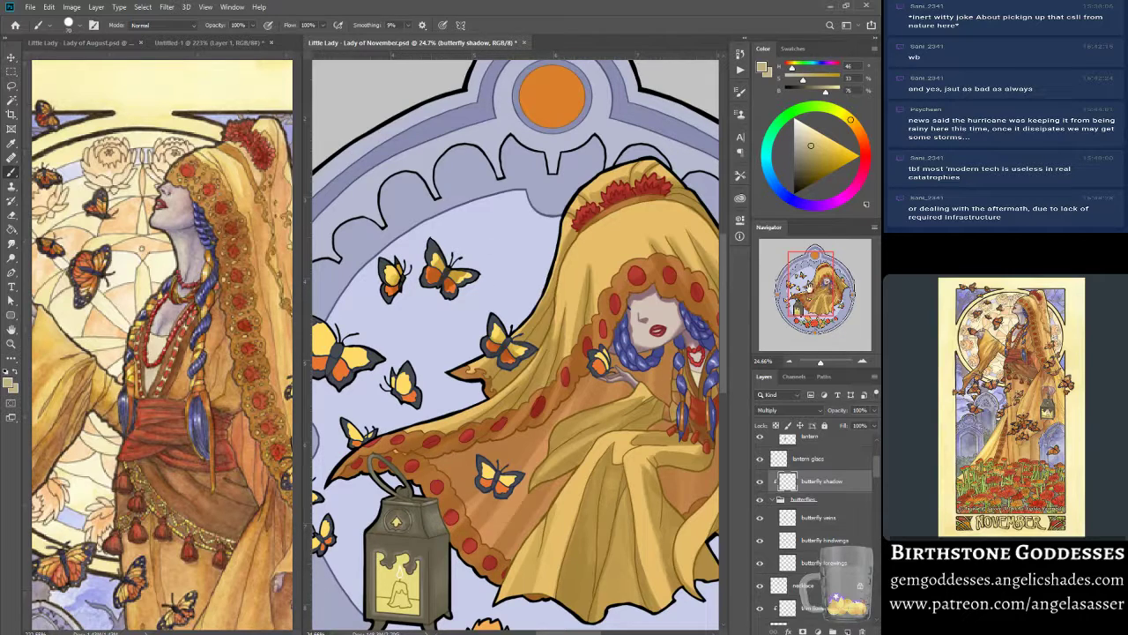
- Paint shadows on the large butterfly, the small ones around the lantern and veil hem, and the one at the lady's hand
{"action": "left_click_drag", "start_coordinate": [394, 376], "coordinate": [465, 363]}
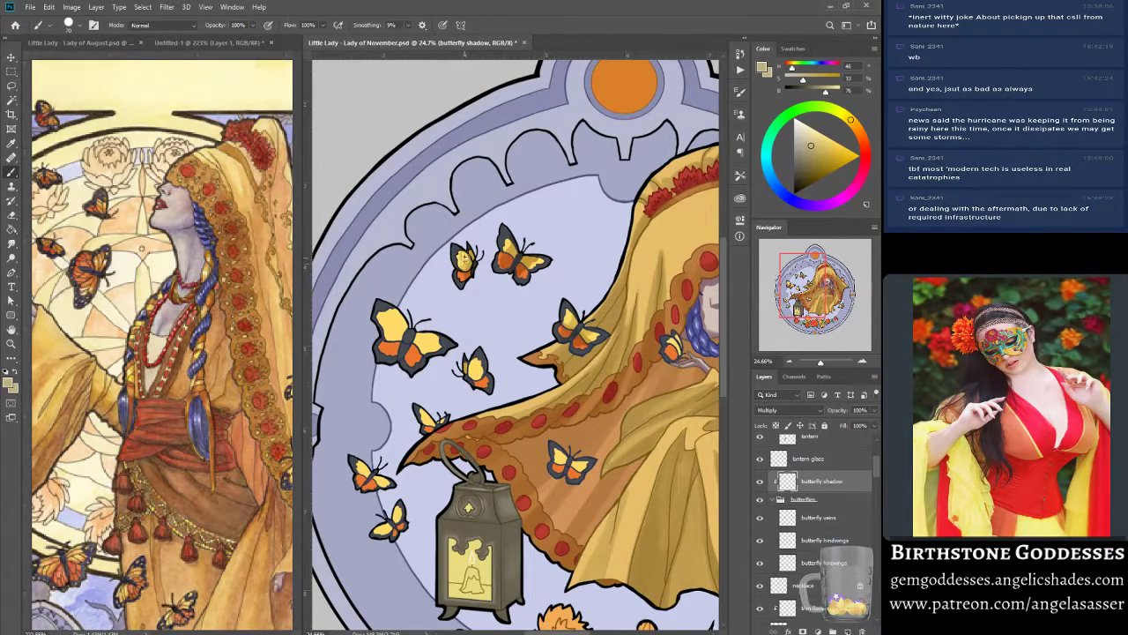
{"action": "left_click_drag", "start_coordinate": [464, 253], "coordinate": [467, 260]}
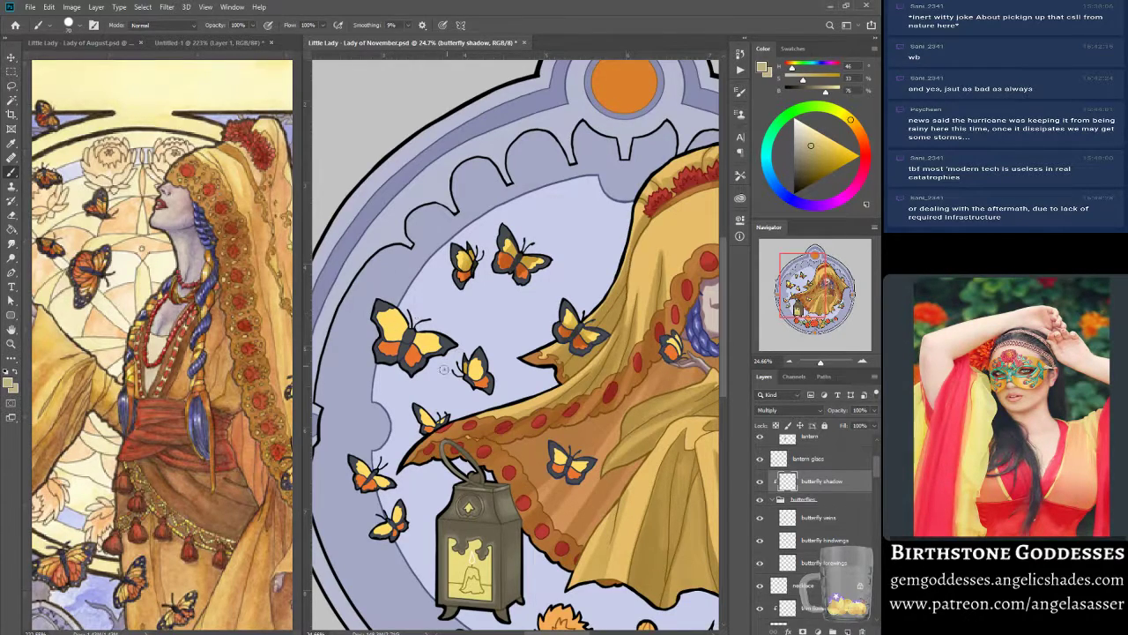
{"action": "mouse_move", "coordinate": [381, 342]}
{"action": "left_mouse_down"}
{"action": "mouse_move", "coordinate": [405, 362]}
{"action": "mouse_move", "coordinate": [413, 351]}
{"action": "mouse_move", "coordinate": [384, 327]}
{"action": "mouse_move", "coordinate": [399, 332]}
{"action": "mouse_move", "coordinate": [407, 317]}
{"action": "mouse_move", "coordinate": [428, 337]}
{"action": "mouse_move", "coordinate": [408, 356]}
{"action": "left_mouse_up"}
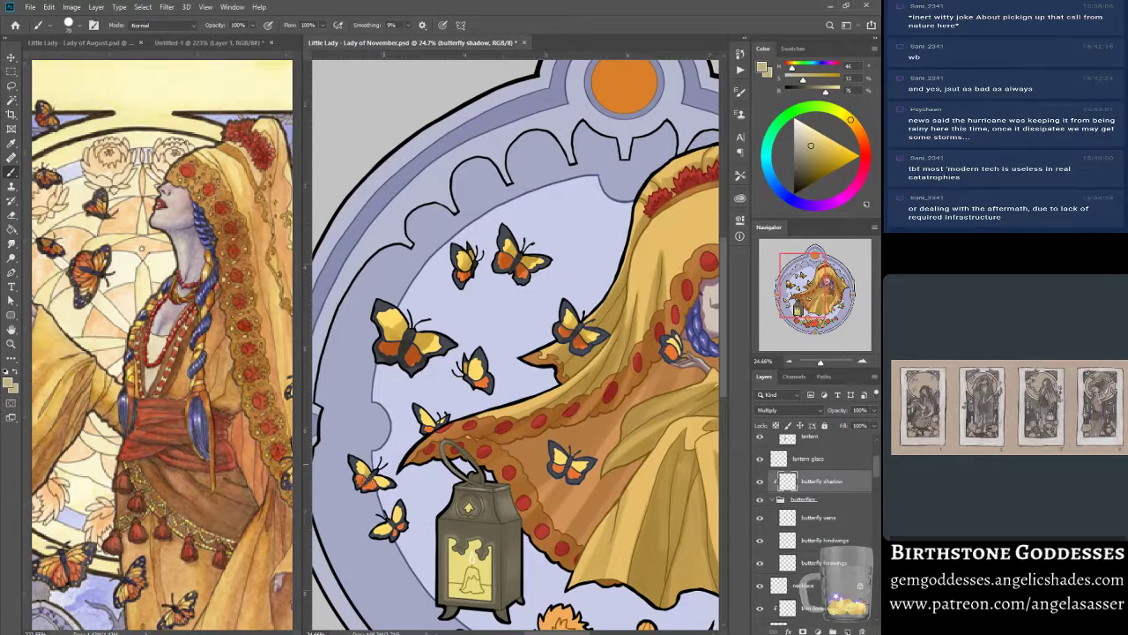
{"action": "left_click_drag", "start_coordinate": [369, 479], "coordinate": [379, 479]}
{"action": "left_click_drag", "start_coordinate": [476, 385], "coordinate": [472, 376]}
{"action": "left_click_drag", "start_coordinate": [395, 530], "coordinate": [392, 522]}
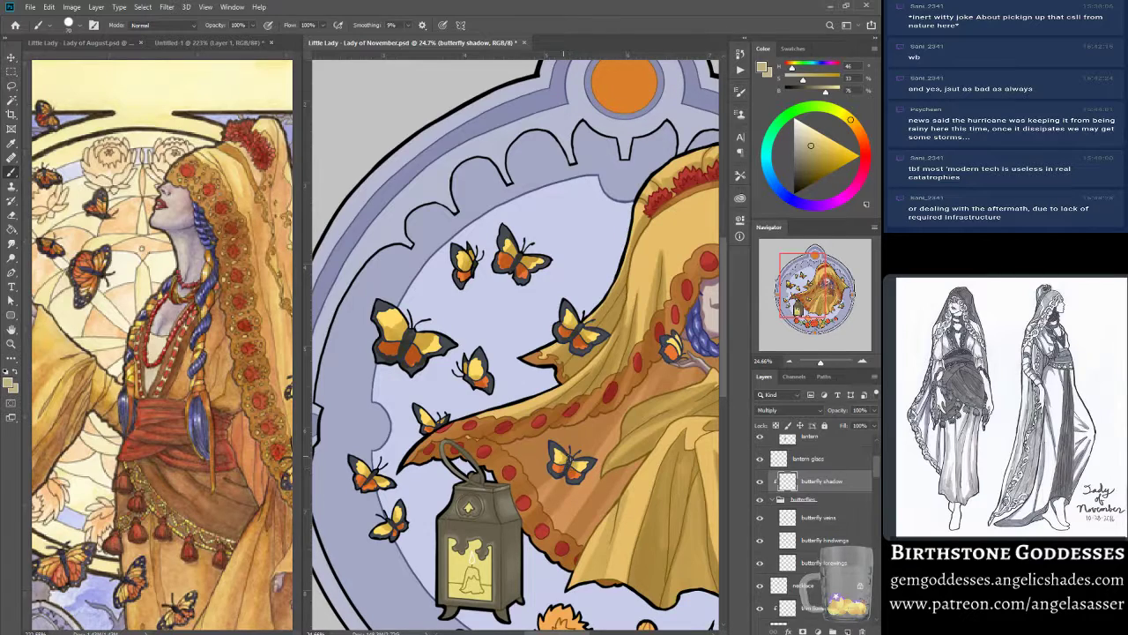
{"action": "left_click_drag", "start_coordinate": [670, 343], "coordinate": [683, 351]}
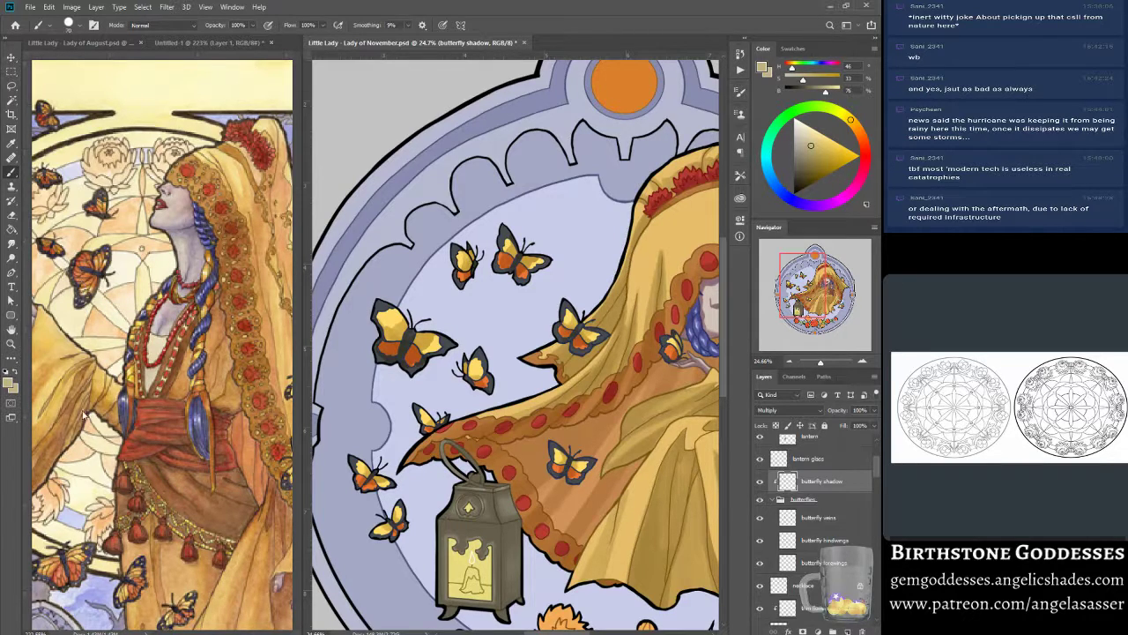
- Examine the butterflies in the Untitled-1 reference painting, enlarged to about 182%, then return to the Lady of November document
{"action": "left_click_drag", "start_coordinate": [807, 290], "coordinate": [807, 306]}
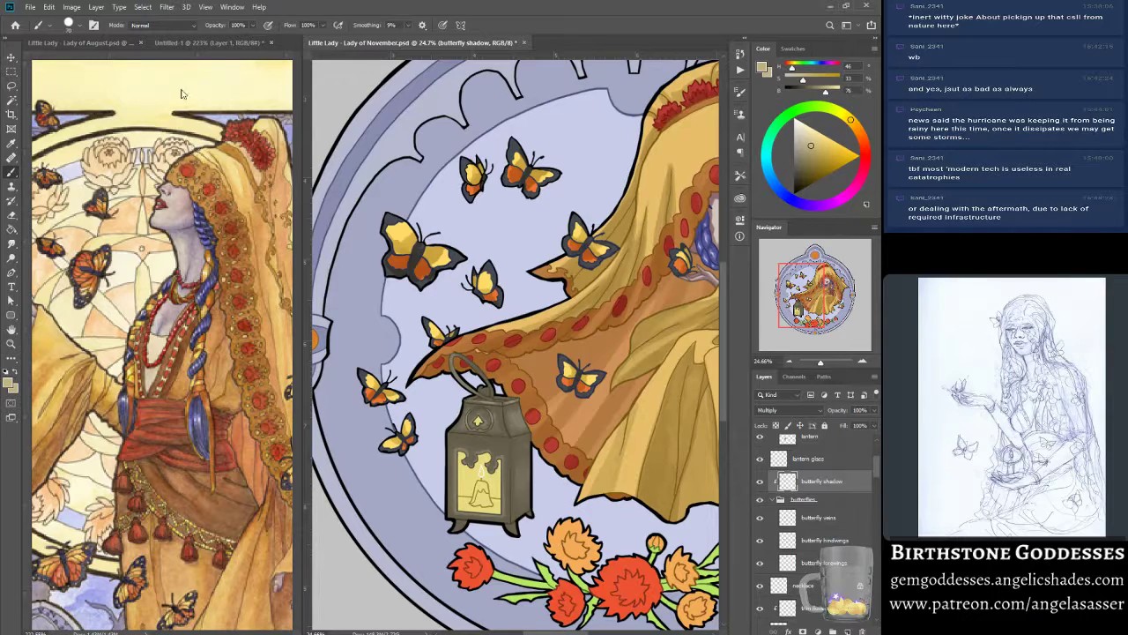
{"action": "left_click", "coordinate": [190, 43]}
{"action": "left_click_drag", "start_coordinate": [830, 364], "coordinate": [828, 368]}
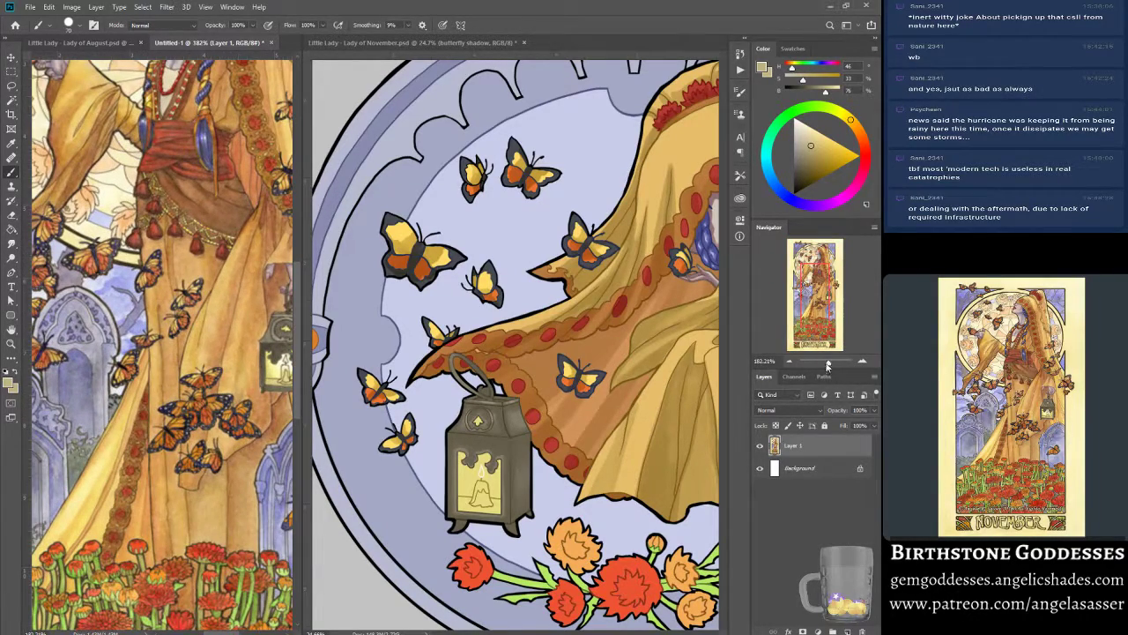
{"action": "left_click", "coordinate": [454, 50]}
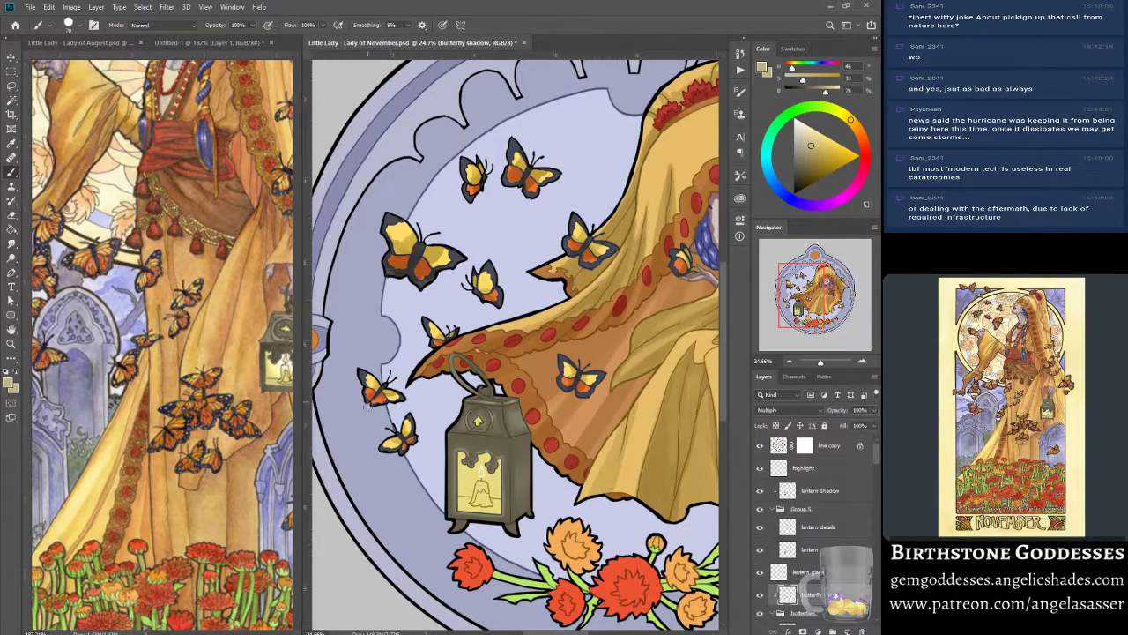
{"action": "left_click", "coordinate": [190, 43]}
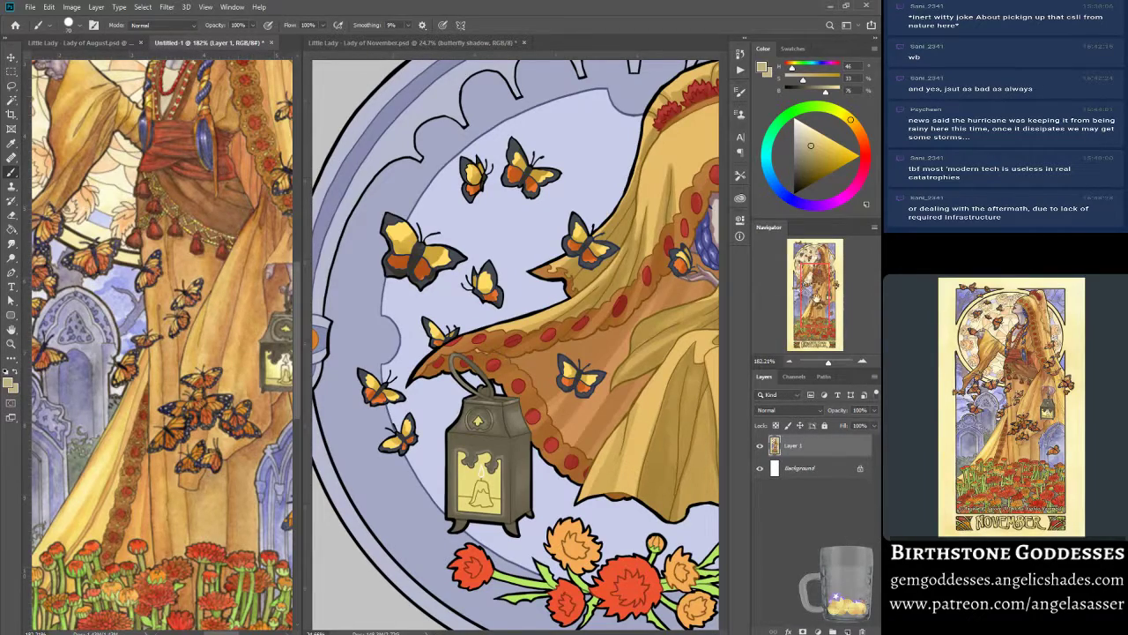
{"action": "left_click", "coordinate": [818, 291]}
{"action": "left_click_drag", "start_coordinate": [816, 281], "coordinate": [793, 269]}
{"action": "left_click", "coordinate": [410, 42]}
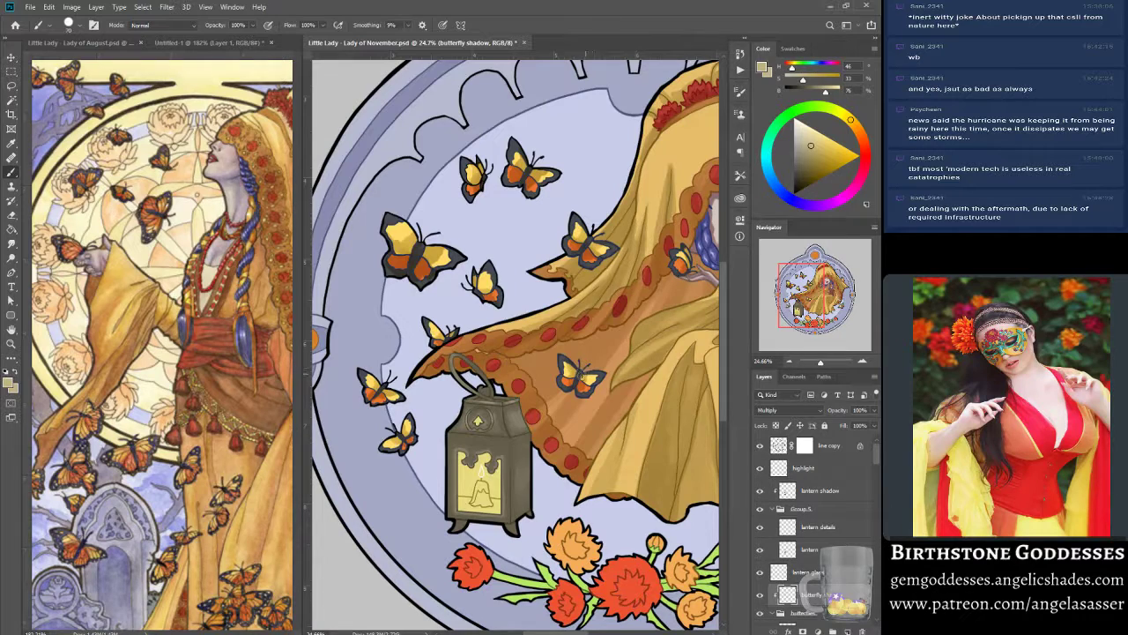
- Paint shadows on the butterflies along the veil's far side and touch up the one at the lady's hand
{"action": "left_click", "coordinate": [833, 296]}
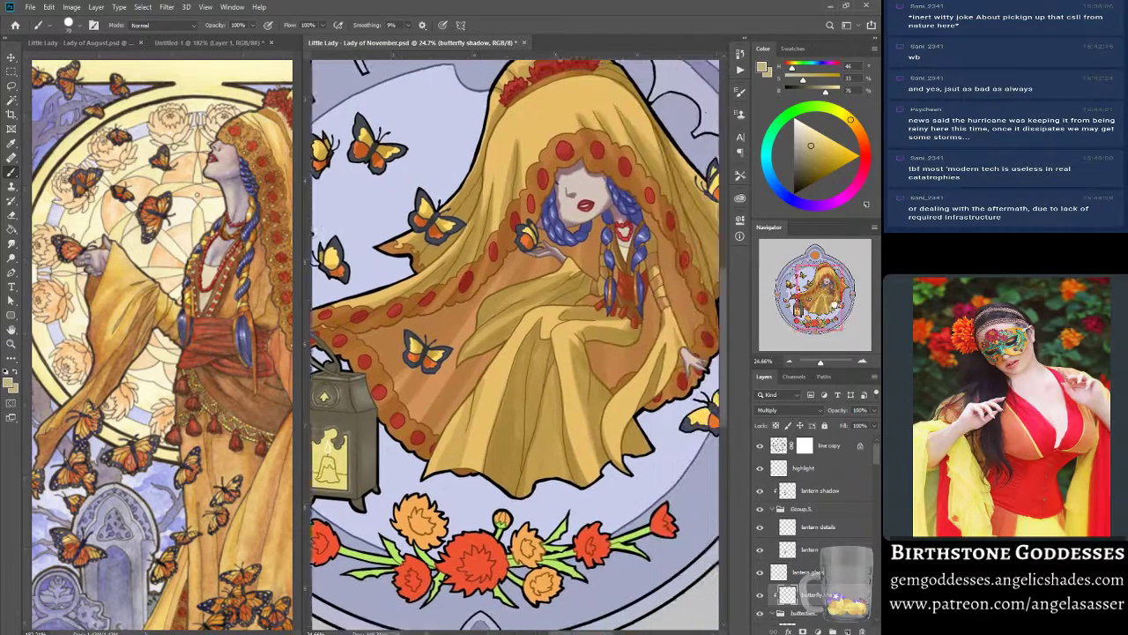
{"action": "mouse_move", "coordinate": [564, 466]}
{"action": "left_mouse_down"}
{"action": "mouse_move", "coordinate": [576, 470]}
{"action": "mouse_move", "coordinate": [580, 448]}
{"action": "mouse_move", "coordinate": [589, 484]}
{"action": "left_mouse_up"}
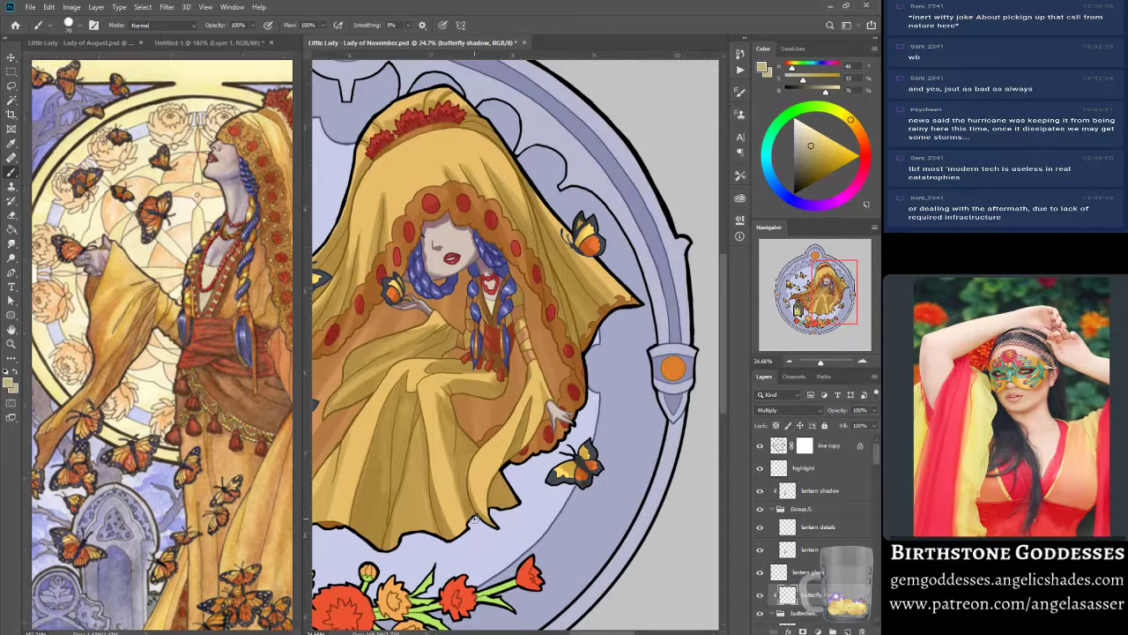
{"action": "left_click_drag", "start_coordinate": [396, 298], "coordinate": [399, 286]}
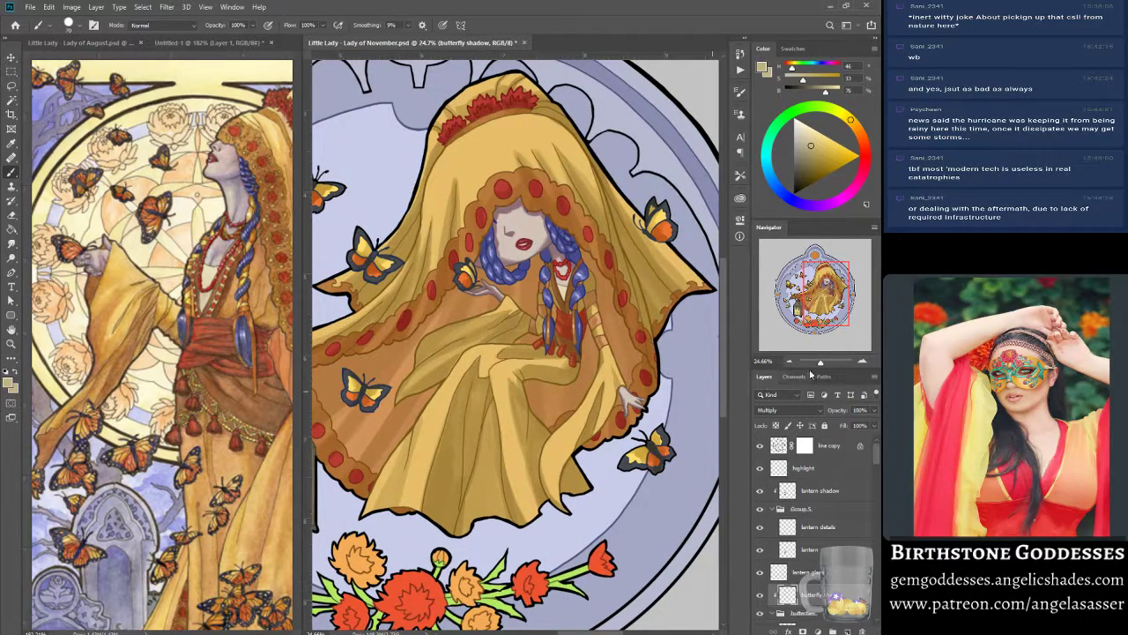
- Add a new layer named "butterfly glow" above the butterfly shadow layer
{"action": "left_click_drag", "start_coordinate": [823, 365], "coordinate": [820, 370]}
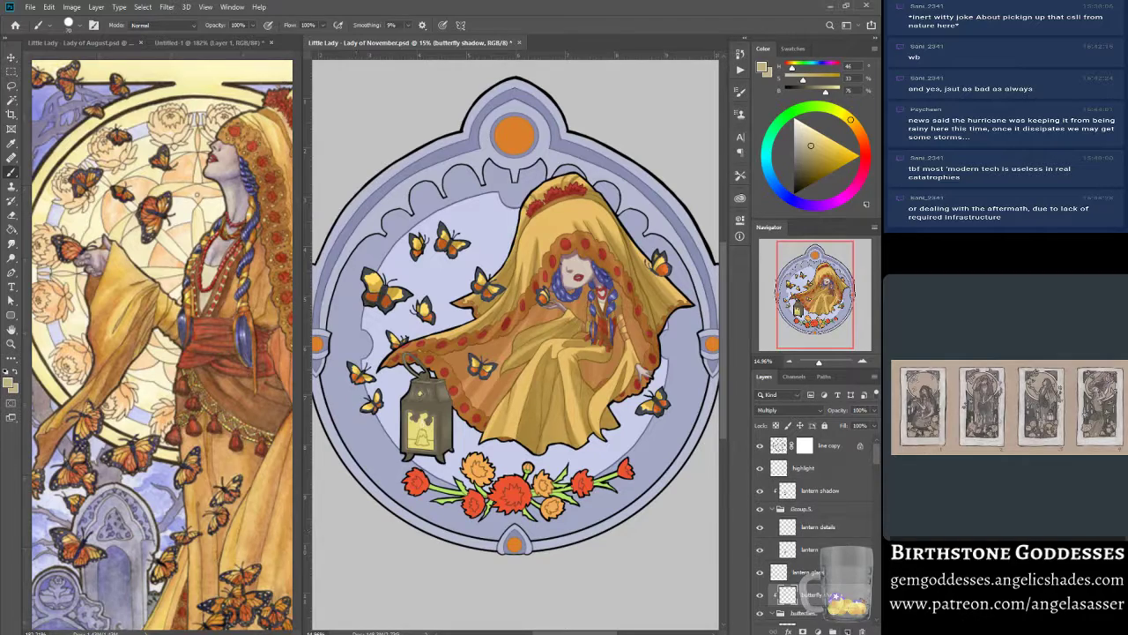
{"action": "key", "text": "ctrl+shift+alt+n"}
{"action": "double_click", "coordinate": [803, 594]}
{"action": "type", "text": "butterfly glow"}
{"action": "key", "text": "Return"}
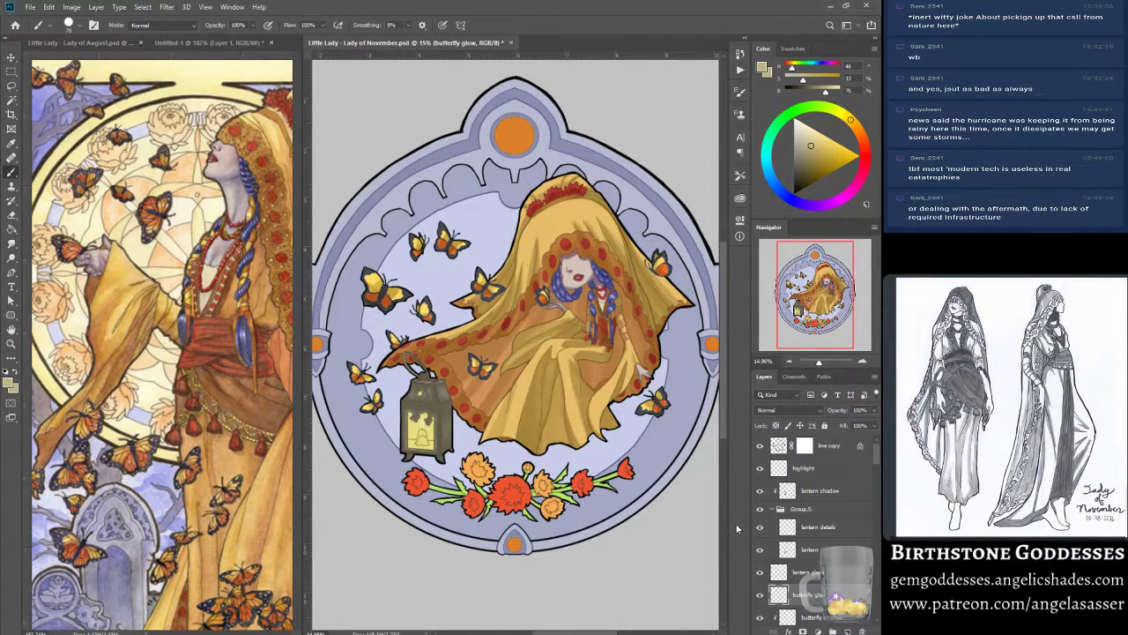
- Pick a fully saturated golden yellow and paint glow spots over the butterflies with a 600 px brush
{"action": "left_click_drag", "start_coordinate": [848, 141], "coordinate": [860, 157]}
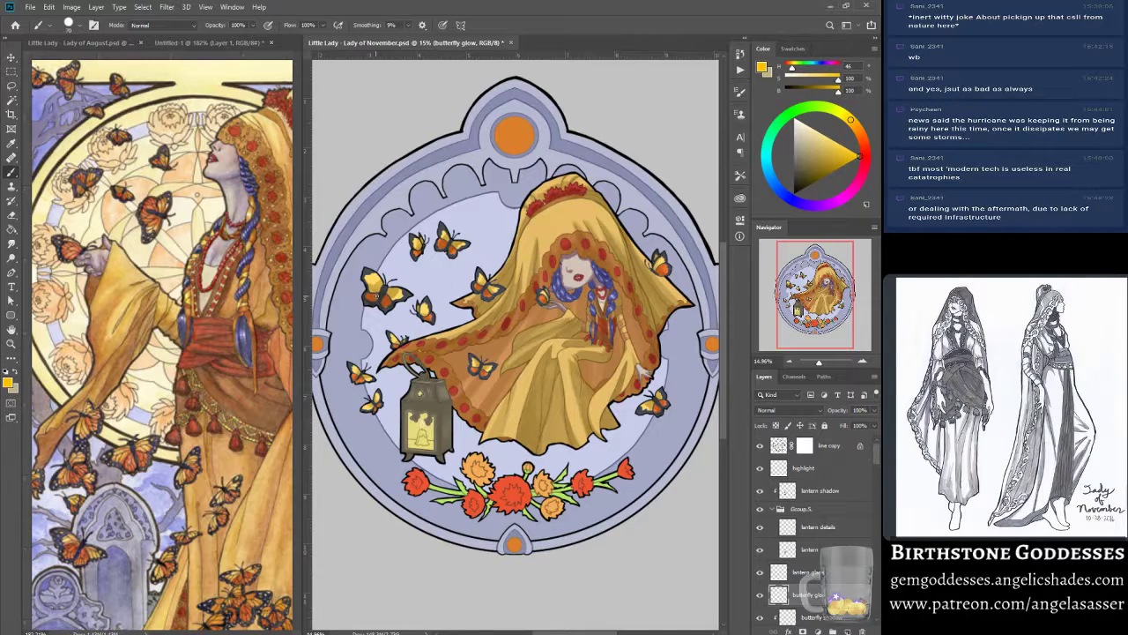
{"action": "left_click", "coordinate": [385, 291]}
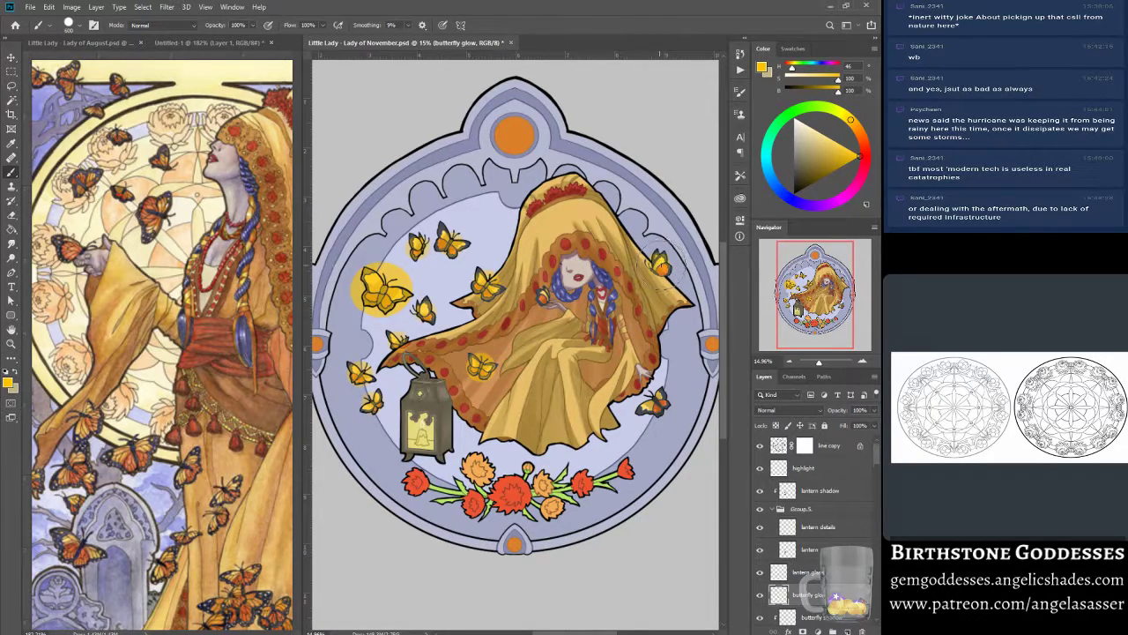
{"action": "left_click_drag", "start_coordinate": [651, 398], "coordinate": [656, 407]}
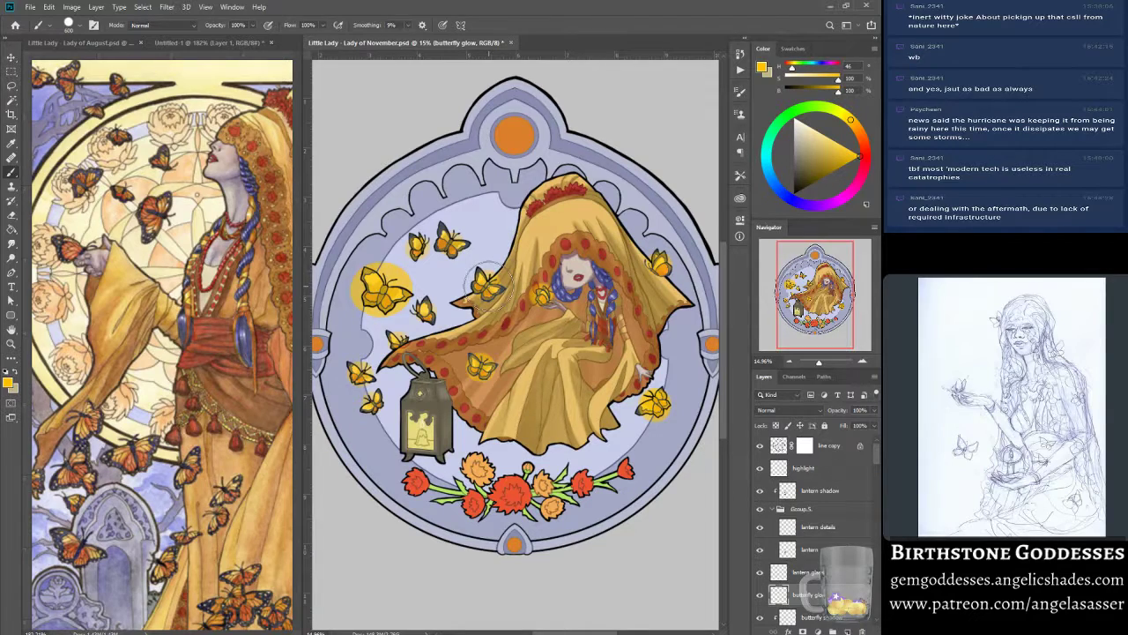
- Soften the yellow glow spots with a Gaussian Blur of about 89.9 pixels radius
{"action": "left_click", "coordinate": [167, 8]}
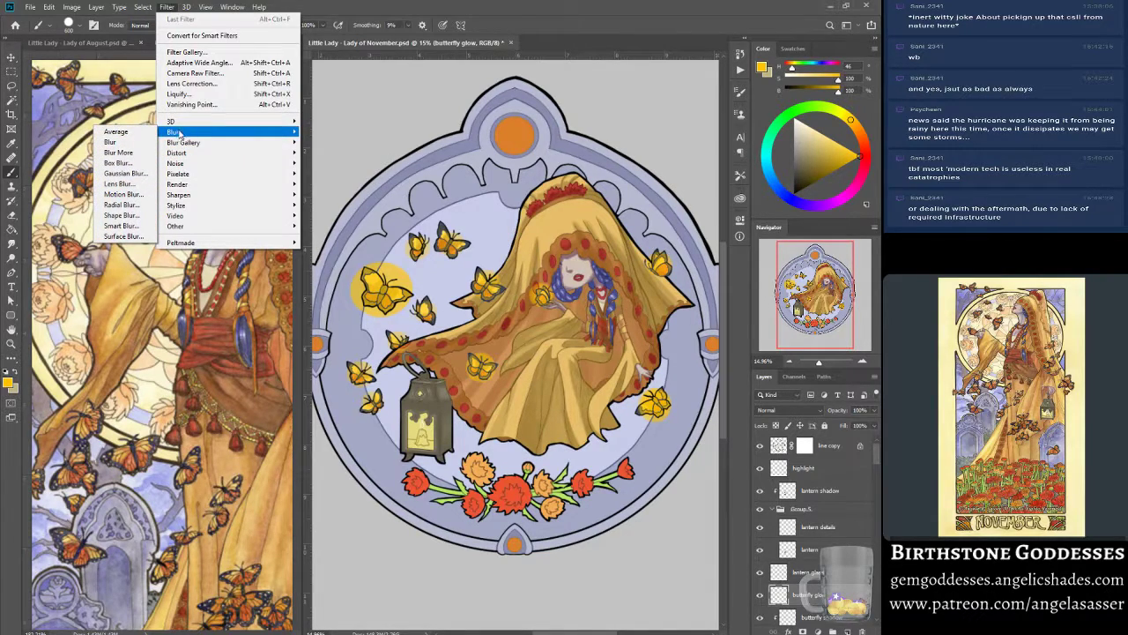
{"action": "left_click", "coordinate": [126, 174]}
{"action": "left_click_drag", "start_coordinate": [405, 140], "coordinate": [148, 327]}
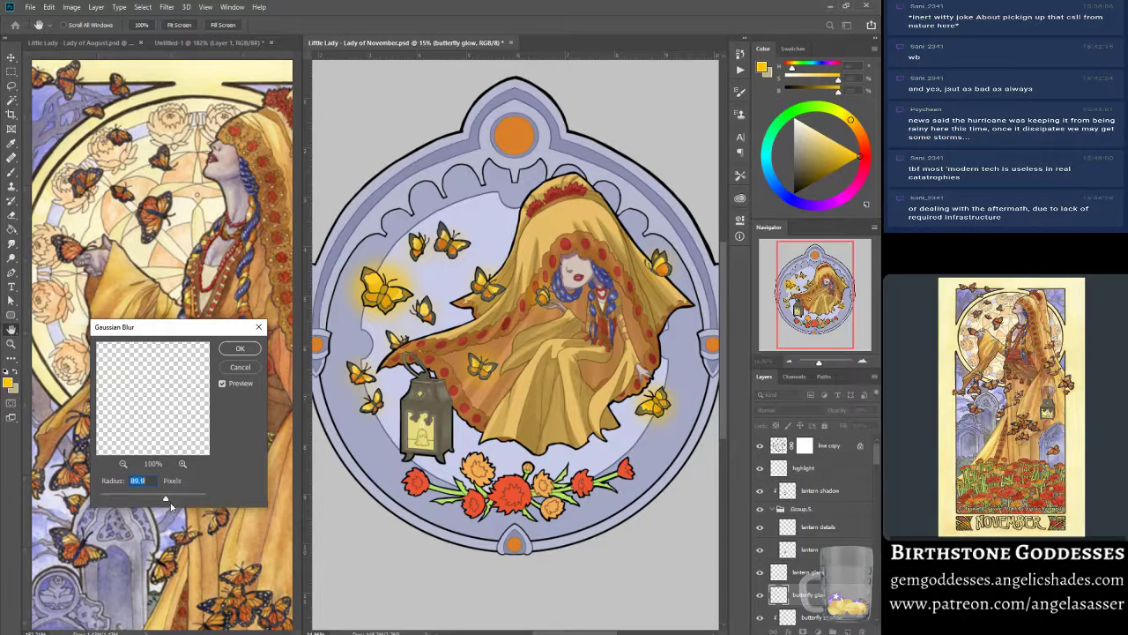
{"action": "left_click", "coordinate": [259, 327]}
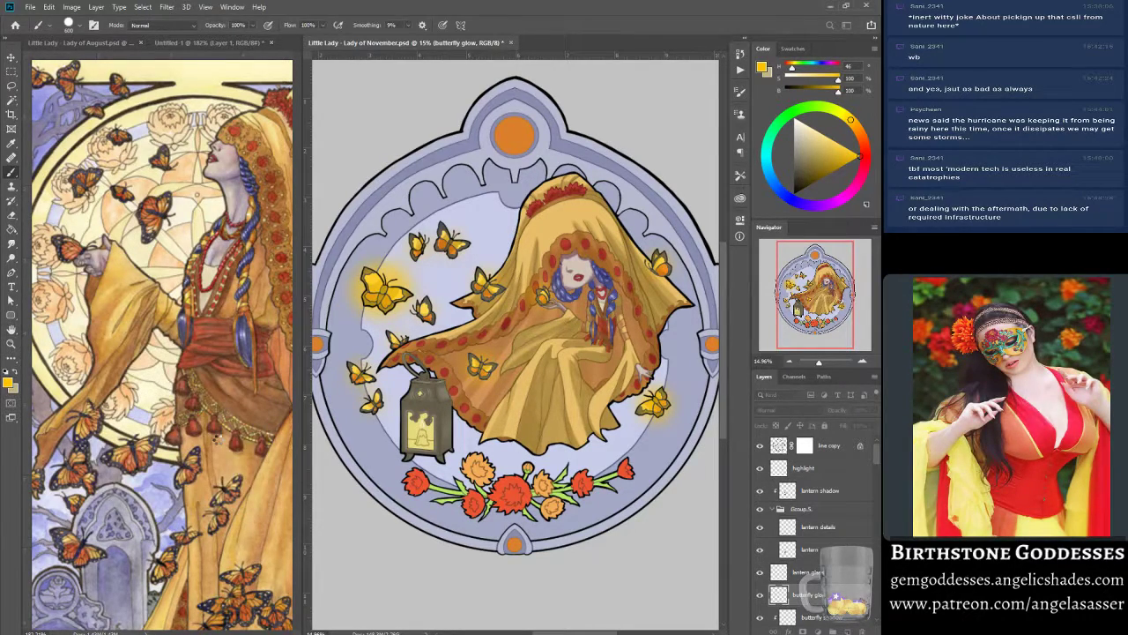
- Set the butterfly glow layer's blend mode to Color Dodge, save the document, and compare it with Linear Dodge (Add)
{"action": "left_click", "coordinate": [789, 412]}
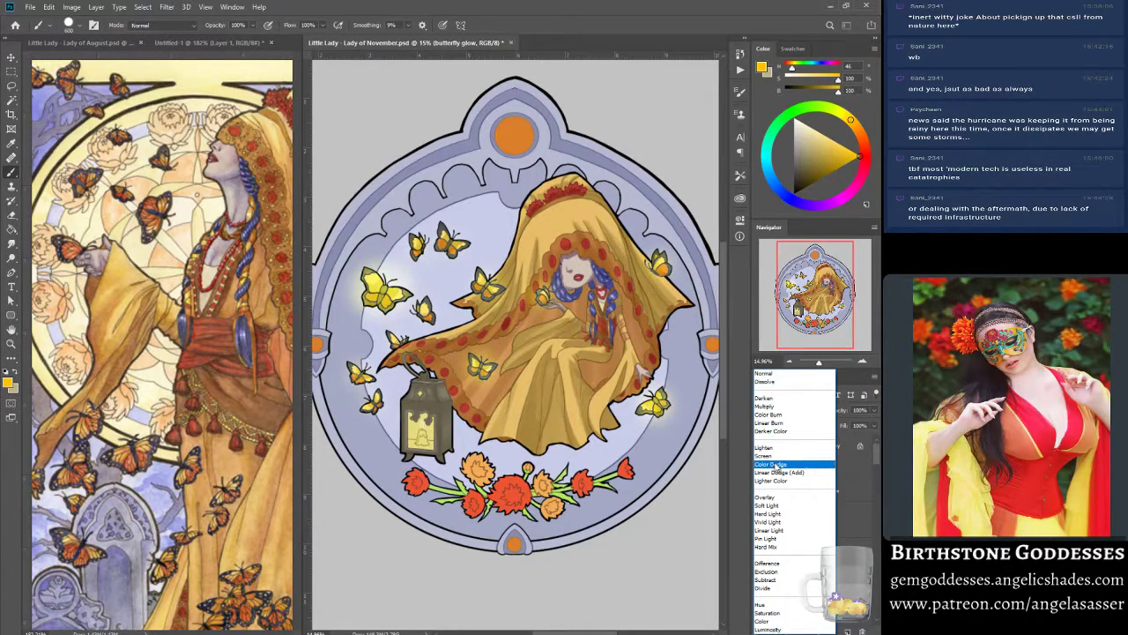
{"action": "left_click", "coordinate": [772, 464]}
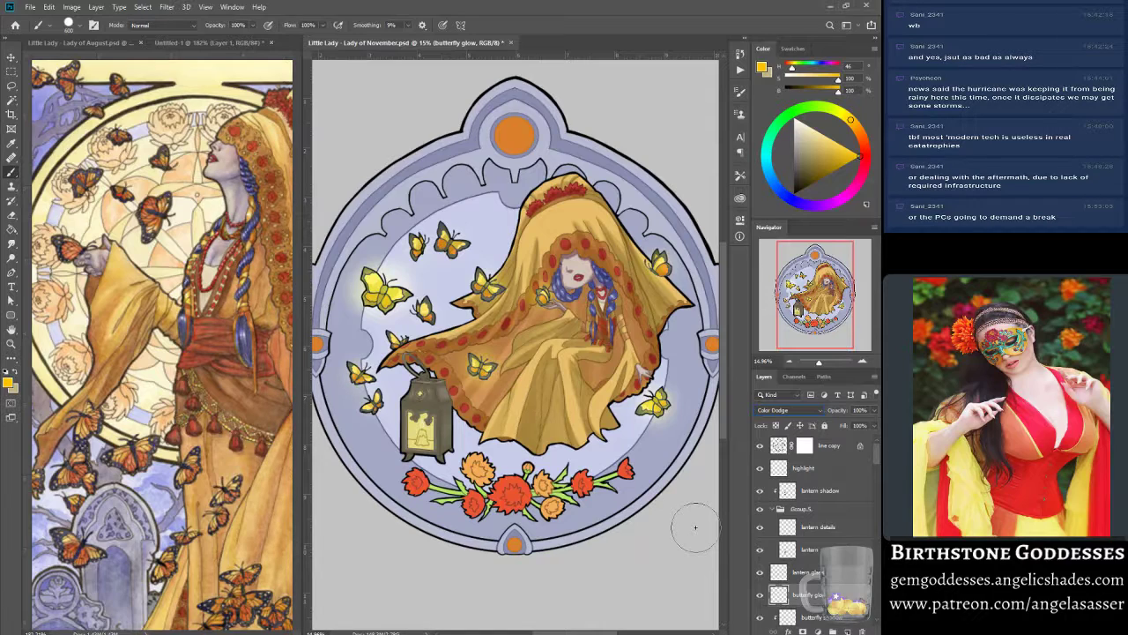
{"action": "key", "text": "ctrl+s"}
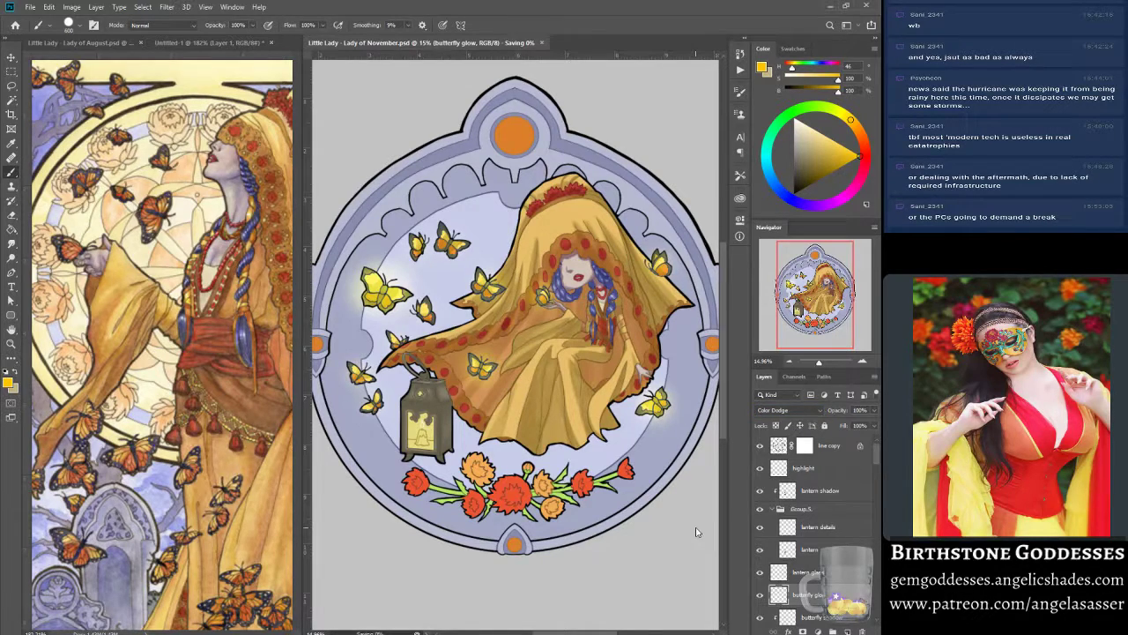
{"action": "left_click", "coordinate": [791, 410]}
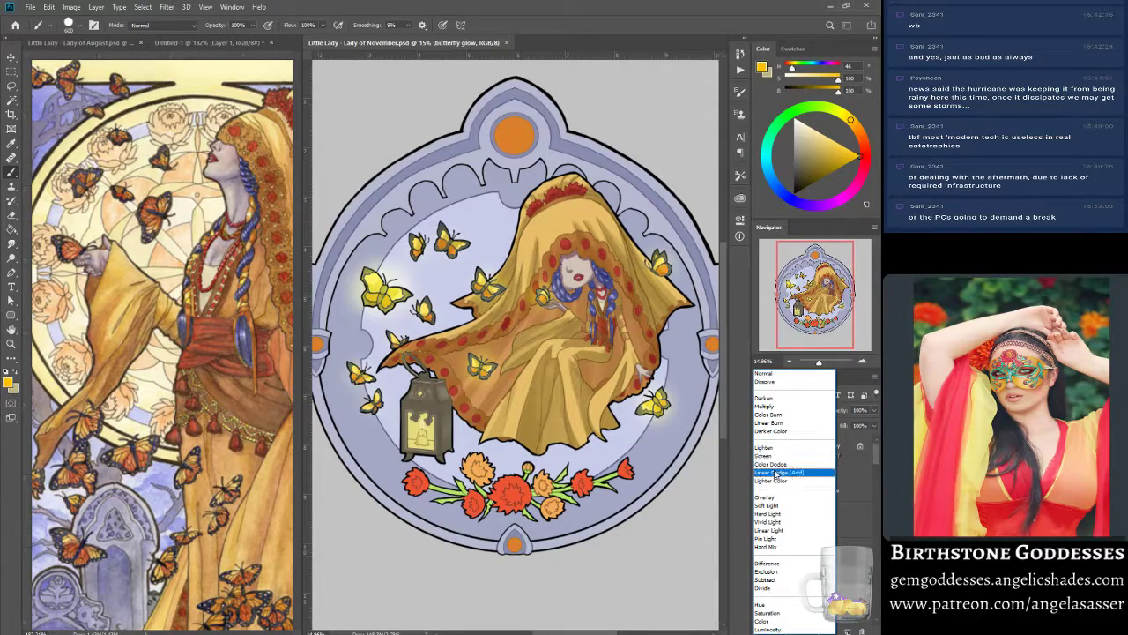
{"action": "left_click", "coordinate": [780, 467]}
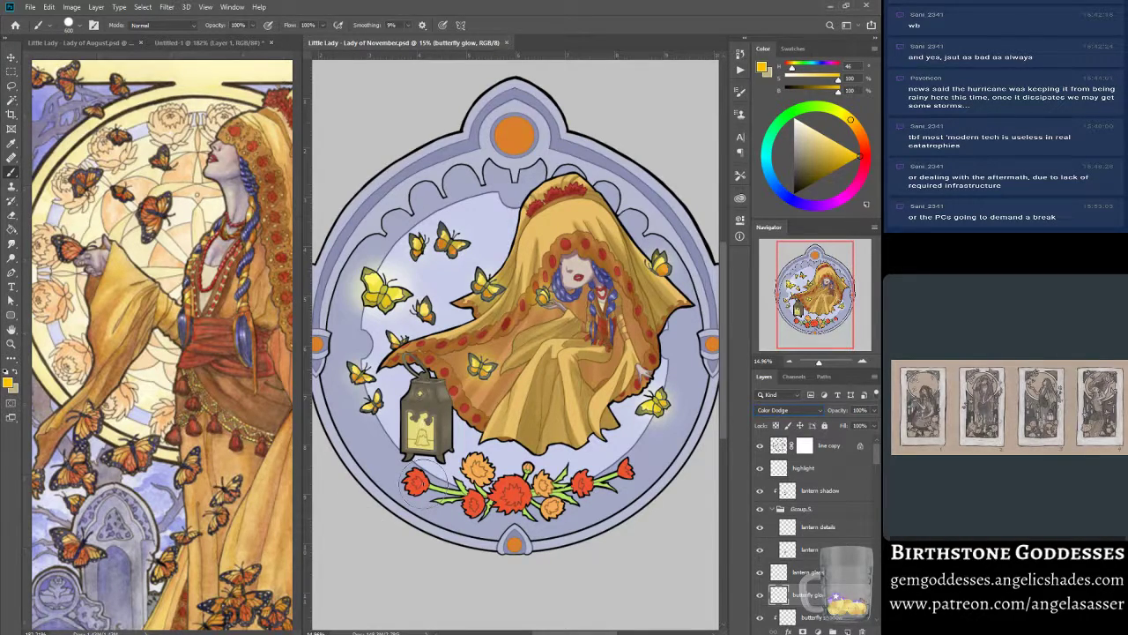
- Add a new layer above the butterfly glow layer and name it "lantern glow"
{"action": "key", "text": "ctrl+shift+alt+n"}
{"action": "double_click", "coordinate": [804, 593]}
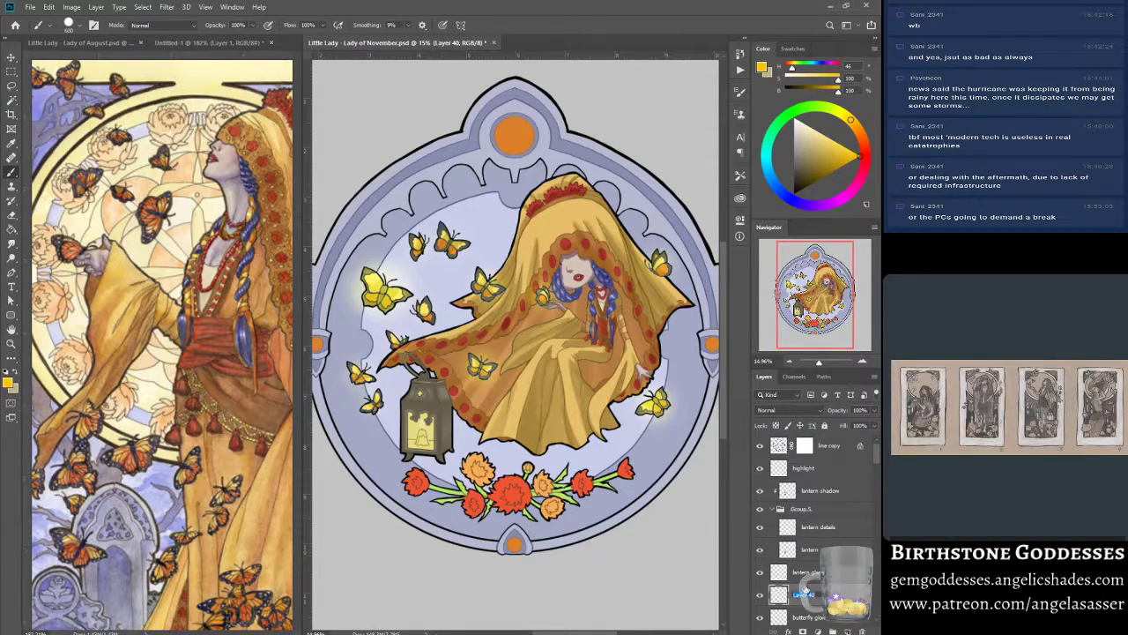
{"action": "type", "text": "d"}
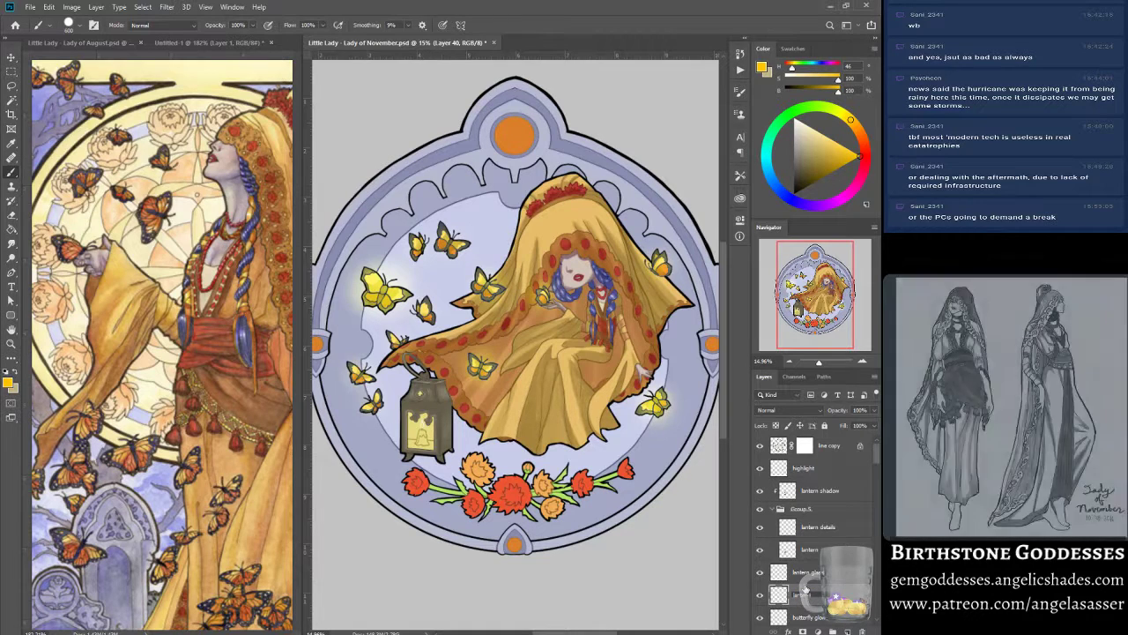
{"action": "key", "text": "Return"}
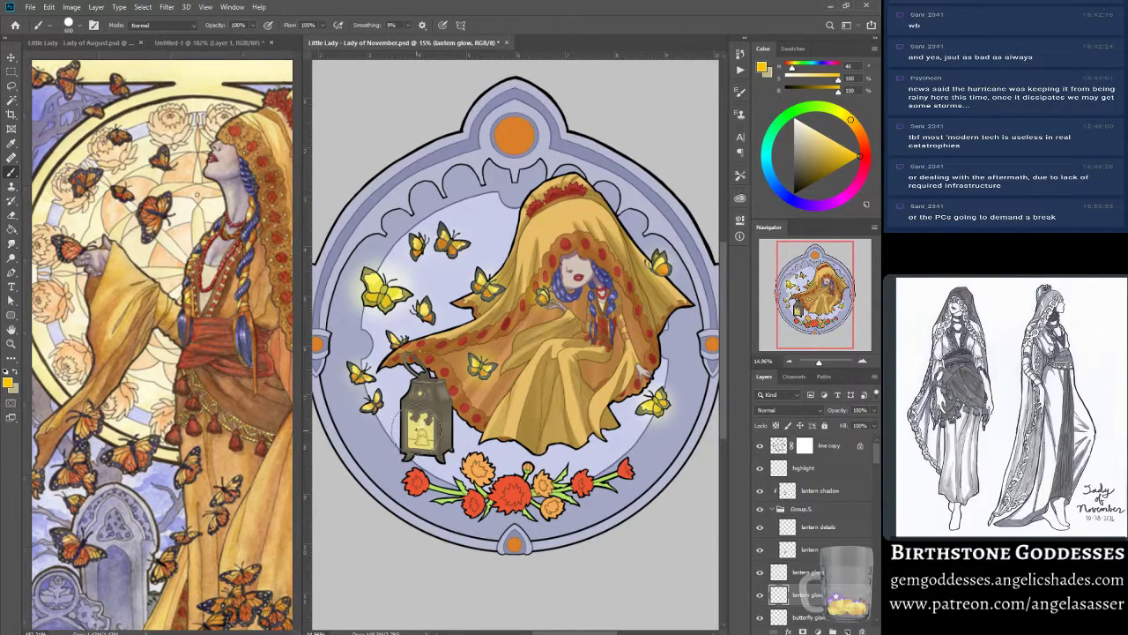
- Choose a yellow with 81% saturation and move the lantern glow layer above the lantern shadow layer
{"action": "key", "text": "alt"}
{"action": "left_click", "coordinate": [670, 407], "text": "alt"}
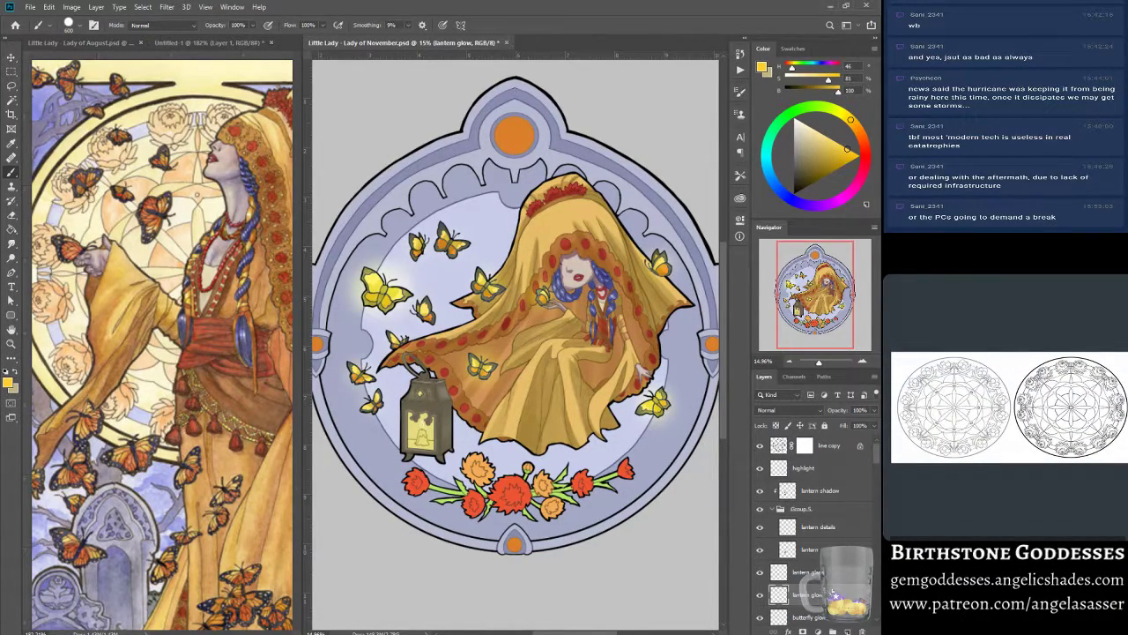
{"action": "mouse_move", "coordinate": [842, 491]}
{"action": "left_mouse_down"}
{"action": "mouse_move", "coordinate": [844, 545]}
{"action": "mouse_move", "coordinate": [834, 483]}
{"action": "left_mouse_up"}
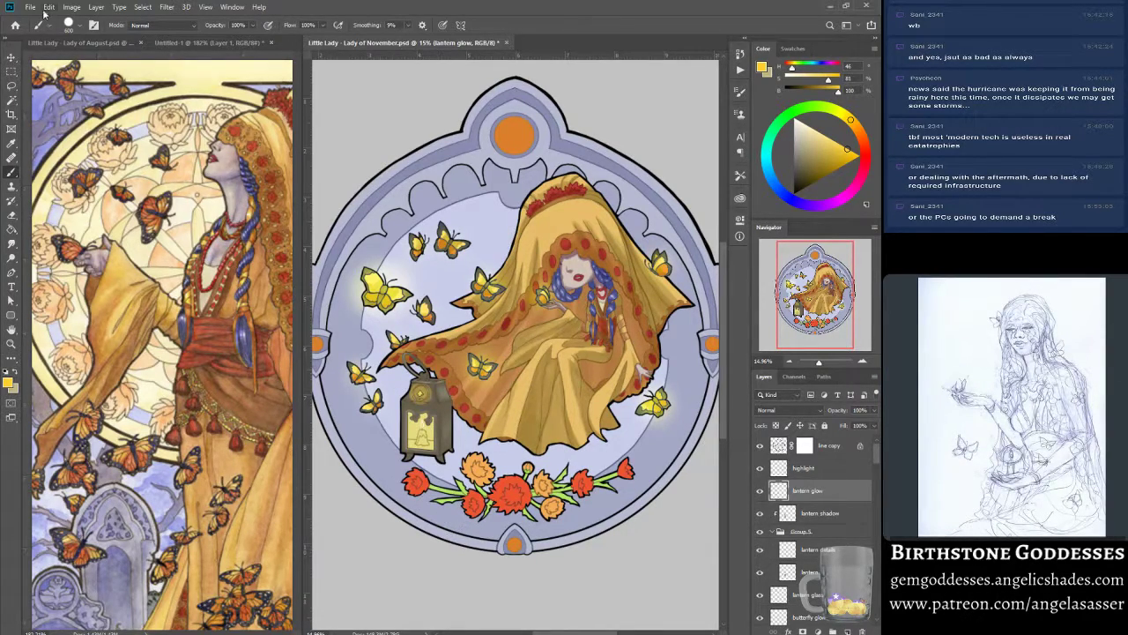
{"action": "left_click", "coordinate": [48, 7]}
{"action": "left_click", "coordinate": [32, 196]}
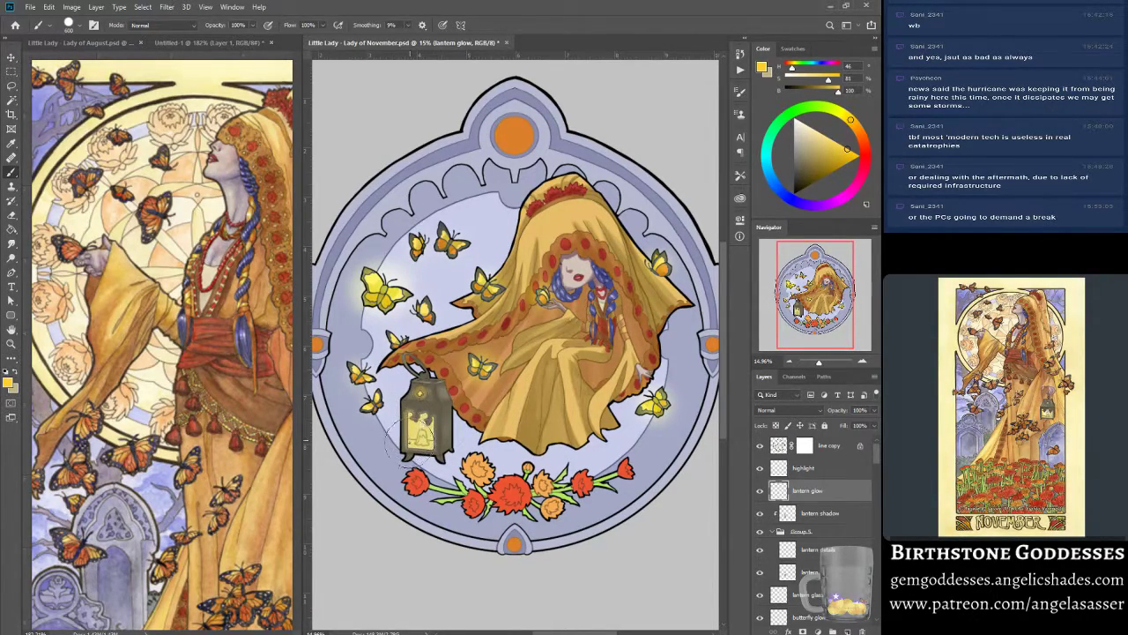
- Brush a yellow glow over the lantern's glass on the lantern glow layer
{"action": "mouse_move", "coordinate": [410, 441]}
{"action": "left_mouse_down"}
{"action": "mouse_move", "coordinate": [445, 454]}
{"action": "mouse_move", "coordinate": [454, 445]}
{"action": "mouse_move", "coordinate": [414, 432]}
{"action": "mouse_move", "coordinate": [436, 424]}
{"action": "mouse_move", "coordinate": [401, 414]}
{"action": "mouse_move", "coordinate": [410, 441]}
{"action": "mouse_move", "coordinate": [406, 419]}
{"action": "mouse_move", "coordinate": [428, 423]}
{"action": "left_mouse_up"}
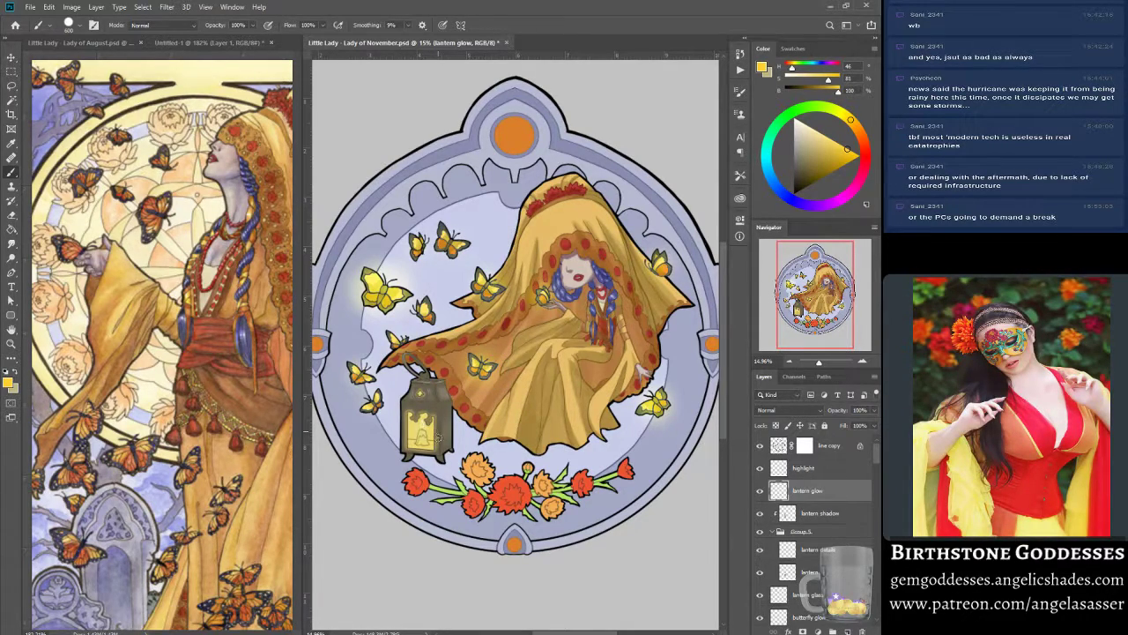
{"action": "key", "text": "bracketright"}
{"action": "key", "text": "bracketleft"}
{"action": "key", "text": "bracketright"}
- Soften the lantern glow layer with a Gaussian Blur of 6.6 pixels radius, comparing the preview
{"action": "left_click", "coordinate": [167, 6]}
{"action": "mouse_move", "coordinate": [187, 132]}
{"action": "left_click", "coordinate": [326, 173]}
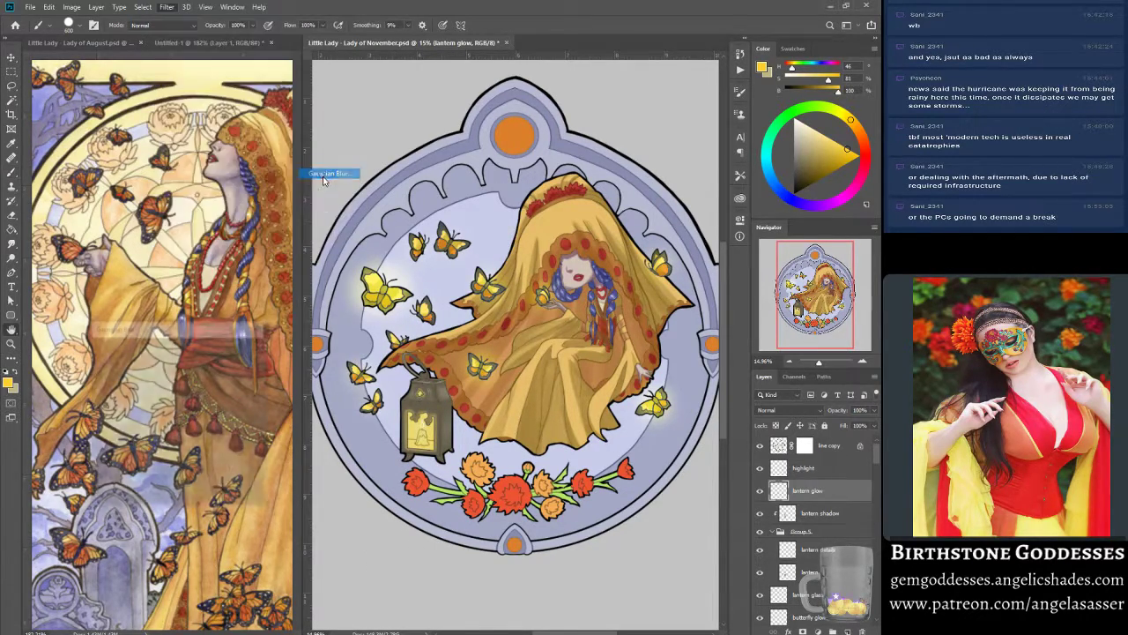
{"action": "left_click", "coordinate": [135, 499]}
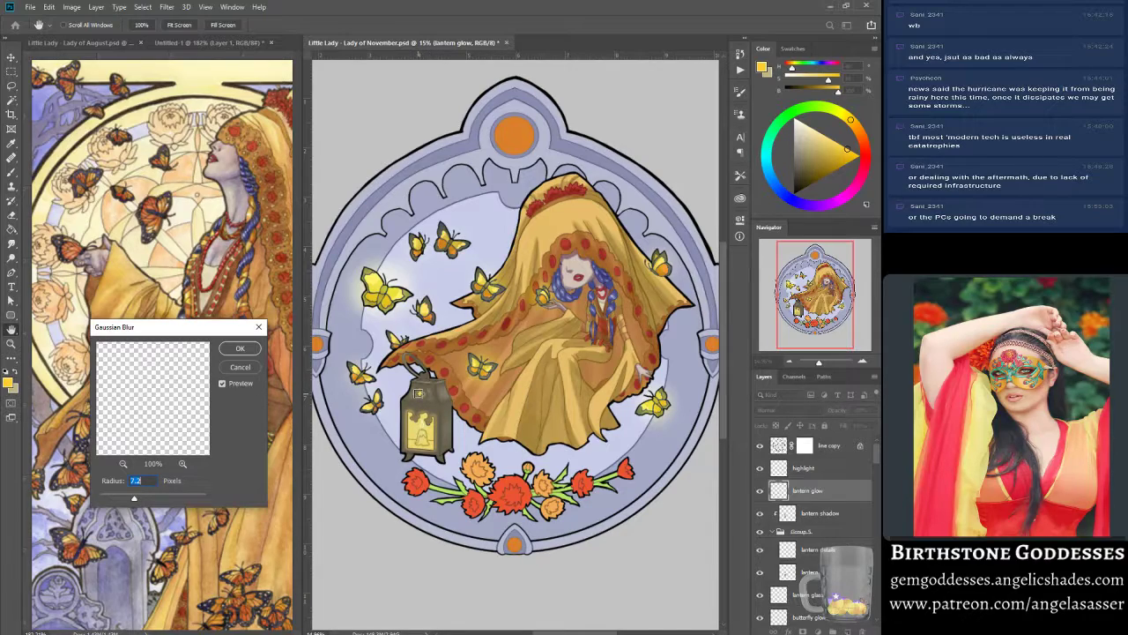
{"action": "left_click_drag", "start_coordinate": [134, 499], "coordinate": [124, 499]}
{"action": "left_click", "coordinate": [223, 383]}
{"action": "left_click", "coordinate": [223, 383]}
{"action": "mouse_move", "coordinate": [121, 498]}
{"action": "left_mouse_down"}
{"action": "mouse_move", "coordinate": [236, 526]}
{"action": "mouse_move", "coordinate": [230, 534]}
{"action": "mouse_move", "coordinate": [208, 505]}
{"action": "mouse_move", "coordinate": [135, 508]}
{"action": "left_mouse_up"}
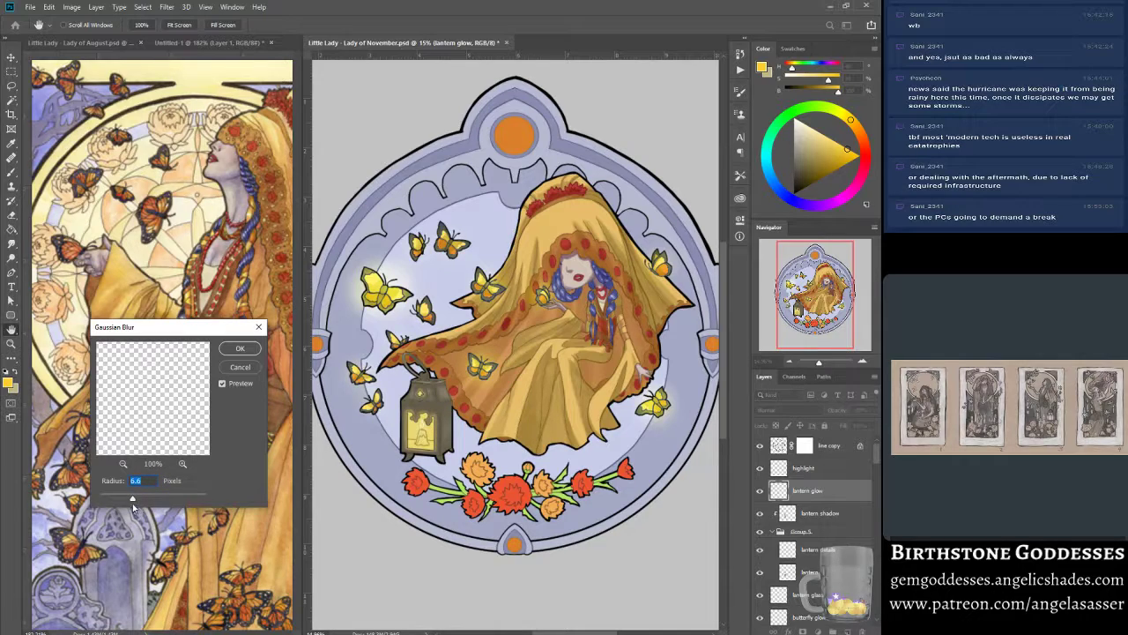
{"action": "left_click", "coordinate": [236, 349]}
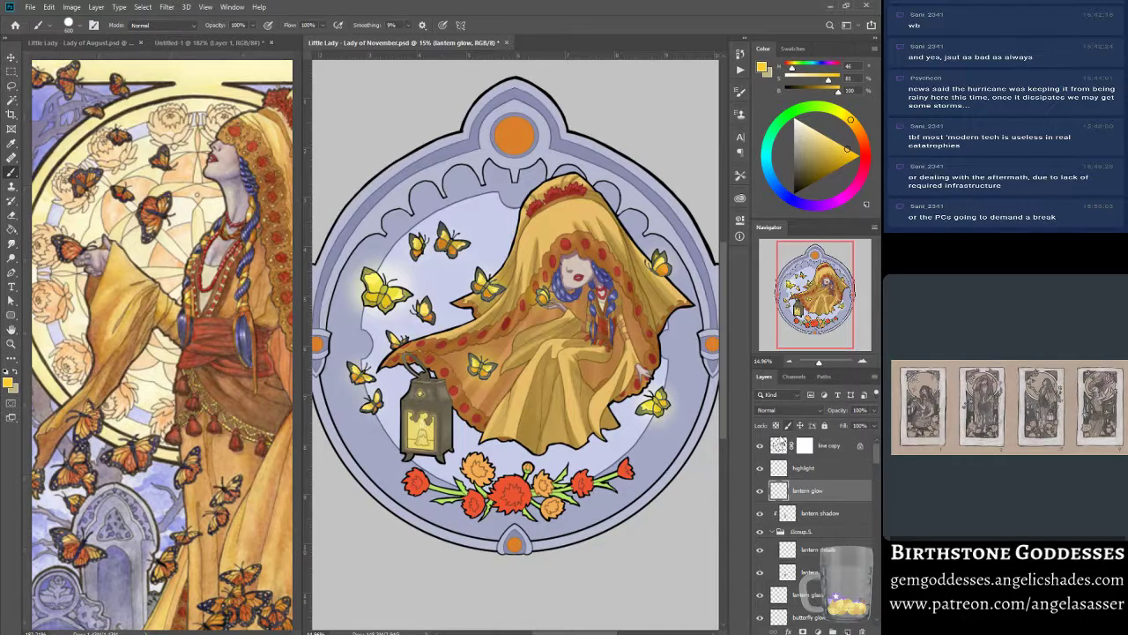
- Set the lantern glow layer's blend mode to Color Dodge and compare the artwork with and without the layer
{"action": "left_click", "coordinate": [784, 411]}
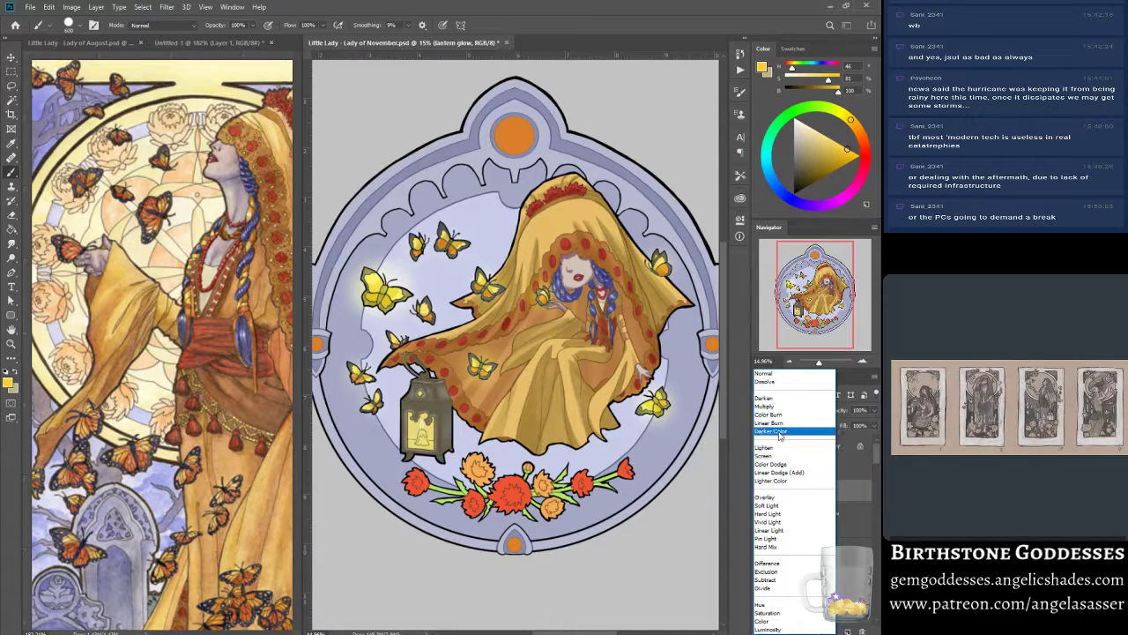
{"action": "left_click", "coordinate": [780, 435]}
{"action": "left_click", "coordinate": [782, 411]}
{"action": "left_click", "coordinate": [779, 464]}
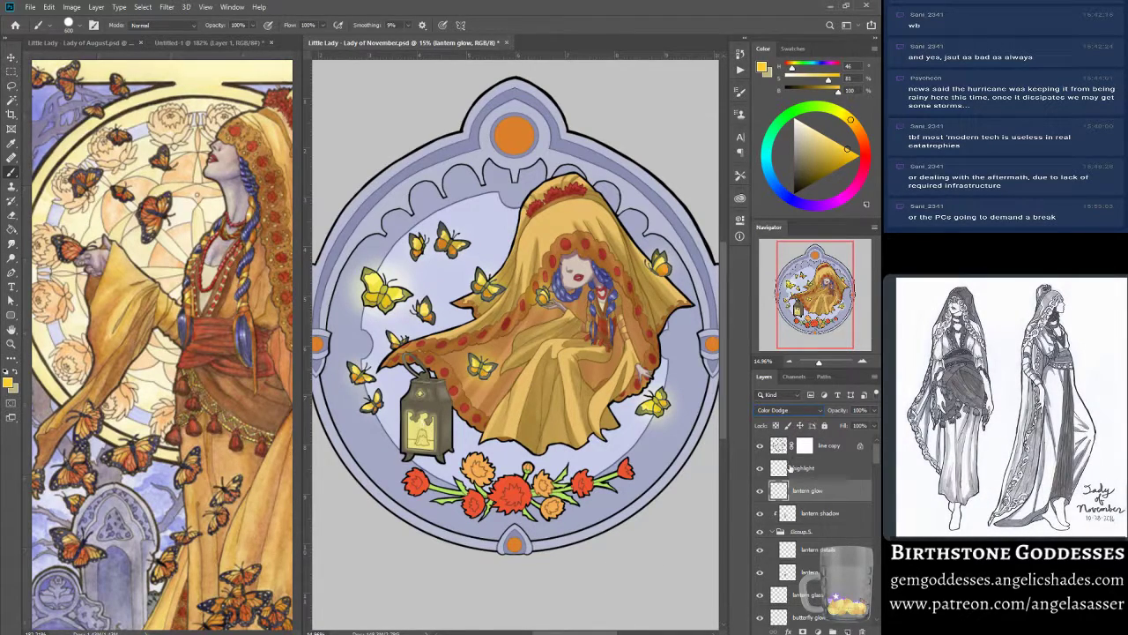
{"action": "left_click", "coordinate": [760, 492]}
{"action": "left_click", "coordinate": [760, 493]}
- Paint a small white flame highlight above the candle inside the lantern on the lantern glow layer
{"action": "mouse_move", "coordinate": [821, 368]}
{"action": "left_mouse_down"}
{"action": "mouse_move", "coordinate": [833, 364]}
{"action": "mouse_move", "coordinate": [821, 363]}
{"action": "left_mouse_up"}
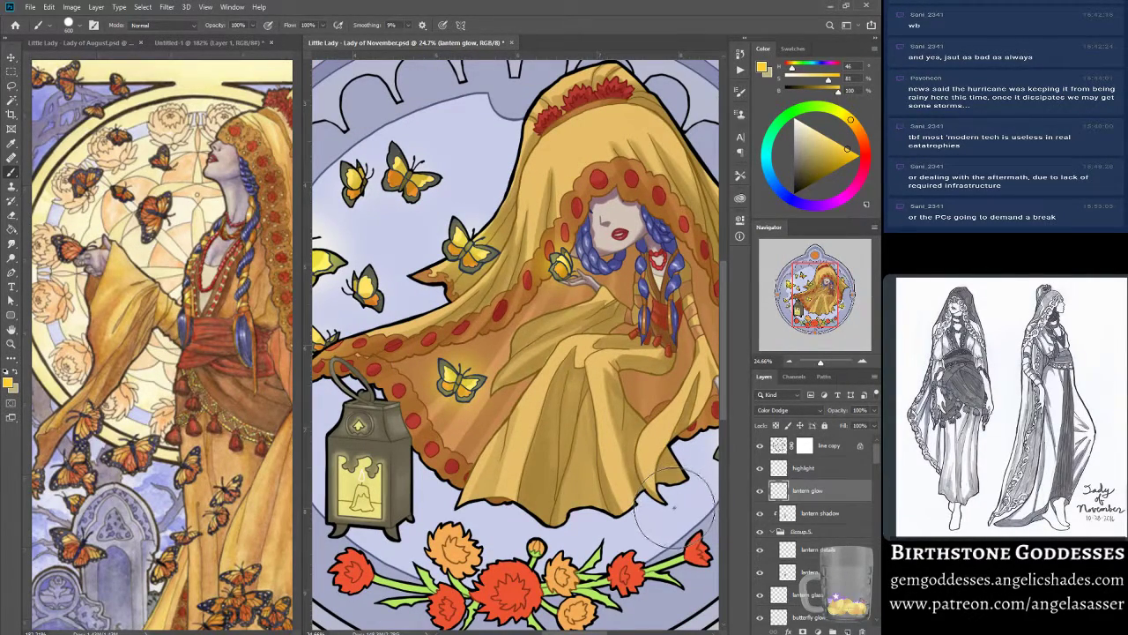
{"action": "left_click_drag", "start_coordinate": [370, 476], "coordinate": [357, 489]}
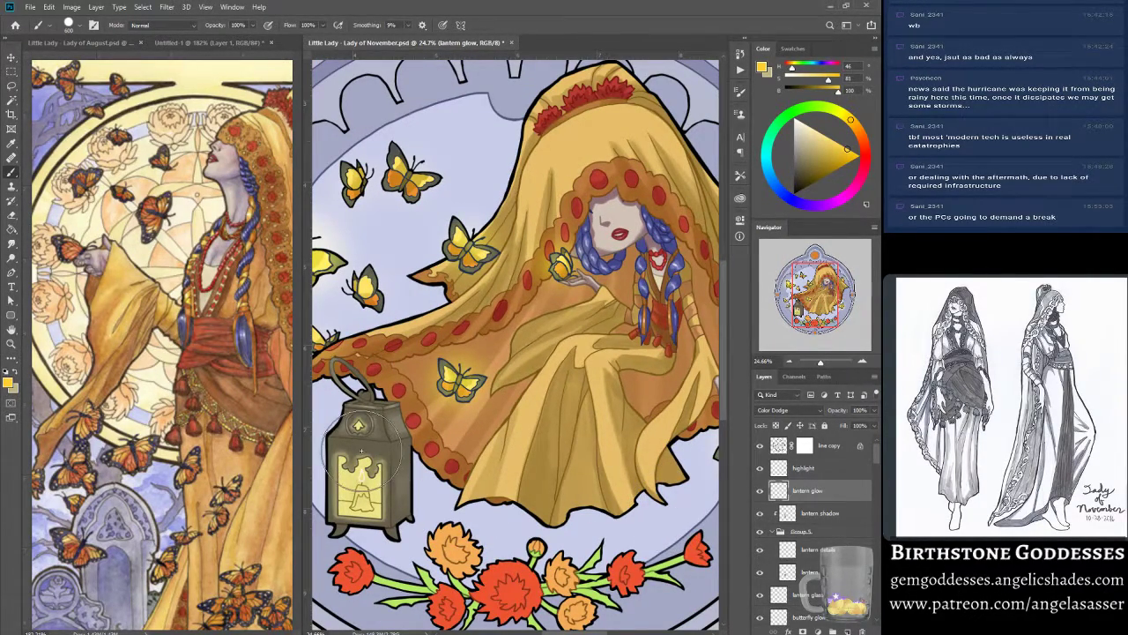
{"action": "left_click_drag", "start_coordinate": [791, 128], "coordinate": [780, 105]}
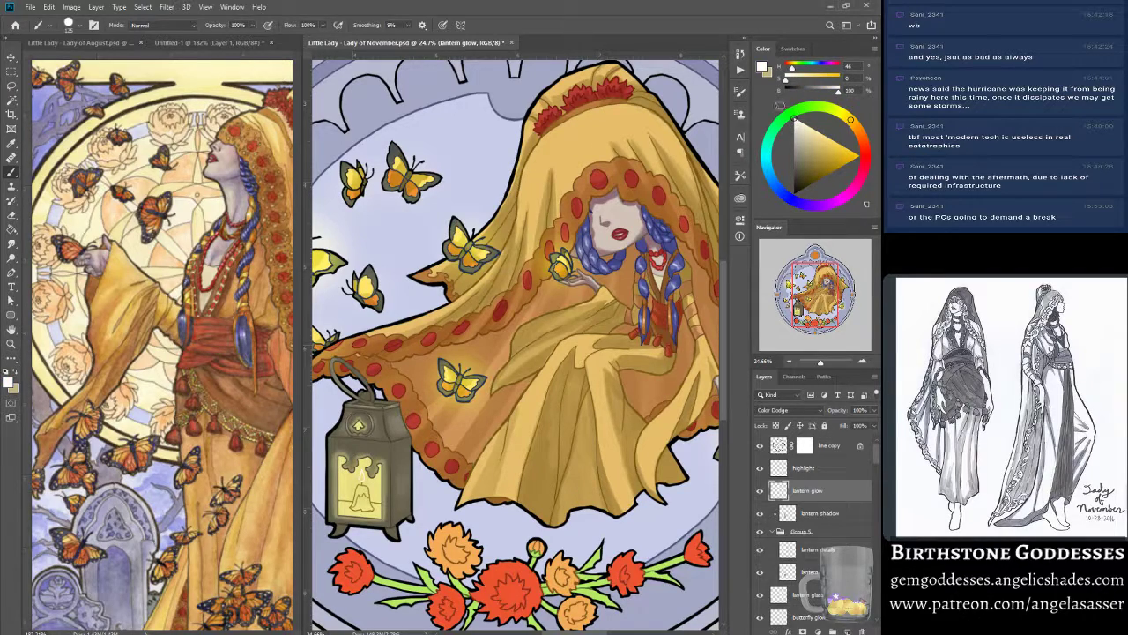
{"action": "mouse_move", "coordinate": [361, 480]}
{"action": "left_mouse_down"}
{"action": "mouse_move", "coordinate": [364, 448]}
{"action": "mouse_move", "coordinate": [361, 476]}
{"action": "left_mouse_up"}
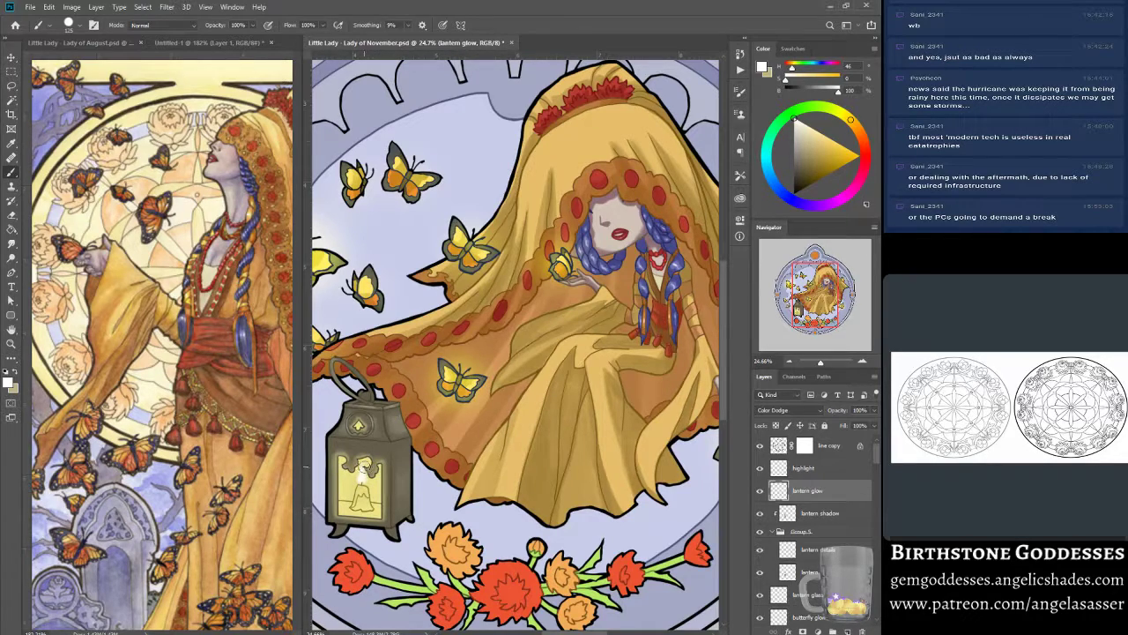
{"action": "mouse_move", "coordinate": [358, 474]}
{"action": "left_mouse_down"}
{"action": "mouse_move", "coordinate": [388, 470]}
{"action": "mouse_move", "coordinate": [360, 475]}
{"action": "mouse_move", "coordinate": [359, 506]}
{"action": "mouse_move", "coordinate": [376, 476]}
{"action": "left_mouse_up"}
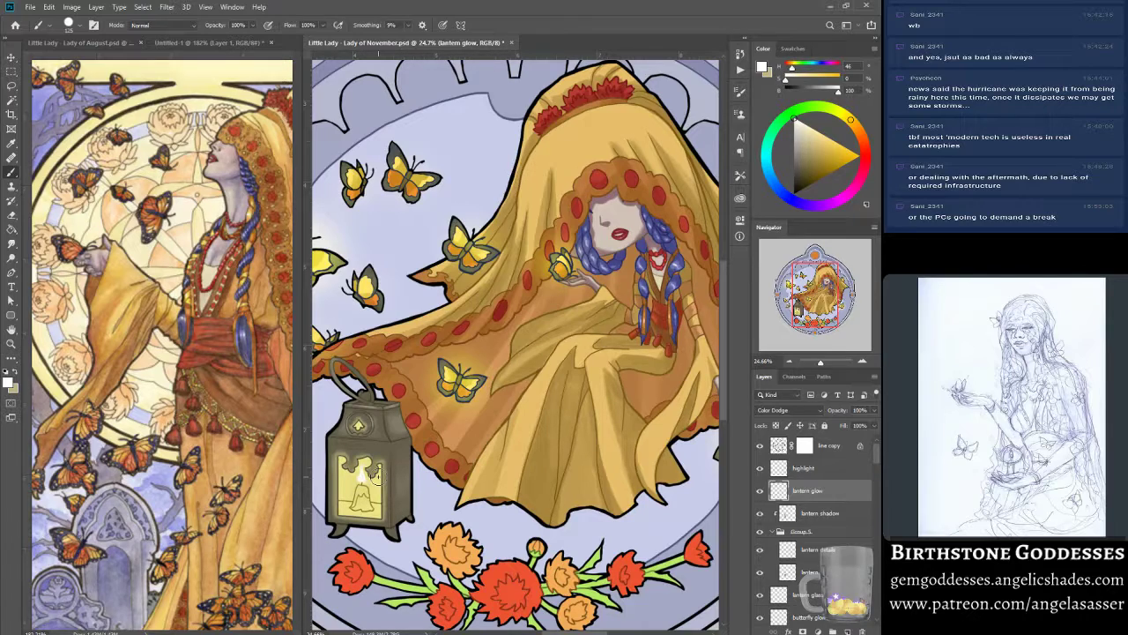
- Smudge the white candle flame at 18% strength to blend it, and save the document
{"action": "left_click", "coordinate": [20, 250], "text": "alt"}
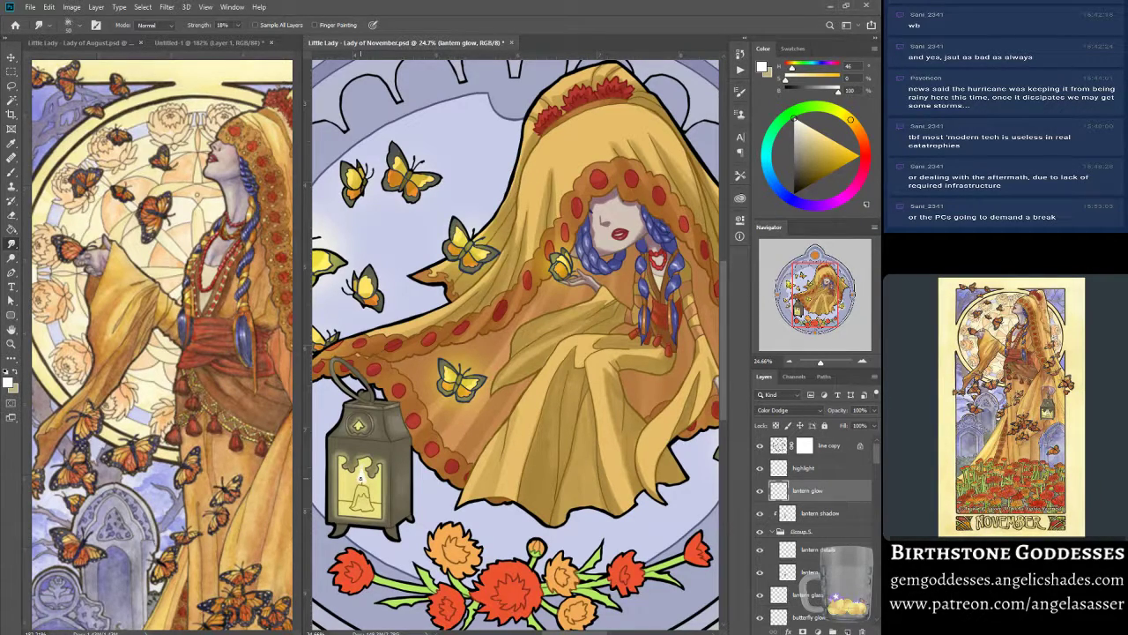
{"action": "left_click_drag", "start_coordinate": [367, 493], "coordinate": [370, 482]}
{"action": "left_click", "coordinate": [30, 7]}
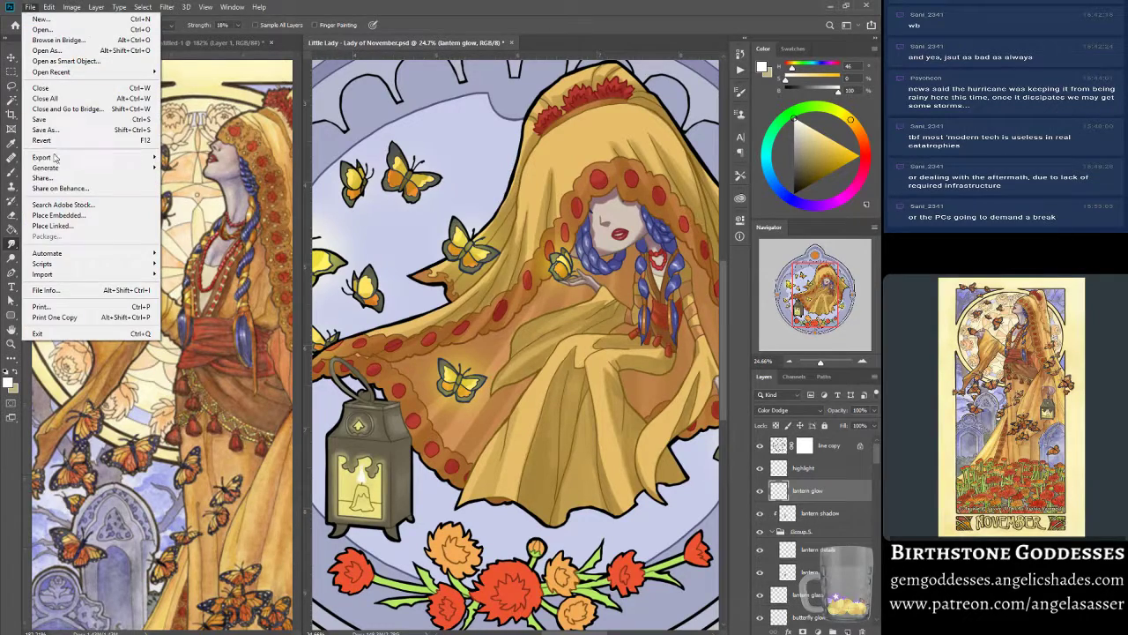
{"action": "left_click", "coordinate": [47, 120]}
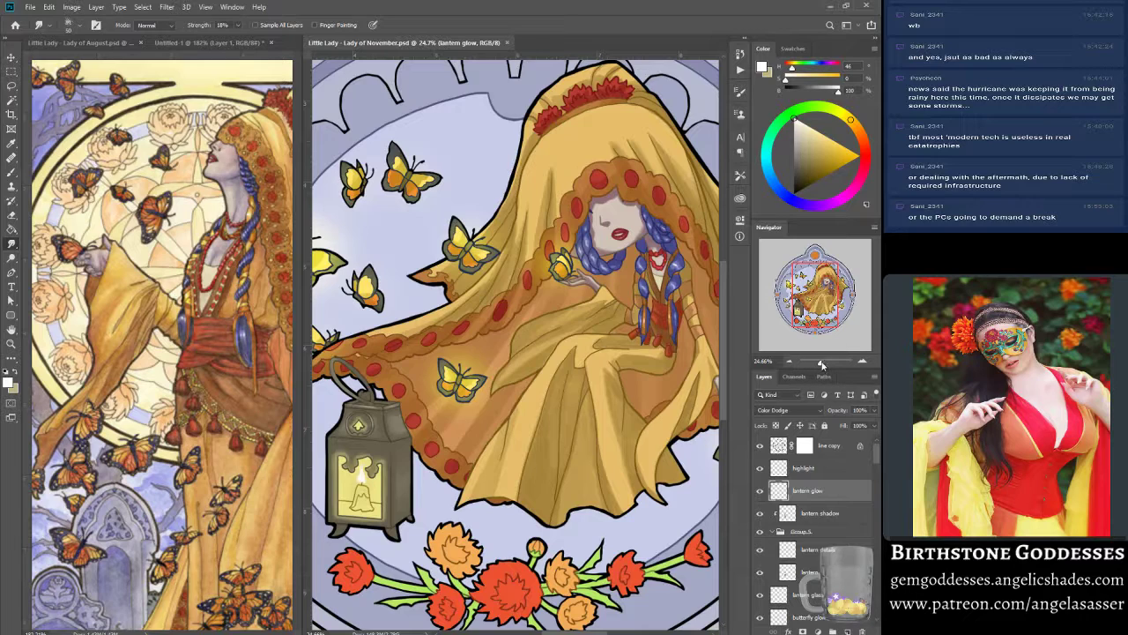
- Select the butterfly glow layer
{"action": "left_click_drag", "start_coordinate": [822, 362], "coordinate": [818, 365]}
{"action": "left_click_drag", "start_coordinate": [819, 366], "coordinate": [822, 366]}
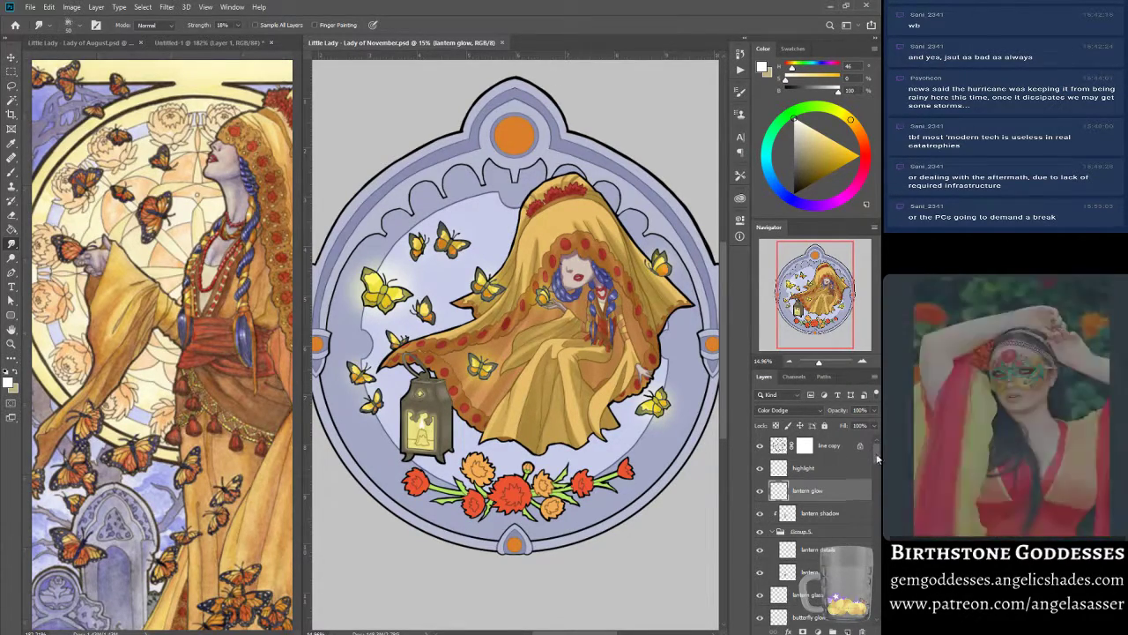
{"action": "scroll", "coordinate": [874, 465], "scroll_direction": "down", "scroll_amount": 3}
{"action": "left_click", "coordinate": [813, 509]}
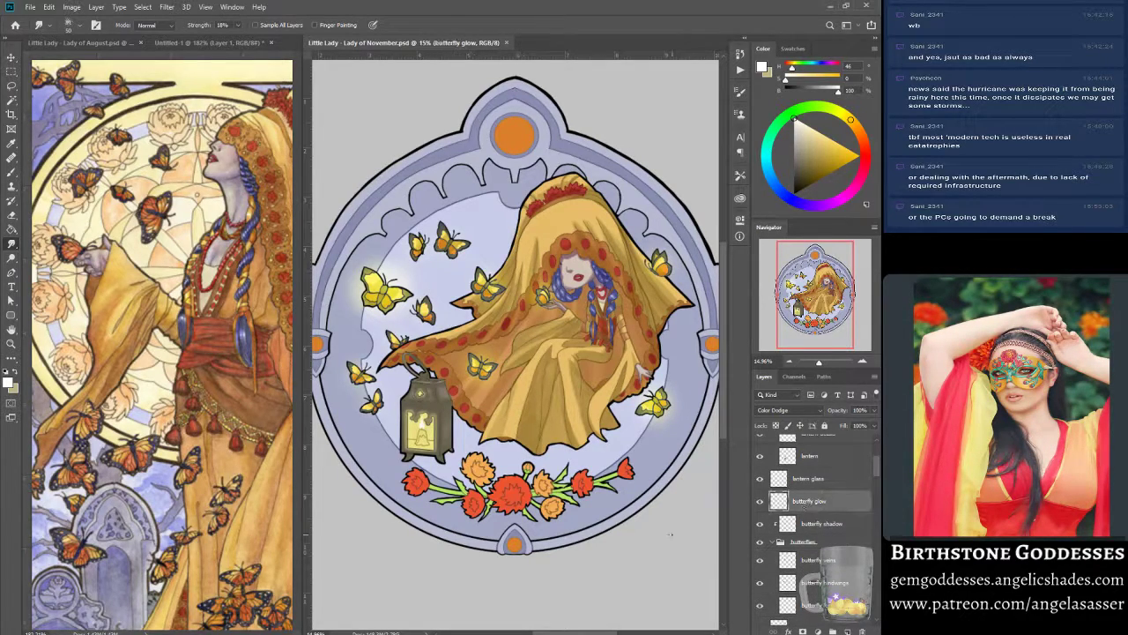
- Open Little Lady - Lady of October.psd as a reference, examine its gem and flame glows up close, and close it
{"action": "mouse_move", "coordinate": [445, 634]}
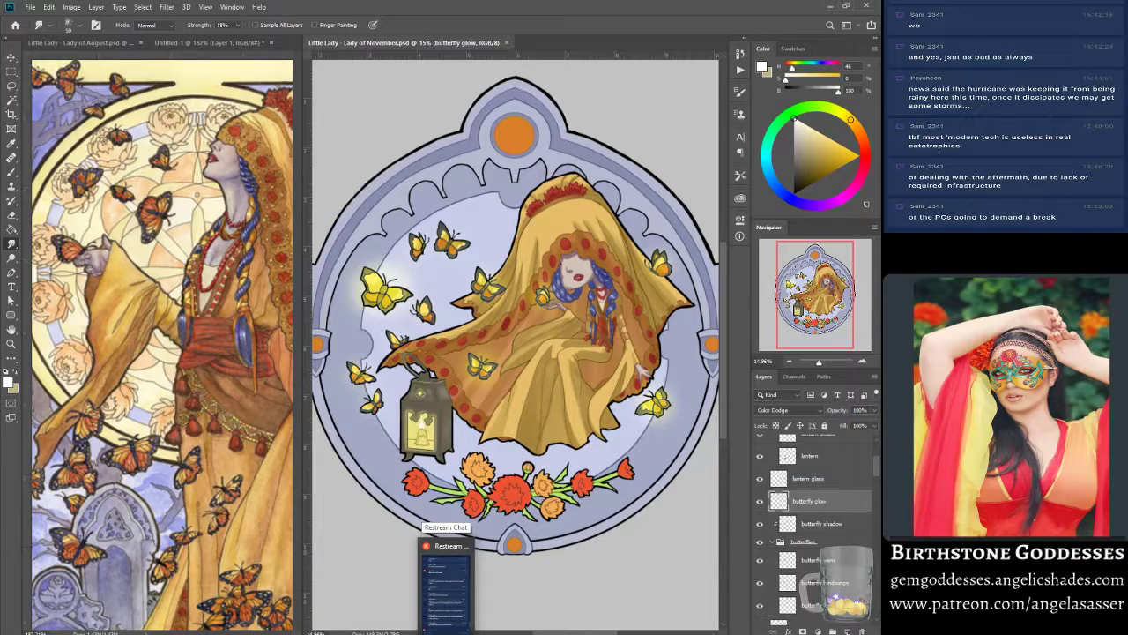
{"action": "left_click", "coordinate": [30, 7]}
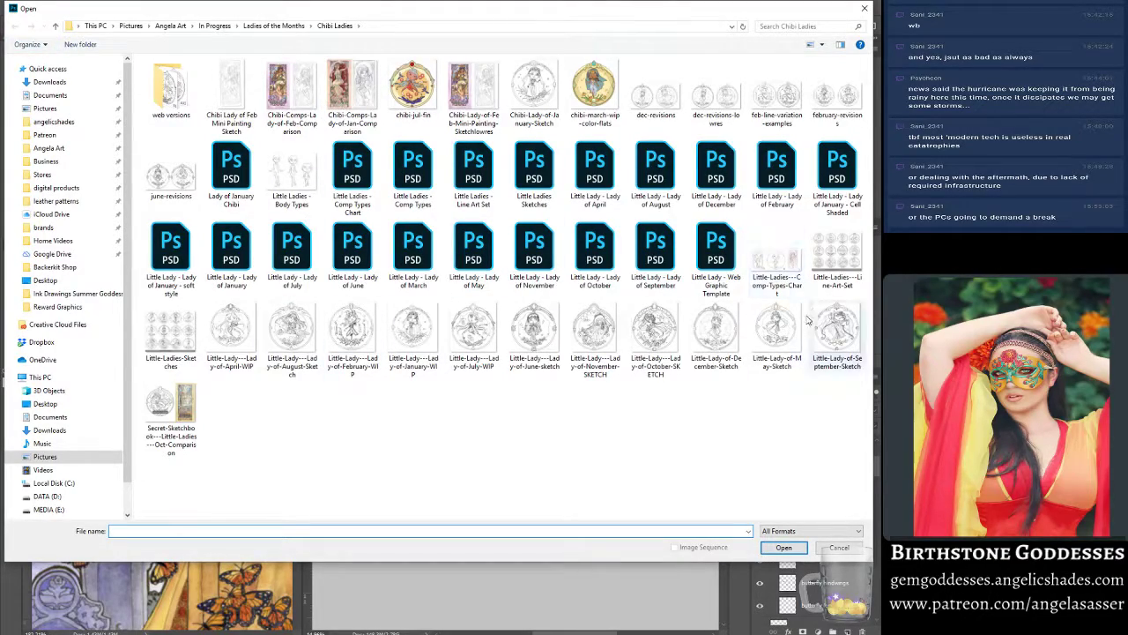
{"action": "double_click", "coordinate": [594, 249]}
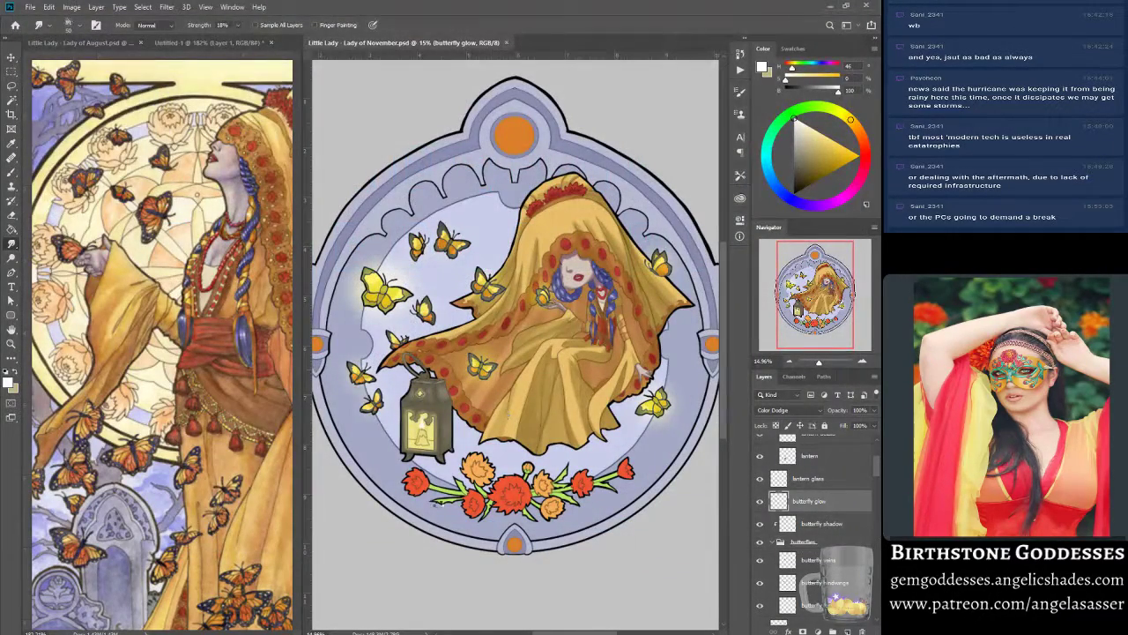
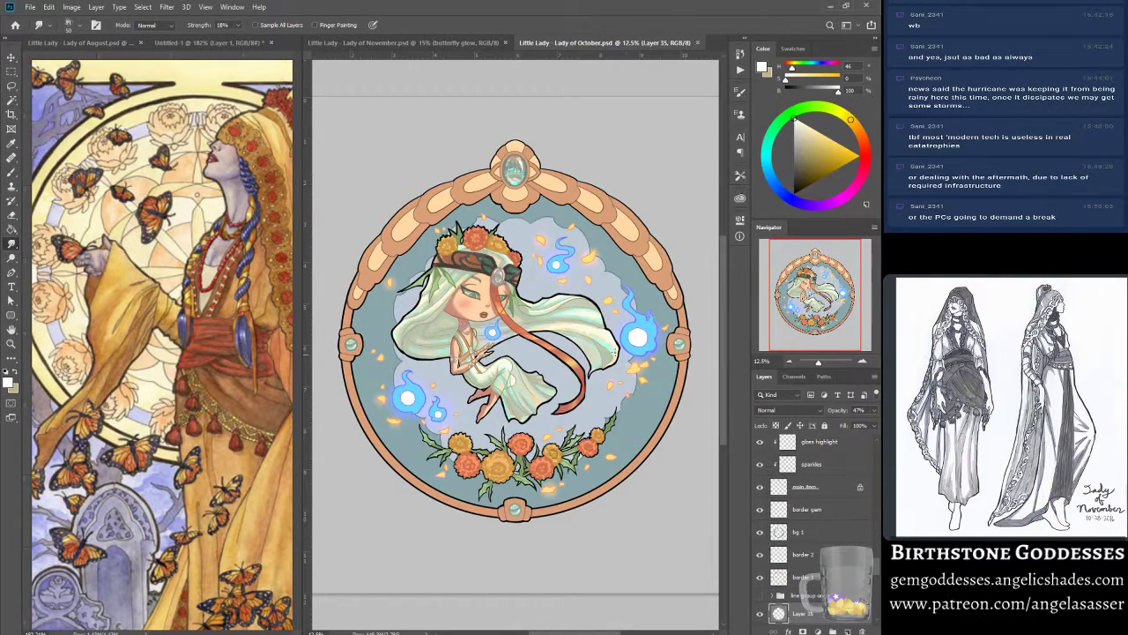
{"action": "key", "text": "z"}
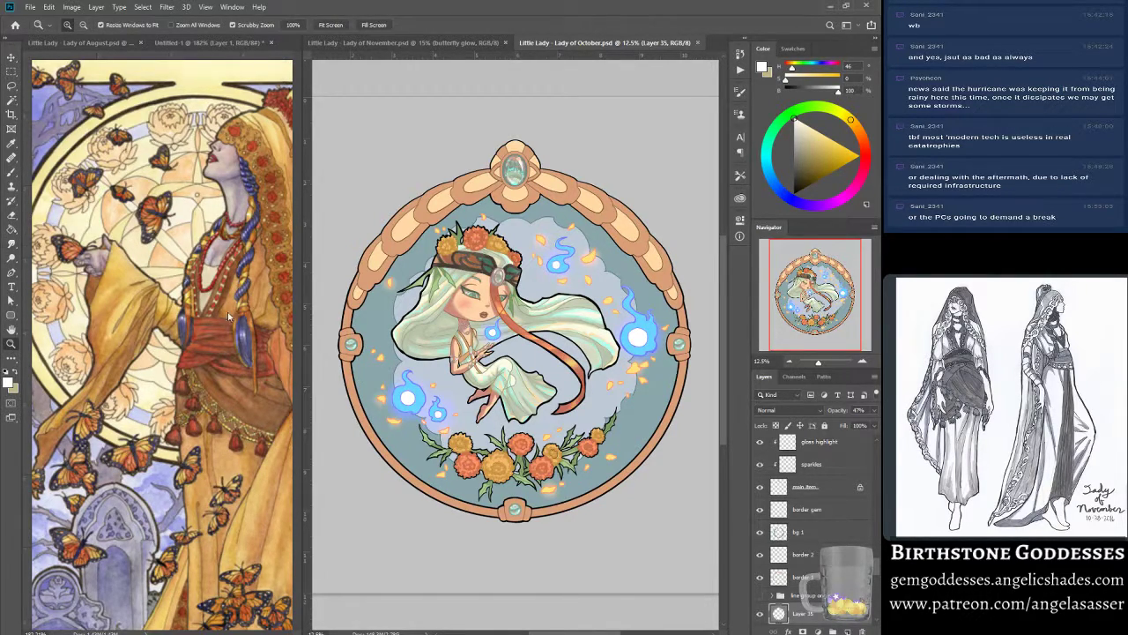
{"action": "left_click", "coordinate": [526, 170]}
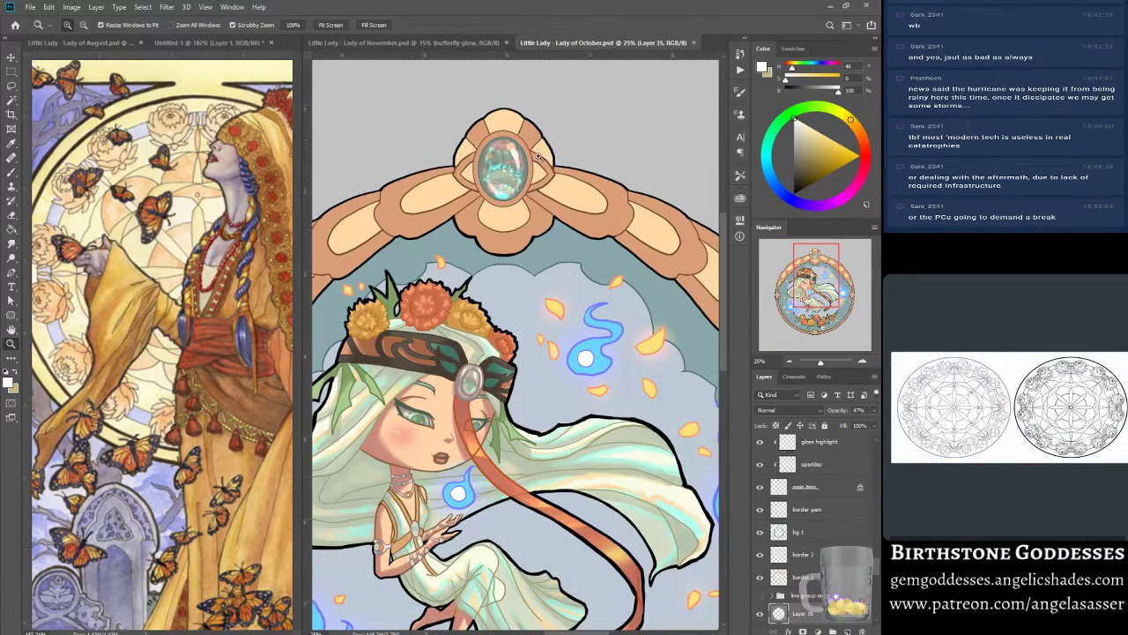
{"action": "left_click", "coordinate": [339, 25]}
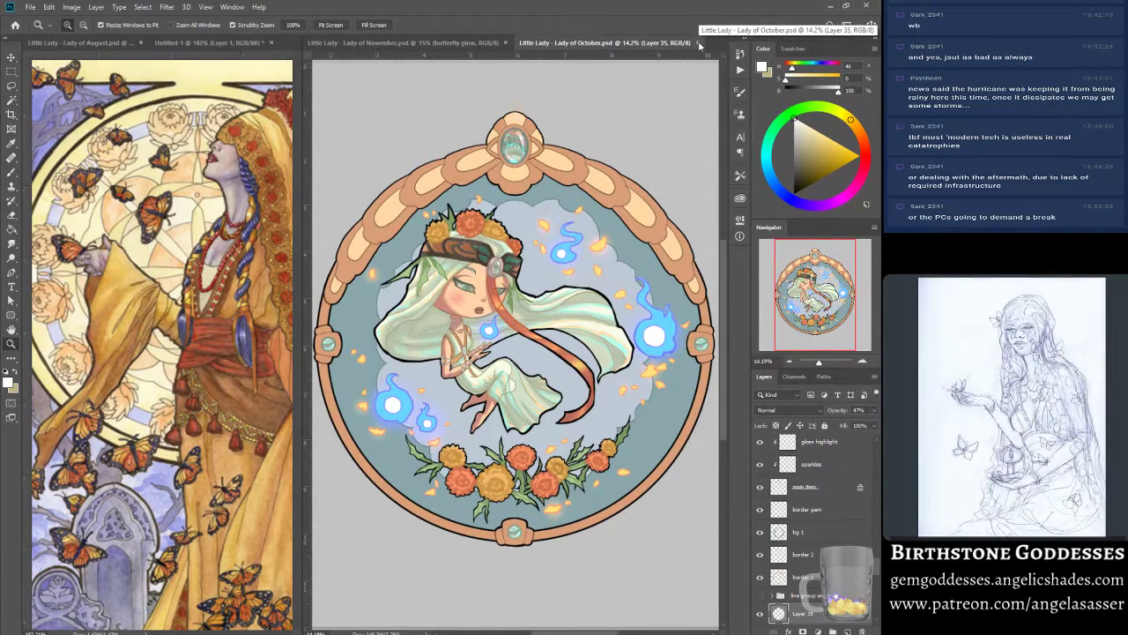
{"action": "left_click", "coordinate": [699, 43]}
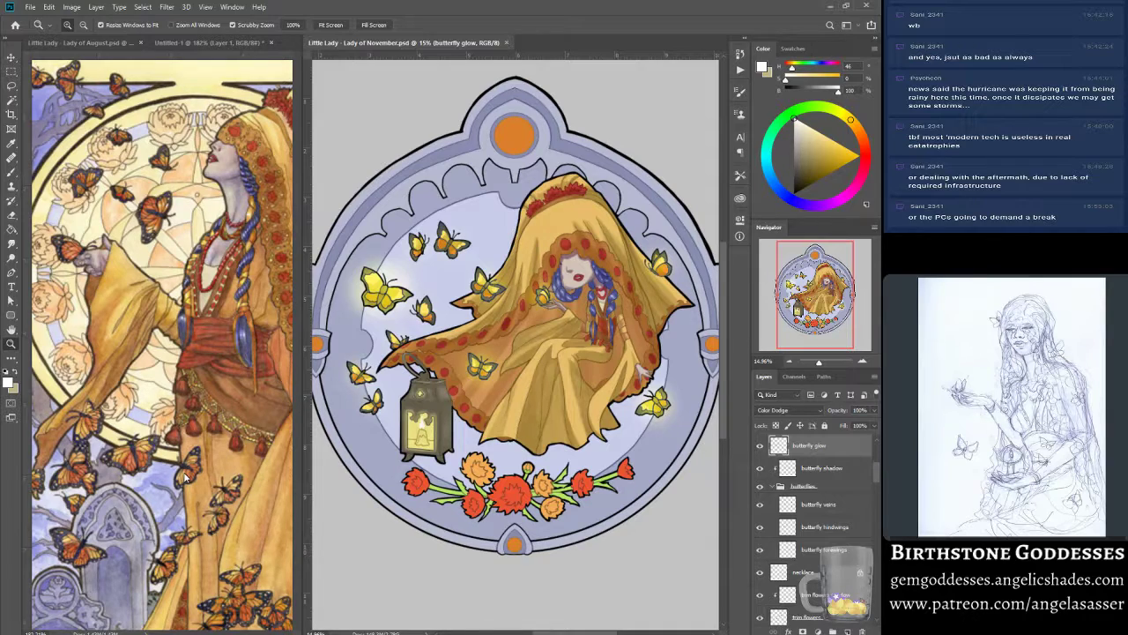
- Shift the butterfly glow layer's hue to +137 with Hue/Saturation, comparing the preview on and off, and save the document
{"action": "key", "text": "ctrl+u"}
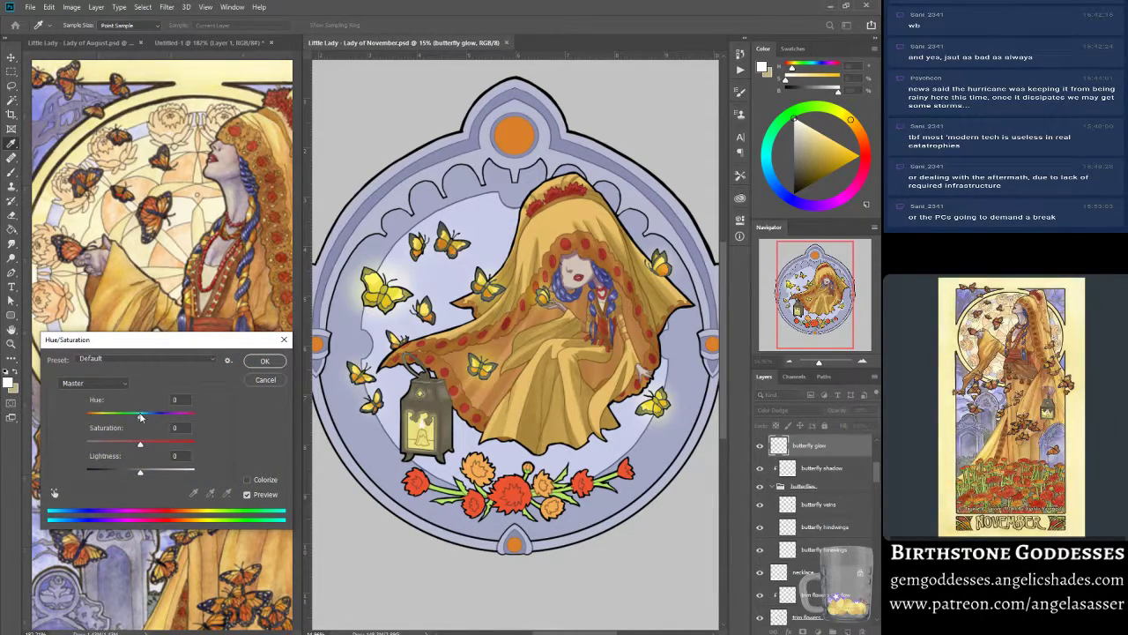
{"action": "left_click_drag", "start_coordinate": [140, 416], "coordinate": [73, 415]}
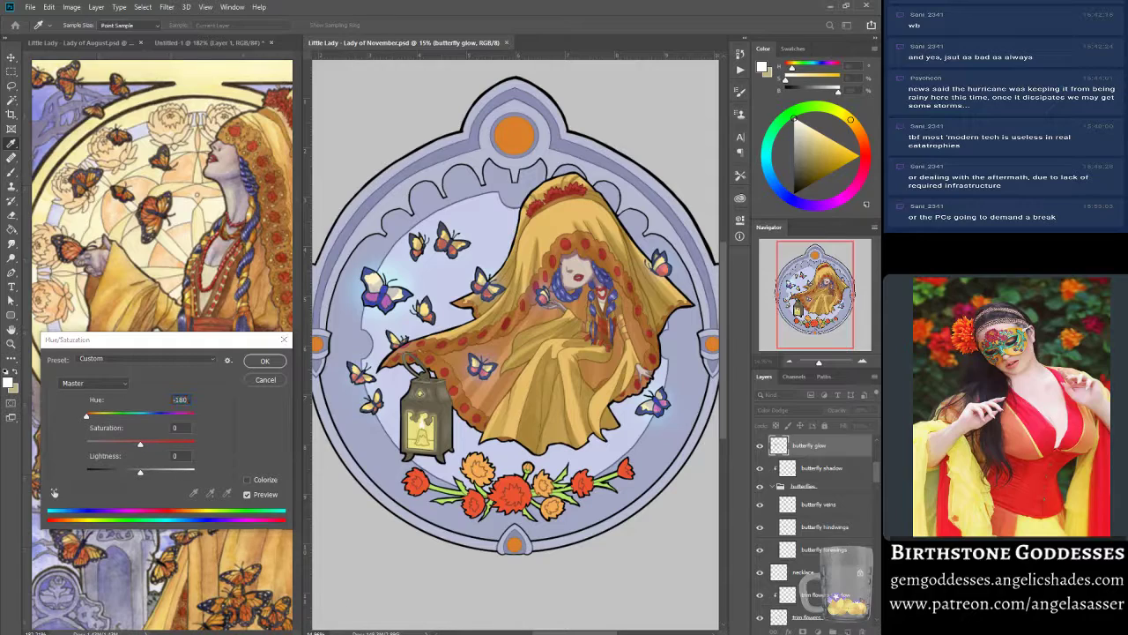
{"action": "left_click", "coordinate": [87, 419]}
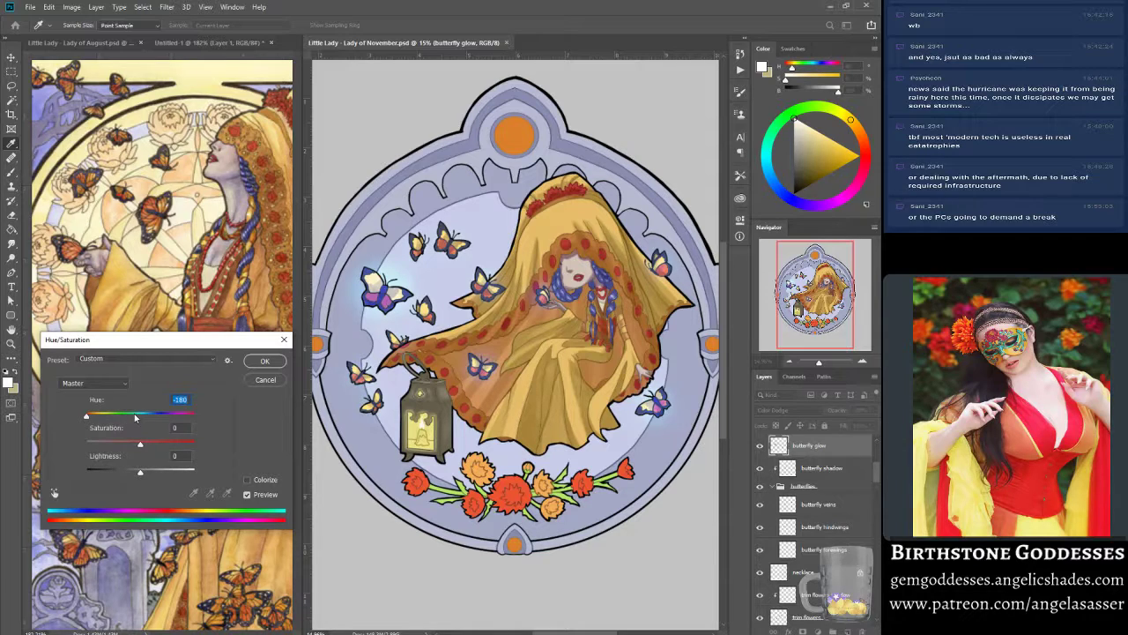
{"action": "left_click_drag", "start_coordinate": [87, 419], "coordinate": [185, 412]}
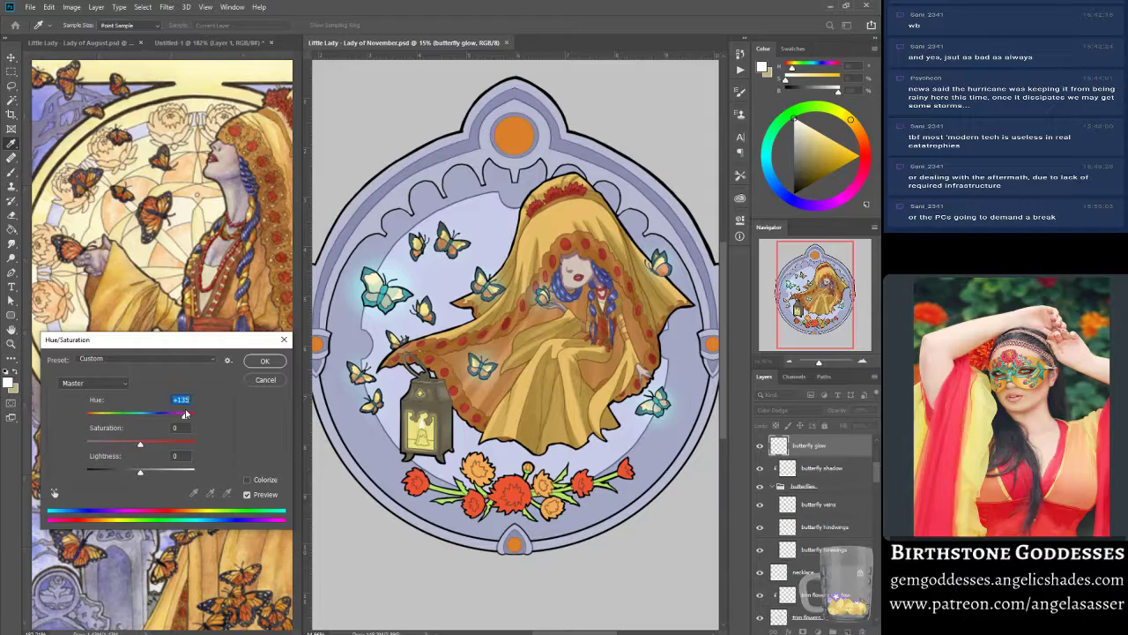
{"action": "left_click_drag", "start_coordinate": [184, 413], "coordinate": [212, 409]}
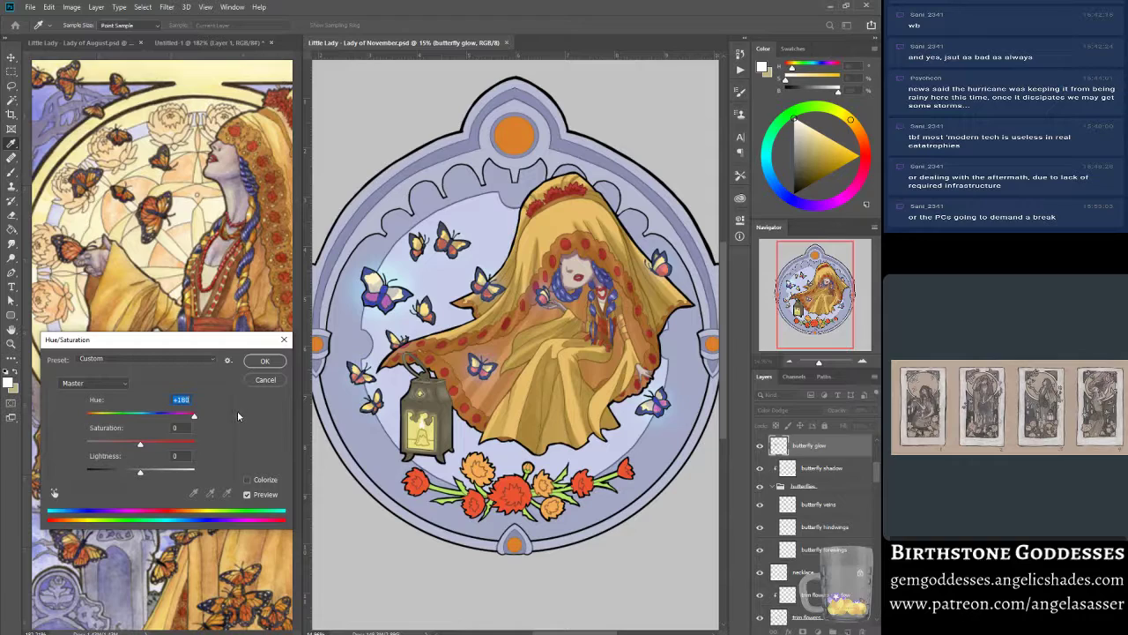
{"action": "left_click_drag", "start_coordinate": [223, 408], "coordinate": [62, 398]}
{"action": "mouse_move", "coordinate": [86, 415]}
{"action": "left_mouse_down"}
{"action": "mouse_move", "coordinate": [201, 422]}
{"action": "mouse_move", "coordinate": [186, 413]}
{"action": "left_mouse_up"}
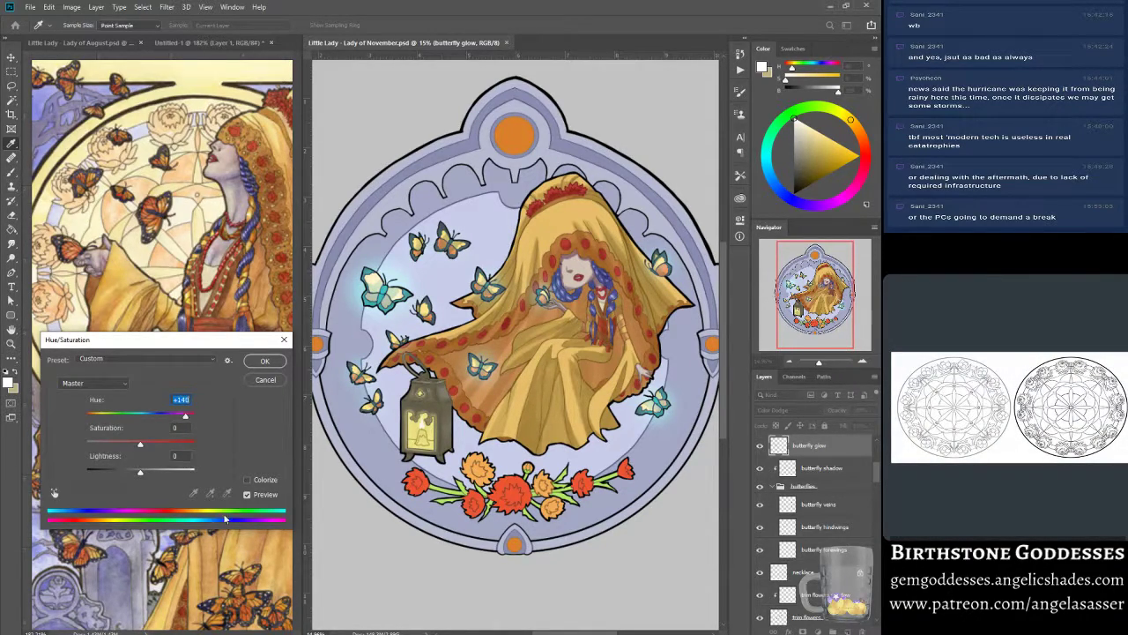
{"action": "left_click", "coordinate": [247, 494]}
{"action": "left_click", "coordinate": [251, 496]}
{"action": "mouse_move", "coordinate": [186, 415]}
{"action": "left_mouse_down"}
{"action": "mouse_move", "coordinate": [74, 421]}
{"action": "mouse_move", "coordinate": [187, 433]}
{"action": "left_mouse_up"}
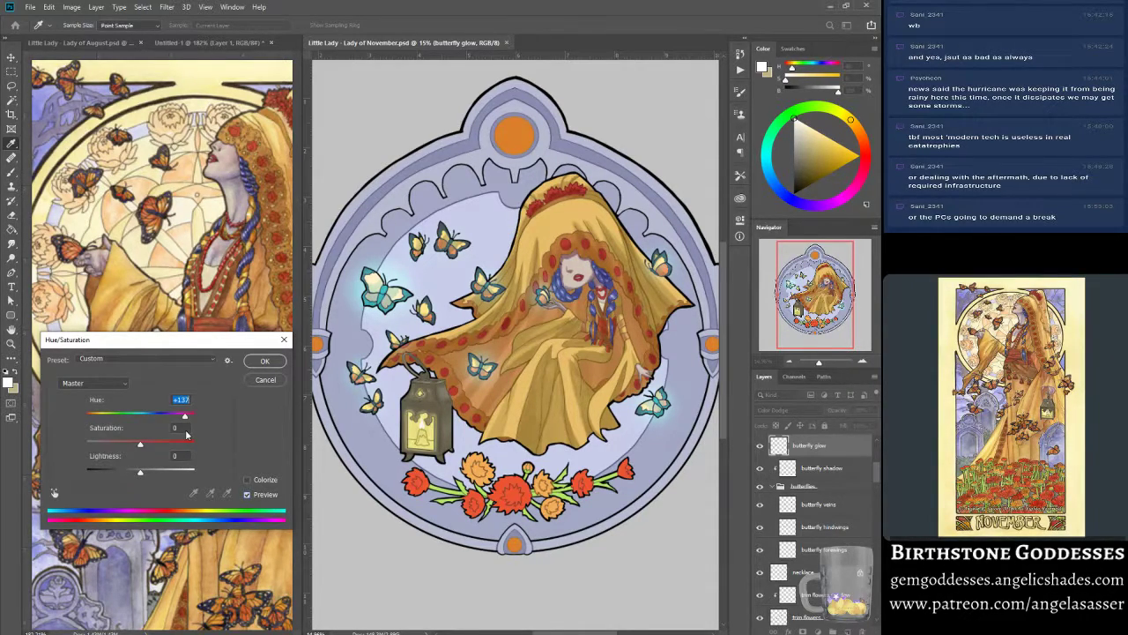
{"action": "left_click", "coordinate": [264, 501]}
{"action": "left_click", "coordinate": [267, 359]}
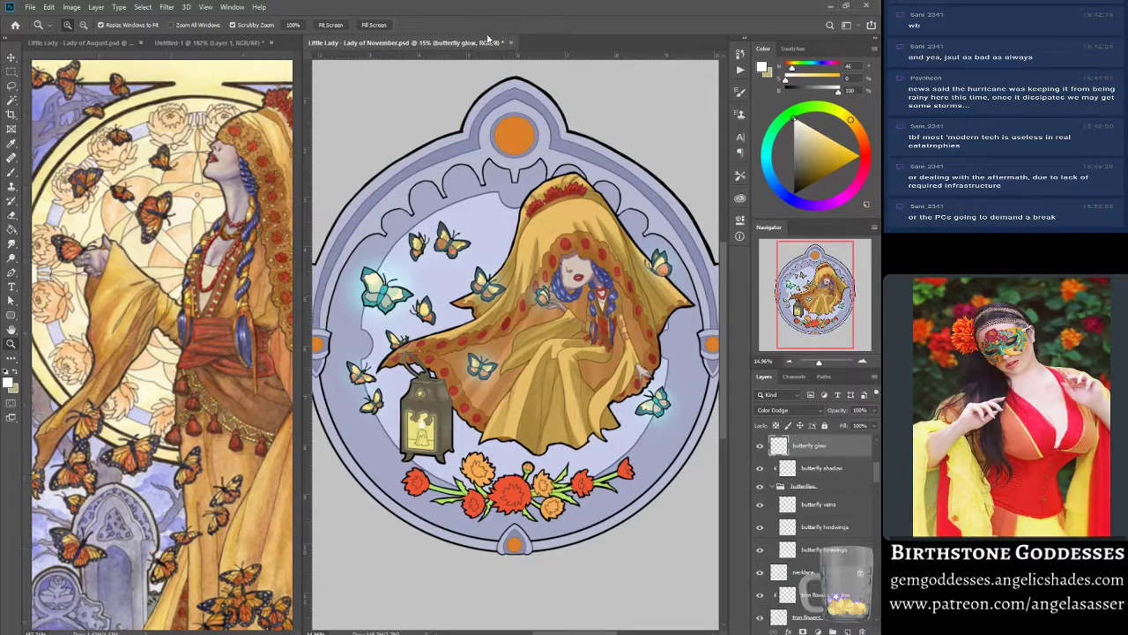
{"action": "left_click", "coordinate": [30, 7]}
{"action": "left_click", "coordinate": [70, 120]}
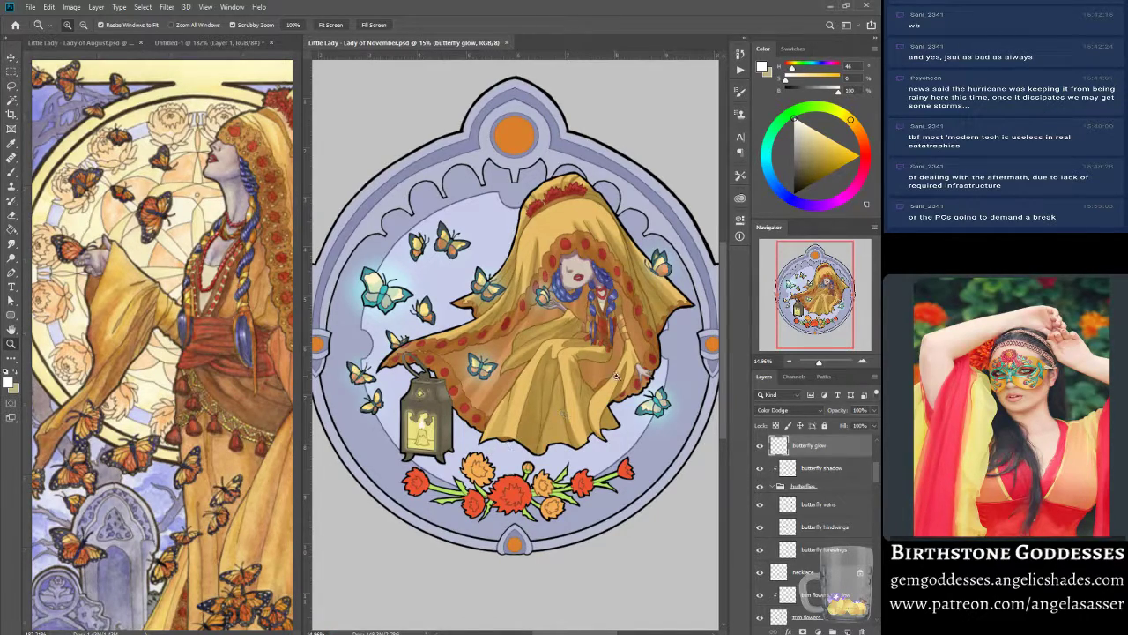
- Inspect the recoloured butterfly glow up close, and enlarge the view of the full November painting in Untitled-1 for reference
{"action": "left_click", "coordinate": [555, 300]}
{"action": "left_click", "coordinate": [555, 301]}
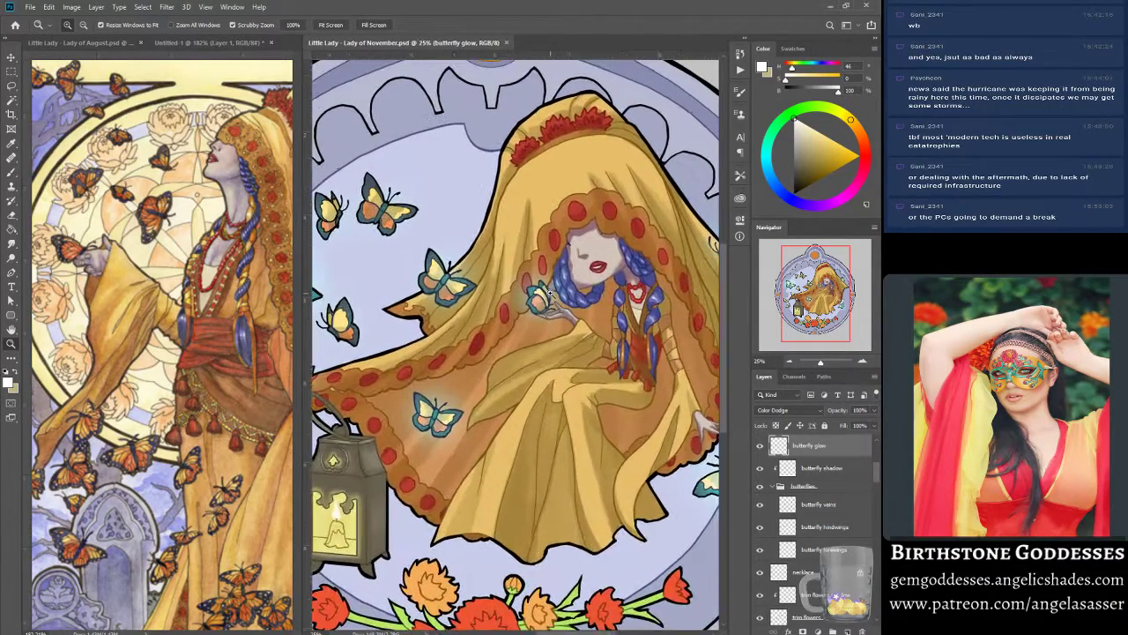
{"action": "left_click", "coordinate": [335, 27]}
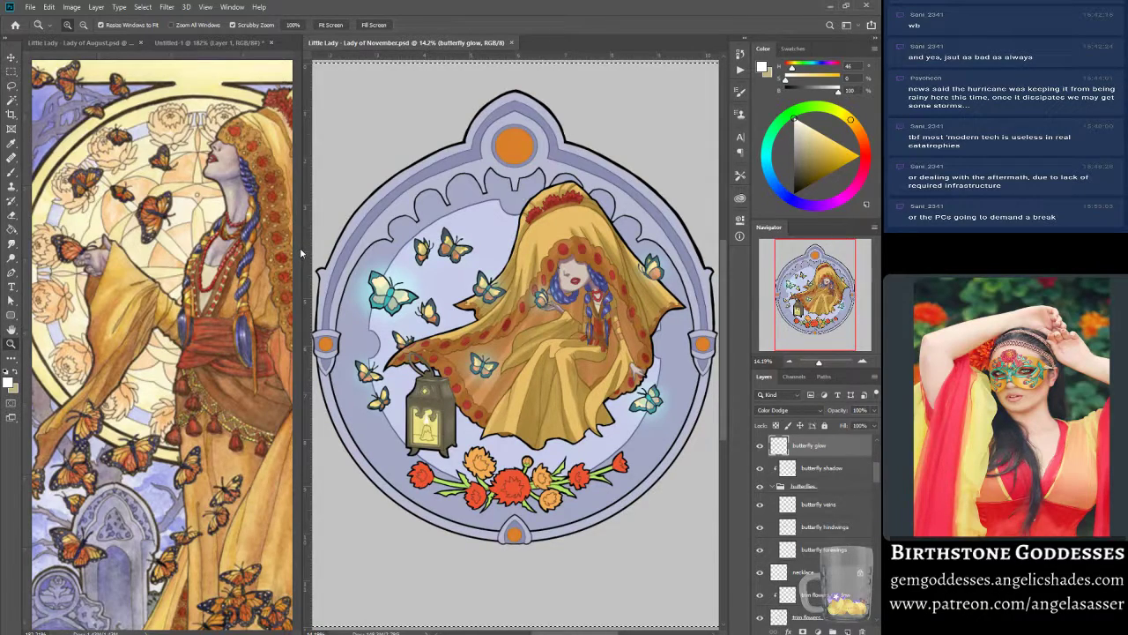
{"action": "left_click", "coordinate": [115, 42]}
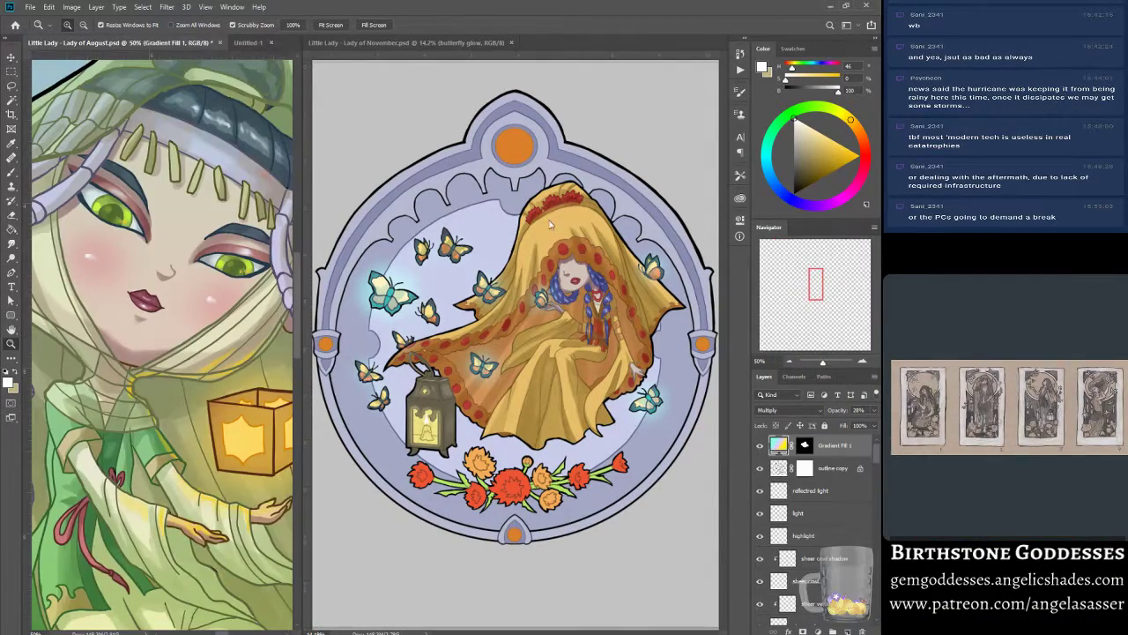
{"action": "left_click", "coordinate": [248, 42]}
{"action": "left_click_drag", "start_coordinate": [827, 364], "coordinate": [827, 363]}
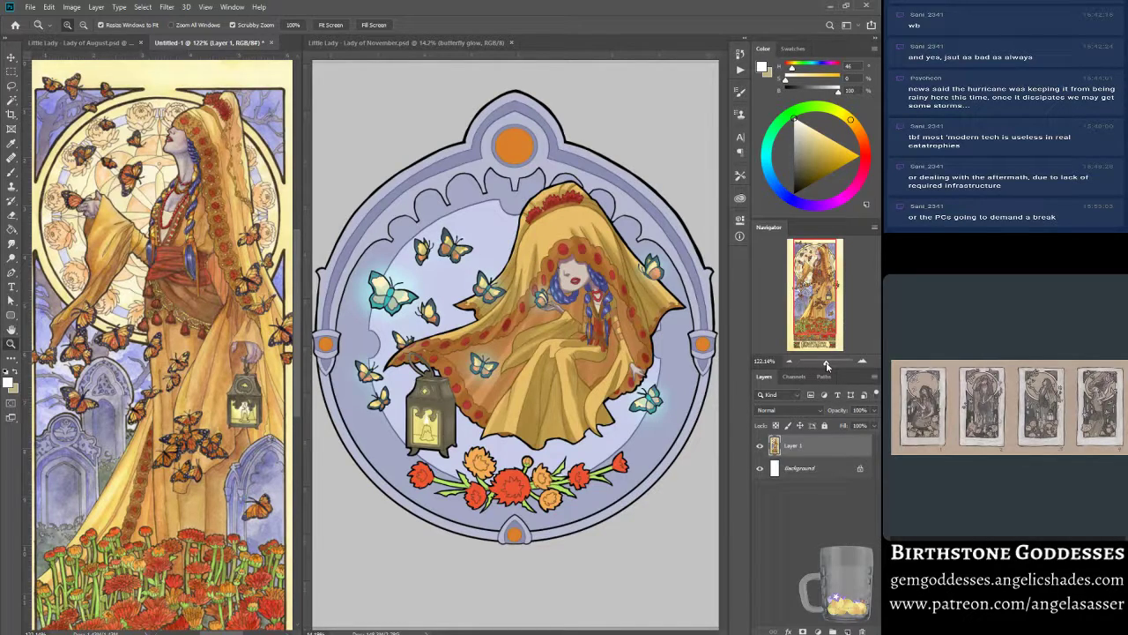
{"action": "left_click_drag", "start_coordinate": [826, 365], "coordinate": [828, 364]}
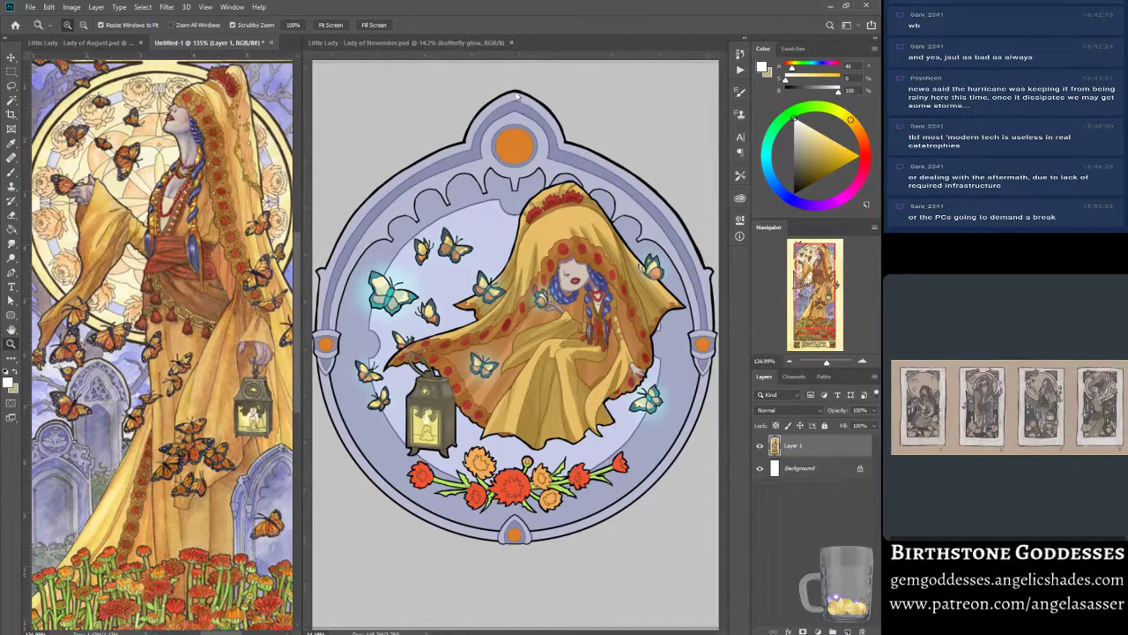
{"action": "left_click", "coordinate": [467, 43]}
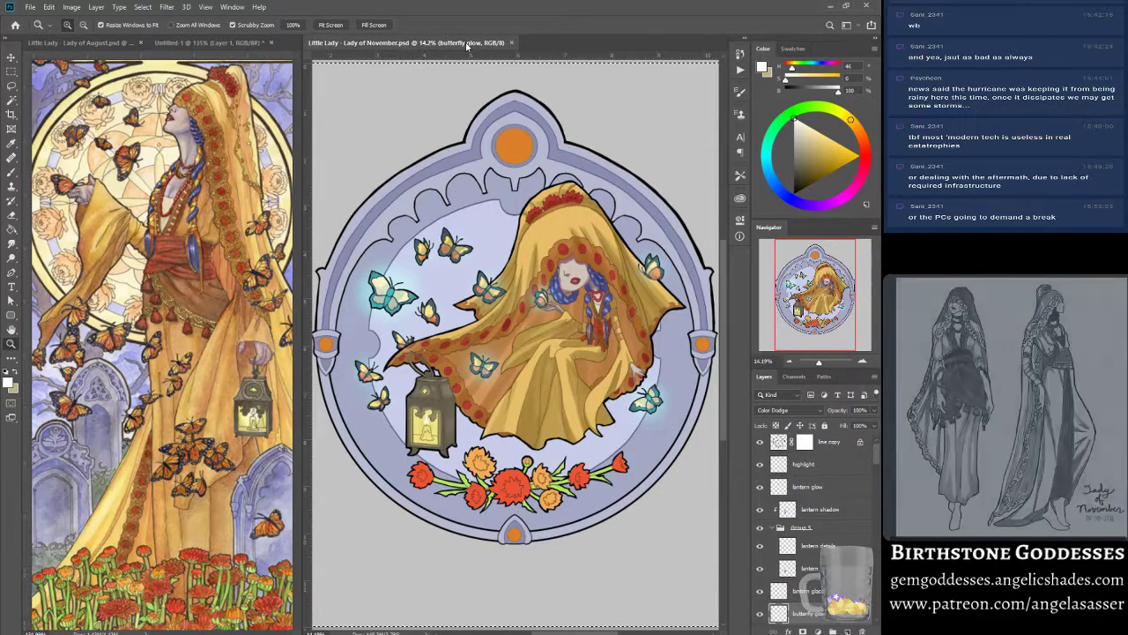
- Select the border flowers 1 layer in the November document, and toggle its visibility to check which flowers it holds
{"action": "scroll", "coordinate": [505, 343], "scroll_direction": "up", "scroll_amount": 1}
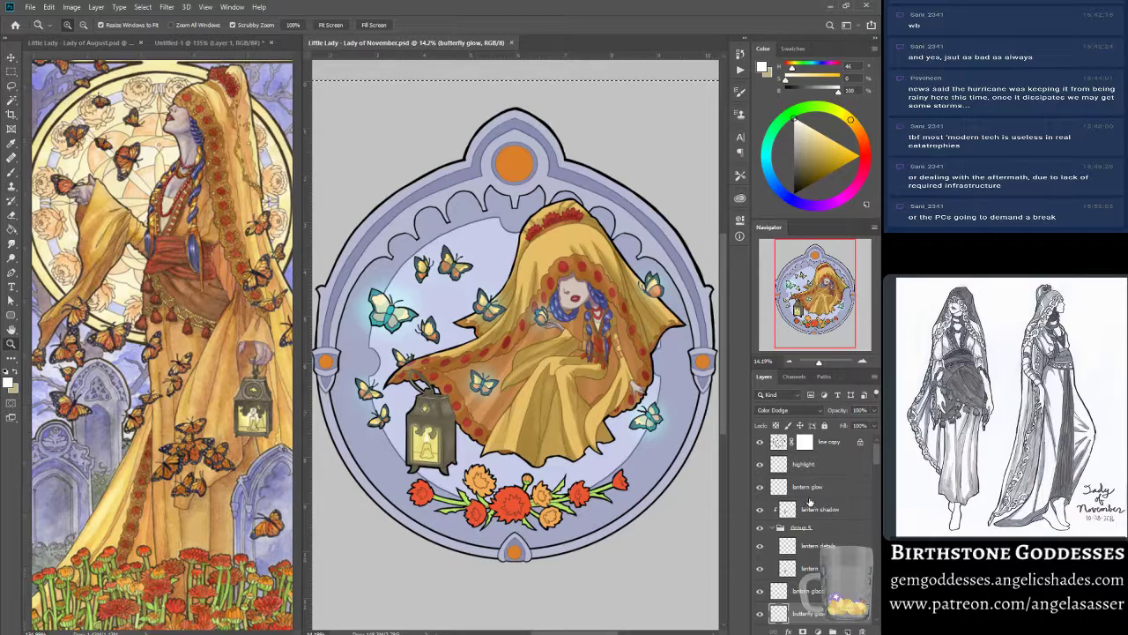
{"action": "scroll", "coordinate": [840, 571], "scroll_direction": "down", "scroll_amount": 3}
{"action": "scroll", "coordinate": [840, 572], "scroll_direction": "down", "scroll_amount": 5}
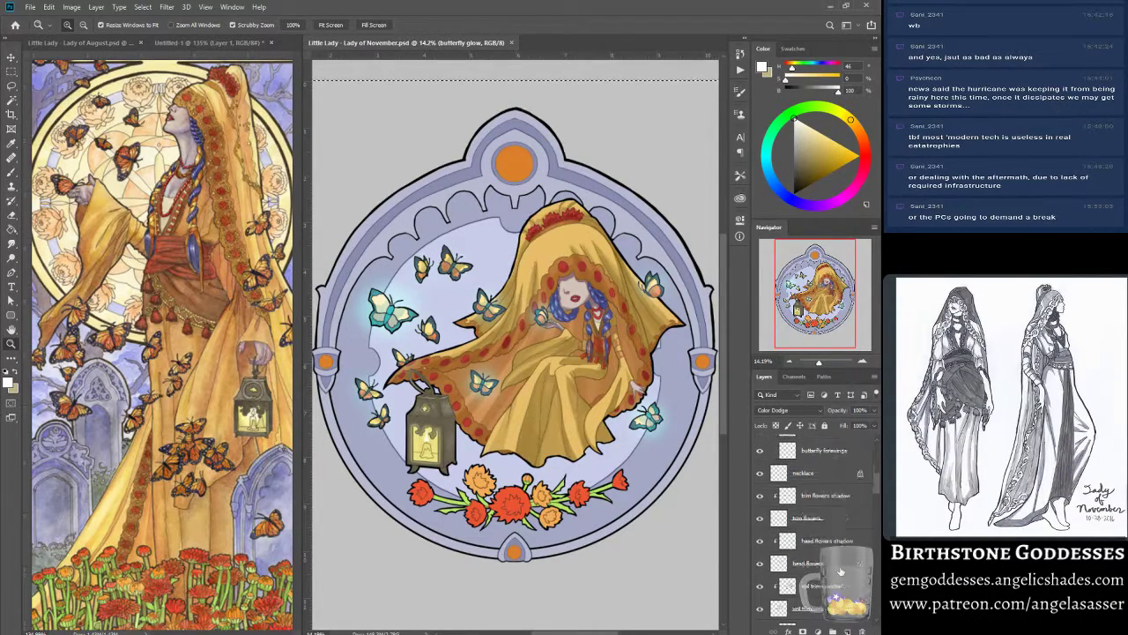
{"action": "scroll", "coordinate": [840, 571], "scroll_direction": "down", "scroll_amount": 5}
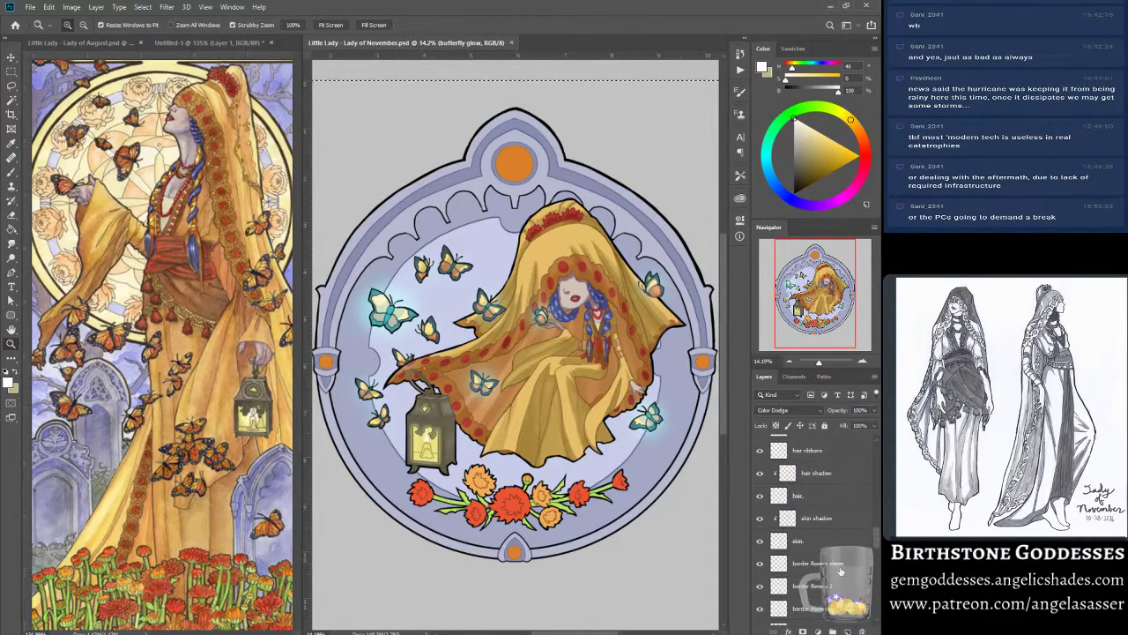
{"action": "scroll", "coordinate": [840, 571], "scroll_direction": "up", "scroll_amount": 1}
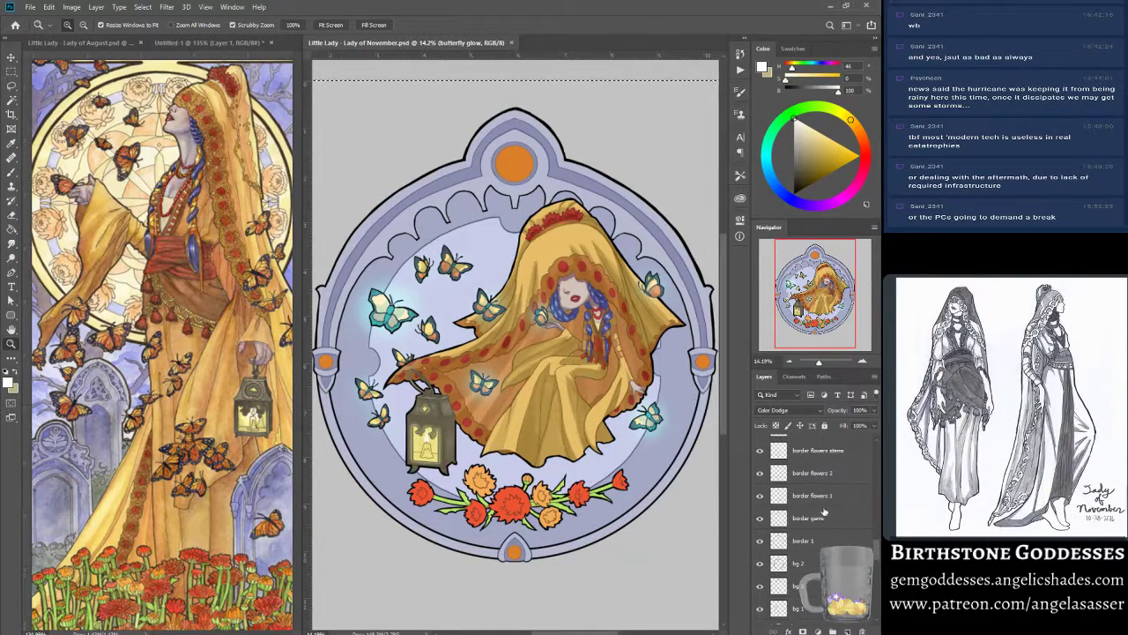
{"action": "left_click", "coordinate": [824, 498]}
{"action": "left_click", "coordinate": [758, 495]}
{"action": "left_click", "coordinate": [759, 495]}
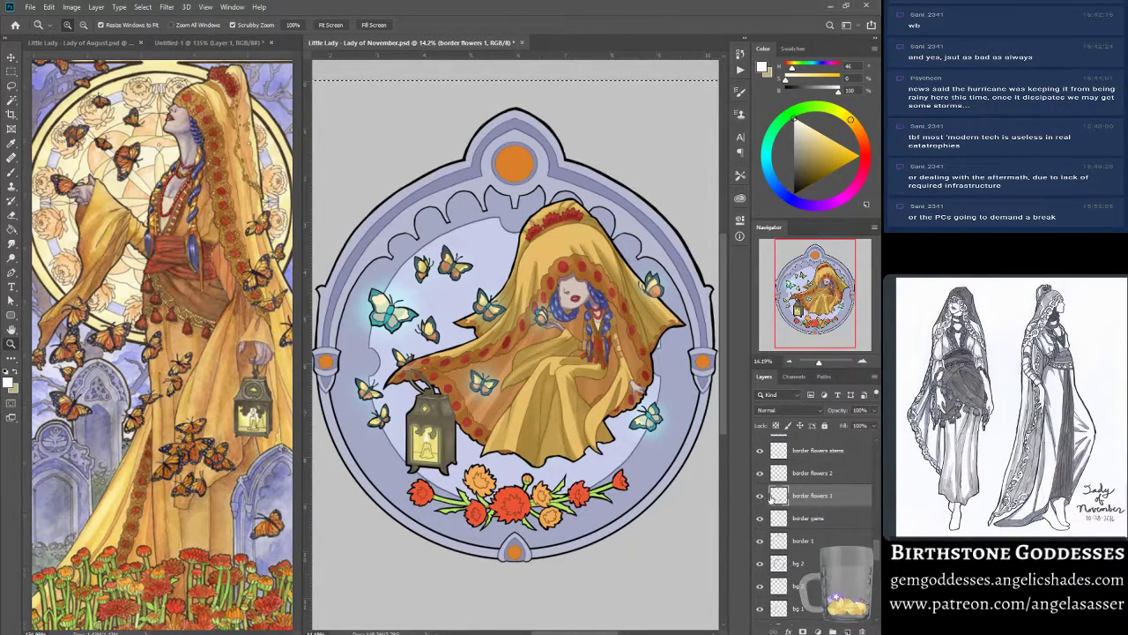
- Add a layer named "flower 1 shadow" above border flowers 1 and clip it to that layer
{"action": "left_click", "coordinate": [847, 631]}
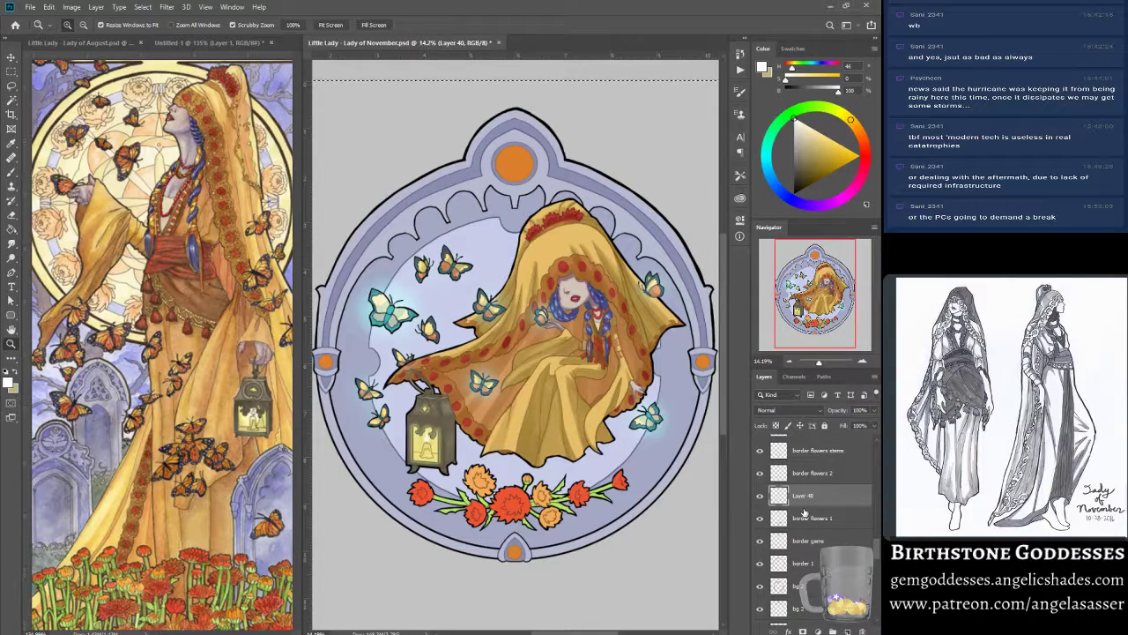
{"action": "double_click", "coordinate": [810, 496]}
{"action": "type", "text": "flowe"}
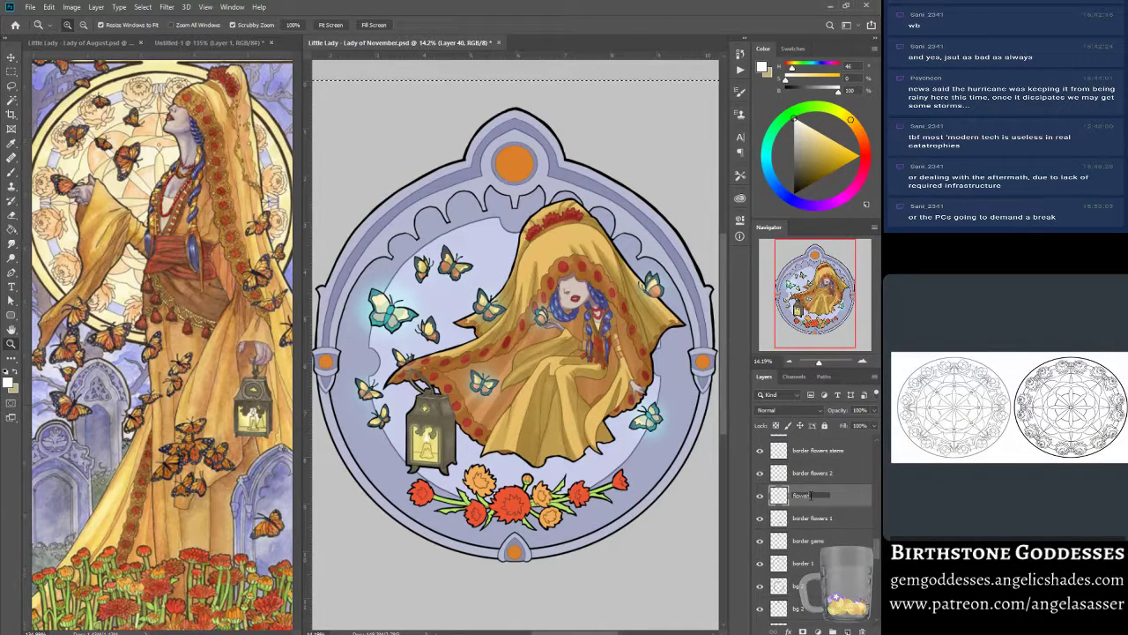
{"action": "type", "text": "r 1 shadow"}
{"action": "key", "text": "Return"}
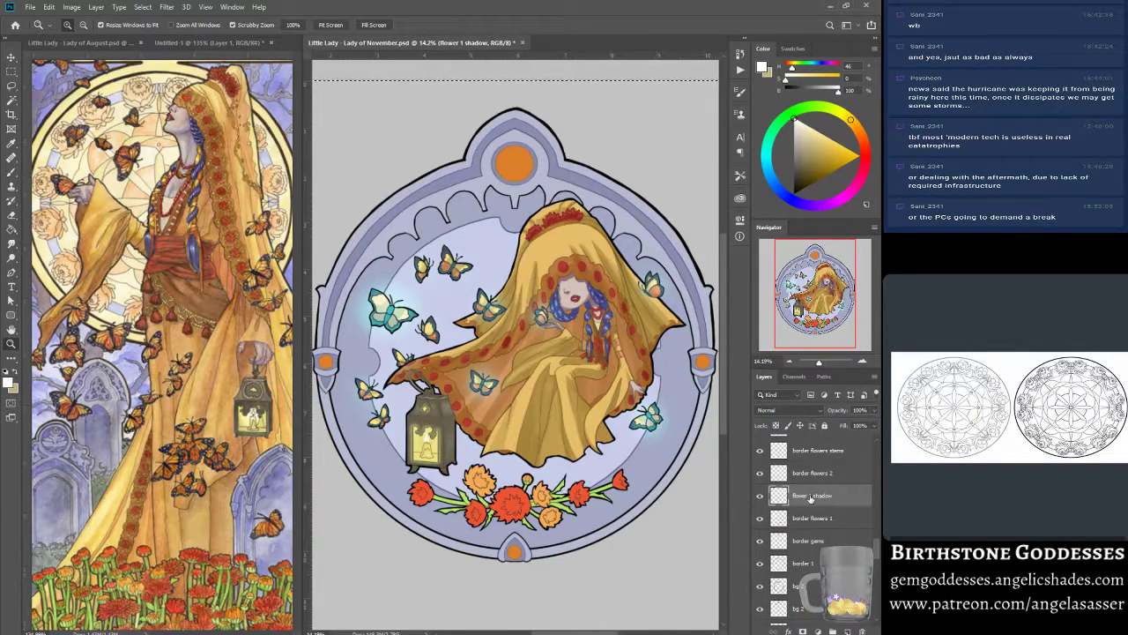
{"action": "right_click", "coordinate": [811, 497]}
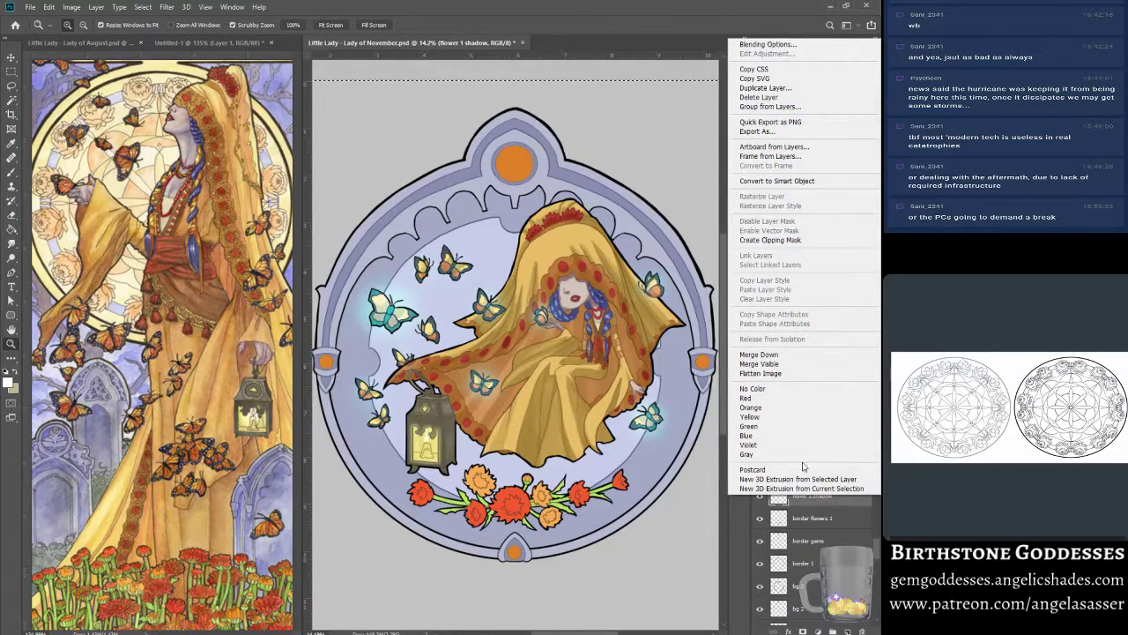
{"action": "left_click", "coordinate": [785, 242]}
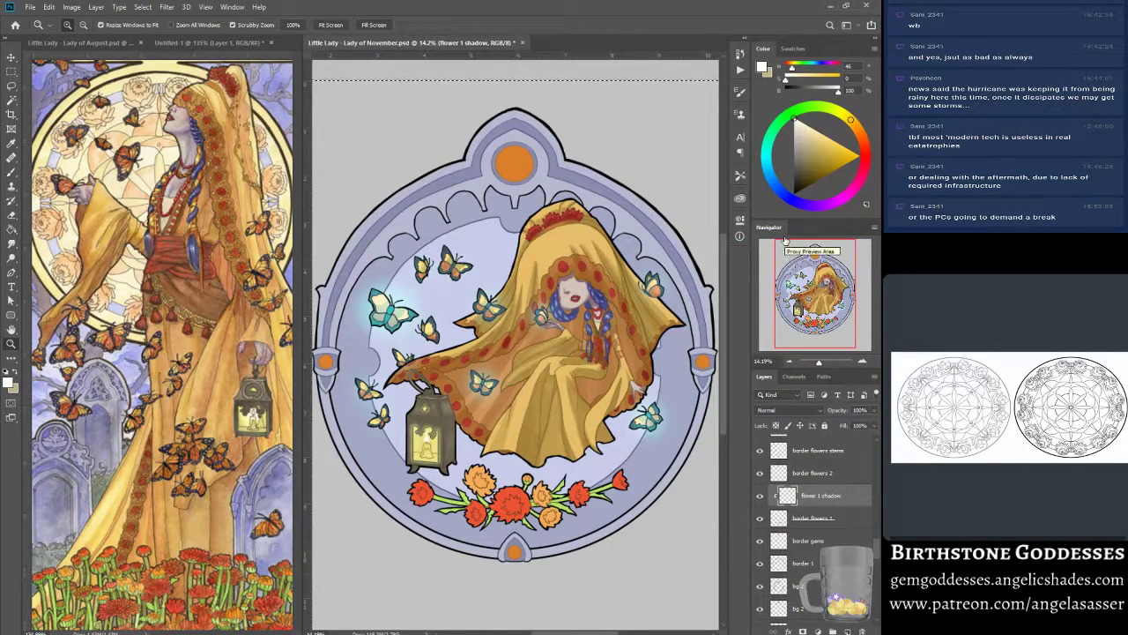
- Set the Eyedropper to sample All Layers, and pick up a dark red as the Brush colour for the flower shadows
{"action": "left_click", "coordinate": [760, 519]}
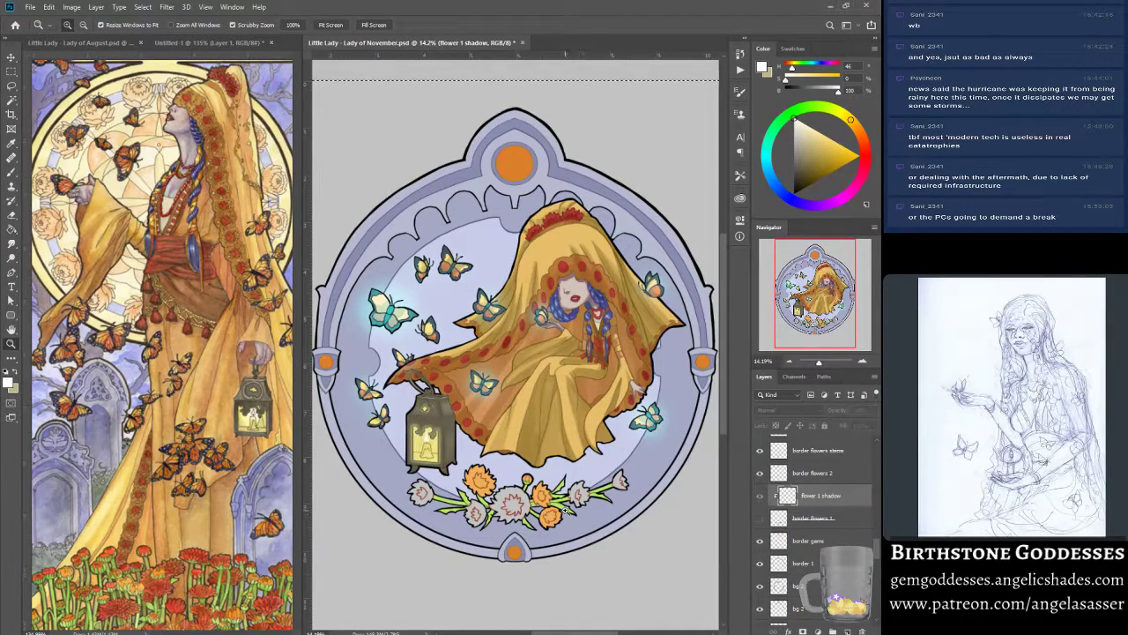
{"action": "left_click", "coordinate": [11, 174]}
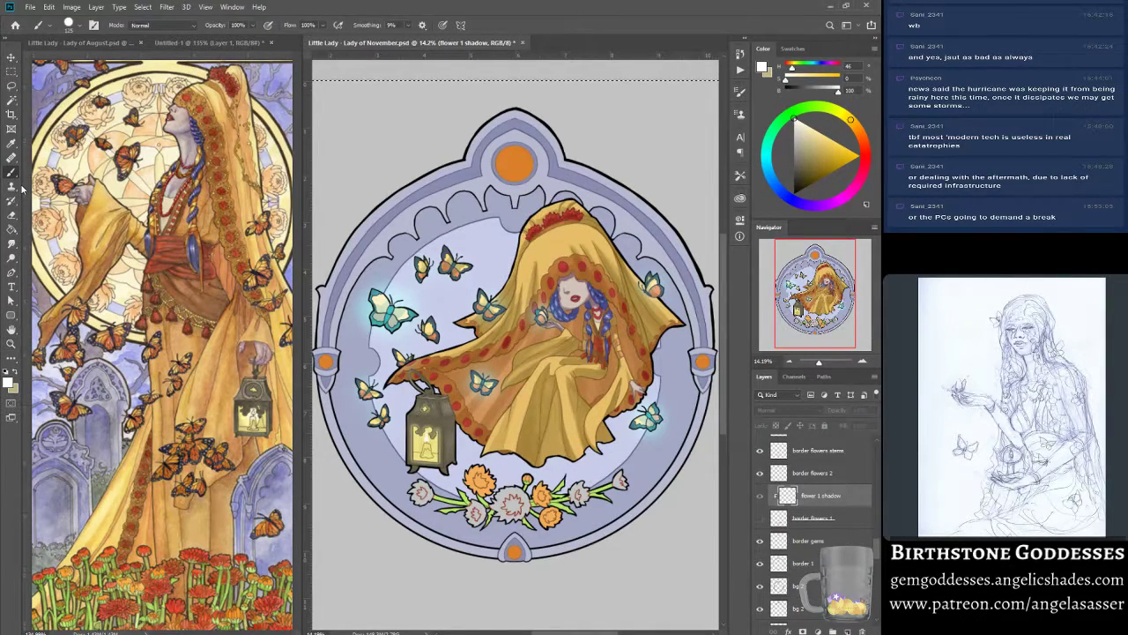
{"action": "left_click", "coordinate": [759, 518]}
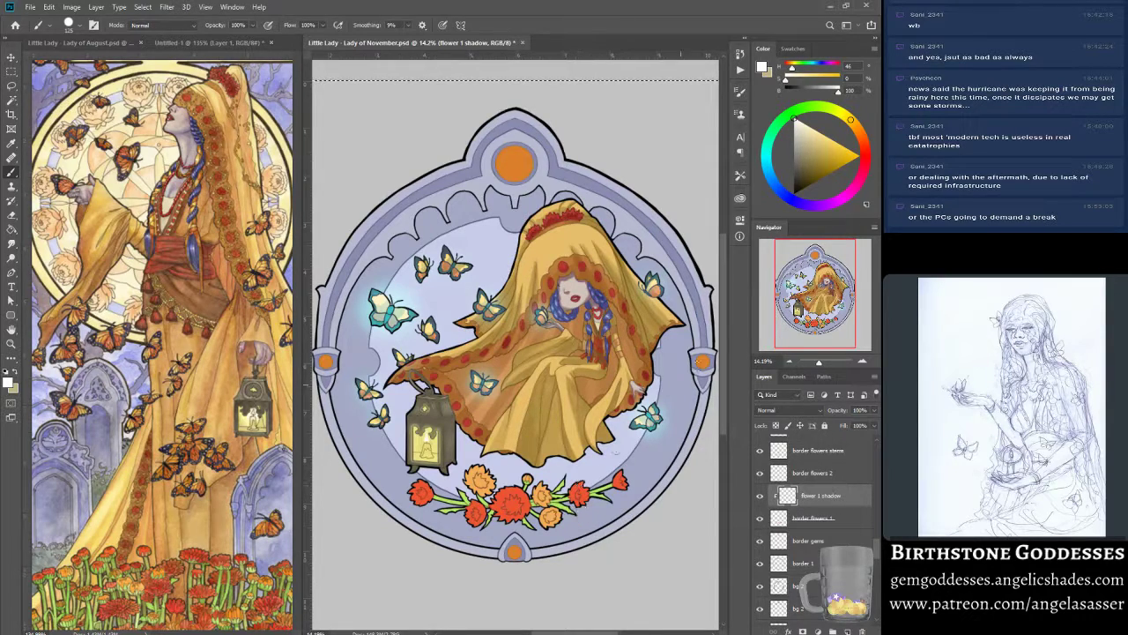
{"action": "left_click", "coordinate": [12, 144]}
{"action": "left_click", "coordinate": [236, 25]}
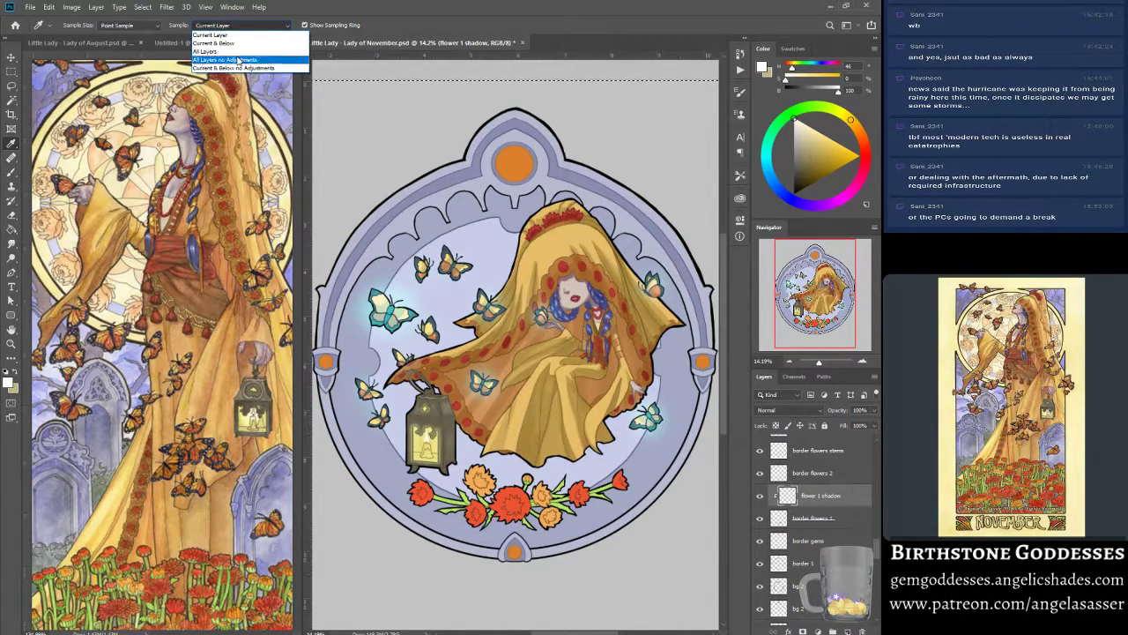
{"action": "left_click", "coordinate": [231, 51]}
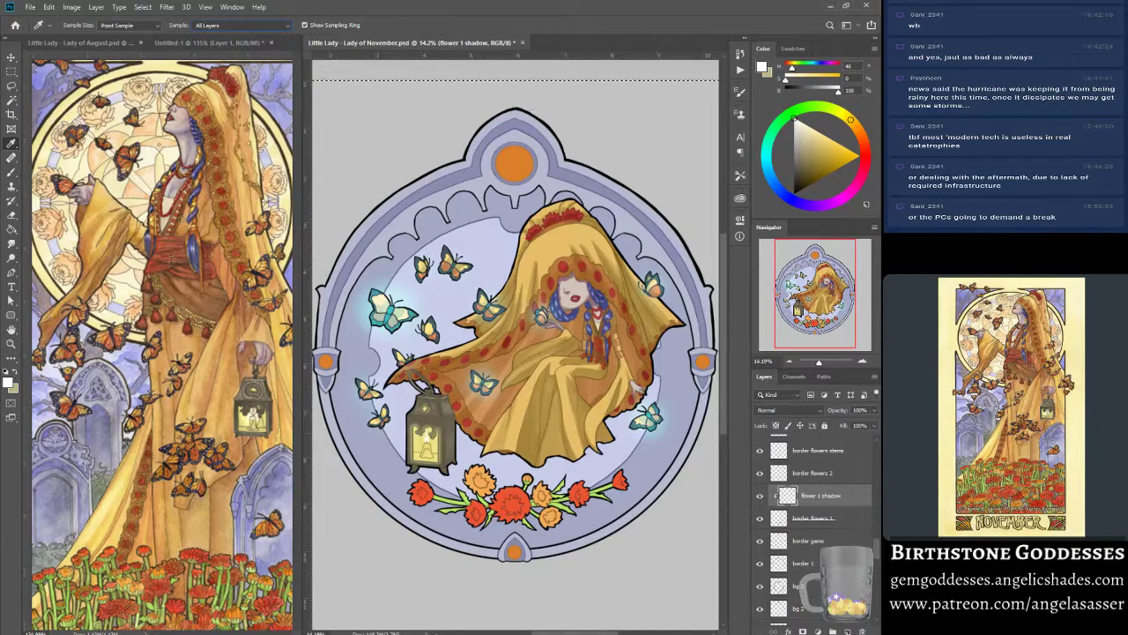
{"action": "left_click", "coordinate": [12, 173]}
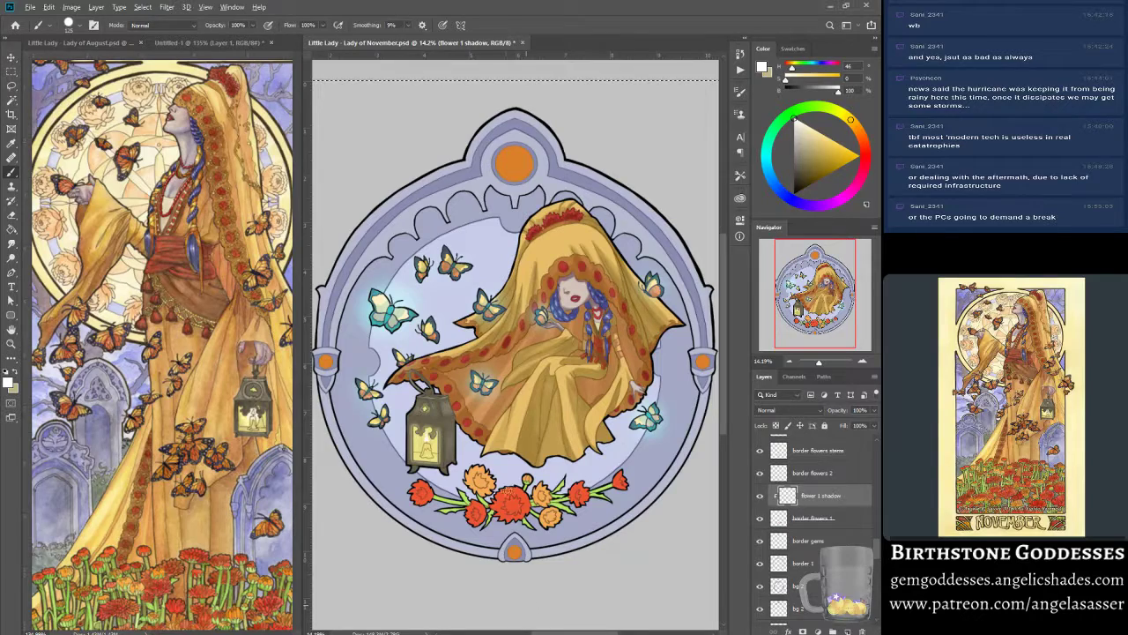
{"action": "left_click", "coordinate": [511, 516], "text": "alt"}
{"action": "left_click", "coordinate": [511, 516], "text": "alt"}
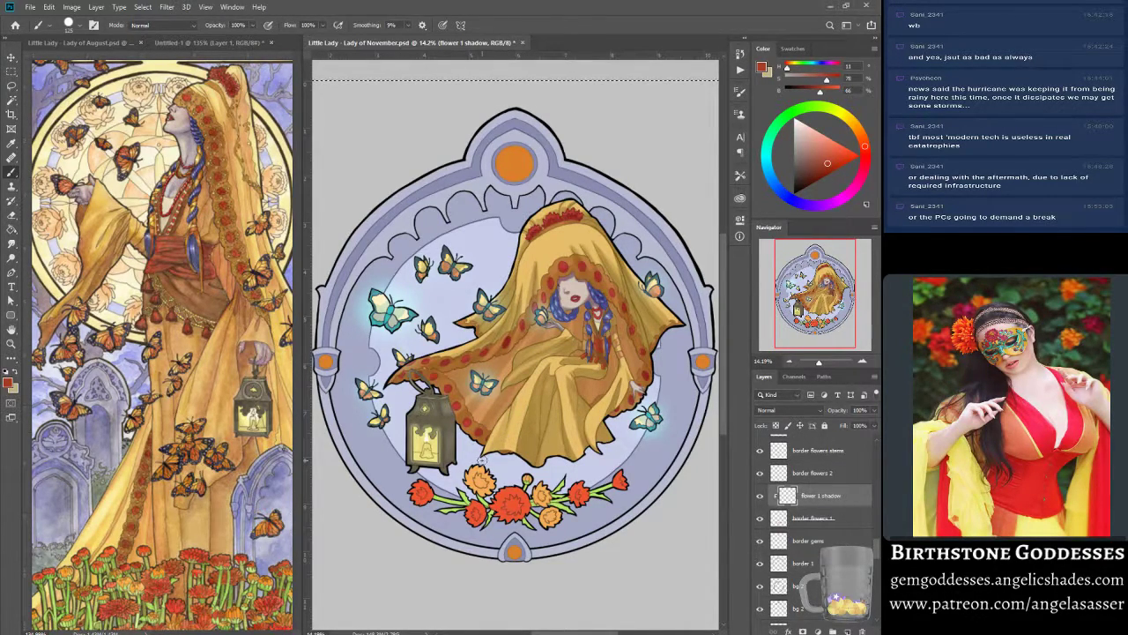
- Shade the two red border flowers nearest the lantern with dark red strokes, darkening their centres and lower petals
{"action": "mouse_move", "coordinate": [819, 363]}
{"action": "left_mouse_down"}
{"action": "mouse_move", "coordinate": [828, 364]}
{"action": "mouse_move", "coordinate": [817, 359]}
{"action": "left_mouse_up"}
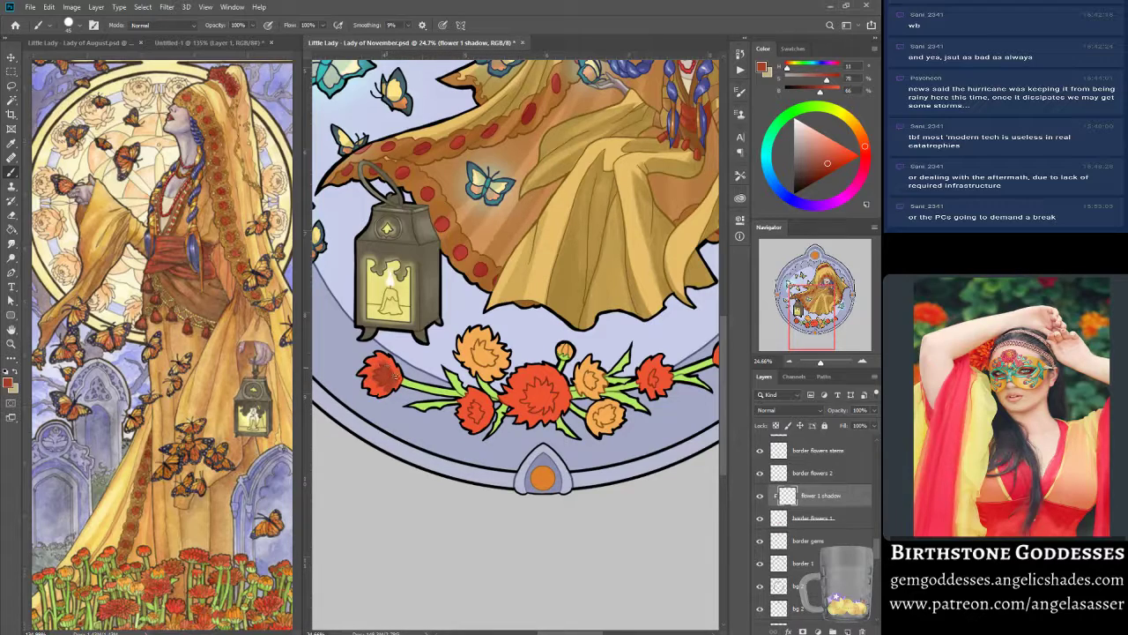
{"action": "left_click_drag", "start_coordinate": [393, 365], "coordinate": [386, 395]}
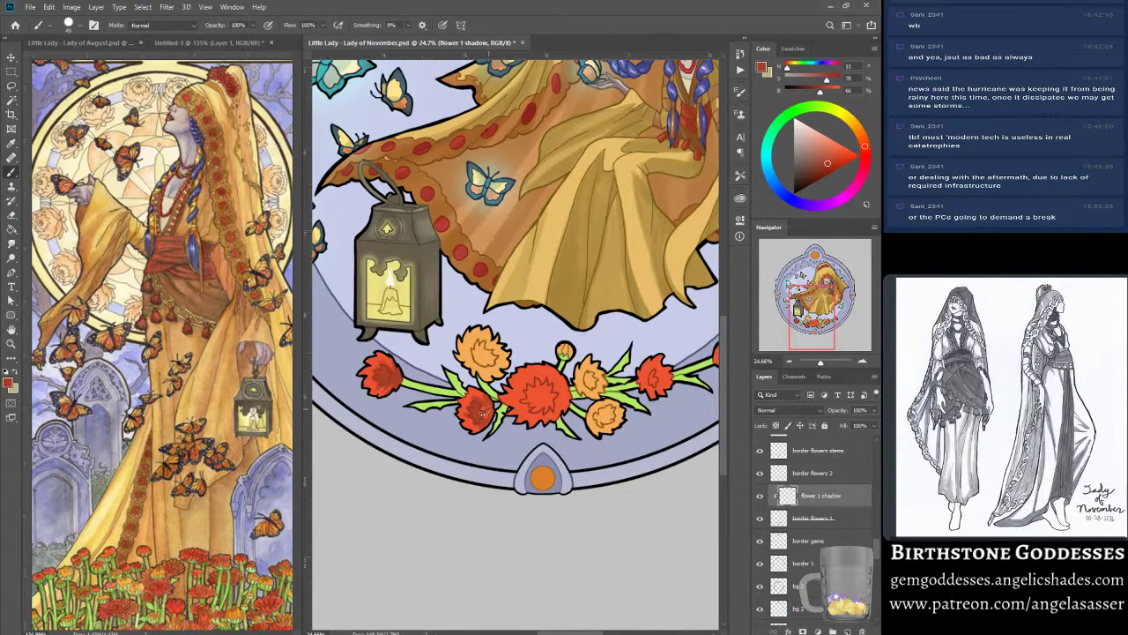
- Bring the flower field of the November painting in Untitled-1 into view as a shading reference
{"action": "left_click", "coordinate": [212, 42]}
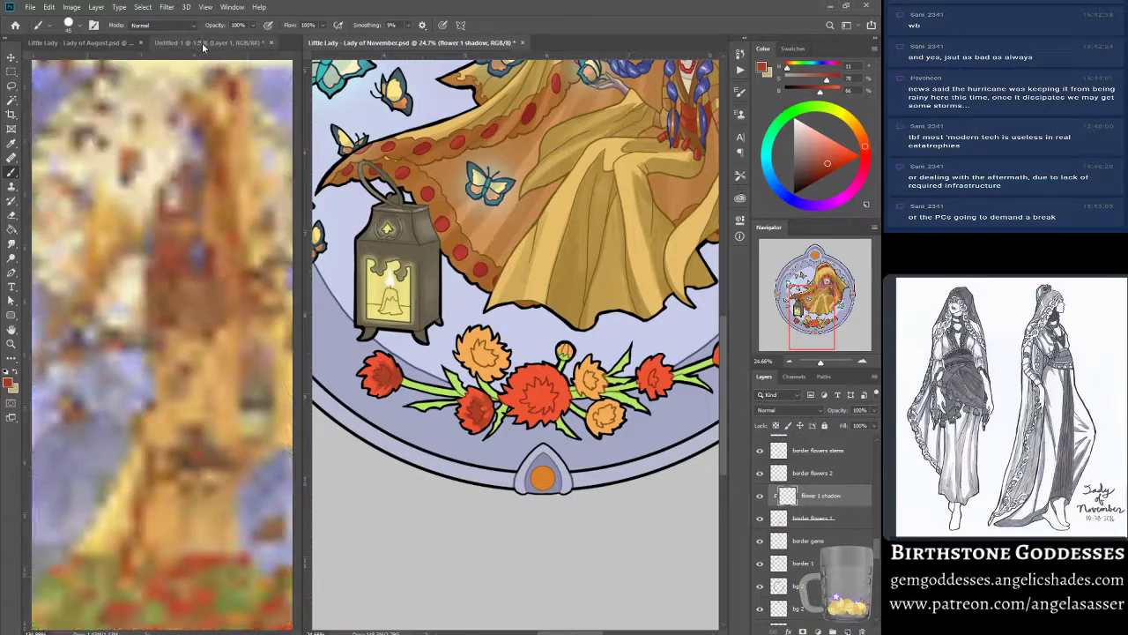
{"action": "left_click", "coordinate": [808, 318]}
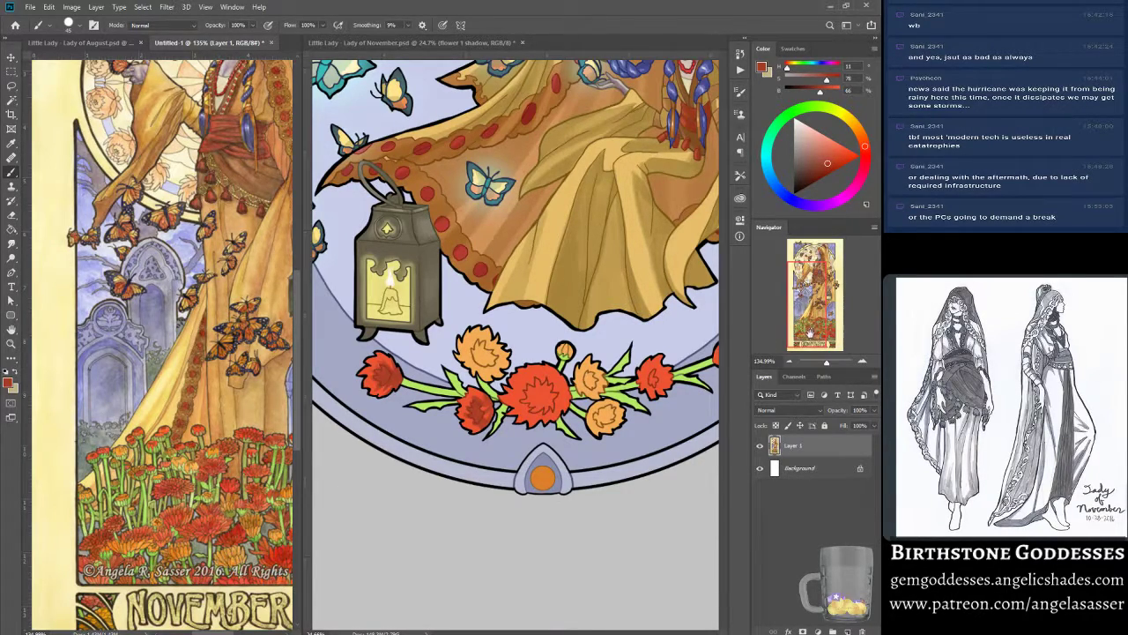
{"action": "left_click", "coordinate": [813, 334]}
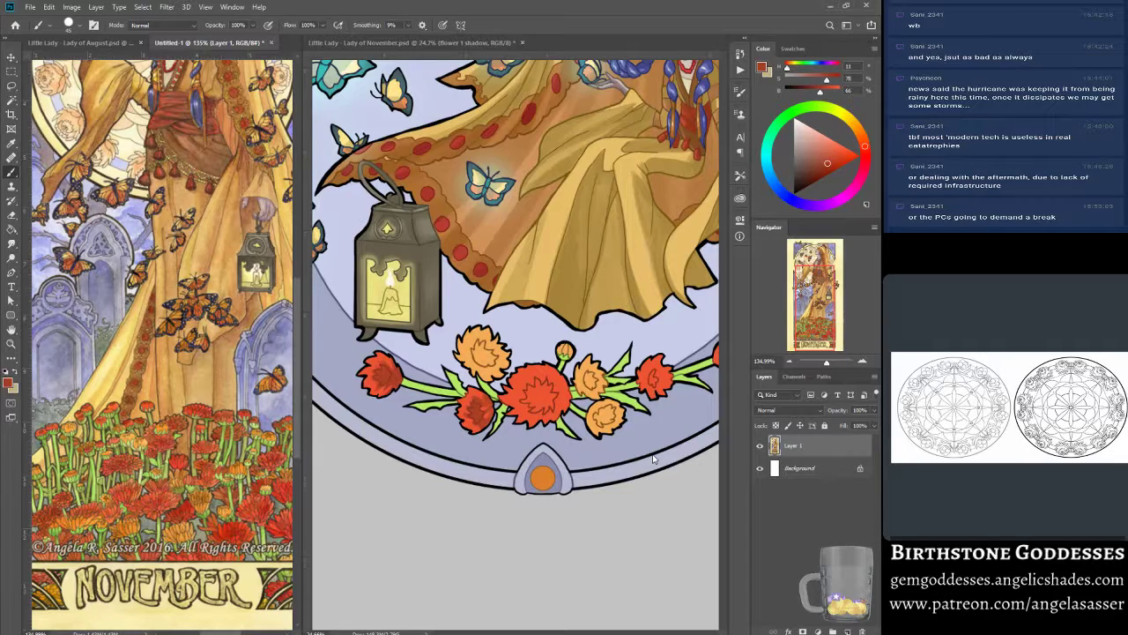
- Return to the Lady of November document and shade the large central red flower and the red flowers to its right
{"action": "left_click", "coordinate": [463, 43]}
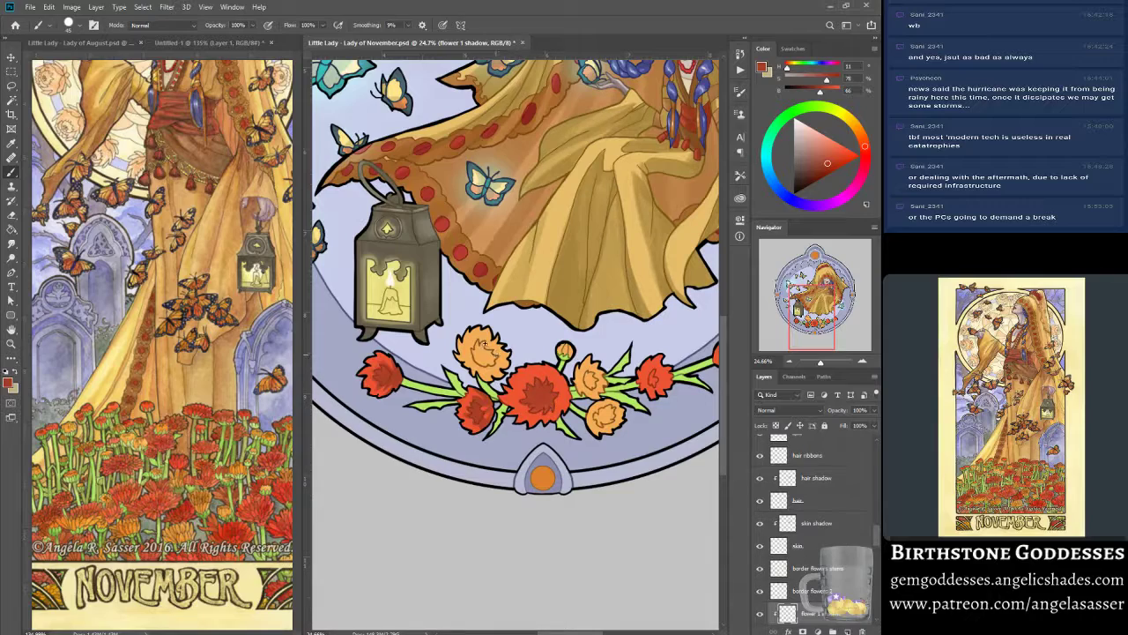
{"action": "mouse_move", "coordinate": [533, 389]}
{"action": "left_mouse_down"}
{"action": "mouse_move", "coordinate": [534, 375]}
{"action": "mouse_move", "coordinate": [559, 380]}
{"action": "mouse_move", "coordinate": [557, 416]}
{"action": "mouse_move", "coordinate": [537, 402]}
{"action": "left_mouse_up"}
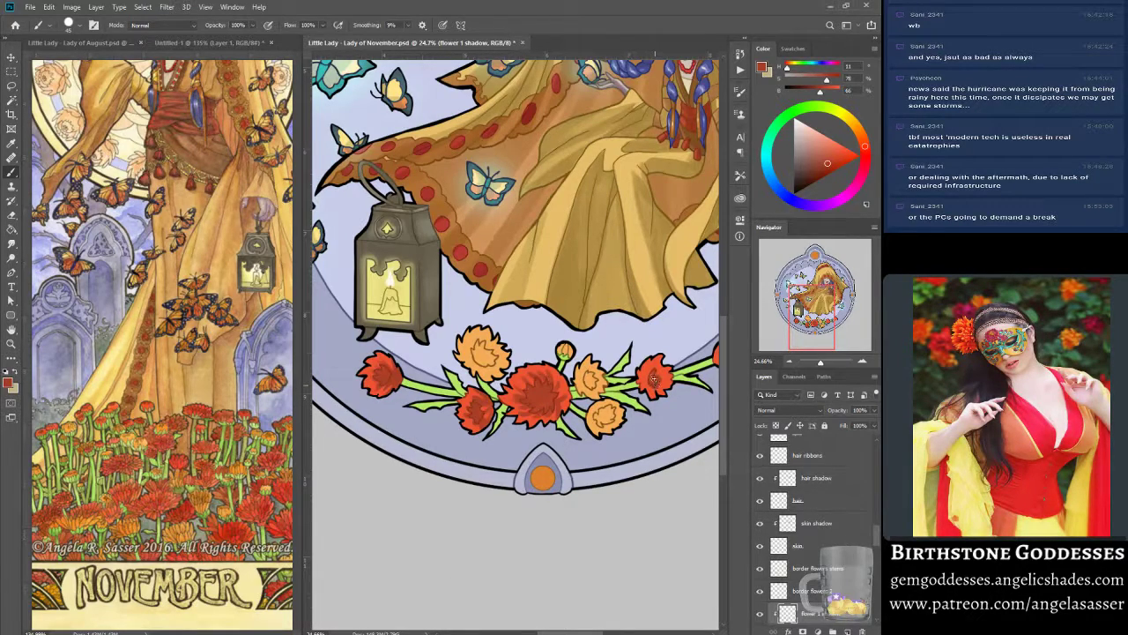
{"action": "mouse_move", "coordinate": [646, 373]}
{"action": "left_mouse_down"}
{"action": "mouse_move", "coordinate": [658, 388]}
{"action": "mouse_move", "coordinate": [661, 365]}
{"action": "mouse_move", "coordinate": [652, 382]}
{"action": "left_mouse_up"}
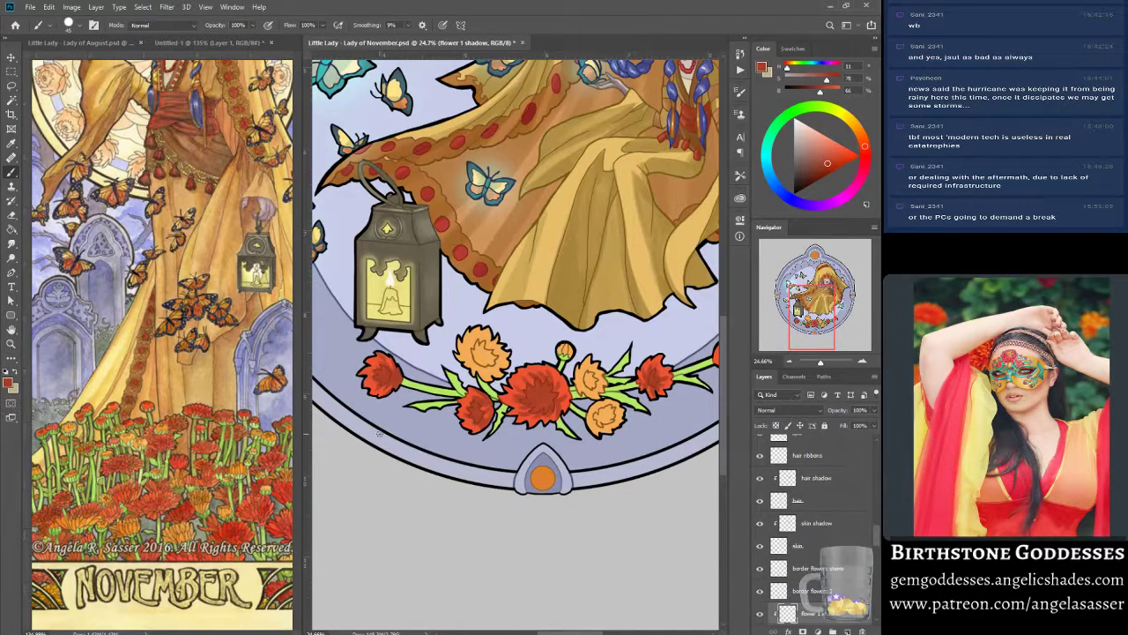
{"action": "left_click_drag", "start_coordinate": [818, 314], "coordinate": [827, 312]}
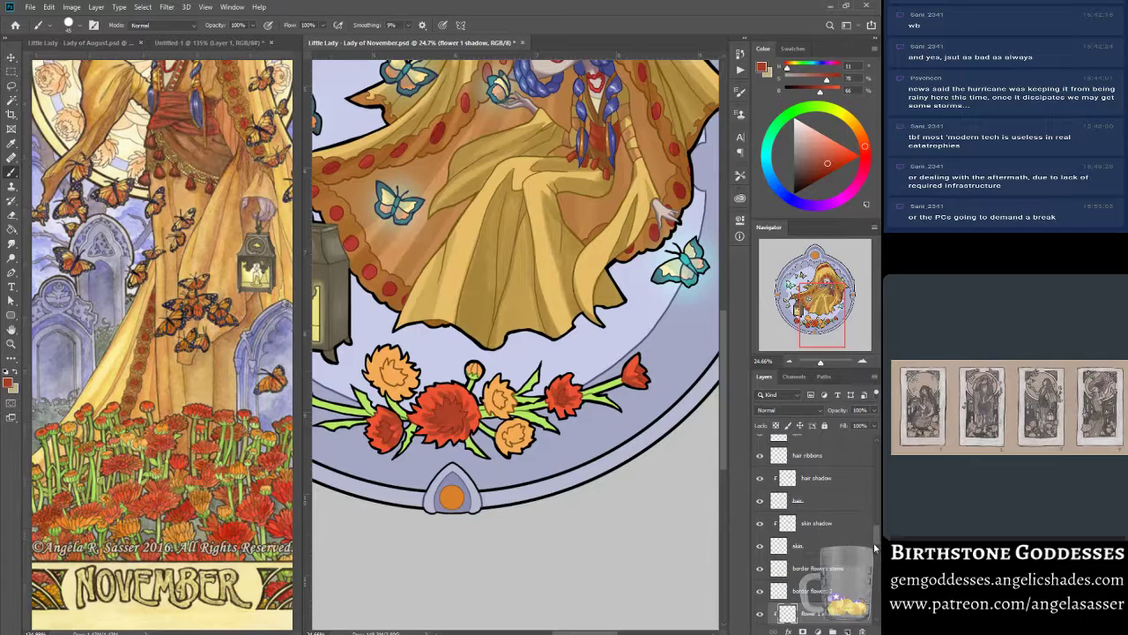
- Add a layer named "flower 2 shadow" above border flowers 2 and clip it to that layer
{"action": "scroll", "coordinate": [874, 550], "scroll_direction": "down", "scroll_amount": 3}
{"action": "left_click", "coordinate": [821, 513]}
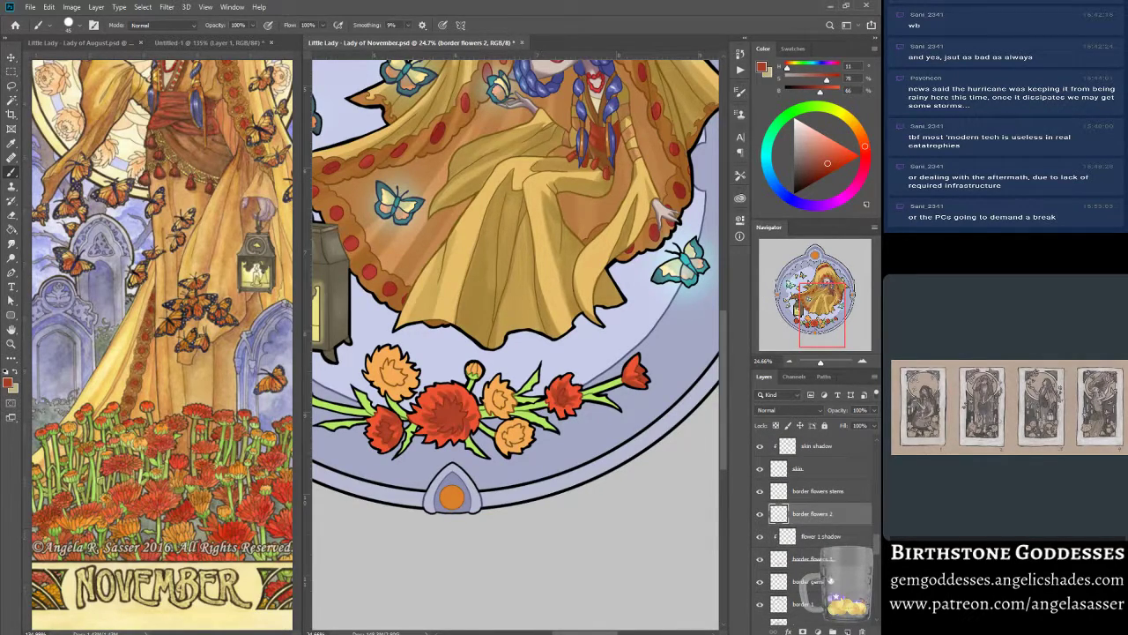
{"action": "left_click", "coordinate": [847, 631]}
{"action": "double_click", "coordinate": [792, 513]}
{"action": "type", "text": "flower 2 li"}
{"action": "type", "text": "adow"}
{"action": "key", "text": "Return"}
{"action": "right_click", "coordinate": [804, 518]}
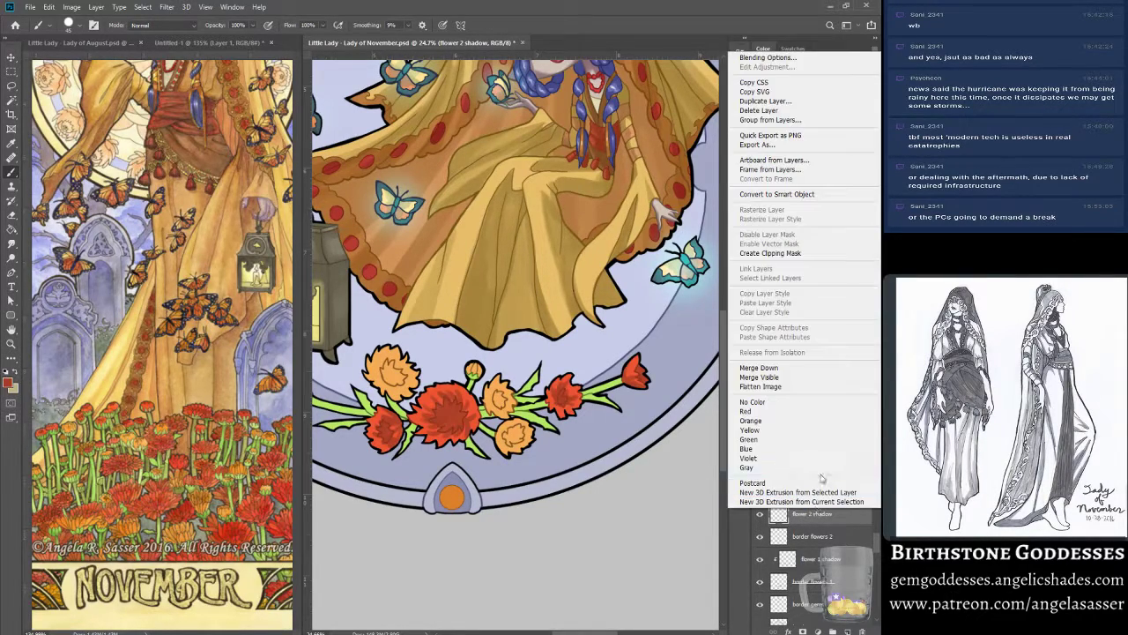
{"action": "left_click", "coordinate": [770, 253]}
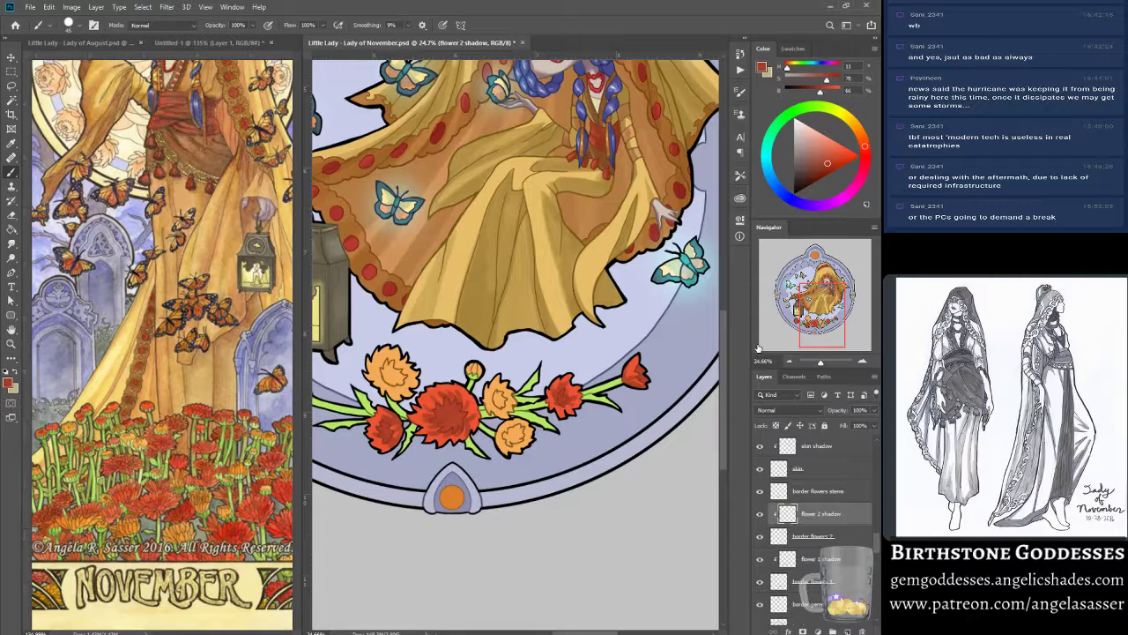
- Sample the orange of the border flowers, darken it, and paint shadows on the orange flowers and the small bud
{"action": "left_click", "coordinate": [517, 434], "text": "alt"}
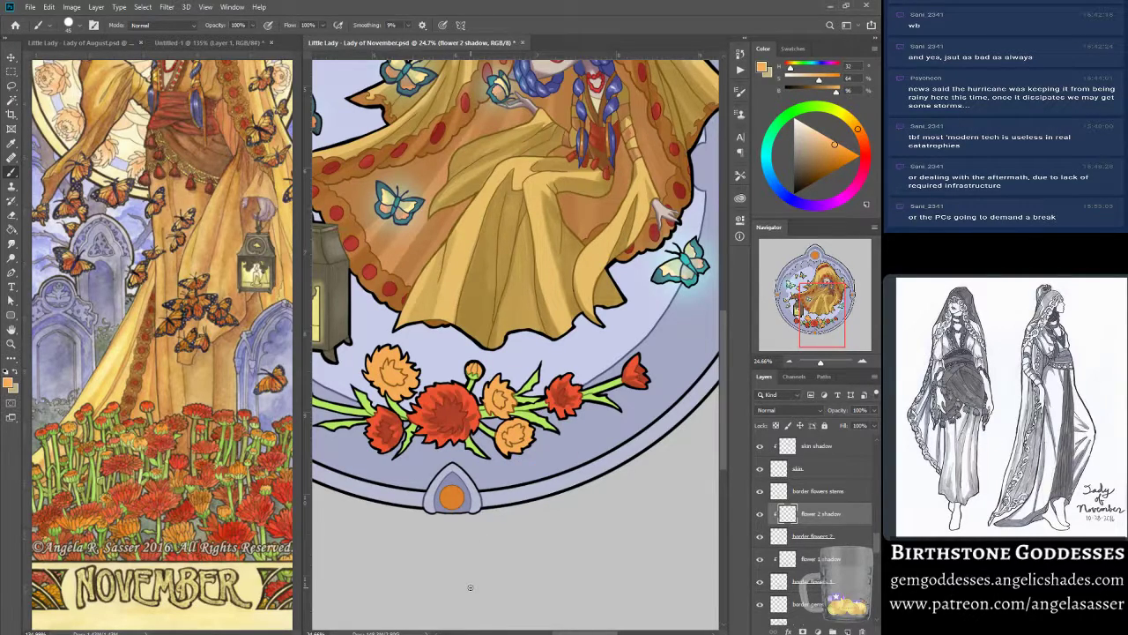
{"action": "right_click", "coordinate": [582, 425], "text": "alt+shift"}
{"action": "mouse_move", "coordinate": [380, 361]}
{"action": "left_mouse_down"}
{"action": "mouse_move", "coordinate": [389, 382]}
{"action": "mouse_move", "coordinate": [390, 363]}
{"action": "mouse_move", "coordinate": [401, 377]}
{"action": "mouse_move", "coordinate": [393, 362]}
{"action": "mouse_move", "coordinate": [405, 382]}
{"action": "mouse_move", "coordinate": [379, 374]}
{"action": "mouse_move", "coordinate": [387, 359]}
{"action": "mouse_move", "coordinate": [402, 368]}
{"action": "mouse_move", "coordinate": [395, 386]}
{"action": "mouse_move", "coordinate": [406, 376]}
{"action": "left_mouse_up"}
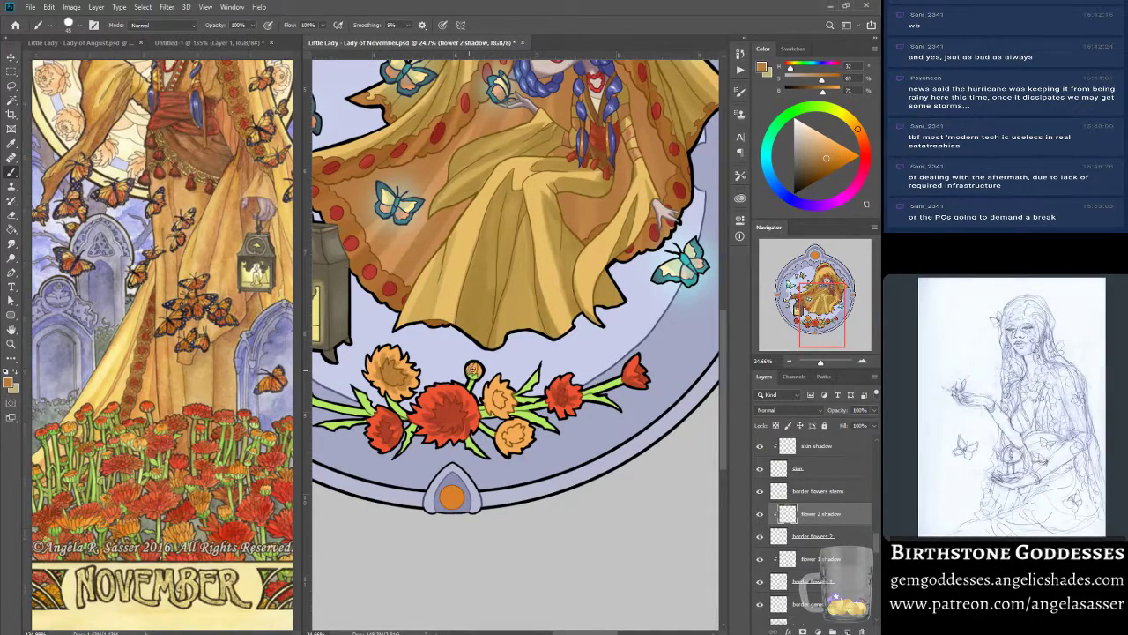
{"action": "left_click_drag", "start_coordinate": [492, 392], "coordinate": [510, 396]}
{"action": "mouse_move", "coordinate": [513, 448]}
{"action": "left_mouse_down"}
{"action": "mouse_move", "coordinate": [512, 431]}
{"action": "mouse_move", "coordinate": [527, 440]}
{"action": "mouse_move", "coordinate": [510, 443]}
{"action": "mouse_move", "coordinate": [508, 430]}
{"action": "mouse_move", "coordinate": [524, 431]}
{"action": "mouse_move", "coordinate": [510, 445]}
{"action": "mouse_move", "coordinate": [524, 426]}
{"action": "left_mouse_up"}
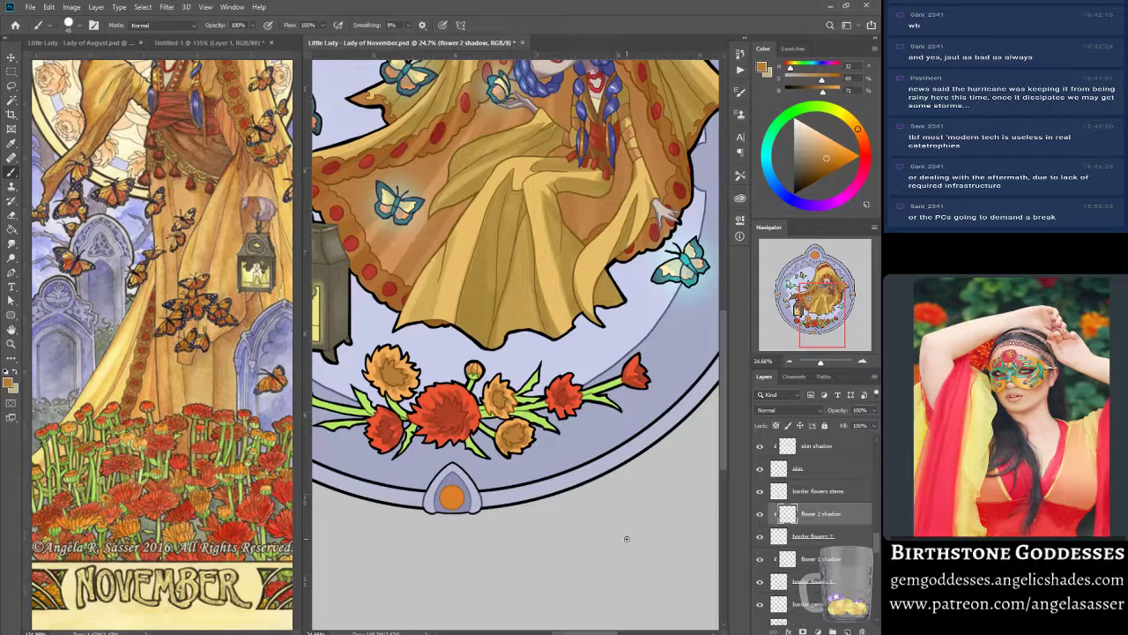
{"action": "left_click_drag", "start_coordinate": [819, 315], "coordinate": [811, 317]}
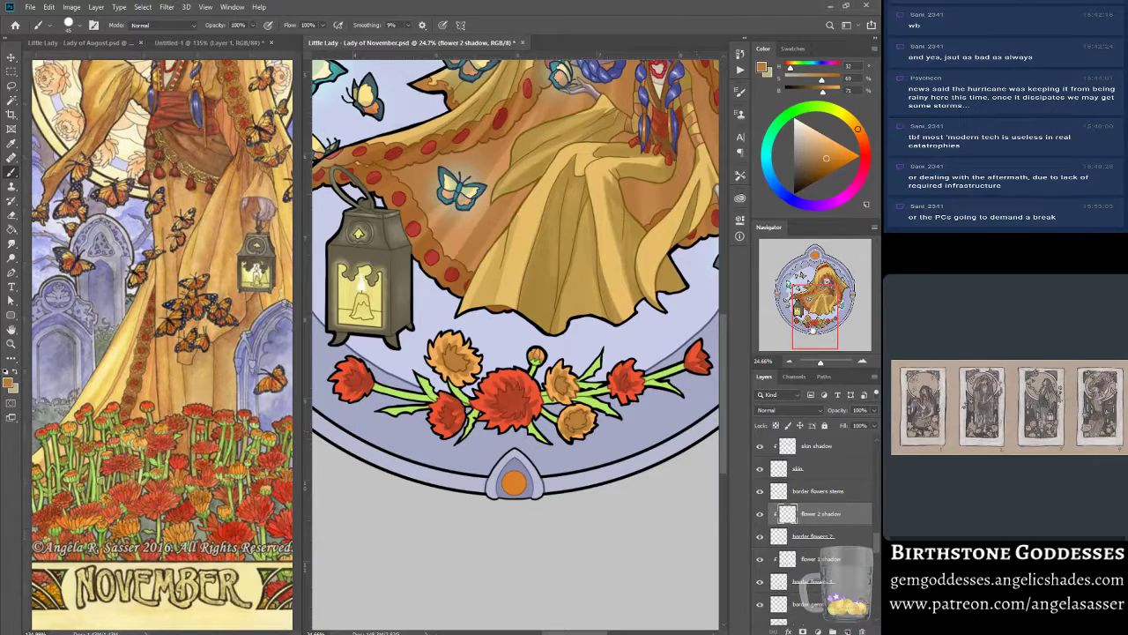
{"action": "left_click_drag", "start_coordinate": [810, 328], "coordinate": [803, 321]}
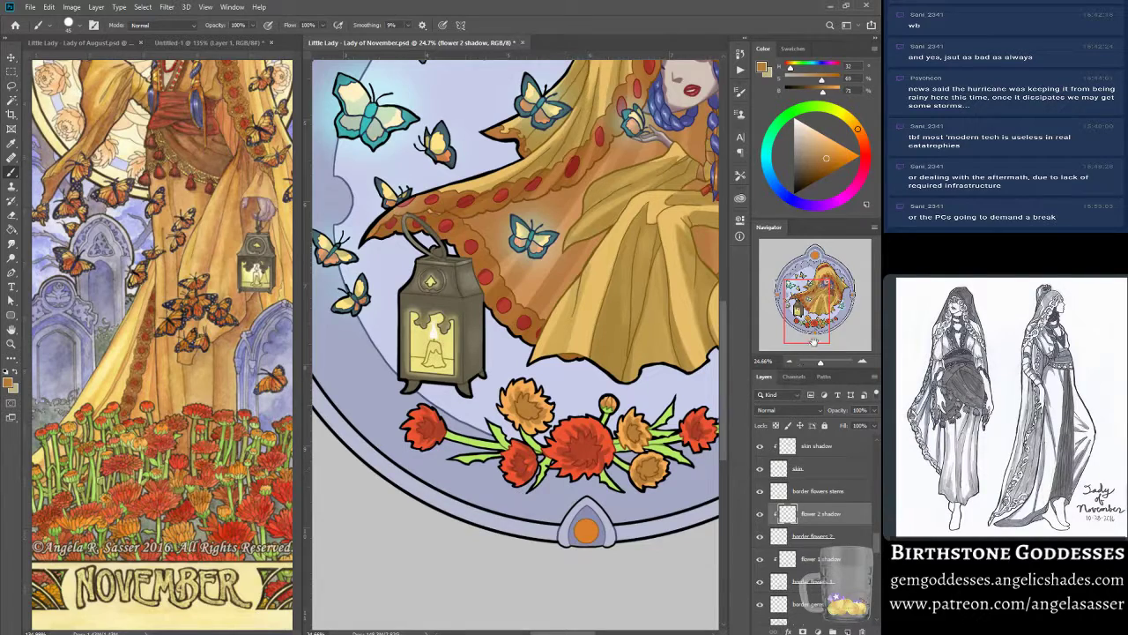
{"action": "left_click_drag", "start_coordinate": [640, 446], "coordinate": [643, 445]}
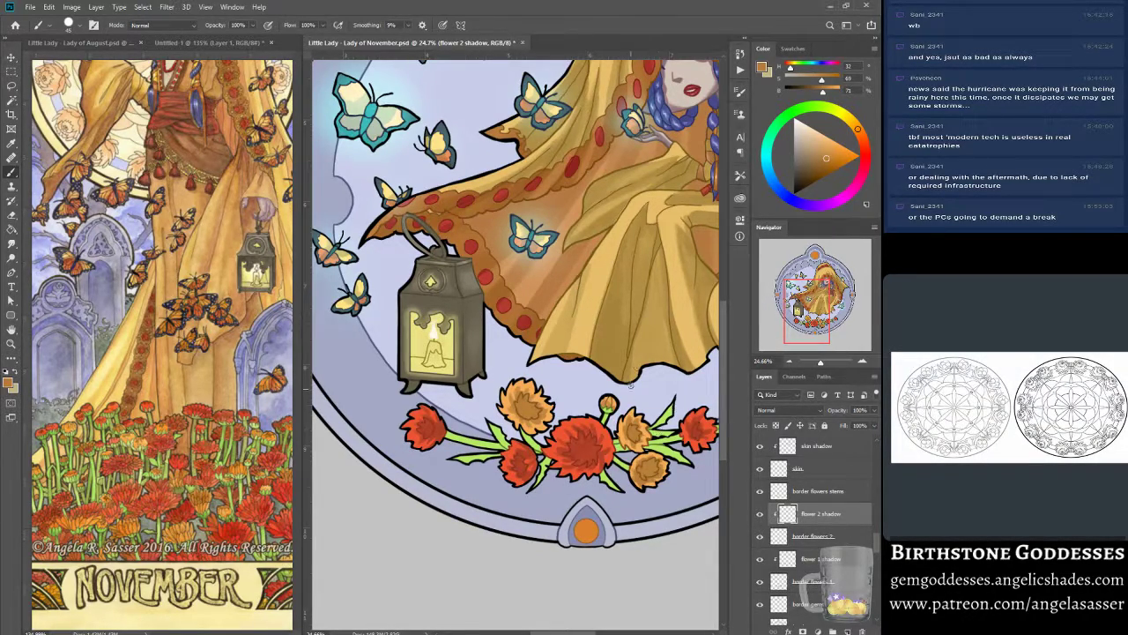
- Examine the shaded border flowers up close, and check them with the whole illustration fitted to the window
{"action": "left_click_drag", "start_coordinate": [797, 316], "coordinate": [820, 301]}
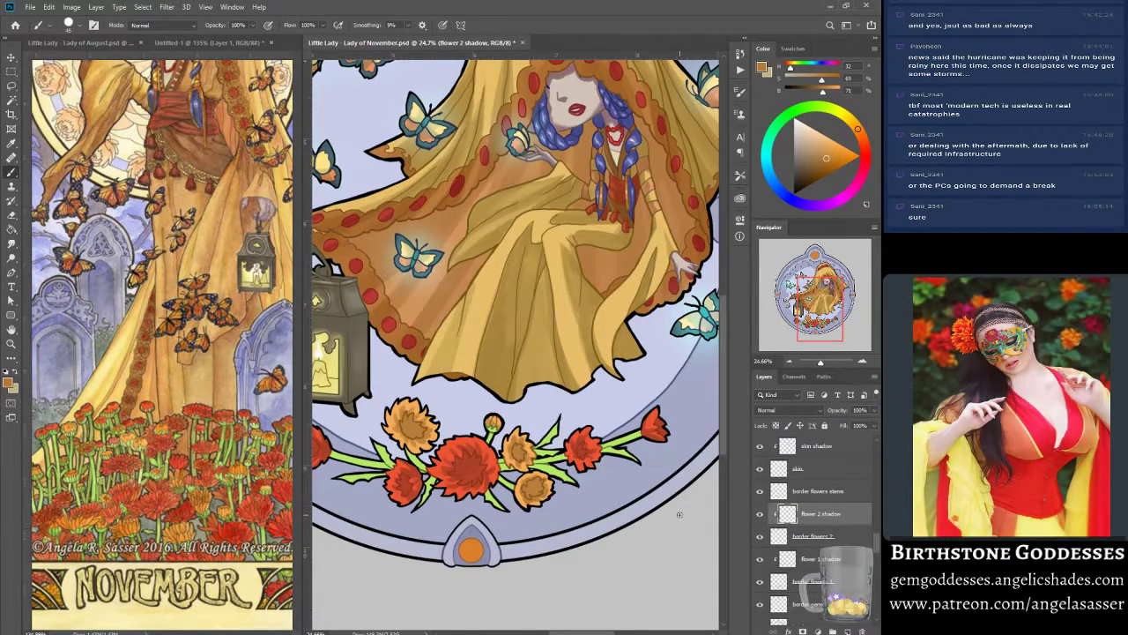
{"action": "left_click_drag", "start_coordinate": [825, 291], "coordinate": [814, 290]}
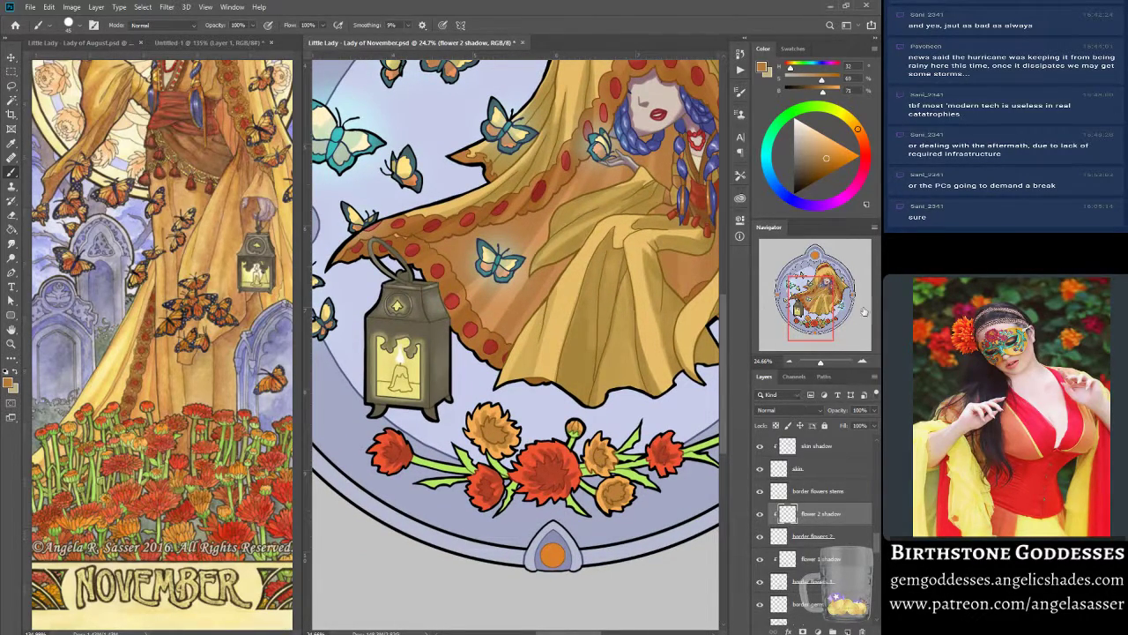
{"action": "left_click_drag", "start_coordinate": [808, 315], "coordinate": [820, 312]}
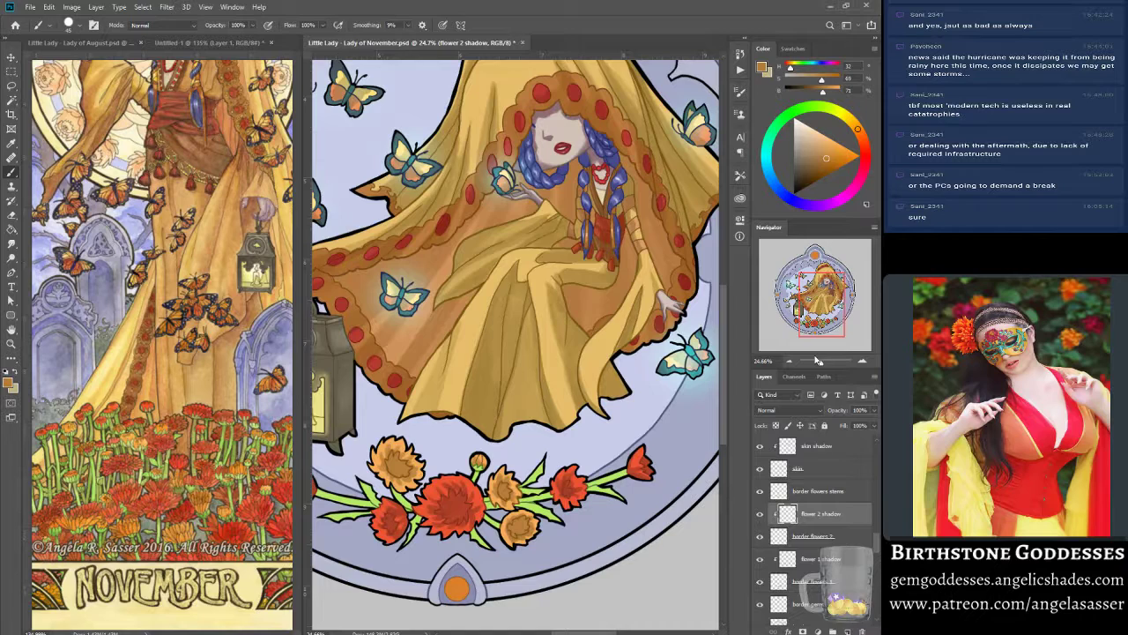
{"action": "left_click_drag", "start_coordinate": [814, 305], "coordinate": [808, 310]}
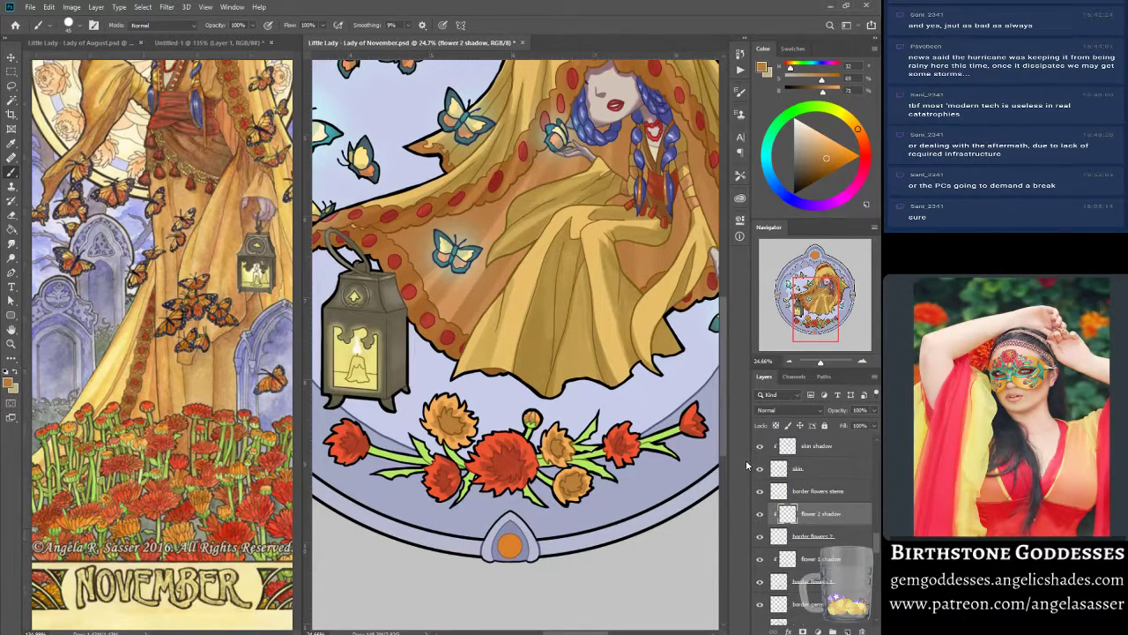
{"action": "left_click_drag", "start_coordinate": [821, 363], "coordinate": [819, 362]}
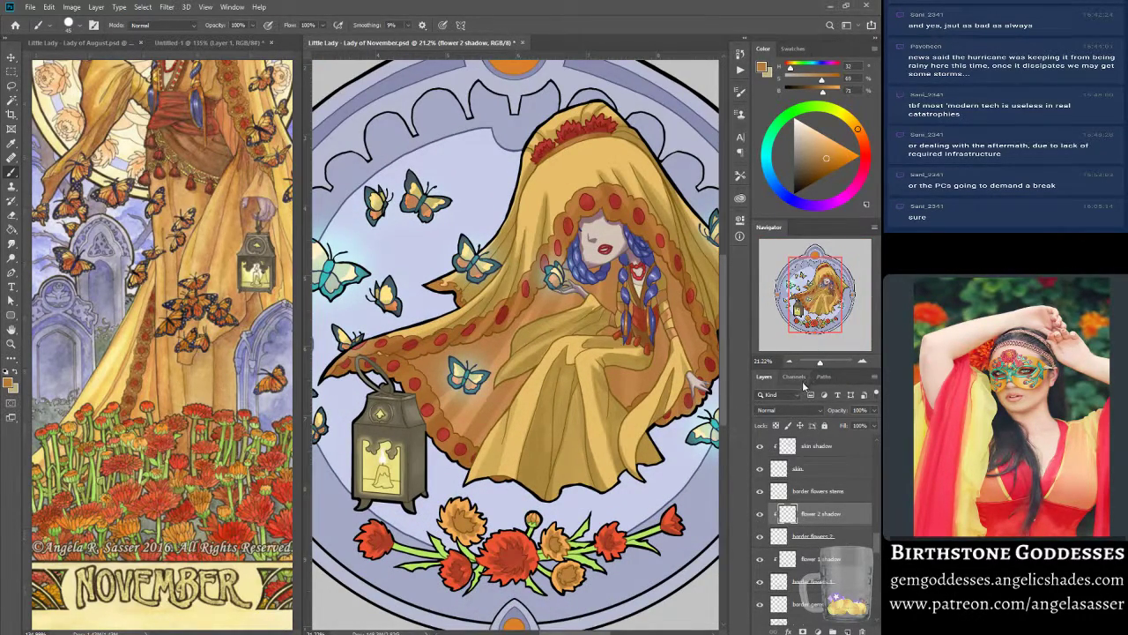
{"action": "left_click_drag", "start_coordinate": [820, 361], "coordinate": [816, 362]}
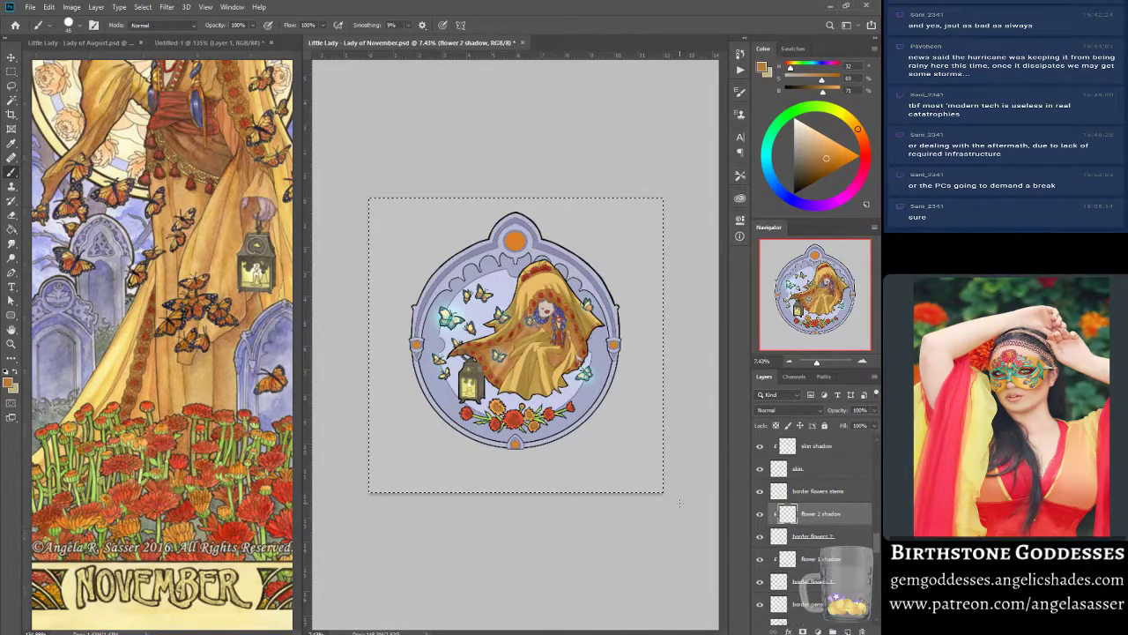
{"action": "key", "text": "z"}
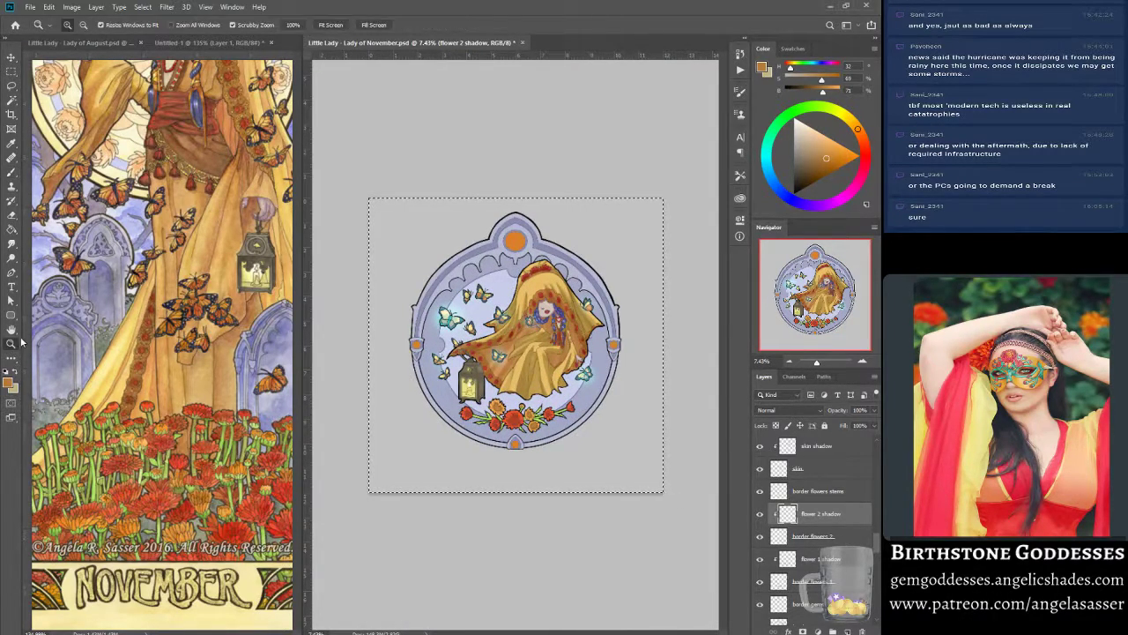
{"action": "left_click", "coordinate": [330, 25]}
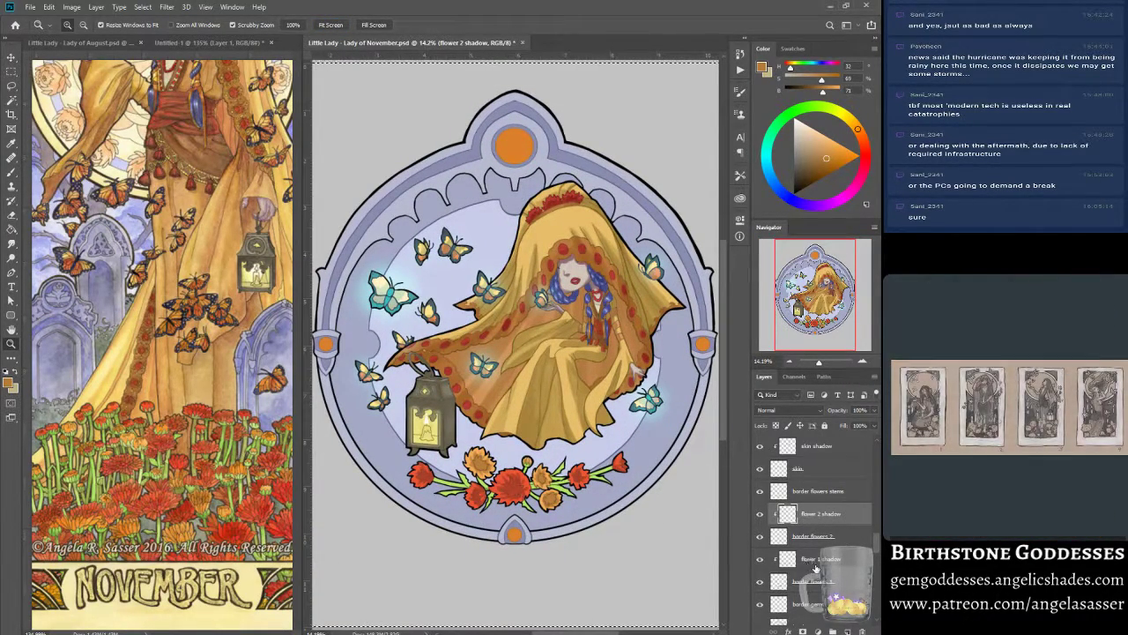
- Add a layer named "border flower stem shadow" above the border flowers stems layer and clip it to that layer
{"action": "key", "text": "alt+bracketright"}
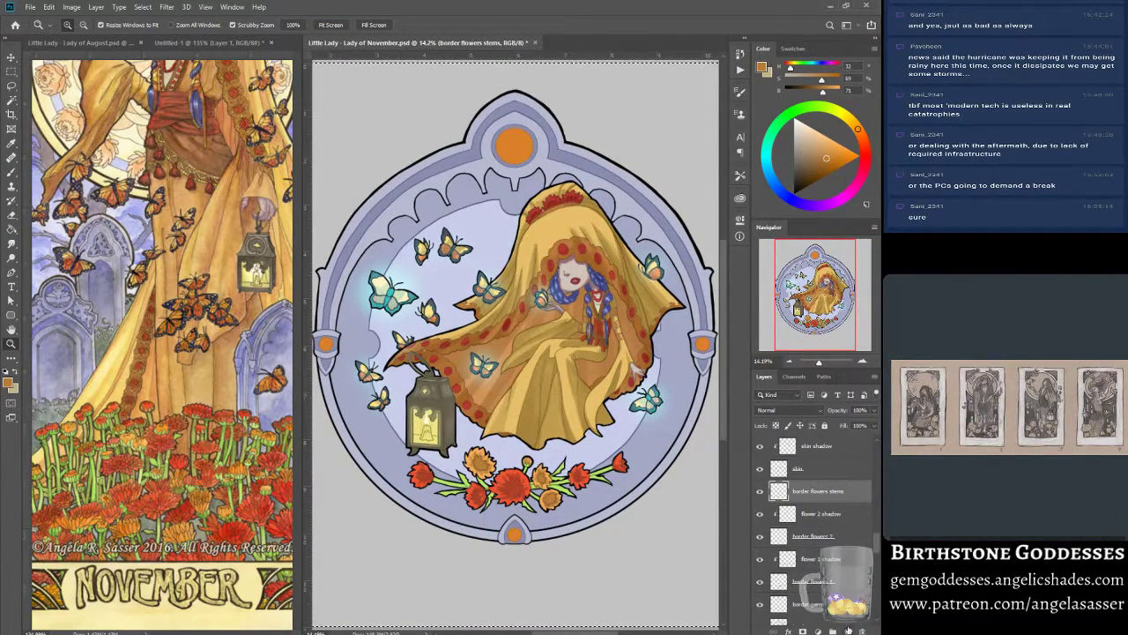
{"action": "key", "text": "ctrl+shift+alt+n"}
{"action": "double_click", "coordinate": [800, 491]}
{"action": "type", "text": "border flower stem shadow"}
{"action": "right_click", "coordinate": [816, 493]}
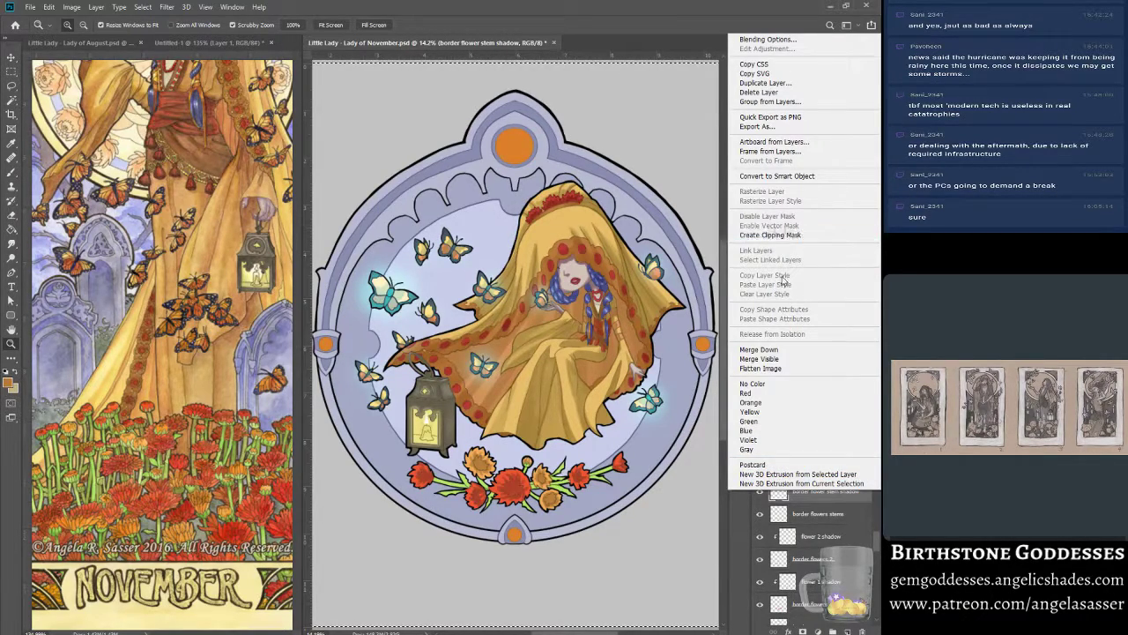
{"action": "left_click", "coordinate": [779, 236]}
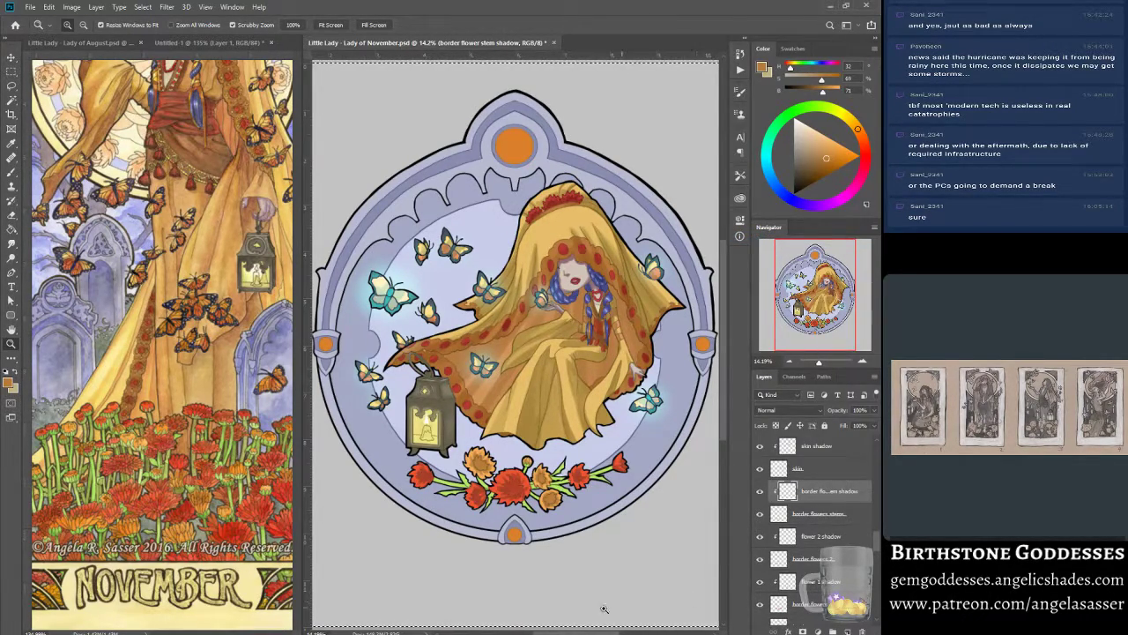
- Sample the light green of the flower stems with the Brush, set a darker shade of it, and enlarge the brush
{"action": "left_click", "coordinate": [14, 175]}
{"action": "key", "text": "alt"}
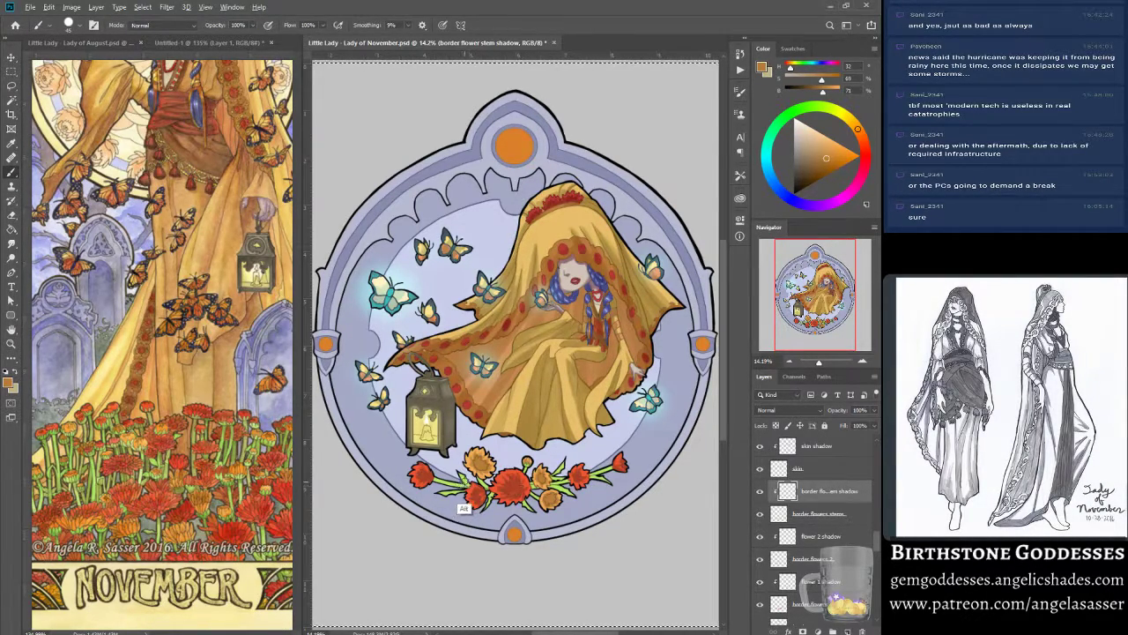
{"action": "left_click", "coordinate": [464, 481], "text": "alt"}
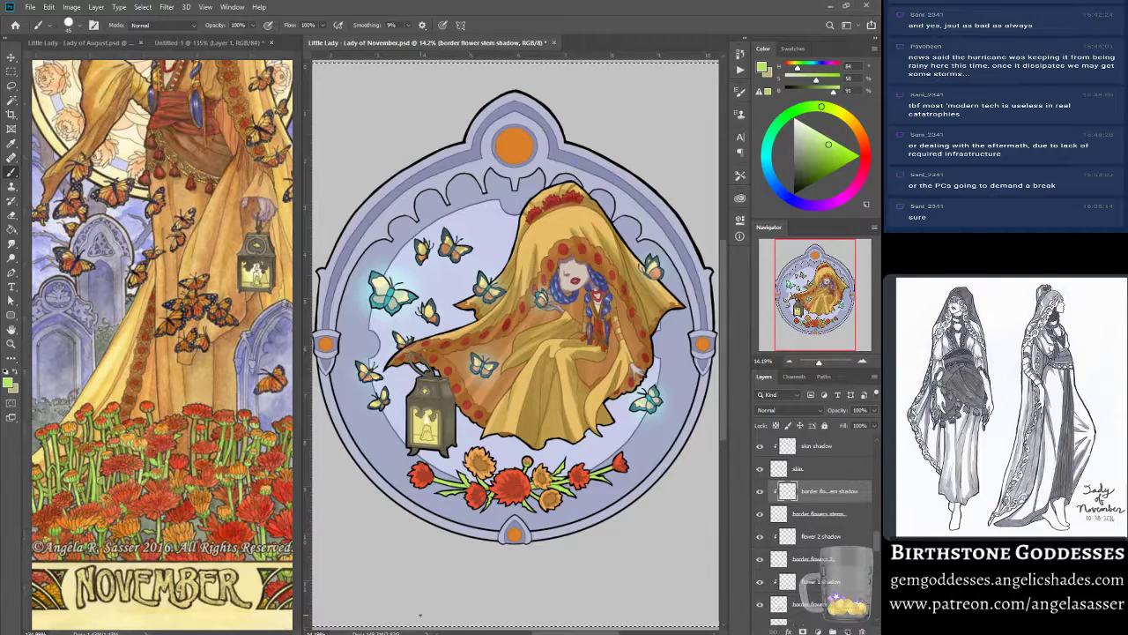
{"action": "left_click_drag", "start_coordinate": [829, 143], "coordinate": [819, 156]}
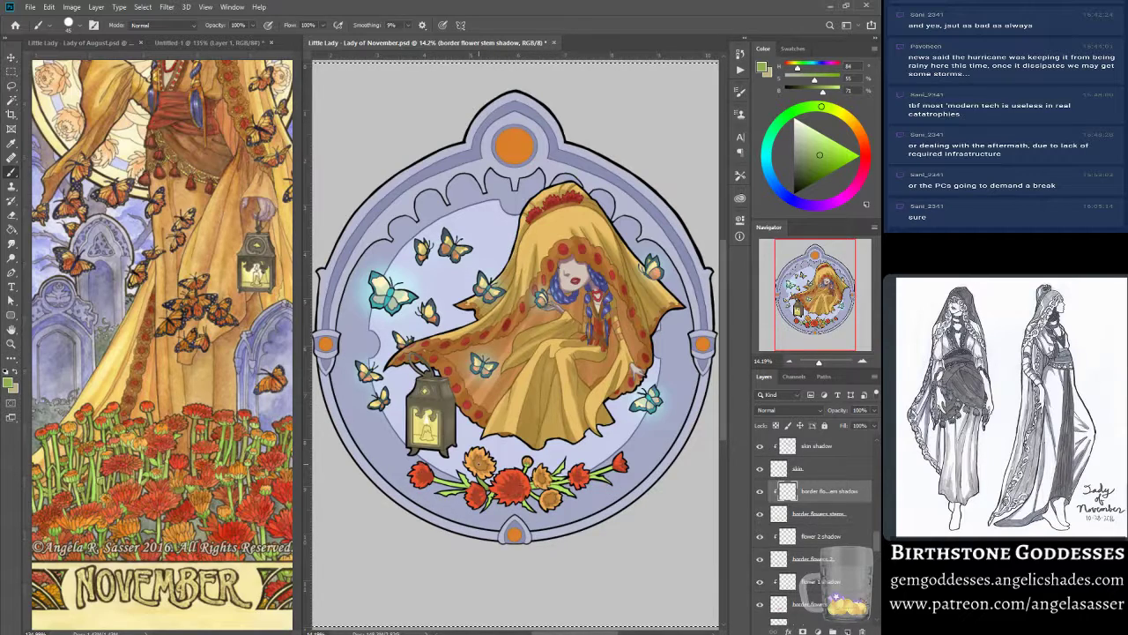
{"action": "key", "text": "bracketright"}
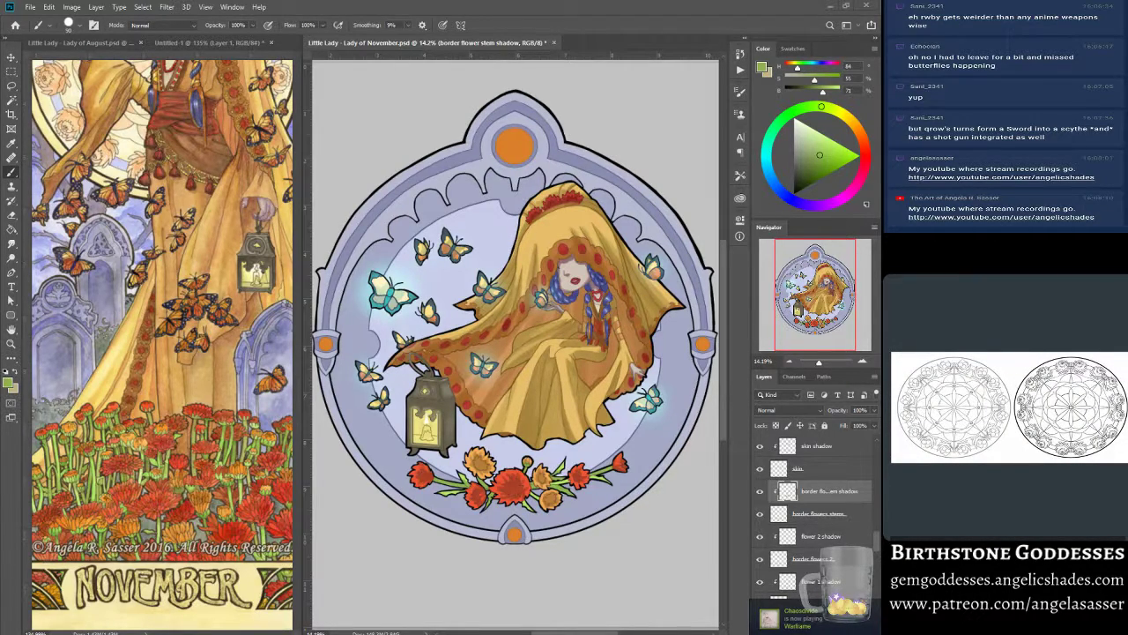
- Inspect the border flowers and stems up close, and compare them against the whole illustration
{"action": "left_click_drag", "start_coordinate": [819, 361], "coordinate": [821, 364]}
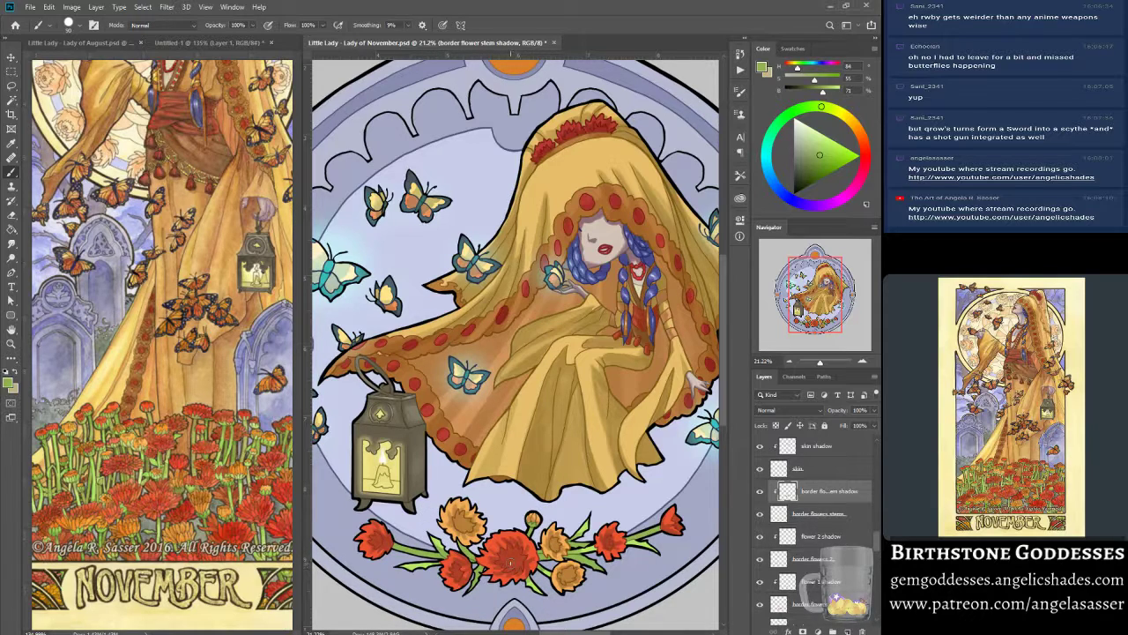
{"action": "scroll", "coordinate": [660, 545], "scroll_direction": "down", "scroll_amount": 5}
{"action": "scroll", "coordinate": [659, 545], "scroll_direction": "up", "scroll_amount": 3}
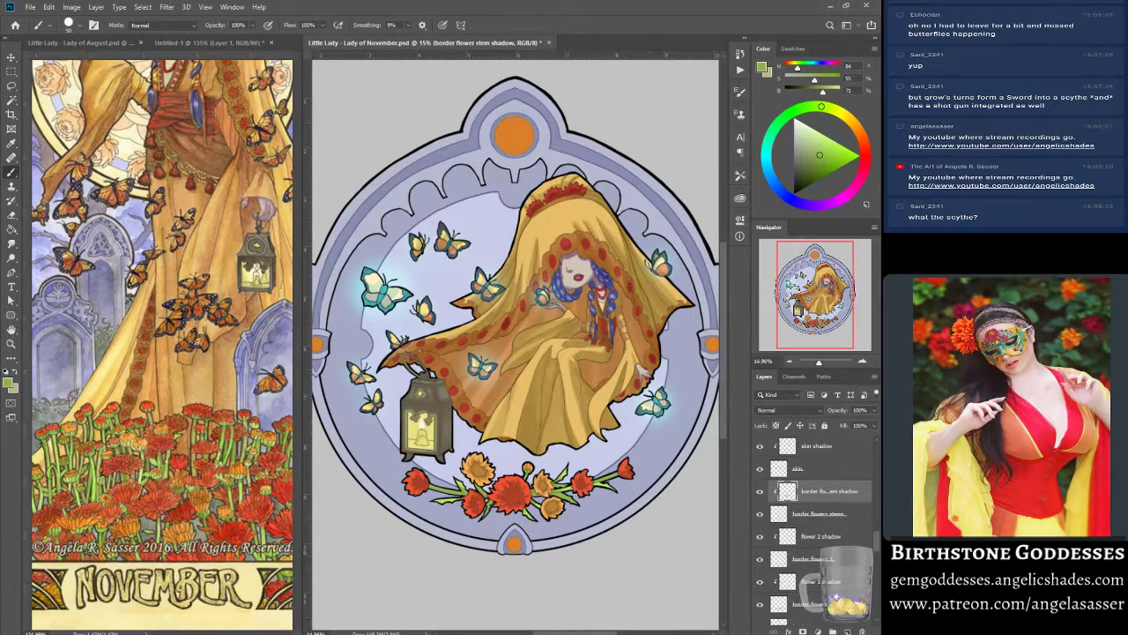
- Save the Lady of November illustration, and switch to the Chrome browser to view the Lady of November painting page
{"action": "left_click", "coordinate": [30, 7]}
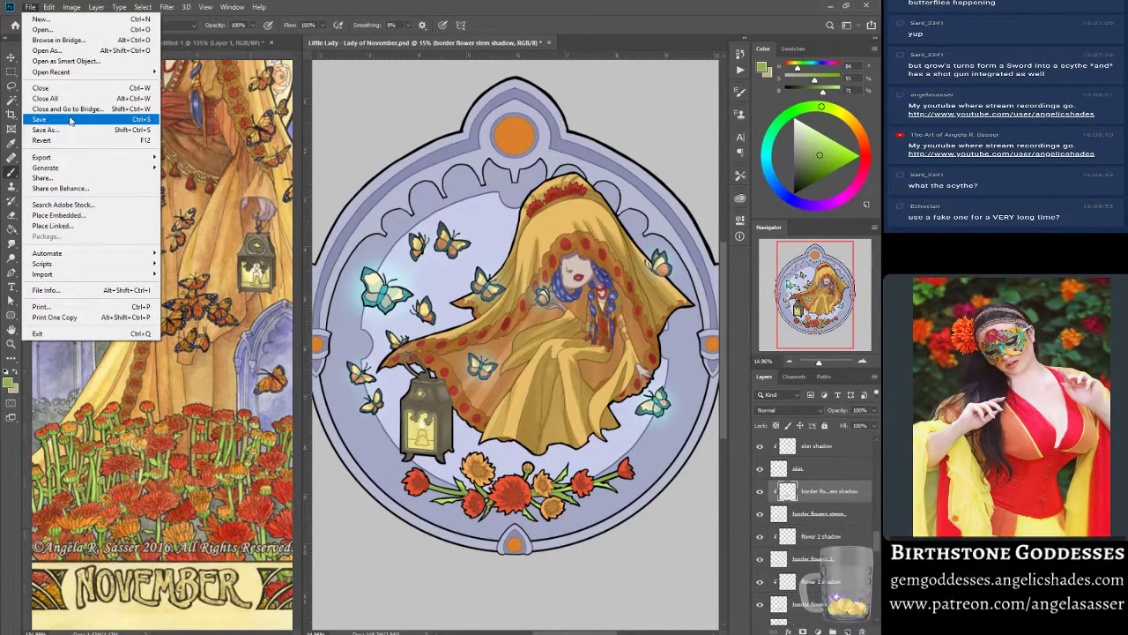
{"action": "left_click", "coordinate": [231, 608]}
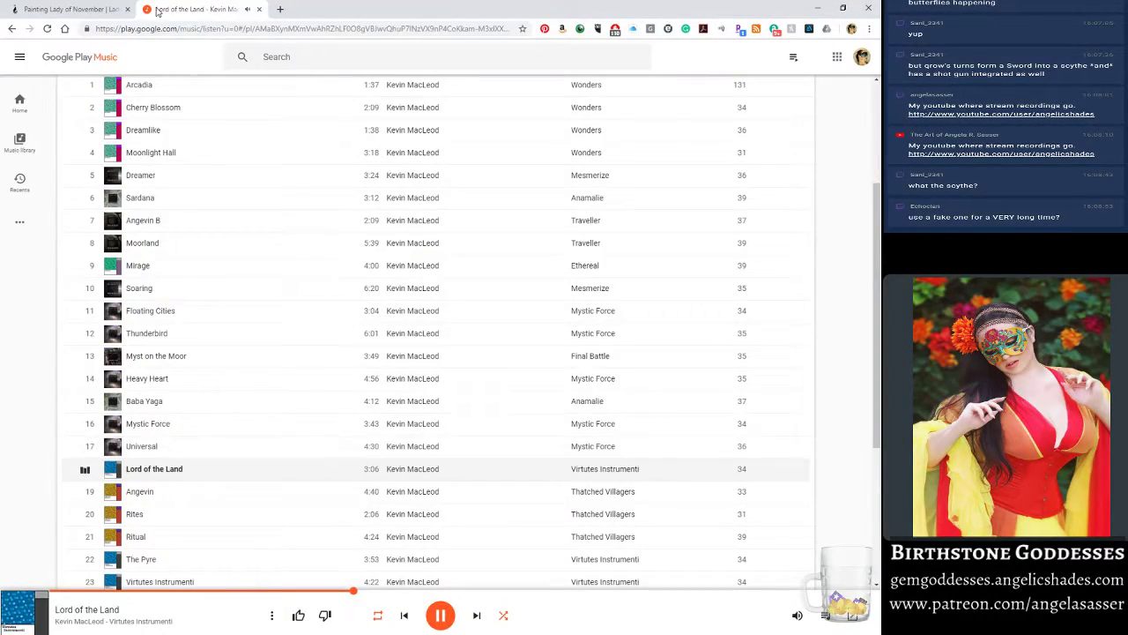
{"action": "left_click", "coordinate": [99, 9]}
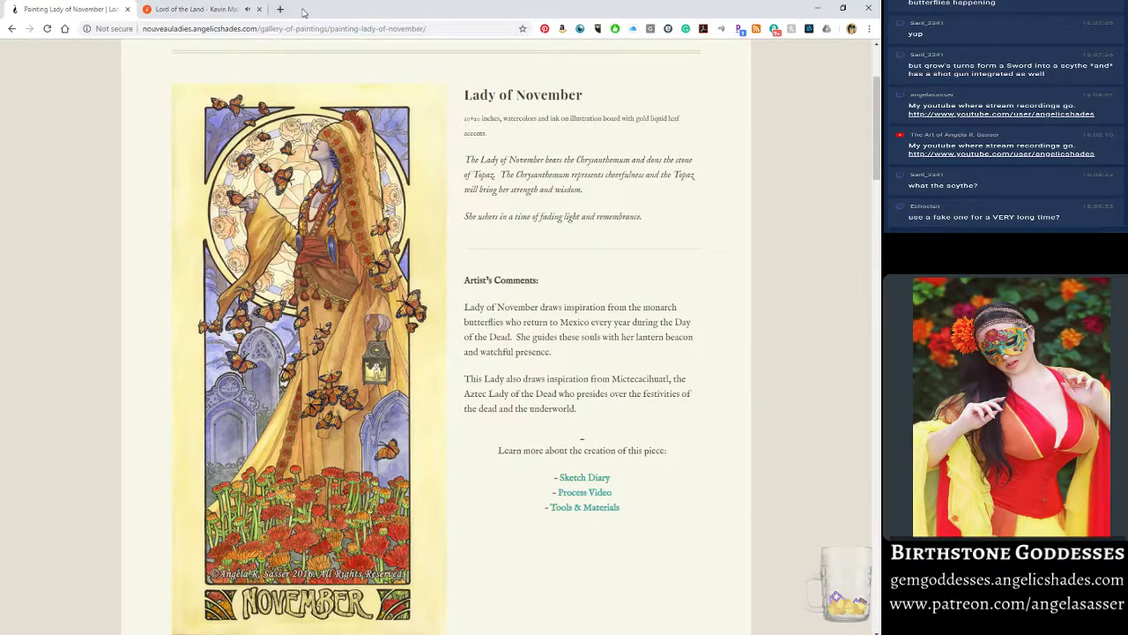
- Search Google for "topaz" in a new browser tab and show the image results
{"action": "left_click", "coordinate": [280, 9]}
{"action": "type", "text": "topas"}
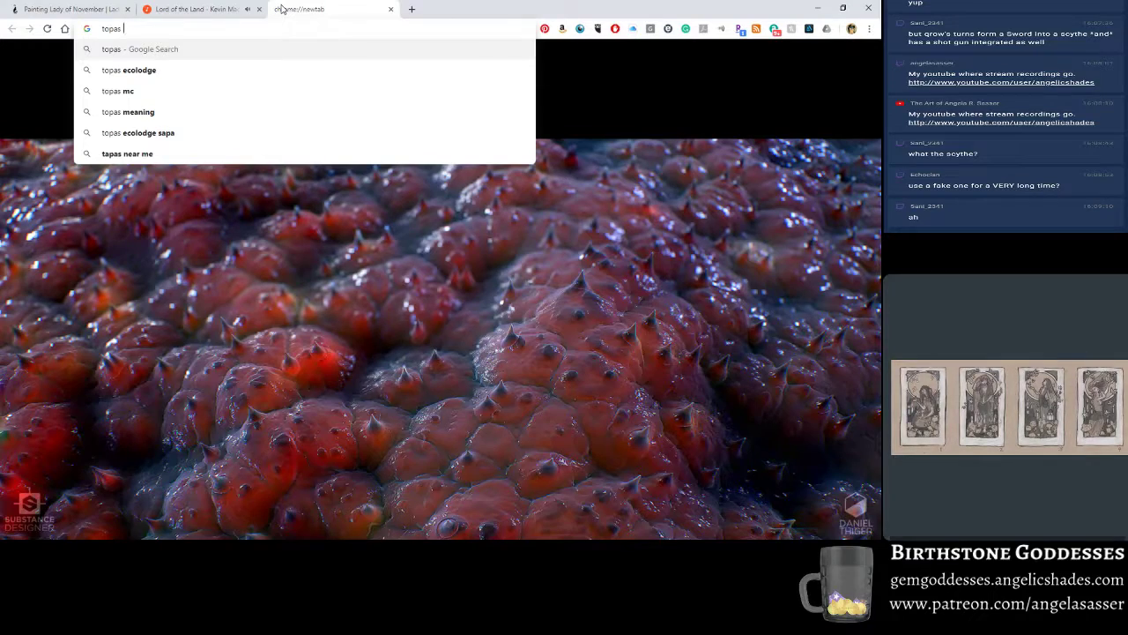
{"action": "key", "text": "BackSpace"}
{"action": "key", "text": "BackSpace"}
{"action": "type", "text": "z"}
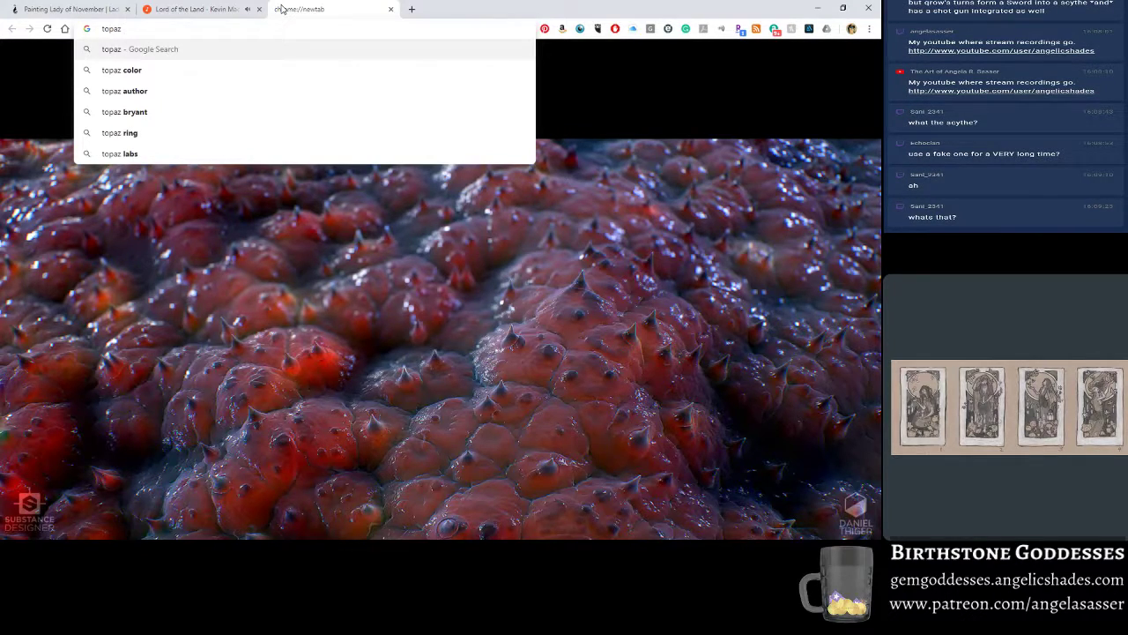
{"action": "key", "text": "Return"}
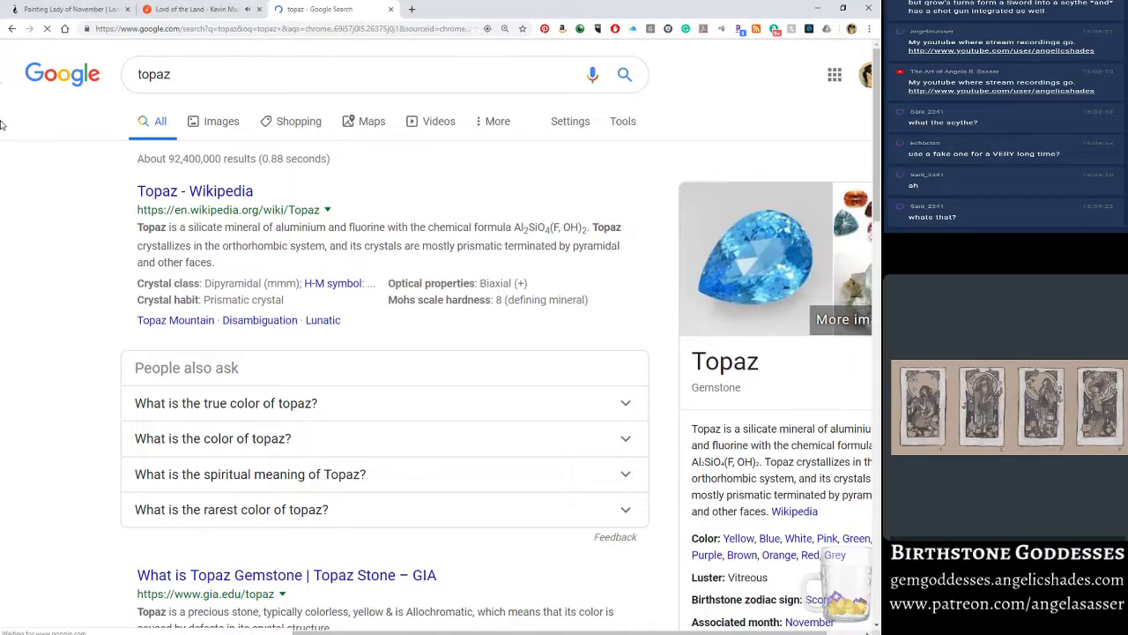
{"action": "left_click", "coordinate": [220, 121]}
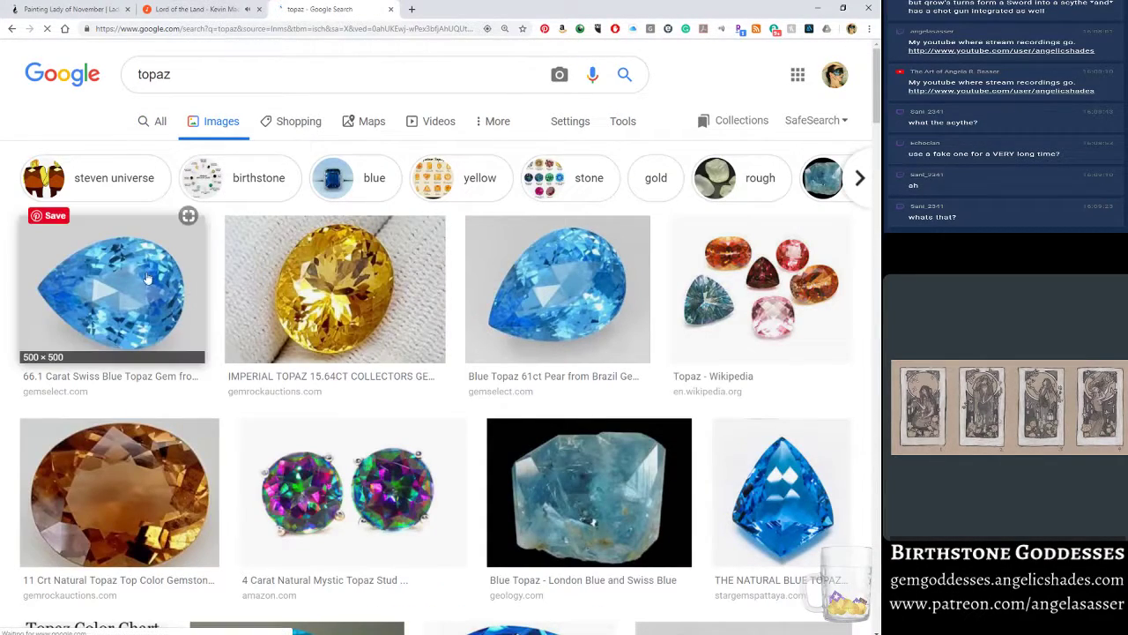
- Browse the topaz images, previewing the November Birthstones picture and the Wikipedia topaz crystal for gem color and texture
{"action": "scroll", "coordinate": [321, 353], "scroll_direction": "down", "scroll_amount": 3}
{"action": "scroll", "coordinate": [321, 353], "scroll_direction": "up", "scroll_amount": 3}
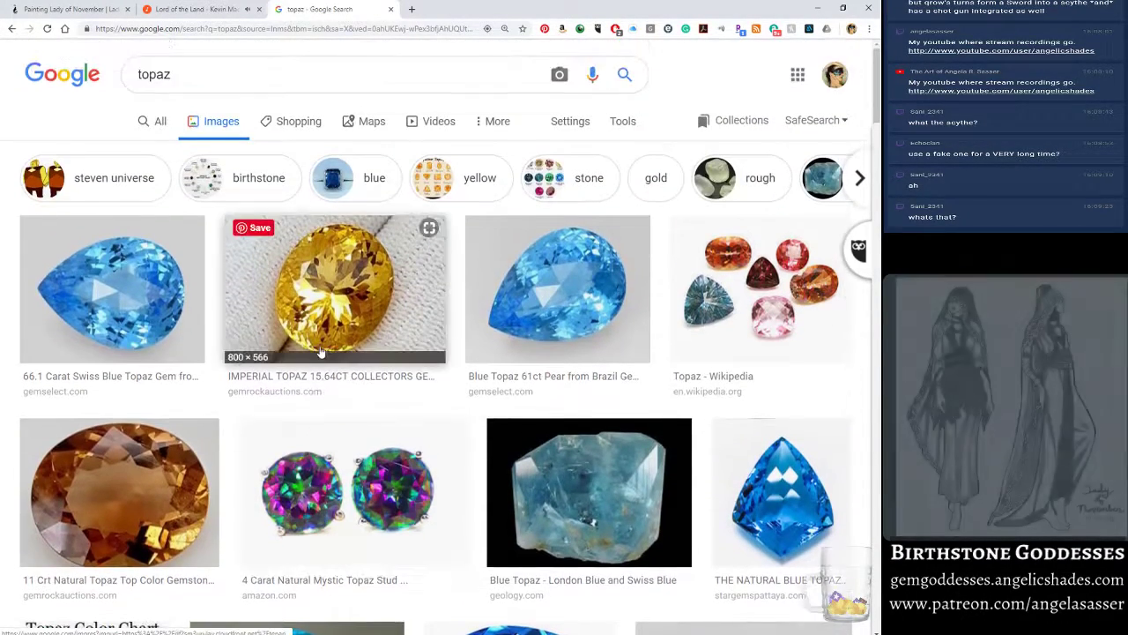
{"action": "scroll", "coordinate": [321, 353], "scroll_direction": "down", "scroll_amount": 6}
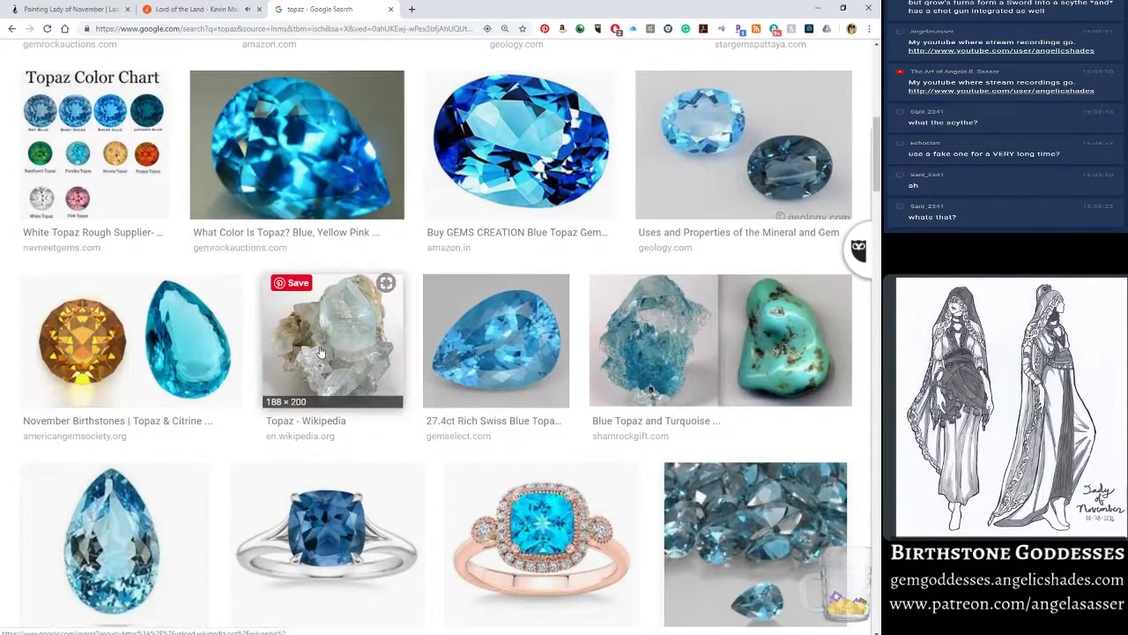
{"action": "left_click", "coordinate": [77, 355]}
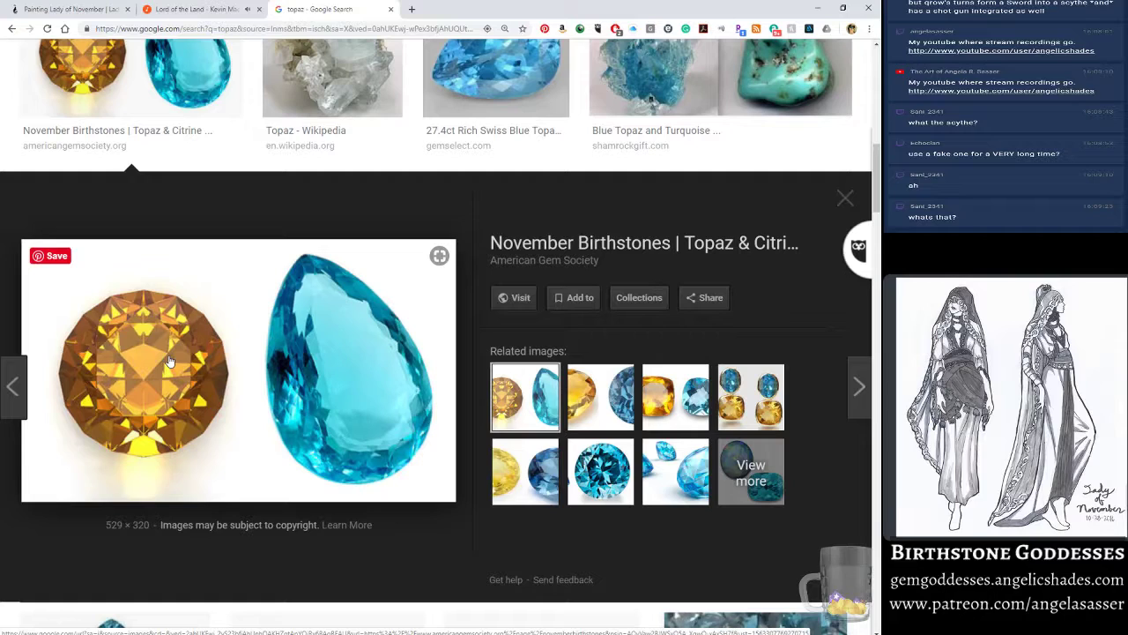
{"action": "scroll", "coordinate": [170, 362], "scroll_direction": "up", "scroll_amount": 2}
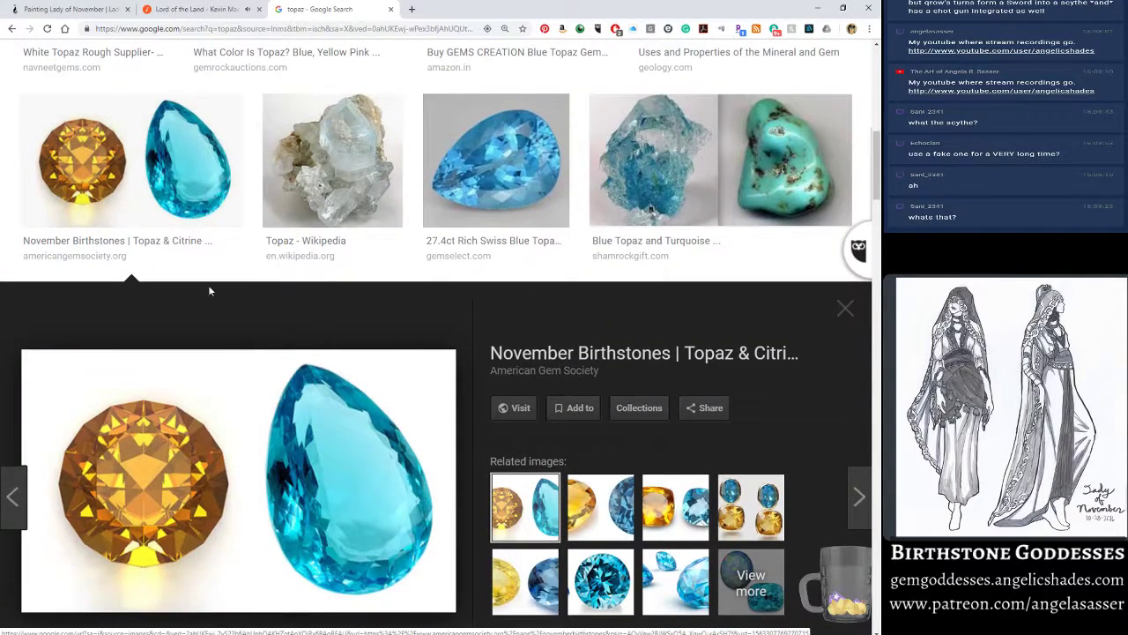
{"action": "left_click", "coordinate": [324, 188]}
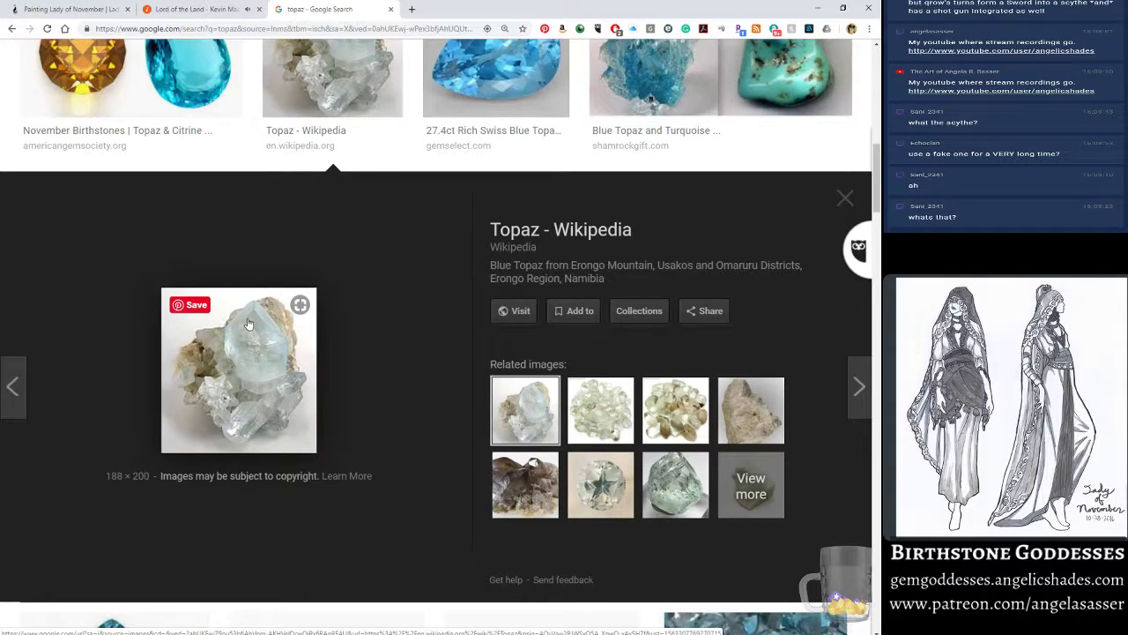
{"action": "scroll", "coordinate": [273, 332], "scroll_direction": "up", "scroll_amount": 2}
{"action": "scroll", "coordinate": [554, 421], "scroll_direction": "down", "scroll_amount": 5}
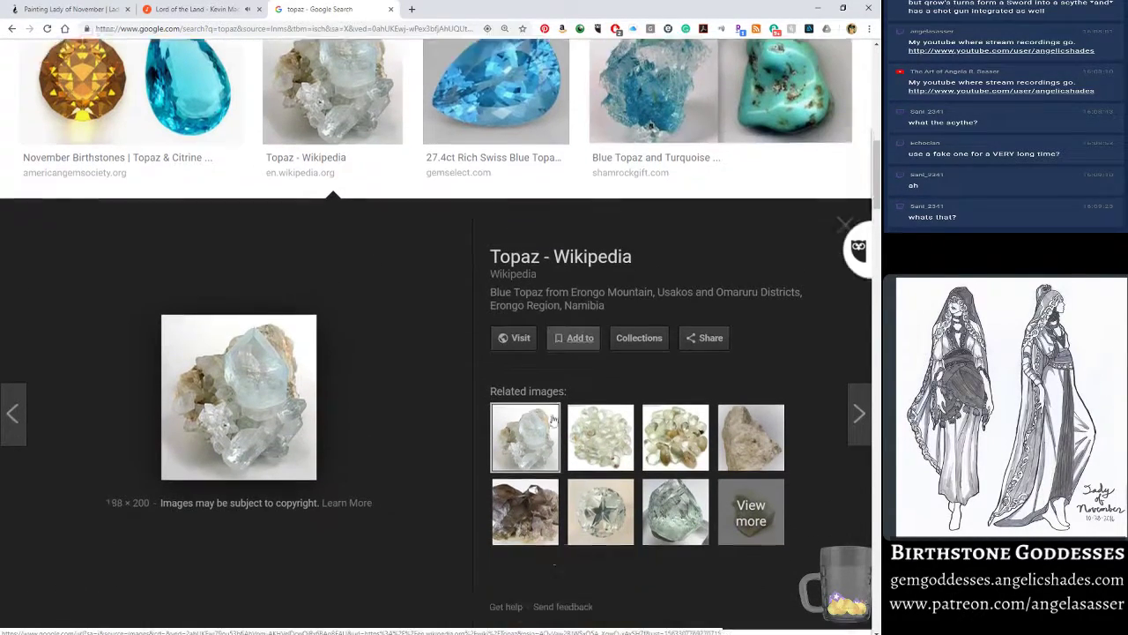
{"action": "scroll", "coordinate": [554, 422], "scroll_direction": "down", "scroll_amount": 1}
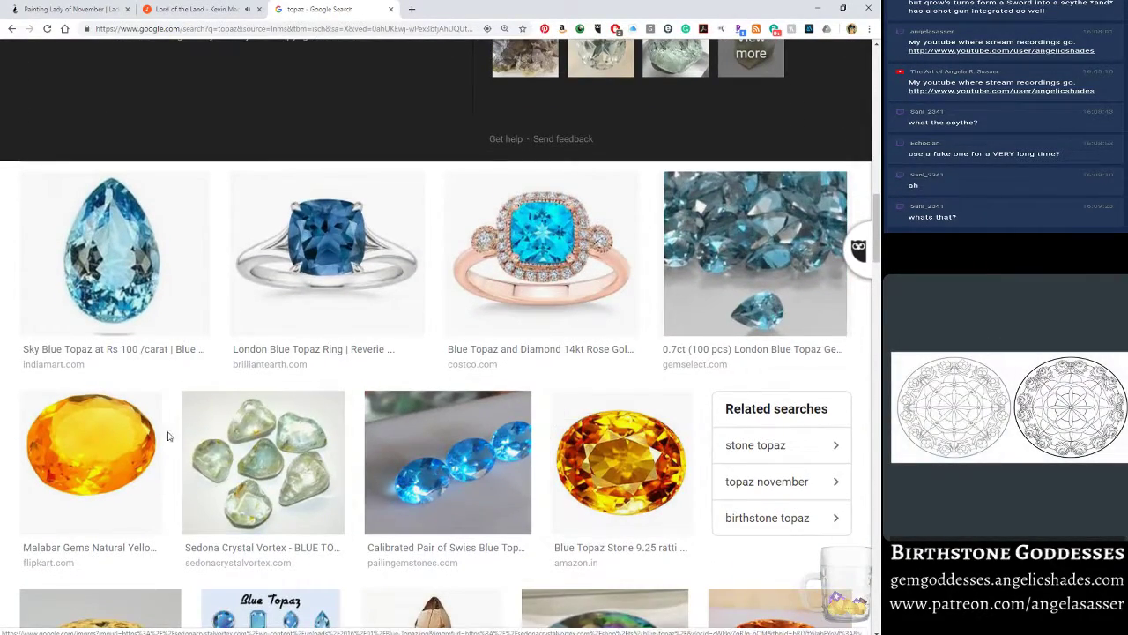
- Preview the Malabar Gems yellow topaz and its related yellow sapphire image, and look through further results for golden stones
{"action": "left_click", "coordinate": [115, 438]}
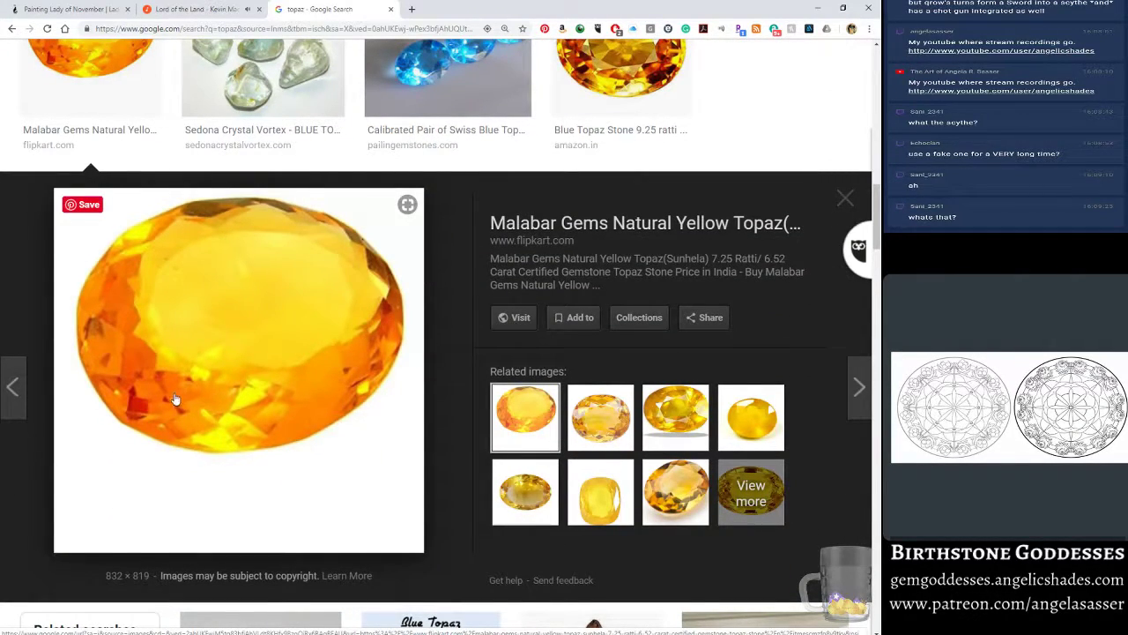
{"action": "left_click", "coordinate": [764, 432]}
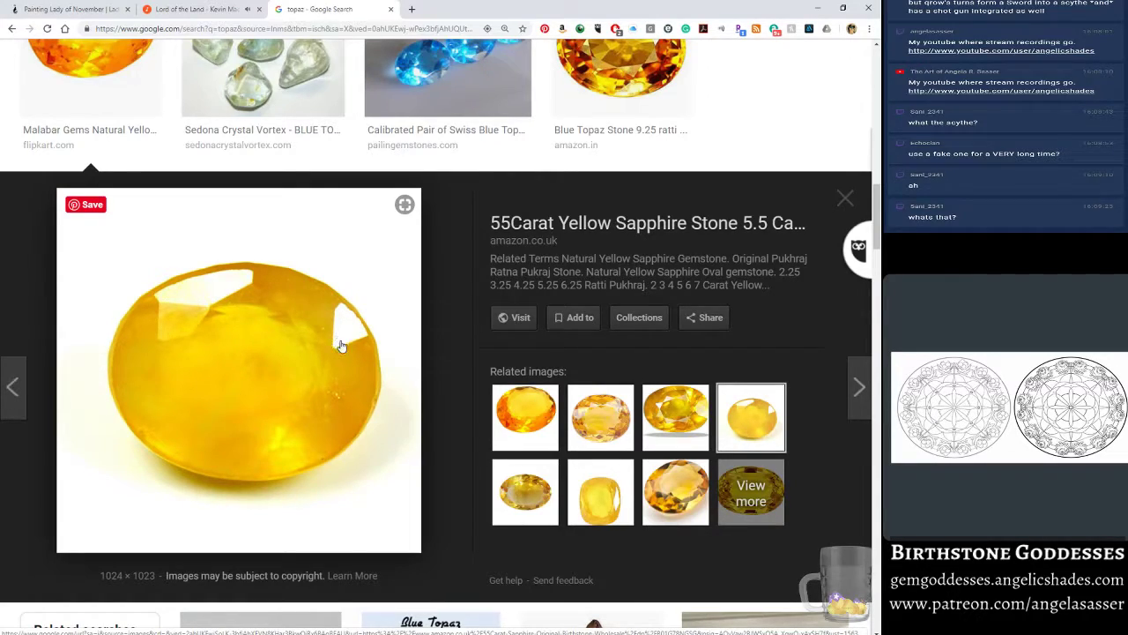
{"action": "scroll", "coordinate": [326, 388], "scroll_direction": "up", "scroll_amount": 3}
{"action": "scroll", "coordinate": [542, 441], "scroll_direction": "down", "scroll_amount": 4}
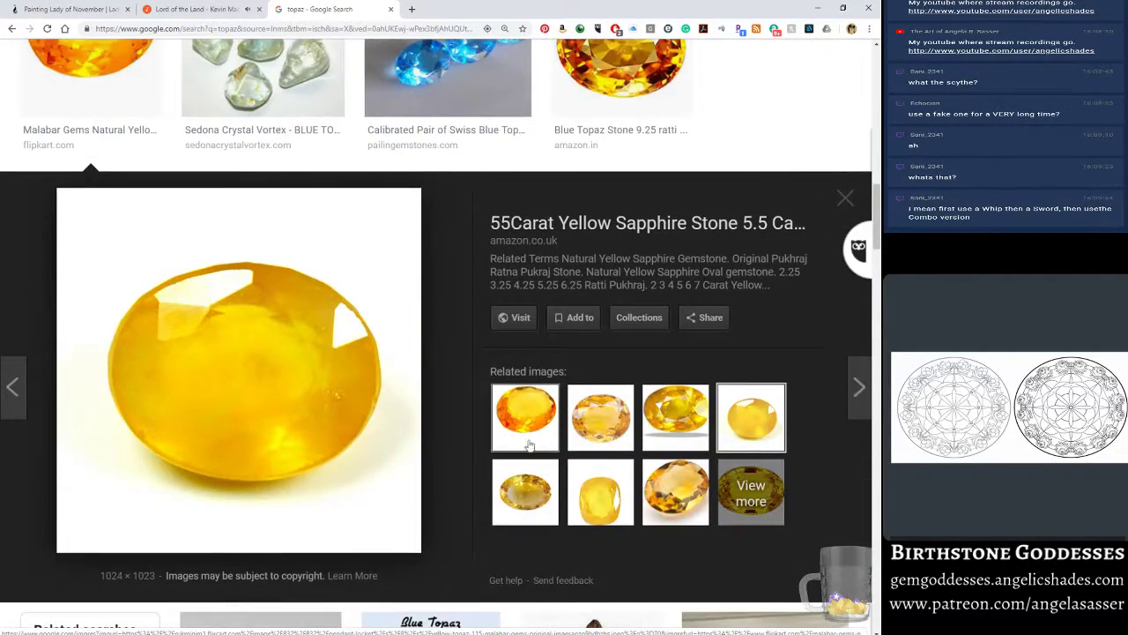
{"action": "scroll", "coordinate": [434, 419], "scroll_direction": "down", "scroll_amount": 1}
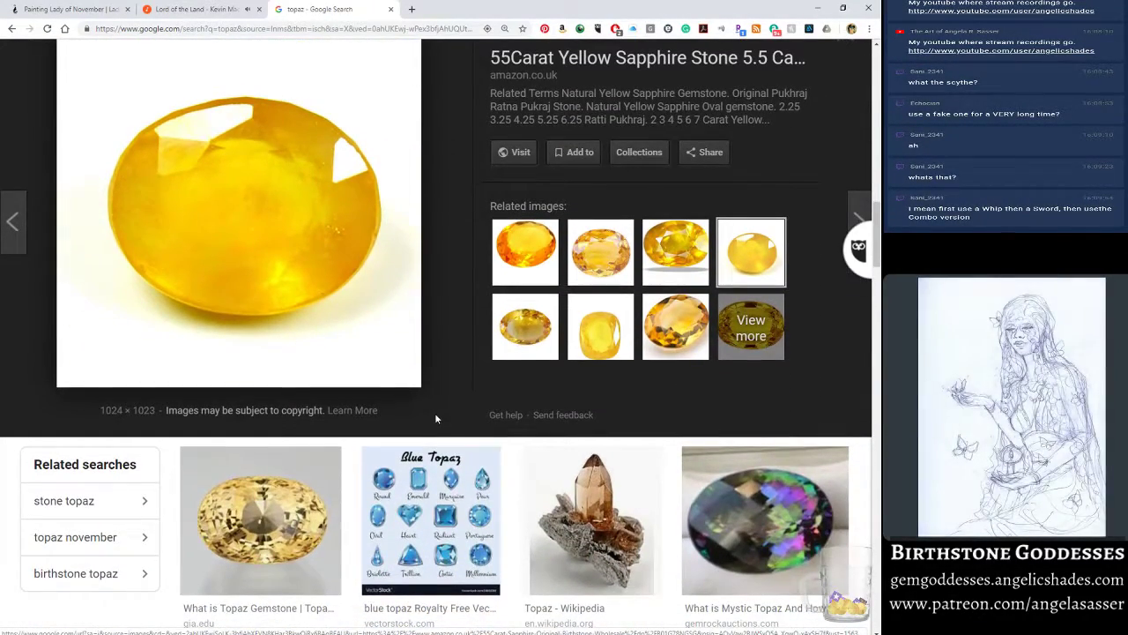
{"action": "scroll", "coordinate": [434, 420], "scroll_direction": "down", "scroll_amount": 2}
{"action": "scroll", "coordinate": [434, 419], "scroll_direction": "down", "scroll_amount": 1}
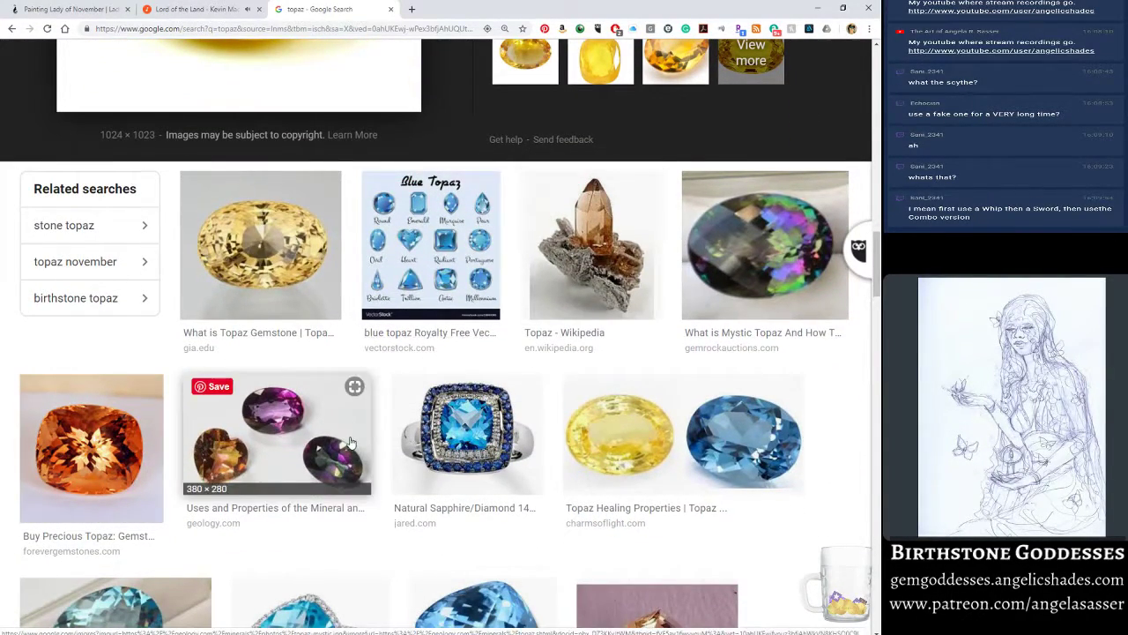
{"action": "scroll", "coordinate": [242, 446], "scroll_direction": "down", "scroll_amount": 2}
{"action": "scroll", "coordinate": [242, 445], "scroll_direction": "down", "scroll_amount": 2}
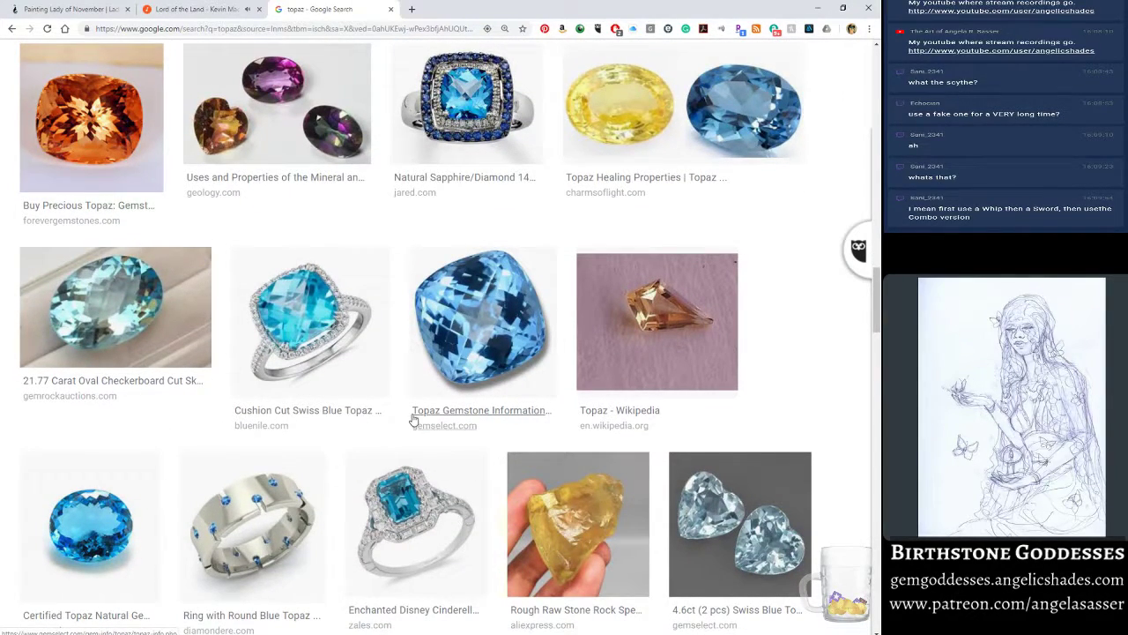
{"action": "scroll", "coordinate": [283, 517], "scroll_direction": "down", "scroll_amount": 3}
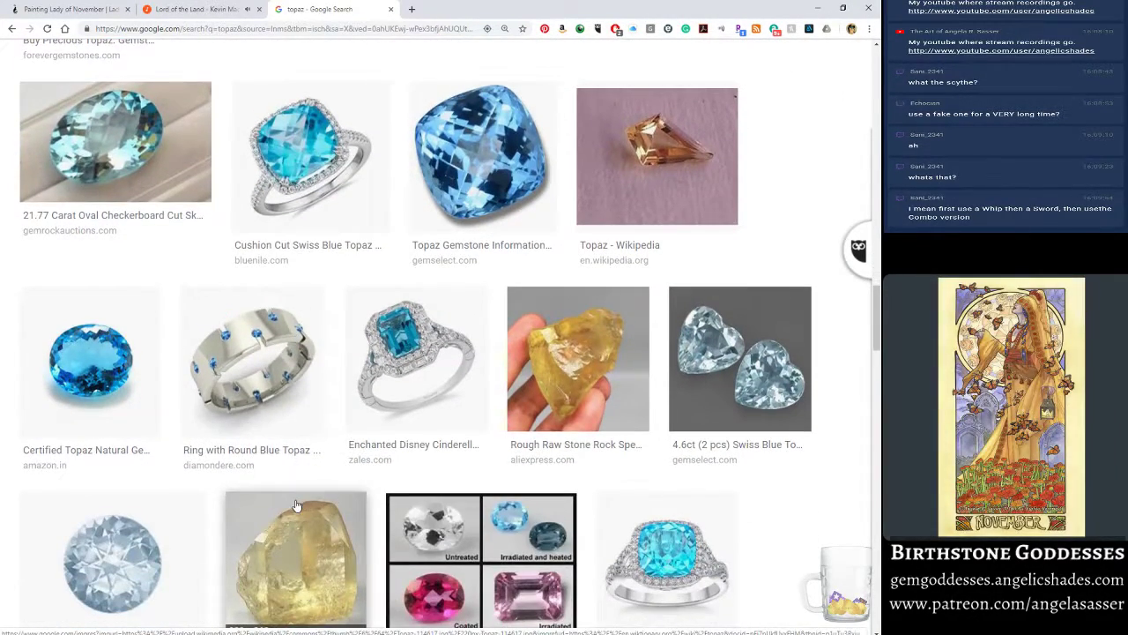
{"action": "scroll", "coordinate": [630, 450], "scroll_direction": "down", "scroll_amount": 4}
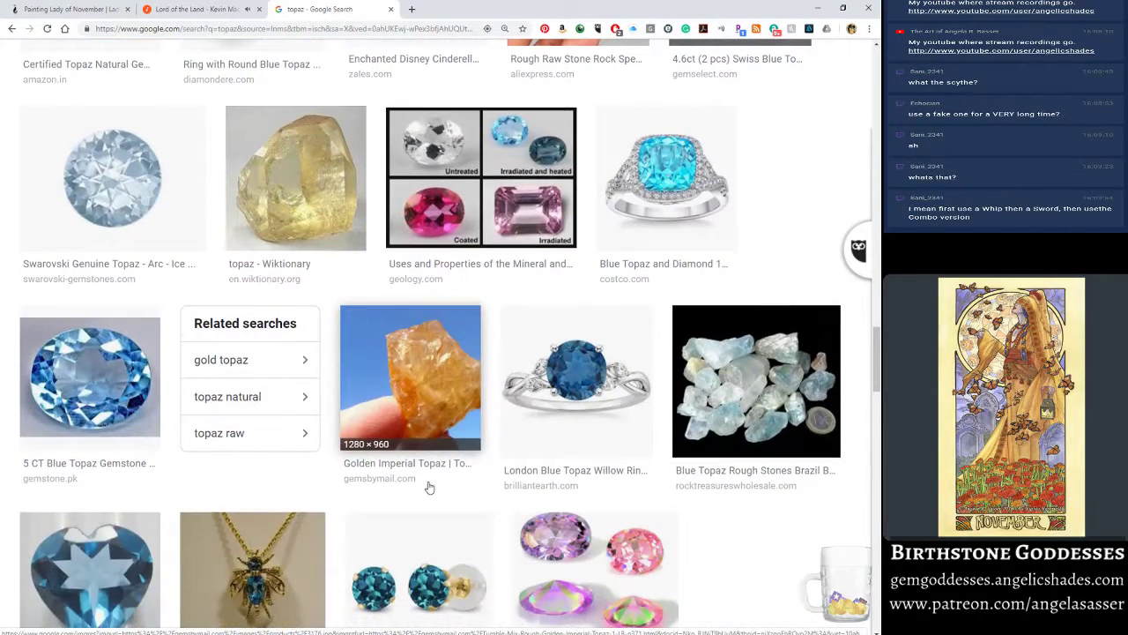
- Open the Golden Imperial Topaz result, choose the related picture of 77.8CTS imperial topaz rough stones, and copy that image
{"action": "left_click", "coordinate": [360, 469]}
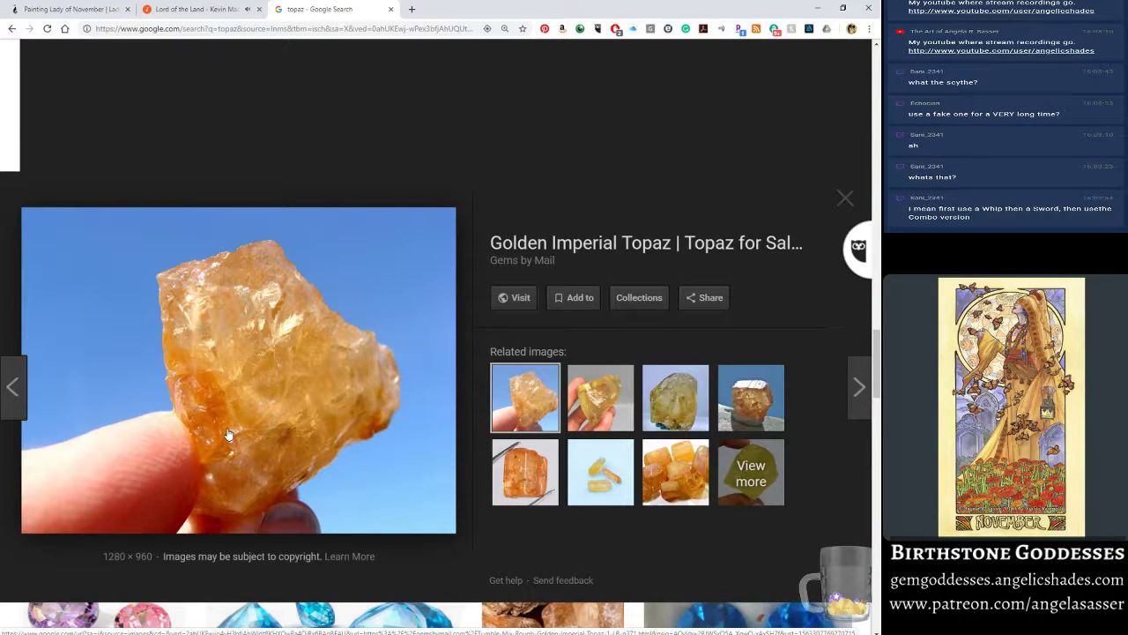
{"action": "left_click", "coordinate": [698, 463]}
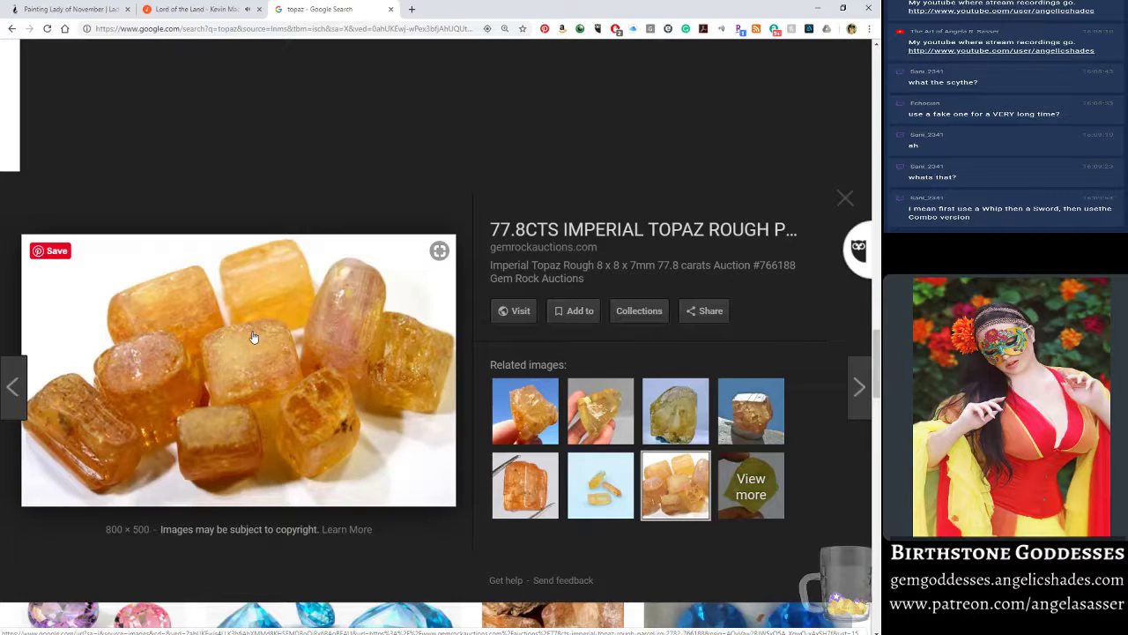
{"action": "scroll", "coordinate": [241, 379], "scroll_direction": "down", "scroll_amount": 3}
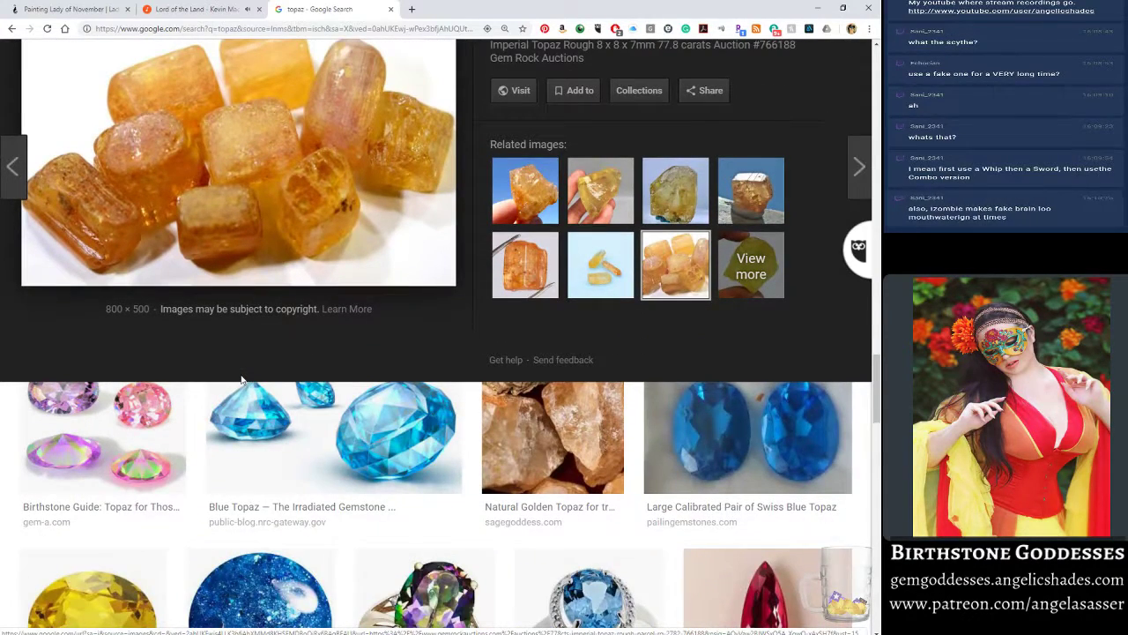
{"action": "scroll", "coordinate": [240, 375], "scroll_direction": "up", "scroll_amount": 2}
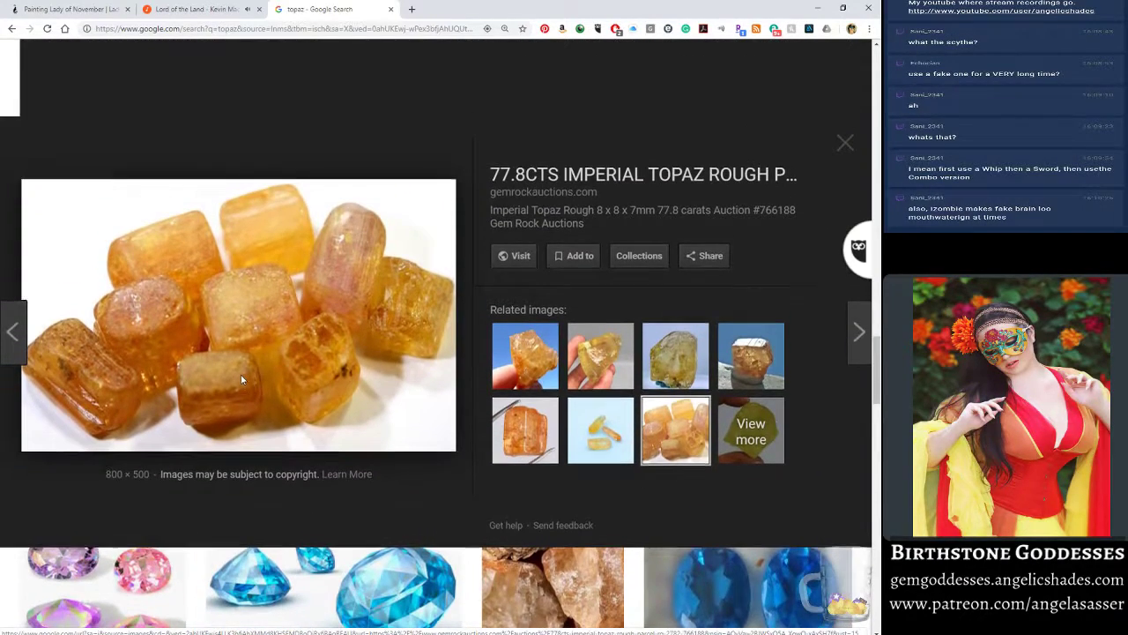
{"action": "right_click", "coordinate": [263, 293]}
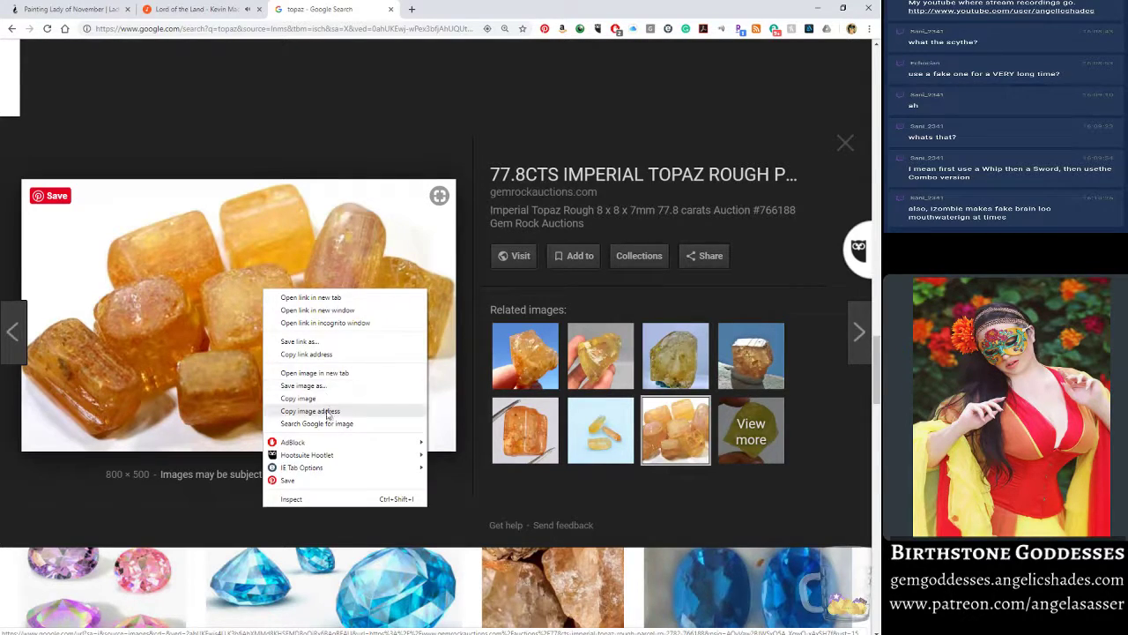
{"action": "right_click", "coordinate": [203, 311]}
{"action": "left_click", "coordinate": [244, 419]}
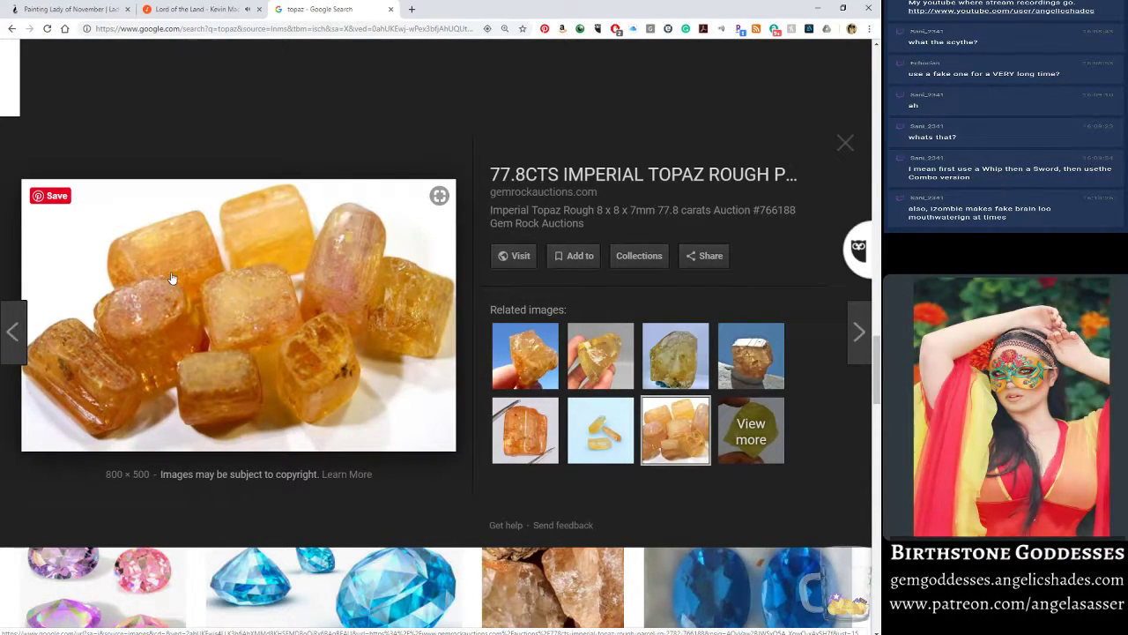
{"action": "right_click", "coordinate": [202, 326]}
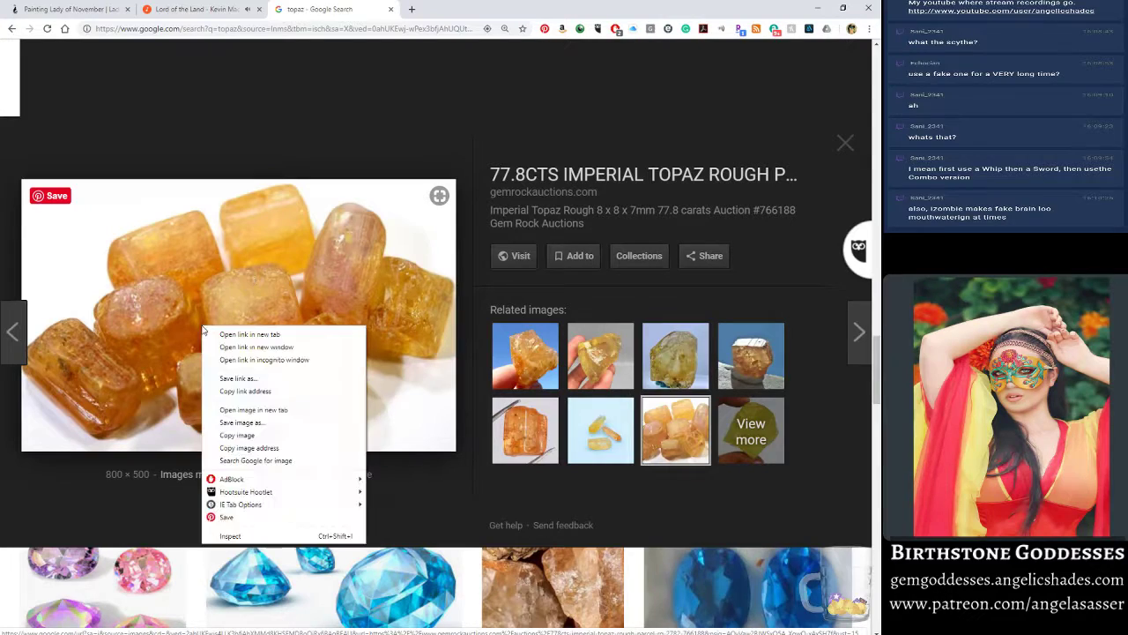
{"action": "left_click", "coordinate": [238, 435]}
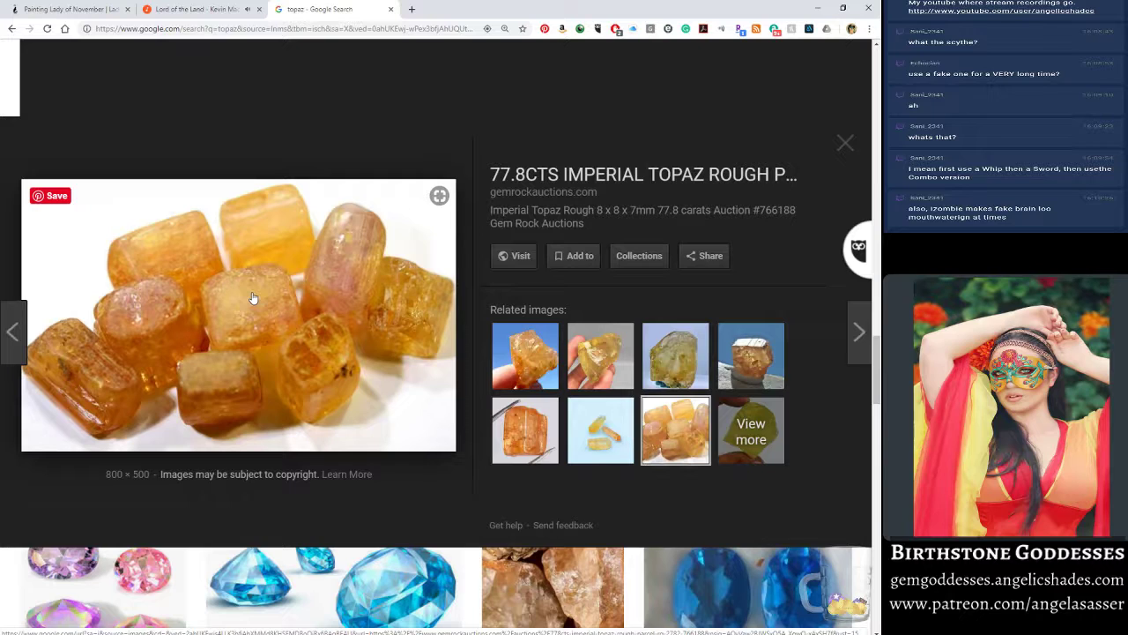
- Switch to Photoshop, paste the copied topaz picture into a new document in the reference pane, and bring its leftmost stones into view
{"action": "key", "text": "alt+Tab"}
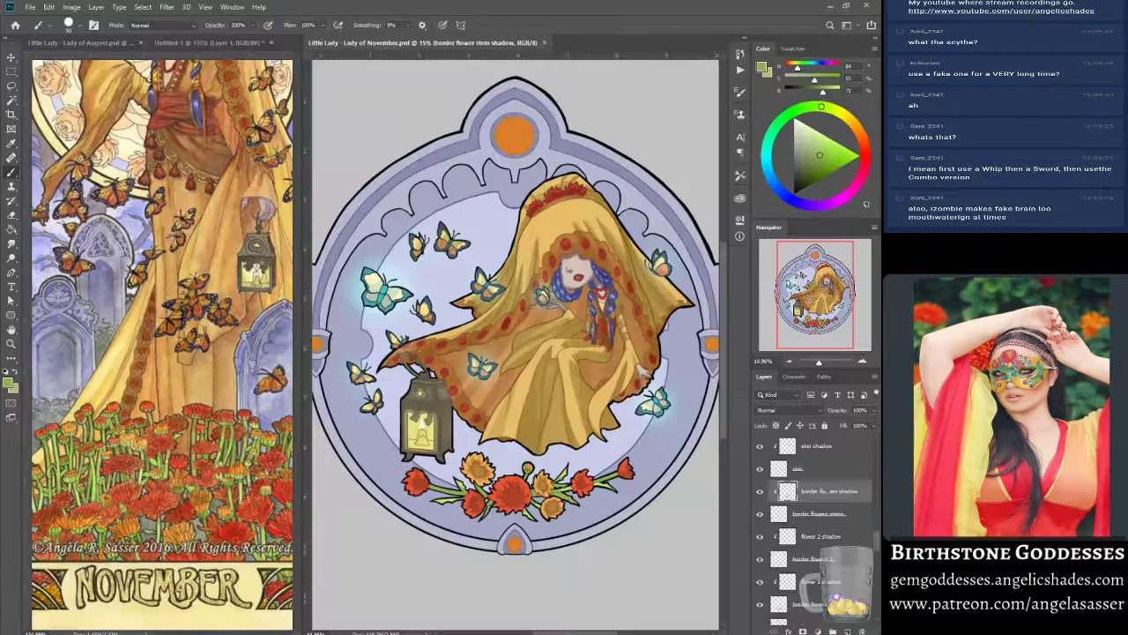
{"action": "left_click", "coordinate": [196, 42]}
{"action": "left_click", "coordinate": [30, 7]}
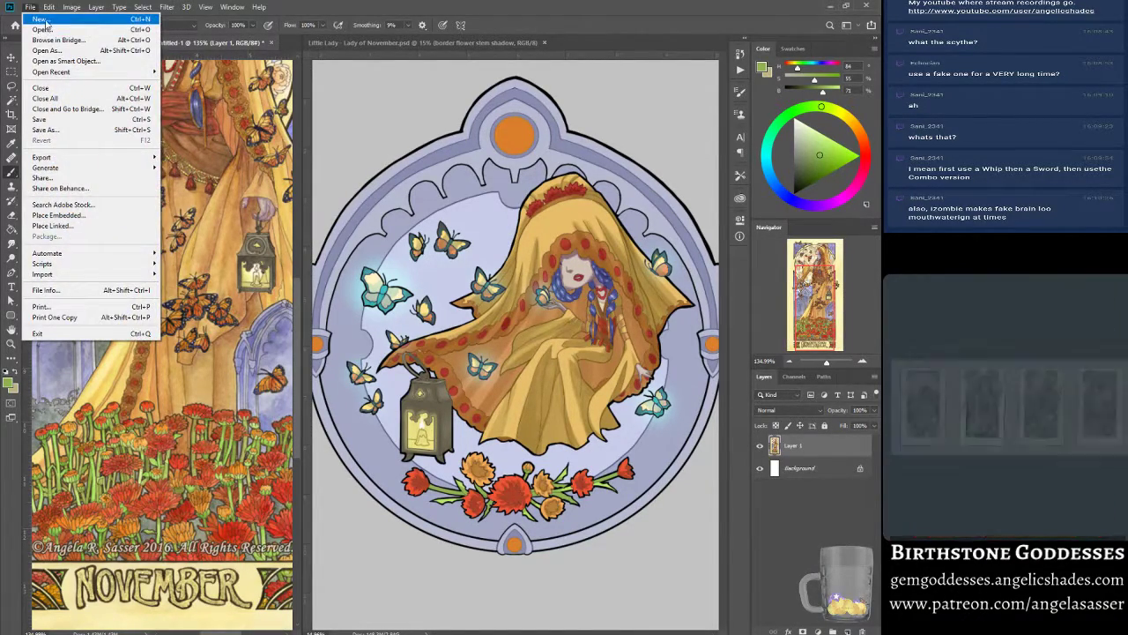
{"action": "left_click", "coordinate": [39, 18]}
{"action": "left_click", "coordinate": [627, 467]}
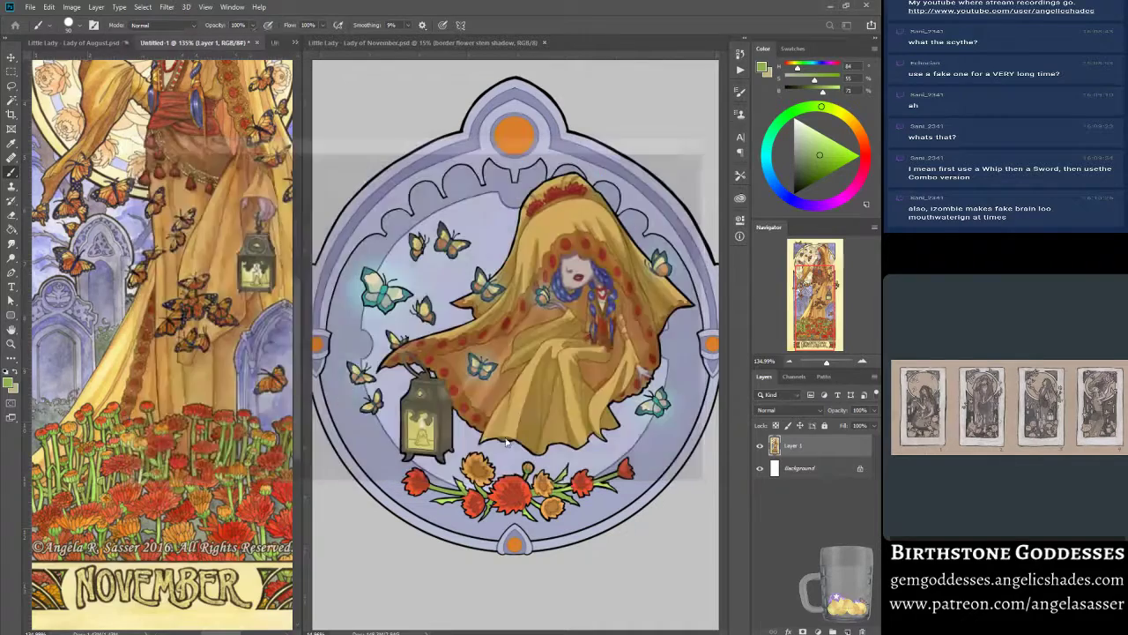
{"action": "key", "text": "ctrl+v"}
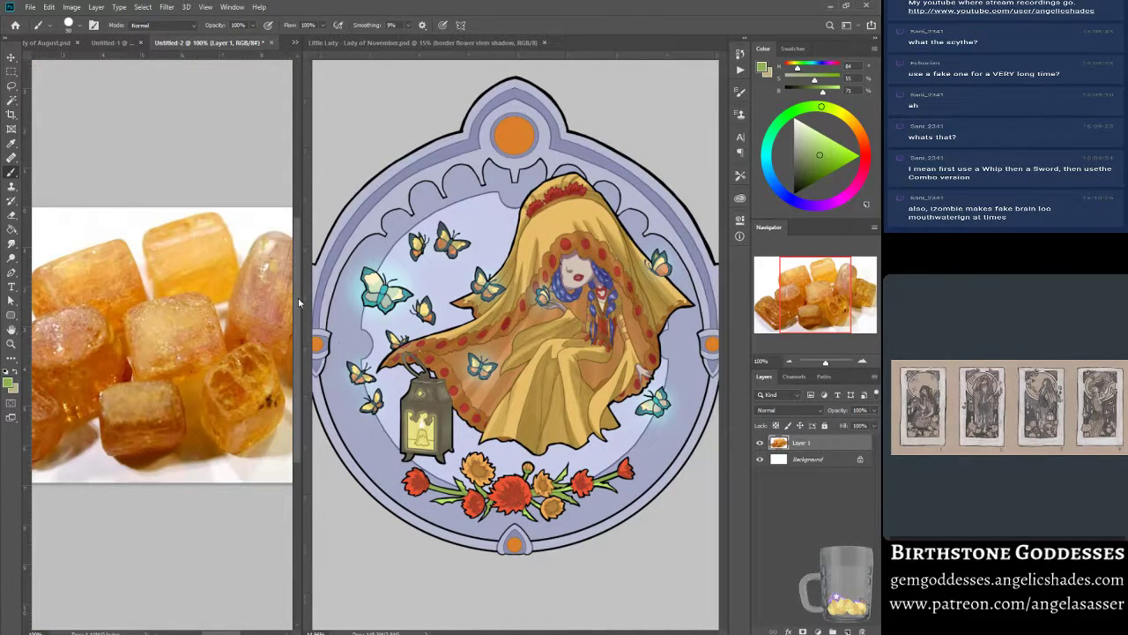
{"action": "left_click_drag", "start_coordinate": [778, 306], "coordinate": [764, 302]}
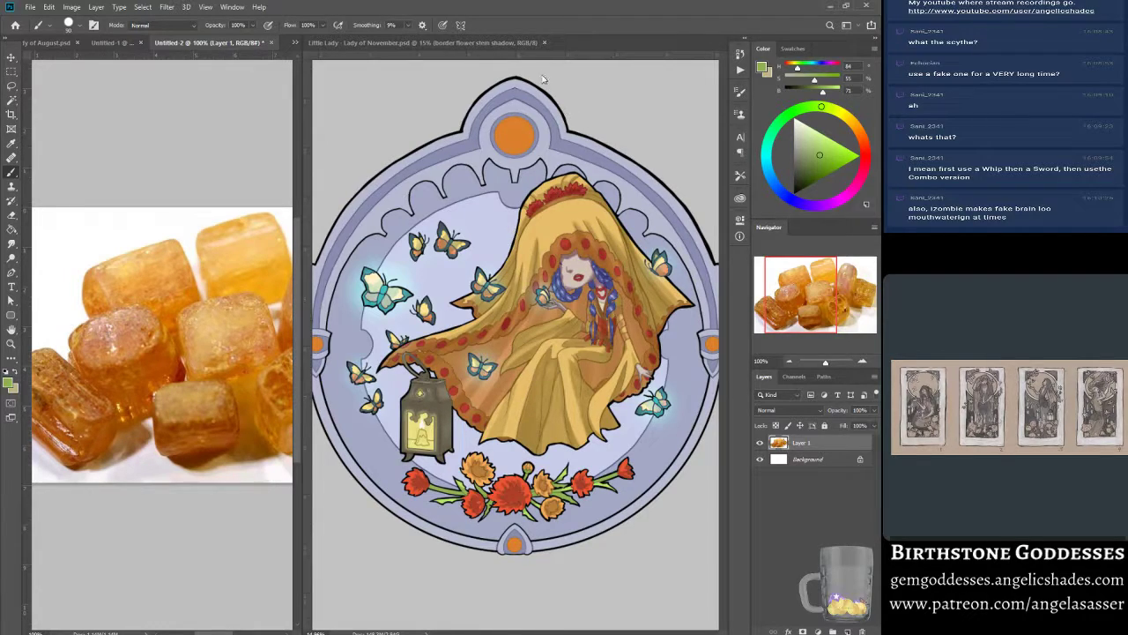
- Return to the Lady of November illustration and view the orange gem at the top of its frame at 25% zoom
{"action": "left_click", "coordinate": [433, 44]}
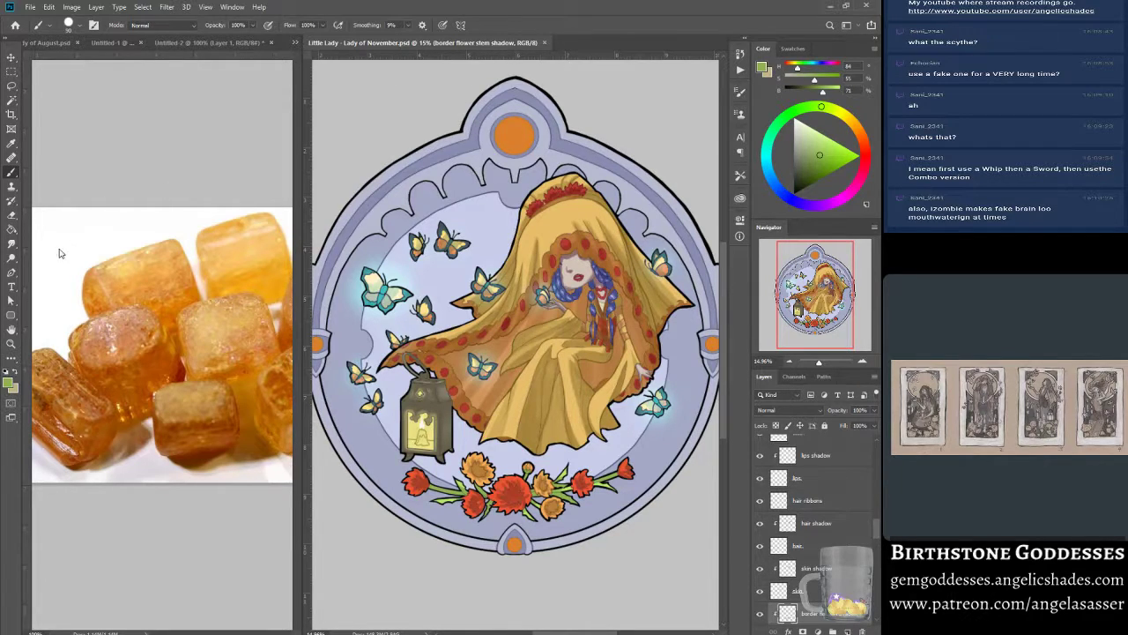
{"action": "left_click", "coordinate": [11, 344]}
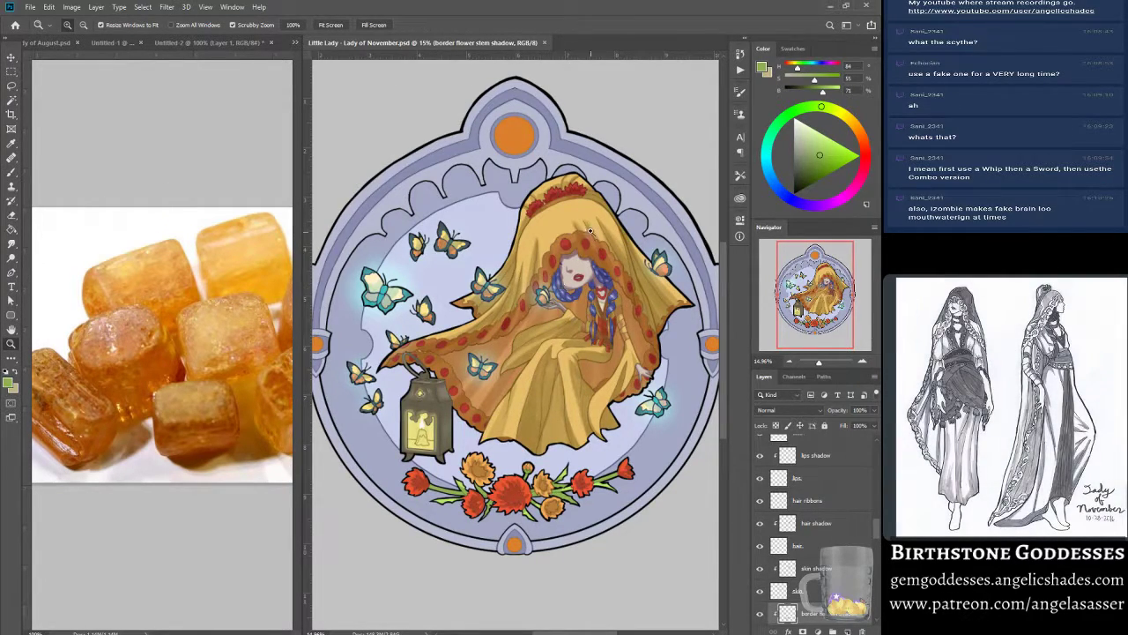
{"action": "left_click", "coordinate": [573, 275]}
{"action": "left_click", "coordinate": [573, 275]}
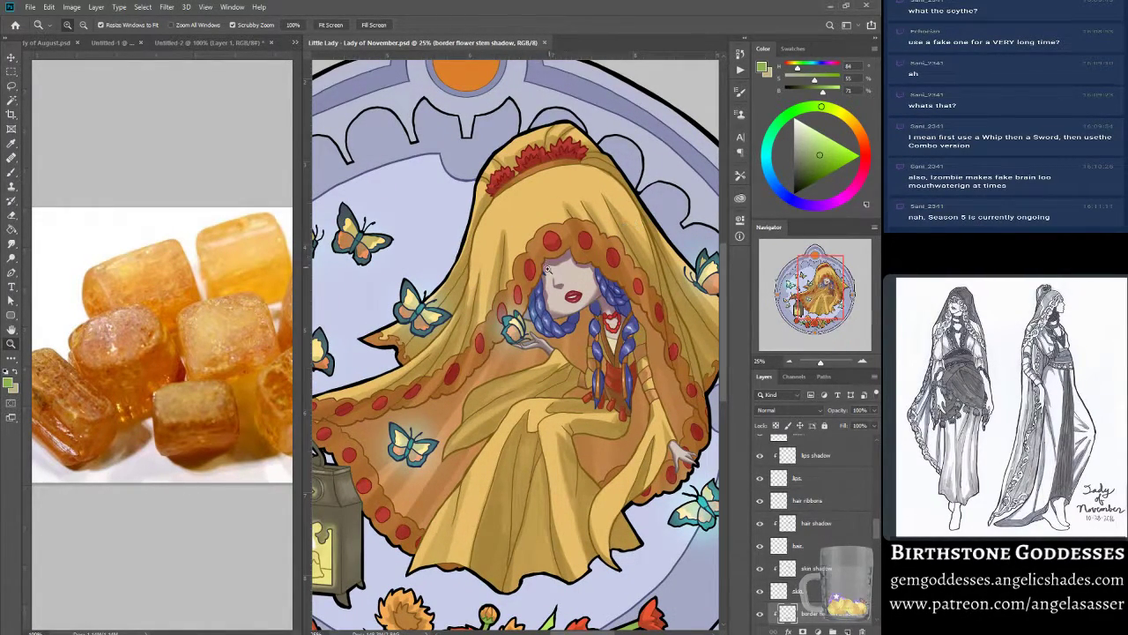
{"action": "scroll", "coordinate": [489, 282], "scroll_direction": "up", "scroll_amount": 3}
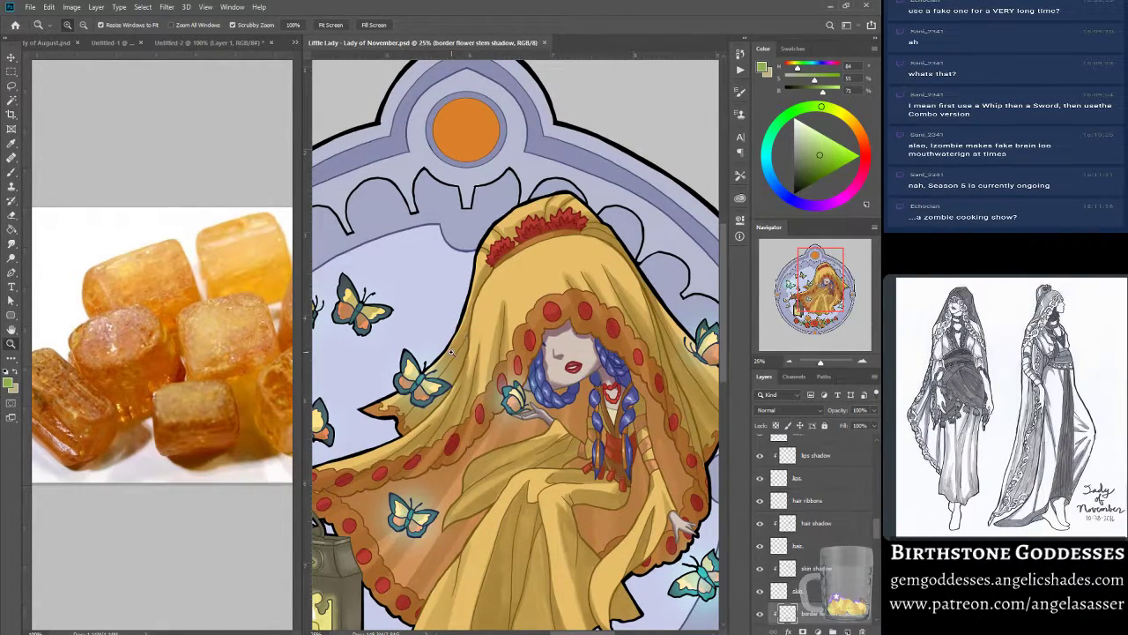
{"action": "scroll", "coordinate": [484, 356], "scroll_direction": "up", "scroll_amount": 2}
{"action": "scroll", "coordinate": [484, 356], "scroll_direction": "up", "scroll_amount": 5}
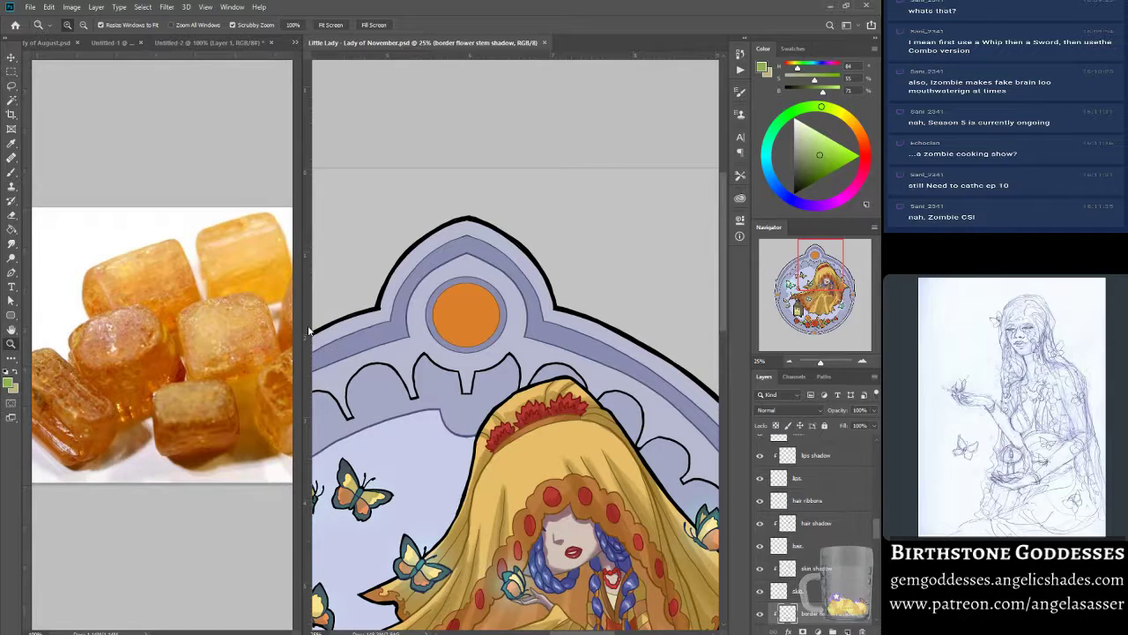
- Look through the Lady of November layer list for the layer holding the orange frame gems
{"action": "left_click_drag", "start_coordinate": [872, 534], "coordinate": [879, 555]}
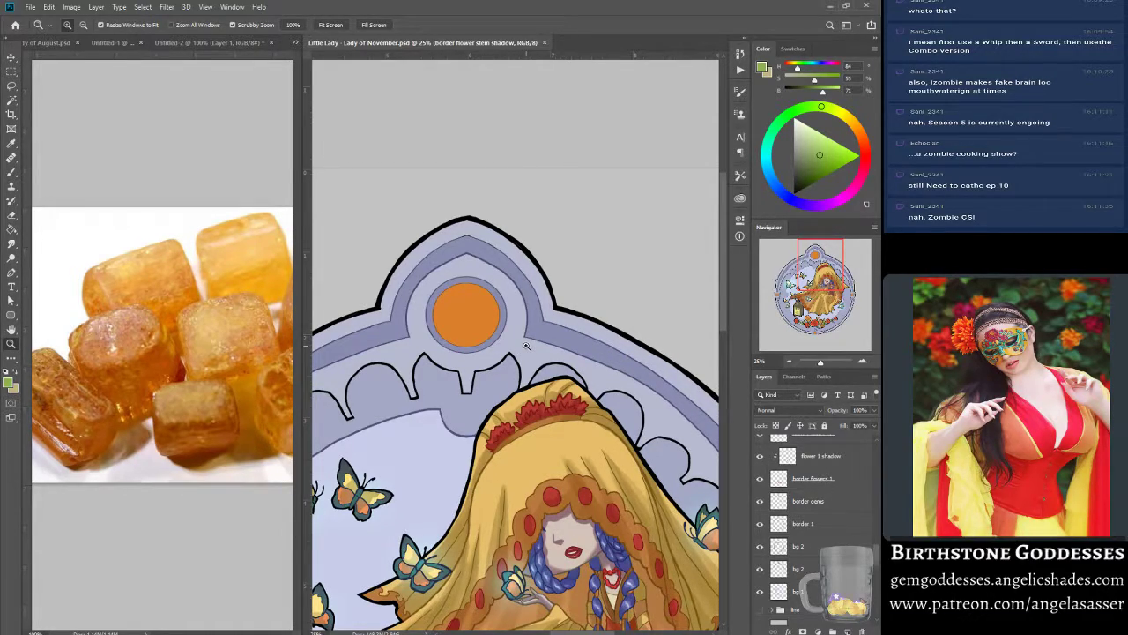
{"action": "left_click_drag", "start_coordinate": [505, 375], "coordinate": [538, 267]}
{"action": "key", "text": "ctrl+j"}
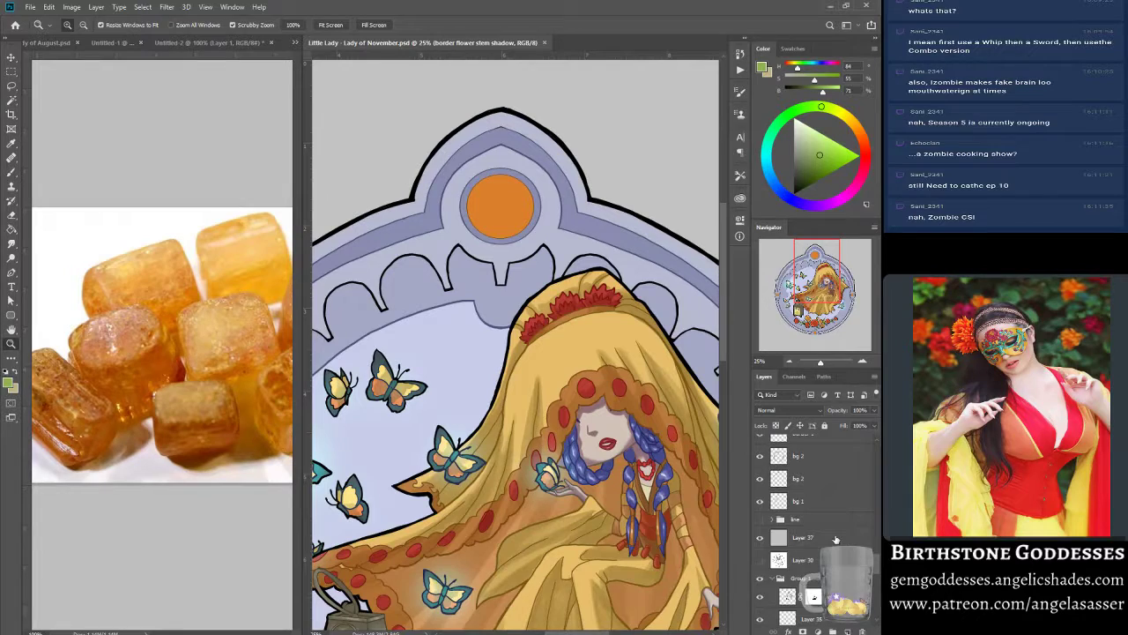
{"action": "scroll", "coordinate": [836, 539], "scroll_direction": "up", "scroll_amount": 5}
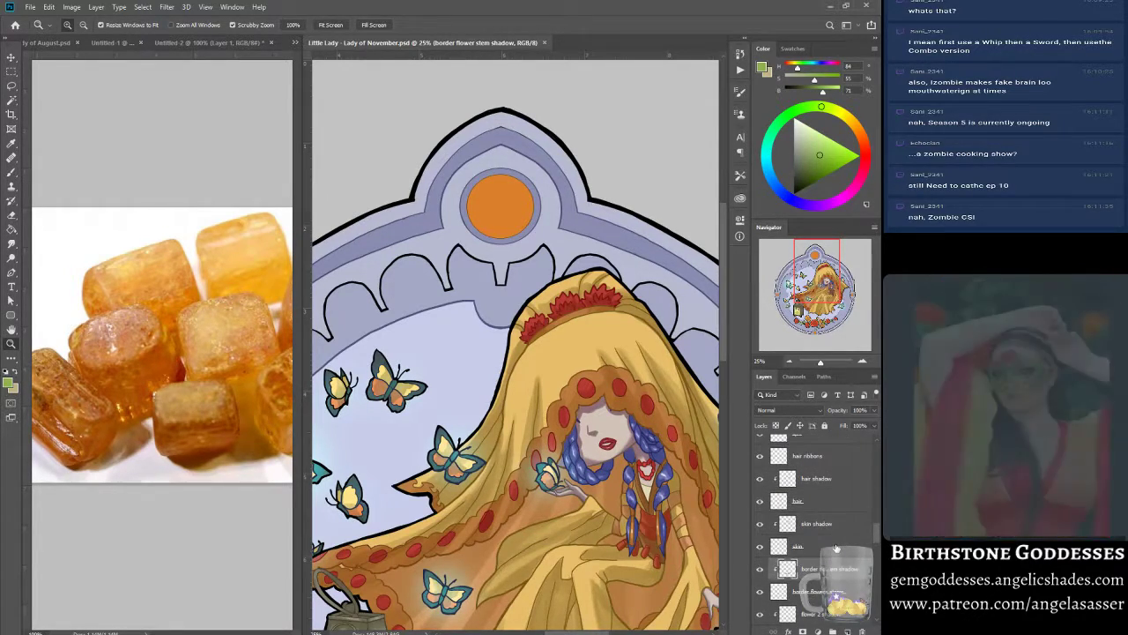
{"action": "scroll", "coordinate": [836, 547], "scroll_direction": "up", "scroll_amount": 4}
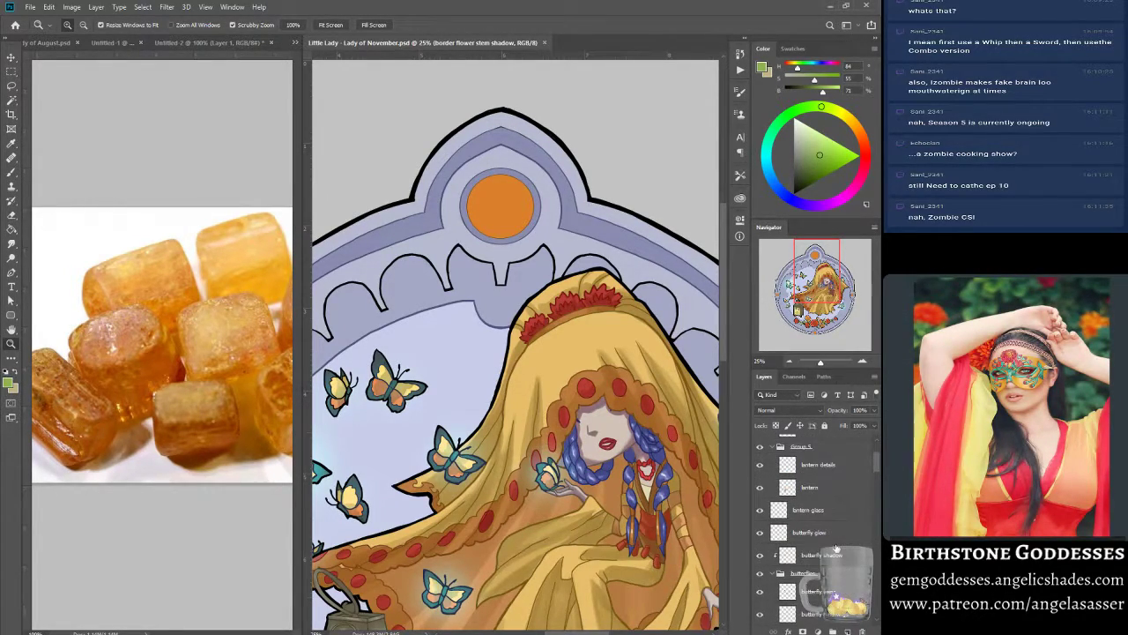
{"action": "scroll", "coordinate": [835, 547], "scroll_direction": "down", "scroll_amount": 5}
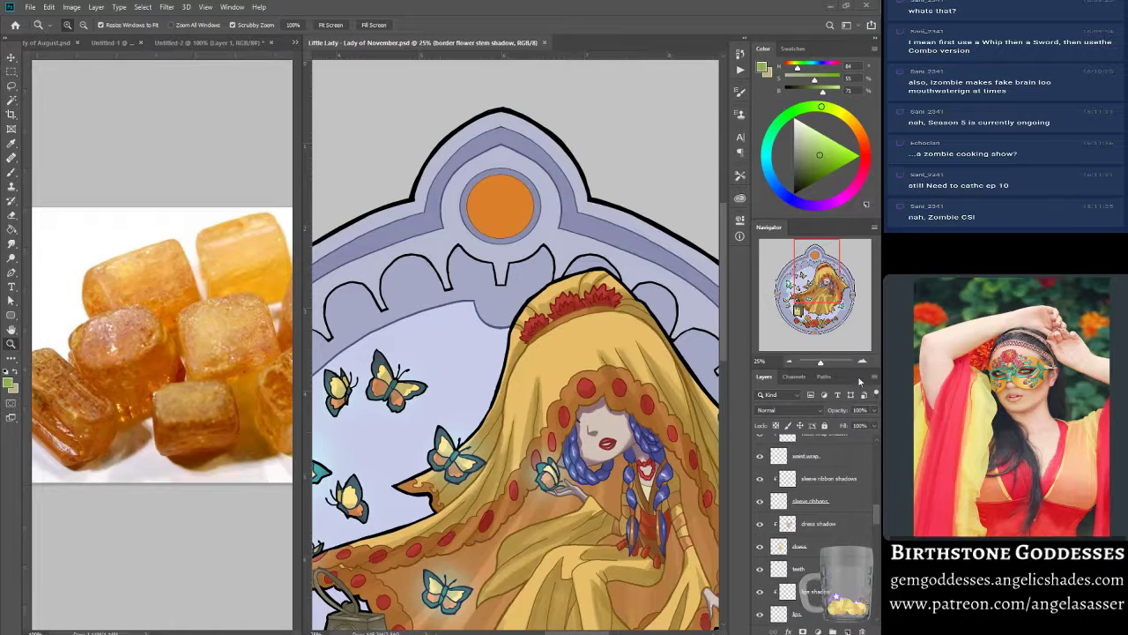
{"action": "scroll", "coordinate": [797, 494], "scroll_direction": "up", "scroll_amount": 2}
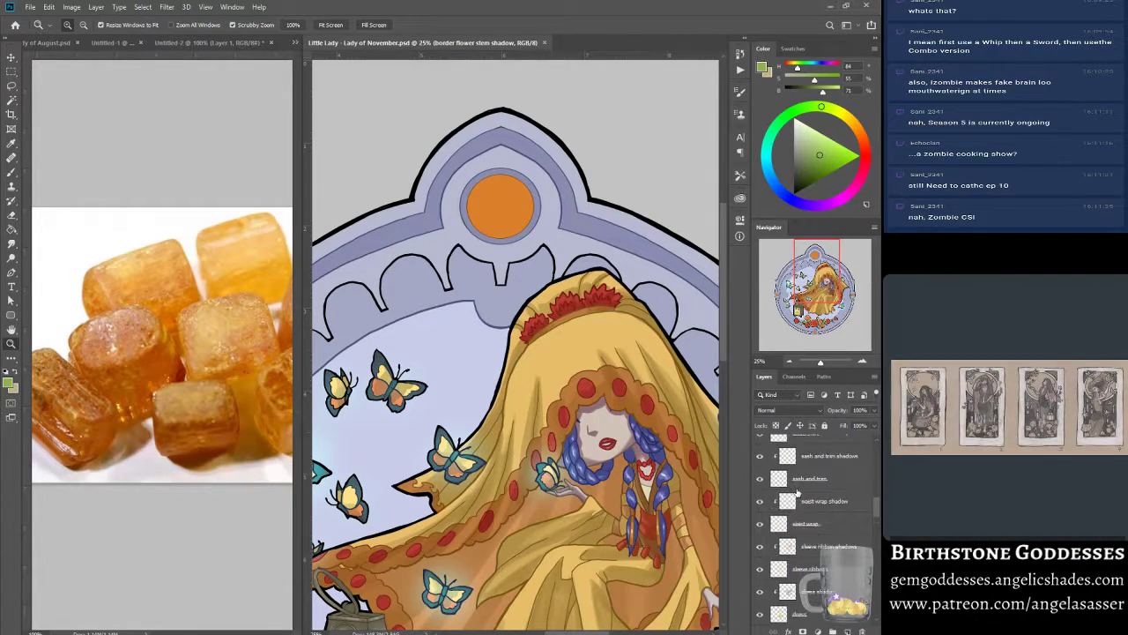
{"action": "scroll", "coordinate": [798, 494], "scroll_direction": "up", "scroll_amount": 3}
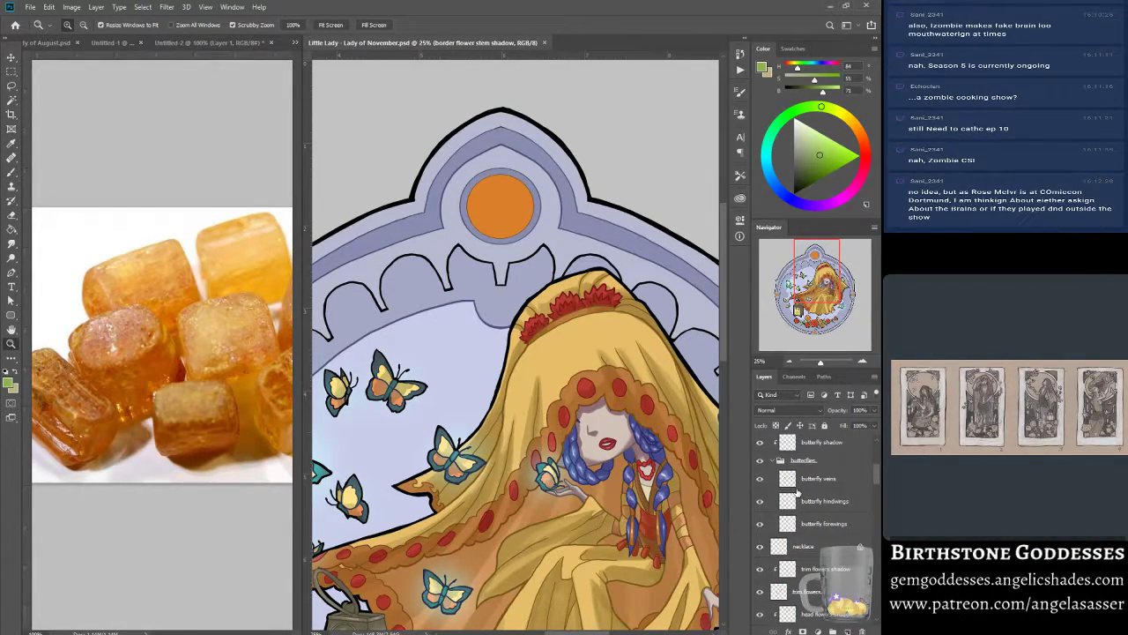
{"action": "scroll", "coordinate": [797, 493], "scroll_direction": "up", "scroll_amount": 4}
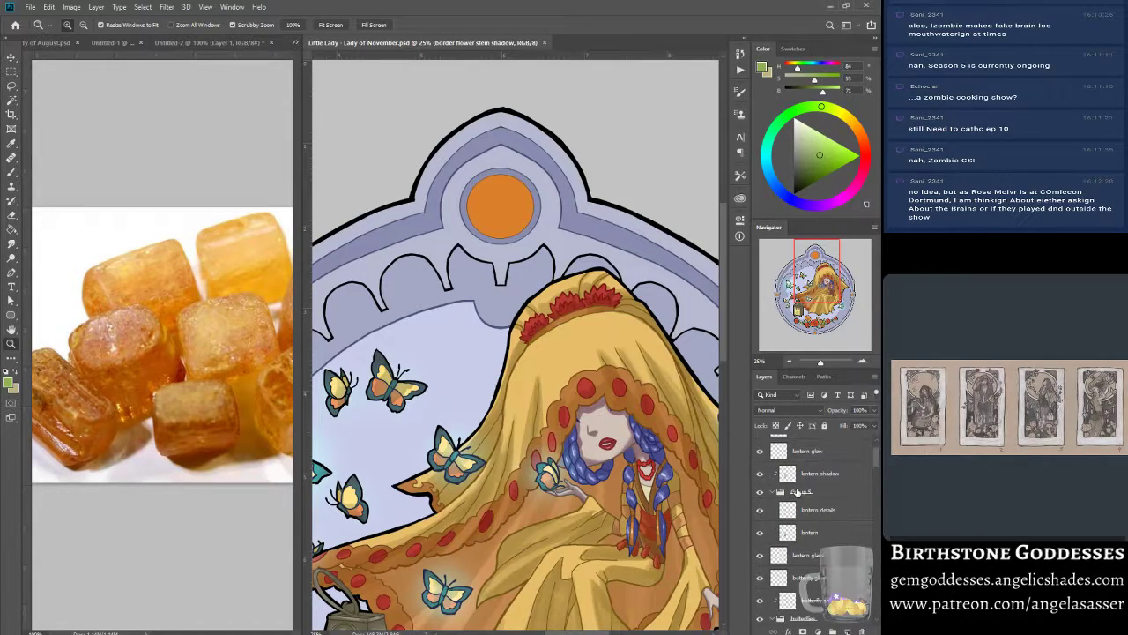
{"action": "scroll", "coordinate": [797, 494], "scroll_direction": "up", "scroll_amount": 2}
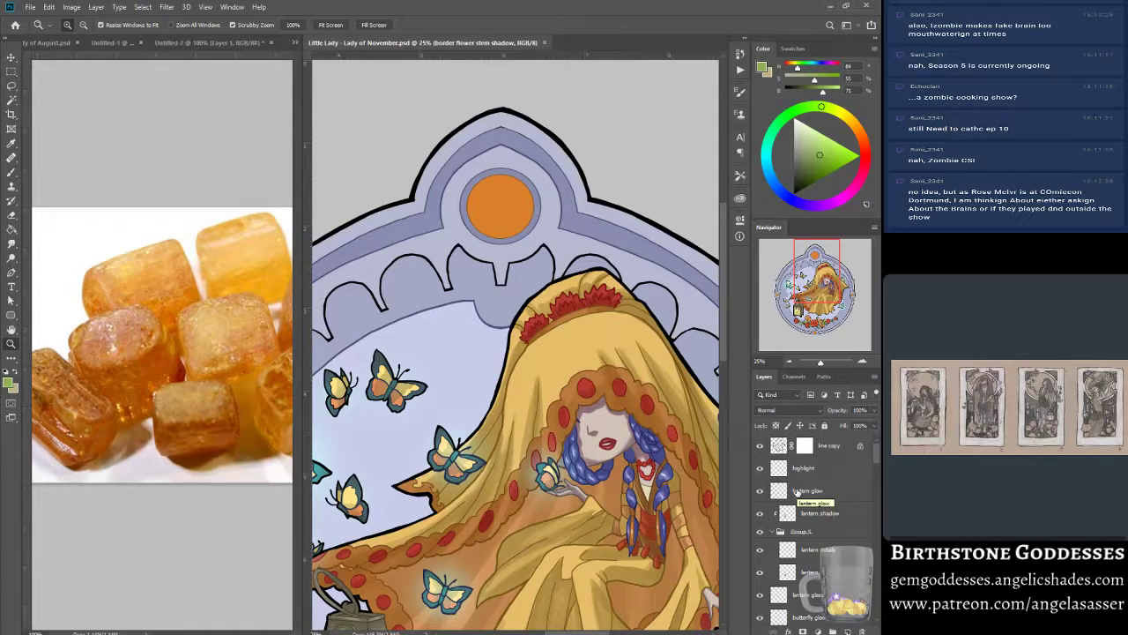
- Select the border gems layer by picking the frame's top orange gem, and toggle its visibility to check its contents
{"action": "left_click", "coordinate": [13, 60]}
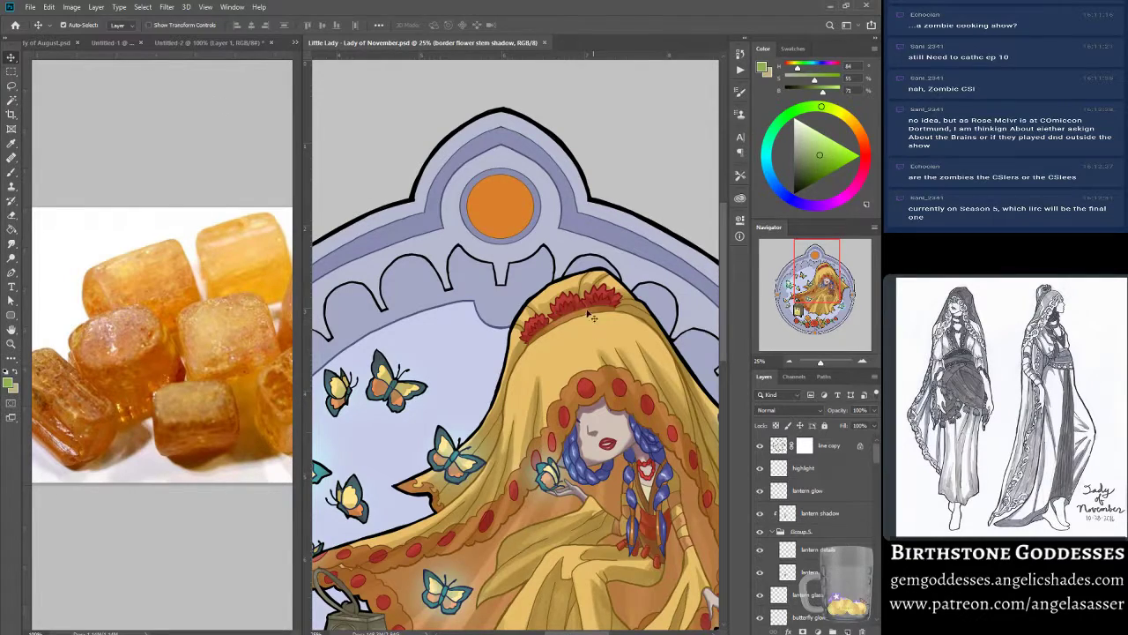
{"action": "left_click", "coordinate": [508, 219]}
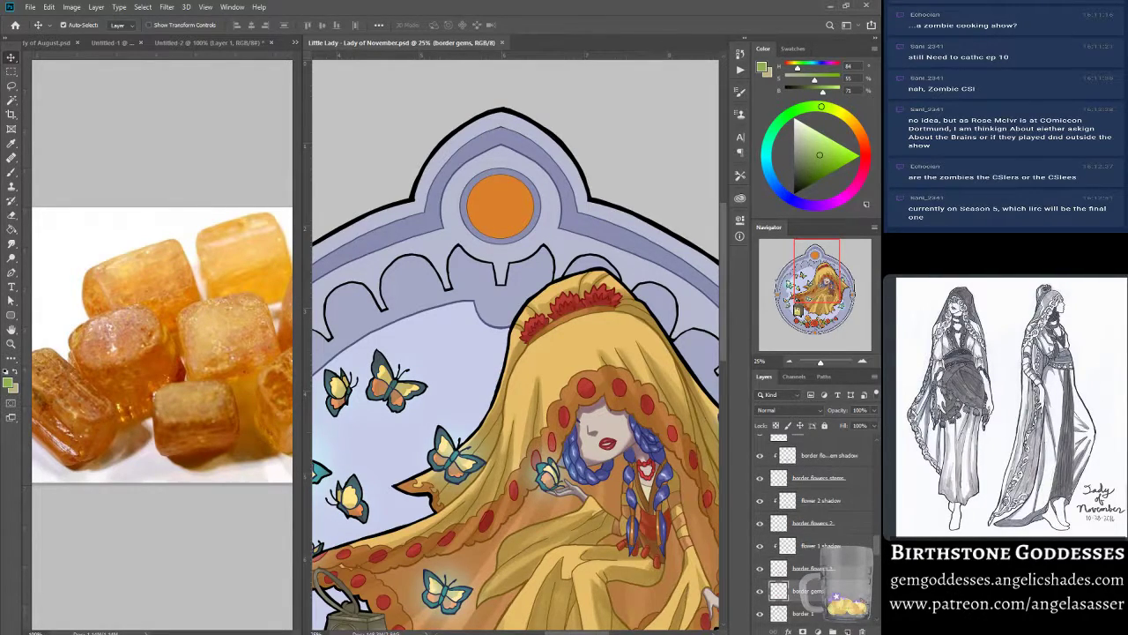
{"action": "scroll", "coordinate": [804, 589], "scroll_direction": "down", "scroll_amount": 2}
{"action": "left_click", "coordinate": [760, 546]}
{"action": "left_click", "coordinate": [760, 547]}
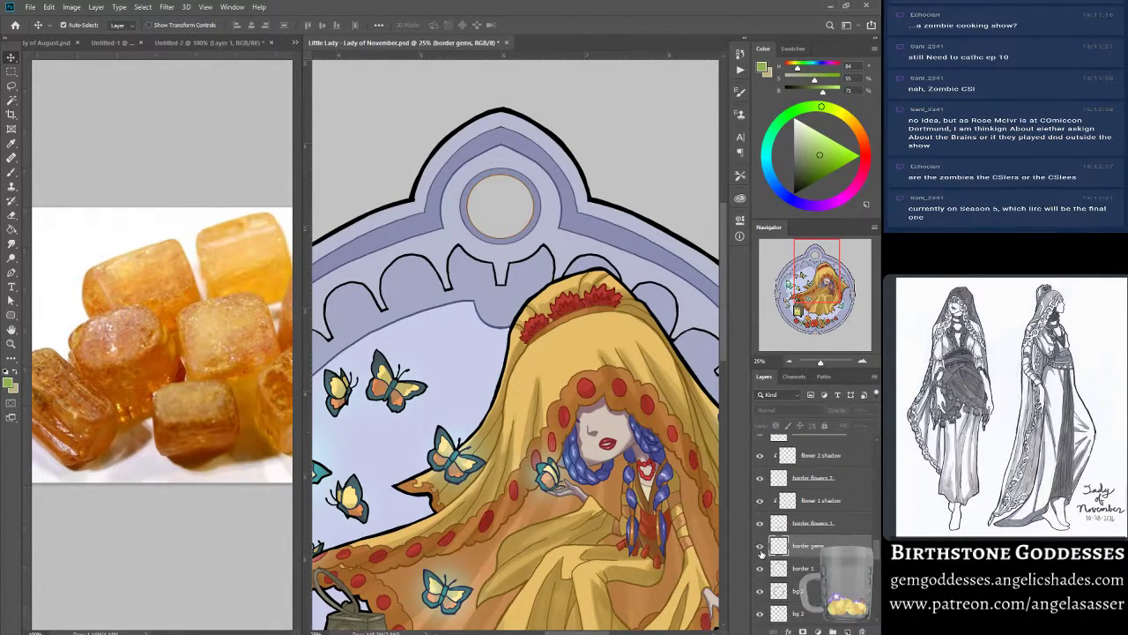
- Lasso the top orange gem, cut it from the border gems layer, and paste it in place on its own layer
{"action": "left_click", "coordinate": [12, 85]}
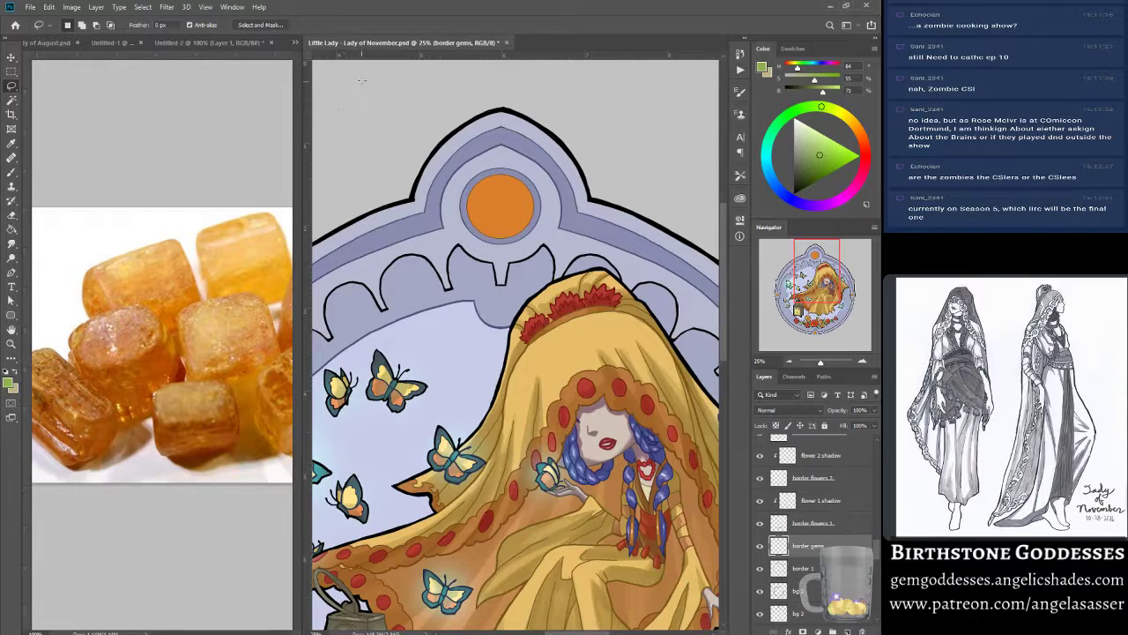
{"action": "mouse_move", "coordinate": [425, 165]}
{"action": "left_mouse_down"}
{"action": "mouse_move", "coordinate": [448, 151]}
{"action": "mouse_move", "coordinate": [492, 262]}
{"action": "mouse_move", "coordinate": [464, 130]}
{"action": "mouse_move", "coordinate": [411, 266]}
{"action": "left_mouse_up"}
{"action": "key", "text": "Delete"}
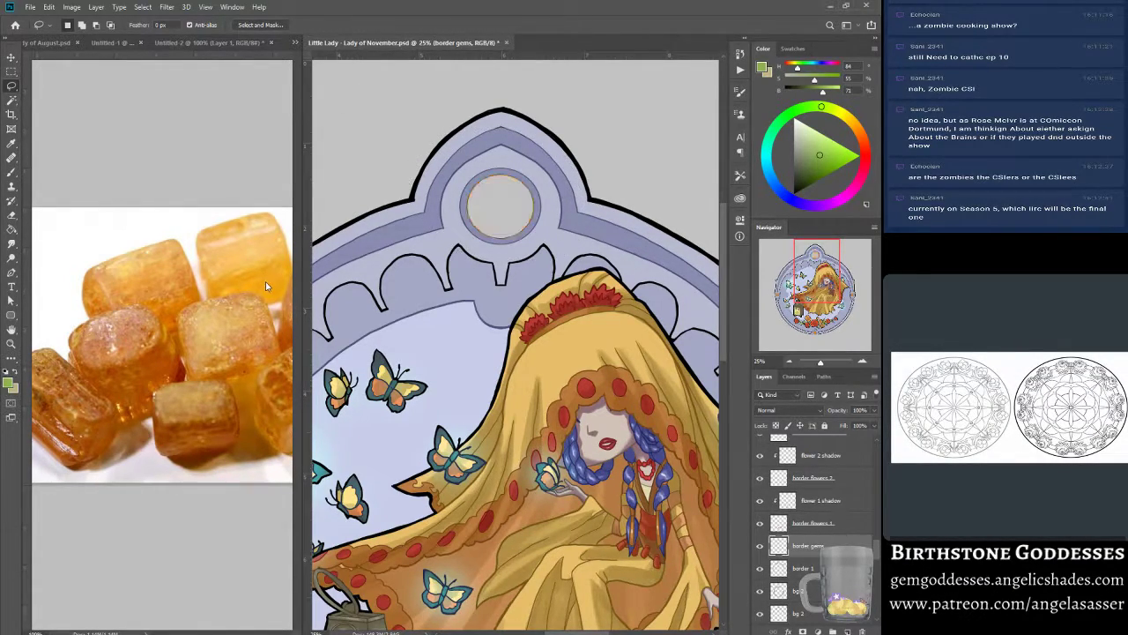
{"action": "left_click", "coordinate": [49, 7]}
{"action": "mouse_move", "coordinate": [106, 115]}
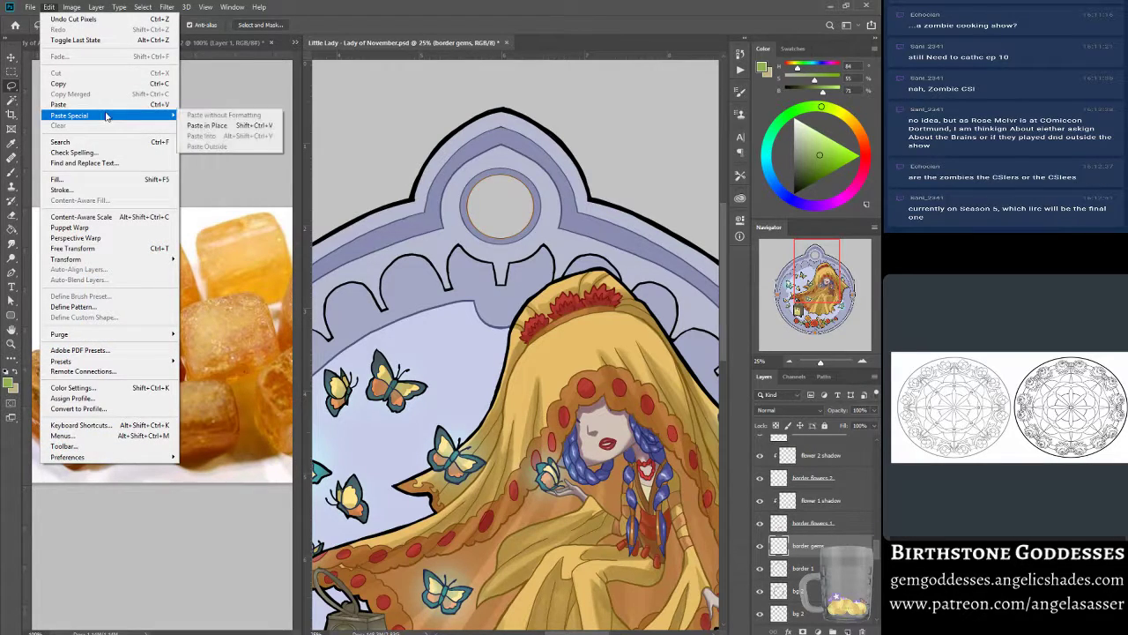
{"action": "left_click", "coordinate": [222, 130]}
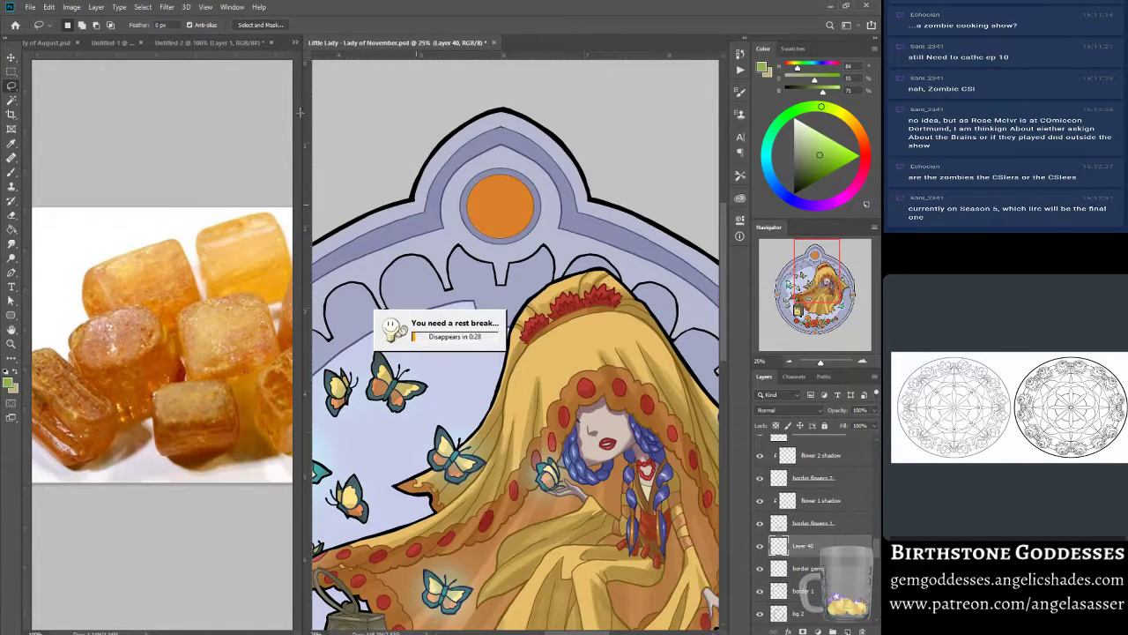
- Switch to the Lady of August document and examine its green top gem, then the whole illustration
{"action": "left_click", "coordinate": [295, 42]}
{"action": "left_click", "coordinate": [340, 45]}
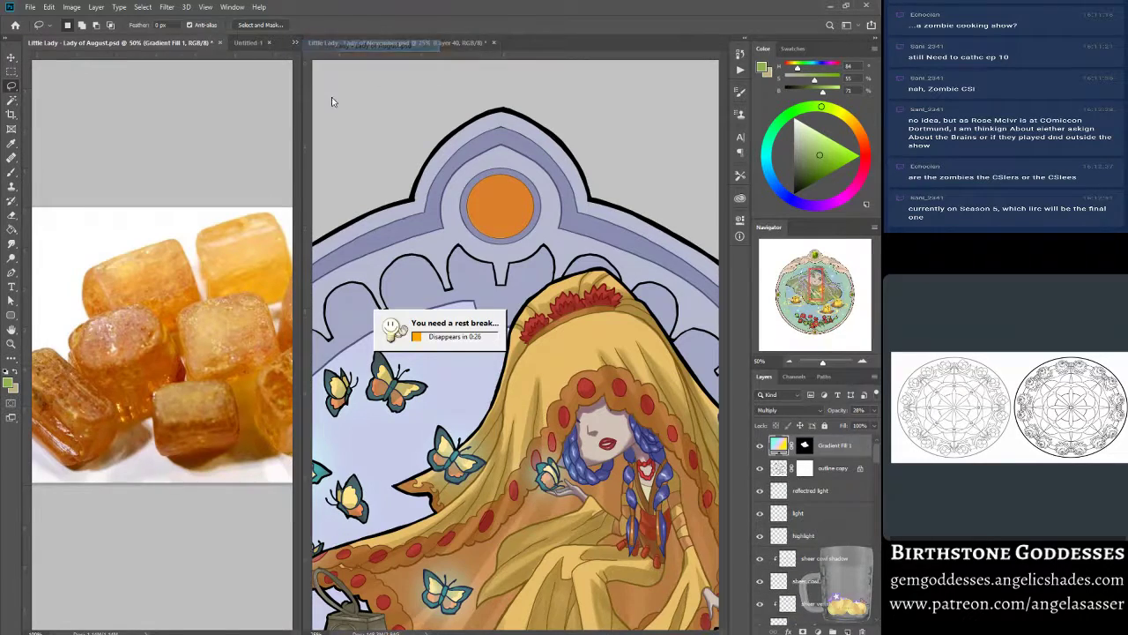
{"action": "scroll", "coordinate": [163, 344], "scroll_direction": "up", "scroll_amount": 5}
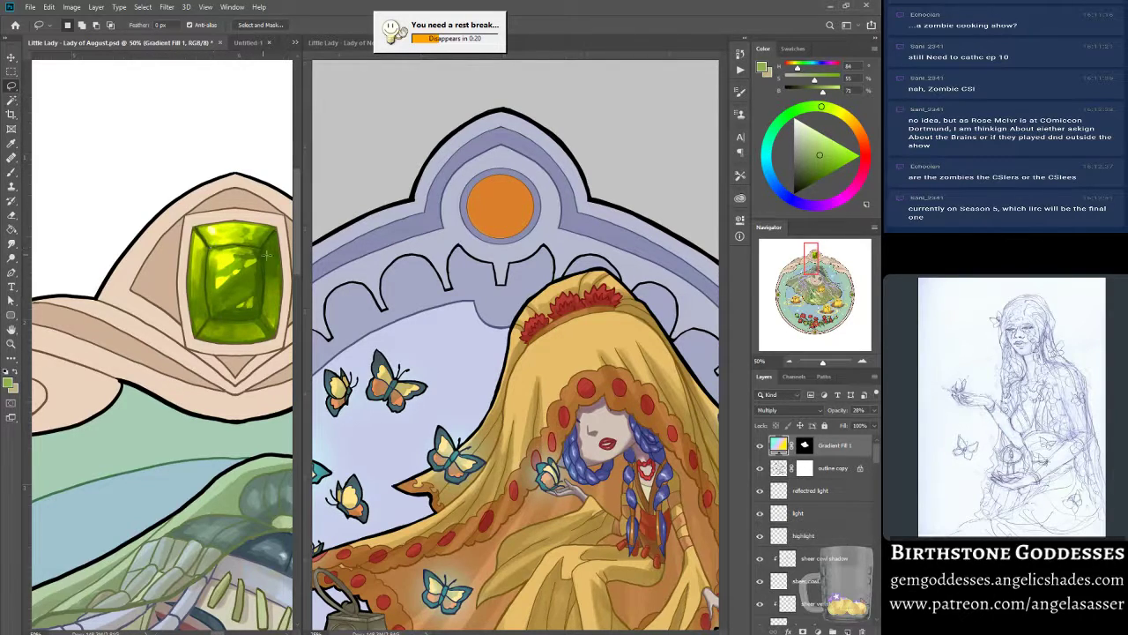
{"action": "left_click_drag", "start_coordinate": [822, 363], "coordinate": [817, 363]}
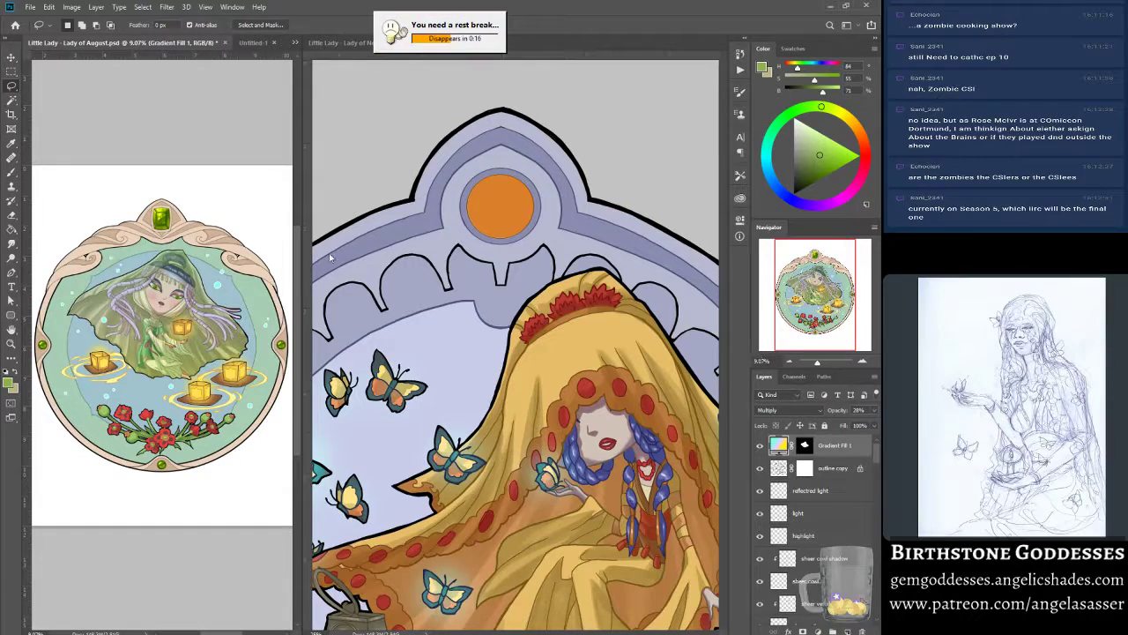
- Open the recent file Little Lady - Lady of October.psd and zoom in on its opal gem at 25%
{"action": "left_click", "coordinate": [30, 7]}
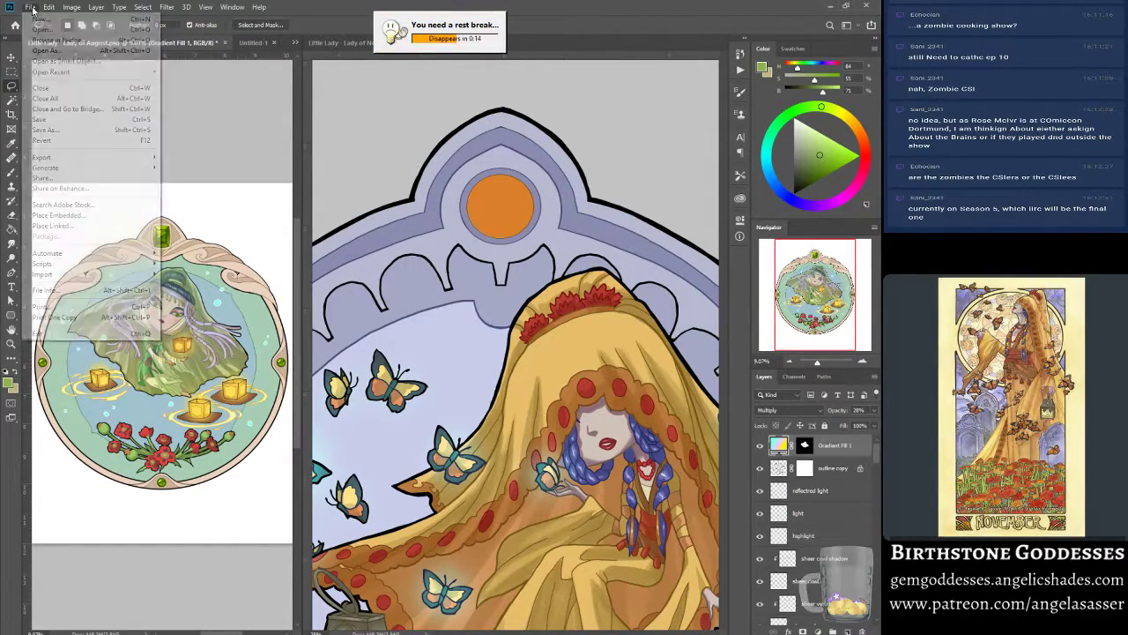
{"action": "mouse_move", "coordinate": [62, 71]}
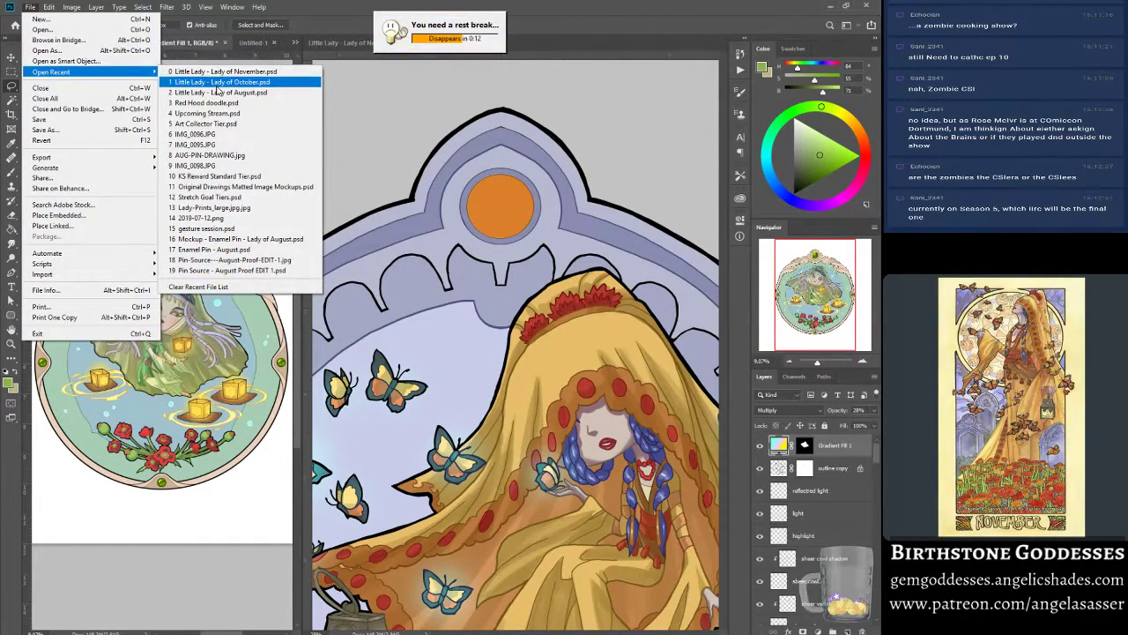
{"action": "left_click", "coordinate": [217, 82]}
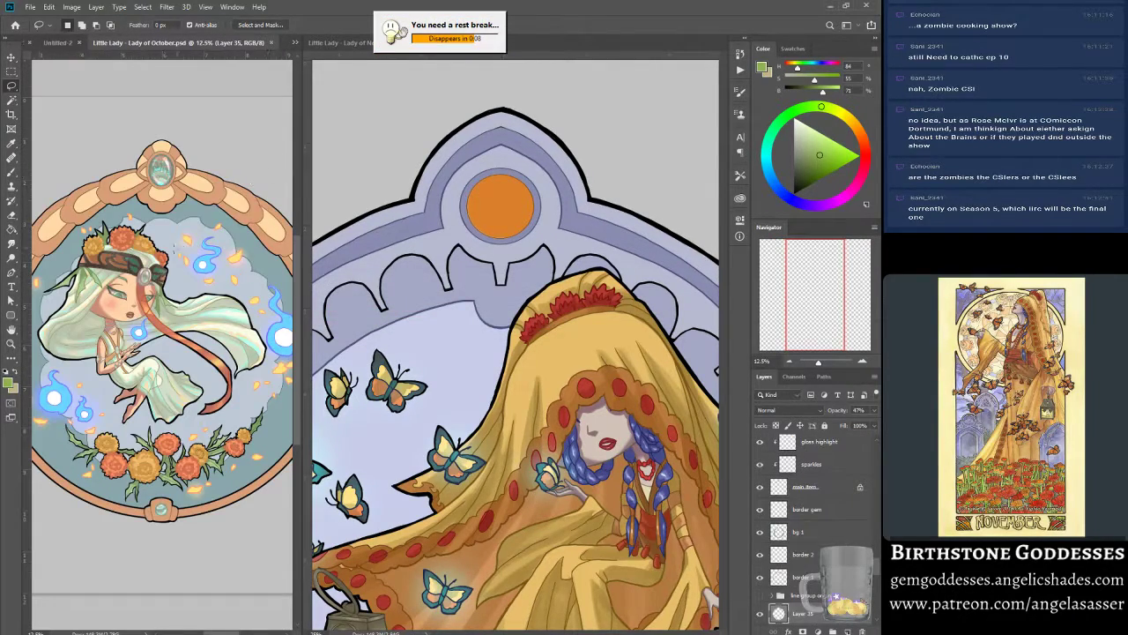
{"action": "left_click", "coordinate": [12, 343]}
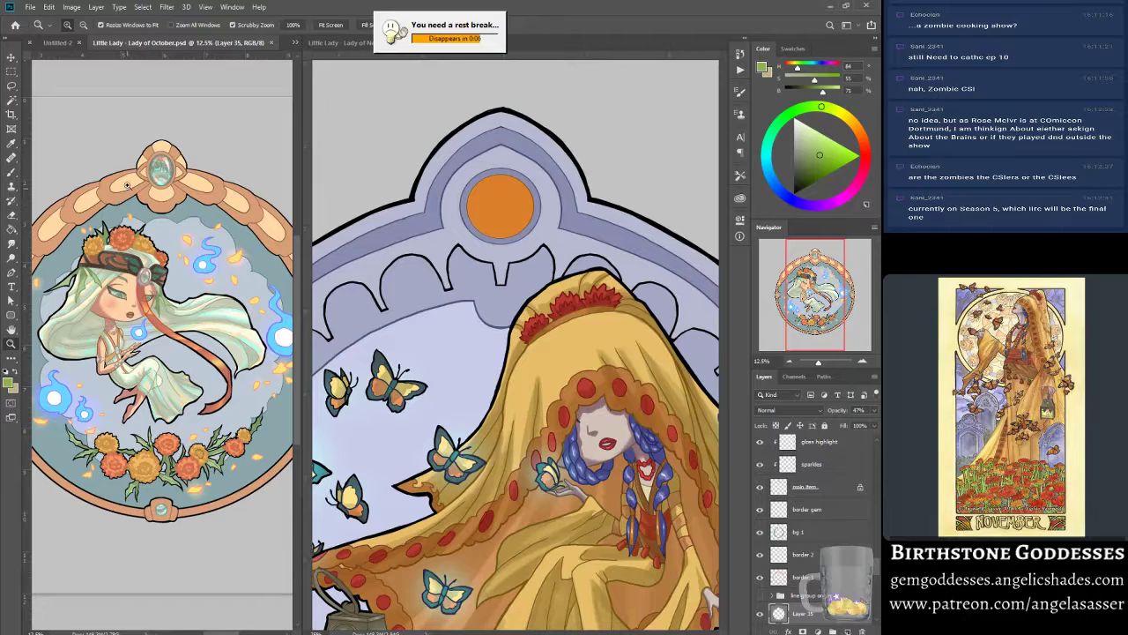
{"action": "left_click", "coordinate": [147, 148]}
{"action": "left_click", "coordinate": [147, 148]}
{"action": "left_click", "coordinate": [176, 171]}
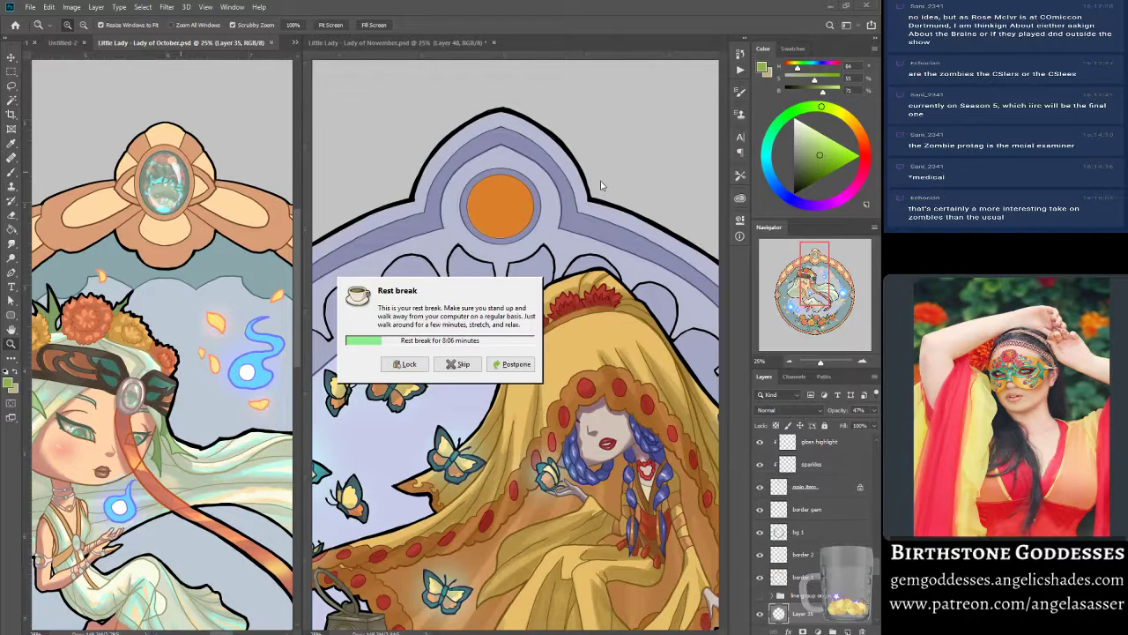
- Skip the rest break reminder and save the Lady of November illustration
{"action": "left_click", "coordinate": [458, 364]}
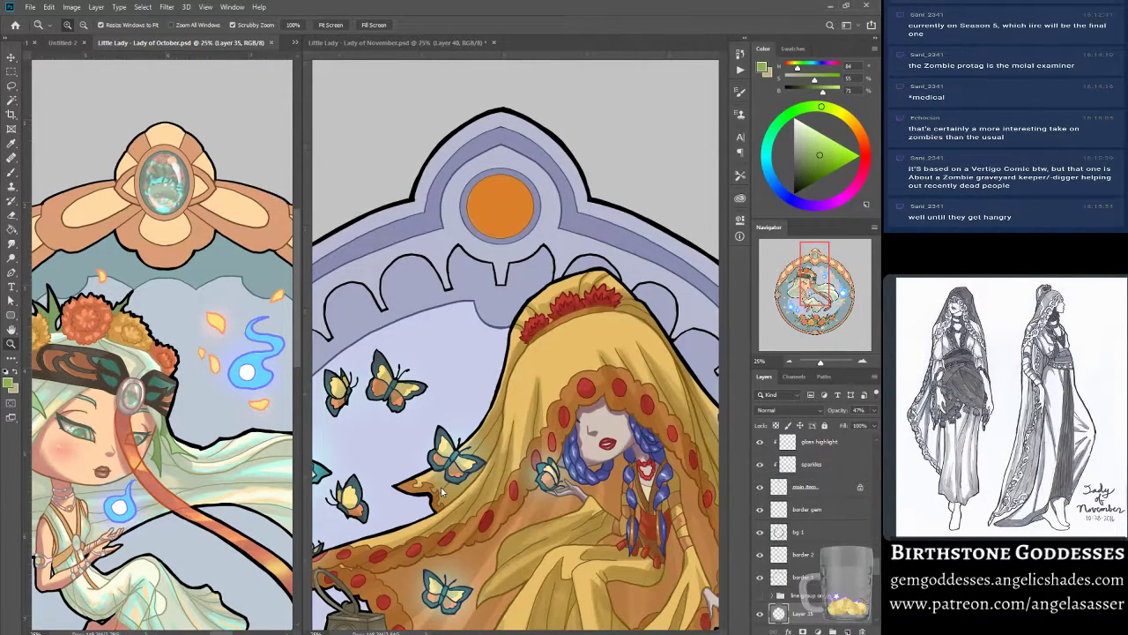
{"action": "left_click", "coordinate": [436, 43]}
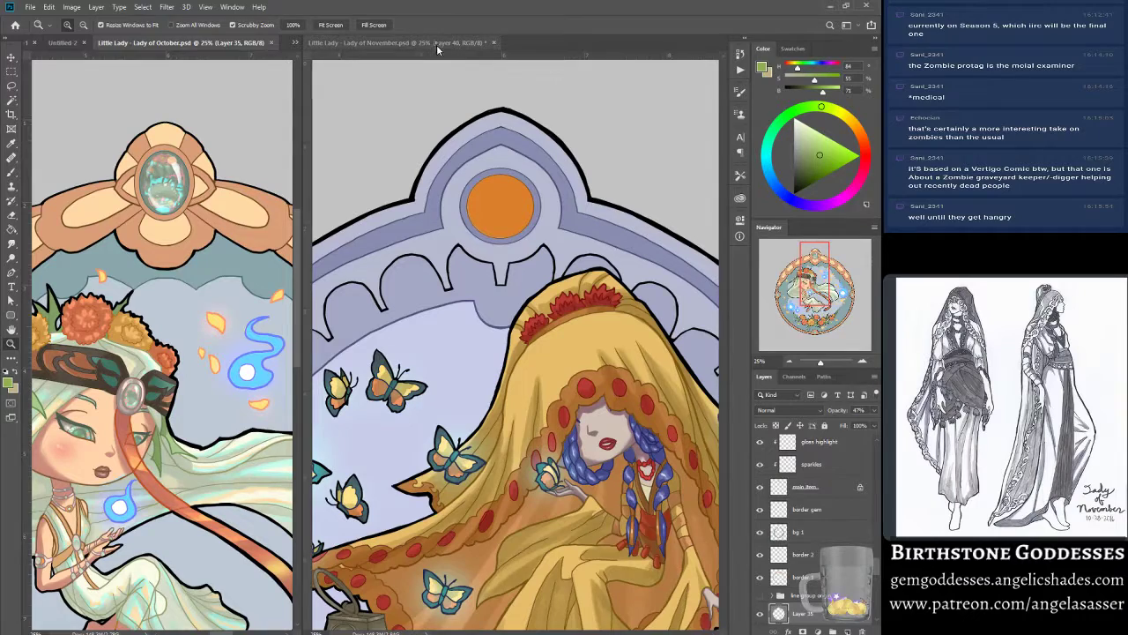
{"action": "key", "text": "ctrl+s"}
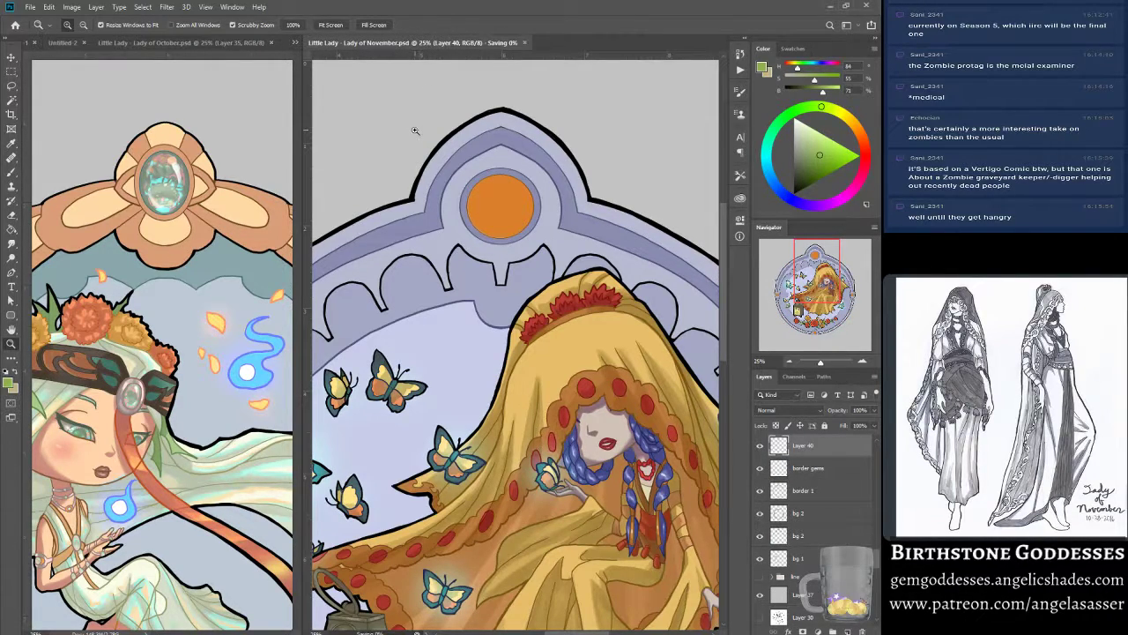
- Toggle the pasted gem layer's visibility to check it, and rename the layer as main gem
{"action": "left_click", "coordinate": [13, 173]}
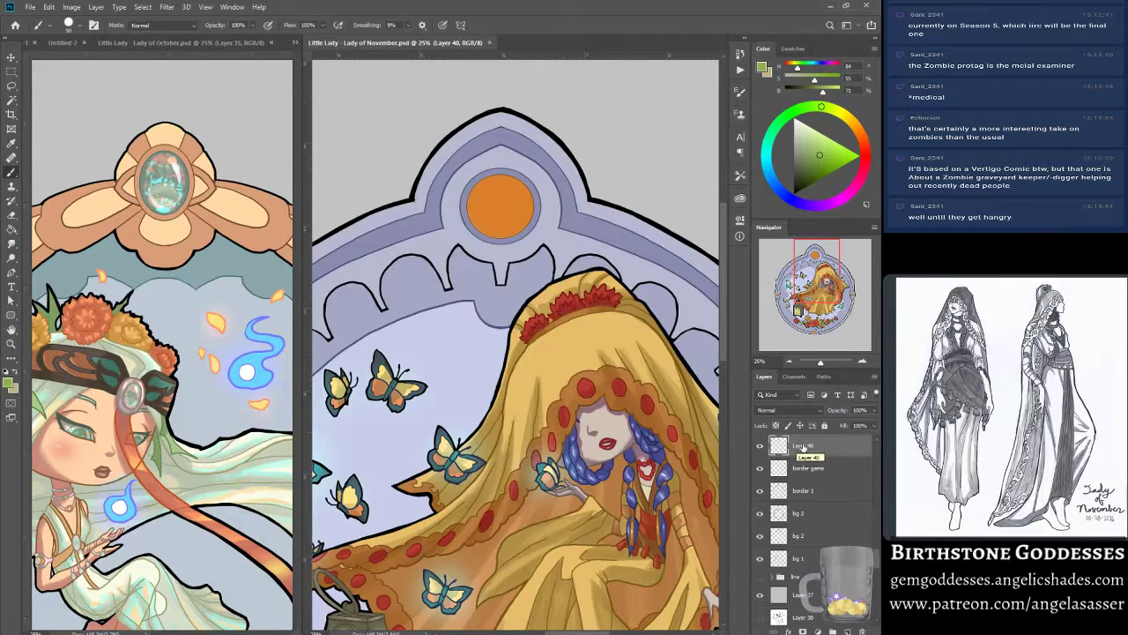
{"action": "left_click", "coordinate": [760, 446]}
{"action": "left_click", "coordinate": [760, 446]}
{"action": "double_click", "coordinate": [803, 446]}
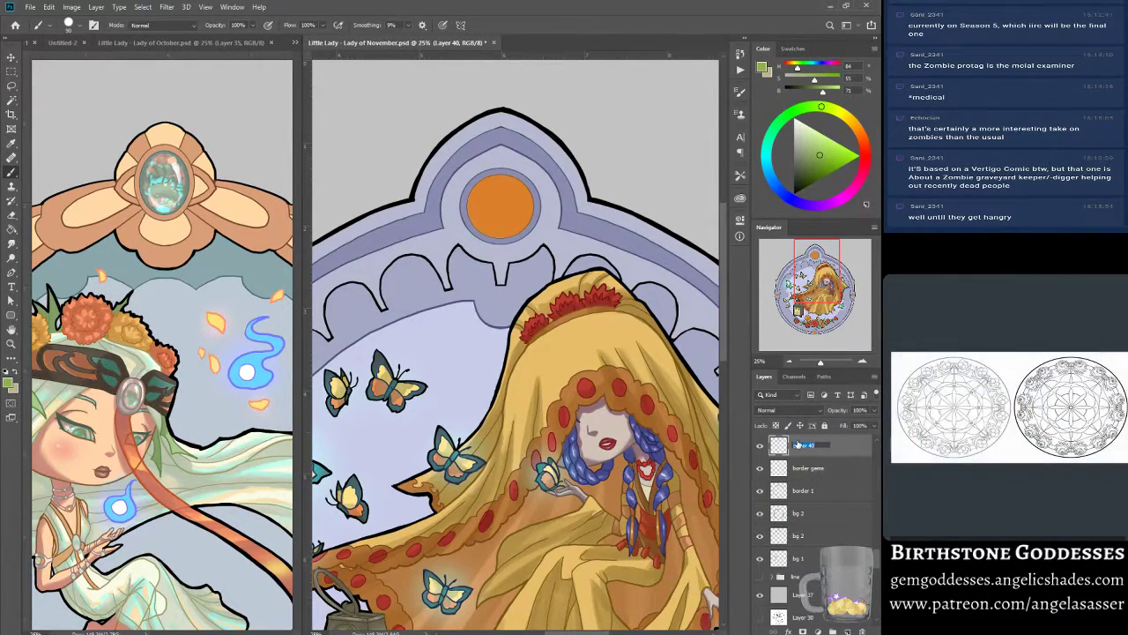
{"action": "type", "text": "main gem"}
{"action": "key", "text": "Return"}
- Check the gem layers in the Lady of October file, then show the topaz photo beside the Lady of November's main gem layer
{"action": "left_click", "coordinate": [168, 42]}
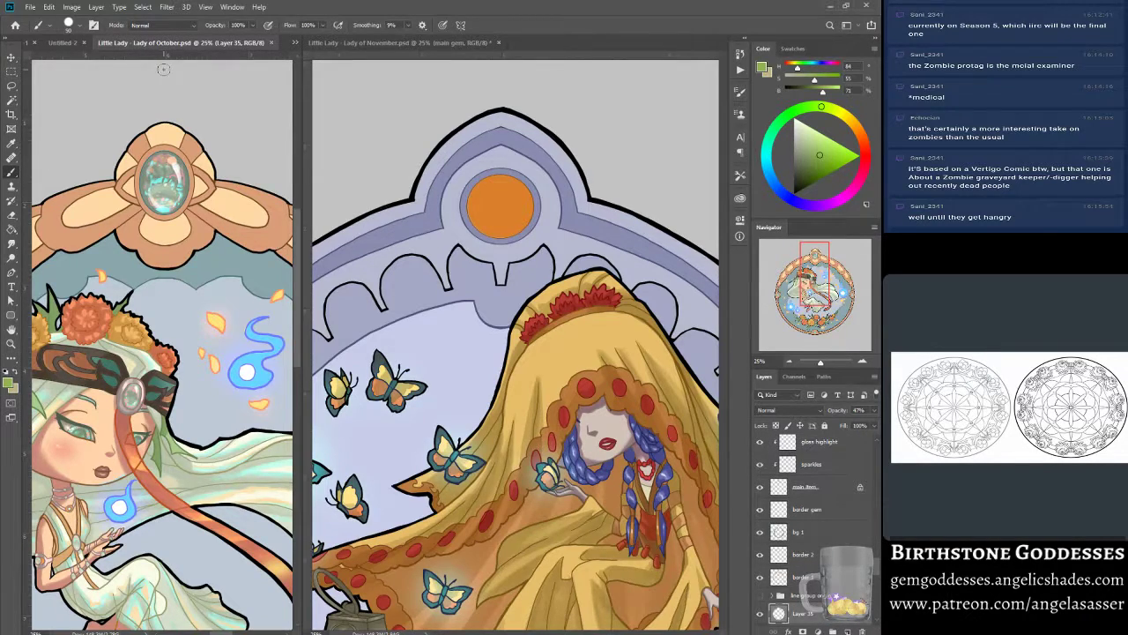
{"action": "left_click", "coordinate": [64, 43]}
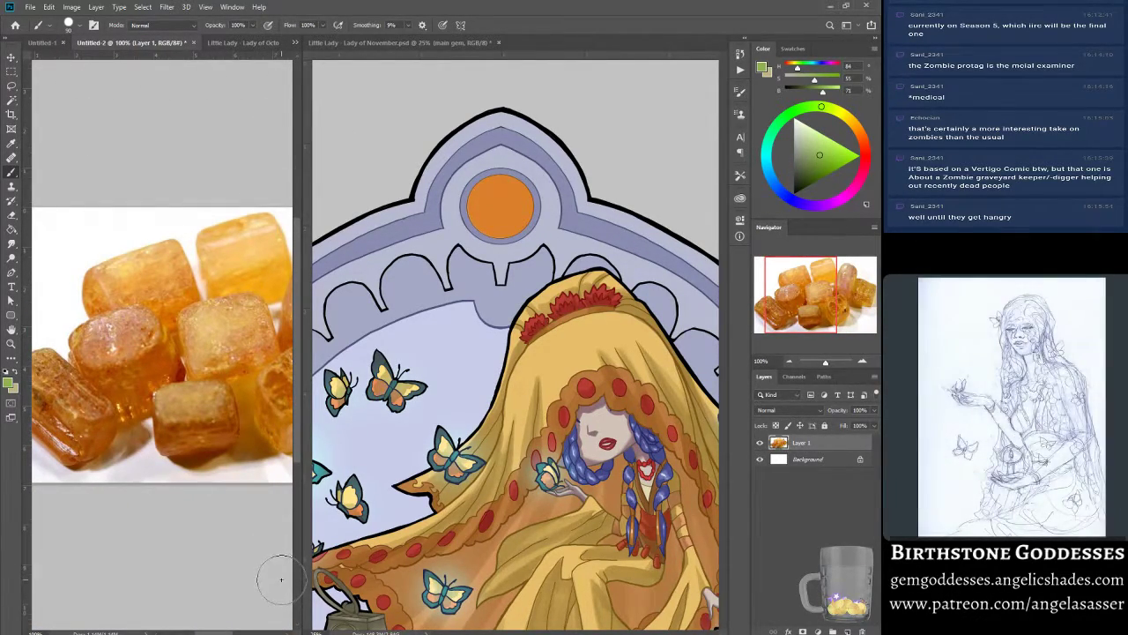
{"action": "left_click", "coordinate": [453, 42]}
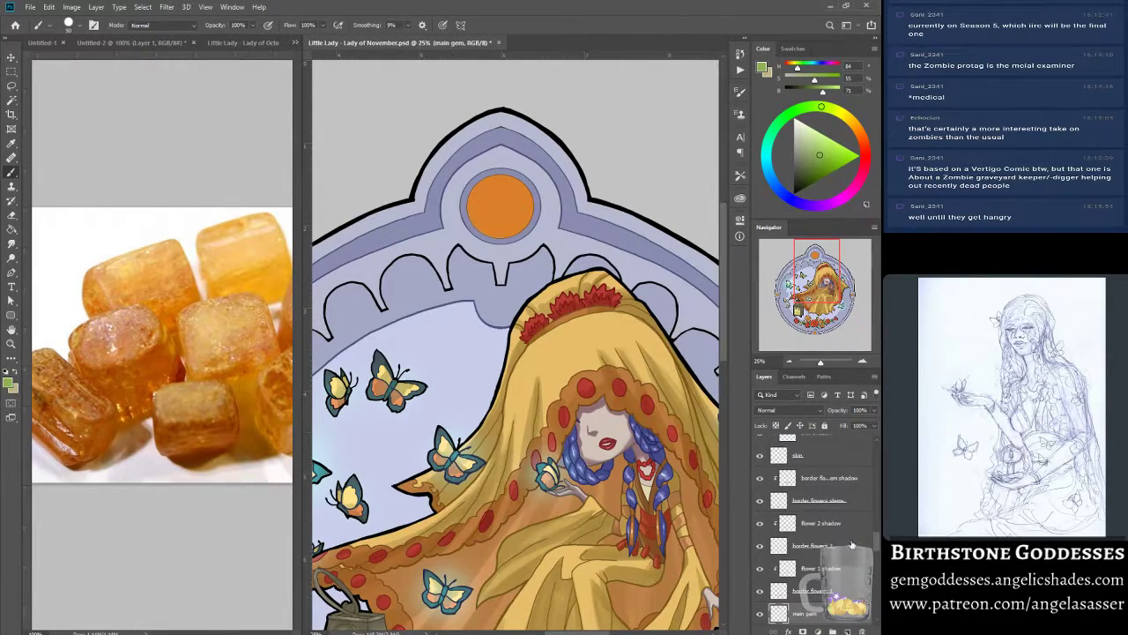
{"action": "scroll", "coordinate": [873, 547], "scroll_direction": "down", "scroll_amount": 3}
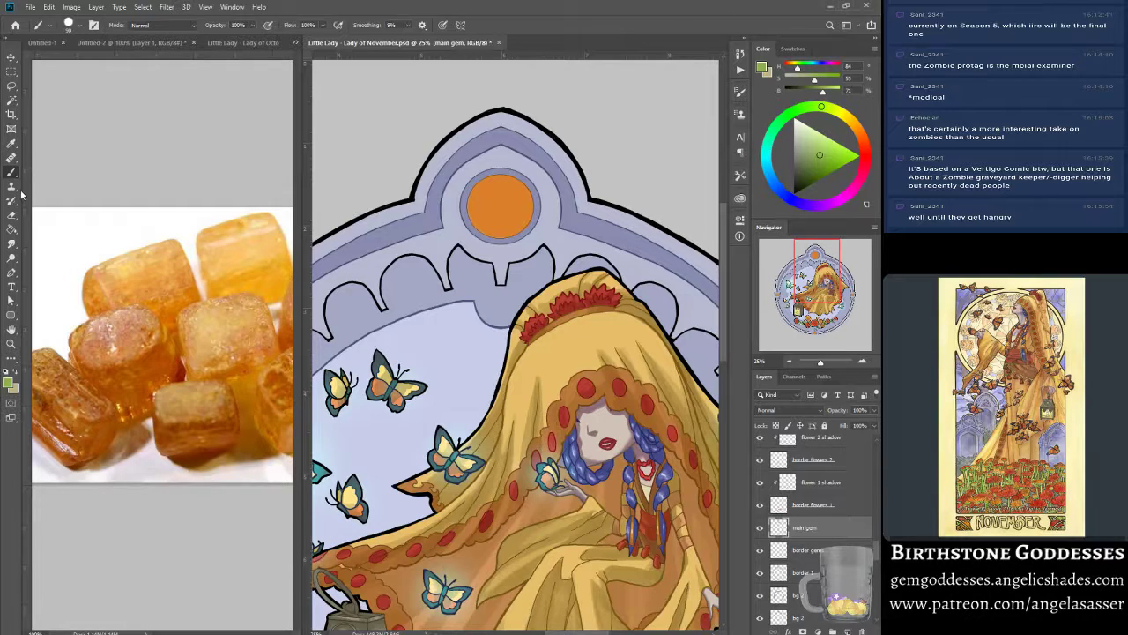
- Sample a golden orange from the topaz photo and paint broad lighter areas across the round main gem with an enlarged brush
{"action": "left_click", "coordinate": [142, 291]}
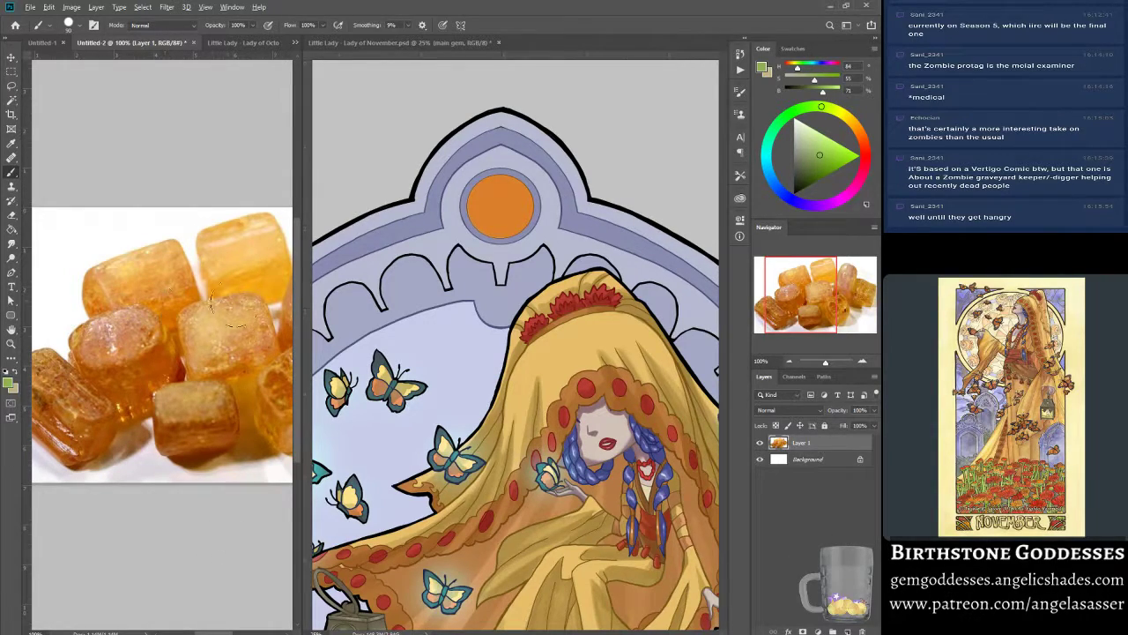
{"action": "left_click", "coordinate": [266, 284], "text": "alt"}
{"action": "left_click", "coordinate": [456, 42]}
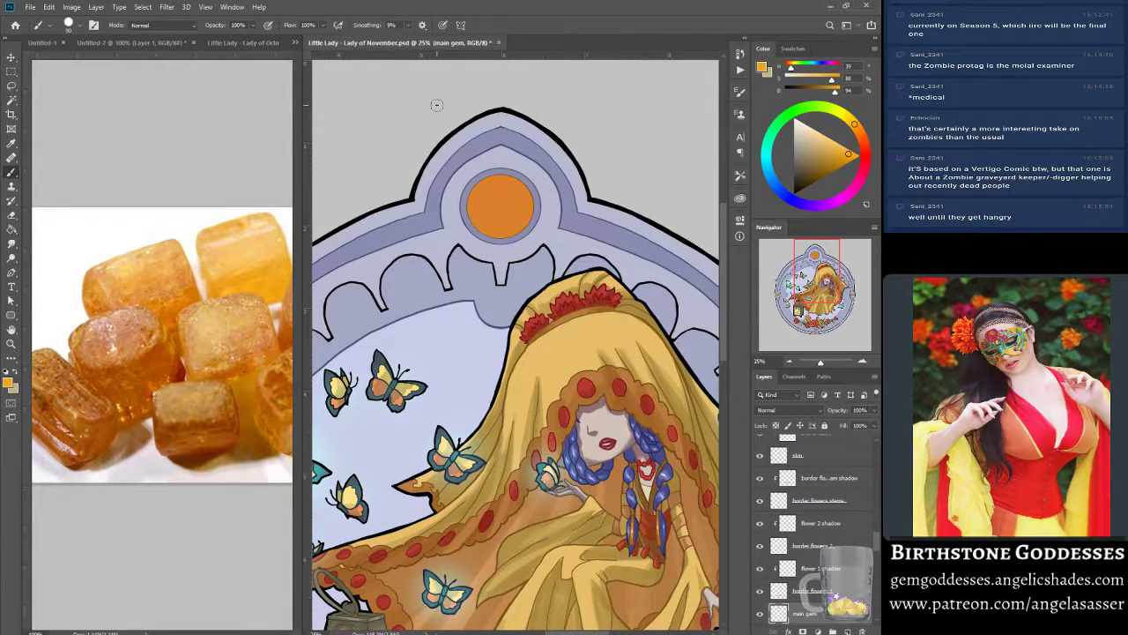
{"action": "mouse_move", "coordinate": [522, 252]}
{"action": "left_mouse_down"}
{"action": "mouse_move", "coordinate": [526, 211]}
{"action": "mouse_move", "coordinate": [542, 256]}
{"action": "left_mouse_up"}
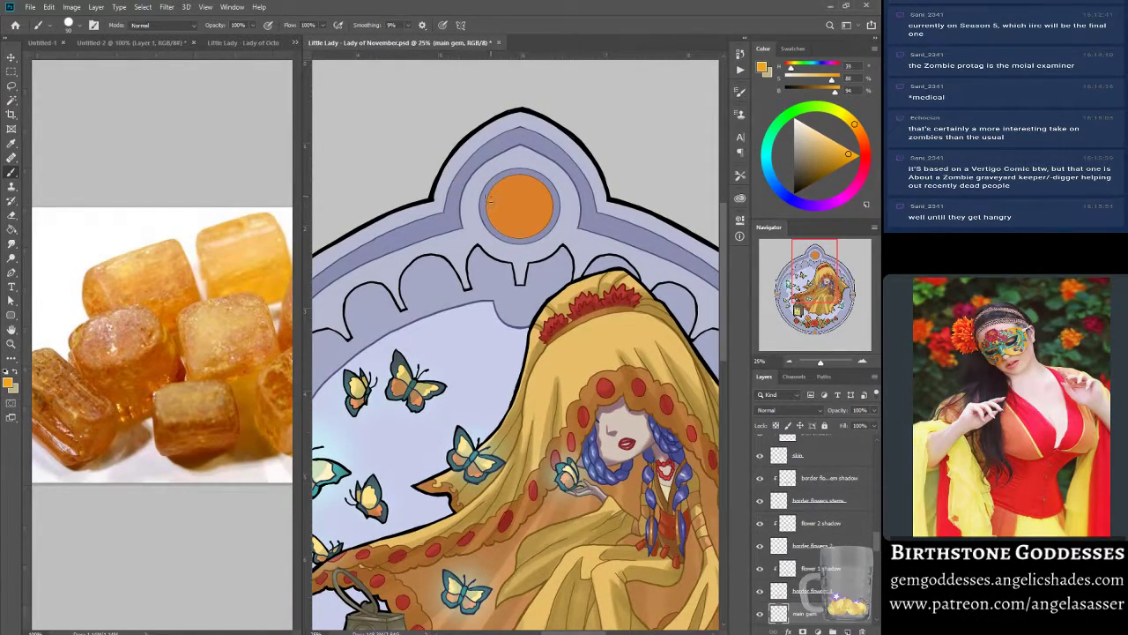
{"action": "left_click_drag", "start_coordinate": [498, 182], "coordinate": [519, 185]}
{"action": "key", "text": "bracketright"}
{"action": "key", "text": "bracketright"}
{"action": "key", "text": "bracketright"}
{"action": "key", "text": "bracketright"}
{"action": "key", "text": "bracketright"}
{"action": "key", "text": "bracketright"}
{"action": "left_click_drag", "start_coordinate": [529, 176], "coordinate": [531, 184]}
{"action": "mouse_move", "coordinate": [522, 205]}
{"action": "left_mouse_down"}
{"action": "mouse_move", "coordinate": [509, 175]}
{"action": "mouse_move", "coordinate": [522, 185]}
{"action": "mouse_move", "coordinate": [496, 236]}
{"action": "mouse_move", "coordinate": [518, 240]}
{"action": "mouse_move", "coordinate": [507, 238]}
{"action": "mouse_move", "coordinate": [521, 227]}
{"action": "mouse_move", "coordinate": [498, 227]}
{"action": "mouse_move", "coordinate": [521, 227]}
{"action": "mouse_move", "coordinate": [493, 204]}
{"action": "mouse_move", "coordinate": [511, 221]}
{"action": "mouse_move", "coordinate": [520, 202]}
{"action": "mouse_move", "coordinate": [544, 214]}
{"action": "mouse_move", "coordinate": [522, 174]}
{"action": "mouse_move", "coordinate": [492, 181]}
{"action": "mouse_move", "coordinate": [522, 196]}
{"action": "mouse_move", "coordinate": [533, 169]}
{"action": "mouse_move", "coordinate": [510, 202]}
{"action": "mouse_move", "coordinate": [501, 169]}
{"action": "mouse_move", "coordinate": [534, 179]}
{"action": "left_mouse_up"}
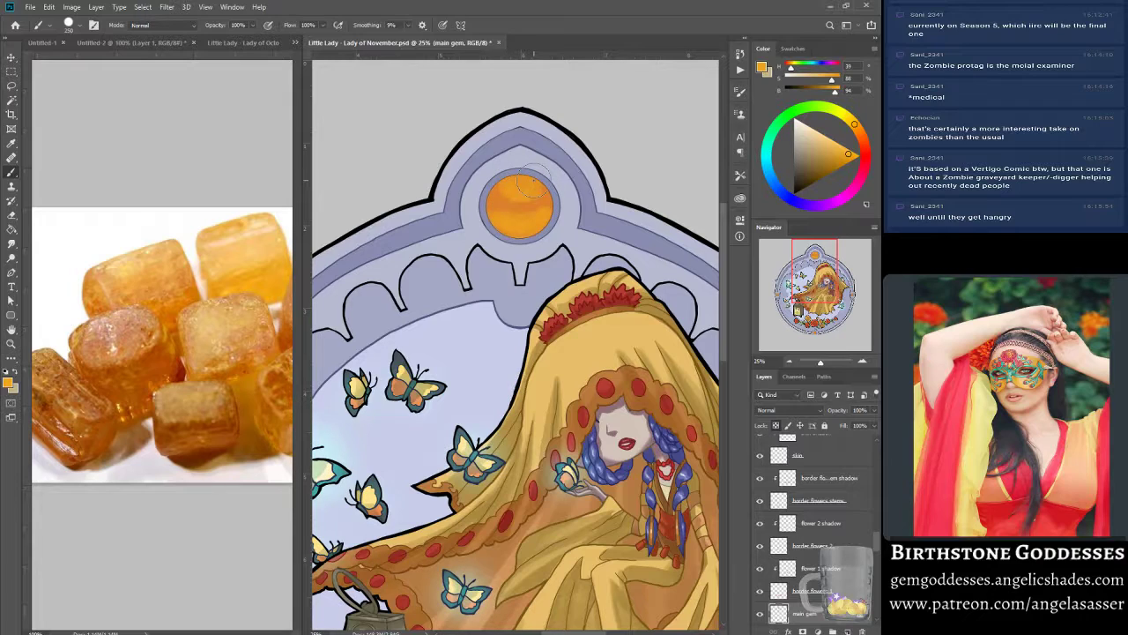
- Shade the main gem's rim and middle with soft strokes of a dark brown sampled from the topaz photo
{"action": "left_click", "coordinate": [205, 460], "text": "alt"}
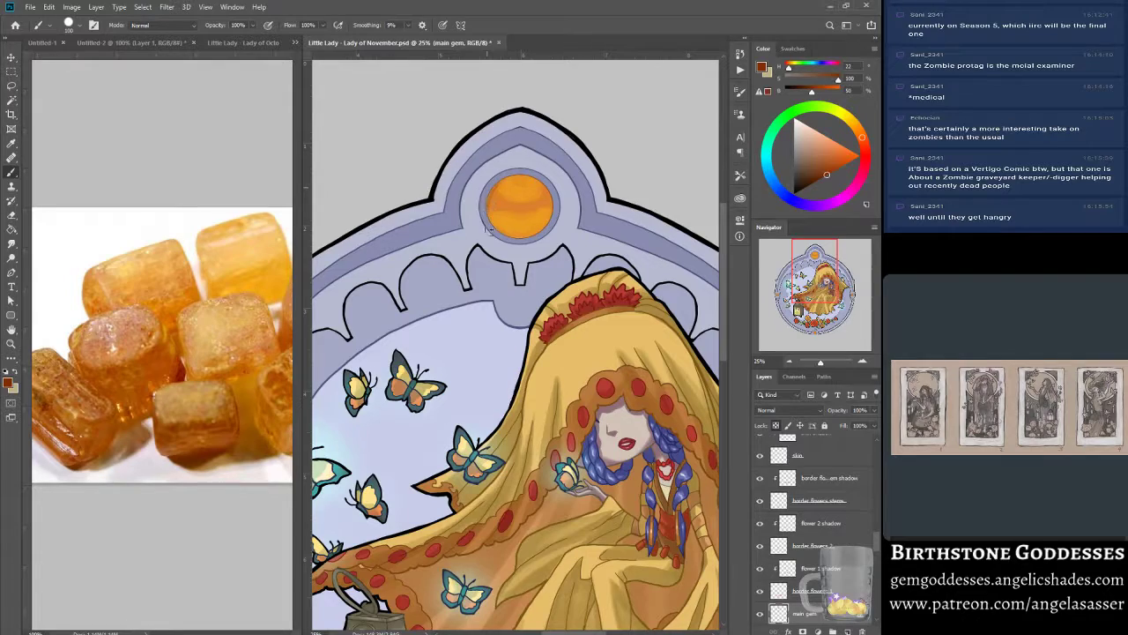
{"action": "left_click_drag", "start_coordinate": [498, 227], "coordinate": [488, 215]}
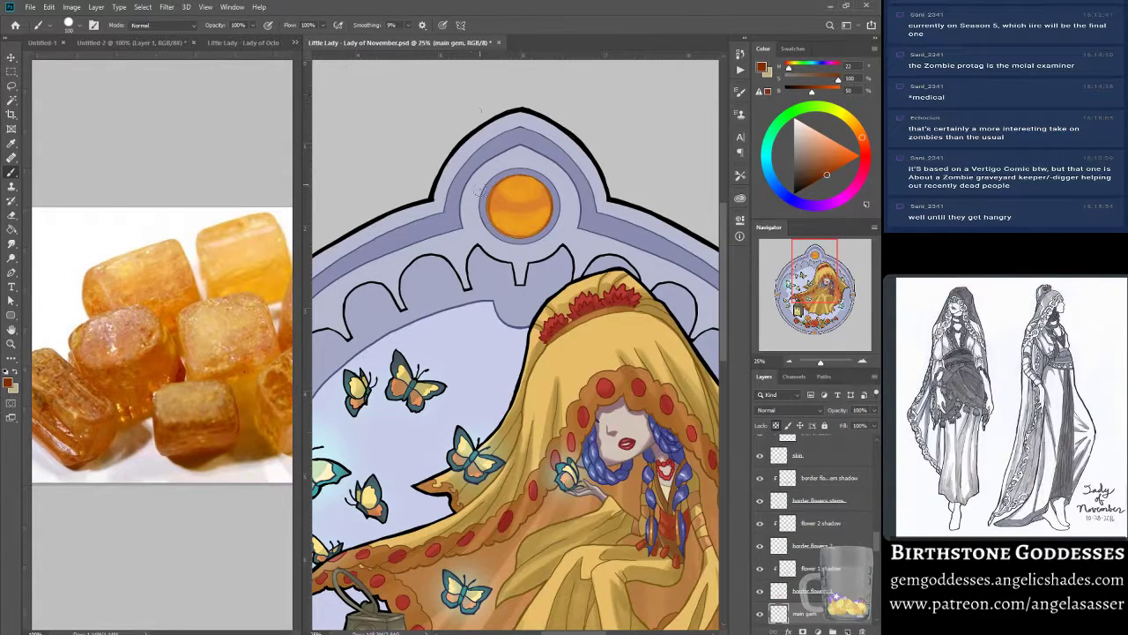
{"action": "mouse_move", "coordinate": [490, 191]}
{"action": "left_mouse_down"}
{"action": "mouse_move", "coordinate": [492, 231]}
{"action": "mouse_move", "coordinate": [509, 239]}
{"action": "mouse_move", "coordinate": [491, 213]}
{"action": "mouse_move", "coordinate": [519, 233]}
{"action": "mouse_move", "coordinate": [528, 203]}
{"action": "mouse_move", "coordinate": [487, 209]}
{"action": "mouse_move", "coordinate": [525, 204]}
{"action": "mouse_move", "coordinate": [516, 208]}
{"action": "mouse_move", "coordinate": [508, 177]}
{"action": "mouse_move", "coordinate": [494, 205]}
{"action": "mouse_move", "coordinate": [529, 212]}
{"action": "left_mouse_up"}
{"action": "key", "text": "ctrl+z"}
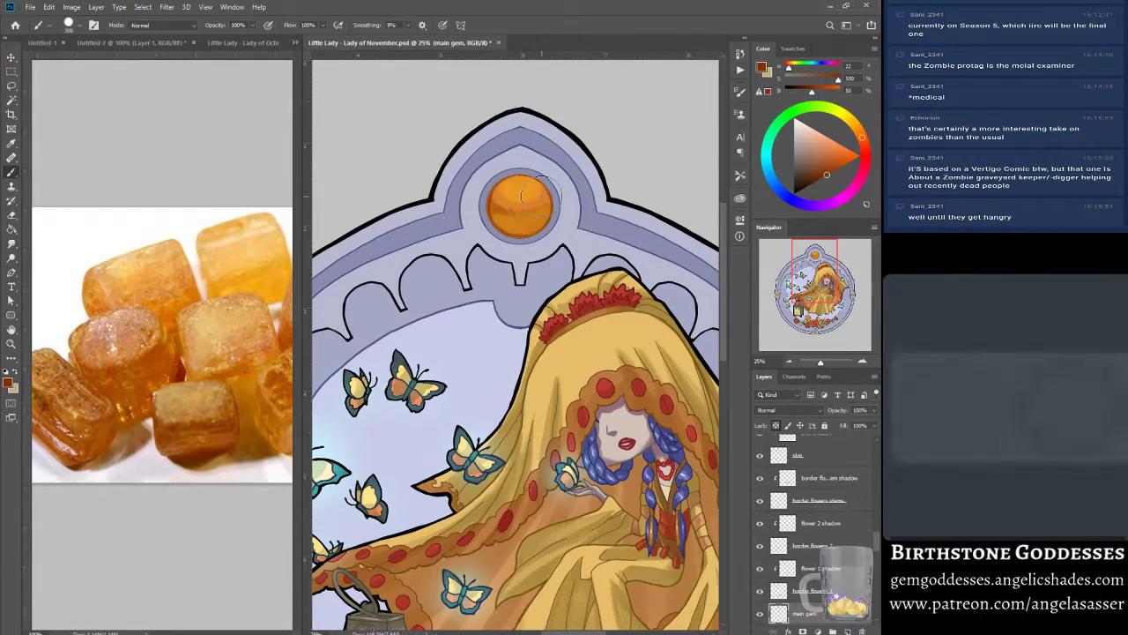
{"action": "mouse_move", "coordinate": [494, 193]}
{"action": "left_mouse_down"}
{"action": "mouse_move", "coordinate": [548, 207]}
{"action": "mouse_move", "coordinate": [548, 194]}
{"action": "mouse_move", "coordinate": [513, 210]}
{"action": "mouse_move", "coordinate": [495, 189]}
{"action": "mouse_move", "coordinate": [509, 207]}
{"action": "mouse_move", "coordinate": [522, 198]}
{"action": "mouse_move", "coordinate": [522, 212]}
{"action": "mouse_move", "coordinate": [561, 194]}
{"action": "left_mouse_up"}
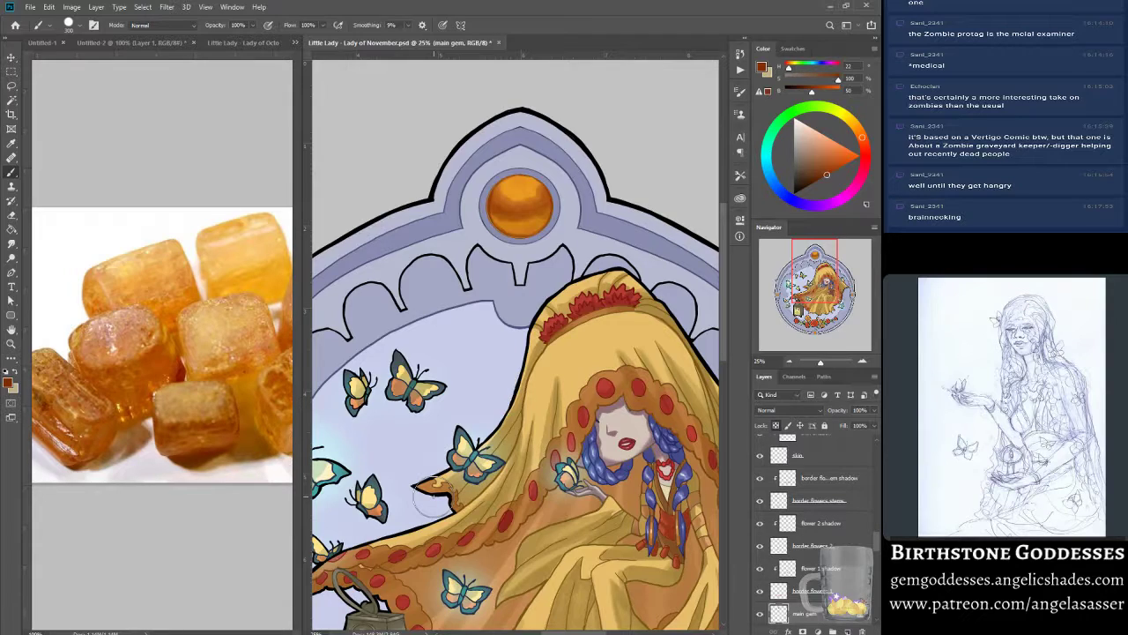
{"action": "left_click_drag", "start_coordinate": [432, 498], "coordinate": [446, 507]}
{"action": "mouse_move", "coordinate": [485, 222]}
{"action": "left_mouse_down"}
{"action": "mouse_move", "coordinate": [507, 252]}
{"action": "mouse_move", "coordinate": [494, 213]}
{"action": "mouse_move", "coordinate": [482, 225]}
{"action": "mouse_move", "coordinate": [475, 212]}
{"action": "mouse_move", "coordinate": [494, 246]}
{"action": "mouse_move", "coordinate": [495, 204]}
{"action": "mouse_move", "coordinate": [484, 227]}
{"action": "mouse_move", "coordinate": [542, 249]}
{"action": "mouse_move", "coordinate": [558, 213]}
{"action": "mouse_move", "coordinate": [542, 246]}
{"action": "mouse_move", "coordinate": [507, 238]}
{"action": "mouse_move", "coordinate": [529, 220]}
{"action": "mouse_move", "coordinate": [542, 245]}
{"action": "left_mouse_up"}
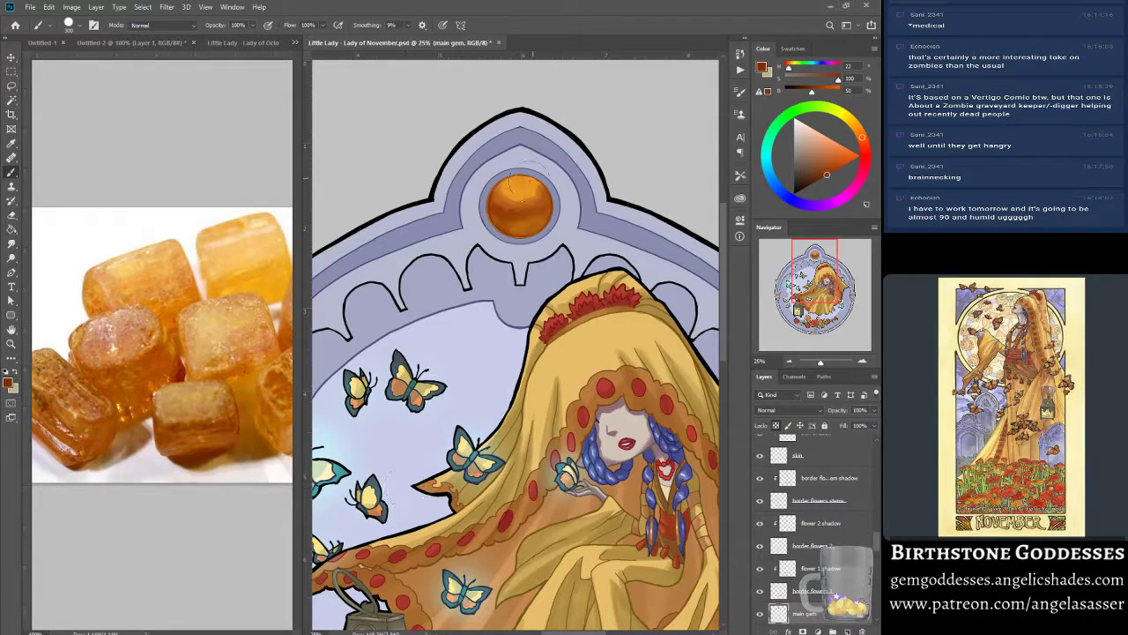
{"action": "mouse_move", "coordinate": [490, 204]}
{"action": "left_mouse_down"}
{"action": "mouse_move", "coordinate": [532, 207]}
{"action": "mouse_move", "coordinate": [514, 198]}
{"action": "mouse_move", "coordinate": [522, 167]}
{"action": "left_mouse_up"}
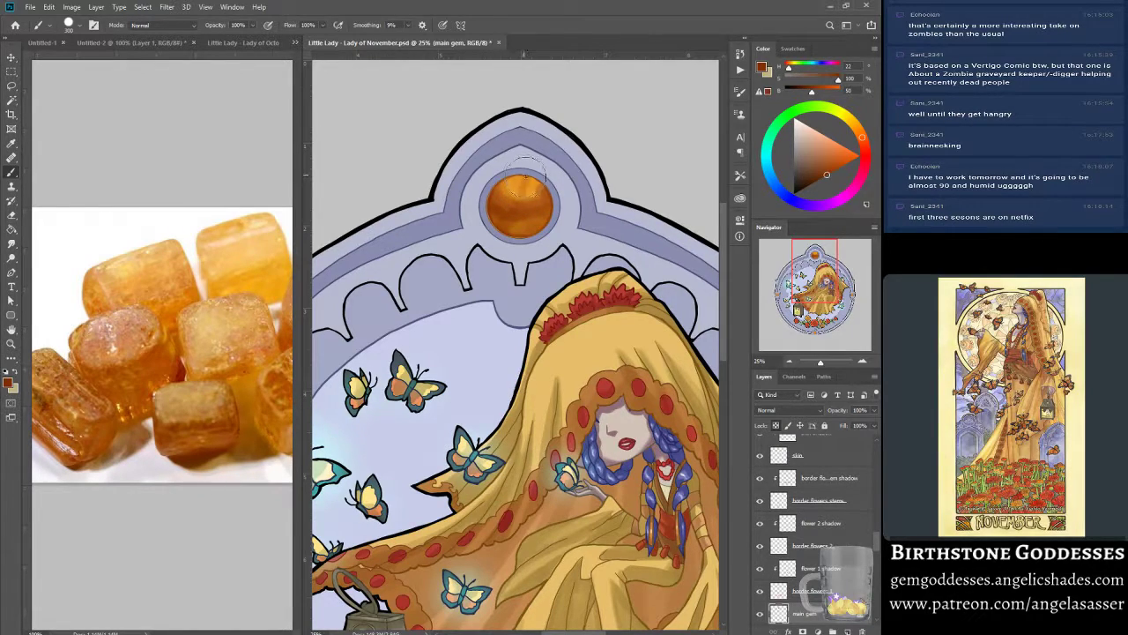
{"action": "left_click_drag", "start_coordinate": [503, 210], "coordinate": [506, 241]}
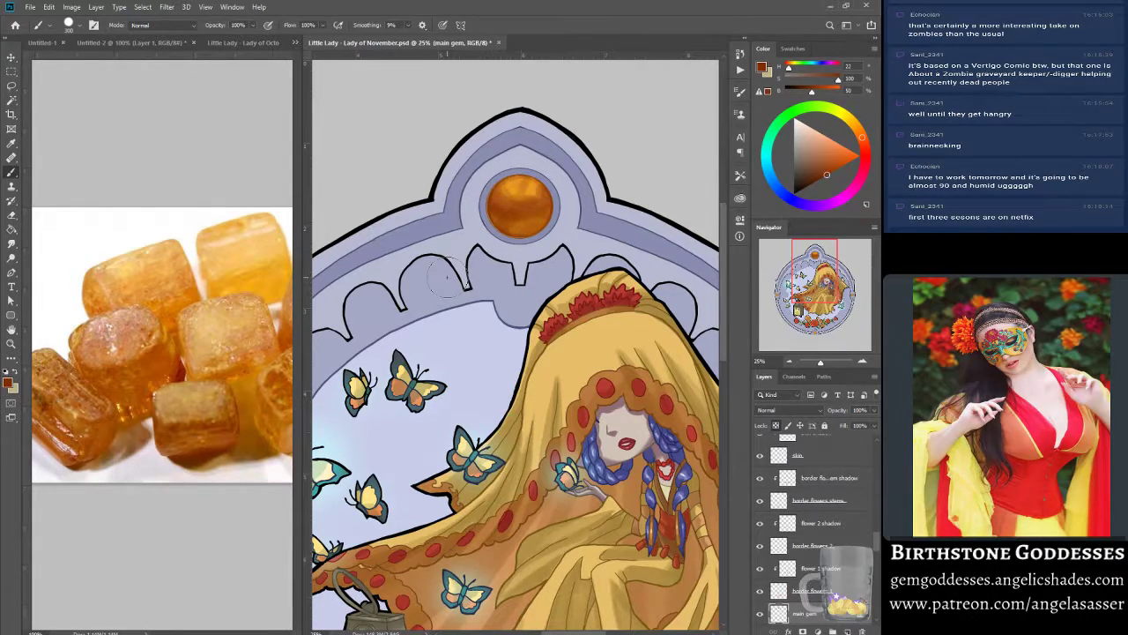
- Paint glowing patches over the lower half of the main gem with a light orange sampled from the gem itself
{"action": "left_click", "coordinate": [507, 201], "text": "alt"}
{"action": "left_click_drag", "start_coordinate": [496, 219], "coordinate": [532, 225]}
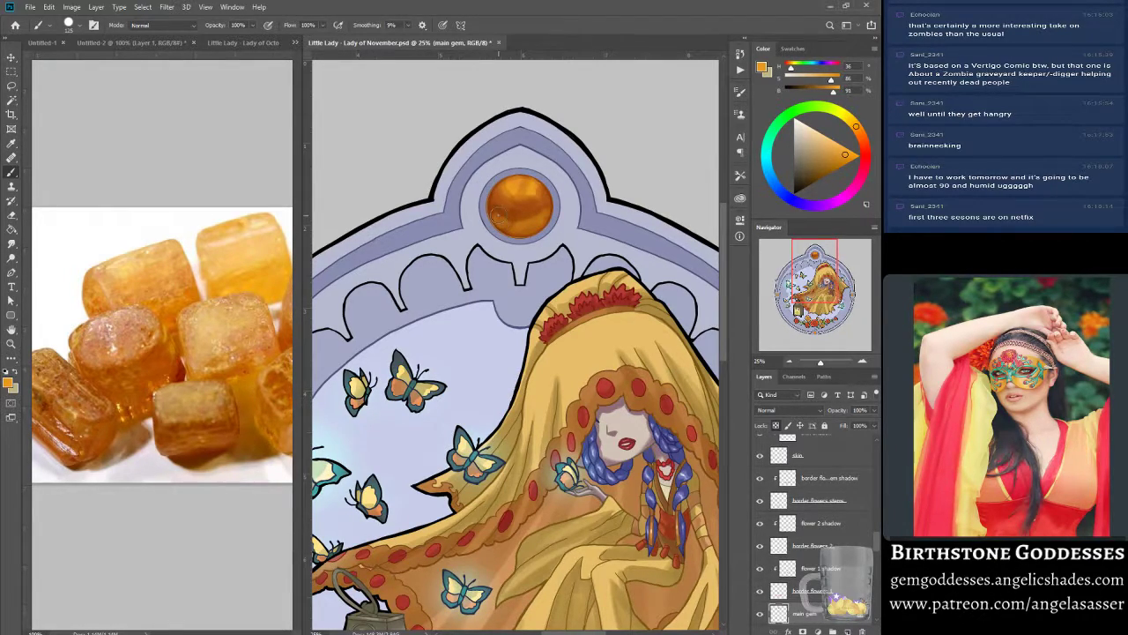
{"action": "left_click_drag", "start_coordinate": [499, 216], "coordinate": [543, 224]}
{"action": "left_click_drag", "start_coordinate": [516, 228], "coordinate": [514, 234]}
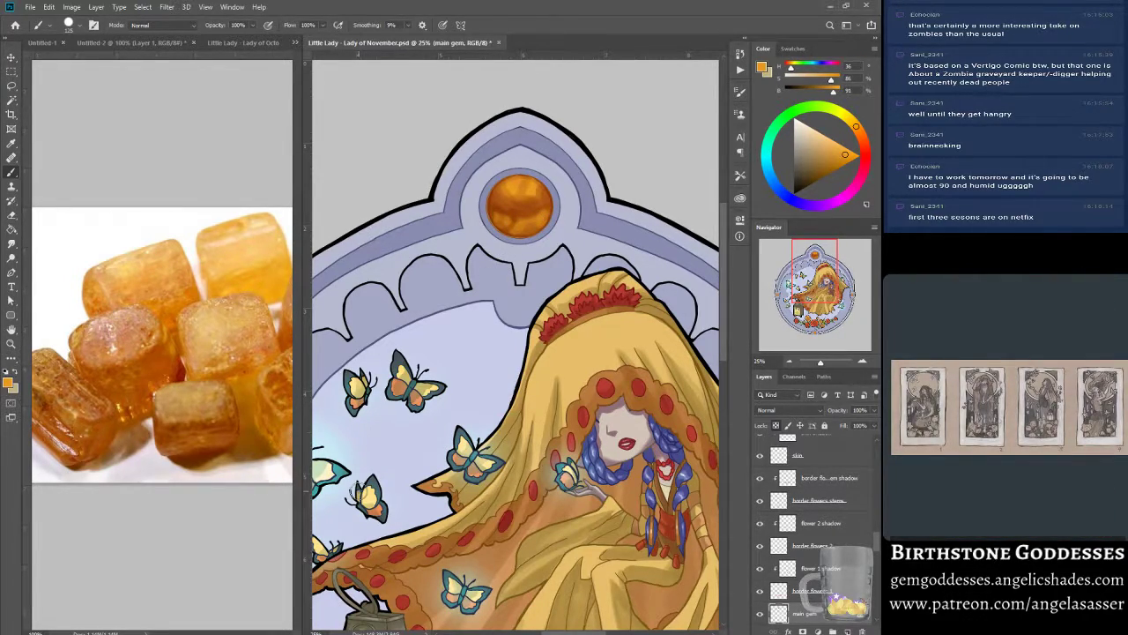
- Add fine mottled detail to the main gem with a smaller brush, using yellow, orange and reddish-brown tones sampled from the topaz photo and gem
{"action": "left_click", "coordinate": [256, 312], "text": "alt"}
{"action": "left_click", "coordinate": [255, 309], "text": "alt"}
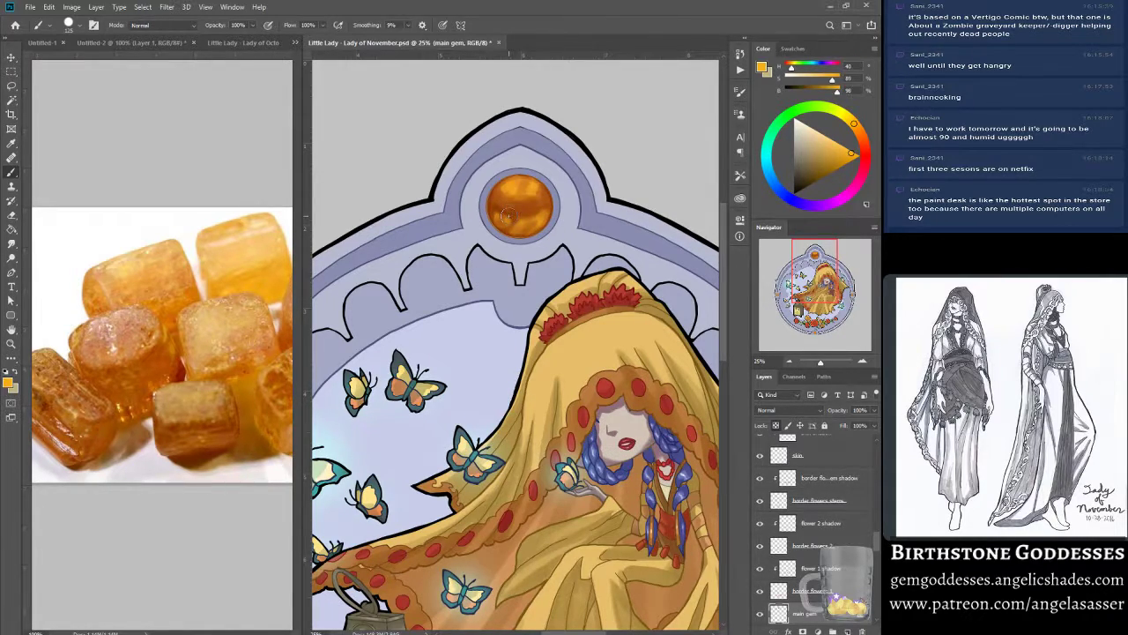
{"action": "key", "text": "bracketleft"}
{"action": "key", "text": "bracketleft"}
{"action": "key", "text": "bracketleft"}
{"action": "key", "text": "bracketleft"}
{"action": "left_click", "coordinate": [171, 358], "text": "alt"}
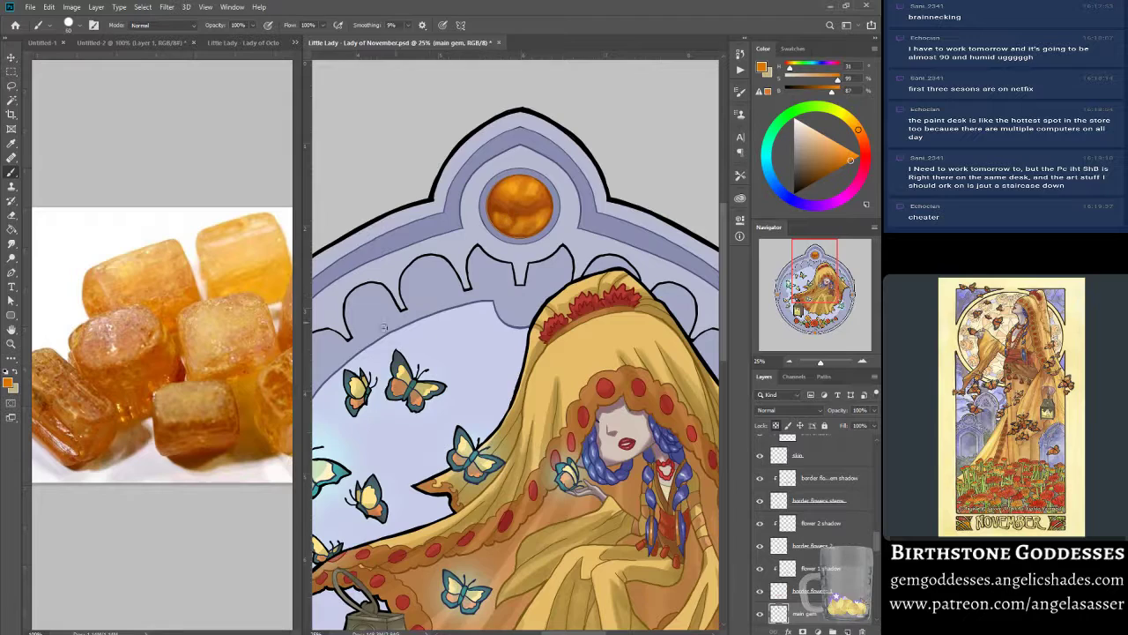
{"action": "left_click", "coordinate": [178, 388], "text": "alt"}
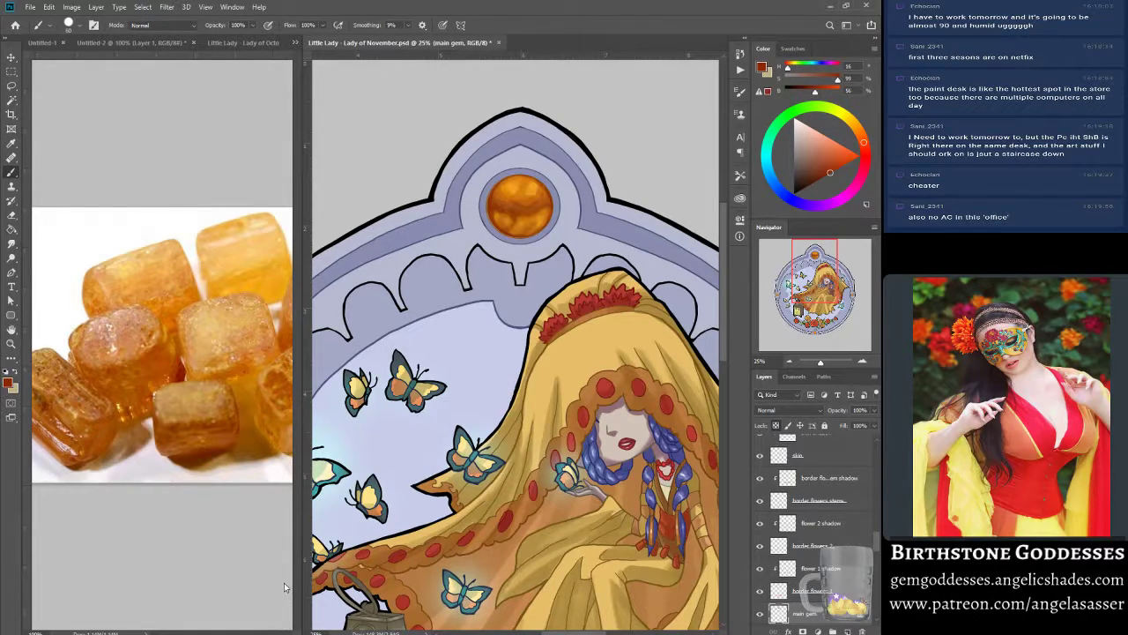
{"action": "left_click", "coordinate": [516, 228], "text": "alt"}
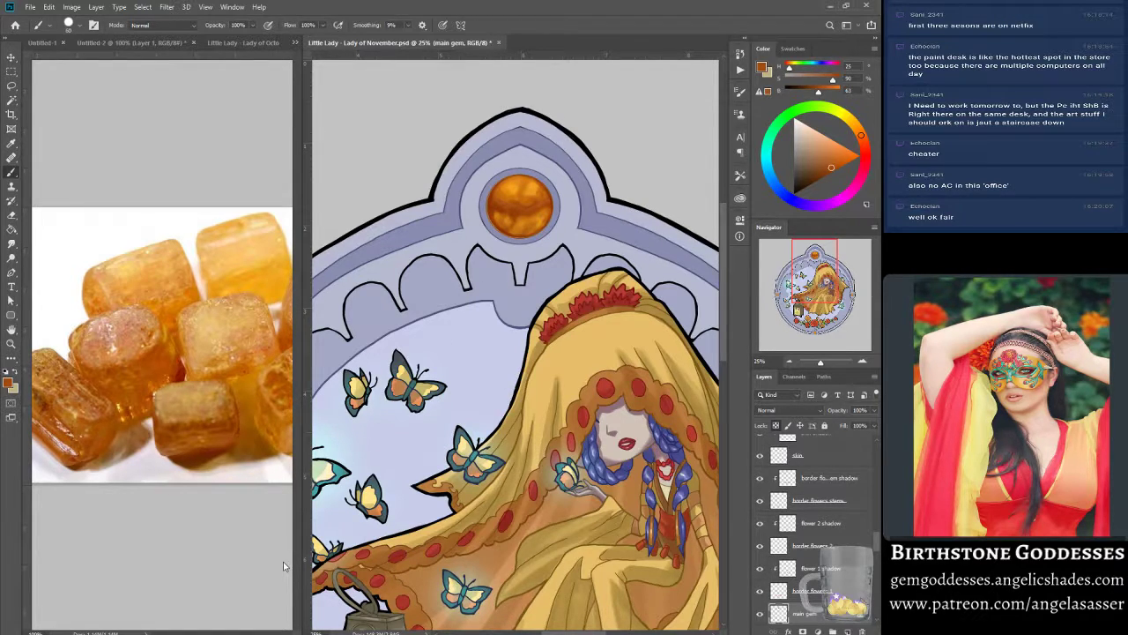
- Switch to the Chrome browser and search Google Images for topaz cabochon
{"action": "mouse_move", "coordinate": [251, 596]}
{"action": "left_click", "coordinate": [194, 596]}
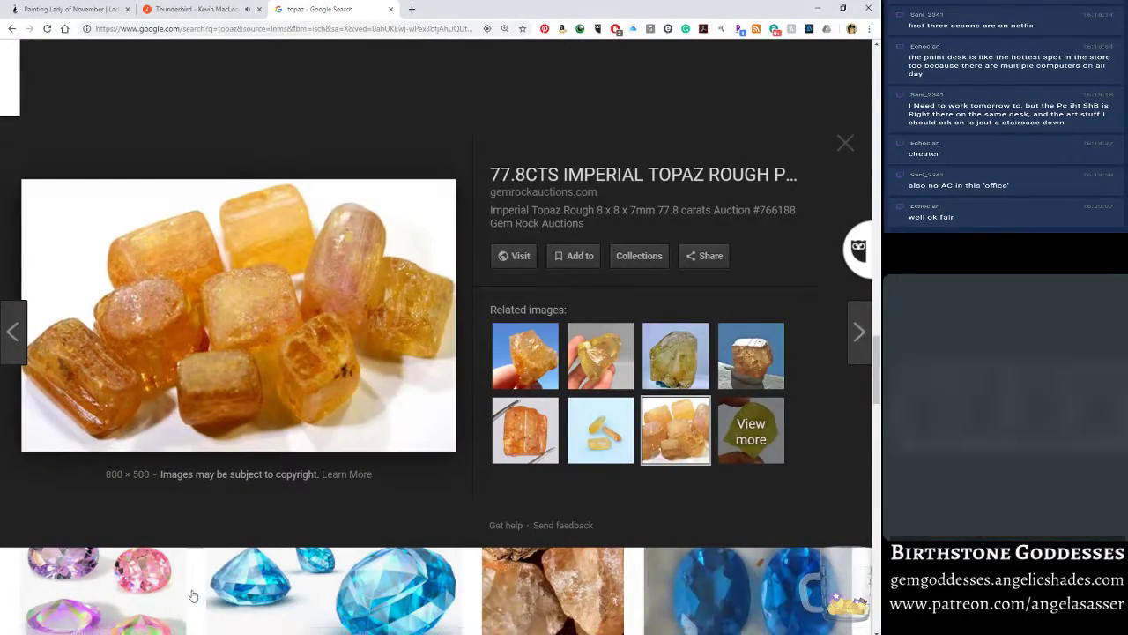
{"action": "scroll", "coordinate": [194, 595], "scroll_direction": "down", "scroll_amount": 5}
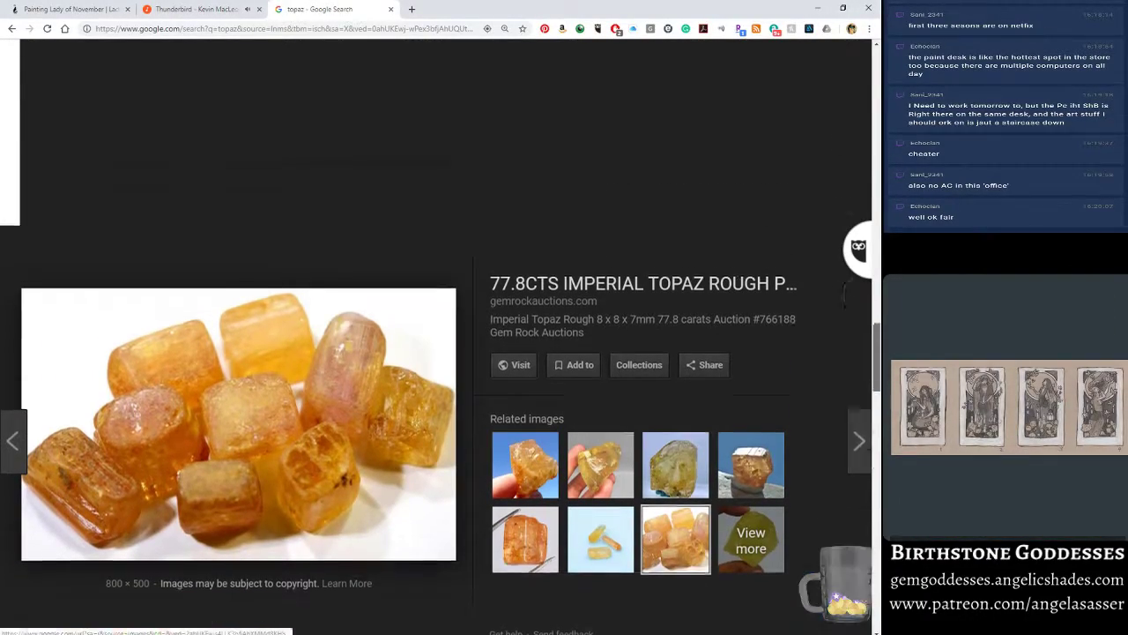
{"action": "scroll", "coordinate": [192, 590], "scroll_direction": "up", "scroll_amount": 5}
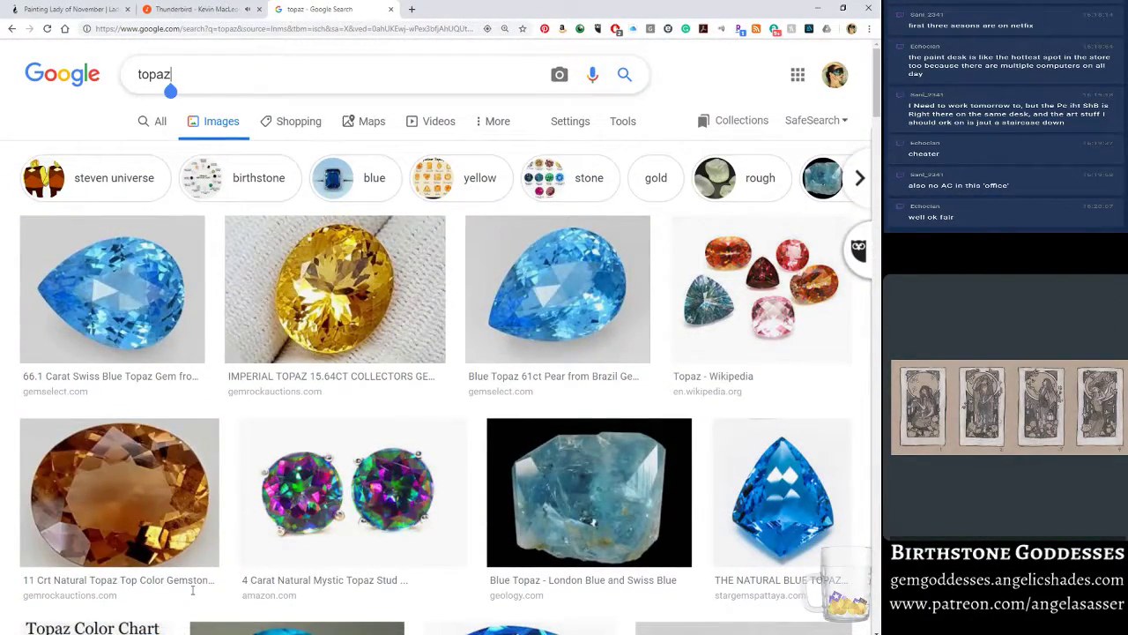
{"action": "left_click", "coordinate": [170, 88]}
{"action": "type", "text": "cabochon"}
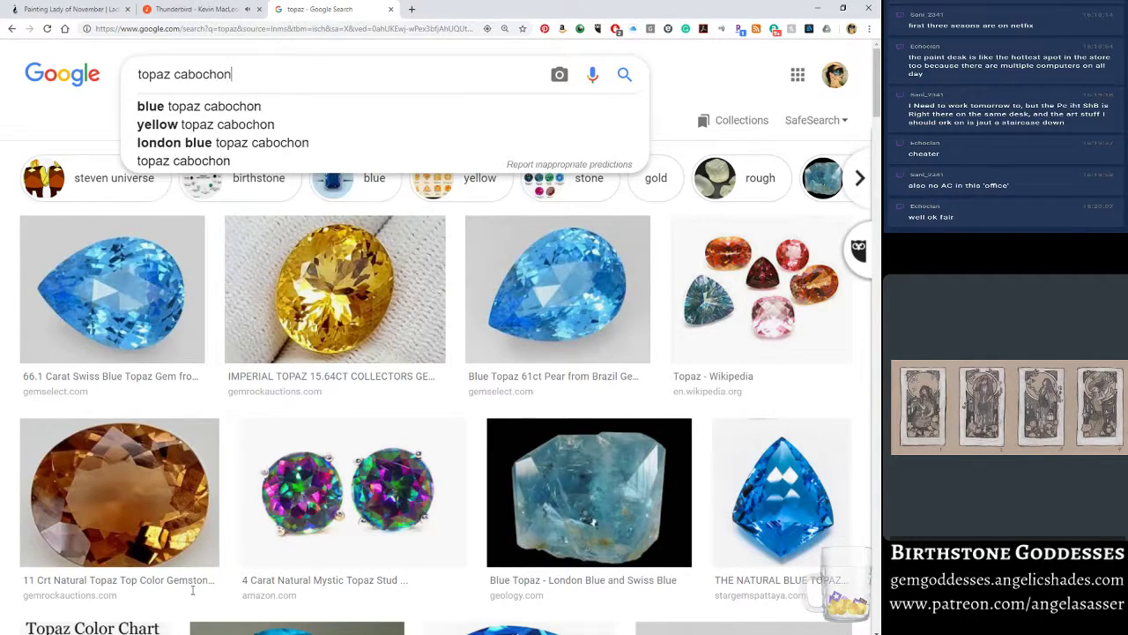
{"action": "key", "text": "Return"}
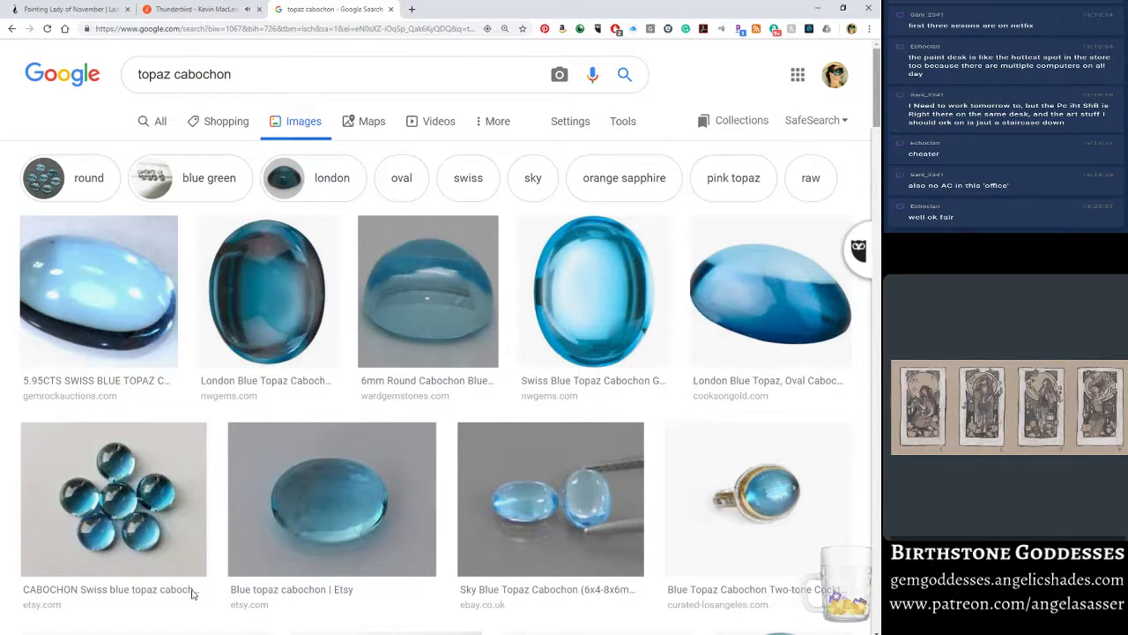
- Browse the image results for orange stones, previewing the imperial topaz cabochons and the vintage Schreiner topaz cabochon brooch
{"action": "scroll", "coordinate": [193, 596], "scroll_direction": "down", "scroll_amount": 1}
{"action": "scroll", "coordinate": [431, 335], "scroll_direction": "down", "scroll_amount": 11}
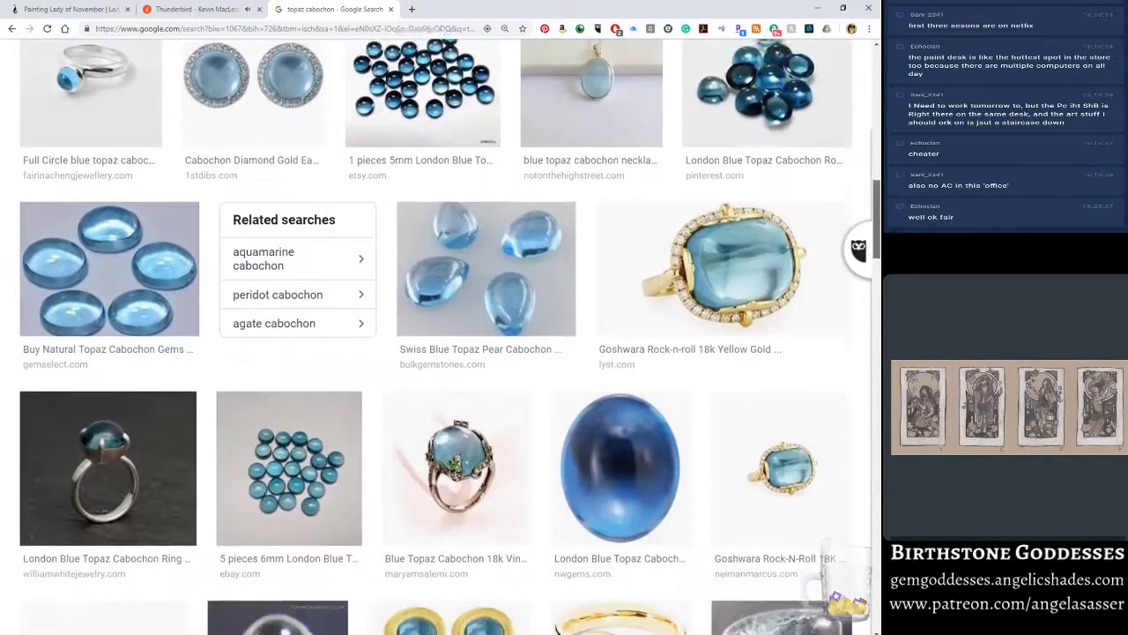
{"action": "scroll", "coordinate": [432, 335], "scroll_direction": "down", "scroll_amount": 5}
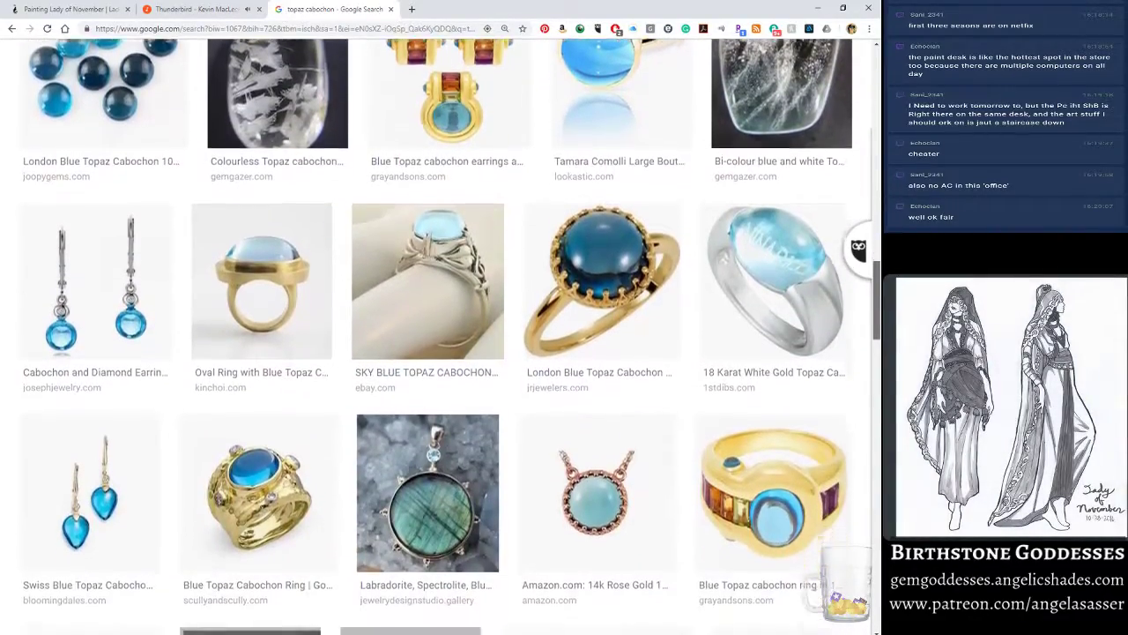
{"action": "scroll", "coordinate": [441, 335], "scroll_direction": "down", "scroll_amount": 3}
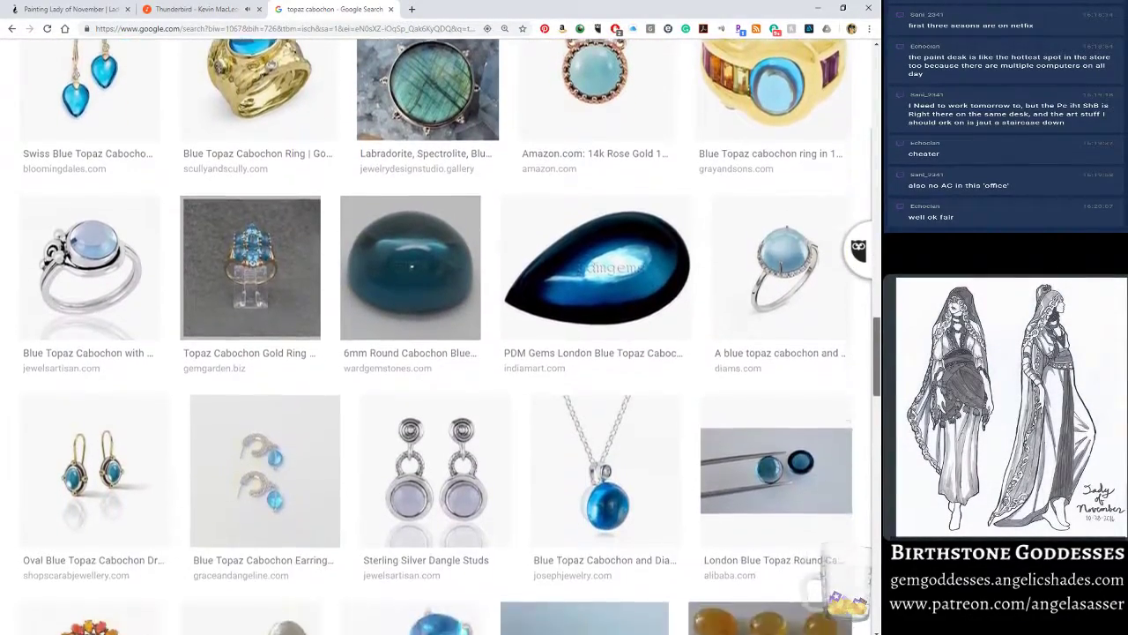
{"action": "scroll", "coordinate": [440, 335], "scroll_direction": "down", "scroll_amount": 3}
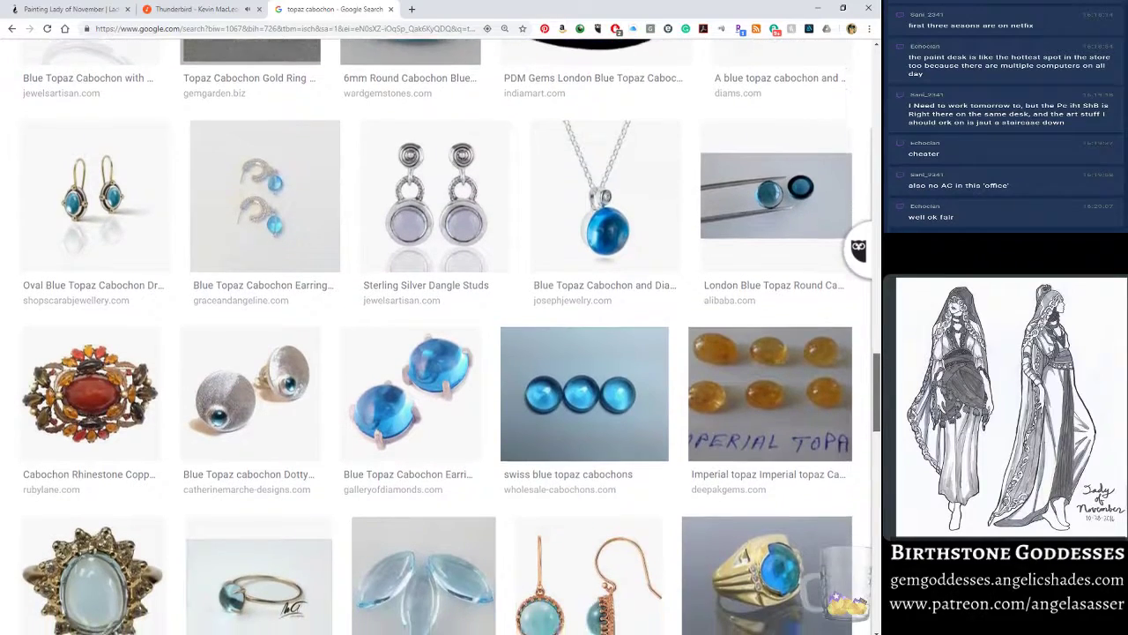
{"action": "scroll", "coordinate": [193, 597], "scroll_direction": "down", "scroll_amount": 1}
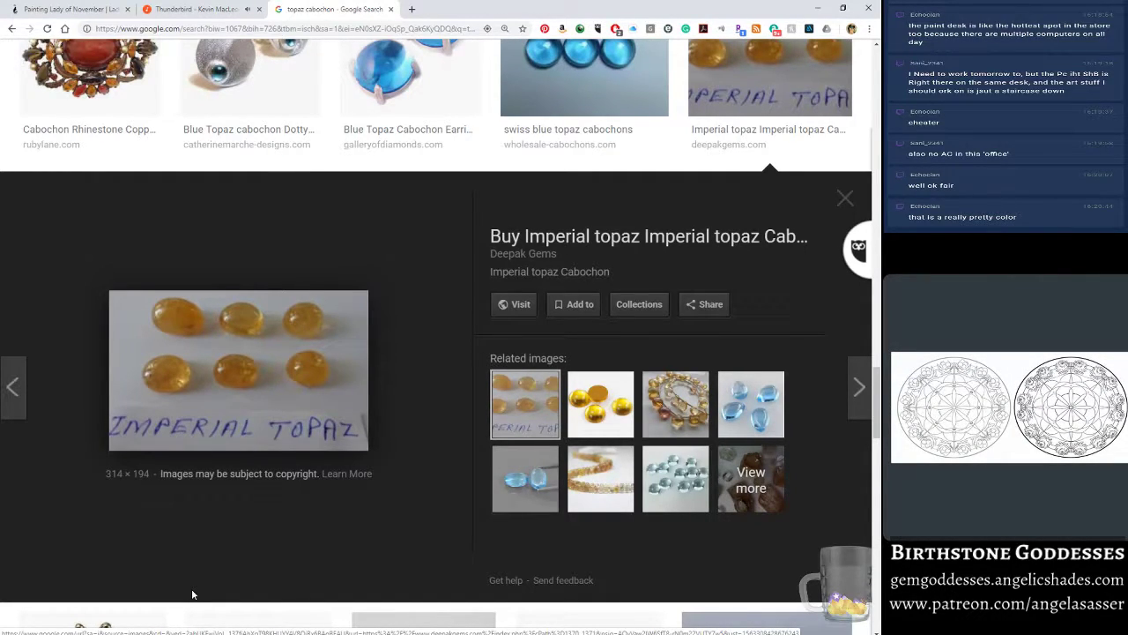
{"action": "scroll", "coordinate": [193, 594], "scroll_direction": "down", "scroll_amount": 1}
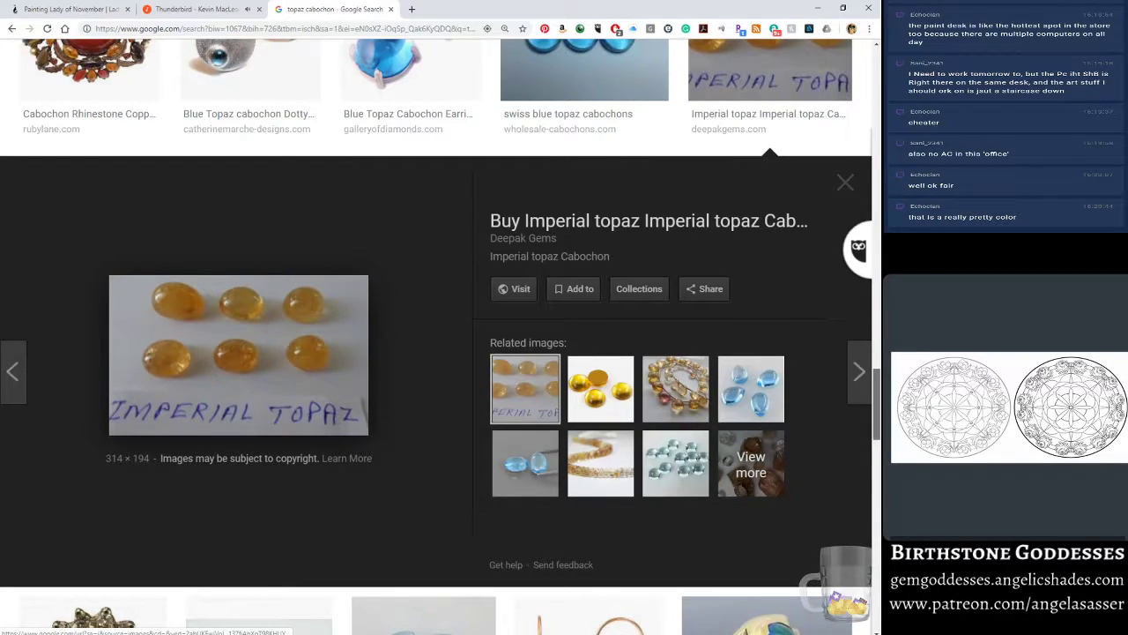
{"action": "scroll", "coordinate": [192, 594], "scroll_direction": "down", "scroll_amount": 2}
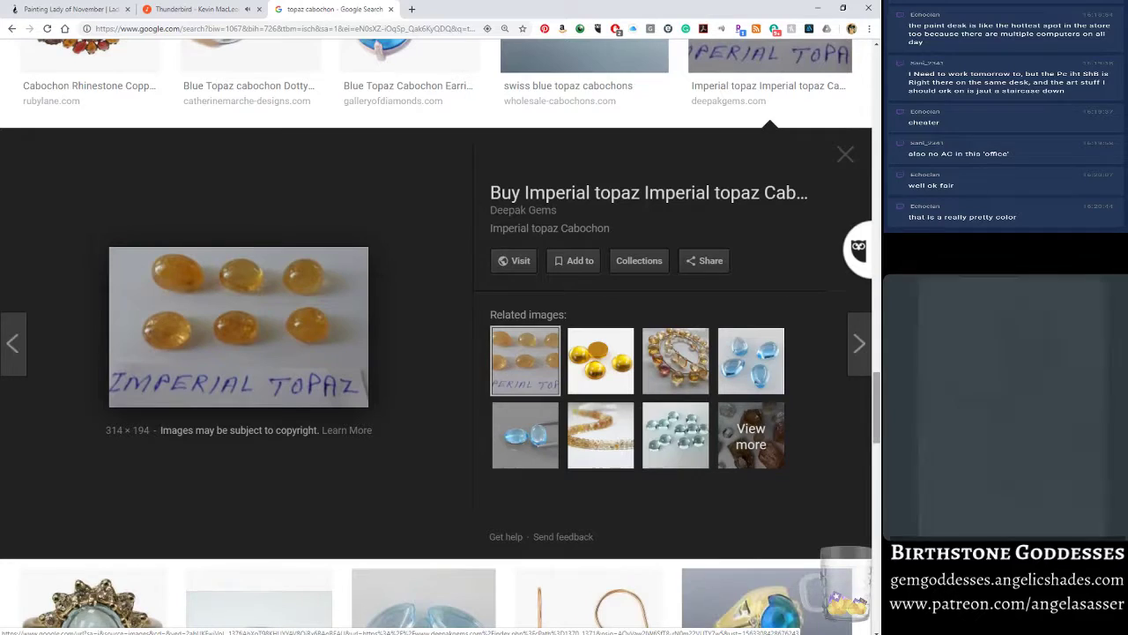
{"action": "scroll", "coordinate": [192, 594], "scroll_direction": "up", "scroll_amount": 3}
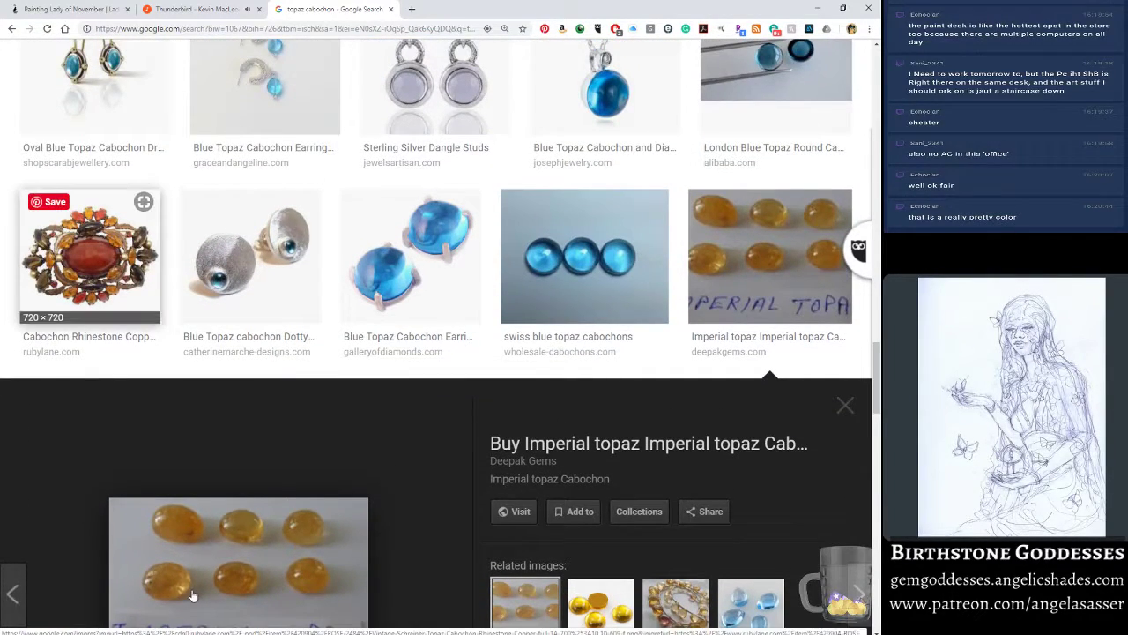
{"action": "left_click", "coordinate": [89, 256]}
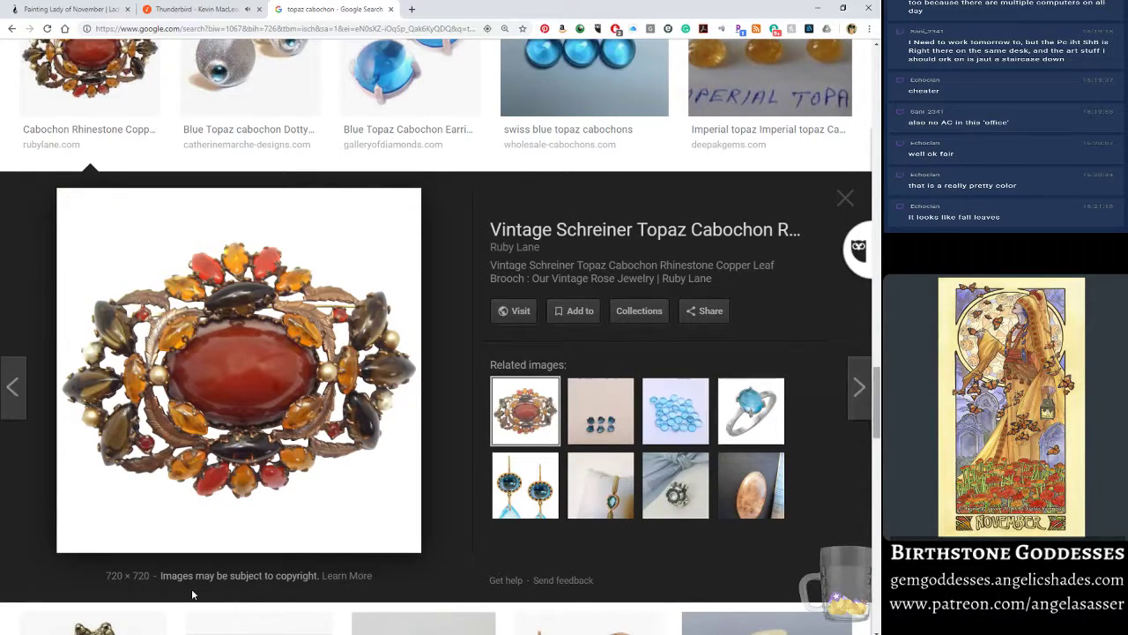
- Browse further topaz cabochon results, preview the reddish-brown oval cabochon from Pinterest, and open its source page in a new tab
{"action": "scroll", "coordinate": [193, 596], "scroll_direction": "down", "scroll_amount": 1}
{"action": "scroll", "coordinate": [193, 596], "scroll_direction": "down", "scroll_amount": 5}
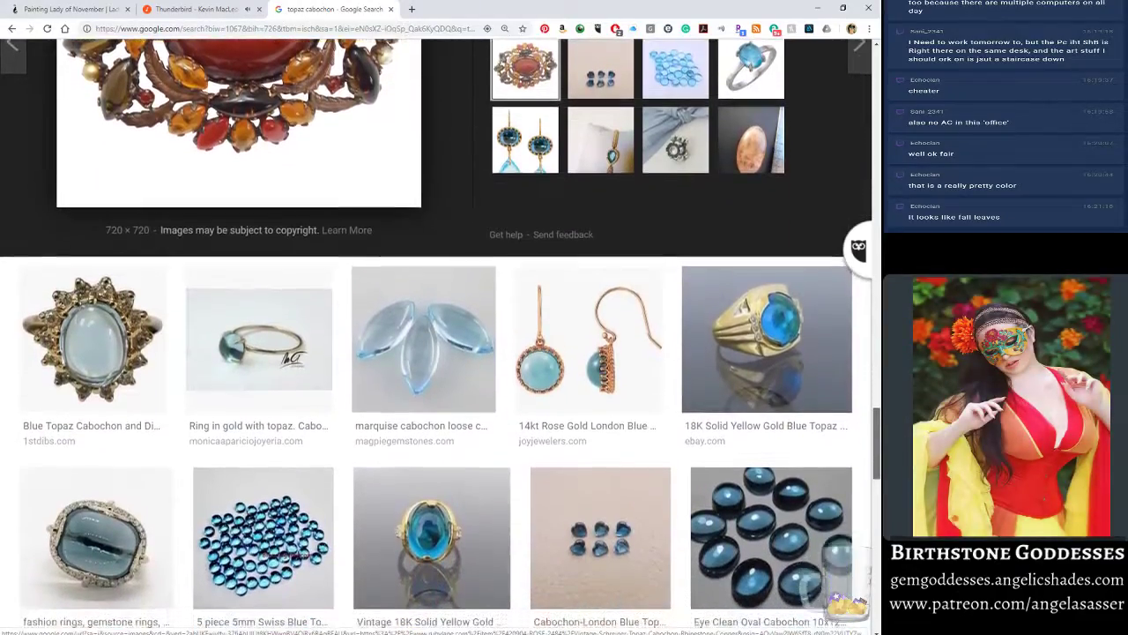
{"action": "scroll", "coordinate": [193, 596], "scroll_direction": "down", "scroll_amount": 3}
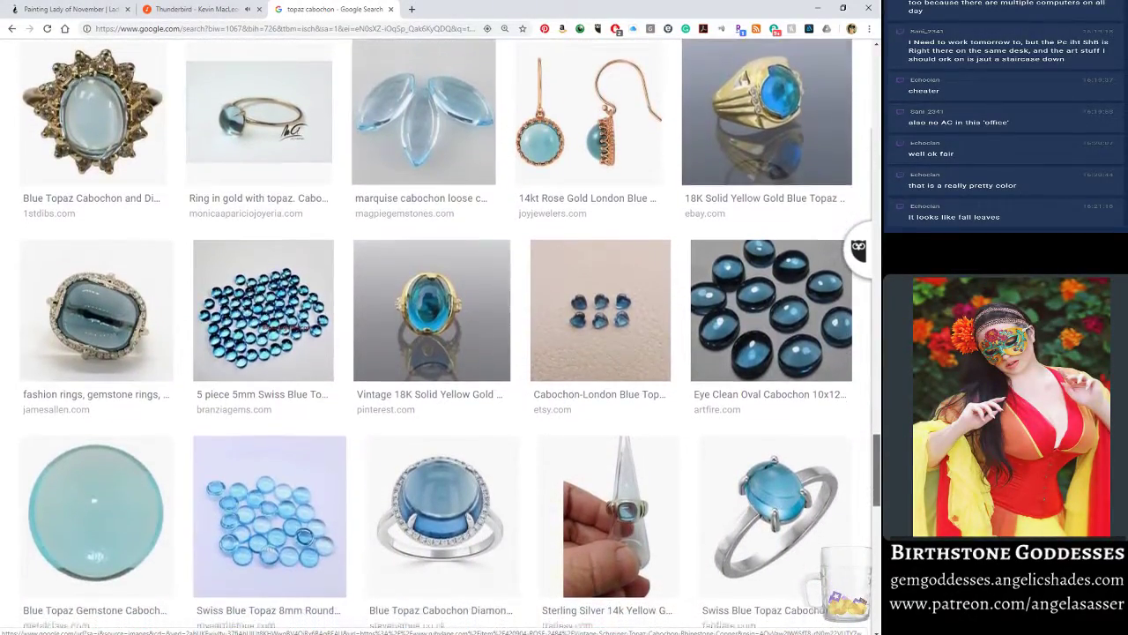
{"action": "scroll", "coordinate": [193, 596], "scroll_direction": "down", "scroll_amount": 2}
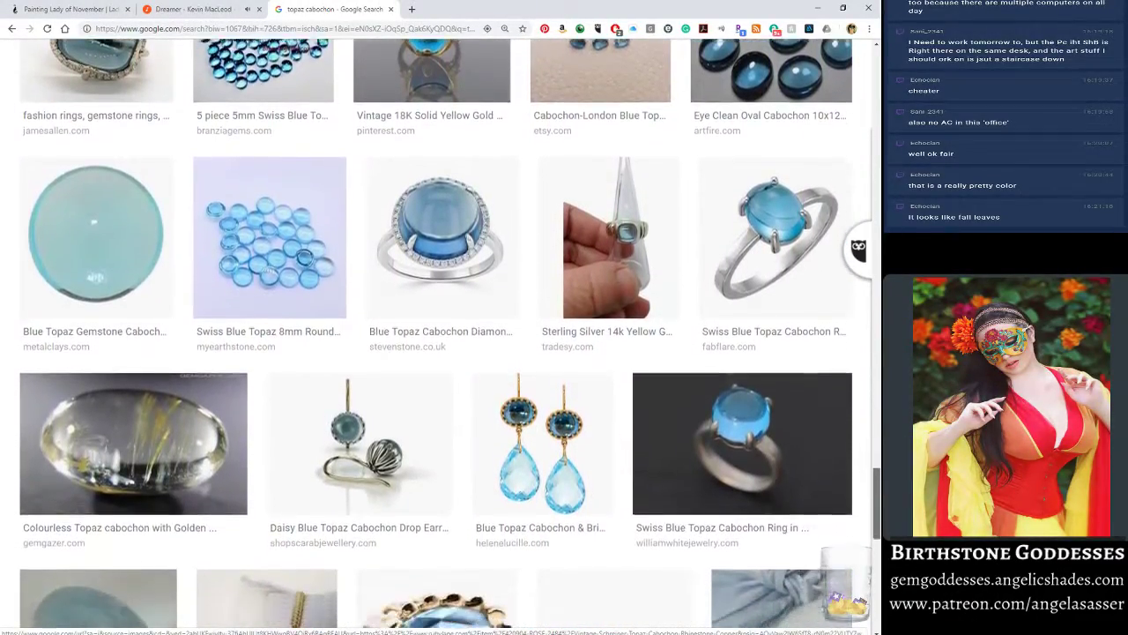
{"action": "scroll", "coordinate": [193, 596], "scroll_direction": "down", "scroll_amount": 12}
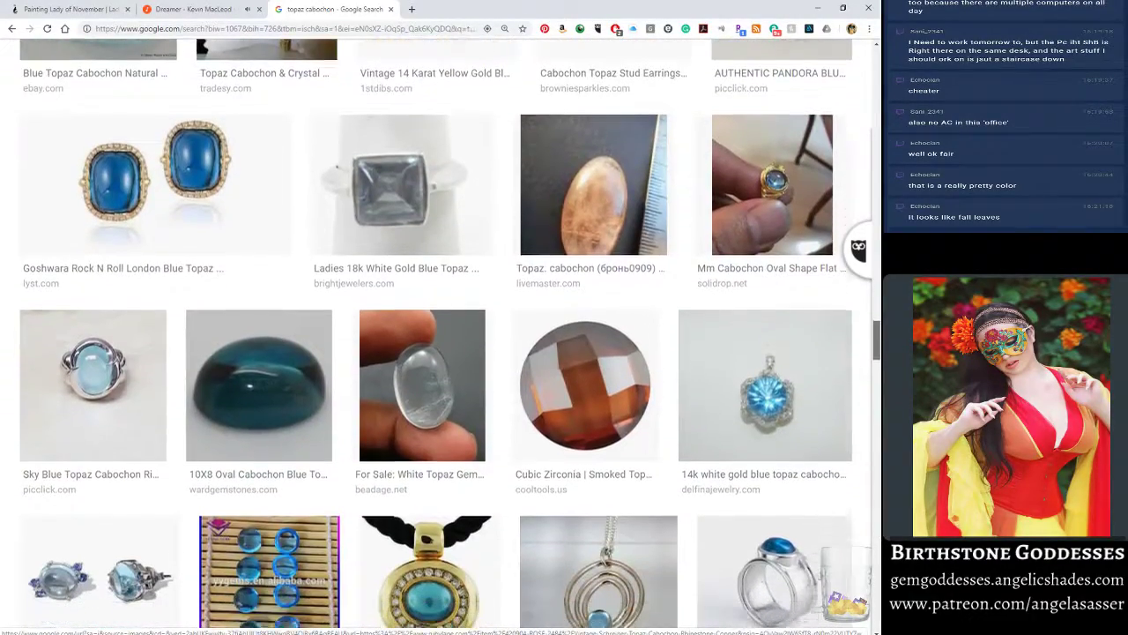
{"action": "scroll", "coordinate": [193, 596], "scroll_direction": "down", "scroll_amount": 2}
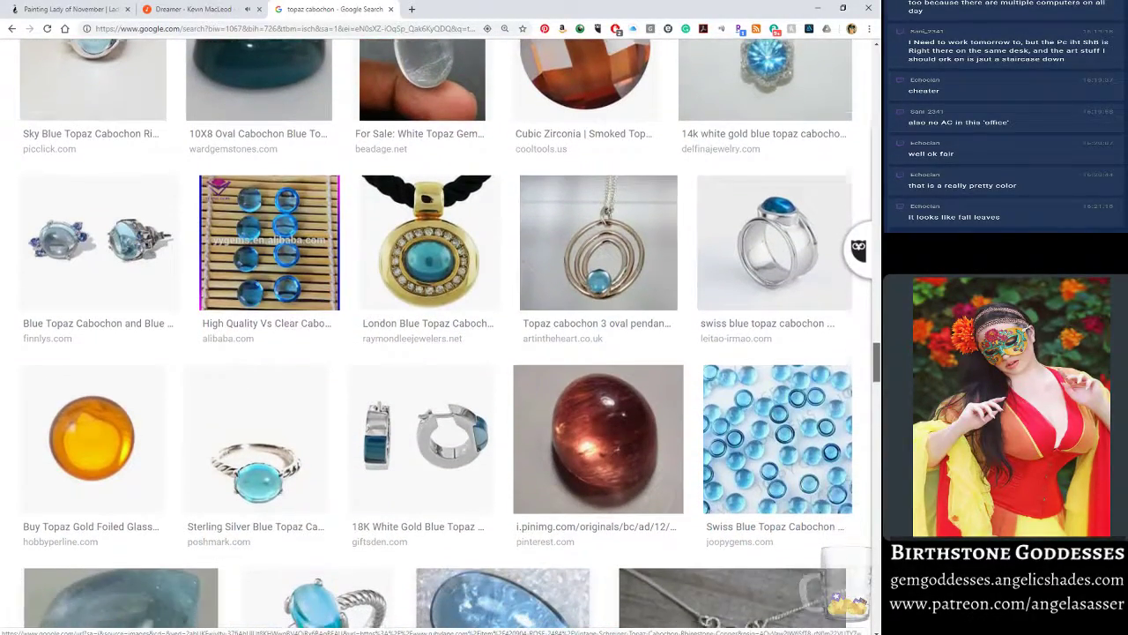
{"action": "left_click", "coordinate": [598, 432]}
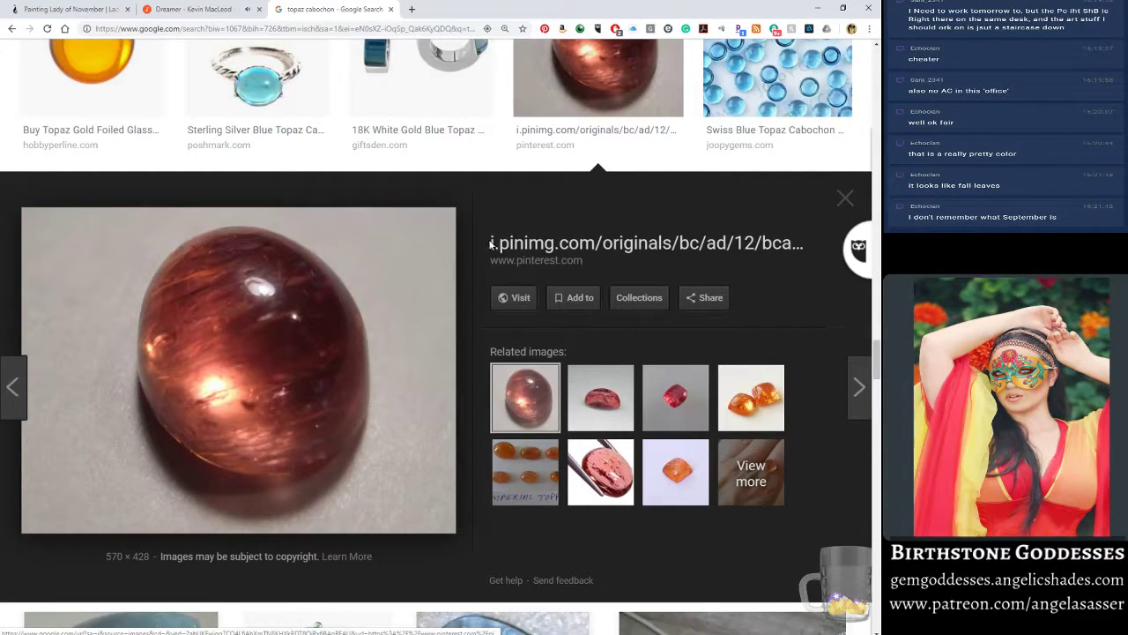
{"action": "right_click", "coordinate": [517, 299]}
{"action": "left_click", "coordinate": [568, 307]}
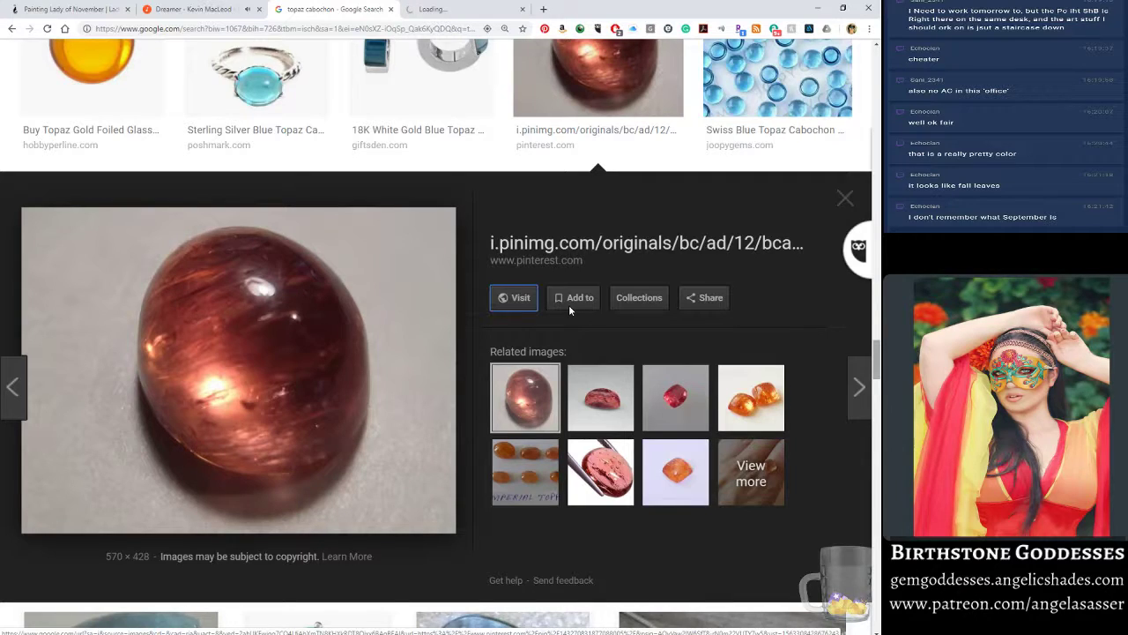
- Look through more orange and brown cabochon results and preview the Kenneth Jay Lane smoky topaz cabochon bracelet
{"action": "scroll", "coordinate": [569, 305], "scroll_direction": "up", "scroll_amount": 3}
{"action": "scroll", "coordinate": [570, 312], "scroll_direction": "up", "scroll_amount": 3}
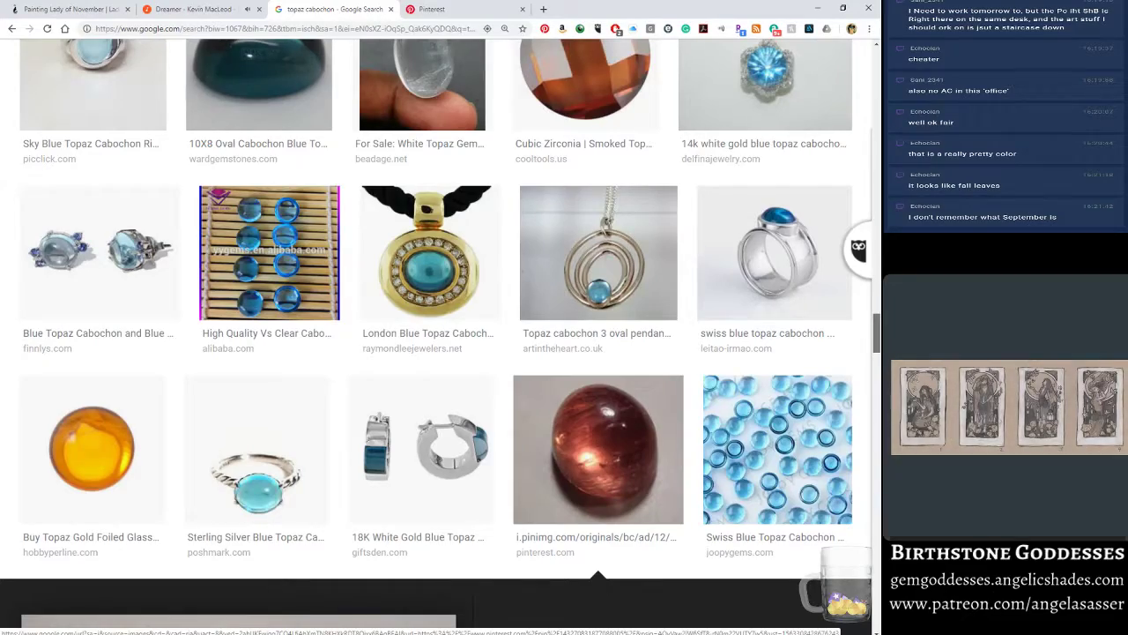
{"action": "scroll", "coordinate": [436, 335], "scroll_direction": "down", "scroll_amount": 10}
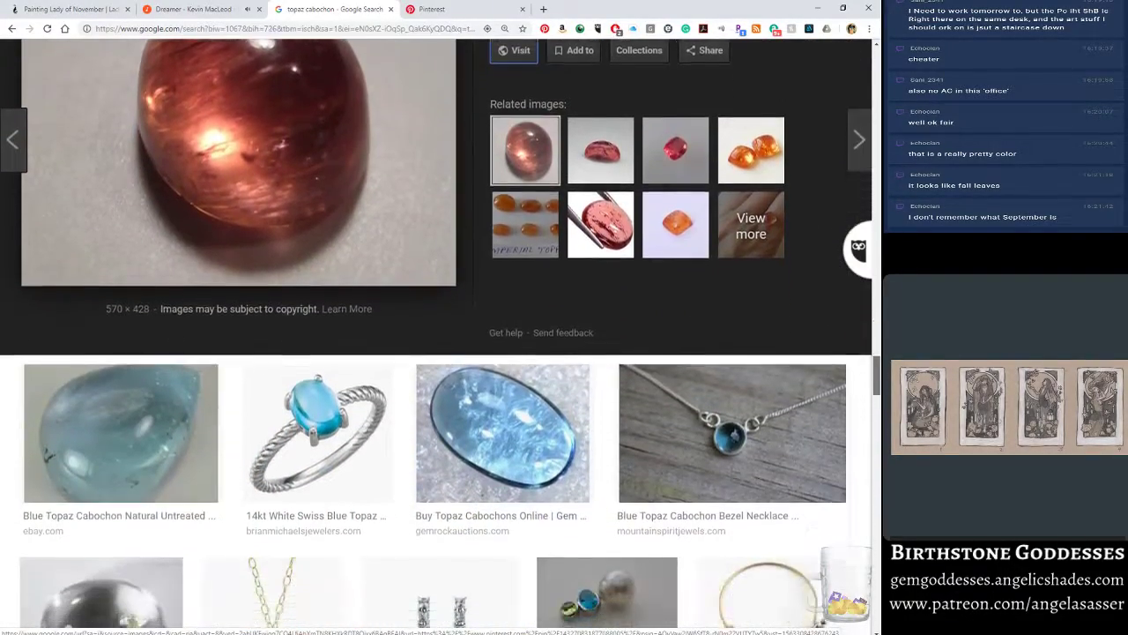
{"action": "scroll", "coordinate": [436, 335], "scroll_direction": "down", "scroll_amount": 3}
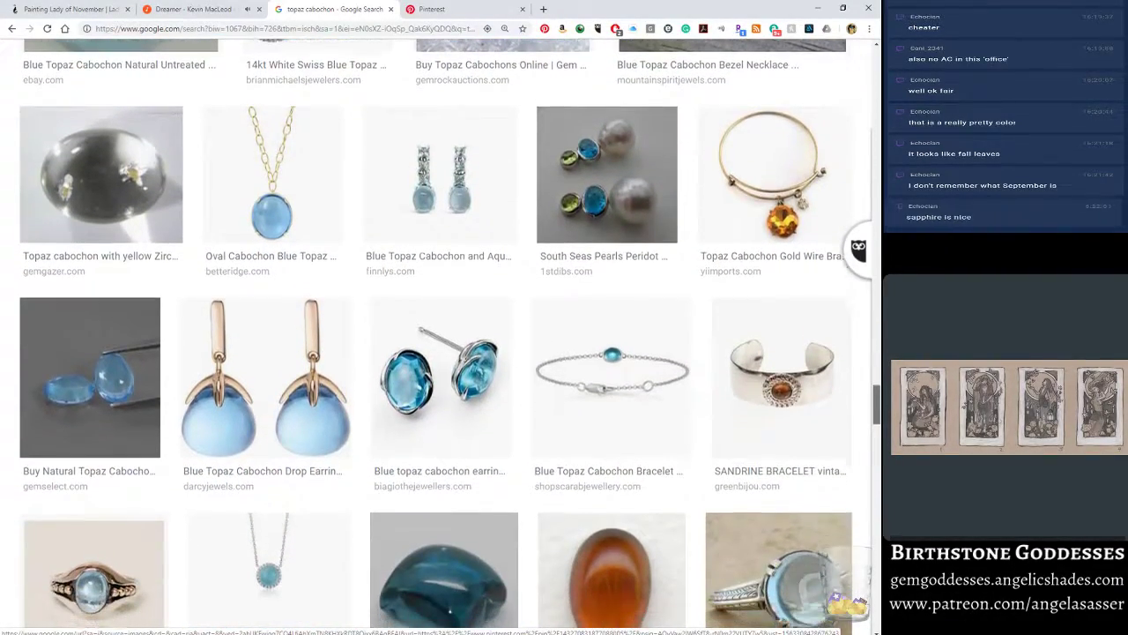
{"action": "scroll", "coordinate": [437, 335], "scroll_direction": "down", "scroll_amount": 1}
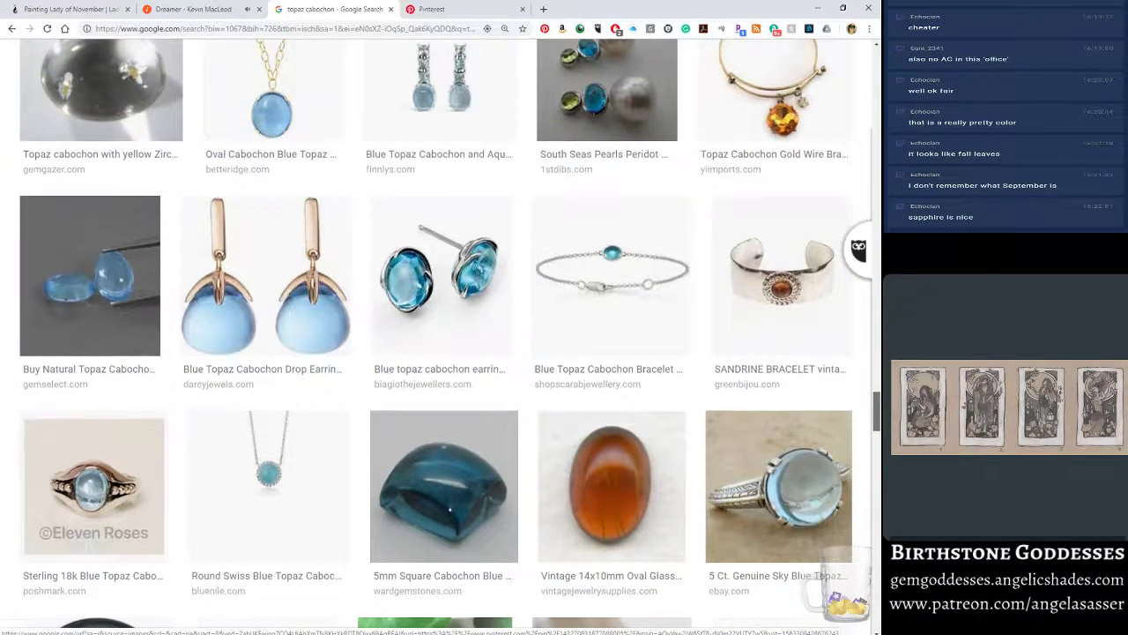
{"action": "scroll", "coordinate": [571, 313], "scroll_direction": "down", "scroll_amount": 1}
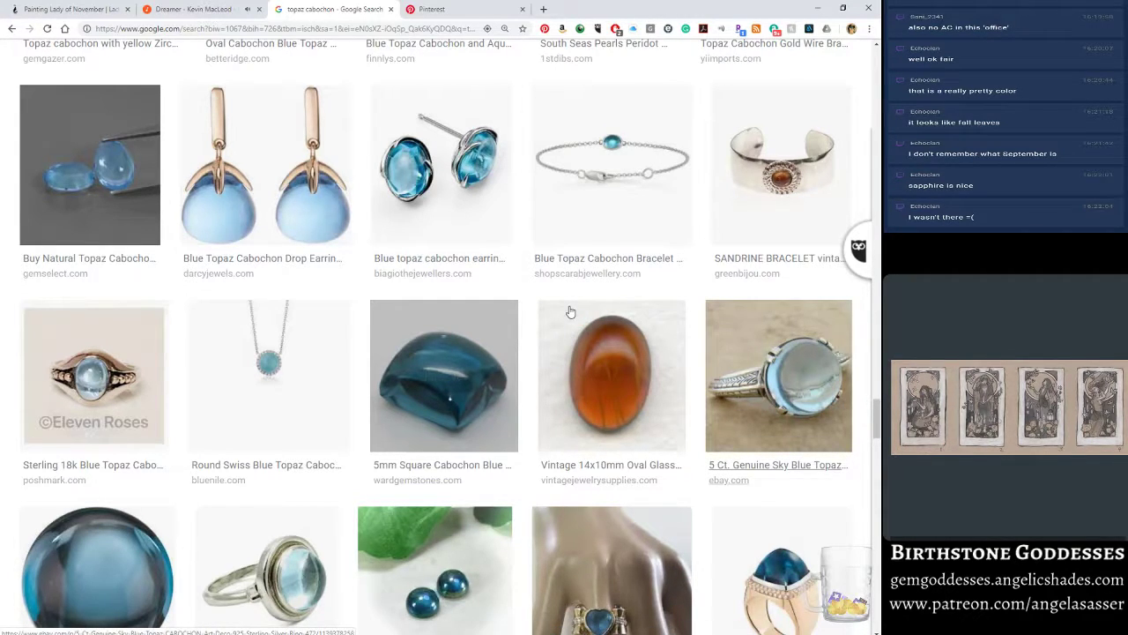
{"action": "scroll", "coordinate": [570, 312], "scroll_direction": "down", "scroll_amount": 2}
{"action": "scroll", "coordinate": [570, 312], "scroll_direction": "down", "scroll_amount": 2}
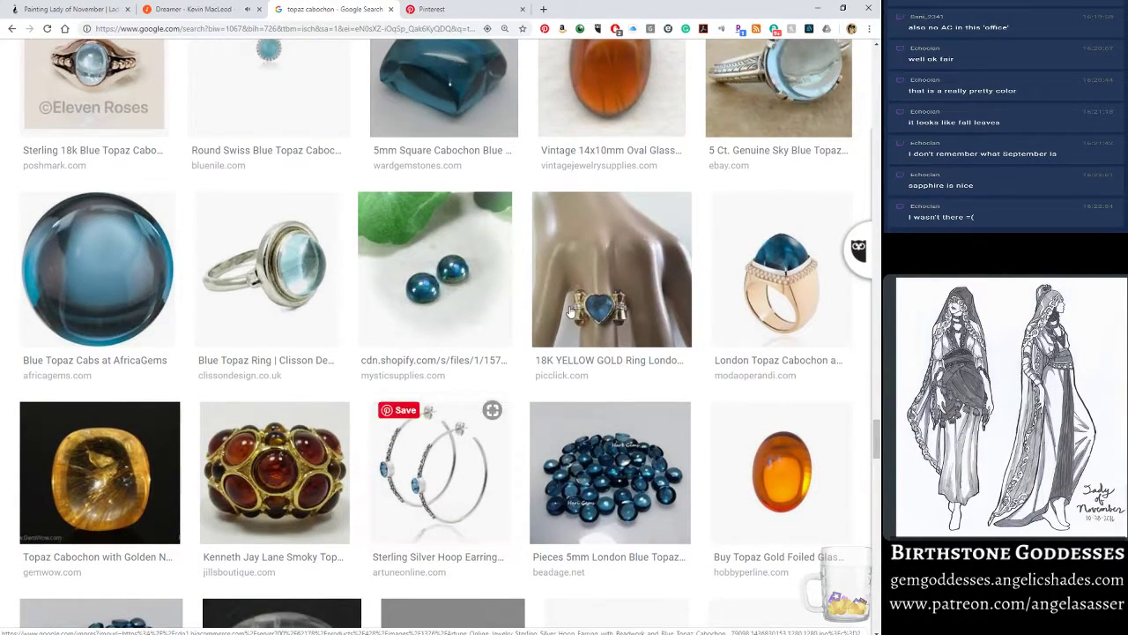
{"action": "left_click", "coordinate": [282, 476]}
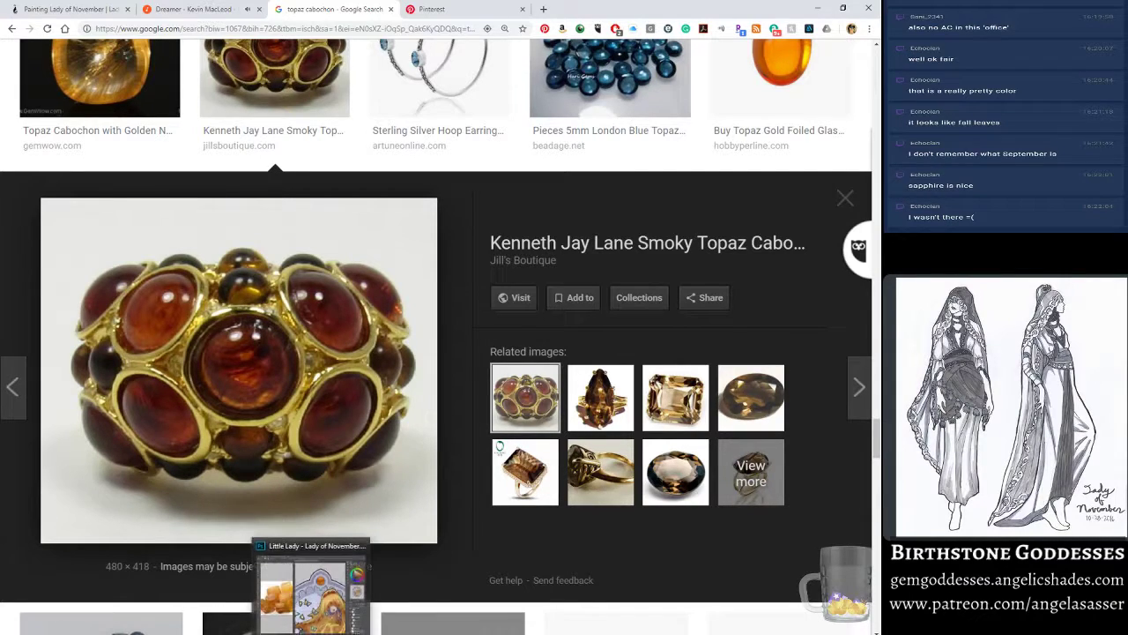
- Switch back to Photoshop, nudge the main gem slightly upward within its round frame setting, and save the illustration
{"action": "left_click", "coordinate": [315, 589]}
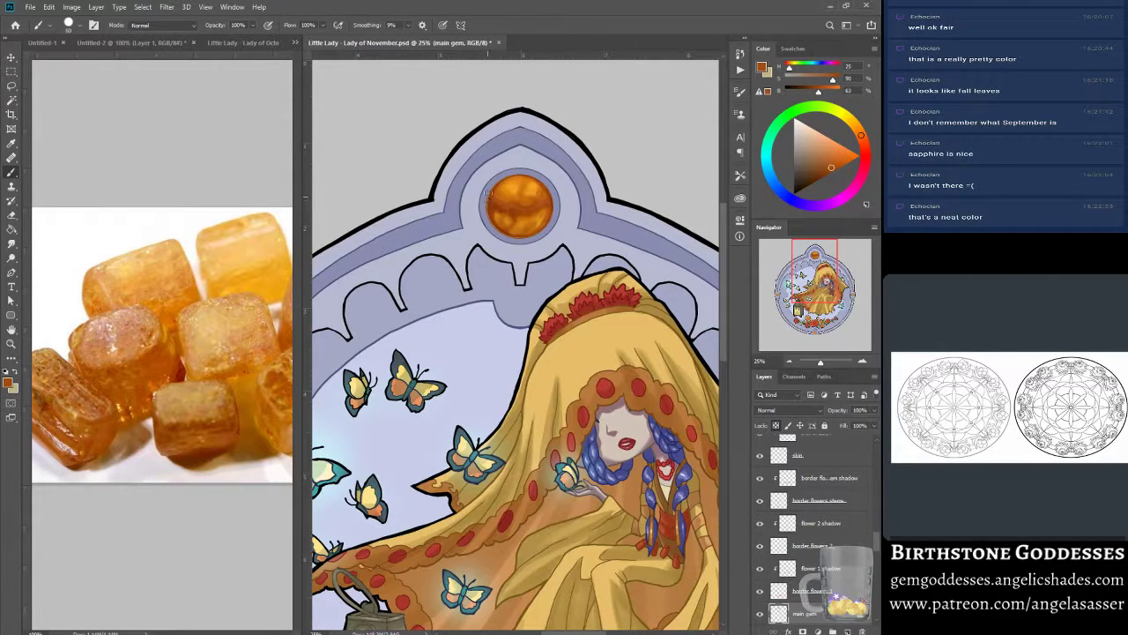
{"action": "scroll", "coordinate": [515, 370], "scroll_direction": "up", "scroll_amount": 3}
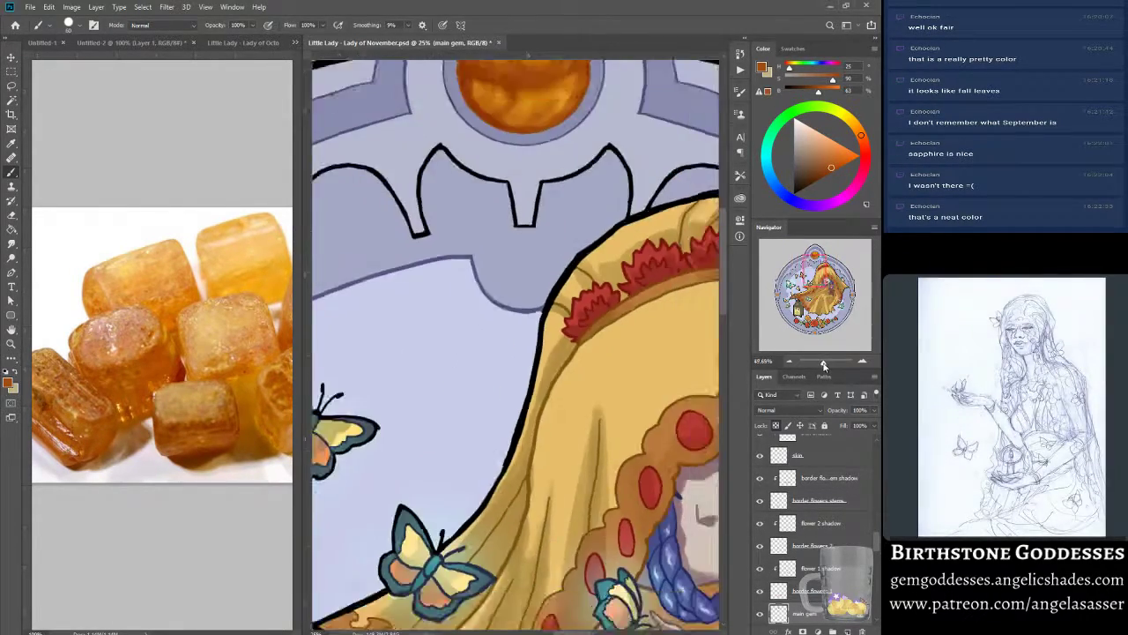
{"action": "scroll", "coordinate": [516, 371], "scroll_direction": "down", "scroll_amount": 2}
{"action": "left_click_drag", "start_coordinate": [806, 282], "coordinate": [802, 286]}
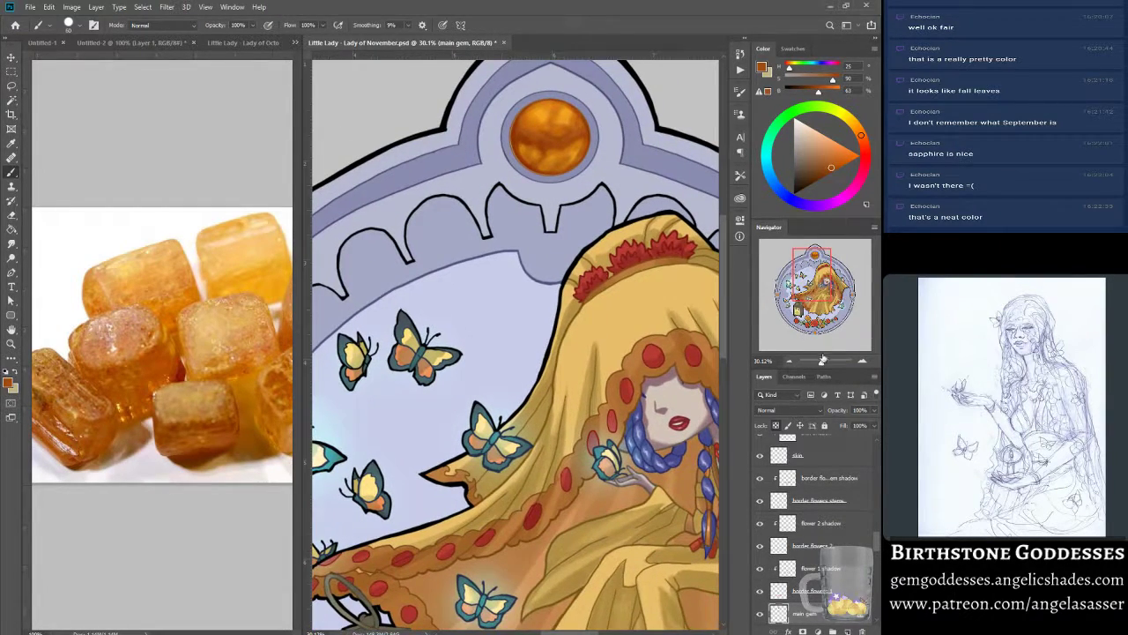
{"action": "left_click_drag", "start_coordinate": [824, 365], "coordinate": [825, 362]}
{"action": "left_click", "coordinate": [814, 259]}
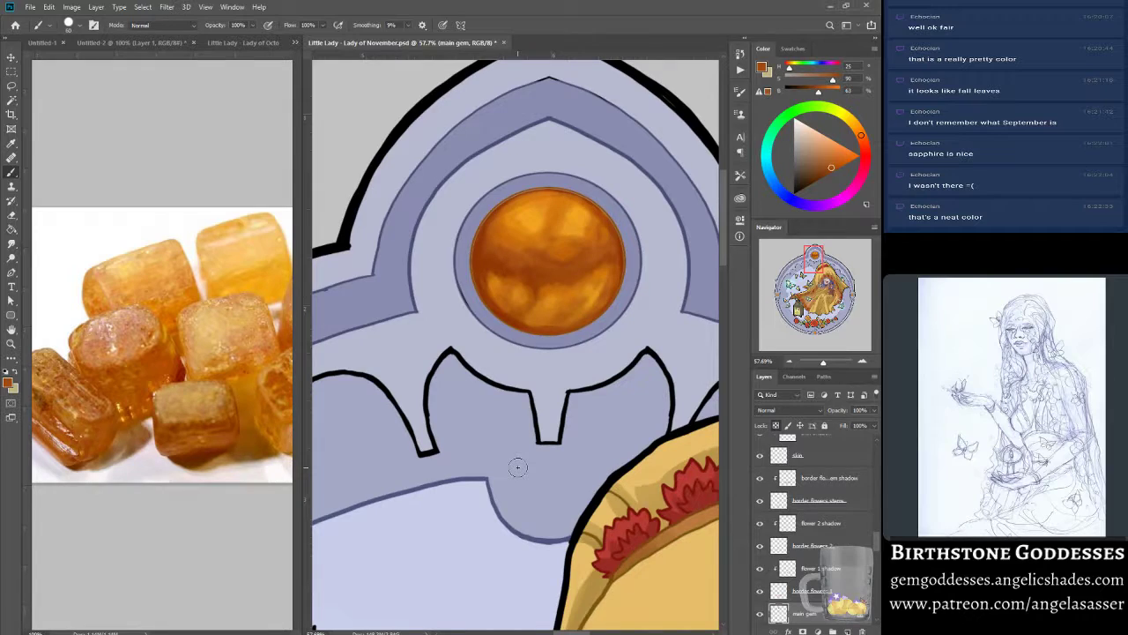
{"action": "left_click", "coordinate": [13, 60]}
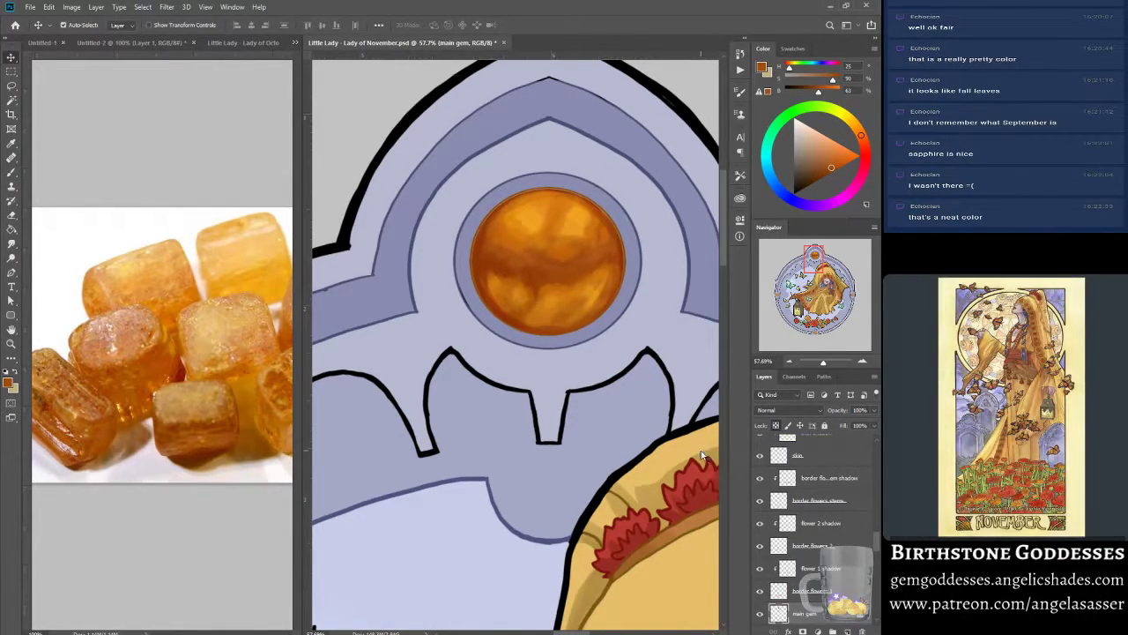
{"action": "key", "text": "Up"}
{"action": "key", "text": "Up"}
{"action": "key", "text": "Up"}
{"action": "key", "text": "Up"}
{"action": "key", "text": "Up"}
{"action": "key", "text": "Up"}
{"action": "left_click", "coordinate": [44, 119]}
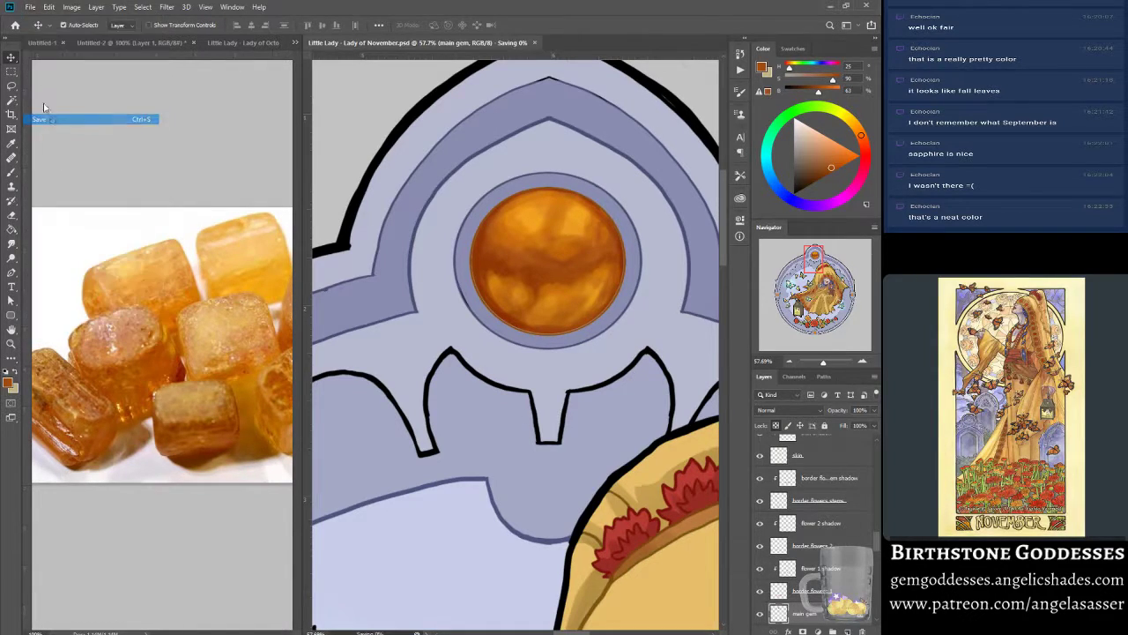
- Open Little Lady - Lady of September.psd, examine its blue gems up close and its full composition, and close the file
{"action": "left_click", "coordinate": [30, 7]}
{"action": "left_click", "coordinate": [40, 30]}
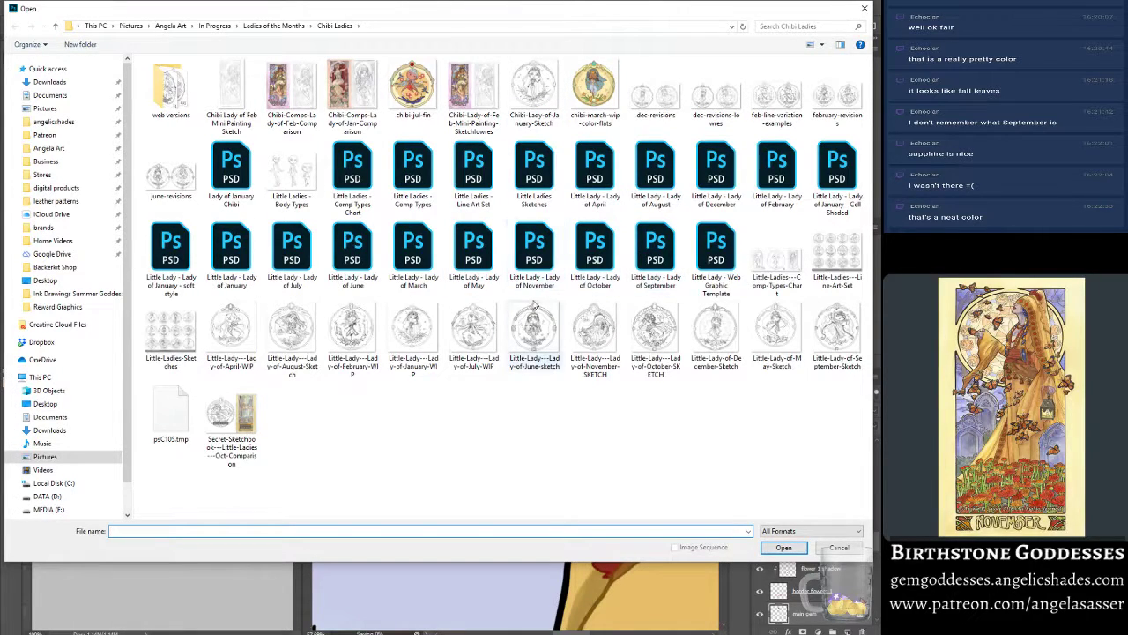
{"action": "double_click", "coordinate": [654, 251]}
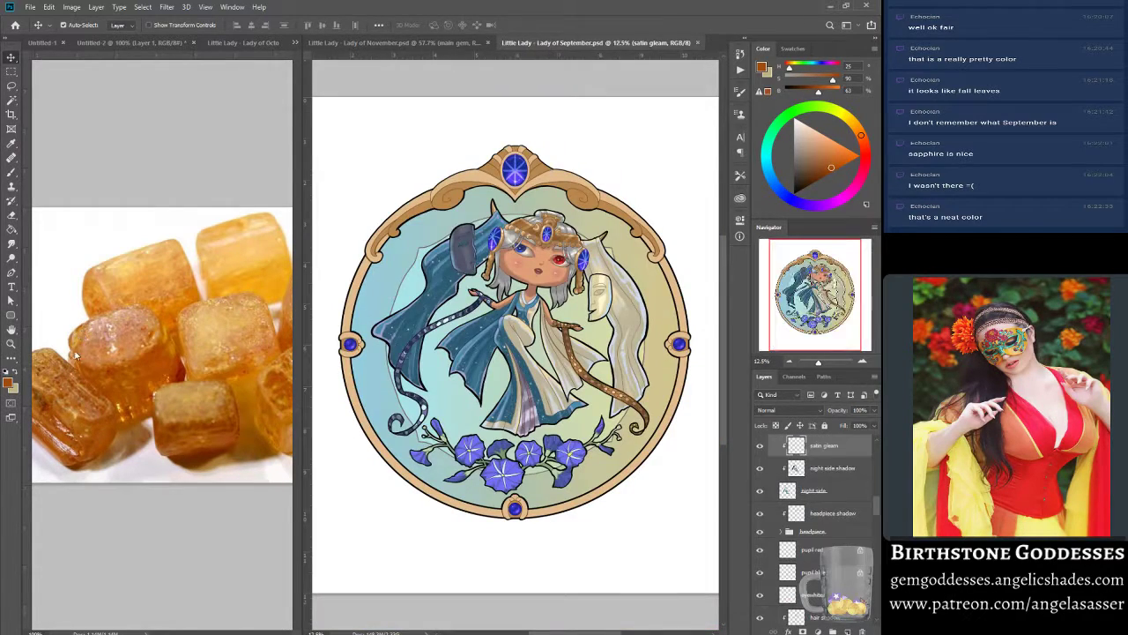
{"action": "left_click", "coordinate": [12, 344]}
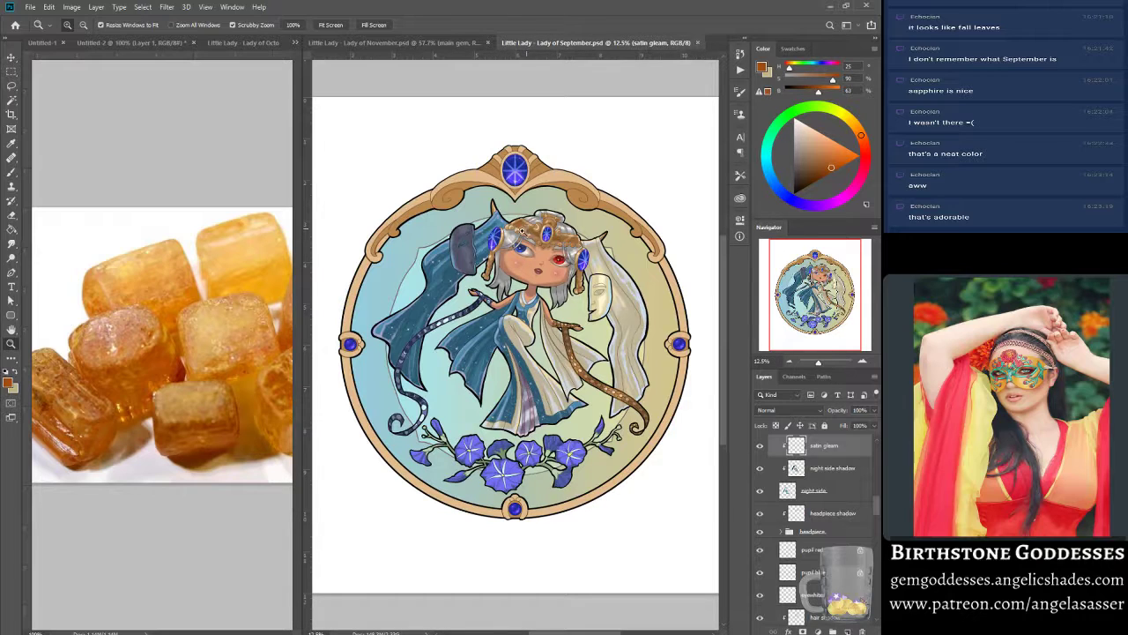
{"action": "left_click", "coordinate": [547, 253]}
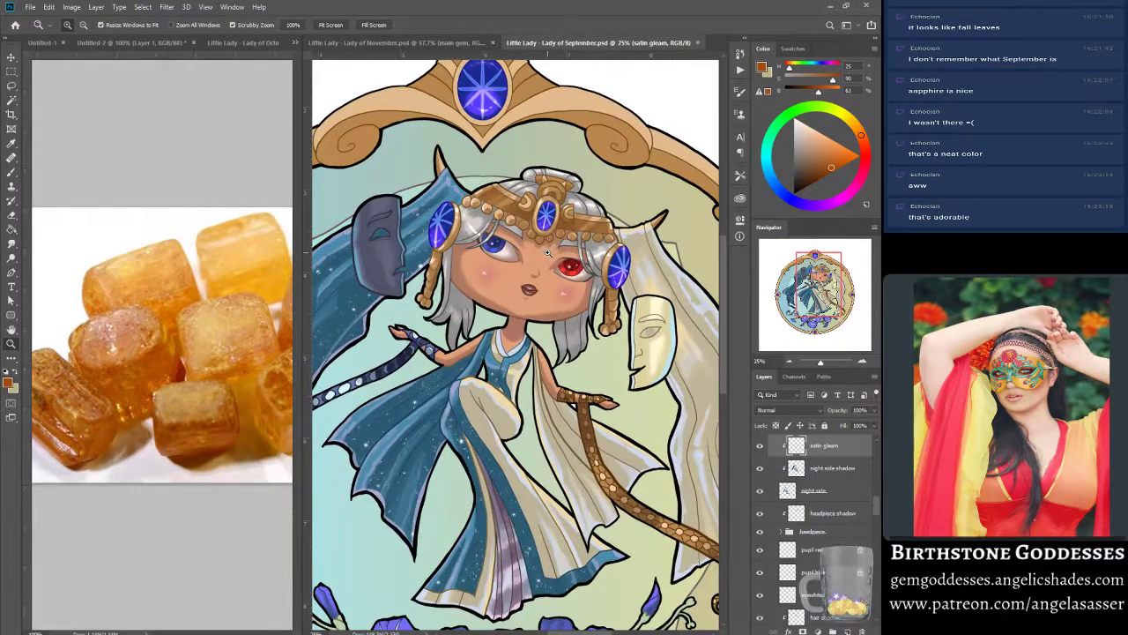
{"action": "left_click", "coordinate": [530, 266]}
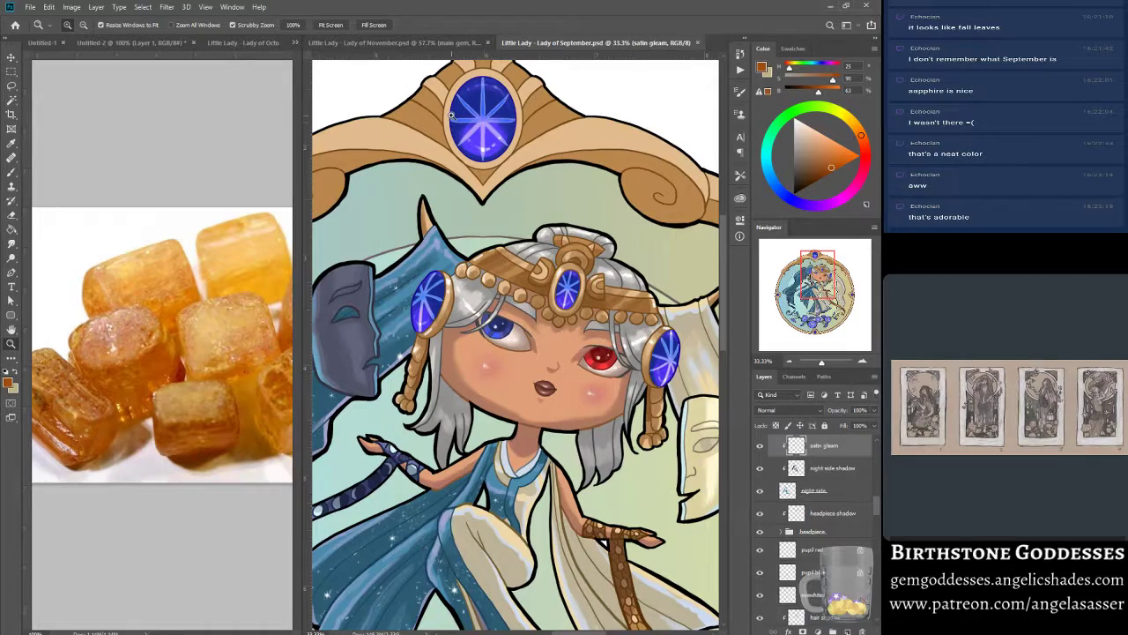
{"action": "left_click", "coordinate": [327, 24]}
{"action": "scroll", "coordinate": [558, 355], "scroll_direction": "down", "scroll_amount": 2}
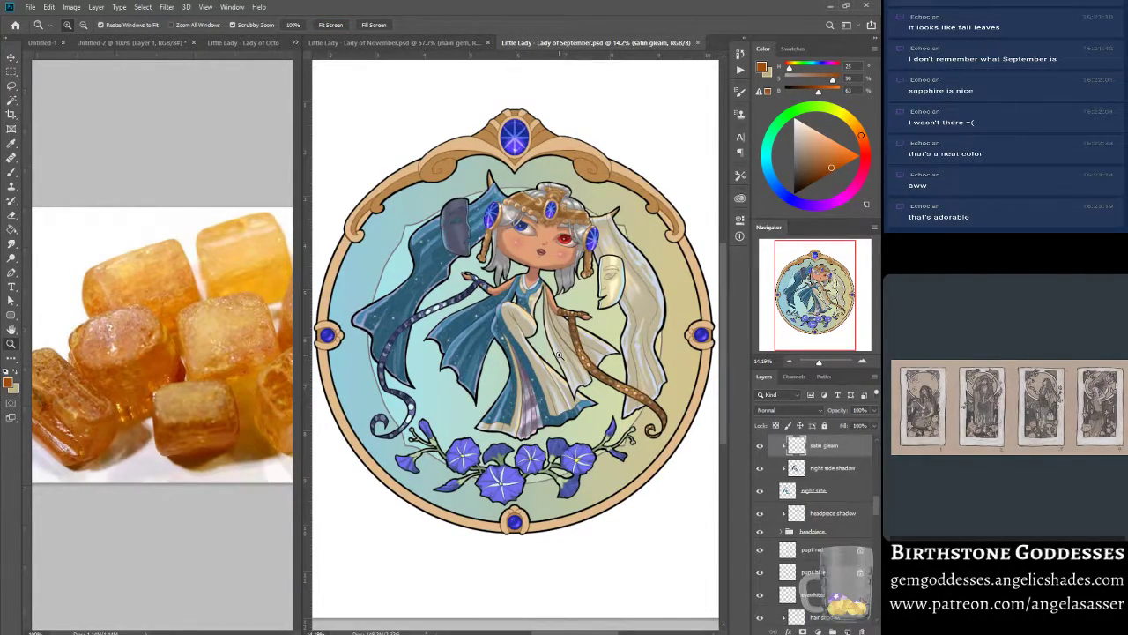
{"action": "left_click", "coordinate": [698, 43]}
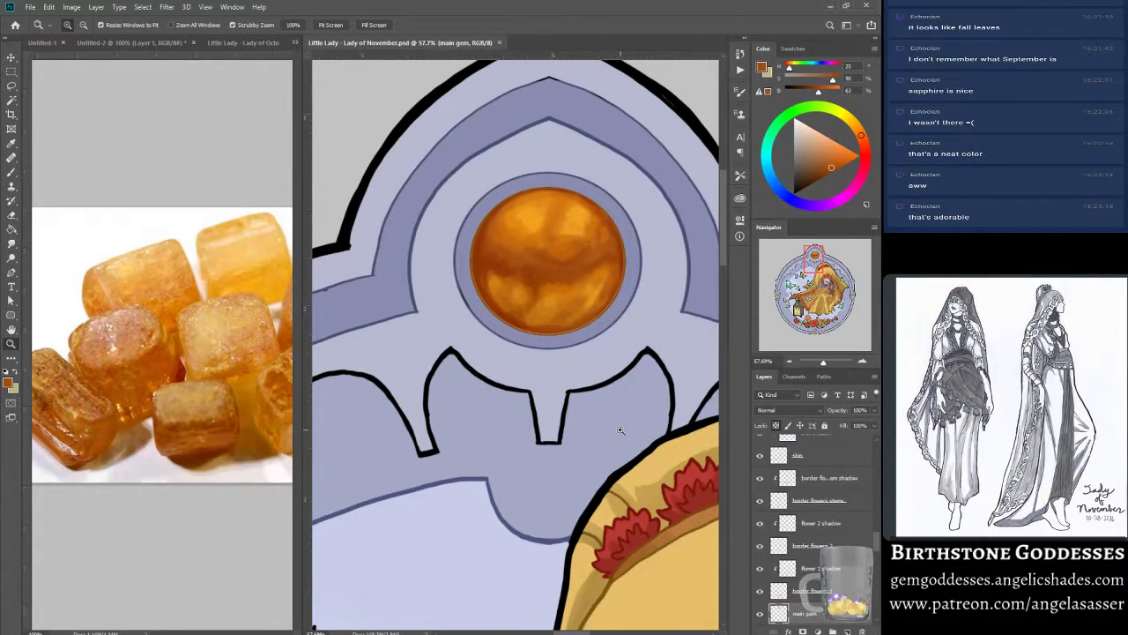
- Brush fine diagonal streaks across the main gem with dark orange tones sampled from the gem itself
{"action": "left_click", "coordinate": [11, 172]}
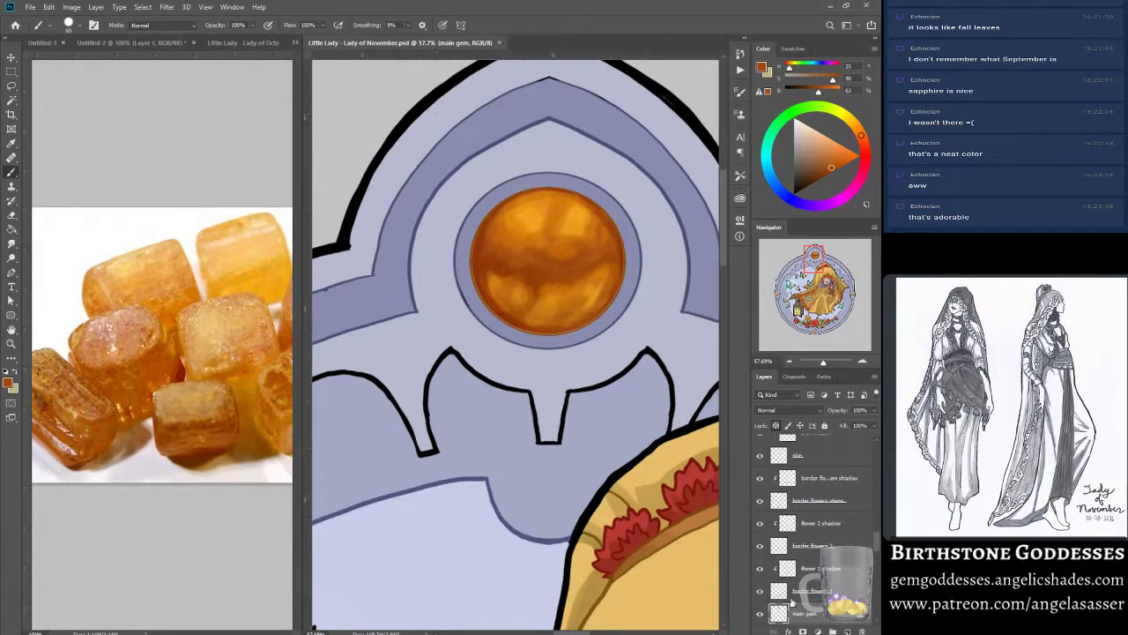
{"action": "left_click", "coordinate": [761, 614]}
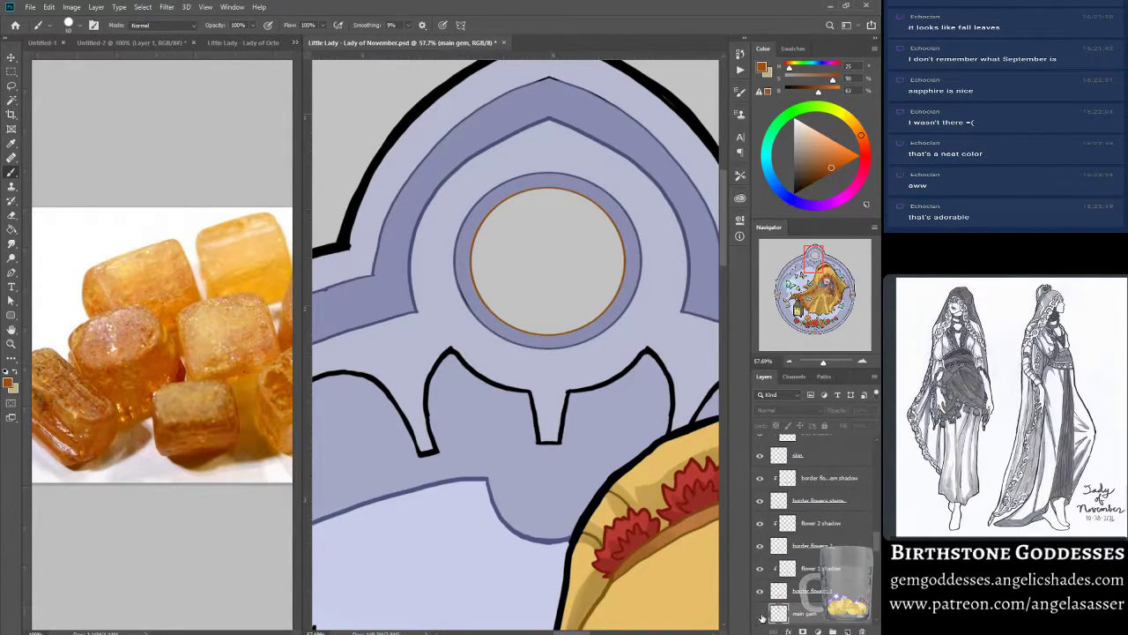
{"action": "left_click", "coordinate": [761, 615]}
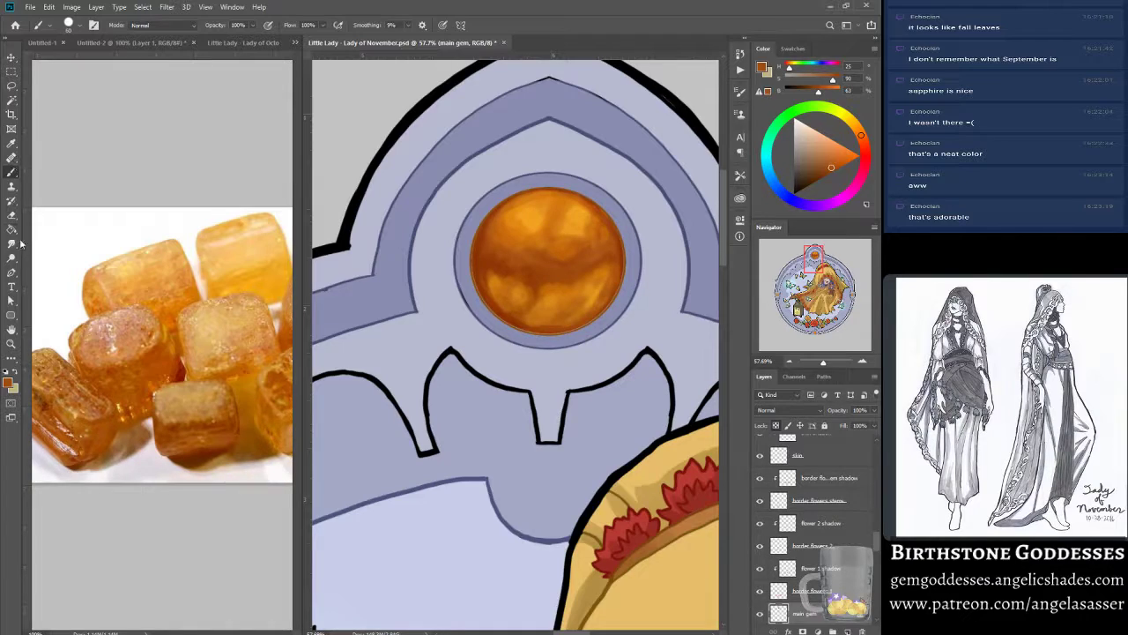
{"action": "left_click", "coordinate": [497, 294], "text": "alt"}
{"action": "left_click", "coordinate": [508, 258], "text": "alt"}
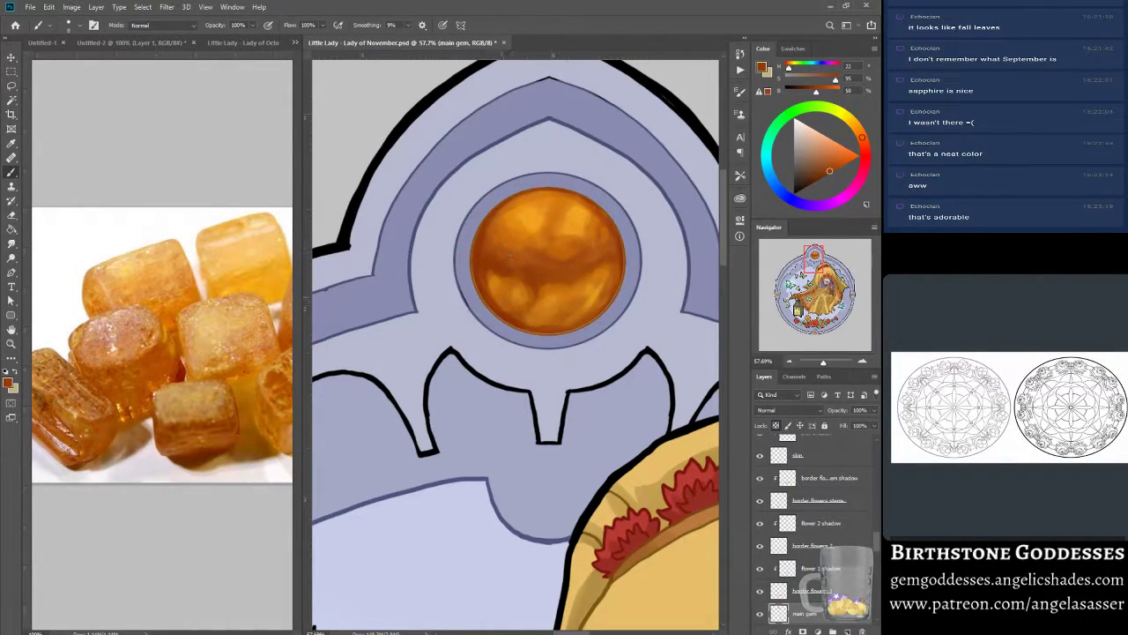
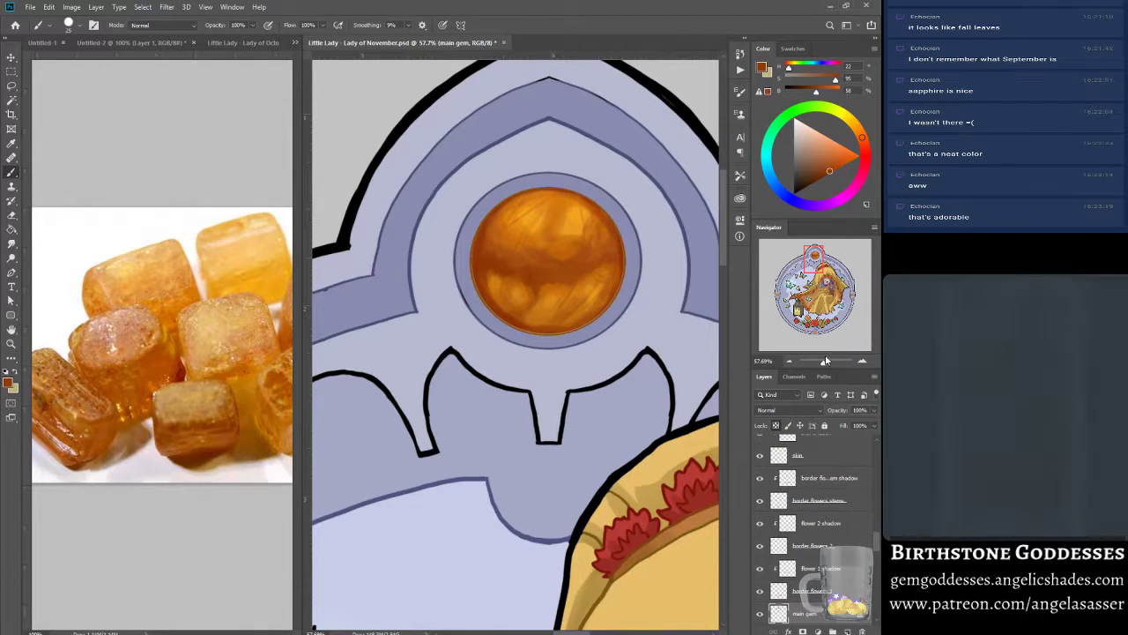
- Set the foreground color to white and add a layer named "main gem highlight" directly above the main gem layer
{"action": "left_click_drag", "start_coordinate": [825, 362], "coordinate": [821, 364]}
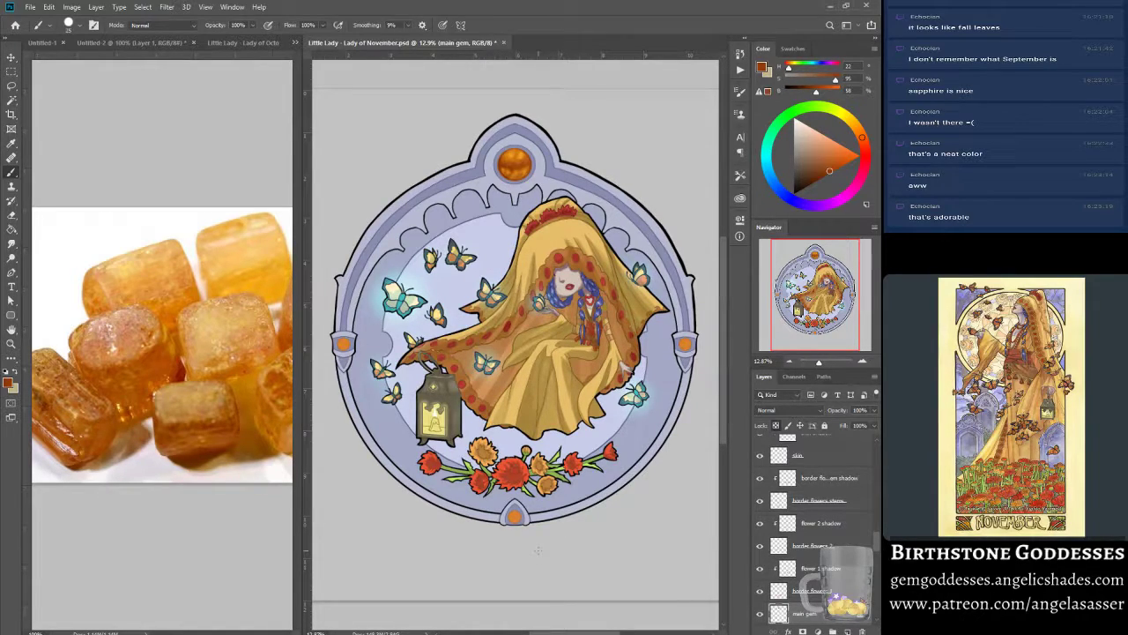
{"action": "left_click", "coordinate": [791, 121]}
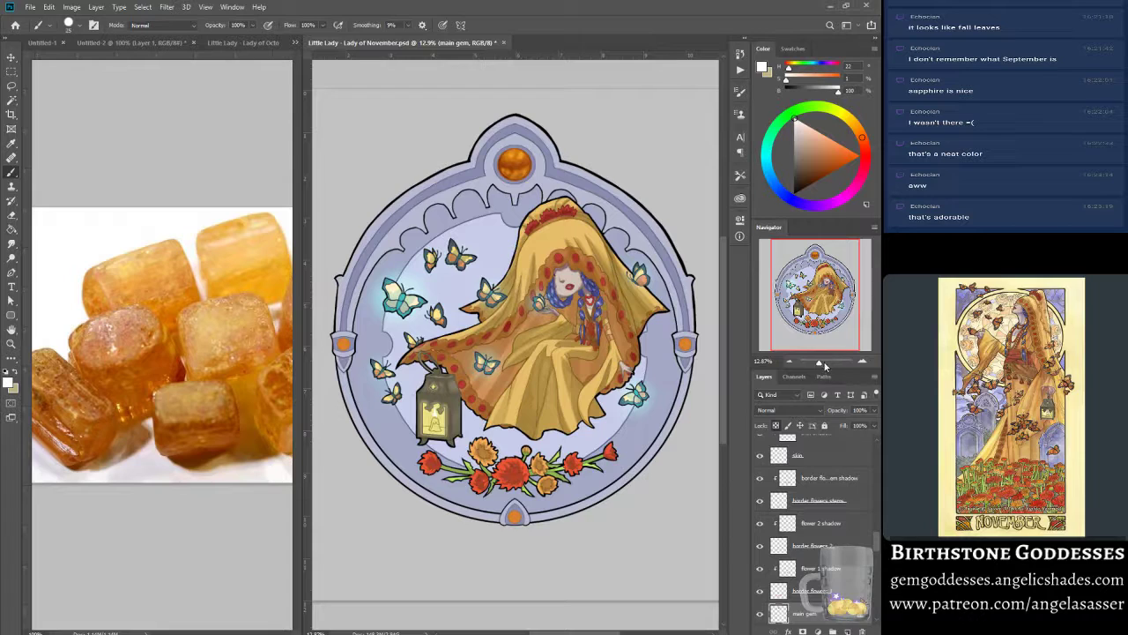
{"action": "left_click_drag", "start_coordinate": [820, 362], "coordinate": [826, 362]}
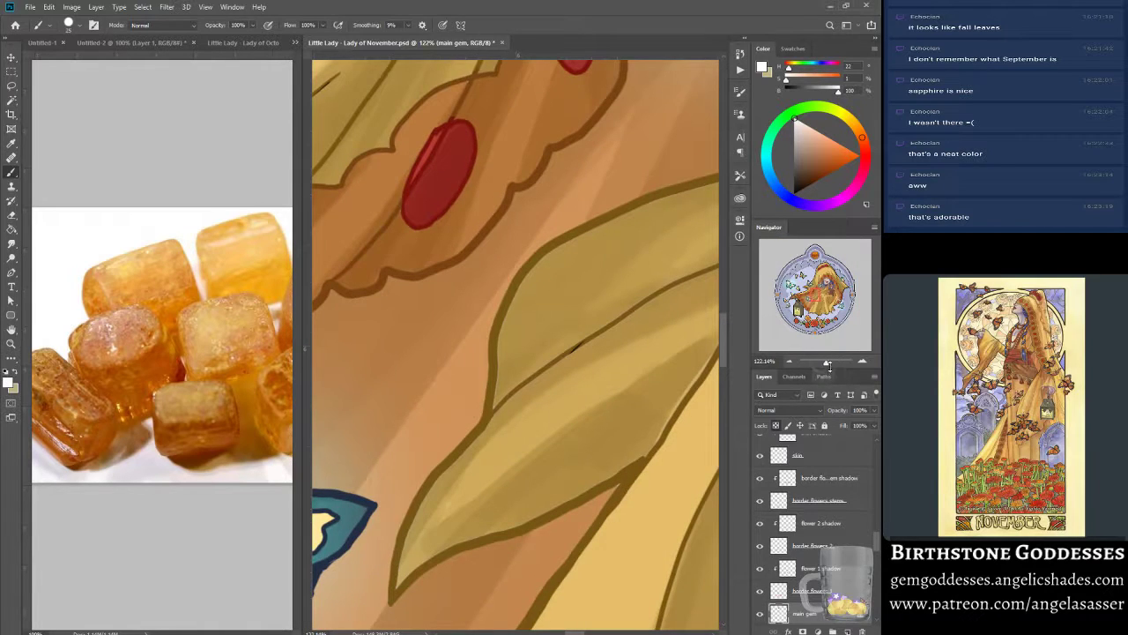
{"action": "left_click", "coordinate": [814, 275]}
{"action": "left_click_drag", "start_coordinate": [814, 277], "coordinate": [812, 257]}
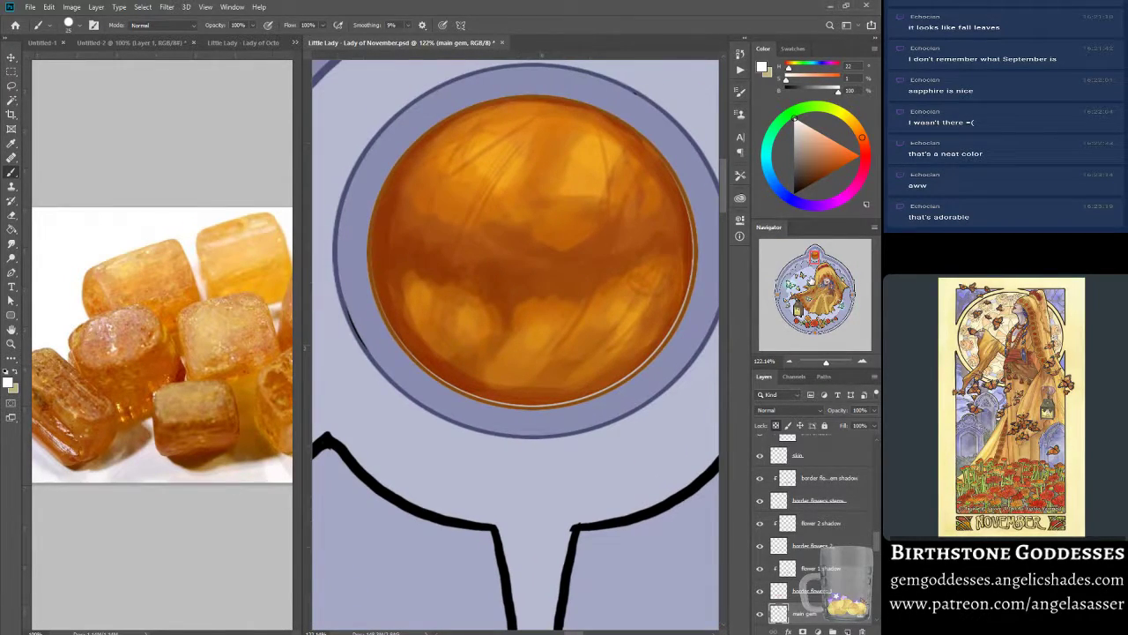
{"action": "key", "text": "ctrl+shift+alt+n"}
{"action": "double_click", "coordinate": [804, 613]}
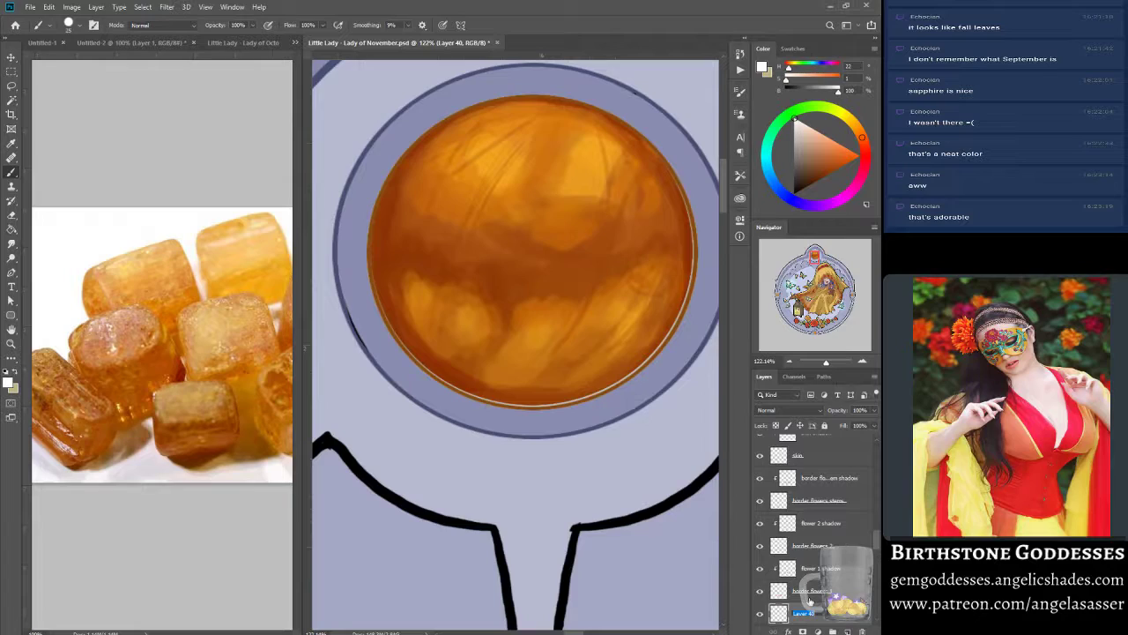
{"action": "type", "text": "main gem highlight"}
{"action": "key", "text": "Return"}
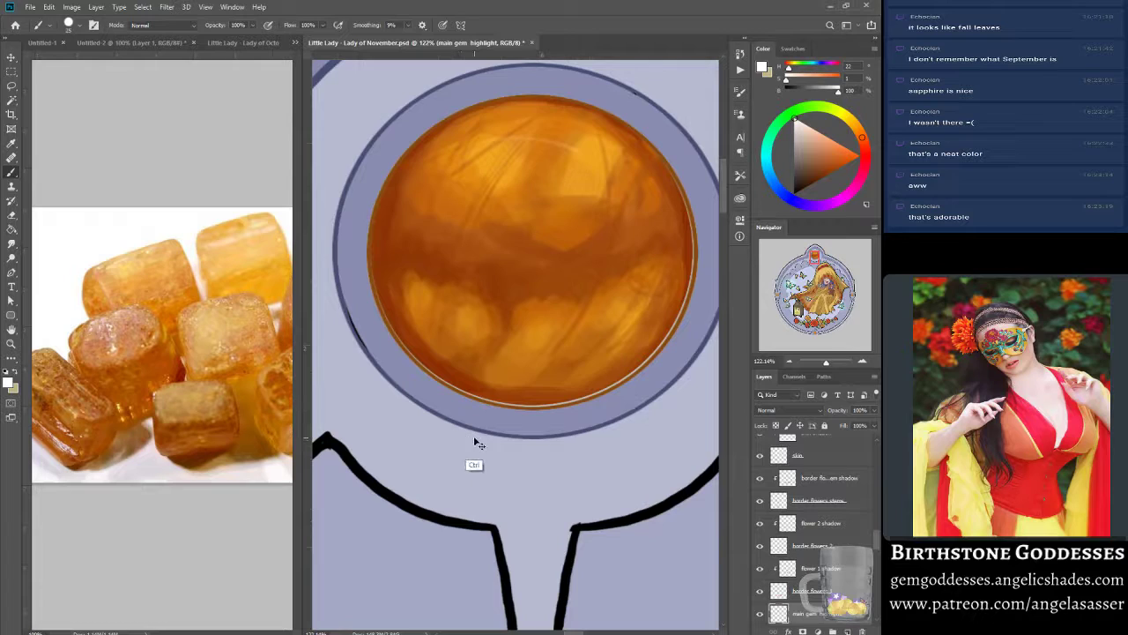
- Brush white curved highlights along the main gem's upper and lower rims, adding small glints near its sides
{"action": "mouse_move", "coordinate": [486, 139]}
{"action": "left_mouse_down"}
{"action": "mouse_move", "coordinate": [599, 153]}
{"action": "mouse_move", "coordinate": [586, 139]}
{"action": "mouse_move", "coordinate": [483, 134]}
{"action": "mouse_move", "coordinate": [454, 159]}
{"action": "mouse_move", "coordinate": [610, 152]}
{"action": "left_mouse_up"}
{"action": "mouse_move", "coordinate": [509, 136]}
{"action": "left_mouse_down"}
{"action": "mouse_move", "coordinate": [602, 155]}
{"action": "mouse_move", "coordinate": [556, 130]}
{"action": "mouse_move", "coordinate": [620, 171]}
{"action": "left_mouse_up"}
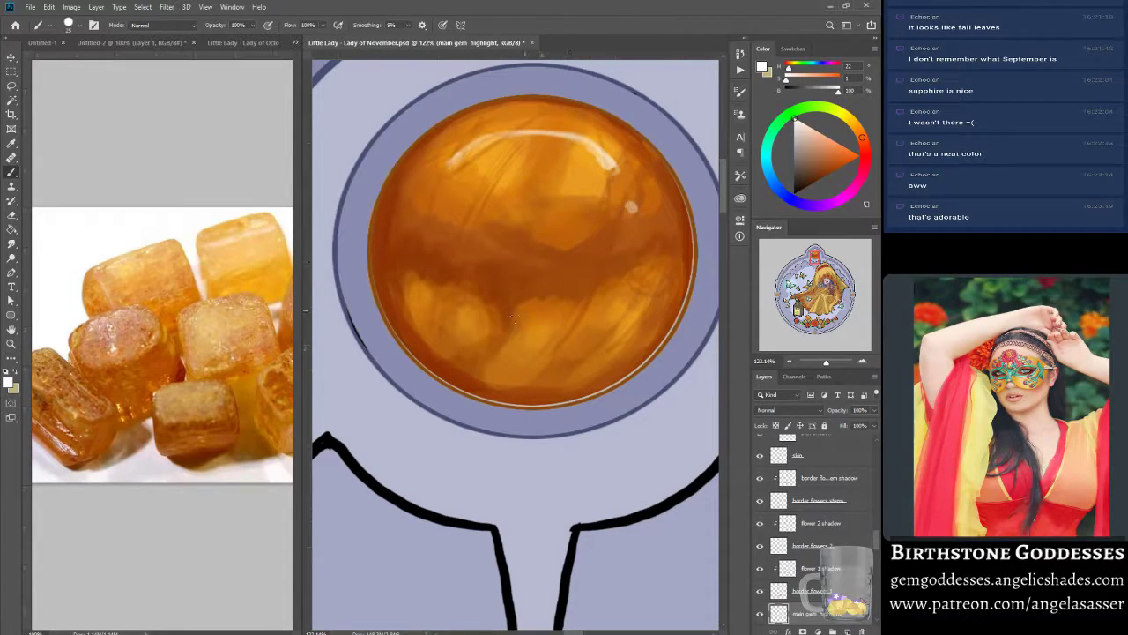
{"action": "left_click", "coordinate": [443, 319]}
{"action": "mouse_move", "coordinate": [492, 363]}
{"action": "left_mouse_down"}
{"action": "mouse_move", "coordinate": [557, 374]}
{"action": "mouse_move", "coordinate": [588, 365]}
{"action": "mouse_move", "coordinate": [559, 369]}
{"action": "mouse_move", "coordinate": [622, 328]}
{"action": "left_mouse_up"}
{"action": "mouse_move", "coordinate": [641, 284]}
{"action": "left_mouse_down"}
{"action": "mouse_move", "coordinate": [672, 263]}
{"action": "mouse_move", "coordinate": [667, 282]}
{"action": "mouse_move", "coordinate": [641, 290]}
{"action": "left_mouse_up"}
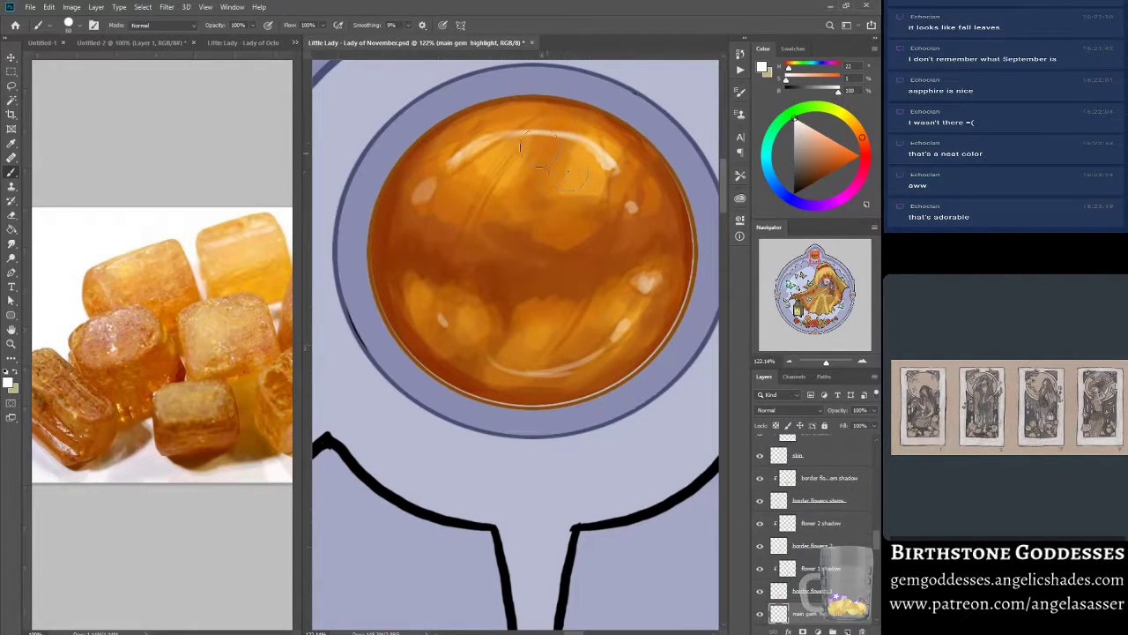
{"action": "mouse_move", "coordinate": [500, 135]}
{"action": "left_mouse_down"}
{"action": "mouse_move", "coordinate": [535, 124]}
{"action": "mouse_move", "coordinate": [594, 144]}
{"action": "mouse_move", "coordinate": [529, 130]}
{"action": "mouse_move", "coordinate": [569, 129]}
{"action": "mouse_move", "coordinate": [512, 131]}
{"action": "mouse_move", "coordinate": [574, 134]}
{"action": "left_mouse_up"}
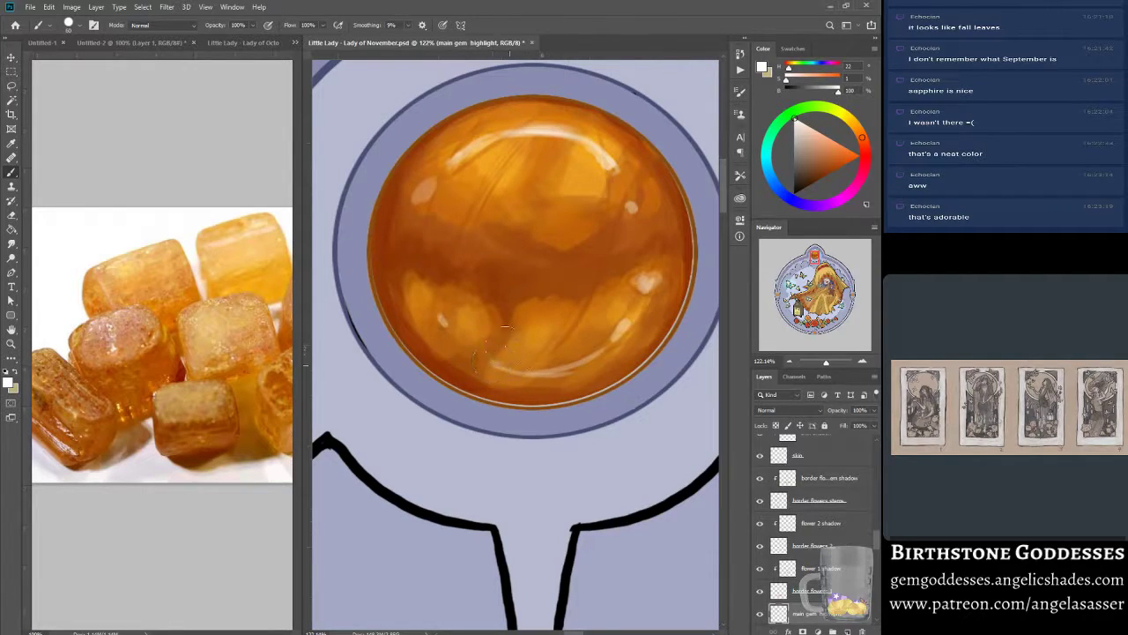
{"action": "mouse_move", "coordinate": [425, 302]}
{"action": "left_mouse_down"}
{"action": "mouse_move", "coordinate": [458, 332]}
{"action": "mouse_move", "coordinate": [598, 318]}
{"action": "mouse_move", "coordinate": [502, 356]}
{"action": "mouse_move", "coordinate": [510, 372]}
{"action": "mouse_move", "coordinate": [626, 354]}
{"action": "mouse_move", "coordinate": [531, 370]}
{"action": "left_mouse_up"}
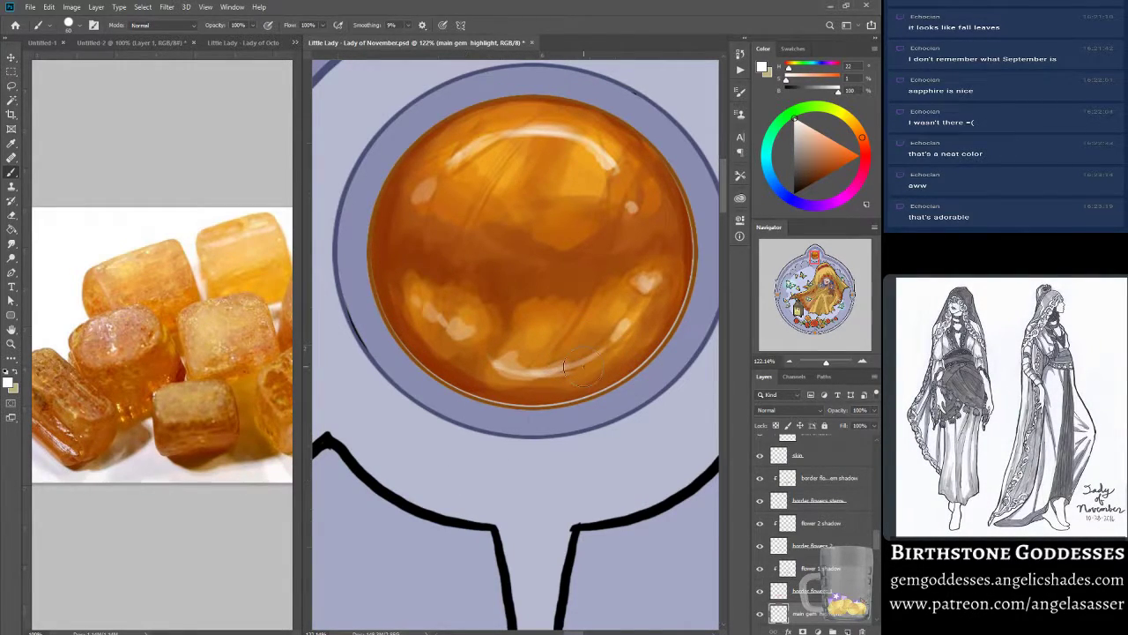
- Soften the white highlights on the main gem with the Smudge tool at 18% strength and save the illustration
{"action": "left_click_drag", "start_coordinate": [826, 362], "coordinate": [820, 362]}
{"action": "left_click_drag", "start_coordinate": [818, 296], "coordinate": [816, 249]}
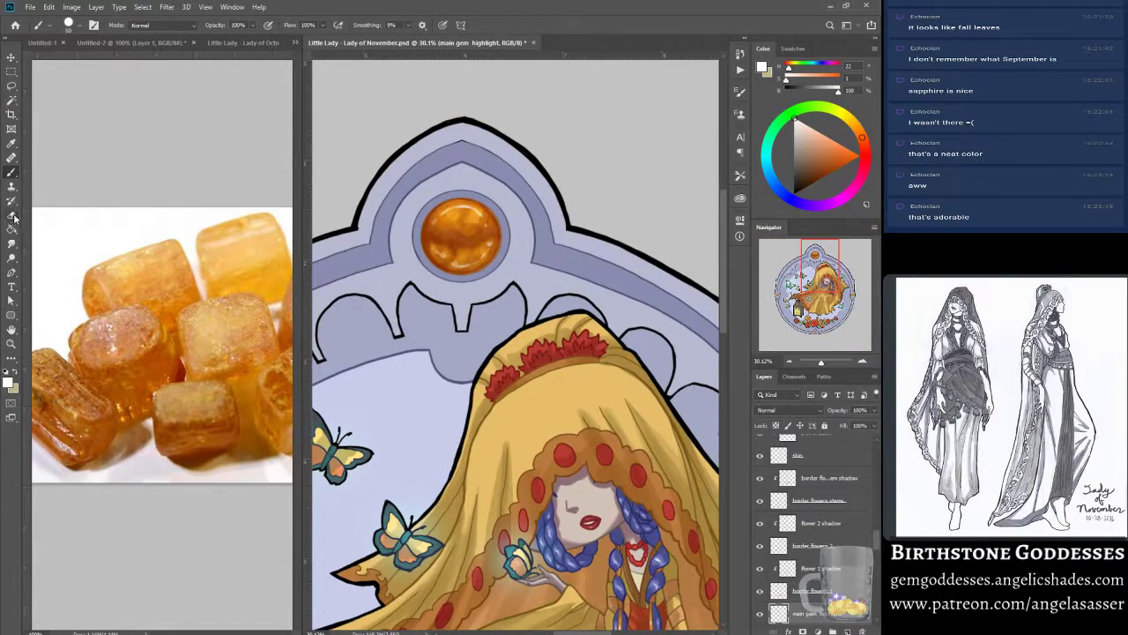
{"action": "left_click", "coordinate": [10, 244]}
{"action": "mouse_move", "coordinate": [453, 250]}
{"action": "left_mouse_down"}
{"action": "mouse_move", "coordinate": [487, 237]}
{"action": "mouse_move", "coordinate": [465, 259]}
{"action": "mouse_move", "coordinate": [483, 252]}
{"action": "mouse_move", "coordinate": [479, 259]}
{"action": "mouse_move", "coordinate": [488, 244]}
{"action": "mouse_move", "coordinate": [443, 256]}
{"action": "mouse_move", "coordinate": [452, 207]}
{"action": "mouse_move", "coordinate": [490, 226]}
{"action": "mouse_move", "coordinate": [436, 252]}
{"action": "mouse_move", "coordinate": [453, 237]}
{"action": "mouse_move", "coordinate": [441, 257]}
{"action": "mouse_move", "coordinate": [496, 213]}
{"action": "mouse_move", "coordinate": [482, 231]}
{"action": "mouse_move", "coordinate": [475, 212]}
{"action": "mouse_move", "coordinate": [445, 213]}
{"action": "mouse_move", "coordinate": [439, 226]}
{"action": "mouse_move", "coordinate": [445, 208]}
{"action": "mouse_move", "coordinate": [468, 253]}
{"action": "mouse_move", "coordinate": [489, 242]}
{"action": "mouse_move", "coordinate": [480, 213]}
{"action": "left_mouse_up"}
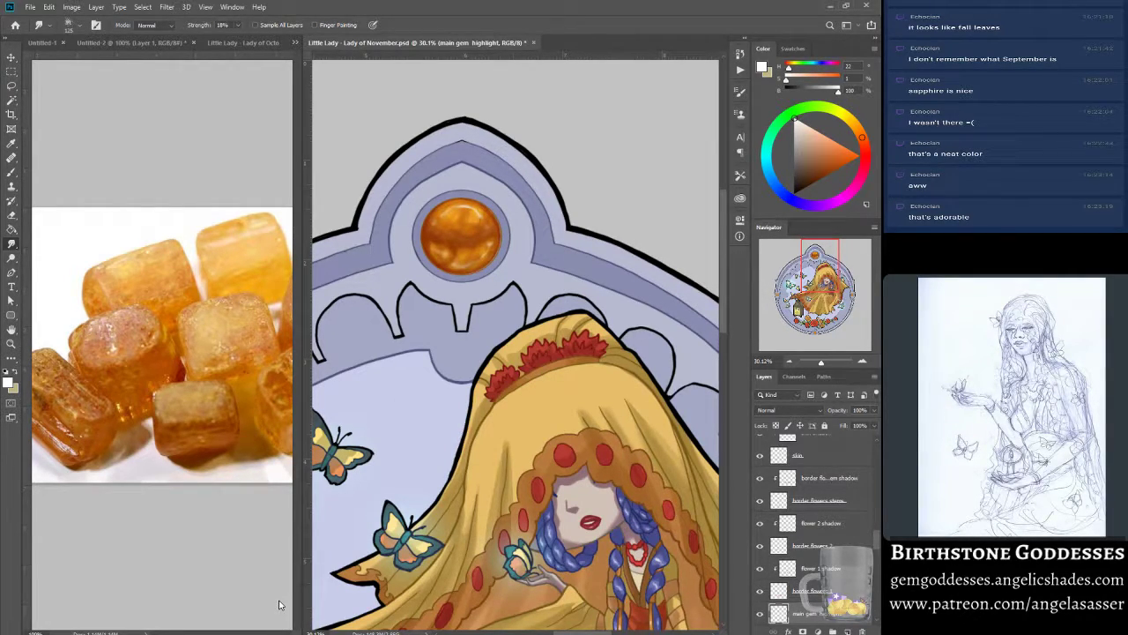
{"action": "key", "text": "ctrl+s"}
- Select the main gem layer and nudge it in small increments to center the gem within its round setting
{"action": "left_click_drag", "start_coordinate": [814, 361], "coordinate": [825, 364]}
{"action": "left_click_drag", "start_coordinate": [816, 268], "coordinate": [812, 263]}
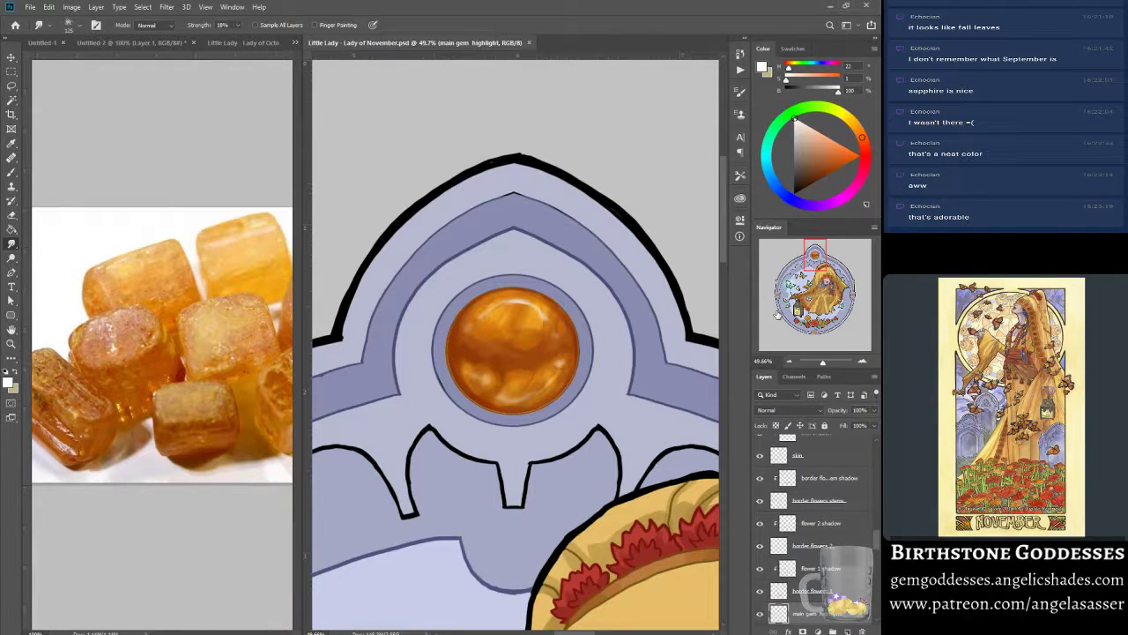
{"action": "left_click", "coordinate": [12, 56]}
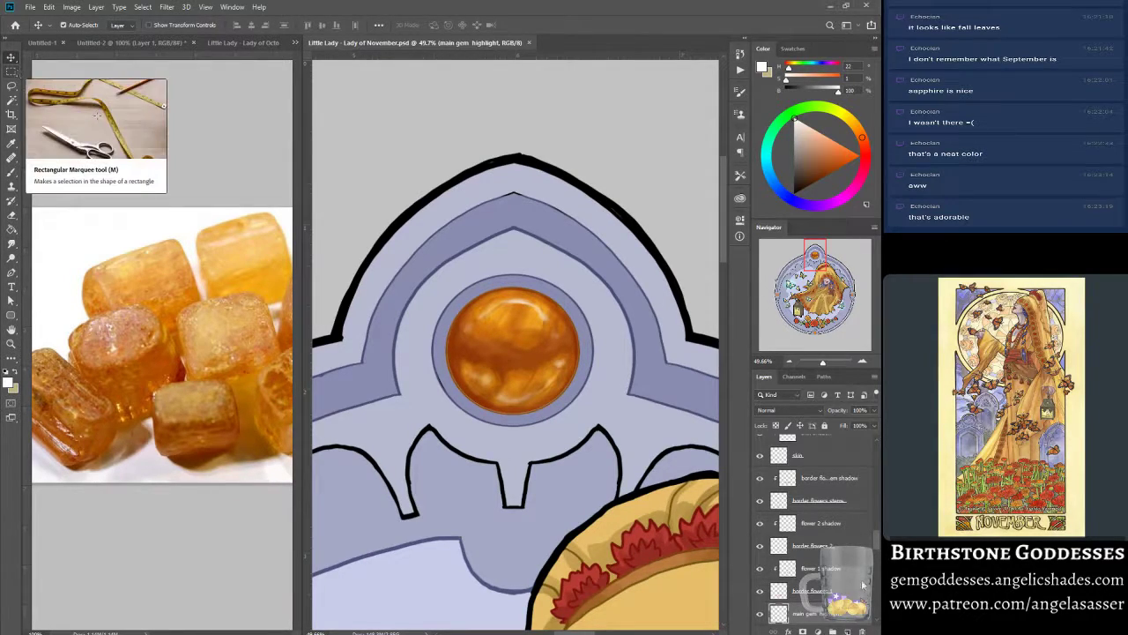
{"action": "scroll", "coordinate": [877, 544], "scroll_direction": "down", "scroll_amount": 3}
{"action": "left_click", "coordinate": [826, 564]}
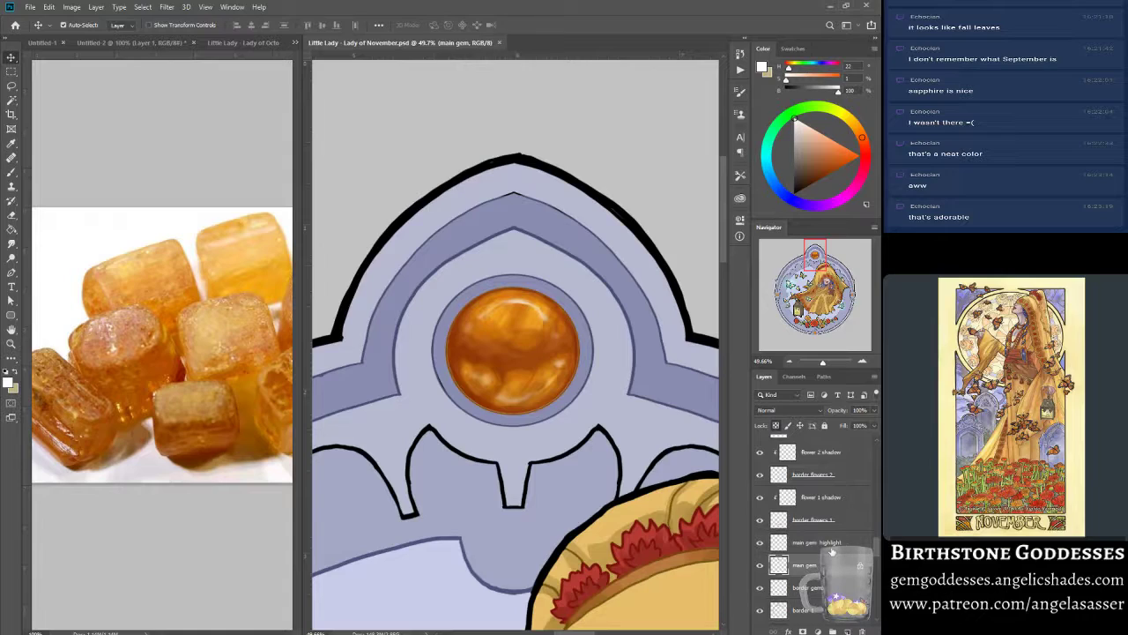
{"action": "key", "text": "Up"}
{"action": "key", "text": "Up"}
{"action": "key", "text": "Right"}
{"action": "key", "text": "Down"}
{"action": "key", "text": "Down"}
{"action": "key", "text": "Up"}
{"action": "key", "text": "Left"}
{"action": "key", "text": "Right"}
{"action": "key", "text": "Right"}
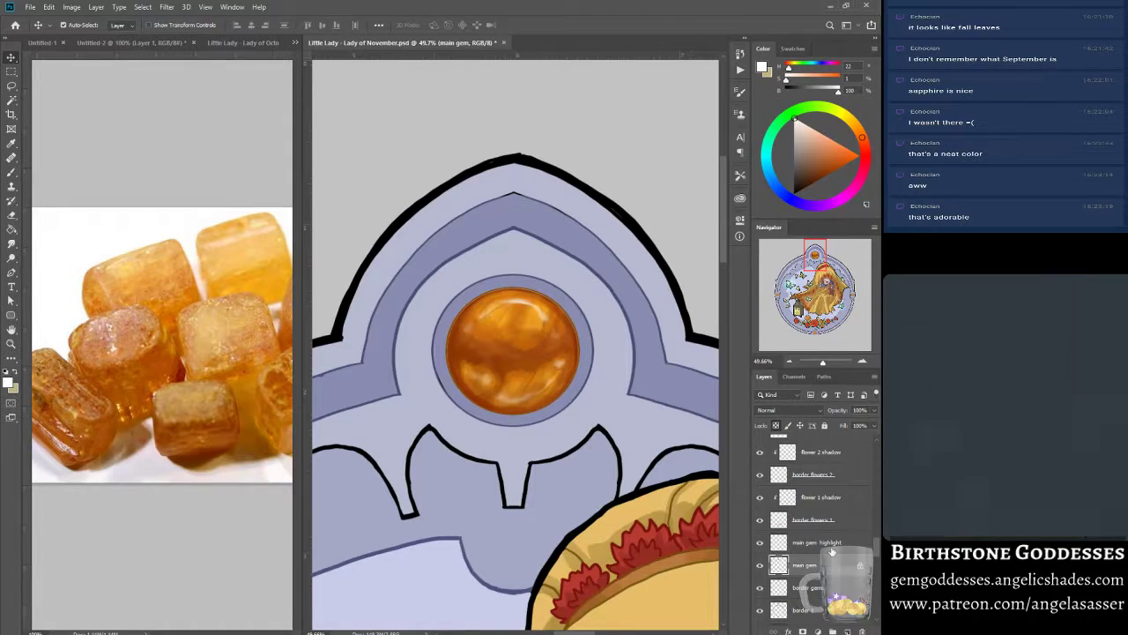
{"action": "key", "text": "Down"}
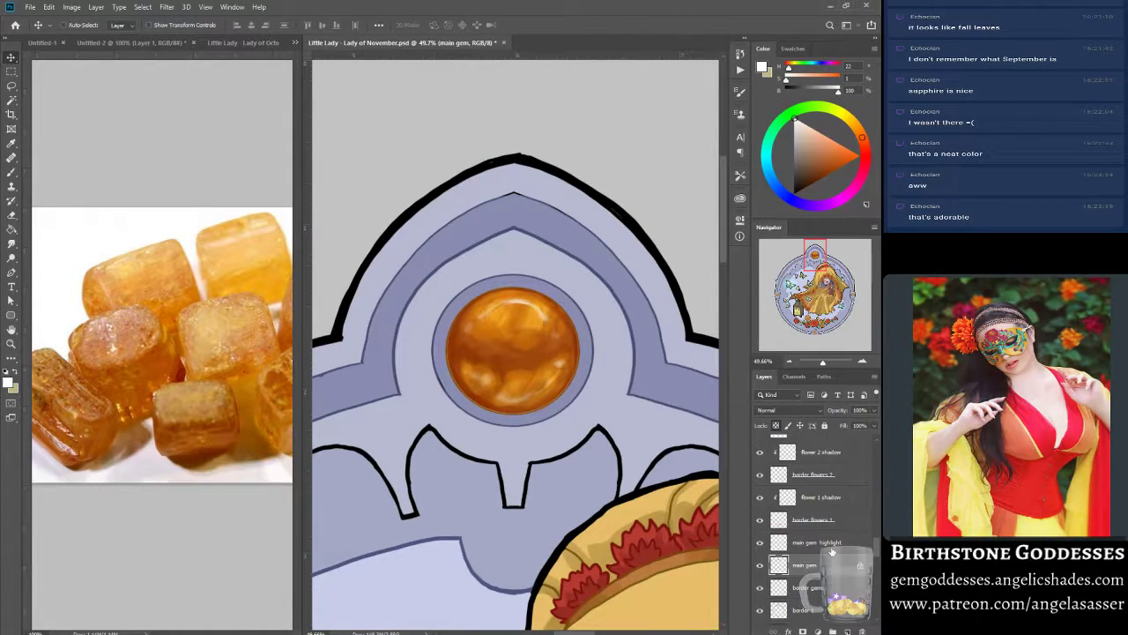
- Scale the main gem to about 101% with Free Transform so it fills its round setting, and save the illustration
{"action": "key", "text": "ctrl+t"}
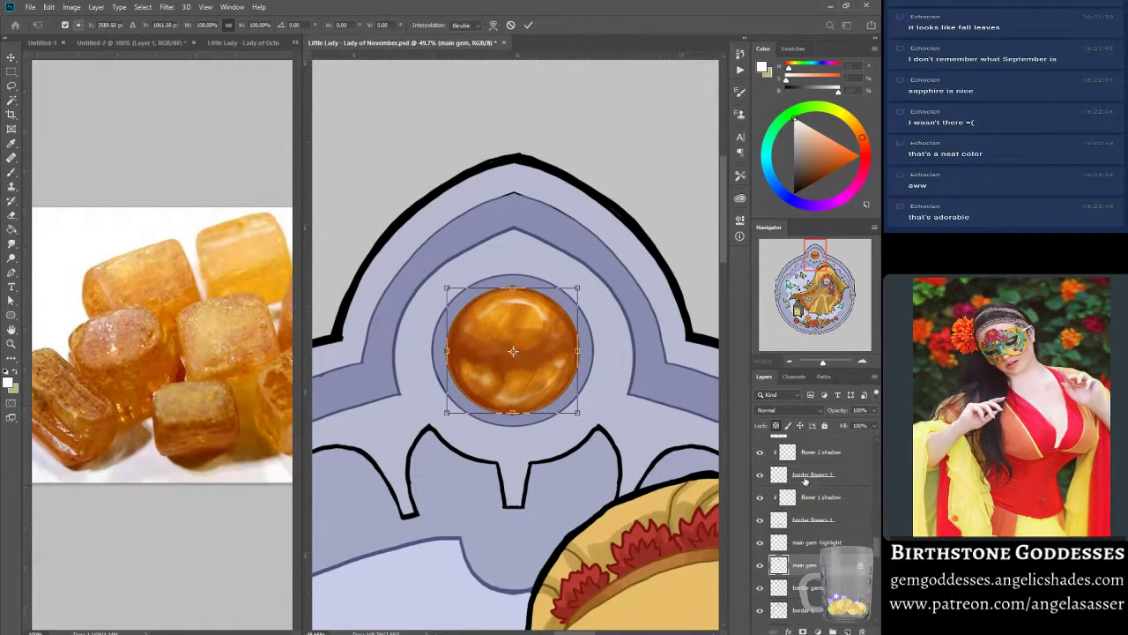
{"action": "left_click_drag", "start_coordinate": [511, 412], "coordinate": [514, 411]}
{"action": "left_click", "coordinate": [211, 6]}
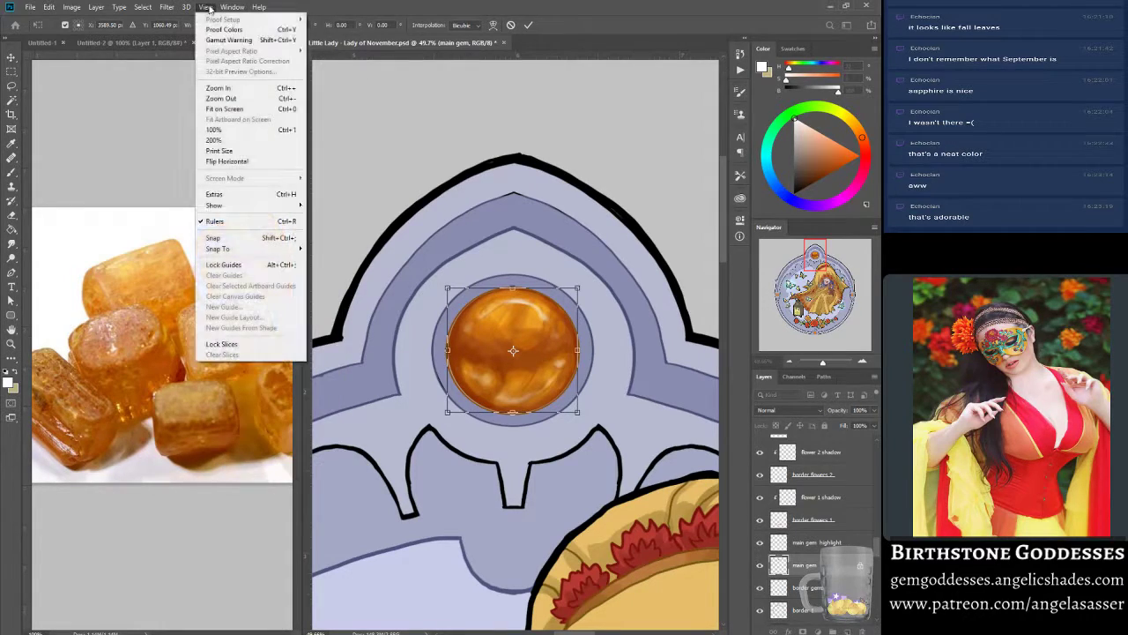
{"action": "left_click", "coordinate": [481, 353]}
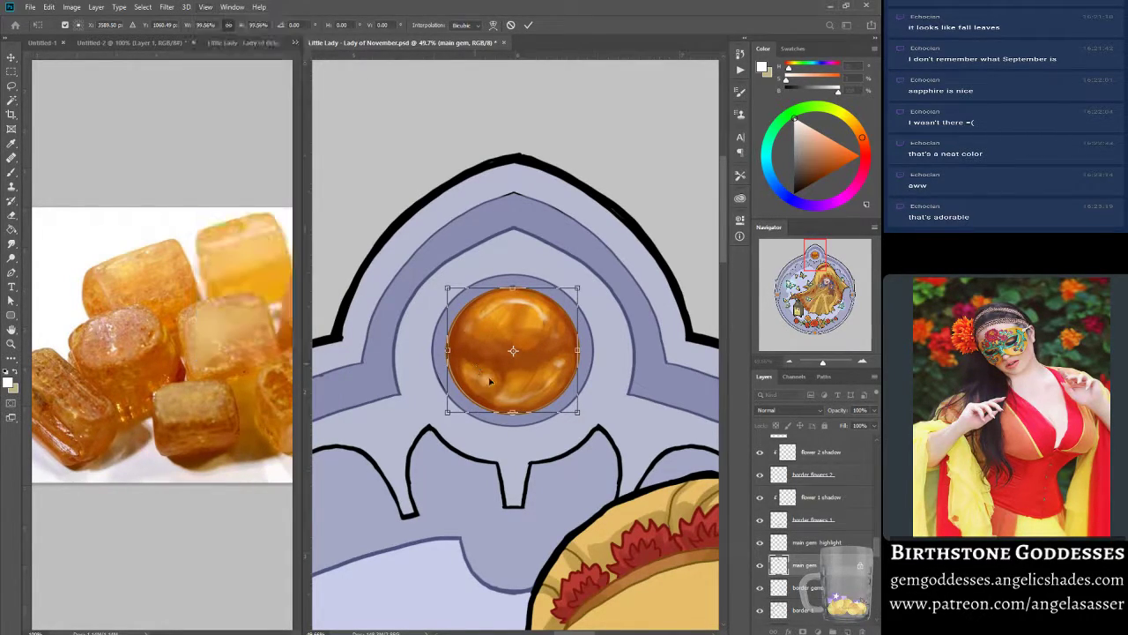
{"action": "left_click_drag", "start_coordinate": [822, 362], "coordinate": [827, 363]}
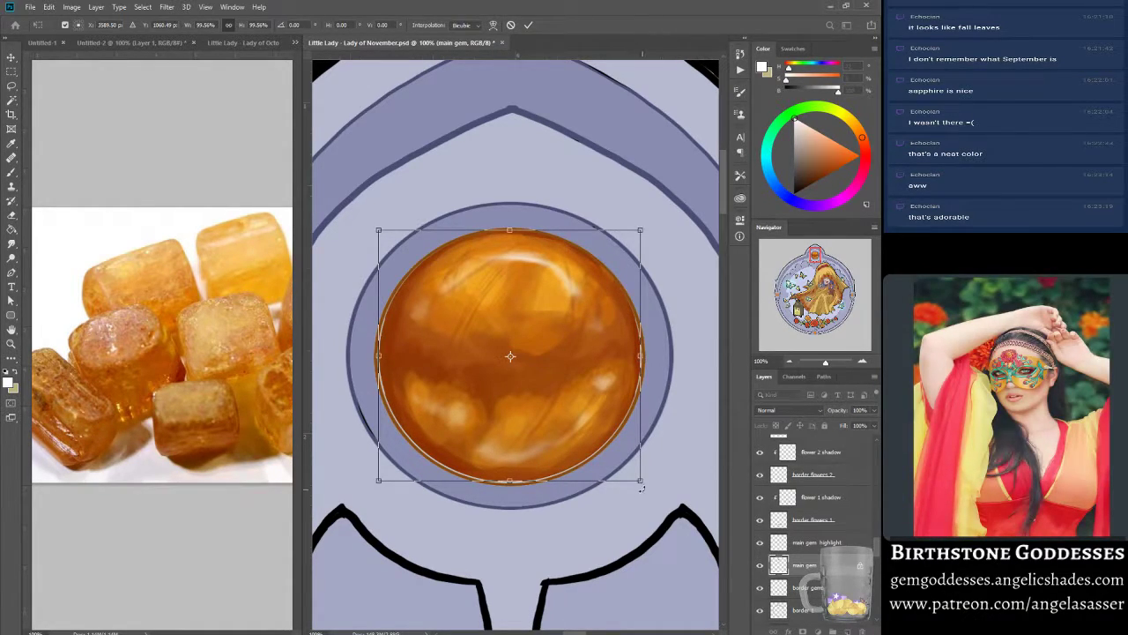
{"action": "left_click_drag", "start_coordinate": [643, 483], "coordinate": [646, 485]}
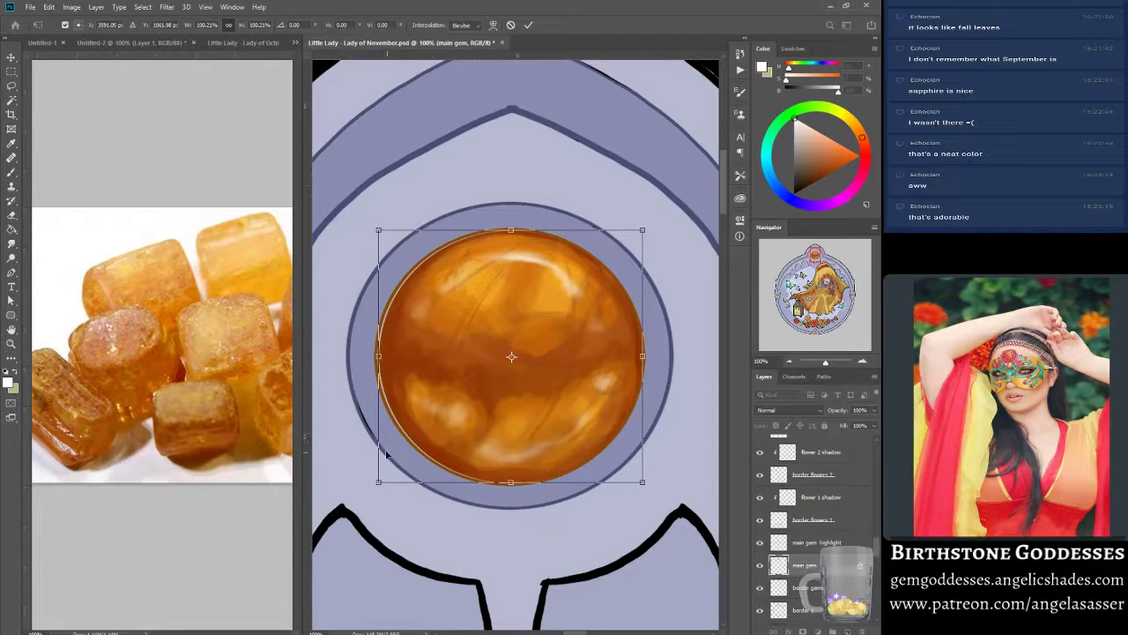
{"action": "left_click_drag", "start_coordinate": [375, 356], "coordinate": [373, 356]}
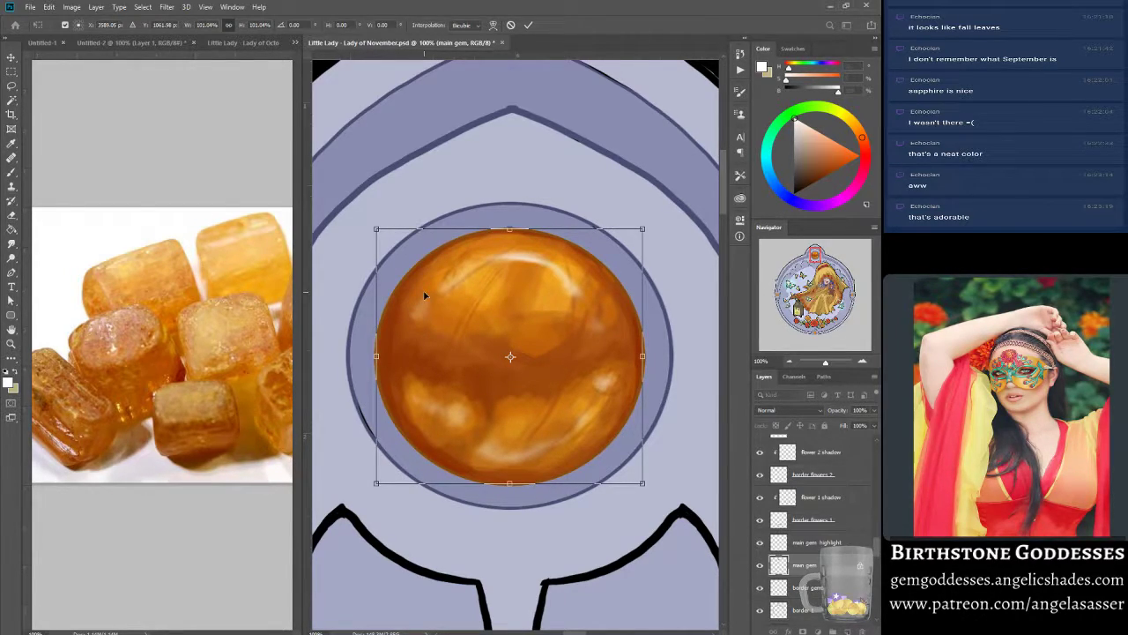
{"action": "key", "text": "Return"}
{"action": "key", "text": "ctrl+s"}
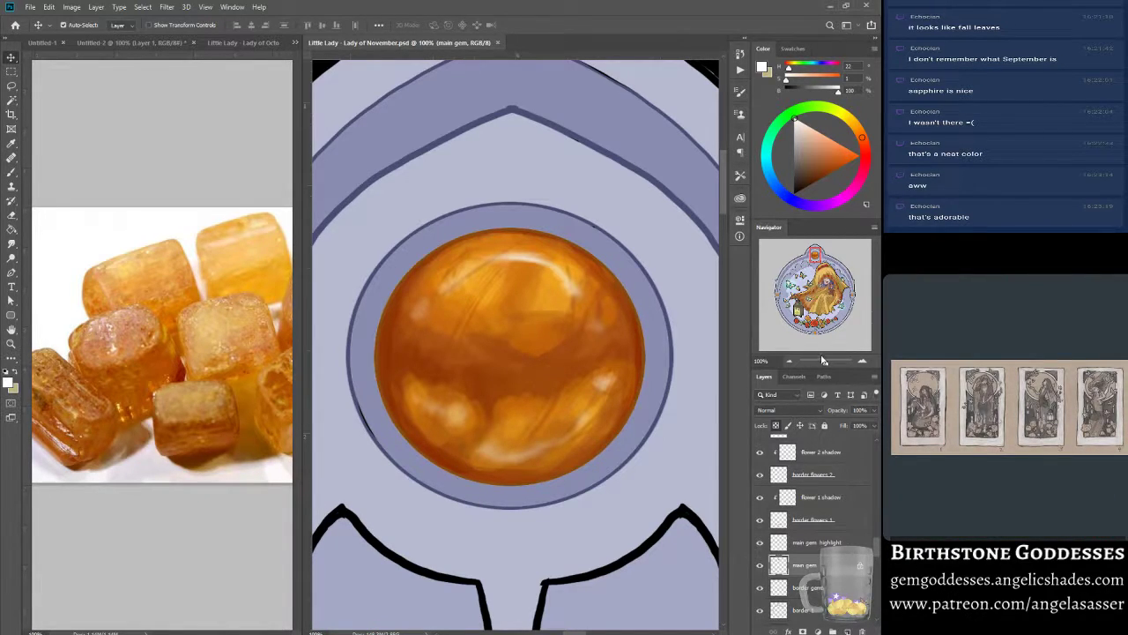
- Lasso the frame's left-side gem on the border gems layer, cut and paste it in place onto a new layer, and lock its transparent pixels
{"action": "left_click_drag", "start_coordinate": [825, 358], "coordinate": [819, 362]}
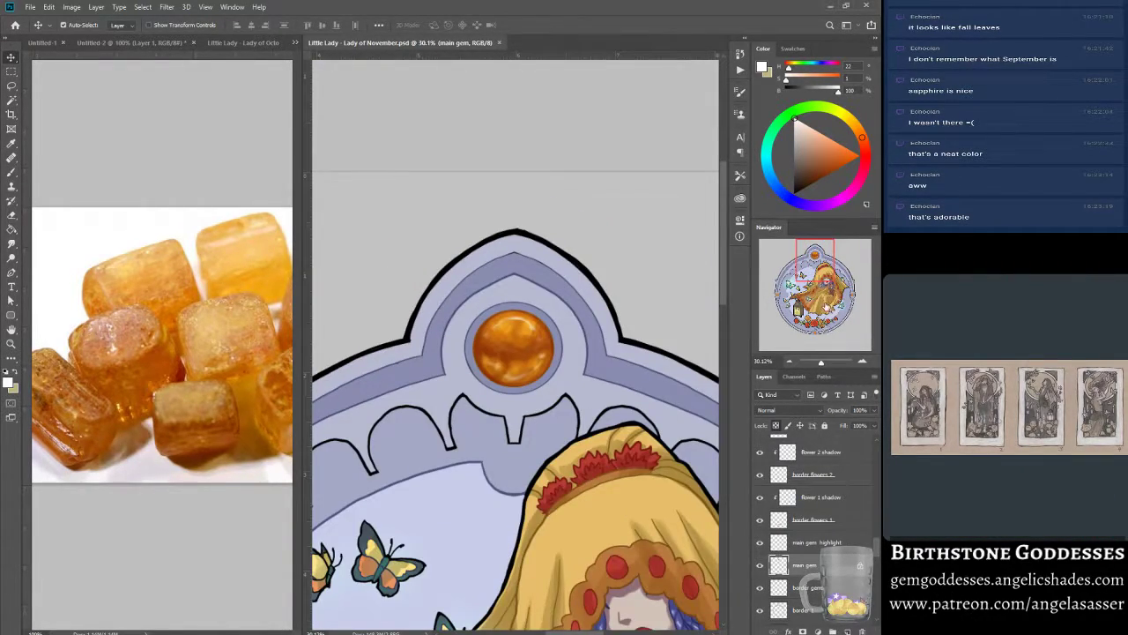
{"action": "left_click_drag", "start_coordinate": [818, 278], "coordinate": [795, 307]}
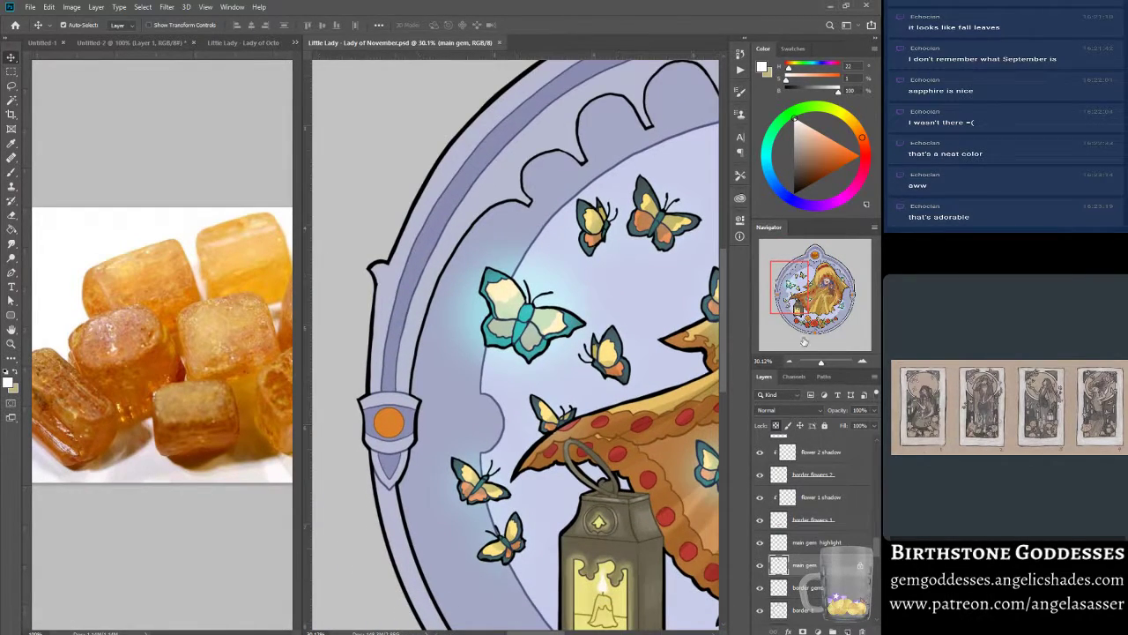
{"action": "left_click_drag", "start_coordinate": [822, 364], "coordinate": [823, 361]}
{"action": "left_click_drag", "start_coordinate": [809, 308], "coordinate": [783, 302]}
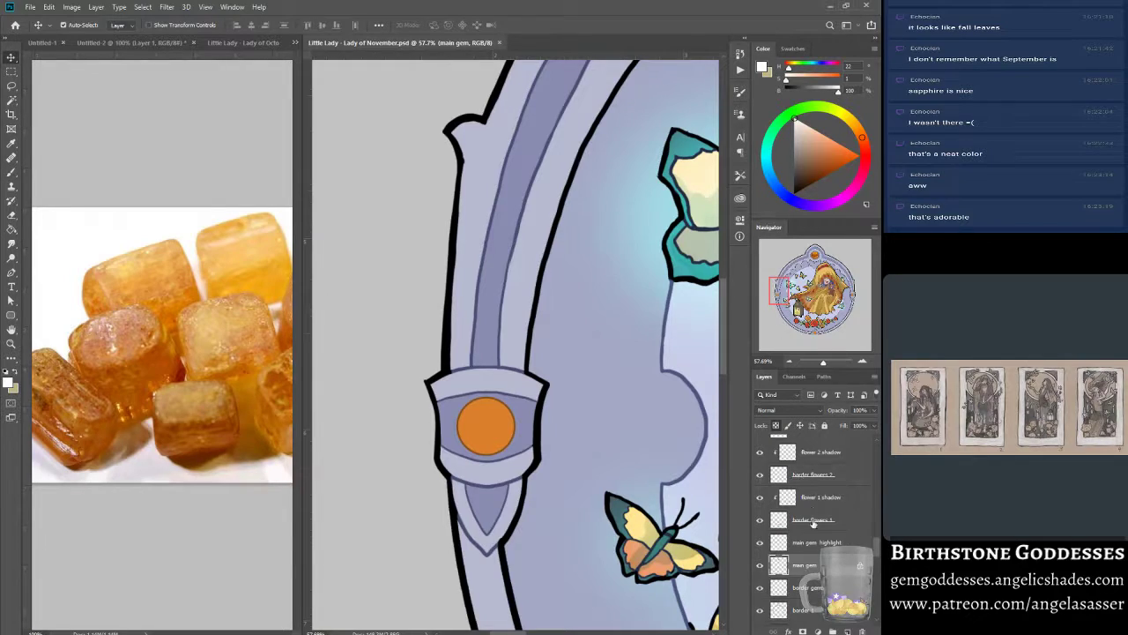
{"action": "left_click", "coordinate": [784, 586]}
{"action": "left_click", "coordinate": [760, 587]}
{"action": "left_click", "coordinate": [760, 587]}
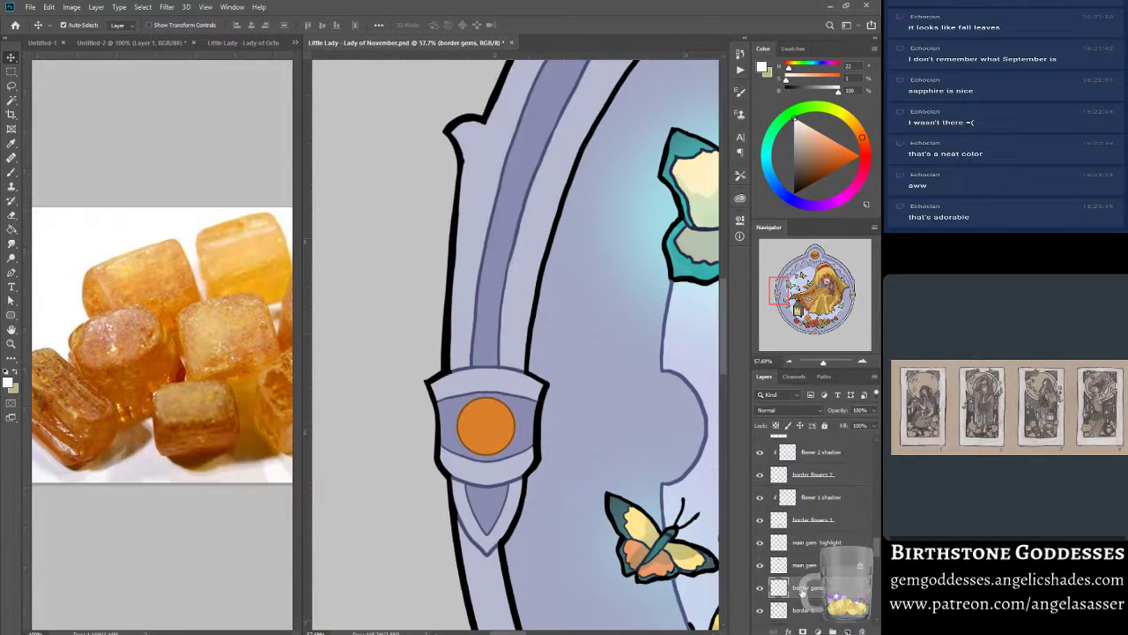
{"action": "left_click", "coordinate": [11, 85]}
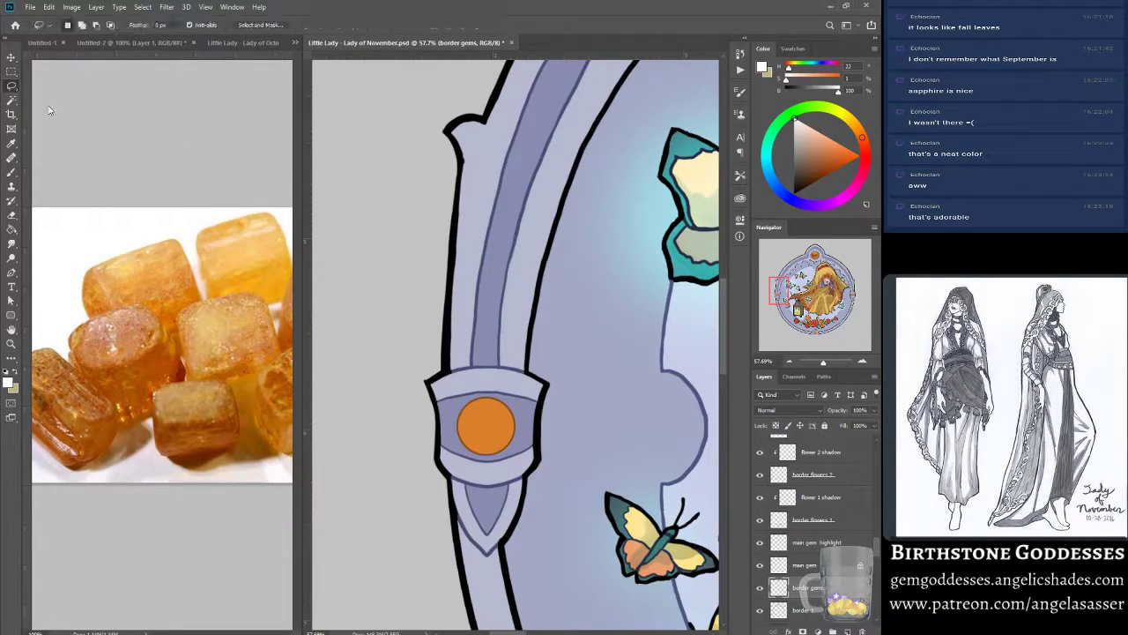
{"action": "mouse_move", "coordinate": [449, 342]}
{"action": "left_mouse_down"}
{"action": "mouse_move", "coordinate": [437, 449]}
{"action": "mouse_move", "coordinate": [522, 494]}
{"action": "mouse_move", "coordinate": [542, 435]}
{"action": "mouse_move", "coordinate": [448, 340]}
{"action": "mouse_move", "coordinate": [394, 332]}
{"action": "left_mouse_up"}
{"action": "key", "text": "ctrl+x"}
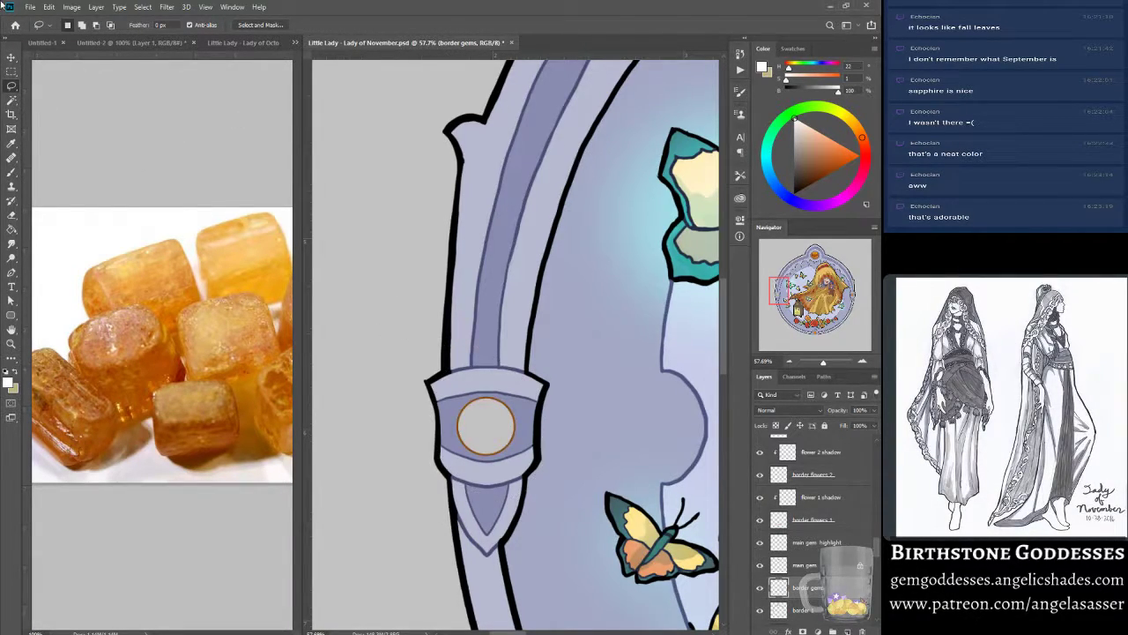
{"action": "left_click", "coordinate": [48, 8]}
{"action": "mouse_move", "coordinate": [132, 115]}
{"action": "left_click", "coordinate": [211, 120]}
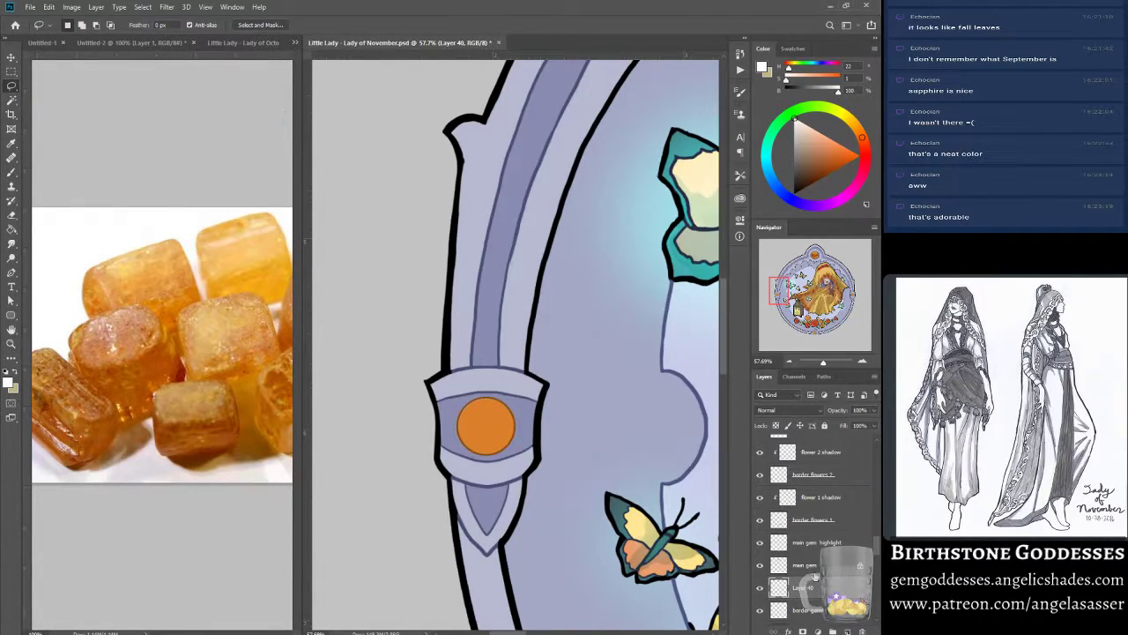
{"action": "left_click", "coordinate": [776, 425]}
- Open a second window of the November illustration, dock it beside the original over the reference photos, and frame the finished main gem in it
{"action": "left_click", "coordinate": [230, 9]}
{"action": "mouse_move", "coordinate": [264, 20]}
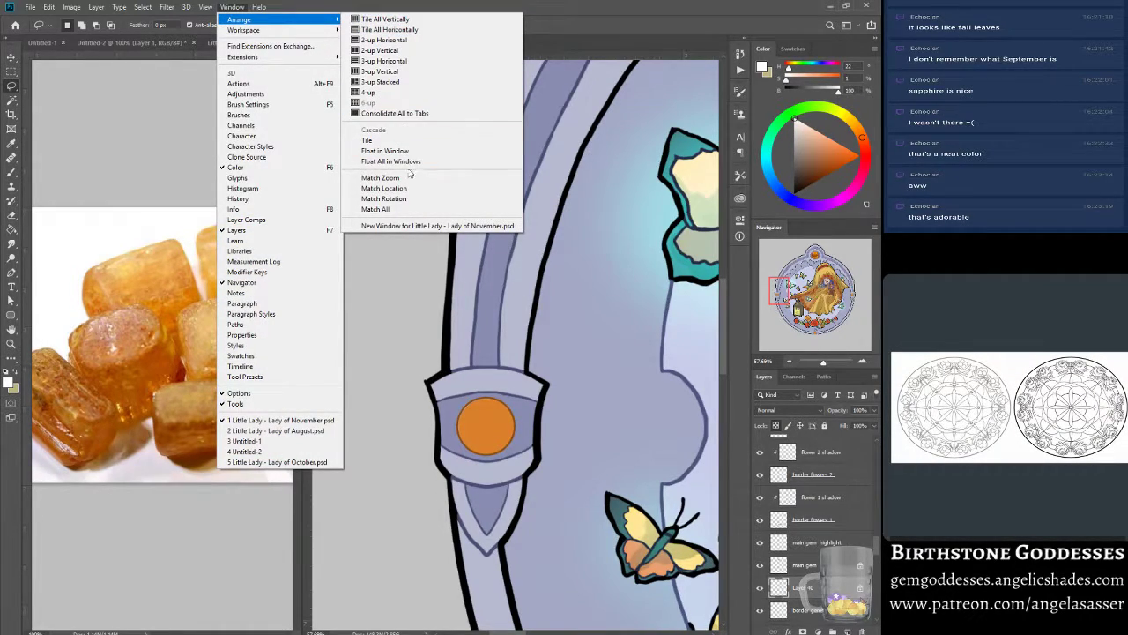
{"action": "left_click", "coordinate": [401, 227]}
{"action": "left_click_drag", "start_coordinate": [574, 40], "coordinate": [158, 41]}
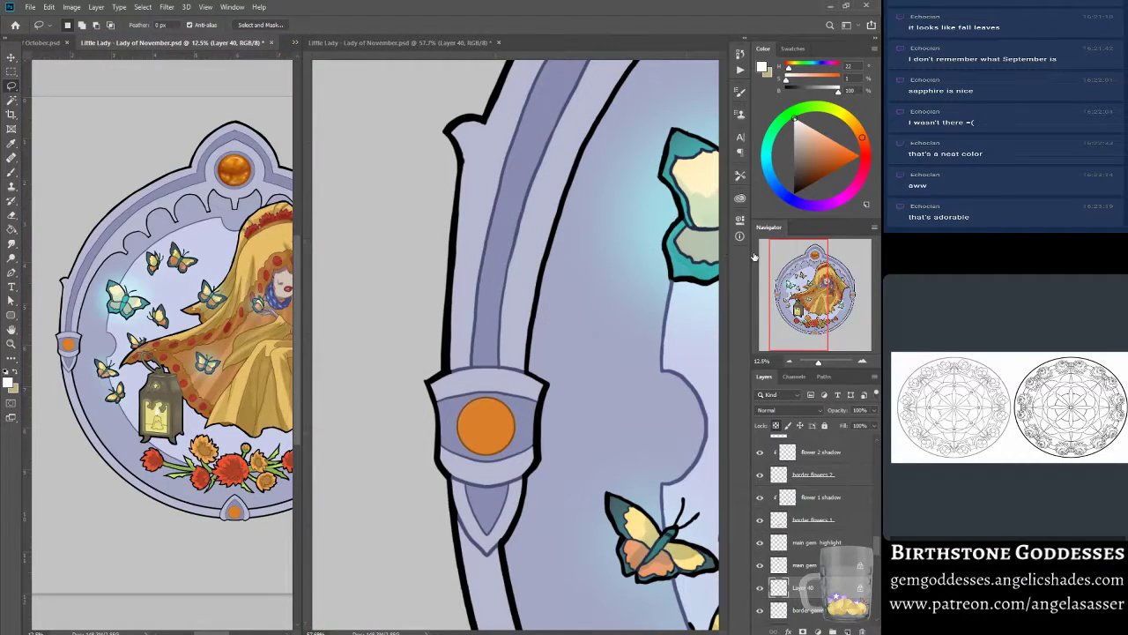
{"action": "left_click_drag", "start_coordinate": [819, 368], "coordinate": [826, 361]}
{"action": "left_click_drag", "start_coordinate": [813, 266], "coordinate": [815, 256]}
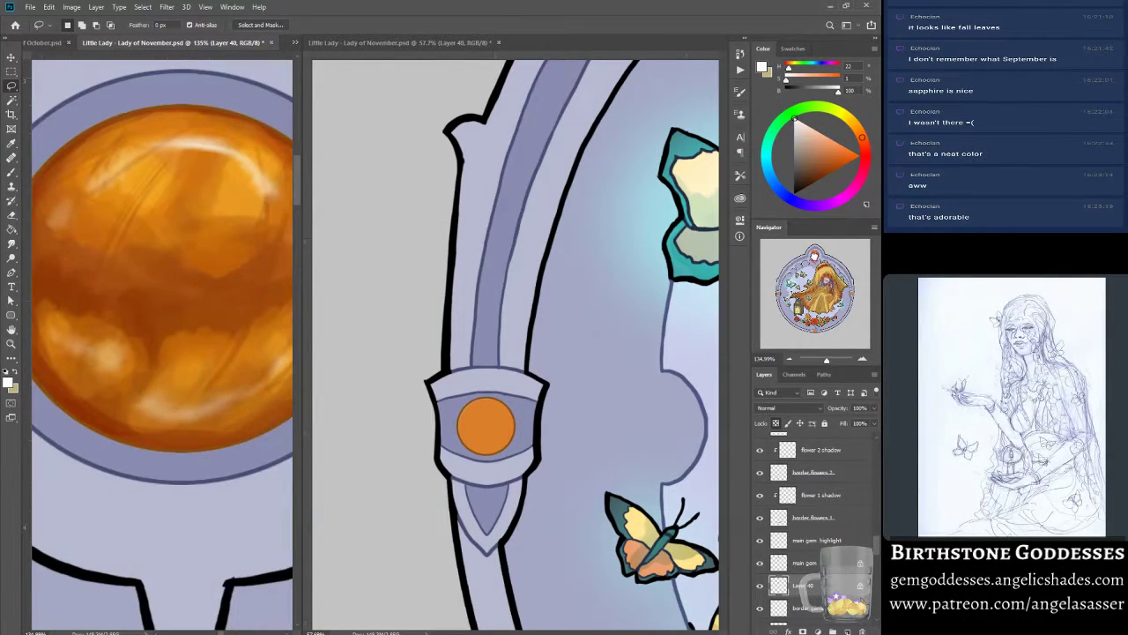
{"action": "left_click_drag", "start_coordinate": [827, 362], "coordinate": [824, 361]}
{"action": "left_click", "coordinate": [442, 45]}
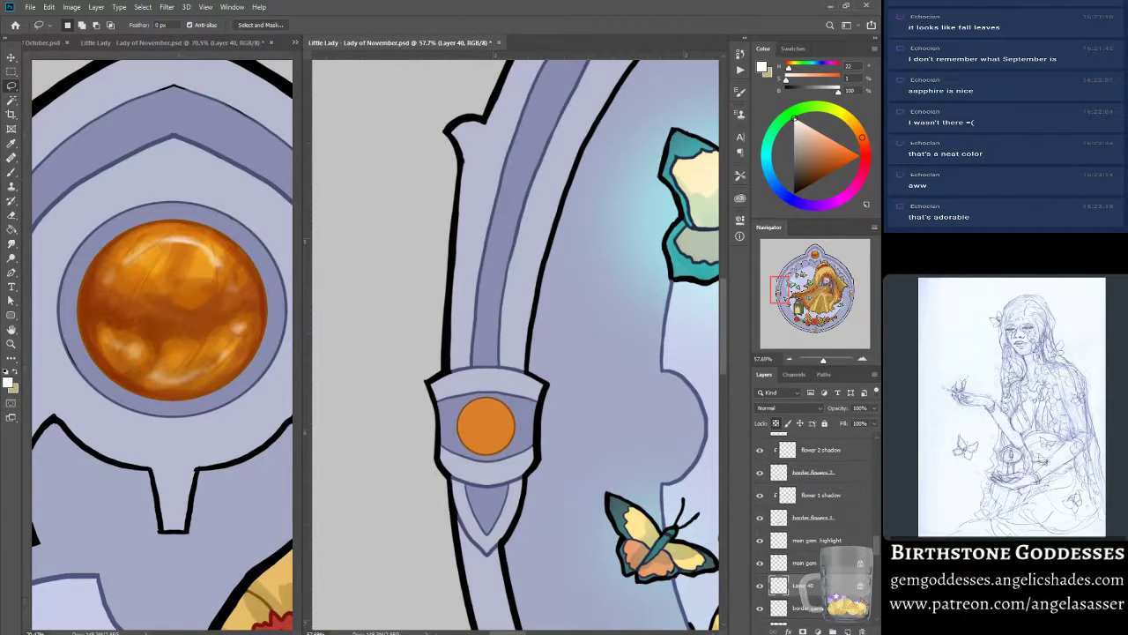
- Paint a dark reddish-brown rim around the frame's left-side gem with colour sampled from the main gem, then soften its inside edge with the gem's orange
{"action": "key", "text": "b"}
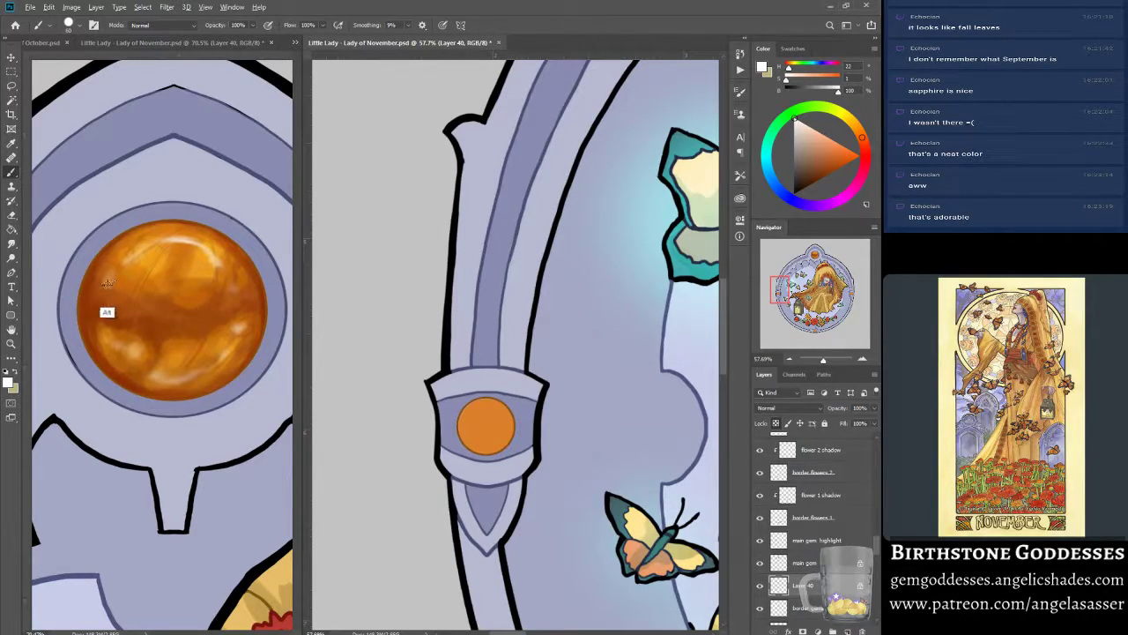
{"action": "left_click", "coordinate": [85, 320], "text": "alt"}
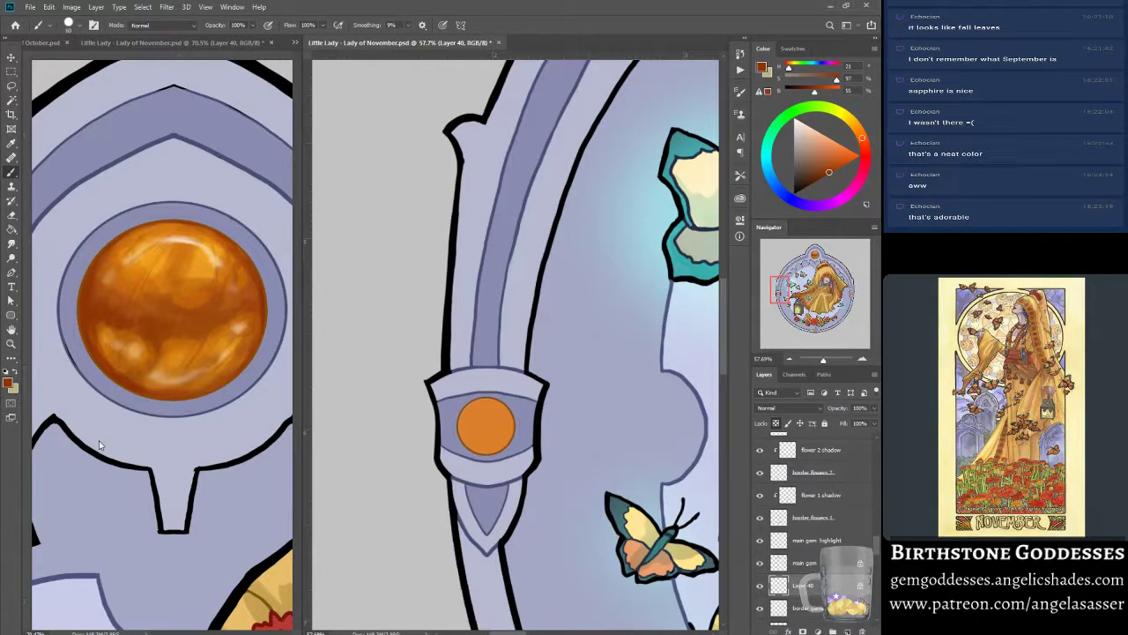
{"action": "mouse_move", "coordinate": [454, 422]}
{"action": "left_mouse_down"}
{"action": "mouse_move", "coordinate": [478, 460]}
{"action": "mouse_move", "coordinate": [495, 452]}
{"action": "left_mouse_up"}
{"action": "mouse_move", "coordinate": [498, 392]}
{"action": "left_mouse_down"}
{"action": "mouse_move", "coordinate": [476, 398]}
{"action": "mouse_move", "coordinate": [458, 436]}
{"action": "mouse_move", "coordinate": [476, 459]}
{"action": "left_mouse_up"}
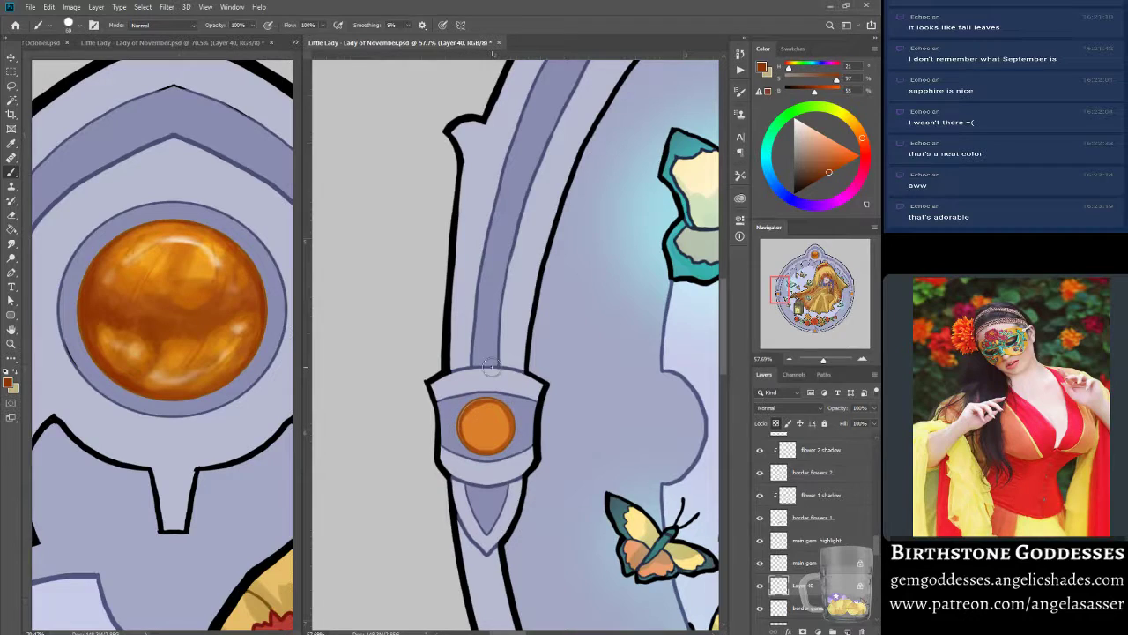
{"action": "left_click", "coordinate": [476, 421], "text": "alt"}
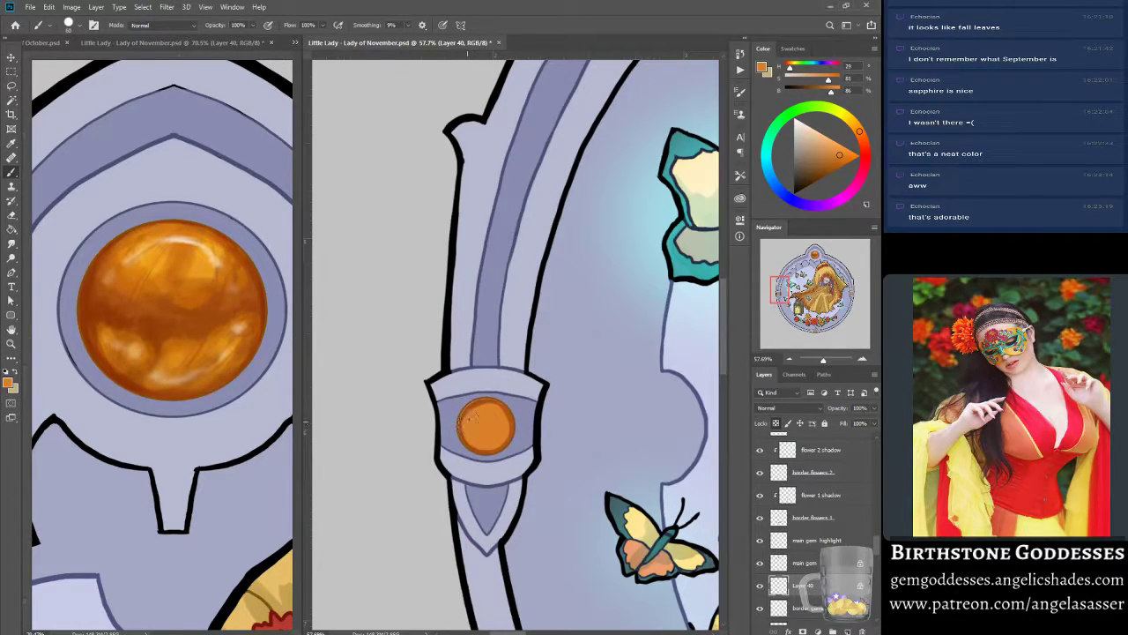
{"action": "left_click_drag", "start_coordinate": [476, 412], "coordinate": [460, 430]}
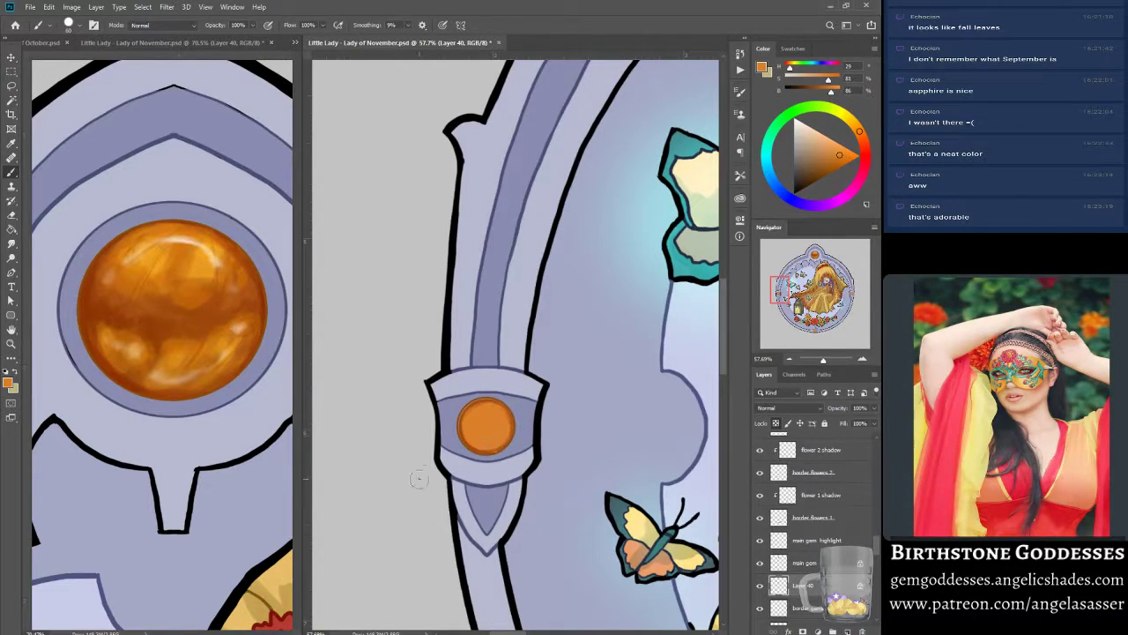
- Shade the small gem's middle band and lower edge with a darker brown-orange sampled from the main gem
{"action": "left_click", "coordinate": [178, 374], "text": "alt"}
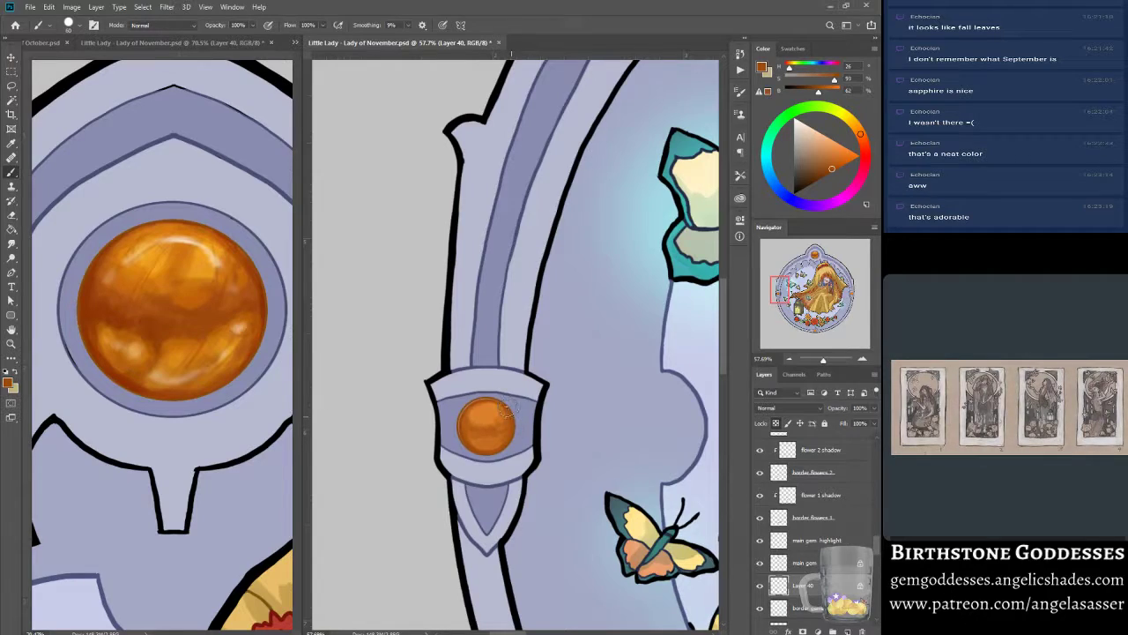
{"action": "left_click_drag", "start_coordinate": [490, 424], "coordinate": [487, 421]}
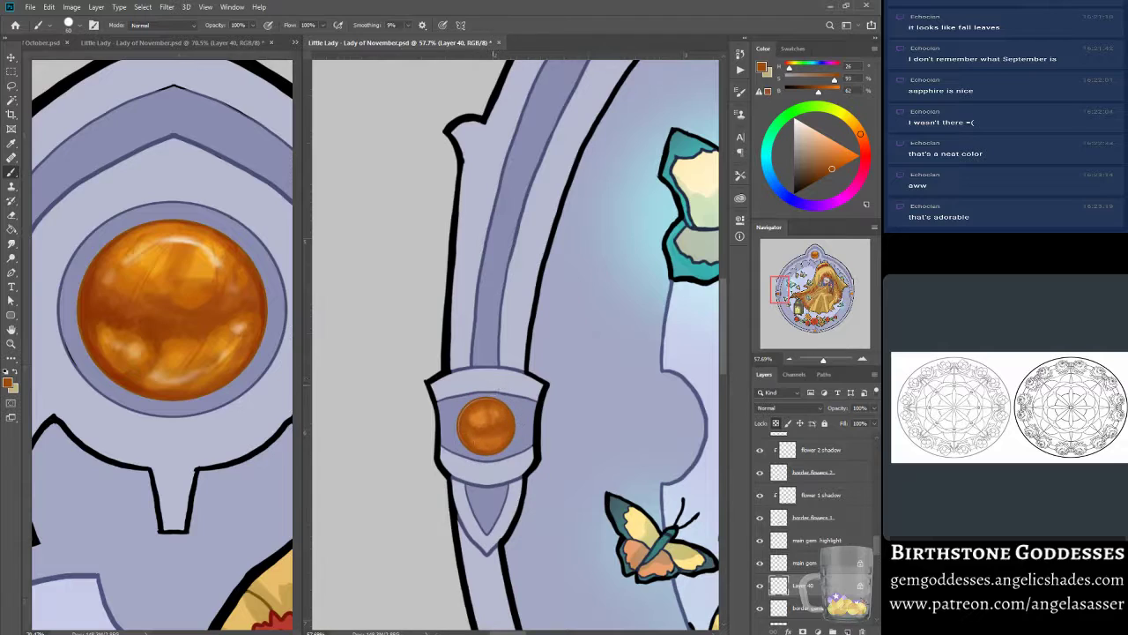
{"action": "left_click_drag", "start_coordinate": [467, 452], "coordinate": [493, 449]}
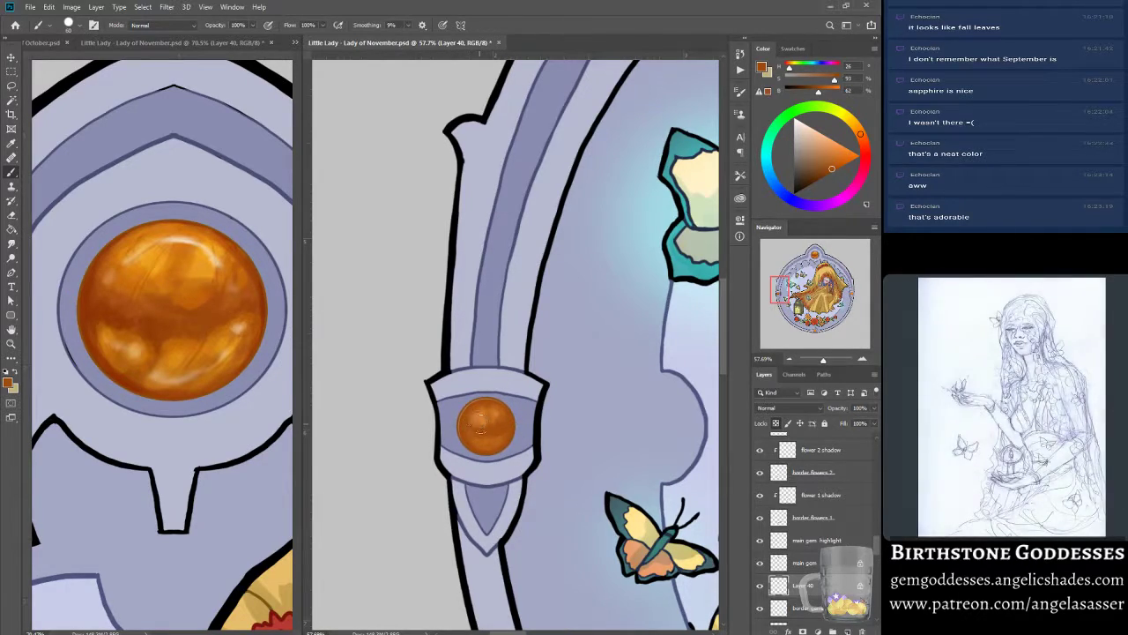
{"action": "left_click_drag", "start_coordinate": [481, 425], "coordinate": [469, 441]}
- Brush bright orange glows onto the small gem's upper and lower halves, sampling tones from both gems
{"action": "left_click", "coordinate": [199, 271], "text": "alt"}
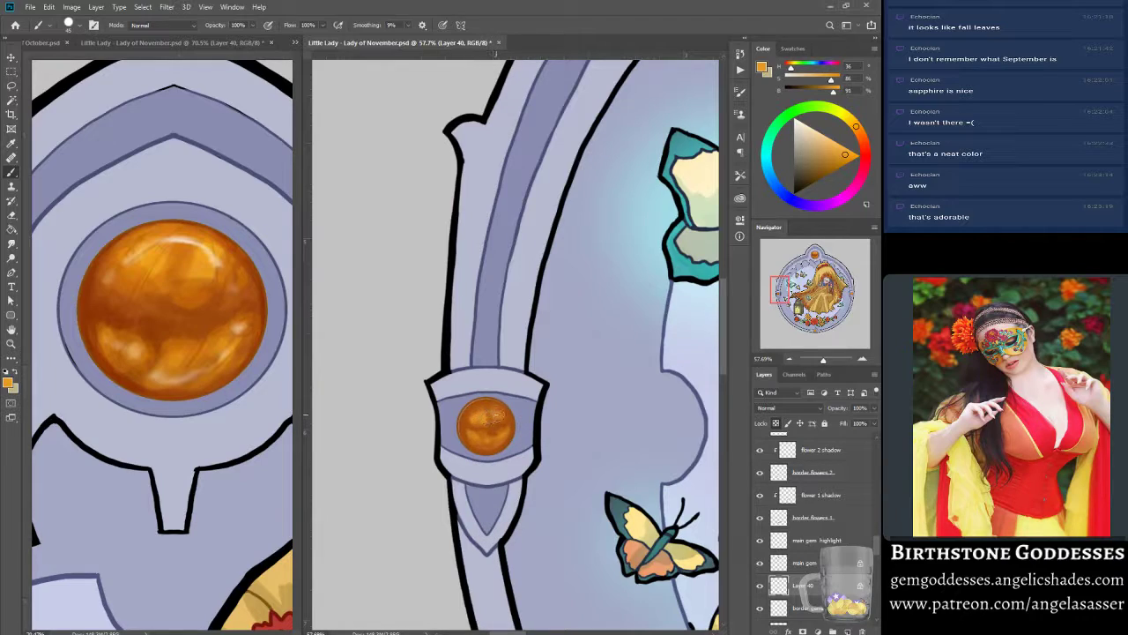
{"action": "left_click", "coordinate": [499, 422], "text": "alt"}
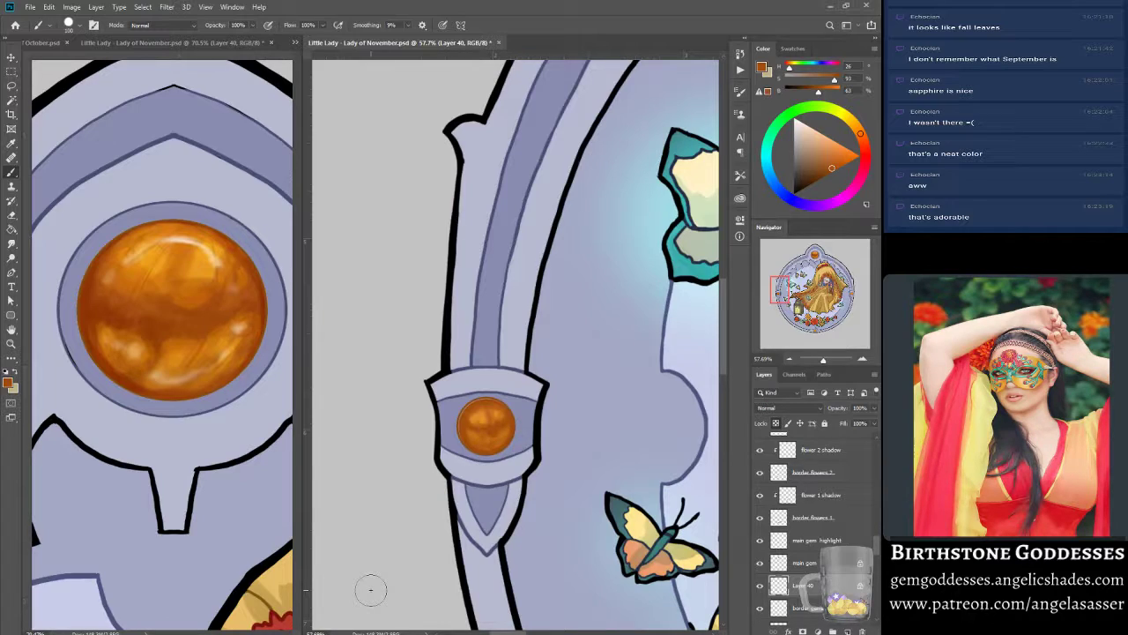
{"action": "key", "text": "alt"}
{"action": "left_click", "coordinate": [480, 417], "text": "alt"}
{"action": "left_click_drag", "start_coordinate": [471, 434], "coordinate": [490, 438]}
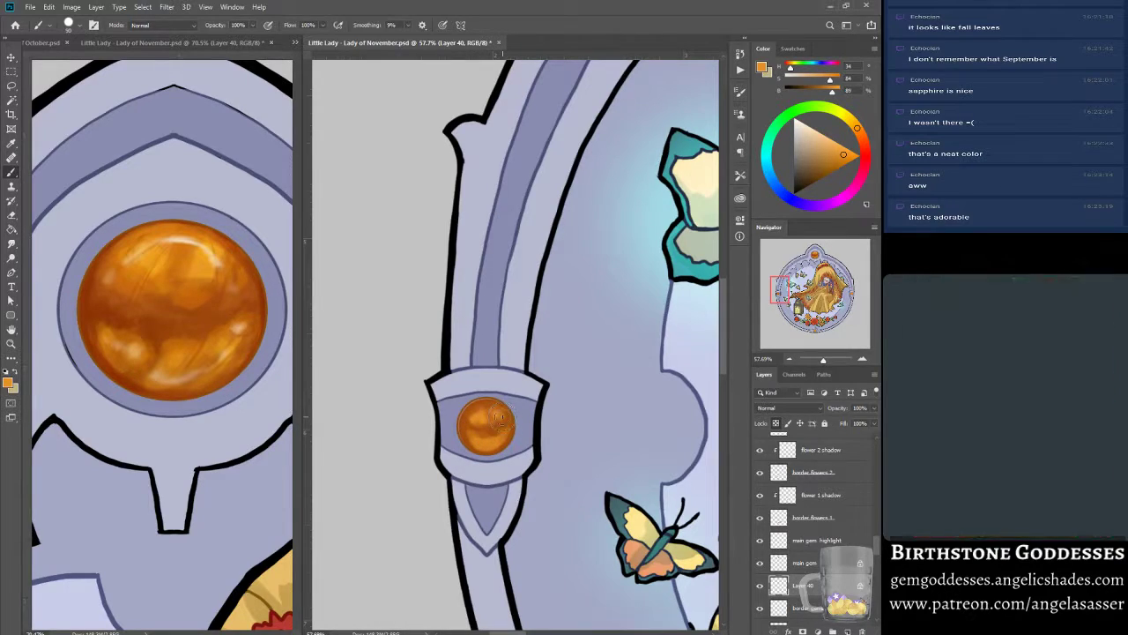
- Blend the small gem's glows into its shadows with mid brown-orange tones sampled from both gems
{"action": "key", "text": "alt"}
{"action": "left_click", "coordinate": [482, 432], "text": "alt"}
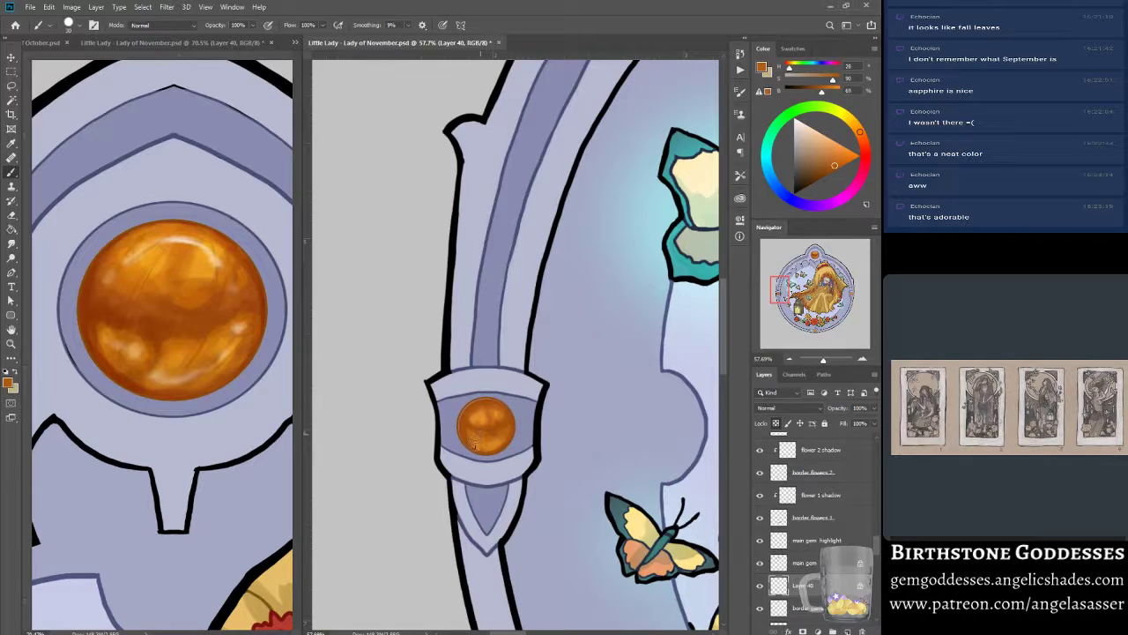
{"action": "mouse_move", "coordinate": [485, 439]}
{"action": "left_mouse_down"}
{"action": "mouse_move", "coordinate": [490, 447]}
{"action": "mouse_move", "coordinate": [510, 429]}
{"action": "left_mouse_up"}
{"action": "left_click", "coordinate": [125, 302], "text": "alt"}
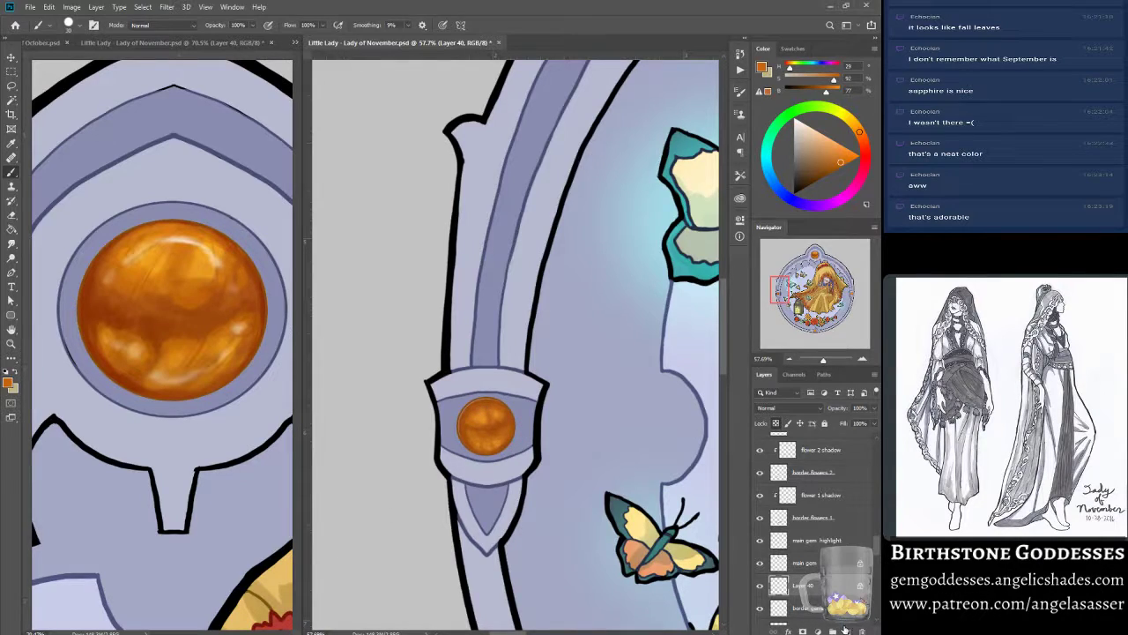
{"action": "left_click", "coordinate": [162, 325], "text": "alt"}
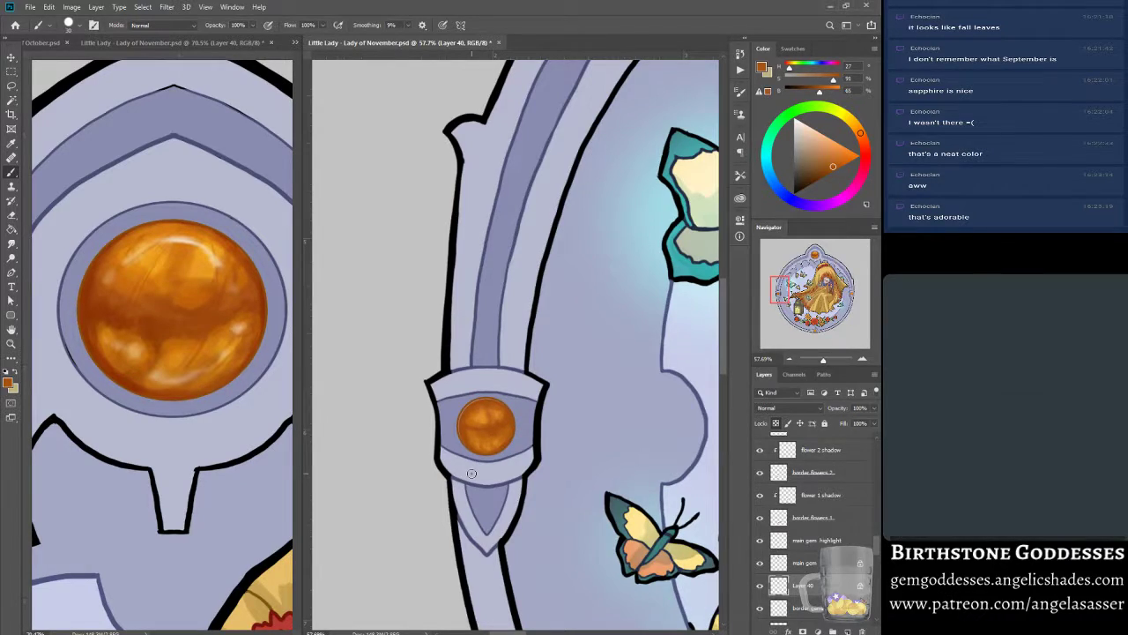
- Add a layer named highlight above the small gem and paint white reflections on it with the brush
{"action": "left_click", "coordinate": [847, 631]}
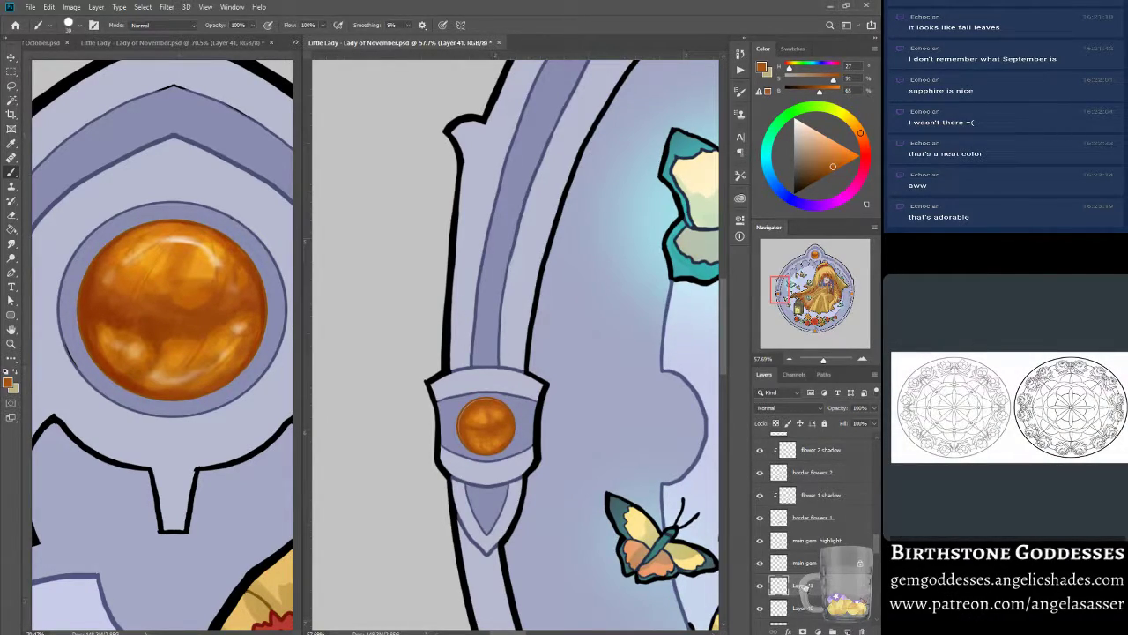
{"action": "type", "text": "ht"}
{"action": "key", "text": "Return"}
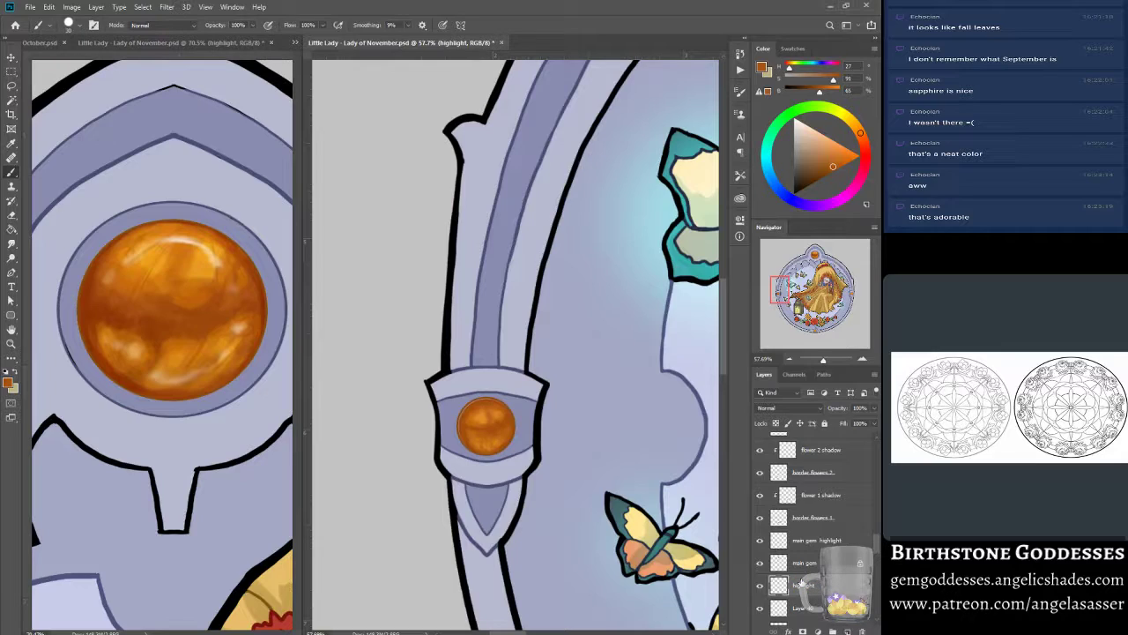
{"action": "left_click", "coordinate": [797, 119]}
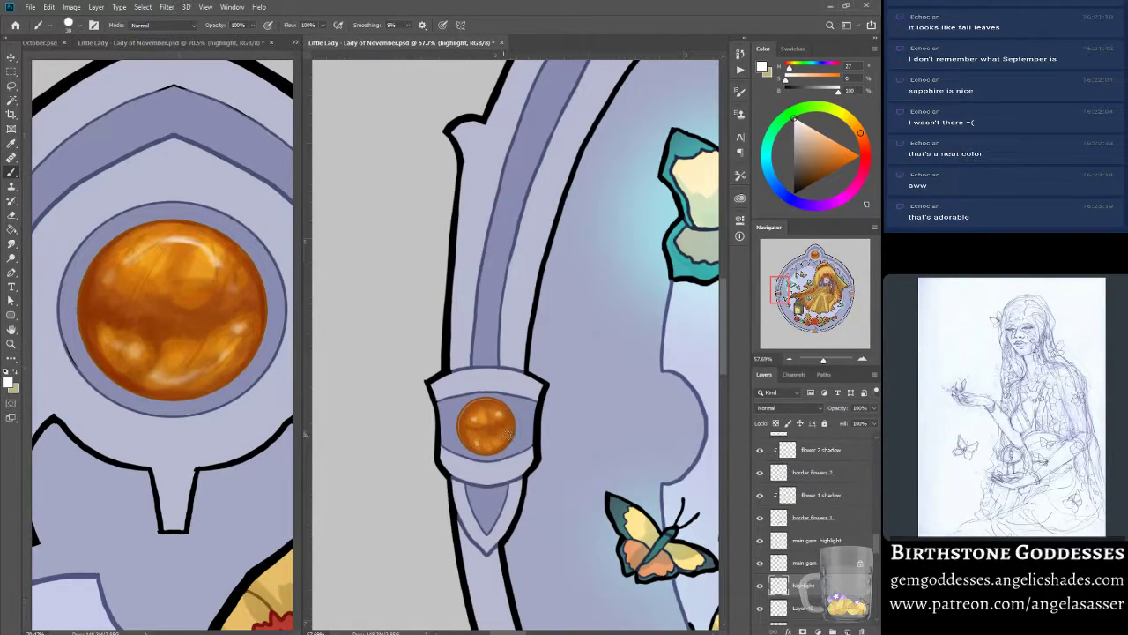
{"action": "left_click_drag", "start_coordinate": [494, 444], "coordinate": [505, 433]}
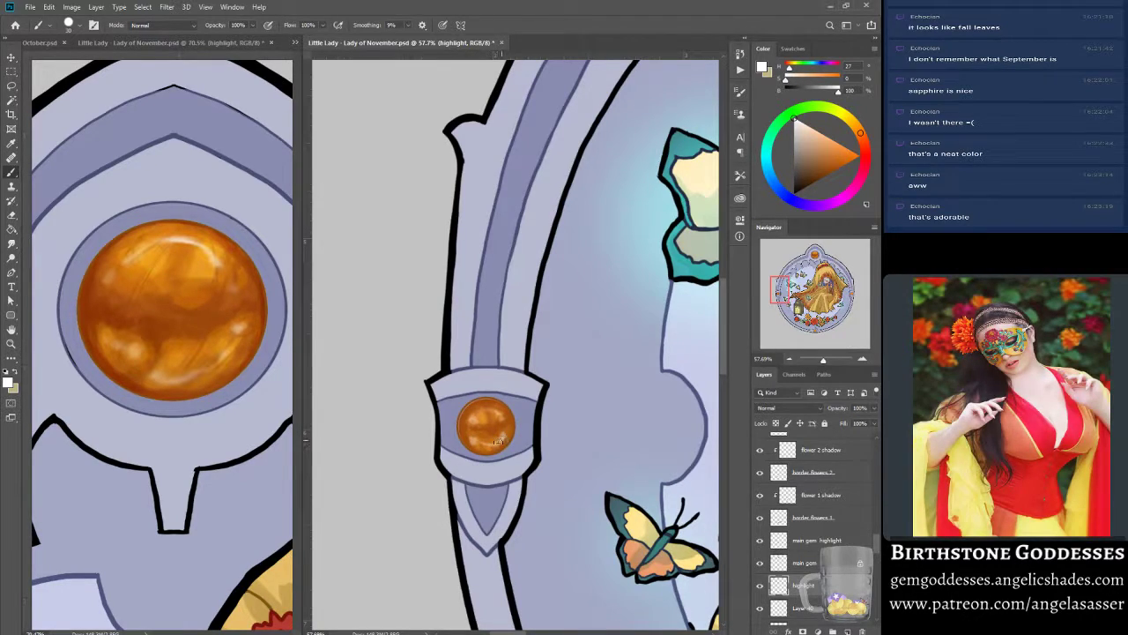
- Soften the small gem's white reflections with a smaller Smudge brush at 18% strength, working close up at about 182% zoom
{"action": "left_click", "coordinate": [11, 243]}
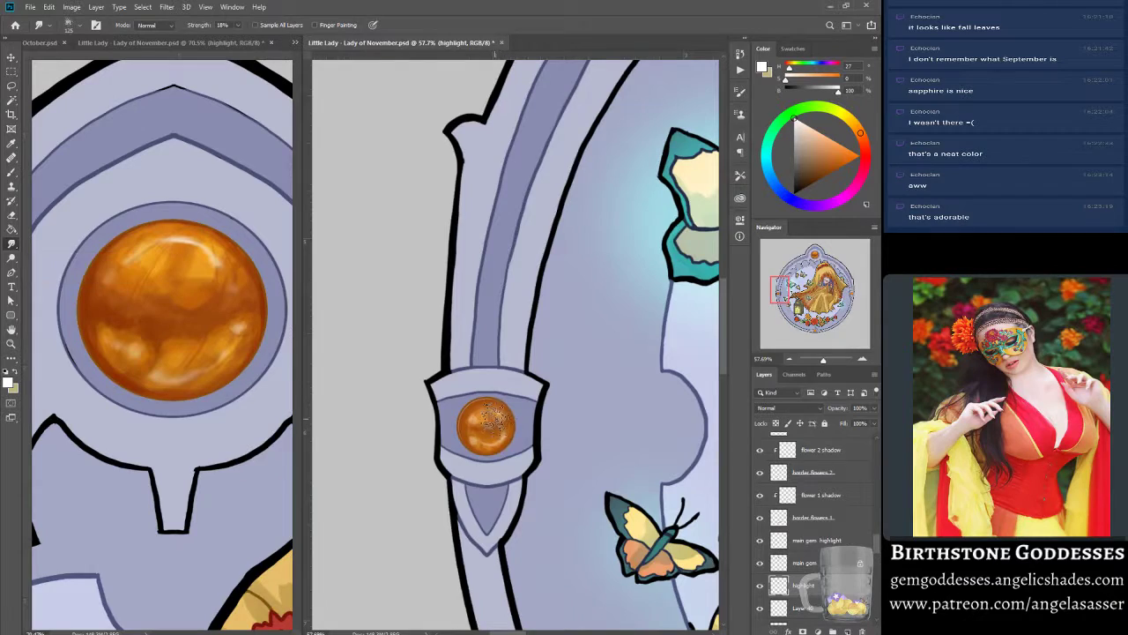
{"action": "key", "text": "bracketleft"}
{"action": "key", "text": "bracketleft"}
{"action": "key", "text": "bracketleft"}
{"action": "mouse_move", "coordinate": [483, 427]}
{"action": "left_mouse_down"}
{"action": "mouse_move", "coordinate": [473, 426]}
{"action": "mouse_move", "coordinate": [483, 414]}
{"action": "mouse_move", "coordinate": [472, 443]}
{"action": "mouse_move", "coordinate": [505, 427]}
{"action": "mouse_move", "coordinate": [496, 437]}
{"action": "left_mouse_up"}
{"action": "left_click_drag", "start_coordinate": [823, 359], "coordinate": [829, 360]}
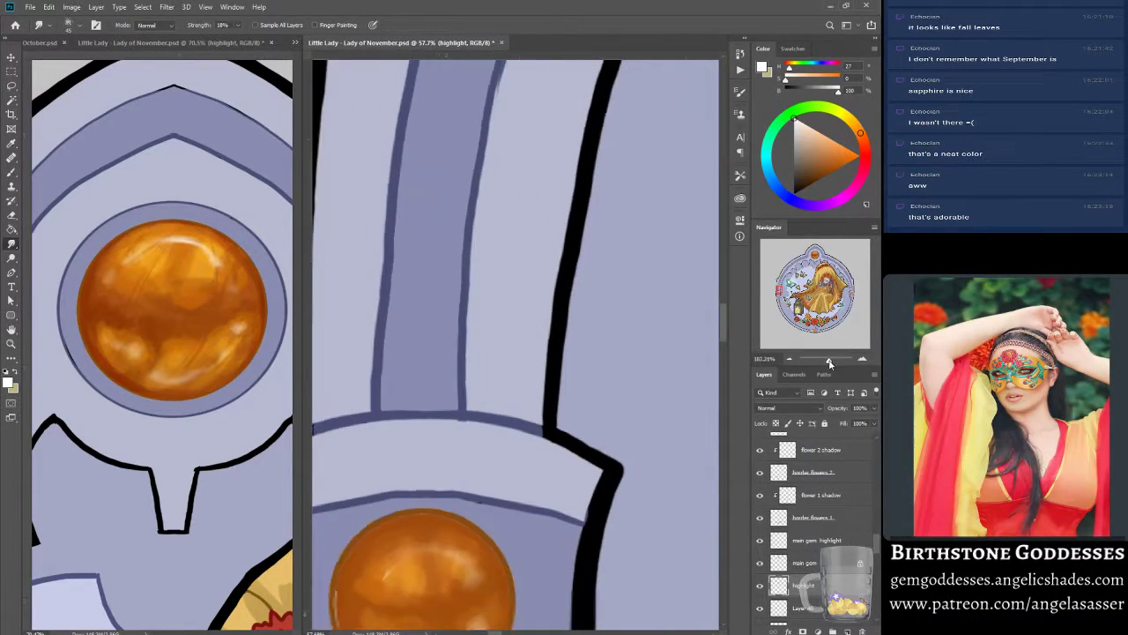
{"action": "left_click", "coordinate": [780, 292]}
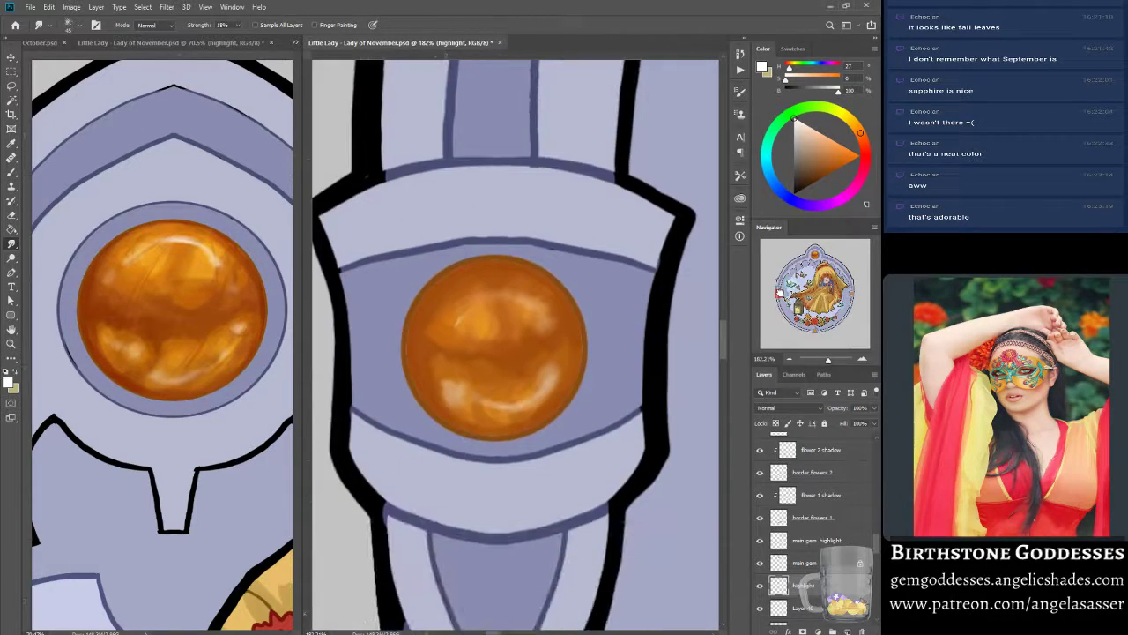
{"action": "left_click_drag", "start_coordinate": [780, 292], "coordinate": [780, 290]}
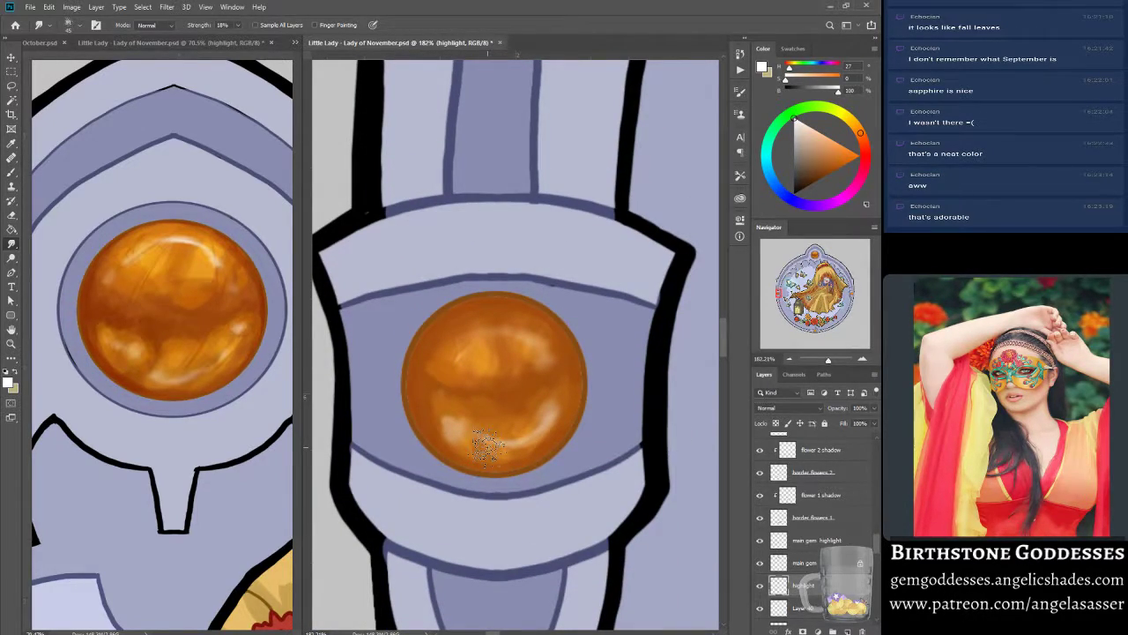
{"action": "mouse_move", "coordinate": [487, 447]}
{"action": "left_mouse_down"}
{"action": "mouse_move", "coordinate": [485, 413]}
{"action": "mouse_move", "coordinate": [471, 411]}
{"action": "mouse_move", "coordinate": [511, 413]}
{"action": "mouse_move", "coordinate": [516, 379]}
{"action": "mouse_move", "coordinate": [452, 446]}
{"action": "mouse_move", "coordinate": [437, 423]}
{"action": "mouse_move", "coordinate": [452, 447]}
{"action": "mouse_move", "coordinate": [491, 467]}
{"action": "mouse_move", "coordinate": [538, 465]}
{"action": "mouse_move", "coordinate": [580, 409]}
{"action": "mouse_move", "coordinate": [535, 464]}
{"action": "mouse_move", "coordinate": [567, 390]}
{"action": "left_mouse_up"}
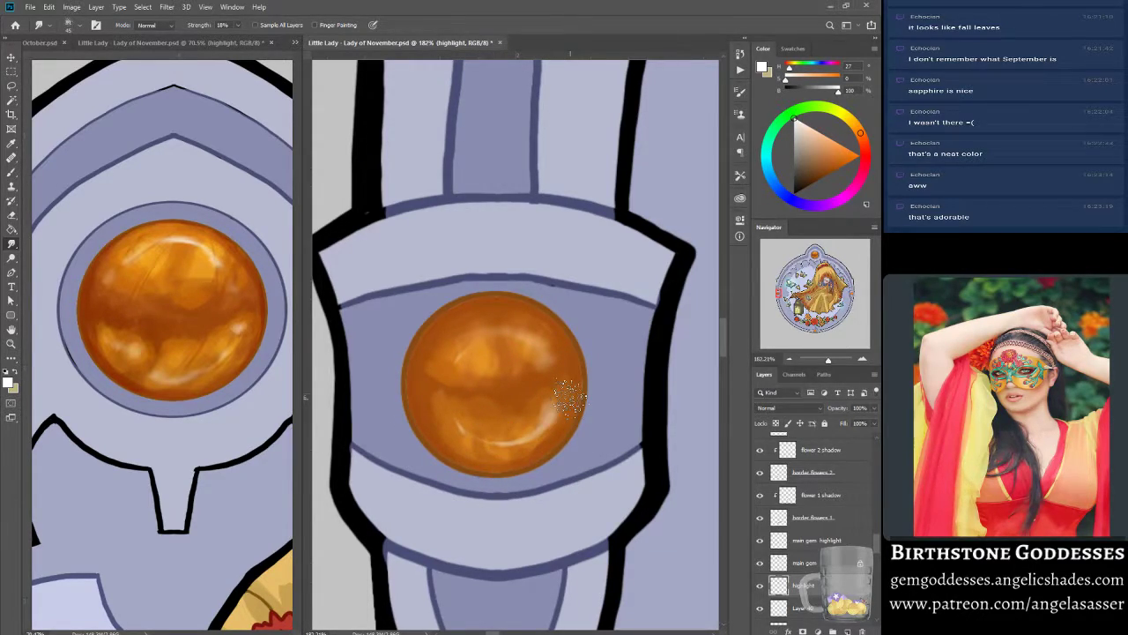
- Paint crisp white glints and curved rim reflections on the small gem's upper and lower halves
{"action": "left_click", "coordinate": [12, 172]}
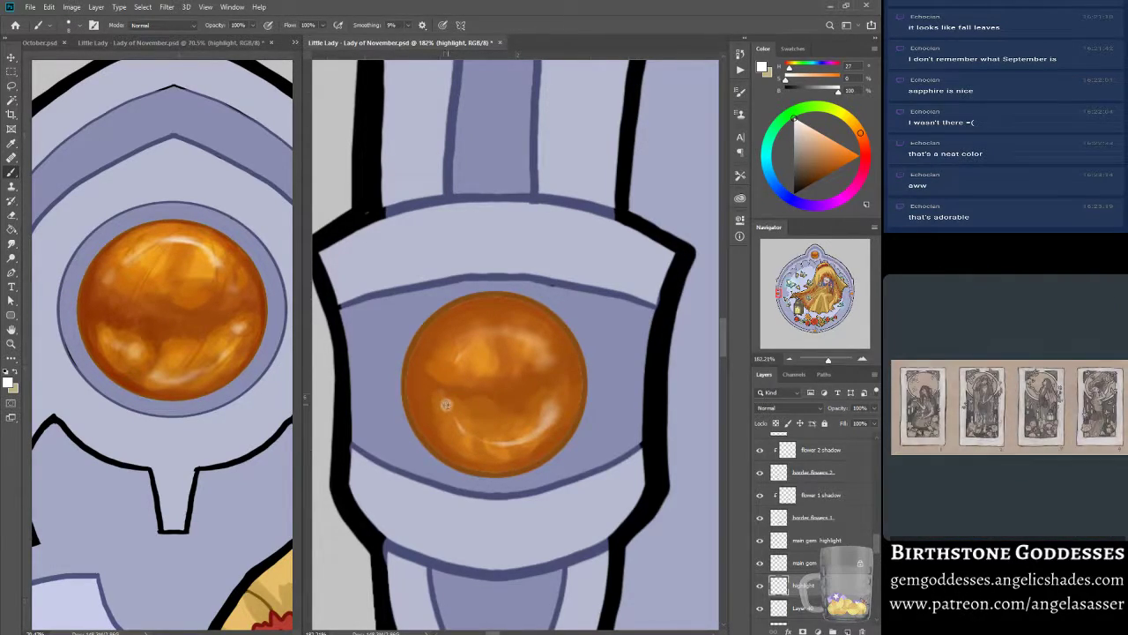
{"action": "left_click", "coordinate": [448, 406]}
{"action": "mouse_move", "coordinate": [446, 368]}
{"action": "left_mouse_down"}
{"action": "mouse_move", "coordinate": [469, 341]}
{"action": "mouse_move", "coordinate": [514, 330]}
{"action": "mouse_move", "coordinate": [526, 489]}
{"action": "mouse_move", "coordinate": [477, 342]}
{"action": "mouse_move", "coordinate": [456, 343]}
{"action": "mouse_move", "coordinate": [507, 332]}
{"action": "left_mouse_up"}
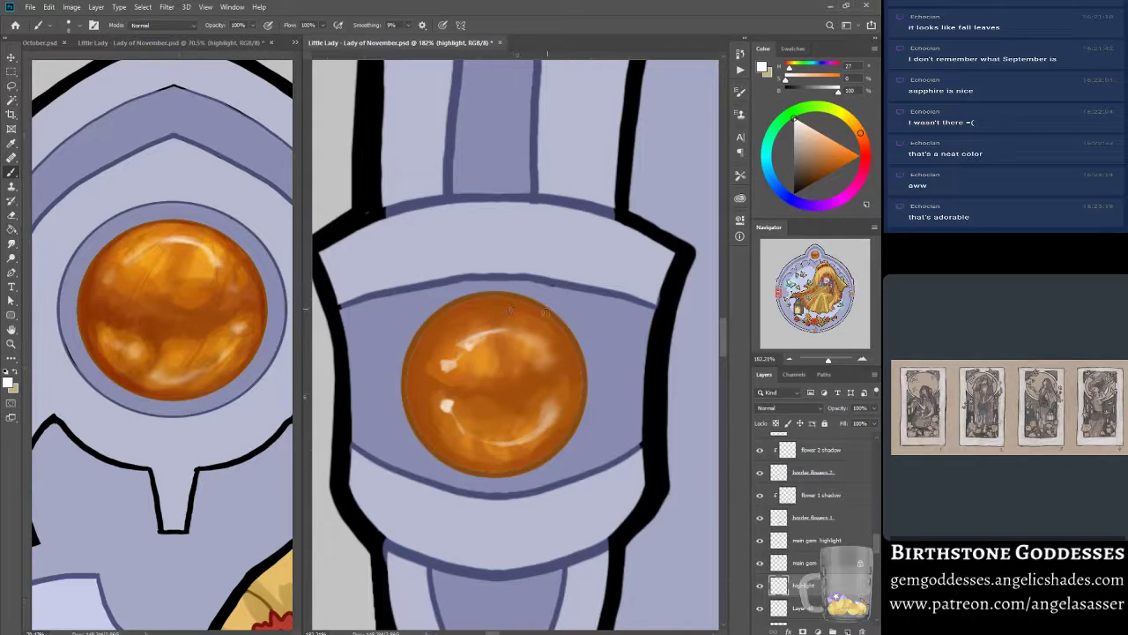
{"action": "left_click_drag", "start_coordinate": [460, 356], "coordinate": [448, 366]}
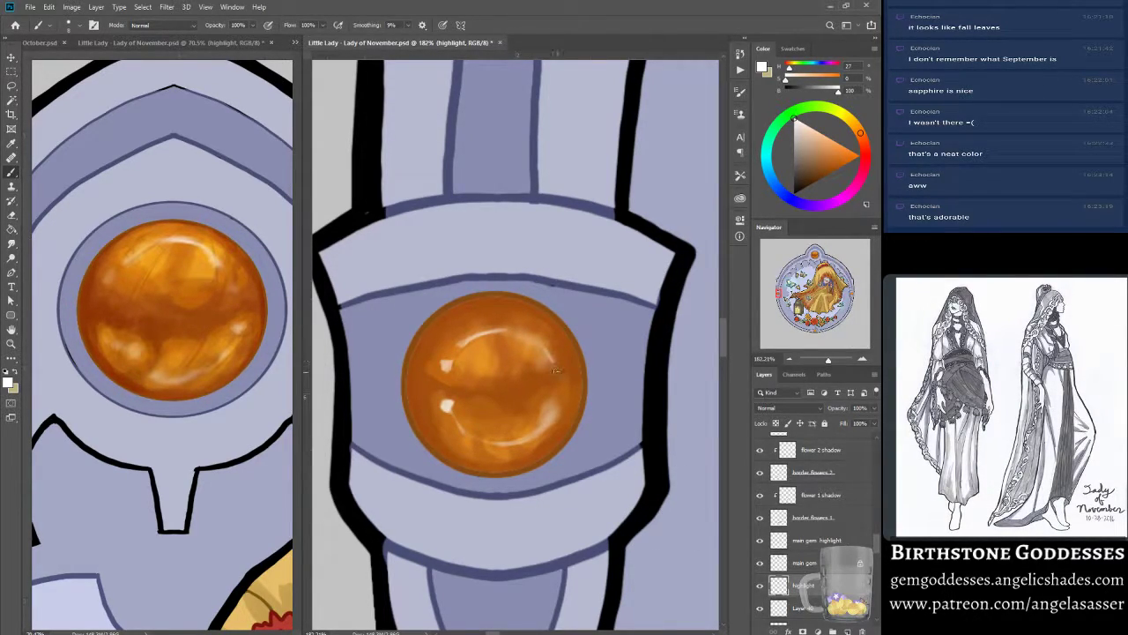
{"action": "left_click_drag", "start_coordinate": [553, 391], "coordinate": [560, 385]}
- Examine the small gem's shading at several zoom levels and against the whole frame
{"action": "left_click_drag", "start_coordinate": [829, 360], "coordinate": [823, 360]}
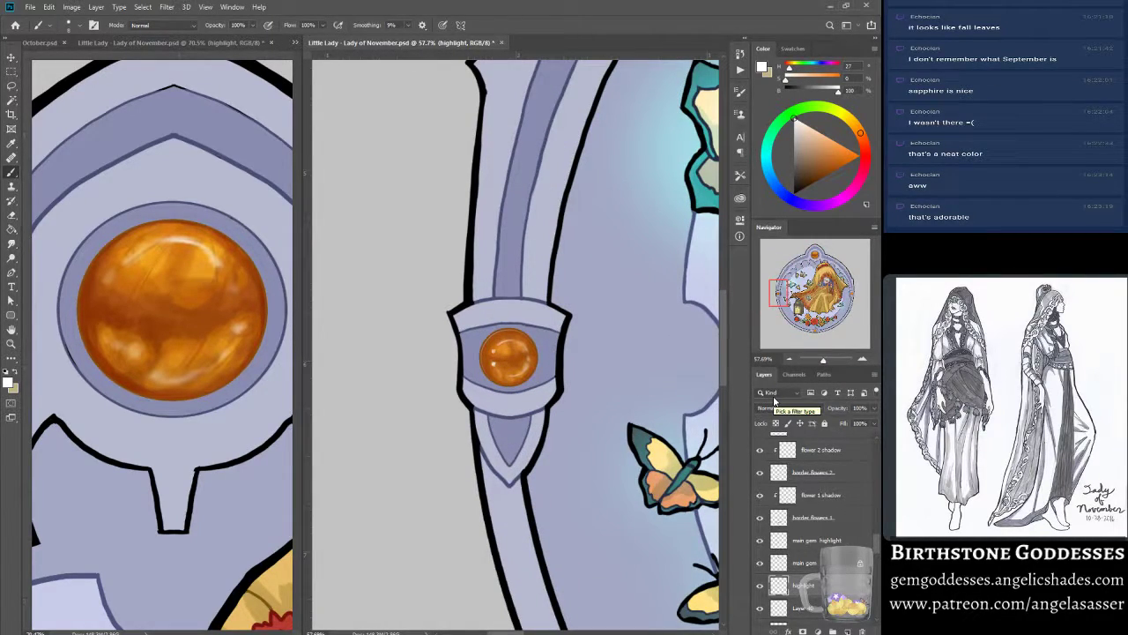
{"action": "left_click", "coordinate": [12, 243]}
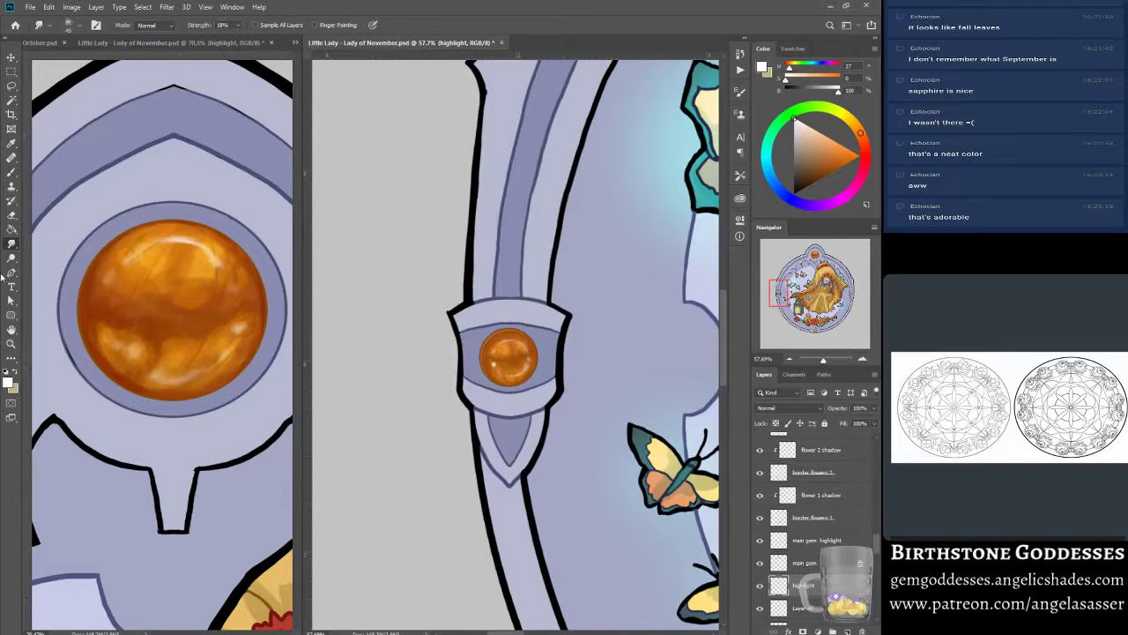
{"action": "left_click", "coordinate": [11, 343]}
{"action": "left_click", "coordinate": [582, 343]}
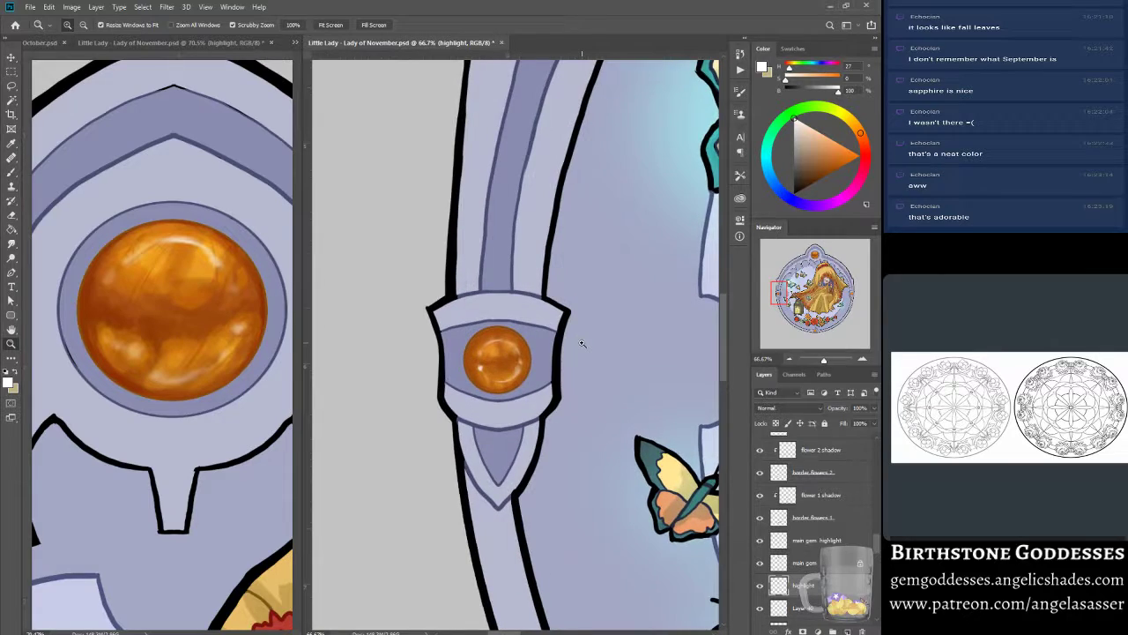
{"action": "left_click", "coordinate": [581, 343]}
{"action": "left_click_drag", "start_coordinate": [827, 362], "coordinate": [819, 361]}
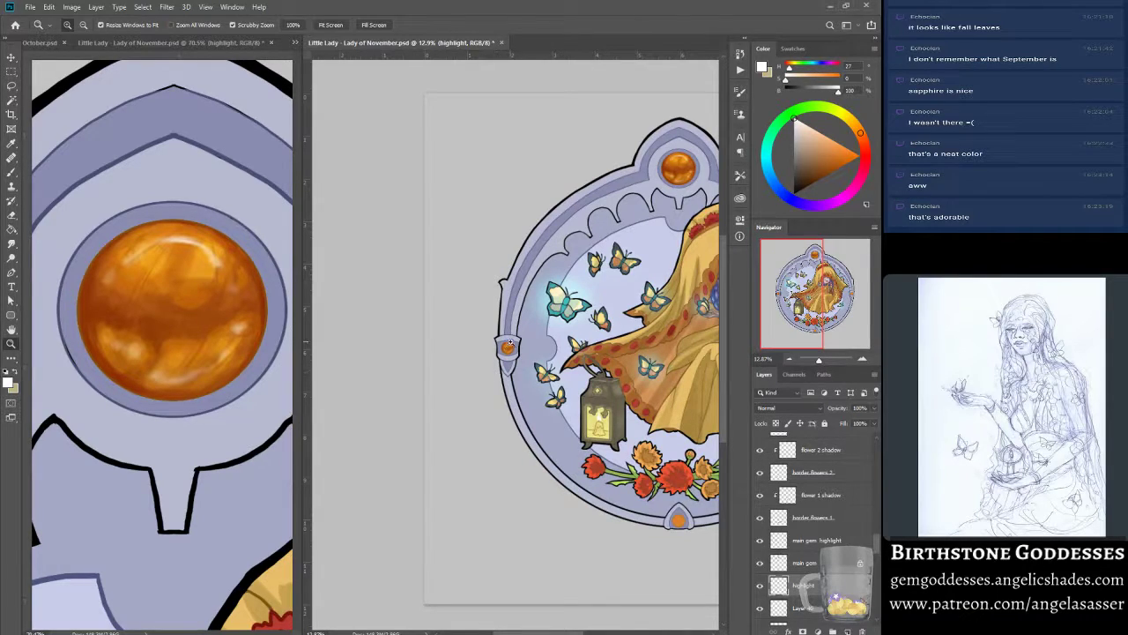
- Select the small gem layer together with its highlight layer and duplicate both within the same document
{"action": "scroll", "coordinate": [802, 587], "scroll_direction": "down", "scroll_amount": 1}
{"action": "left_click", "coordinate": [803, 588]}
{"action": "right_click", "coordinate": [803, 588]}
{"action": "key", "text": "Escape"}
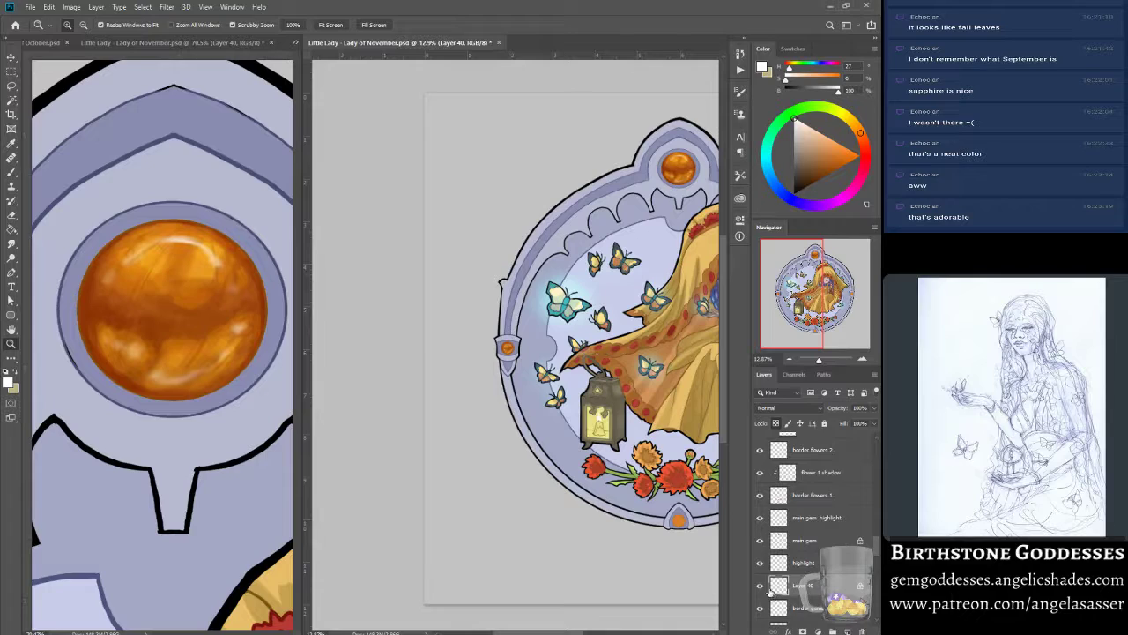
{"action": "left_click", "coordinate": [797, 562], "text": "shift"}
{"action": "right_click", "coordinate": [798, 564]}
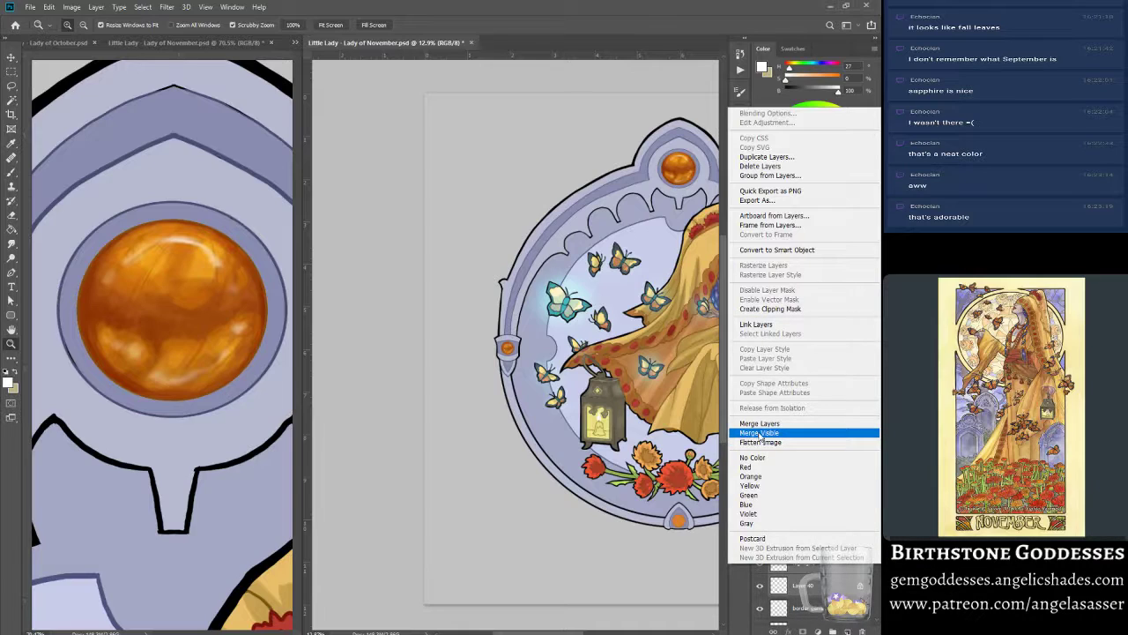
{"action": "left_click", "coordinate": [768, 156]}
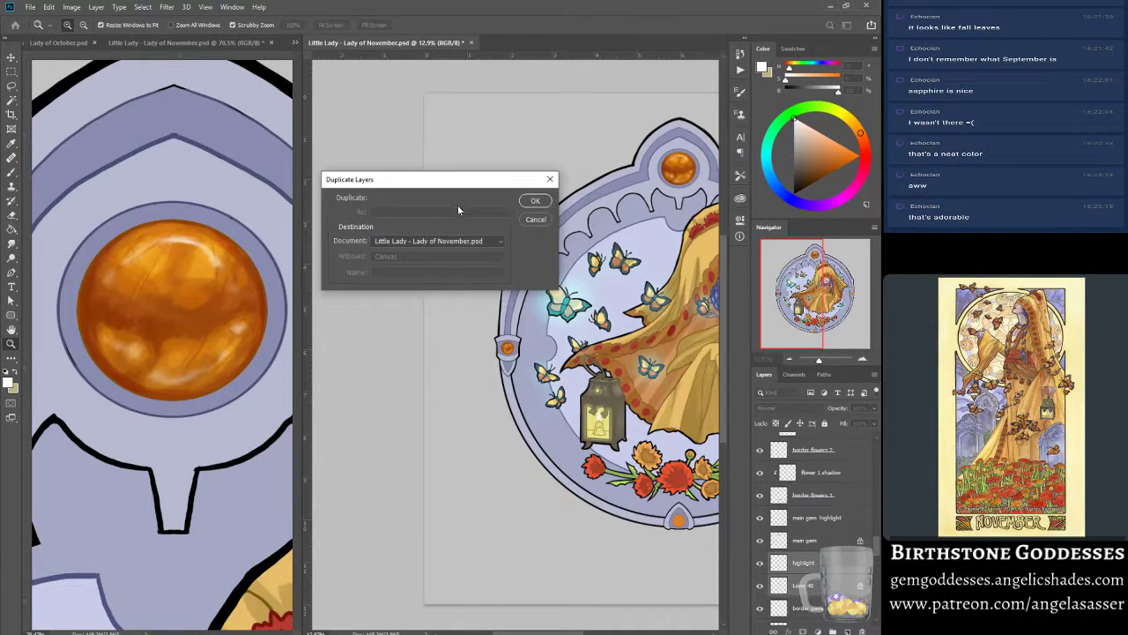
{"action": "left_click", "coordinate": [529, 205]}
- Merge the duplicated gem and highlight layers into one layer and rename it "border gem bottom"
{"action": "right_click", "coordinate": [798, 518]}
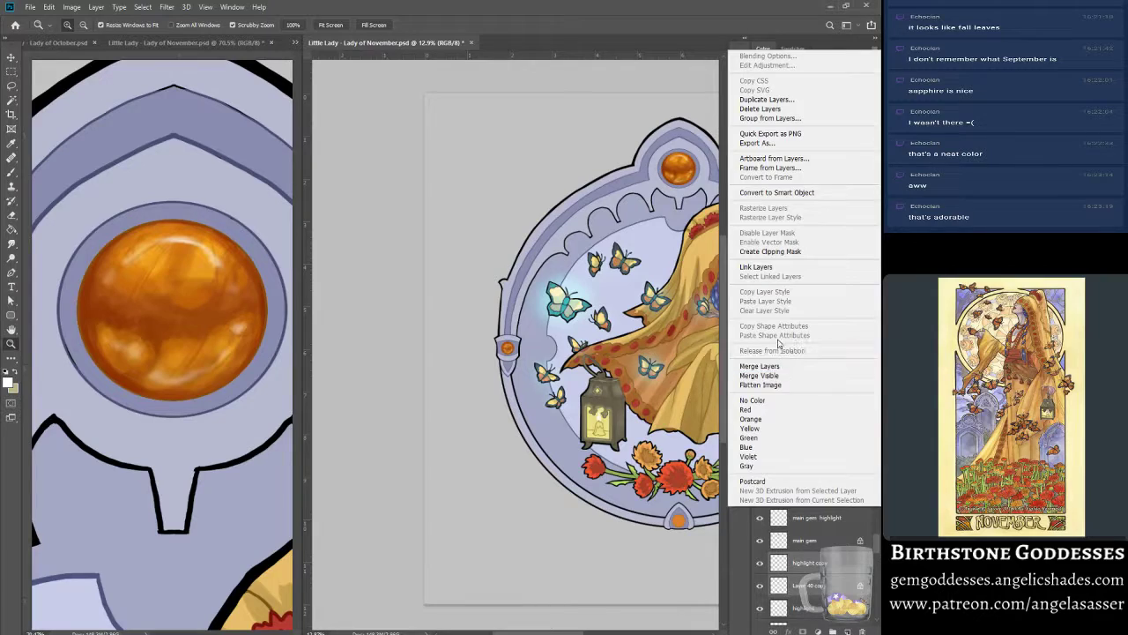
{"action": "left_click", "coordinate": [760, 366]}
{"action": "left_click", "coordinate": [760, 564]}
{"action": "left_click", "coordinate": [760, 564]}
{"action": "double_click", "coordinate": [799, 563]}
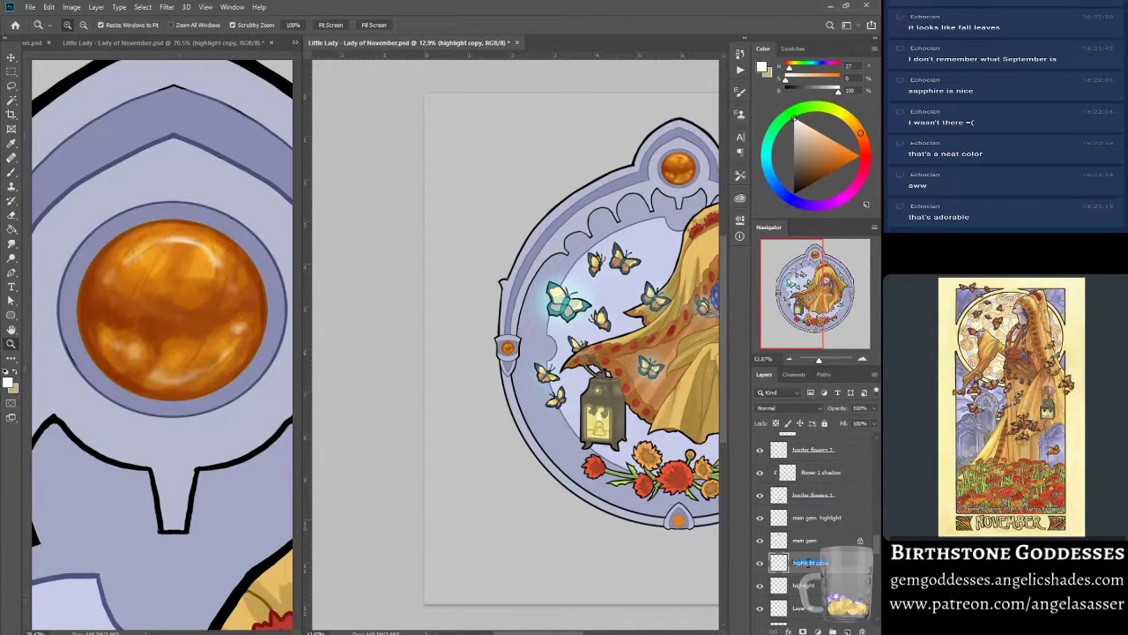
{"action": "type", "text": "border gem bottom"}
{"action": "key", "text": "Return"}
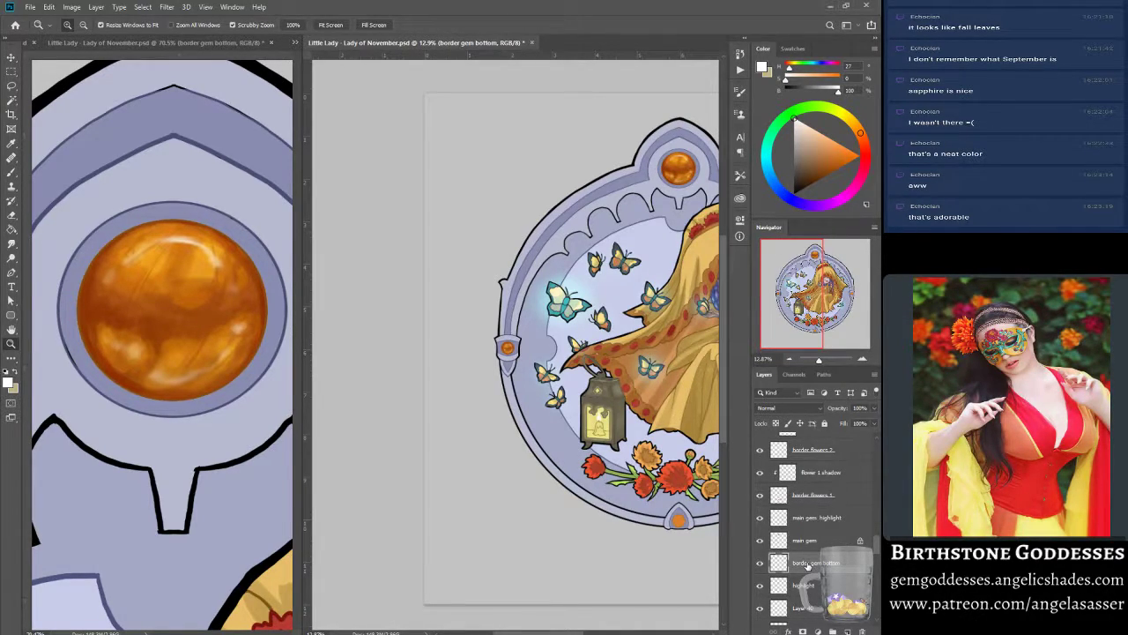
- Group the original small gem layer with its highlight layer and name the group "border gem left"
{"action": "left_click", "coordinate": [760, 613]}
{"action": "left_click", "coordinate": [793, 608]}
{"action": "left_click", "coordinate": [792, 591], "text": "shift"}
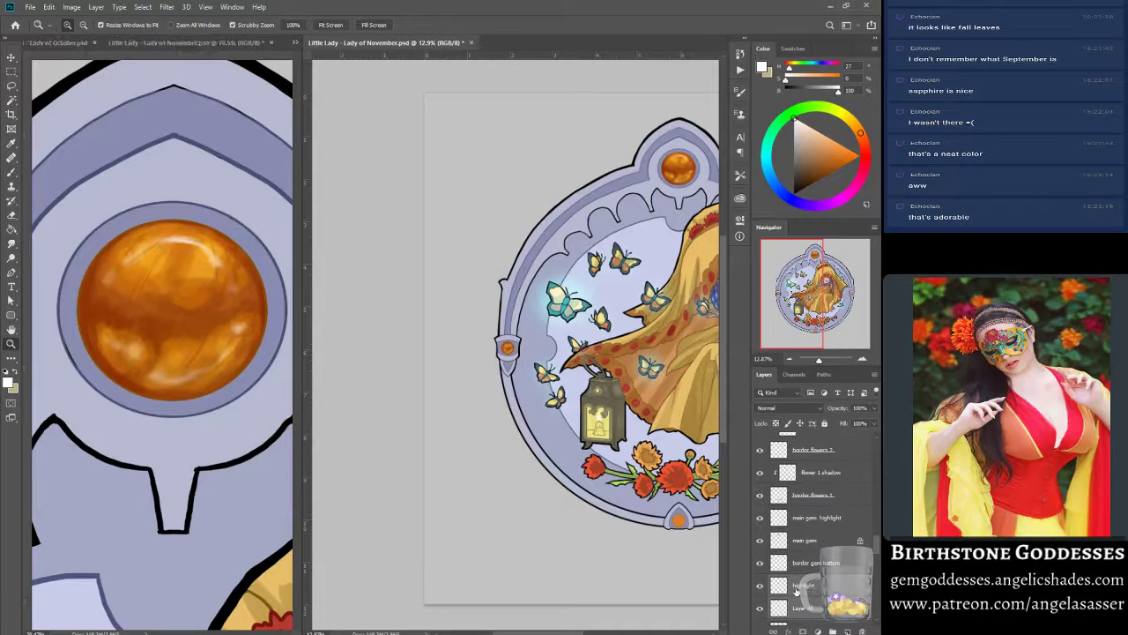
{"action": "key", "text": "ctrl+g"}
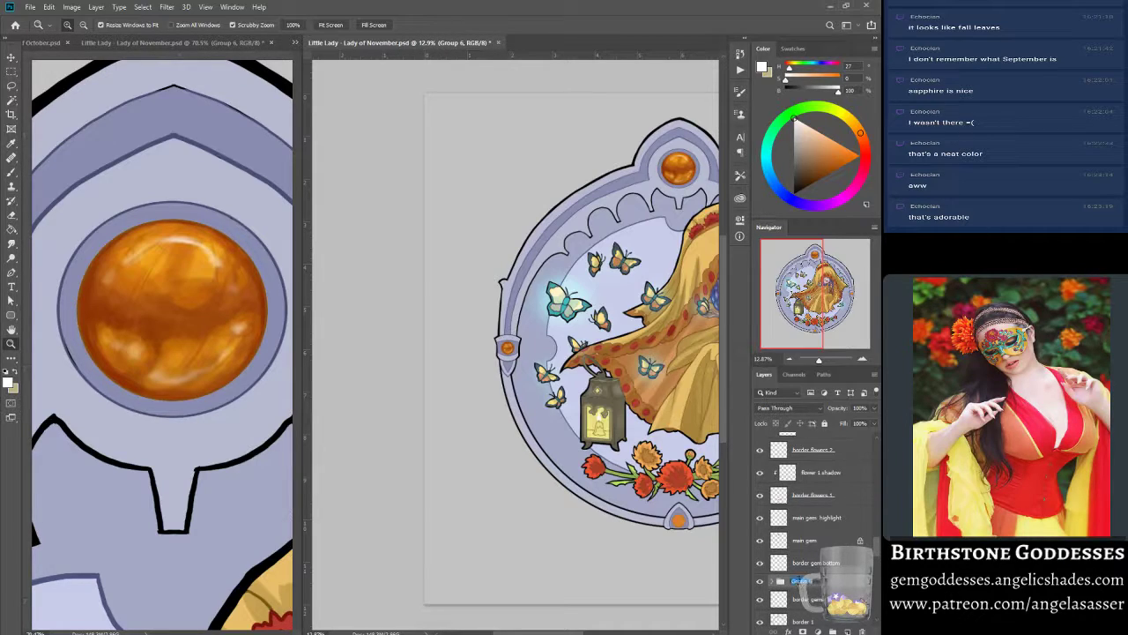
{"action": "left_click", "coordinate": [798, 583]}
- Move the border gem bottom layer into the setting at the bottom of the round frame
{"action": "left_click", "coordinate": [821, 569]}
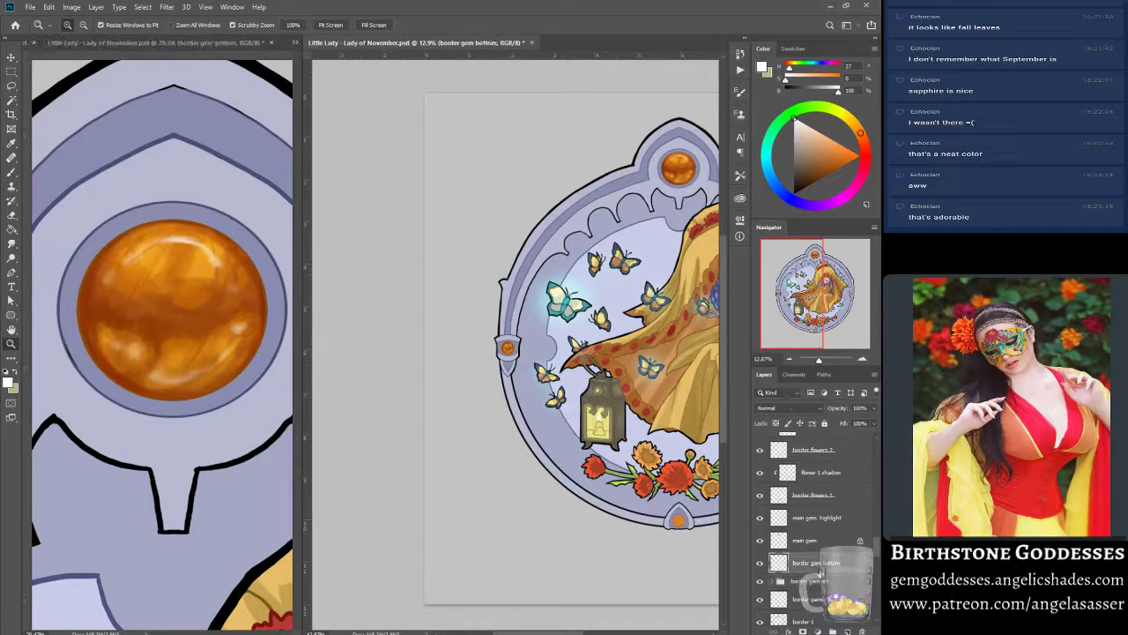
{"action": "left_click_drag", "start_coordinate": [788, 303], "coordinate": [814, 307]}
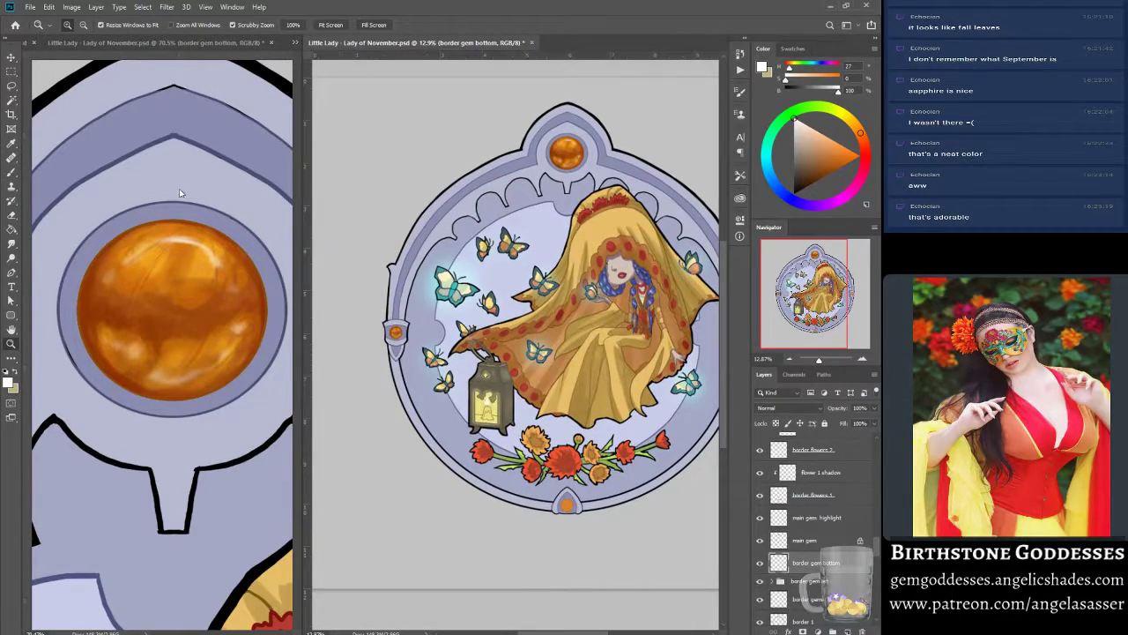
{"action": "left_click", "coordinate": [12, 59]}
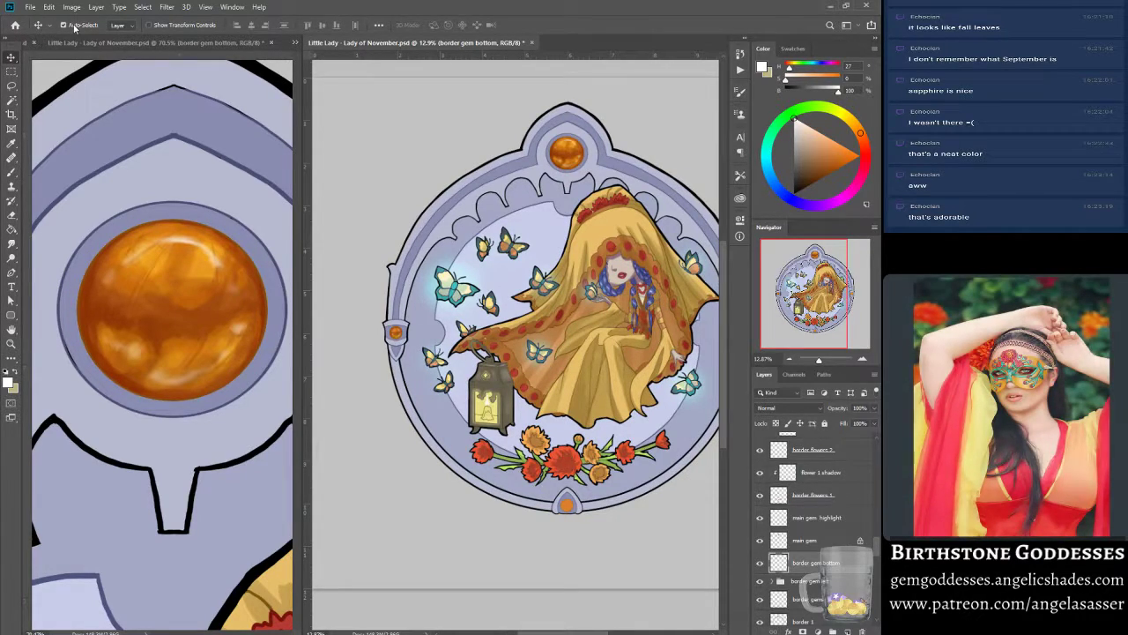
{"action": "left_click", "coordinate": [75, 27]}
{"action": "left_click_drag", "start_coordinate": [396, 334], "coordinate": [570, 508]}
{"action": "left_click_drag", "start_coordinate": [824, 366], "coordinate": [810, 337]}
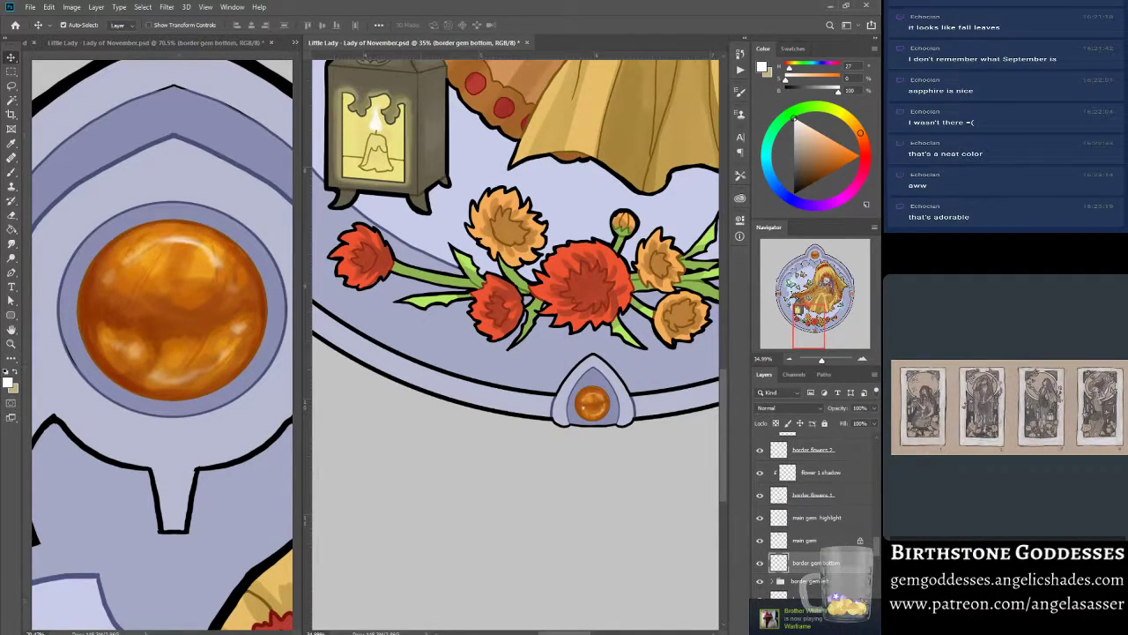
{"action": "right_click", "coordinate": [754, 633]}
{"action": "left_click", "coordinate": [670, 629]}
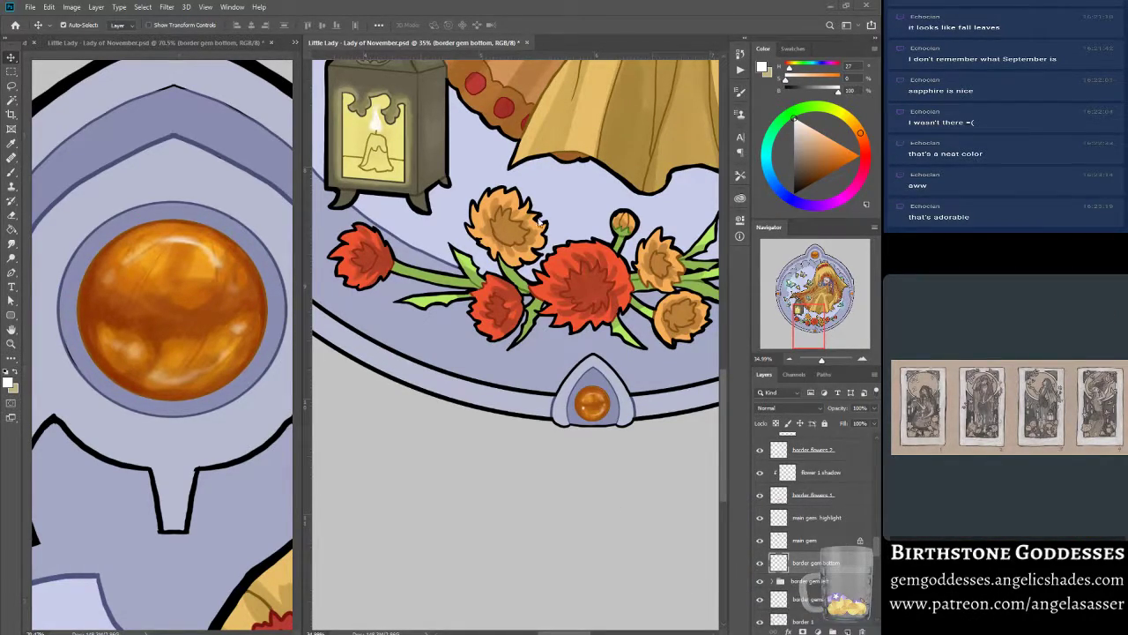
- Duplicate the border gem bottom layer and rename the copy "border gem right"
{"action": "right_click", "coordinate": [812, 564]}
{"action": "left_click", "coordinate": [774, 156]}
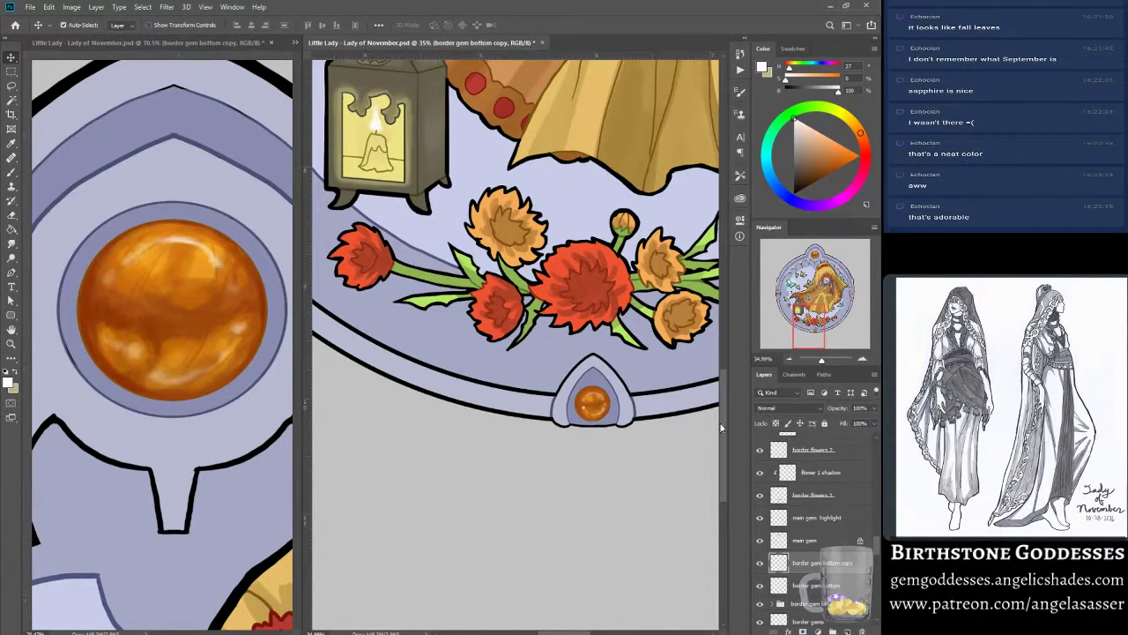
{"action": "double_click", "coordinate": [837, 564]}
{"action": "key", "text": "BackSpace"}
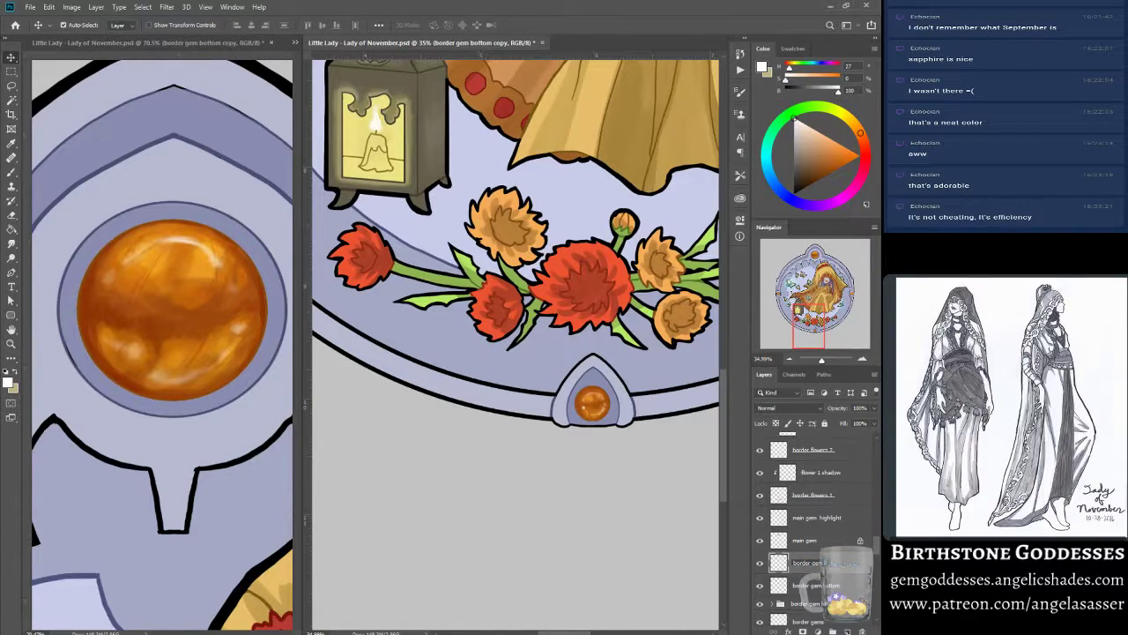
{"action": "type", "text": "right"}
{"action": "key", "text": "Return"}
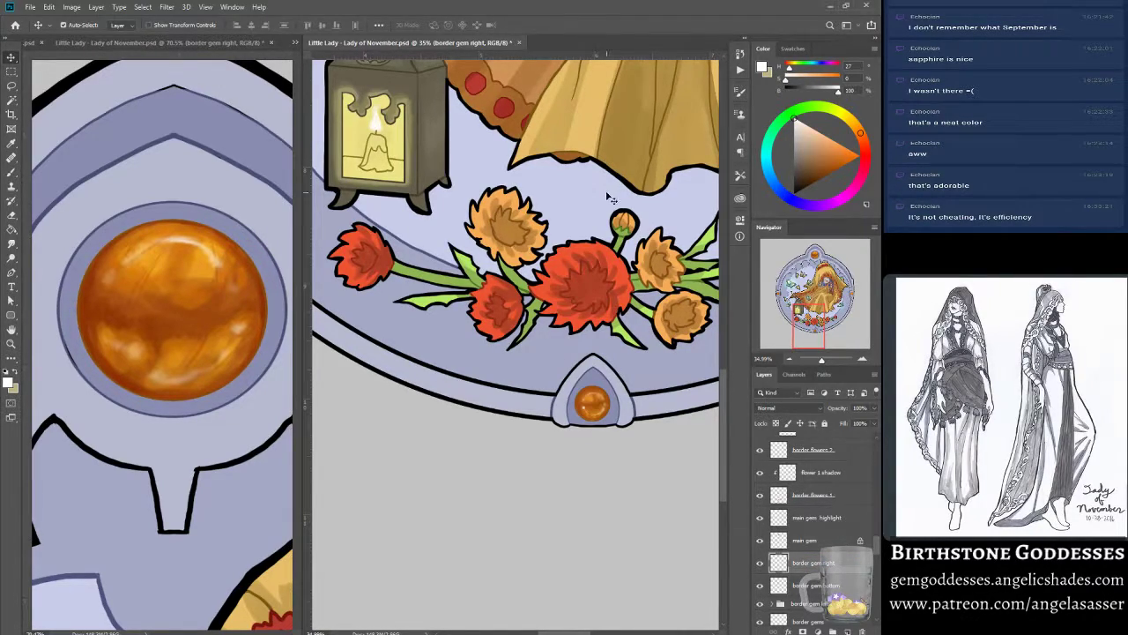
- Move the border gem right layer into the setting on the frame's right side
{"action": "left_click_drag", "start_coordinate": [813, 323], "coordinate": [836, 312]}
{"action": "left_click_drag", "start_coordinate": [821, 359], "coordinate": [819, 360]}
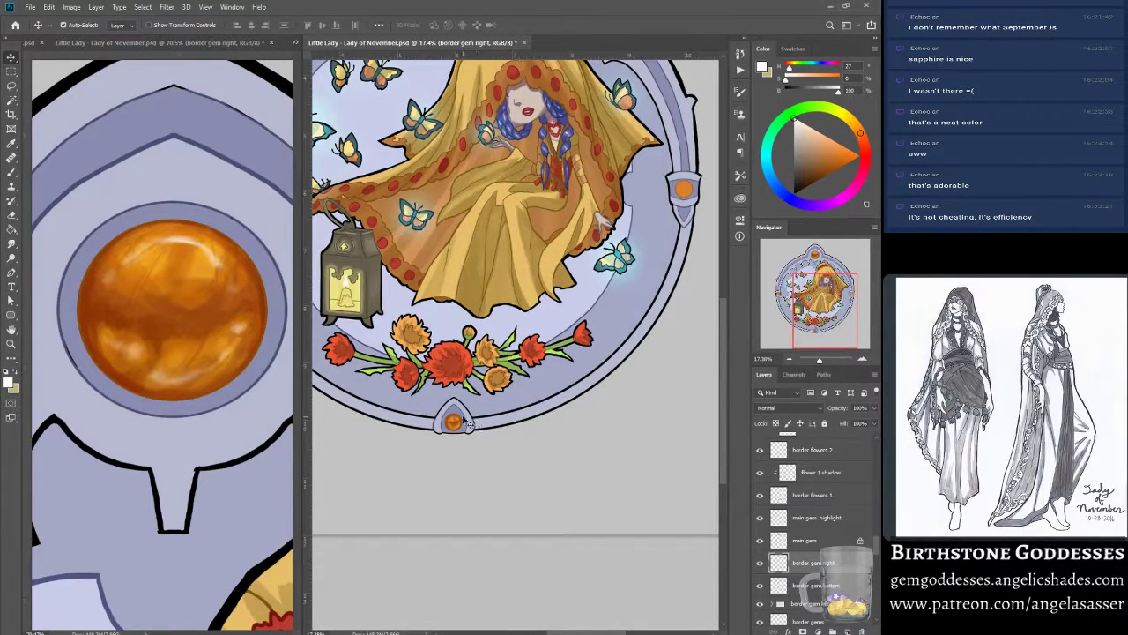
{"action": "left_click_drag", "start_coordinate": [455, 421], "coordinate": [686, 186]}
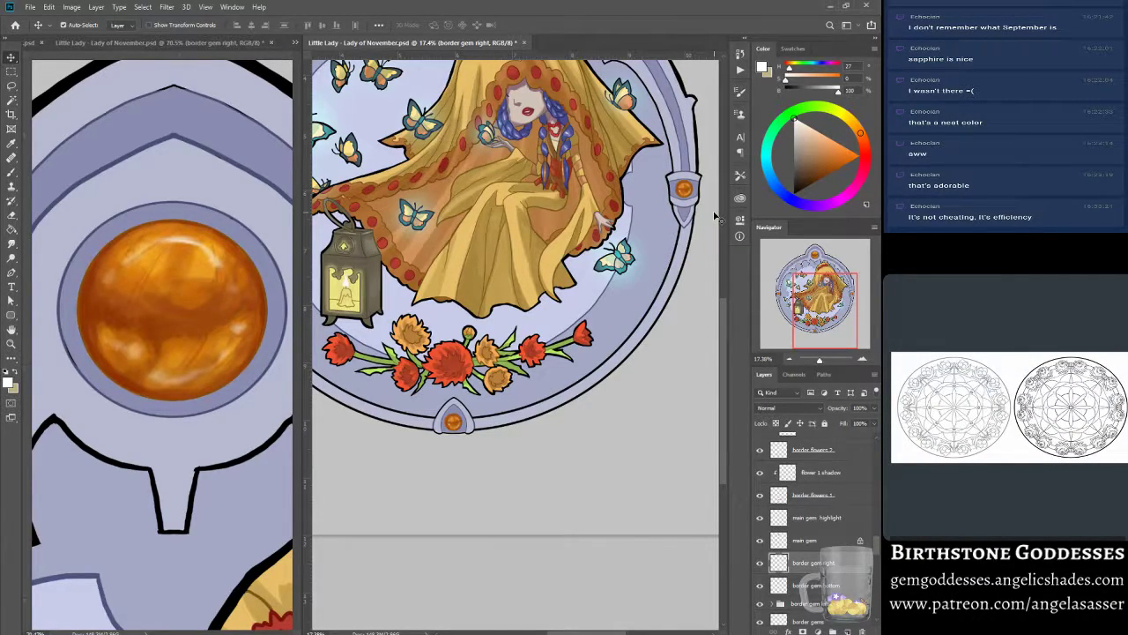
- Consolidate all document windows into tabs and save the illustration with the whole canvas fitted on screen
{"action": "left_click_drag", "start_coordinate": [815, 298], "coordinate": [809, 263]}
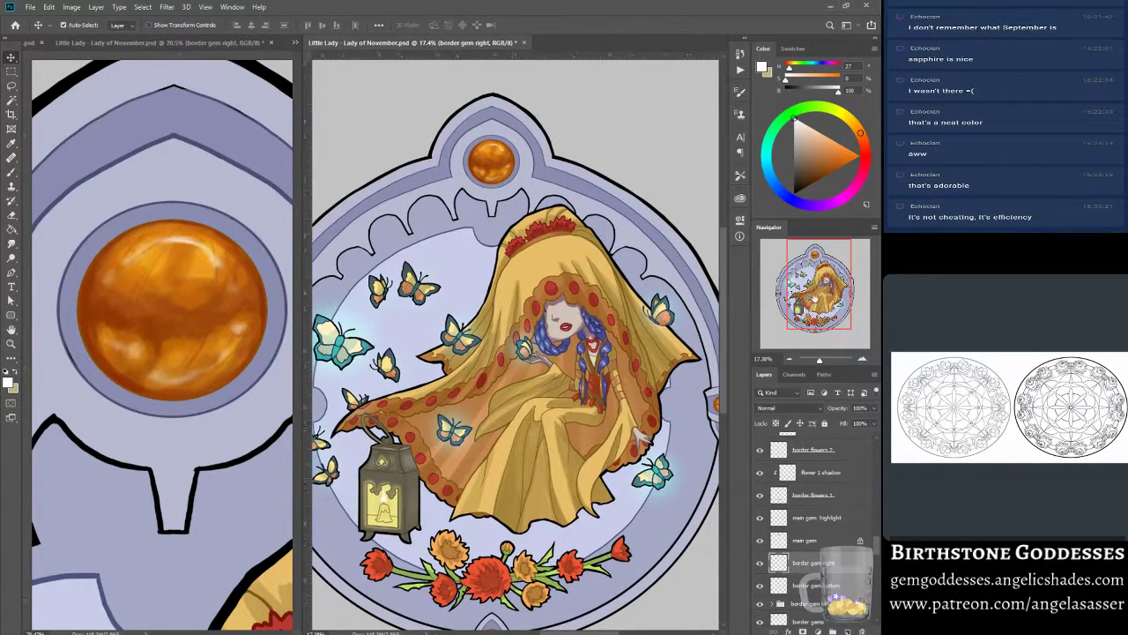
{"action": "left_click", "coordinate": [232, 7]}
{"action": "mouse_move", "coordinate": [264, 20]}
{"action": "left_click", "coordinate": [487, 114]}
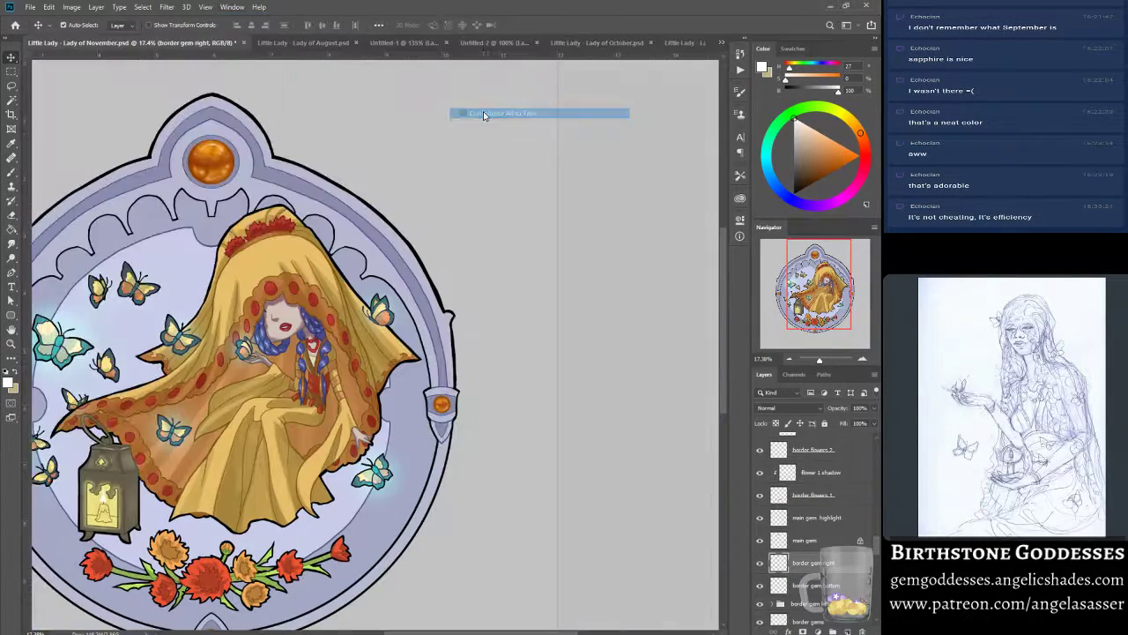
{"action": "left_click_drag", "start_coordinate": [820, 361], "coordinate": [820, 362]}
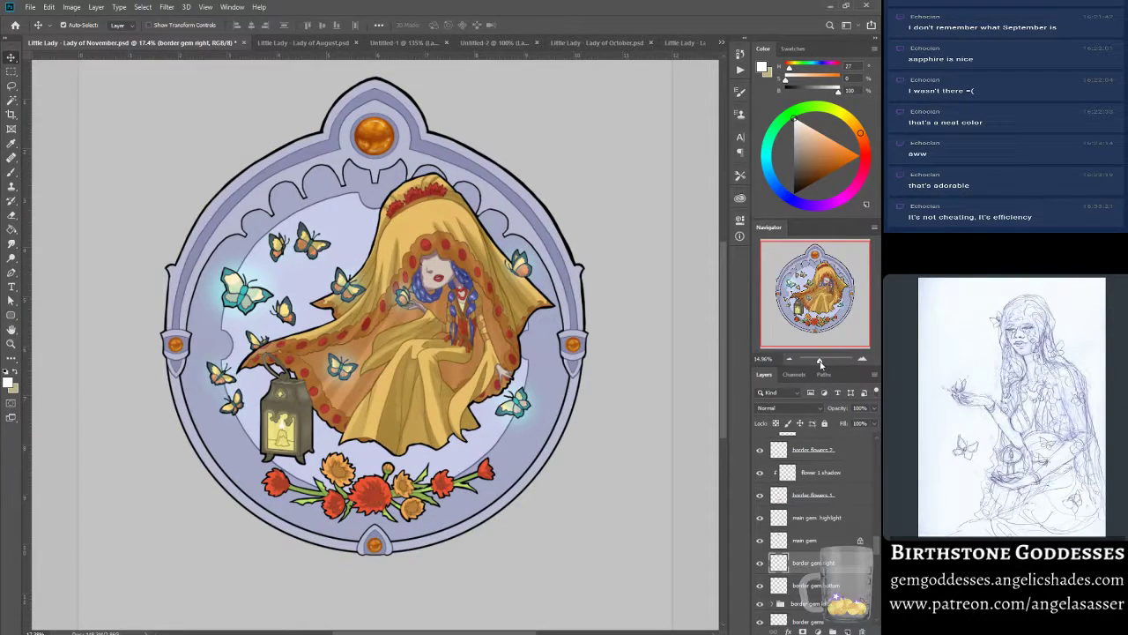
{"action": "left_click", "coordinate": [11, 344]}
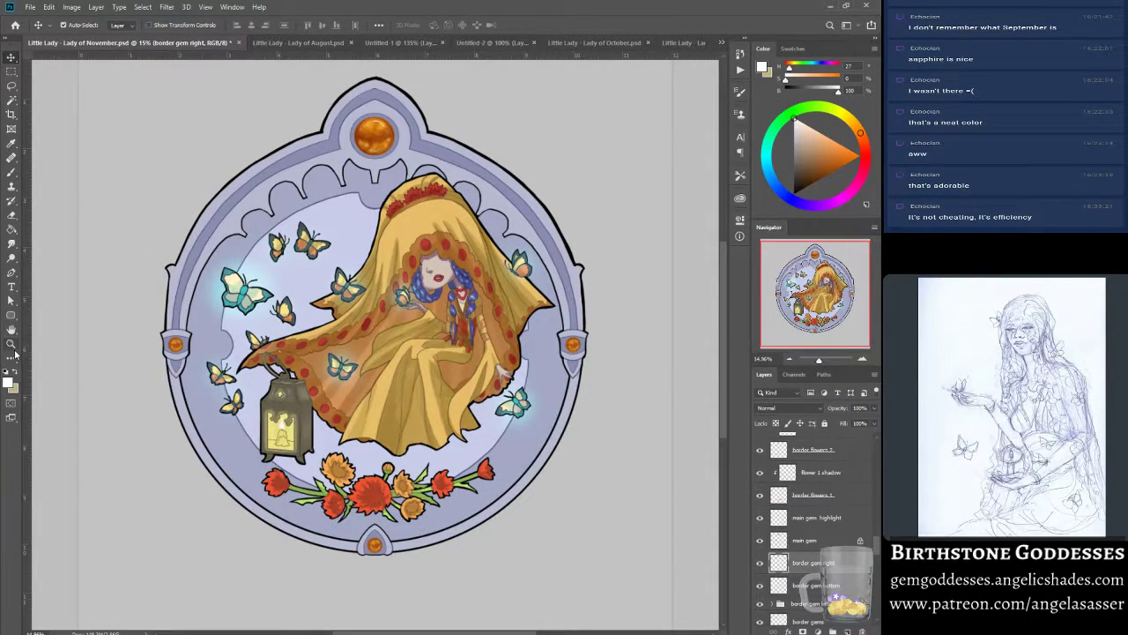
{"action": "left_click", "coordinate": [333, 24]}
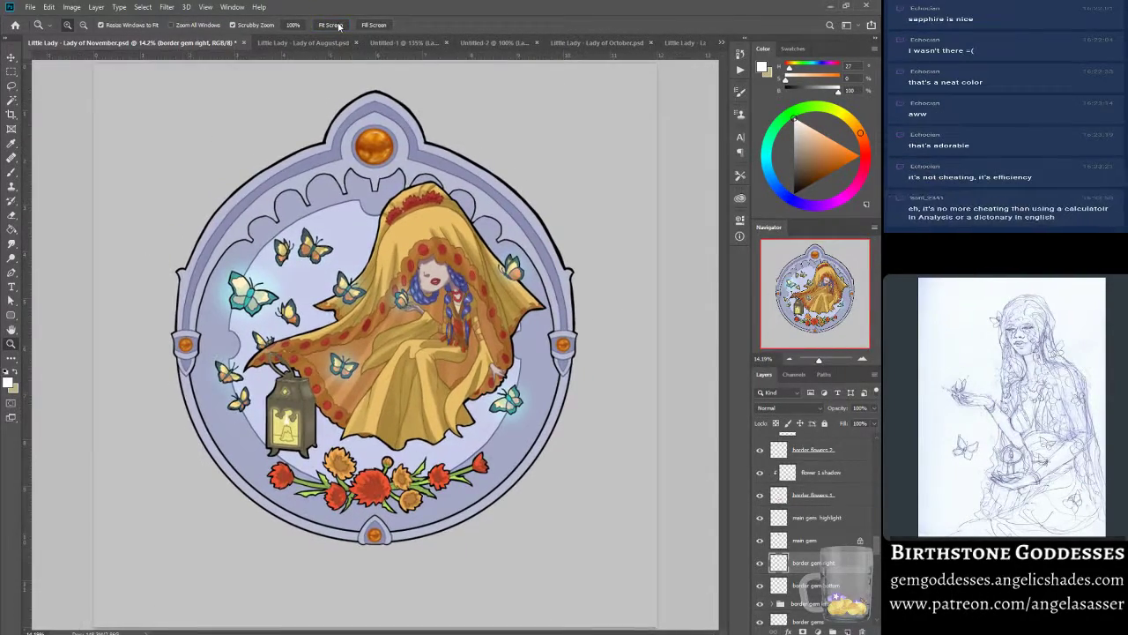
{"action": "key", "text": "ctrl+s"}
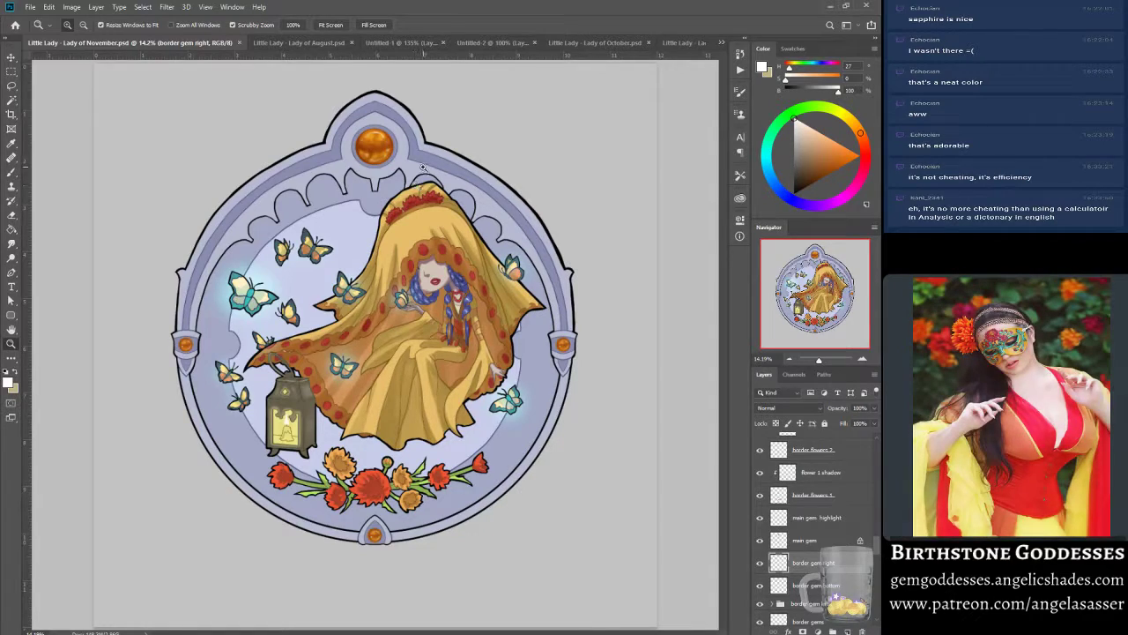
- Select the butterfly glow layer above the butterflies group
{"action": "left_click", "coordinate": [13, 58]}
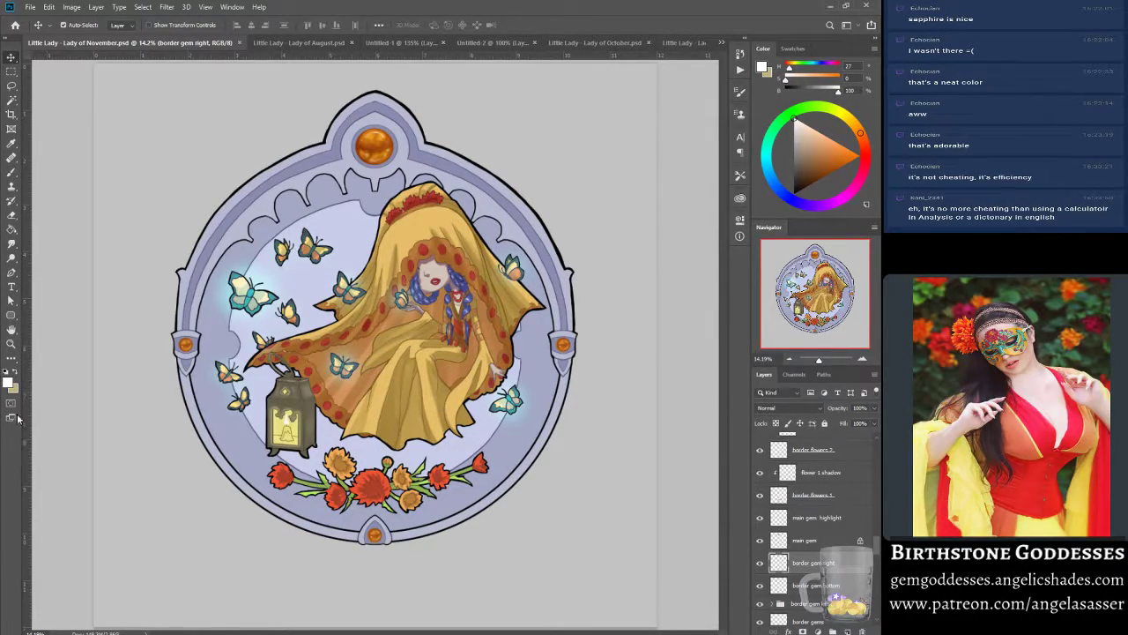
{"action": "key", "text": "z"}
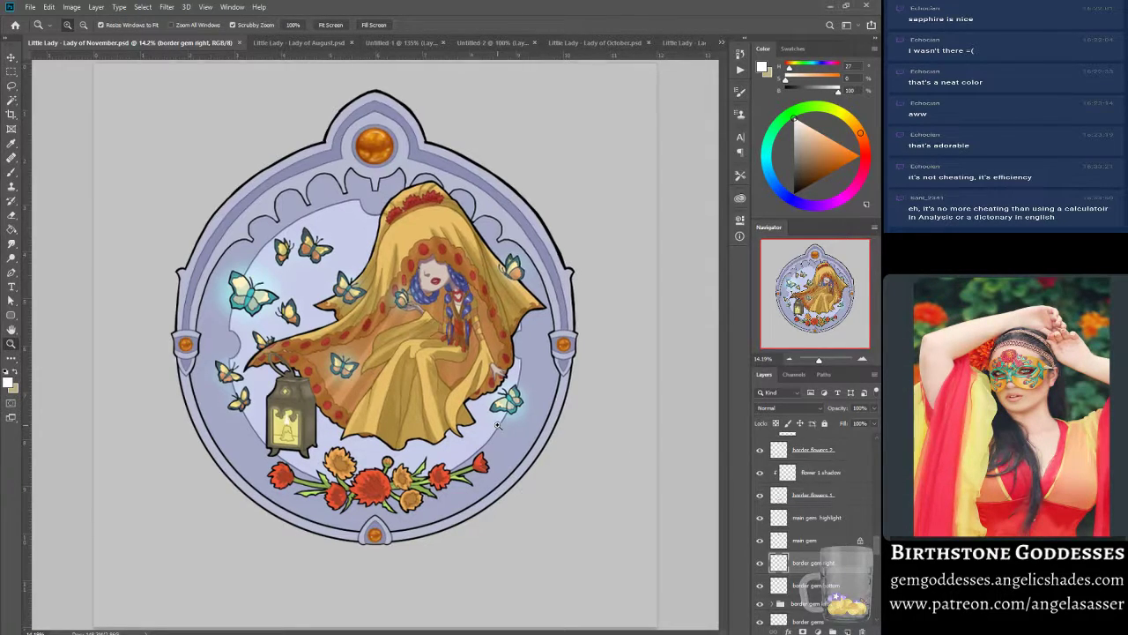
{"action": "left_click", "coordinate": [498, 424]}
{"action": "left_click", "coordinate": [12, 56]}
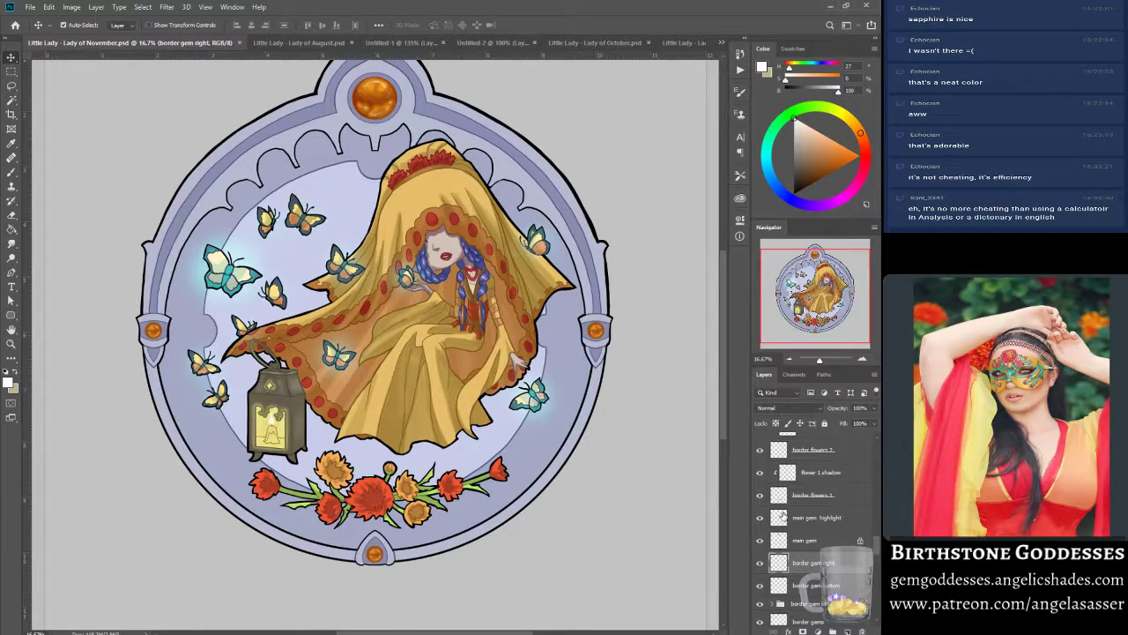
{"action": "scroll", "coordinate": [798, 555], "scroll_direction": "up", "scroll_amount": 5}
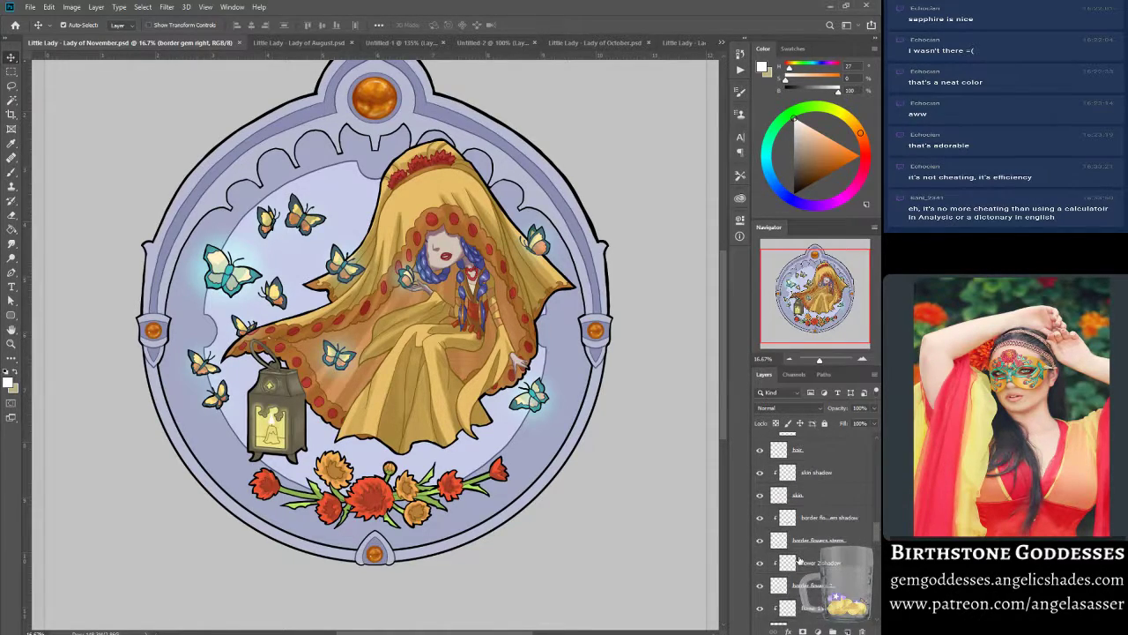
{"action": "scroll", "coordinate": [798, 559], "scroll_direction": "up", "scroll_amount": 6}
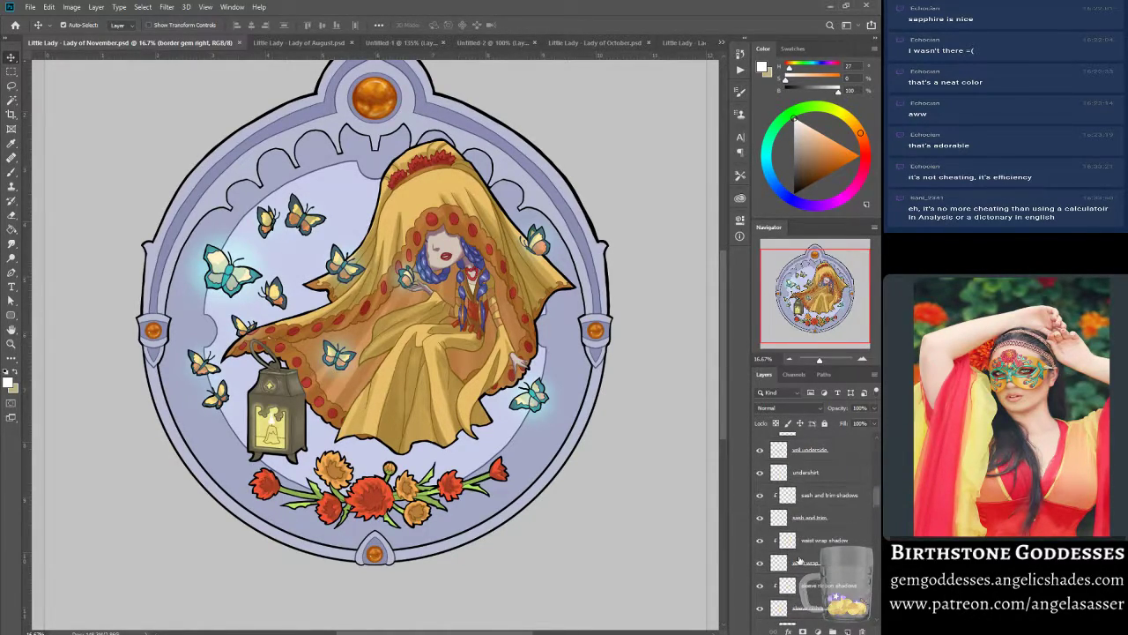
{"action": "scroll", "coordinate": [800, 562], "scroll_direction": "up", "scroll_amount": 3}
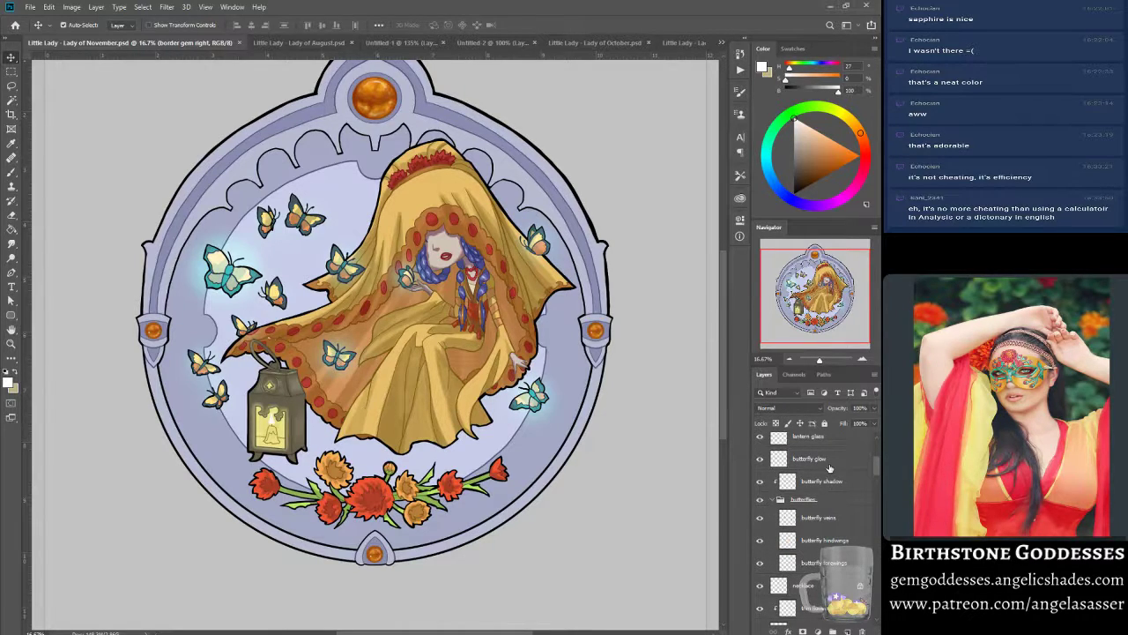
{"action": "left_click", "coordinate": [822, 459]}
{"action": "left_click", "coordinate": [71, 7]}
{"action": "mouse_move", "coordinate": [88, 37]}
{"action": "left_click", "coordinate": [209, 93]}
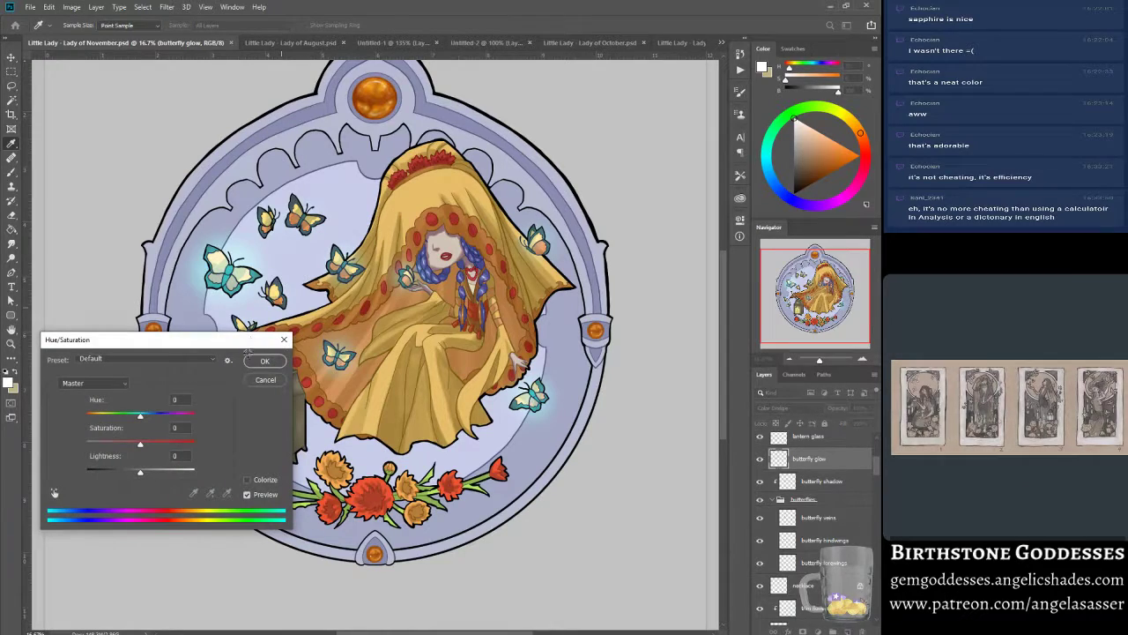
{"action": "left_click_drag", "start_coordinate": [226, 346], "coordinate": [788, 117]}
{"action": "left_click_drag", "start_coordinate": [704, 186], "coordinate": [641, 187]}
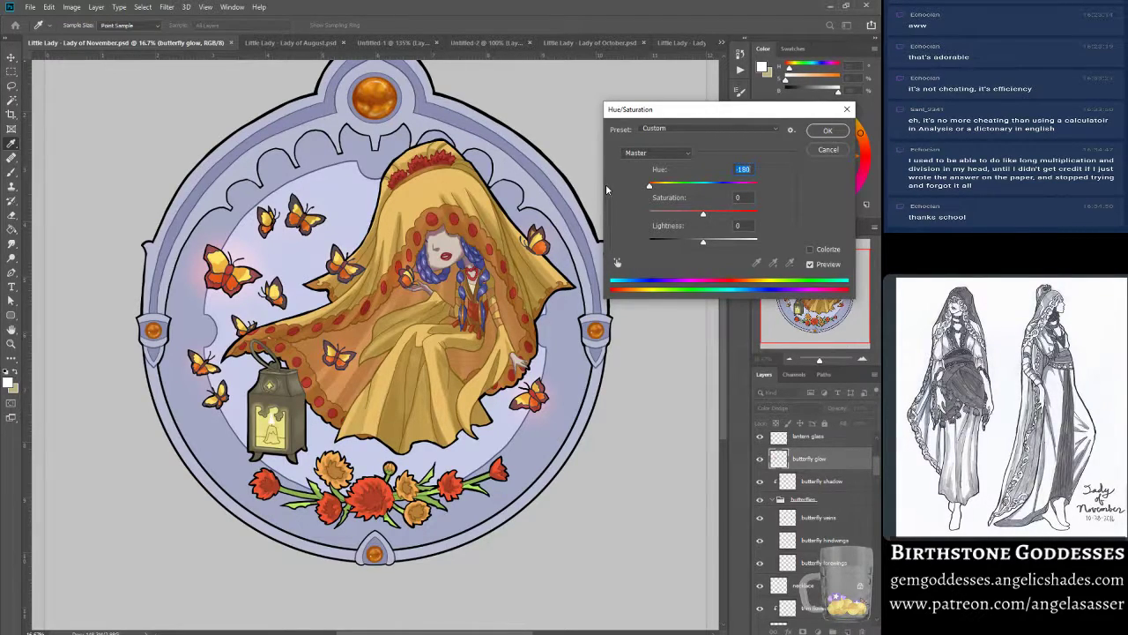
{"action": "left_click_drag", "start_coordinate": [650, 186], "coordinate": [691, 194]}
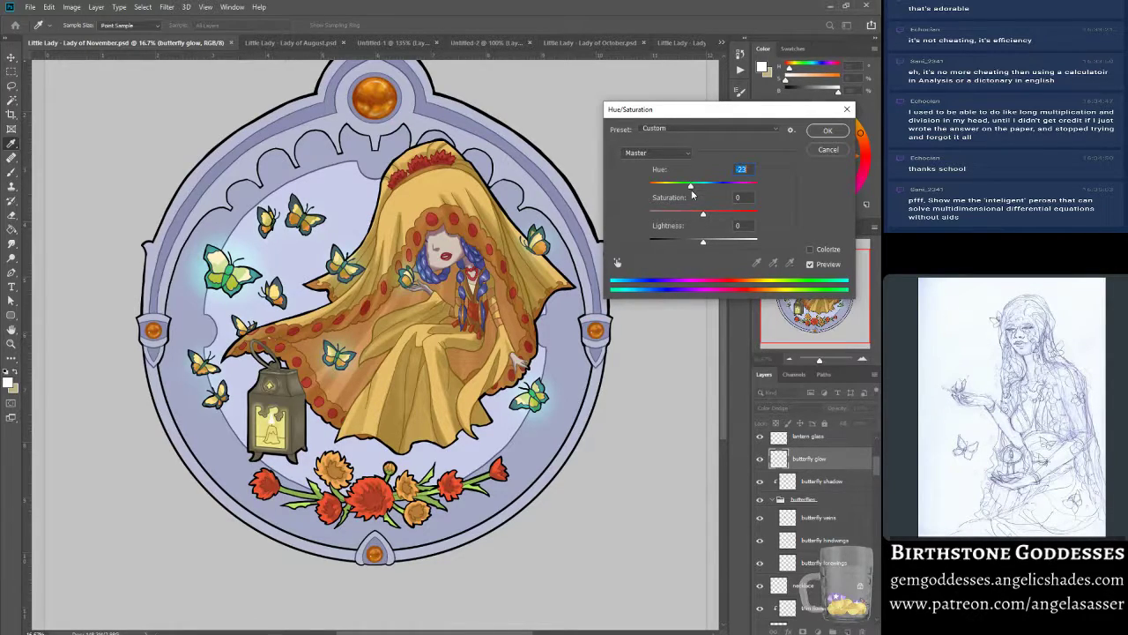
{"action": "left_click_drag", "start_coordinate": [692, 194], "coordinate": [674, 194]}
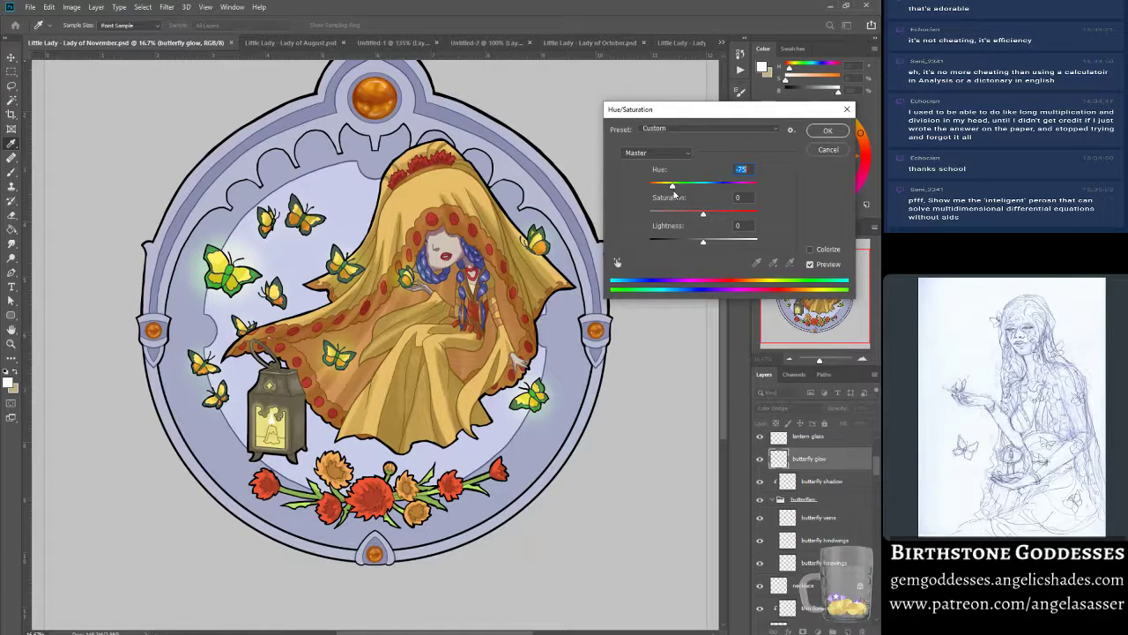
{"action": "left_click_drag", "start_coordinate": [674, 195], "coordinate": [667, 194]}
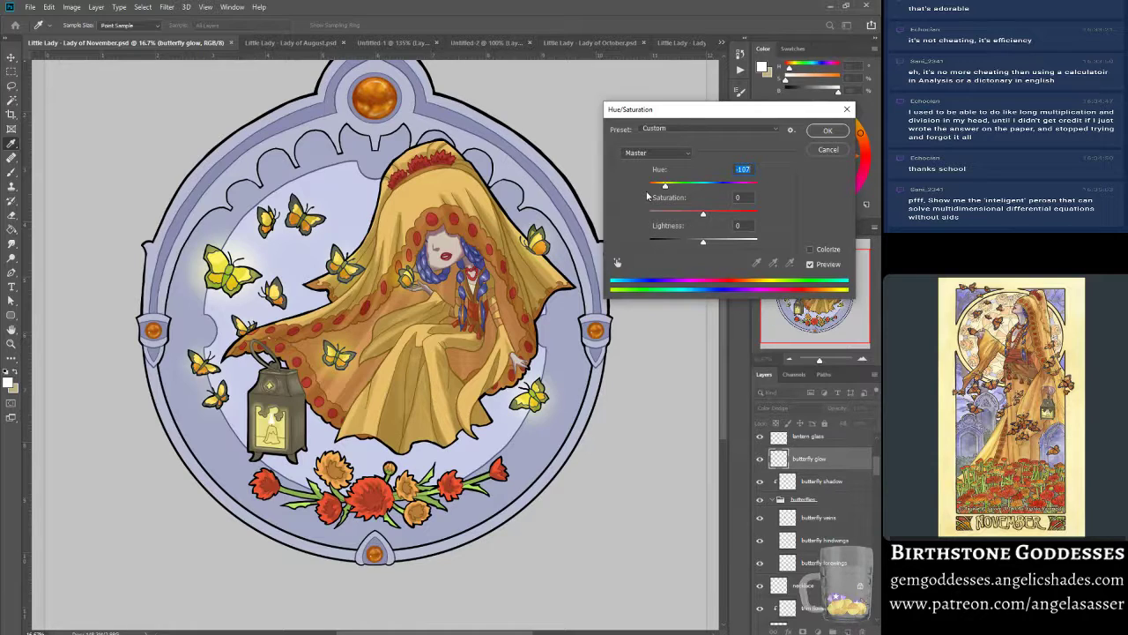
{"action": "mouse_move", "coordinate": [673, 192]}
{"action": "left_mouse_down"}
{"action": "mouse_move", "coordinate": [649, 188]}
{"action": "mouse_move", "coordinate": [680, 188]}
{"action": "left_mouse_up"}
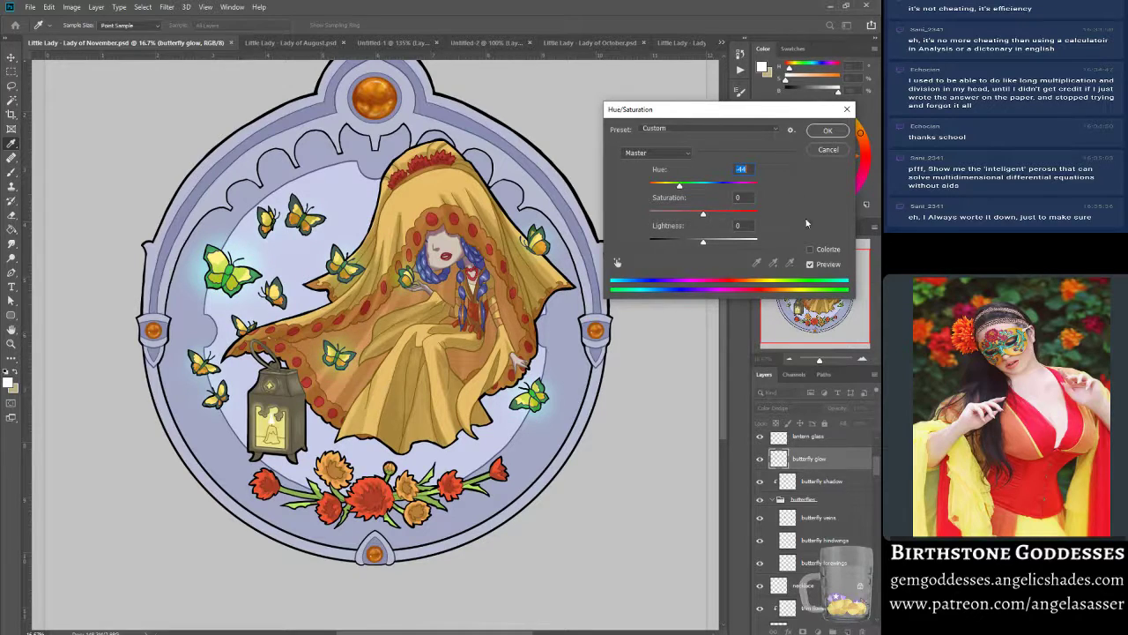
{"action": "left_click", "coordinate": [827, 264]}
{"action": "left_click", "coordinate": [827, 264]}
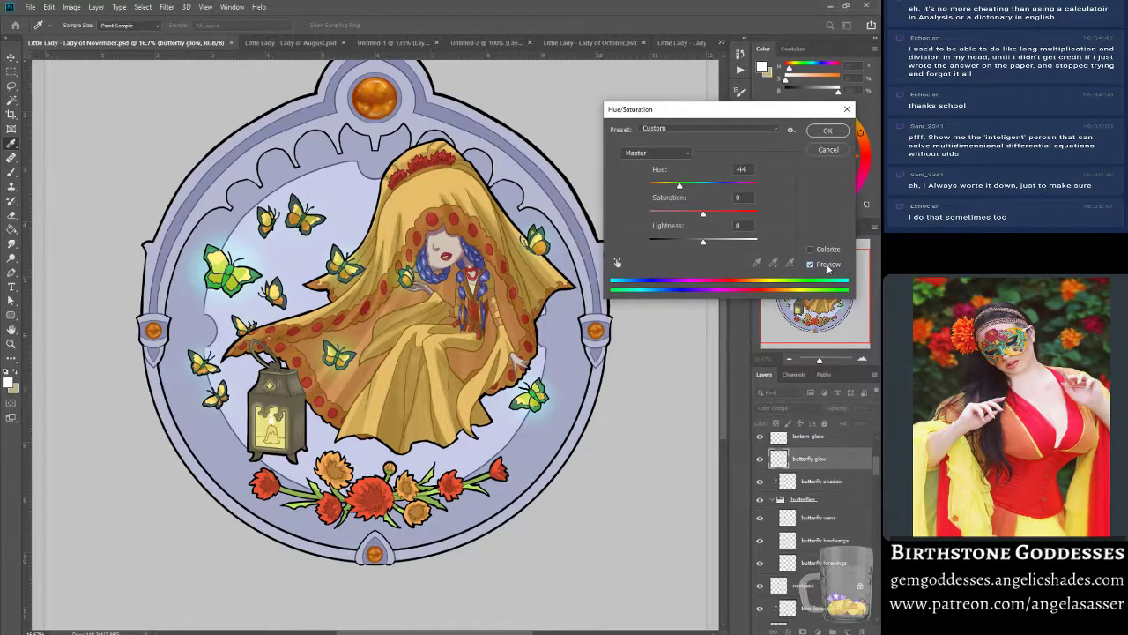
{"action": "left_click_drag", "start_coordinate": [680, 187], "coordinate": [677, 187]}
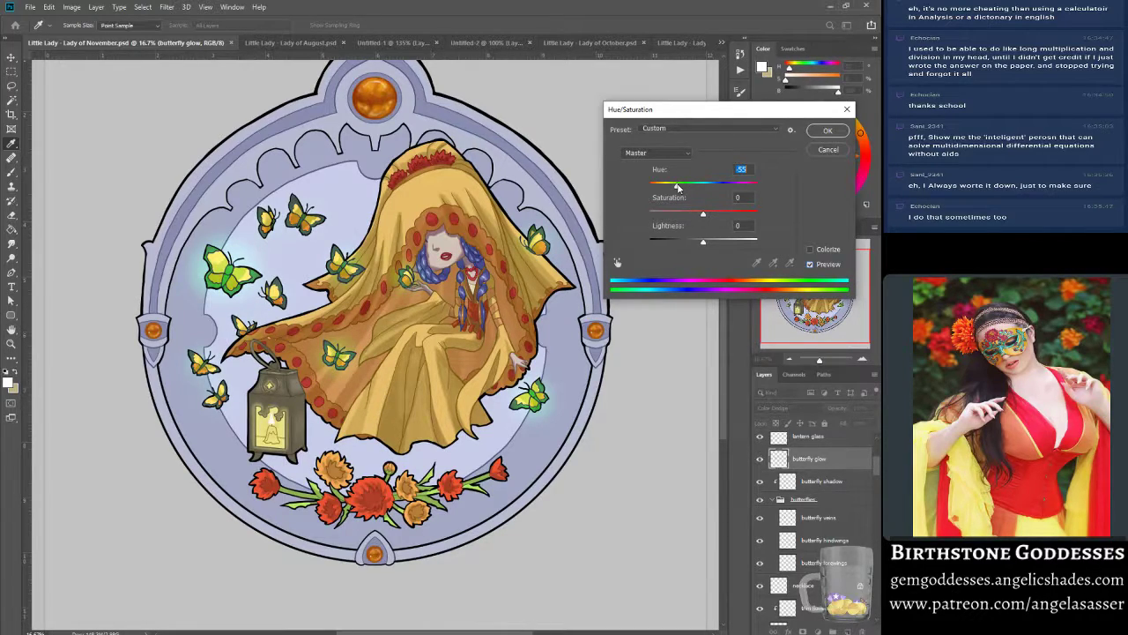
{"action": "left_click_drag", "start_coordinate": [677, 187], "coordinate": [742, 196]}
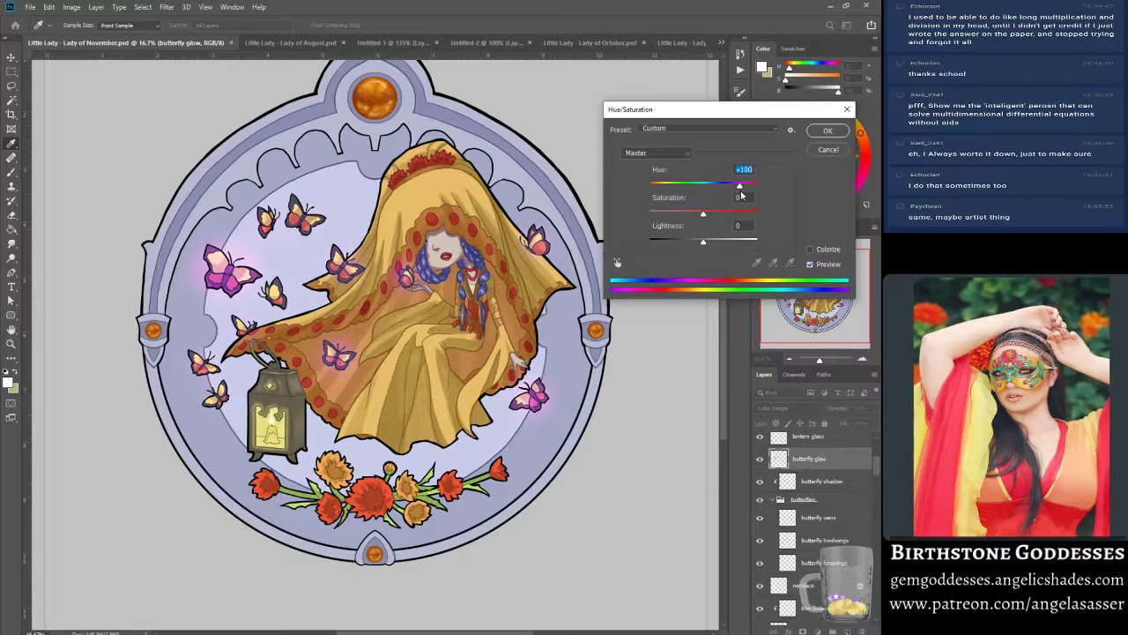
{"action": "mouse_move", "coordinate": [741, 195]}
{"action": "left_mouse_down"}
{"action": "mouse_move", "coordinate": [795, 198]}
{"action": "mouse_move", "coordinate": [732, 199]}
{"action": "left_mouse_up"}
{"action": "left_click_drag", "start_coordinate": [729, 197], "coordinate": [712, 198]}
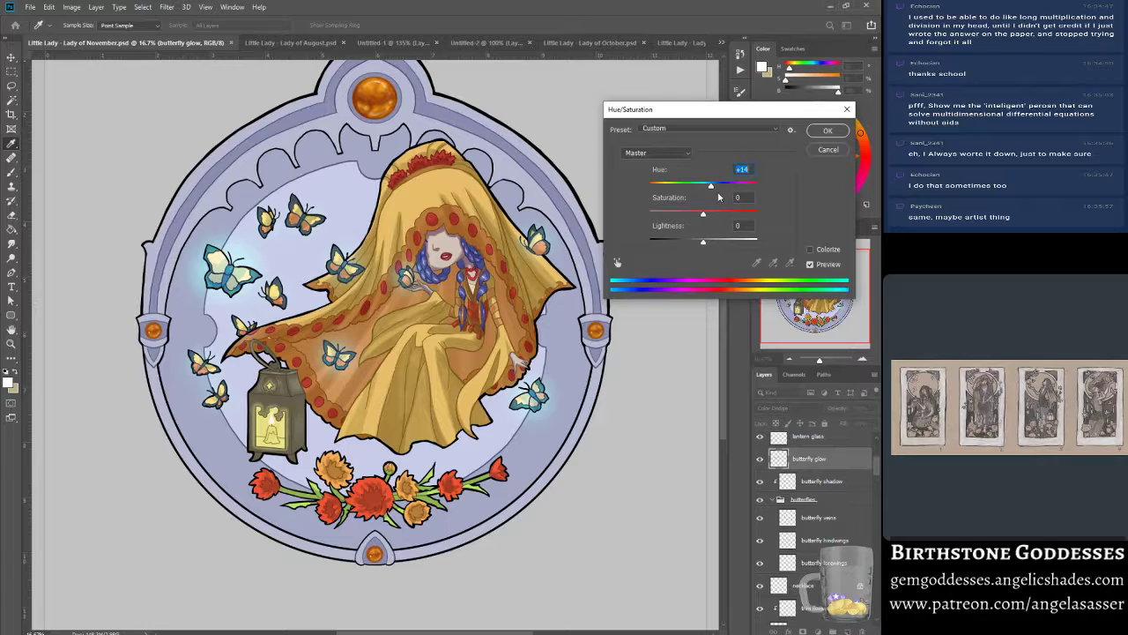
{"action": "left_click", "coordinate": [820, 266]}
{"action": "left_click", "coordinate": [811, 265]}
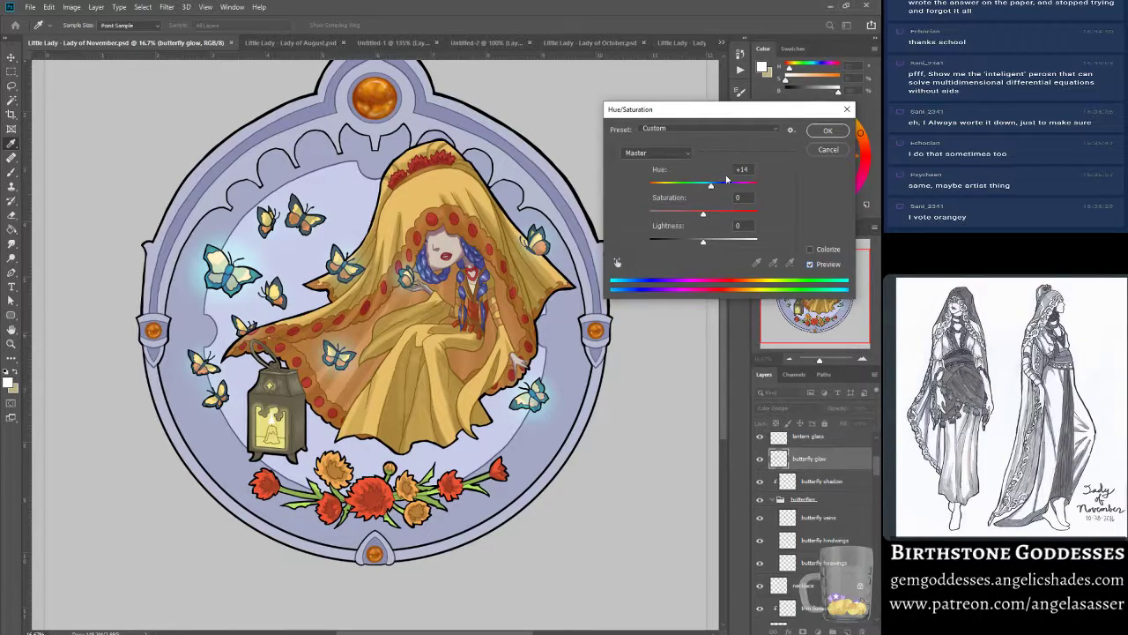
{"action": "left_click_drag", "start_coordinate": [711, 186], "coordinate": [669, 188]}
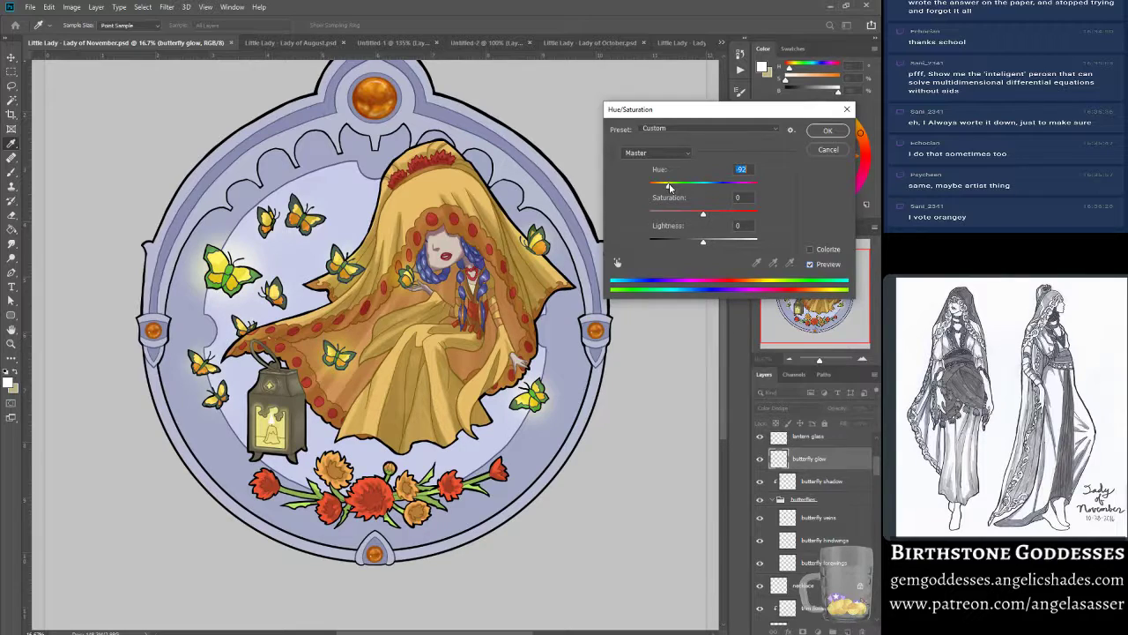
{"action": "left_click_drag", "start_coordinate": [668, 188], "coordinate": [706, 188]}
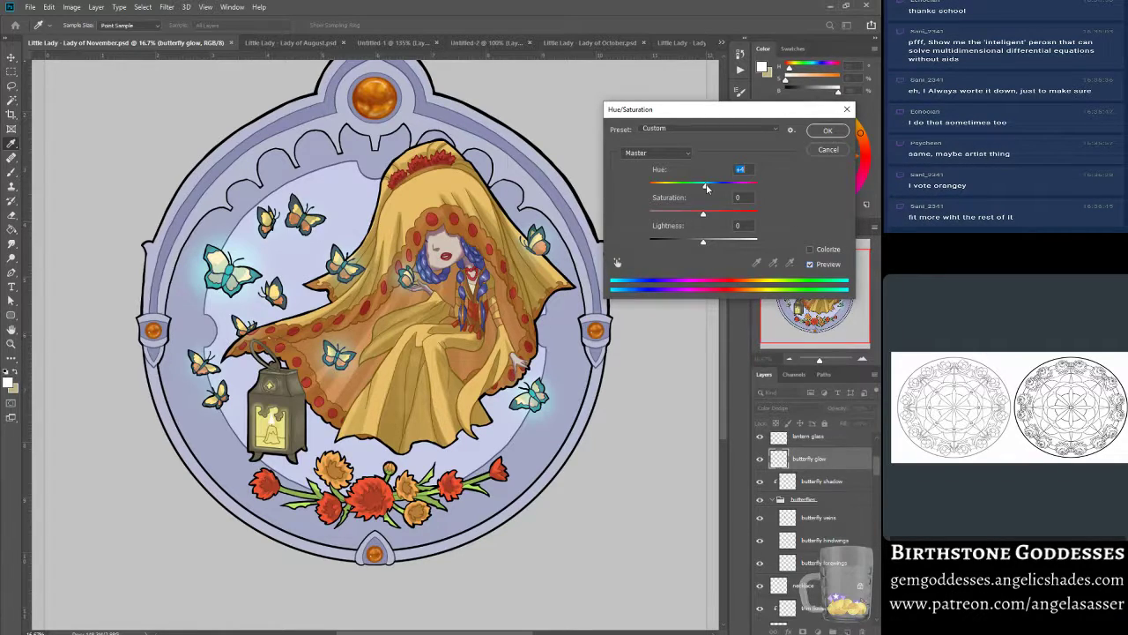
{"action": "mouse_move", "coordinate": [706, 188]}
{"action": "left_mouse_down"}
{"action": "mouse_move", "coordinate": [780, 188]}
{"action": "mouse_move", "coordinate": [622, 198]}
{"action": "mouse_move", "coordinate": [669, 199]}
{"action": "mouse_move", "coordinate": [657, 199]}
{"action": "left_mouse_up"}
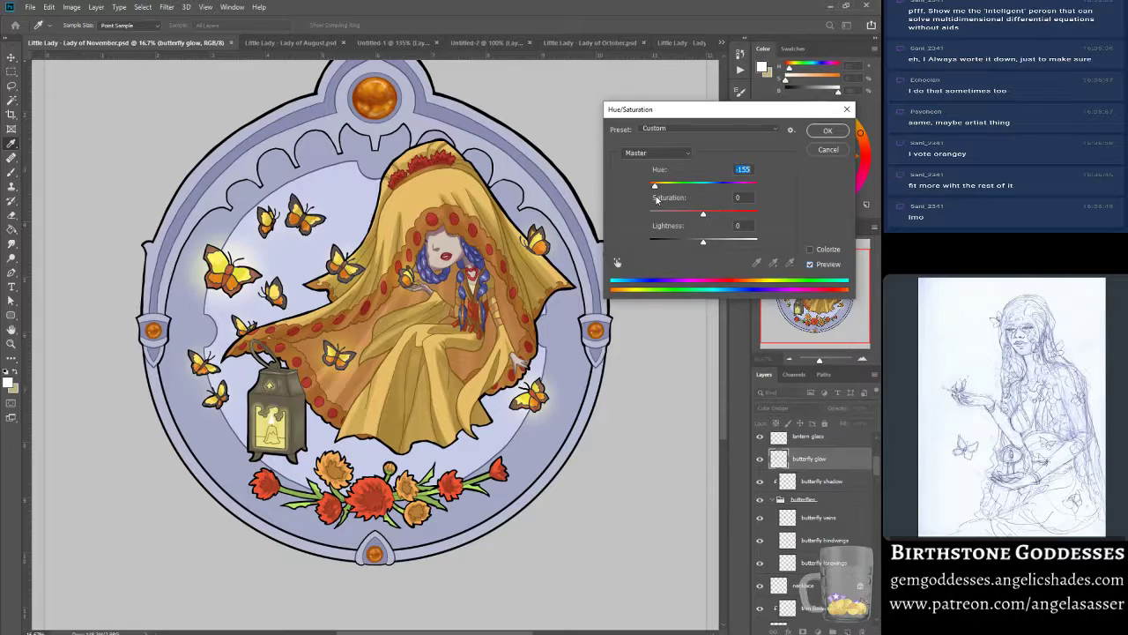
{"action": "left_click_drag", "start_coordinate": [657, 199], "coordinate": [676, 200]}
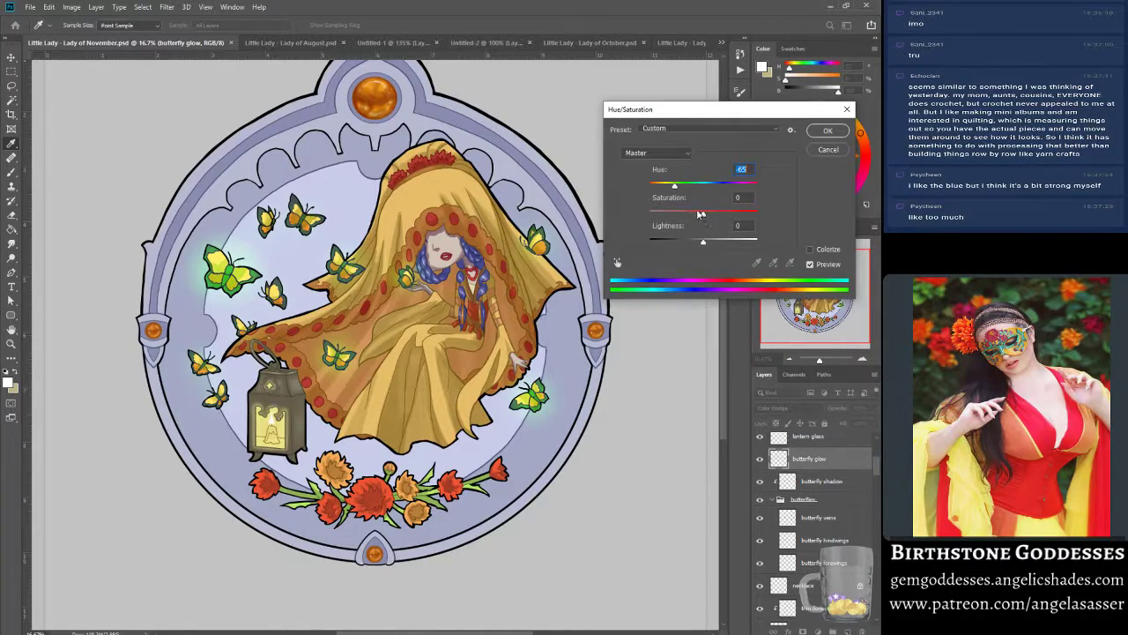
{"action": "left_click_drag", "start_coordinate": [703, 214], "coordinate": [674, 214]}
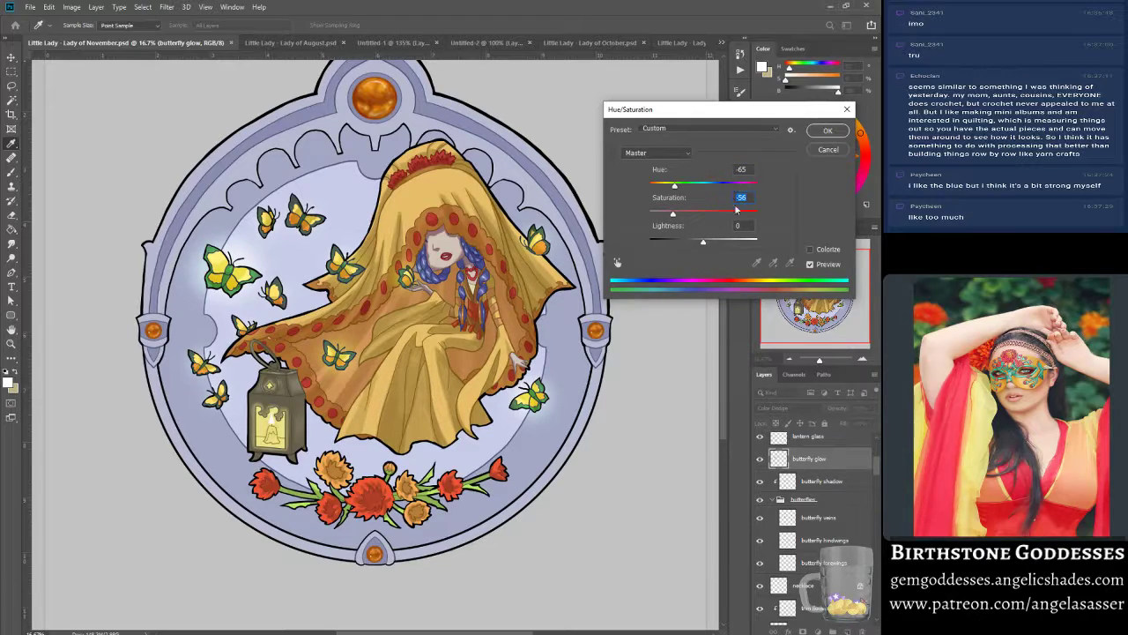
{"action": "mouse_move", "coordinate": [675, 187]}
{"action": "left_mouse_down"}
{"action": "mouse_move", "coordinate": [703, 187]}
{"action": "mouse_move", "coordinate": [637, 183]}
{"action": "mouse_move", "coordinate": [696, 187]}
{"action": "left_mouse_up"}
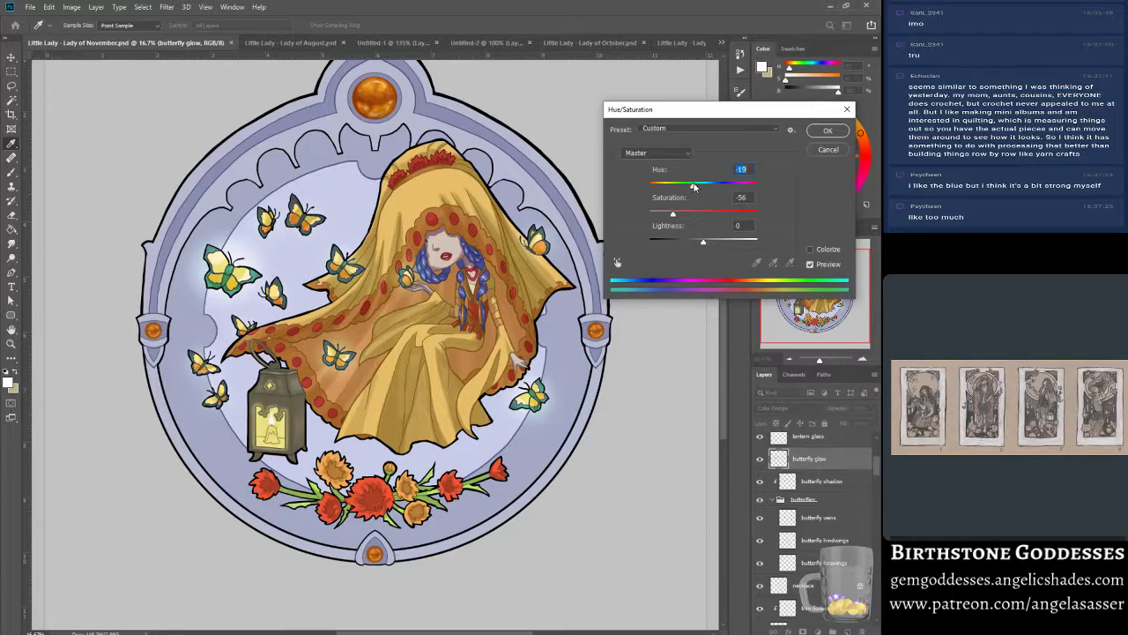
{"action": "left_click_drag", "start_coordinate": [694, 185], "coordinate": [679, 215]}
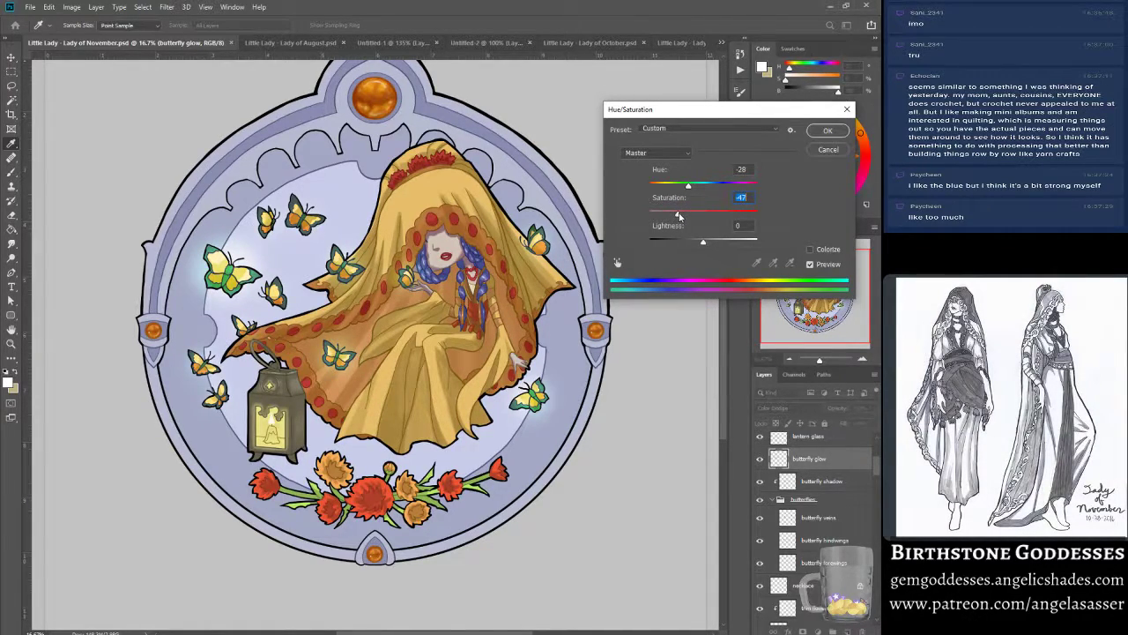
{"action": "left_click_drag", "start_coordinate": [688, 186], "coordinate": [693, 186]}
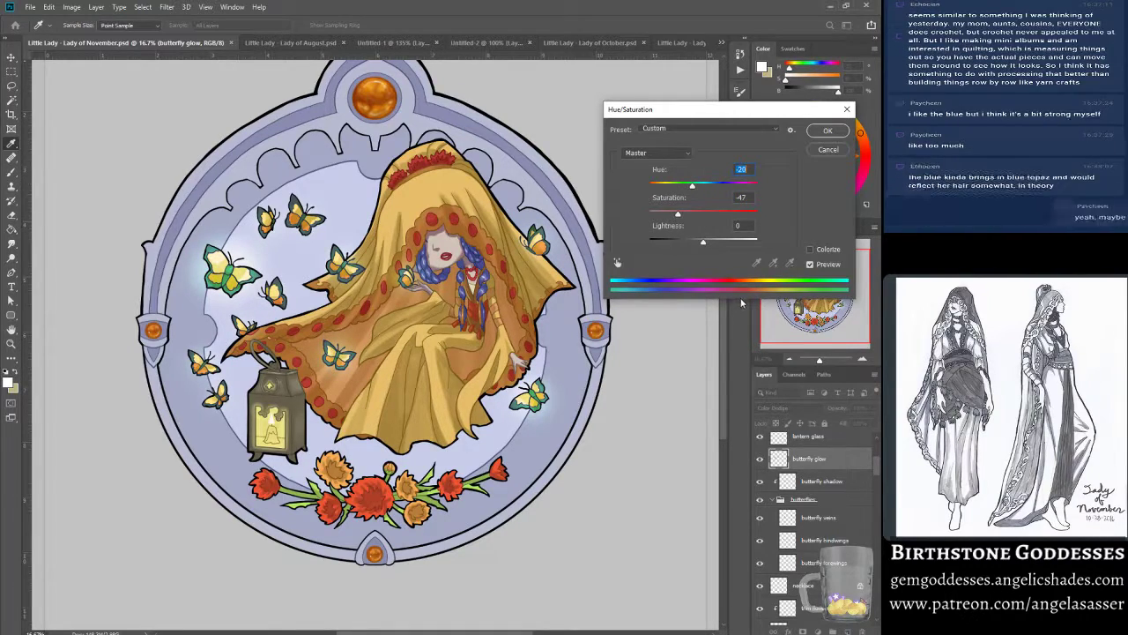
{"action": "left_click", "coordinate": [835, 265]}
{"action": "left_click", "coordinate": [837, 267]}
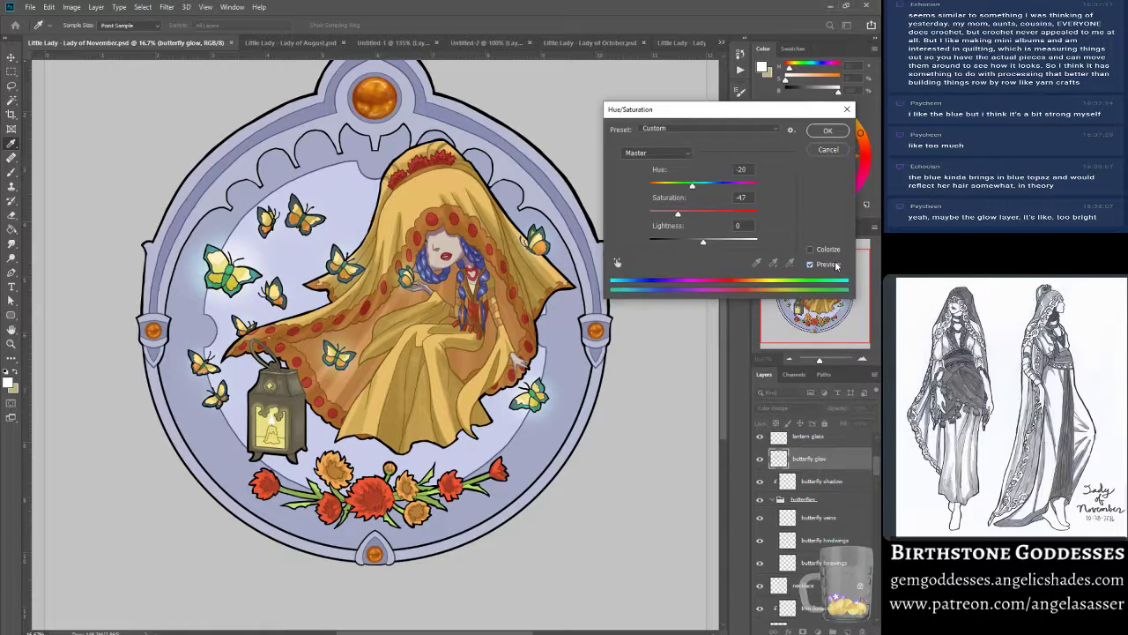
{"action": "left_click", "coordinate": [836, 266]}
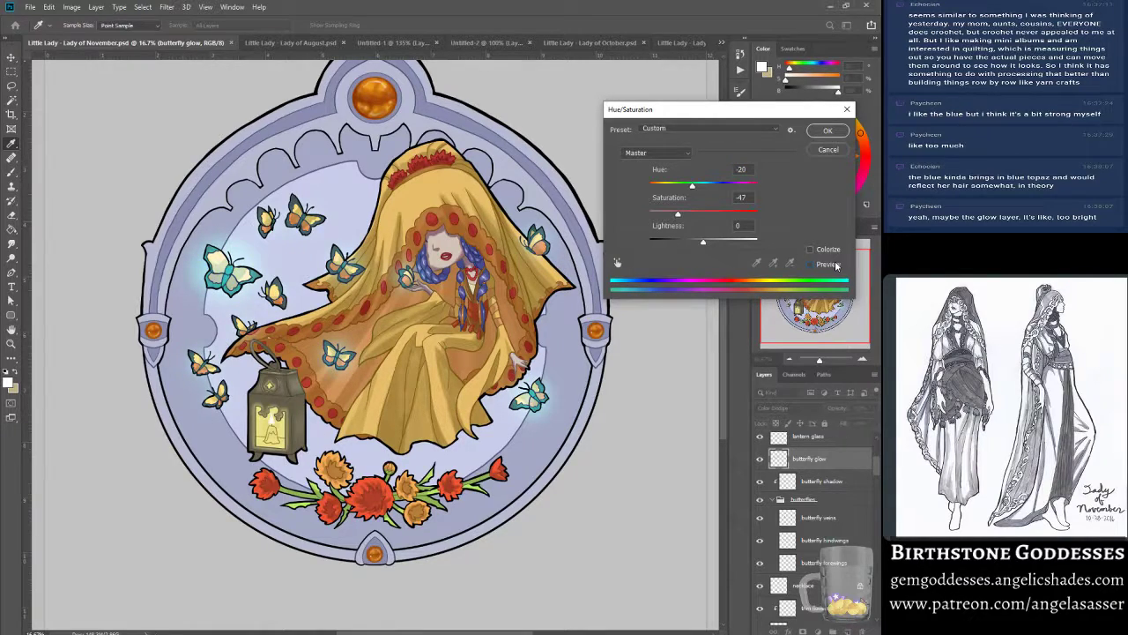
{"action": "left_click", "coordinate": [828, 151]}
- Reduce the butterfly glow layer's saturation to -38 with Hue/Saturation and save the illustration
{"action": "key", "text": "ctrl+u"}
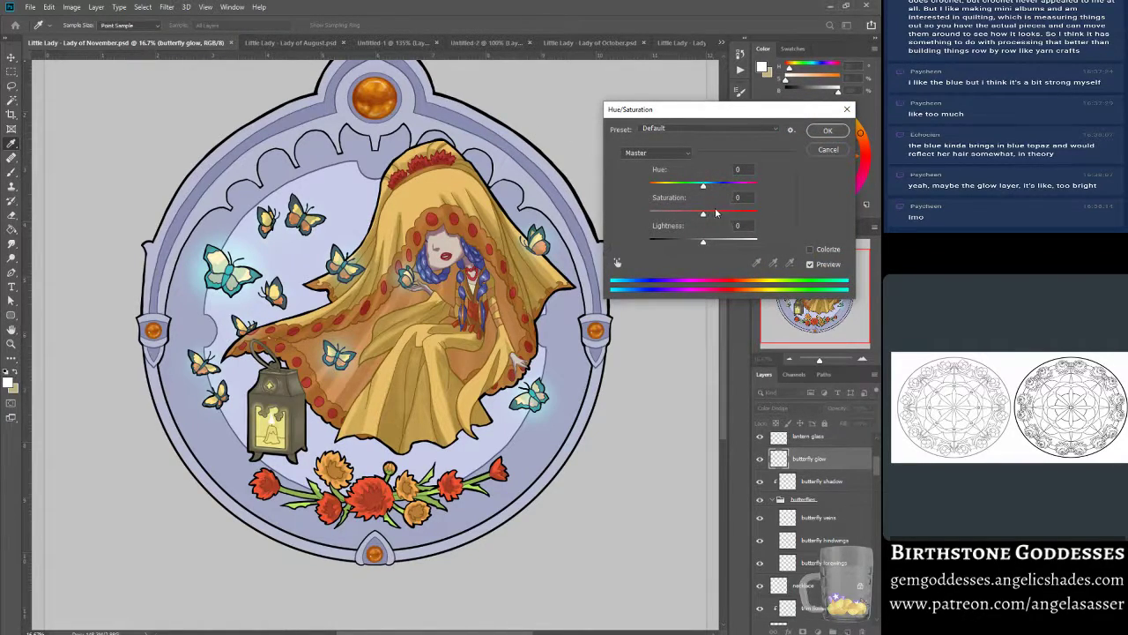
{"action": "left_click_drag", "start_coordinate": [703, 214], "coordinate": [684, 219]}
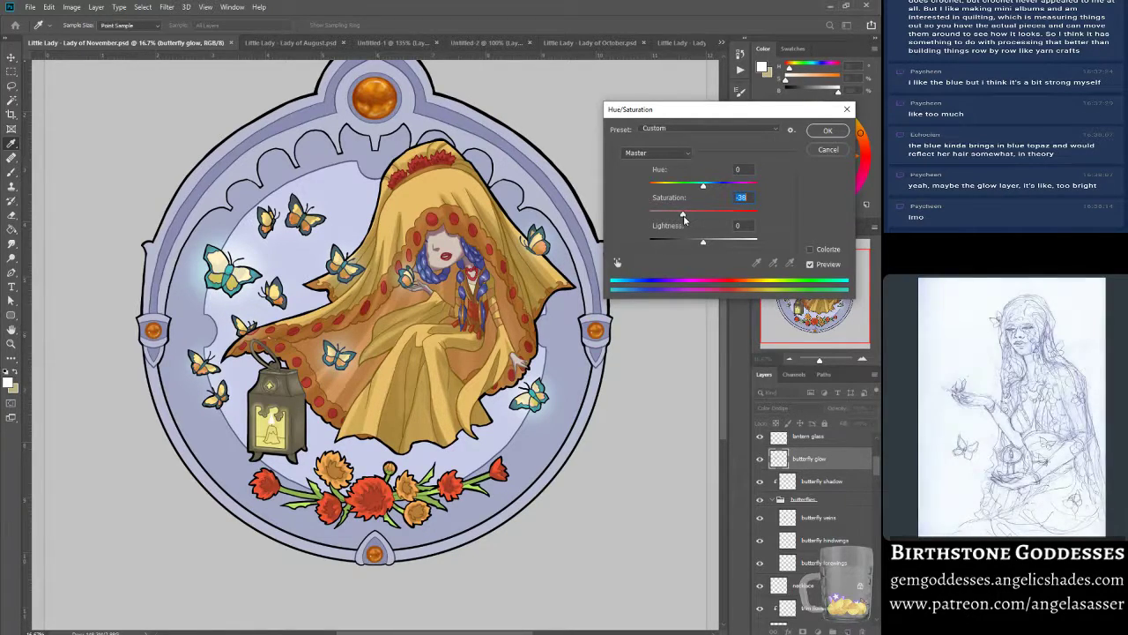
{"action": "left_click", "coordinate": [828, 264]}
{"action": "left_click", "coordinate": [828, 266]}
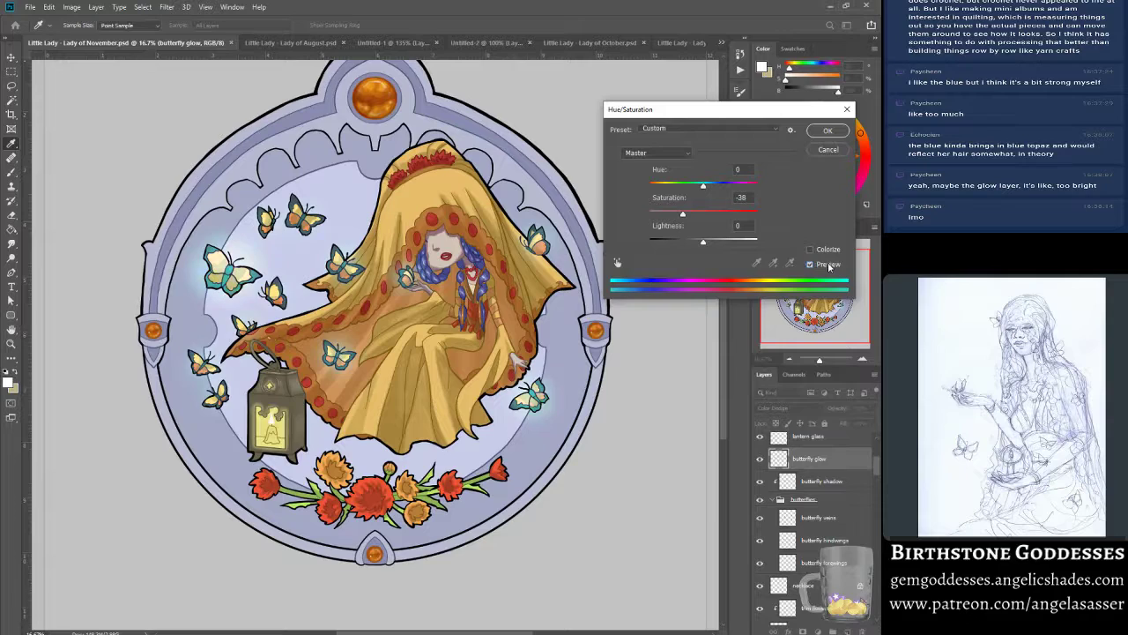
{"action": "left_click", "coordinate": [830, 132]}
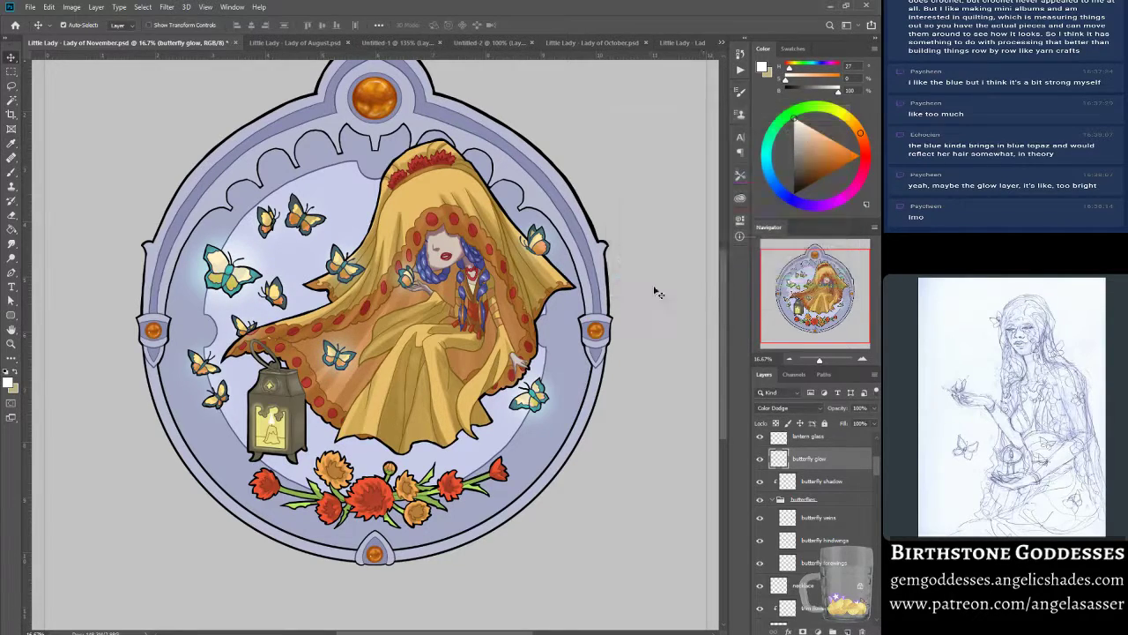
{"action": "key", "text": "ctrl+s"}
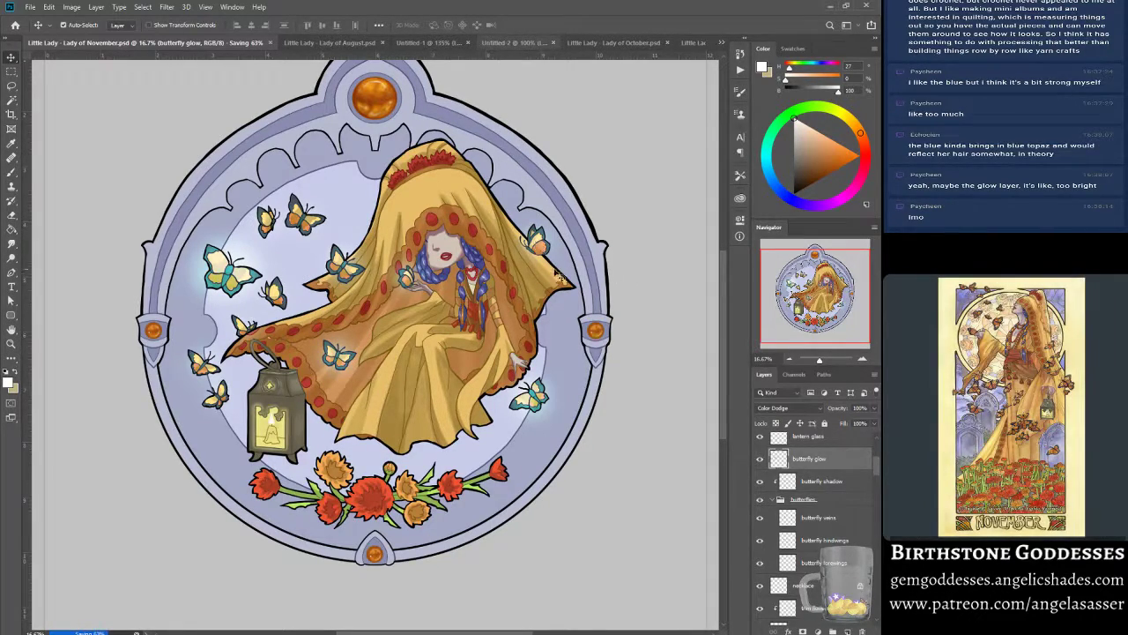
{"action": "scroll", "coordinate": [670, 212], "scroll_direction": "up", "scroll_amount": 1}
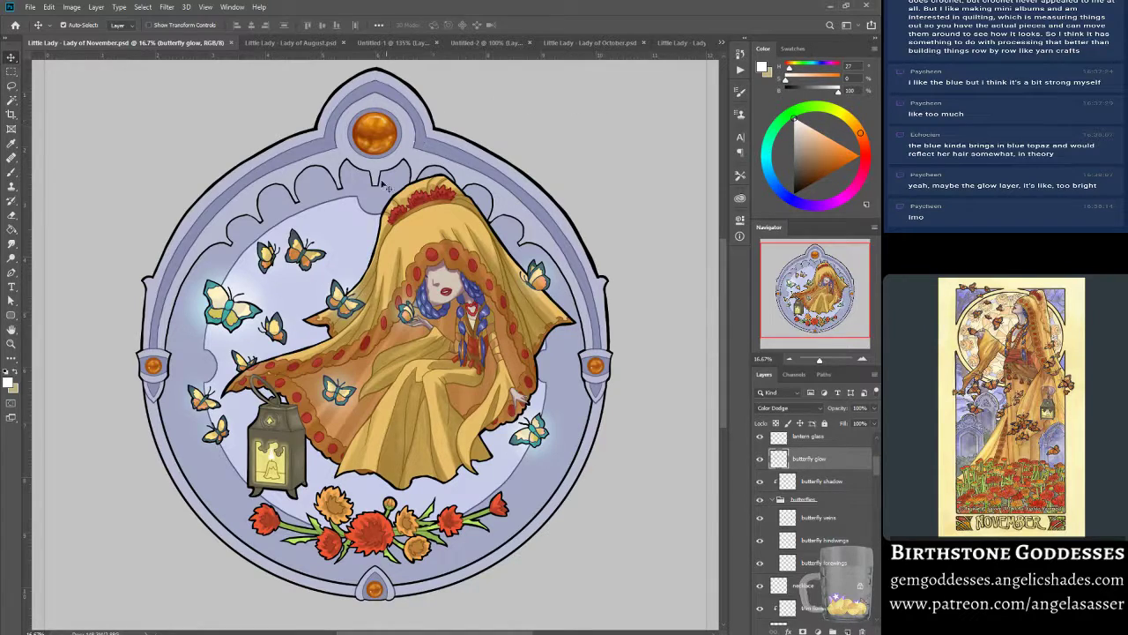
{"action": "left_click", "coordinate": [11, 344]}
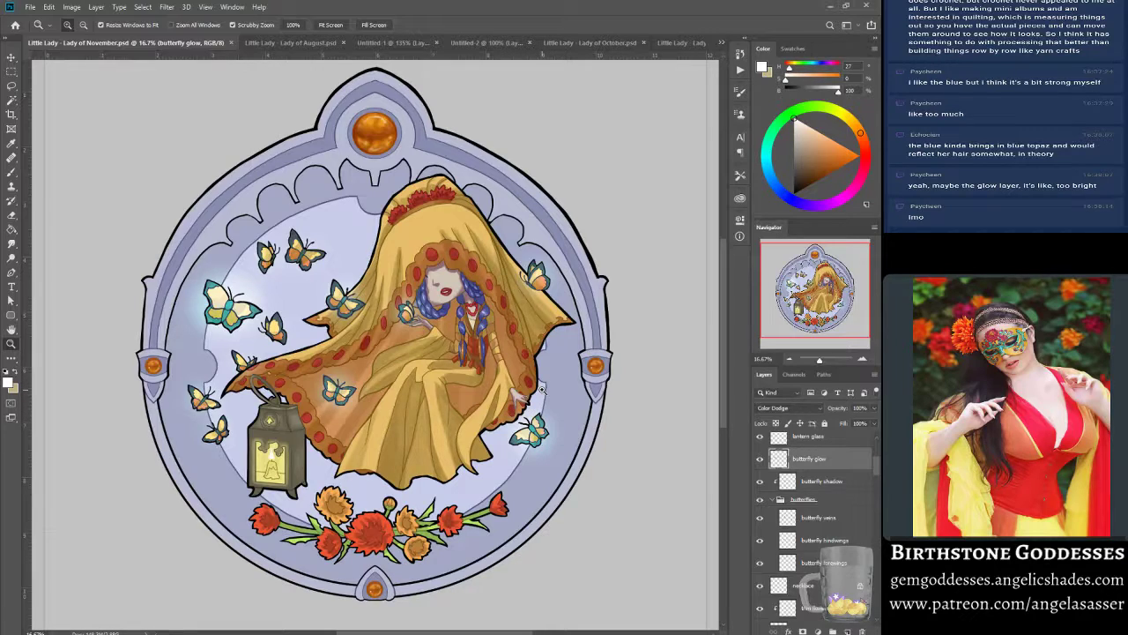
{"action": "left_click", "coordinate": [569, 343]}
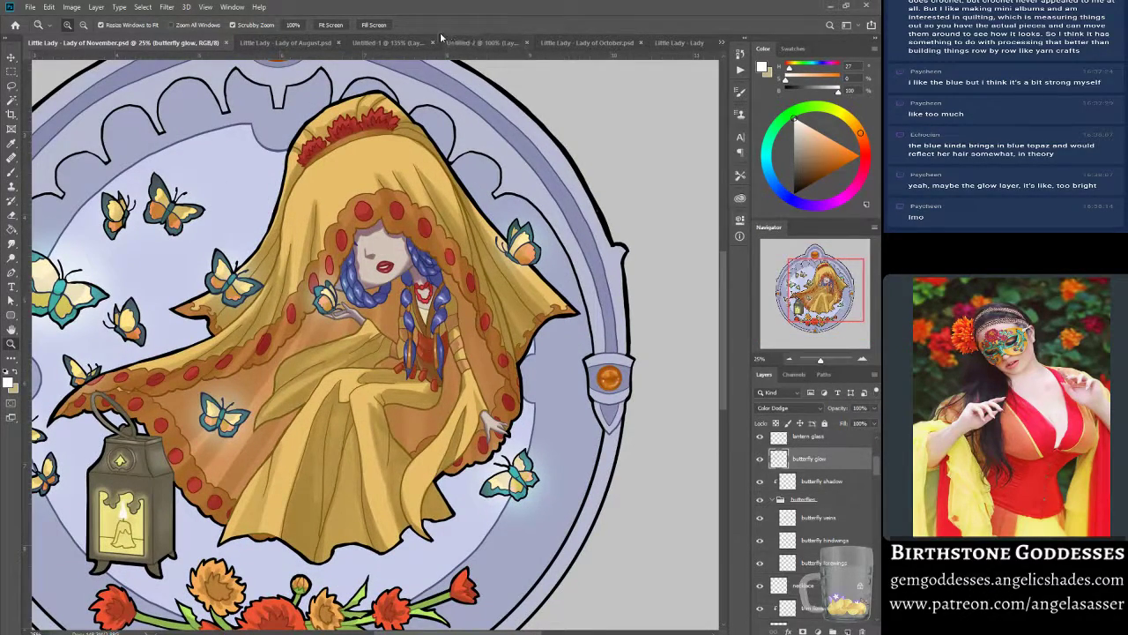
{"action": "left_click", "coordinate": [331, 25]}
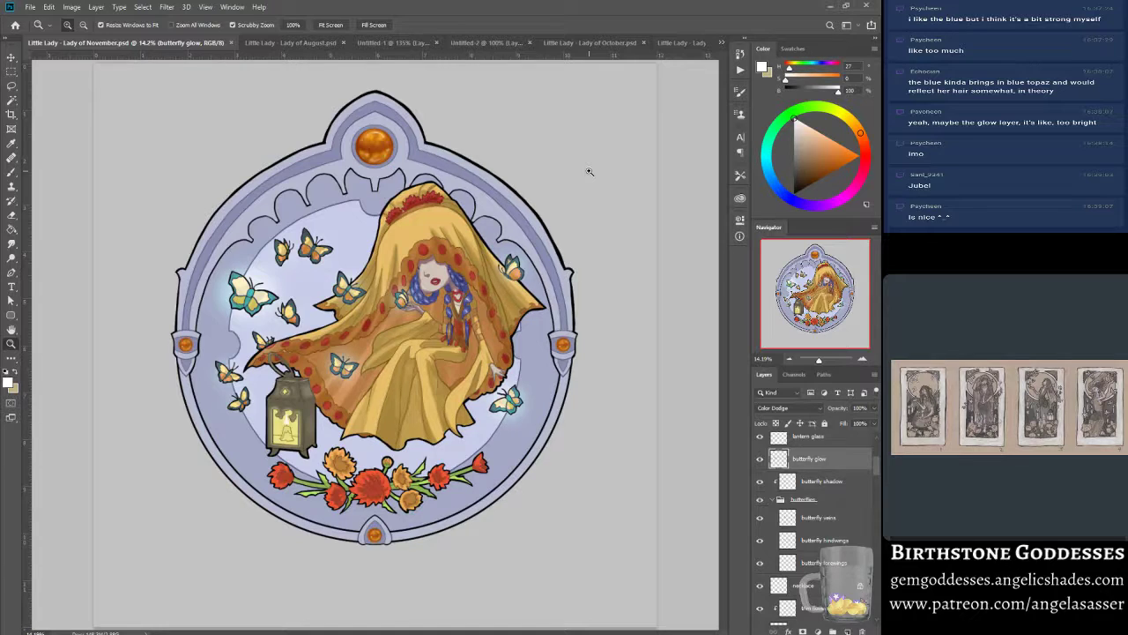
- Open the line art document Little Lady - Lady of December.psd
{"action": "left_click", "coordinate": [30, 7]}
{"action": "left_click", "coordinate": [62, 29]}
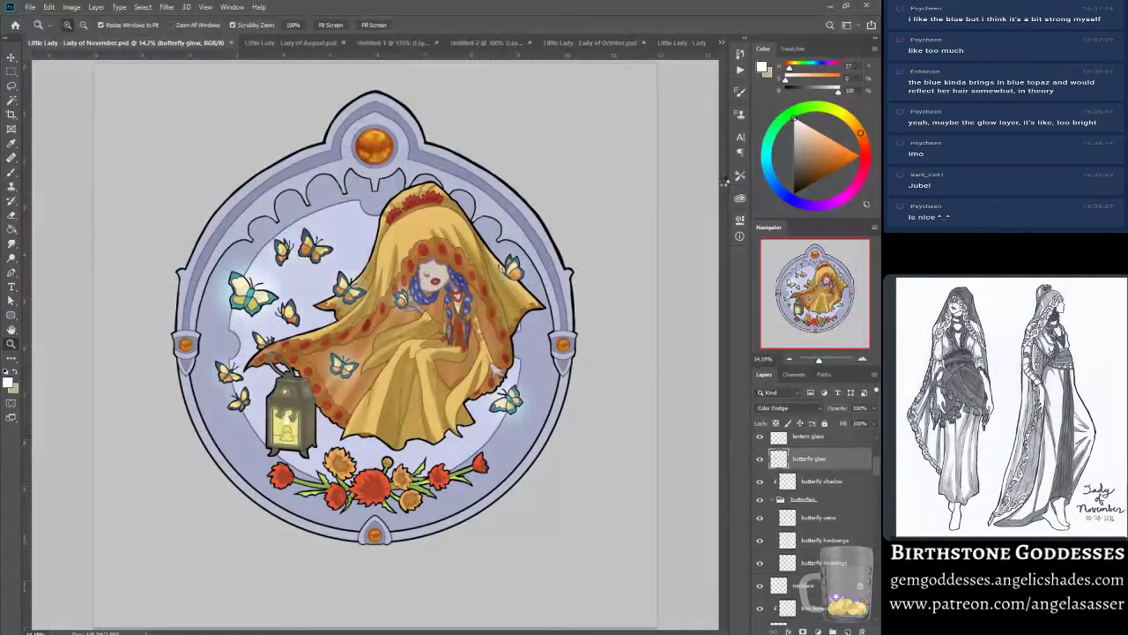
{"action": "double_click", "coordinate": [717, 174]}
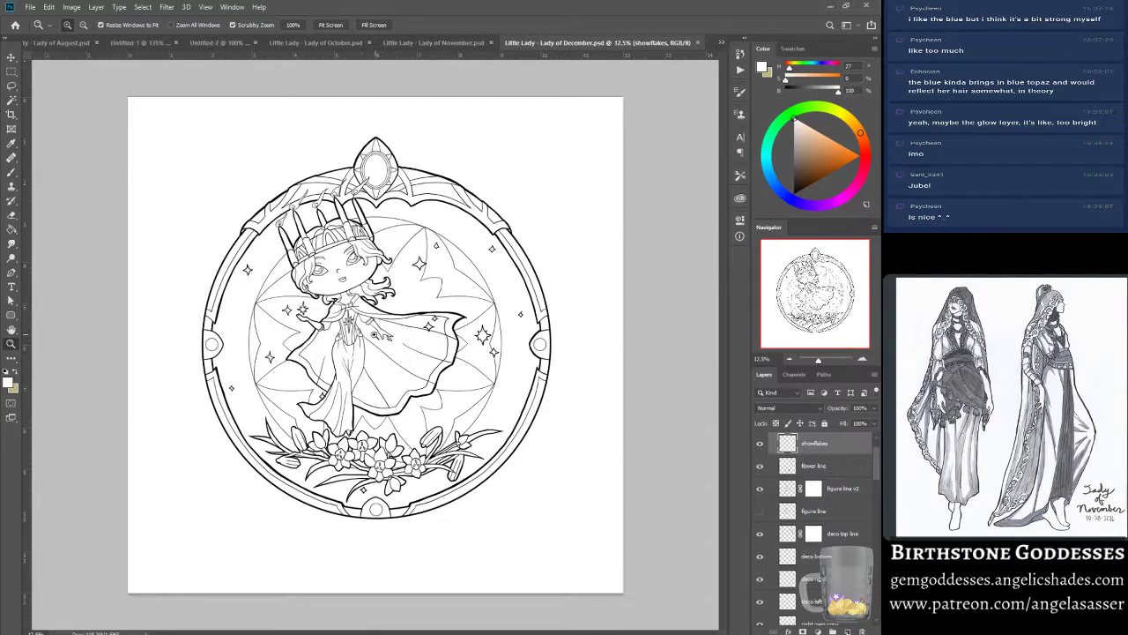
{"action": "left_click", "coordinate": [457, 305]}
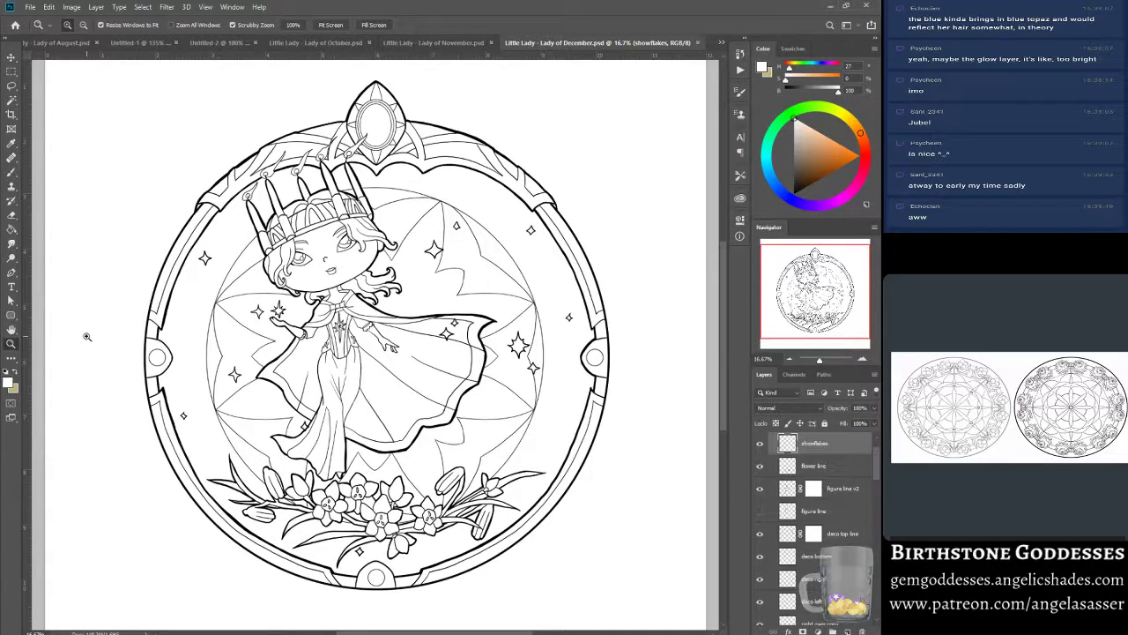
- Review the Lady of October and Lady of November illustrations, and return to Lady of December with the whole canvas fitted on screen
{"action": "left_click", "coordinate": [411, 42]}
{"action": "left_click", "coordinate": [337, 42]}
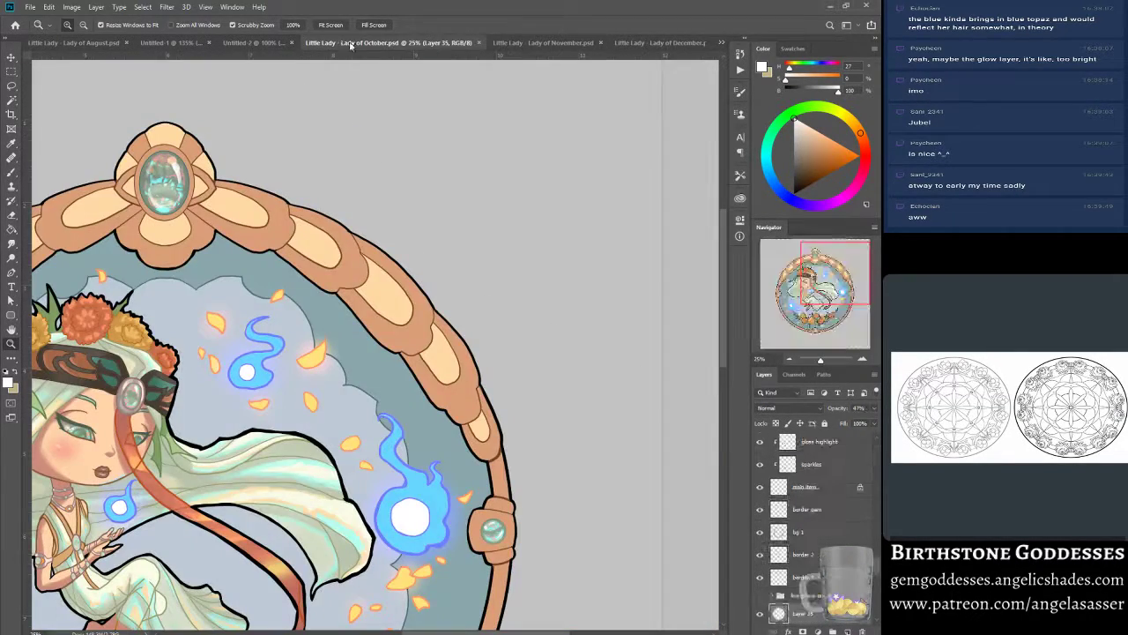
{"action": "left_click", "coordinate": [507, 44]}
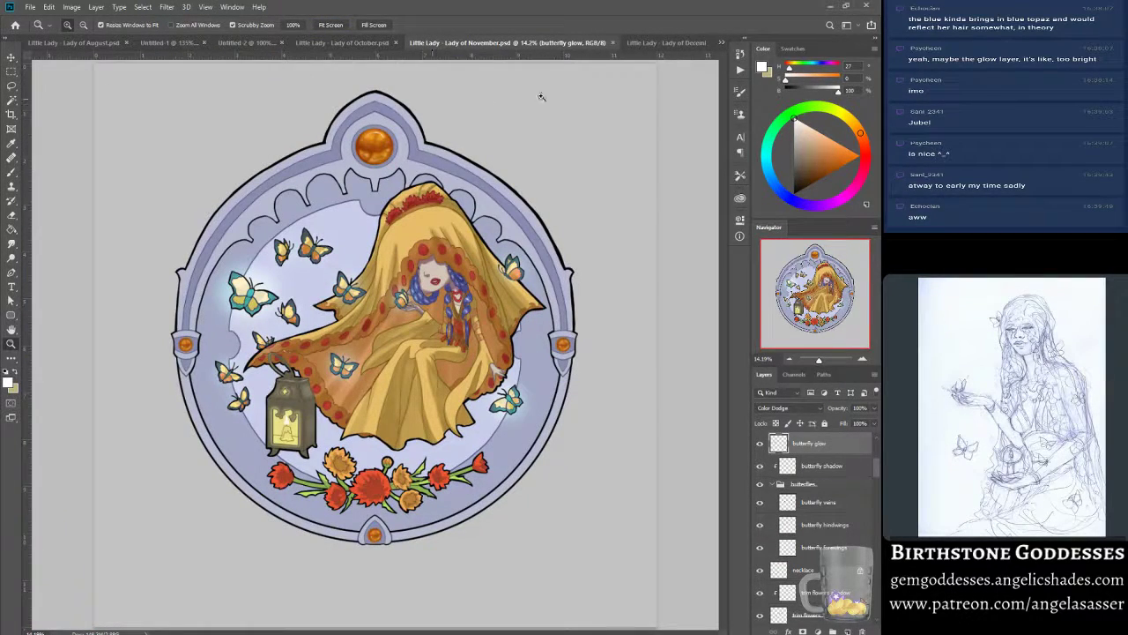
{"action": "left_click", "coordinate": [666, 44]}
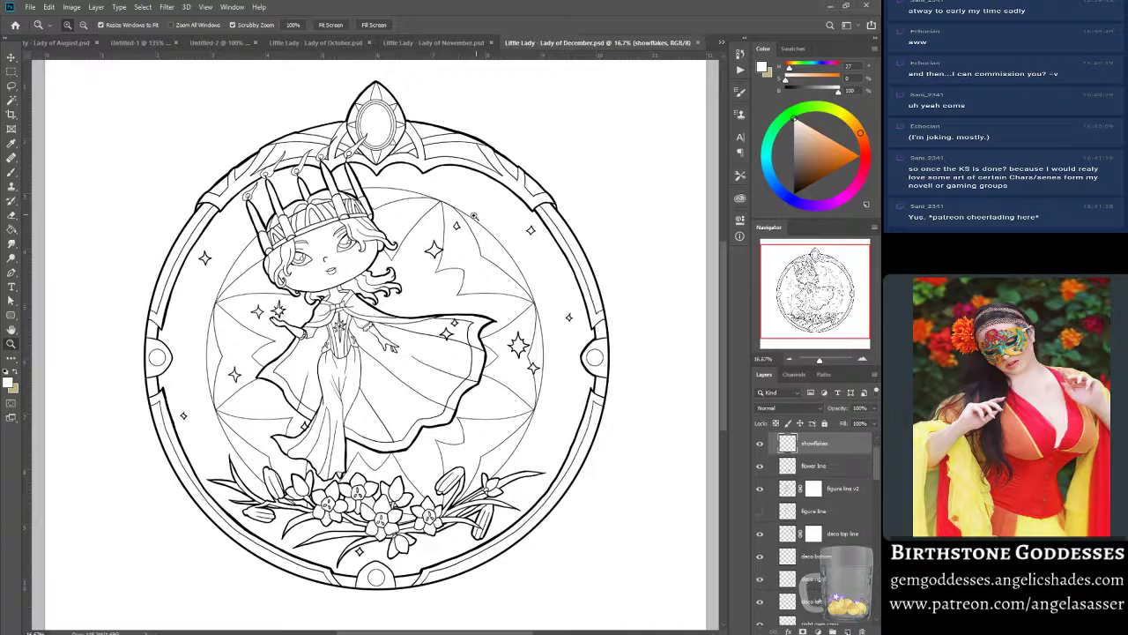
{"action": "left_click", "coordinate": [331, 25]}
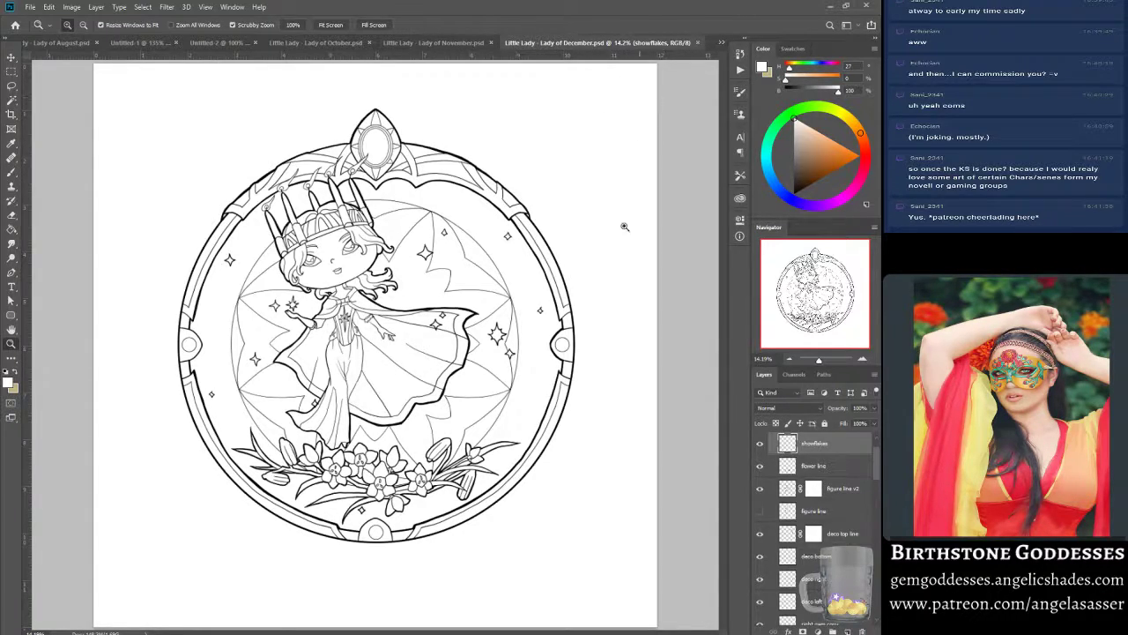
{"action": "mouse_move", "coordinate": [419, 634]}
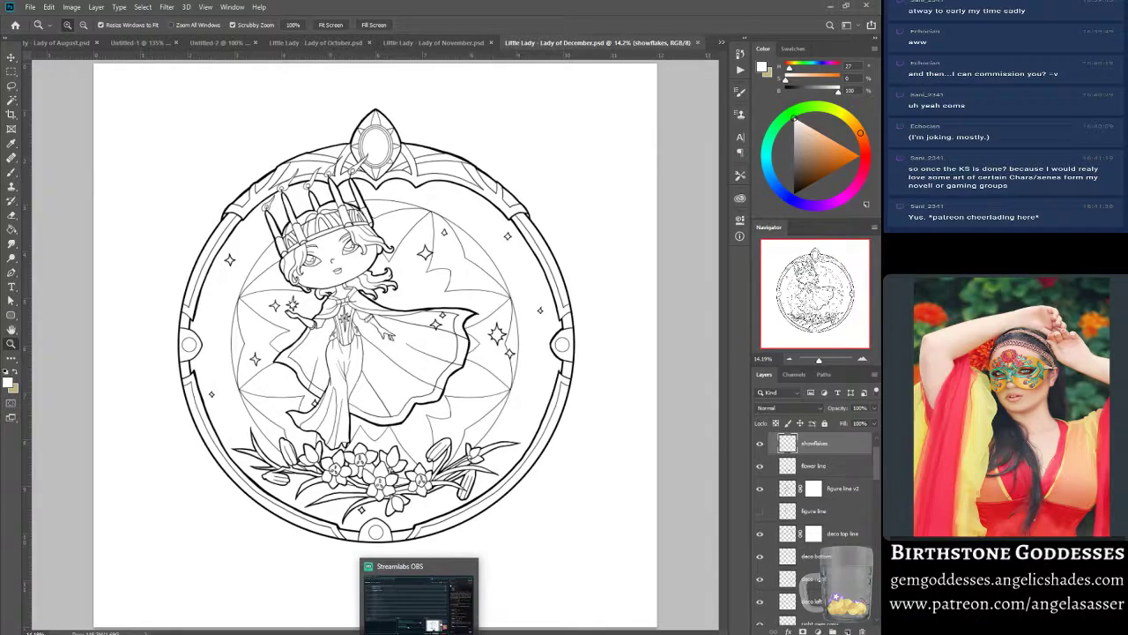